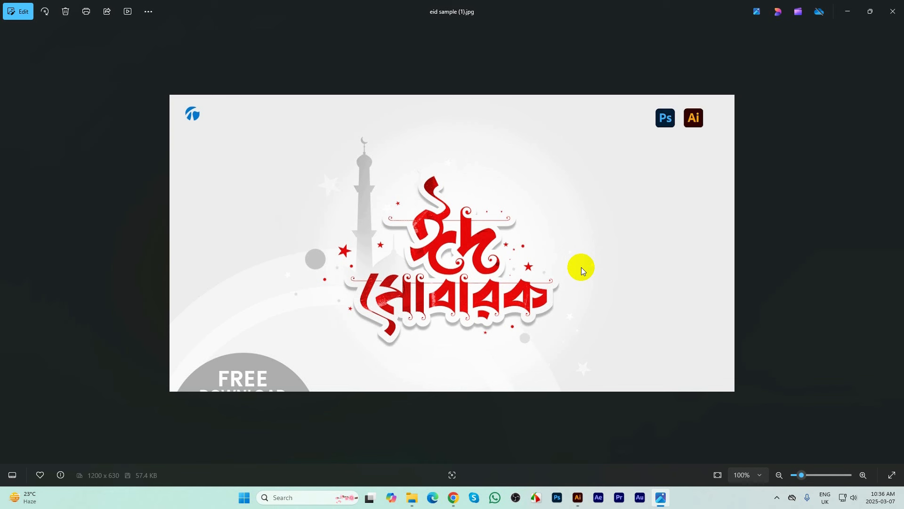
- Browse the Eid and inspiration typography samples through to the Song Lyrics image, and close the image viewer
click(522, 301)
click(896, 240)
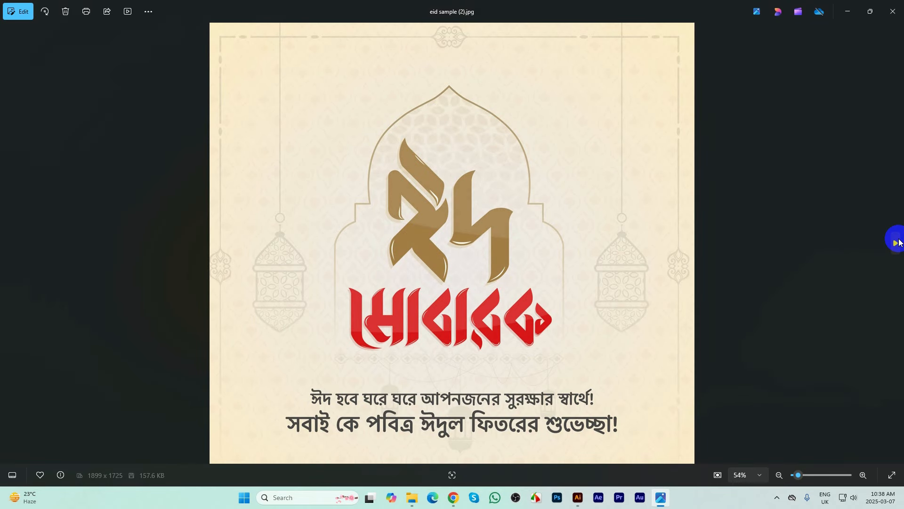
click(897, 241)
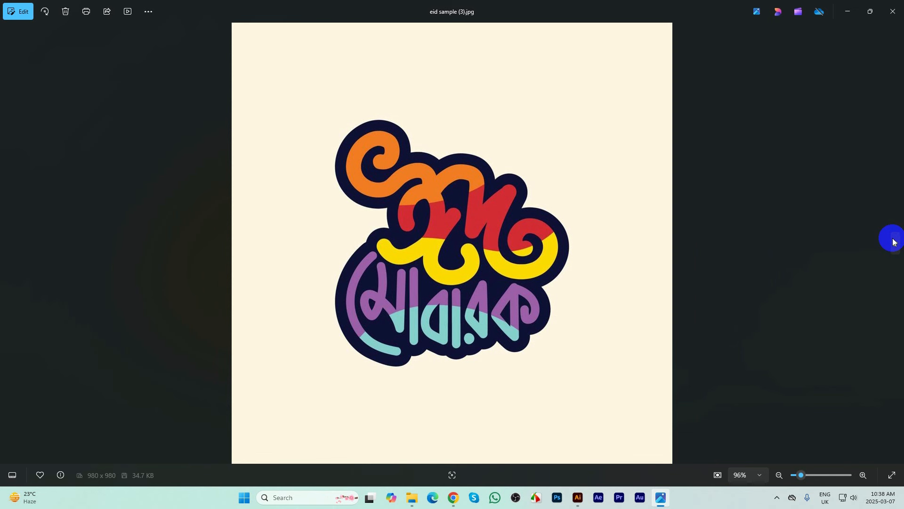
click(894, 242)
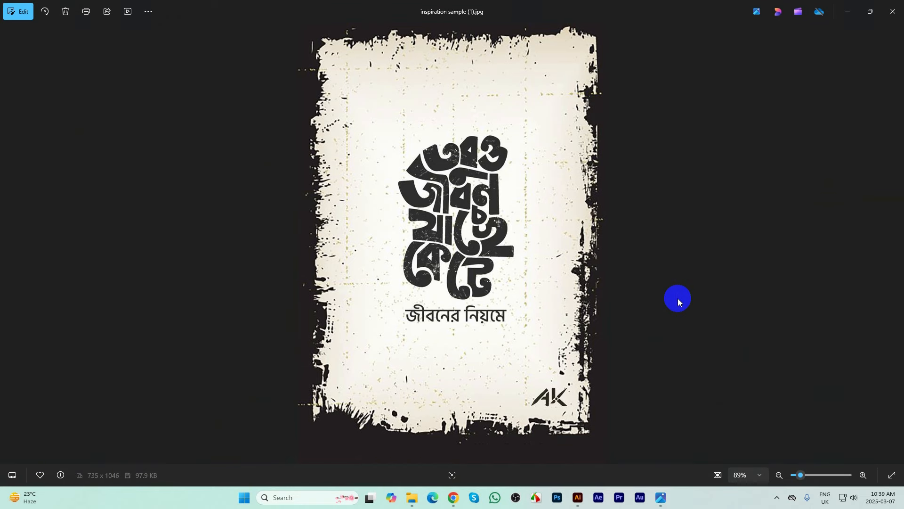
click(895, 245)
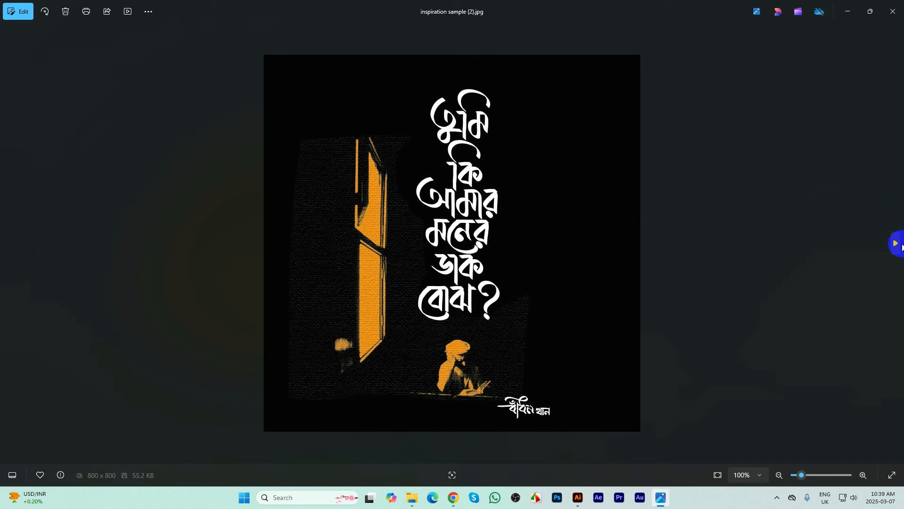
click(899, 245)
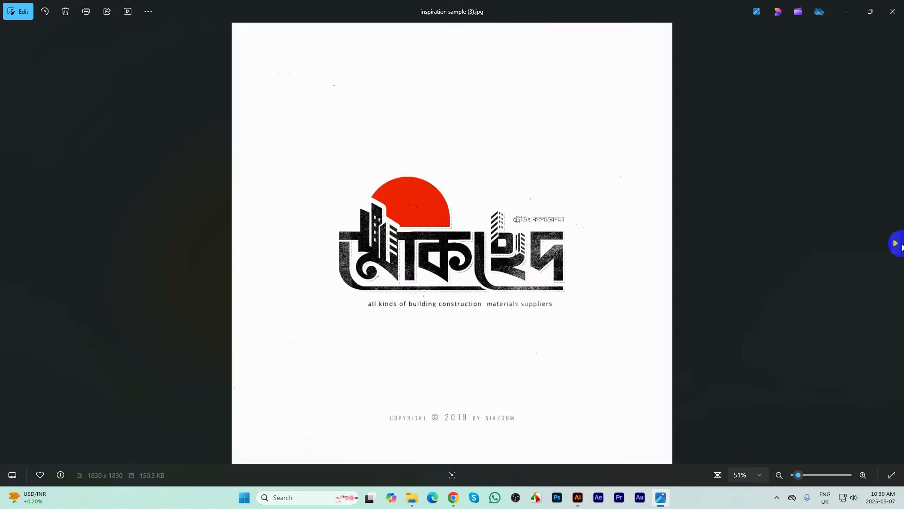
click(900, 245)
click(900, 245)
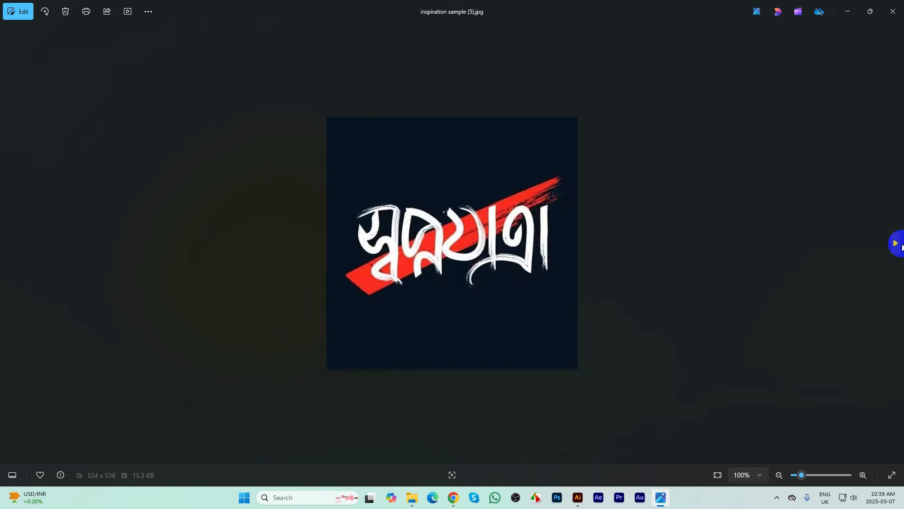
click(900, 245)
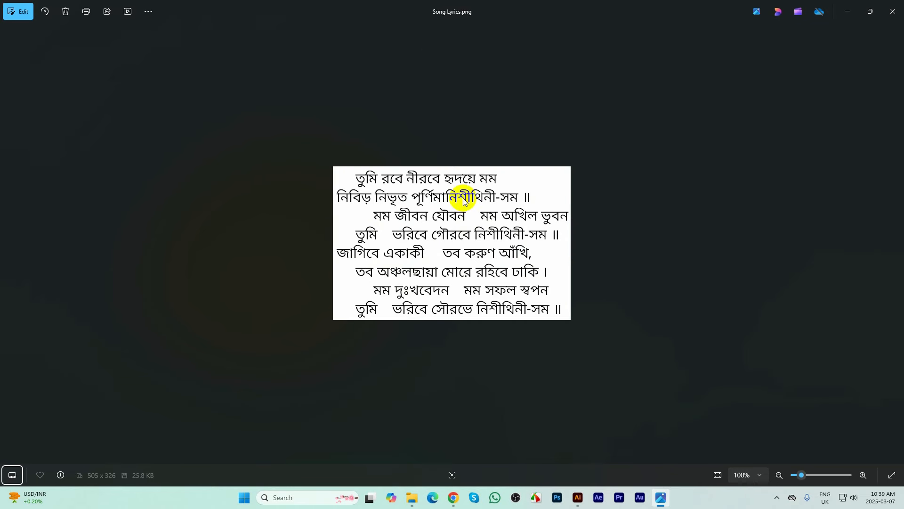
click(893, 11)
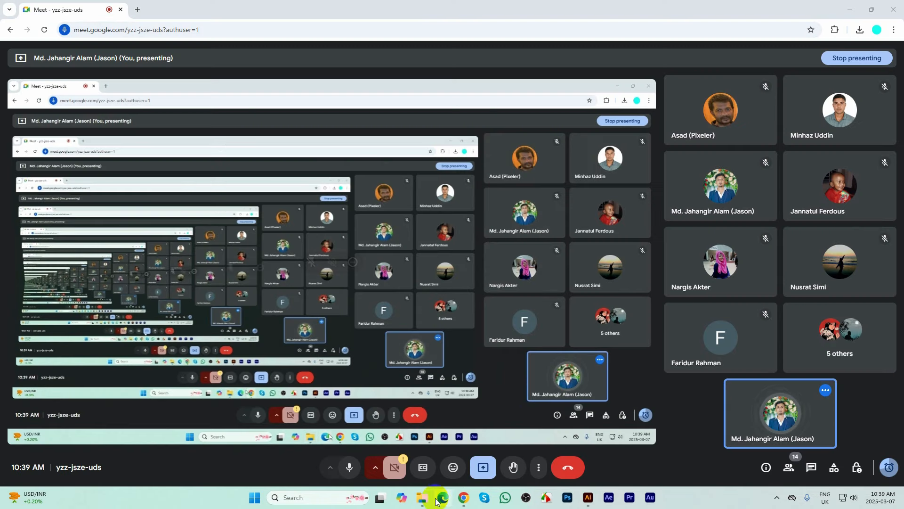
- Open the কবিতা text file from the Sample folder, read through the poem, highlight the line "ওরা কারা বুনো দল ঢোকে", and minimize it
click(421, 498)
double_click(570, 87)
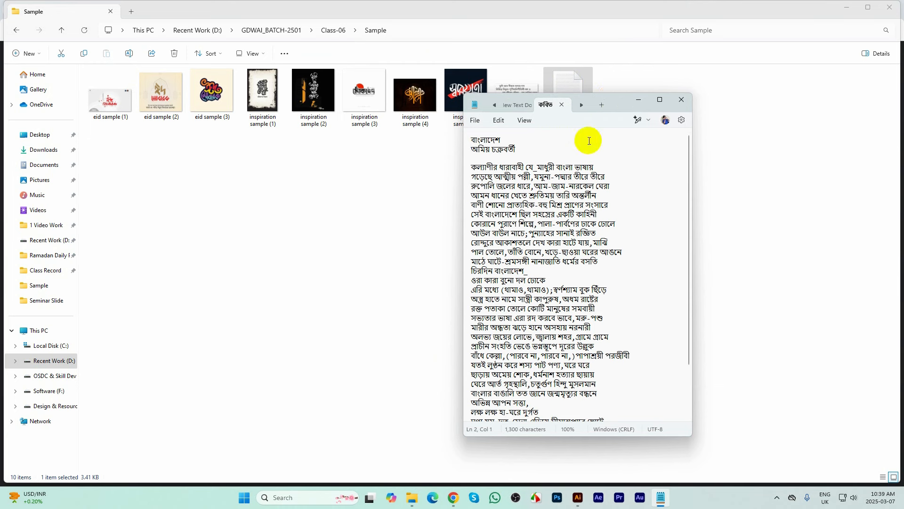
scroll(522, 297, down, 2)
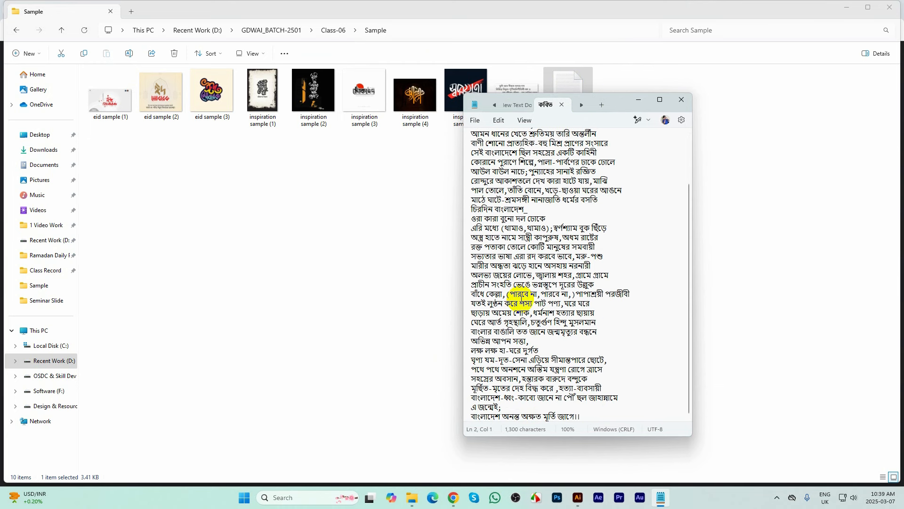
click(543, 351)
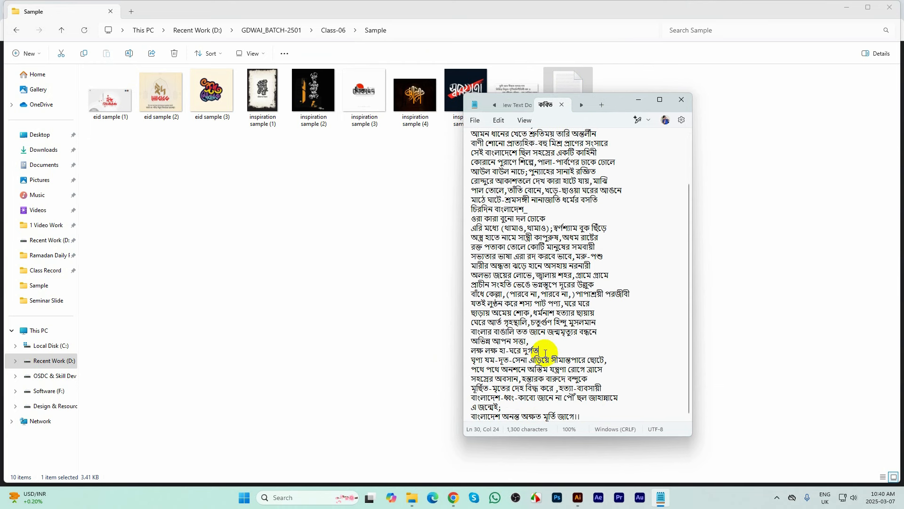
scroll(579, 253, up, 2)
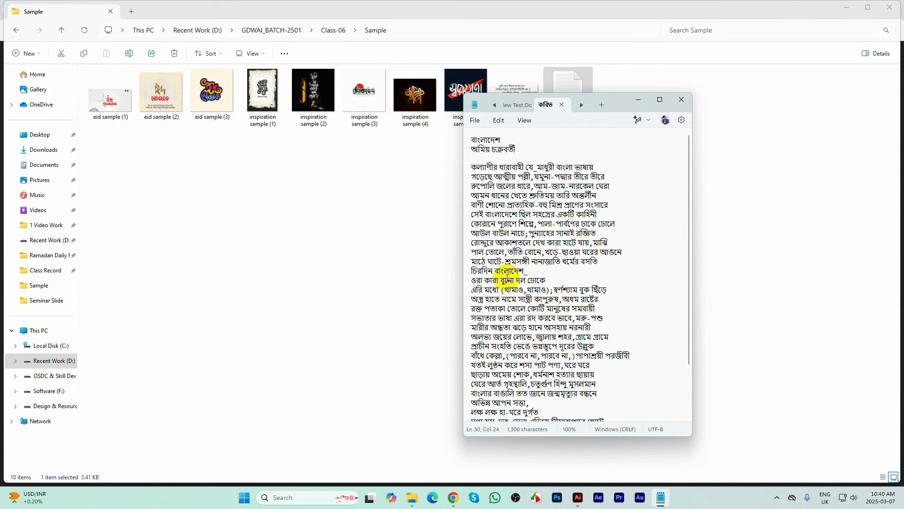
drag(546, 280, 472, 278)
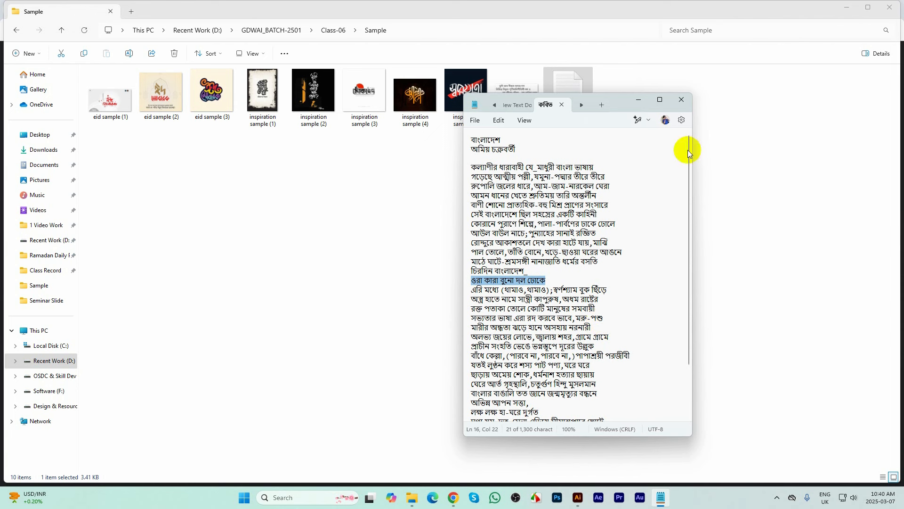
click(640, 101)
- Open the Class-06 Resources folder and view the background images from Background-1 through Background-5
click(62, 32)
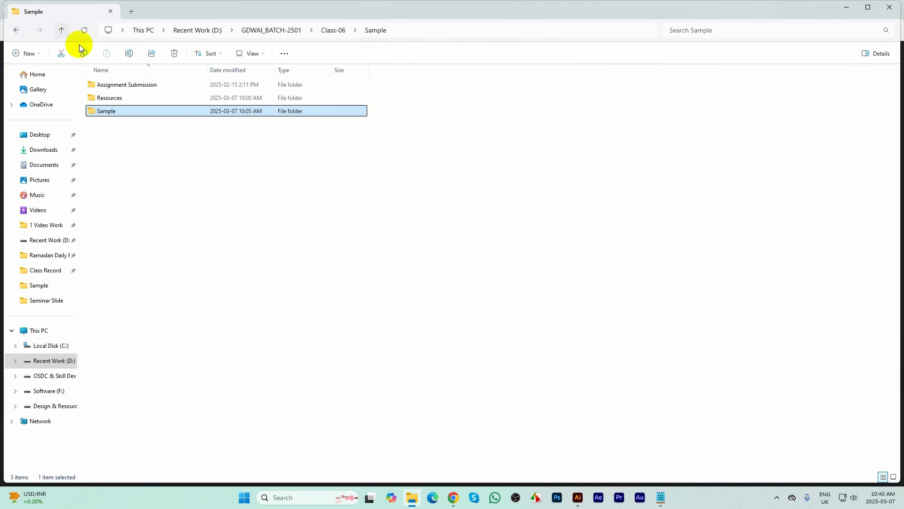
double_click(107, 94)
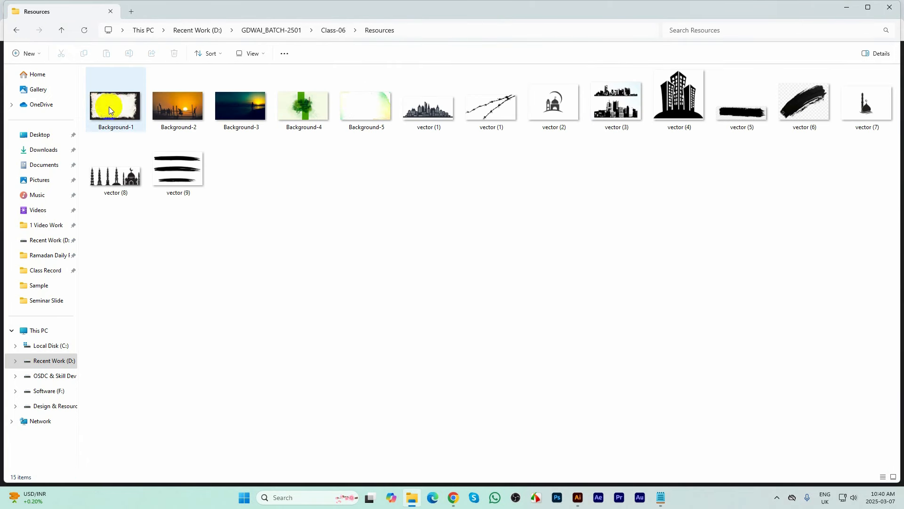
double_click(109, 109)
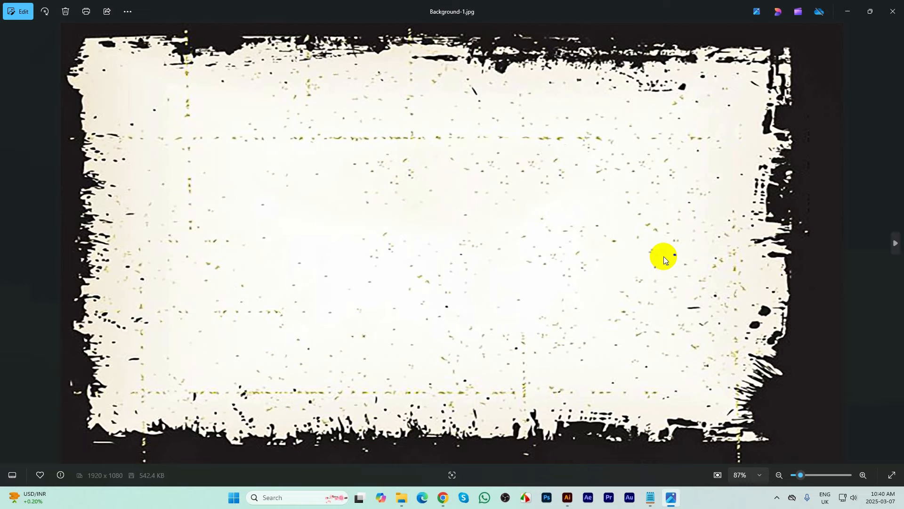
key(Right)
key(Right)
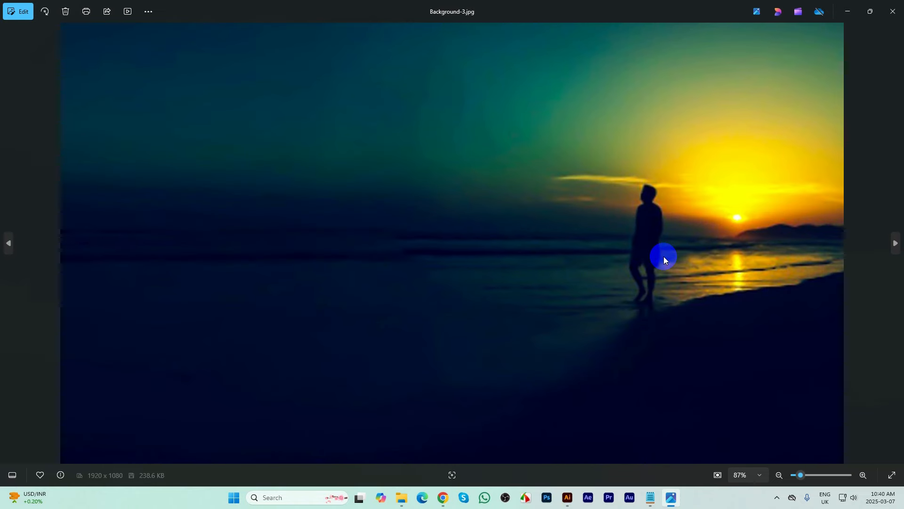
key(Right)
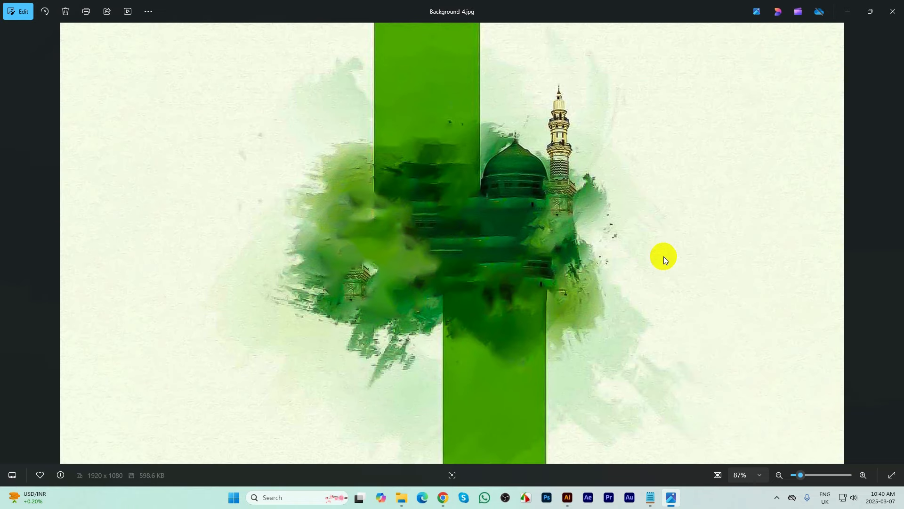
key(Right)
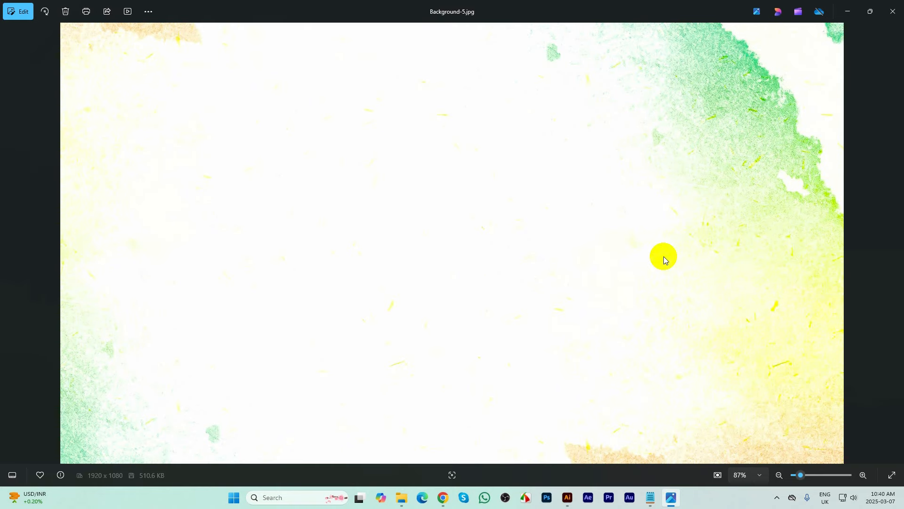
- View the vector images of skylines, barbed wire, buildings, mosques and brush strokes through vector (9), and close the viewer
key(Right)
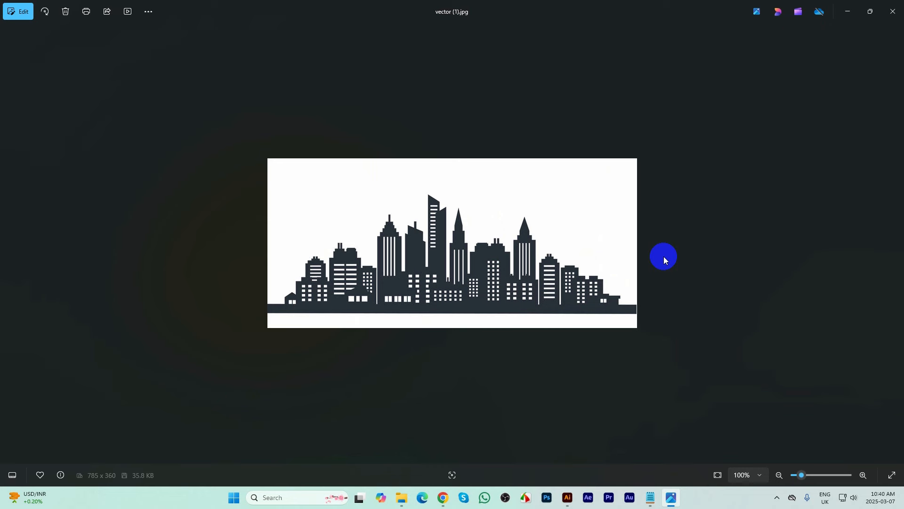
key(Right)
key(Right)
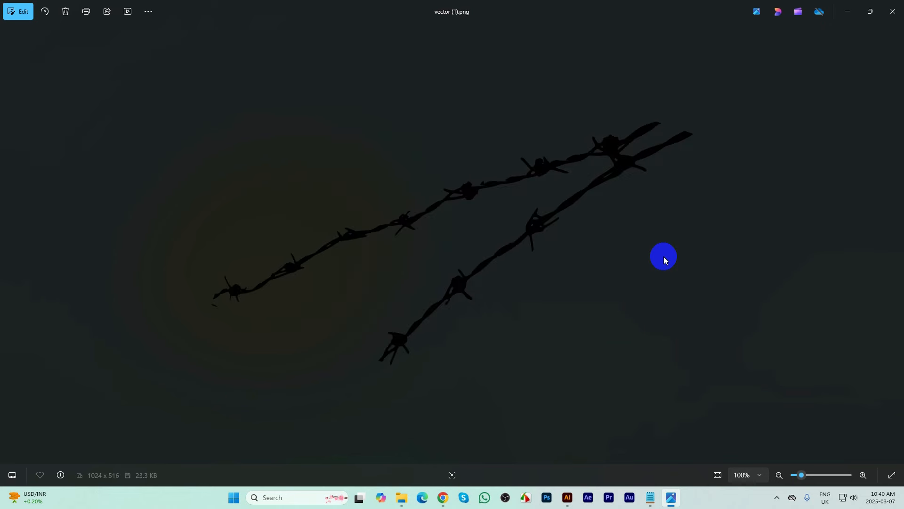
key(Right)
key(Right)
key(Right)
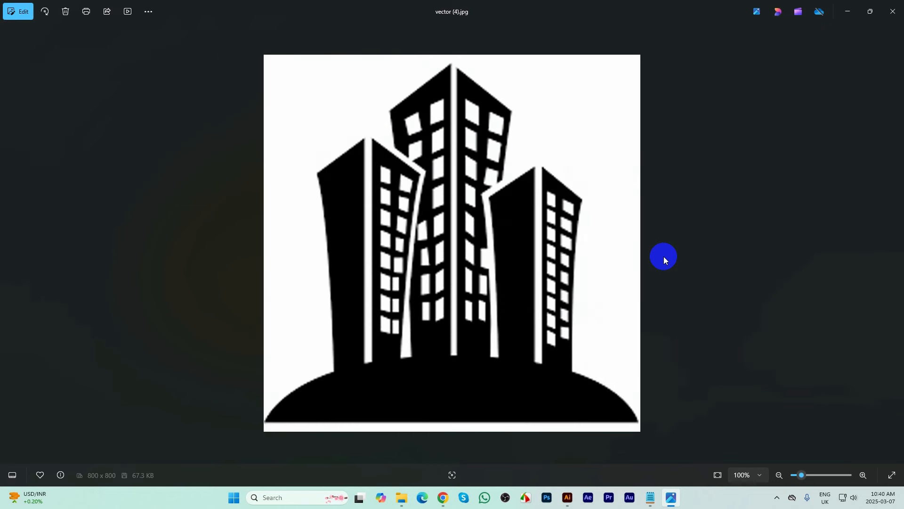
key(Right)
key(Right)
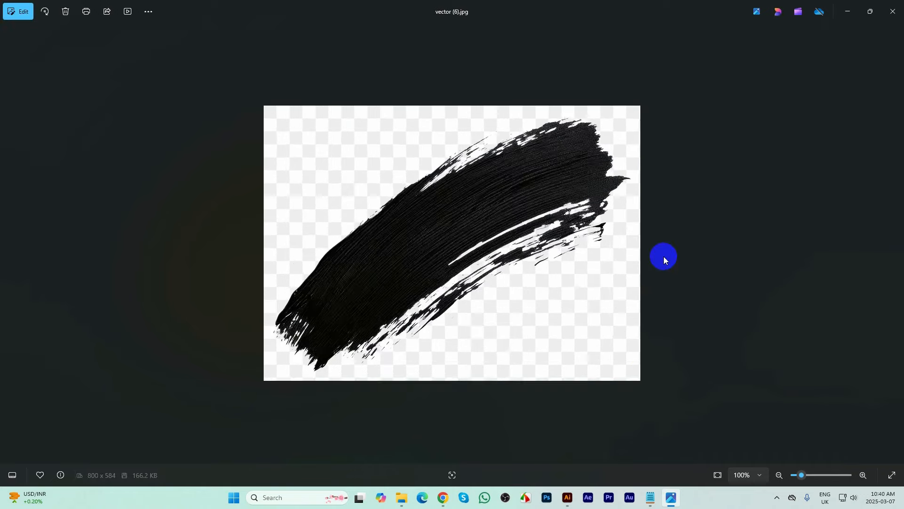
key(Right)
key(Right)
key(Right)
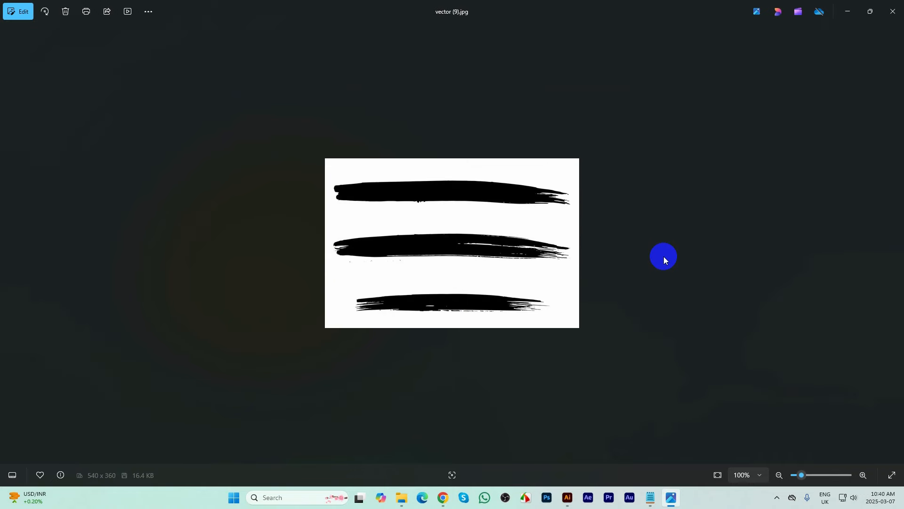
click(893, 11)
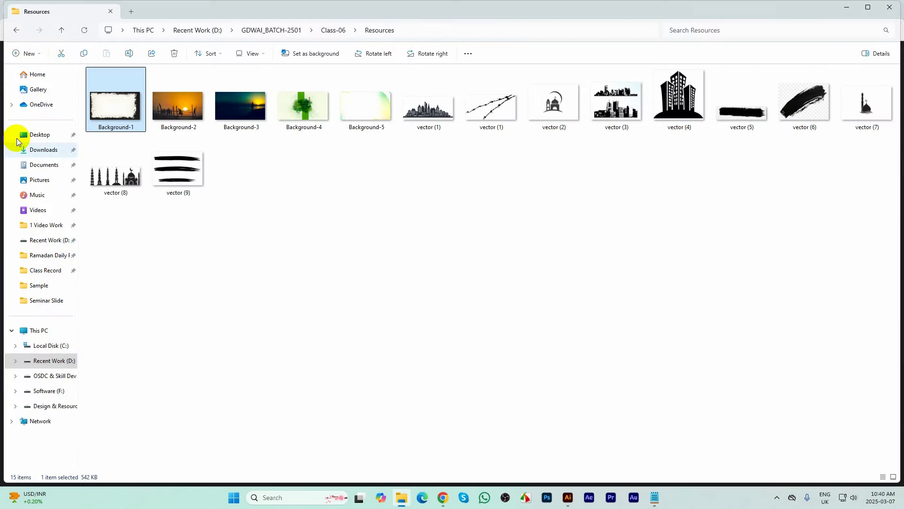
- Return to the Sample folder, view the eid sample (1) image again and close it
click(62, 31)
double_click(114, 112)
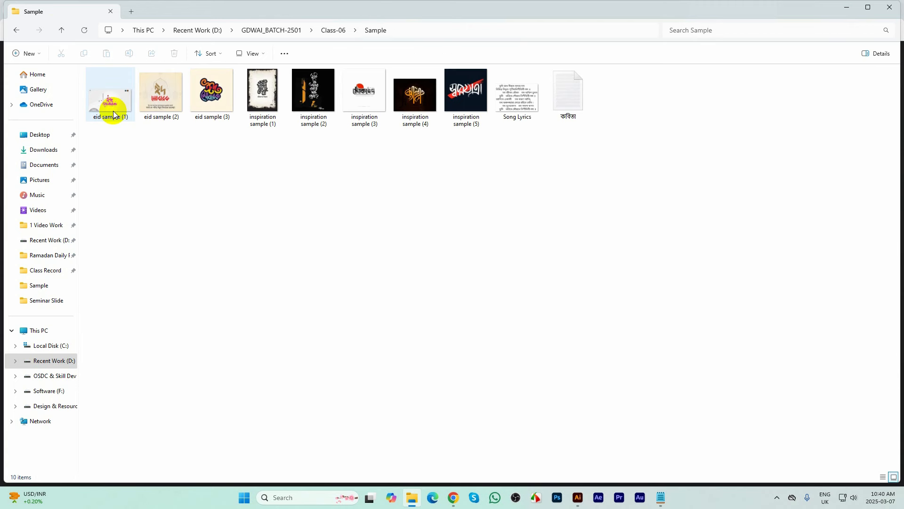
double_click(113, 115)
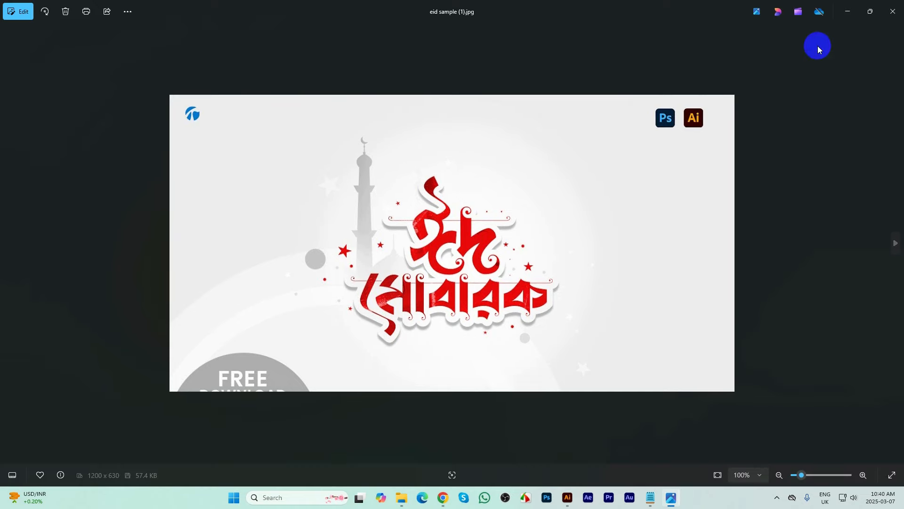
click(892, 14)
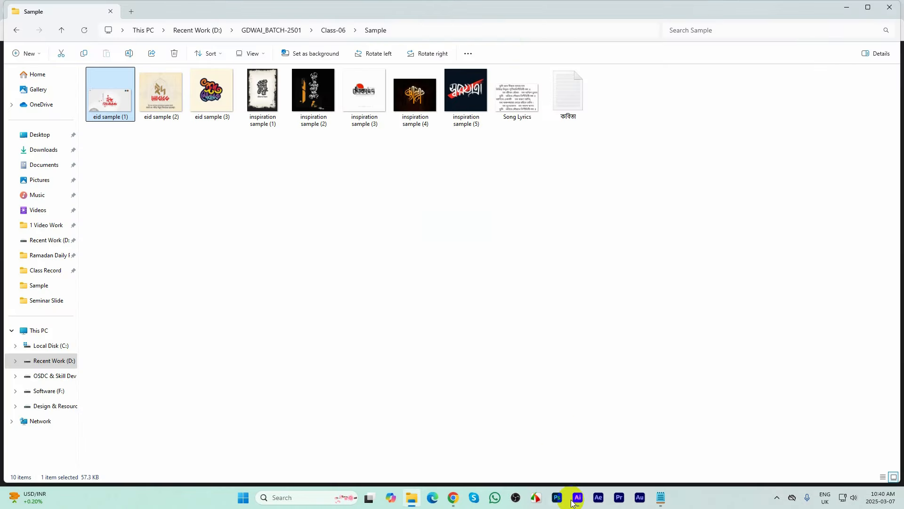
- Switch to Illustrator and start a new document using the Web-Large preset, 1920 x 1080 px
click(578, 497)
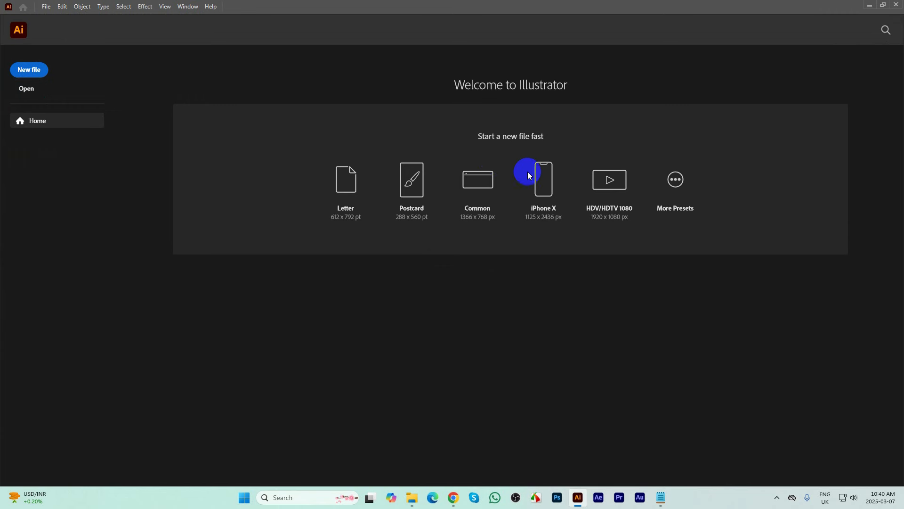
key(ctrl+n)
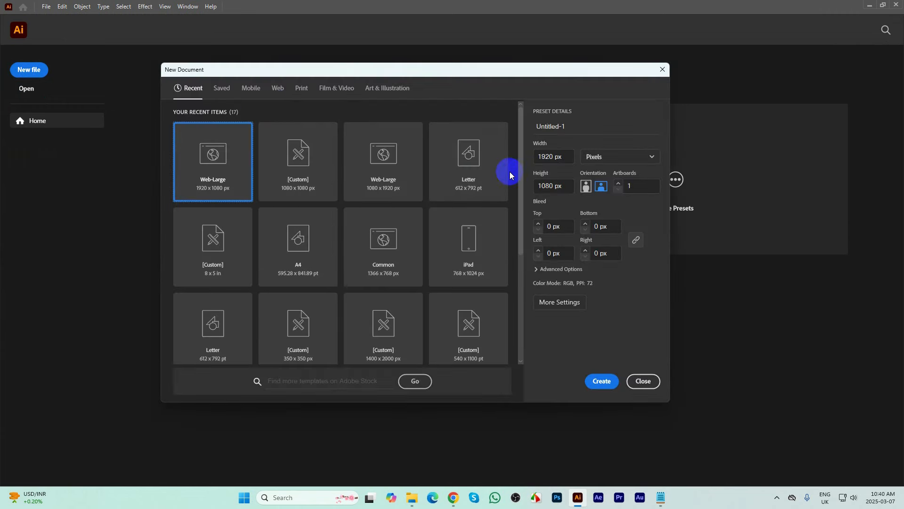
click(278, 94)
click(292, 178)
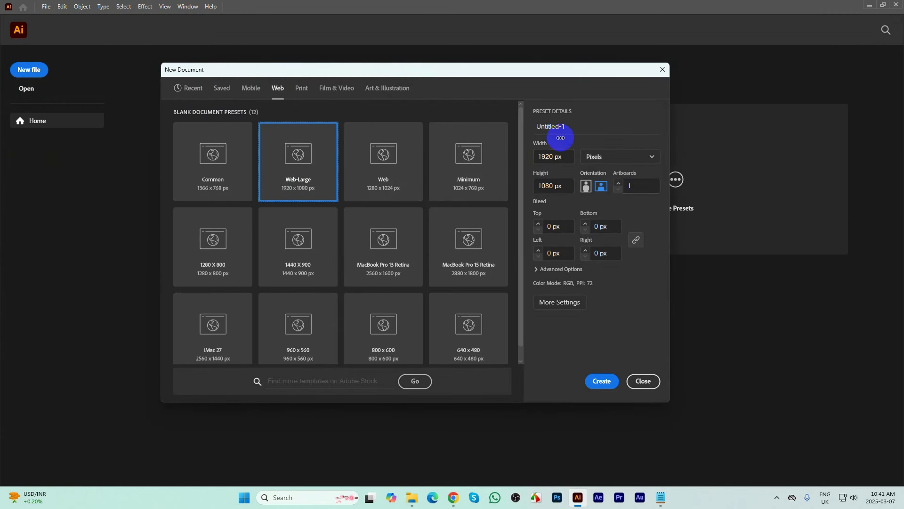
- Name the new document Custom Typography and create it
click(589, 124)
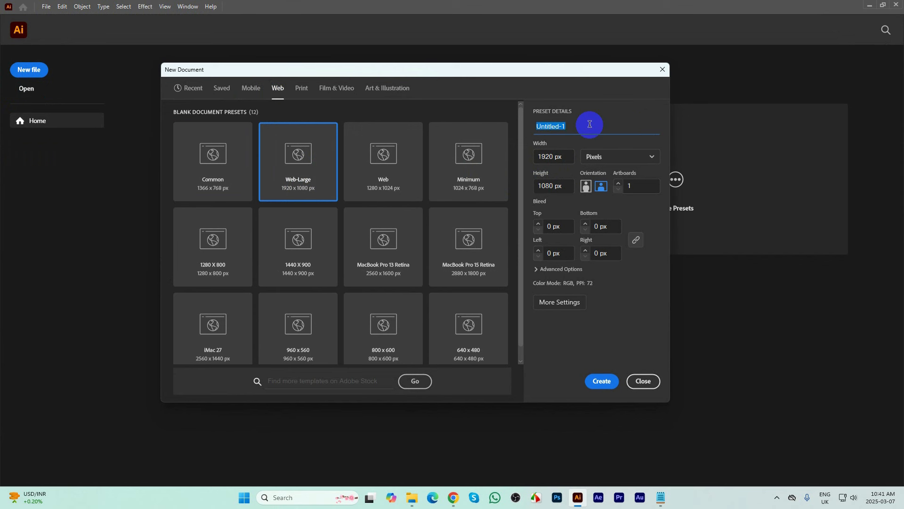
text(Typogra)
drag(564, 126, 537, 126)
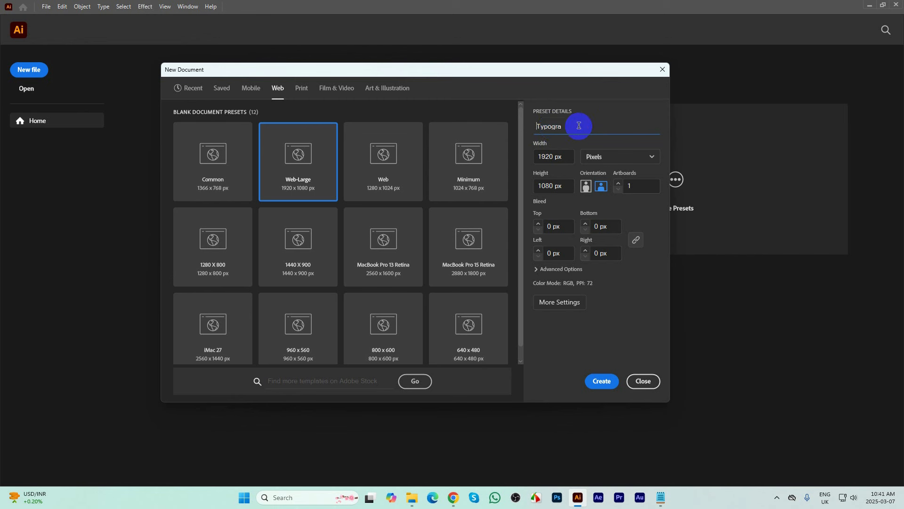
text(Custom)
click(596, 126)
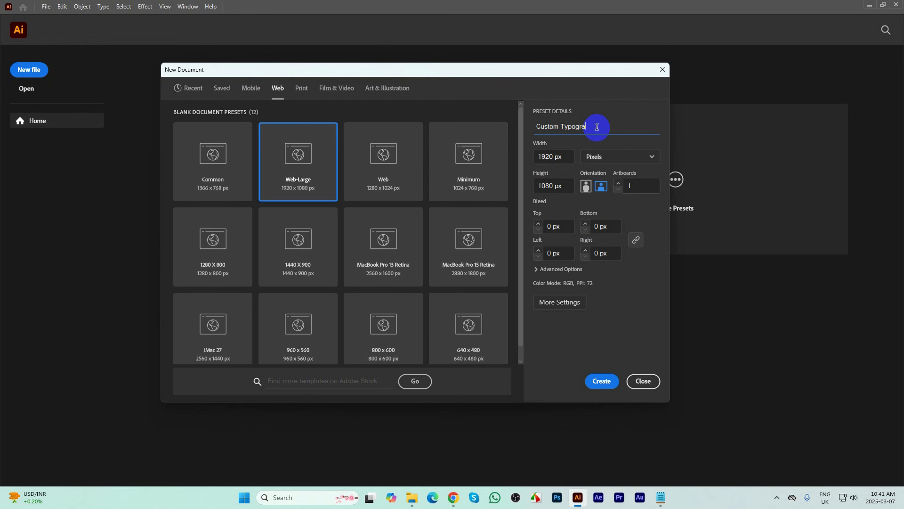
text(phy)
click(601, 382)
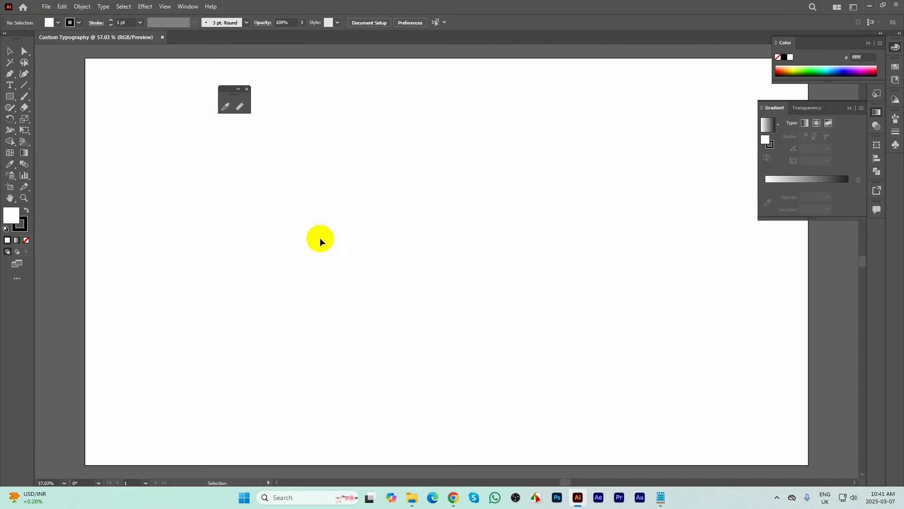
- Close the floating eyedropper tools, place the eid and inspiration sample images from the Sample folder into the document, and embed them
click(247, 89)
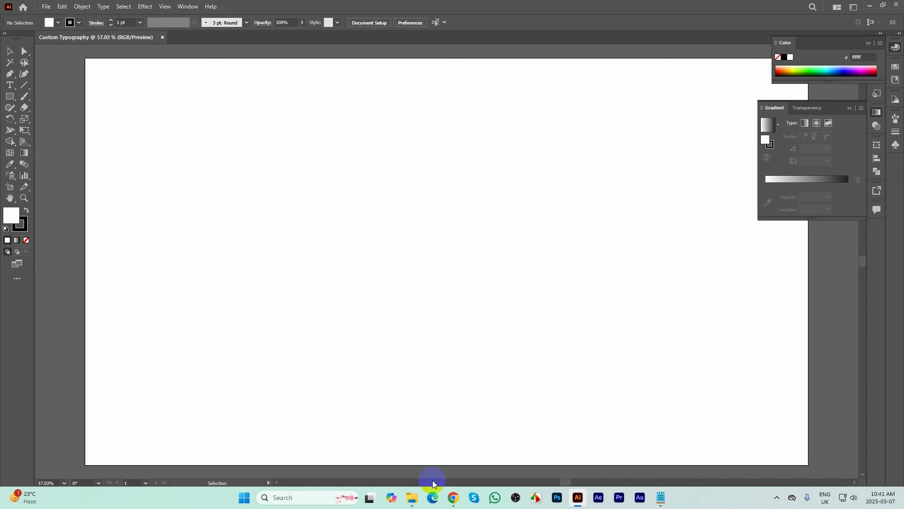
click(413, 497)
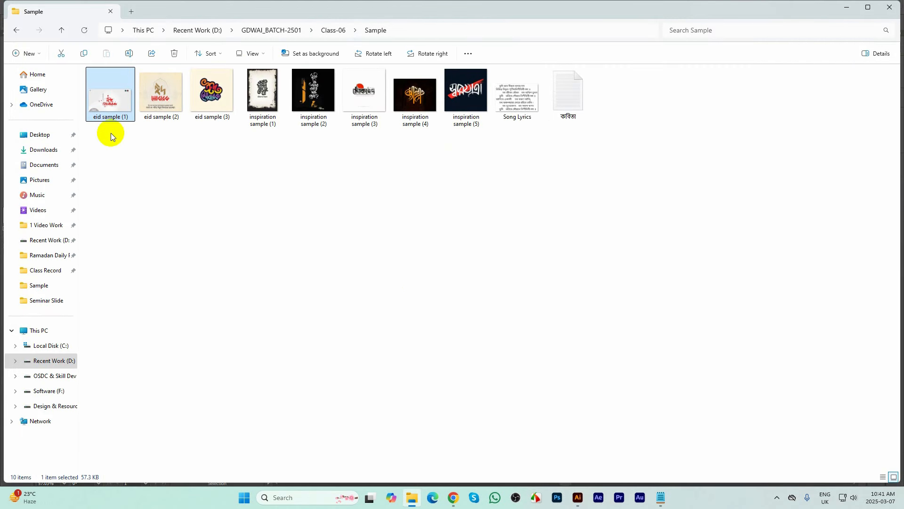
drag(111, 134, 213, 264)
scroll(412, 254, down, 4)
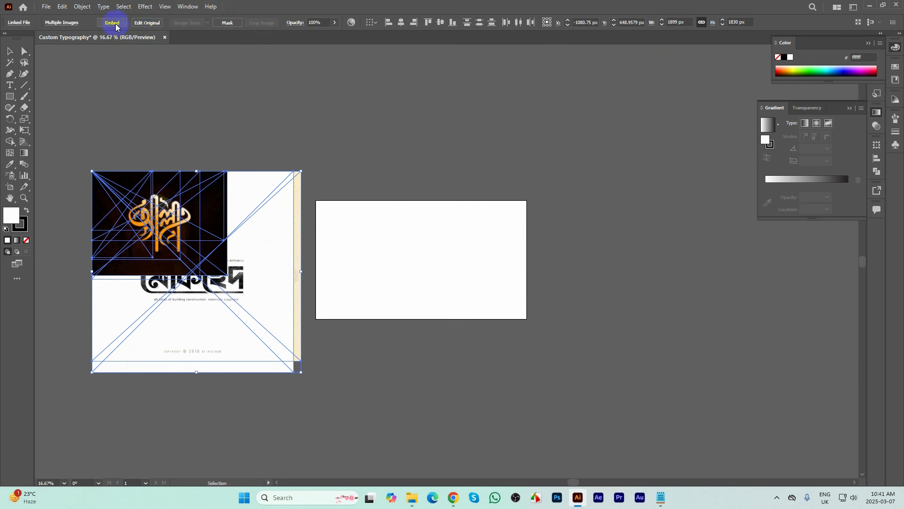
click(273, 101)
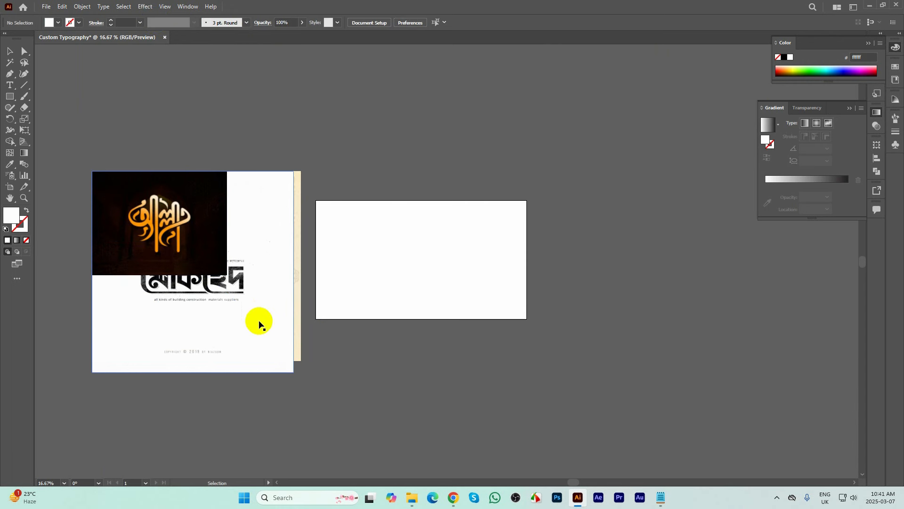
- Separate the stacked sample images by spreading them out above and beside the artboard
scroll(287, 301, down, 2)
drag(305, 308, 208, 164)
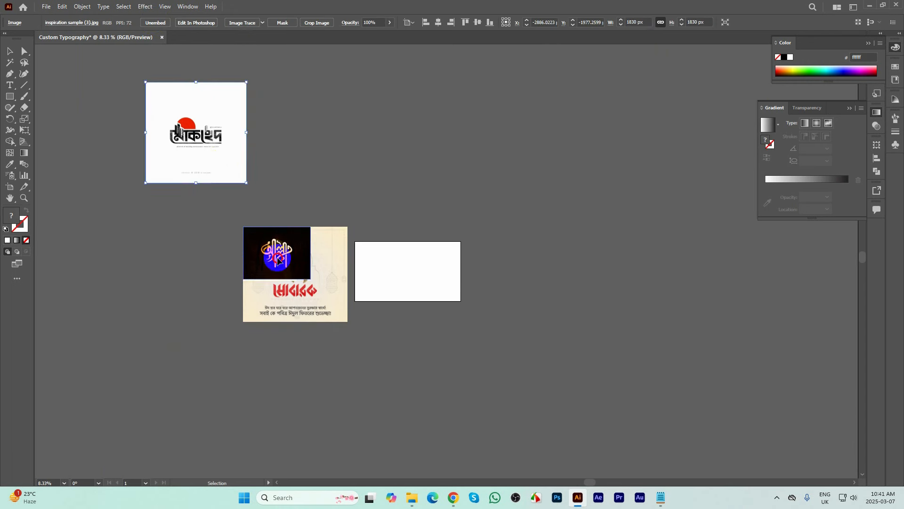
drag(278, 254, 352, 119)
drag(329, 242, 436, 197)
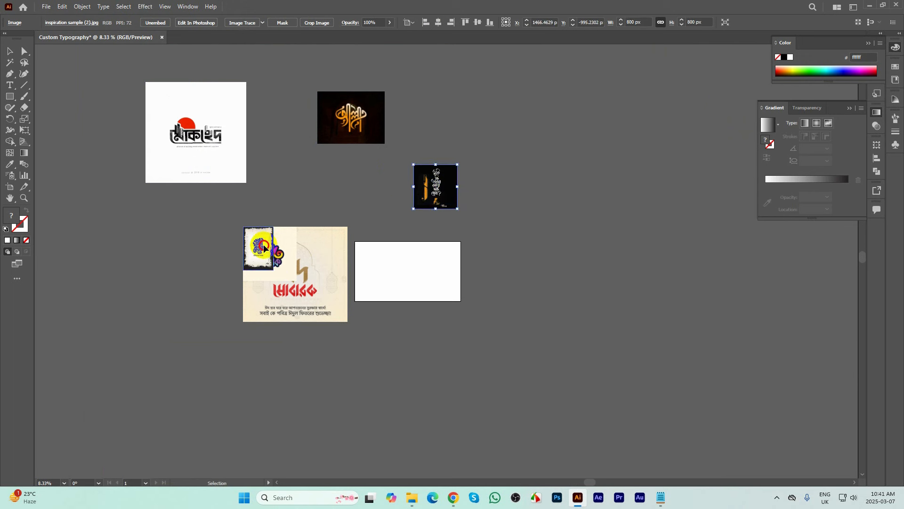
drag(264, 244, 380, 166)
drag(288, 233, 327, 146)
drag(311, 258, 167, 243)
- Tidy the spread images, lining up eid sample (3) with inspiration samples (1) and (2) in a row beneath inspiration sample (4)
mouse_move(270, 242)
mouse_down()
mouse_move(272, 287)
mouse_move(305, 237)
mouse_move(265, 244)
mouse_up()
drag(351, 118, 354, 101)
drag(315, 170, 303, 186)
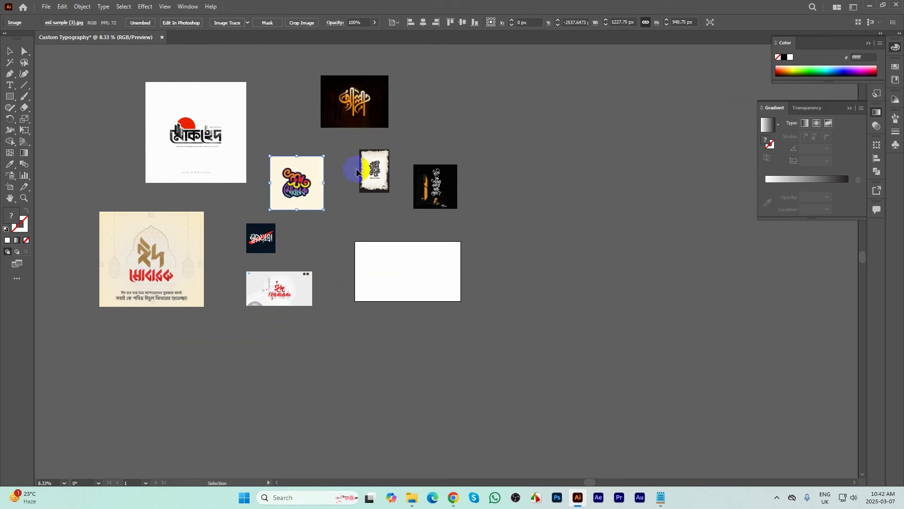
drag(375, 170, 355, 183)
drag(423, 188, 404, 187)
drag(360, 85, 355, 104)
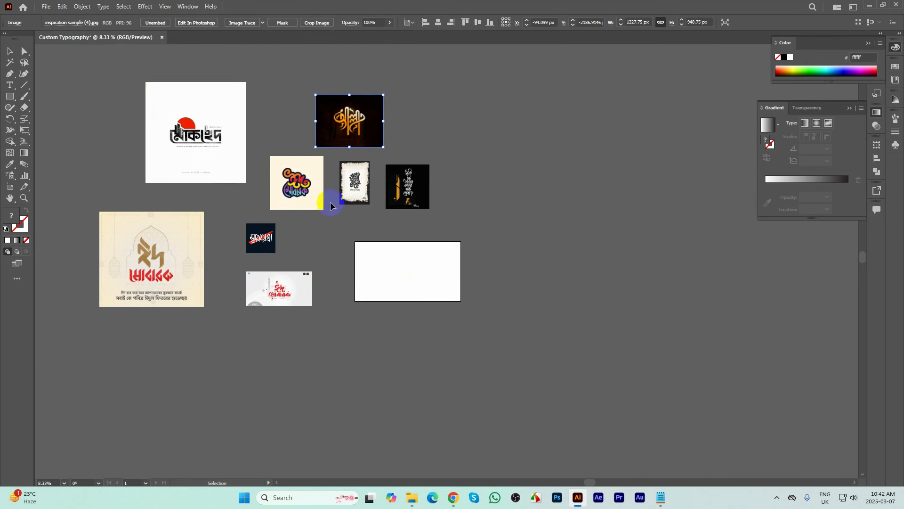
- Move the inspiration sample (2) image to the artboard's left edge and enlarge it to about 1387 px wide
scroll(329, 205, up, 1)
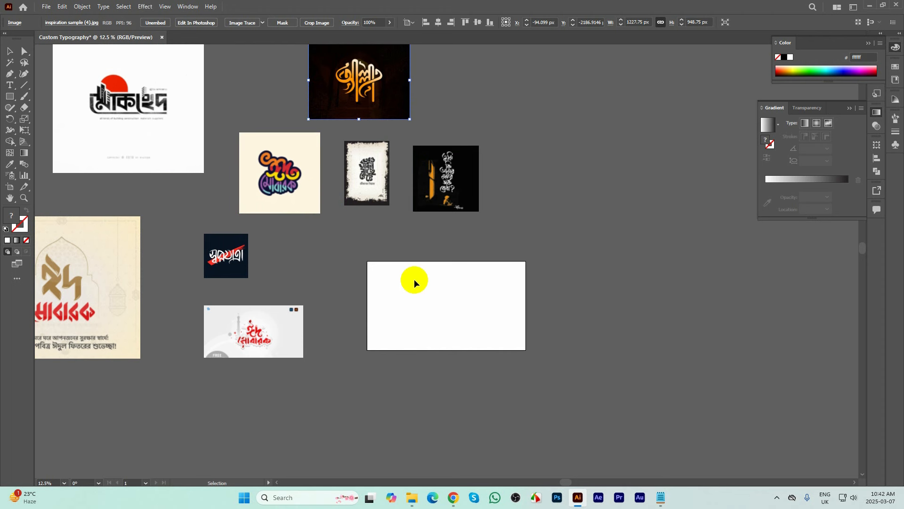
scroll(415, 279, up, 1)
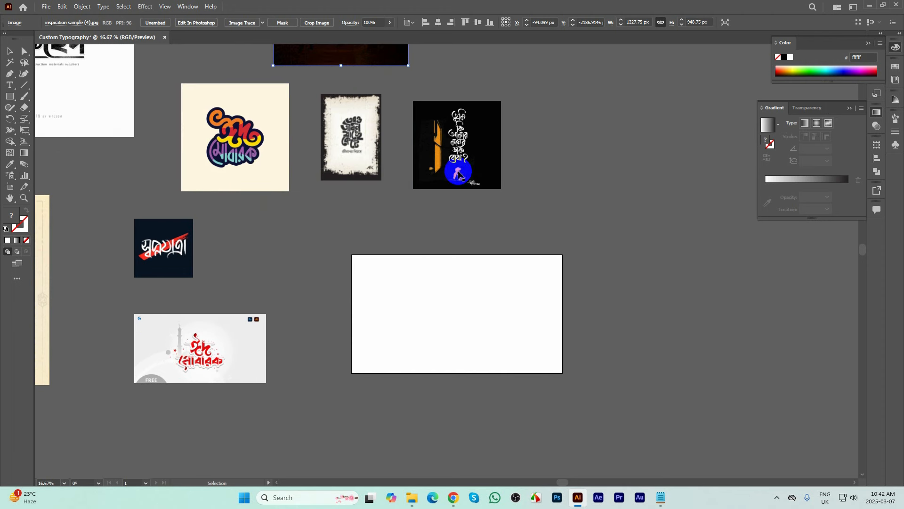
drag(482, 144, 359, 304)
drag(377, 261, 416, 227)
drag(377, 304, 311, 325)
click(132, 354)
scroll(339, 330, up, 1)
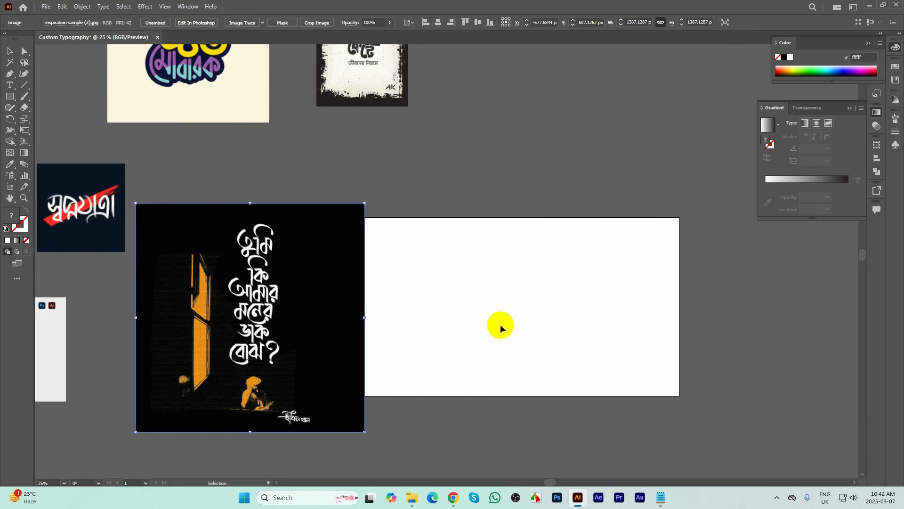
drag(501, 325, 448, 305)
click(283, 299)
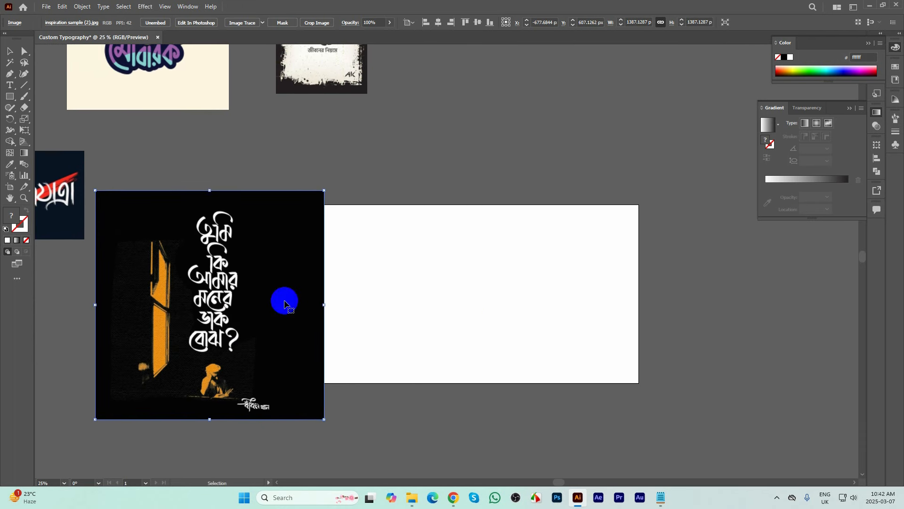
- Place the Song Lyrics image from the Sample folder into the document and position it just right of the artboard
click(411, 498)
drag(516, 137, 607, 355)
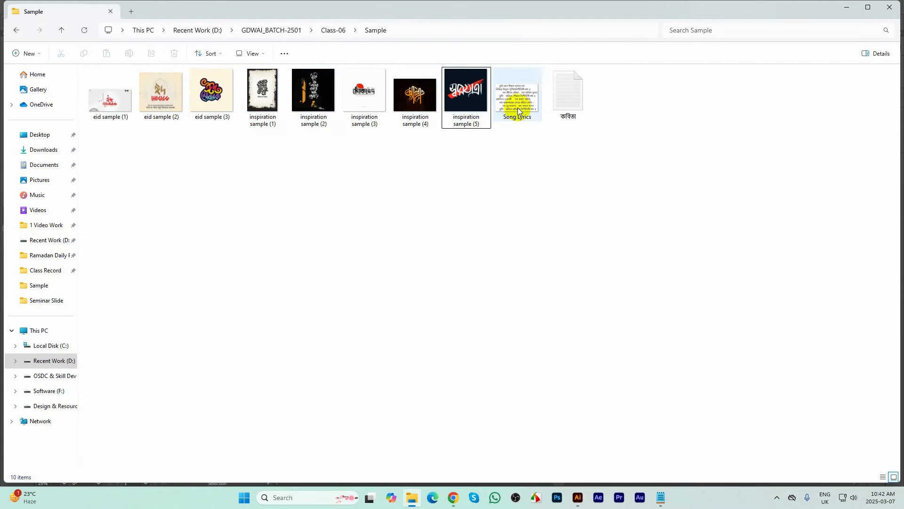
drag(518, 107, 566, 228)
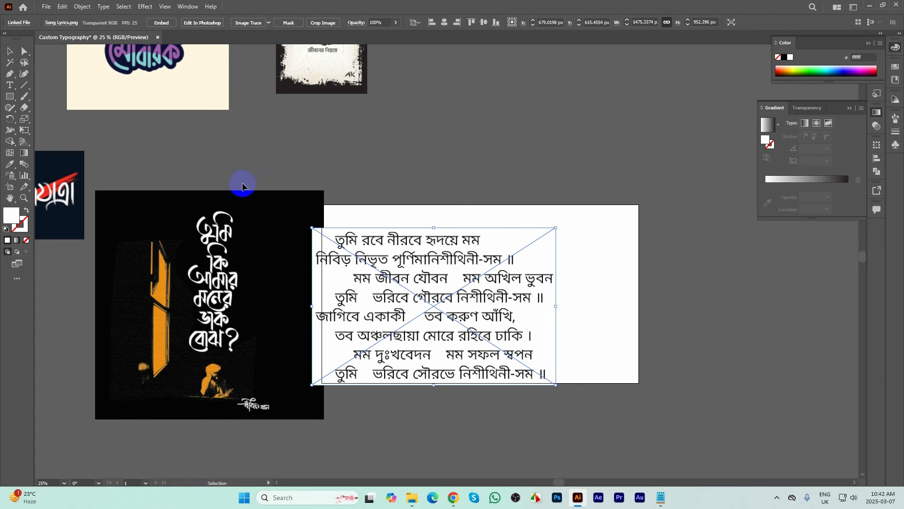
scroll(241, 184, down, 1)
drag(321, 259, 419, 272)
scroll(220, 278, up, 1)
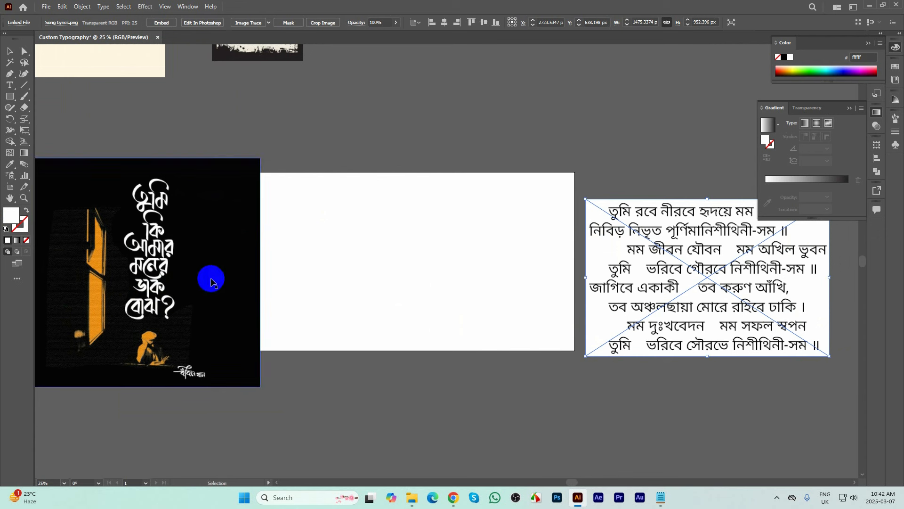
key(v)
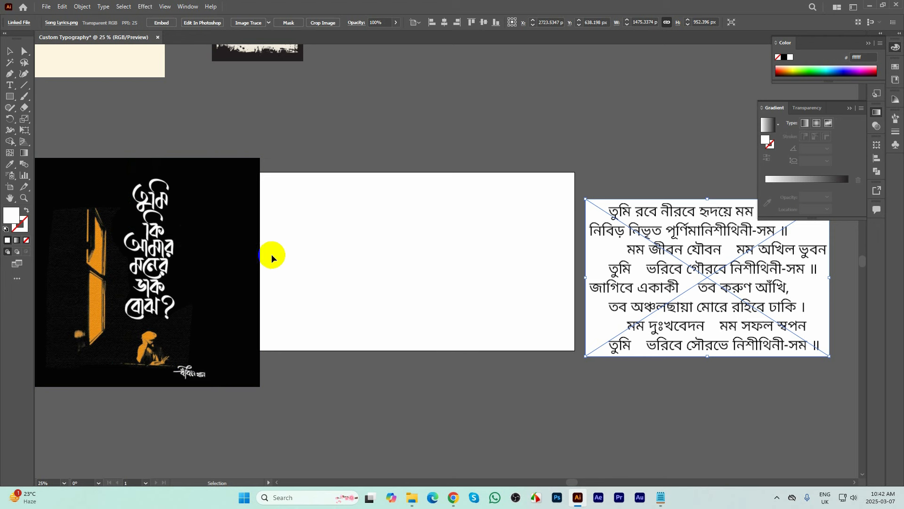
- Reposition the inspiration sample (2) image just outside the artboard's left edge
drag(250, 258, 306, 263)
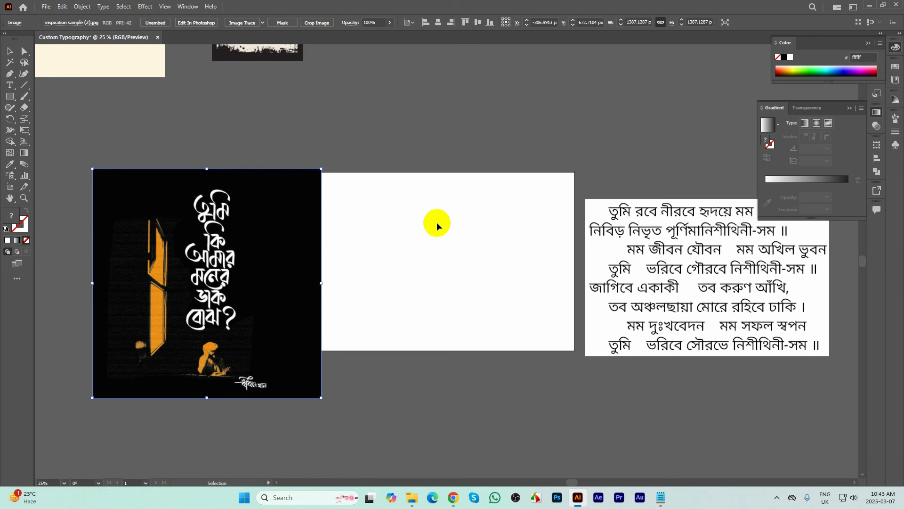
click(408, 219)
drag(262, 212, 236, 209)
scroll(236, 208, up, 1)
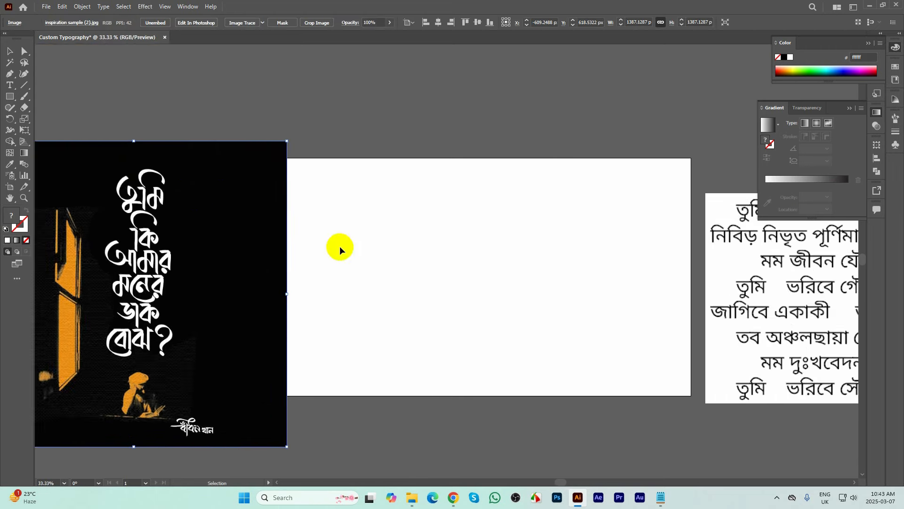
scroll(344, 221, down, 1)
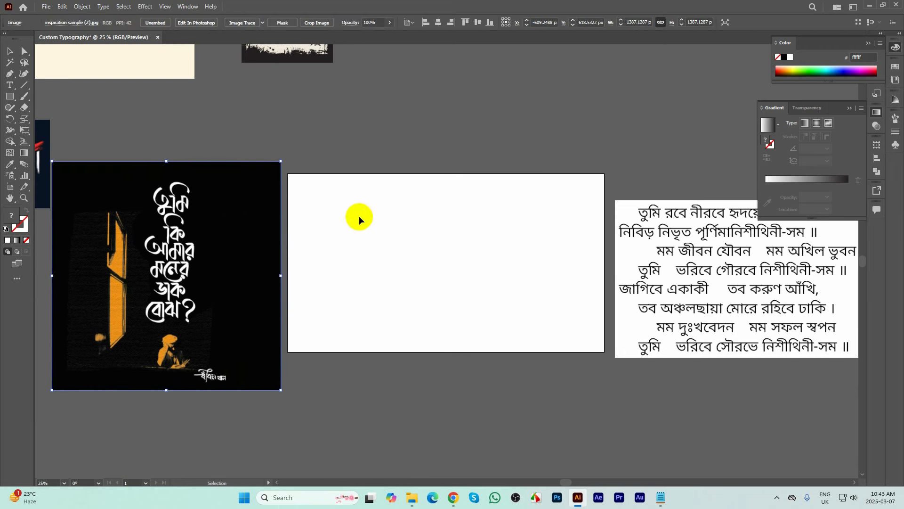
click(113, 188)
- Detach the Paintbrush tool group over the artboard and set the Paintbrush fidelity one notch below Smooth
mouse_move(24, 96)
mouse_down()
mouse_move(109, 110)
mouse_move(125, 100)
mouse_up()
mouse_move(33, 109)
mouse_down()
mouse_move(390, 184)
mouse_move(376, 185)
mouse_up()
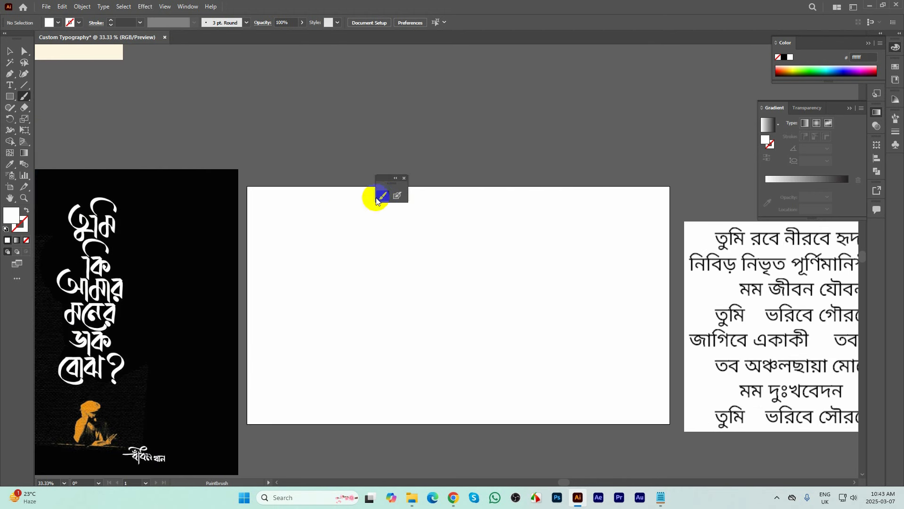
scroll(409, 135, up, 1)
double_click(382, 198)
mouse_move(386, 133)
mouse_down()
mouse_move(545, 132)
mouse_move(531, 135)
mouse_up()
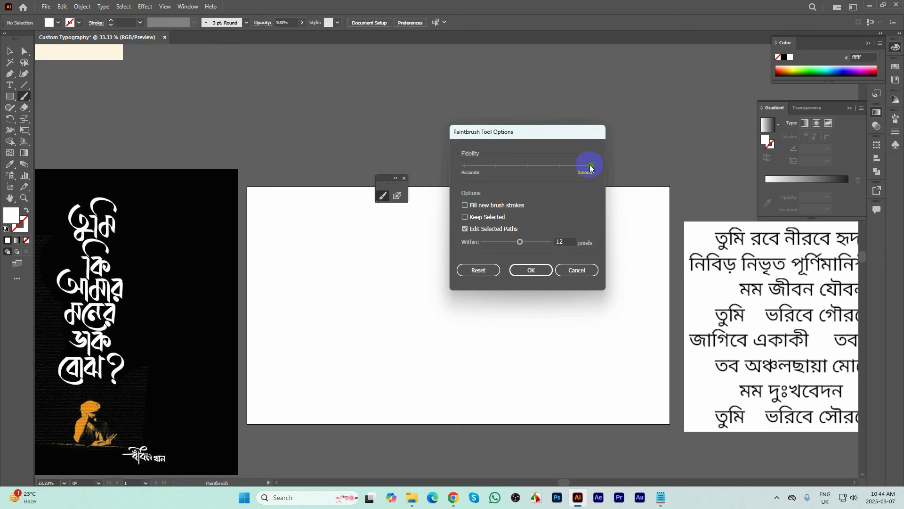
drag(591, 168, 565, 169)
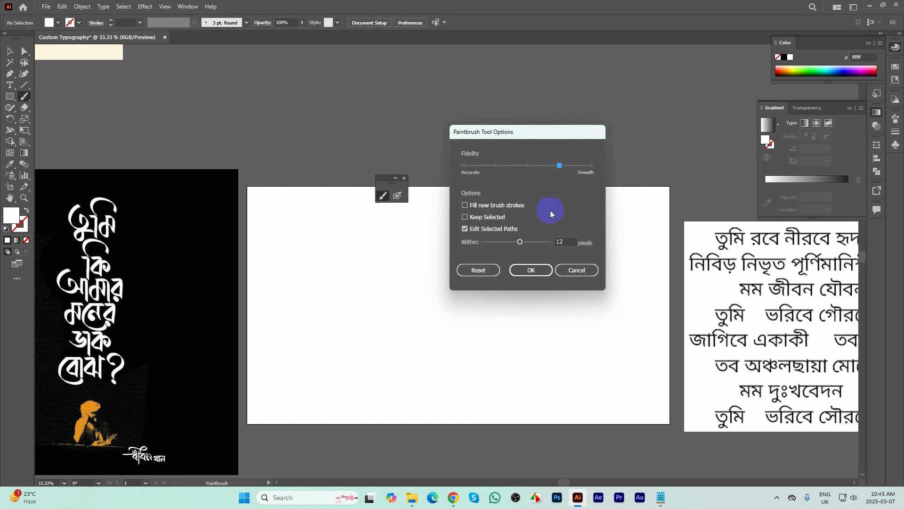
click(530, 270)
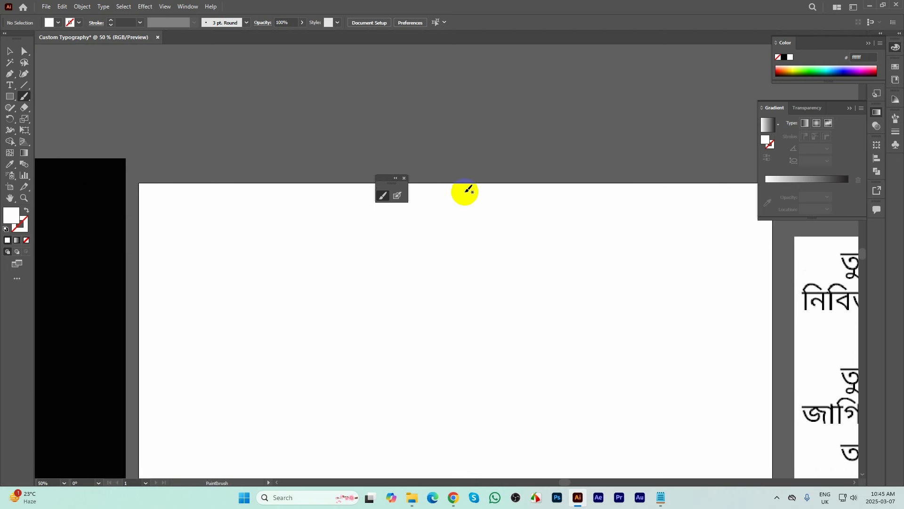
- Try the Paintbrush with looping freehand strokes above the artboard, and undo them
scroll(465, 188, up, 1)
scroll(409, 248, right, 3)
scroll(460, 270, up, 3)
scroll(460, 271, left, 2)
scroll(510, 168, down, 1)
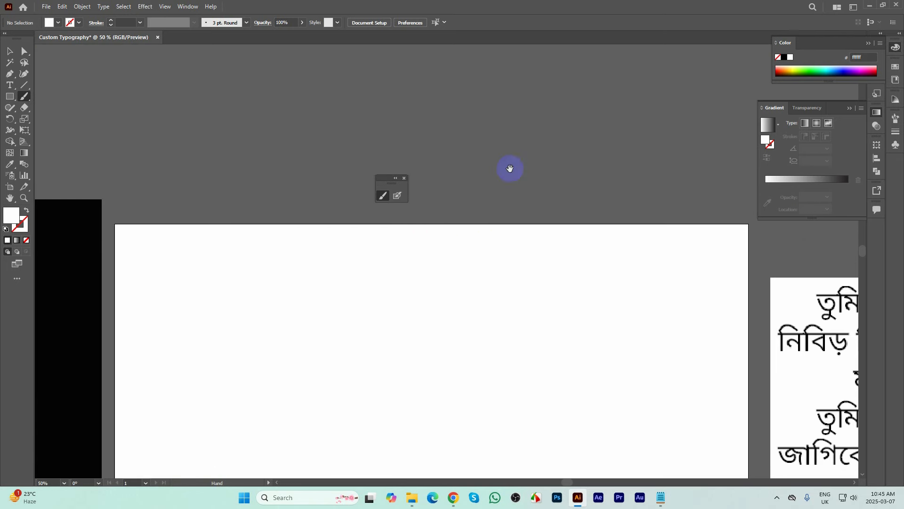
mouse_move(510, 107)
mouse_down()
mouse_move(535, 103)
mouse_move(302, 21)
mouse_up()
drag(519, 148, 447, 178)
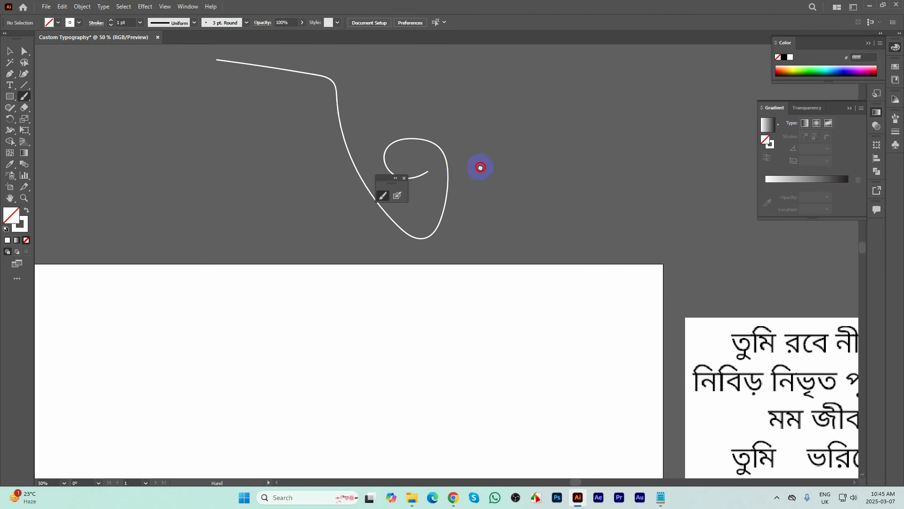
scroll(479, 165, left, 2)
scroll(479, 165, down, 1)
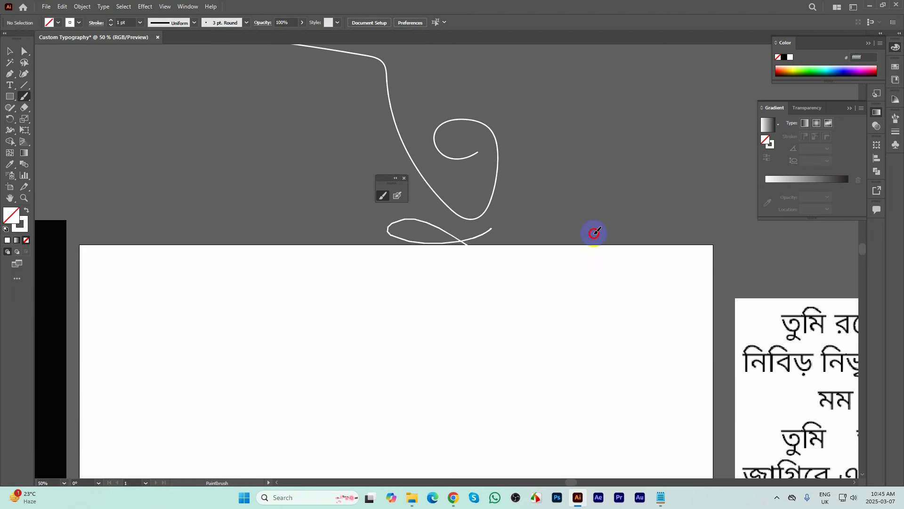
key(ctrl+minus)
key(ctrl+z)
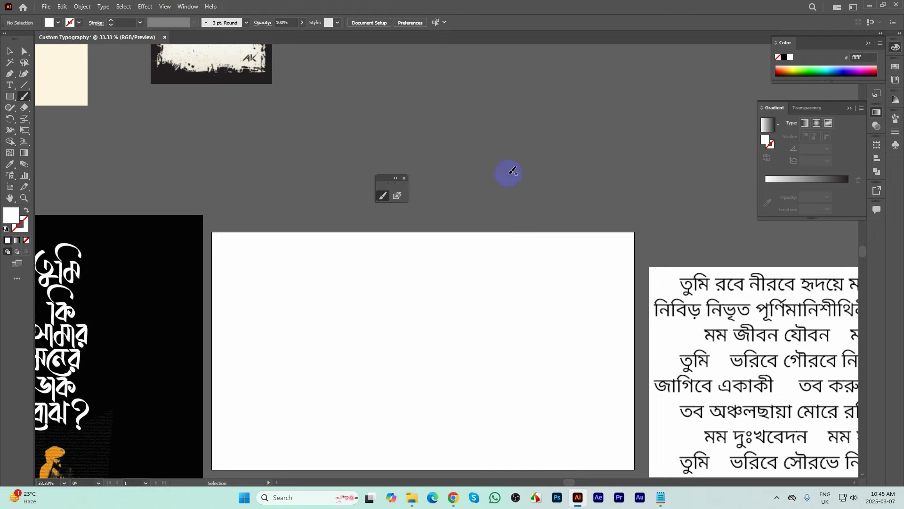
- Paint a hooked loop and a long wavy stroke above the artboard, and check their smoothness up close
scroll(518, 164, up, 2)
mouse_move(512, 143)
mouse_down()
mouse_move(525, 123)
mouse_move(529, 203)
mouse_move(490, 92)
mouse_up()
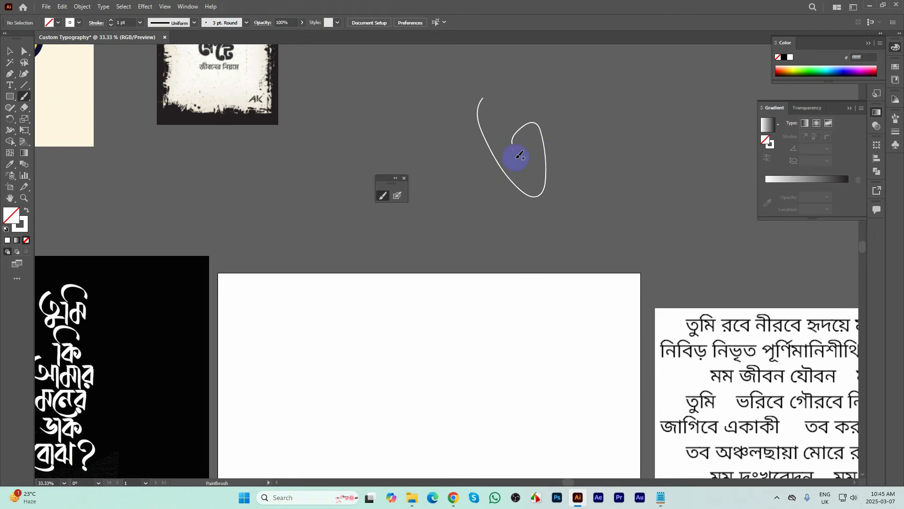
scroll(481, 169, right, 4)
drag(426, 220, 436, 219)
drag(532, 263, 534, 260)
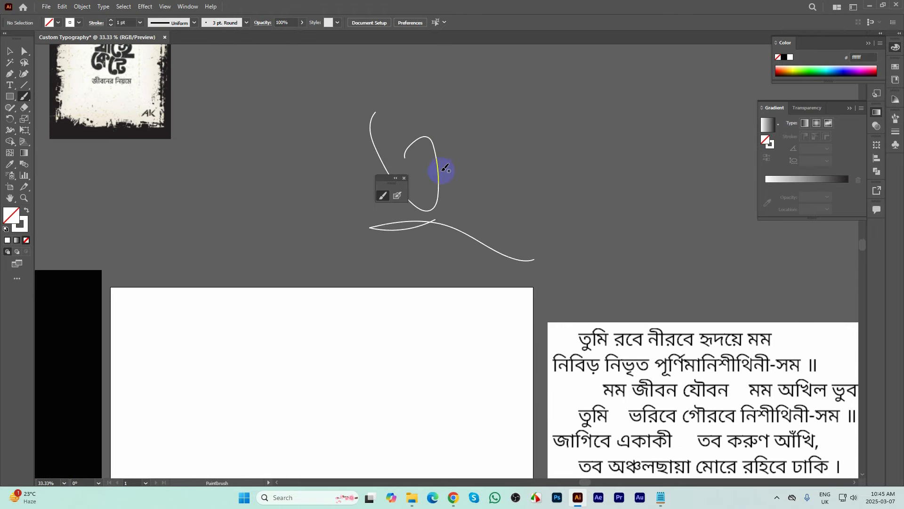
scroll(464, 221, up, 3)
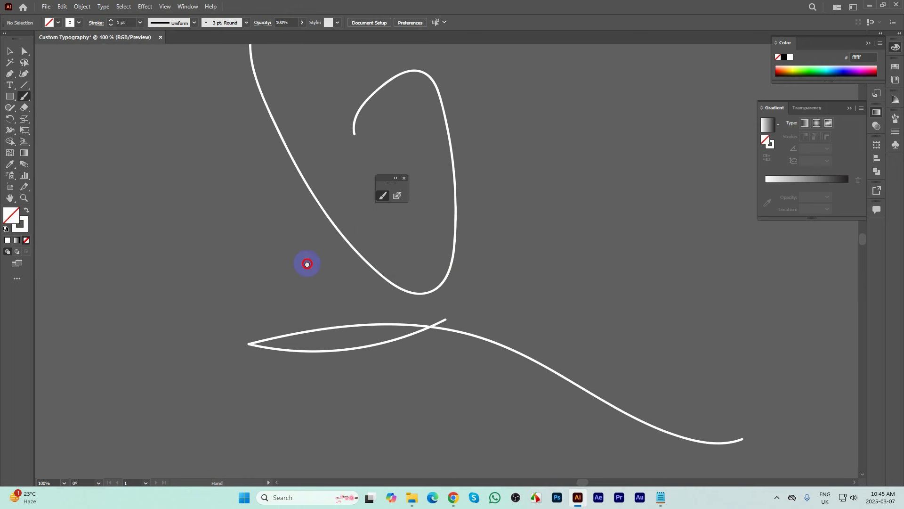
drag(306, 262, 262, 254)
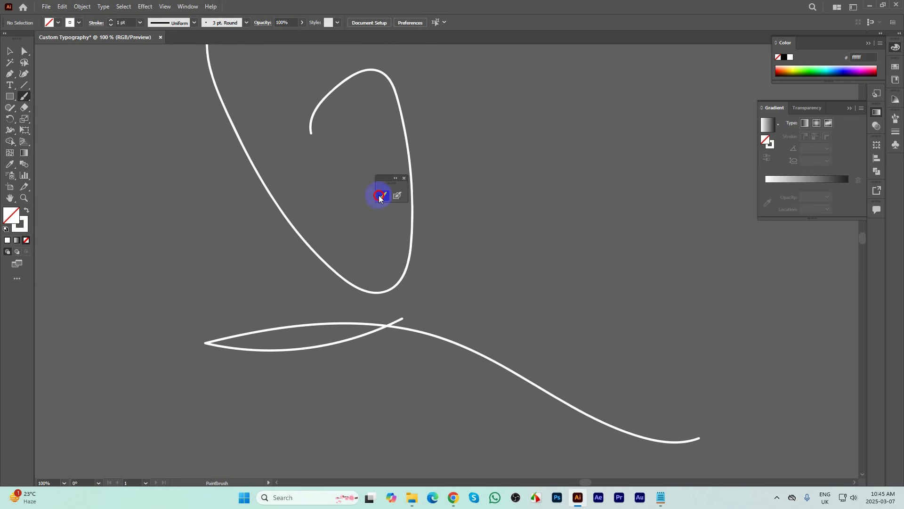
- Set the Paintbrush fidelity to the Accurate end of the scale
double_click(381, 196)
drag(560, 168, 471, 169)
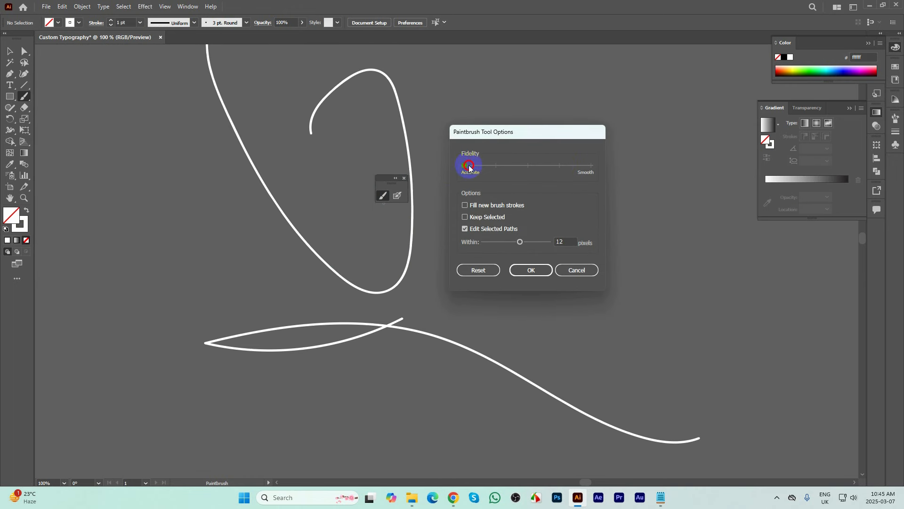
click(523, 270)
- Paint a spiral-shaped stroke beside the earlier test strokes and inspect its curve closely
key(ctrl+minus)
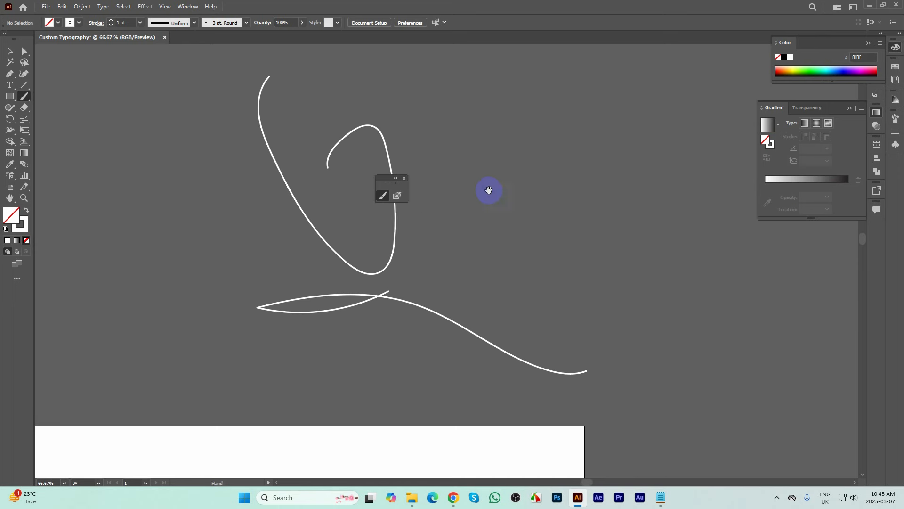
drag(530, 145, 457, 113)
scroll(584, 146, up, 3)
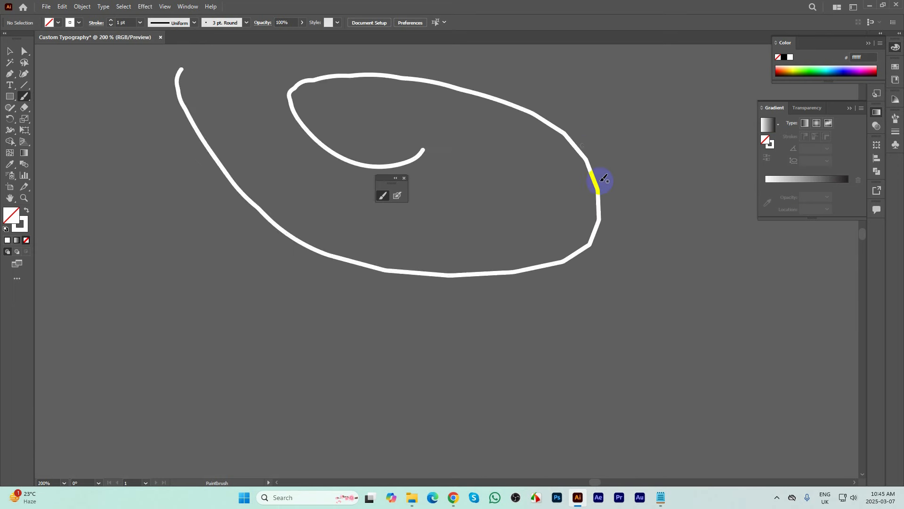
scroll(603, 178, up, 4)
drag(571, 172, 580, 278)
scroll(579, 255, down, 7)
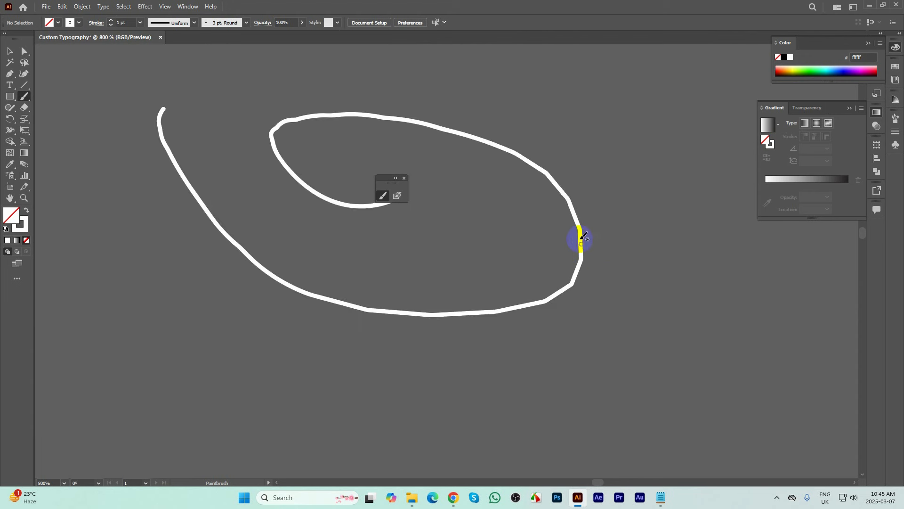
- Set the Paintbrush fidelity to the Smooth end of the scale
double_click(383, 199)
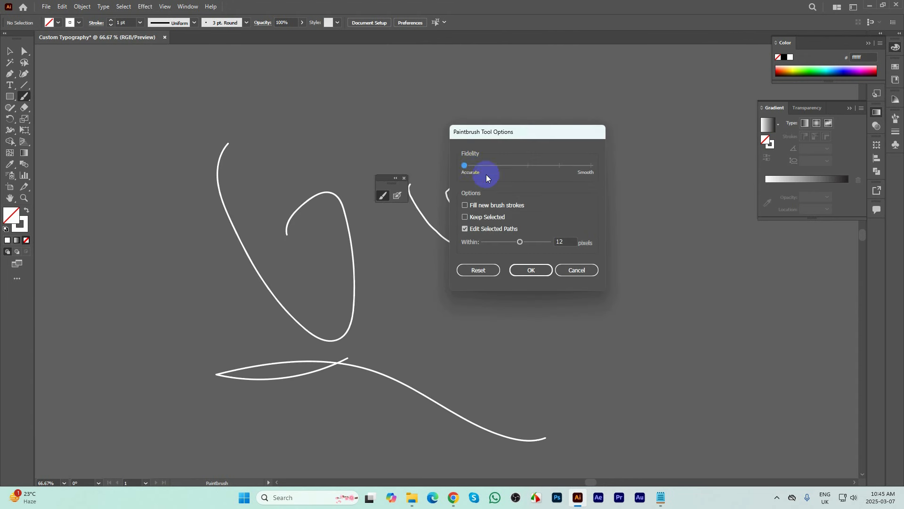
drag(470, 166, 622, 182)
click(530, 273)
- Paint a rounded loop and a larger spiral stroke near the jagged test spiral, and inspect their smoothness up close
mouse_move(434, 306)
mouse_down()
mouse_move(400, 252)
mouse_move(446, 251)
mouse_up()
mouse_move(542, 156)
mouse_down()
mouse_move(578, 113)
mouse_move(497, 135)
mouse_up()
drag(507, 258, 520, 236)
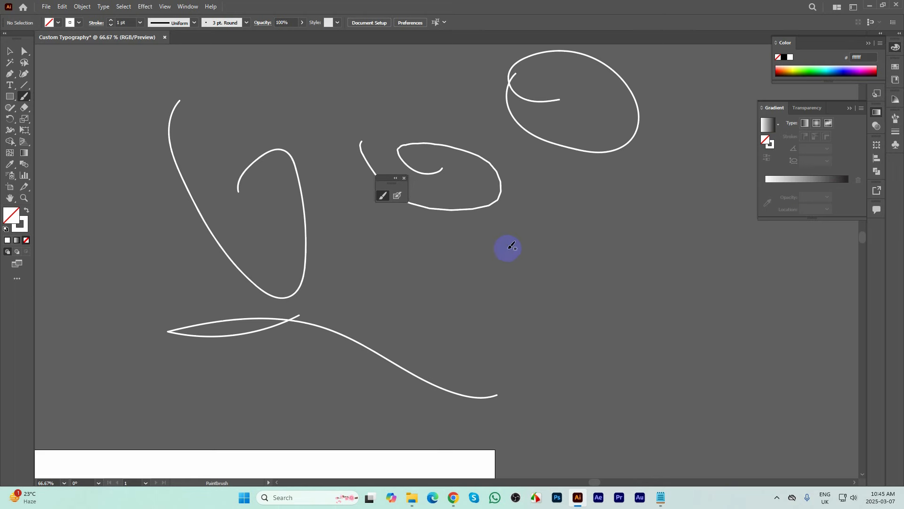
mouse_move(473, 260)
mouse_down()
mouse_move(430, 236)
mouse_move(579, 277)
mouse_up()
scroll(542, 276, up, 7)
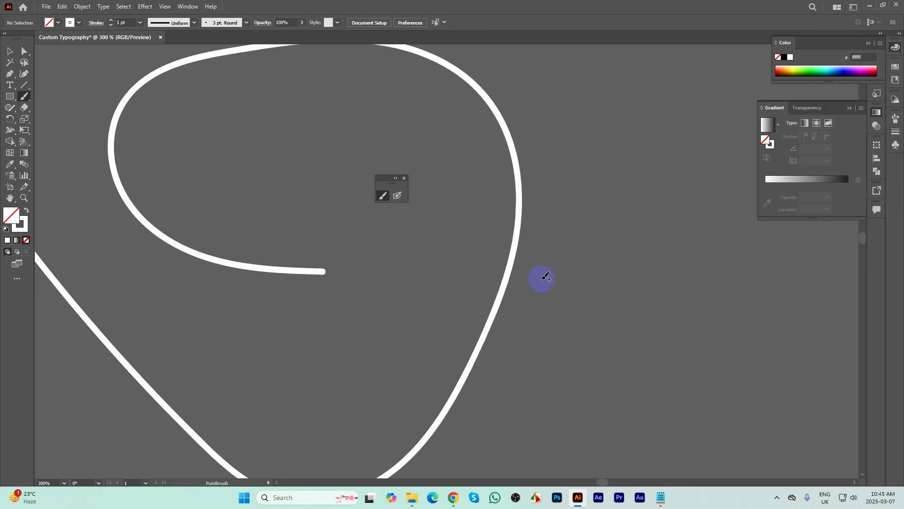
scroll(555, 270, down, 5)
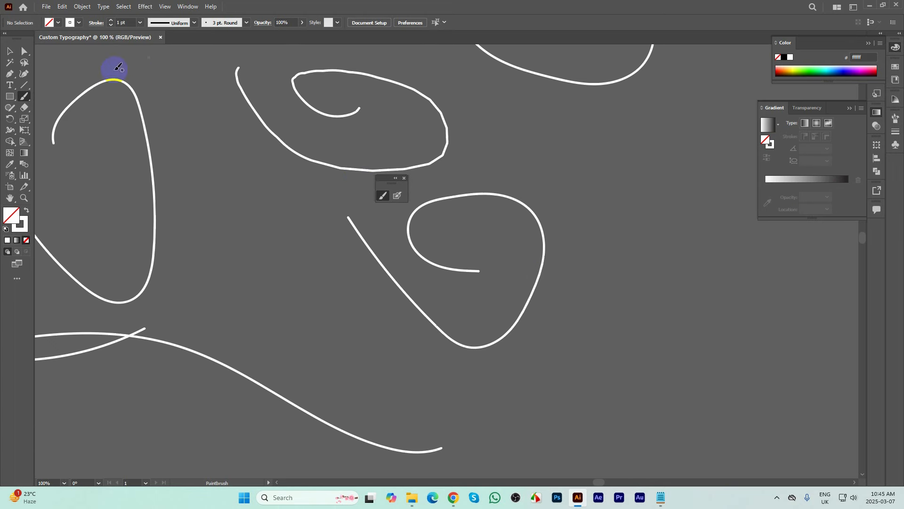
drag(503, 245, 289, 242)
- Paint a thin spiral stroke with the Blob Brush beside the smooth Paintbrush spiral
click(398, 196)
scroll(471, 285, up, 3)
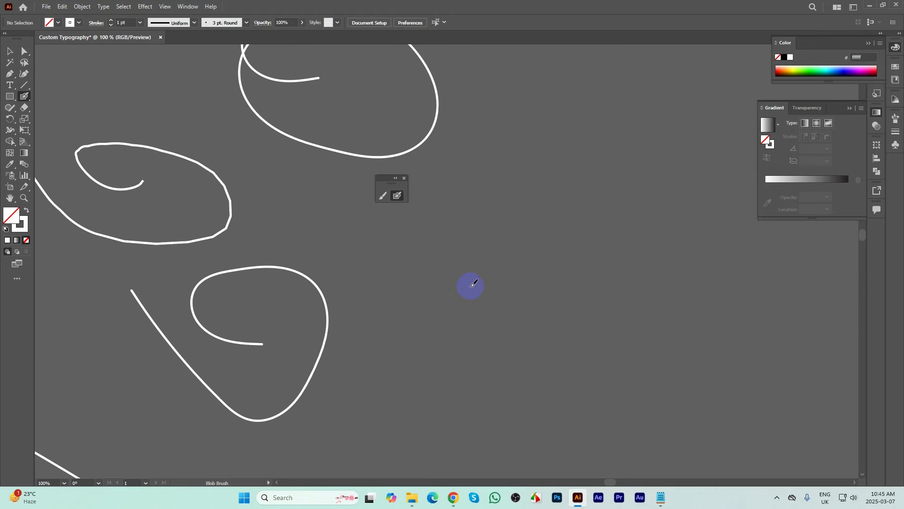
mouse_move(469, 287)
mouse_down()
mouse_move(395, 286)
mouse_move(452, 381)
mouse_move(350, 258)
mouse_up()
drag(421, 260, 433, 264)
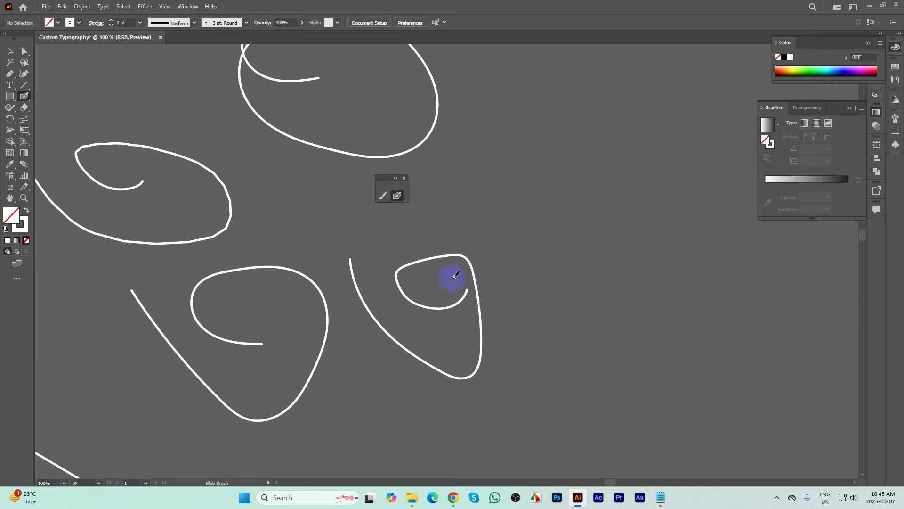
- Set the Blob Brush size to 44 pt with Random variation mode and its angle to 41°
double_click(398, 196)
mouse_move(502, 178)
mouse_down()
mouse_move(468, 154)
mouse_move(567, 98)
mouse_up()
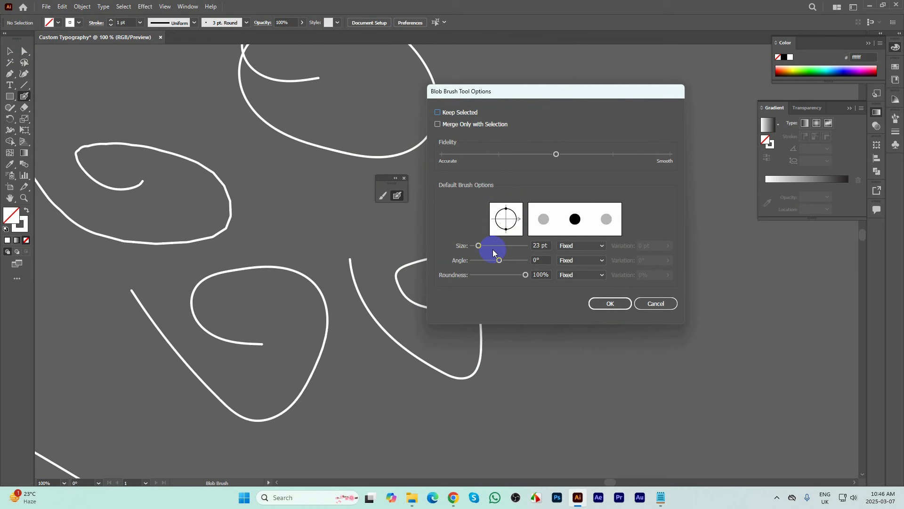
drag(501, 89, 587, 75)
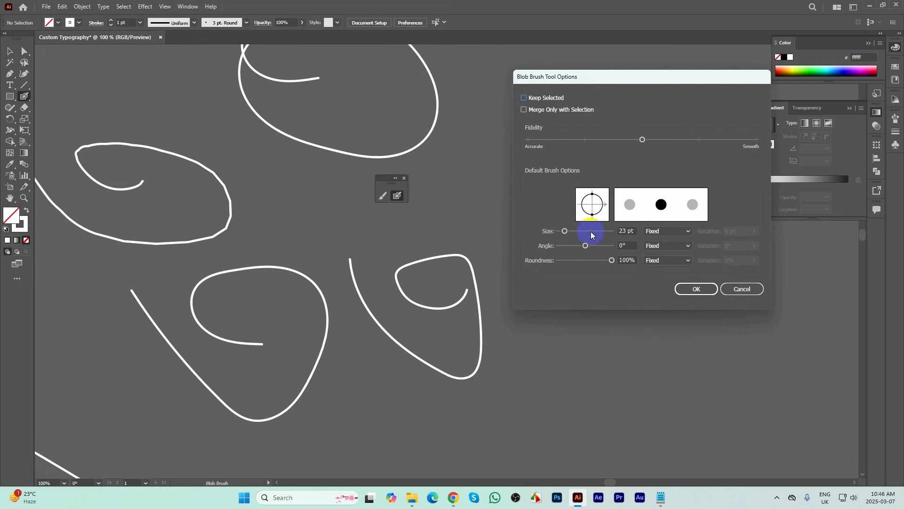
drag(586, 244, 571, 233)
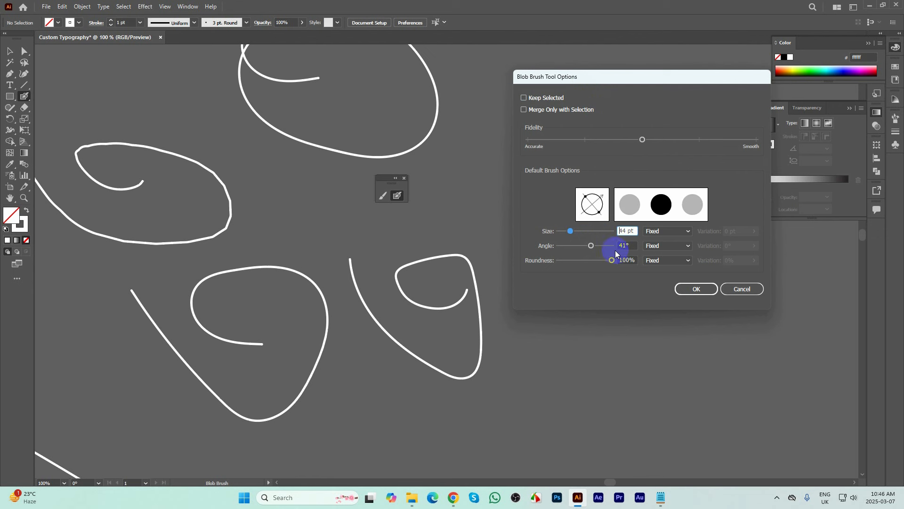
click(657, 230)
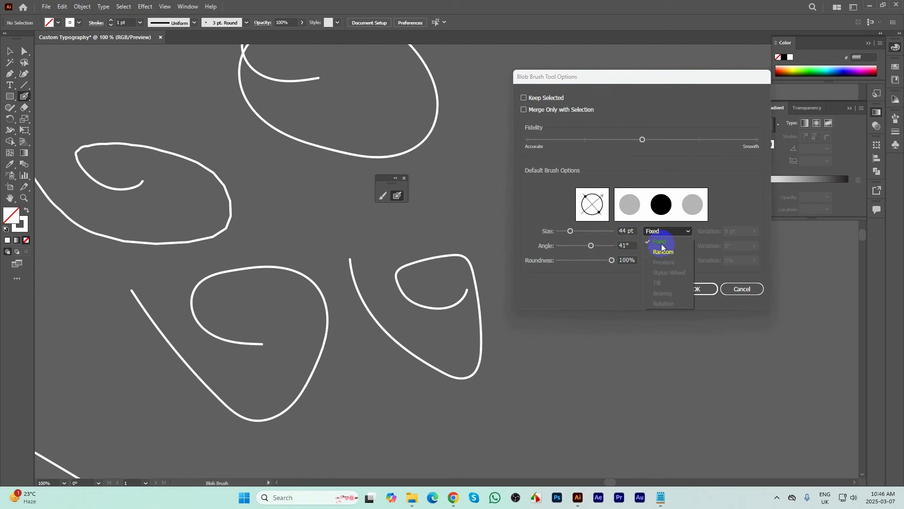
click(664, 252)
click(701, 289)
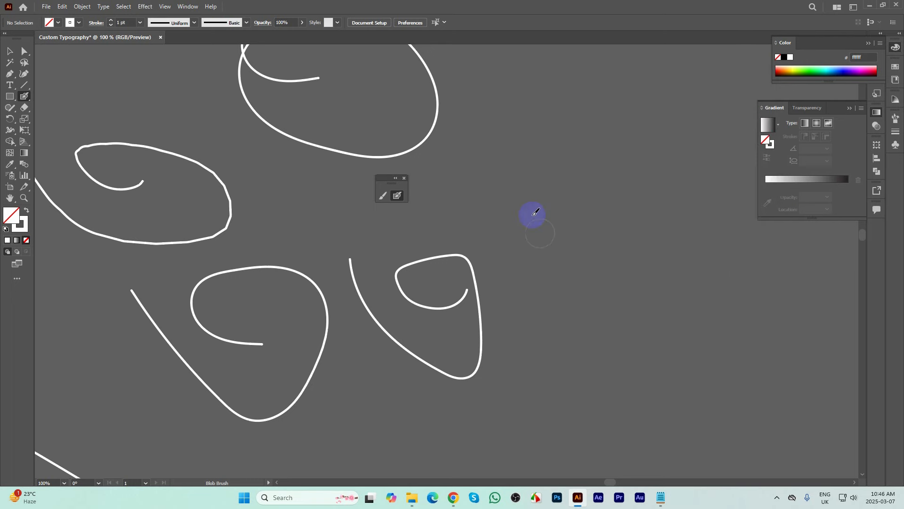
- Paint a thick looping character and a thick Bangla letter with the Blob Brush beside the thin test strokes
mouse_move(531, 212)
mouse_down()
mouse_move(472, 191)
mouse_move(447, 194)
mouse_up()
mouse_move(570, 243)
mouse_down()
mouse_move(520, 194)
mouse_move(553, 355)
mouse_move(461, 308)
mouse_up()
drag(582, 303, 445, 333)
mouse_move(629, 151)
mouse_down()
mouse_move(553, 231)
mouse_move(649, 212)
mouse_move(536, 331)
mouse_move(549, 321)
mouse_move(685, 344)
mouse_move(682, 160)
mouse_move(685, 187)
mouse_up()
scroll(575, 191, down, 1)
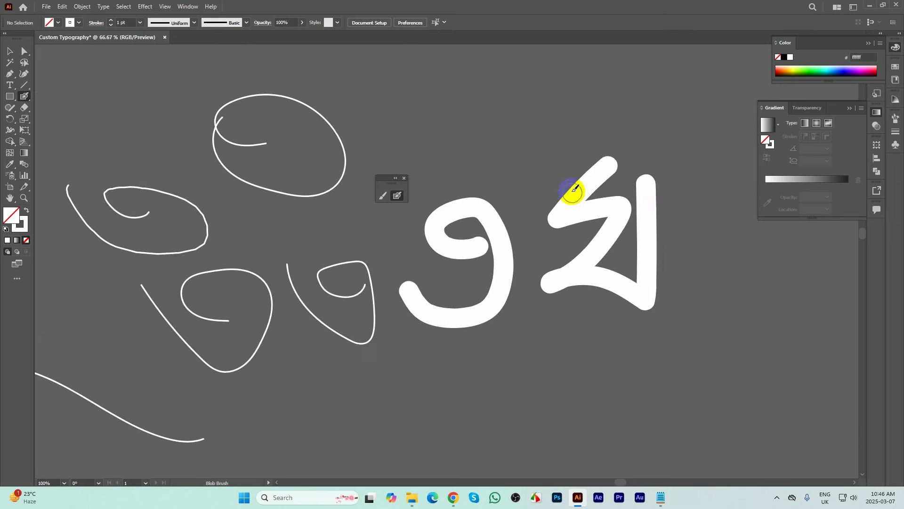
- Select the smooth Paintbrush spiral, inspect its centre path up close, and set its stroke weight to 9 pt
click(10, 51)
scroll(265, 293, up, 3)
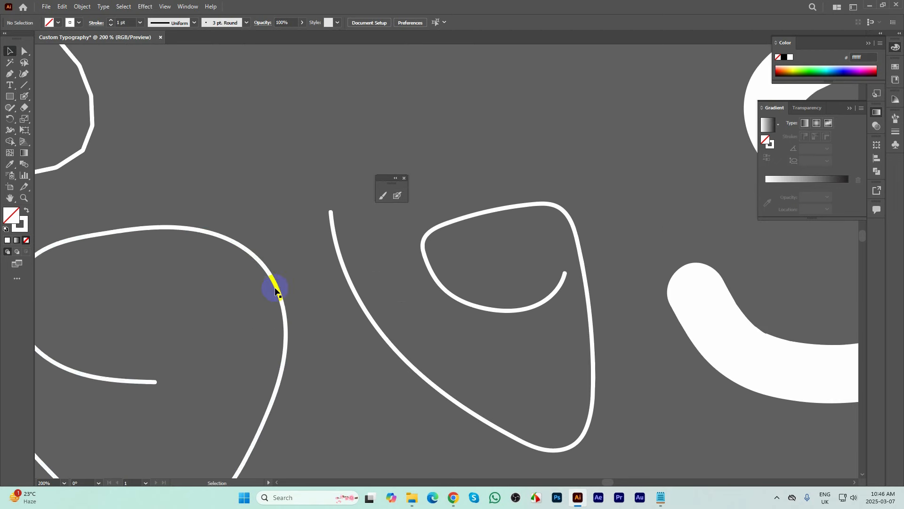
click(265, 288)
scroll(283, 234, up, 6)
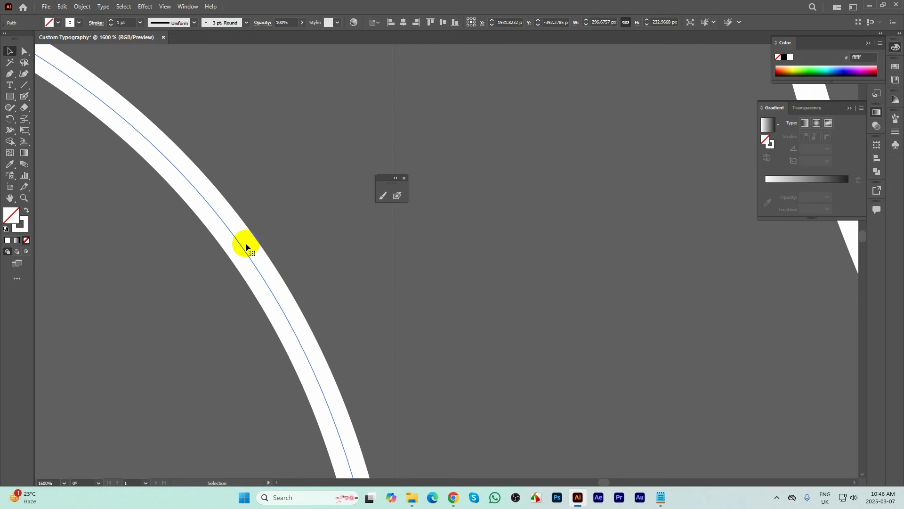
scroll(349, 222, down, 4)
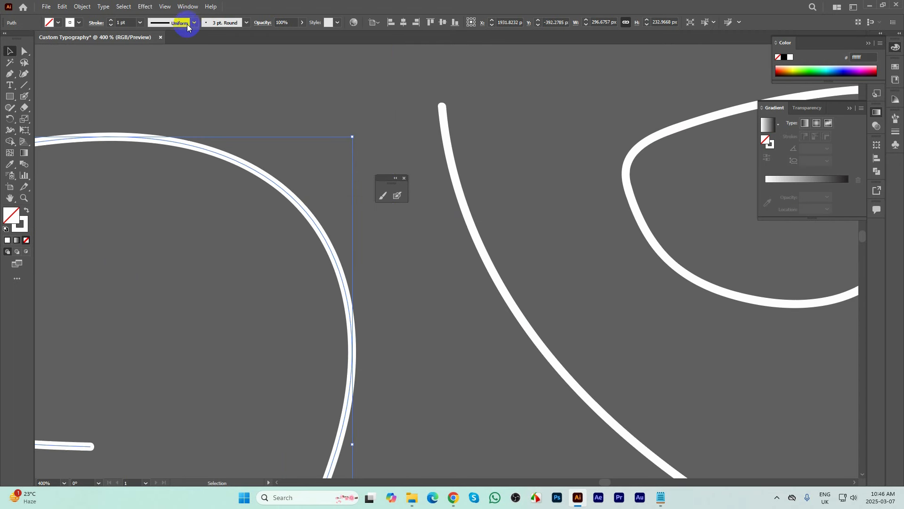
click(112, 21)
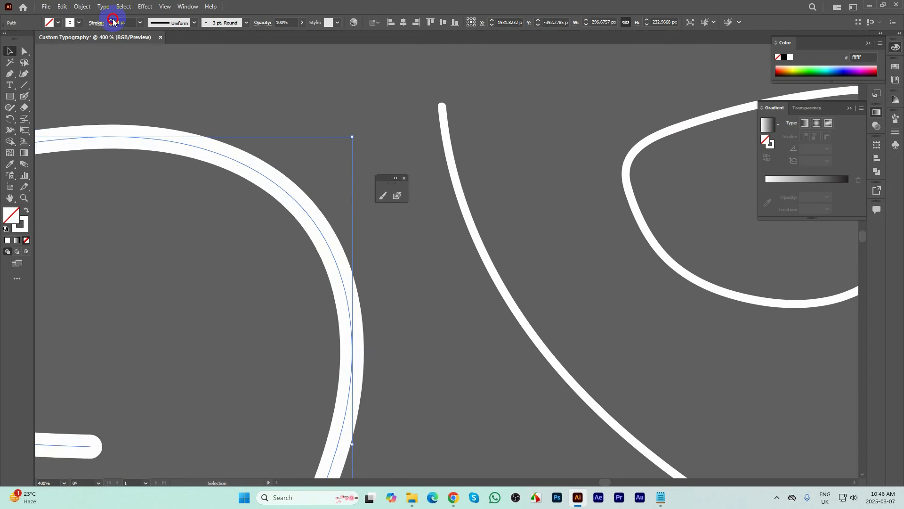
scroll(298, 293, down, 4)
- Examine the outlines of the thin and thick Blob Brush shapes to compare them with the Paintbrush path
click(371, 296)
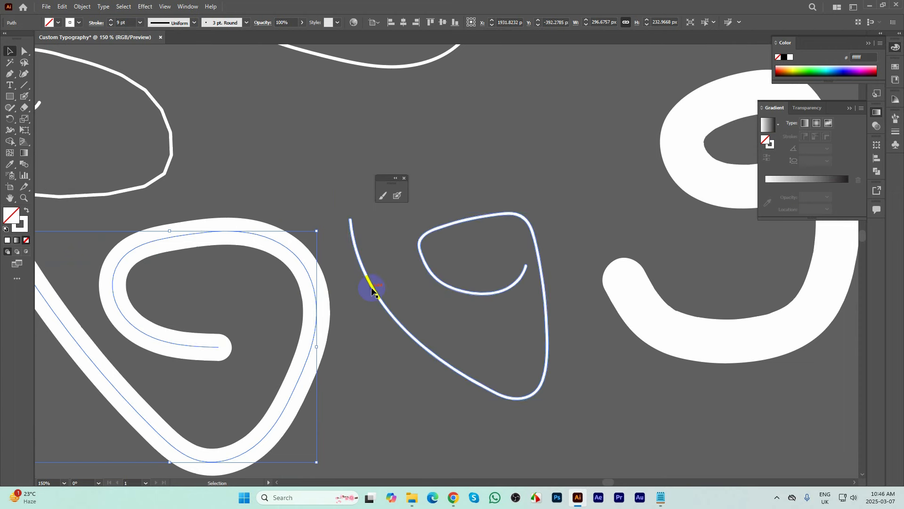
scroll(438, 275, up, 10)
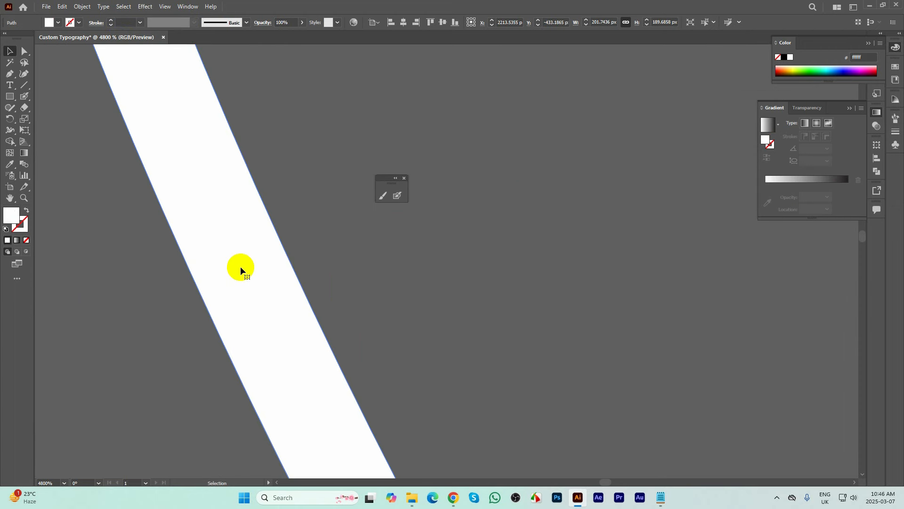
scroll(240, 267, down, 15)
click(411, 279)
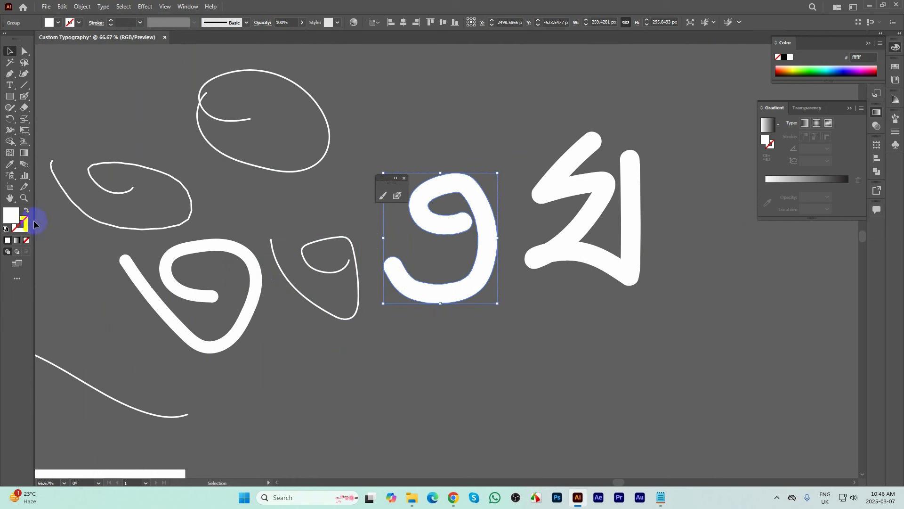
- Apply the rough charcoal-style art brush to the thick Paintbrush spiral
click(139, 281)
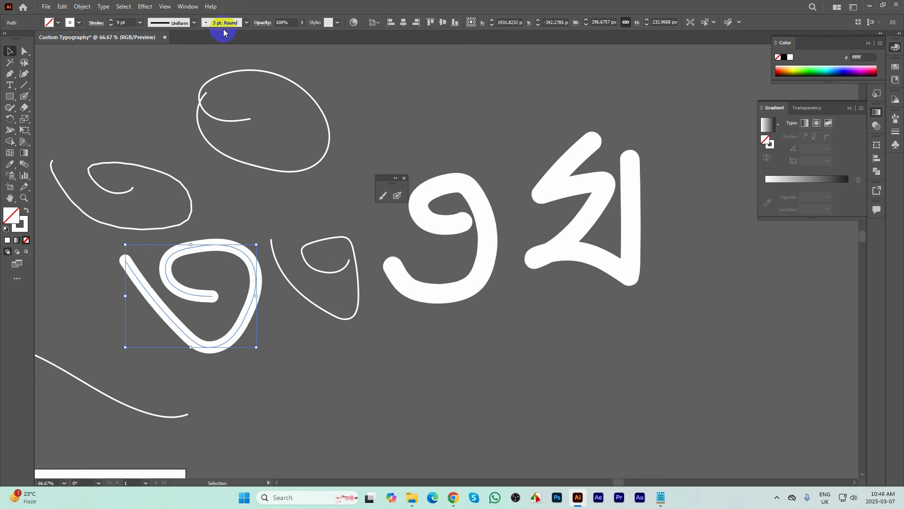
click(897, 122)
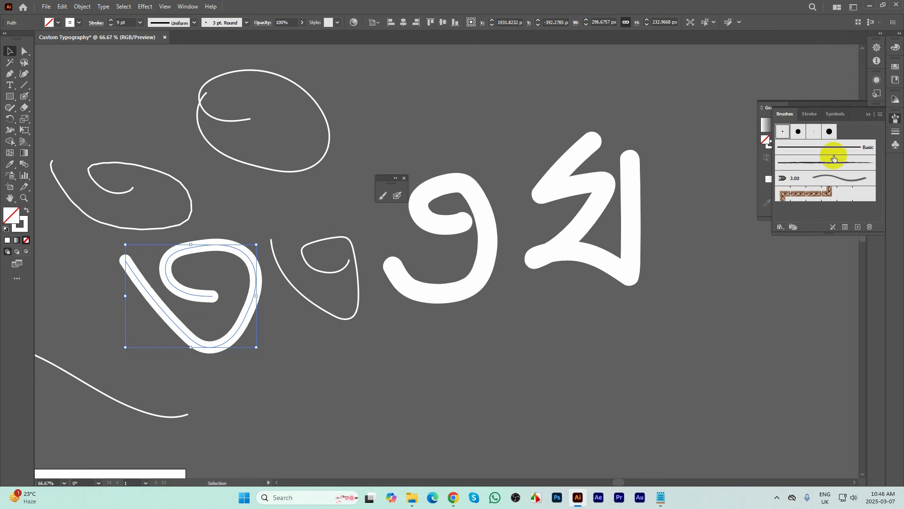
click(823, 162)
scroll(196, 296, up, 3)
scroll(198, 295, up, 4)
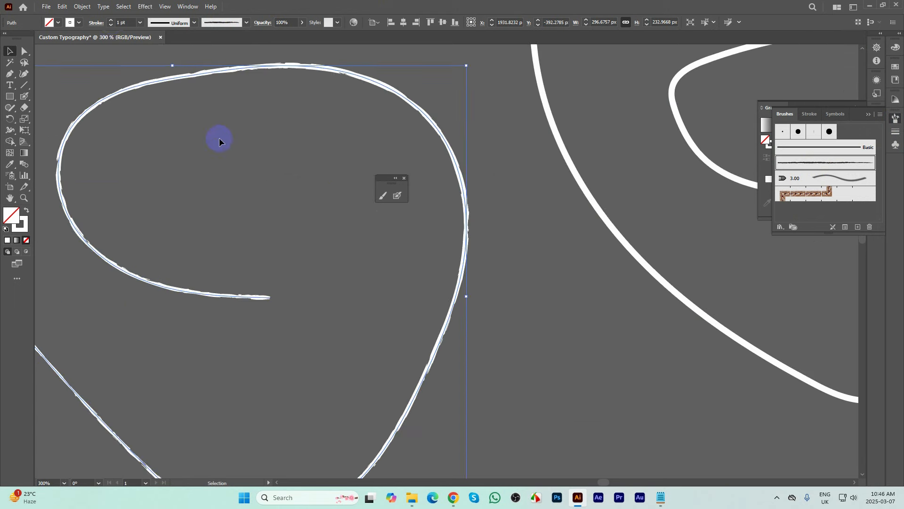
- Set the rough-brushed spiral's stroke weight to 7 pt and inspect its textured edges
click(112, 21)
click(112, 20)
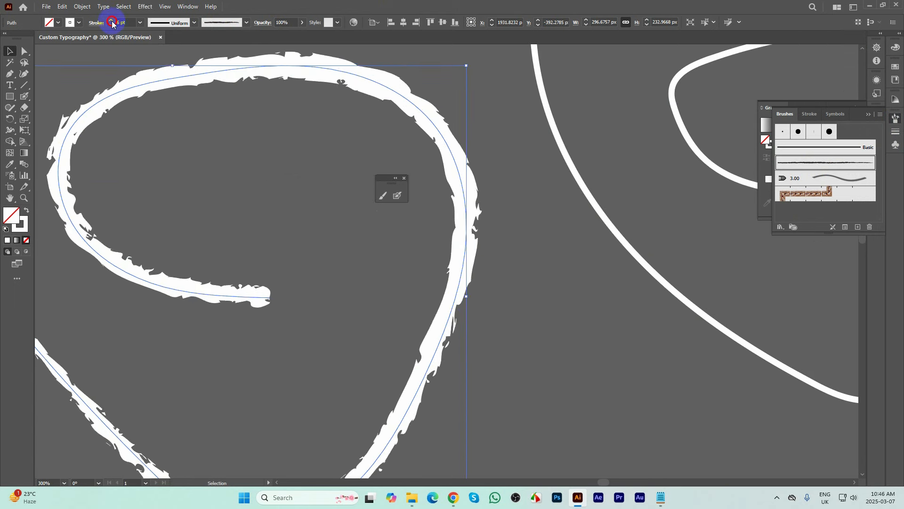
click(111, 20)
click(479, 270)
scroll(479, 270, down, 3)
scroll(486, 263, up, 2)
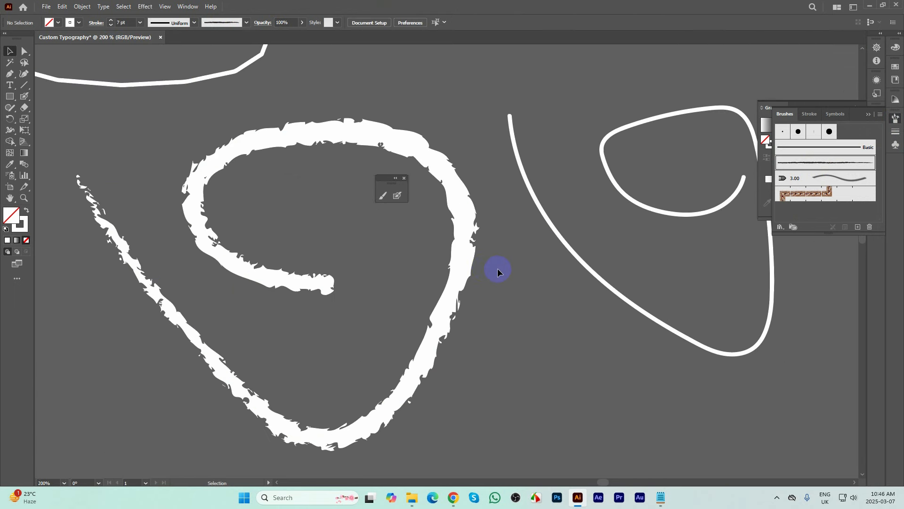
scroll(498, 268, up, 2)
scroll(266, 238, down, 4)
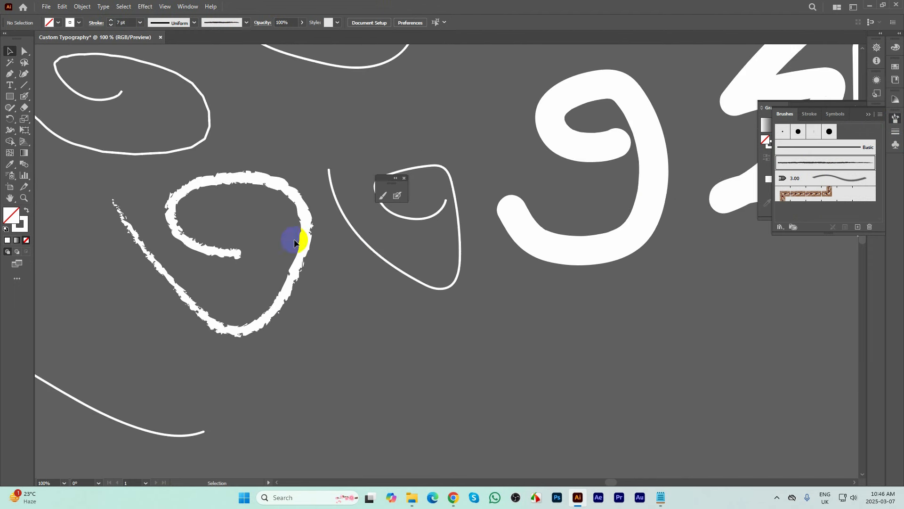
- Swap fill and stroke on the thick looping Blob Brush character, apply the rough art brush to its outline, and inspect it
click(380, 253)
scroll(392, 250, up, 2)
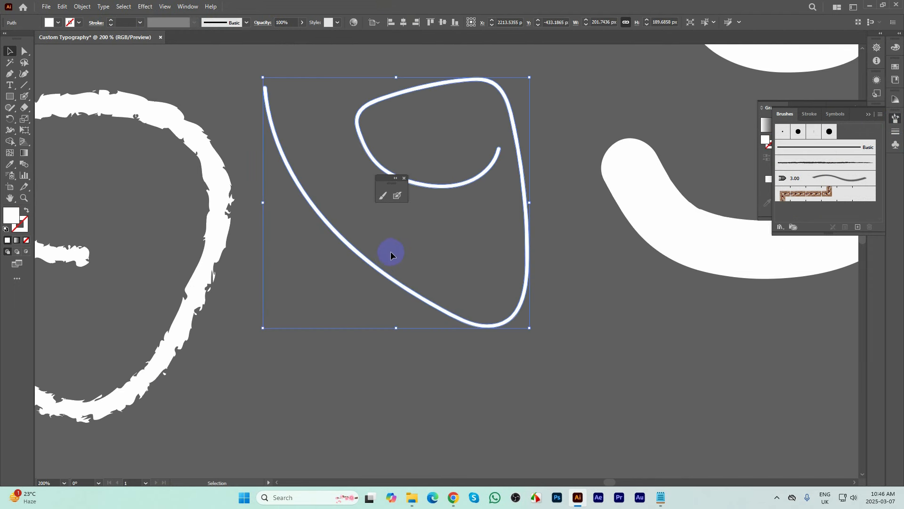
click(620, 222)
drag(664, 204, 264, 209)
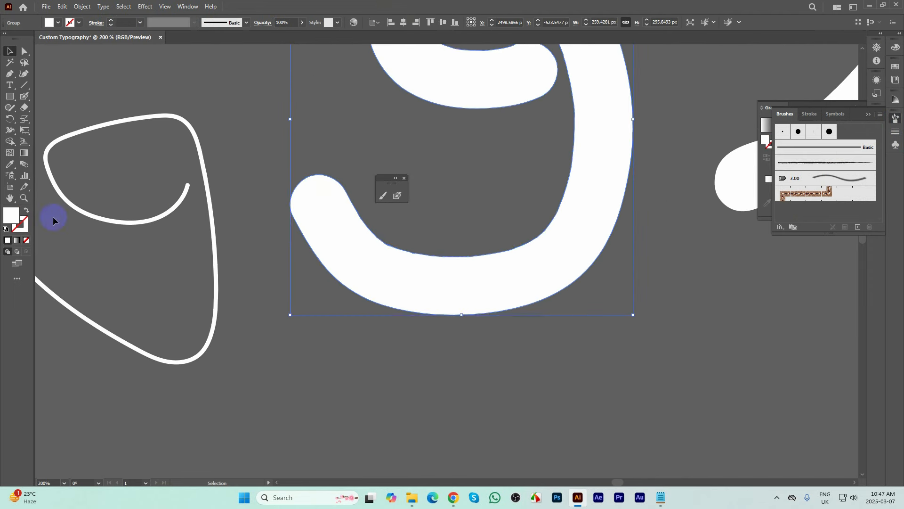
click(26, 210)
click(800, 165)
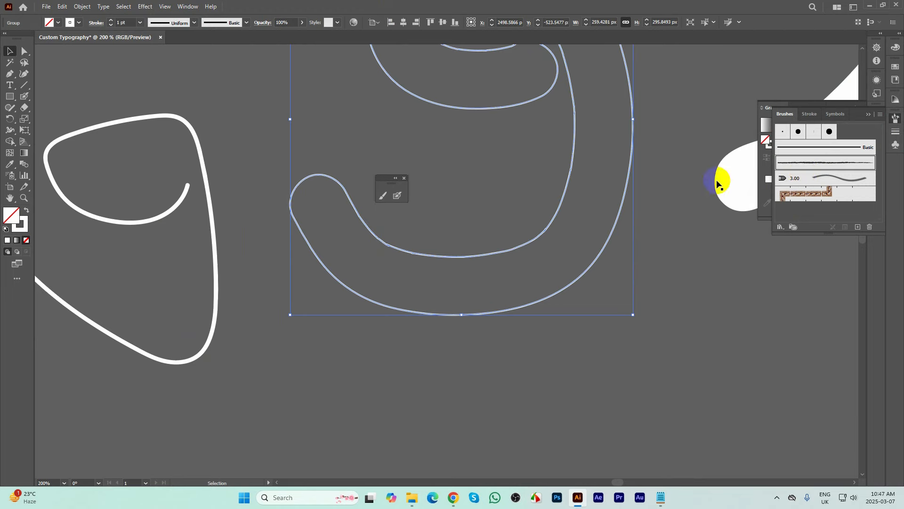
scroll(439, 270, up, 4)
scroll(463, 265, down, 9)
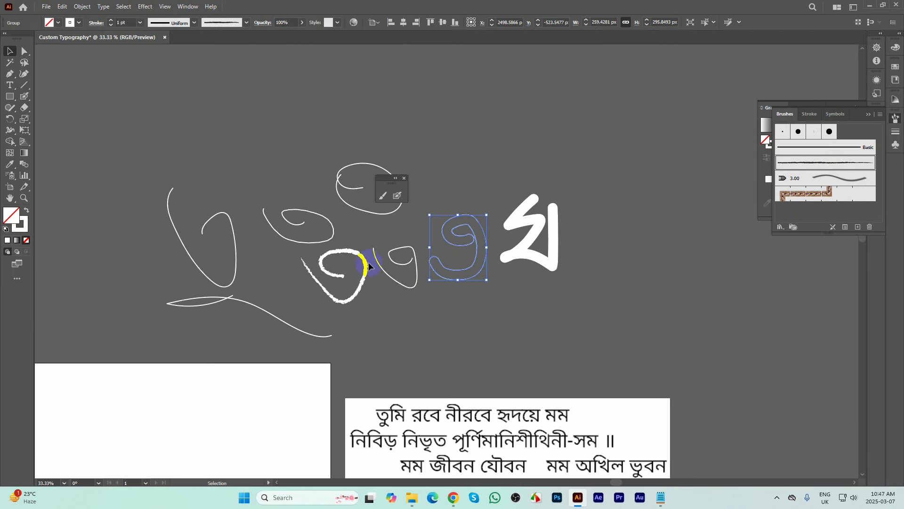
- Delete all the test strokes above the artboard
scroll(313, 282, left, 3)
drag(228, 142, 651, 301)
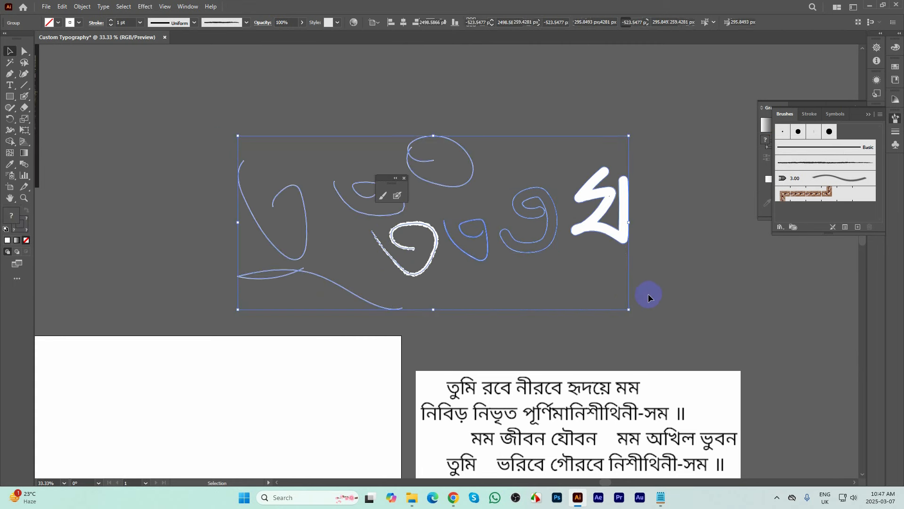
key(Delete)
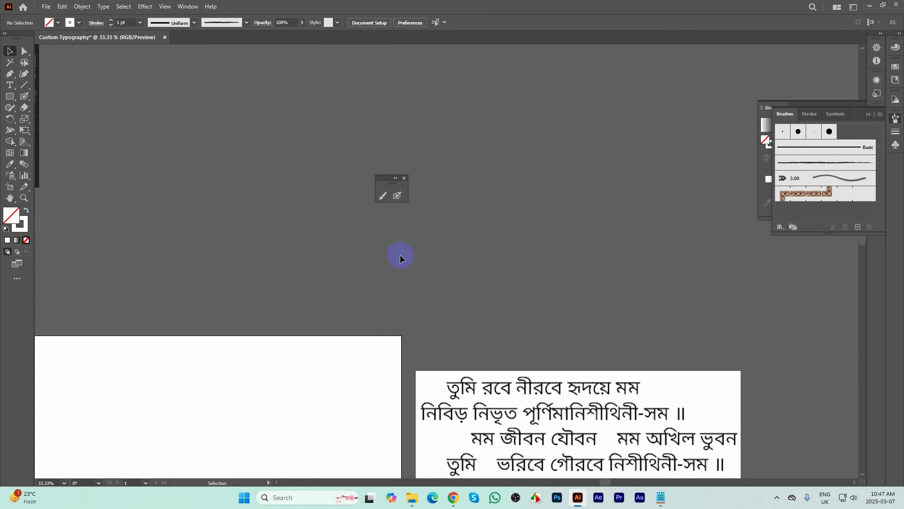
- Select the Blob Brush, swap the fill and stroke colours, and collapse the Brushes panel
drag(322, 296, 447, 211)
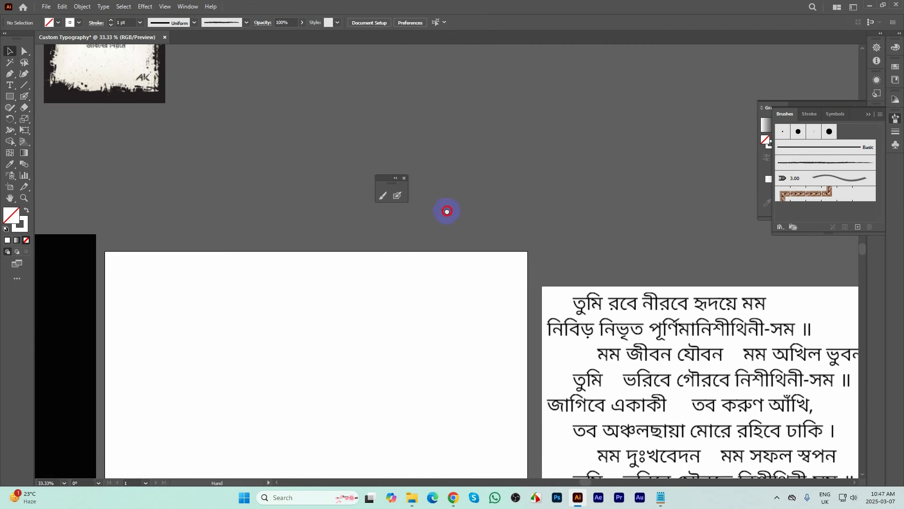
click(398, 196)
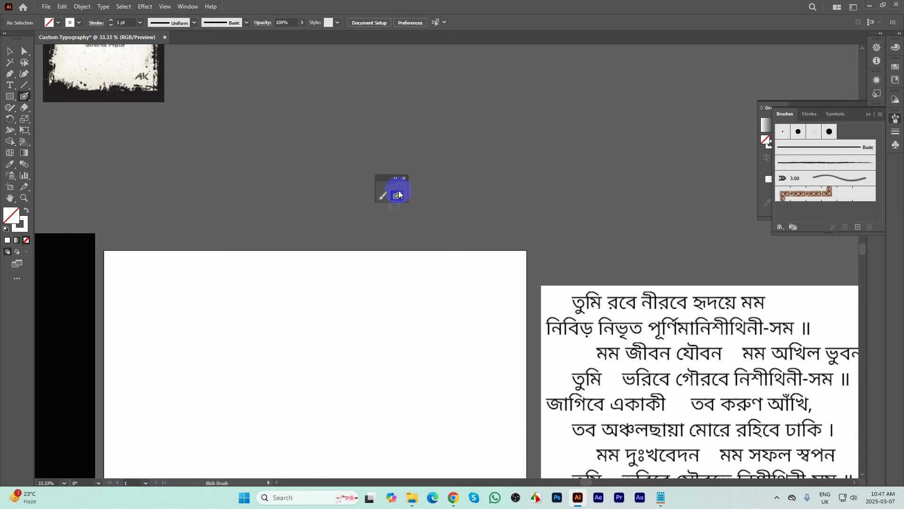
scroll(447, 250, down, 1)
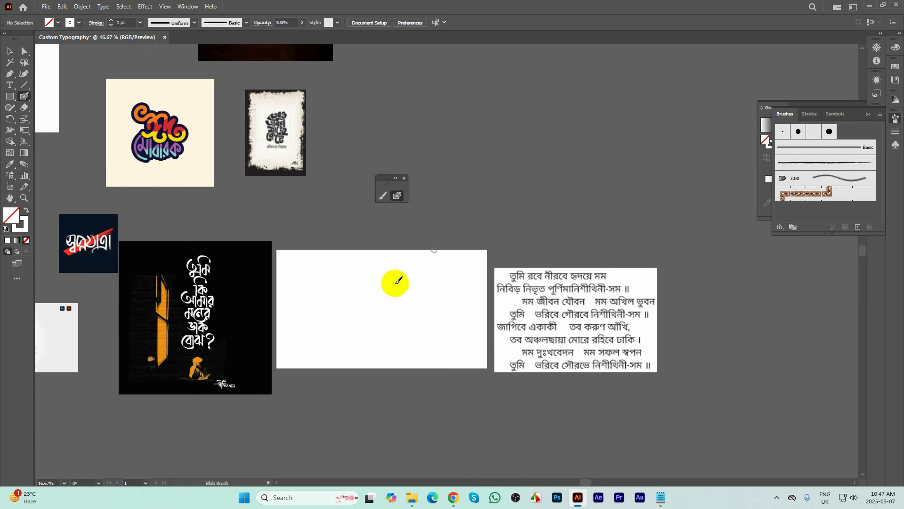
scroll(402, 289, up, 1)
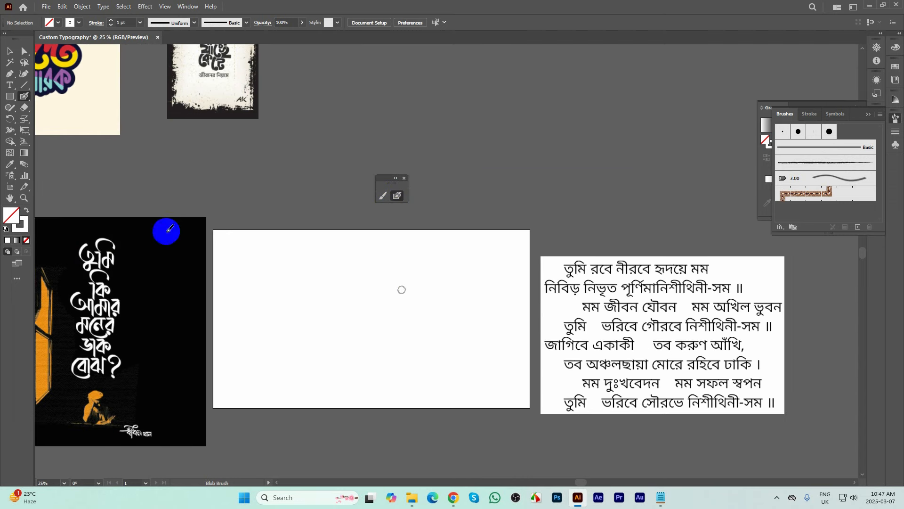
click(26, 211)
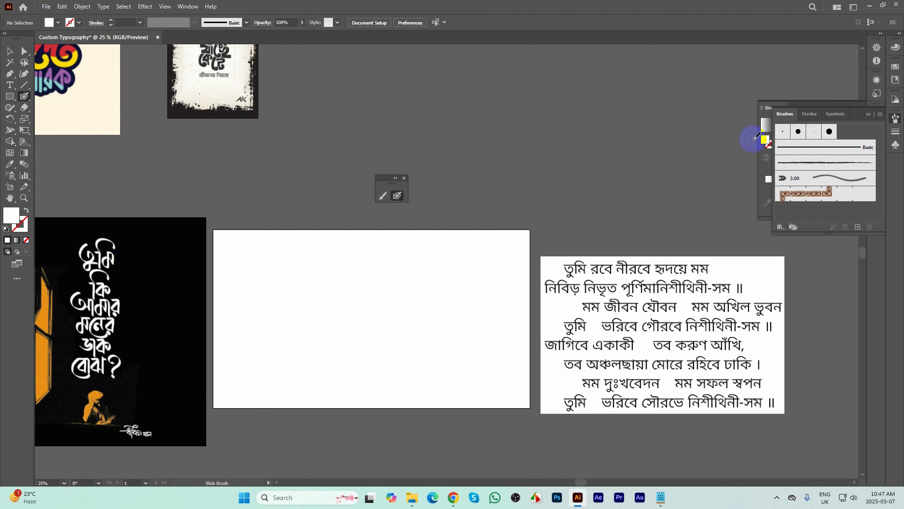
click(869, 114)
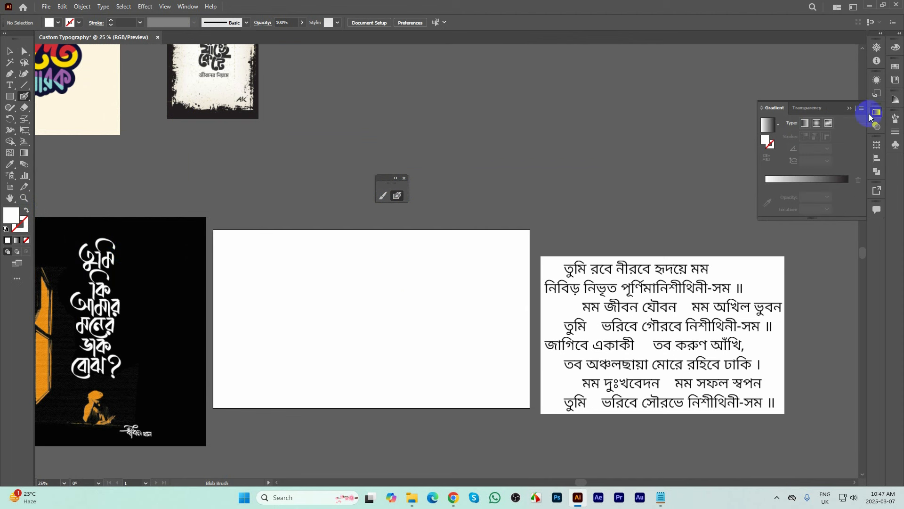
- Set the fill colour to dark grey #232121
double_click(10, 215)
click(528, 233)
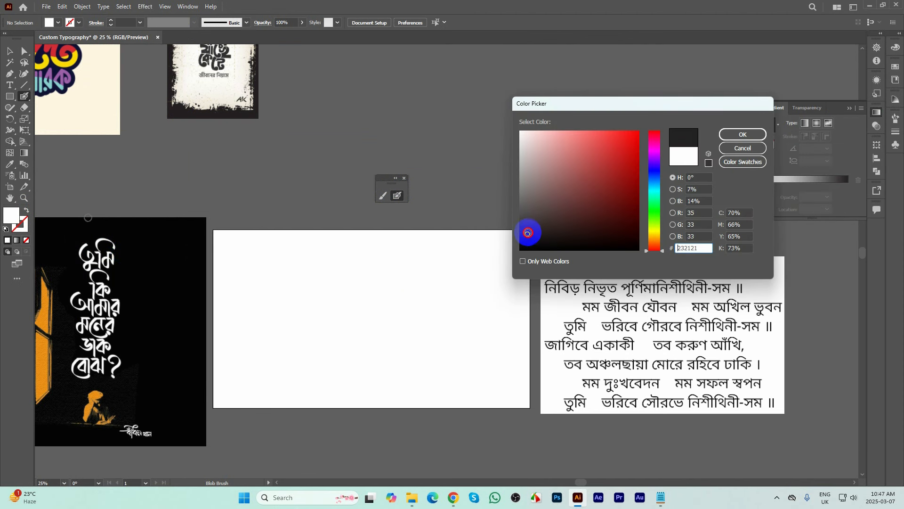
click(734, 134)
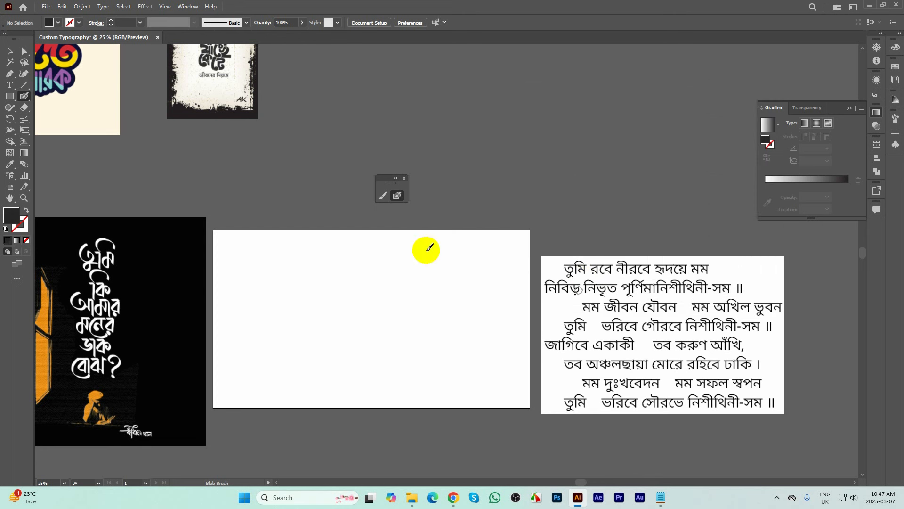
- Move the black poster sample with the white vertical lettering over the artboard's left part, aligned with its upper edge
click(10, 50)
drag(113, 265, 298, 278)
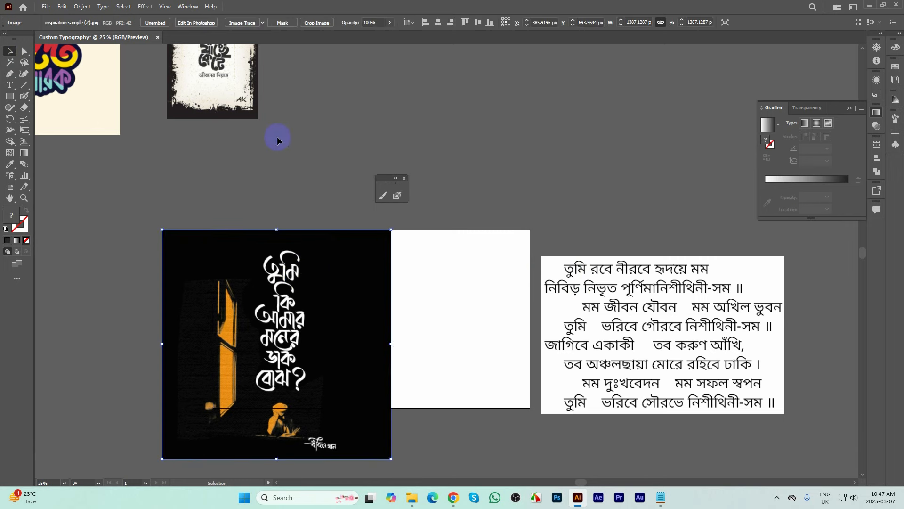
scroll(311, 215, down, 2)
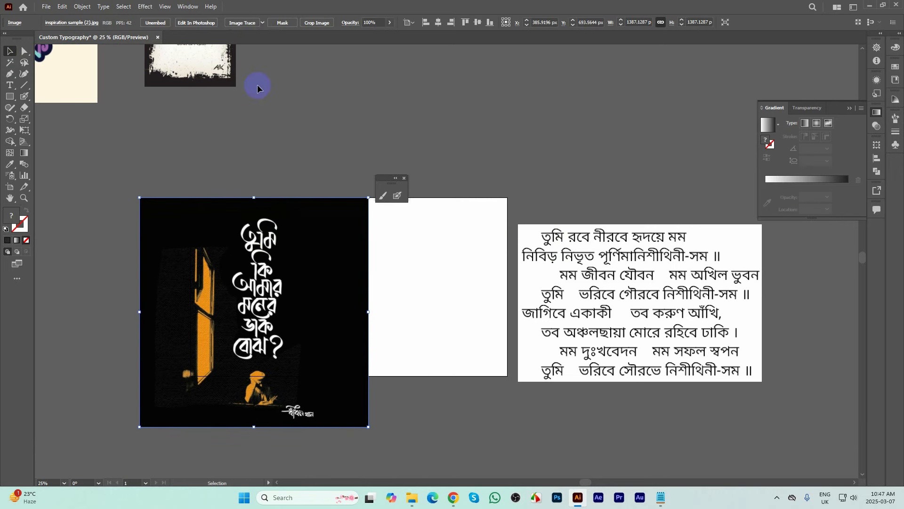
click(250, 29)
ctrl+click(216, 251)
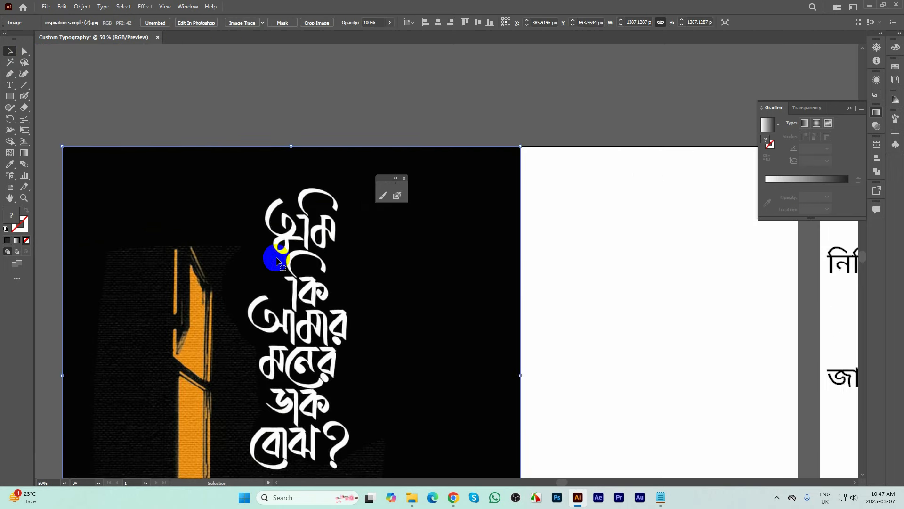
drag(397, 292, 376, 312)
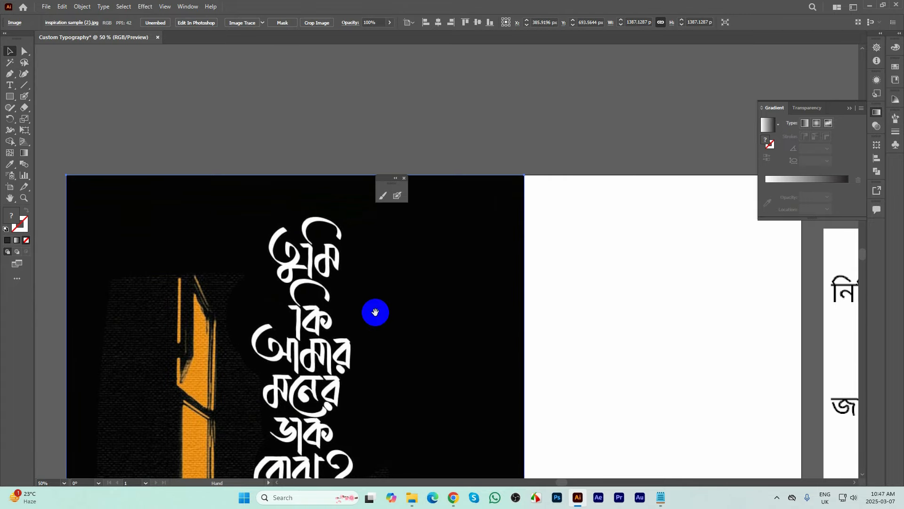
- Deselect the poster and set the fill colour to white #ffffff
click(40, 248)
double_click(10, 218)
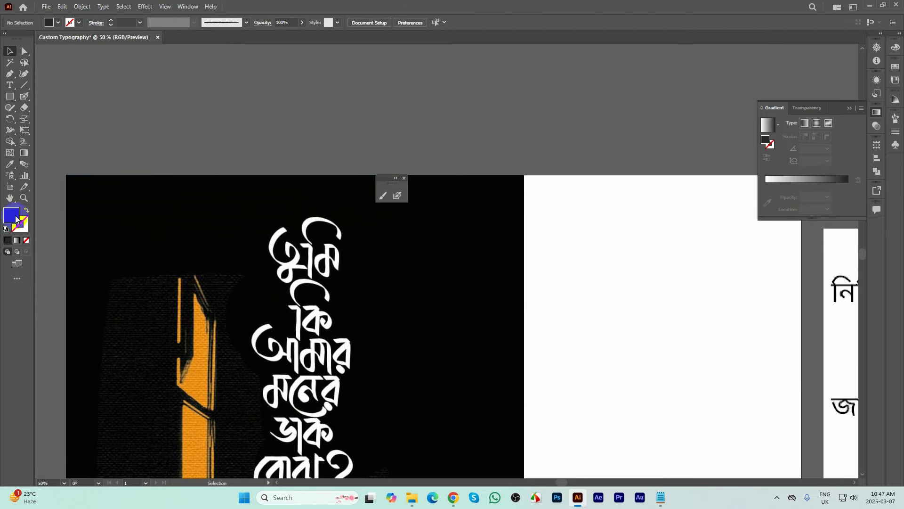
drag(522, 169, 518, 129)
click(725, 134)
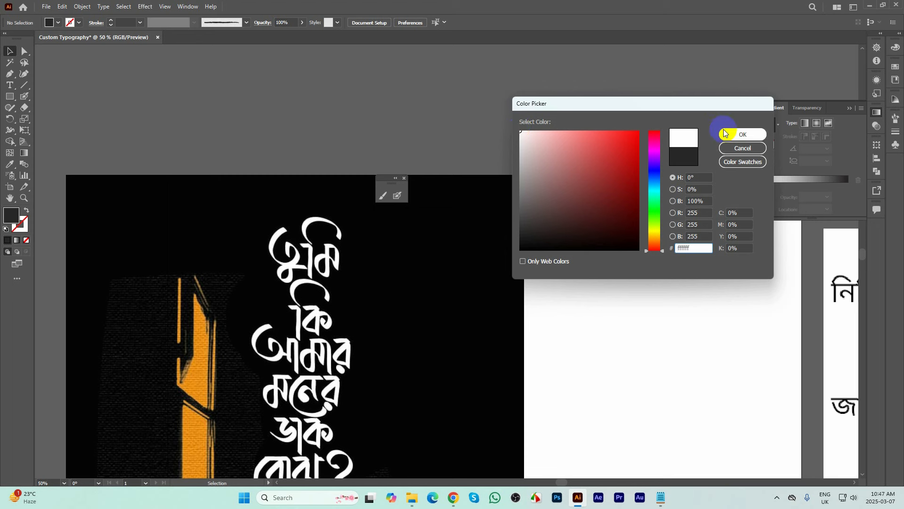
- Move the floating brush tools clear of the poster and set the Blob Brush size to 32 pt
drag(382, 180, 373, 118)
click(387, 133)
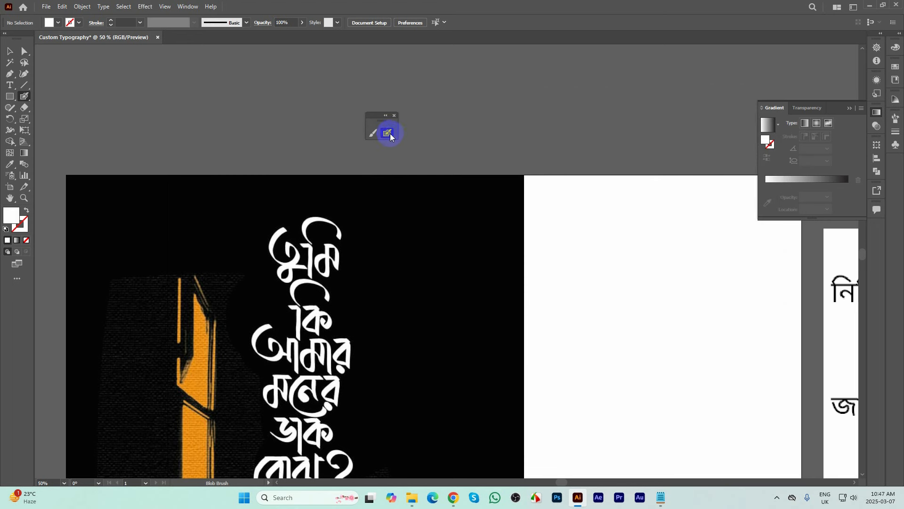
mouse_move(412, 241)
mouse_down()
mouse_move(395, 257)
mouse_move(432, 242)
mouse_up()
click(380, 134)
double_click(386, 134)
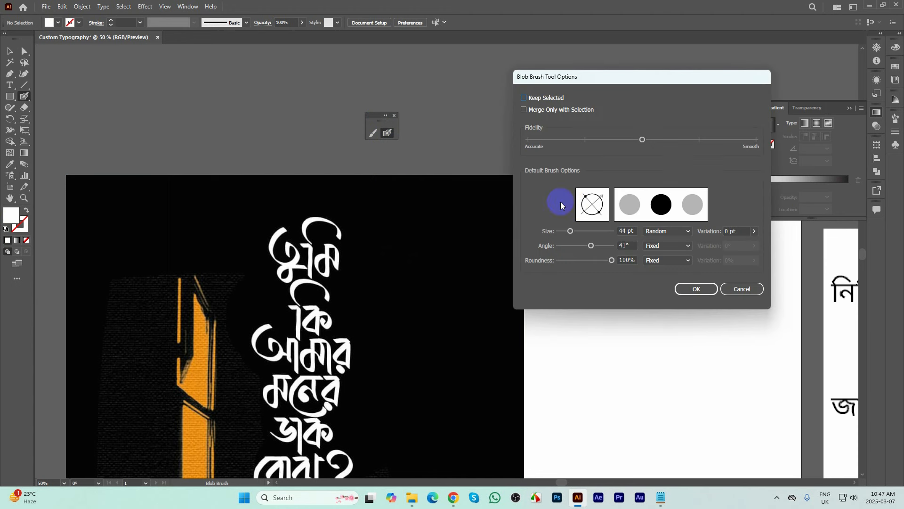
drag(573, 230, 570, 234)
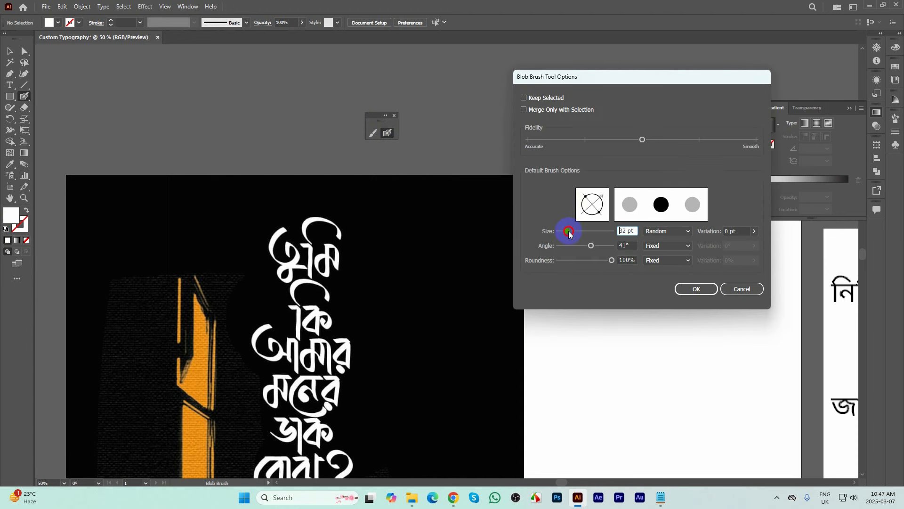
click(692, 289)
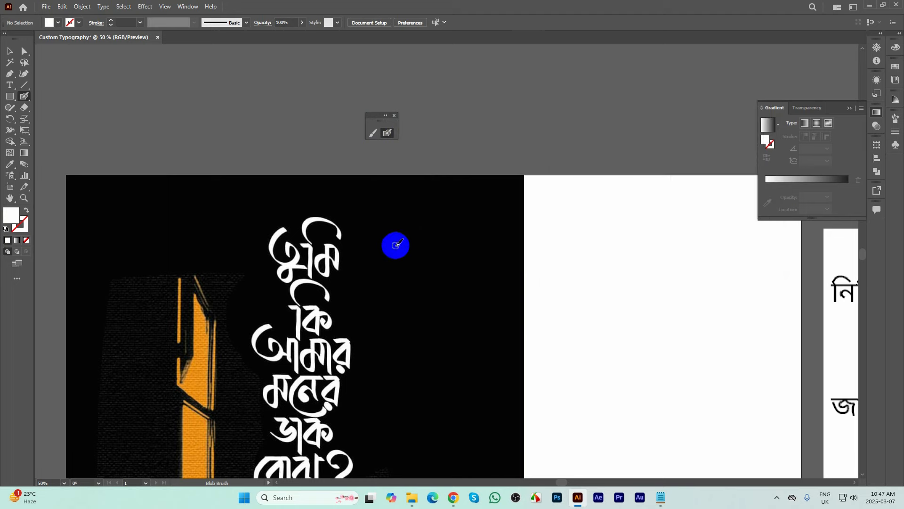
- Try tracing the ত of the poster's first word with the Blob Brush, and undo the strokes
scroll(347, 254, up, 2)
mouse_move(230, 248)
mouse_down()
mouse_move(231, 241)
mouse_move(250, 245)
mouse_move(216, 276)
mouse_move(233, 203)
mouse_up()
key(shift+x)
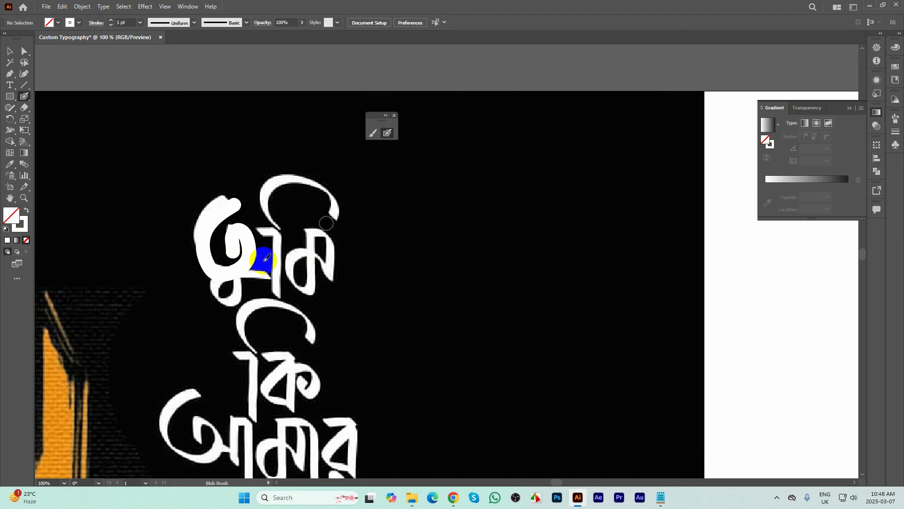
key(ctrl+z)
key(ctrl+z)
key(ctrl+z)
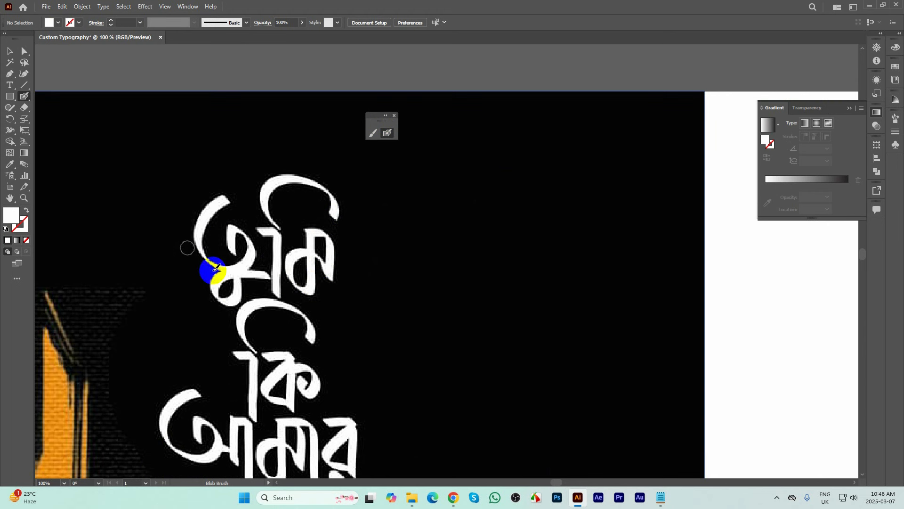
- Try drawing তু freehand on the black area beside the poster's lettering, and undo the attempt
scroll(334, 218, down, 1)
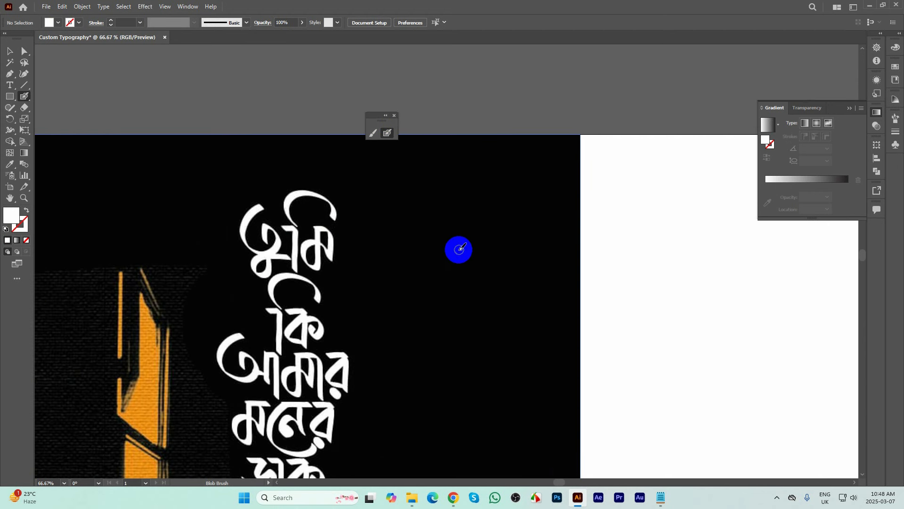
scroll(367, 245, up, 1)
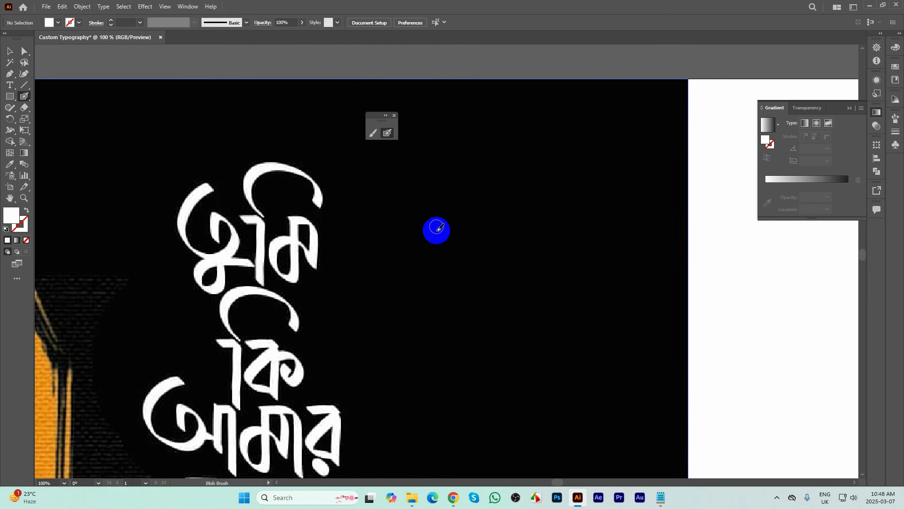
mouse_move(436, 228)
mouse_down()
mouse_move(460, 230)
mouse_move(420, 270)
mouse_move(388, 145)
mouse_move(406, 155)
mouse_up()
drag(438, 259, 470, 269)
key(ctrl+z)
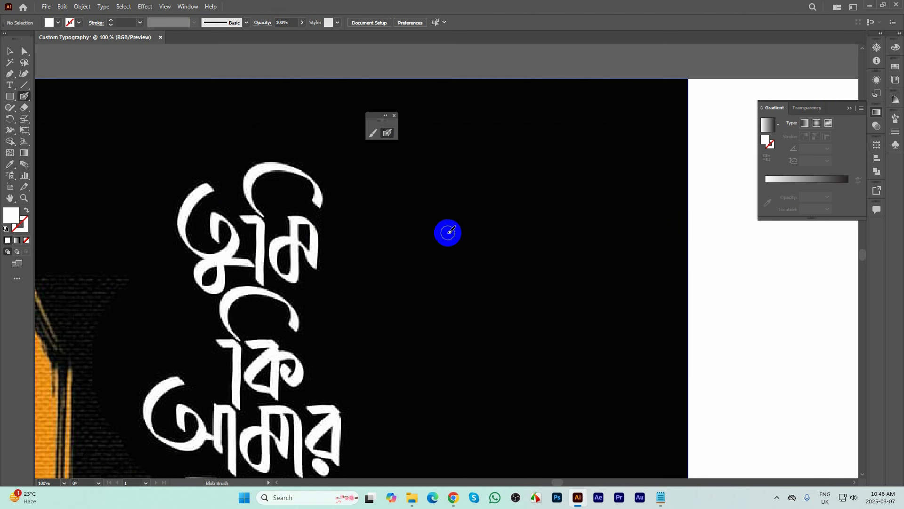
- Draw the word তুমি in white with the Blob Brush on the black area beside the poster's first word
mouse_move(447, 232)
mouse_down()
mouse_move(442, 201)
mouse_move(477, 251)
mouse_move(418, 248)
mouse_move(410, 171)
mouse_up()
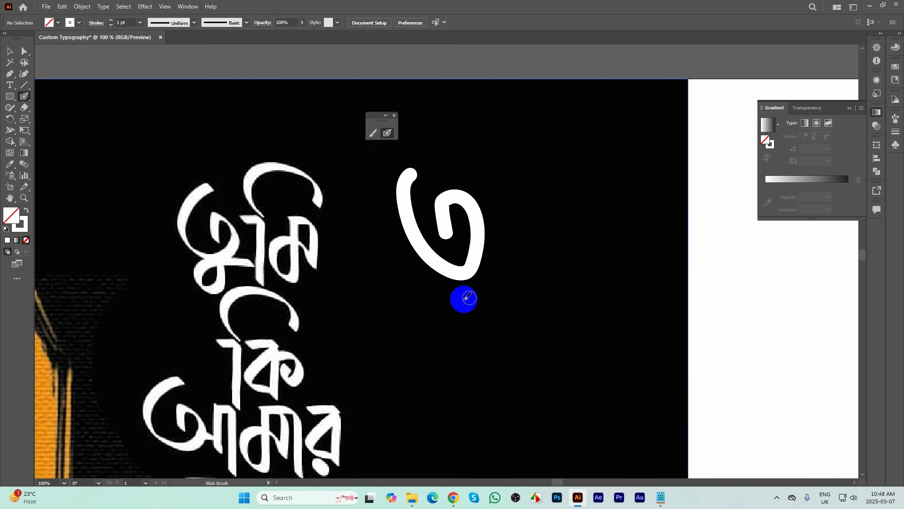
mouse_move(465, 283)
mouse_down()
mouse_move(525, 345)
mouse_move(561, 351)
mouse_up()
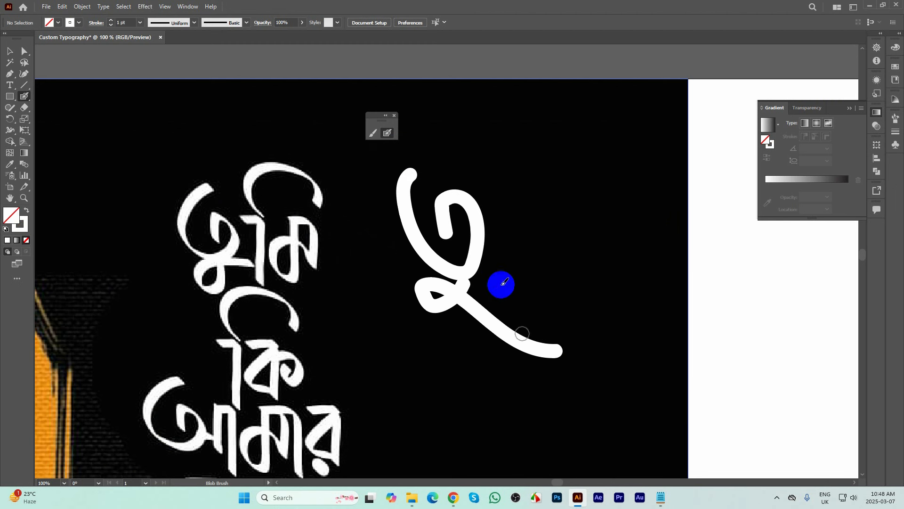
scroll(486, 266, up, 2)
scroll(487, 266, right, 1)
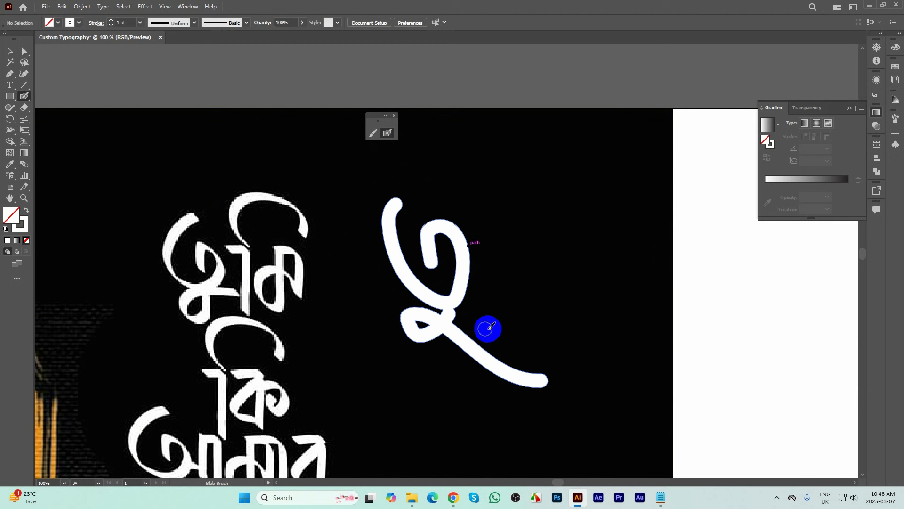
mouse_move(469, 229)
mouse_down()
mouse_move(497, 265)
mouse_move(505, 331)
mouse_up()
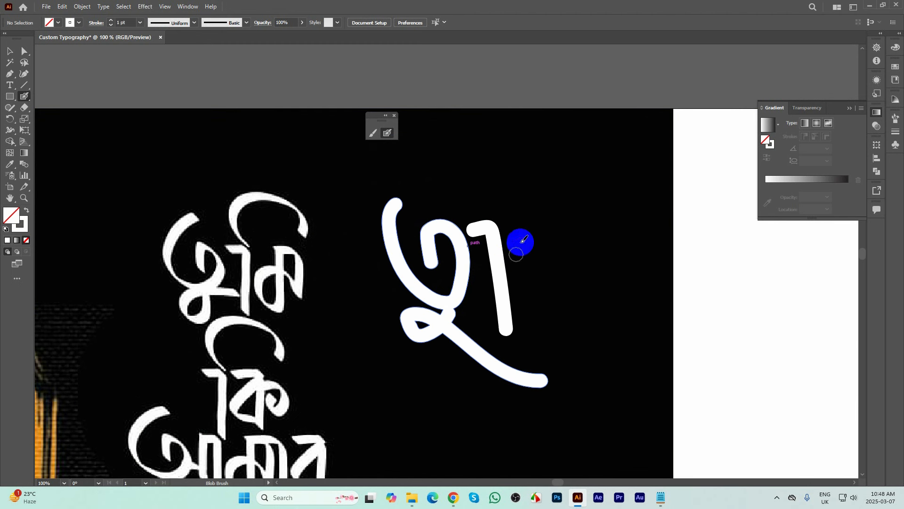
drag(507, 214, 575, 202)
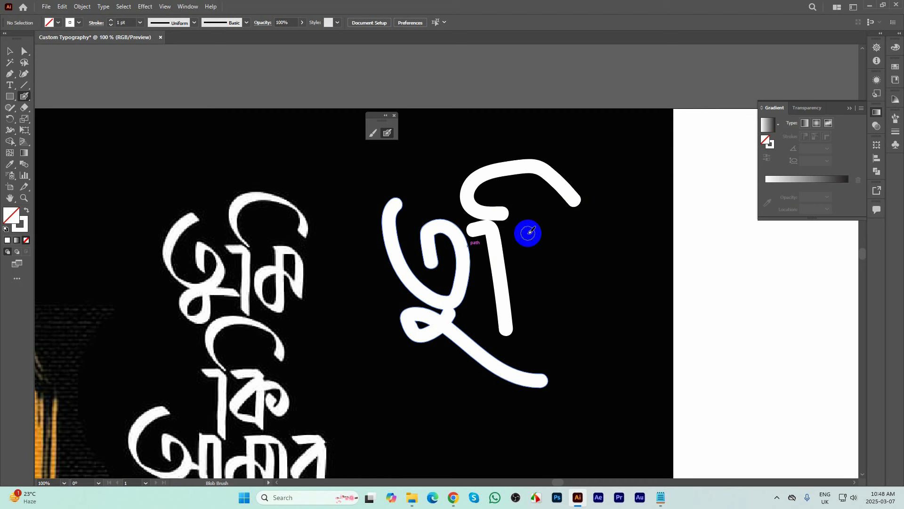
mouse_move(532, 227)
mouse_down()
mouse_move(547, 329)
mouse_move(563, 218)
mouse_up()
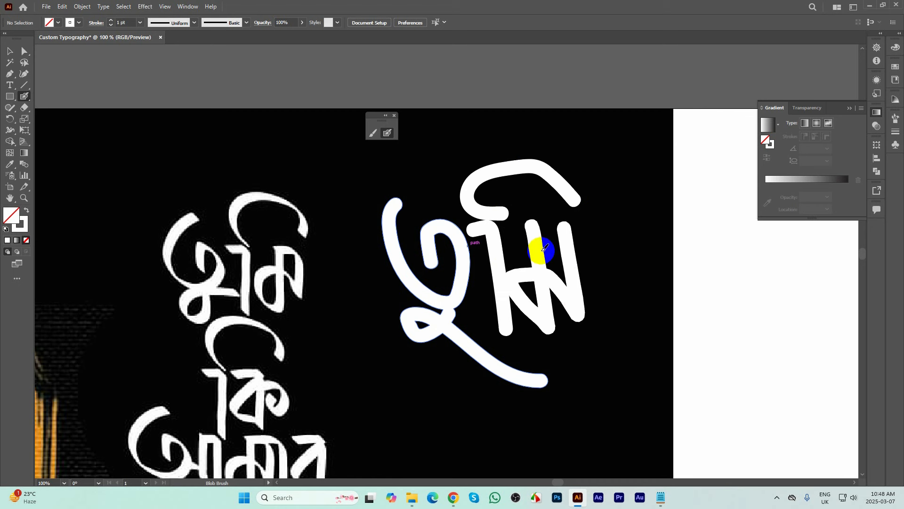
- Draw the word রবে in white with the Blob Brush on the black area directly below the drawn তুমি
scroll(526, 248, down, 1)
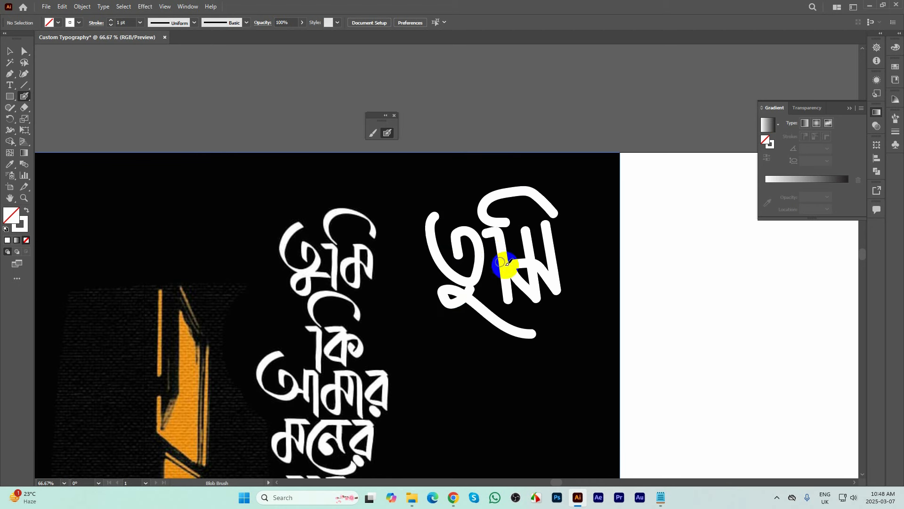
drag(511, 263, 501, 171)
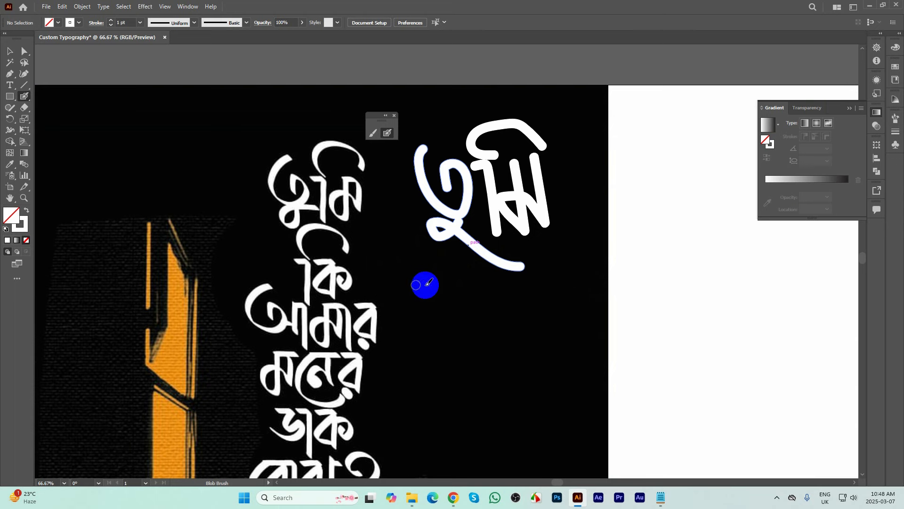
scroll(324, 266, down, 2)
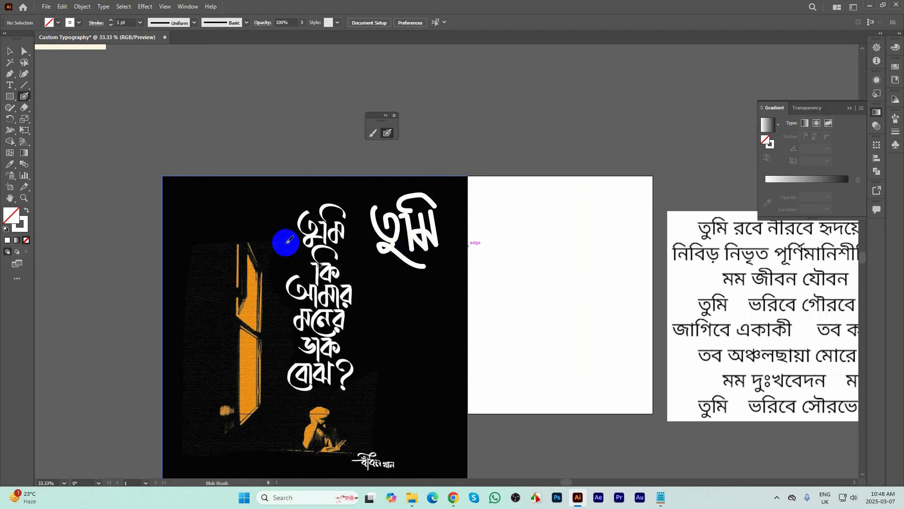
click(385, 245)
scroll(416, 246, right, 1)
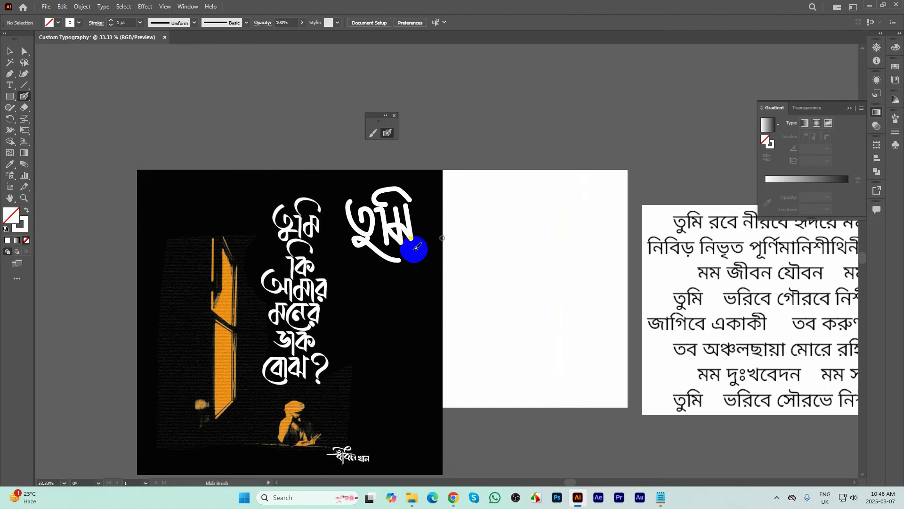
scroll(349, 252, up, 2)
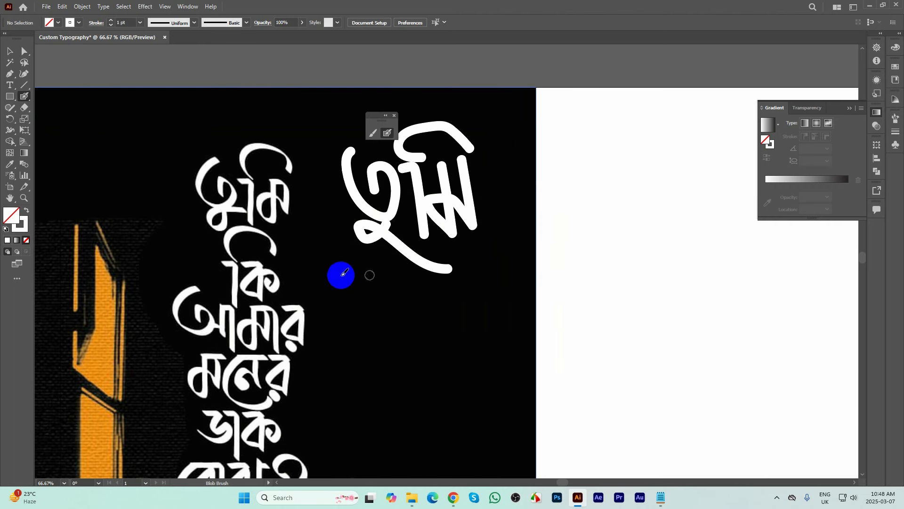
mouse_move(337, 274)
mouse_down()
mouse_move(402, 271)
mouse_move(406, 280)
mouse_move(384, 281)
mouse_move(381, 327)
mouse_move(392, 292)
mouse_move(405, 334)
mouse_move(377, 341)
mouse_up()
key(ctrl+z)
key(ctrl+z)
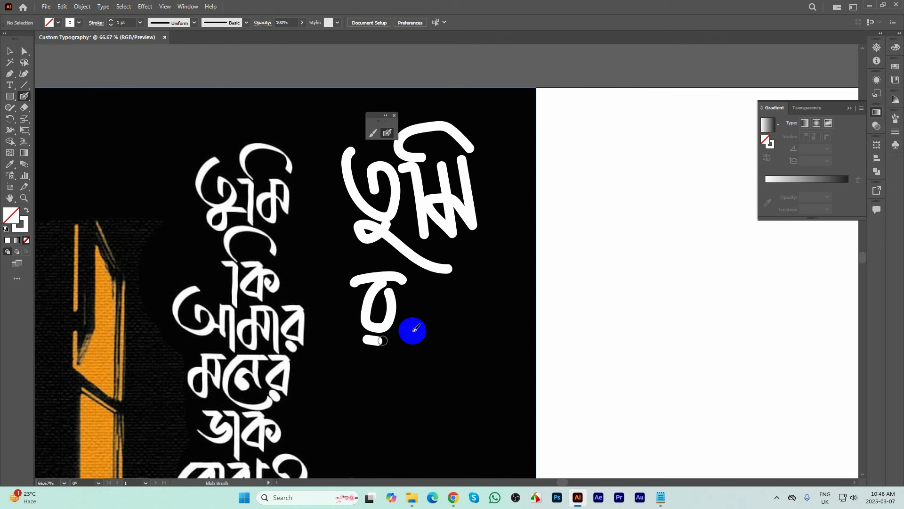
drag(416, 278, 436, 335)
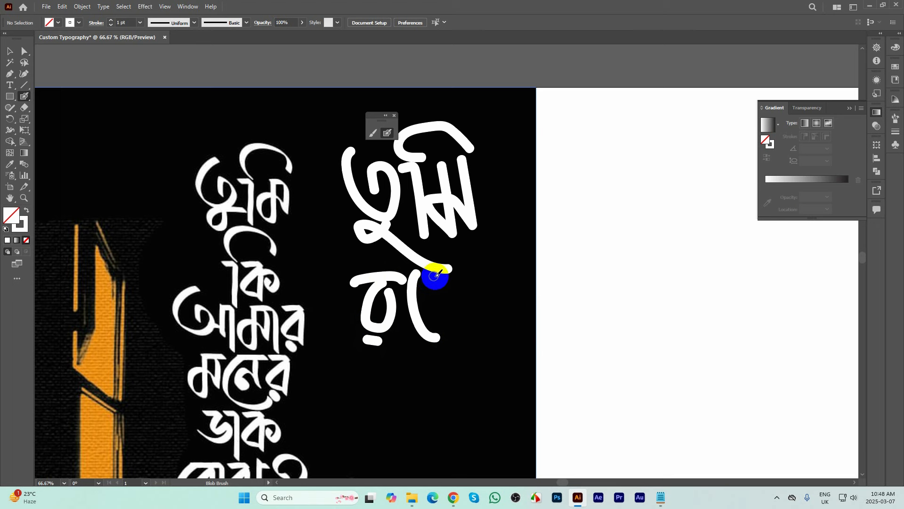
mouse_move(442, 276)
mouse_down()
mouse_move(428, 303)
mouse_move(416, 297)
mouse_up()
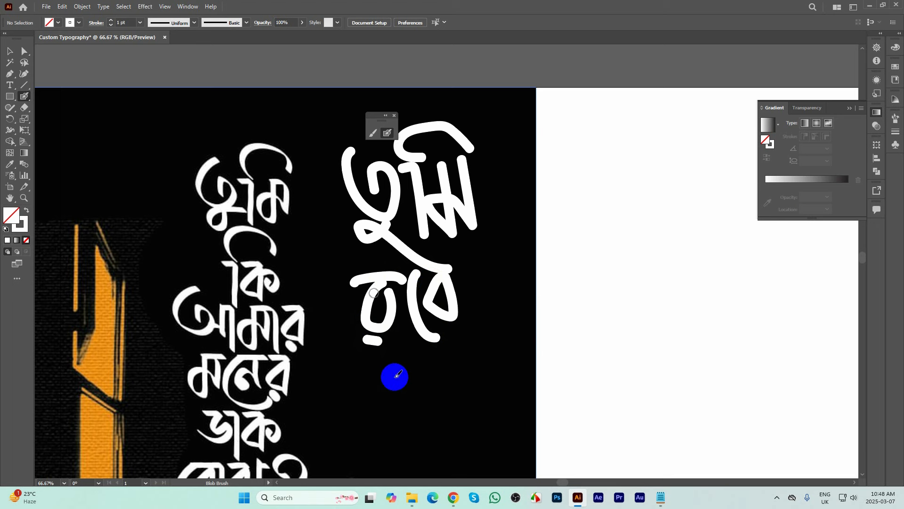
- Compare the stroke thickness of the poster's তুমি with that of the hand-drawn lettering beside it
scroll(443, 346, down, 2)
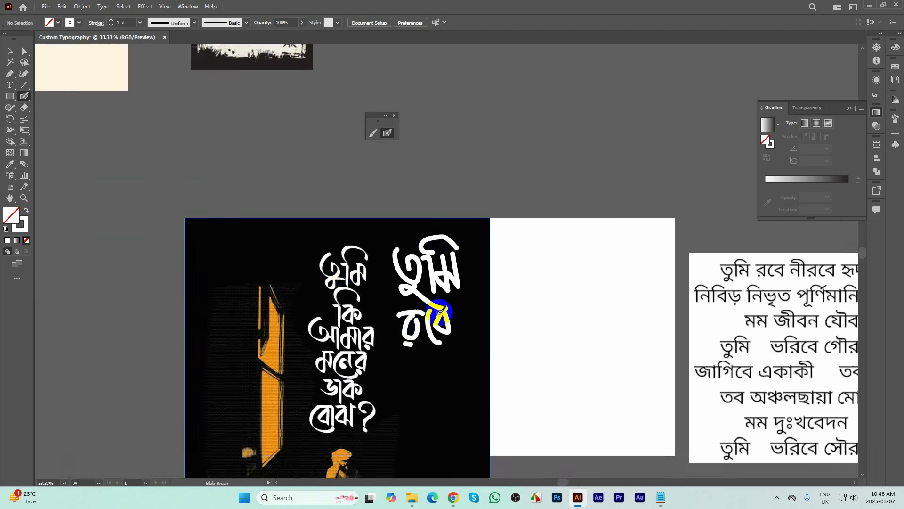
scroll(439, 313, up, 1)
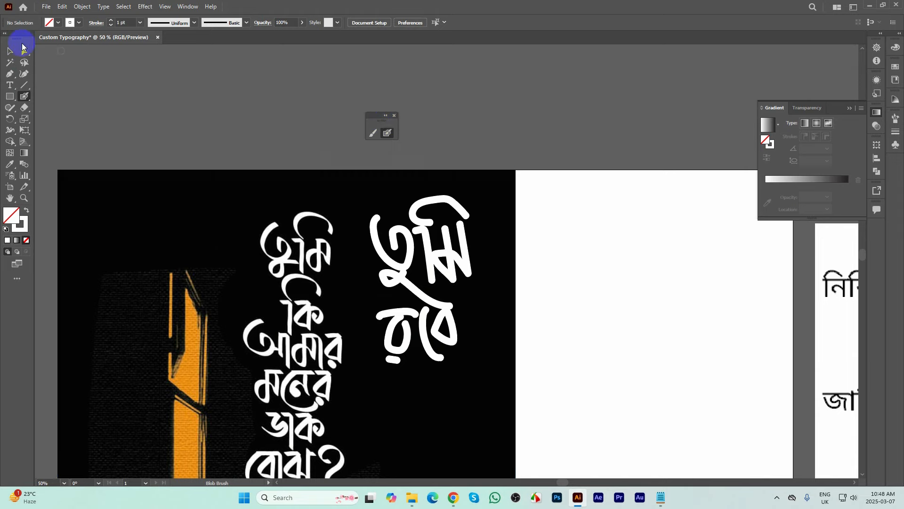
click(8, 53)
scroll(252, 236, up, 4)
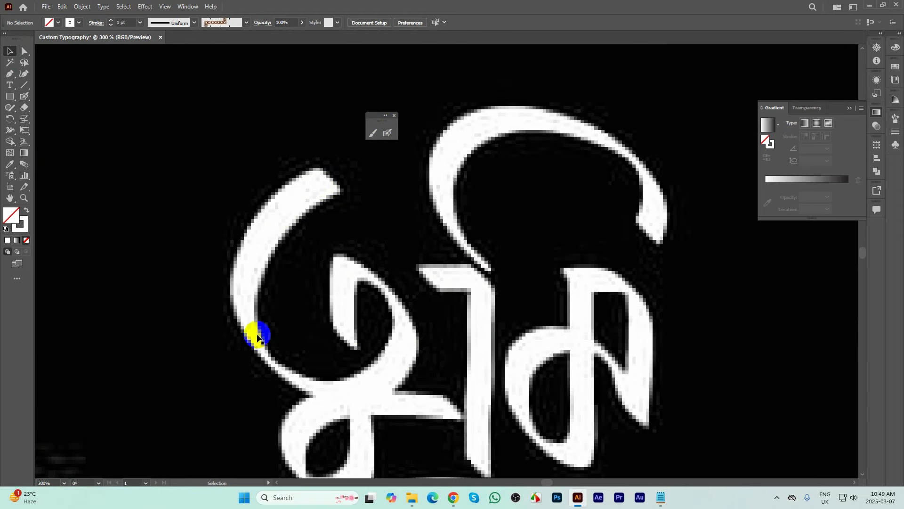
scroll(307, 252, down, 3)
scroll(258, 178, down, 1)
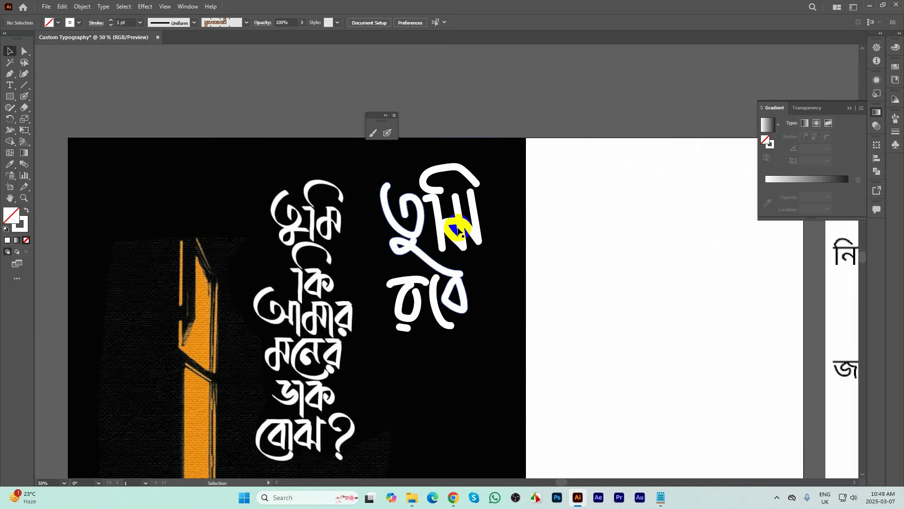
scroll(446, 216, up, 4)
scroll(485, 212, down, 5)
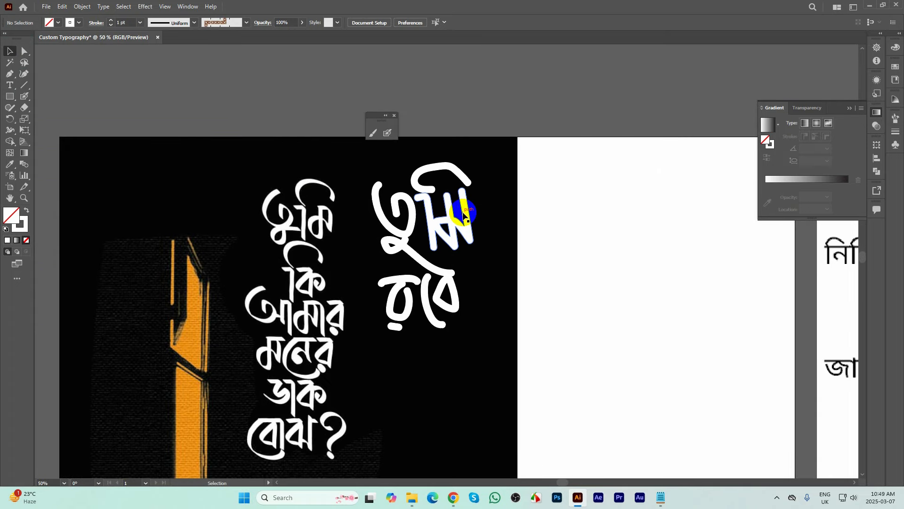
- Delete the hand-drawn words তুমি and রবে from the black area, keeping the poster image
drag(414, 176, 493, 185)
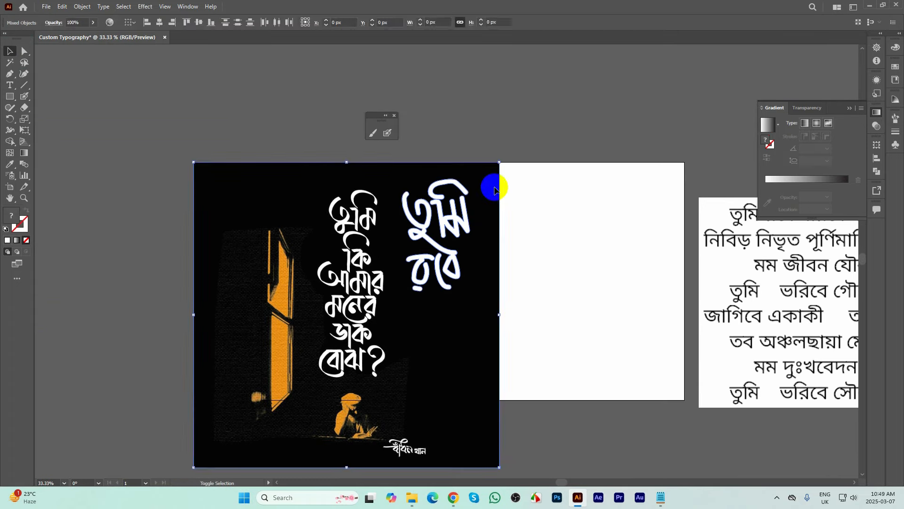
key(Delete)
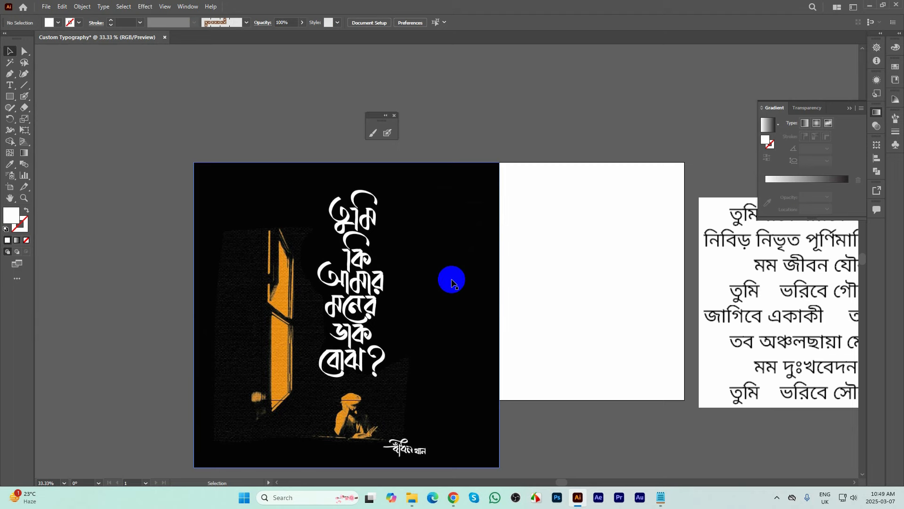
drag(468, 202, 329, 165)
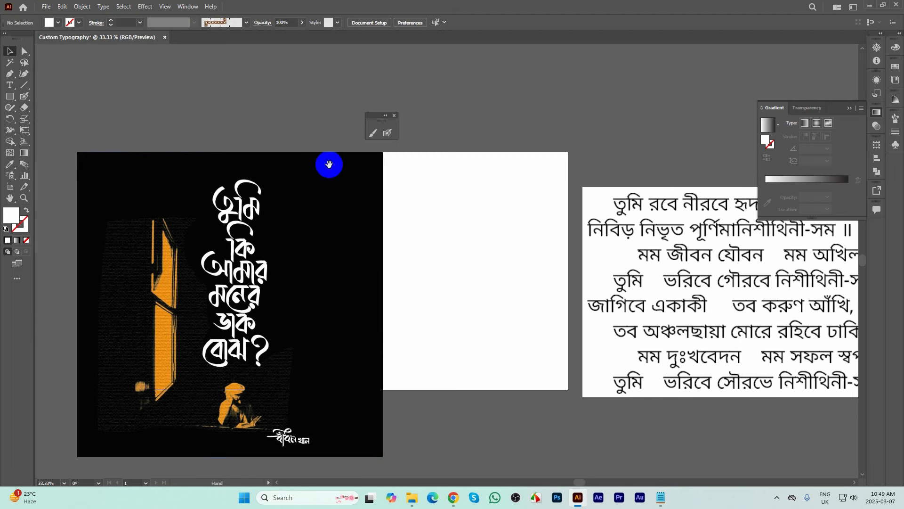
- Open the Artistic_Calligraphic brush library and enlarge it to show all of its brushes
click(194, 12)
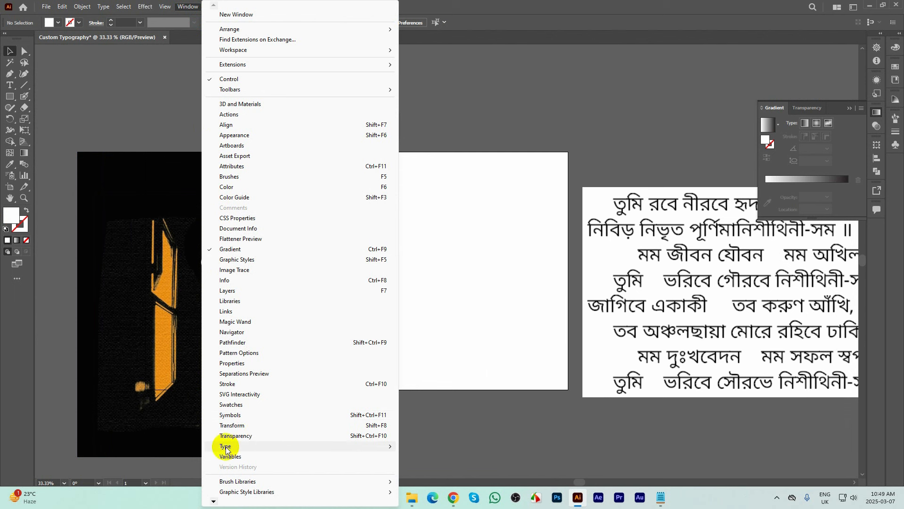
mouse_move(222, 449)
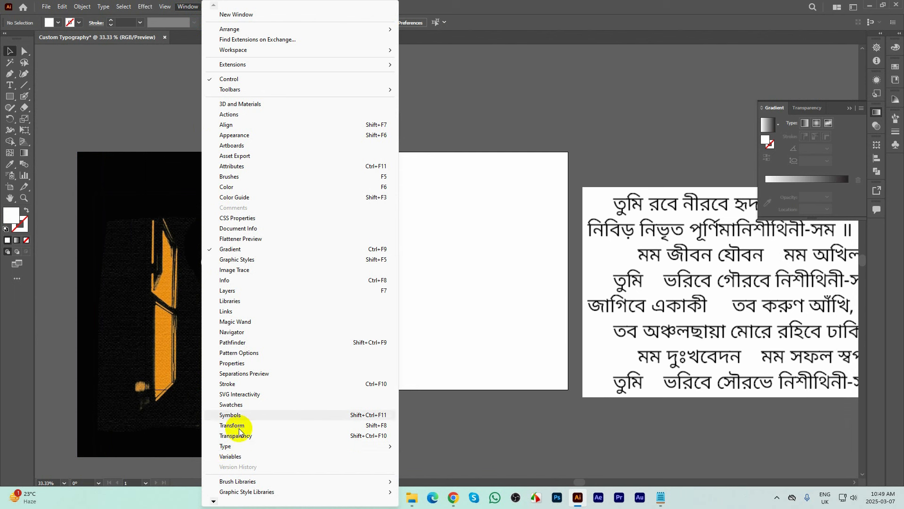
mouse_move(235, 486)
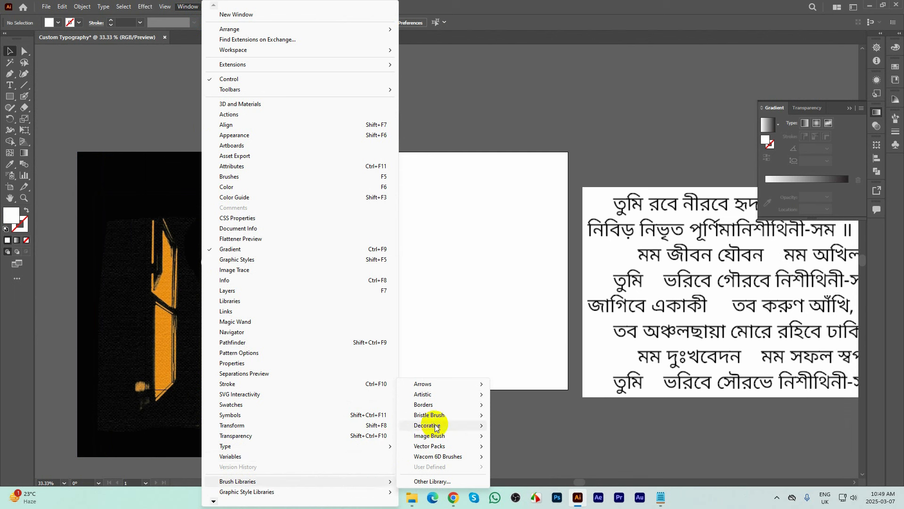
mouse_move(431, 393)
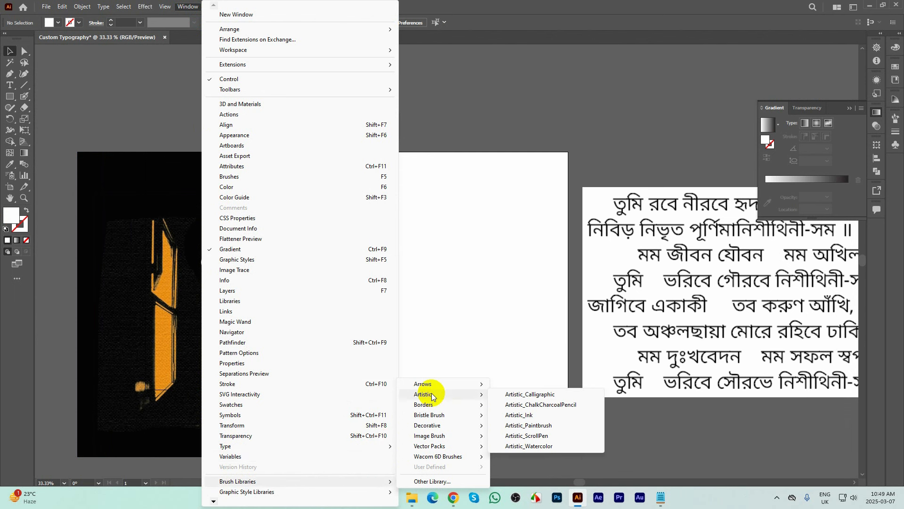
click(530, 395)
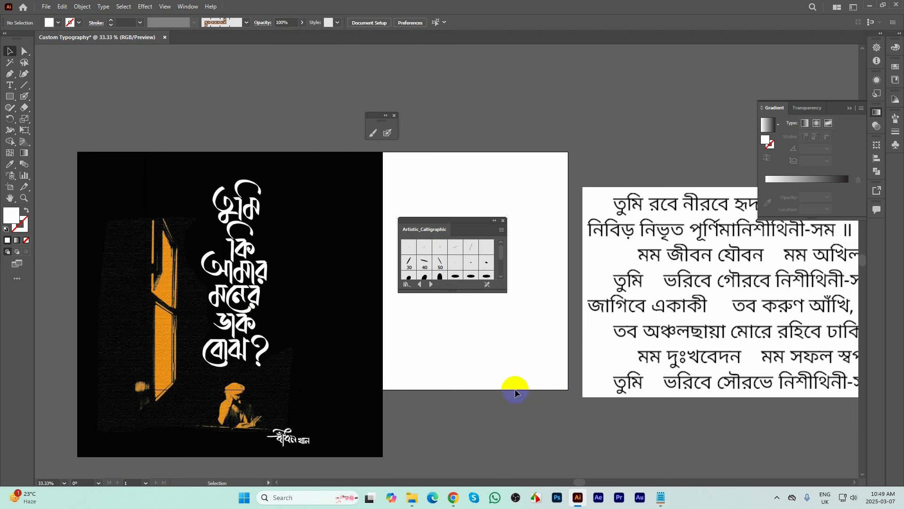
drag(504, 296, 524, 315)
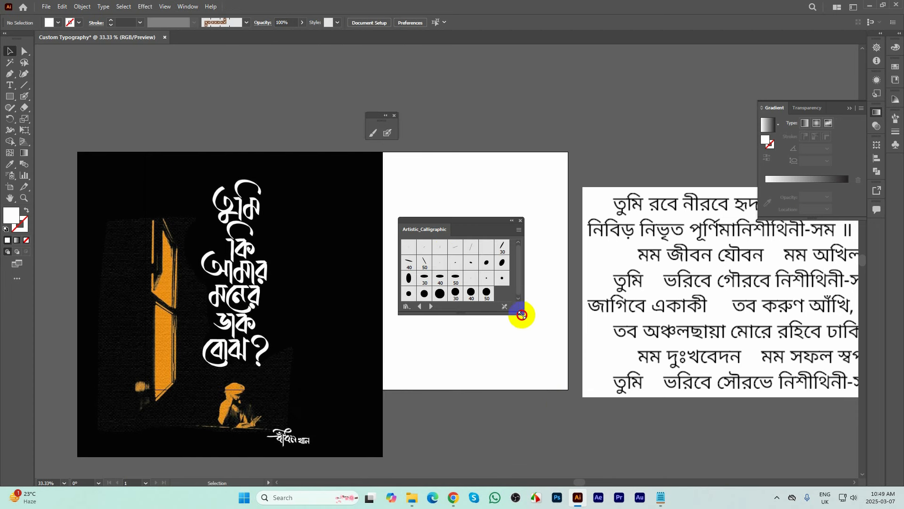
- Choose the 30 pt. Flat calligraphic brush and move the brush library clear of the poster's black area
scroll(289, 277, up, 1)
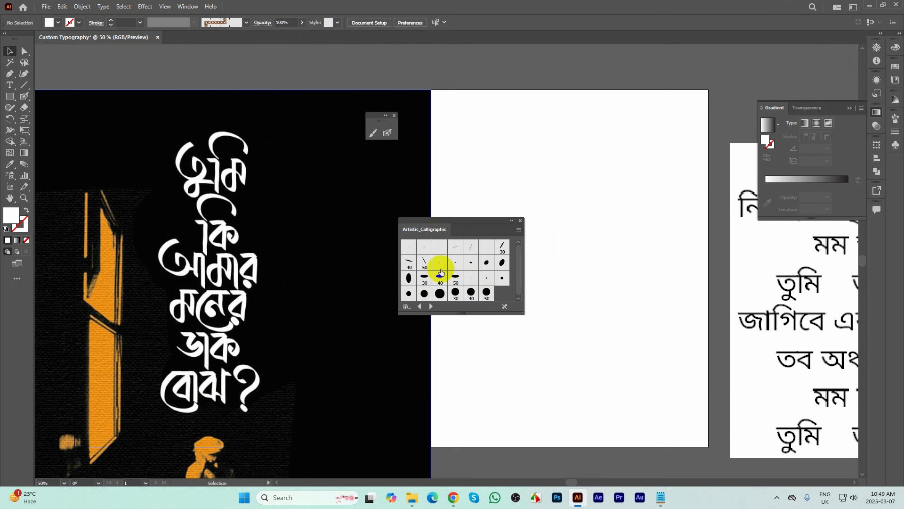
click(502, 248)
drag(484, 222, 595, 185)
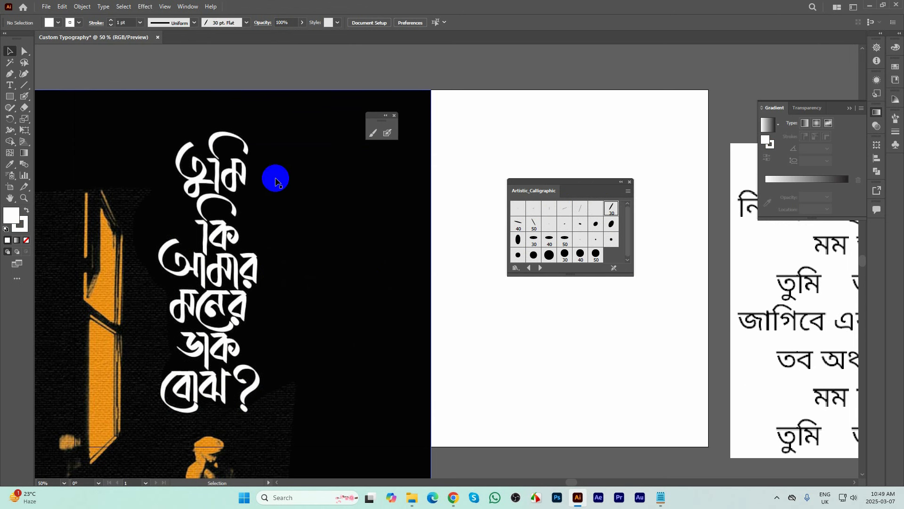
- Draw তু in white with the Blob Brush and the flat calligraphic tip on the black area beside the poster's first word
click(387, 133)
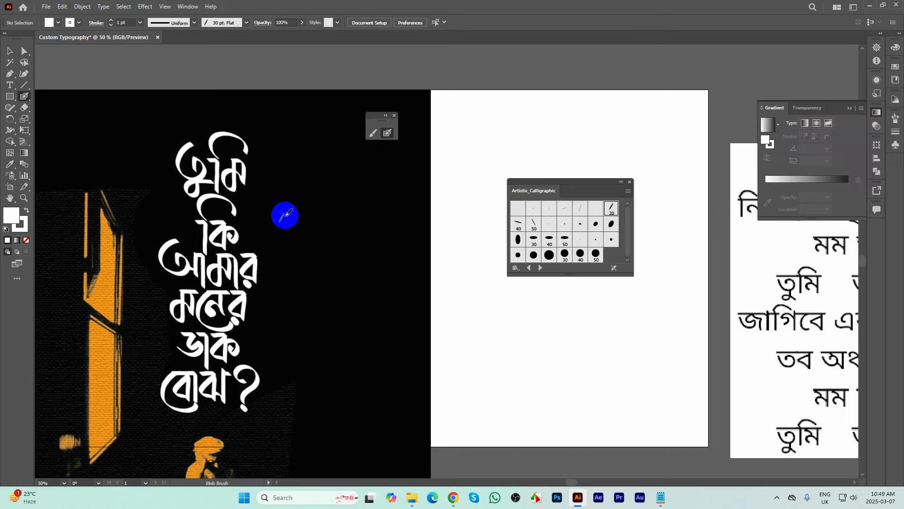
scroll(299, 204, up, 2)
drag(299, 204, 285, 265)
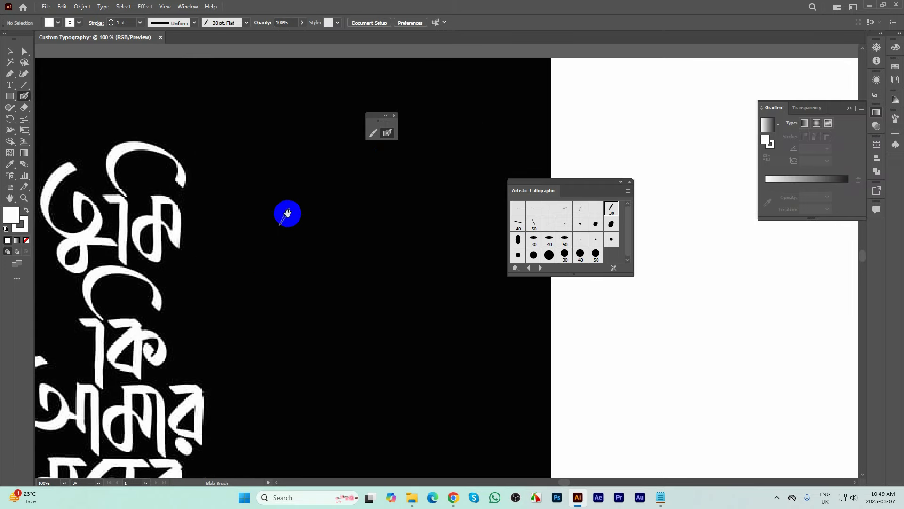
mouse_move(289, 212)
mouse_down()
mouse_move(311, 229)
mouse_move(307, 202)
mouse_move(337, 211)
mouse_move(346, 231)
mouse_move(336, 256)
mouse_move(307, 268)
mouse_move(262, 205)
mouse_move(262, 163)
mouse_up()
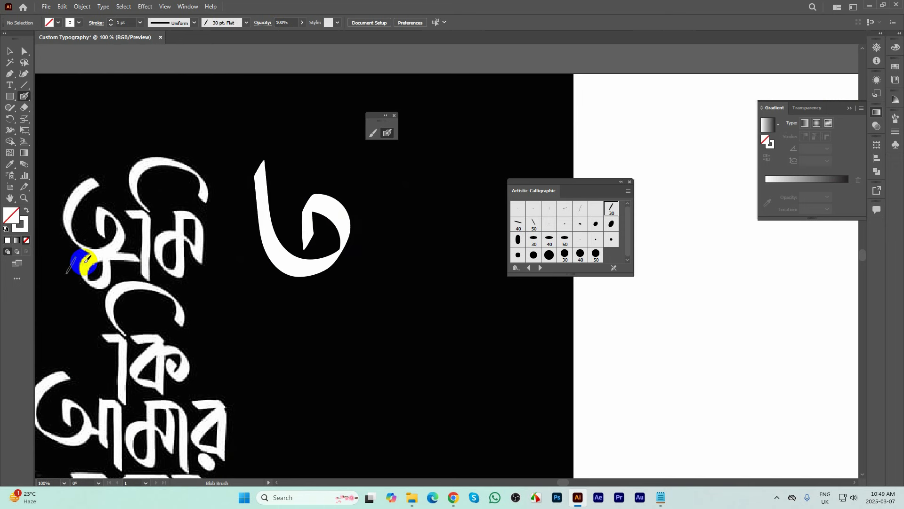
scroll(83, 262, up, 2)
scroll(188, 280, down, 2)
click(360, 276)
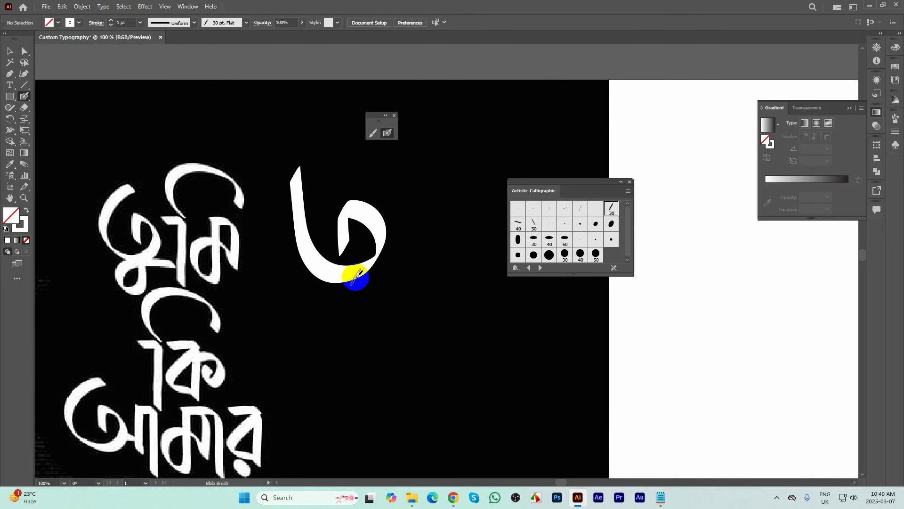
mouse_move(359, 285)
mouse_down()
mouse_move(339, 317)
mouse_move(363, 282)
mouse_move(430, 319)
mouse_up()
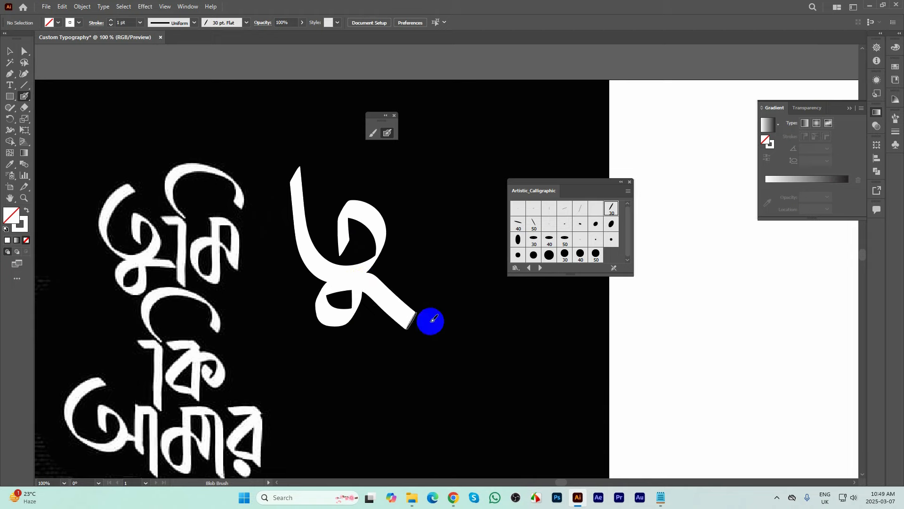
scroll(288, 260, down, 2)
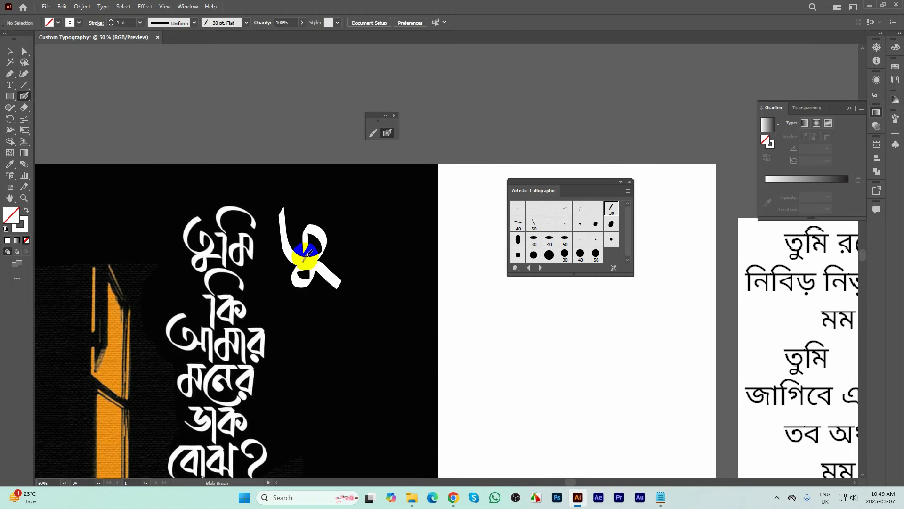
- Draw মি after the calligraphic তু with the Blob Brush to complete the word তুমি
scroll(309, 246, up, 2)
scroll(363, 261, up, 2)
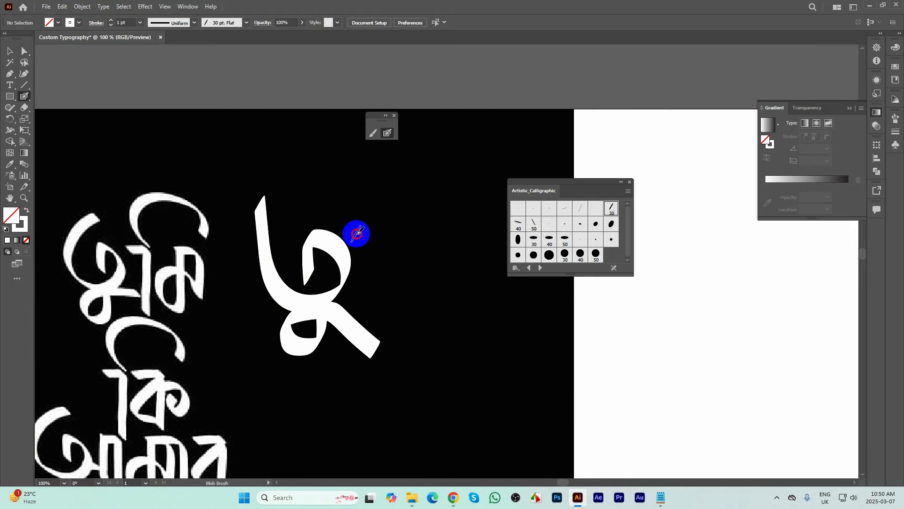
mouse_move(356, 233)
mouse_down()
mouse_move(383, 231)
mouse_move(379, 313)
mouse_up()
scroll(394, 266, up, 1)
scroll(395, 266, right, 2)
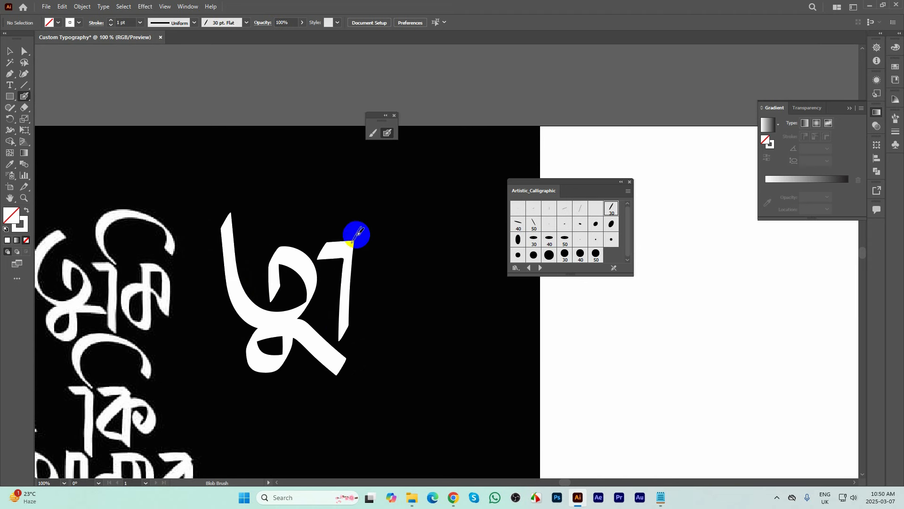
mouse_move(367, 249)
mouse_down()
mouse_move(336, 230)
mouse_move(318, 199)
mouse_move(402, 216)
mouse_move(420, 239)
mouse_move(388, 258)
mouse_move(385, 327)
mouse_move(363, 306)
mouse_move(375, 289)
mouse_move(405, 309)
mouse_move(413, 328)
mouse_move(395, 257)
mouse_up()
scroll(396, 257, down, 3)
scroll(409, 289, up, 3)
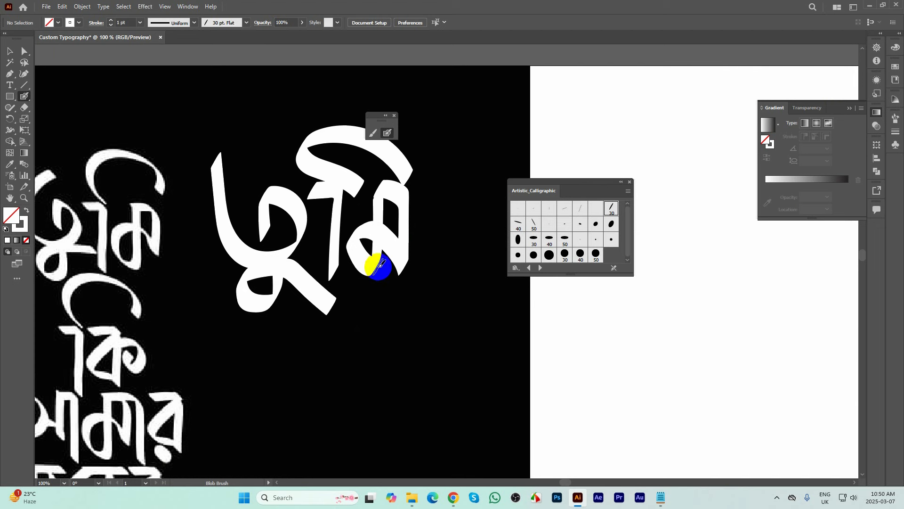
scroll(376, 258, down, 1)
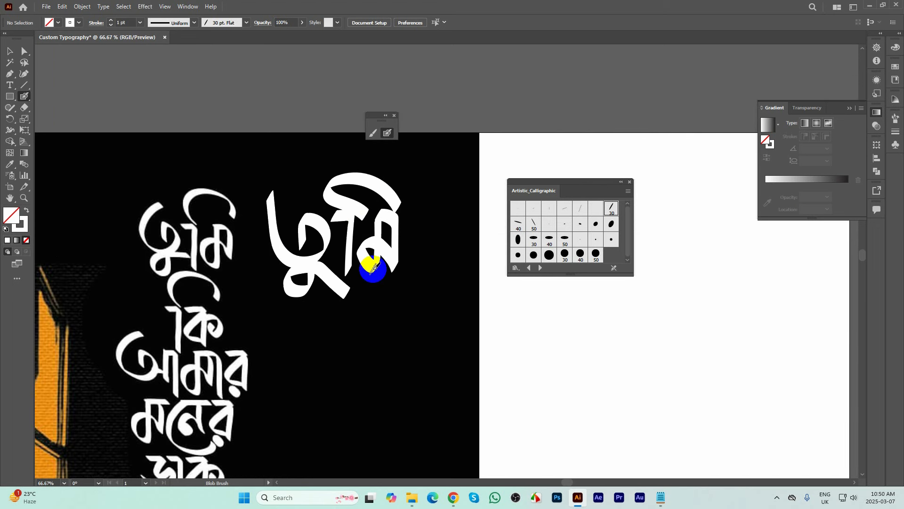
drag(379, 339, 383, 255)
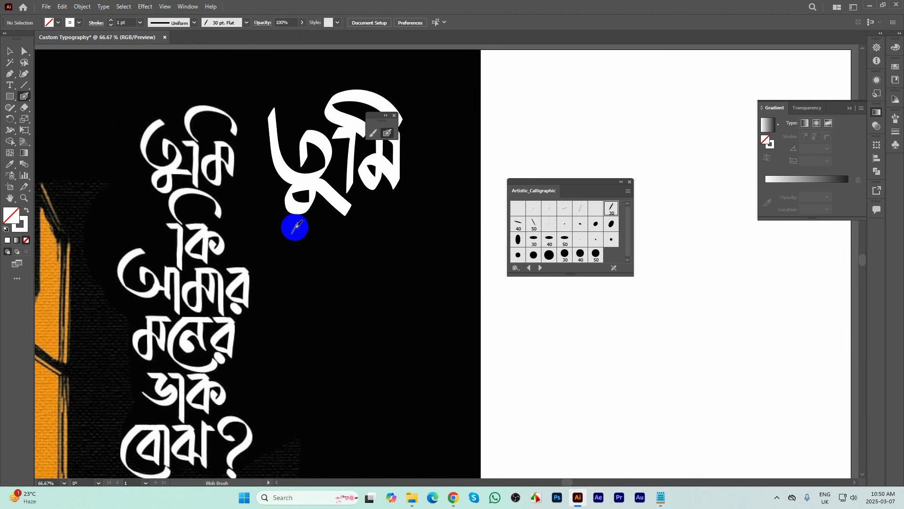
- Draw রবে in white below তুমি with the Blob Brush, sweeping the tail of the ে sign beneath ব
mouse_move(288, 229)
mouse_down()
mouse_move(338, 234)
mouse_move(285, 261)
mouse_move(309, 267)
mouse_move(319, 290)
mouse_move(322, 229)
mouse_up()
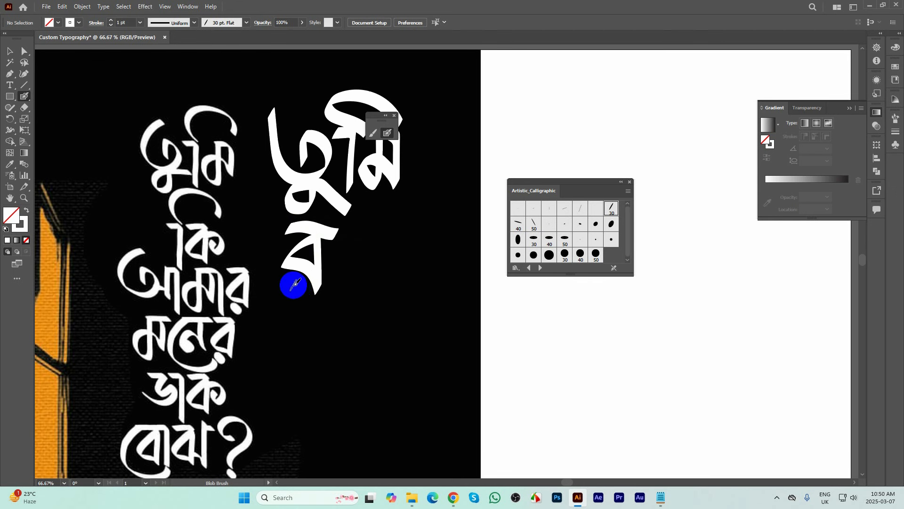
drag(294, 281, 305, 297)
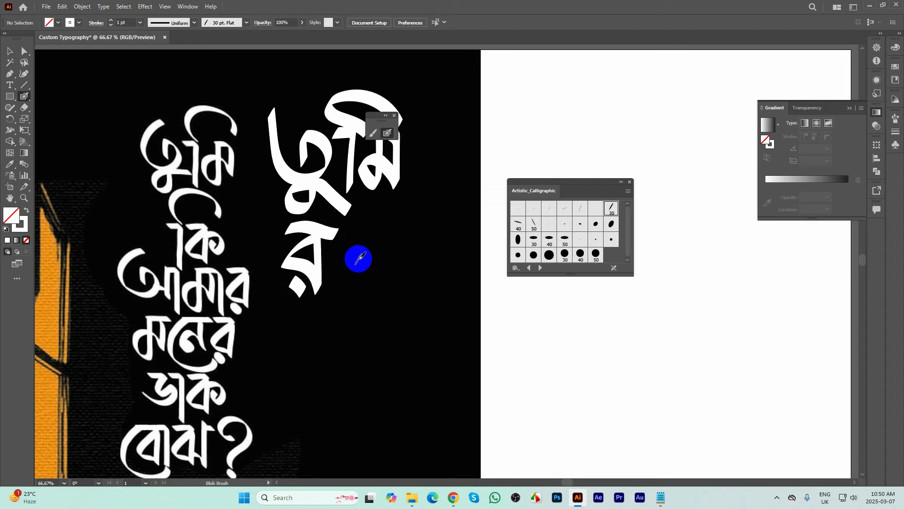
key(space)
mouse_move(360, 256)
mouse_down()
mouse_move(375, 262)
mouse_move(380, 242)
mouse_up()
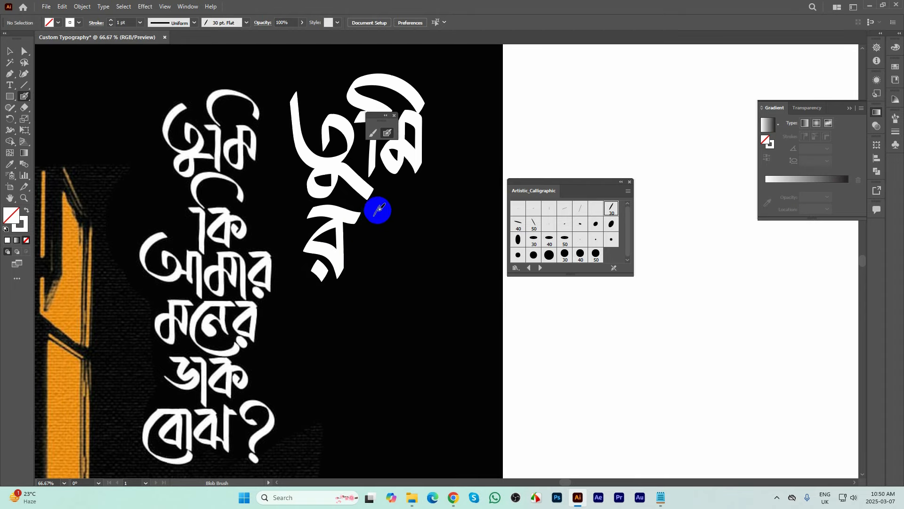
mouse_move(373, 210)
mouse_down()
mouse_move(352, 251)
mouse_move(366, 291)
mouse_move(421, 275)
mouse_up()
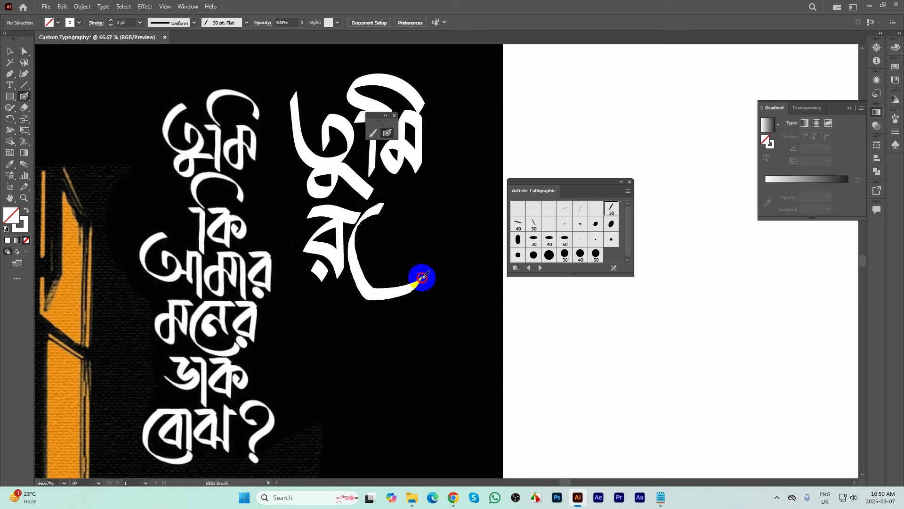
mouse_move(392, 214)
mouse_down()
mouse_move(371, 233)
mouse_move(395, 258)
mouse_move(390, 218)
mouse_move(396, 236)
mouse_move(377, 272)
mouse_up()
drag(396, 329, 366, 285)
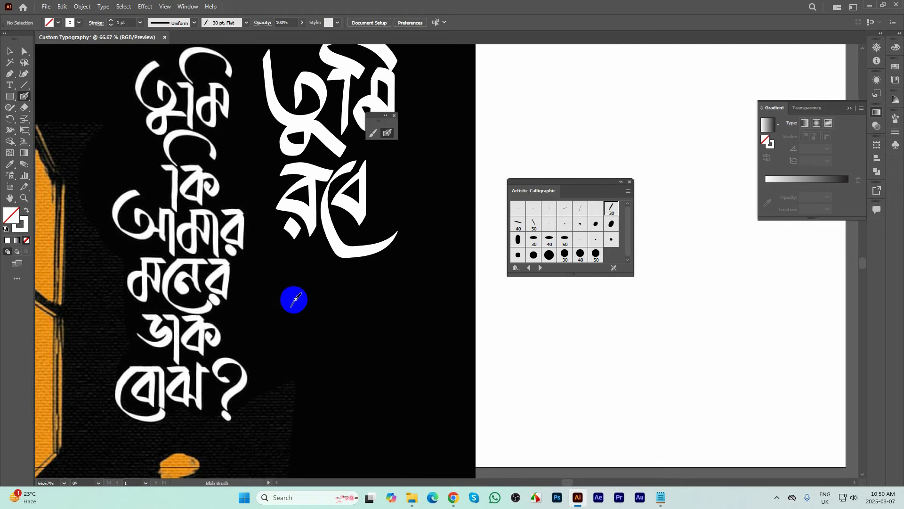
- Draw নিরবে below রবে with the Blob Brush, extending the ি stroke in a long curve over the following letters
drag(295, 281, 296, 287)
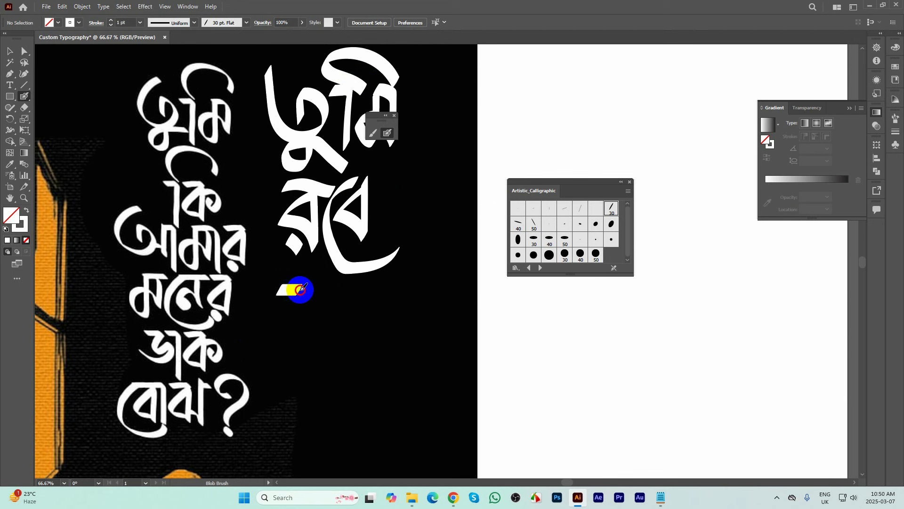
mouse_move(301, 288)
mouse_down()
mouse_move(295, 355)
mouse_move(302, 293)
mouse_move(293, 270)
mouse_move(345, 292)
mouse_move(421, 257)
mouse_up()
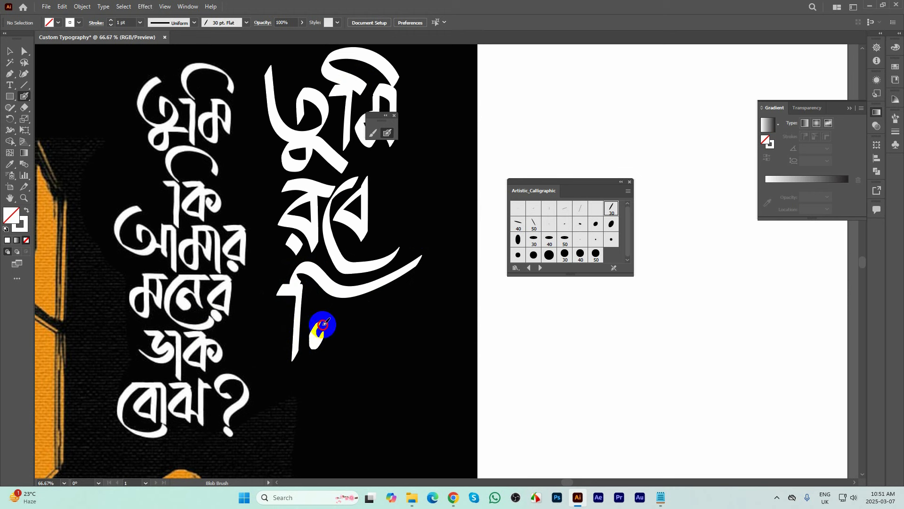
mouse_move(323, 324)
mouse_down()
mouse_move(350, 349)
mouse_move(344, 308)
mouse_move(309, 308)
mouse_move(366, 344)
mouse_move(368, 320)
mouse_move(346, 323)
mouse_up()
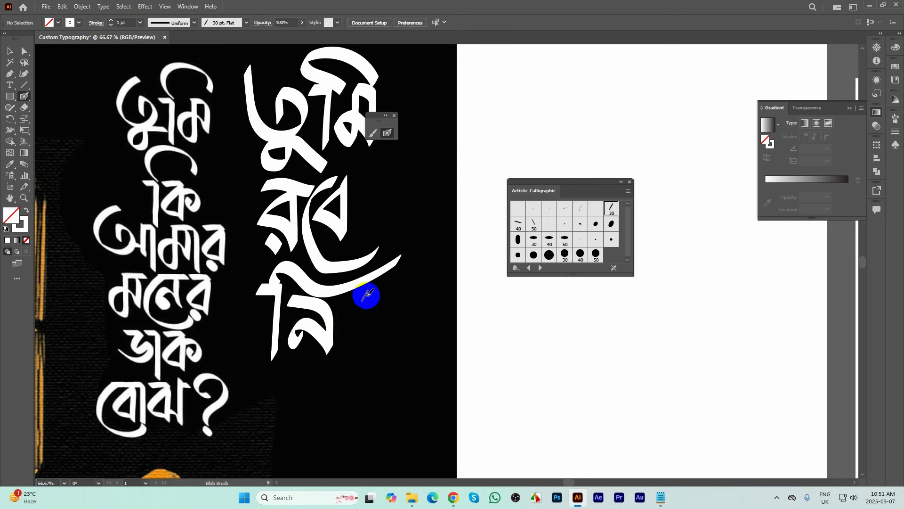
mouse_move(368, 293)
mouse_down()
mouse_move(343, 318)
mouse_move(368, 343)
mouse_move(363, 293)
mouse_move(348, 346)
mouse_up()
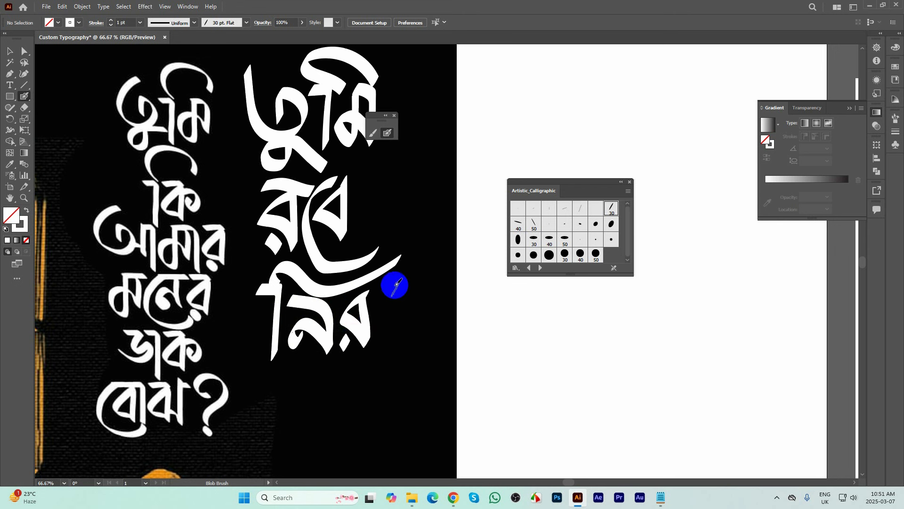
mouse_move(391, 282)
mouse_down()
mouse_move(380, 320)
mouse_move(387, 340)
mouse_move(403, 281)
mouse_move(388, 315)
mouse_move(409, 318)
mouse_move(412, 262)
mouse_up()
drag(357, 322, 357, 322)
- Draw the letter ম below নিরবে and duplicate it alongside to form মম
scroll(381, 331, down, 2)
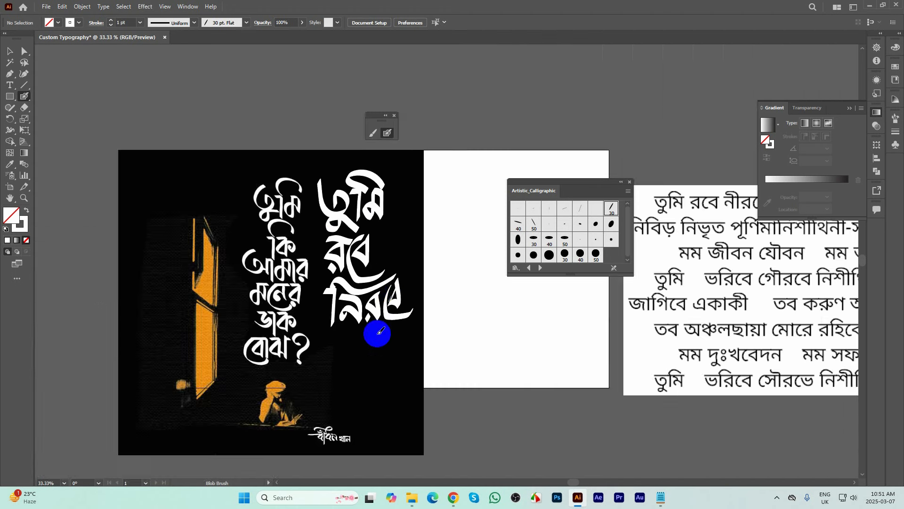
scroll(344, 323, up, 1)
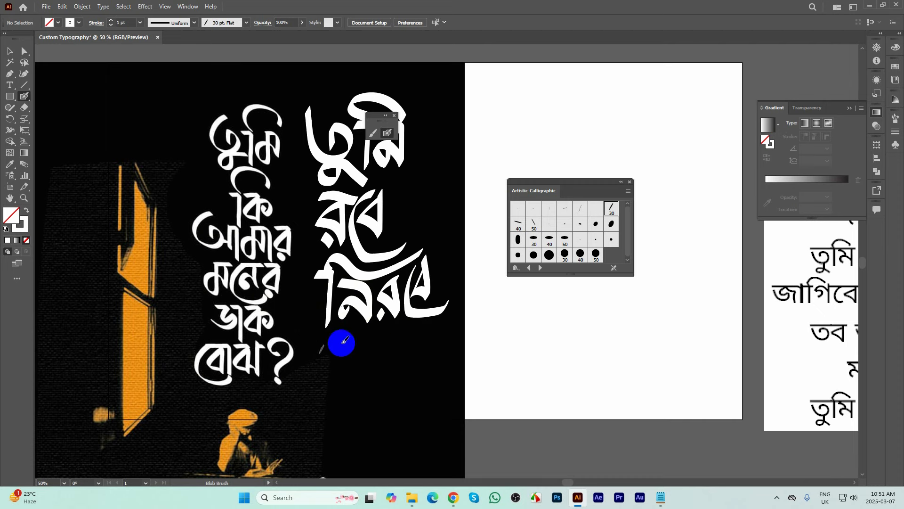
mouse_move(339, 336)
mouse_down()
mouse_move(346, 290)
mouse_move(348, 300)
mouse_up()
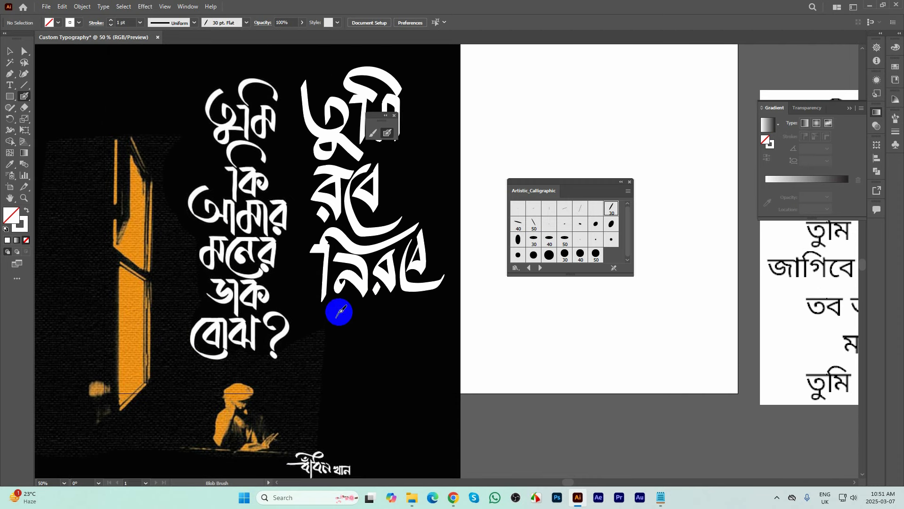
drag(340, 351, 334, 333)
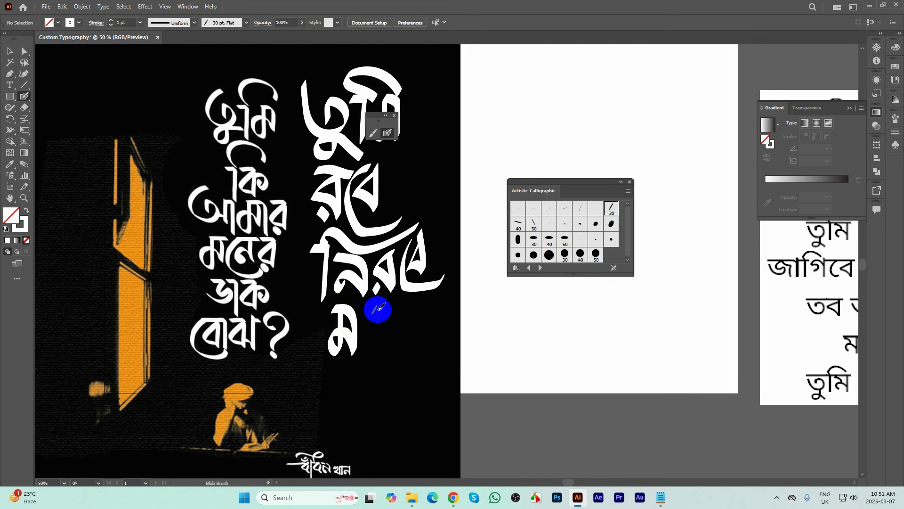
click(10, 50)
drag(357, 326, 390, 325)
key(ctrl+minus)
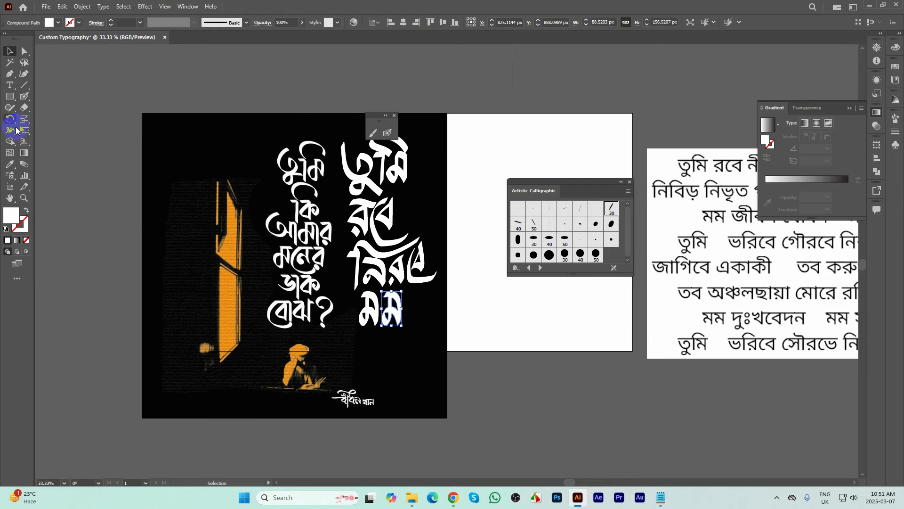
- Join the tops of the two ম letters with a Blob Brush stroke using the 30 pt. Flat calligraphic brush
click(59, 141)
click(387, 132)
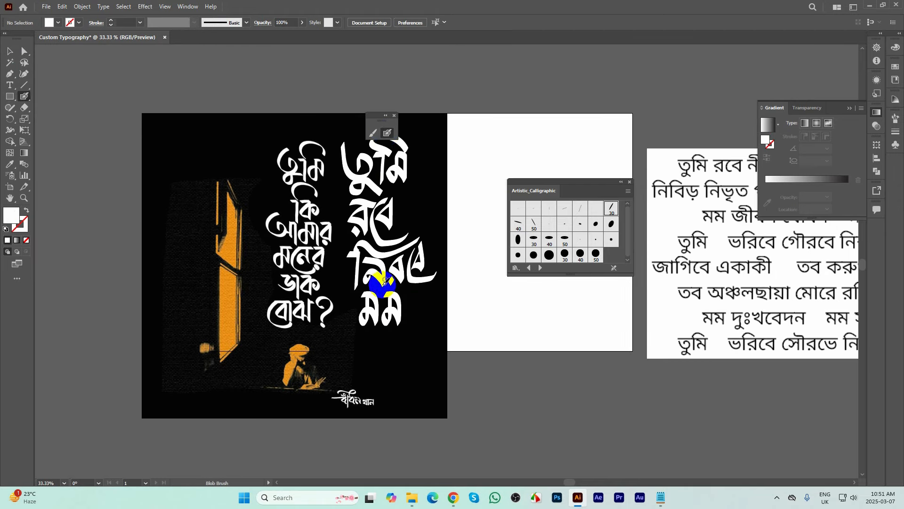
scroll(374, 276, up, 3)
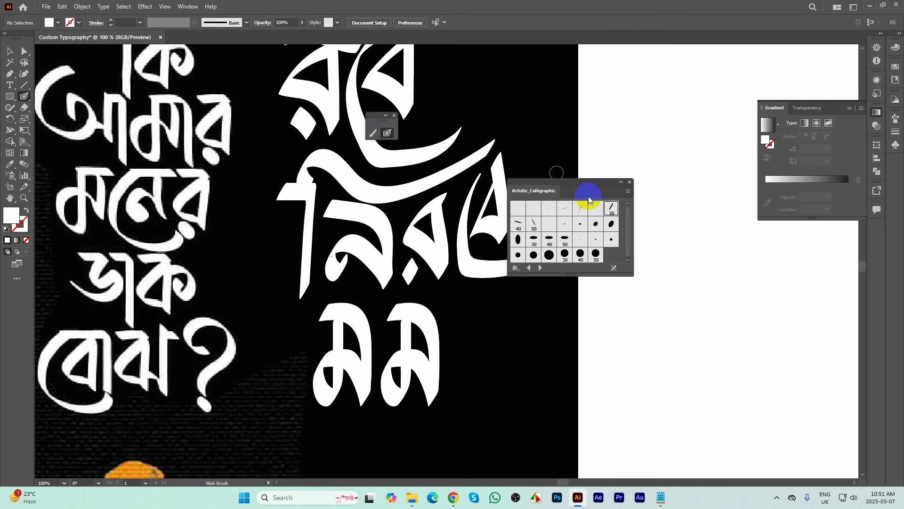
click(612, 210)
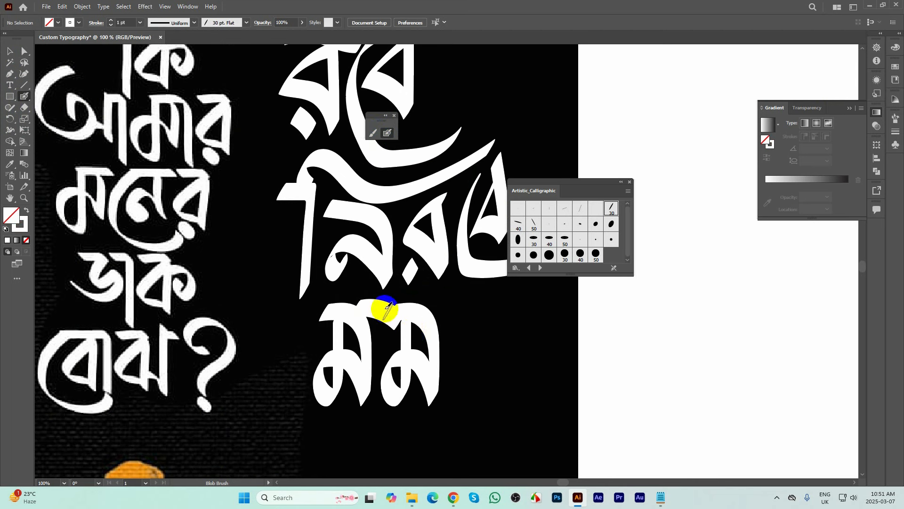
scroll(393, 317, down, 1)
scroll(398, 330, down, 3)
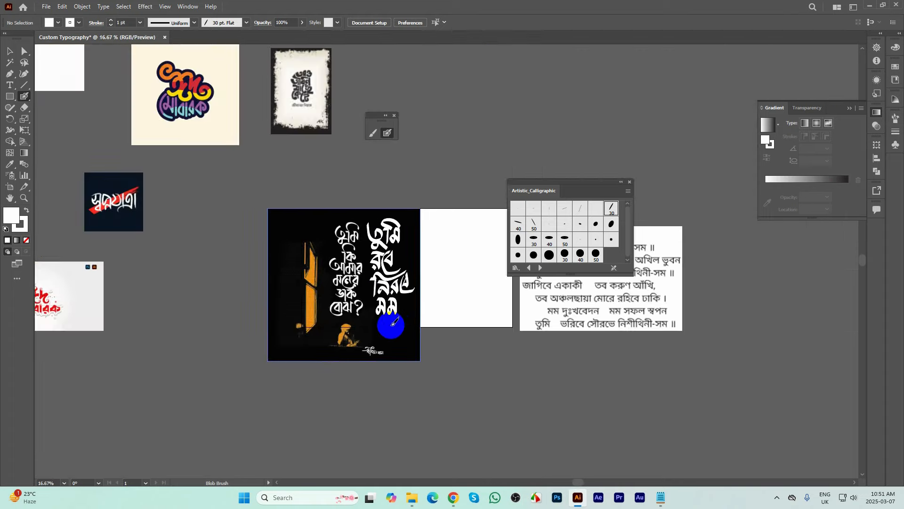
scroll(389, 313, up, 3)
drag(397, 313, 368, 281)
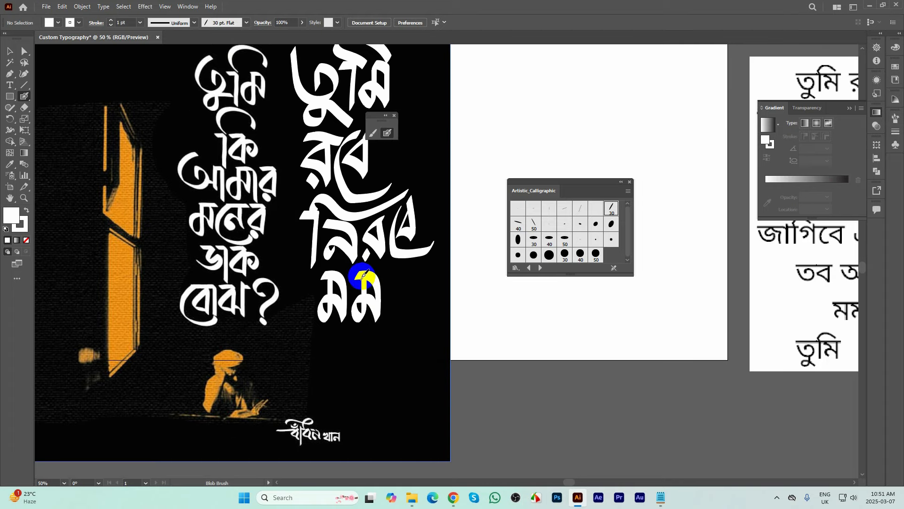
- Move মম lower on the black area to leave room for another word beneath নিরবে
scroll(382, 327, down, 1)
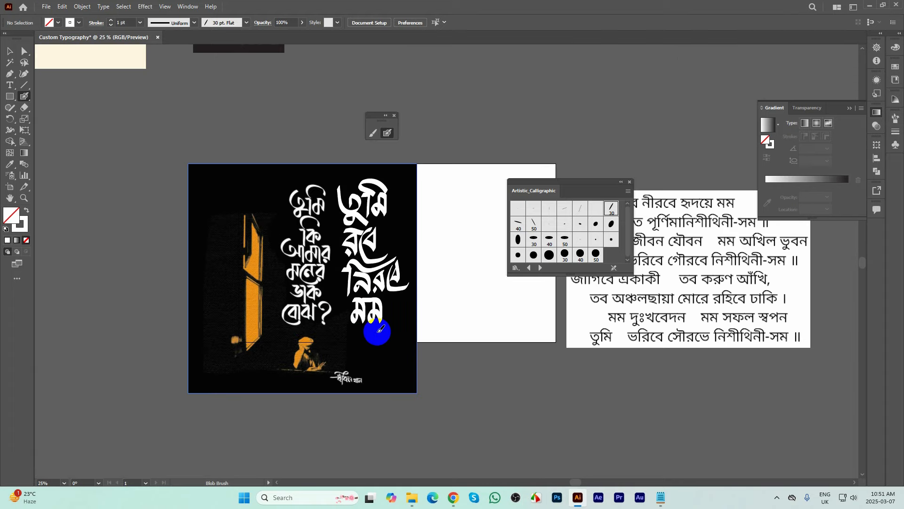
mouse_move(382, 329)
mouse_down()
mouse_move(371, 332)
mouse_move(363, 321)
mouse_move(360, 331)
mouse_up()
scroll(369, 333, up, 1)
click(11, 52)
- Reactivate the Blob Brush with the 30 pt. Flat brush and remove the stroke from the selected মম
click(25, 98)
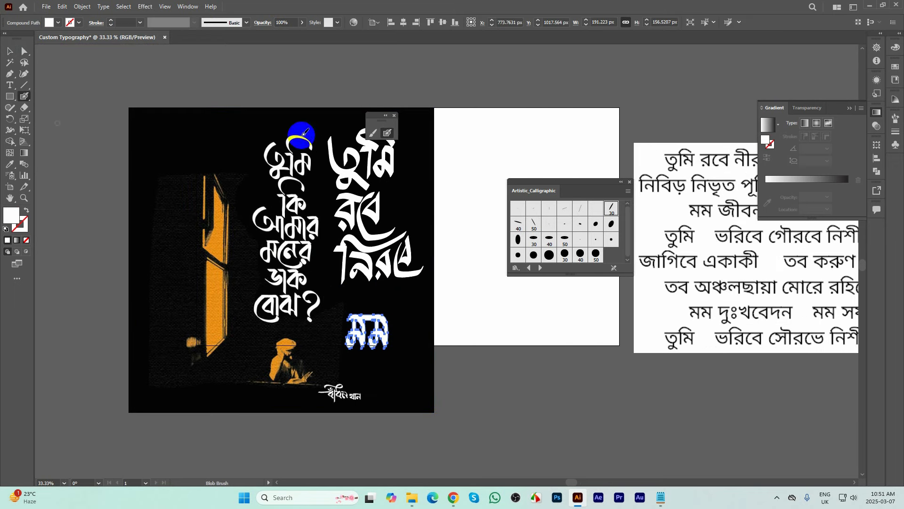
click(387, 133)
click(597, 207)
scroll(363, 293, up, 3)
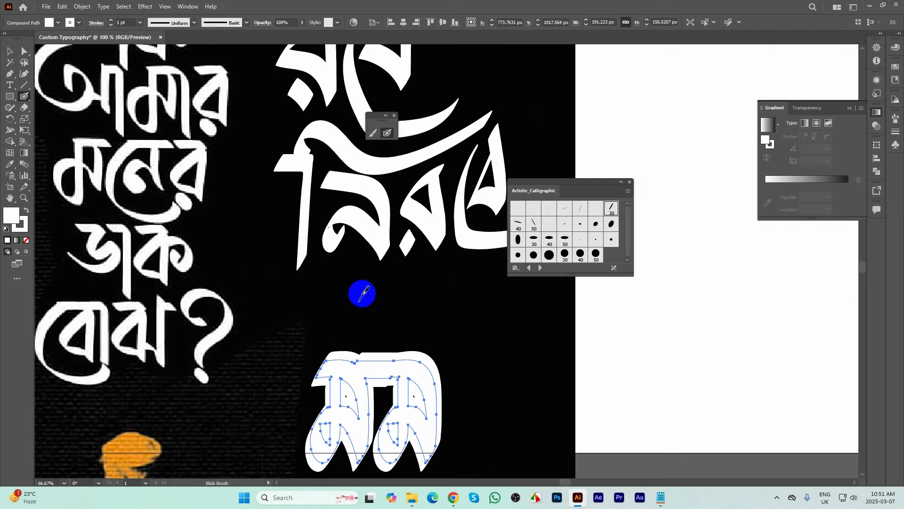
click(26, 240)
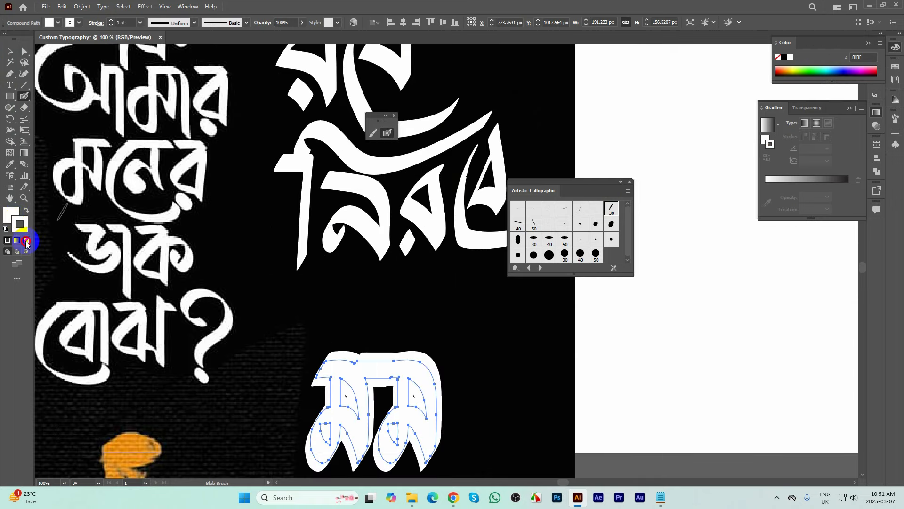
scroll(423, 261, down, 2)
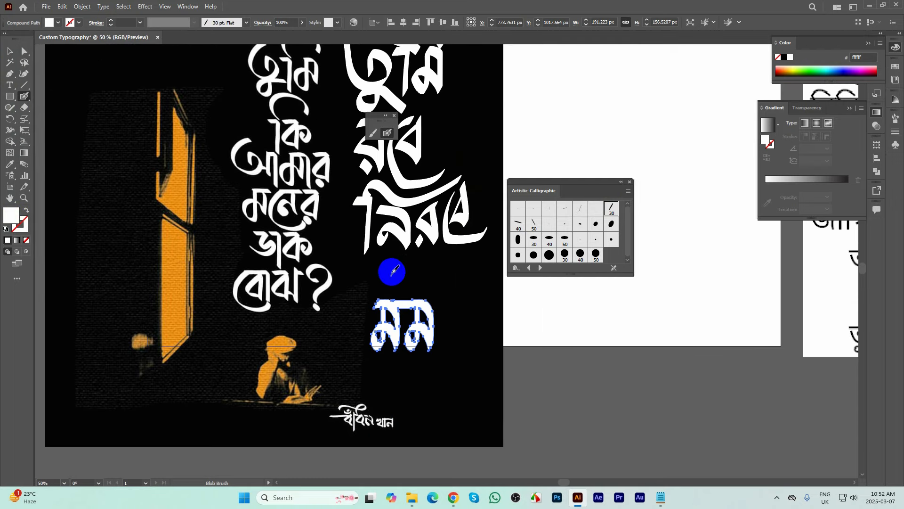
- Draw হৃদয়ে with the Blob Brush in the gap between নিরবে and মম
mouse_move(389, 265)
mouse_down()
mouse_move(303, 264)
mouse_move(293, 287)
mouse_move(327, 327)
mouse_move(242, 283)
mouse_move(184, 282)
mouse_move(168, 319)
mouse_move(159, 260)
mouse_up()
scroll(541, 333, down, 2)
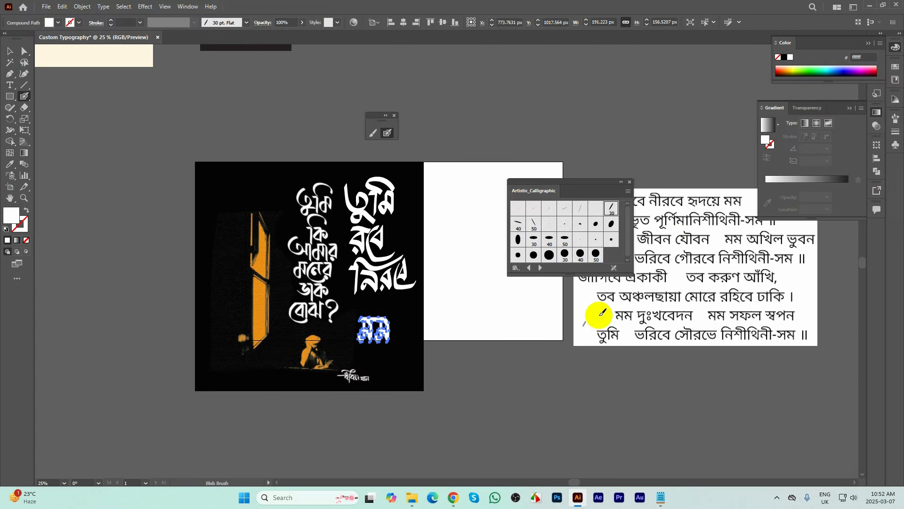
scroll(399, 303, up, 2)
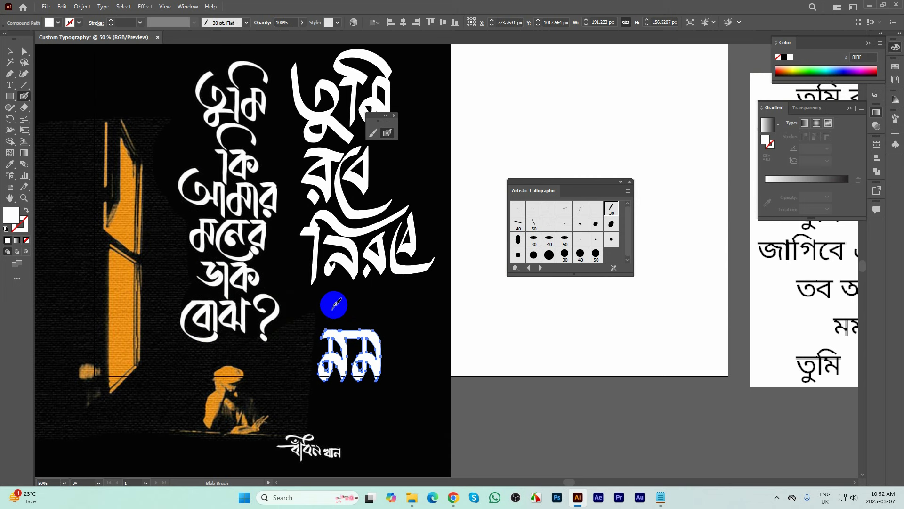
scroll(334, 305, up, 1)
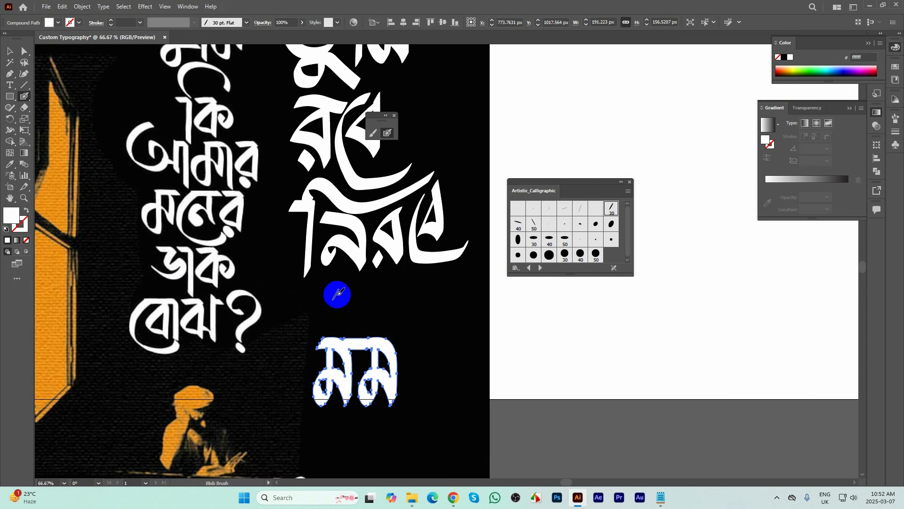
mouse_move(336, 293)
mouse_down()
mouse_move(330, 278)
mouse_move(348, 284)
mouse_move(319, 312)
mouse_move(368, 324)
mouse_move(348, 292)
mouse_move(364, 289)
mouse_move(373, 298)
mouse_move(386, 282)
mouse_move(382, 317)
mouse_move(406, 296)
mouse_move(397, 323)
mouse_move(418, 340)
mouse_up()
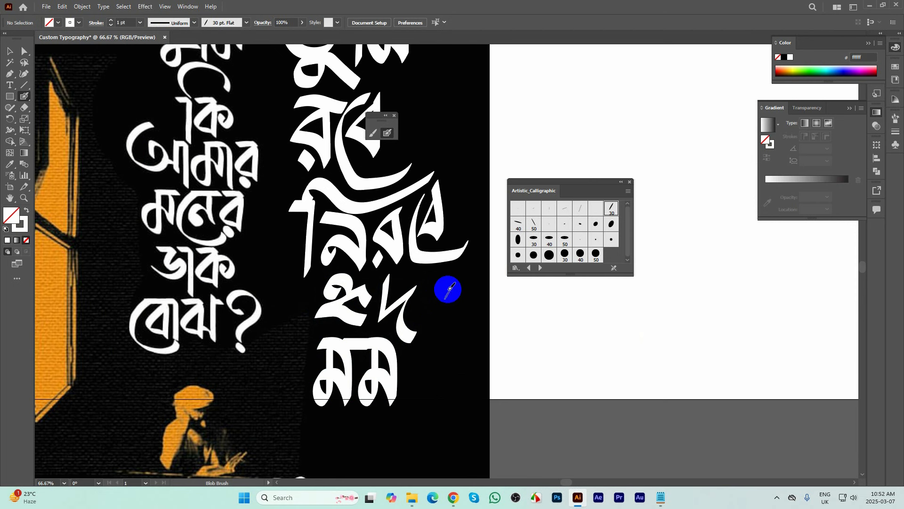
mouse_move(451, 278)
mouse_down()
mouse_move(429, 292)
mouse_move(420, 316)
mouse_move(432, 355)
mouse_move(436, 304)
mouse_move(450, 288)
mouse_move(392, 289)
mouse_up()
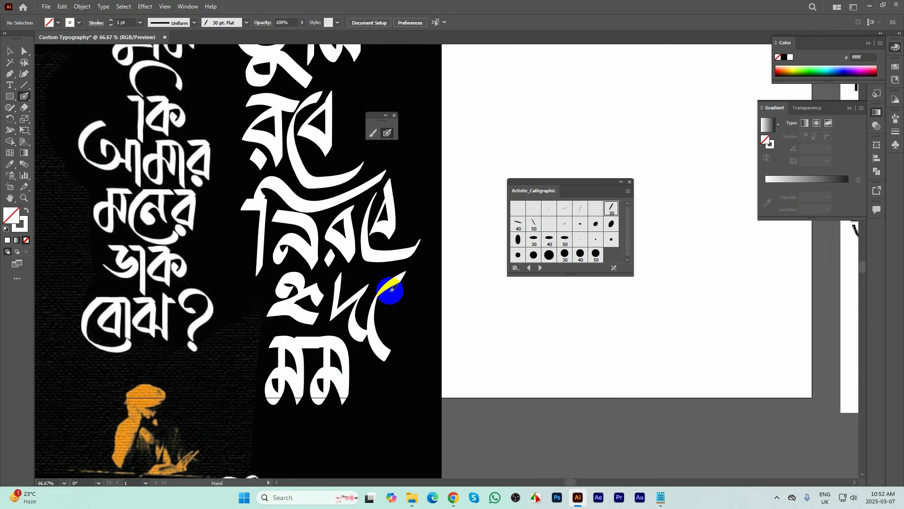
scroll(395, 291, down, 1)
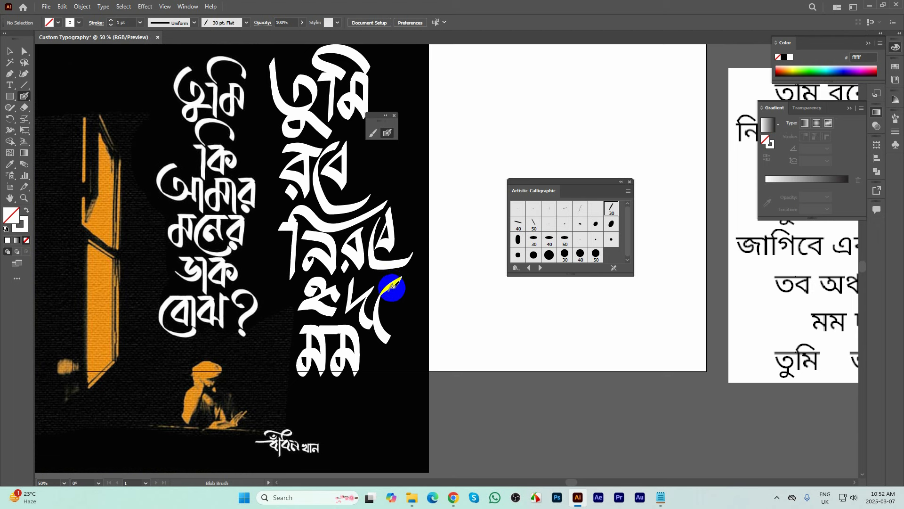
mouse_move(392, 285)
mouse_down()
mouse_move(386, 315)
mouse_move(406, 328)
mouse_move(416, 279)
mouse_move(407, 278)
mouse_move(398, 327)
mouse_up()
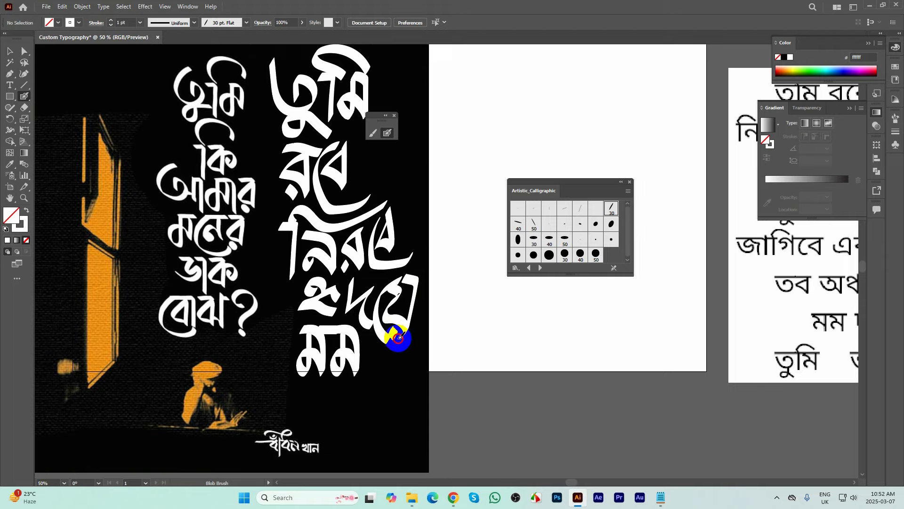
- Move the black sample poster image aside, clear of the hand-drawn lettering on the white artboard
scroll(396, 349, down, 1)
scroll(396, 306, up, 1)
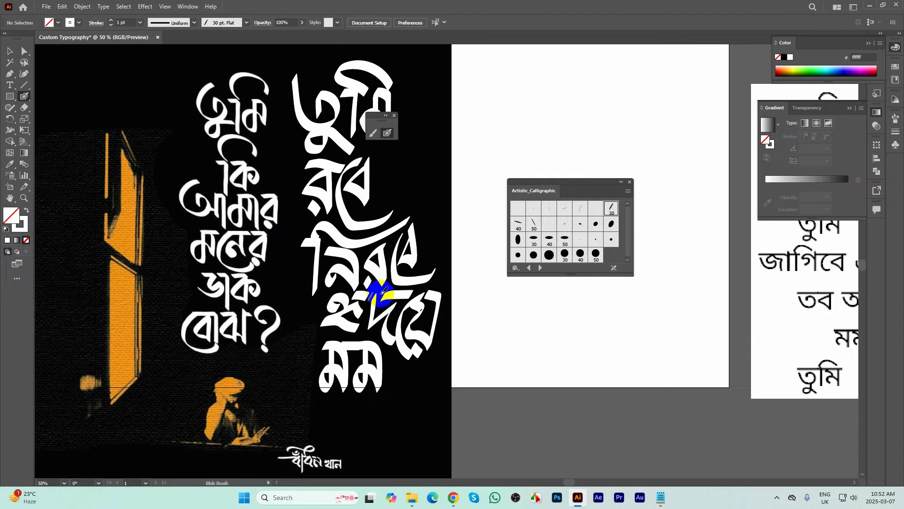
scroll(412, 289, down, 1)
scroll(408, 280, up, 1)
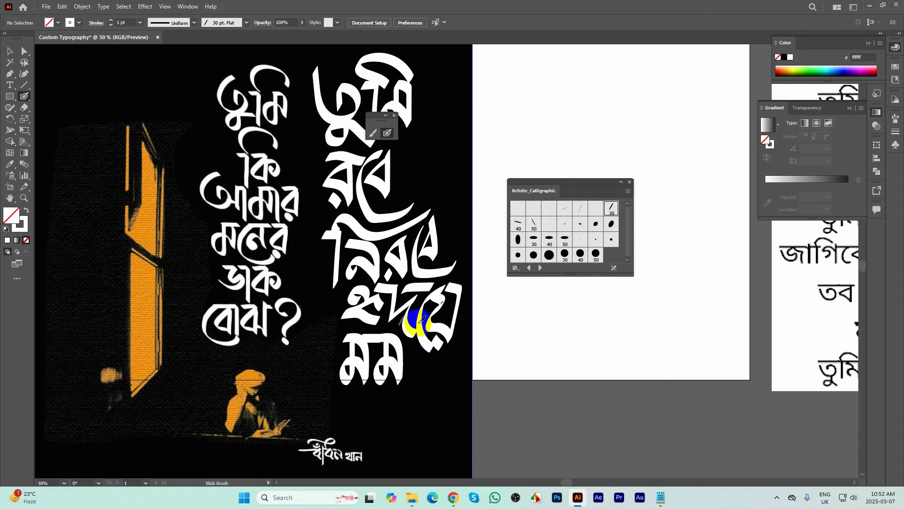
scroll(435, 307, down, 1)
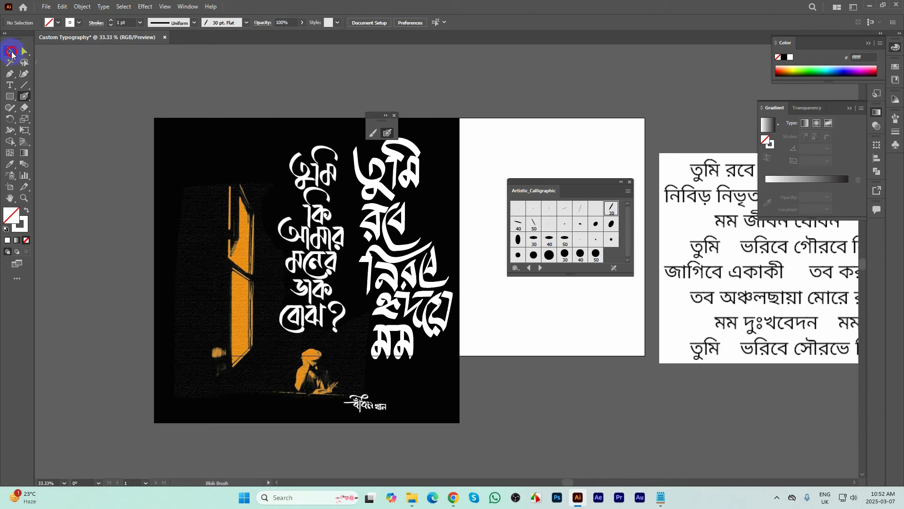
click(12, 51)
click(313, 209)
scroll(312, 209, down, 1)
drag(301, 219, 152, 213)
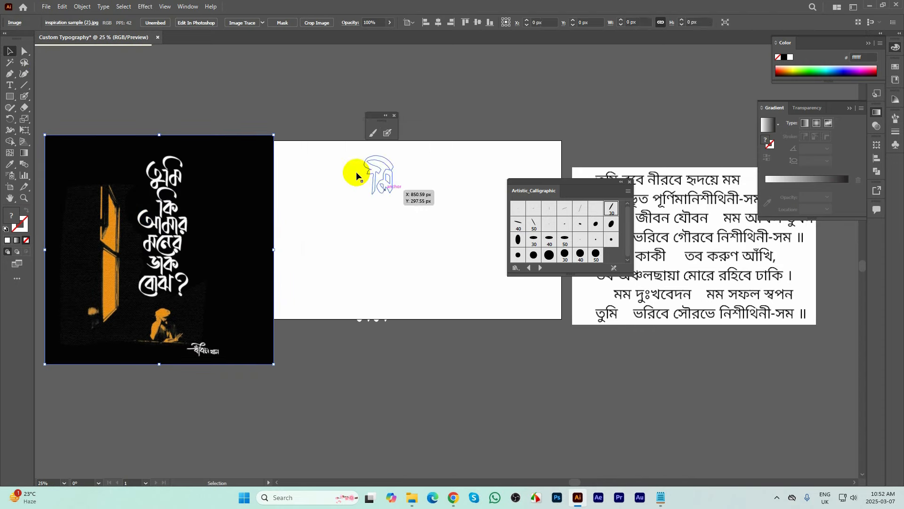
- Recolour all the hand-drawn white lettering to dark grey 262323 so it shows against the white artboard
drag(354, 171, 448, 380)
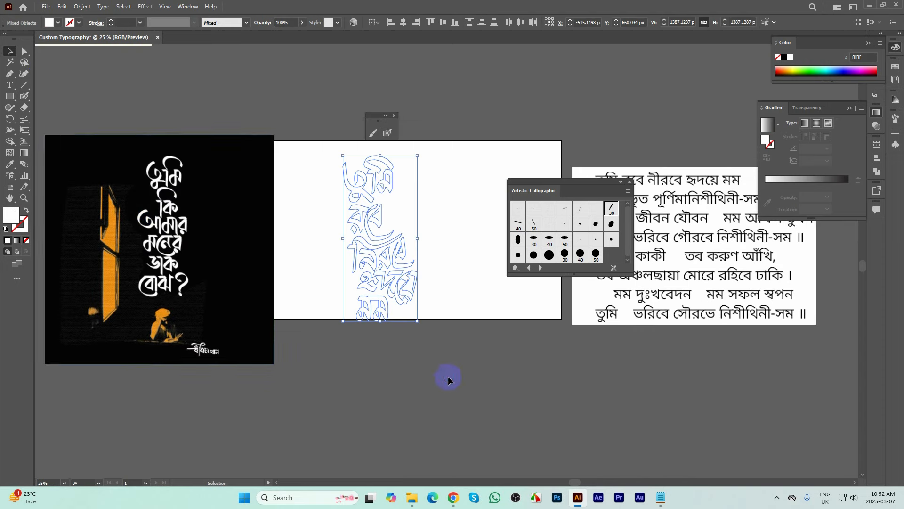
click(7, 170)
click(97, 283)
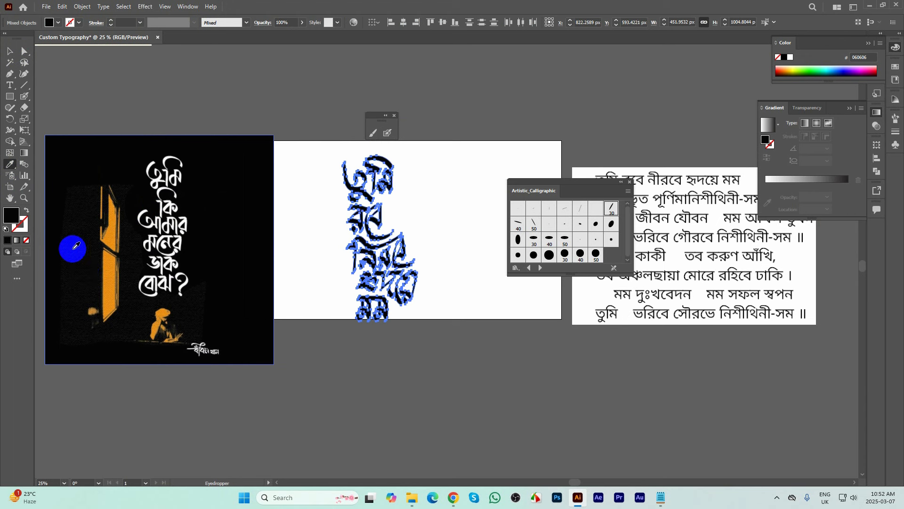
click(11, 72)
double_click(7, 221)
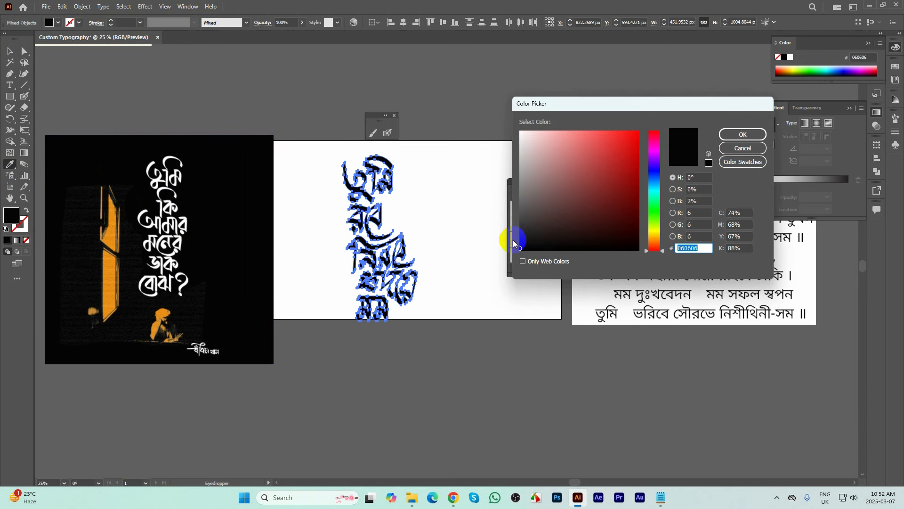
click(528, 232)
click(743, 134)
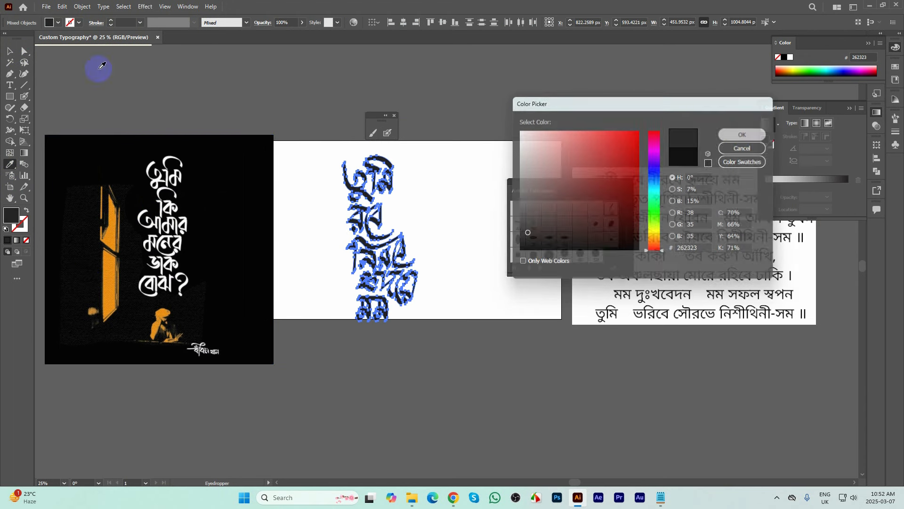
- Scale the whole lettering down proportionally to about 379 × 842 px and move it left on the artboard
click(10, 51)
click(389, 183)
scroll(389, 183, up, 1)
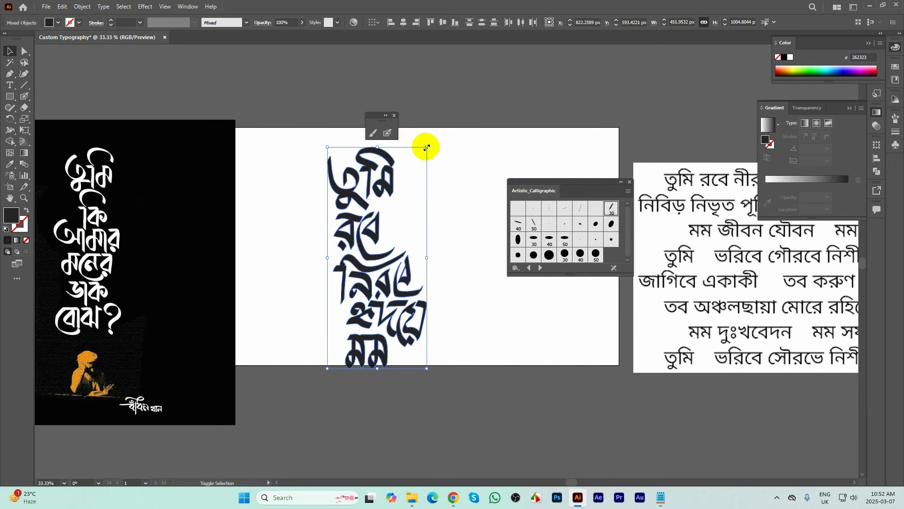
drag(427, 147, 356, 173)
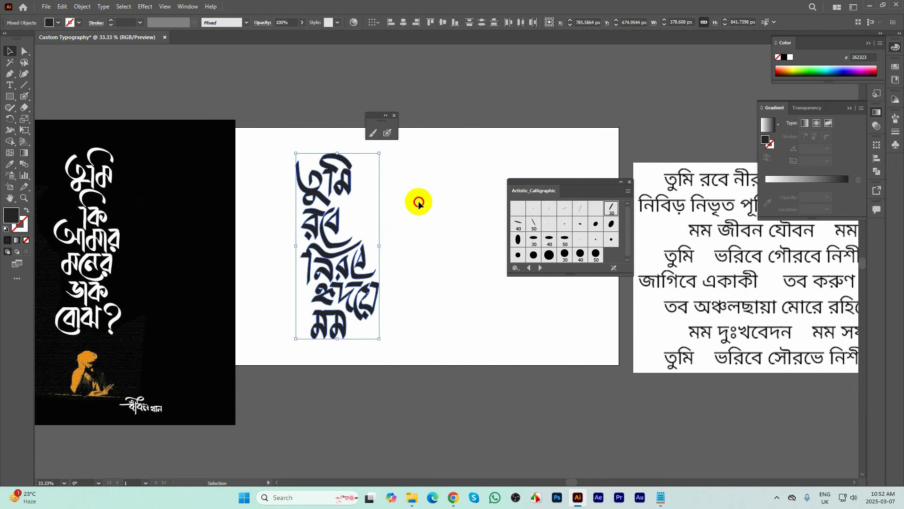
click(419, 203)
scroll(356, 206, up, 1)
scroll(337, 227, down, 1)
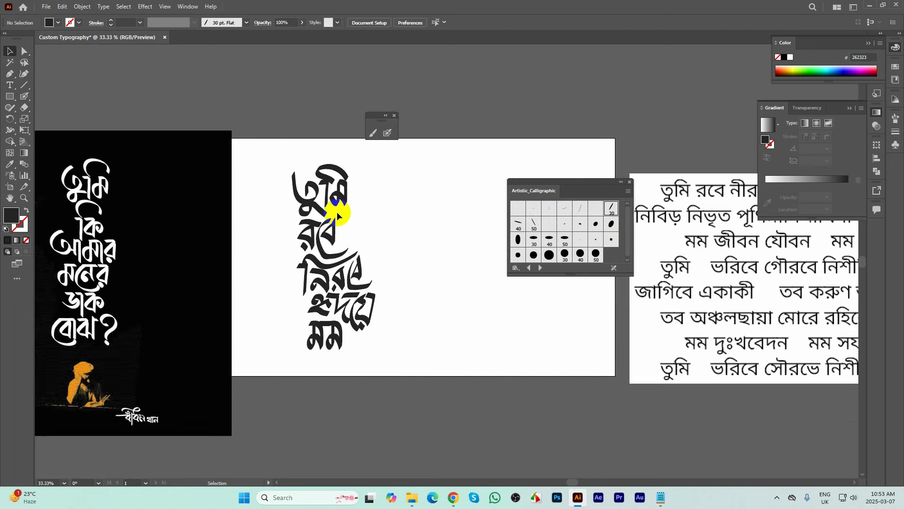
- Nudge the word রবে about 16 px right and 9 px up beneath তুমি
scroll(357, 262, up, 1)
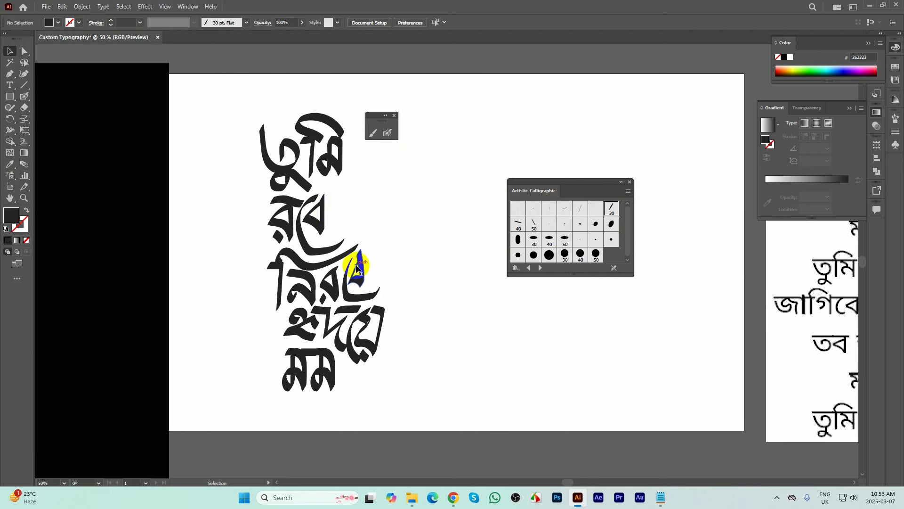
click(329, 208)
drag(350, 190, 372, 188)
drag(328, 217, 277, 236)
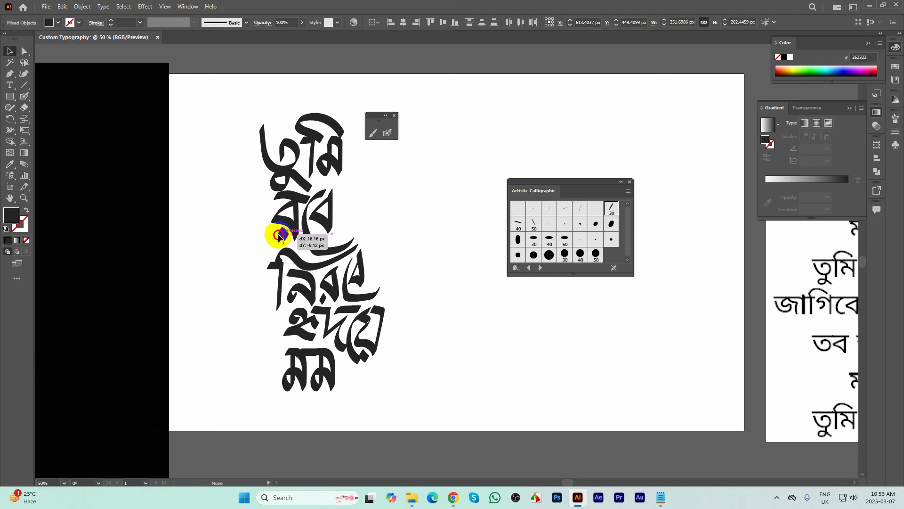
click(349, 222)
- Select all five words of the lettering, group them and shift the group slightly left on the artboard
scroll(349, 221, down, 2)
drag(303, 154, 368, 360)
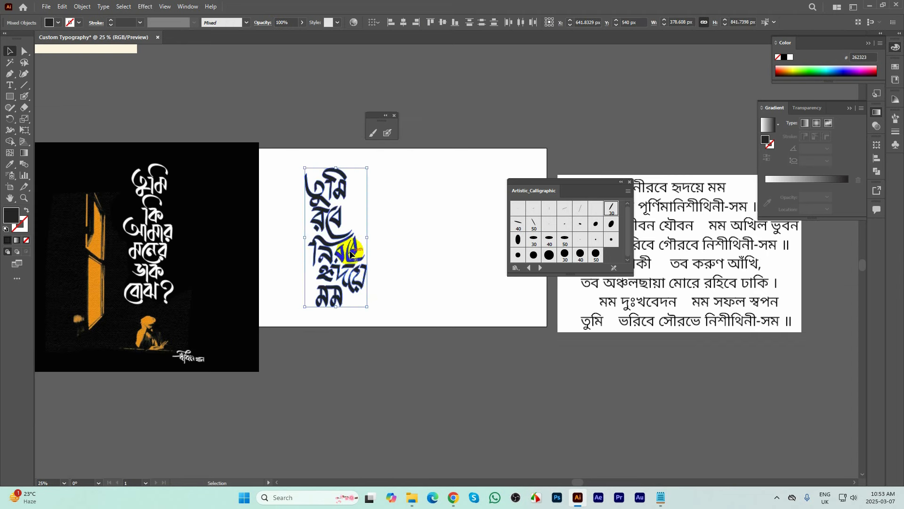
drag(234, 271, 439, 409)
- Move the black sample poster image off the artboard to the free area beyond the lyrics image
scroll(234, 271, down, 1)
drag(250, 198, 670, 264)
key(v)
scroll(292, 212, up, 1)
scroll(368, 255, down, 2)
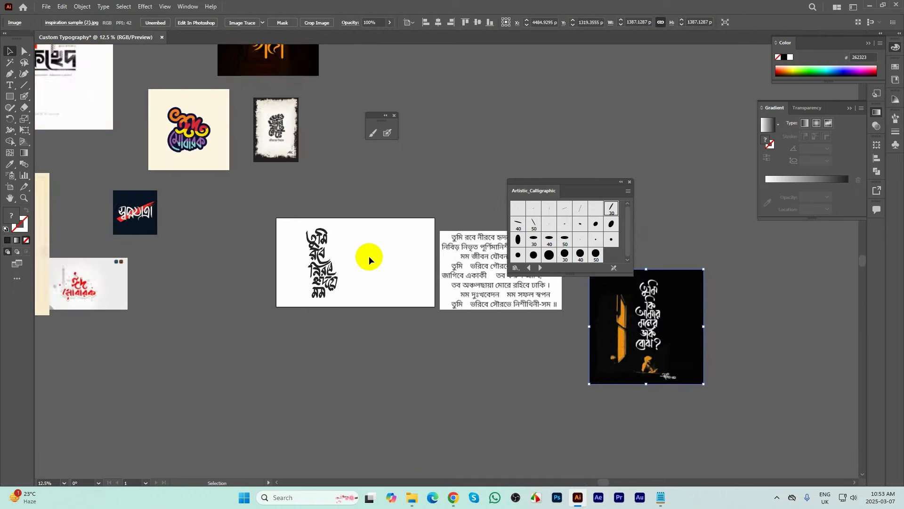
- Bring Background-3.jpg from the Class-06 Resources folder in File Explorer into the Illustrator document and embed it
scroll(368, 255, down, 1)
click(412, 497)
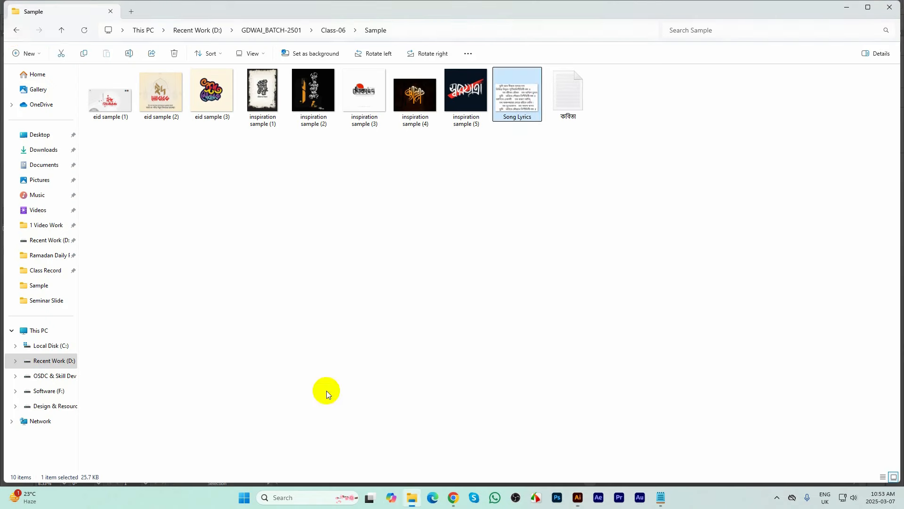
click(17, 30)
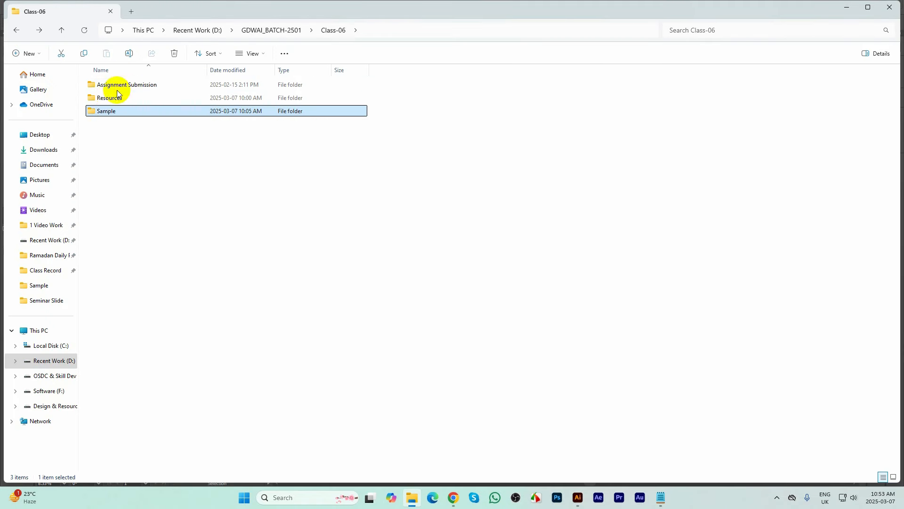
click(109, 98)
double_click(109, 98)
drag(242, 131, 389, 272)
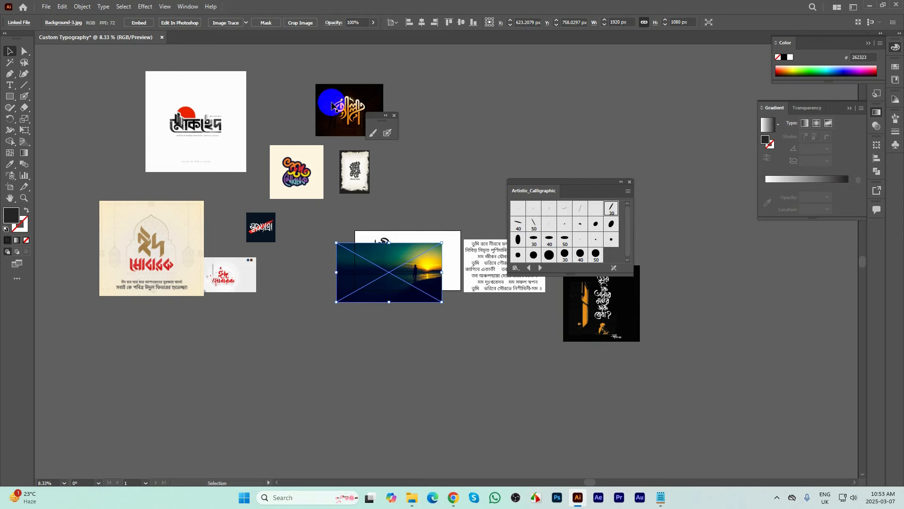
click(148, 24)
- Send the sunset background image behind the lettering and position it to cover the artboard
scroll(418, 264, up, 2)
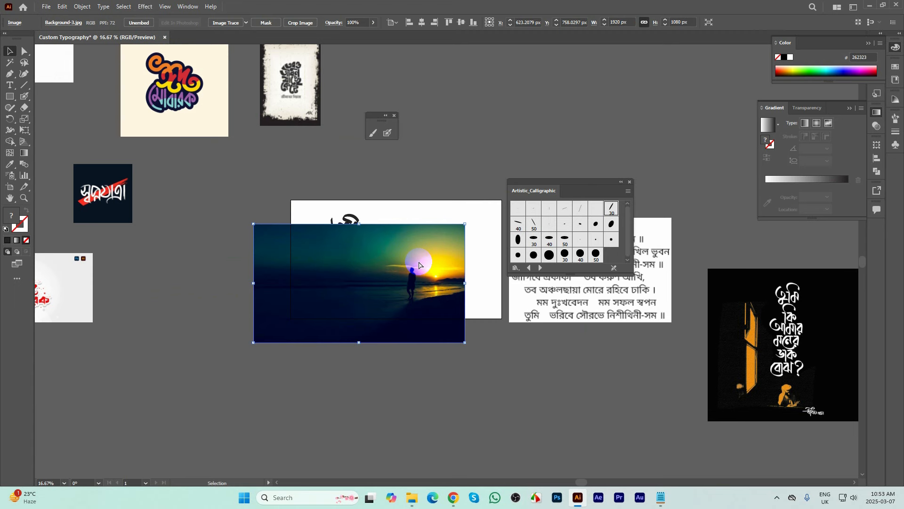
key(ctrl+bracketleft)
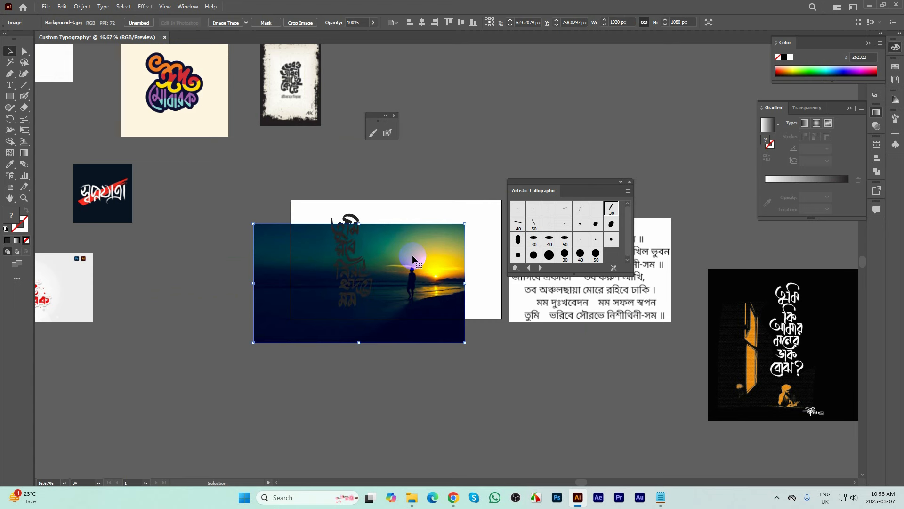
scroll(411, 255, up, 2)
scroll(325, 253, down, 1)
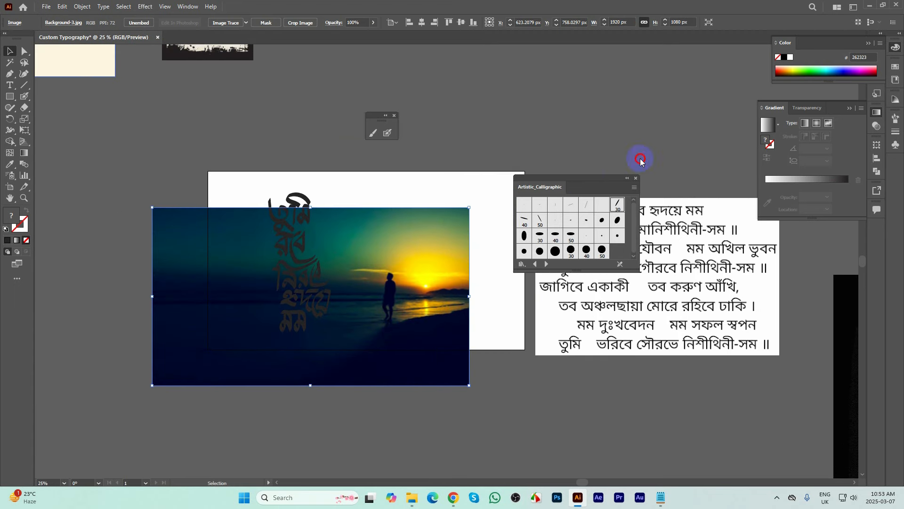
drag(413, 241, 465, 210)
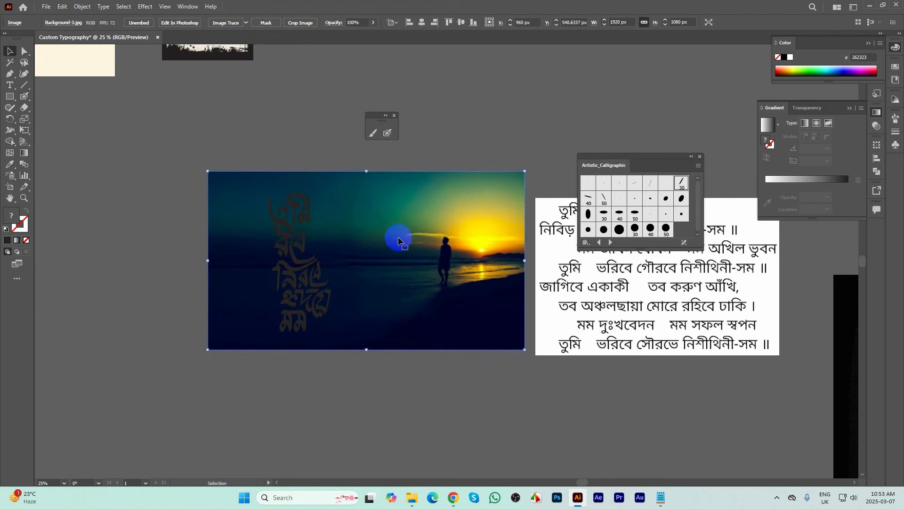
- Change the lettering group's fill to white
click(297, 203)
click(791, 57)
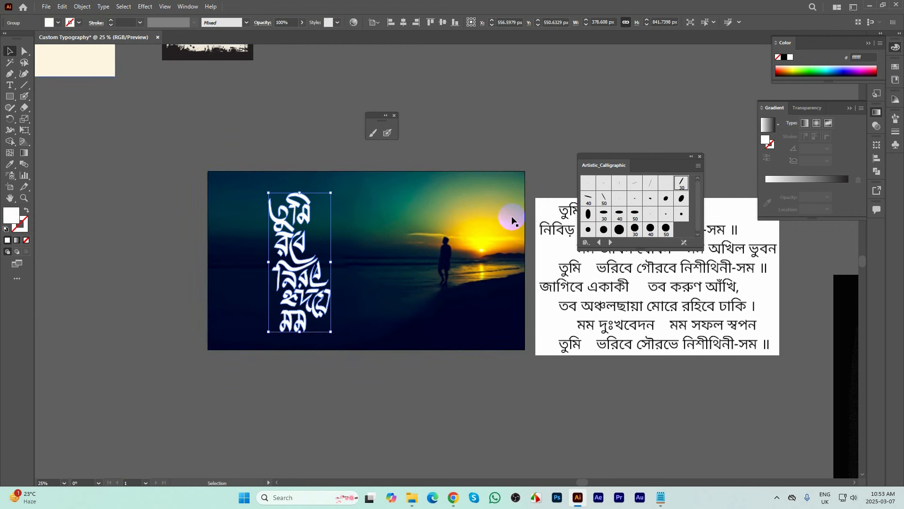
click(343, 371)
- Scale the lettering down proportionally to about 350 × 778 px and move it right, closer to the silhouetted figure
click(328, 254)
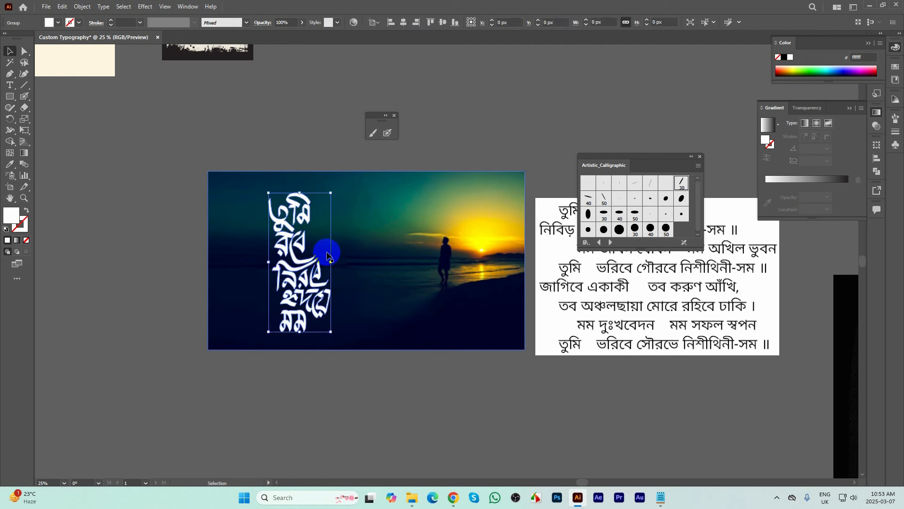
drag(331, 263, 351, 260)
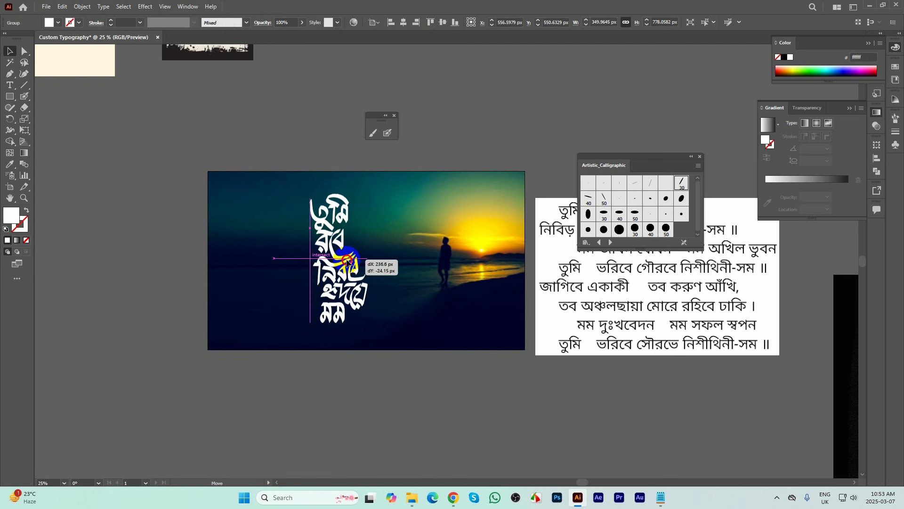
click(430, 306)
drag(449, 383, 285, 299)
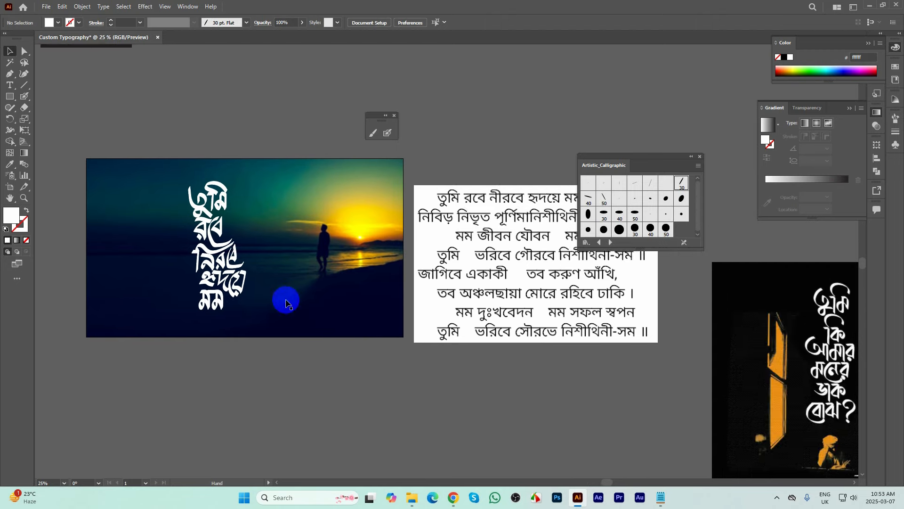
scroll(287, 292, up, 1)
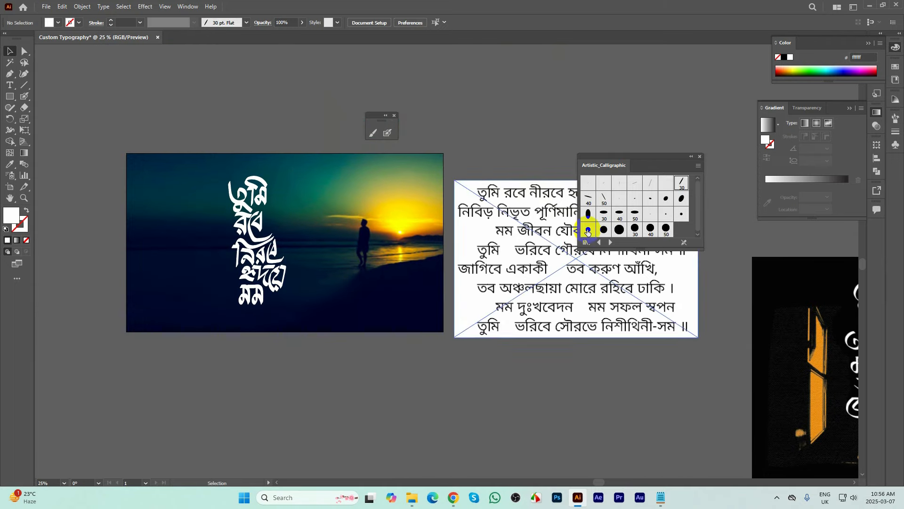
- Draw parallel diagonal accent strokes beside মম with the Blob Brush and the 30 pt. Flat brush
click(387, 132)
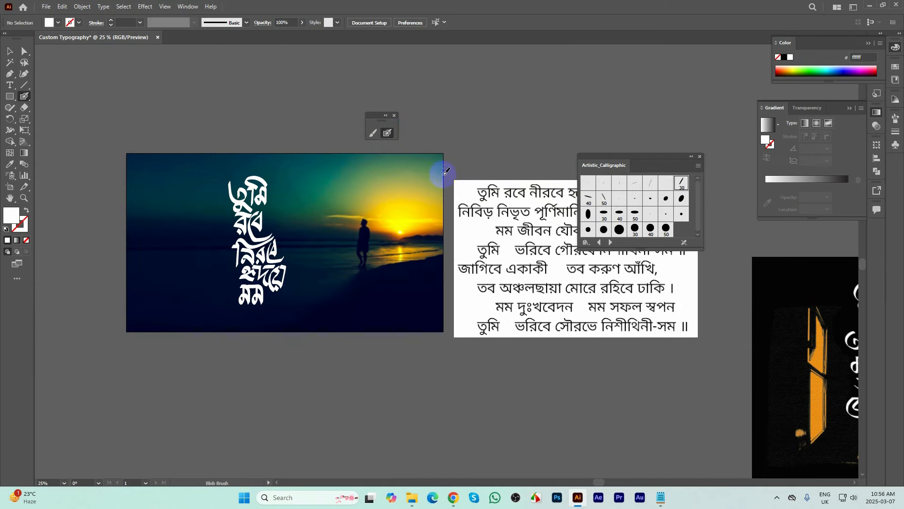
click(678, 184)
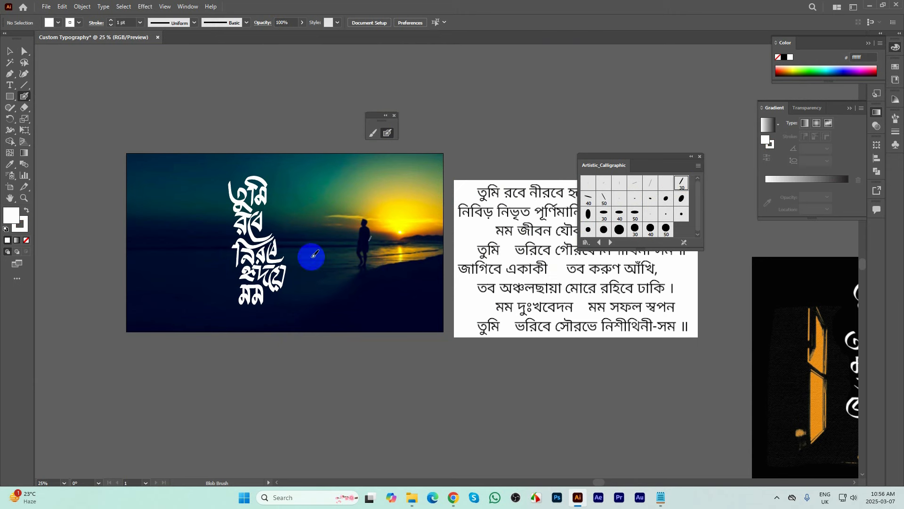
mouse_move(278, 273)
mouse_down()
mouse_move(285, 282)
mouse_move(315, 244)
mouse_move(358, 214)
mouse_up()
scroll(272, 326, up, 2)
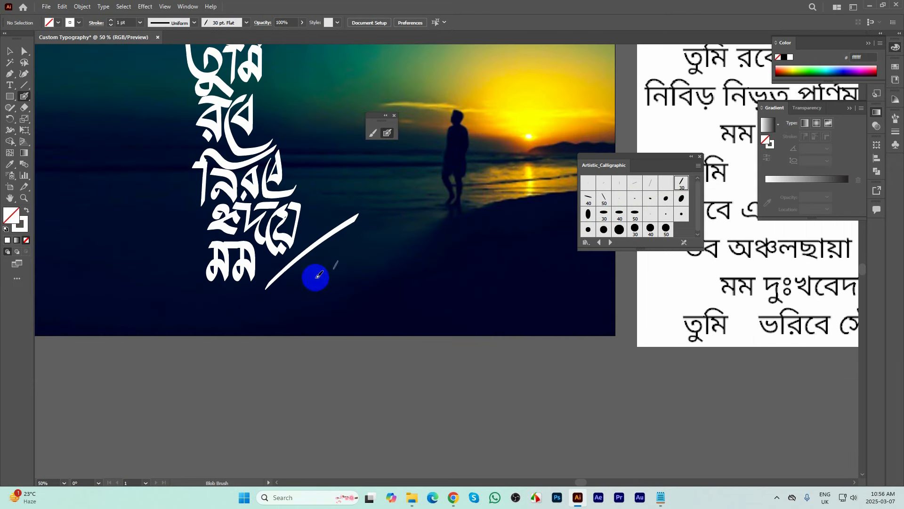
mouse_move(289, 278)
mouse_down()
mouse_move(336, 240)
mouse_move(332, 247)
mouse_up()
scroll(332, 283, down, 1)
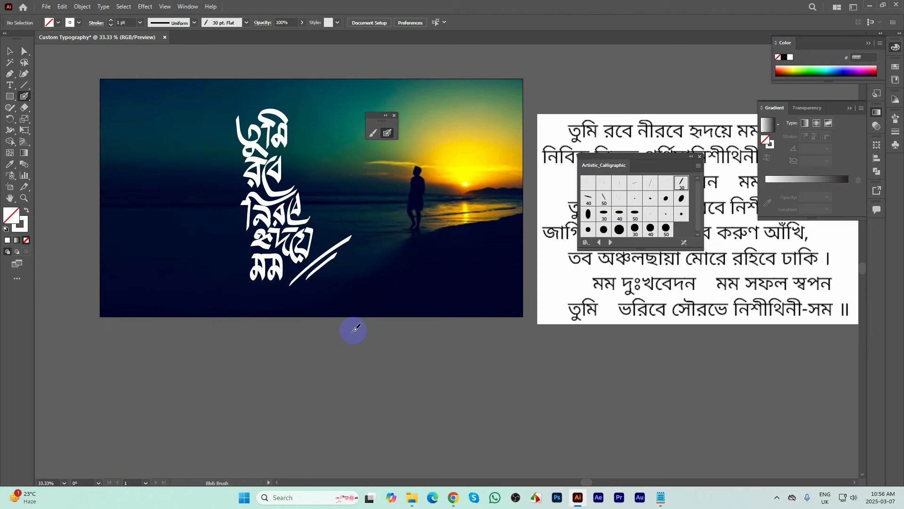
- Move the lyrics image down and to the right, away from the artboard's edge
scroll(283, 225, down, 2)
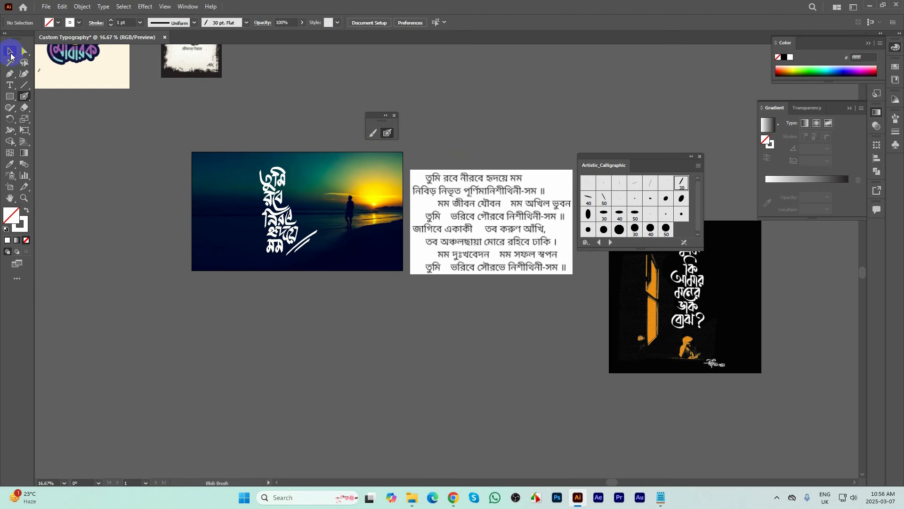
click(309, 219)
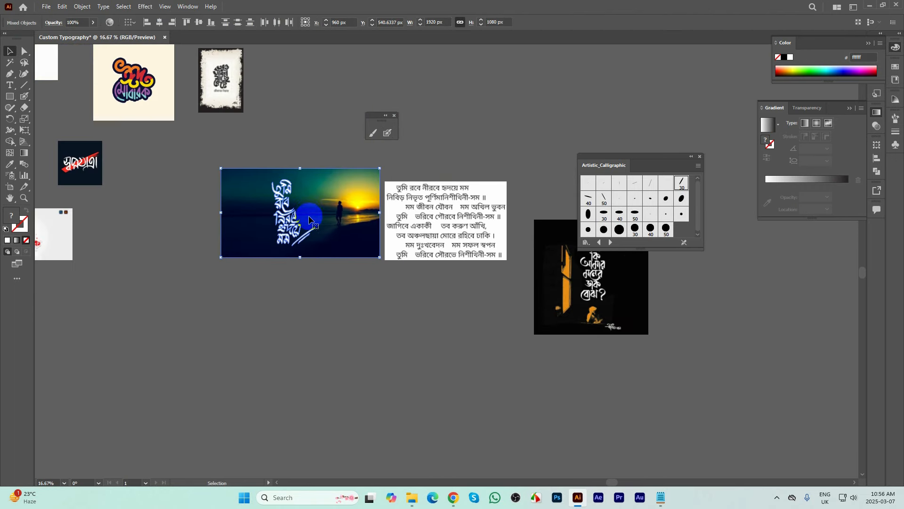
scroll(299, 238, down, 1)
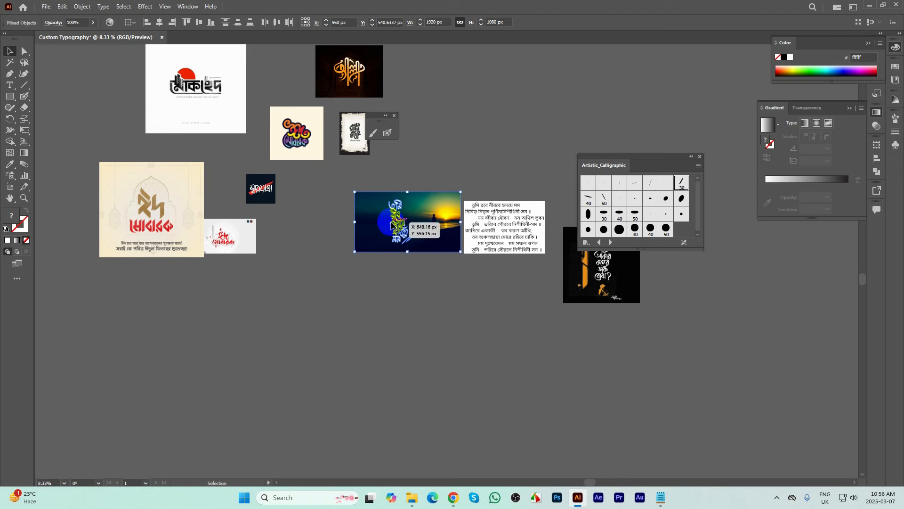
drag(538, 122, 434, 202)
scroll(434, 202, up, 3)
drag(521, 296, 593, 396)
drag(194, 124, 292, 333)
click(305, 338)
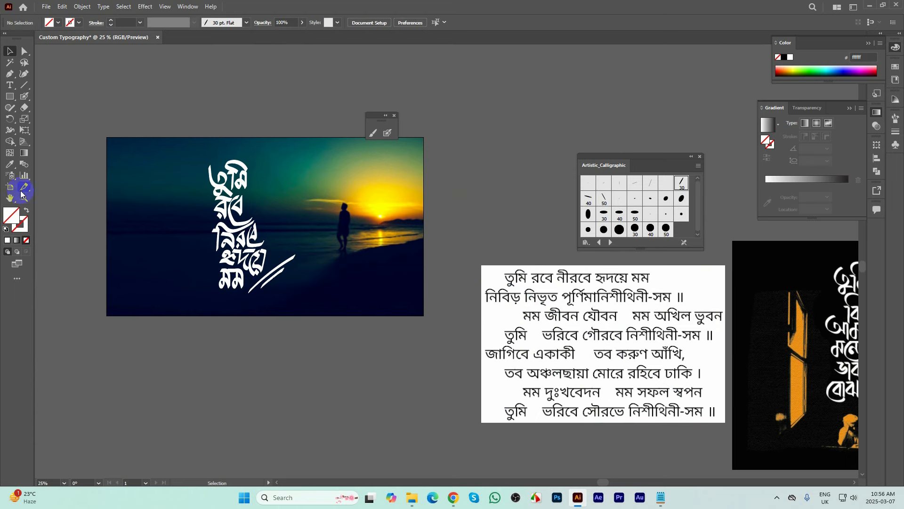
- Turn the artboard into a square of about 1080 × 1080 px and shift the background image left so the silhouette falls well inside it
key(shift+o)
click(103, 24)
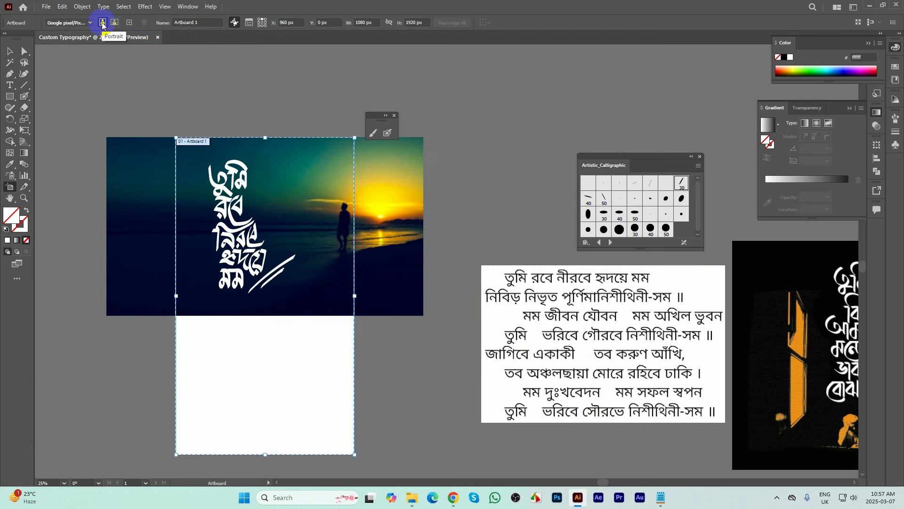
click(9, 51)
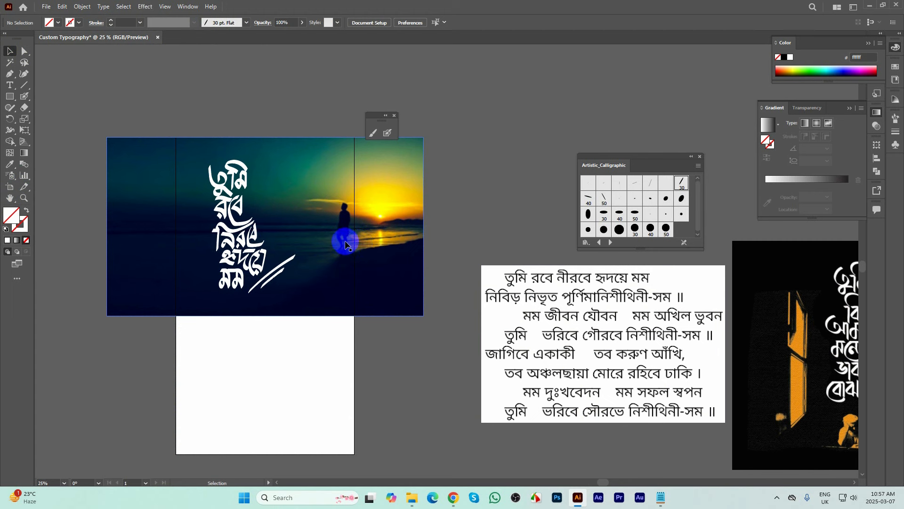
drag(345, 243, 304, 260)
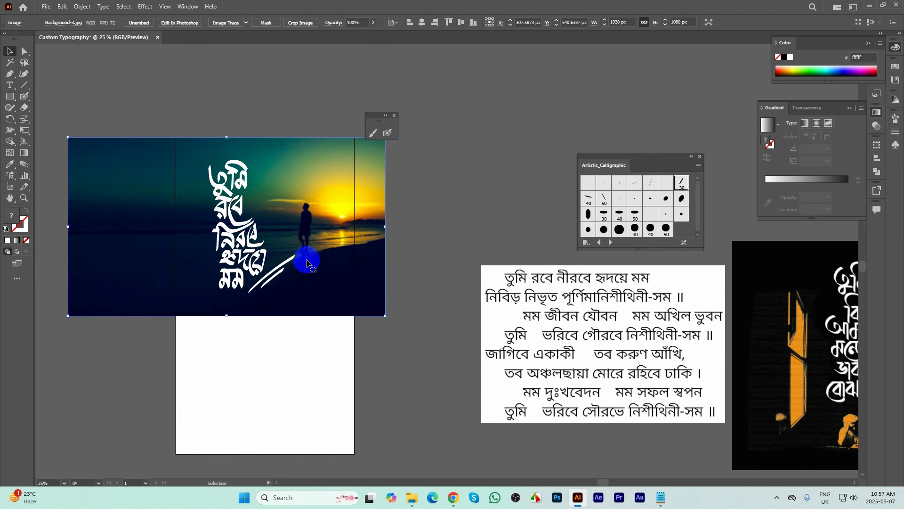
click(10, 187)
drag(265, 454, 264, 316)
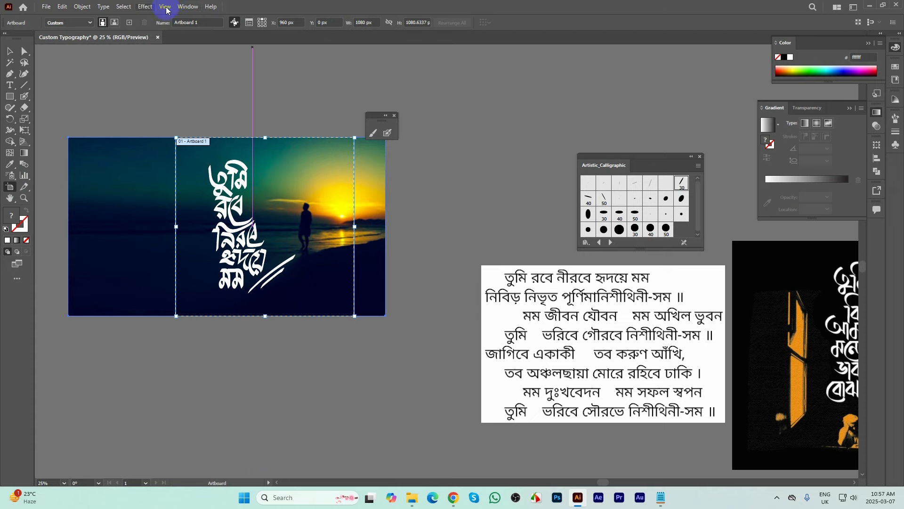
- Show the square composition in Trim View so only the content inside the artboard is displayed
click(166, 7)
click(215, 55)
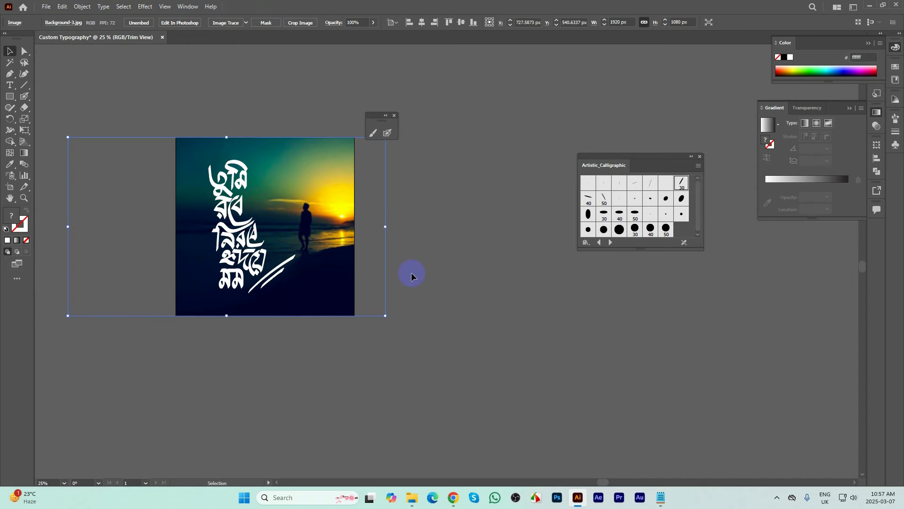
scroll(227, 246, up, 1)
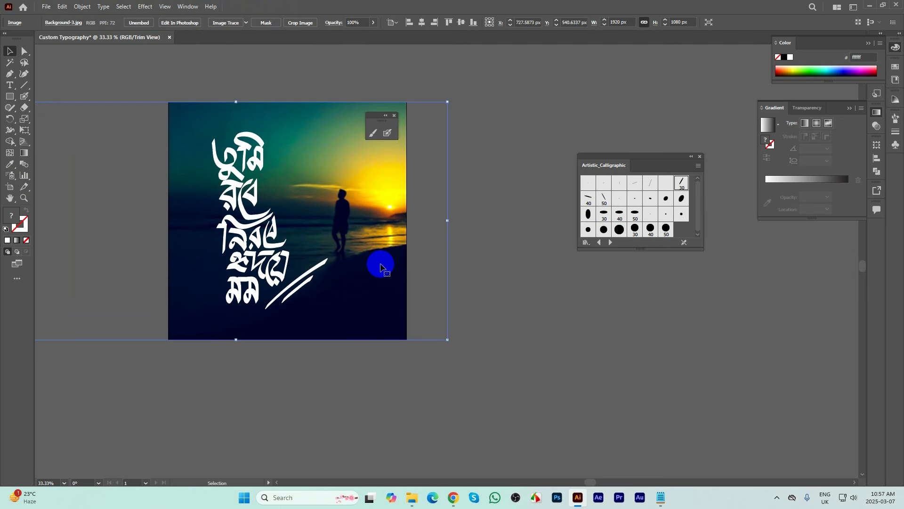
- Undo the square artboard resize and the shift of the sunset background image
scroll(377, 260, down, 1)
key(ctrl+z)
key(ctrl+z)
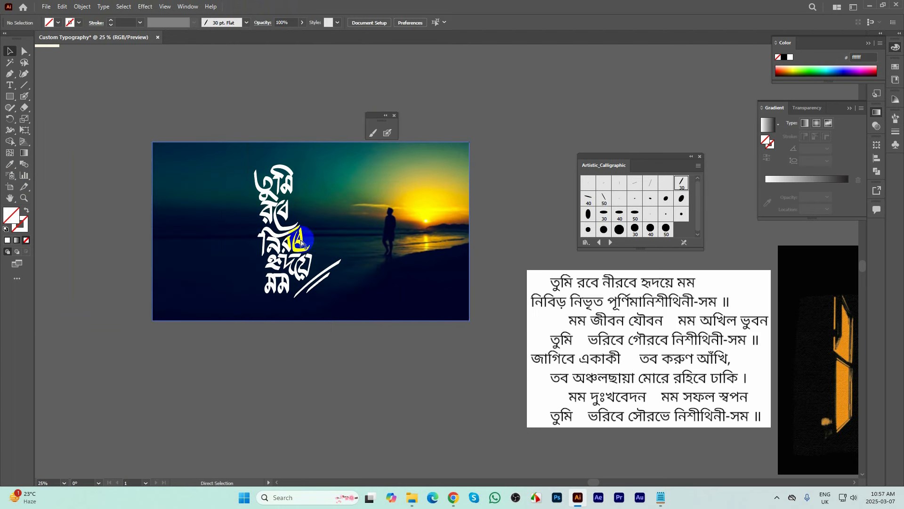
- Move the sunset artwork with its lettering, the lyrics image and the black inspiration sample away from the artboard, leaving it empty
scroll(288, 208, down, 2)
click(259, 208)
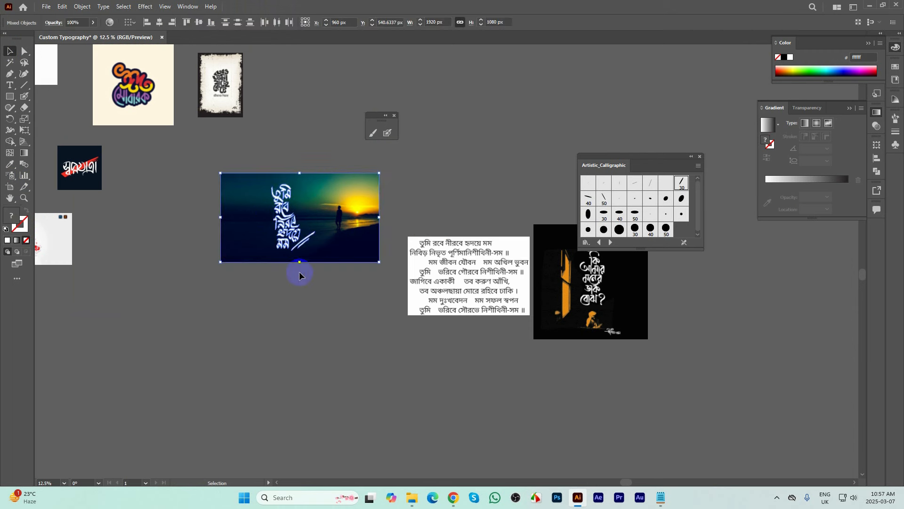
scroll(299, 269, down, 1)
drag(390, 221, 545, 81)
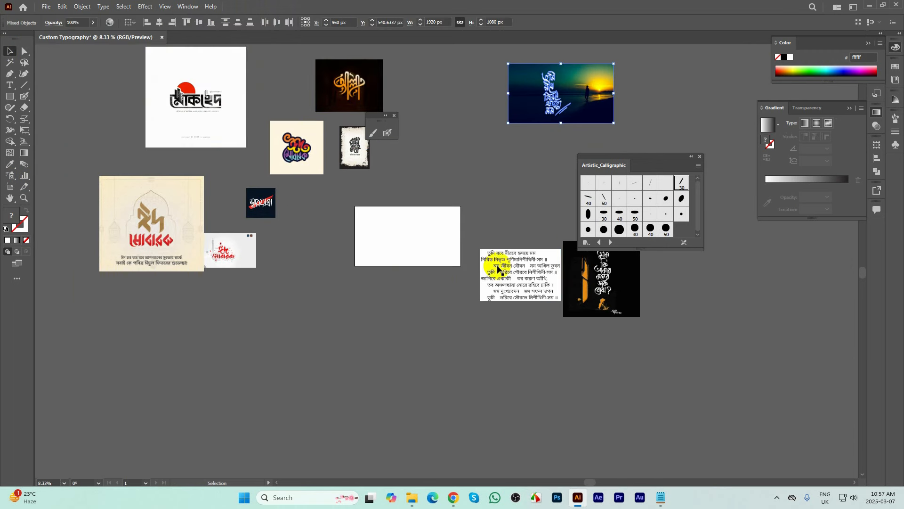
drag(495, 279, 632, 90)
mouse_move(605, 295)
mouse_down()
mouse_move(678, 297)
mouse_move(596, 292)
mouse_move(684, 299)
mouse_up()
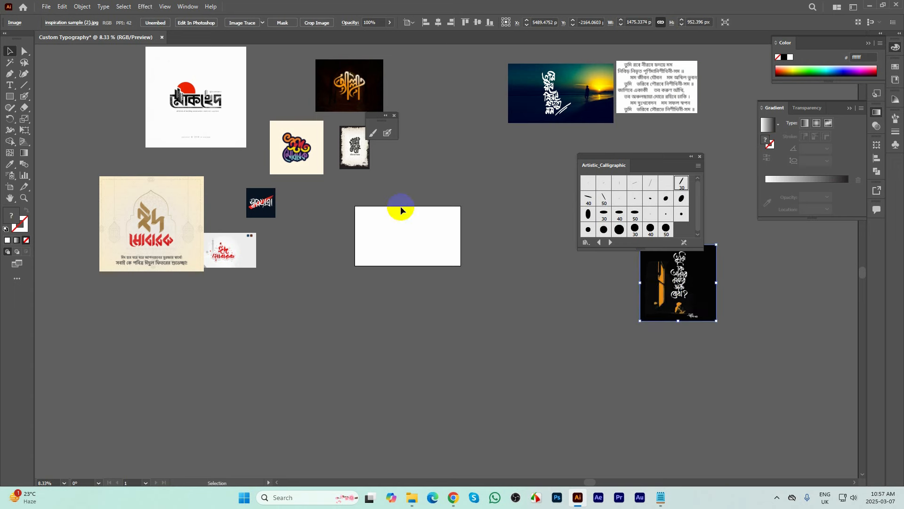
- Move the dark inspiration sample with golden lettering so it sits directly above the empty artboard
scroll(210, 215, up, 2)
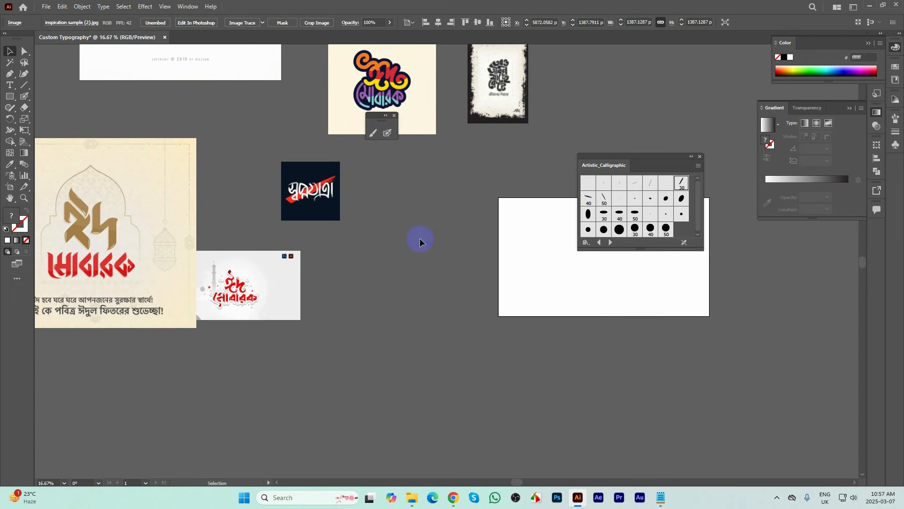
scroll(420, 239, right, 4)
scroll(191, 206, down, 1)
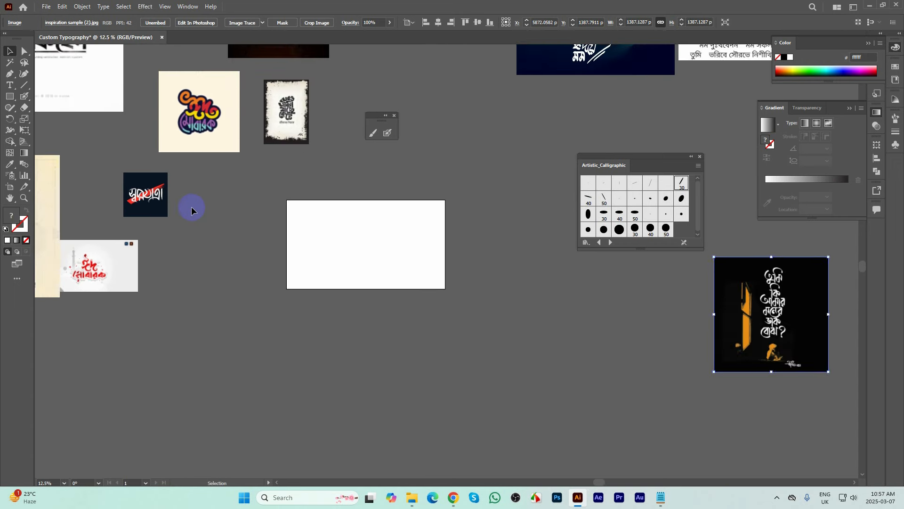
drag(281, 168, 319, 242)
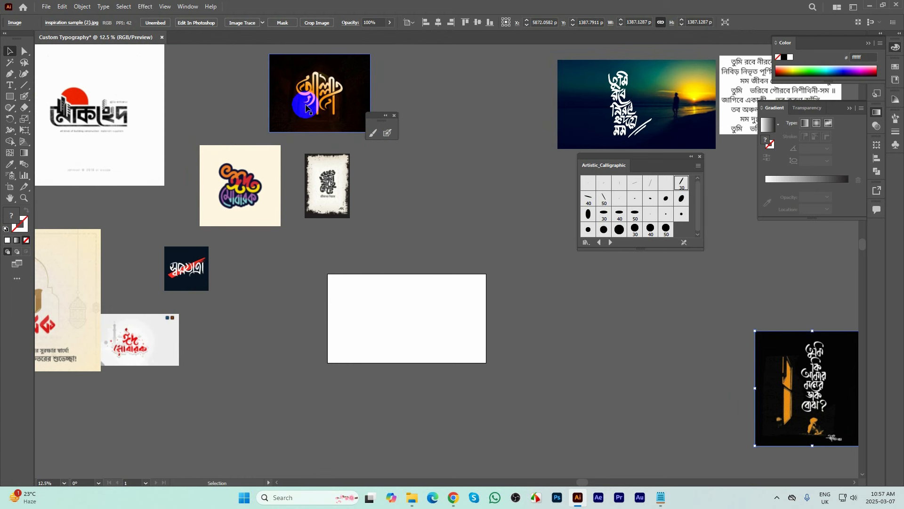
drag(309, 98, 389, 227)
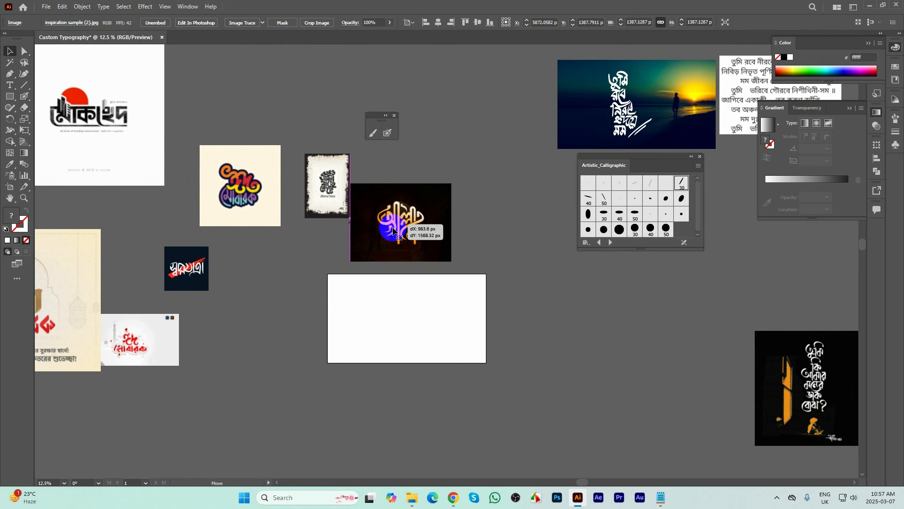
scroll(451, 295, up, 1)
scroll(451, 295, up, 1)
drag(412, 196, 424, 220)
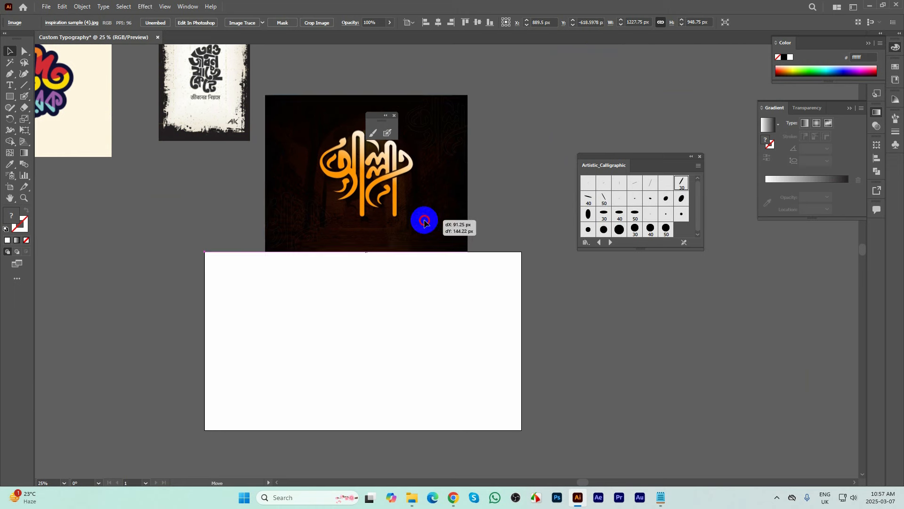
scroll(389, 191, up, 3)
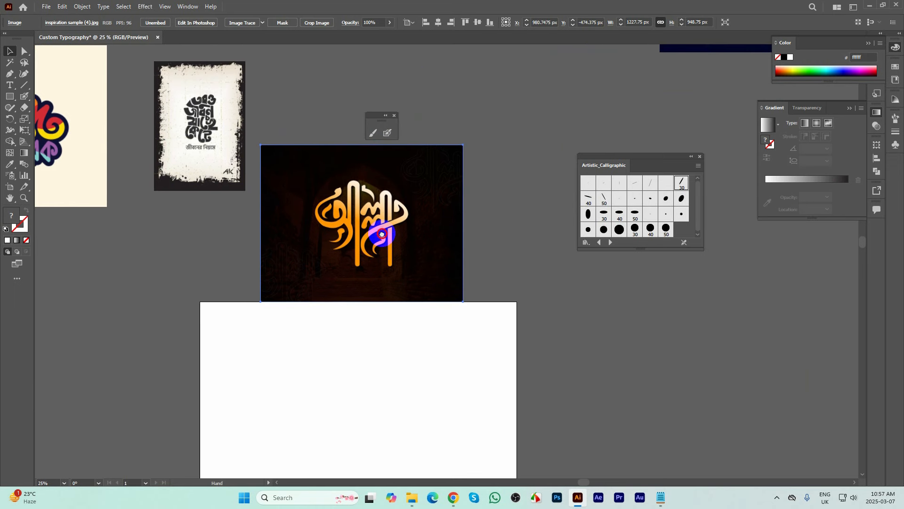
scroll(363, 195, up, 1)
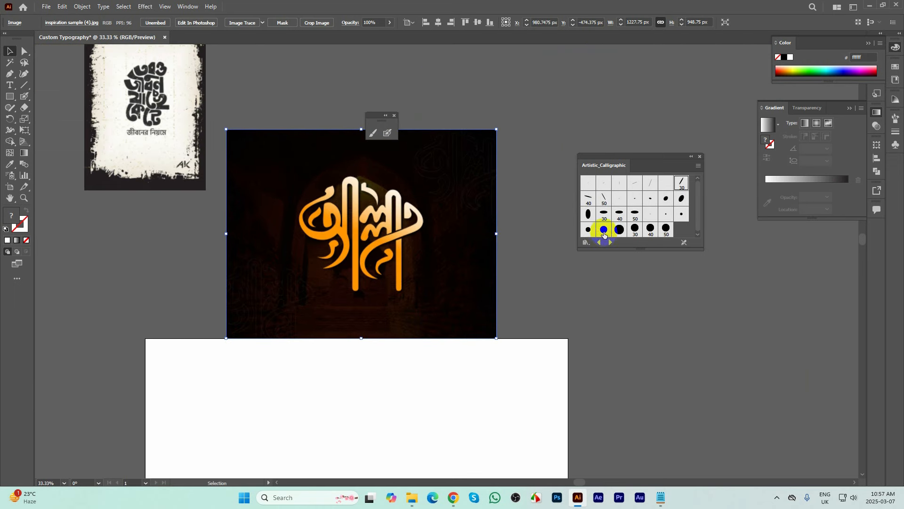
- Draw an angular test stroke beside the golden lettering sample with the Paintbrush and the 40 pt. Flat calligraphic brush
click(653, 279)
click(620, 211)
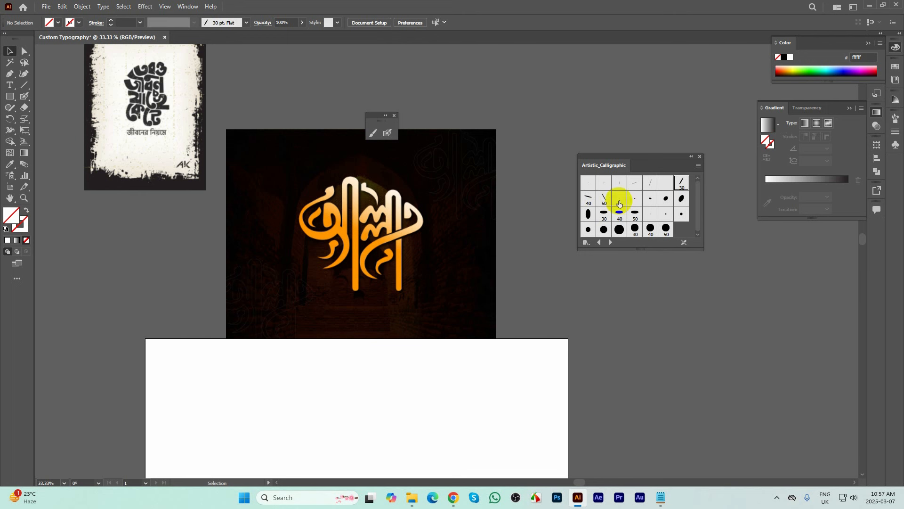
click(666, 199)
shift+click(681, 200)
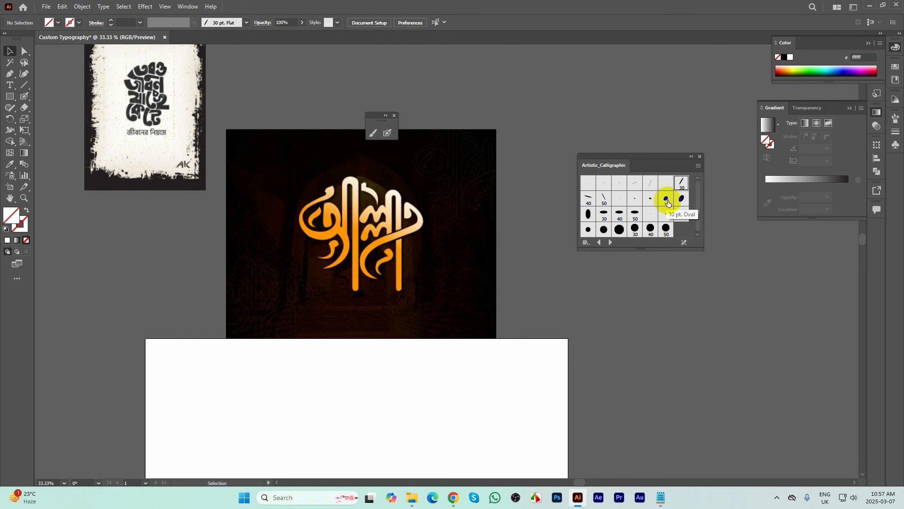
click(604, 213)
shift+click(594, 209)
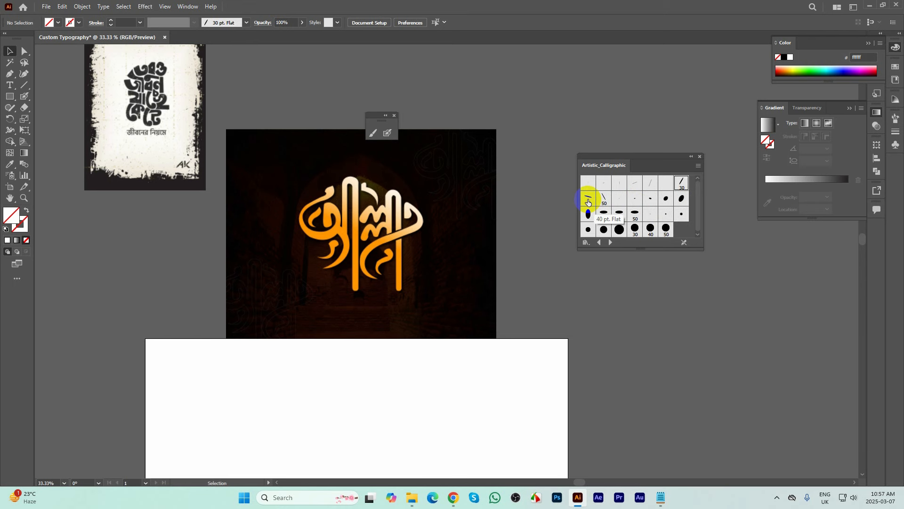
drag(476, 166, 408, 191)
click(588, 197)
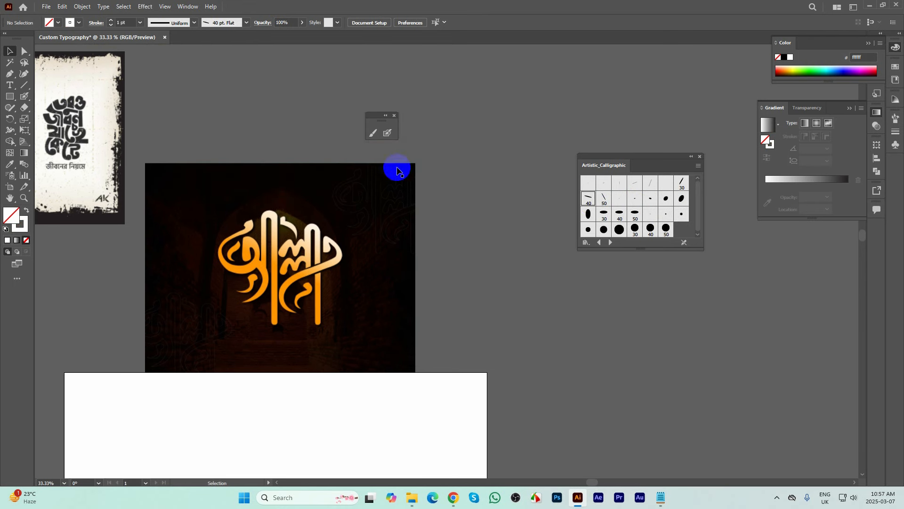
click(389, 133)
click(374, 133)
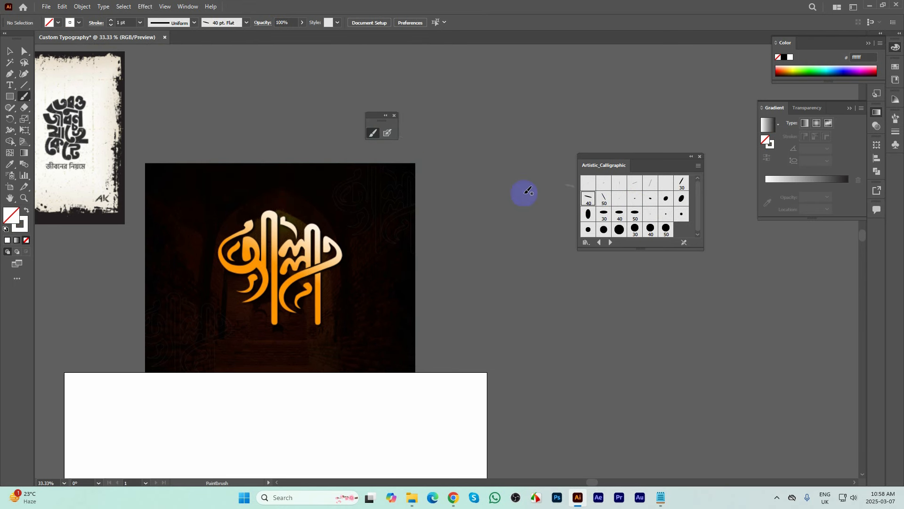
mouse_move(505, 118)
mouse_down()
mouse_move(499, 188)
mouse_move(471, 230)
mouse_up()
- Set the test stroke's weight to 2 pt
click(13, 50)
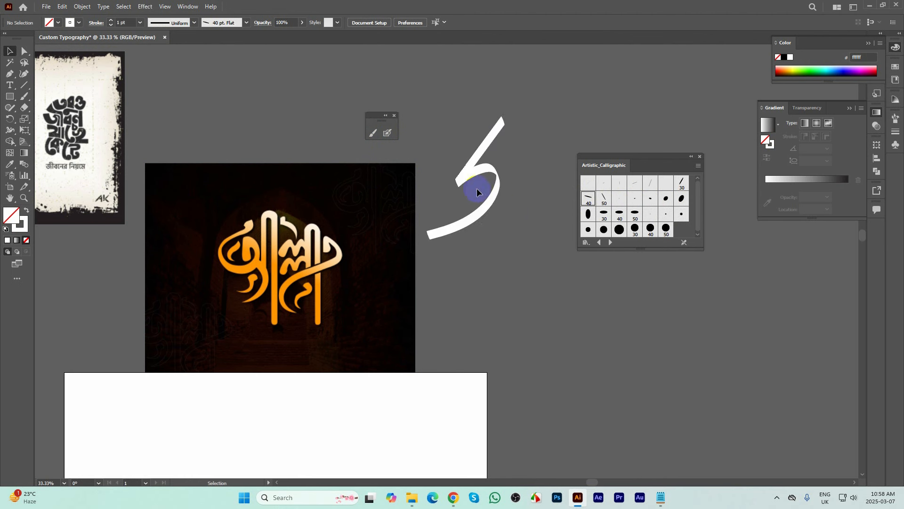
click(467, 178)
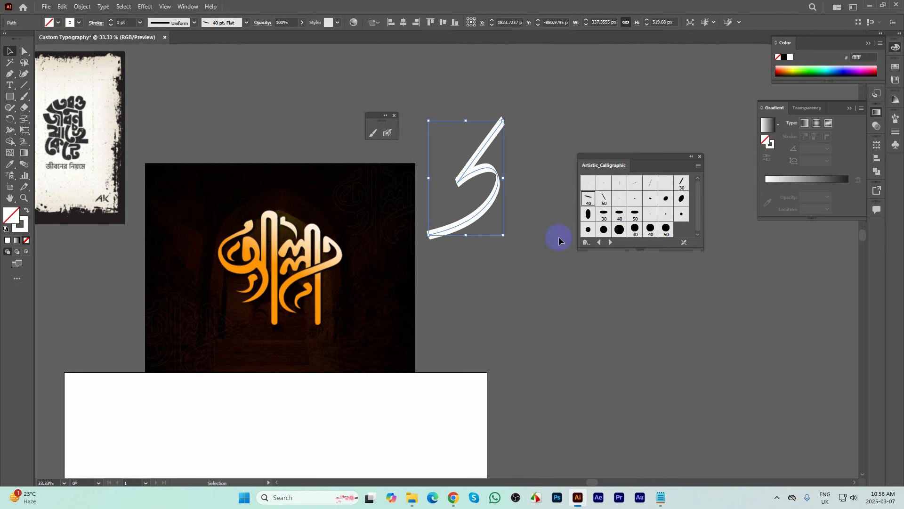
click(111, 20)
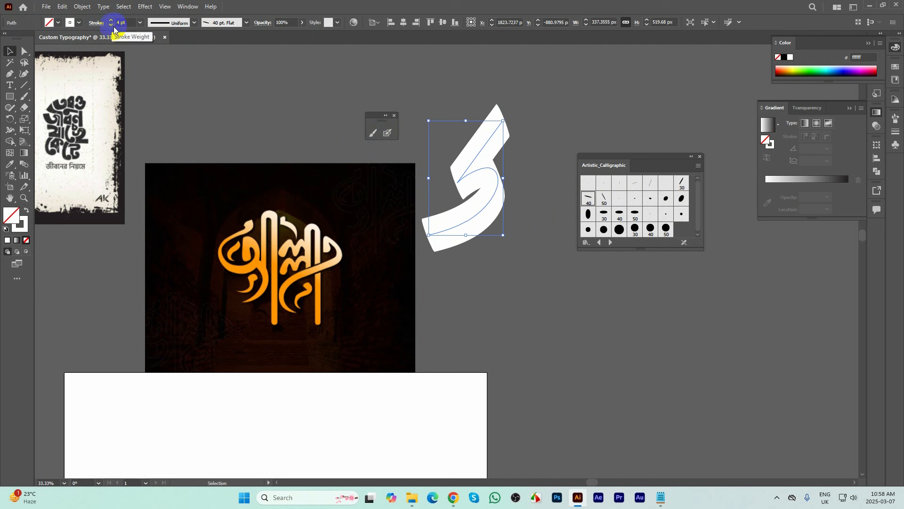
click(111, 19)
click(111, 25)
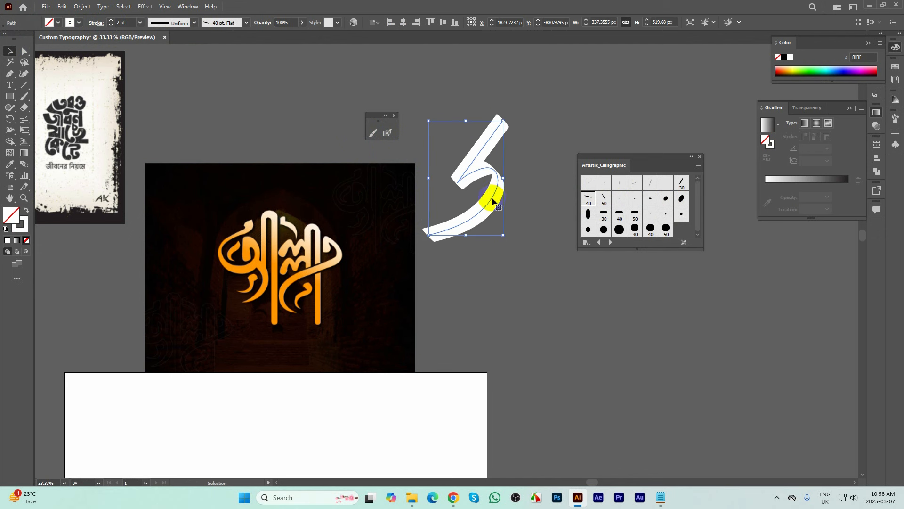
click(511, 253)
click(480, 202)
click(517, 271)
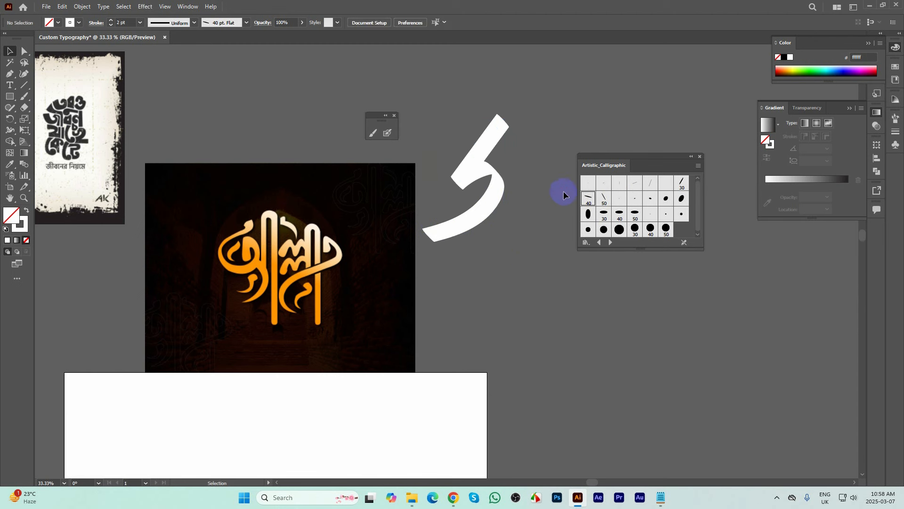
- Extend the test stroke with a lower curve and vertical stem, and paint a larger similar letterform beside it
click(373, 133)
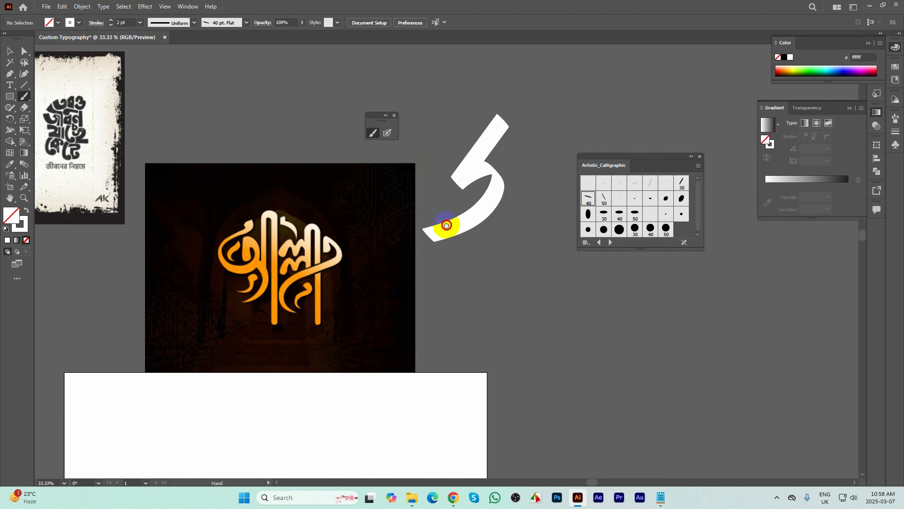
mouse_move(439, 224)
mouse_down()
mouse_move(368, 240)
mouse_move(429, 219)
mouse_move(462, 252)
mouse_move(467, 133)
mouse_move(481, 249)
mouse_up()
drag(503, 209, 395, 201)
mouse_move(460, 157)
mouse_down()
mouse_move(463, 223)
mouse_move(402, 323)
mouse_move(448, 372)
mouse_move(516, 335)
mouse_up()
drag(525, 401, 528, 126)
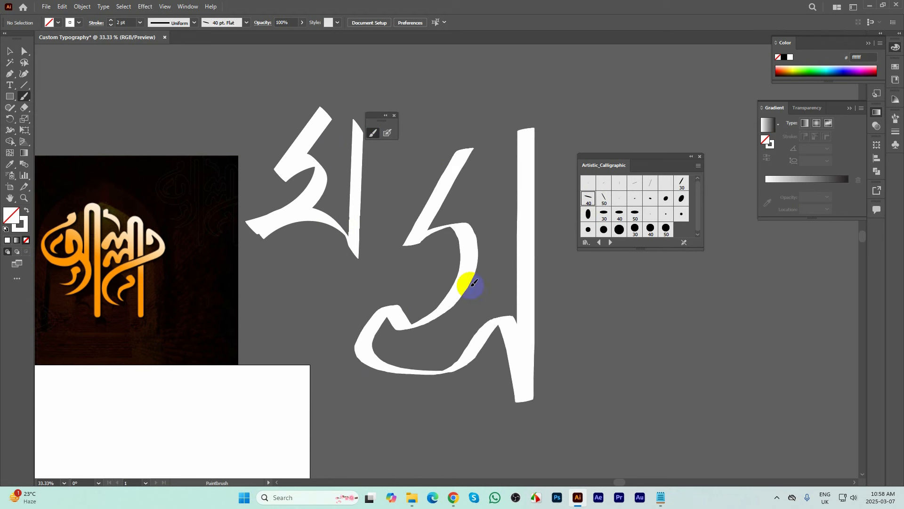
- Reshape the large letterform's upper slanted stroke into a rounded curve that joins the top of its vertical stem
click(9, 53)
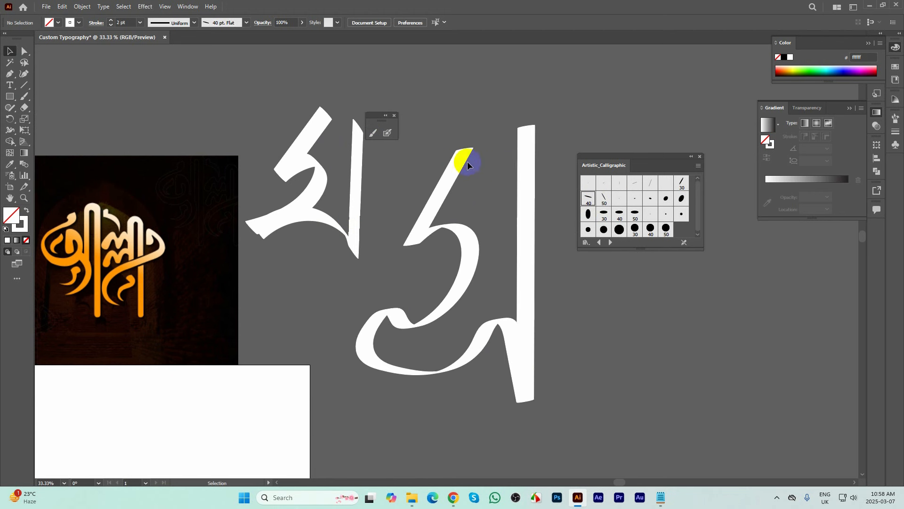
click(461, 158)
click(24, 50)
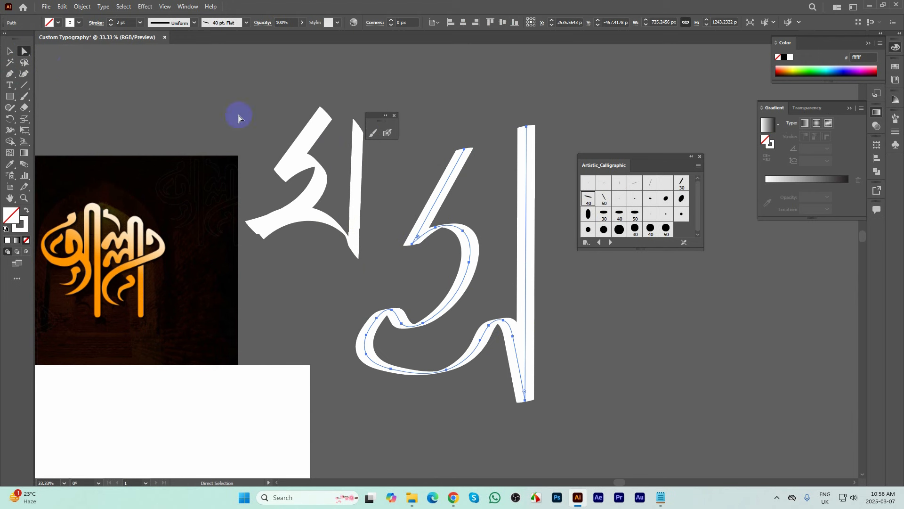
click(467, 153)
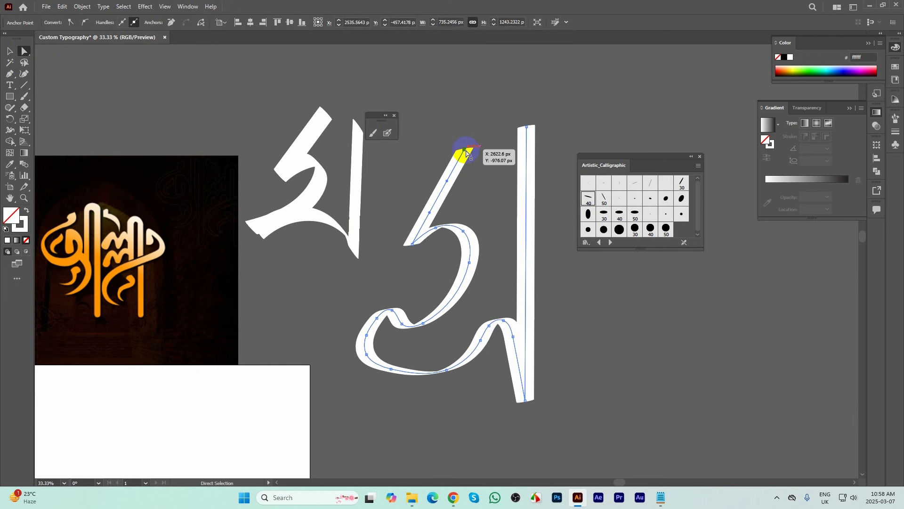
mouse_move(467, 152)
mouse_down()
mouse_move(523, 133)
mouse_move(430, 146)
mouse_move(511, 158)
mouse_move(525, 142)
mouse_move(494, 161)
mouse_move(418, 142)
mouse_move(411, 116)
mouse_up()
click(413, 202)
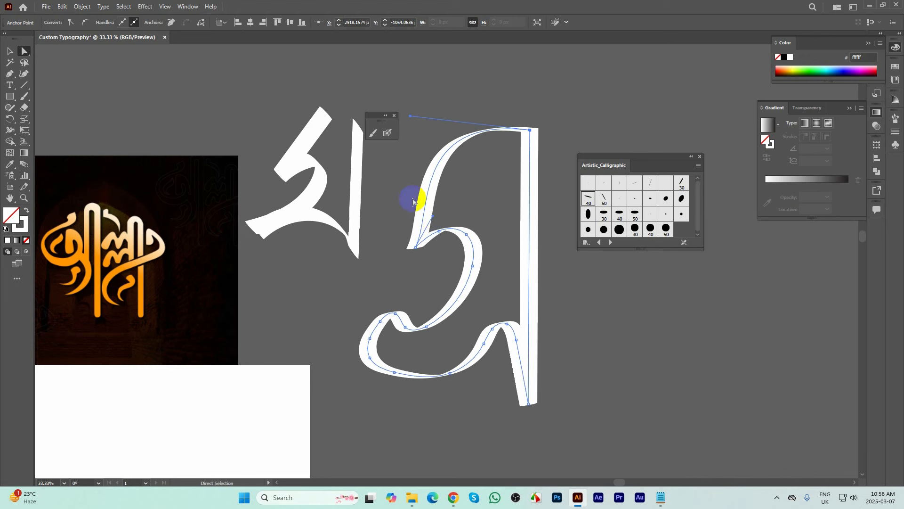
drag(434, 218, 416, 204)
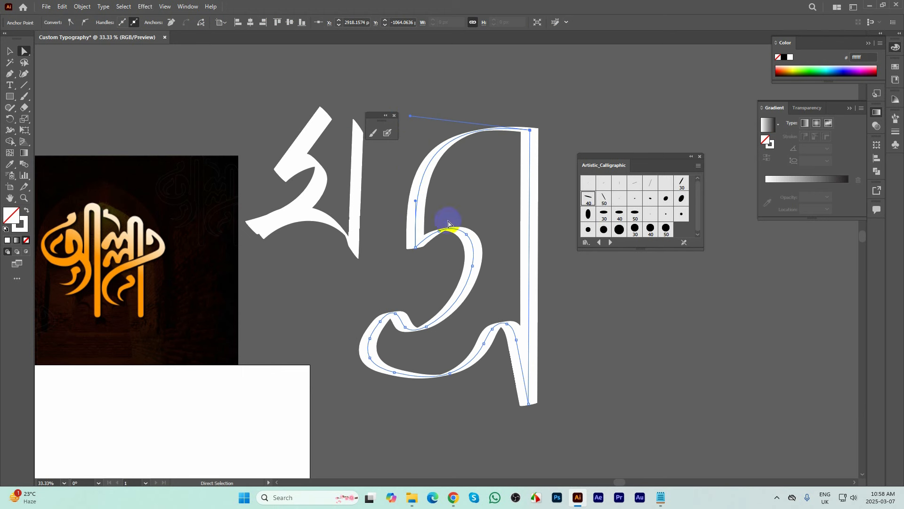
click(564, 296)
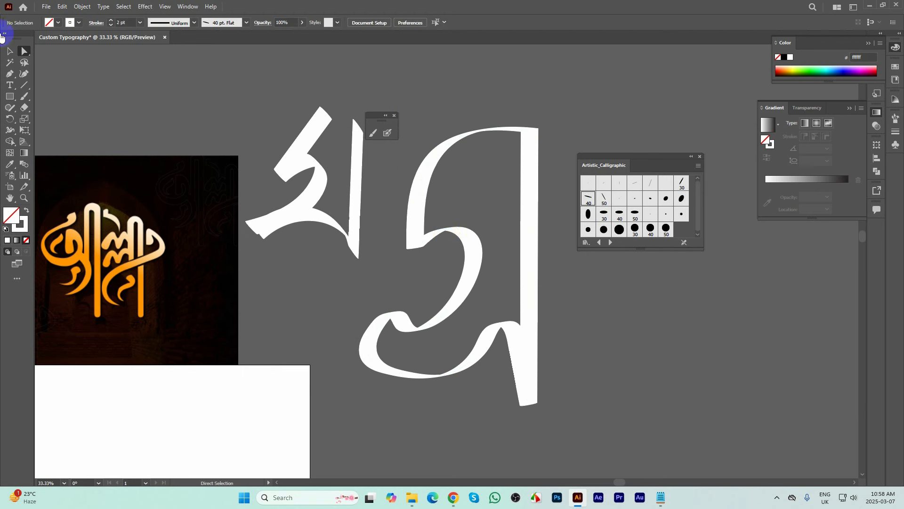
- Delete the large test letterform, keeping the smaller one
click(16, 51)
scroll(415, 202, down, 2)
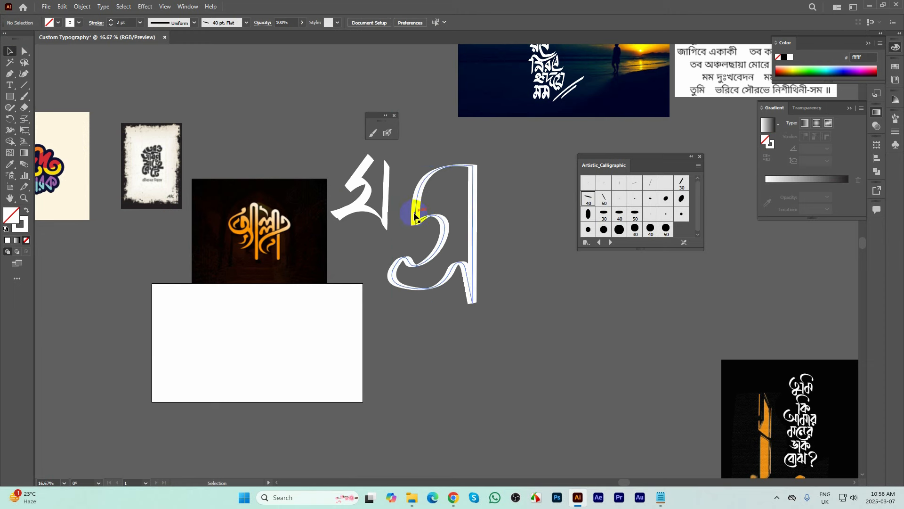
click(420, 216)
key(Delete)
- Examine the golden lettering sample up close and compare it with the oval brushes in the Artistic_Calligraphic library
scroll(225, 230, up, 2)
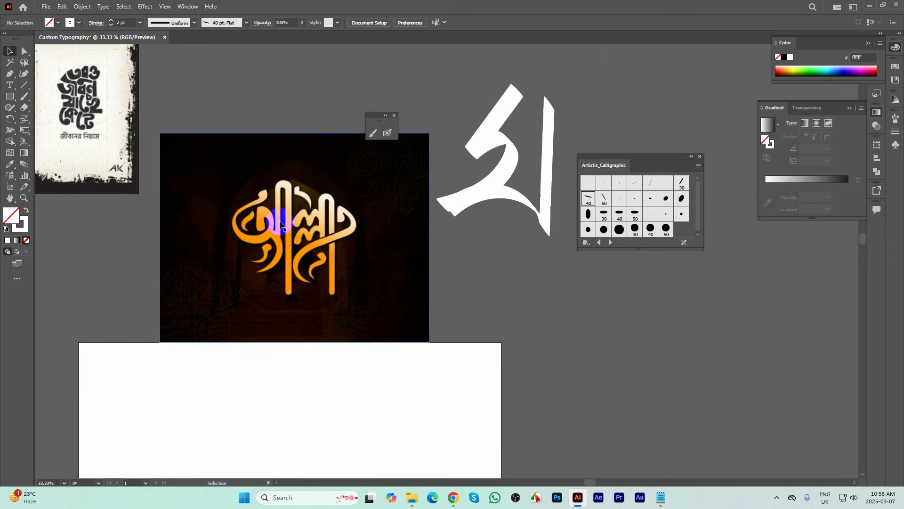
scroll(302, 208, up, 1)
drag(486, 275, 483, 279)
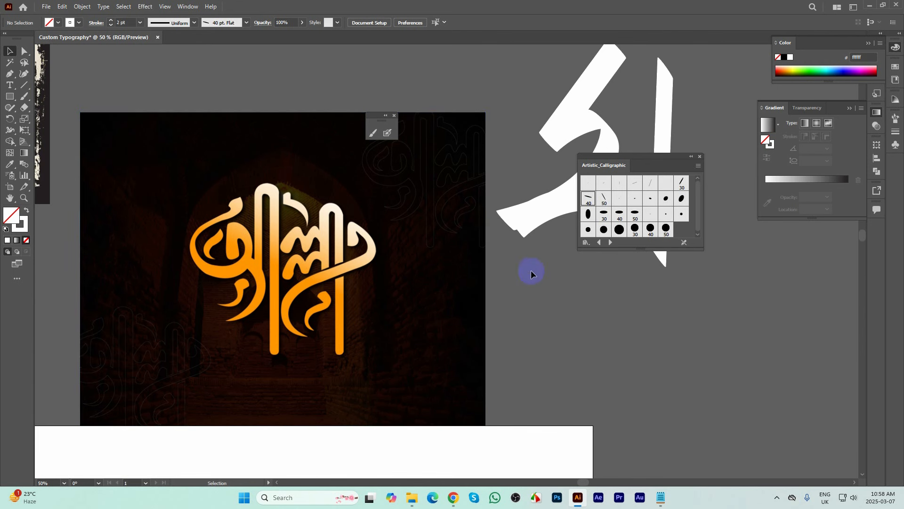
drag(606, 185, 670, 200)
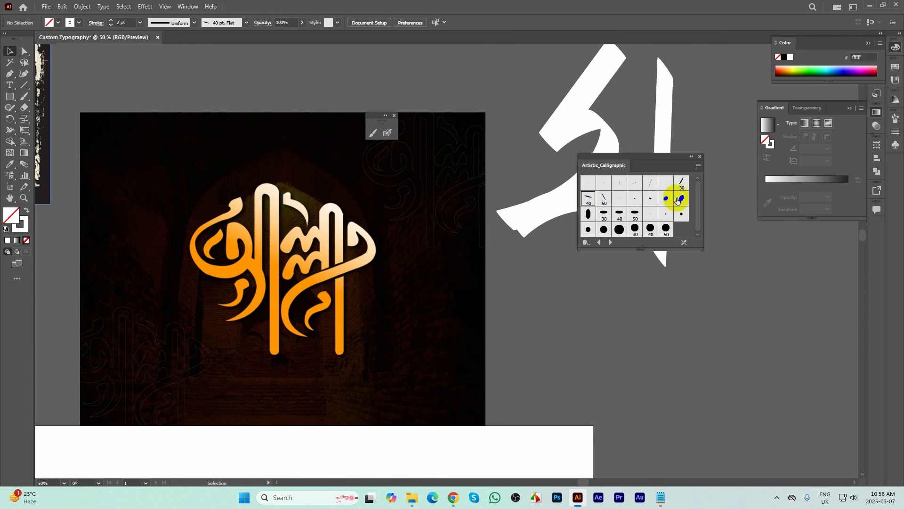
- Choose the slanted oval calligraphic brush and set the Blob Brush's default size to 10 pt
click(681, 200)
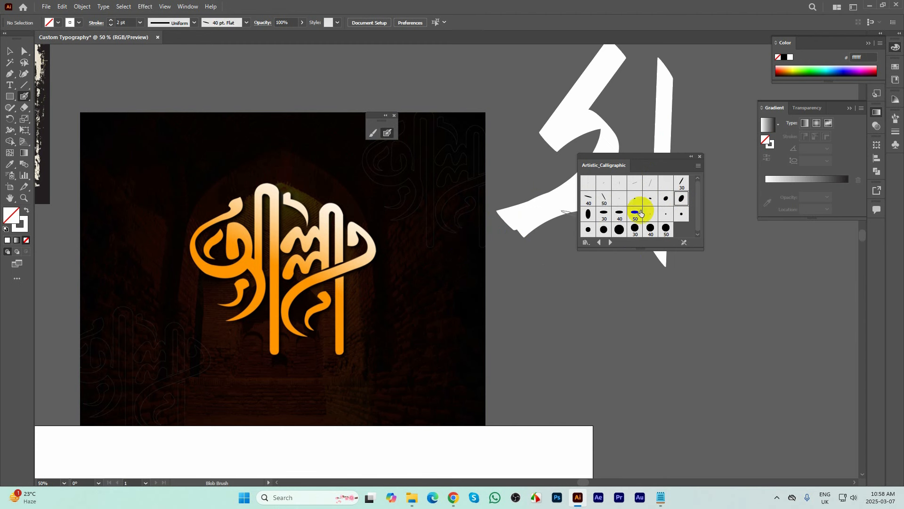
click(387, 135)
double_click(388, 136)
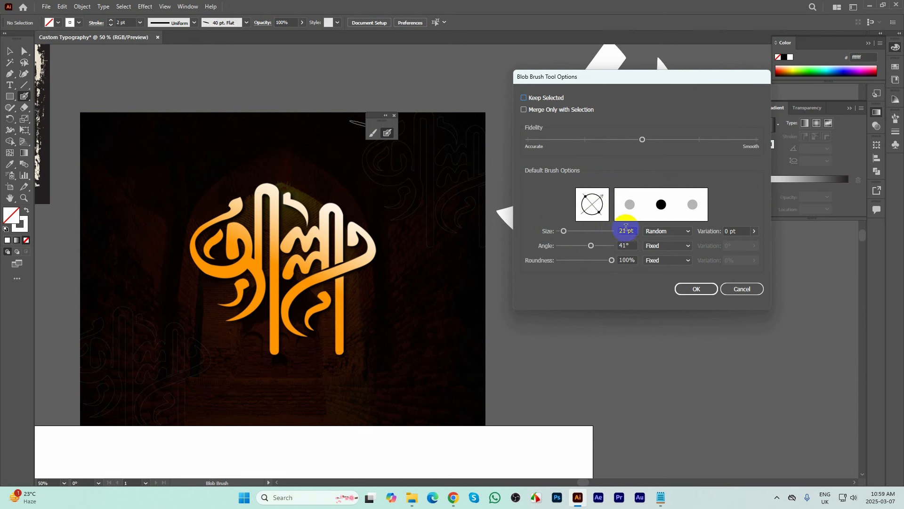
click(695, 292)
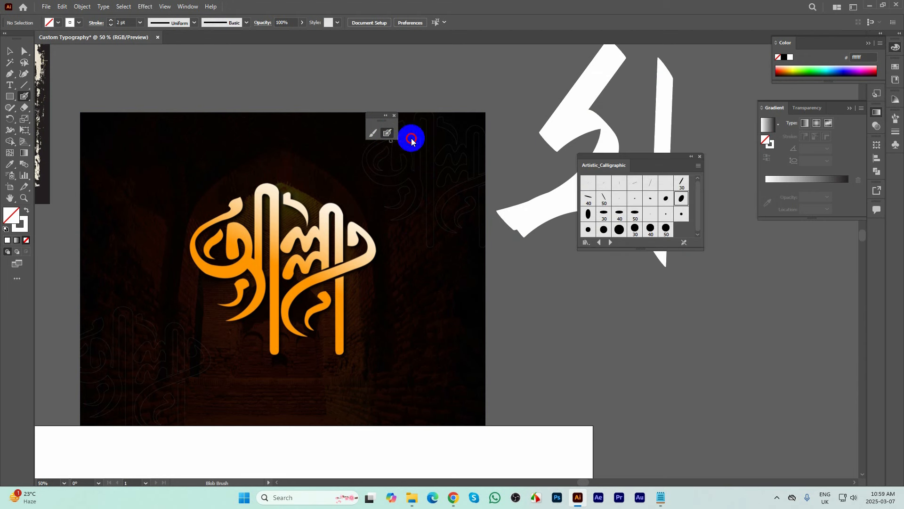
key(Return)
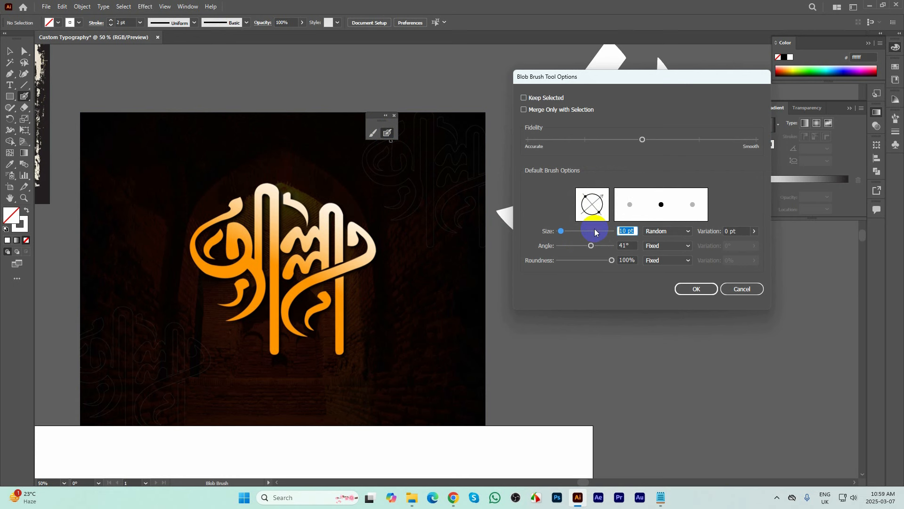
click(696, 288)
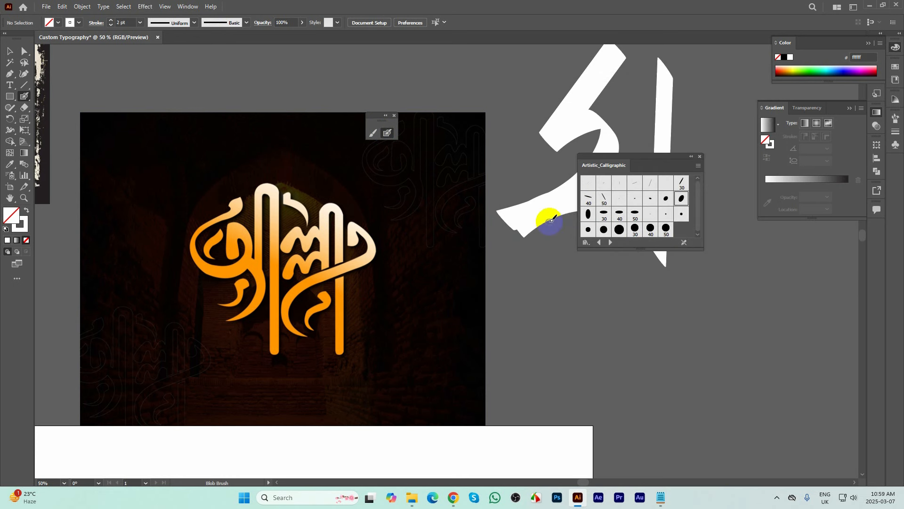
- Try the 50 pt. Oval brush with a short stroke over the first tall stem of the golden lettering
click(680, 200)
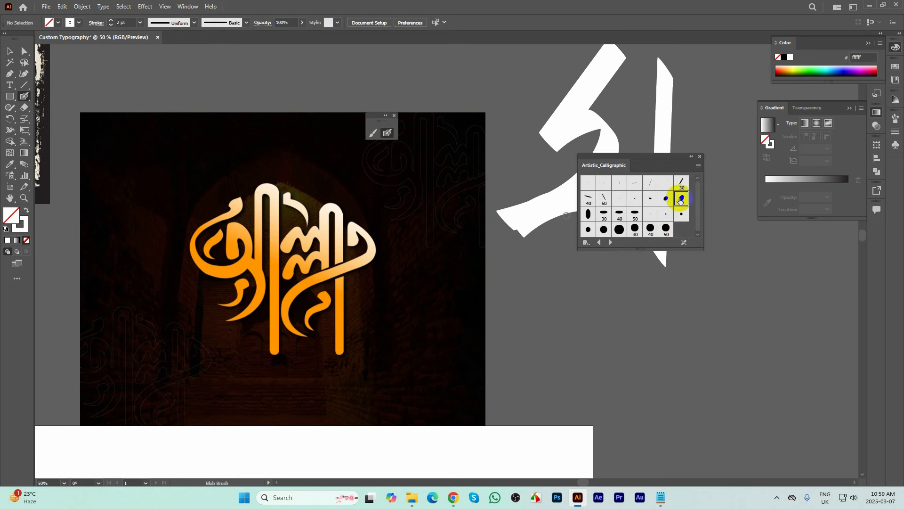
click(635, 212)
drag(260, 194, 259, 236)
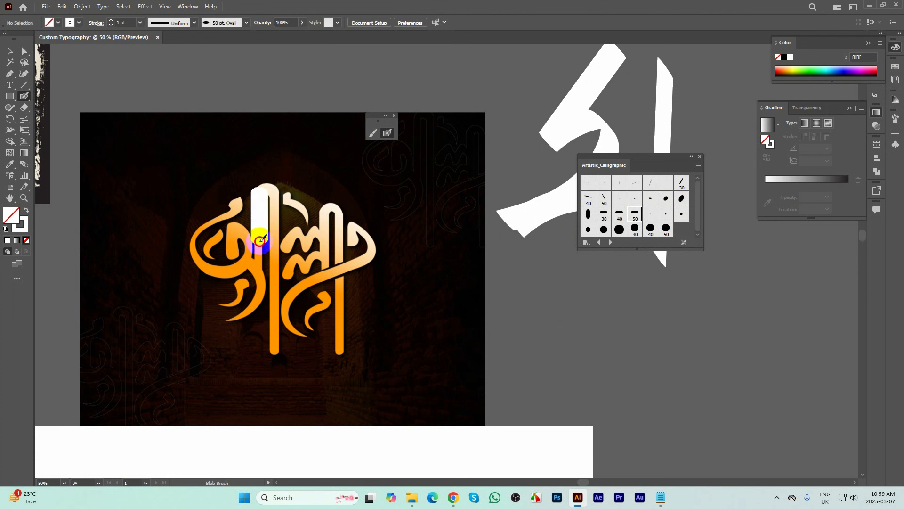
key(ctrl+z)
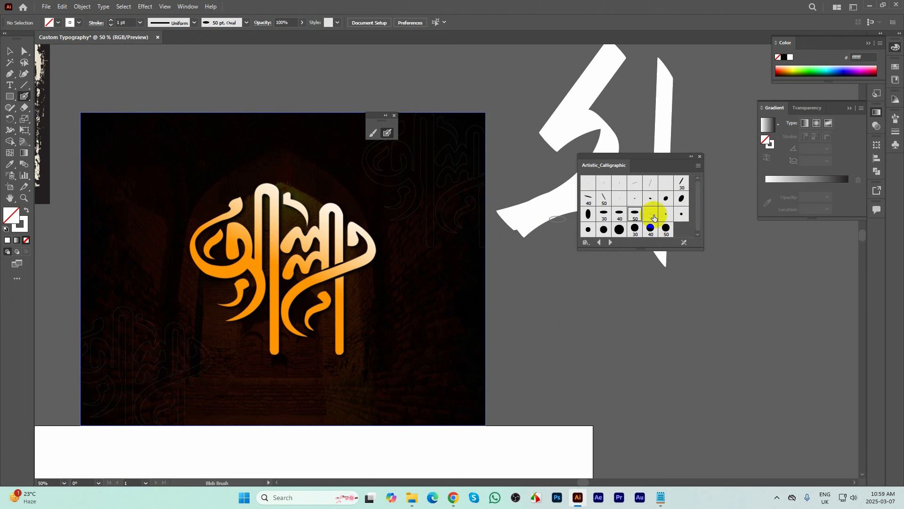
- Switch to the 30 pt. Oval brush and try tracing the golden lettering's first stem and curved tail
click(603, 214)
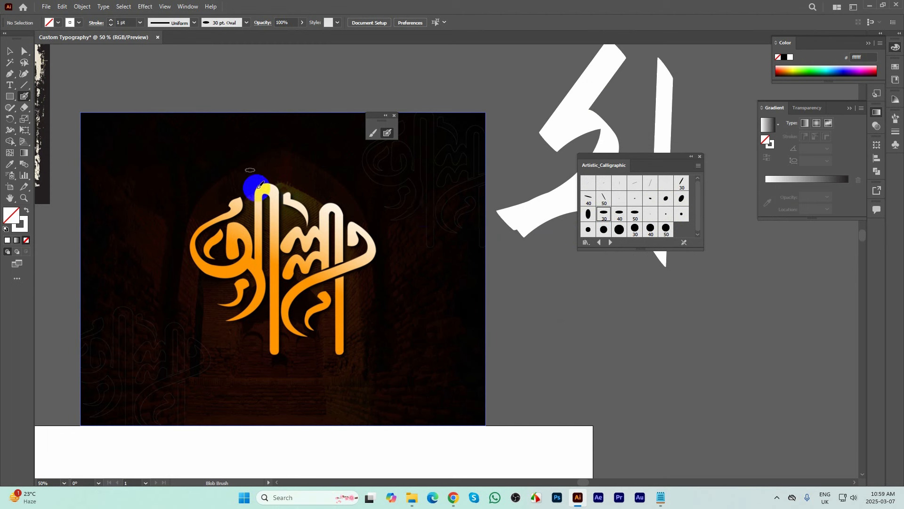
drag(255, 189, 261, 244)
key(ctrl+z)
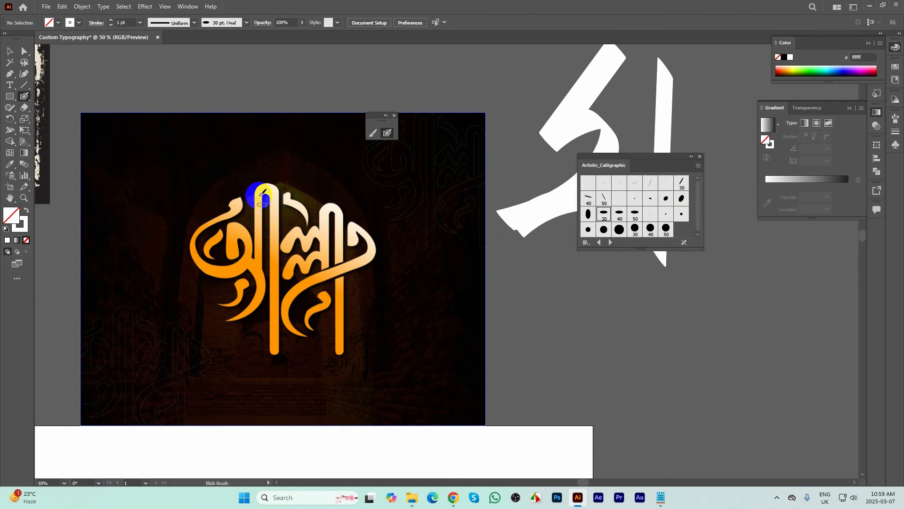
drag(256, 196, 247, 335)
drag(191, 262, 222, 192)
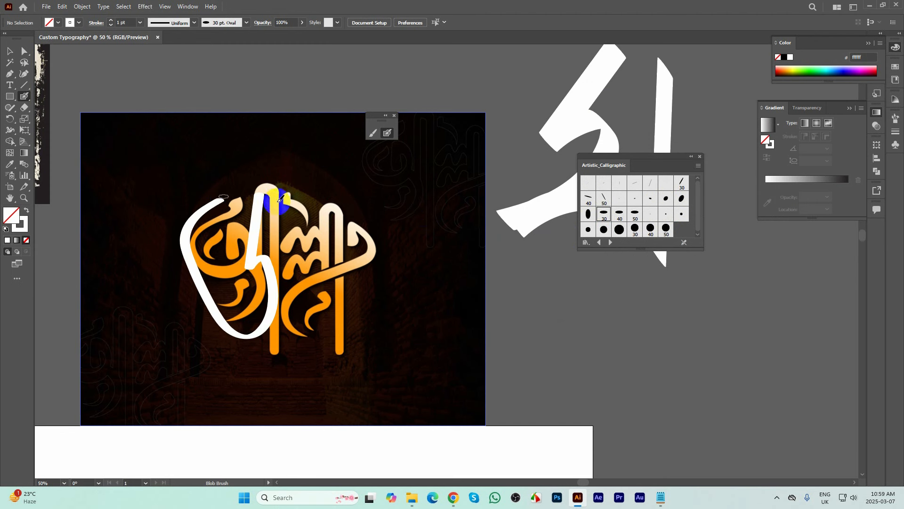
key(ctrl+z)
key(ctrl+z)
- Paint the first letter's hooked loop and upper stroke over the golden lettering, about 206 px wide and 355 px tall
scroll(254, 225, up, 1)
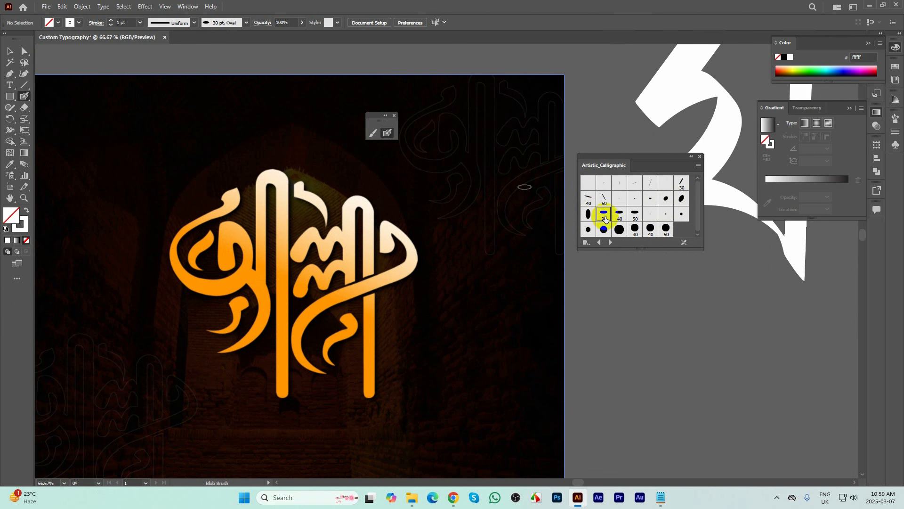
click(272, 208)
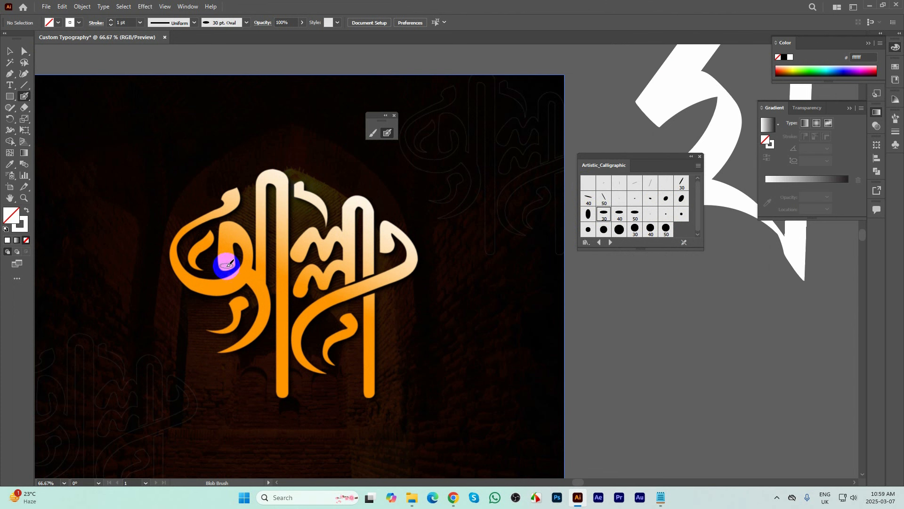
mouse_move(228, 265)
mouse_down()
mouse_move(225, 221)
mouse_move(236, 222)
mouse_move(246, 262)
mouse_move(235, 280)
mouse_move(198, 289)
mouse_move(174, 259)
mouse_move(183, 222)
mouse_move(244, 179)
mouse_move(248, 134)
mouse_up()
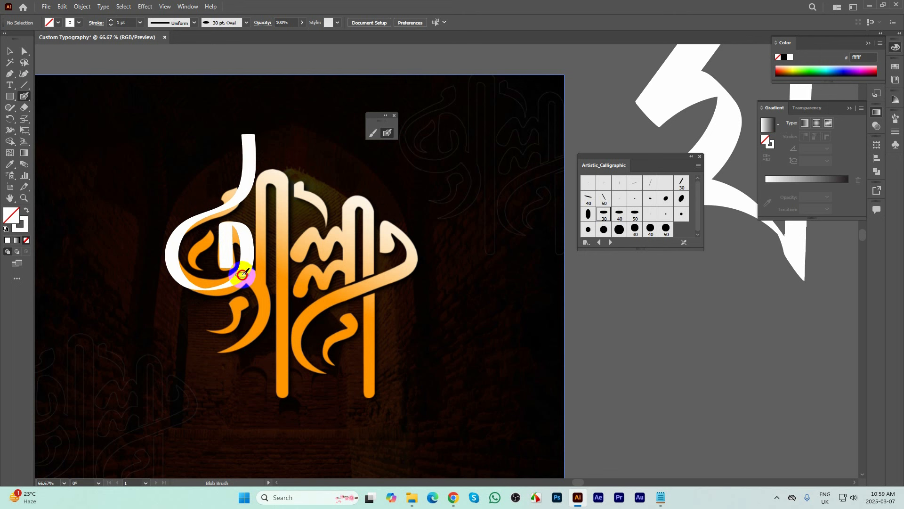
- Try to paint a short stem and a tall arched double stem from the right side of the white loop
mouse_move(242, 273)
mouse_down()
mouse_move(250, 370)
mouse_move(250, 256)
mouse_move(272, 180)
mouse_move(285, 226)
mouse_move(273, 408)
mouse_up()
scroll(288, 247, down, 1)
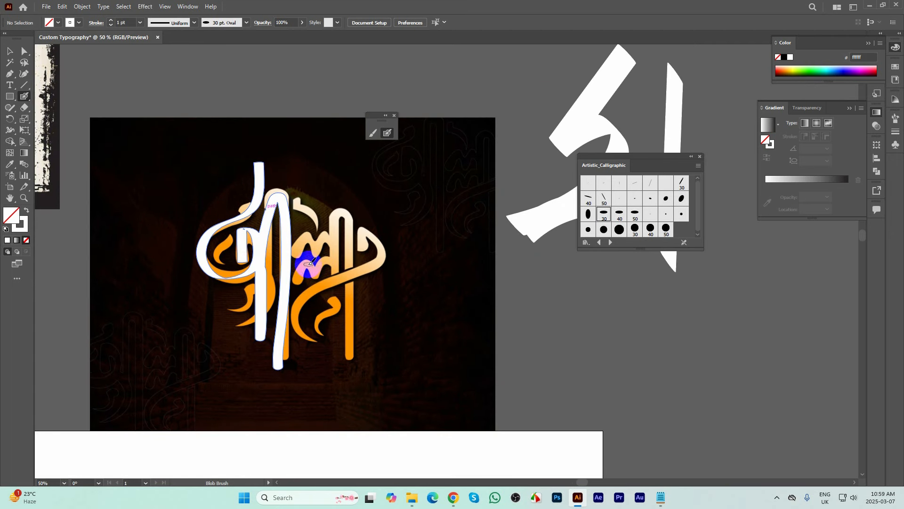
key(ctrl+z)
key(ctrl+z)
- Move the white loop letterform down and slightly left, beside the golden lettering's tall stems
scroll(276, 258, up, 2)
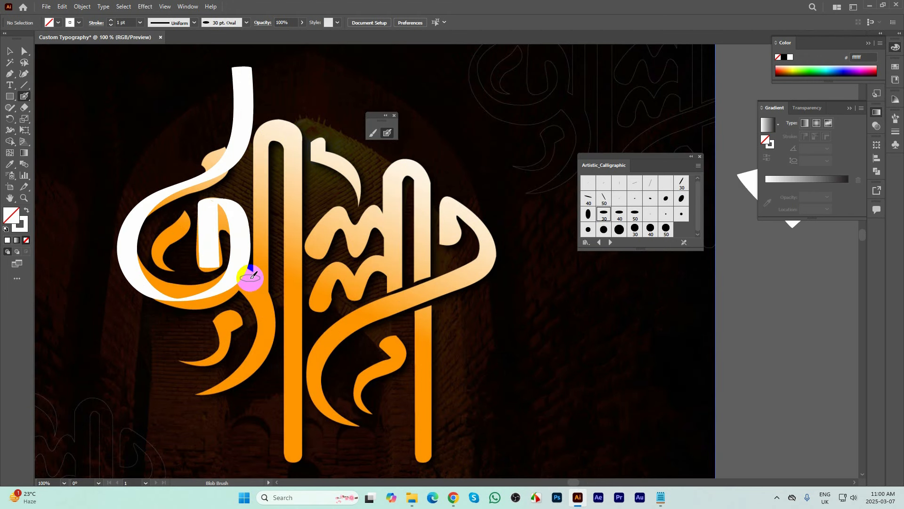
key(v)
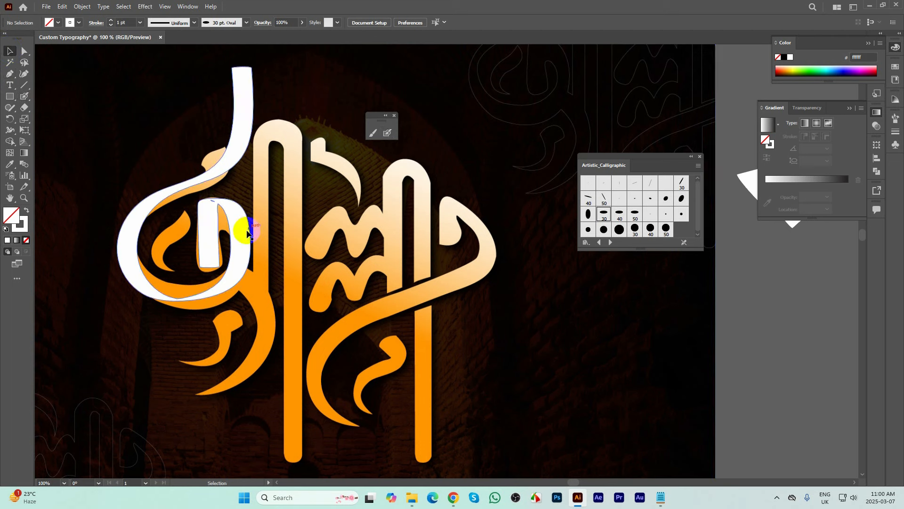
mouse_move(242, 228)
mouse_down()
mouse_move(236, 311)
mouse_move(226, 289)
mouse_move(227, 303)
mouse_up()
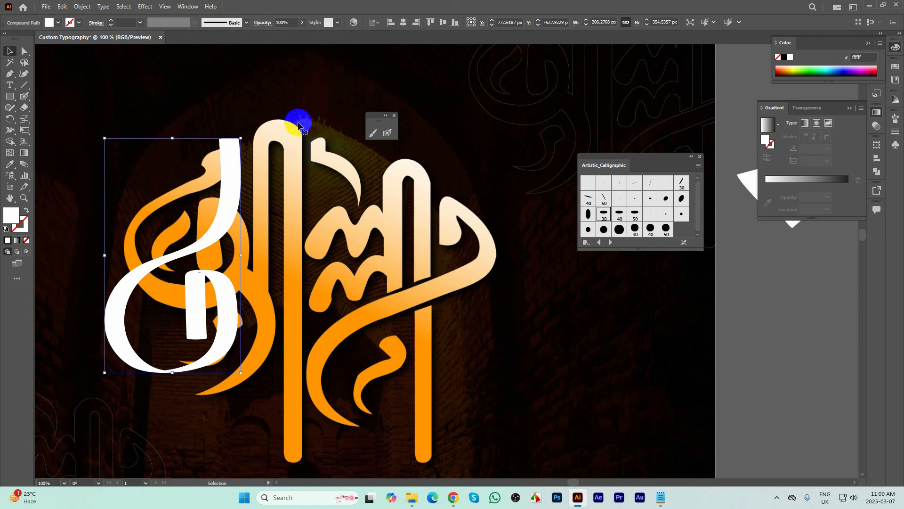
click(304, 123)
- Paint a lower stem and tall arched stroke onto the loop, making the form about 313 px wide and 512 px tall
click(387, 133)
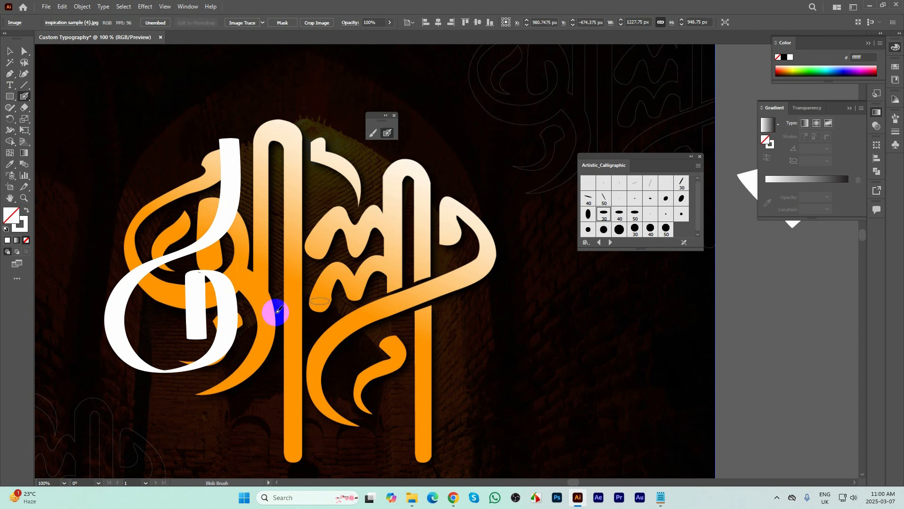
drag(233, 338, 250, 416)
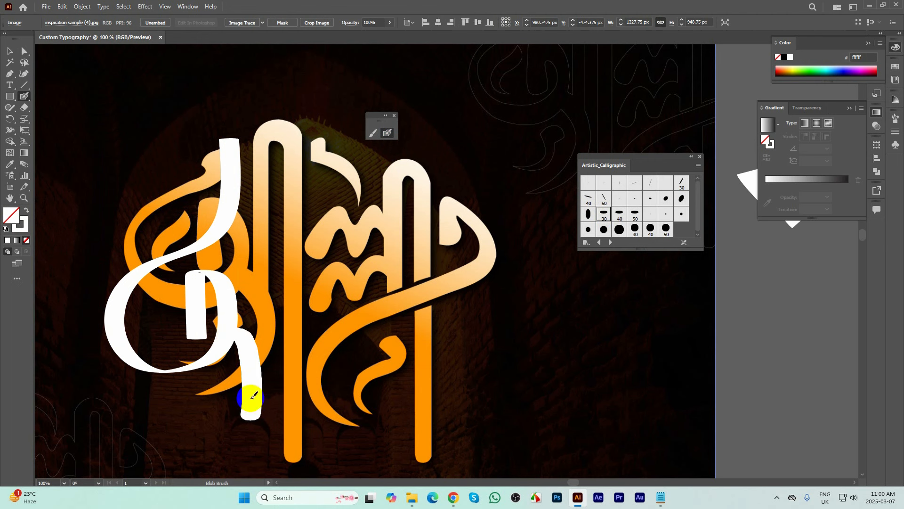
drag(266, 259, 254, 415)
mouse_move(264, 201)
mouse_down()
mouse_move(268, 148)
mouse_move(277, 134)
mouse_move(293, 137)
mouse_move(301, 284)
mouse_move(274, 468)
mouse_up()
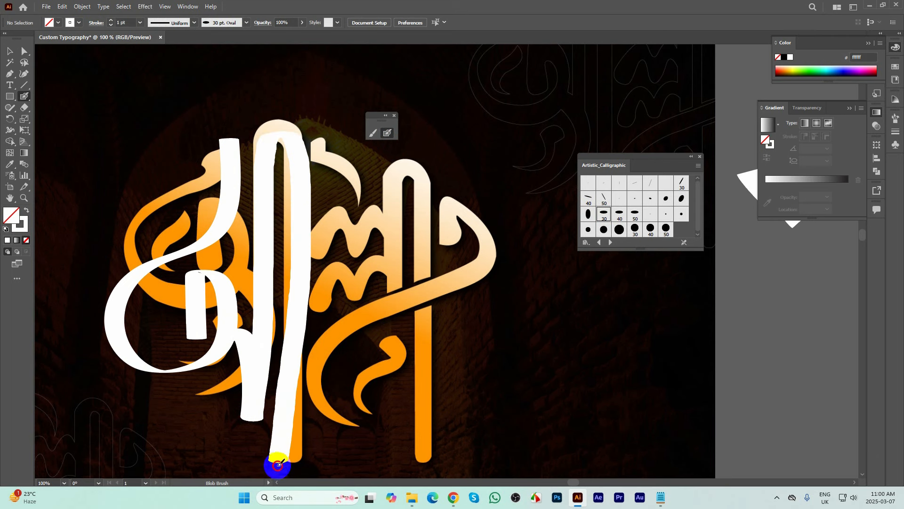
- Paint two stacked zigzag letter parts and join them to an arched stem reaching below the golden lettering
scroll(306, 240, down, 2)
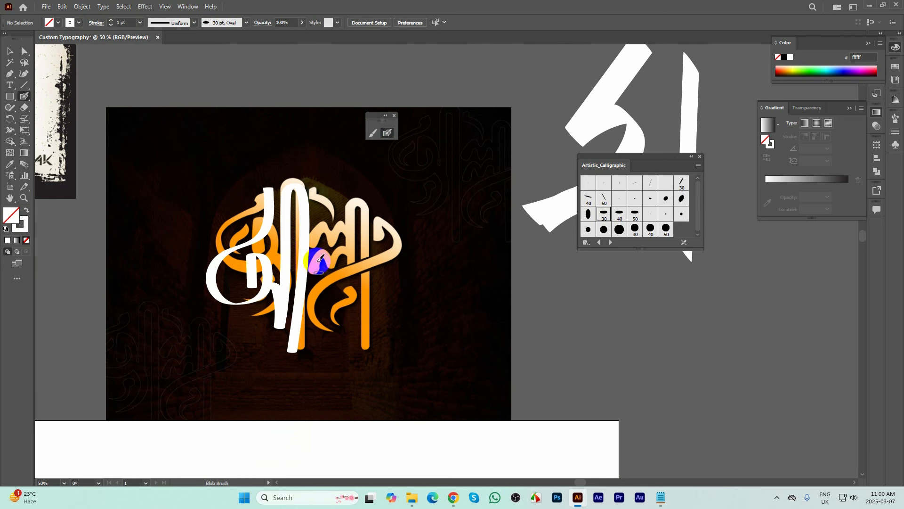
scroll(305, 238, up, 1)
mouse_move(348, 269)
mouse_down()
mouse_move(327, 270)
mouse_move(310, 217)
mouse_move(329, 227)
mouse_move(317, 248)
mouse_move(309, 238)
mouse_move(317, 210)
mouse_move(323, 236)
mouse_move(351, 220)
mouse_move(360, 255)
mouse_move(365, 186)
mouse_move(384, 182)
mouse_move(383, 428)
mouse_move(375, 424)
mouse_up()
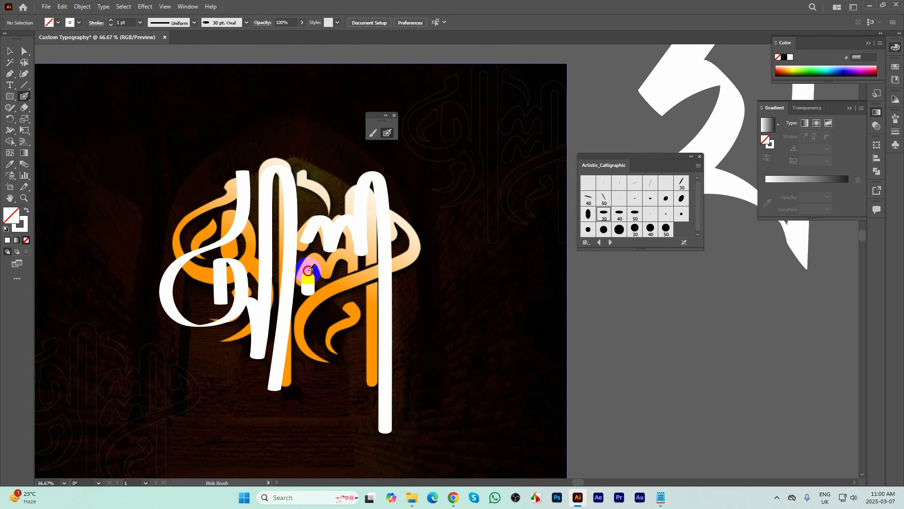
mouse_move(309, 289)
mouse_down()
mouse_move(320, 262)
mouse_move(332, 292)
mouse_move(334, 277)
mouse_move(351, 266)
mouse_move(361, 297)
mouse_up()
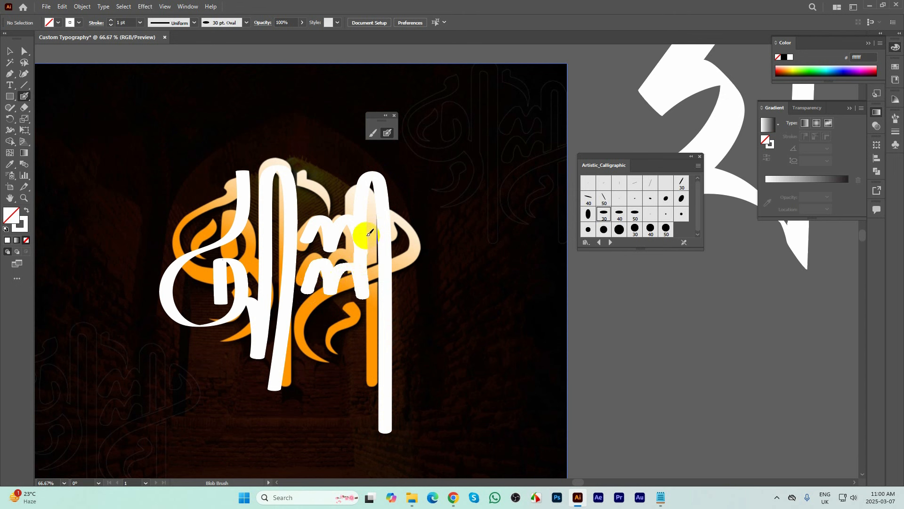
- Try to paint a hooked stroke beside the second tall stem
scroll(362, 257, up, 3)
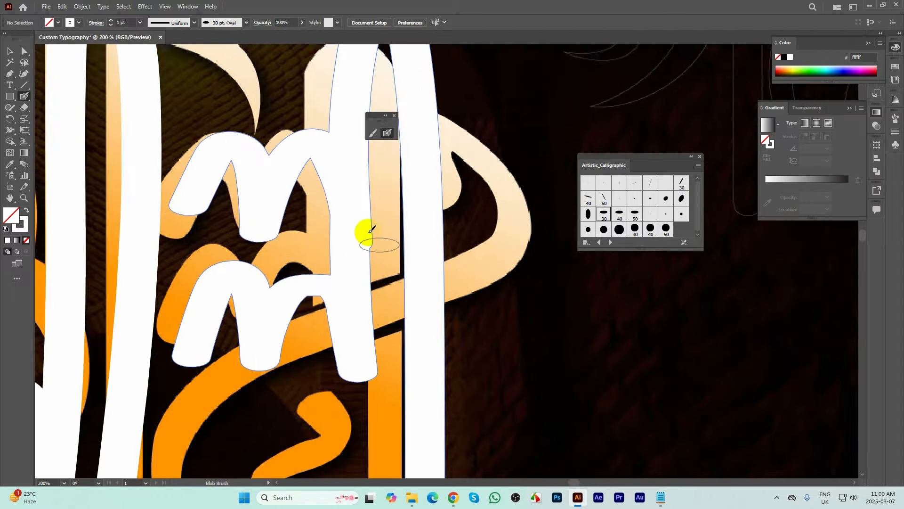
scroll(371, 230, down, 3)
drag(369, 326, 319, 315)
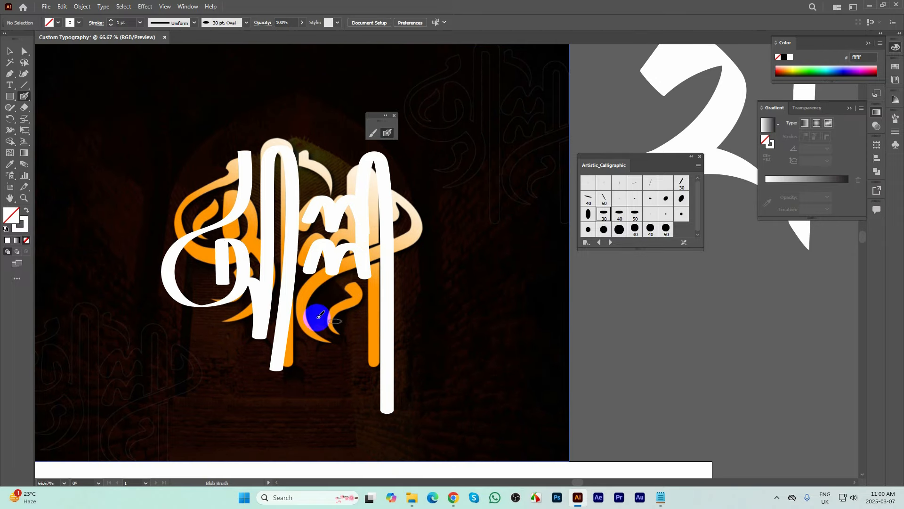
scroll(372, 288, right, 1)
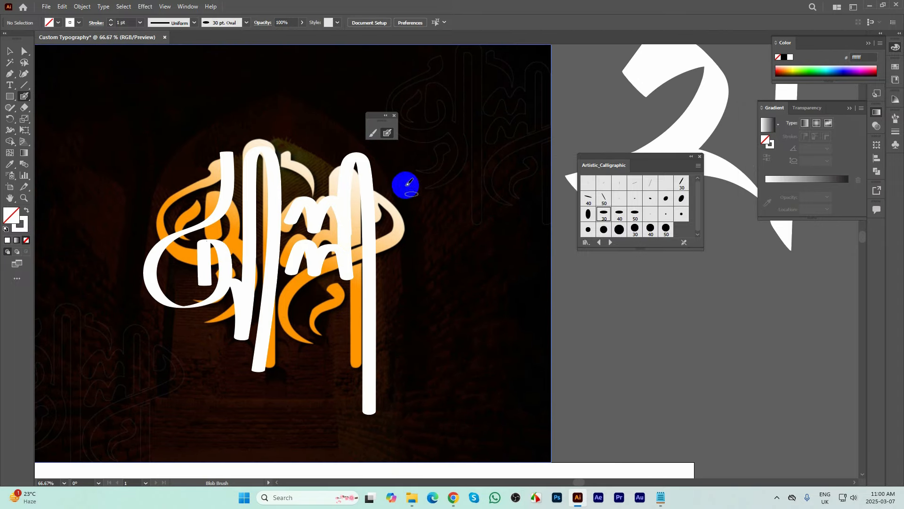
mouse_move(398, 198)
mouse_down()
mouse_move(374, 209)
mouse_move(372, 163)
mouse_up()
key(z)
key(ctrl+z)
- Paint a hooked stroke beside the second tall stem that sweeps across it and curves down beneath the zigzags
click(388, 132)
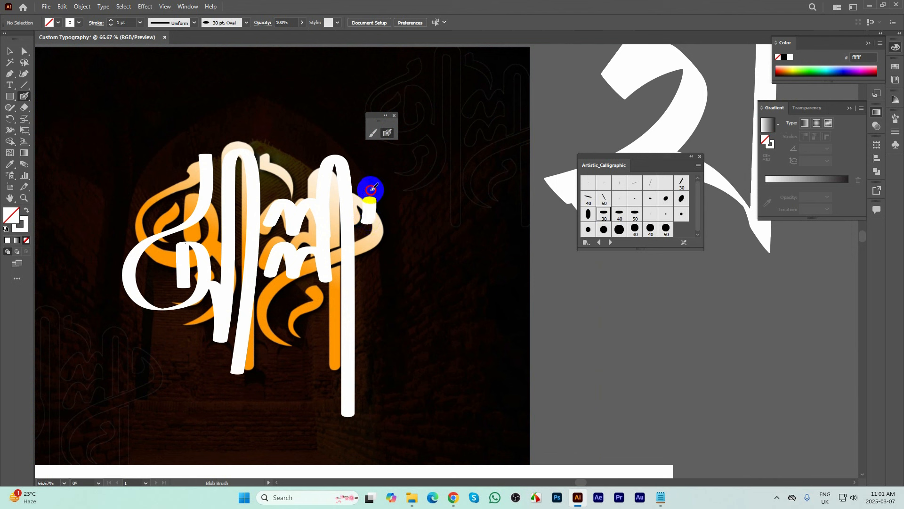
mouse_move(373, 208)
mouse_down()
mouse_move(380, 177)
mouse_move(389, 177)
mouse_move(403, 224)
mouse_move(388, 261)
mouse_move(292, 309)
mouse_move(273, 333)
mouse_move(281, 373)
mouse_move(317, 418)
mouse_up()
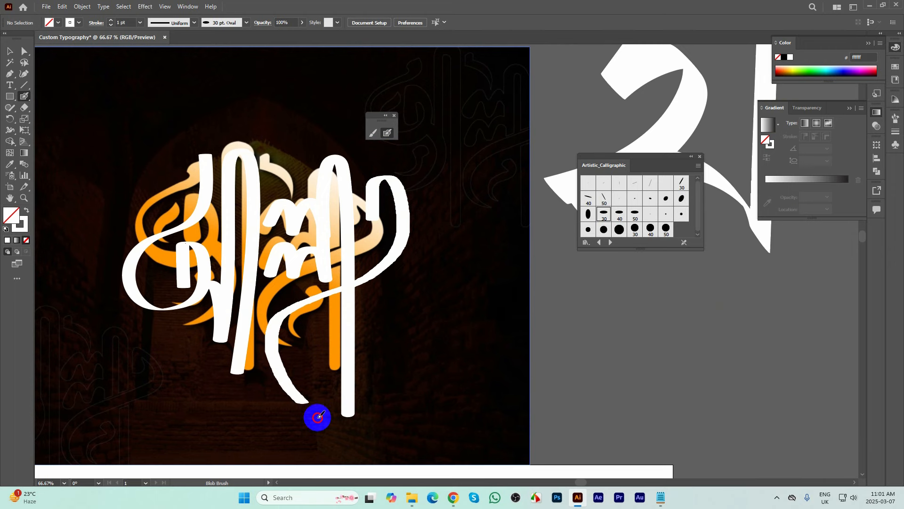
alt+scroll(389, 268, down, 1)
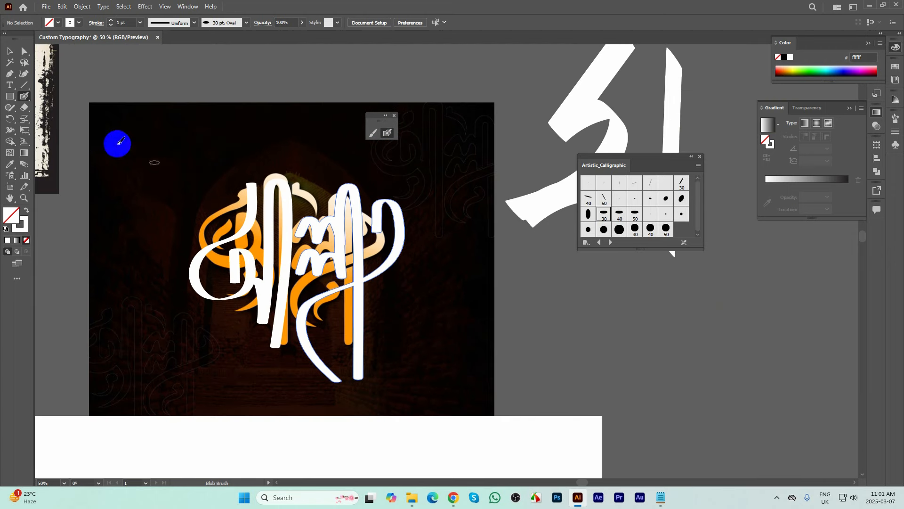
- Move the golden inspiration sample image away from behind the white lettering, down beside it
key(v)
alt+scroll(311, 153, down, 1)
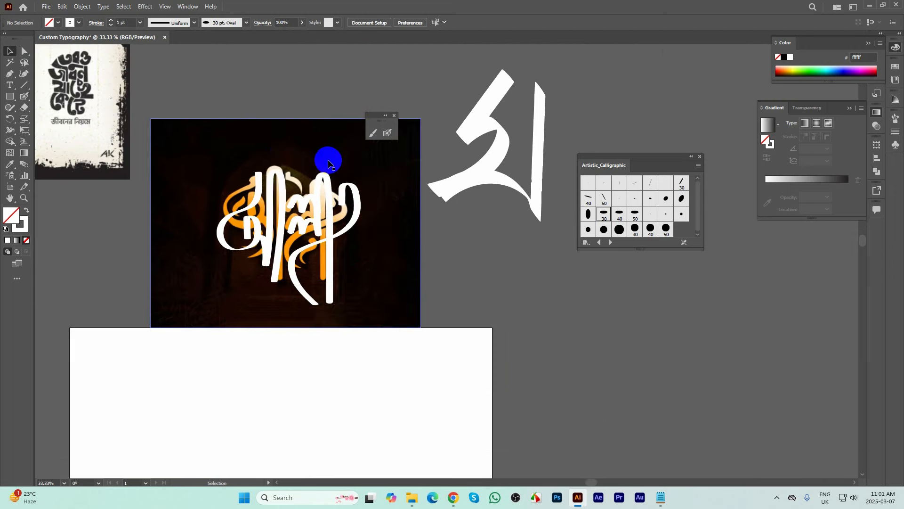
drag(390, 223, 552, 338)
drag(330, 238, 313, 262)
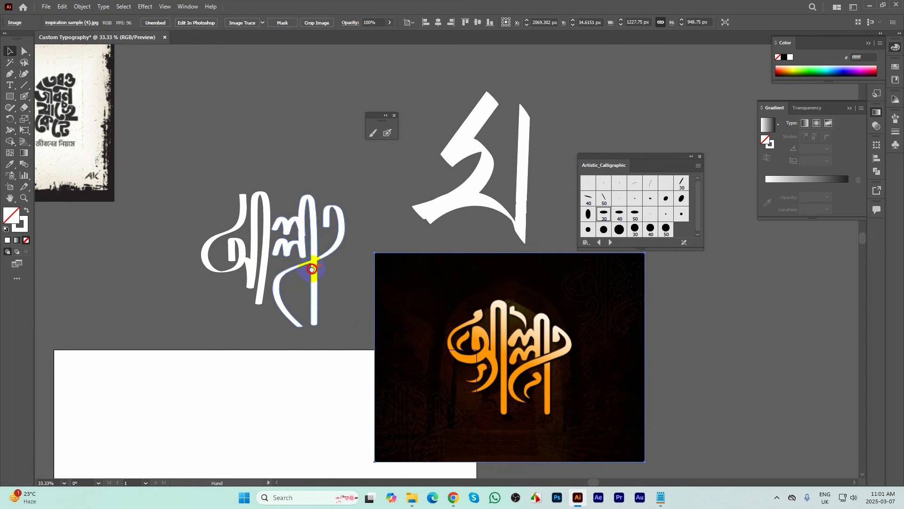
- Set up the Blob Brush with the 30 pt. Oval calligraphic brush for more strokes on the white lettering
click(241, 210)
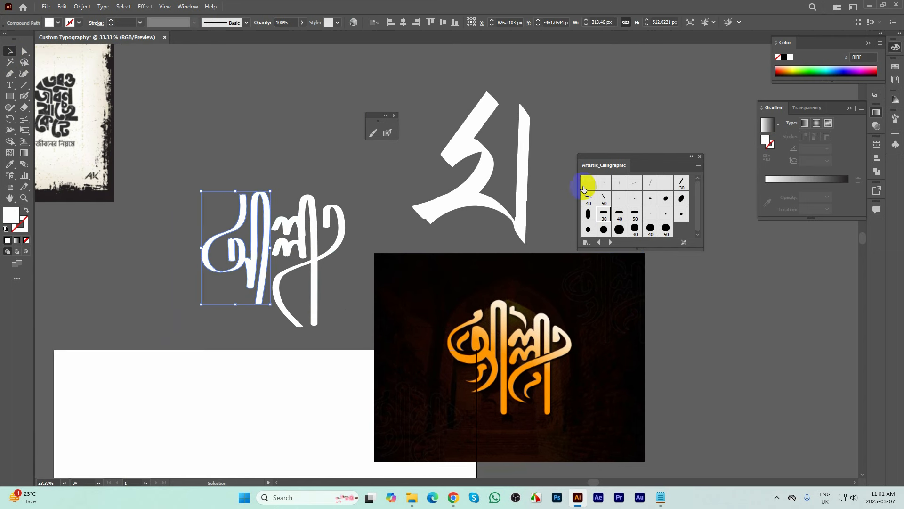
click(495, 244)
scroll(263, 208, up, 2)
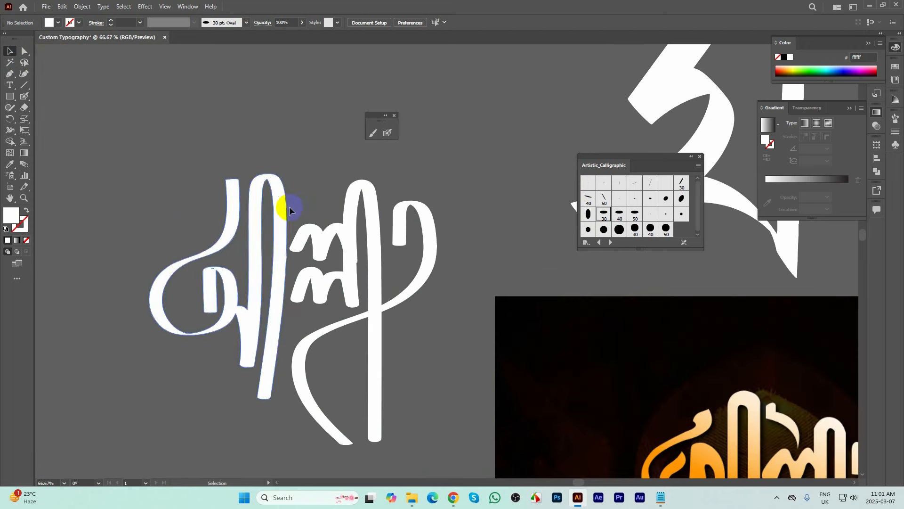
click(394, 135)
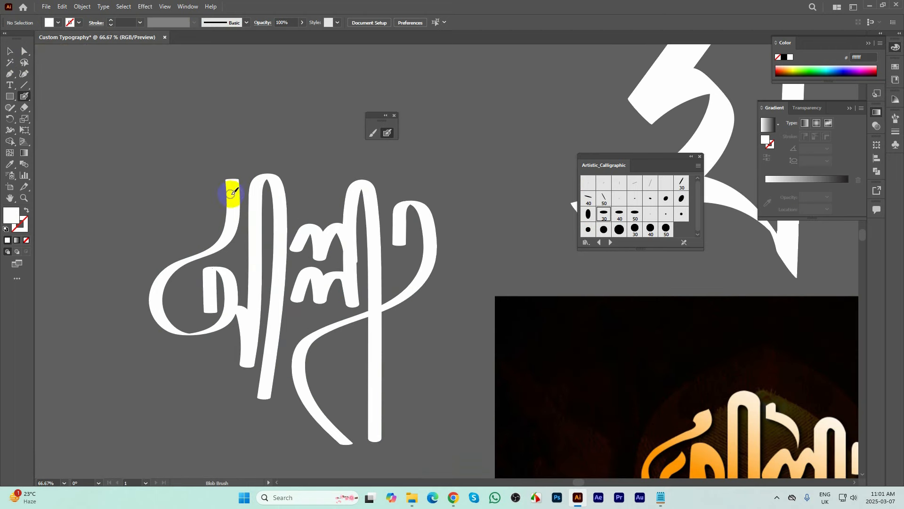
click(604, 214)
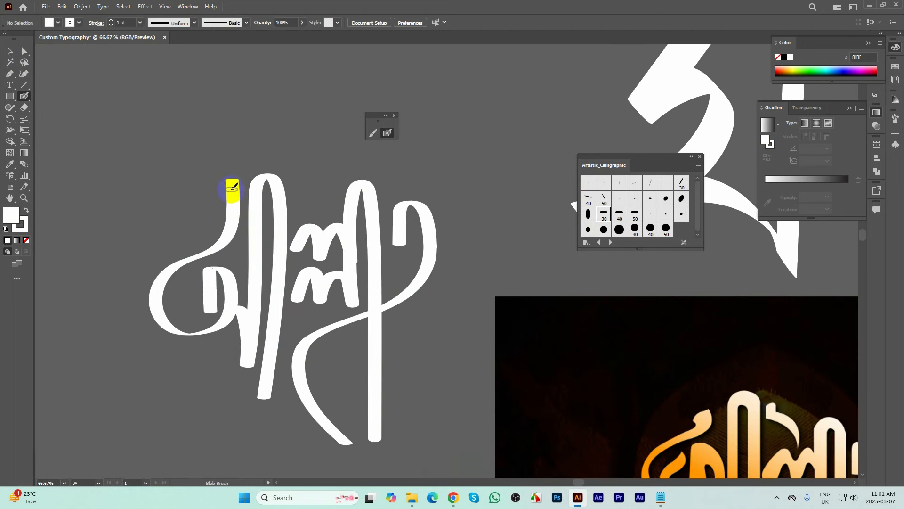
- Try to paint a flourish rising from the first letter's upper end and sweeping over the first tall stem
mouse_move(233, 188)
mouse_down()
mouse_move(243, 169)
mouse_move(275, 163)
mouse_move(336, 121)
mouse_up()
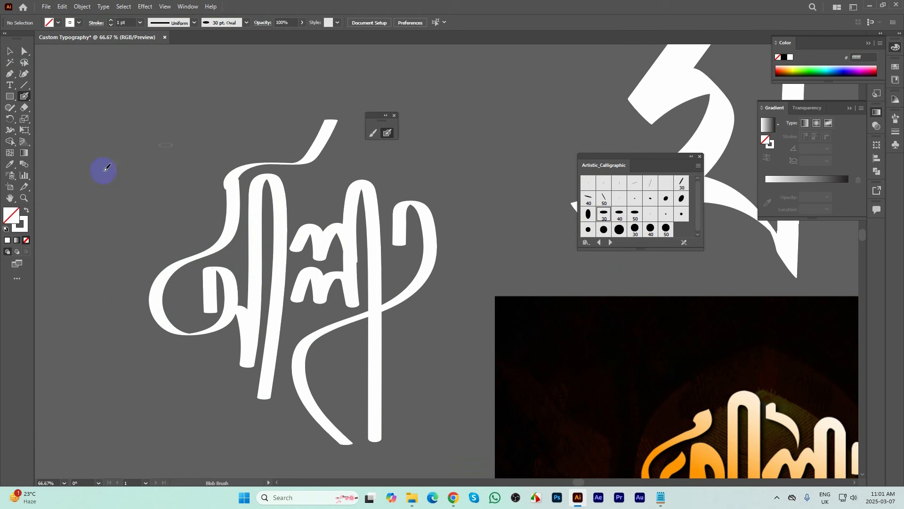
mouse_move(225, 210)
mouse_down()
mouse_move(245, 166)
mouse_move(274, 159)
mouse_move(355, 83)
mouse_up()
key(ctrl+z)
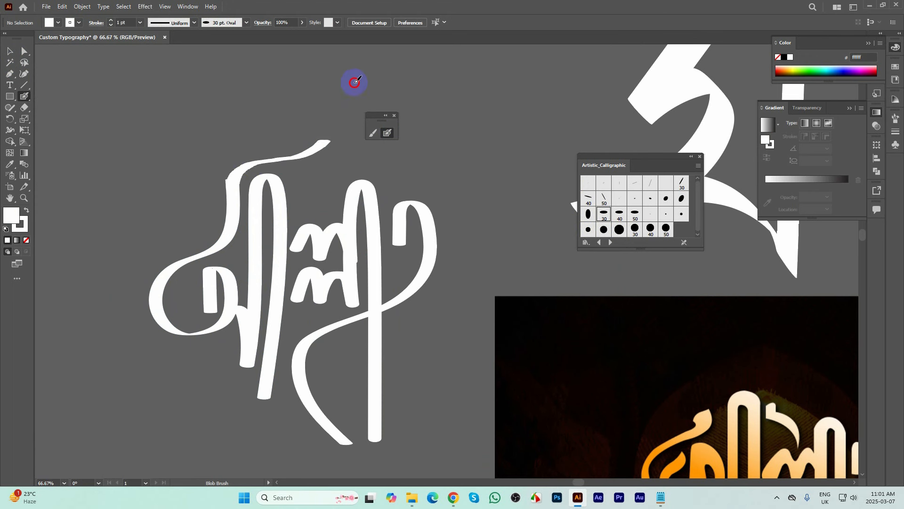
drag(244, 221, 251, 228)
scroll(250, 228, down, 1)
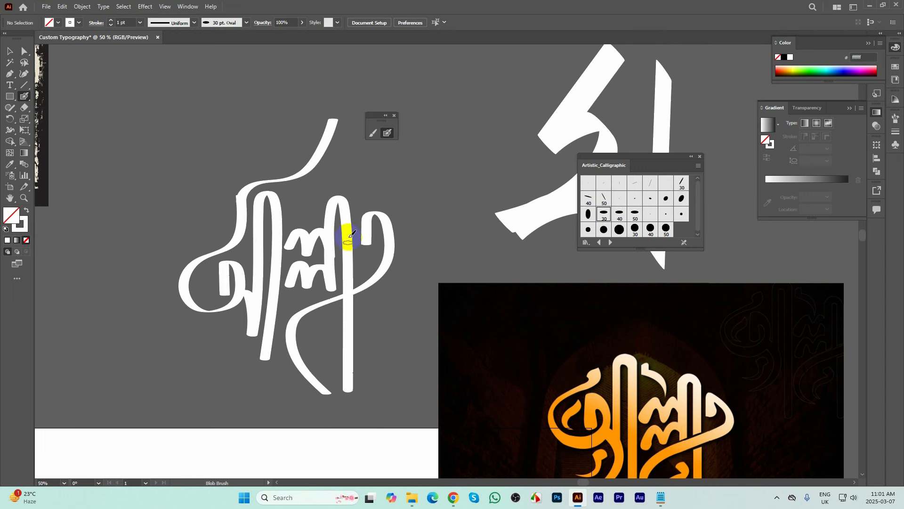
scroll(323, 247, up, 1)
scroll(324, 247, right, 1)
key(ctrl+z)
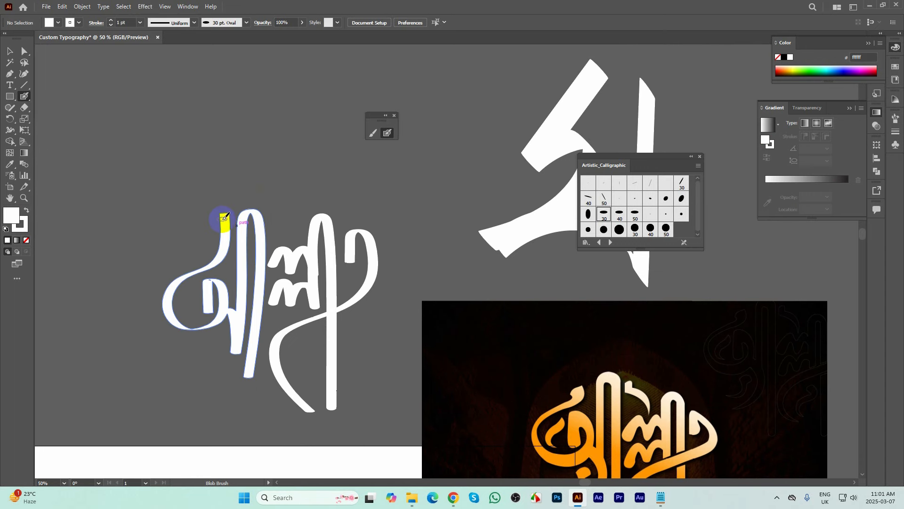
drag(292, 188, 304, 168)
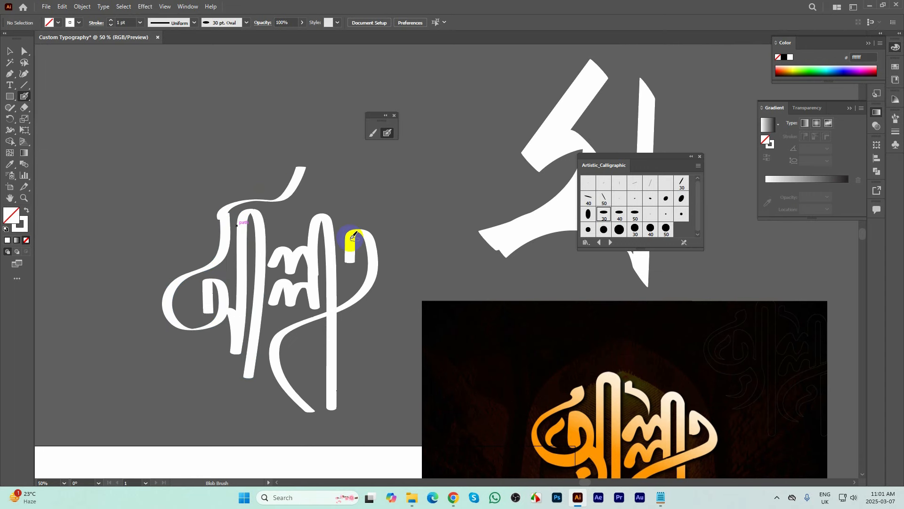
- Replace the flourish with a stroke that bends over the first arched stem and slants gently upward like a roof edge
scroll(353, 236, down, 1)
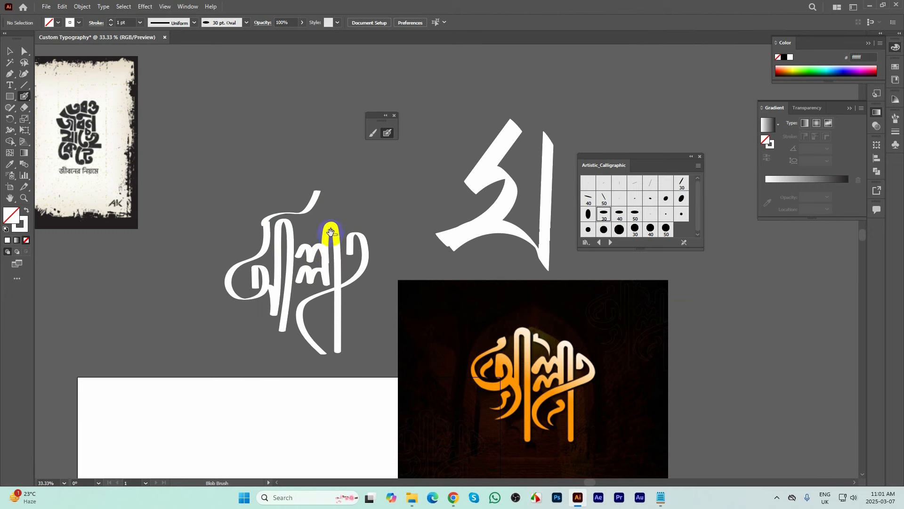
drag(331, 231, 283, 216)
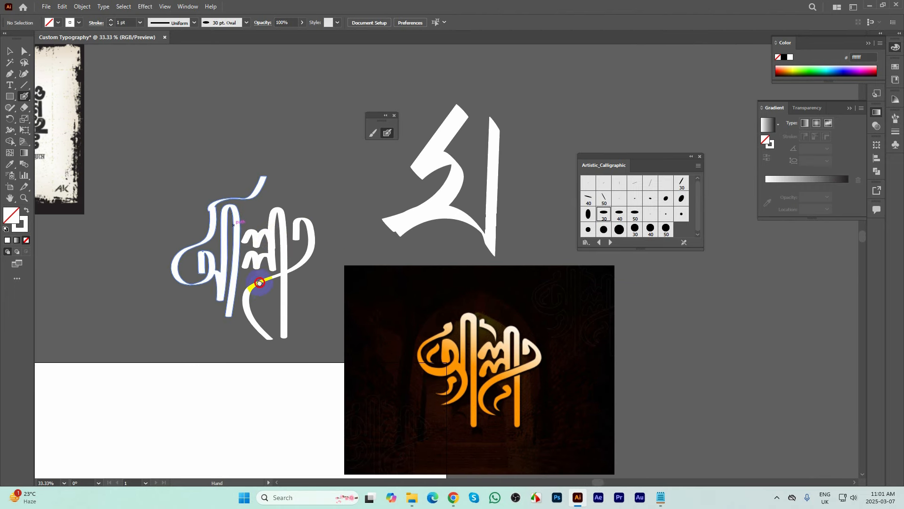
drag(260, 283, 256, 277)
scroll(269, 196, up, 1)
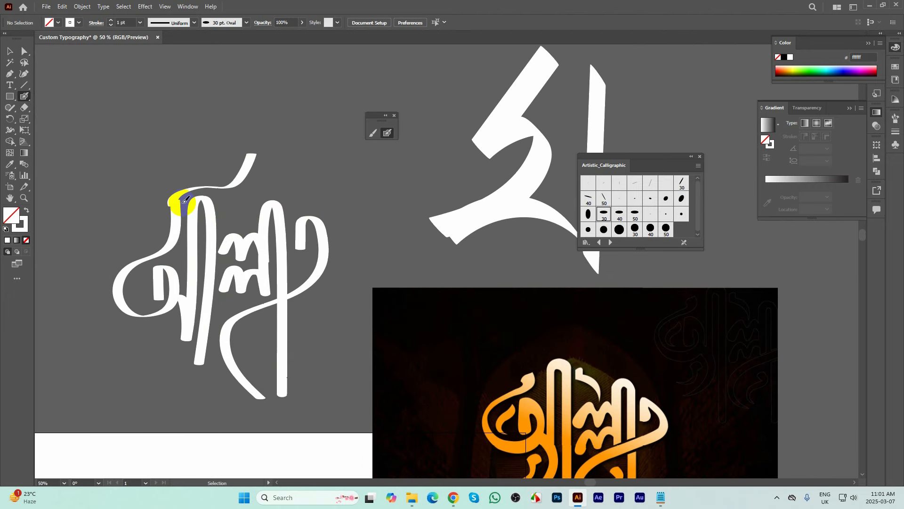
key(ctrl+z)
mouse_move(186, 190)
mouse_down()
mouse_move(212, 157)
mouse_move(178, 205)
mouse_move(260, 159)
mouse_up()
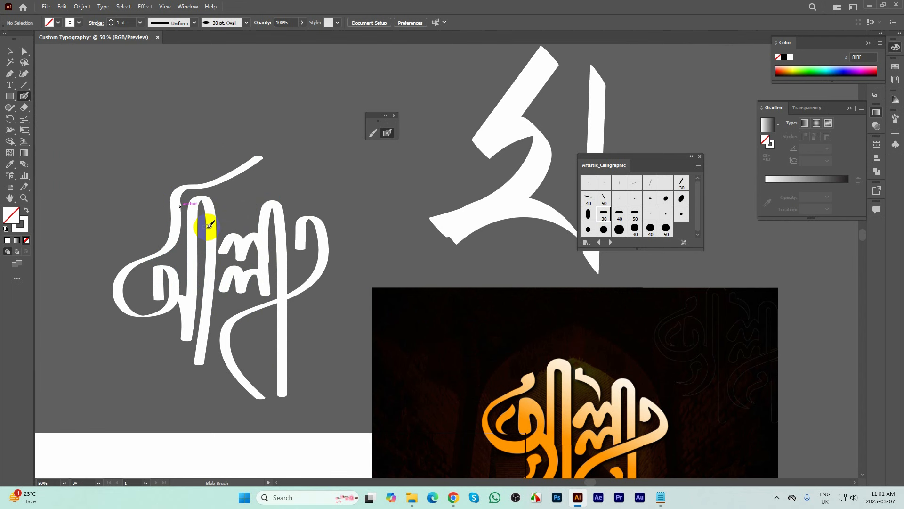
- Try to paint a matching roof stroke descending from the slanted flourish's tip over the right-hand letters
mouse_move(209, 226)
mouse_down()
mouse_move(264, 218)
mouse_move(318, 194)
mouse_move(262, 174)
mouse_move(280, 161)
mouse_up()
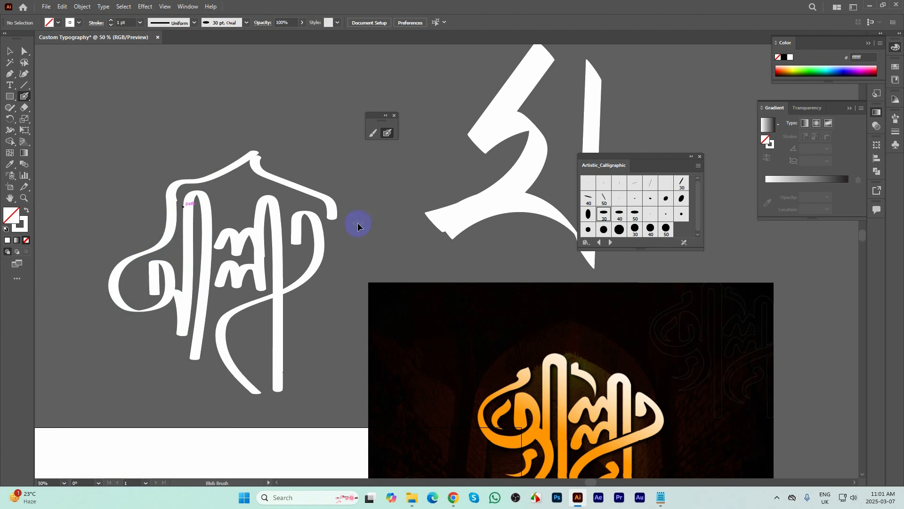
key(ctrl+z)
drag(302, 229, 320, 214)
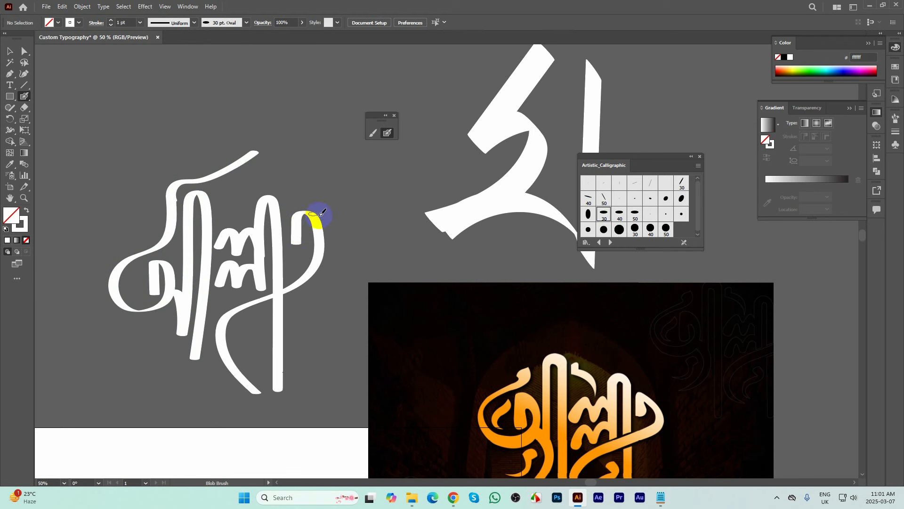
drag(259, 168, 326, 212)
key(ctrl+z)
drag(260, 204, 258, 197)
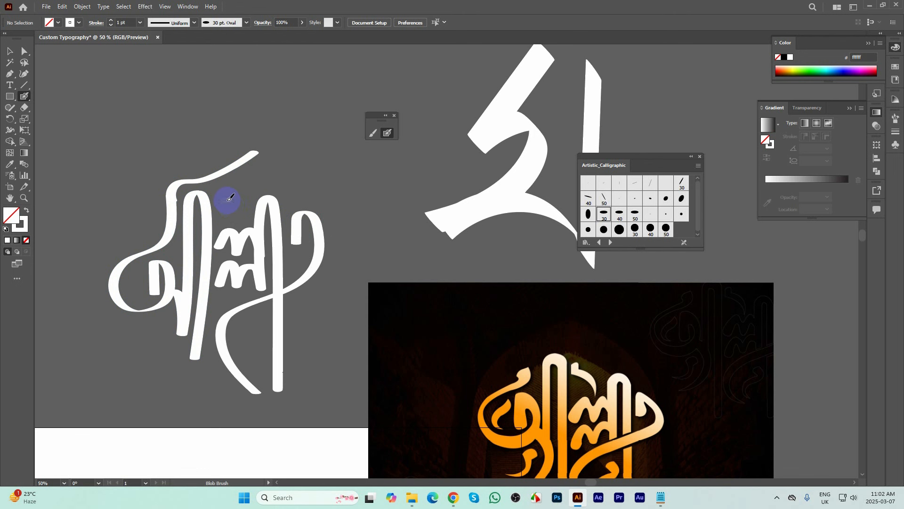
drag(225, 199, 279, 148)
drag(274, 235, 276, 218)
drag(258, 181, 253, 188)
drag(283, 219, 291, 216)
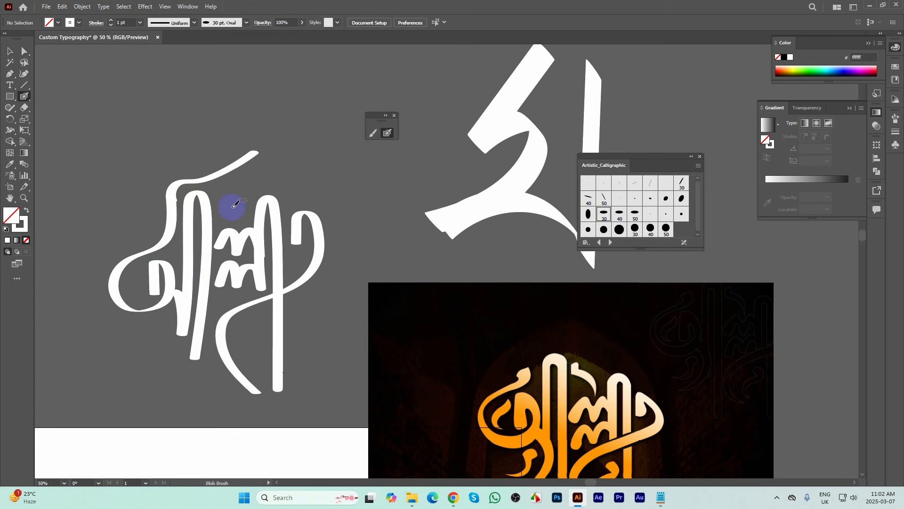
- Paint a small crescent inside the first letter's round bowl and another inside the large curve beneath the zigzags
drag(111, 281, 121, 287)
scroll(131, 284, up, 2)
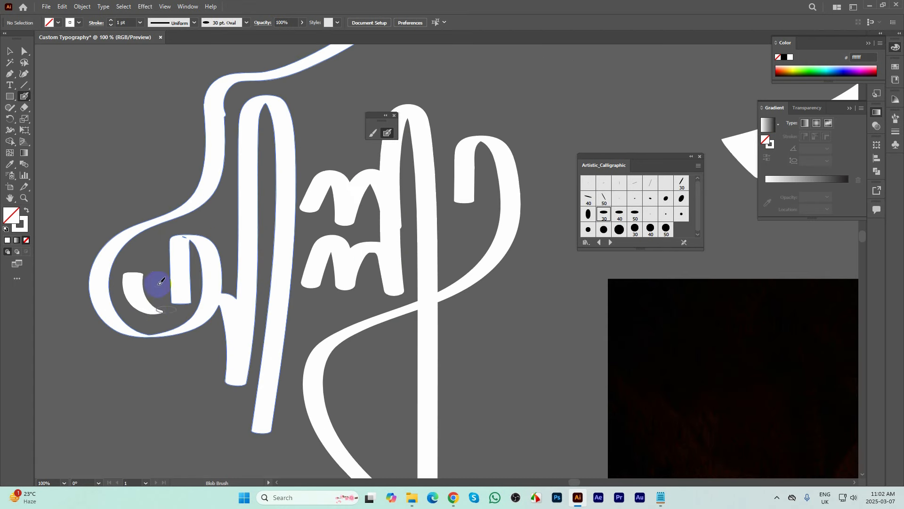
scroll(152, 282, down, 3)
mouse_move(183, 307)
mouse_down()
mouse_move(204, 320)
mouse_move(235, 298)
mouse_move(222, 314)
mouse_move(234, 337)
mouse_up()
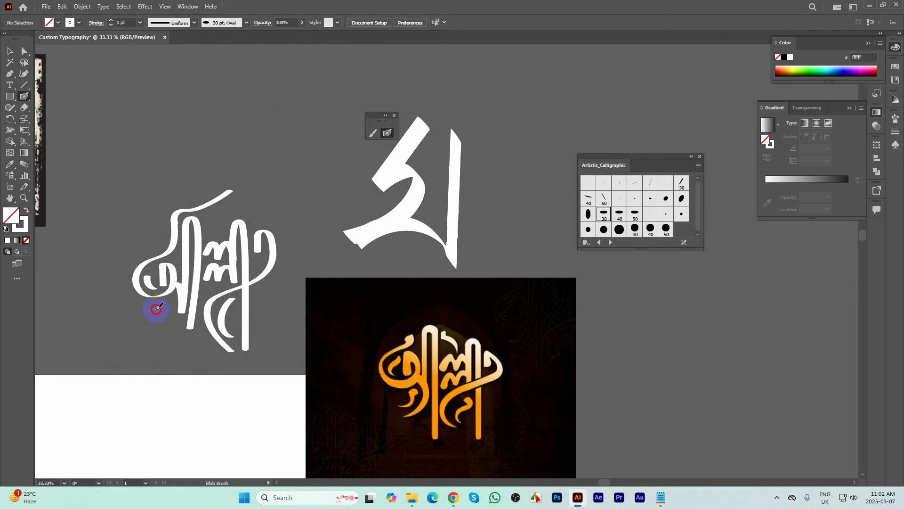
- Paint a long curve below the lettering and a curved stroke under the roof flourish, above the zigzags
mouse_move(156, 309)
mouse_down()
mouse_move(173, 339)
mouse_move(224, 360)
mouse_up()
drag(216, 237, 218, 235)
scroll(212, 231, up, 1)
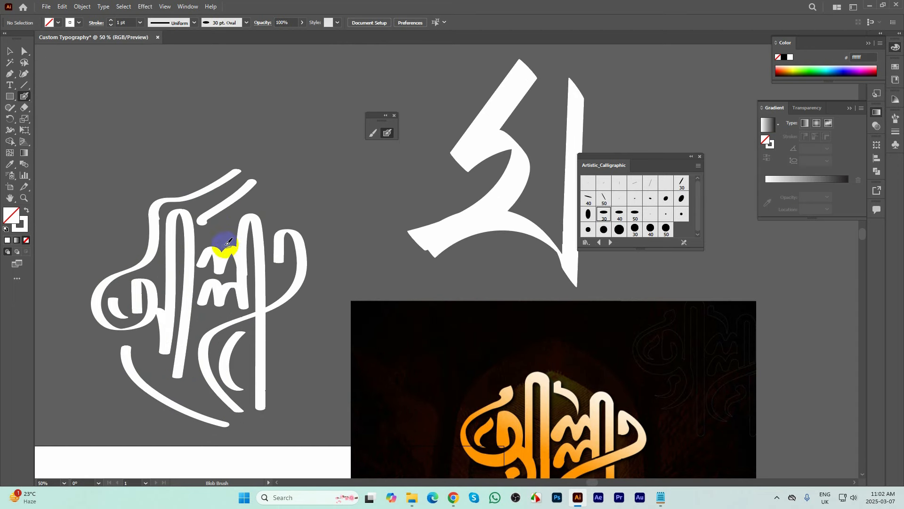
key(ctrl+z)
mouse_move(207, 205)
mouse_down()
mouse_move(212, 233)
mouse_move(260, 248)
mouse_move(276, 223)
mouse_move(275, 268)
mouse_move(274, 218)
mouse_move(257, 197)
mouse_move(292, 215)
mouse_up()
scroll(277, 206, down, 1)
scroll(277, 216, up, 1)
scroll(288, 212, down, 2)
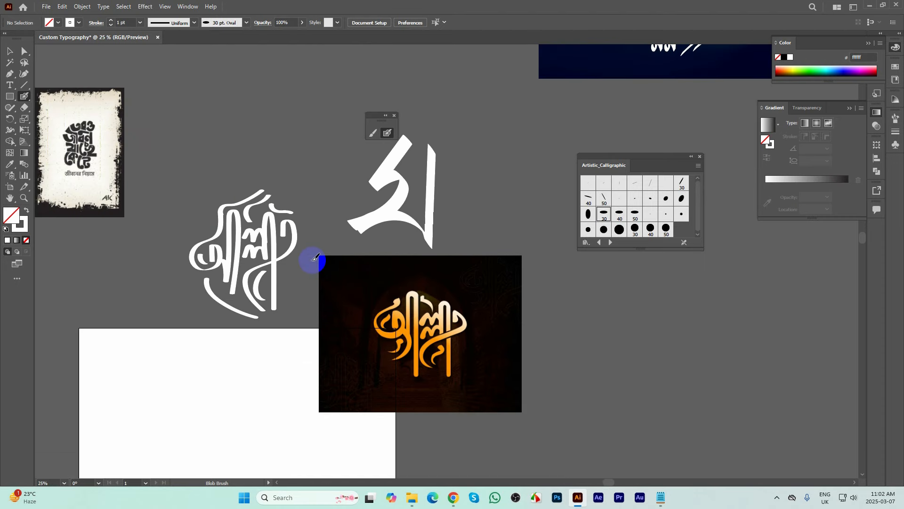
- Paint three stacked wavy strokes above the second arched stem and the hooked letter
drag(285, 247, 285, 247)
scroll(285, 247, up, 2)
drag(282, 202, 280, 188)
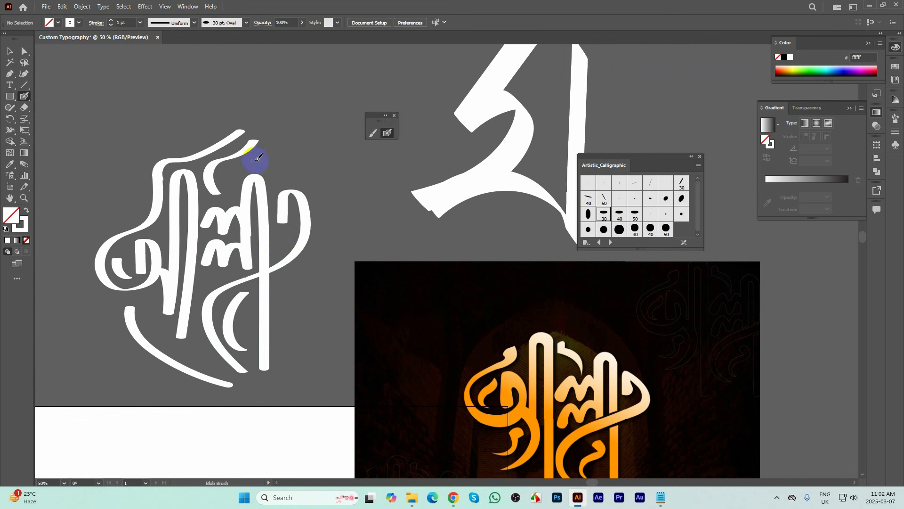
mouse_move(259, 168)
mouse_down()
mouse_move(288, 180)
mouse_move(269, 153)
mouse_up()
key(ctrl+z)
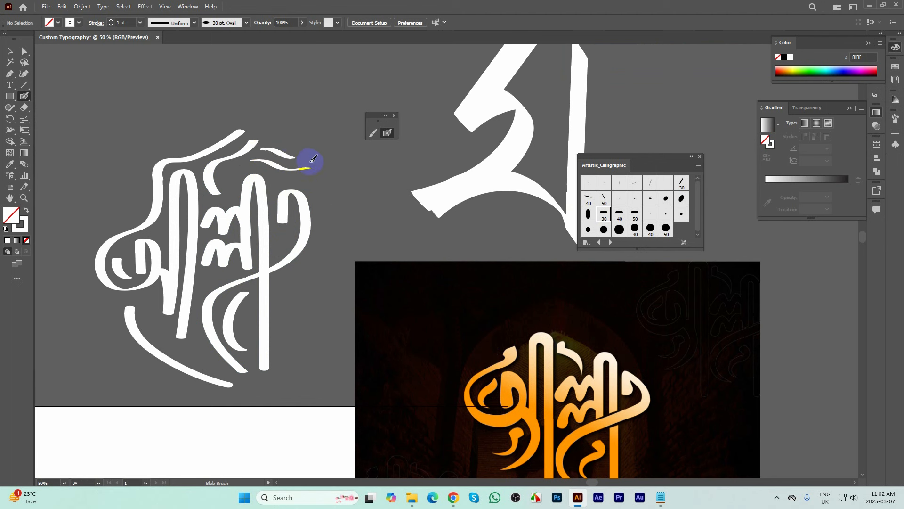
mouse_move(304, 178)
mouse_down()
mouse_move(251, 162)
mouse_move(191, 170)
mouse_move(284, 178)
mouse_up()
alt+scroll(320, 183, down, 2)
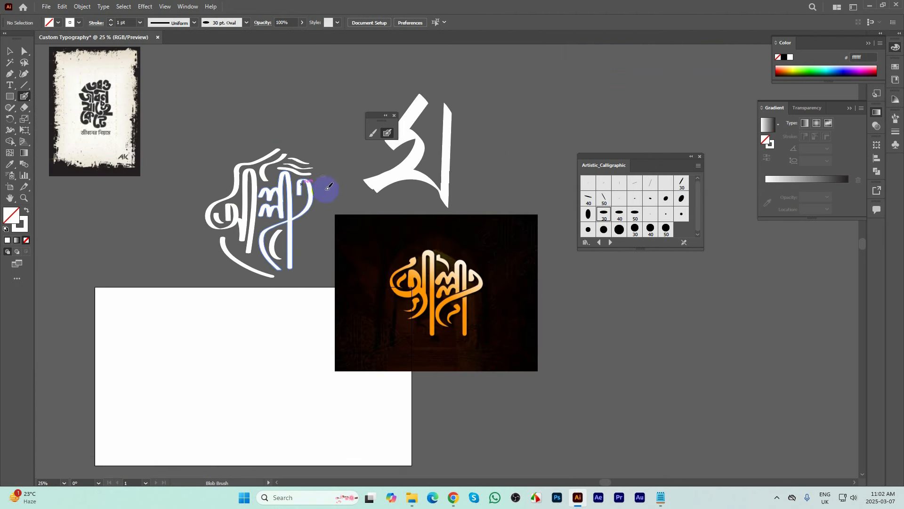
drag(274, 252, 266, 236)
drag(289, 272, 289, 271)
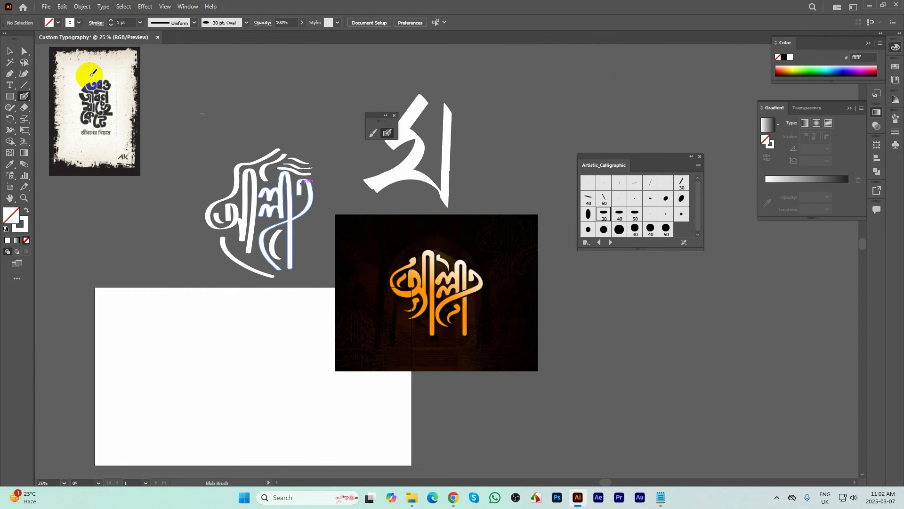
- Move the golden inspiration sample image farther to the right of the white lettering
click(10, 50)
drag(390, 253, 471, 256)
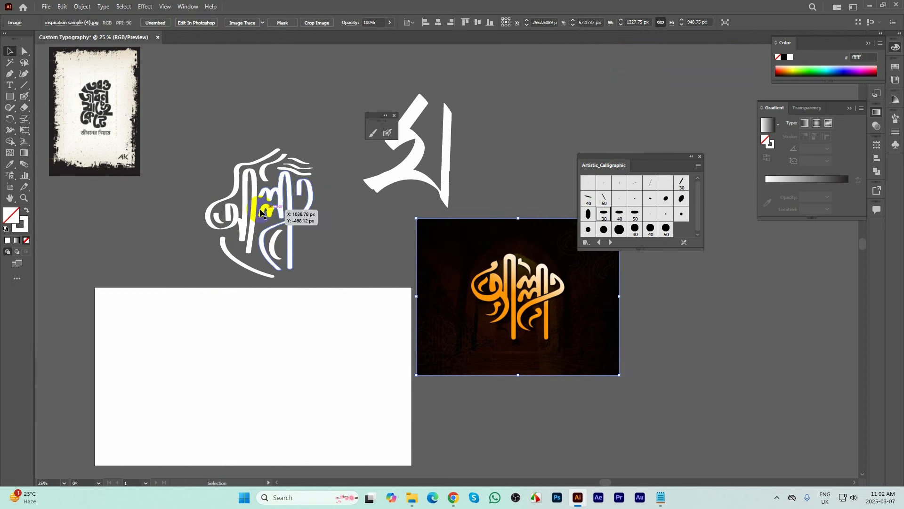
click(330, 229)
- Paint two short Blob Brush strokes along the lettering's right side, one beside the hooked letter and one below it
click(389, 133)
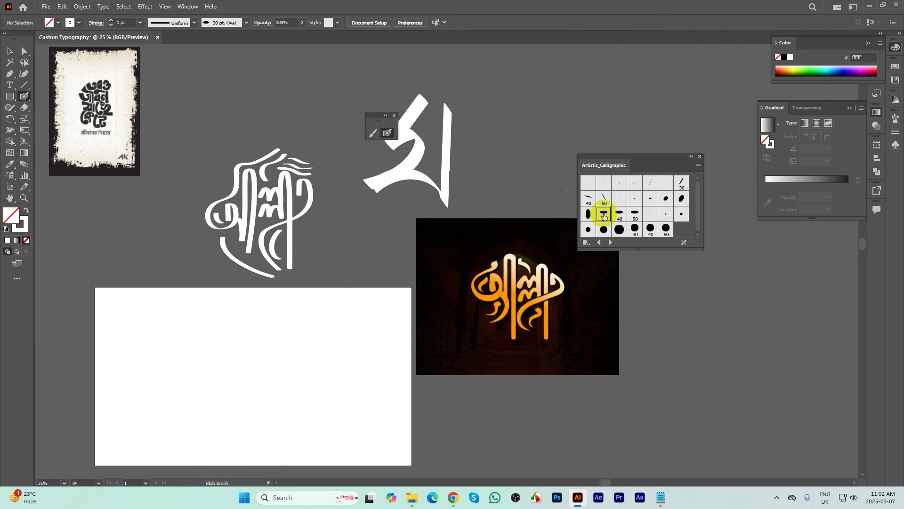
alt+scroll(300, 219, up, 2)
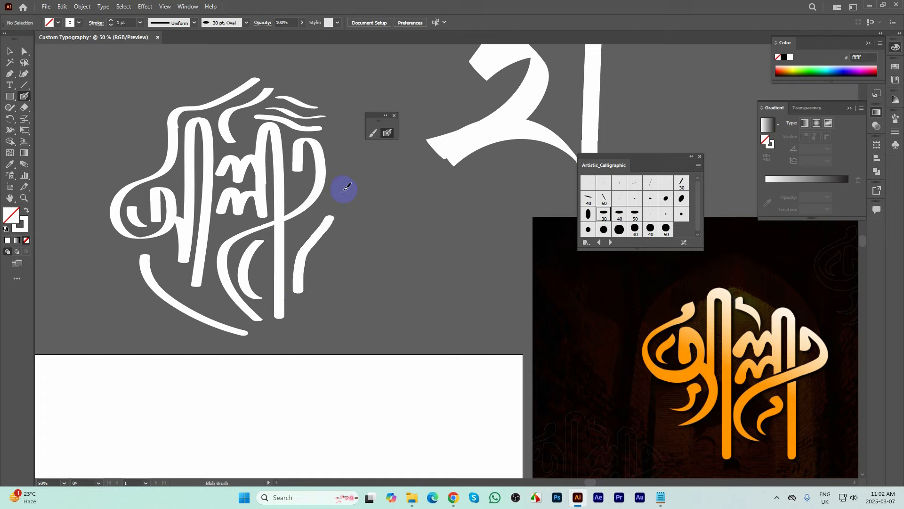
mouse_move(285, 273)
mouse_down()
mouse_move(281, 251)
mouse_move(302, 240)
mouse_up()
alt+scroll(283, 254, down, 2)
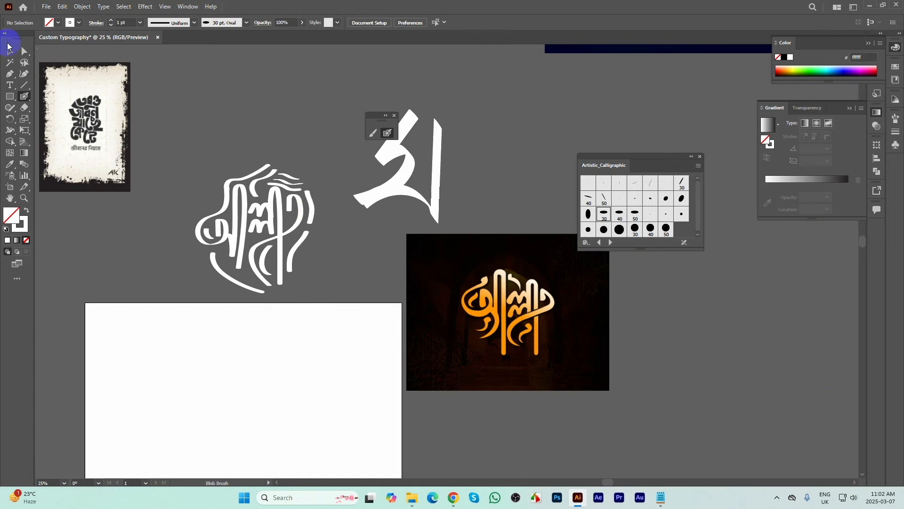
- Taper the upper end of the short outer stroke beside the hooked letter by moving its corner anchor point inward
click(9, 49)
alt+scroll(293, 203, up, 2)
click(335, 215)
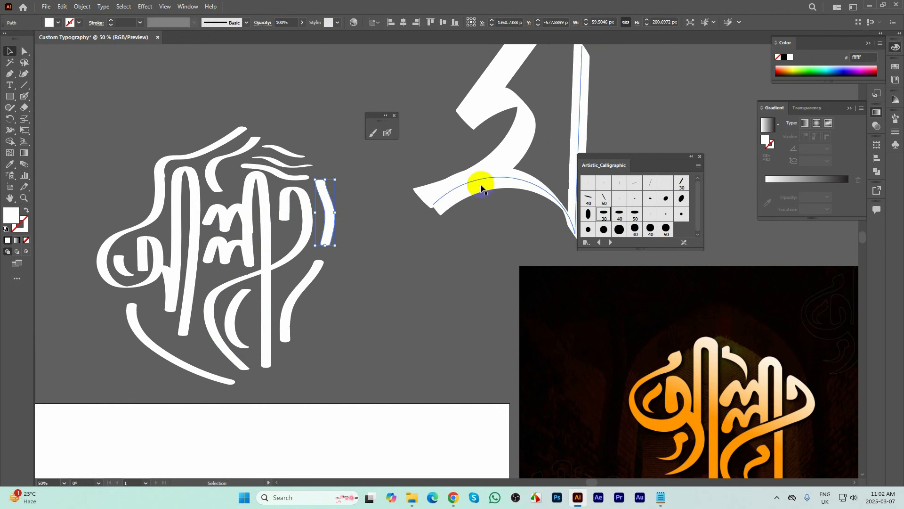
drag(464, 182, 426, 220)
key(ctrl+z)
click(323, 191)
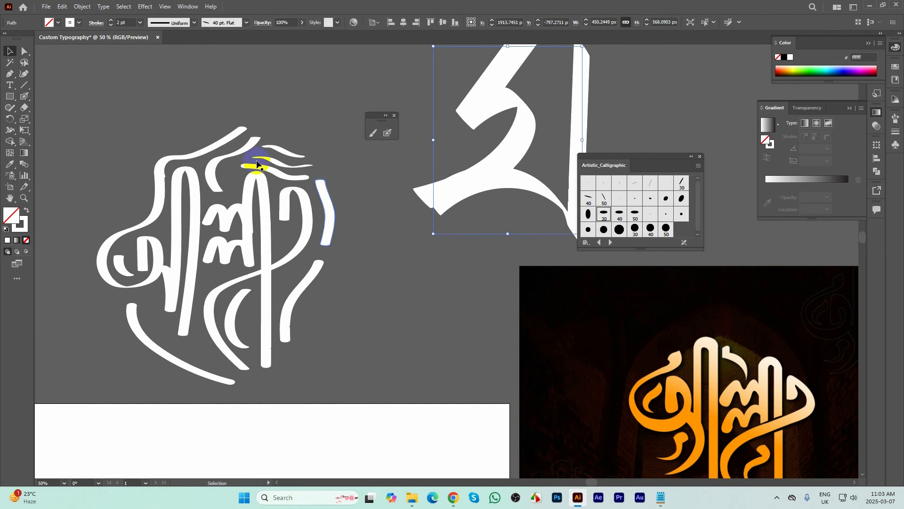
key(a)
scroll(330, 195, up, 4)
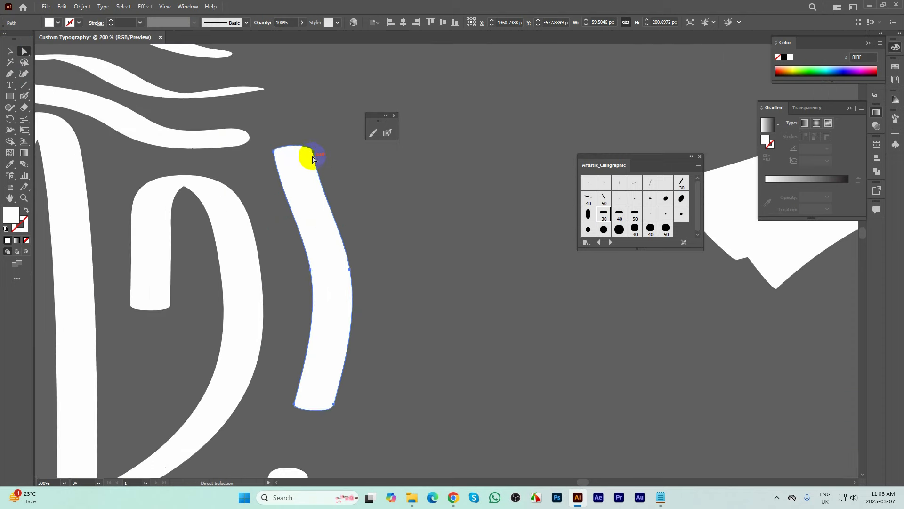
click(313, 154)
drag(313, 154, 285, 152)
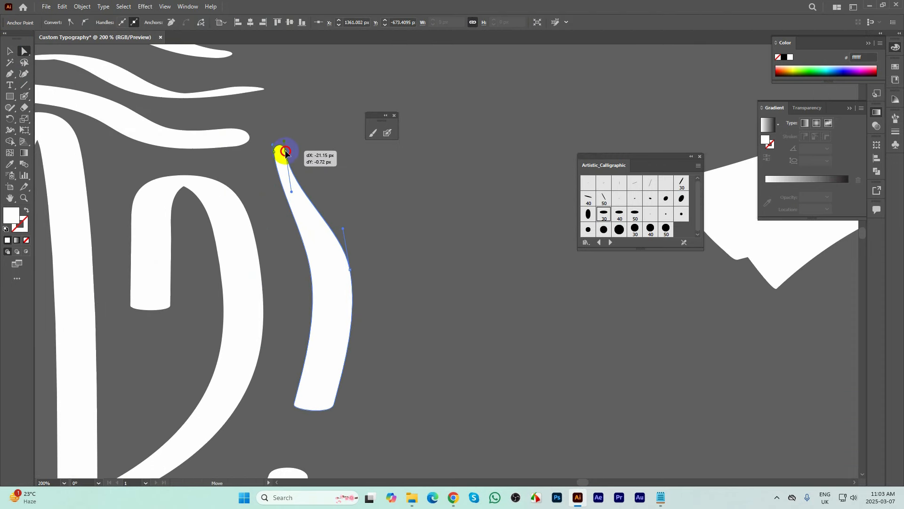
click(348, 186)
scroll(415, 215, down, 3)
- Delete the stray anchor point that makes the bump on the inner edge of the long outer stroke, beside the first arched stem
scroll(266, 124, up, 2)
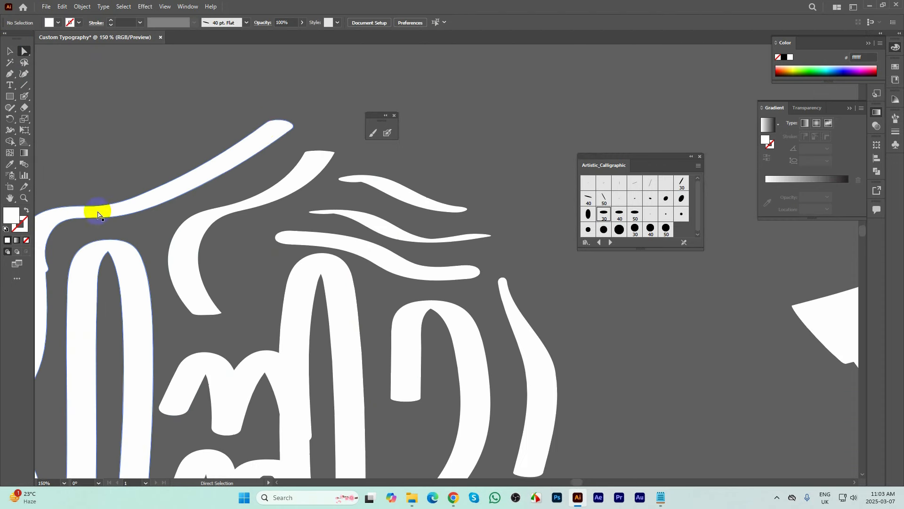
drag(100, 224, 269, 170)
scroll(222, 210, up, 3)
click(196, 208)
click(10, 74)
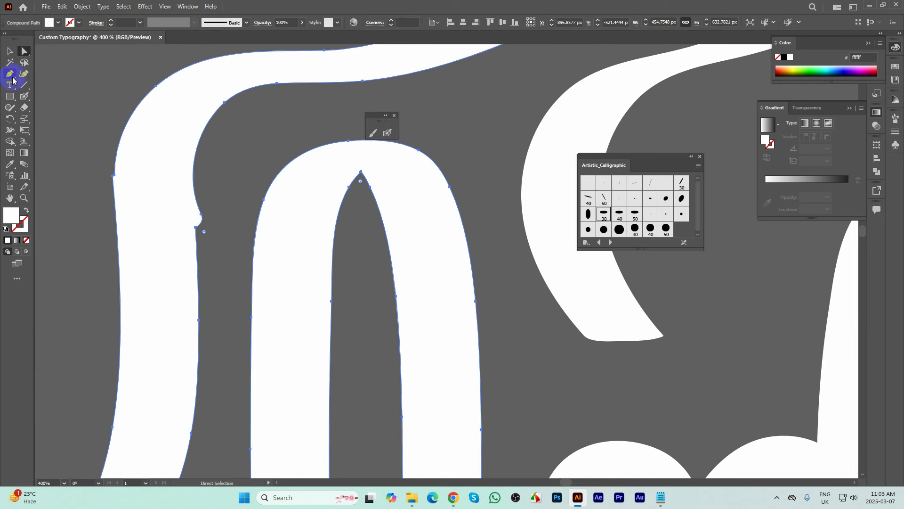
drag(12, 79, 38, 92)
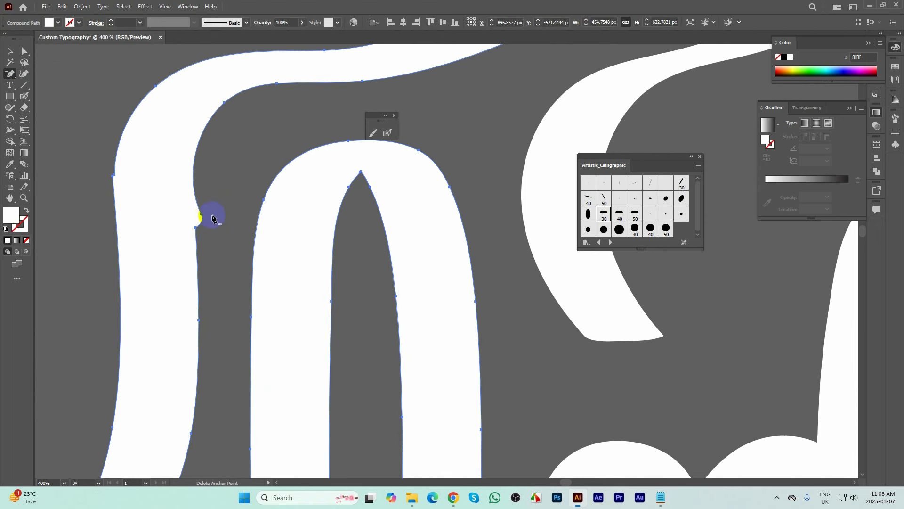
click(201, 217)
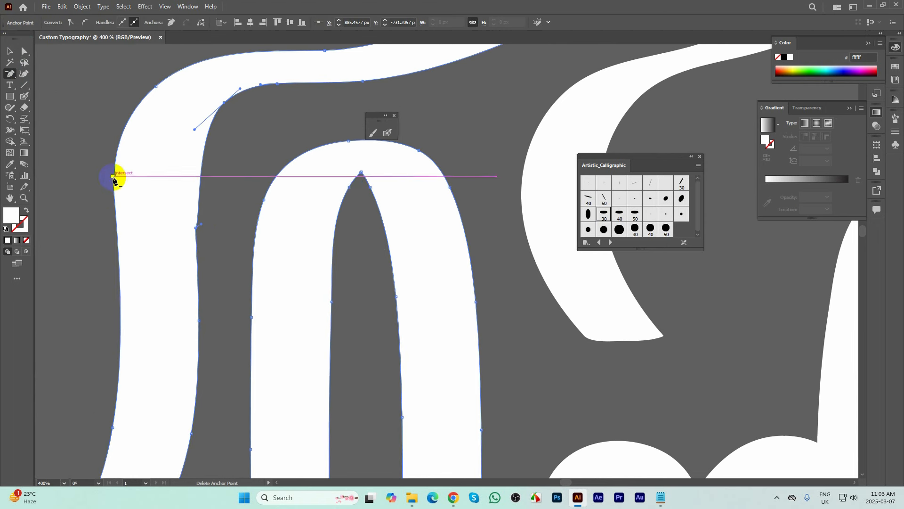
- Adjust the curve handle on the long outer stroke's inner edge for a smooth bend, then deselect the lettering
click(196, 229)
click(204, 227)
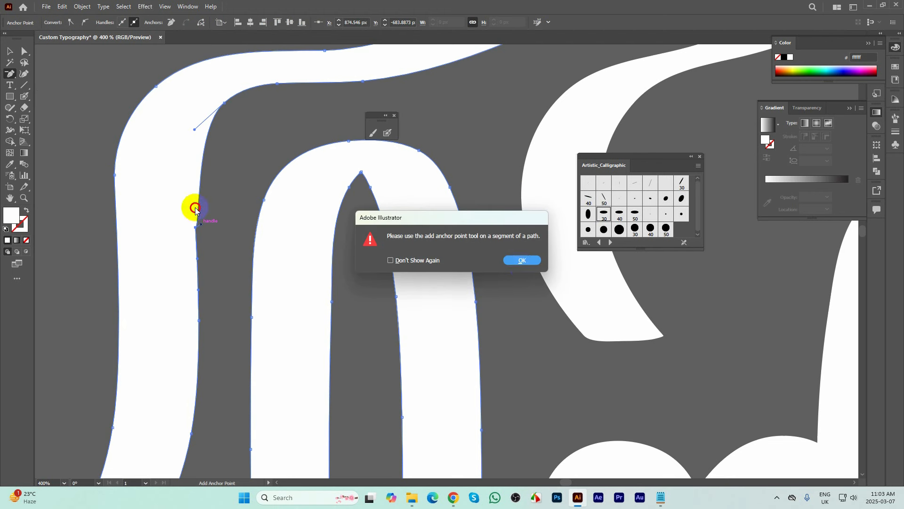
click(521, 259)
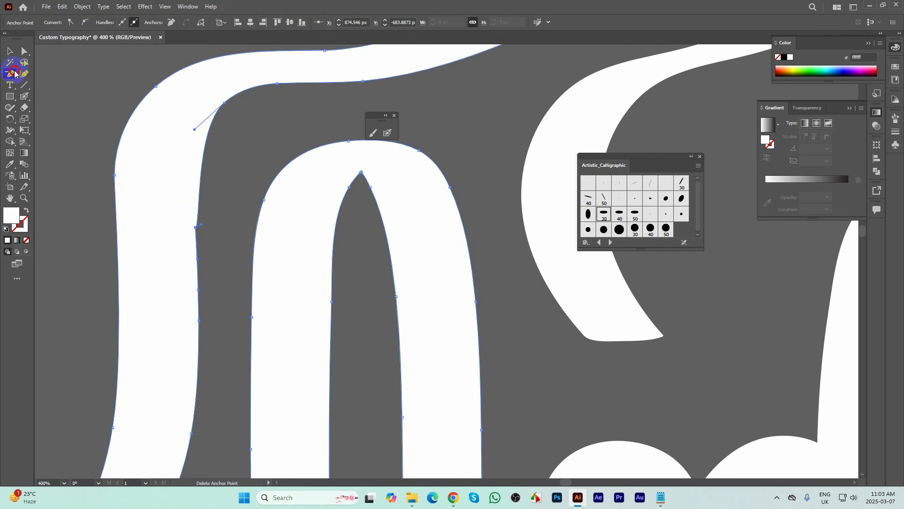
drag(15, 73, 45, 71)
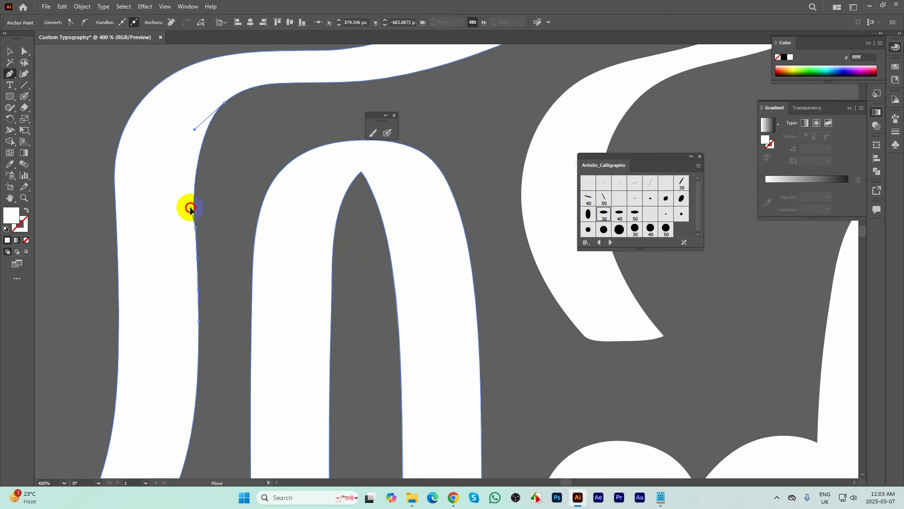
click(195, 204)
scroll(194, 202, down, 6)
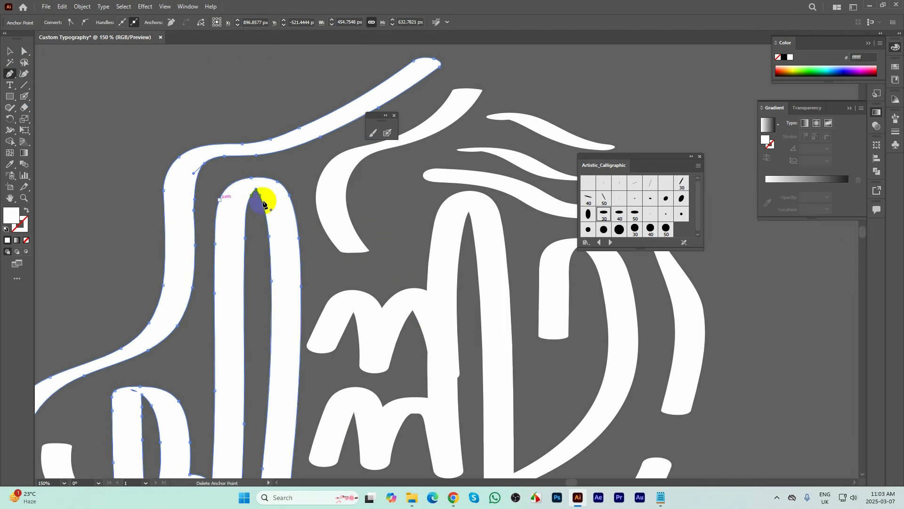
scroll(236, 192, up, 2)
scroll(306, 184, down, 3)
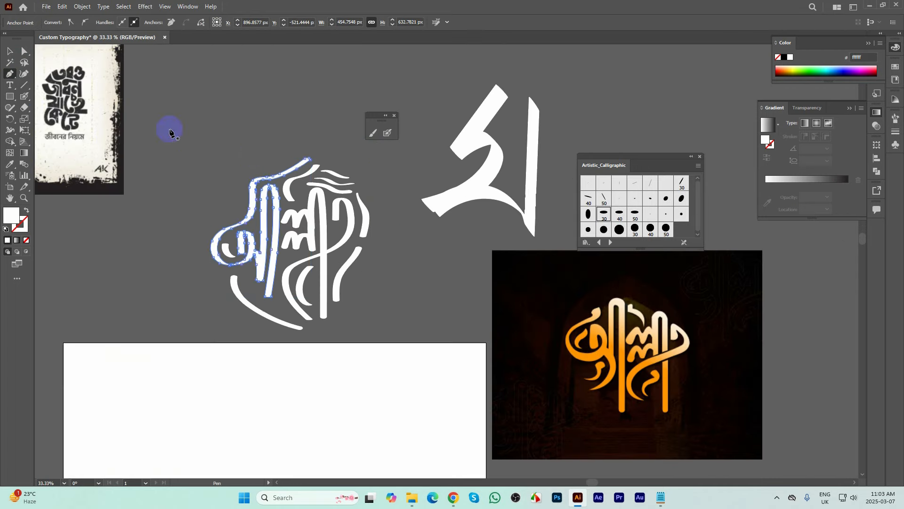
key(v)
click(276, 113)
- Select all the strokes of the white lettering and move them onto the middle of the white artboard
scroll(276, 113, down, 1)
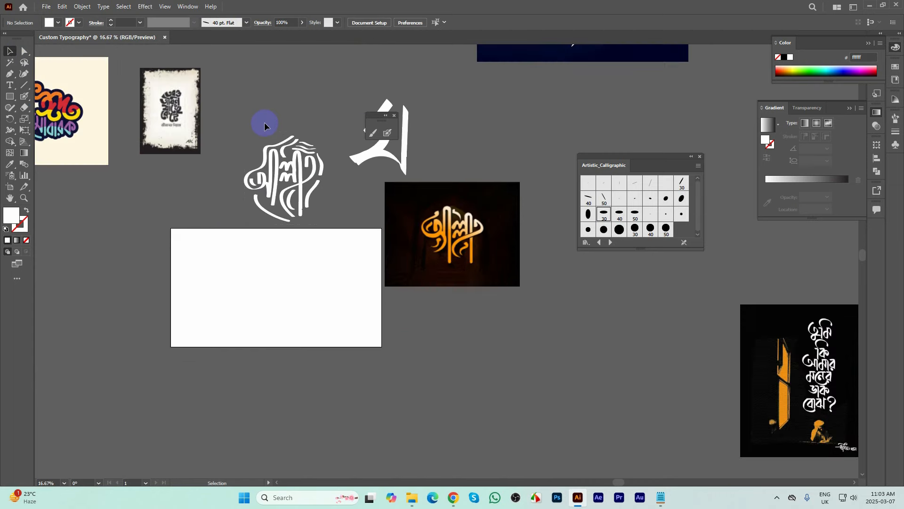
click(283, 216)
click(282, 216)
scroll(283, 216, up, 3)
drag(267, 258, 267, 250)
scroll(267, 250, down, 2)
drag(330, 288, 312, 251)
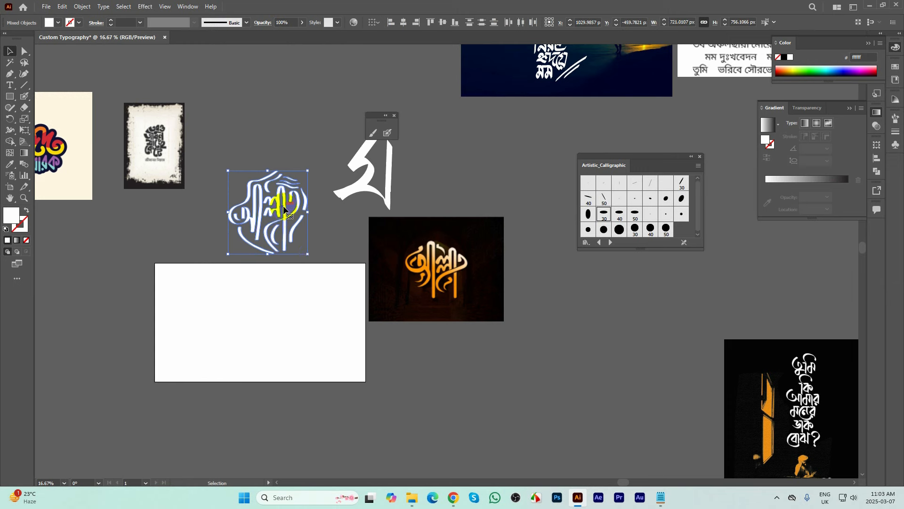
drag(284, 210, 267, 326)
drag(275, 322, 275, 323)
scroll(367, 291, down, 2)
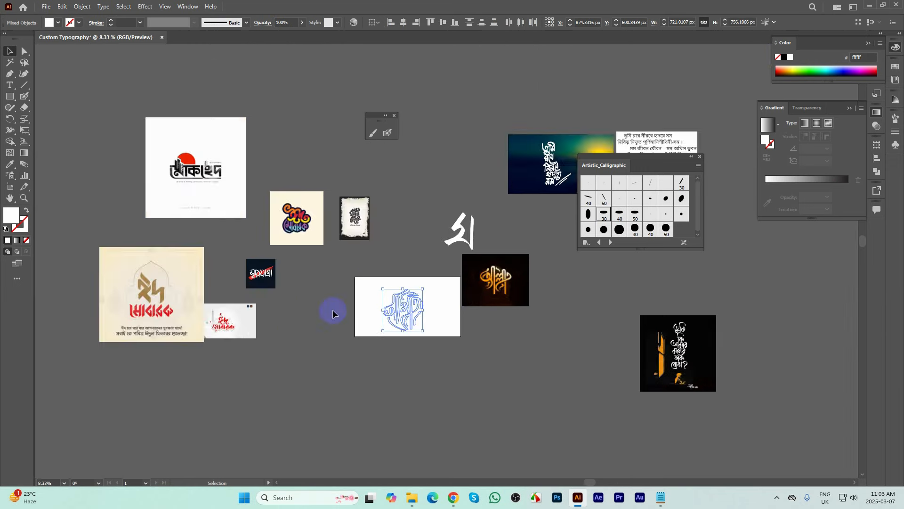
scroll(399, 323, up, 2)
drag(425, 303, 428, 300)
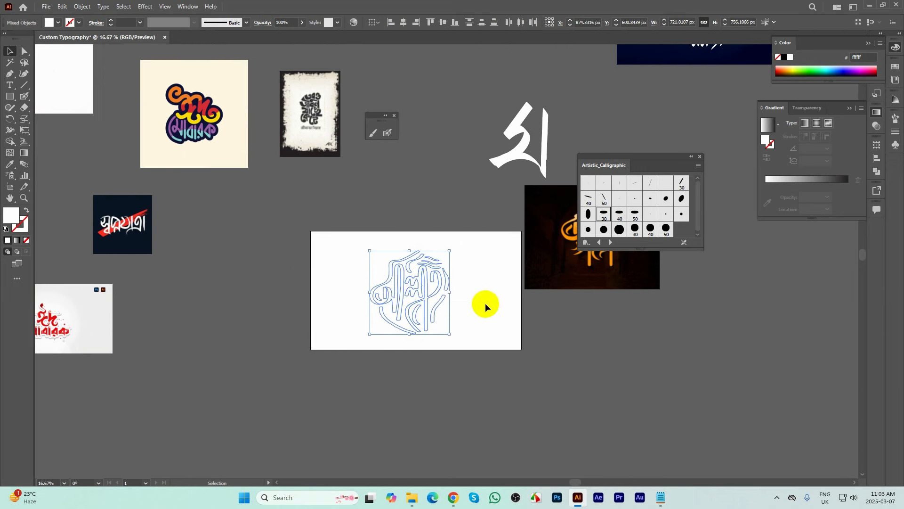
drag(484, 303, 353, 308)
scroll(306, 310, up, 1)
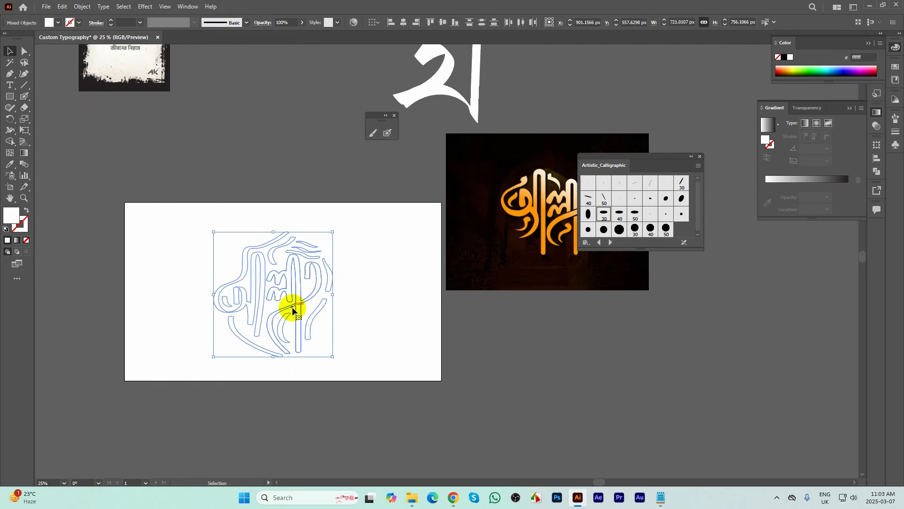
- Apply a gradient fill to the lettering and combine all its strokes into one compound path
click(19, 243)
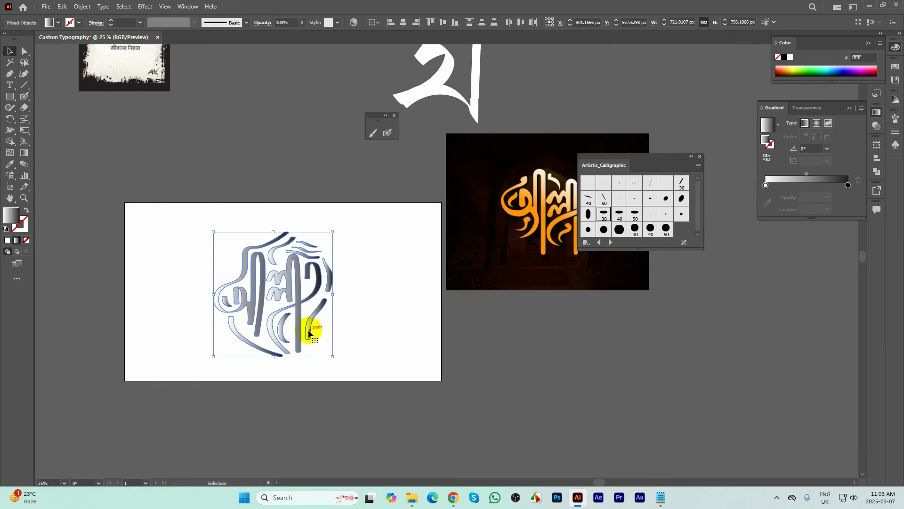
scroll(308, 329, up, 2)
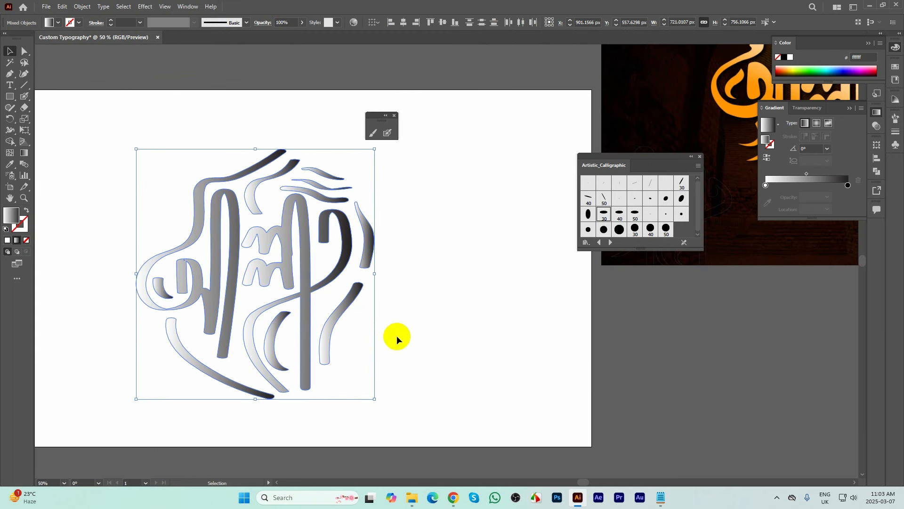
click(82, 7)
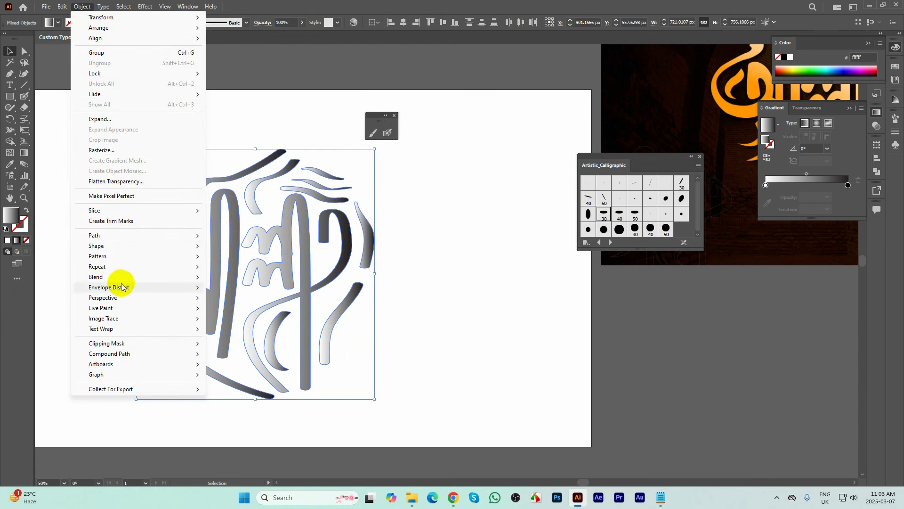
mouse_move(103, 240)
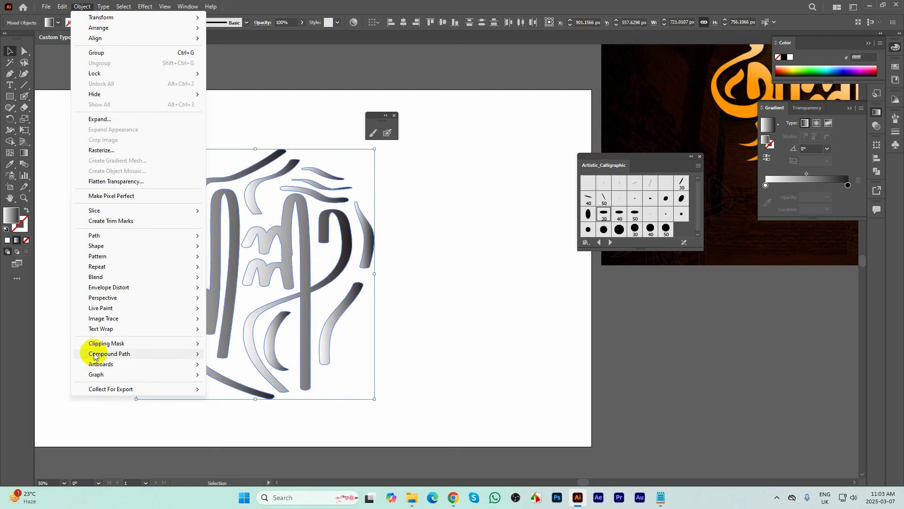
mouse_move(141, 356)
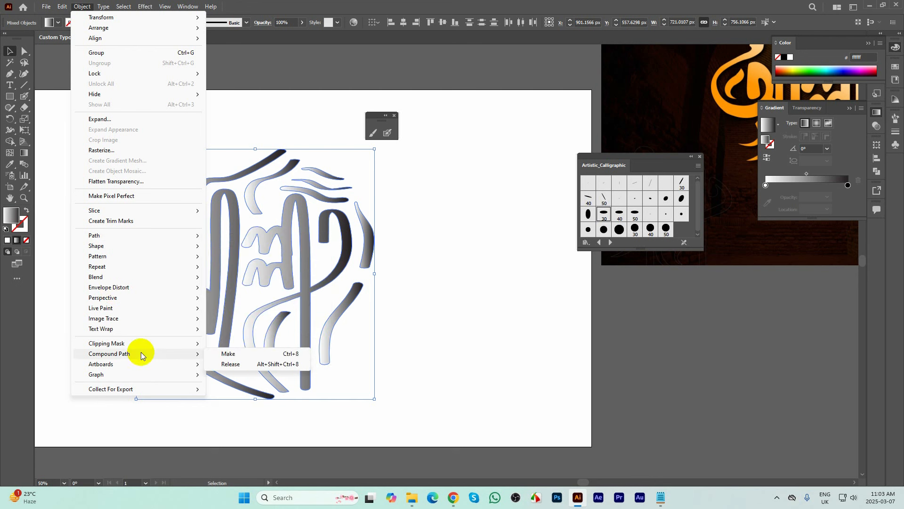
click(245, 358)
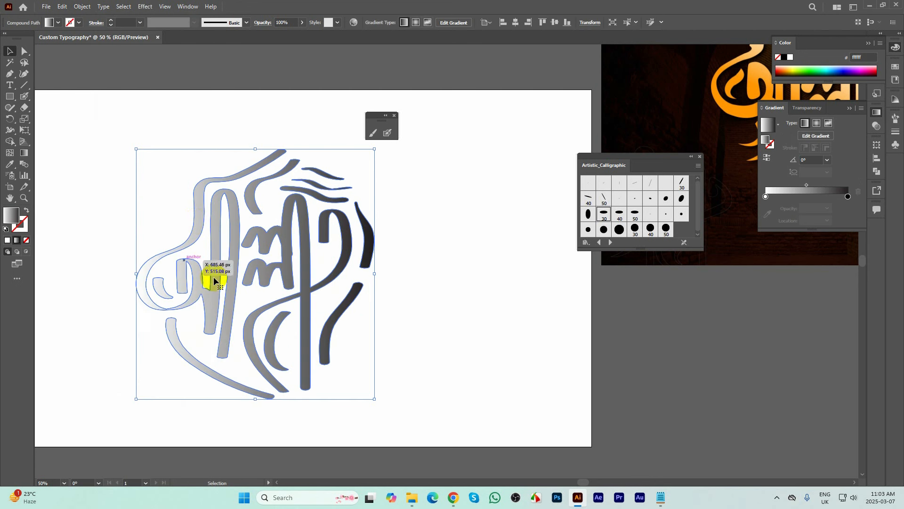
- Set the lettering's linear gradient to a 90° angle and reverse it so white is at the upper end
click(805, 124)
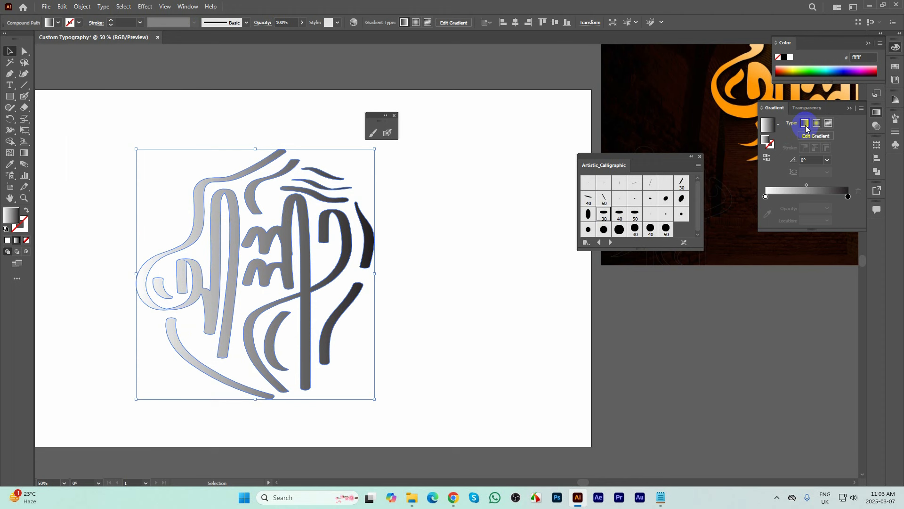
click(827, 160)
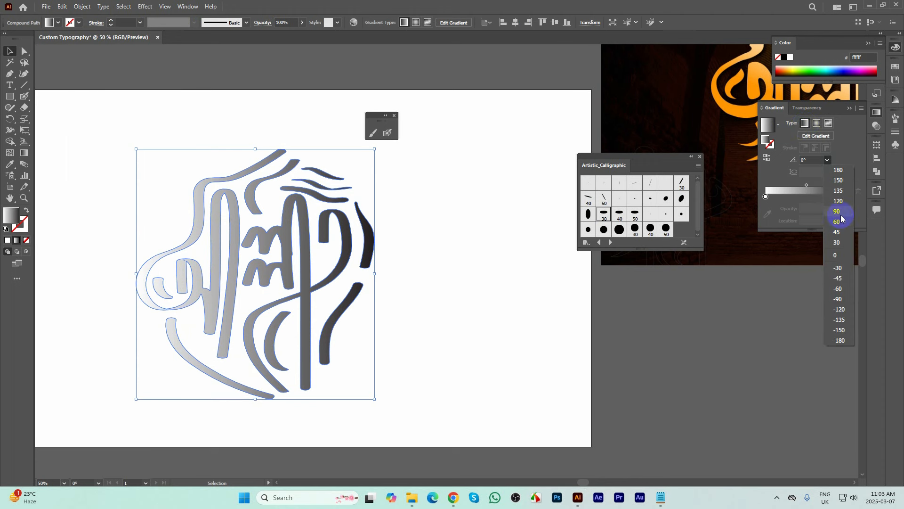
click(837, 212)
scroll(273, 182, down, 2)
click(808, 156)
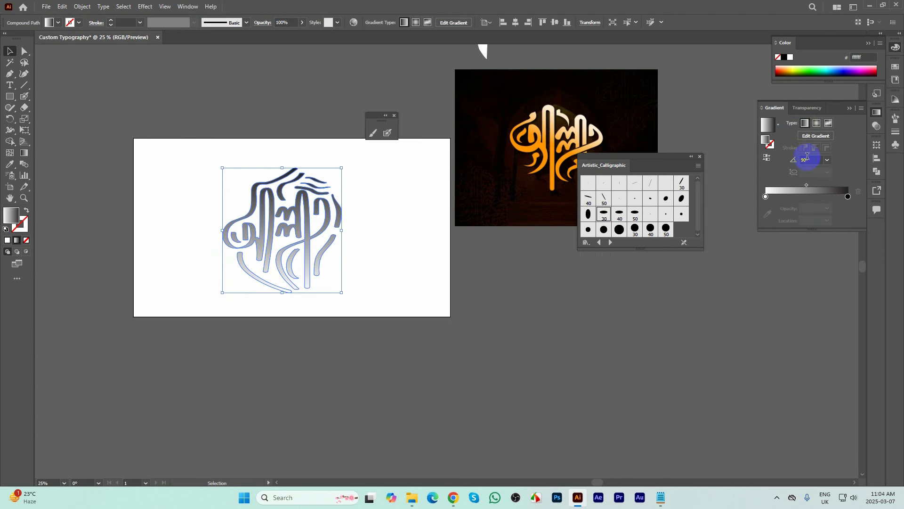
click(771, 162)
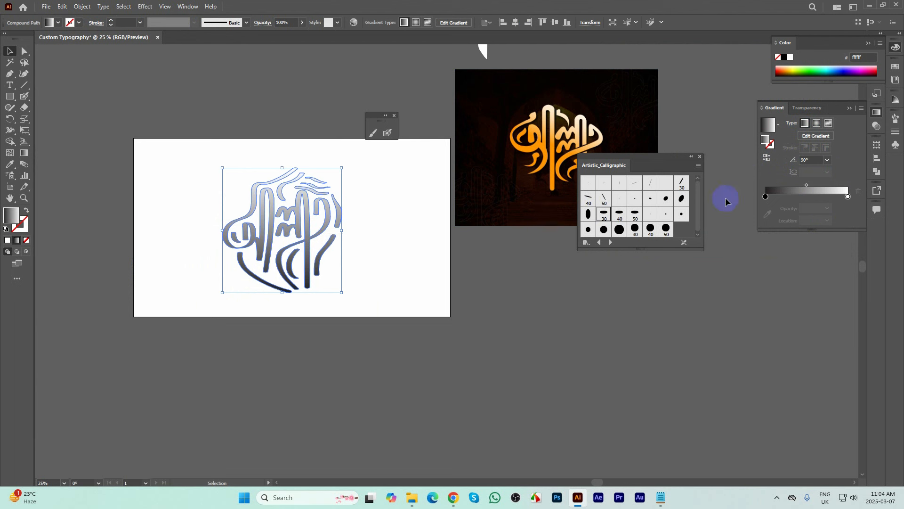
- Recolour the gradient's black stop to orange (R=247 G=147 B=30), set its location to about 34%, and deselect the lettering
double_click(766, 197)
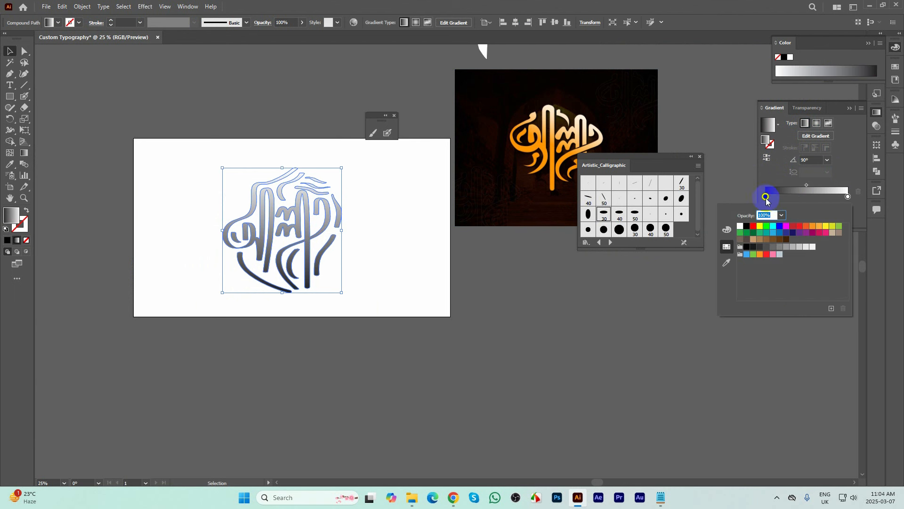
click(814, 227)
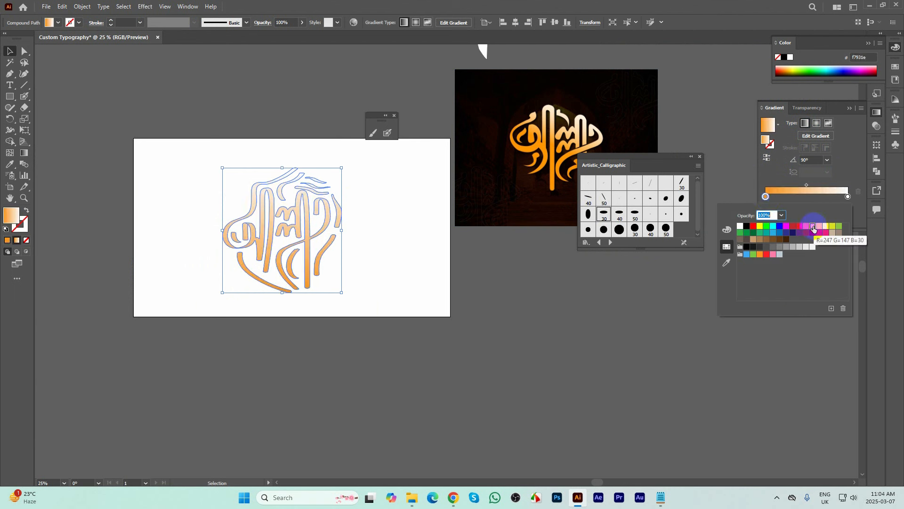
mouse_move(826, 226)
mouse_down()
mouse_move(843, 191)
mouse_move(793, 185)
mouse_move(796, 199)
mouse_up()
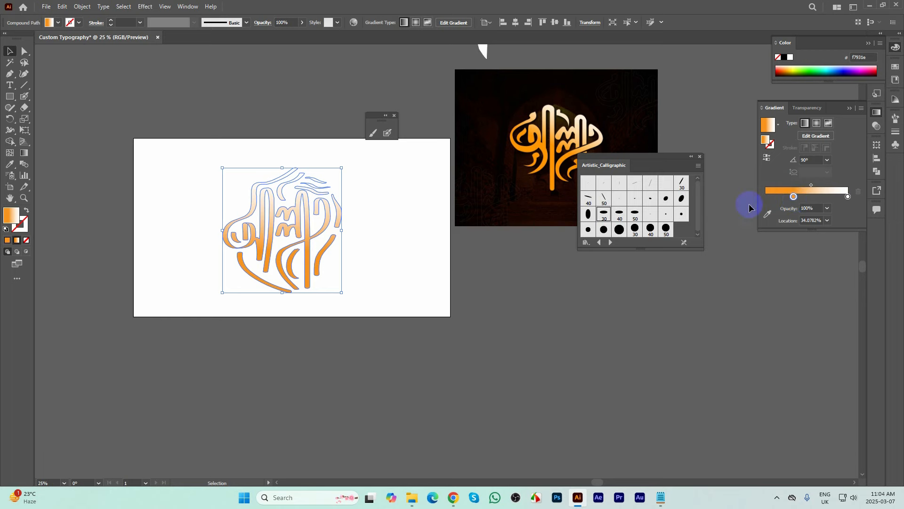
click(381, 216)
scroll(370, 219, down, 2)
scroll(370, 222, down, 1)
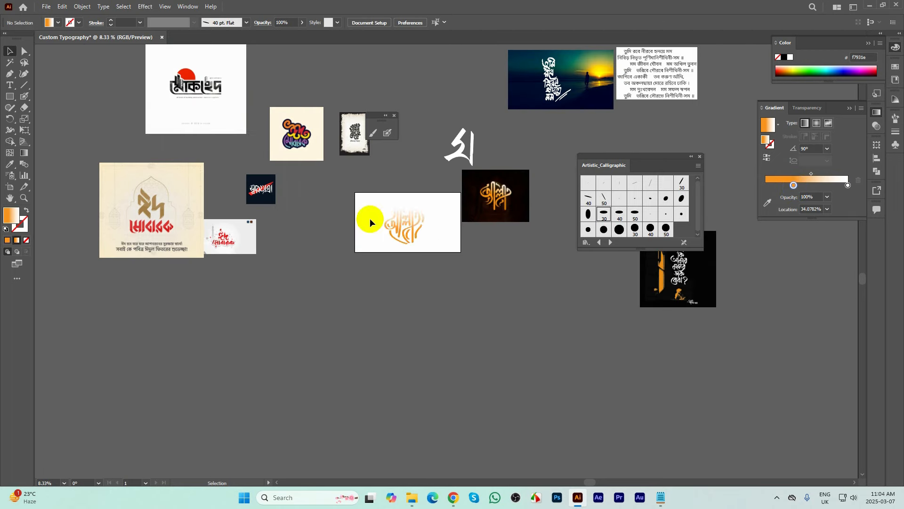
scroll(432, 212, up, 1)
click(412, 497)
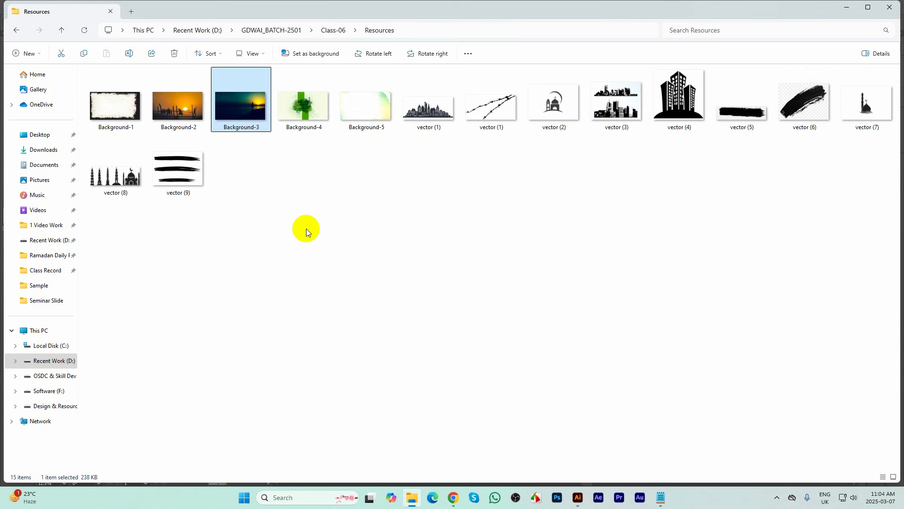
click(240, 118)
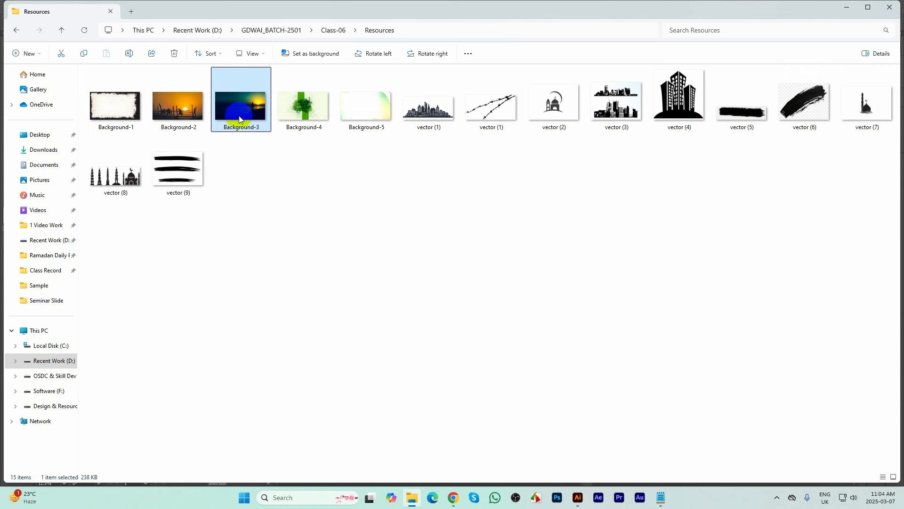
drag(234, 118, 576, 498)
click(575, 499)
scroll(440, 220, down, 1)
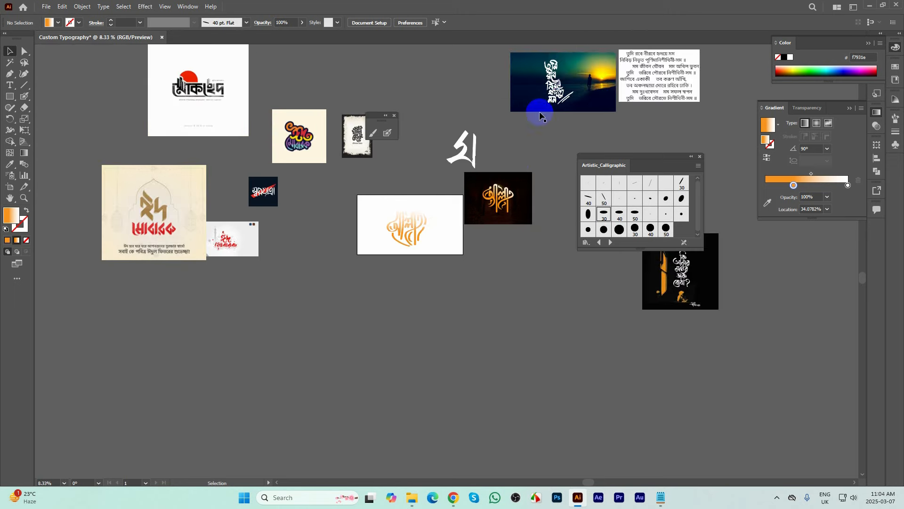
- Duplicate the sunset background from the finished typography to beneath the orange lettering, and move the golden inspiration sample farther right
drag(536, 108, 381, 247)
drag(499, 200, 574, 206)
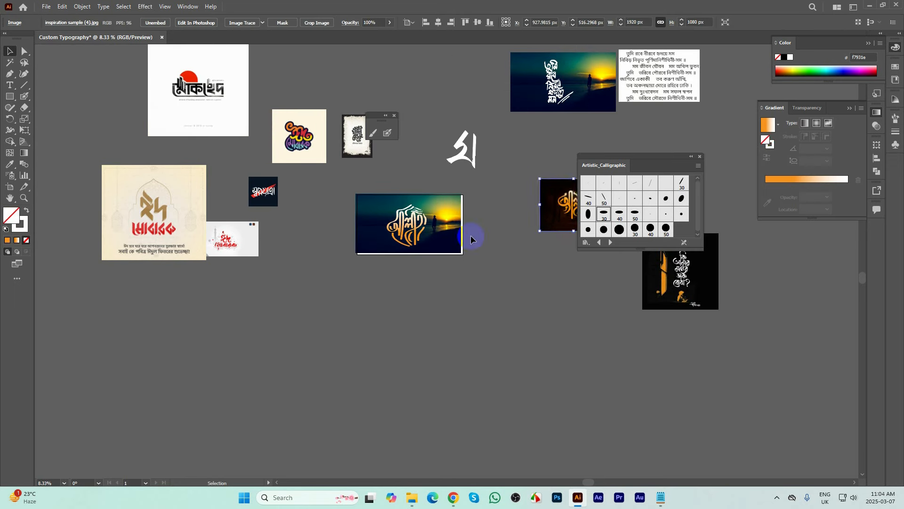
- Enlarge the duplicated sunset background behind the lettering to about 2784 × 1566 px
scroll(472, 236, up, 2)
click(450, 269)
drag(450, 269, 546, 342)
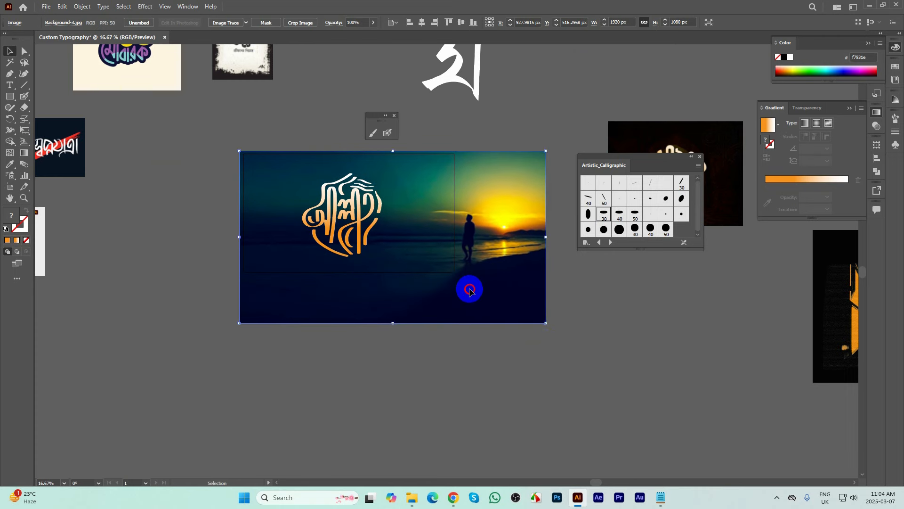
drag(470, 289, 474, 291)
scroll(370, 301, up, 1)
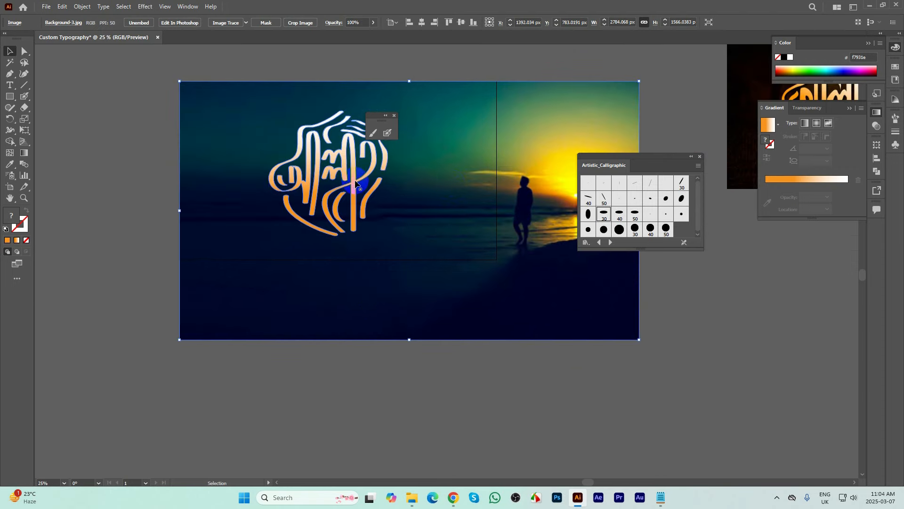
- Move the orange gradient lettering slightly right over the sunset background and scale it down slightly in proportion
click(389, 210)
key(space)
drag(430, 198, 412, 258)
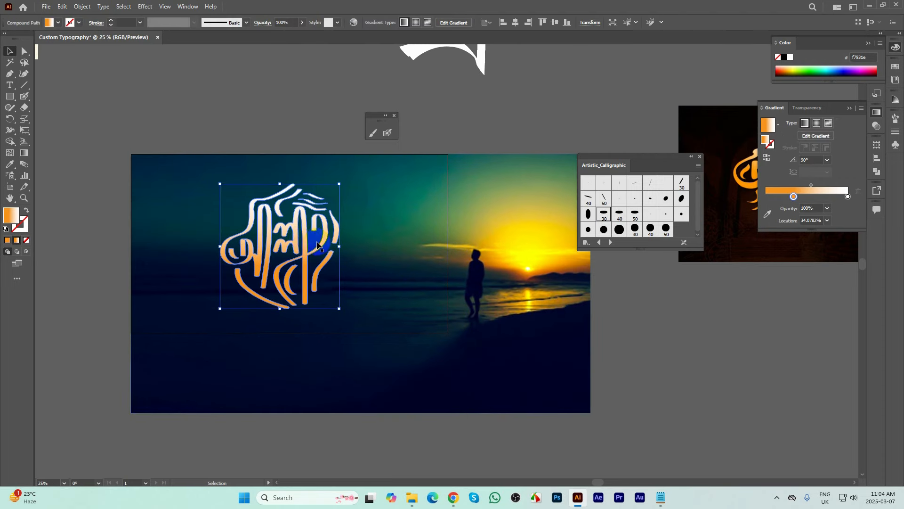
mouse_move(295, 251)
mouse_down()
mouse_move(315, 240)
mouse_move(304, 250)
mouse_up()
scroll(305, 250, up, 1)
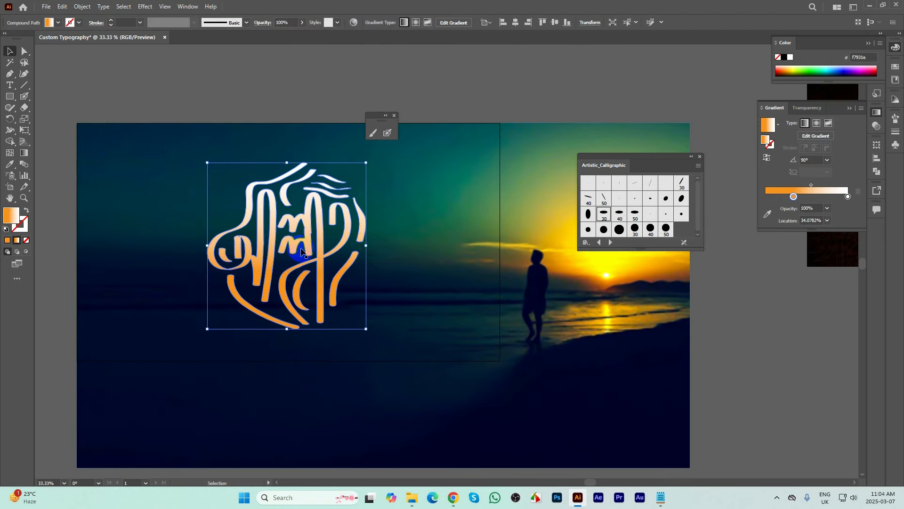
drag(368, 245, 363, 248)
scroll(307, 256, up, 1)
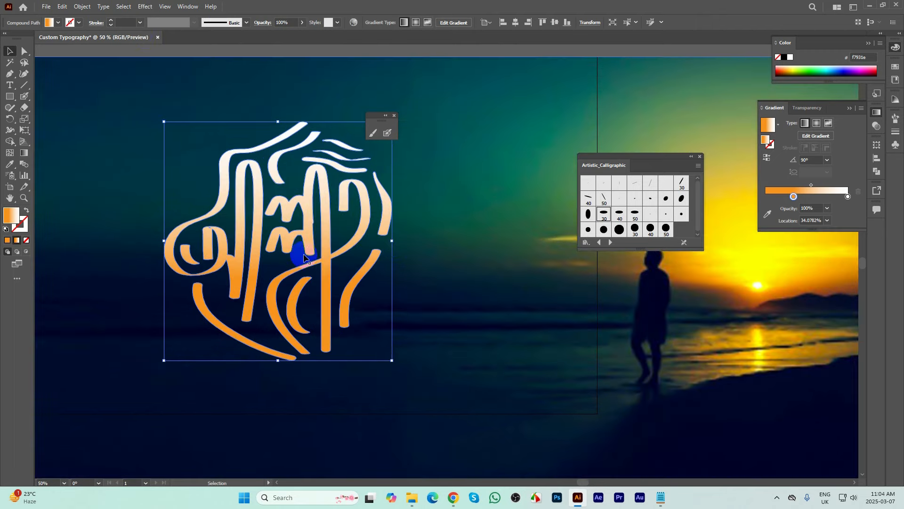
- Apply a black Multiply drop shadow to the lettering with 75% opacity, 7 px X and Y offsets and 5 px blur, and deselect it
click(146, 8)
mouse_move(172, 115)
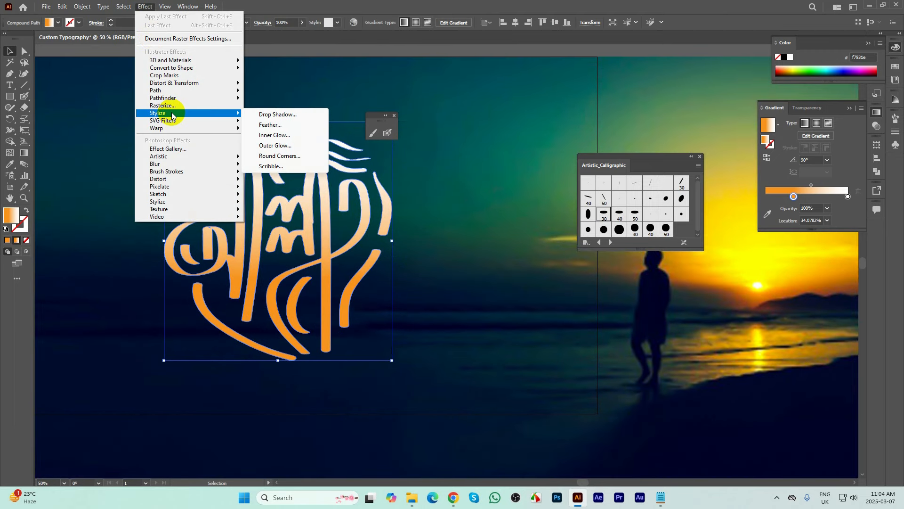
click(279, 115)
drag(519, 223, 550, 215)
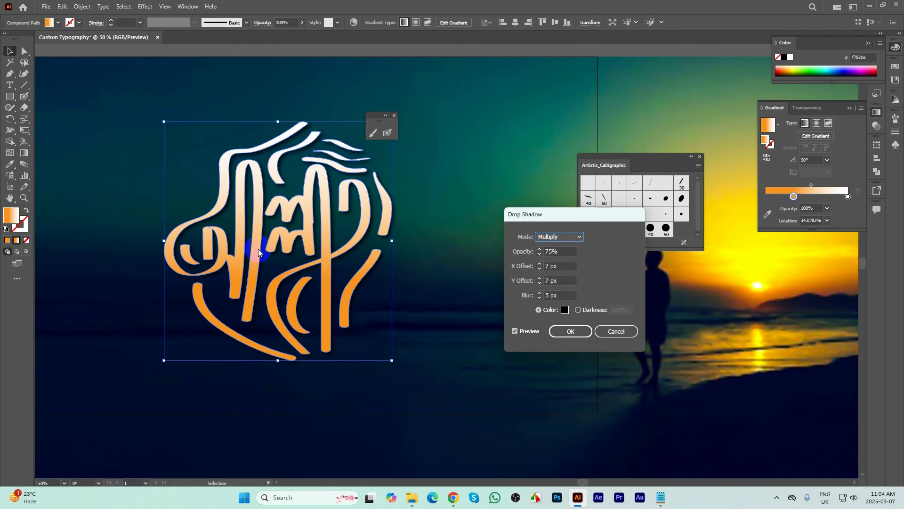
click(570, 332)
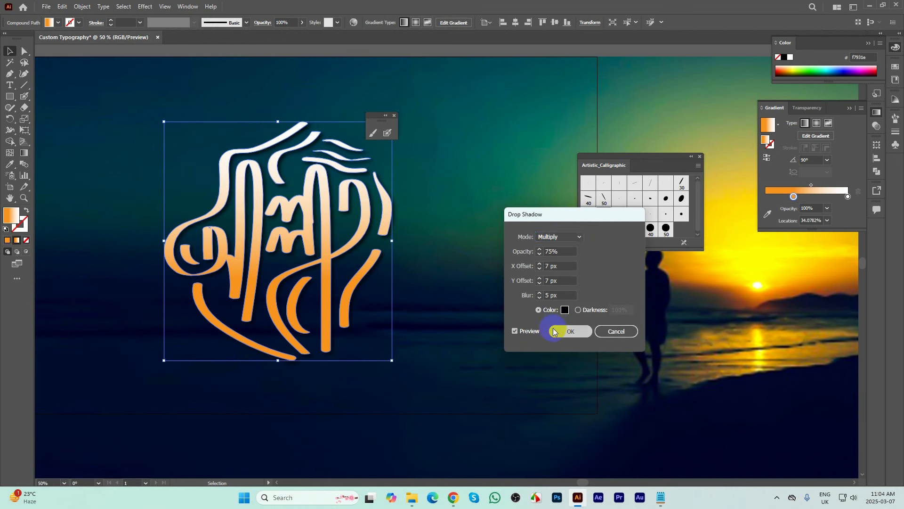
click(419, 293)
scroll(405, 296, up, 1)
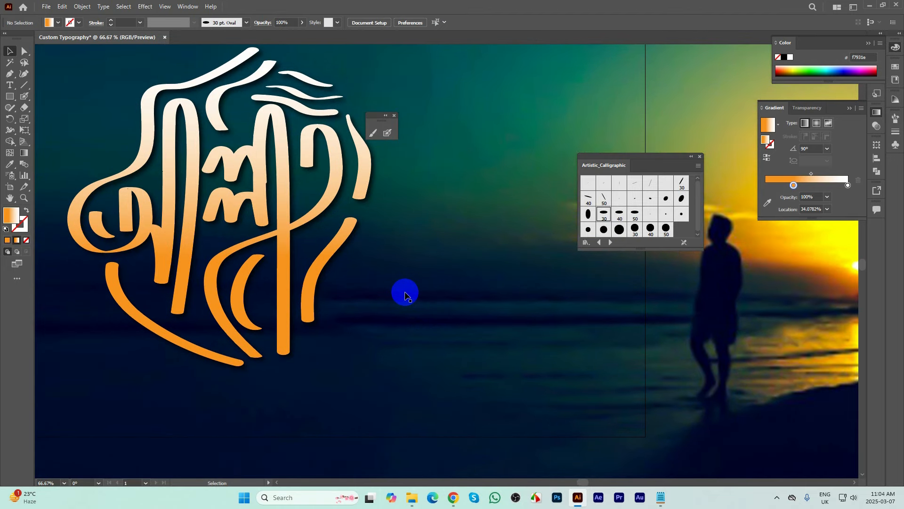
scroll(351, 261, down, 4)
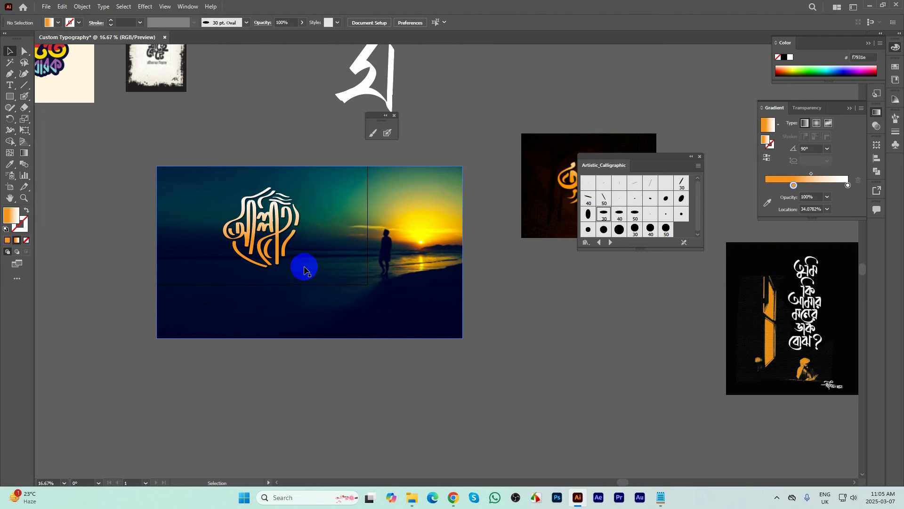
- Crop the sunset background image to the artboard's 1920 × 1080 px area and apply the crop
click(304, 269)
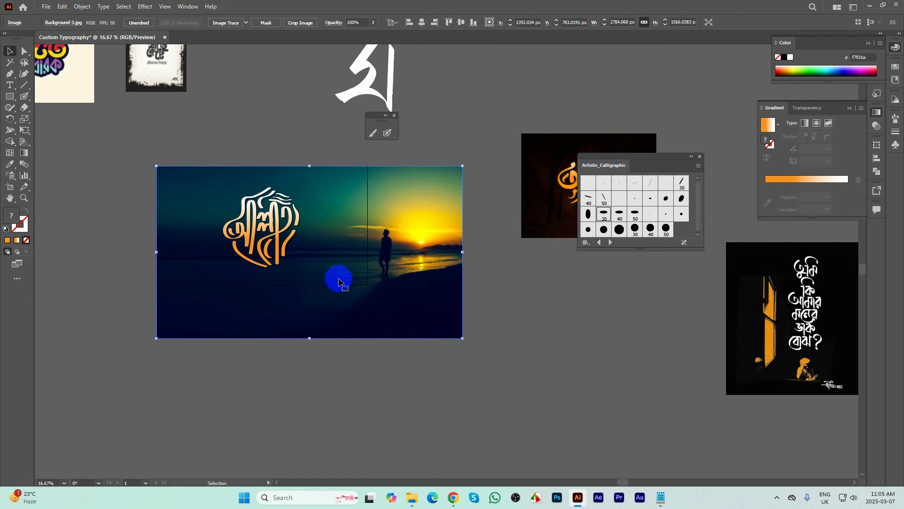
scroll(302, 283, down, 2)
scroll(448, 271, up, 2)
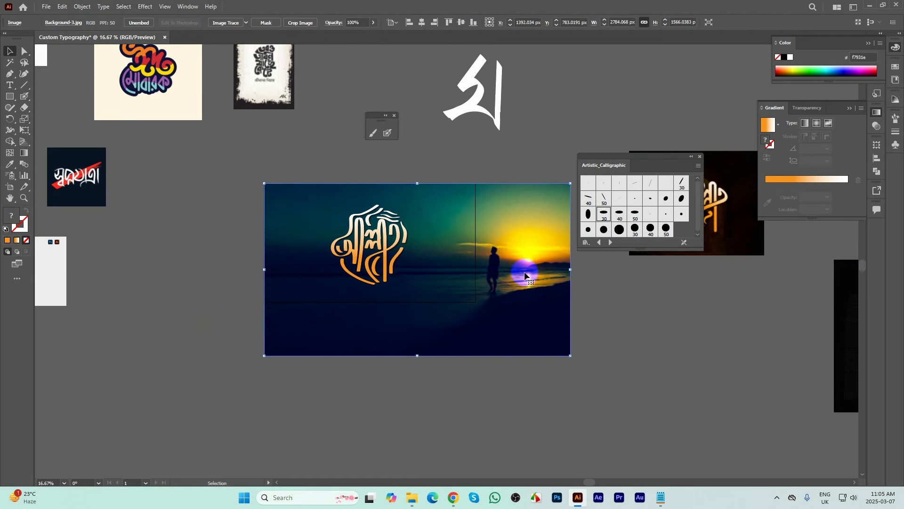
click(299, 23)
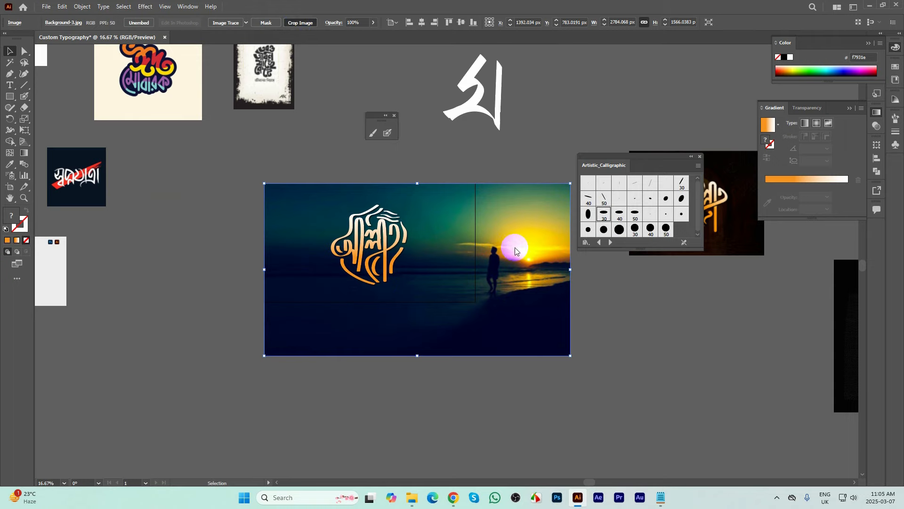
scroll(516, 247, up, 1)
drag(499, 278, 306, 270)
drag(370, 265, 455, 265)
drag(293, 380, 299, 326)
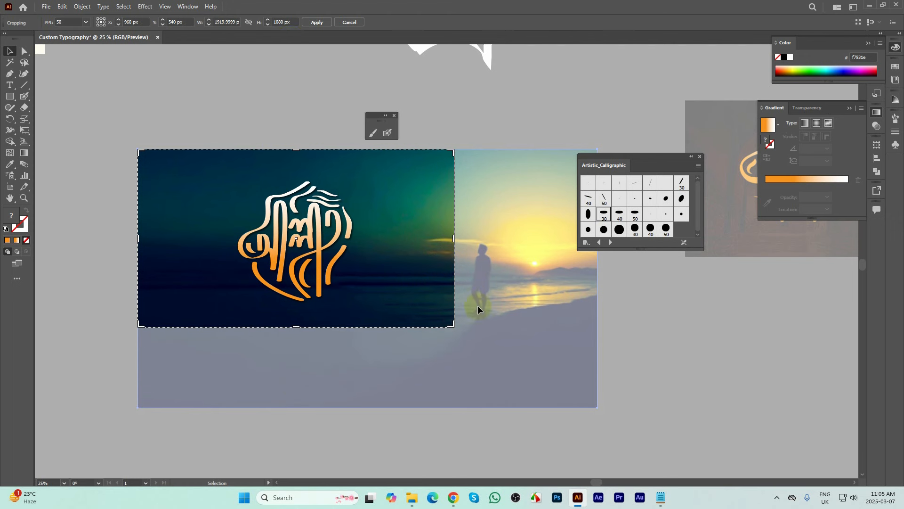
click(317, 24)
click(531, 315)
scroll(172, 237, down, 1)
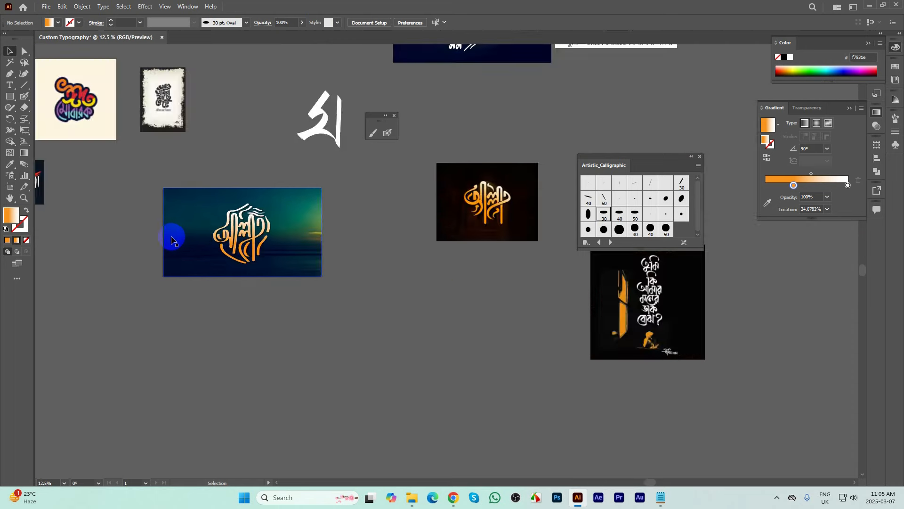
- Draw a gradient-filled rectangle of about 1922 × 1080 px covering the cropped background
scroll(172, 238, up, 1)
click(10, 96)
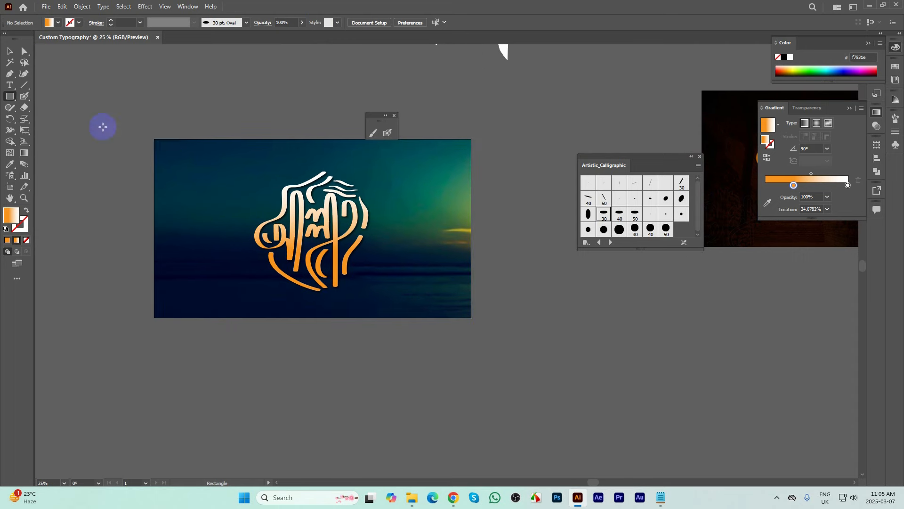
drag(155, 139, 471, 318)
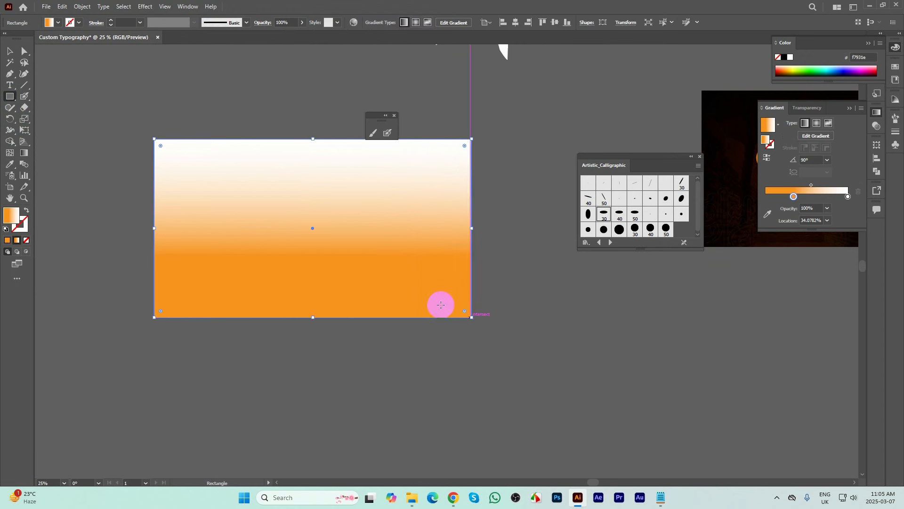
- Rotate the gradient rectangle by 180° and arrange it behind the lettering but above the background image
click(10, 51)
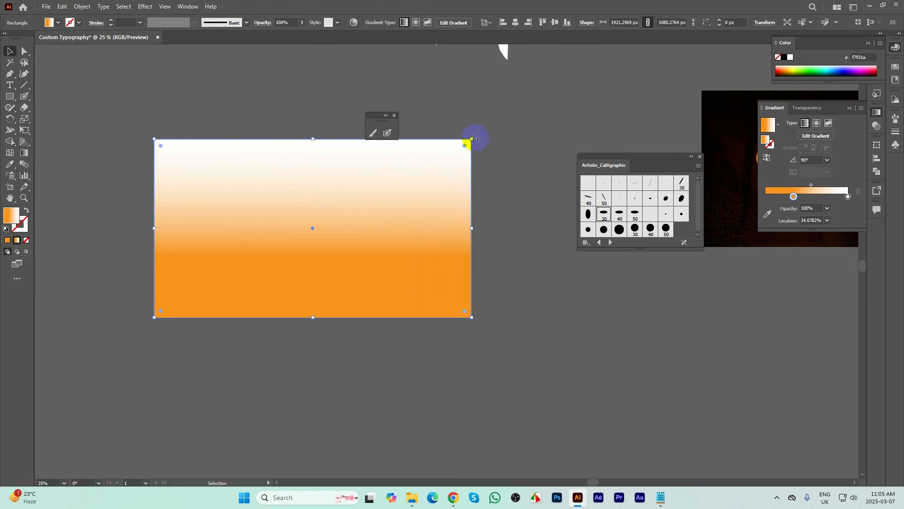
drag(474, 138, 253, 279)
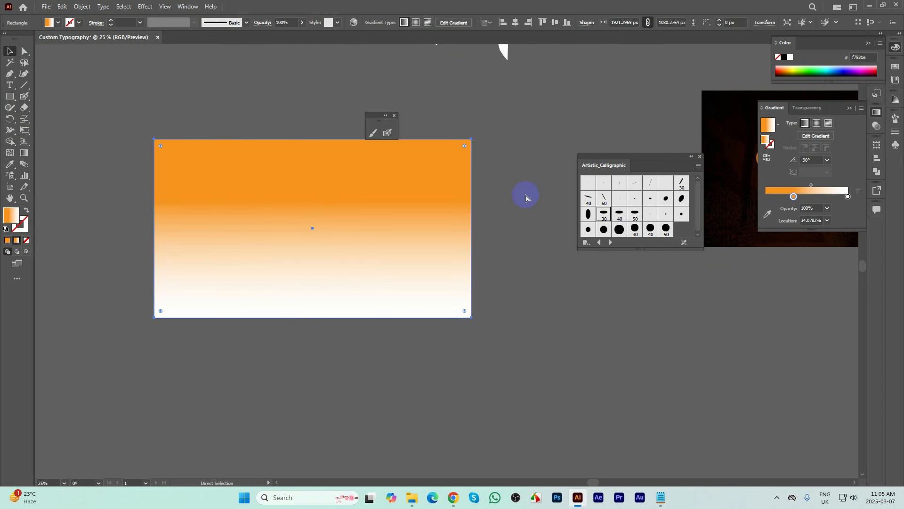
key(ctrl+[)
key(ctrl+])
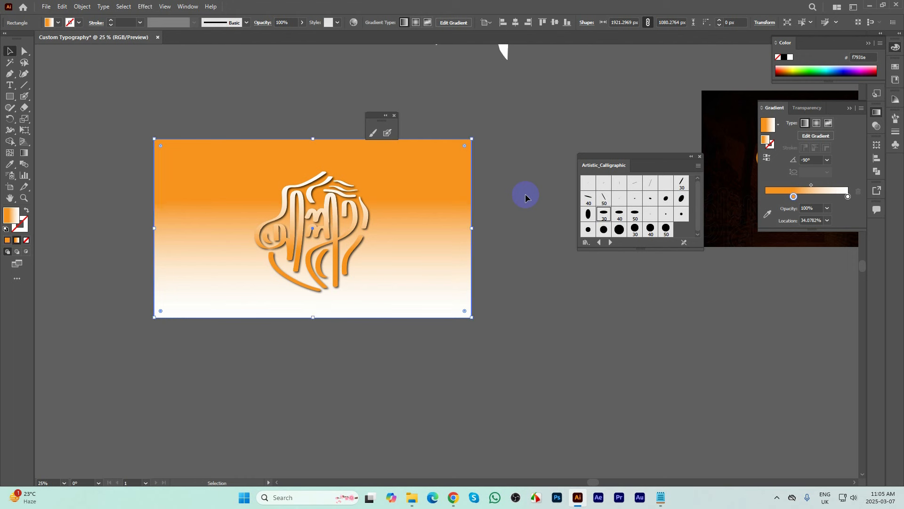
- Try the Multiply, Exclusion, Difference and Darken blend modes on the gradient rectangle, with opacity lowered to 23%
click(801, 108)
click(783, 122)
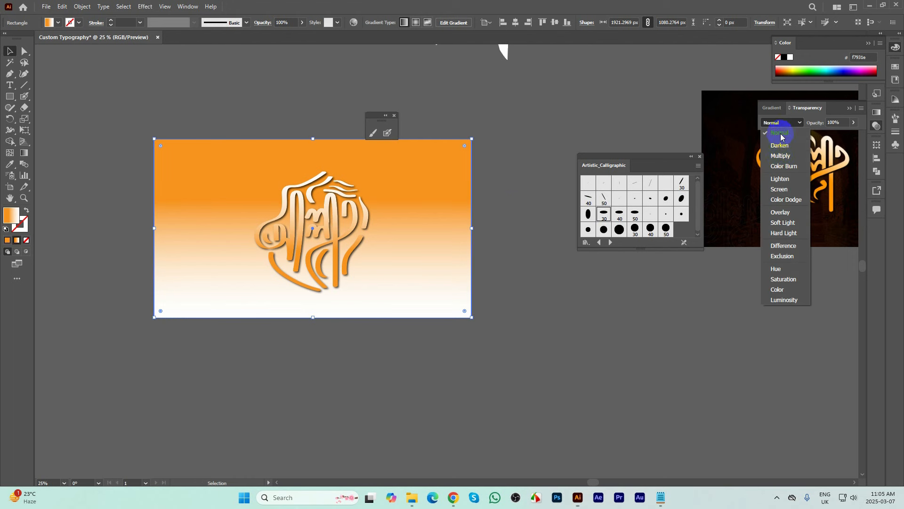
click(781, 156)
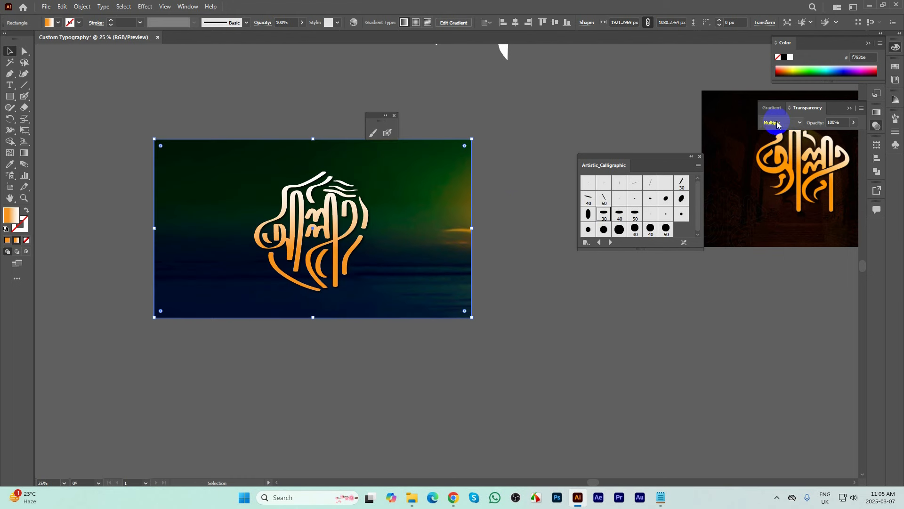
scroll(777, 122, down, 1)
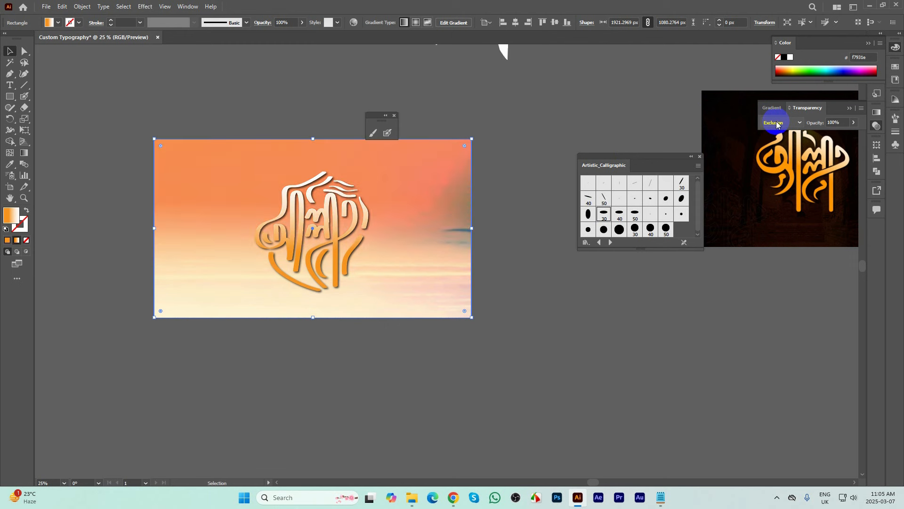
click(854, 123)
drag(830, 136, 828, 137)
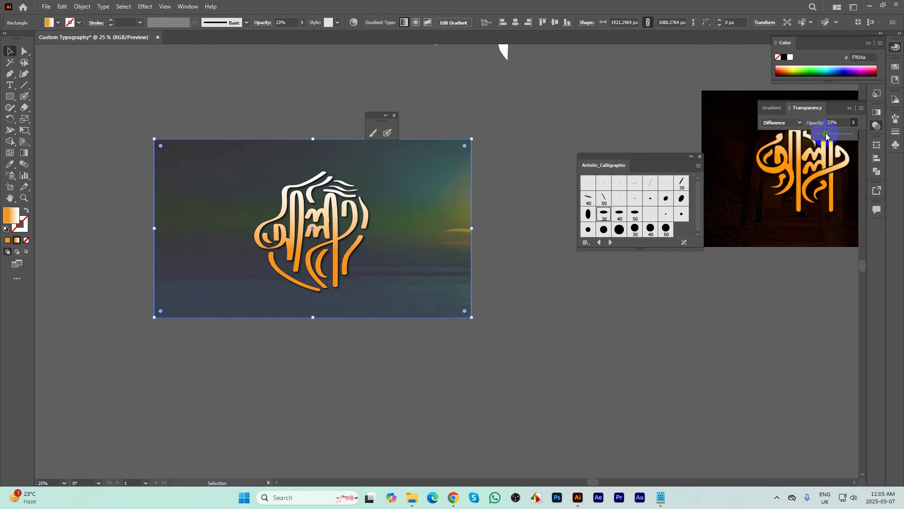
click(784, 122)
click(778, 146)
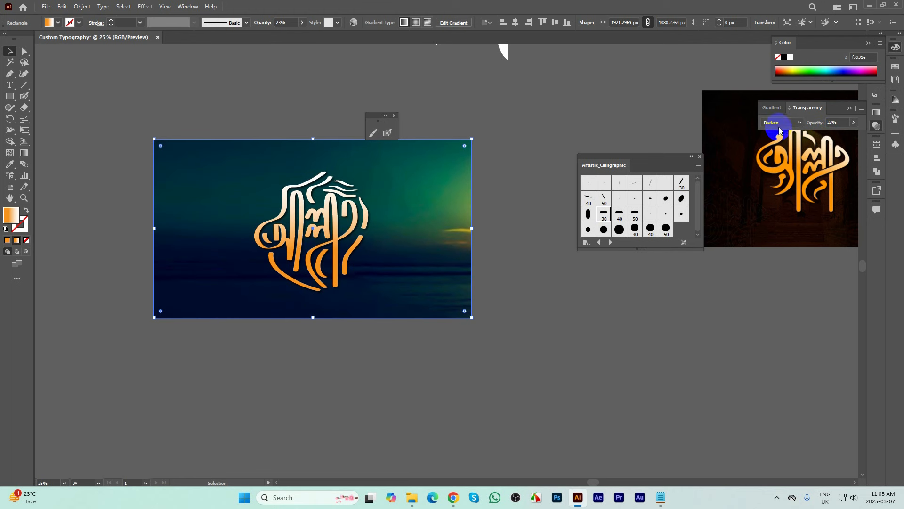
- Set the gradient rectangle's blend mode to Multiply and its opacity to 100%
click(855, 124)
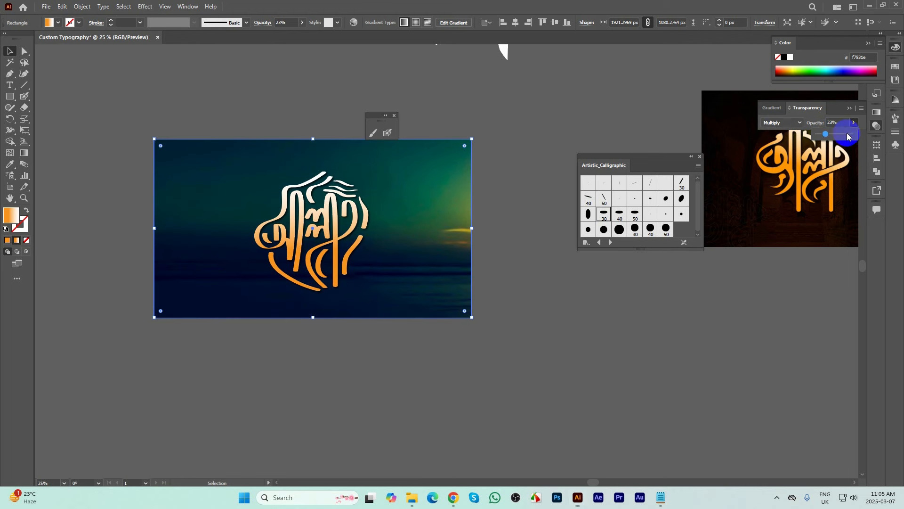
drag(890, 136, 888, 136)
scroll(780, 124, down, 1)
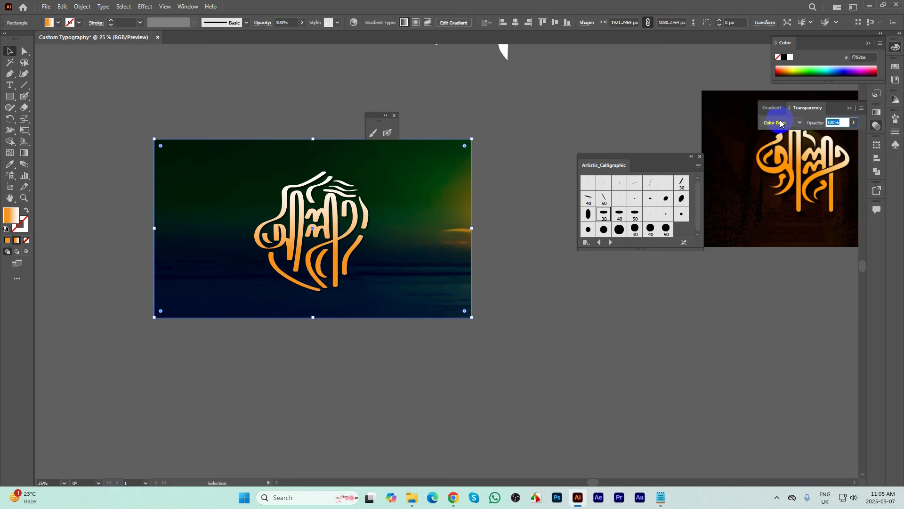
click(486, 221)
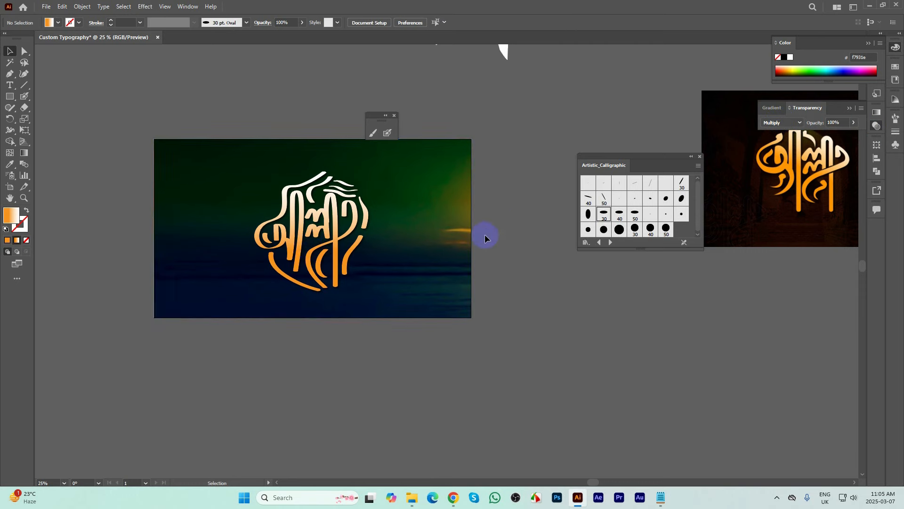
- Select the background, overlay and lettering together and move them off the artboard to the finished designs above
scroll(296, 243, up, 1)
scroll(211, 250, down, 2)
click(204, 202)
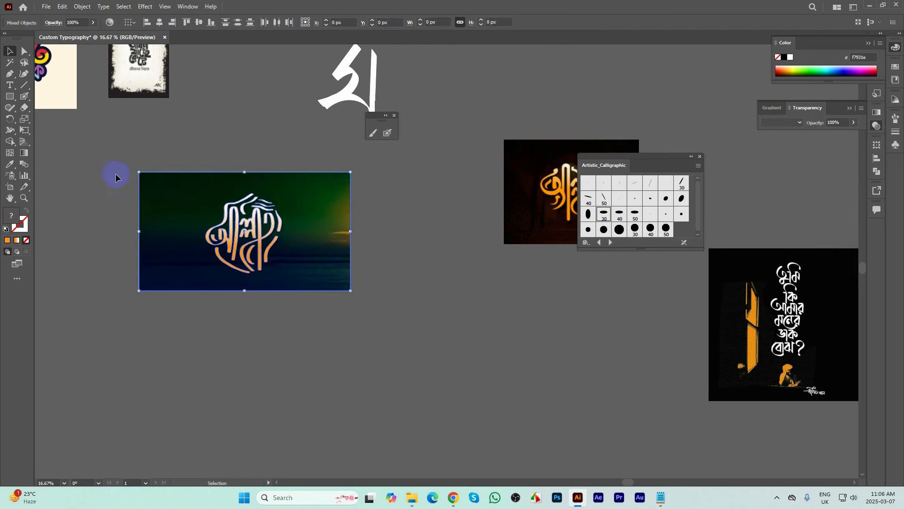
scroll(204, 212, down, 2)
drag(407, 227, 454, 77)
- Delete the loose white brush-drawn letter above the artboard
scroll(453, 149, up, 1)
drag(439, 140, 515, 195)
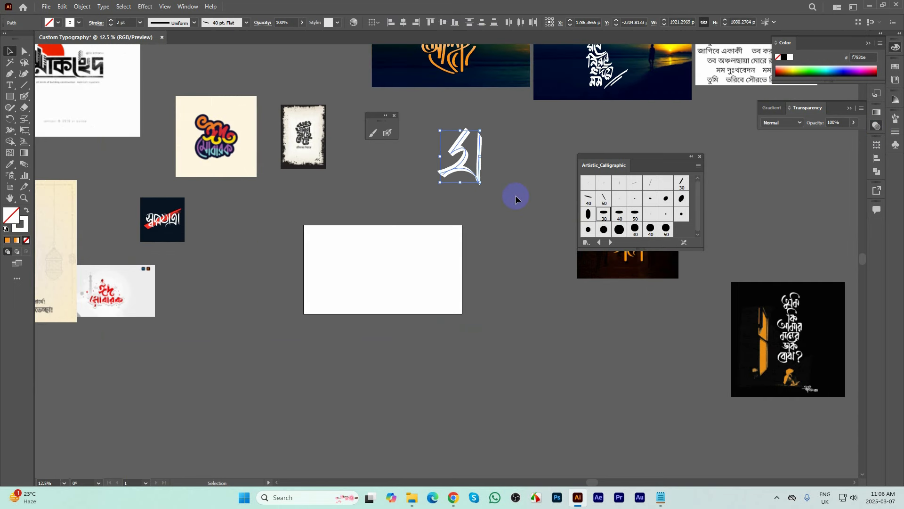
key(Delete)
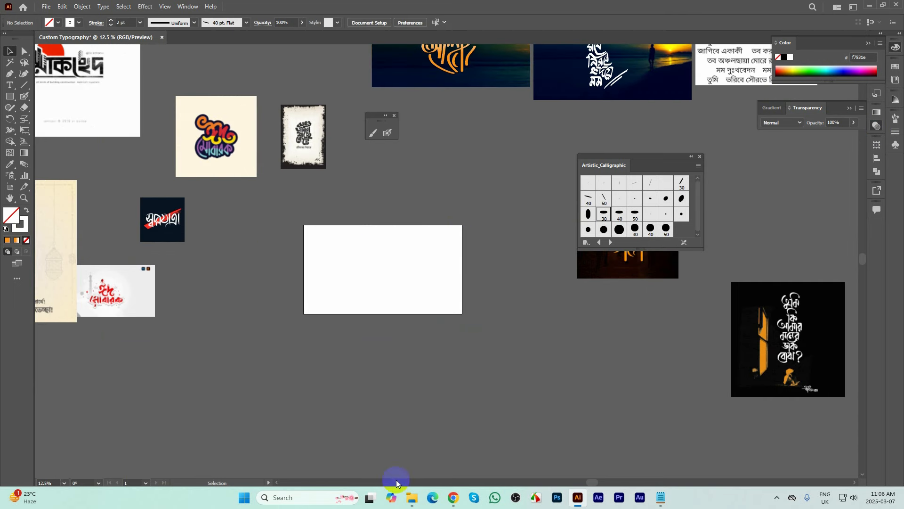
- Place the Background-2 image from the Resources folder into the document and embed it
click(412, 495)
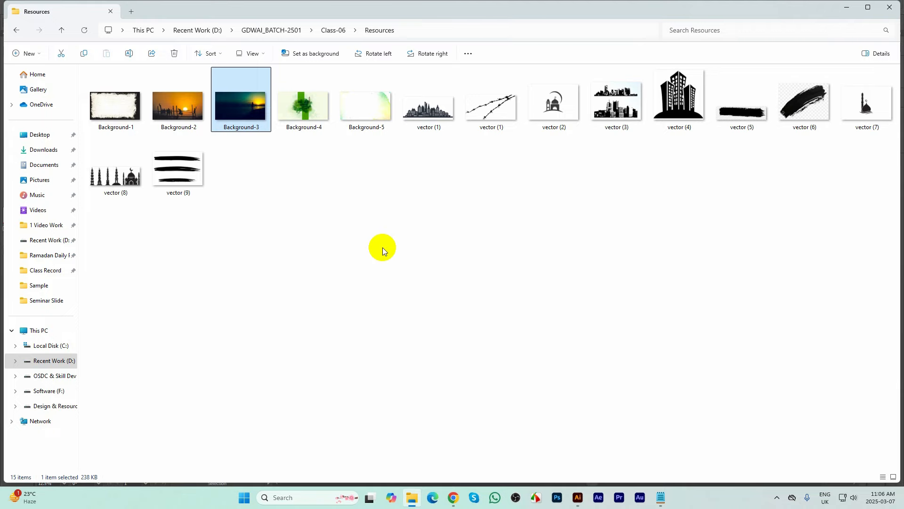
drag(177, 106, 399, 295)
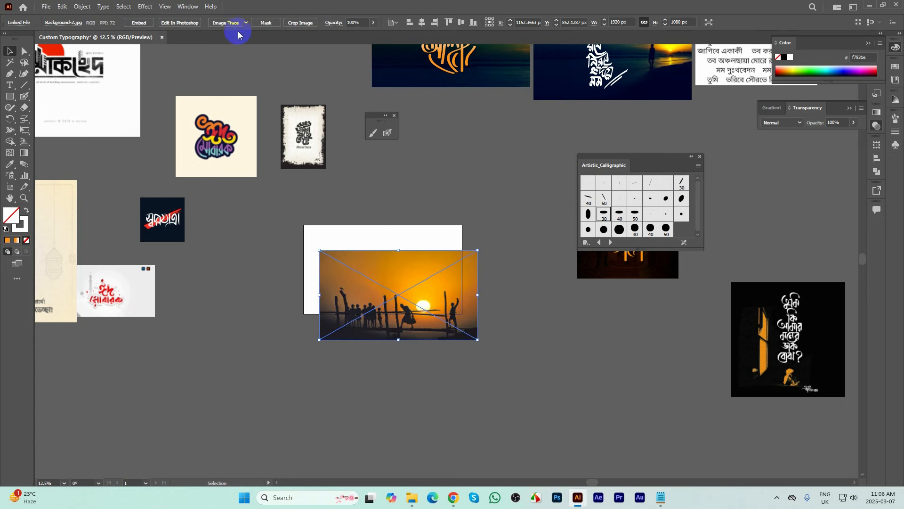
click(139, 23)
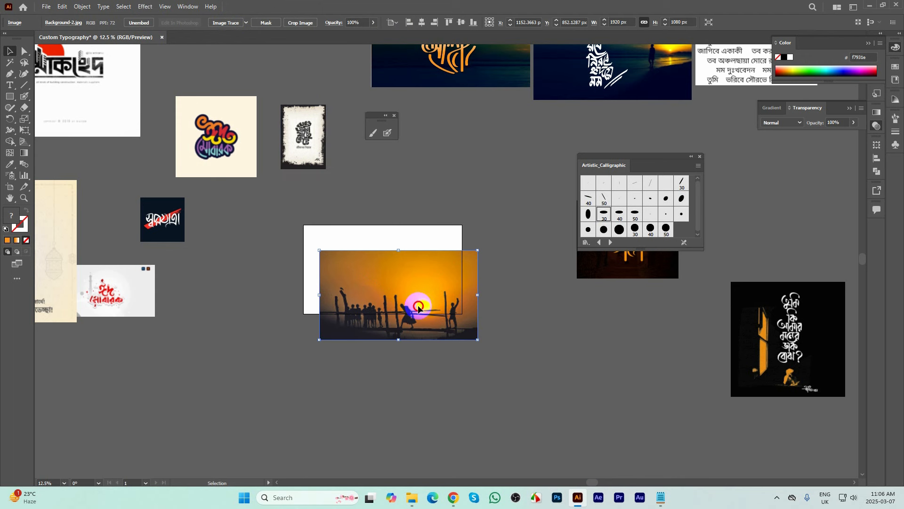
- Move the embedded sunset image so that it exactly covers the artboard
drag(398, 303, 404, 281)
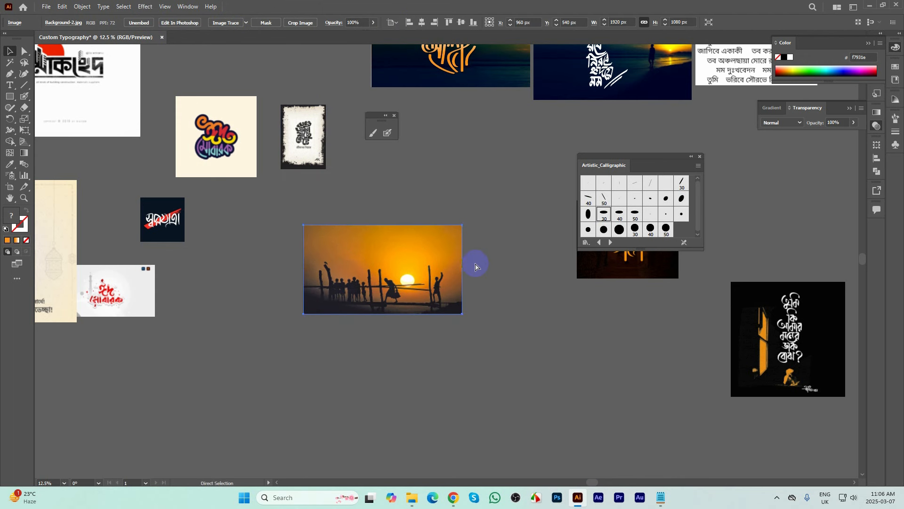
click(475, 267)
scroll(382, 264, up, 2)
scroll(377, 267, down, 2)
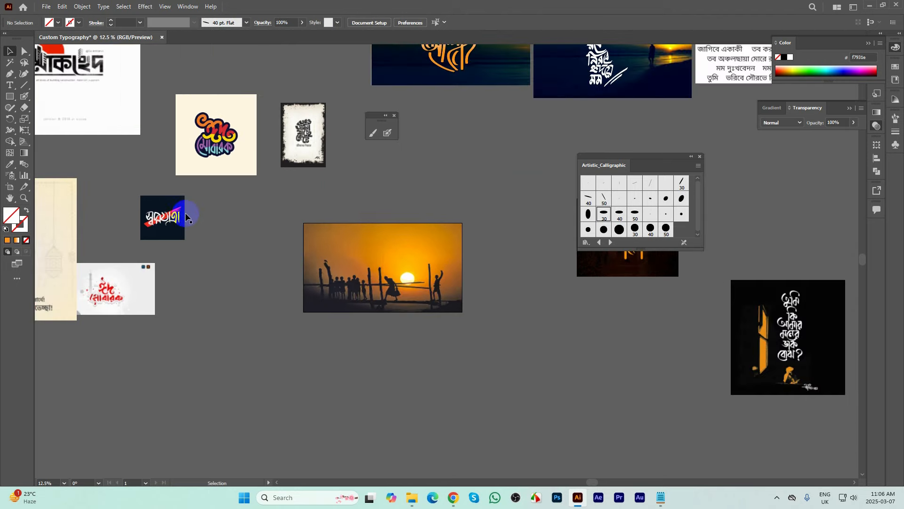
- Move the lettering sample with the red brush stroke above the artboard as a reference and examine its brush strokes
mouse_move(186, 217)
mouse_down()
mouse_move(426, 190)
mouse_move(405, 196)
mouse_up()
scroll(398, 194, up, 6)
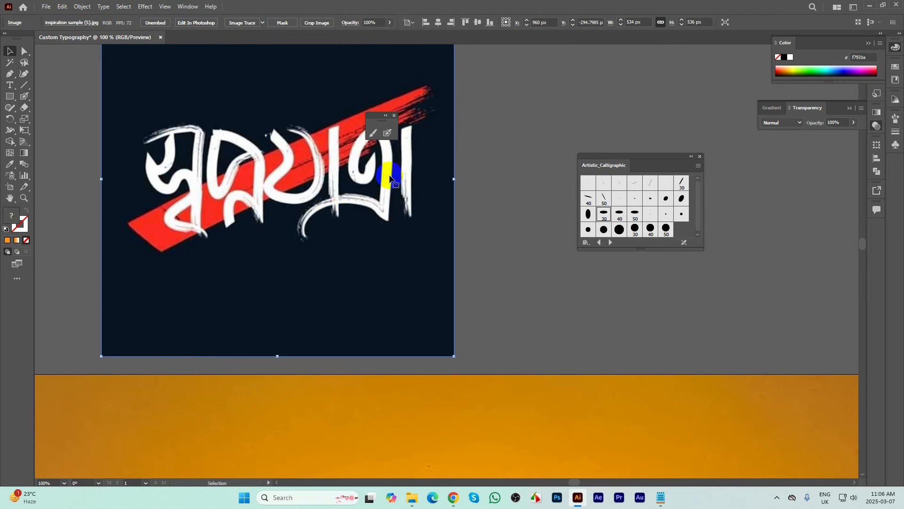
scroll(253, 177, up, 2)
scroll(253, 177, down, 4)
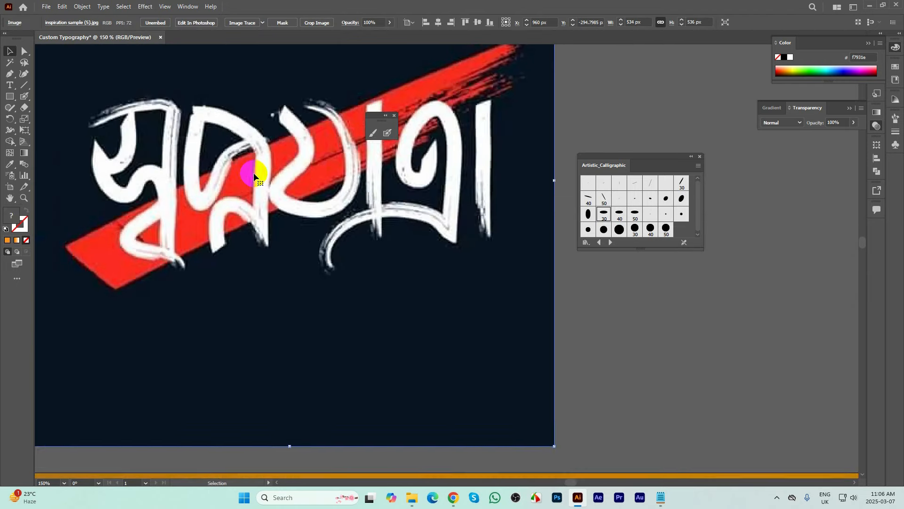
click(395, 203)
scroll(328, 170, down, 1)
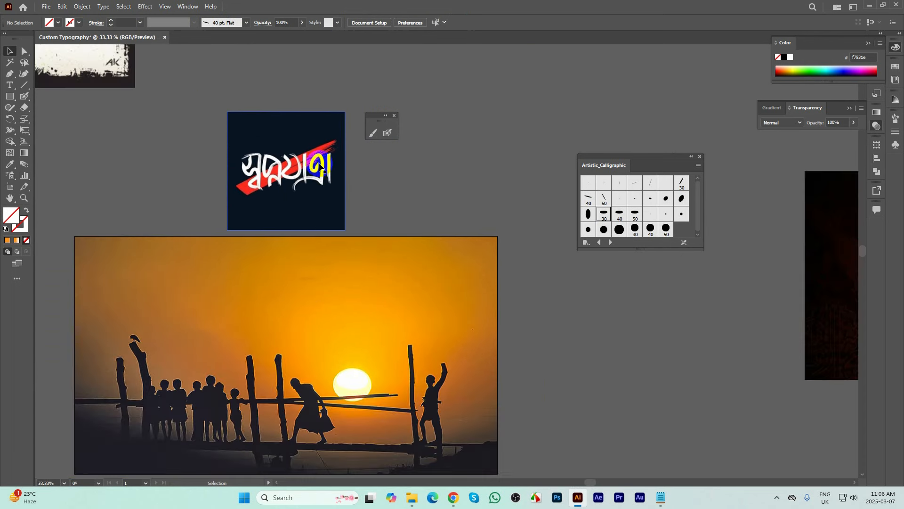
drag(329, 169, 295, 150)
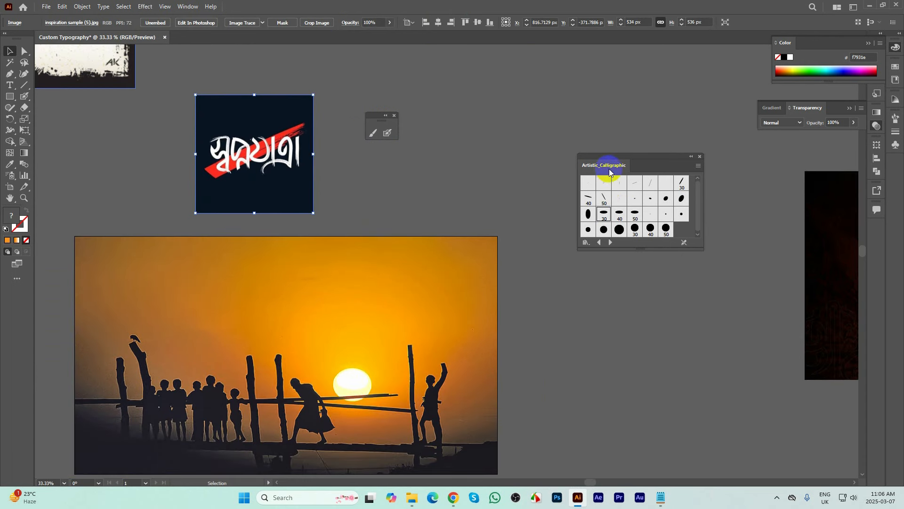
- Load the Artistic_ChalkCharcoalPencil brush library in place of the calligraphic brushes and look through its brushes
click(620, 214)
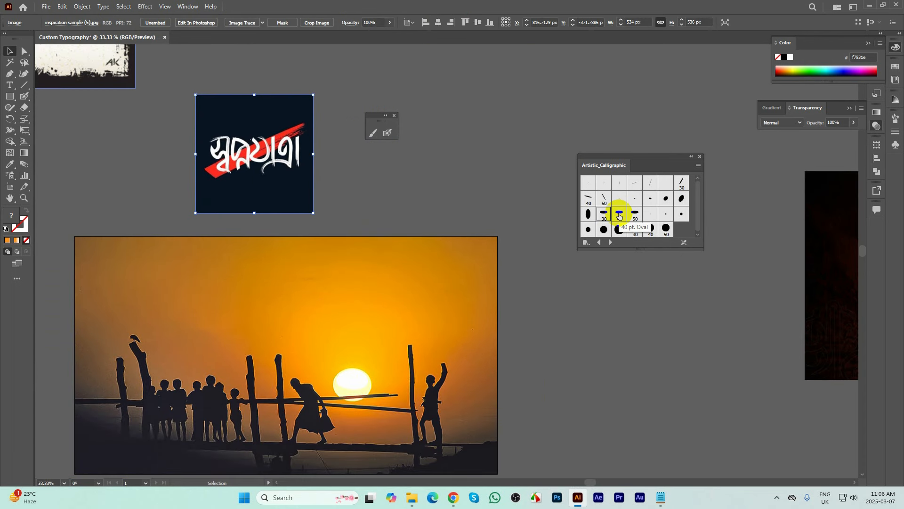
click(611, 244)
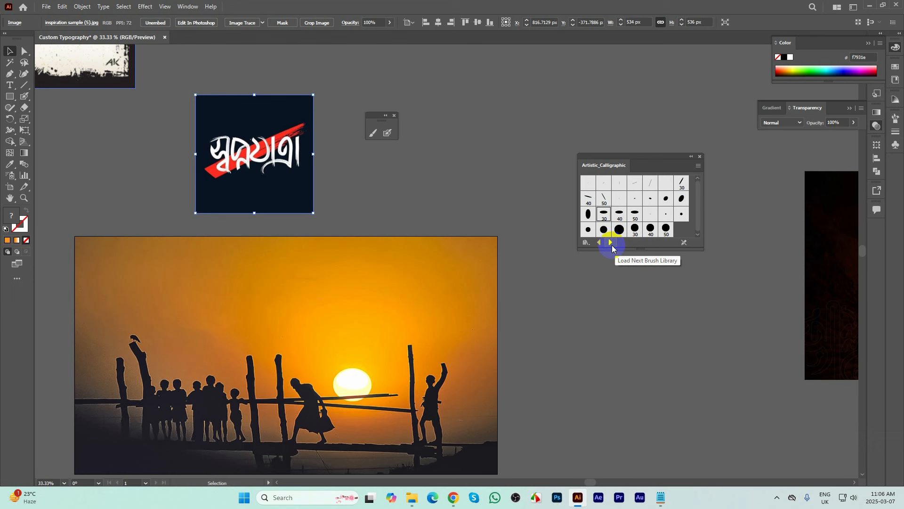
click(615, 192)
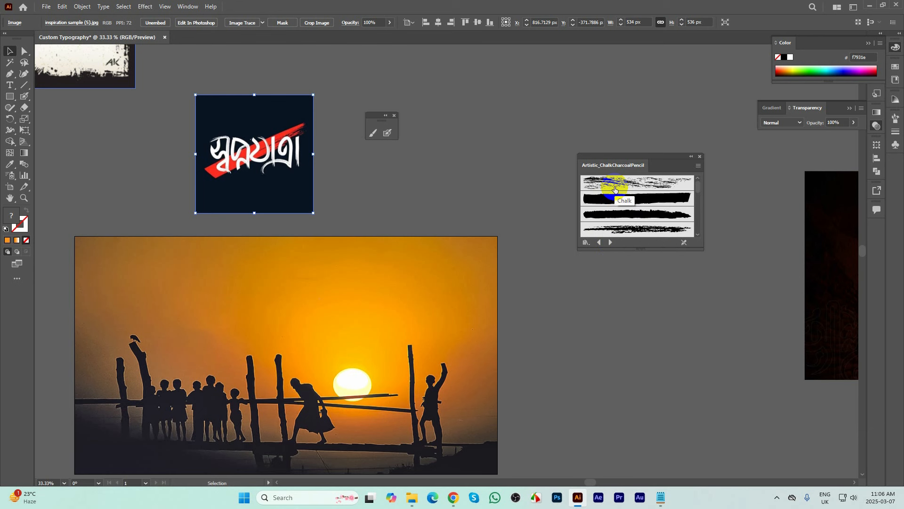
click(629, 204)
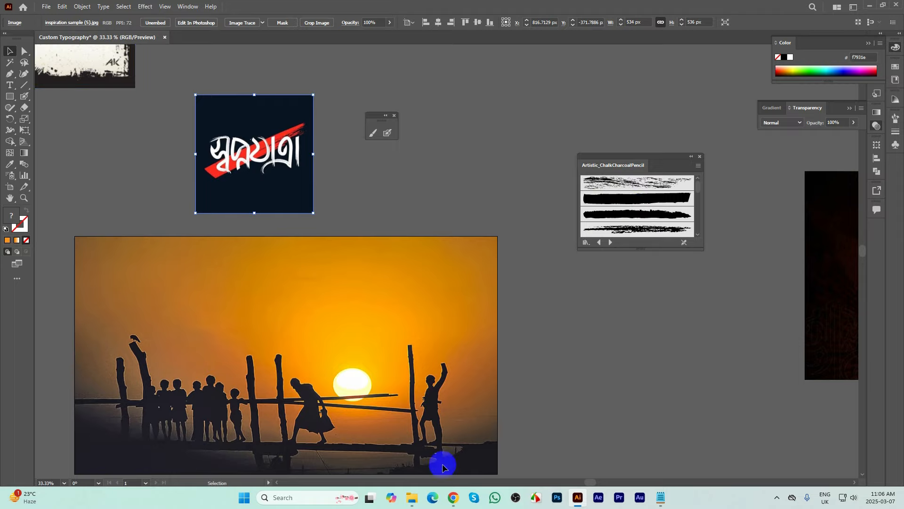
- Place the vector (5), vector (6) and vector (9) brush images from the Resources folder together on the empty canvas beyond the sunset artboard
click(412, 497)
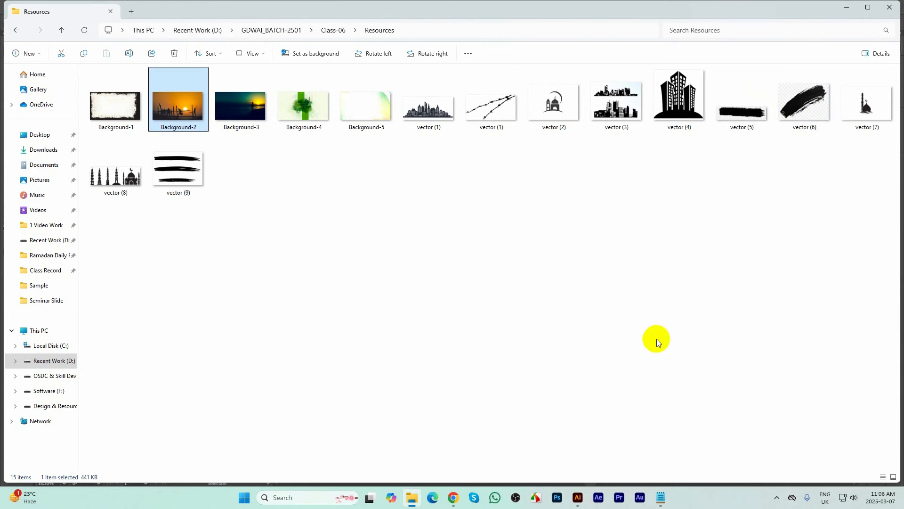
click(751, 111)
ctrl+click(811, 111)
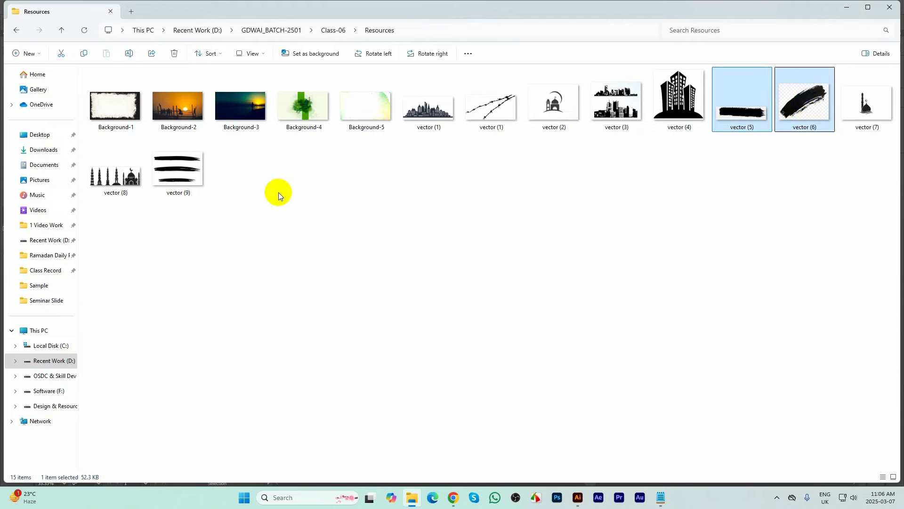
ctrl+click(205, 184)
drag(205, 183, 491, 219)
scroll(411, 188, down, 2)
drag(412, 190, 456, 109)
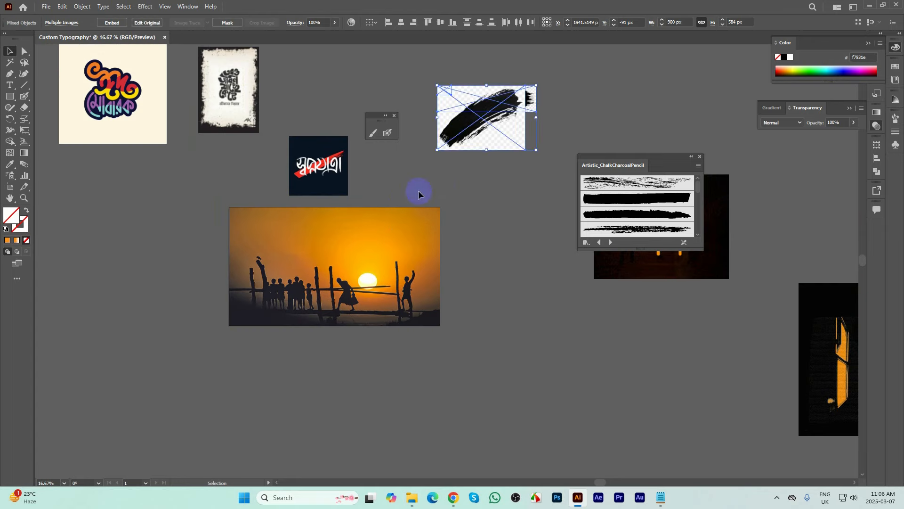
scroll(417, 190, up, 1)
click(492, 212)
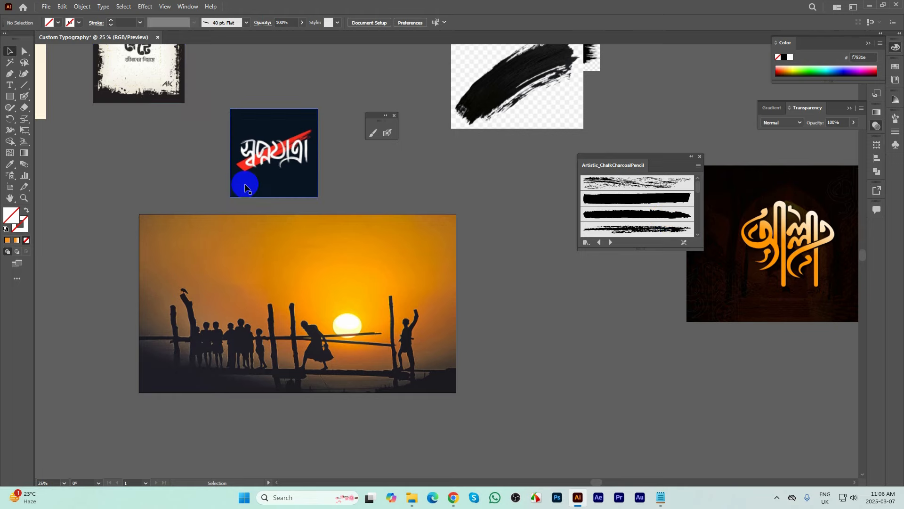
scroll(242, 182, up, 2)
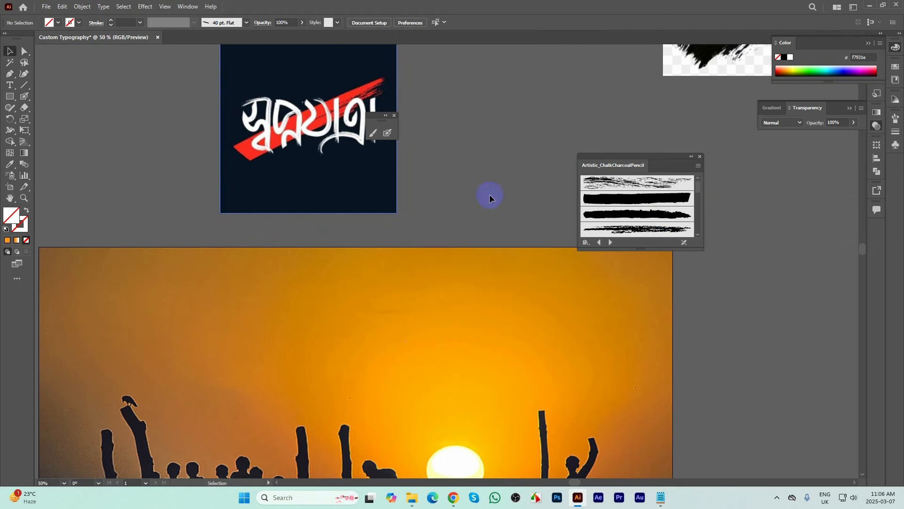
- Choose the library's third charcoal brush and paint a trial stroke on the sunset with the Paintbrush, undoing it
click(635, 219)
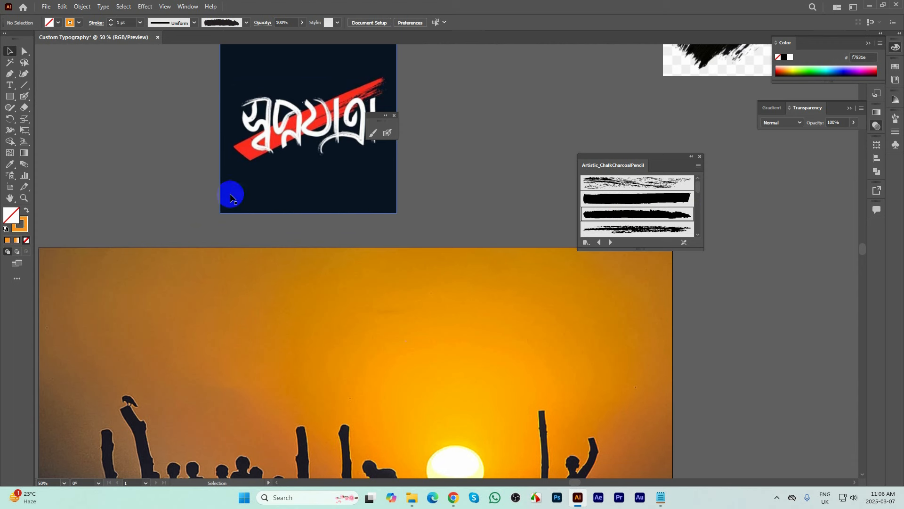
scroll(232, 195, down, 1)
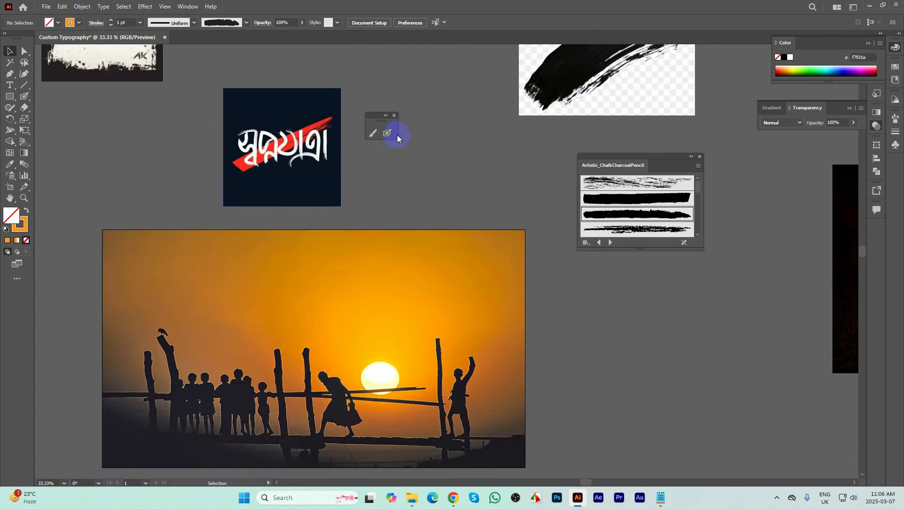
click(373, 134)
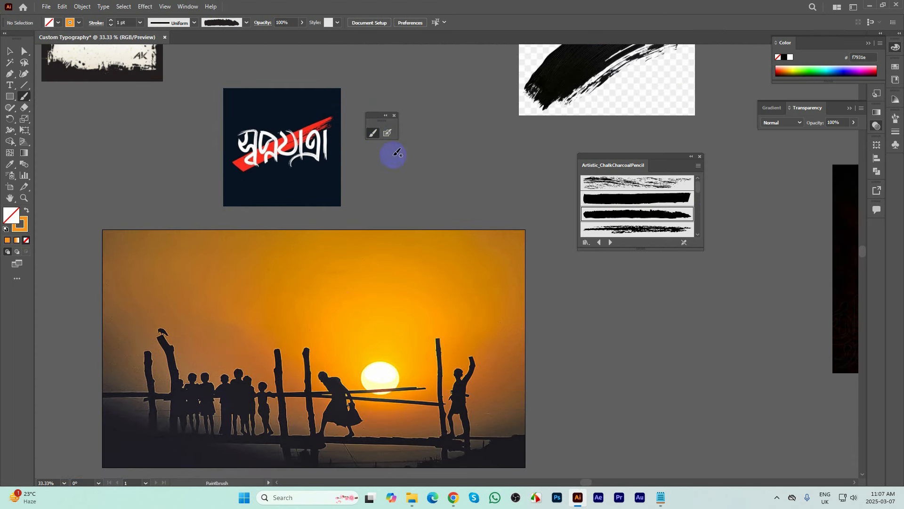
scroll(320, 248, up, 1)
mouse_move(333, 250)
mouse_down()
mouse_move(286, 307)
mouse_move(264, 353)
mouse_up()
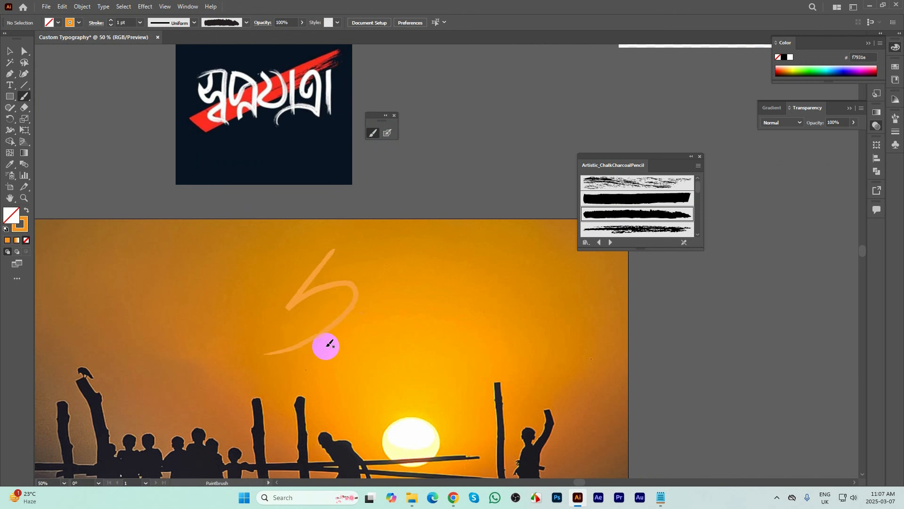
key(ctrl+z)
- Set the stroke colour to white and paint a zigzag trial stroke on the upper part of the sunset
click(20, 229)
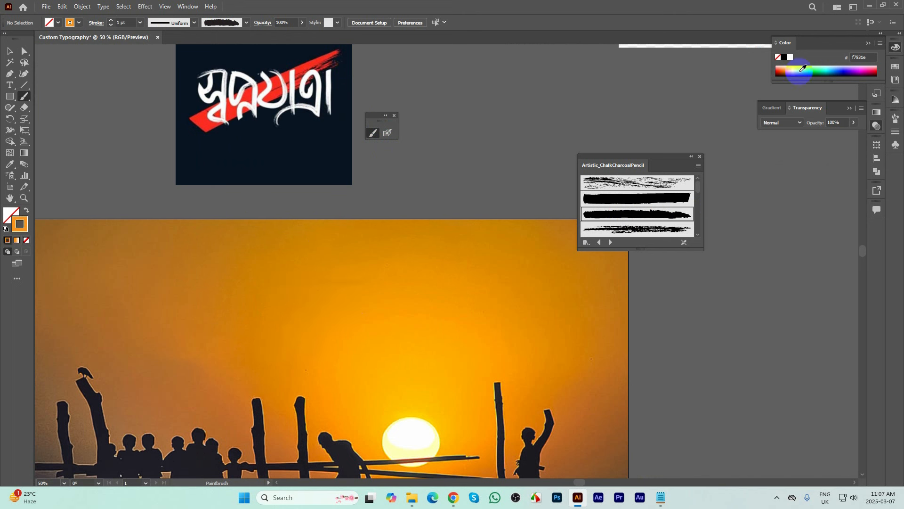
click(790, 57)
mouse_move(334, 247)
mouse_down()
mouse_move(299, 290)
mouse_move(205, 343)
mouse_up()
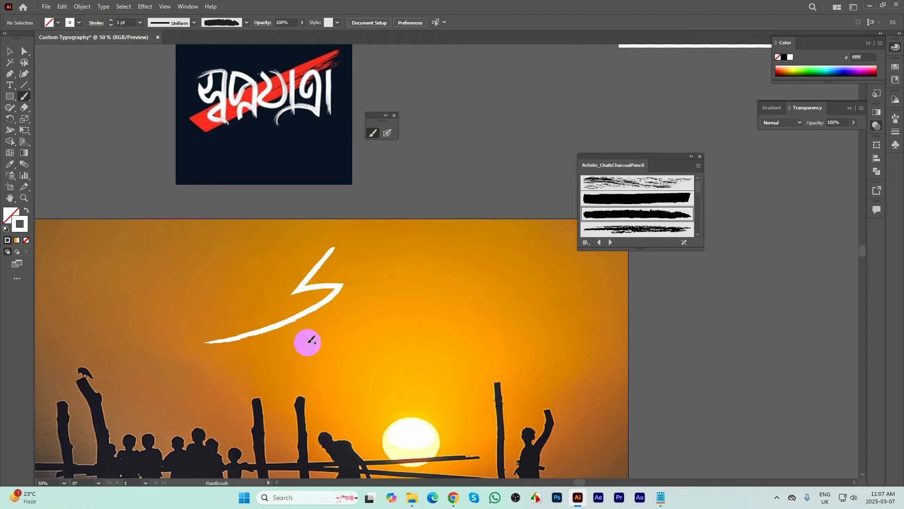
scroll(281, 312, up, 3)
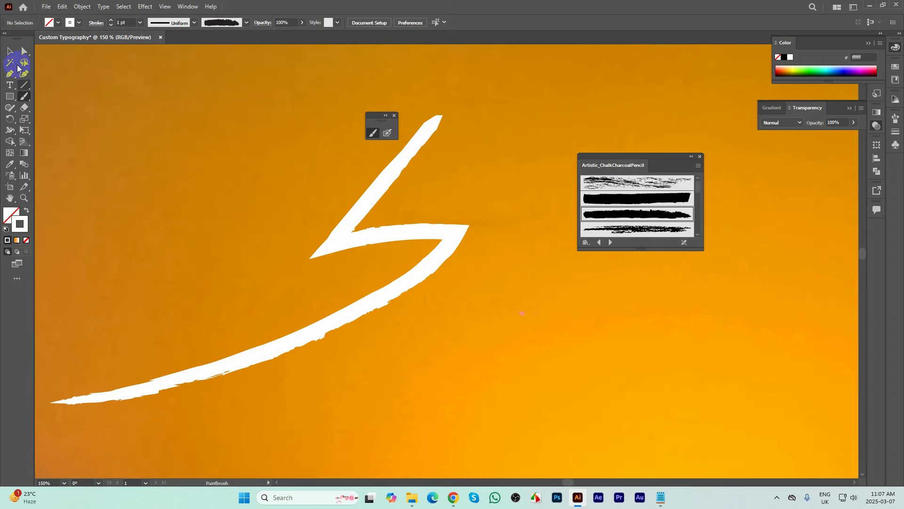
- Set the trial stroke's weight to 3 pt to judge its thickness, and delete the trial stroke
click(9, 51)
click(383, 237)
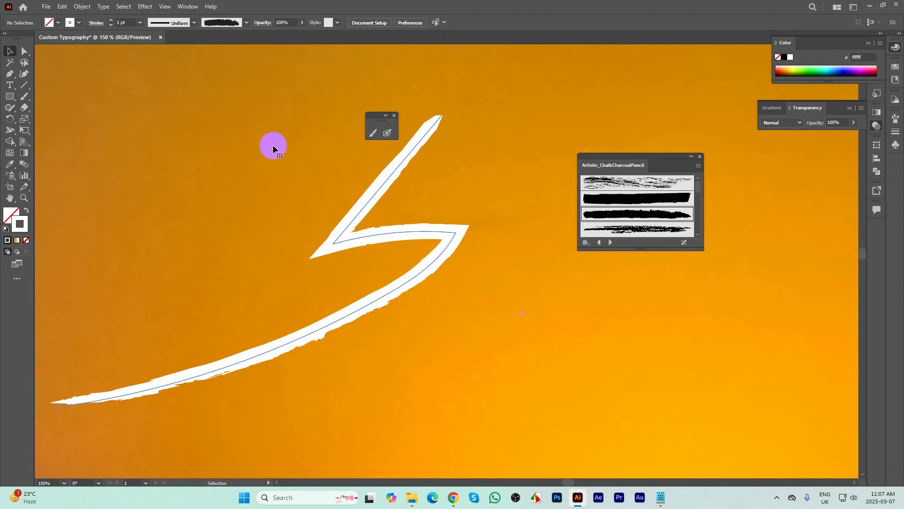
click(112, 20)
click(112, 21)
scroll(342, 266, down, 3)
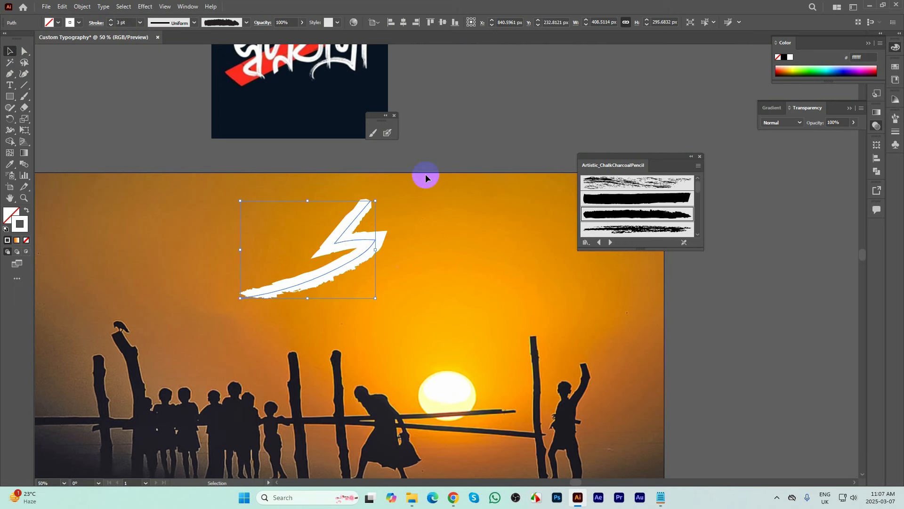
key(Delete)
scroll(383, 228, down, 1)
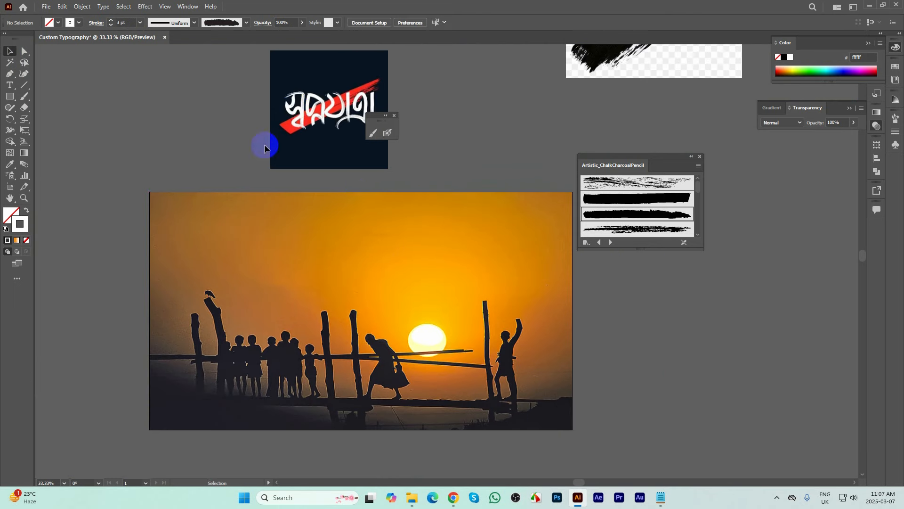
- Reposition the lettering sample above the sunset and move the floating paintbrush tools clear of it
mouse_move(305, 129)
mouse_down()
mouse_move(312, 140)
mouse_move(292, 103)
mouse_up()
drag(377, 116, 453, 115)
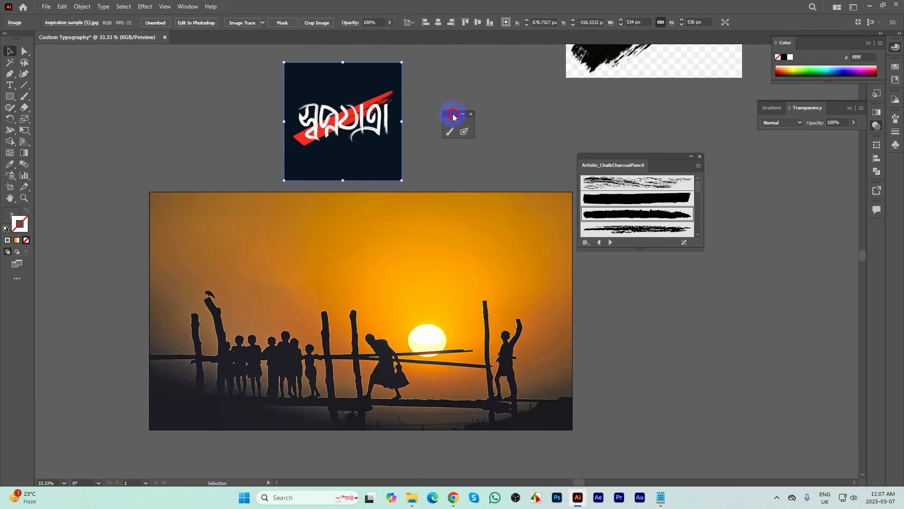
scroll(395, 124, up, 1)
scroll(395, 160, down, 1)
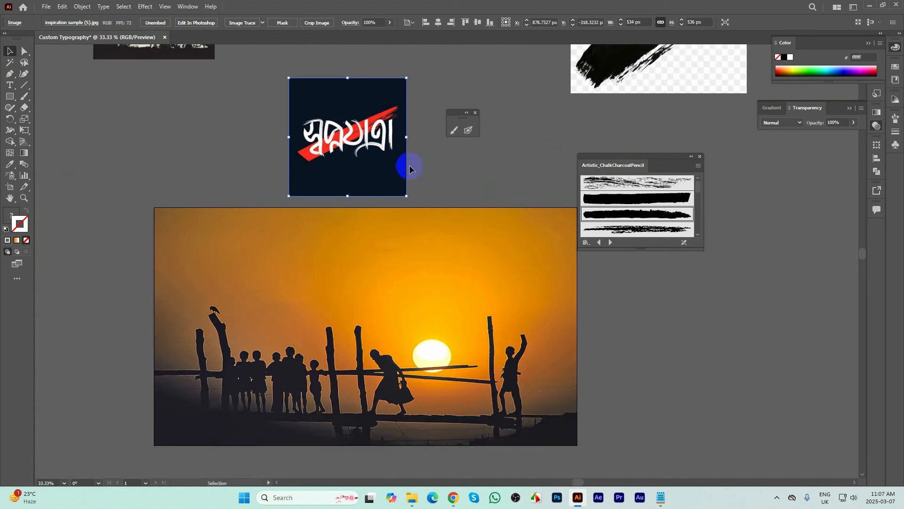
drag(370, 171, 355, 171)
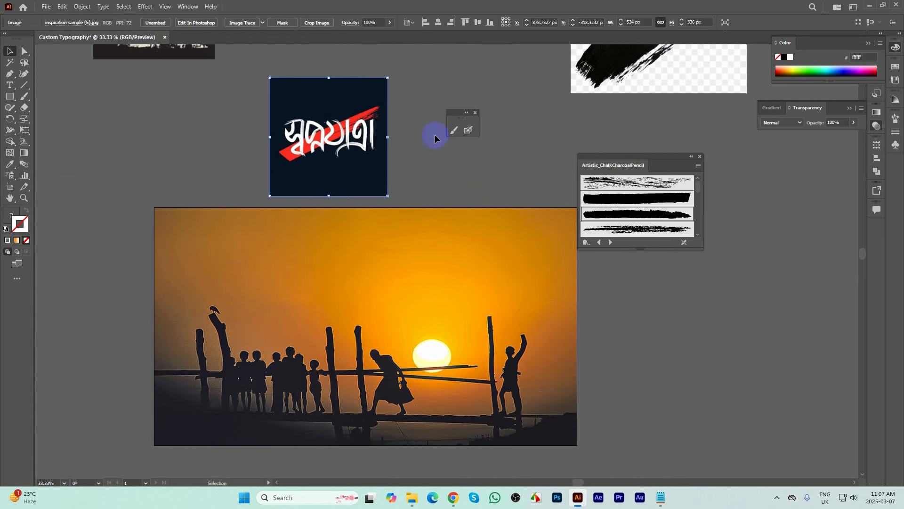
drag(454, 123, 456, 115)
click(453, 164)
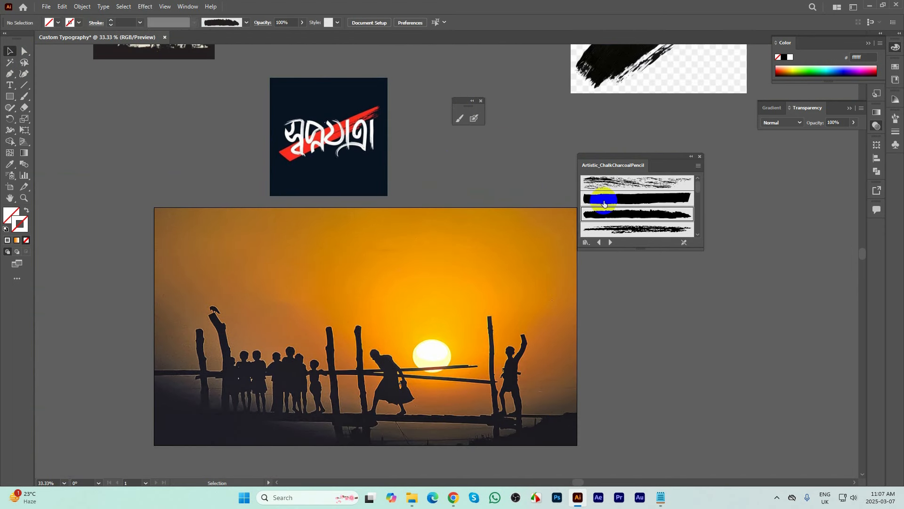
- Try painting the first white letter strokes on the upper part of the sunset with the Paintbrush
click(462, 121)
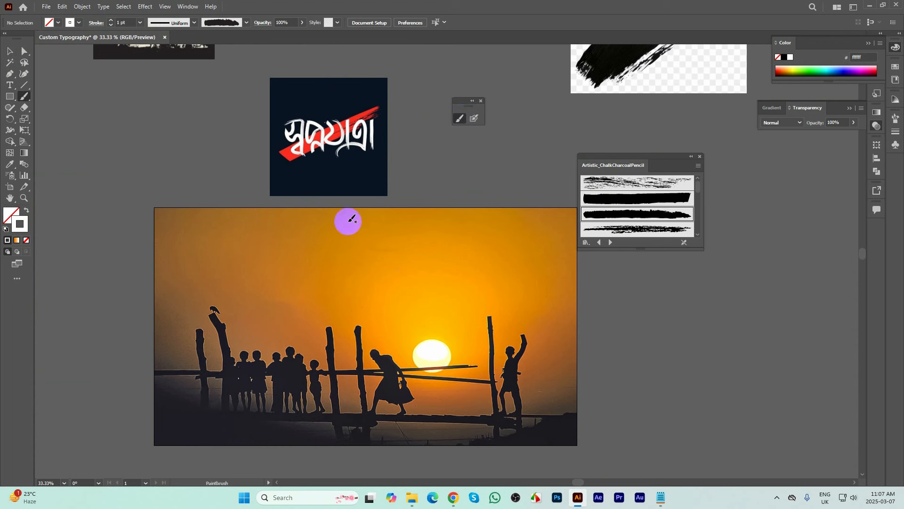
scroll(325, 173, up, 1)
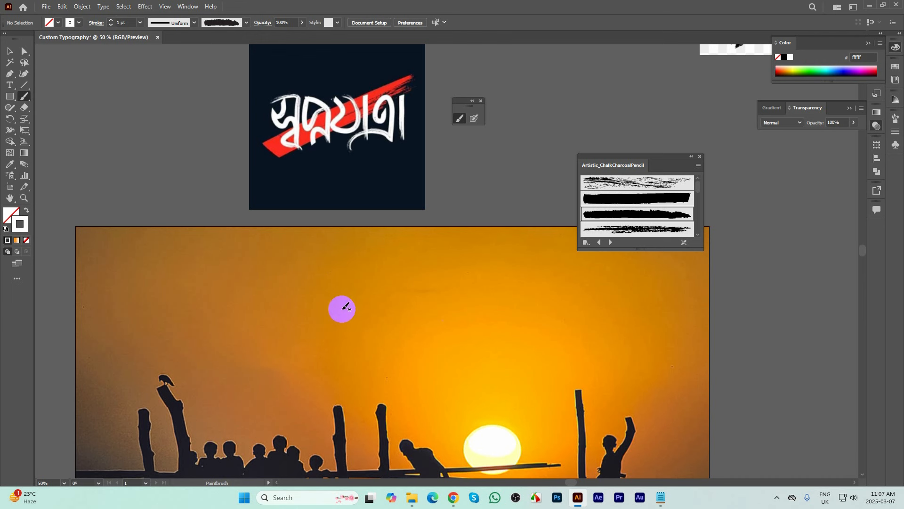
mouse_move(397, 337)
mouse_down()
mouse_move(398, 279)
mouse_move(397, 330)
mouse_move(400, 309)
mouse_up()
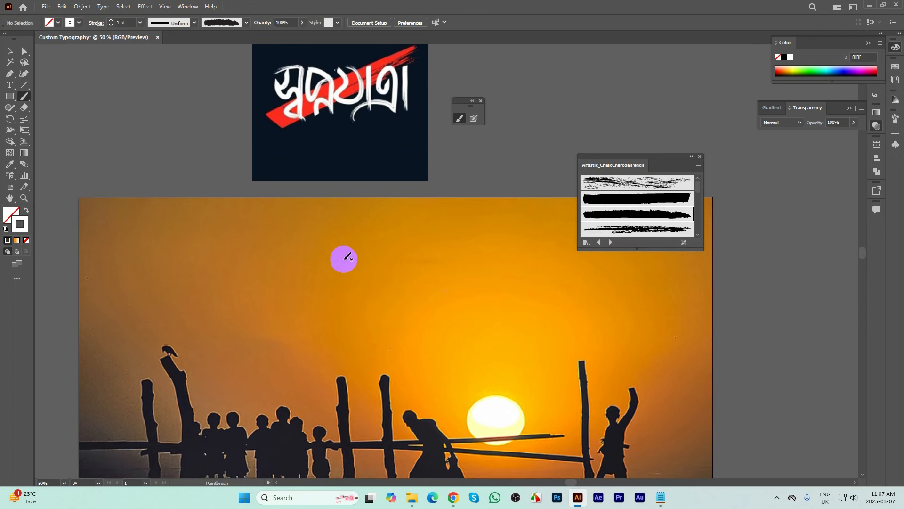
mouse_move(338, 233)
mouse_down()
mouse_move(336, 276)
mouse_move(355, 250)
mouse_move(351, 266)
mouse_move(336, 265)
mouse_move(346, 270)
mouse_move(340, 254)
mouse_move(335, 262)
mouse_move(335, 295)
mouse_move(372, 255)
mouse_move(386, 276)
mouse_up()
key(ctrl+z)
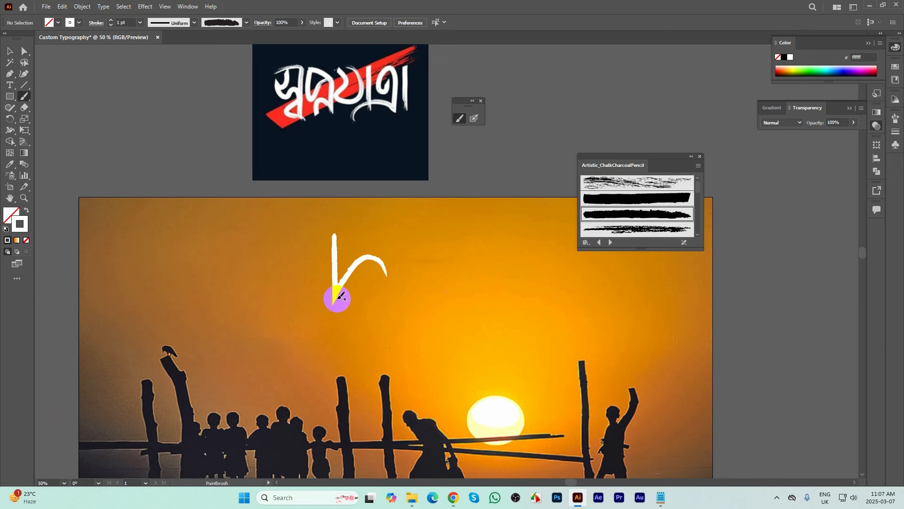
scroll(337, 298, up, 1)
key(ctrl+z)
scroll(335, 300, down, 1)
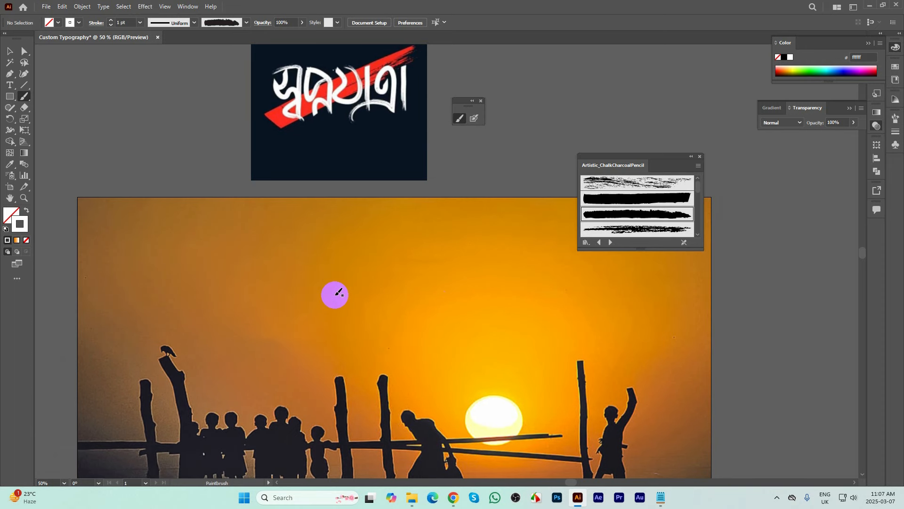
- Paint the white Bengali letter প on the upper part of the sunset, redoing its vertical stem and adding the slanted stroke
drag(348, 245, 351, 285)
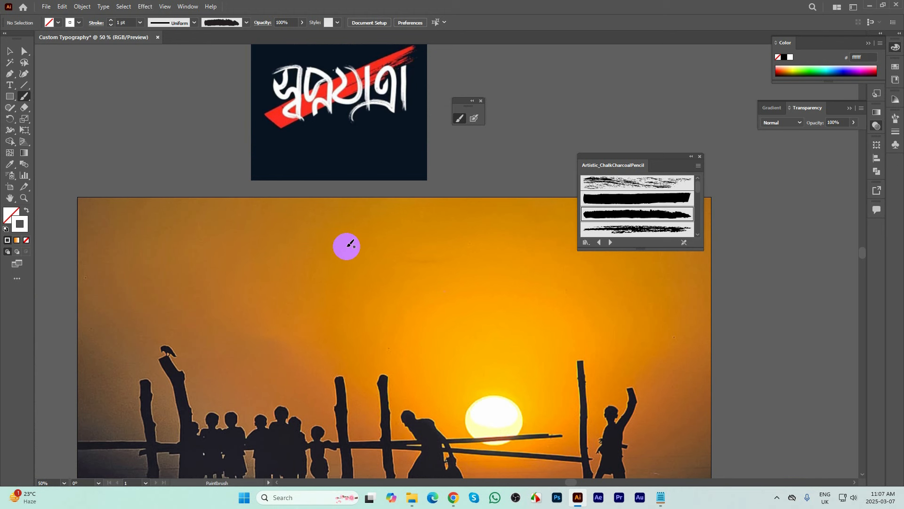
mouse_move(349, 245)
mouse_down()
mouse_move(340, 286)
mouse_move(376, 259)
mouse_move(366, 272)
mouse_move(335, 245)
mouse_move(346, 241)
mouse_move(379, 305)
mouse_move(390, 246)
mouse_up()
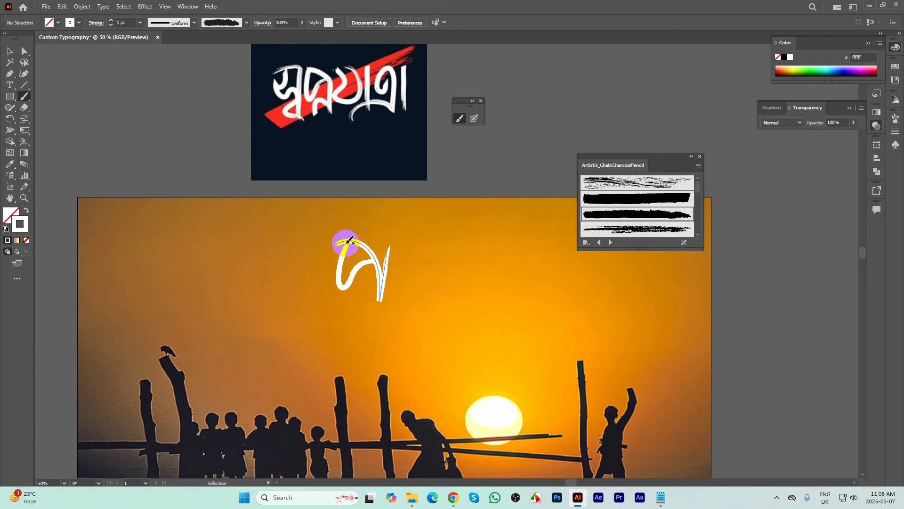
key(ctrl+z)
key(ctrl+shift+z)
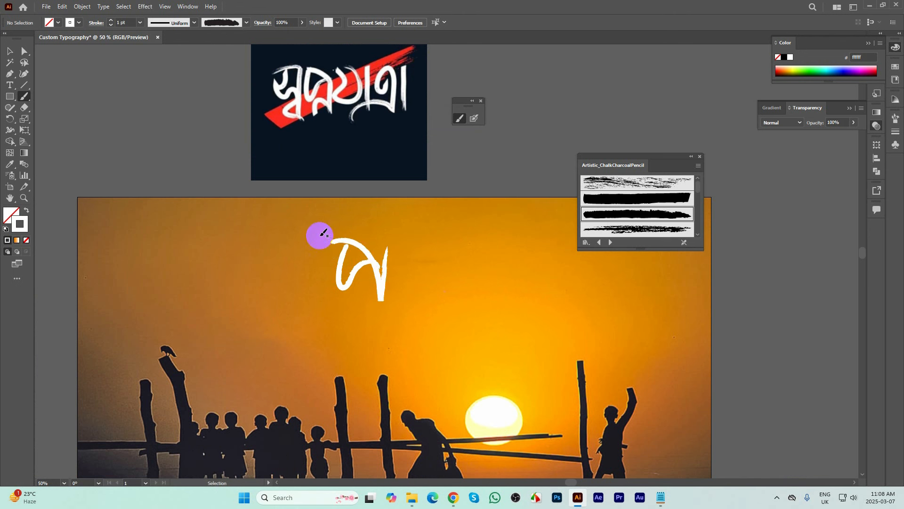
key(ctrl+z)
drag(381, 302, 379, 300)
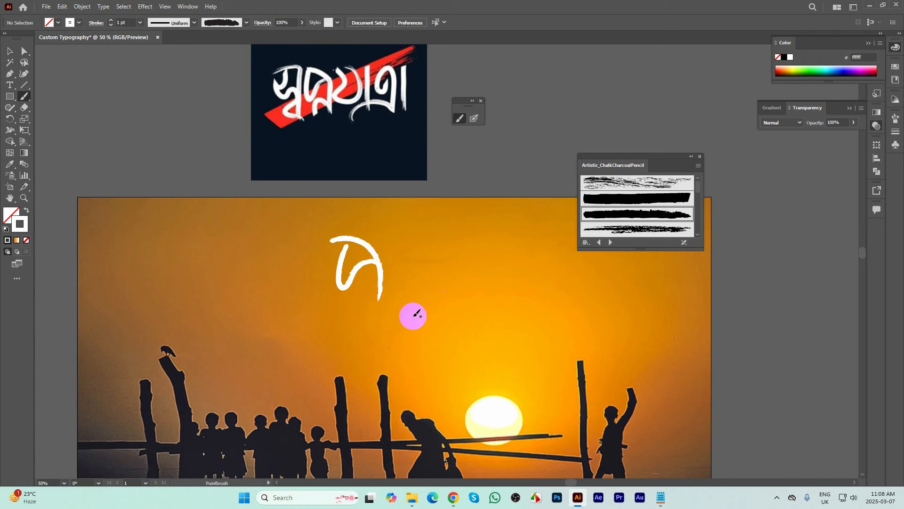
drag(387, 268, 389, 239)
scroll(410, 278, up, 1)
scroll(410, 278, right, 1)
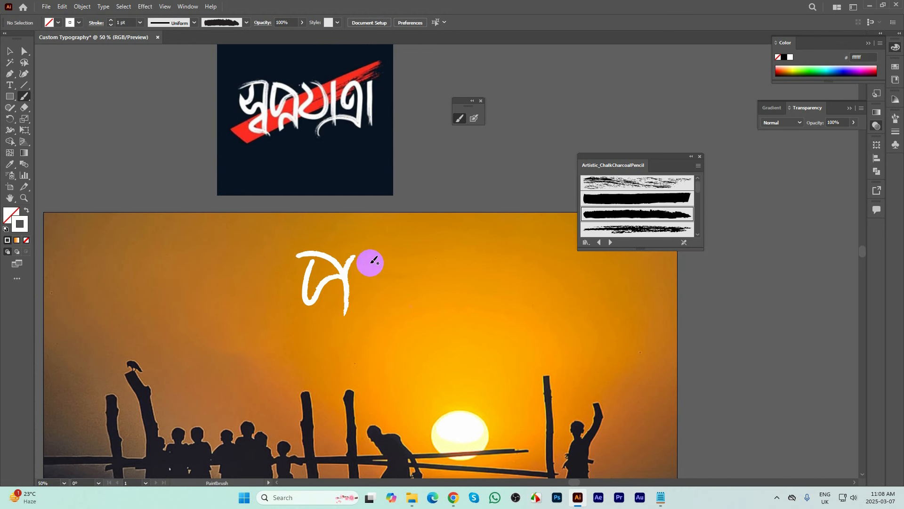
- Paint the letter থ beside প and place a copy of its curved bowl to the right as the base of য
mouse_move(364, 265)
mouse_down()
mouse_move(359, 297)
mouse_move(373, 312)
mouse_move(395, 271)
mouse_move(350, 243)
mouse_move(350, 267)
mouse_move(369, 272)
mouse_move(367, 259)
mouse_move(358, 264)
mouse_move(367, 268)
mouse_move(376, 256)
mouse_move(389, 262)
mouse_move(372, 270)
mouse_up()
key(space)
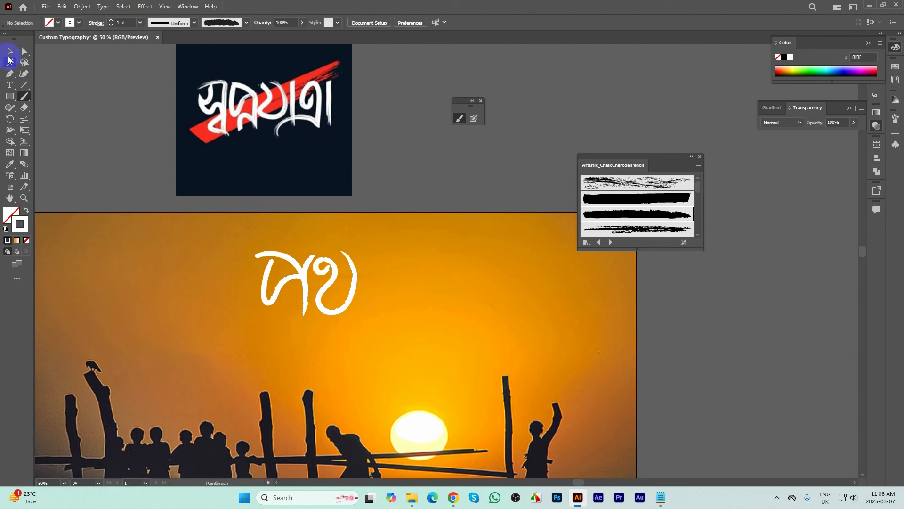
drag(354, 287, 398, 289)
click(261, 166)
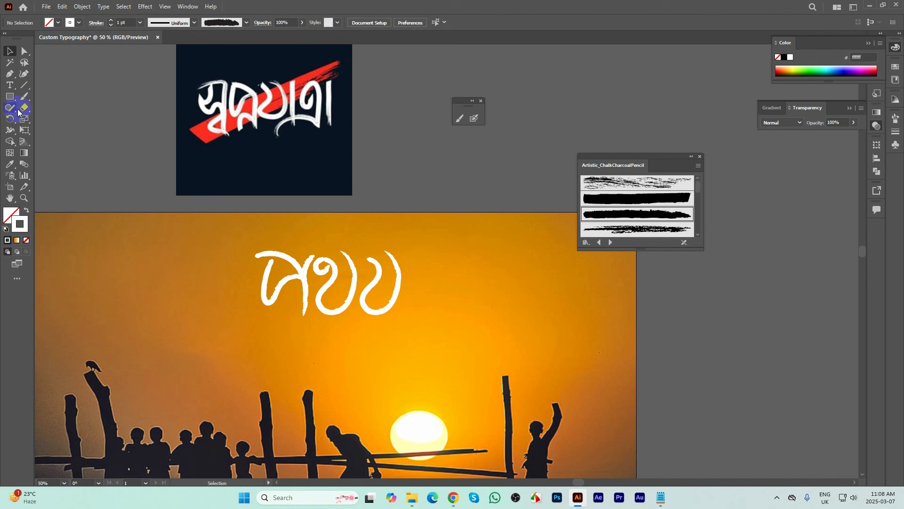
- Paint the remaining strokes with the Paintbrush, a vertical া, ত্র with a long sweeping tail, and a final া, to complete পথযাত্রা
click(460, 120)
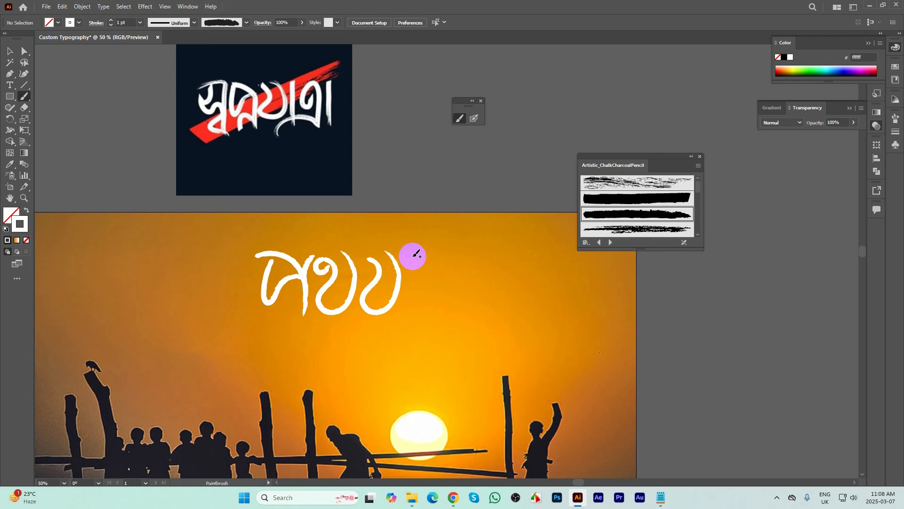
mouse_move(412, 254)
mouse_down()
mouse_move(414, 313)
mouse_move(421, 308)
mouse_up()
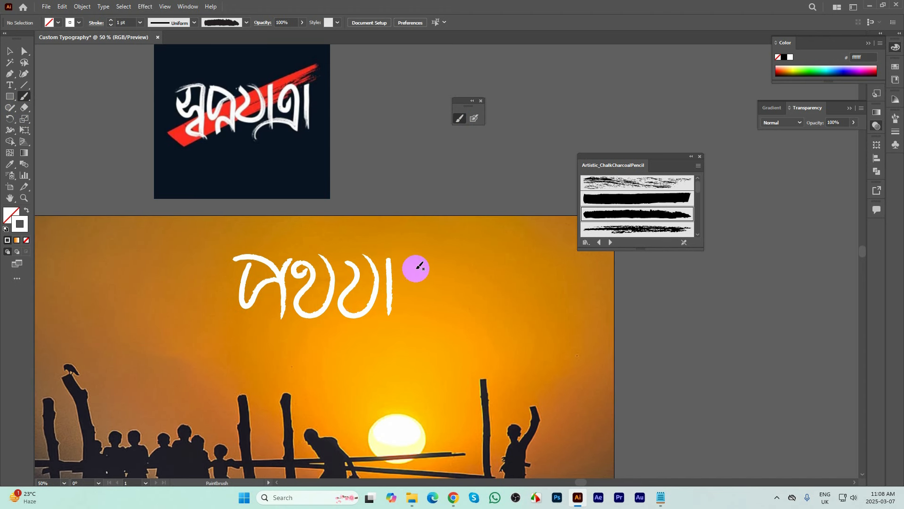
mouse_move(411, 267)
mouse_down()
mouse_move(407, 280)
mouse_move(407, 260)
mouse_move(426, 262)
mouse_move(428, 310)
mouse_move(409, 306)
mouse_move(335, 346)
mouse_up()
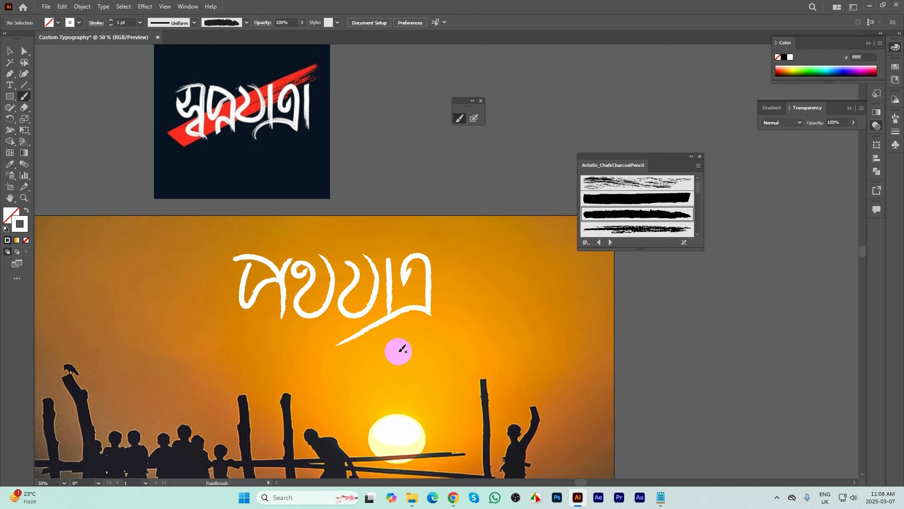
mouse_move(426, 276)
mouse_down()
mouse_move(382, 272)
mouse_move(392, 284)
mouse_move(447, 281)
mouse_up()
key(v)
scroll(346, 248, down, 2)
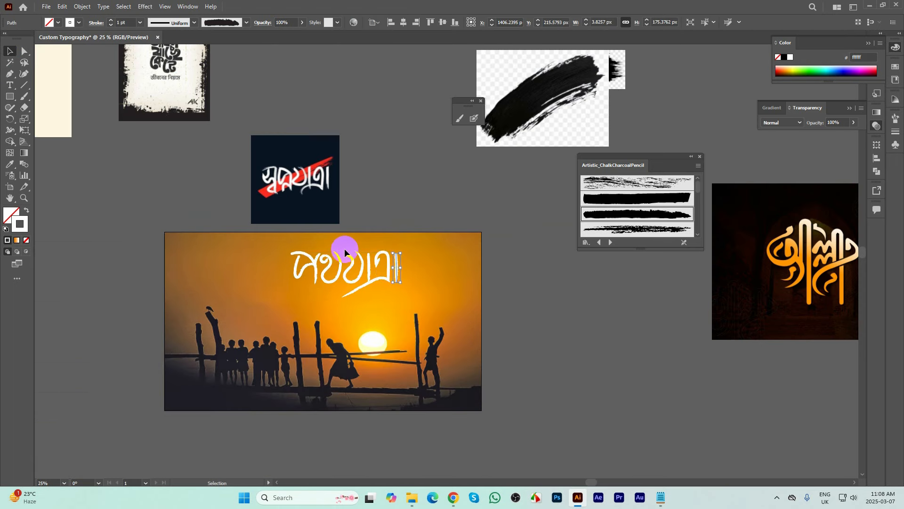
- Enlarge the whole পথযাত্রা lettering to about 859 px wide and set its stroke weight to 2 pt
click(404, 282)
drag(386, 278, 351, 294)
drag(363, 262, 385, 252)
scroll(353, 294, up, 2)
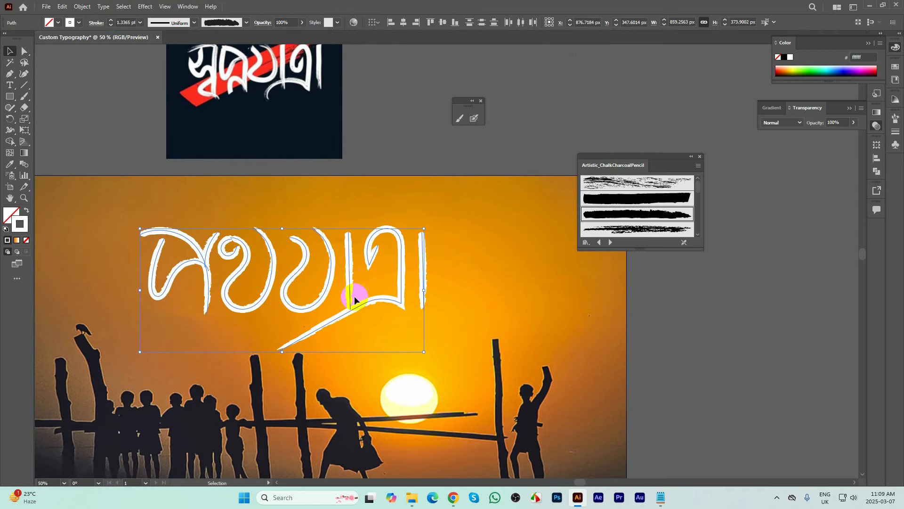
click(111, 21)
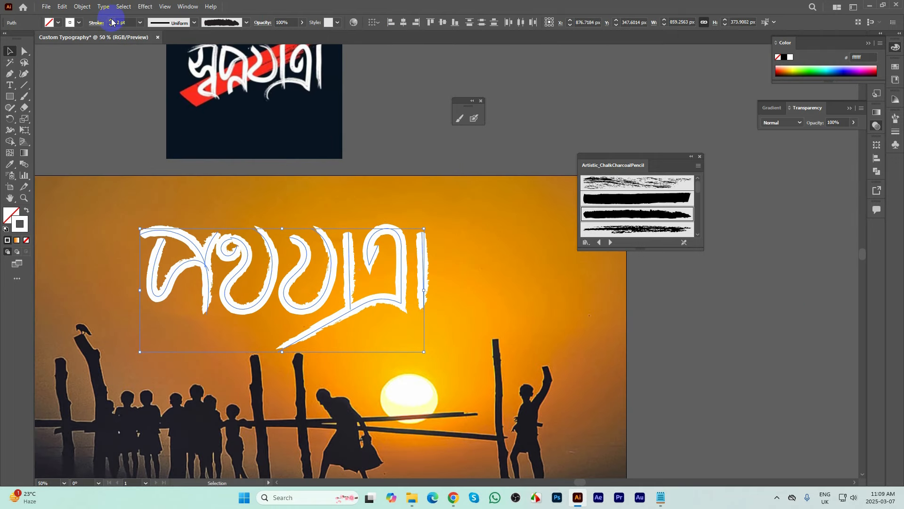
click(382, 151)
scroll(384, 152, down, 1)
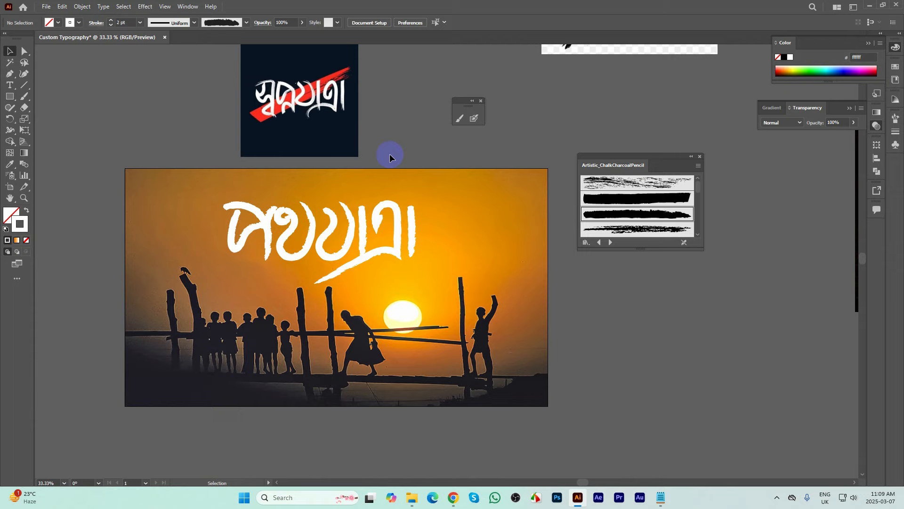
- Move the end anchor of থ's small loop to meet the bowl's stroke and join the two paths
click(308, 228)
scroll(308, 228, up, 2)
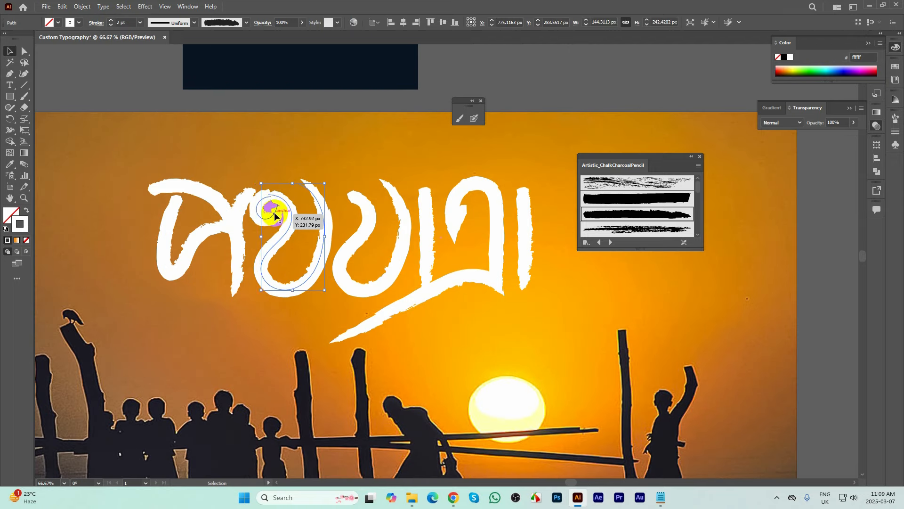
scroll(275, 215, up, 3)
click(244, 97)
key(a)
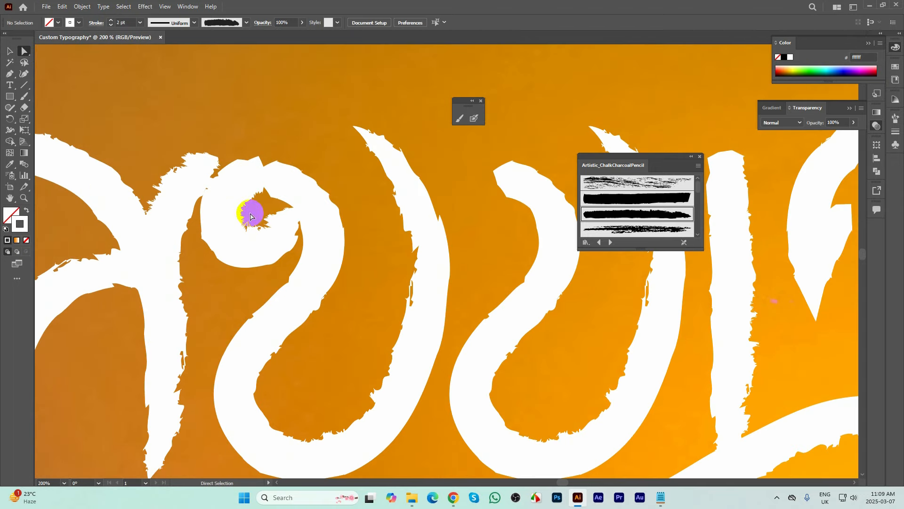
drag(265, 178, 263, 174)
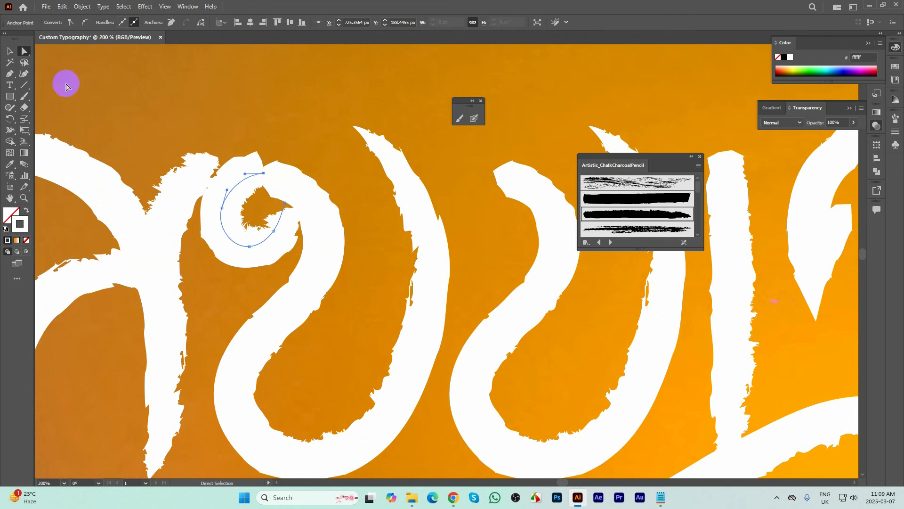
click(9, 50)
click(257, 171)
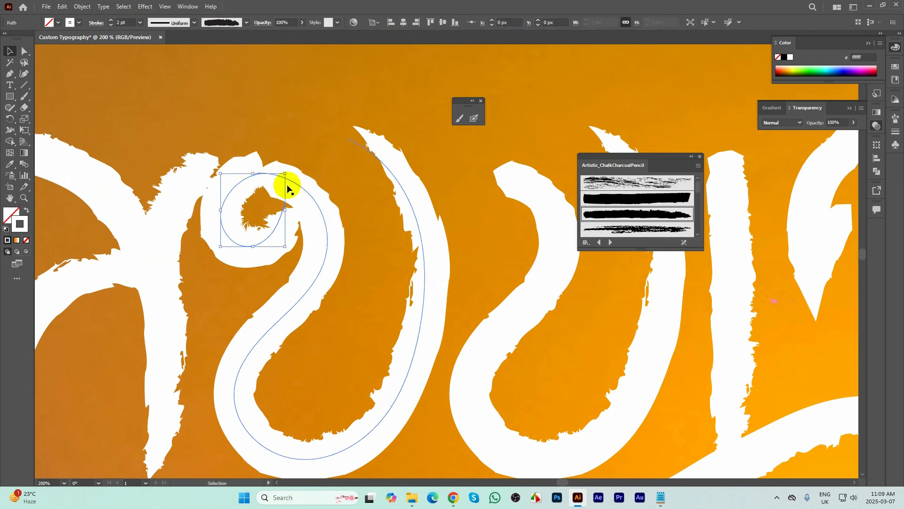
shift+click(288, 186)
right_click(292, 184)
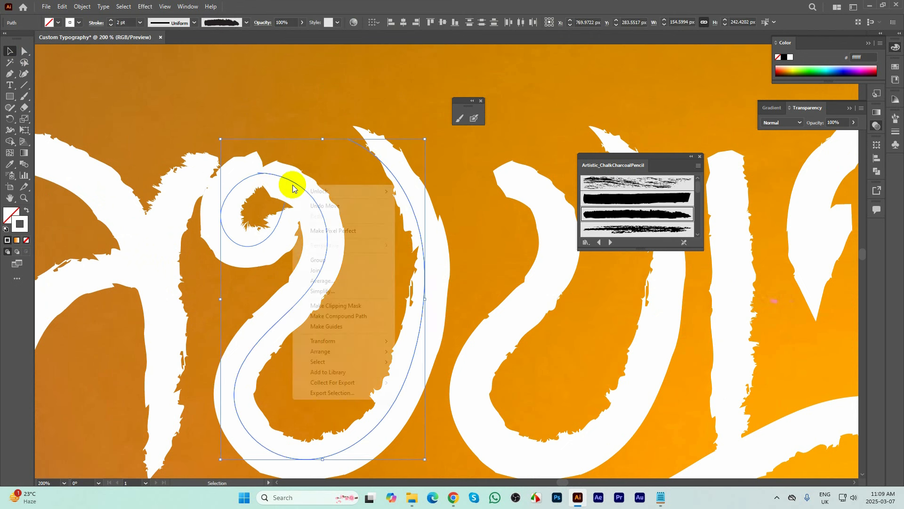
click(321, 271)
scroll(281, 178, down, 3)
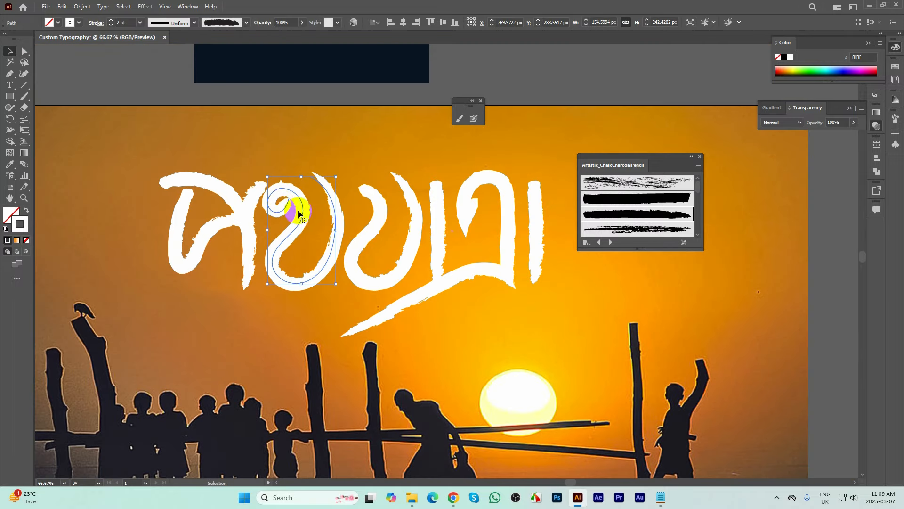
- Delete the surplus anchor point at the join on থ and adjust the neighbouring curve handle to smooth the loop
scroll(298, 210, up, 9)
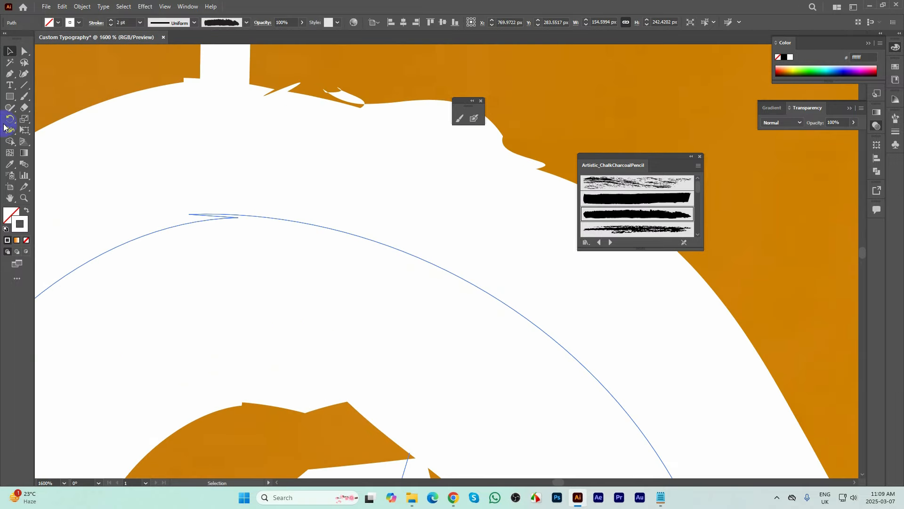
click(10, 77)
click(188, 213)
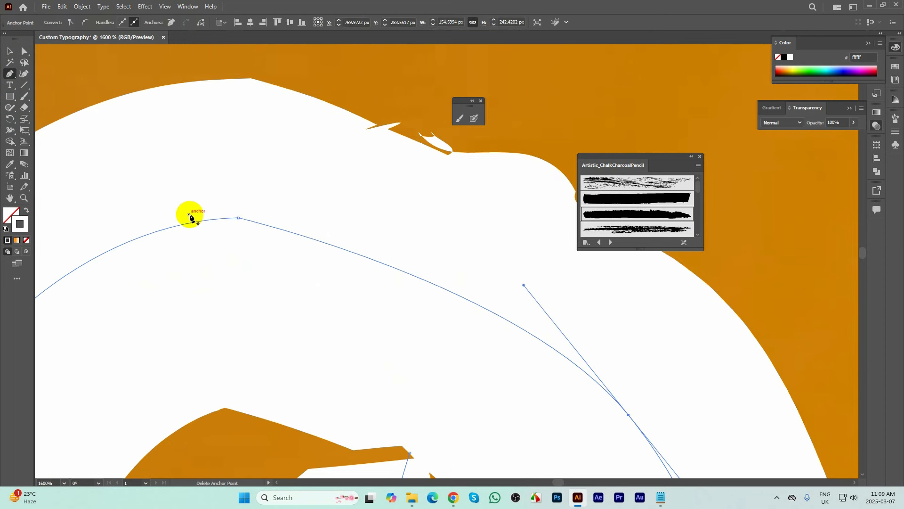
scroll(302, 245, down, 3)
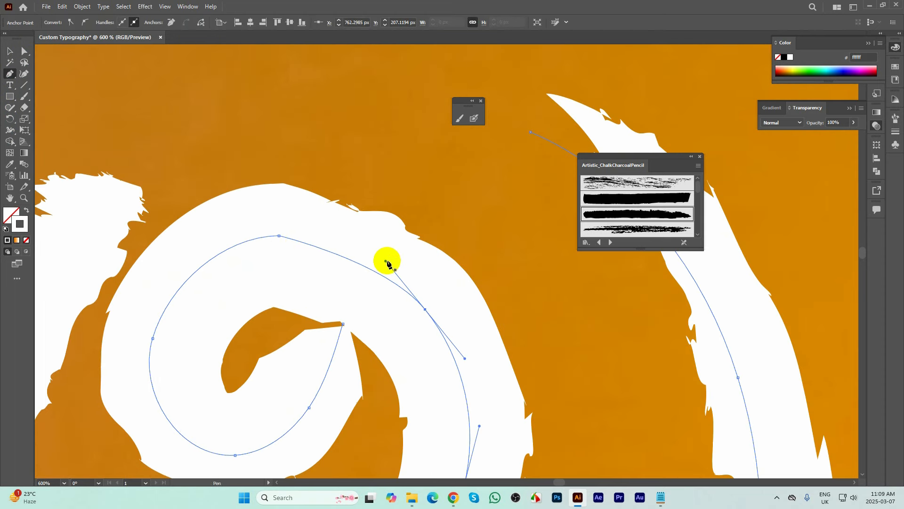
mouse_move(387, 262)
mouse_down()
mouse_move(390, 218)
mouse_move(389, 228)
mouse_up()
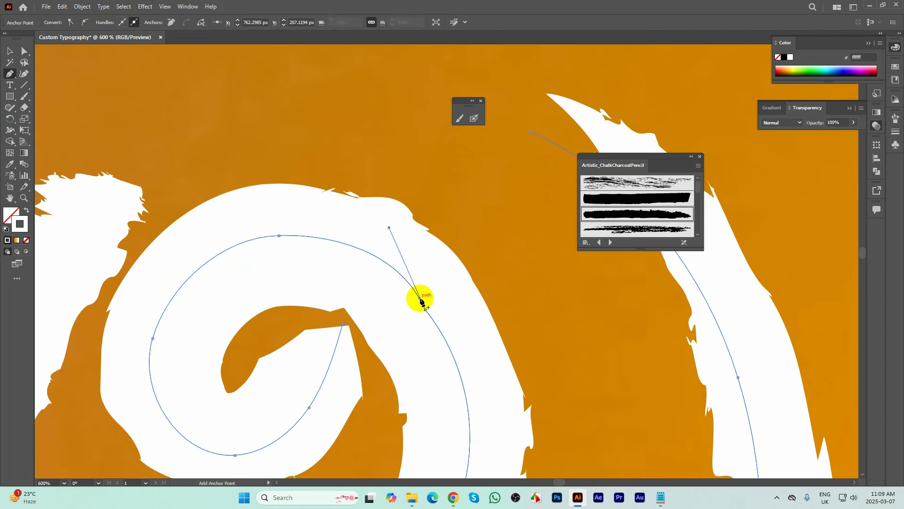
mouse_move(426, 314)
mouse_down()
mouse_move(430, 307)
mouse_move(448, 323)
mouse_move(396, 230)
mouse_move(359, 216)
mouse_move(383, 236)
mouse_up()
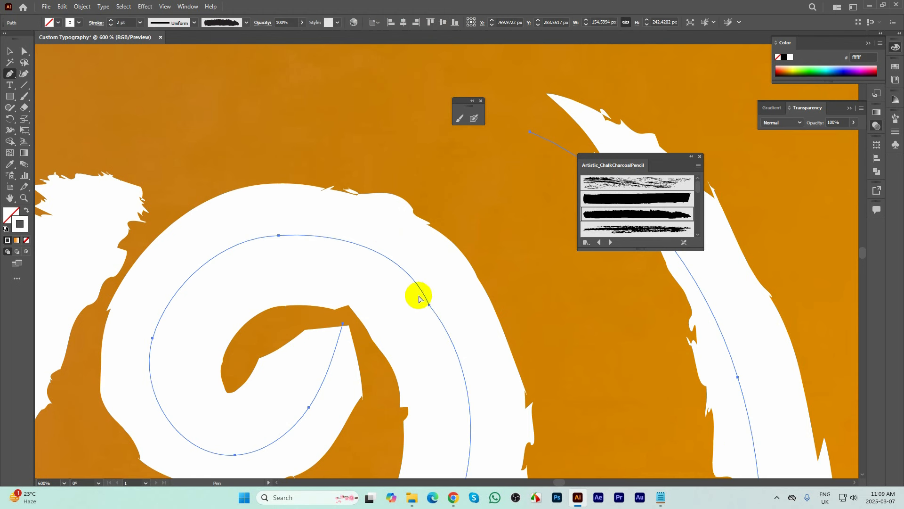
drag(430, 307, 347, 222)
scroll(329, 212, down, 6)
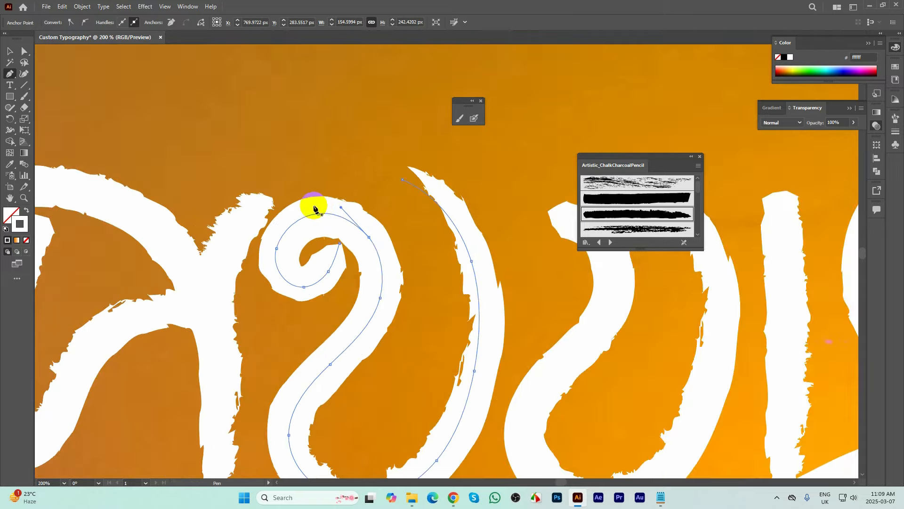
scroll(310, 207, down, 2)
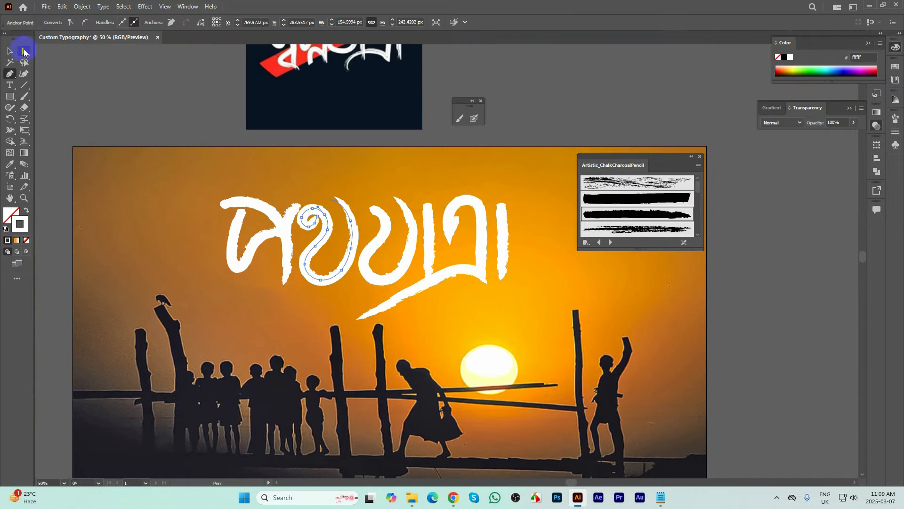
- Extend the stroke ends of প by moving their anchors: the slanted stroke upward, the stem downward and the inner left stroke upward
click(24, 51)
click(304, 221)
scroll(293, 207, up, 2)
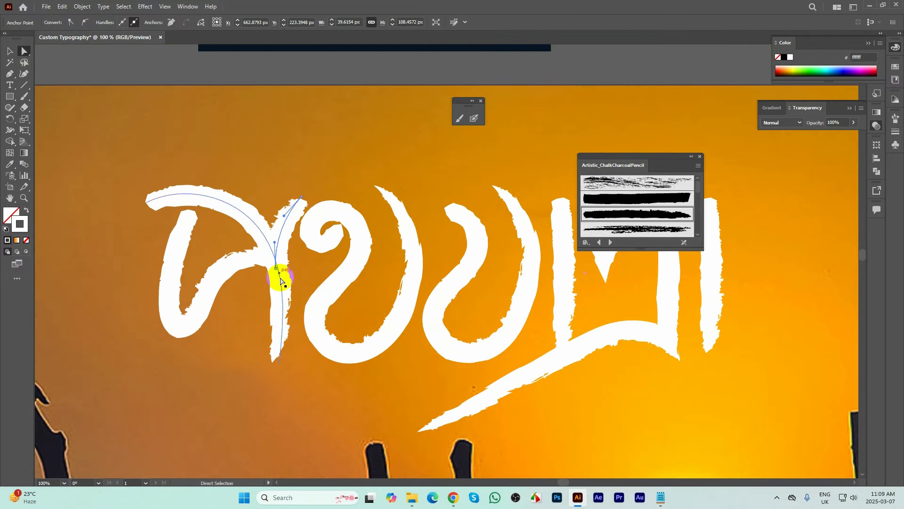
drag(296, 203, 301, 184)
drag(277, 267, 279, 268)
click(278, 353)
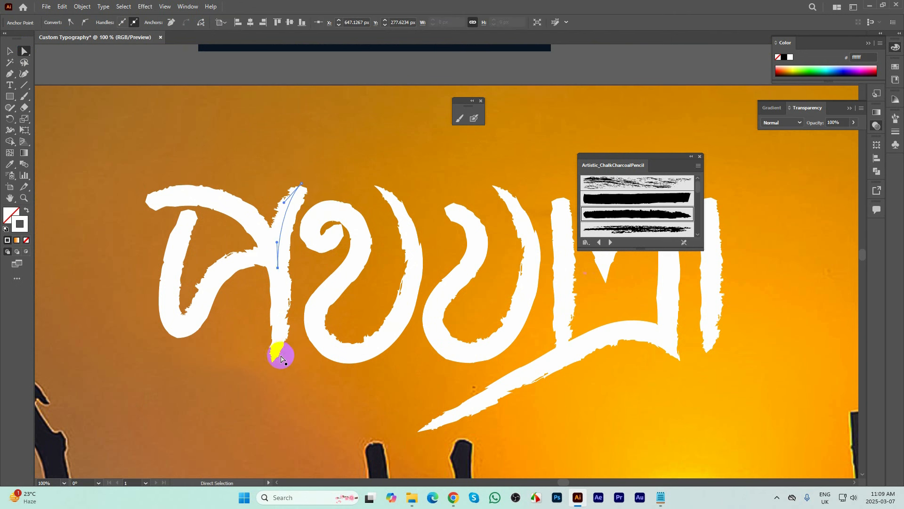
drag(279, 365, 282, 377)
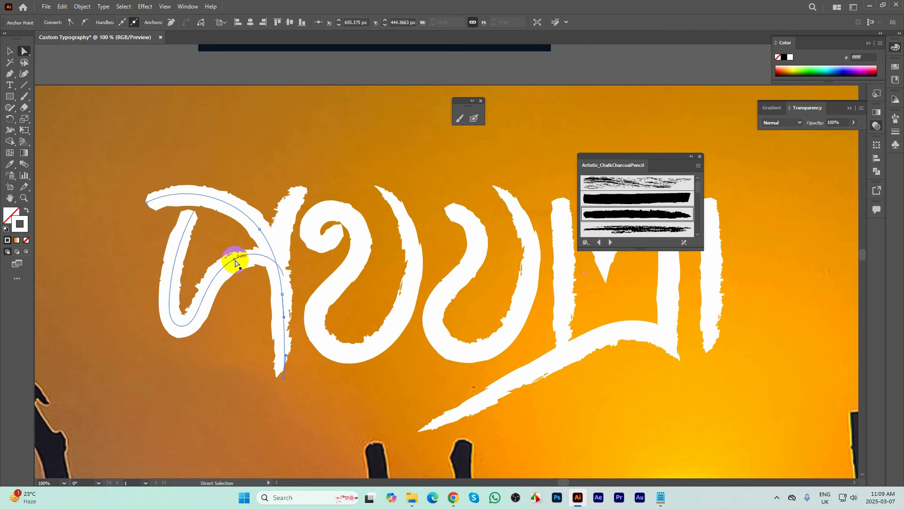
drag(189, 210, 192, 198)
key(ctrl+minus)
key(ctrl+minus)
click(205, 206)
key(ctrl+minus)
key(ctrl+minus)
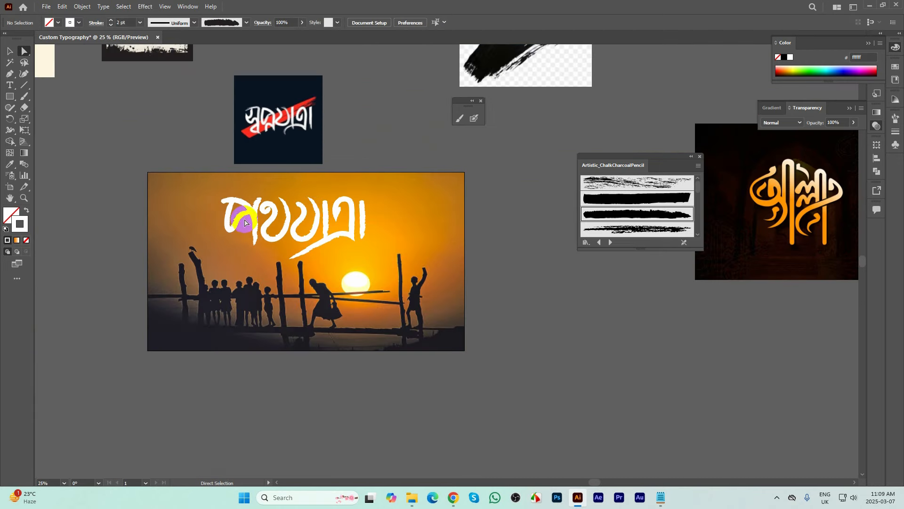
key(ctrl+equal)
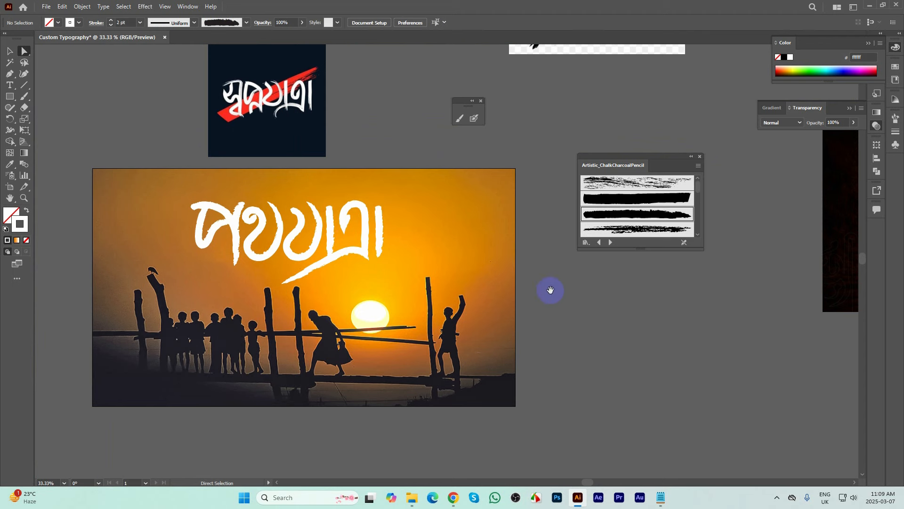
- Paint a short horizontal white headline stroke across the top of য with the Paintbrush
scroll(549, 289, up, 1)
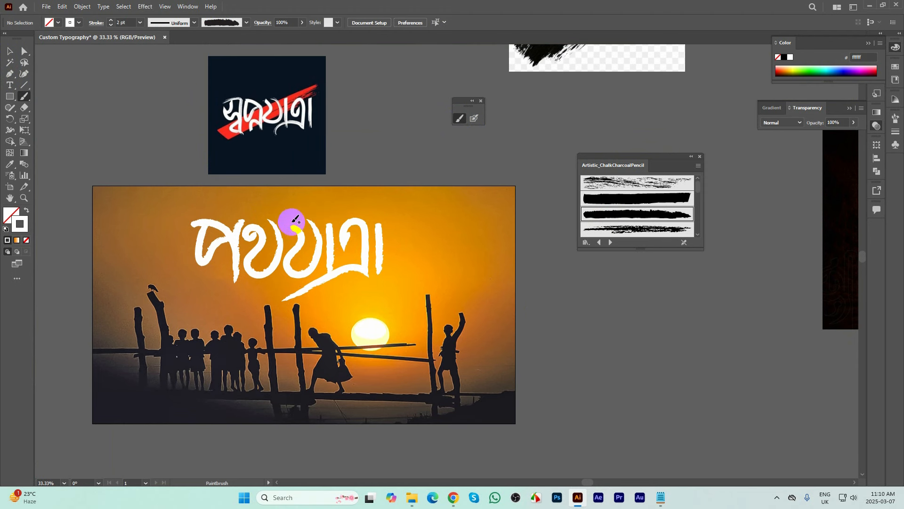
drag(280, 219, 324, 219)
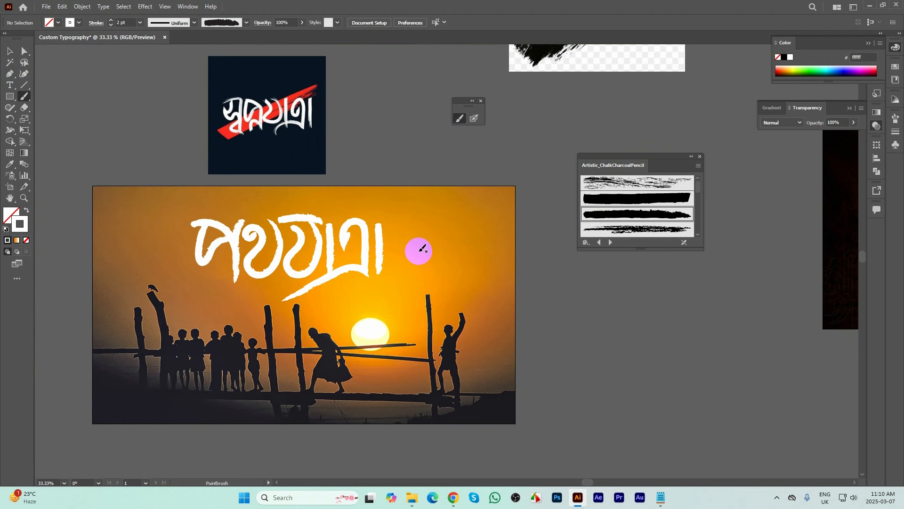
scroll(418, 252, down, 1)
scroll(301, 253, up, 1)
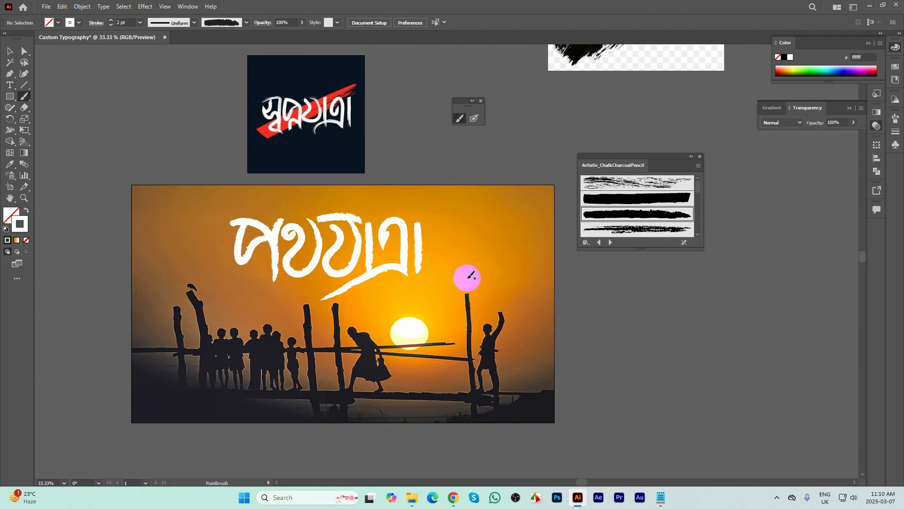
- Round the sharp corner of ত্র's inner hook and move its anchors to form a wider, lower curl
click(11, 51)
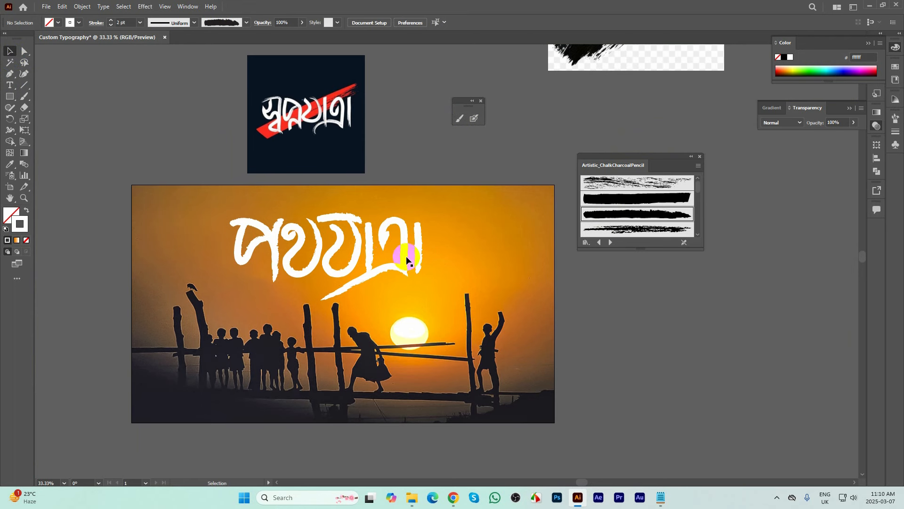
scroll(394, 269, up, 1)
click(24, 51)
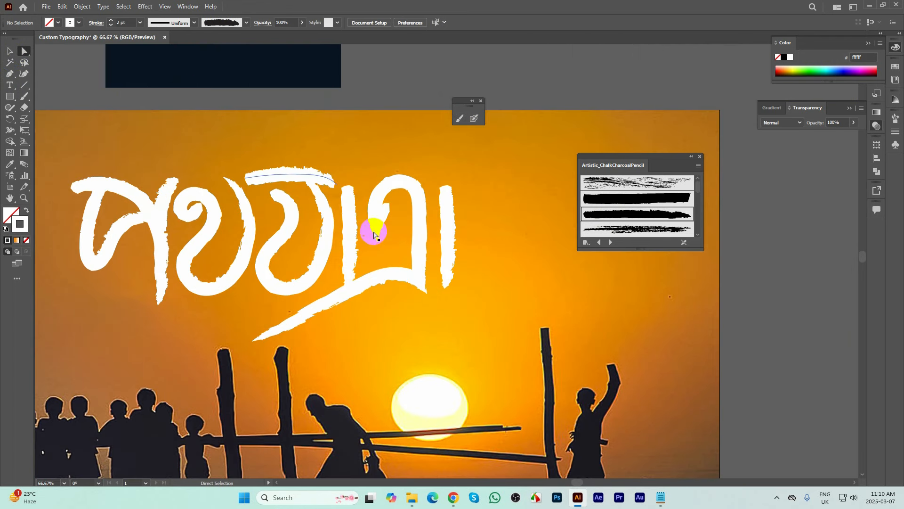
click(375, 229)
drag(376, 231, 374, 197)
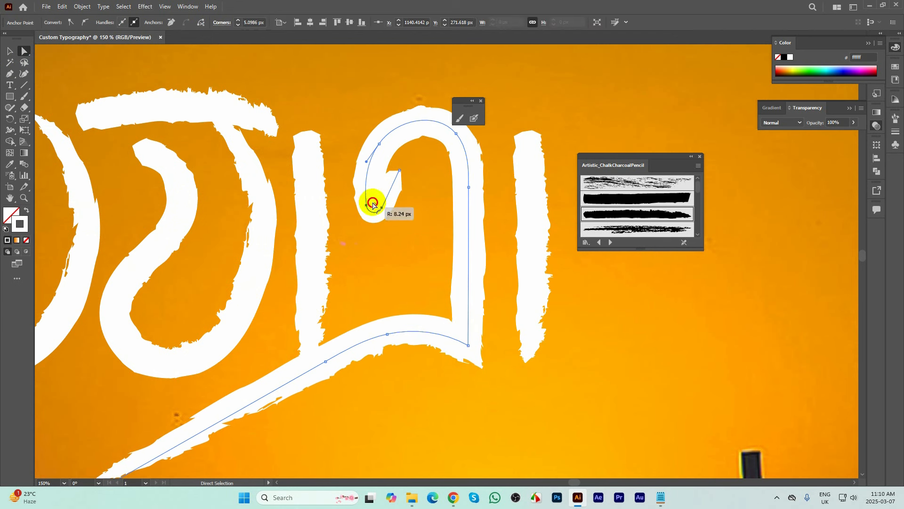
drag(400, 171, 364, 228)
click(368, 217)
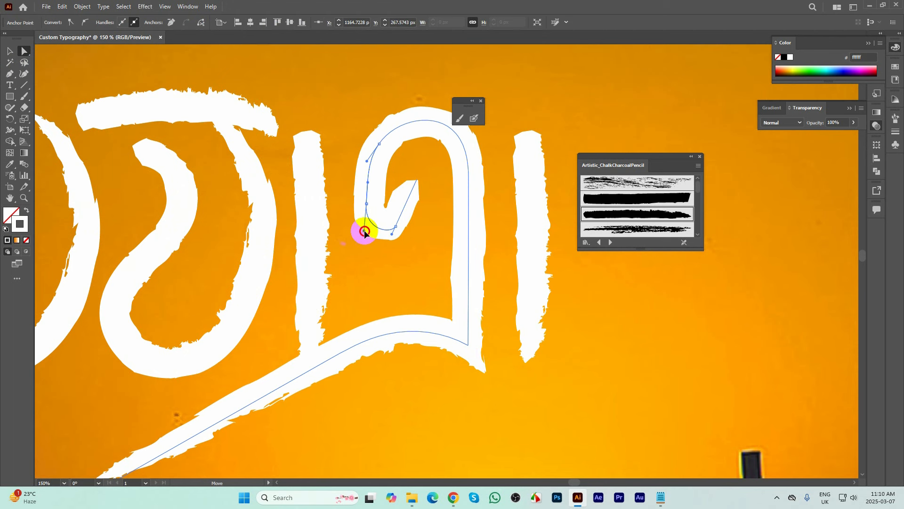
scroll(380, 207, down, 6)
click(373, 157)
scroll(325, 186, up, 1)
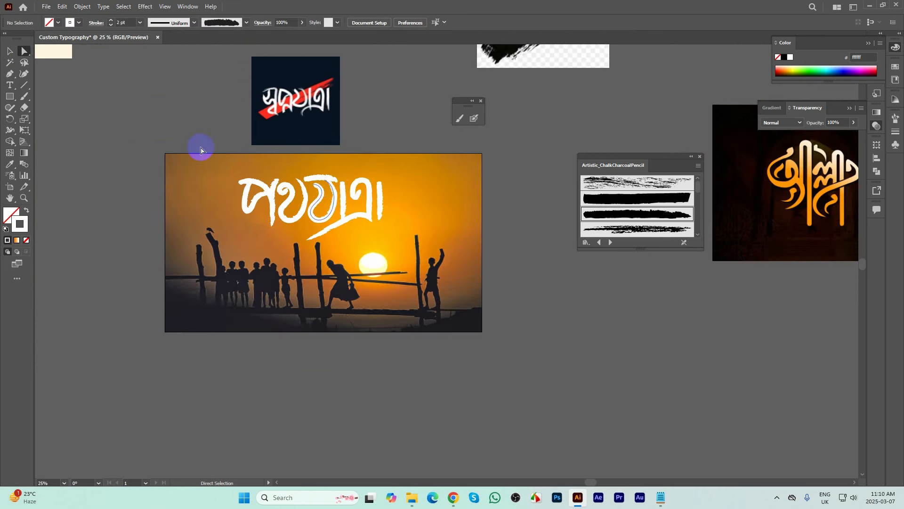
- Move the black diagonal brush-stroke image into the empty space beside the sunset picture and apply Image Trace to it
click(10, 52)
scroll(327, 228, down, 1)
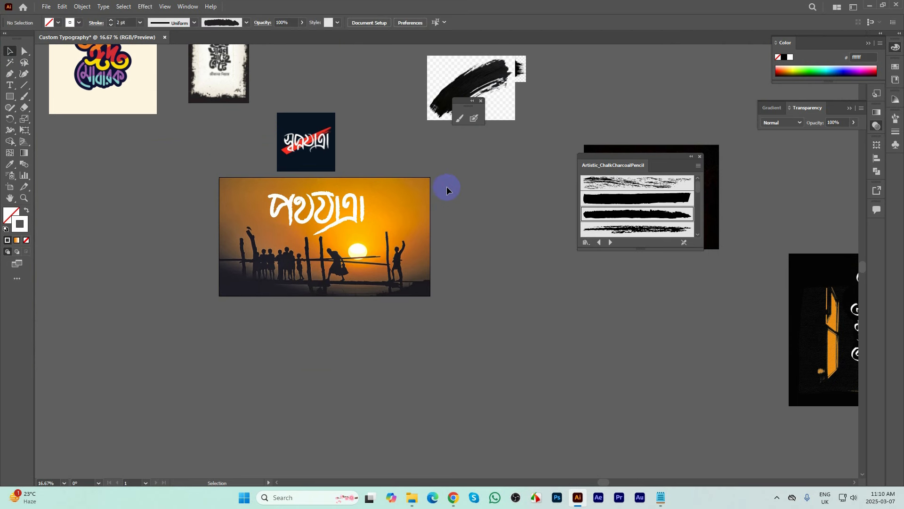
click(587, 198)
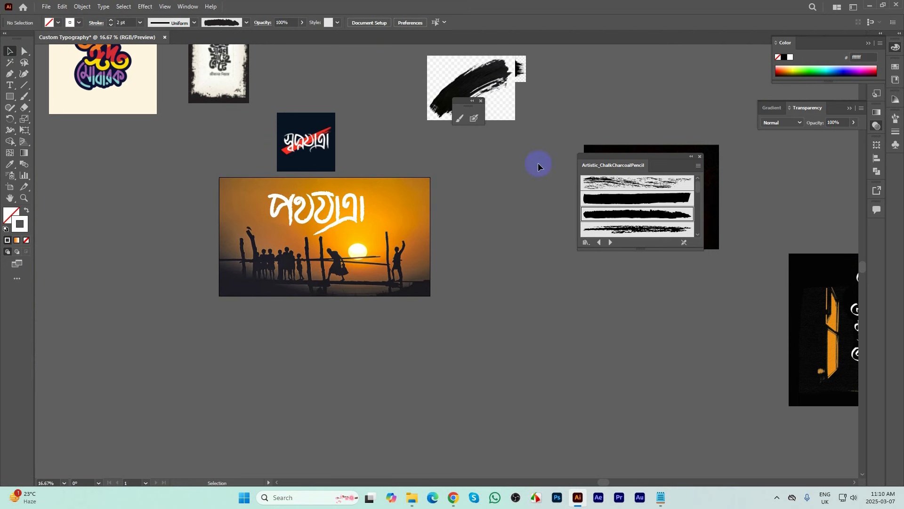
drag(468, 80, 500, 268)
click(519, 278)
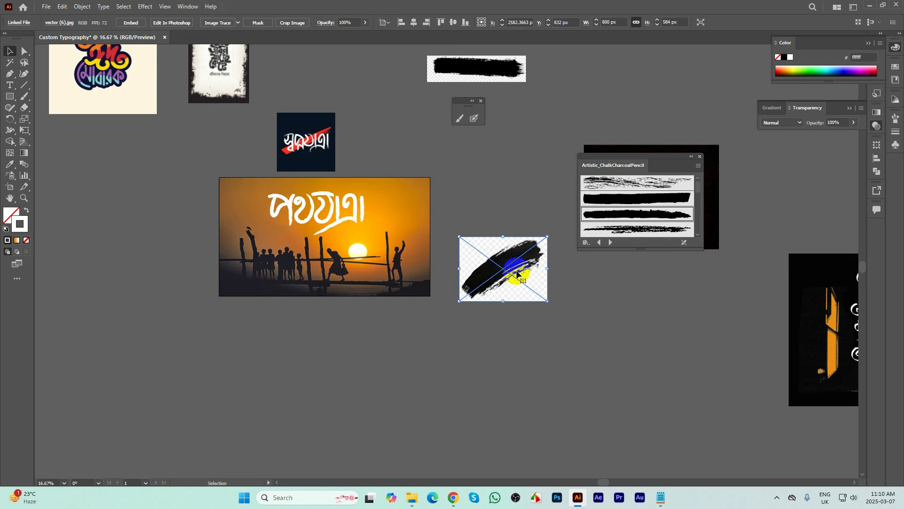
drag(516, 261, 278, 227)
scroll(241, 228, up, 2)
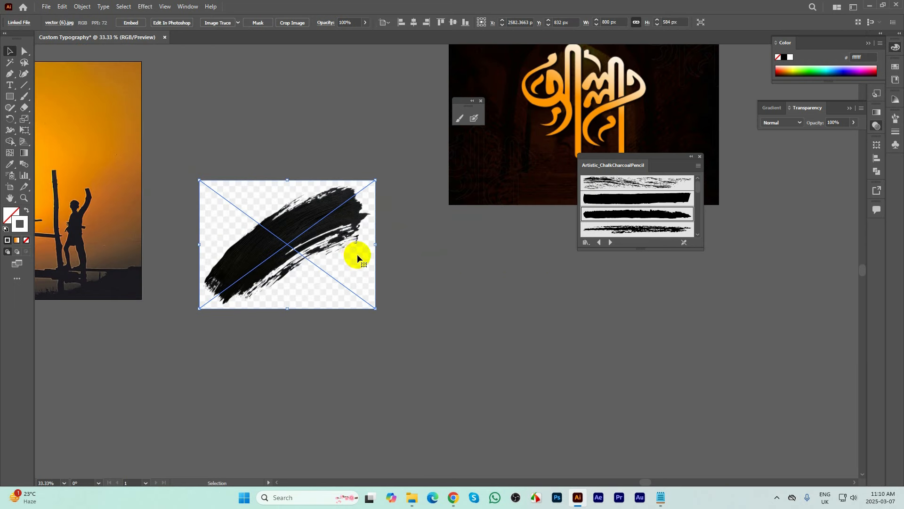
scroll(357, 254, down, 2)
scroll(342, 259, up, 3)
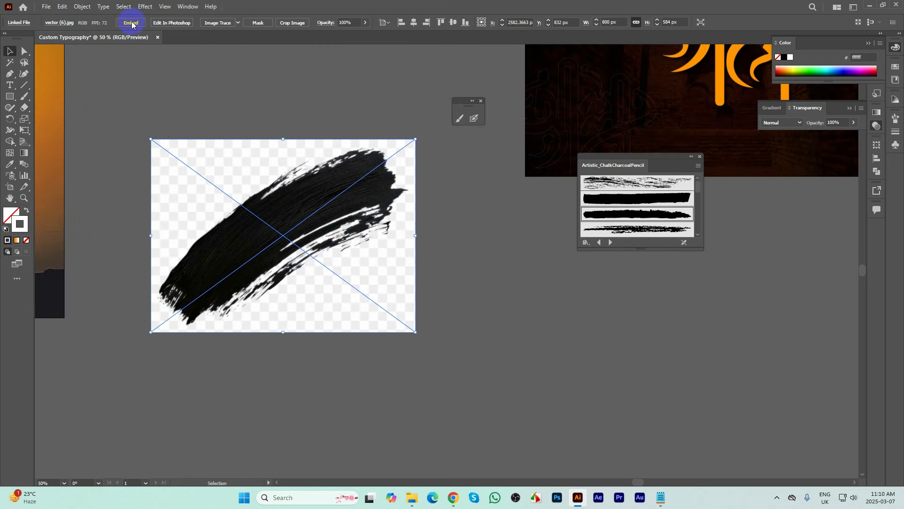
click(214, 22)
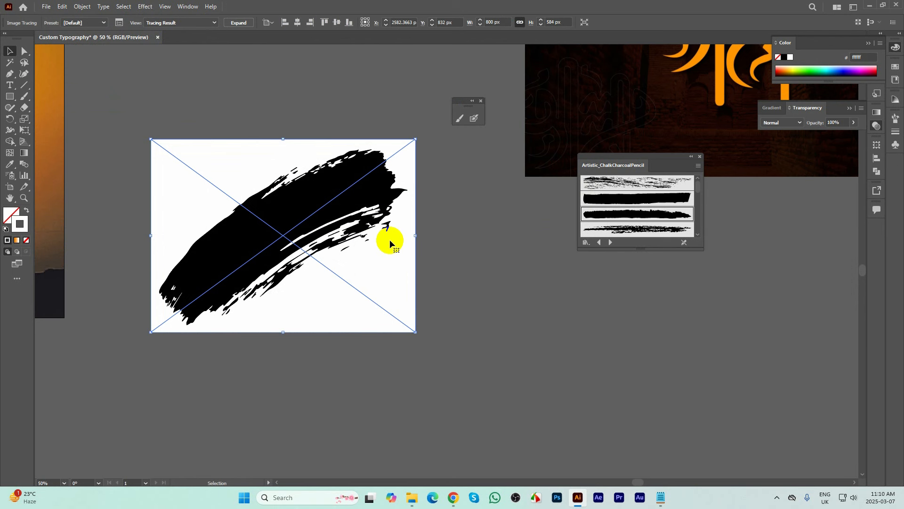
- Undo the default trace and trace the brush-stroke image again from the Image Trace settings with Preview on
key(ctrl+z)
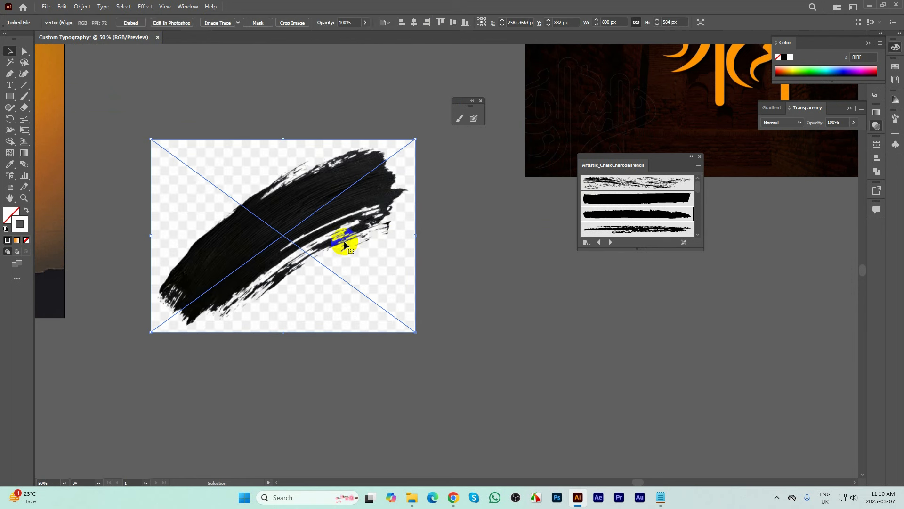
click(181, 10)
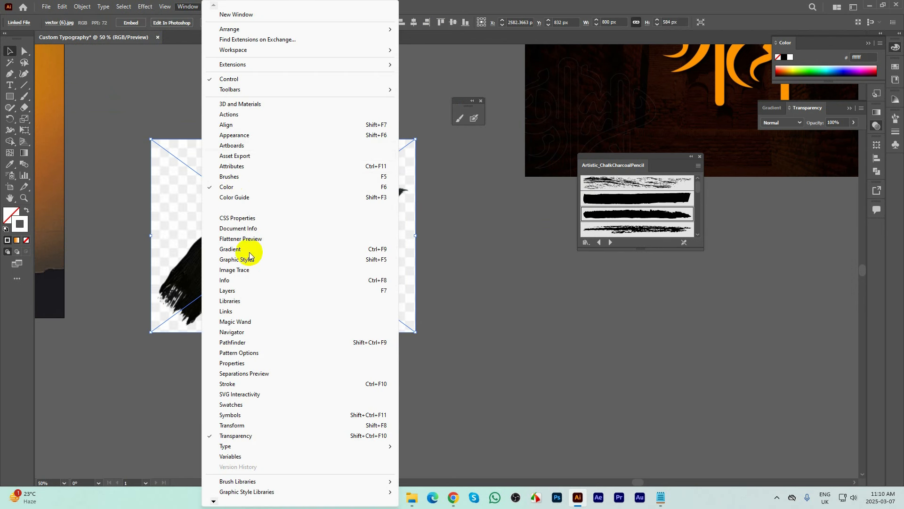
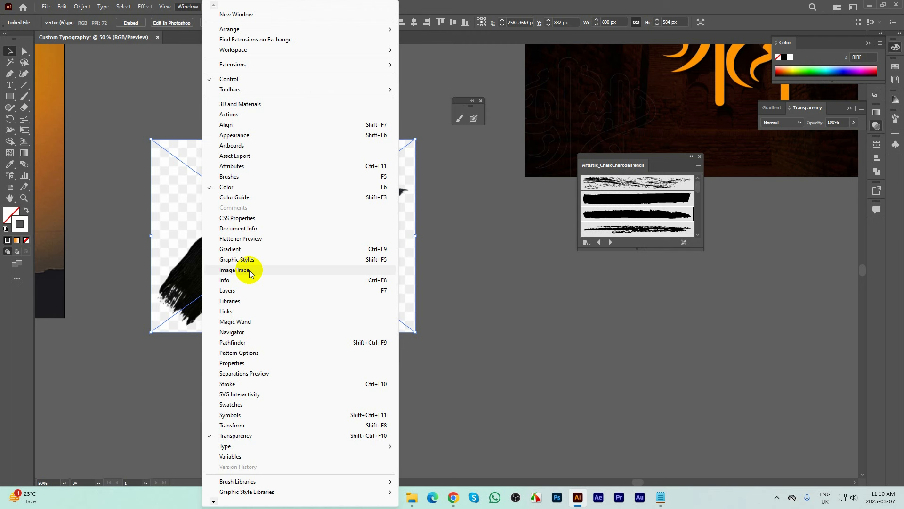
click(250, 271)
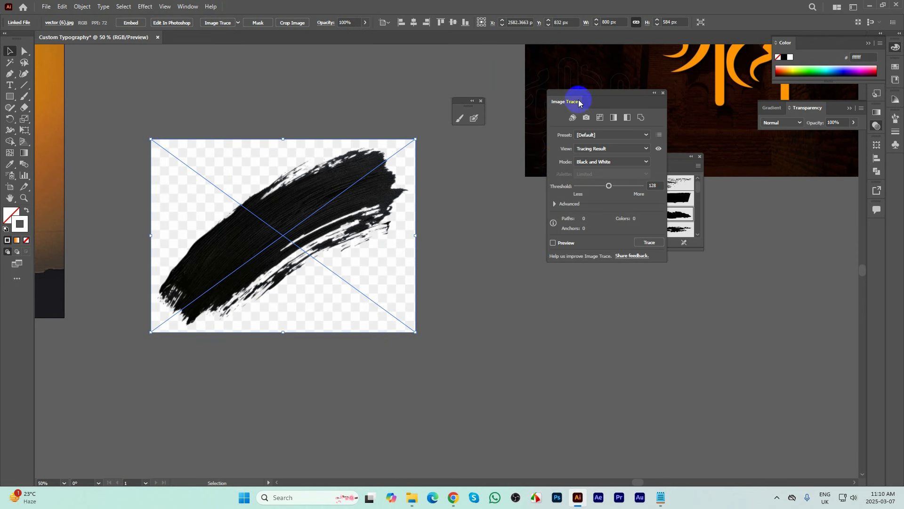
mouse_move(535, 88)
mouse_down()
mouse_move(452, 155)
mouse_move(473, 161)
mouse_up()
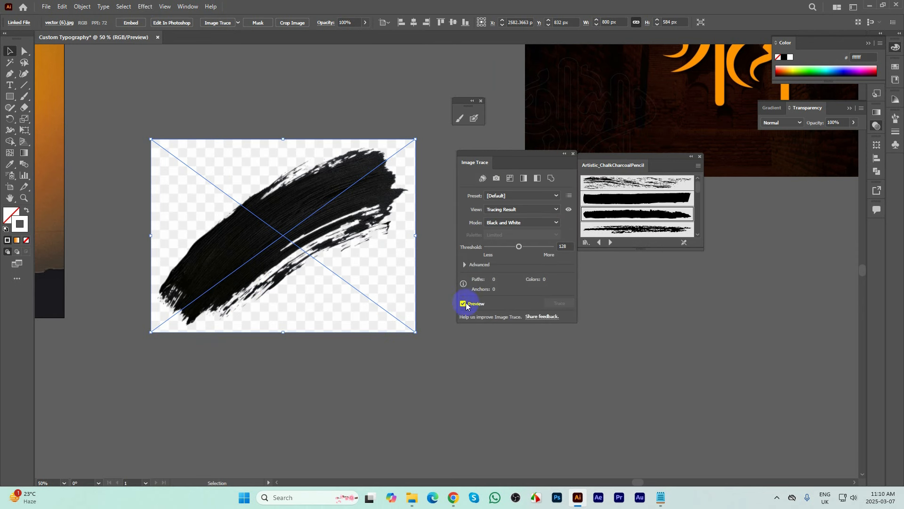
scroll(293, 236, up, 1)
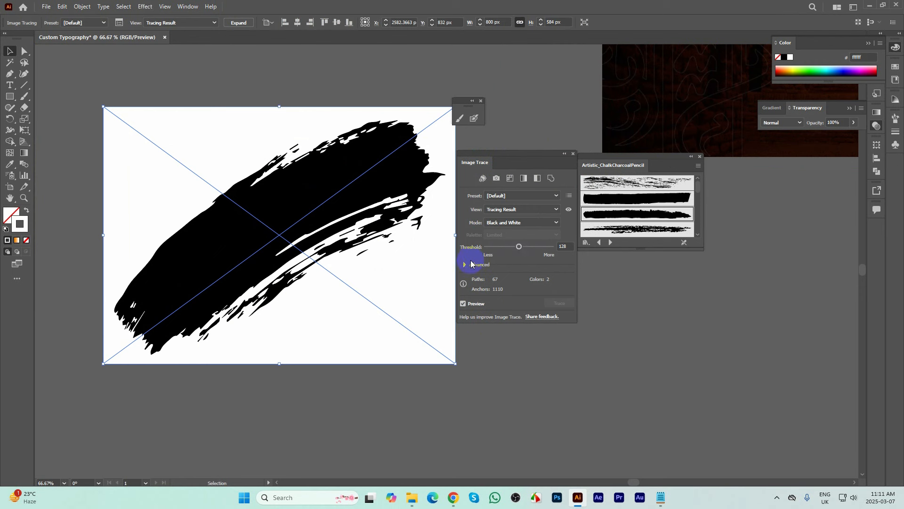
- Set the trace's threshold to 157, paths to 59% and corners to 84%
drag(527, 250, 500, 250)
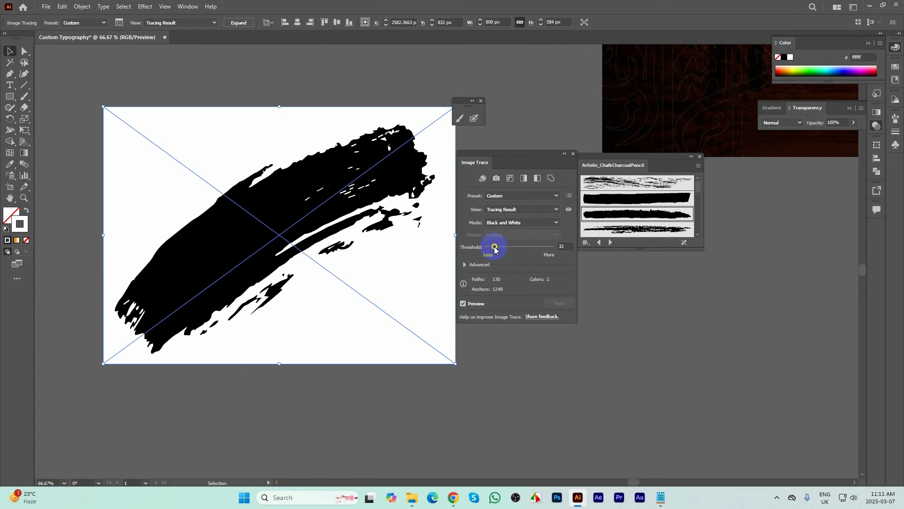
drag(505, 250, 505, 249)
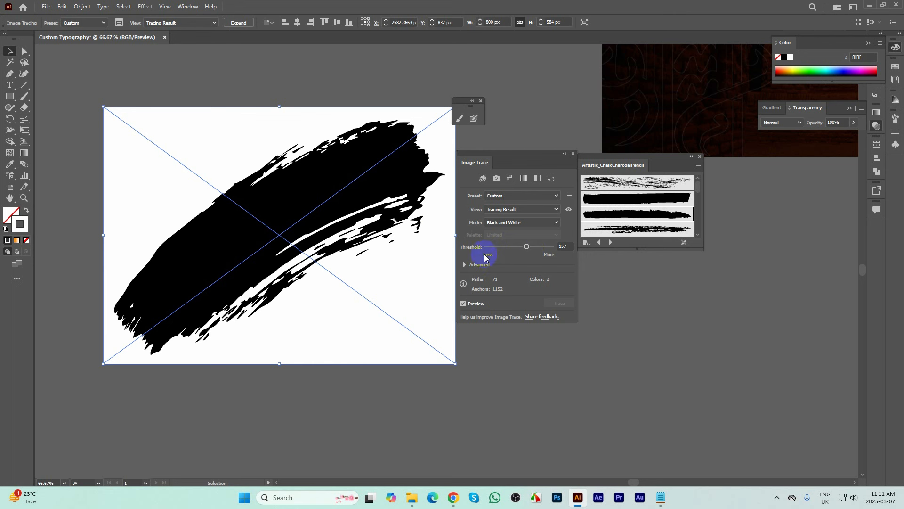
click(466, 266)
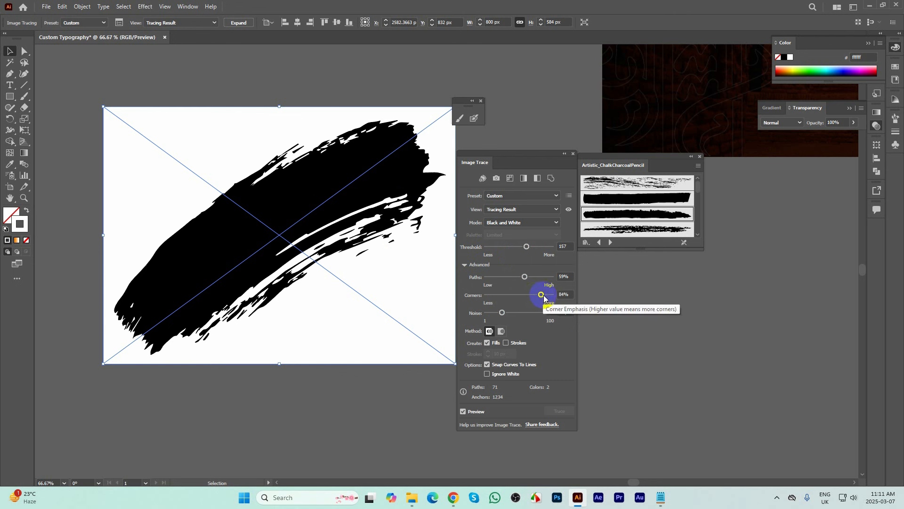
click(574, 154)
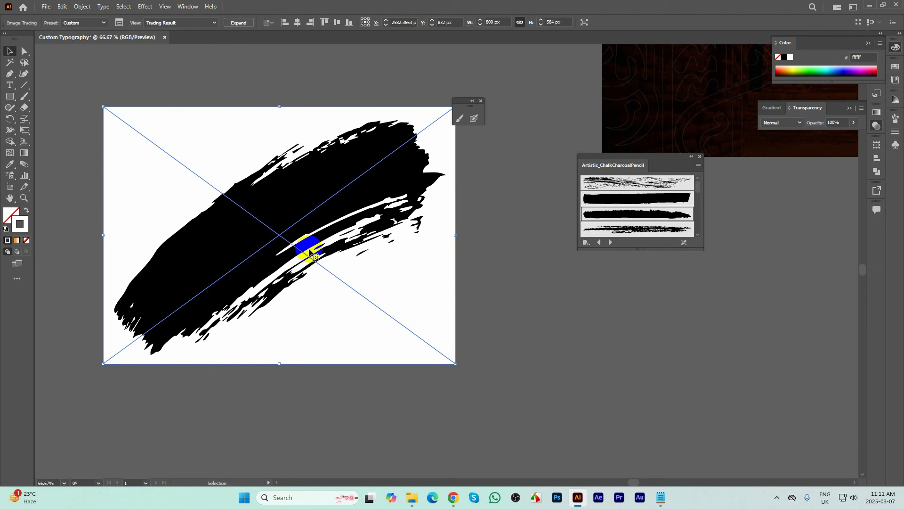
- Expand the traced brush stroke into editable paths and ungroup them
click(238, 23)
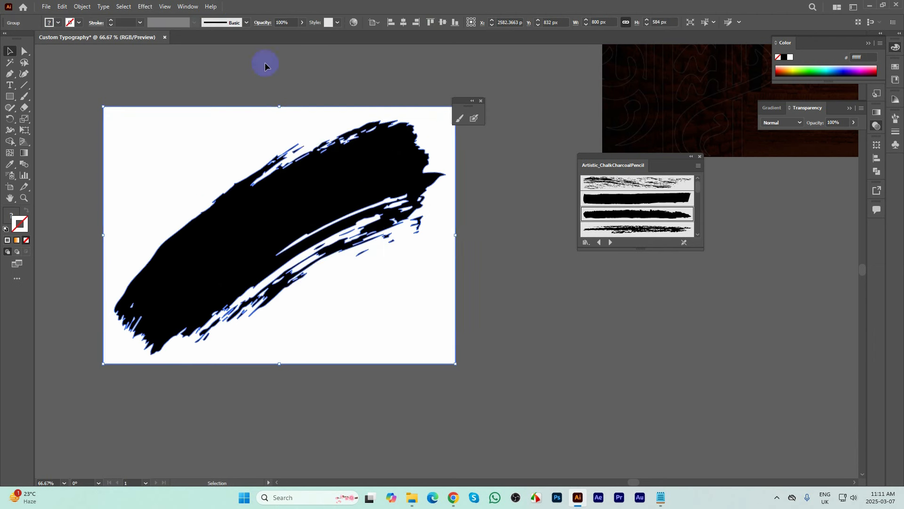
right_click(281, 127)
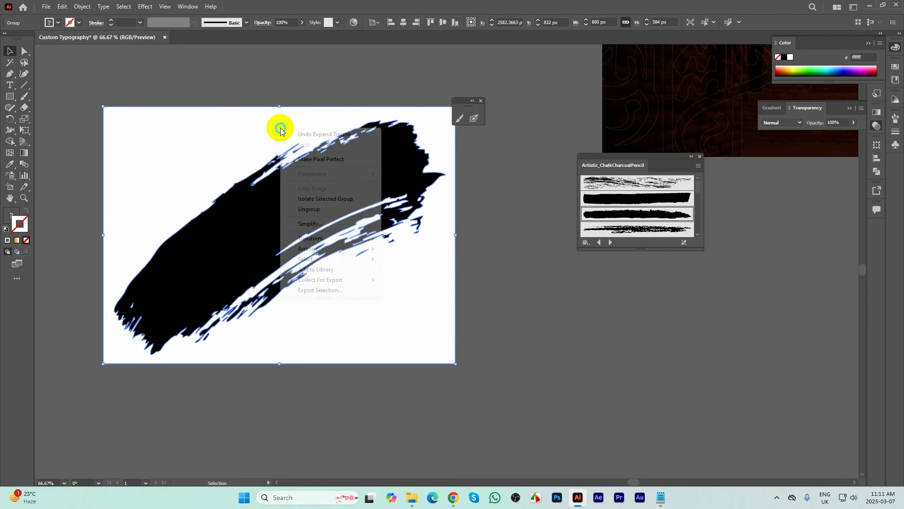
click(309, 210)
click(537, 217)
scroll(398, 243, down, 1)
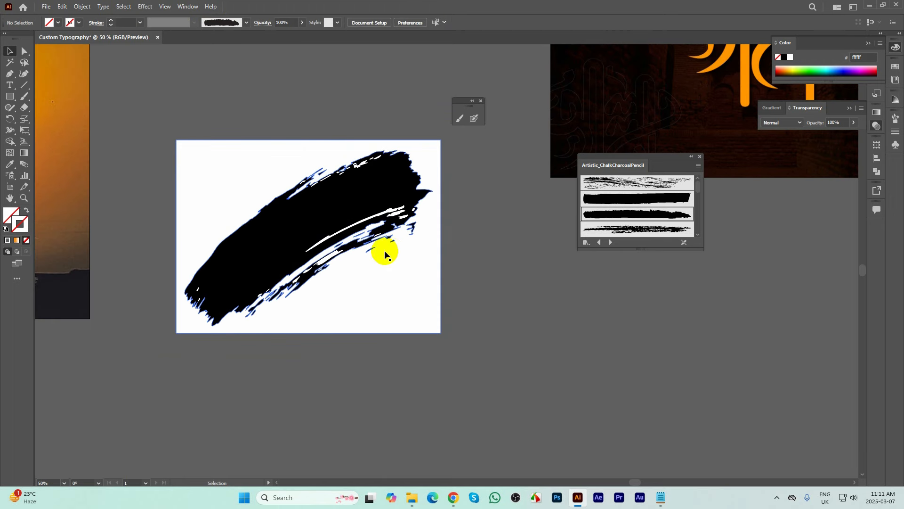
- Select all the white areas of the traced brush stroke with the Magic Wand and delete them
drag(409, 317, 617, 417)
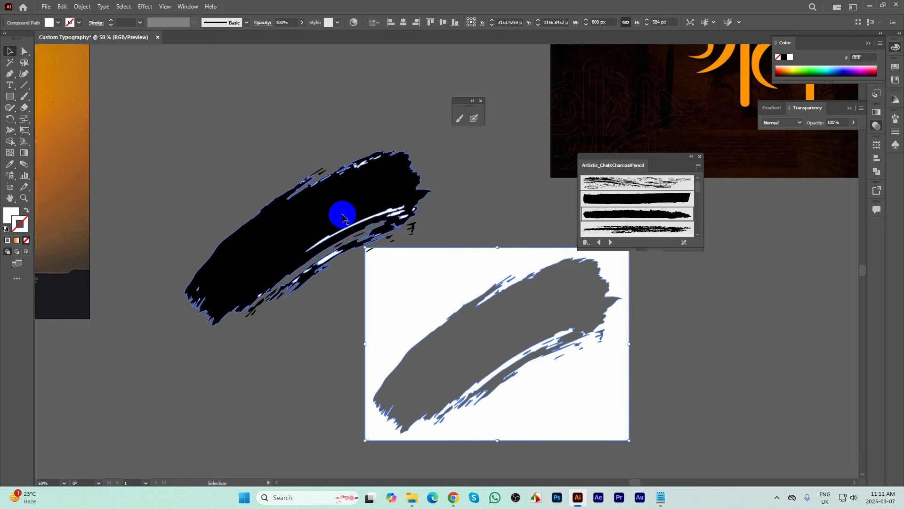
drag(369, 220, 369, 219)
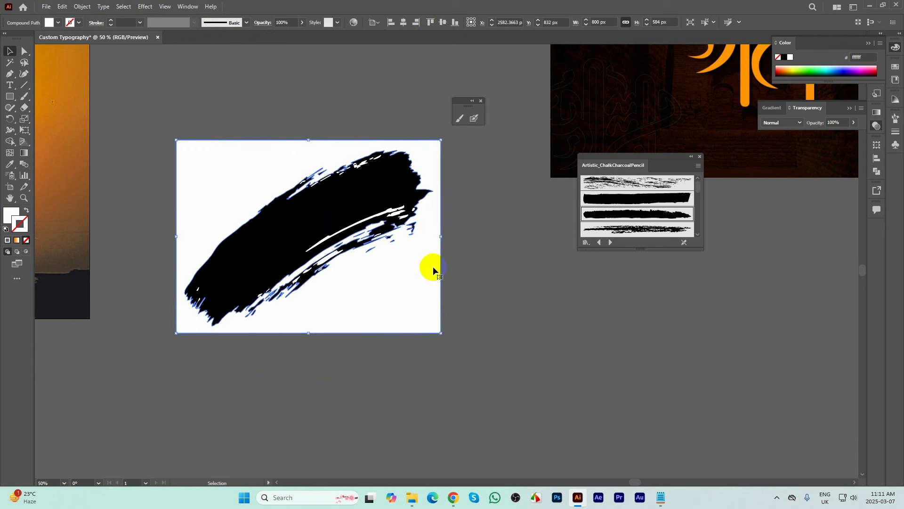
click(14, 66)
click(213, 143)
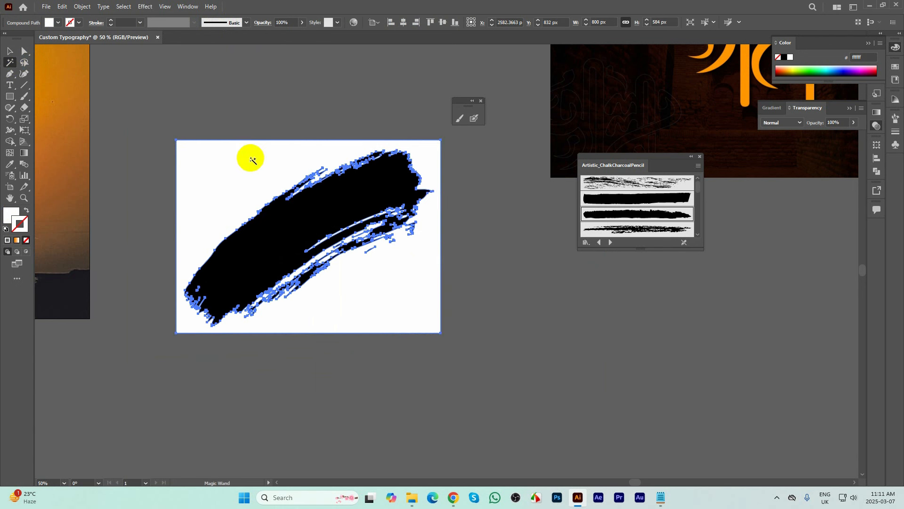
key(Delete)
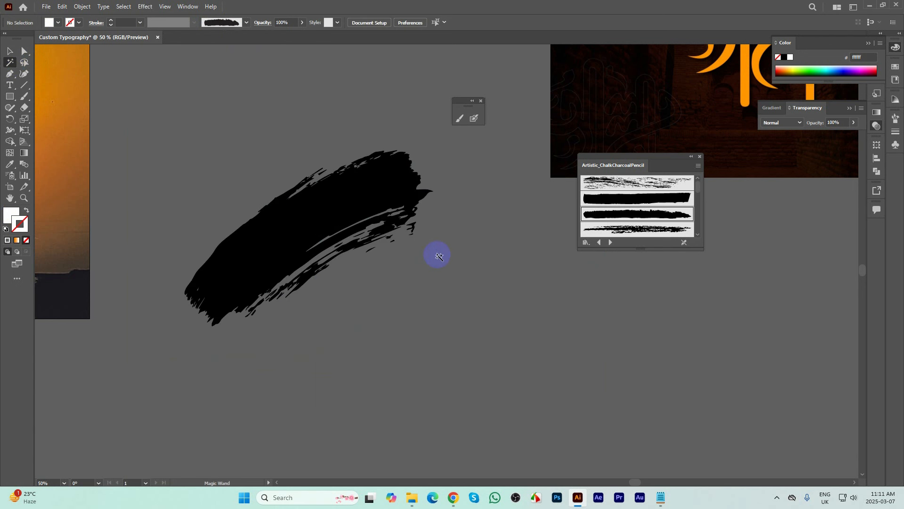
- Select the whole black brush stroke and stretch it wider and flatter, to about 1238 by 478 px
click(9, 51)
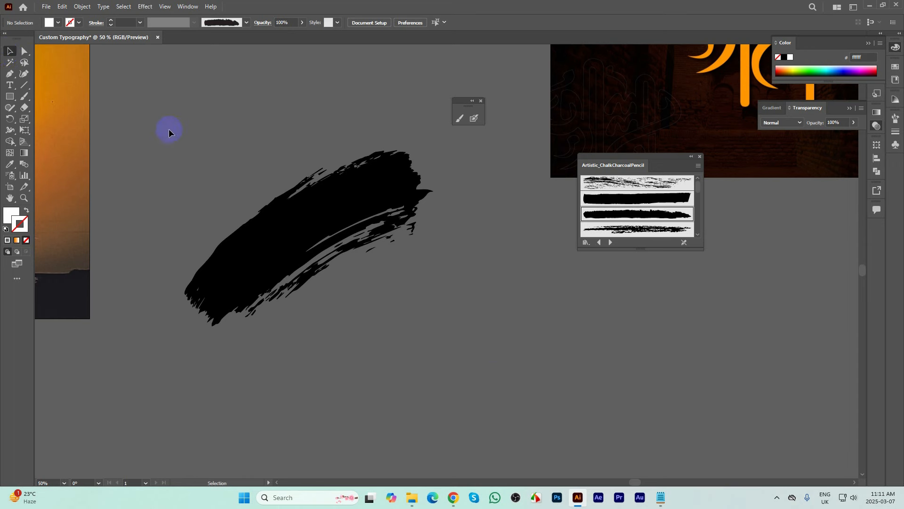
key(ctrl+a)
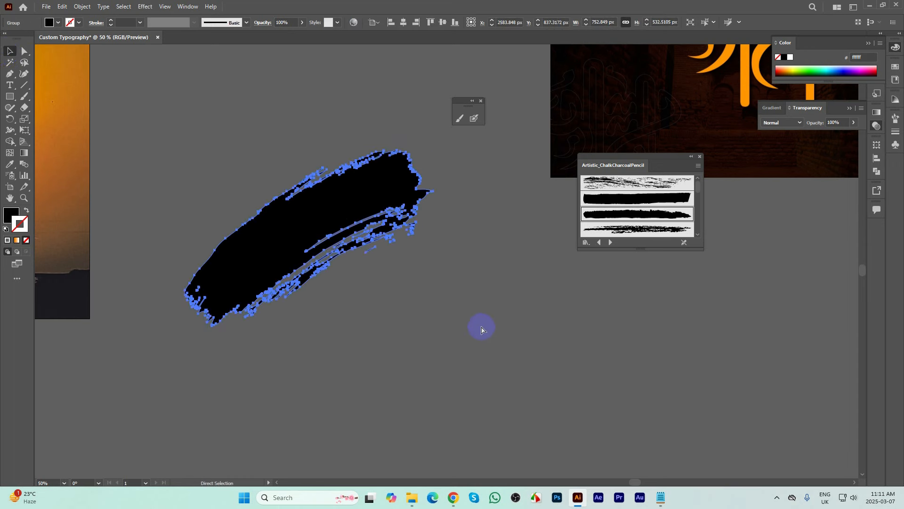
key(ctrl+minus)
key(ctrl+minus)
key(ctrl+minus)
mouse_move(450, 255)
mouse_down()
mouse_move(426, 247)
mouse_move(464, 230)
mouse_move(470, 213)
mouse_move(546, 216)
mouse_move(551, 226)
mouse_up()
key(ctrl+plus)
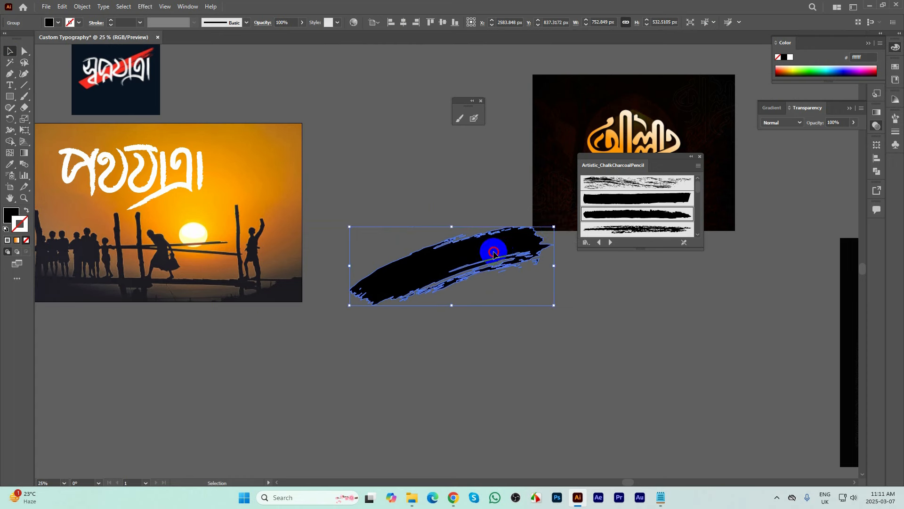
- Move the black brush stroke behind the white পথযাত্রা lettering on the sunset picture and rotate it slightly clockwise
mouse_move(456, 237)
mouse_down()
mouse_move(353, 198)
mouse_move(196, 186)
mouse_up()
key(ctrl+minus)
key(ctrl+plus)
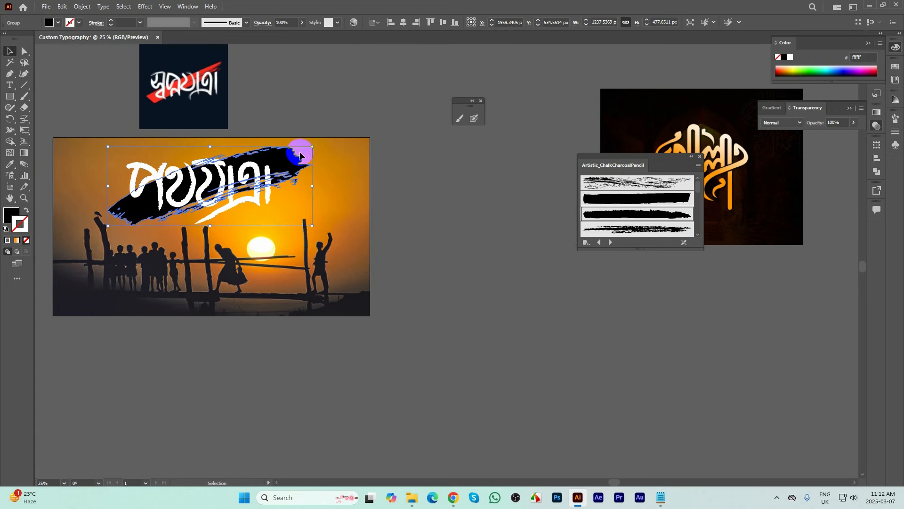
mouse_move(316, 144)
mouse_down()
mouse_move(331, 147)
mouse_move(302, 162)
mouse_up()
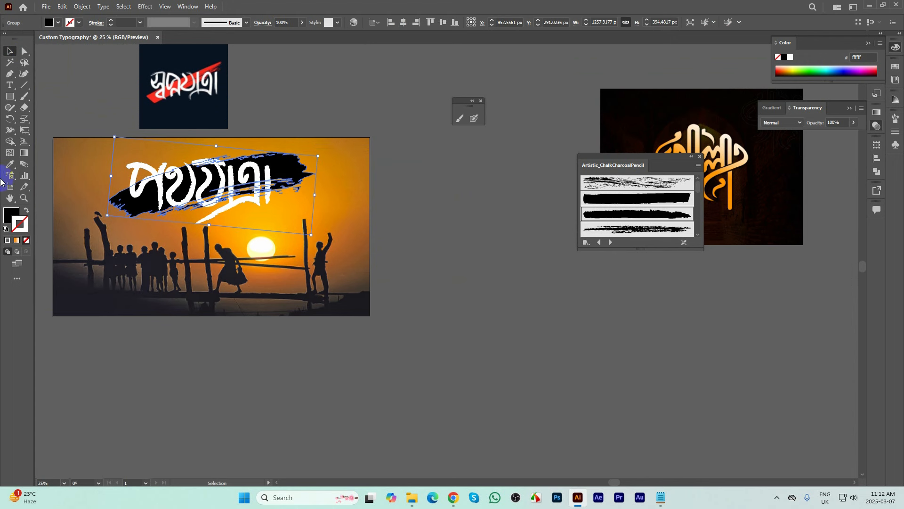
- Fill the brush stroke with the red sampled from the stroke in the lettering sample using the Eyedropper
click(11, 214)
drag(207, 228, 275, 246)
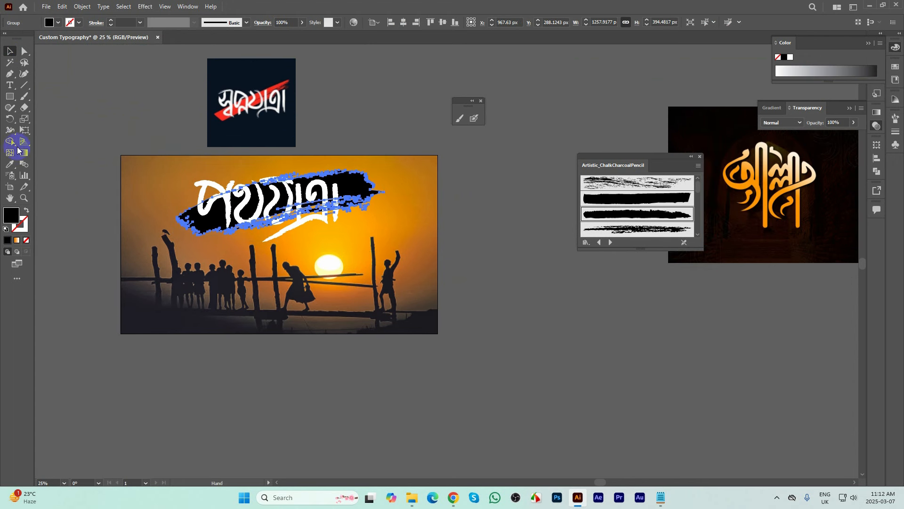
click(10, 164)
click(222, 111)
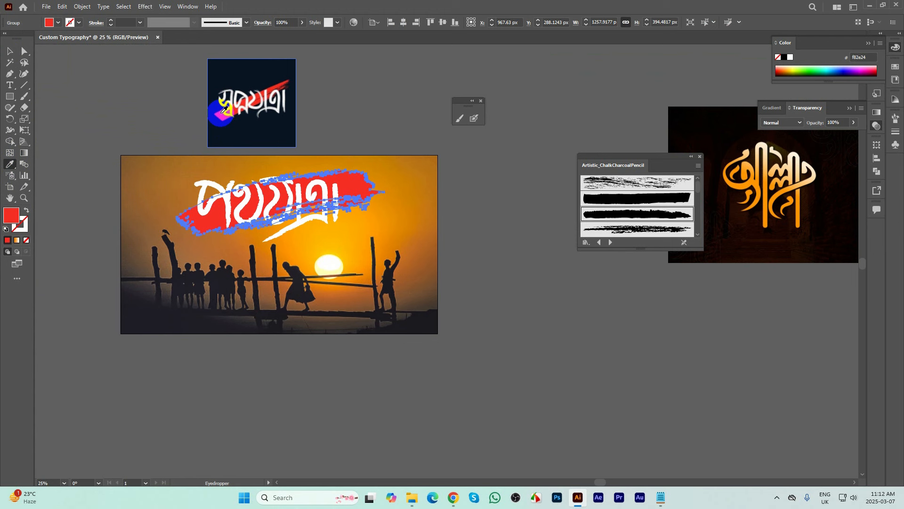
click(9, 51)
click(497, 212)
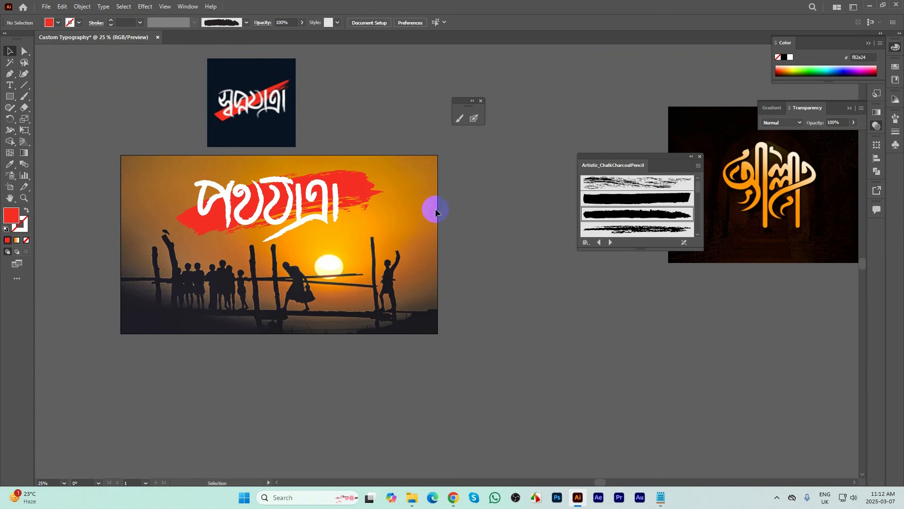
- Try an orange fill (f48040) on the brush stroke behind the lettering, and undo it
click(347, 205)
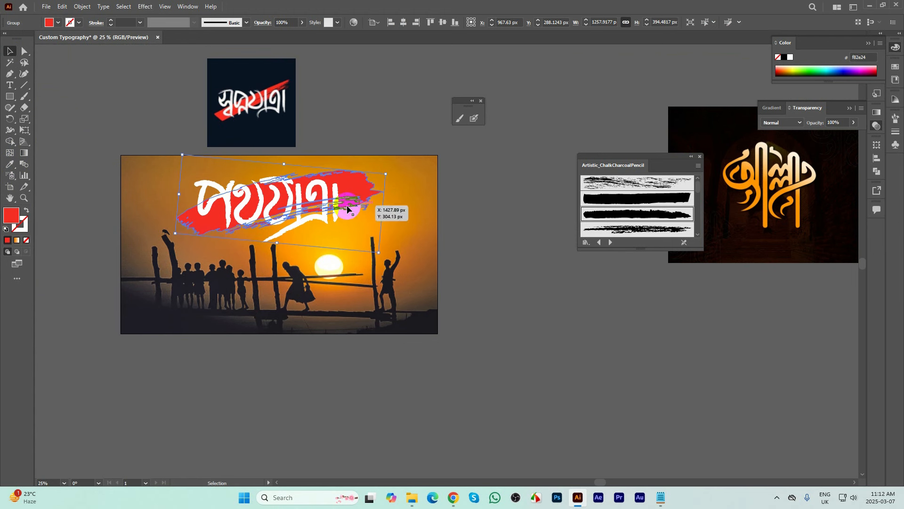
double_click(15, 216)
click(659, 243)
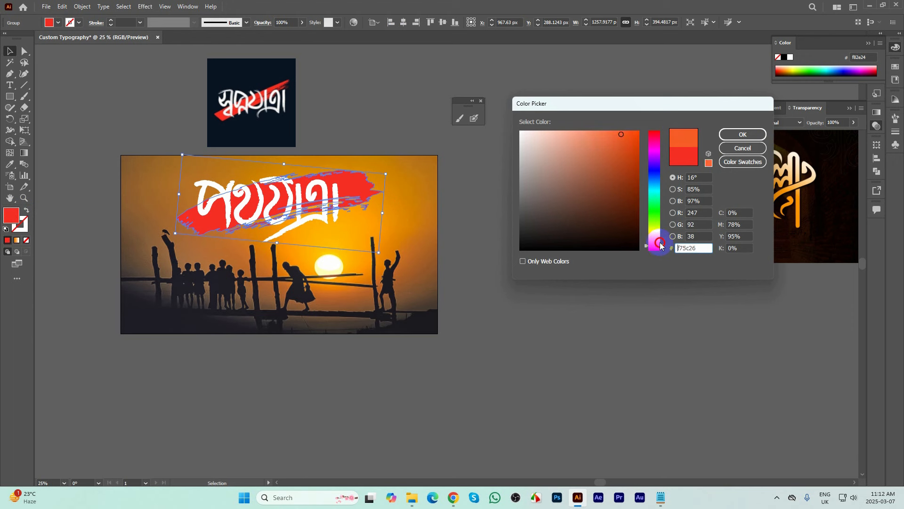
click(628, 141)
click(607, 135)
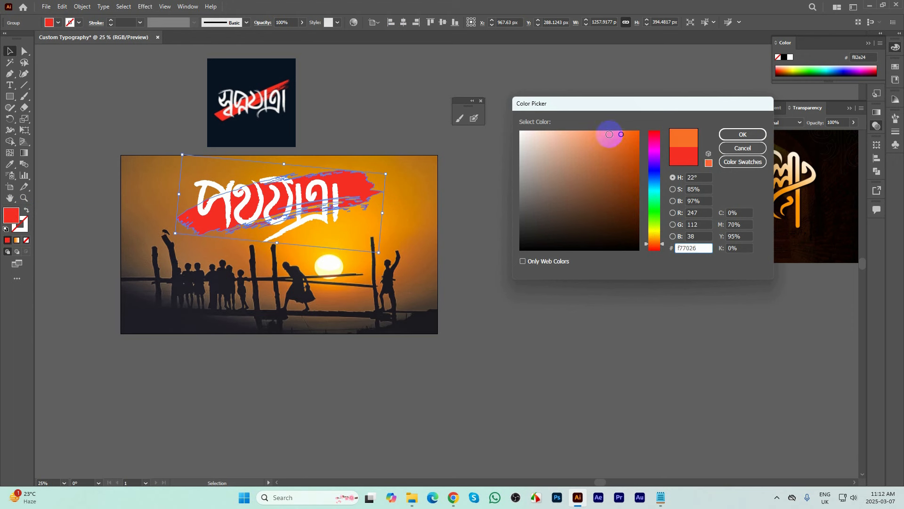
click(759, 135)
click(490, 234)
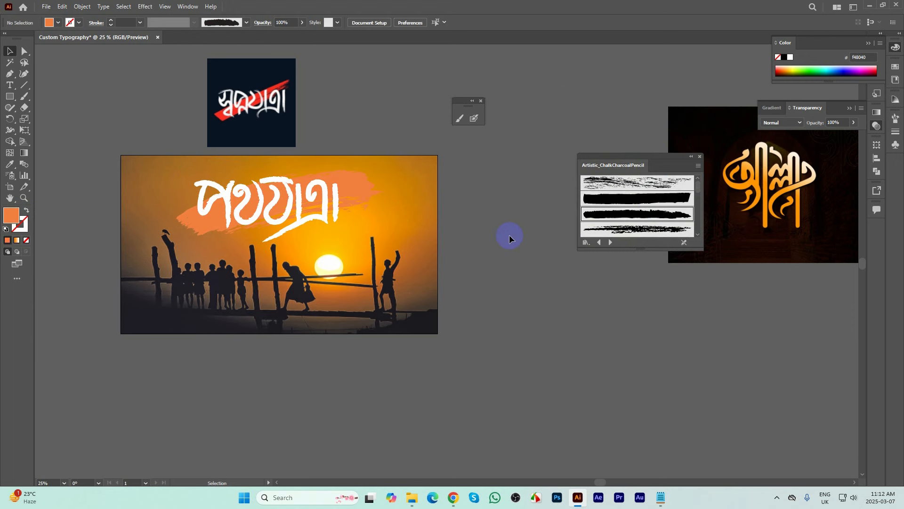
key(ctrl+z)
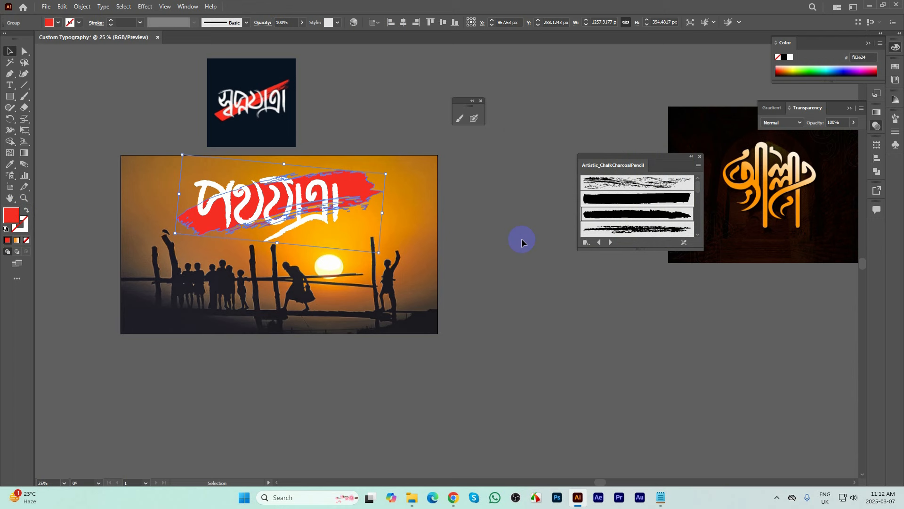
click(526, 302)
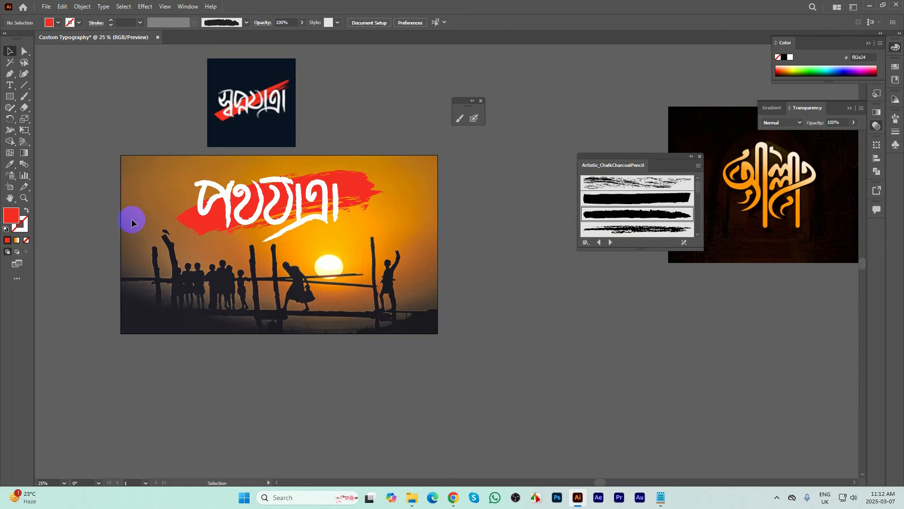
- Move the upper starting anchor point of the য curve in the lettering about 18 px to the left
scroll(132, 219, up, 1)
scroll(256, 293, down, 1)
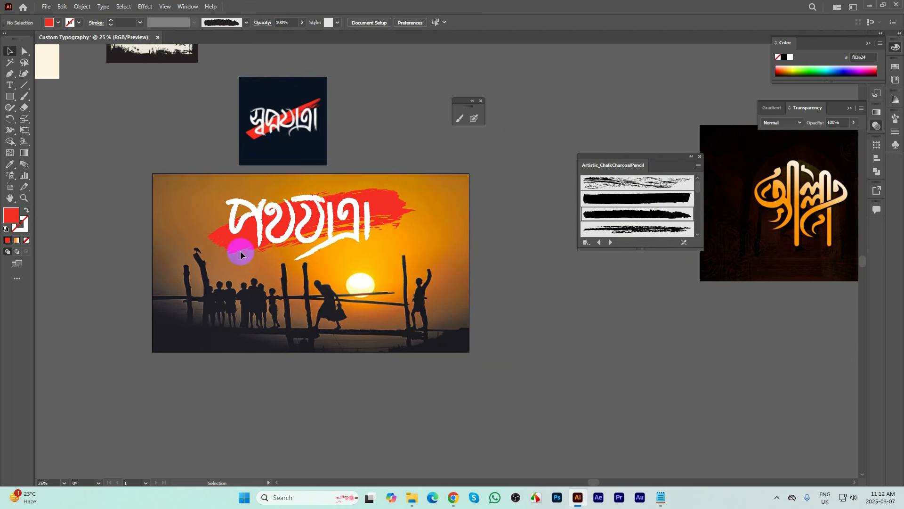
scroll(283, 117, up, 3)
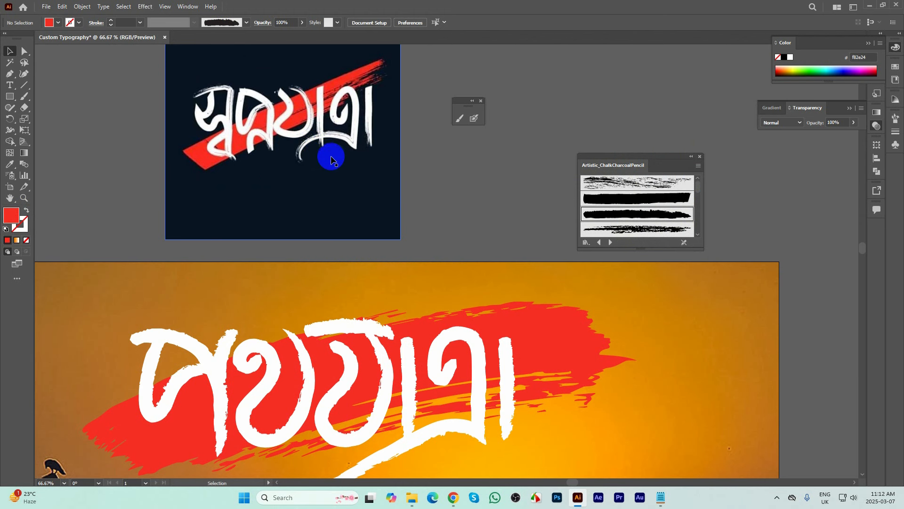
scroll(325, 160, down, 1)
click(25, 51)
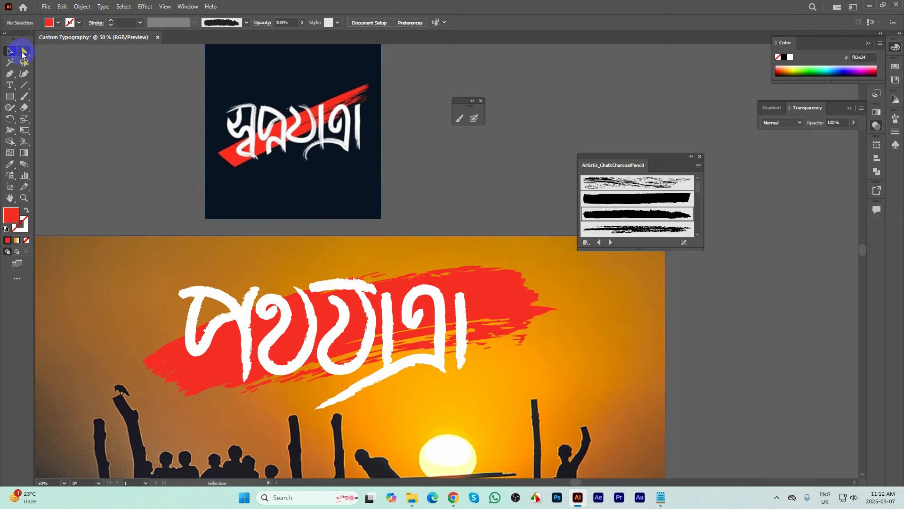
scroll(338, 317, up, 1)
click(339, 296)
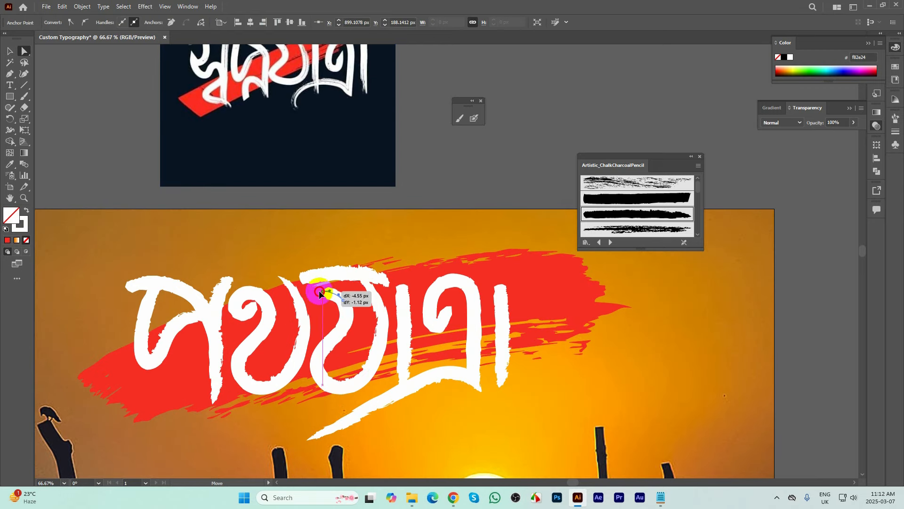
scroll(358, 226, down, 1)
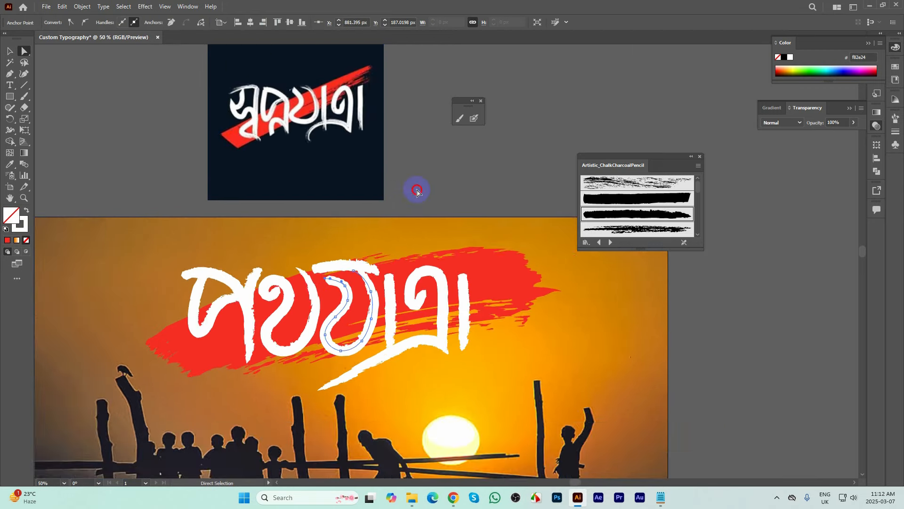
click(414, 187)
- Move the dark lettering sample to the empty area left of the sunset picture and close the small floating brush toolbar
scroll(386, 179, down, 3)
click(10, 52)
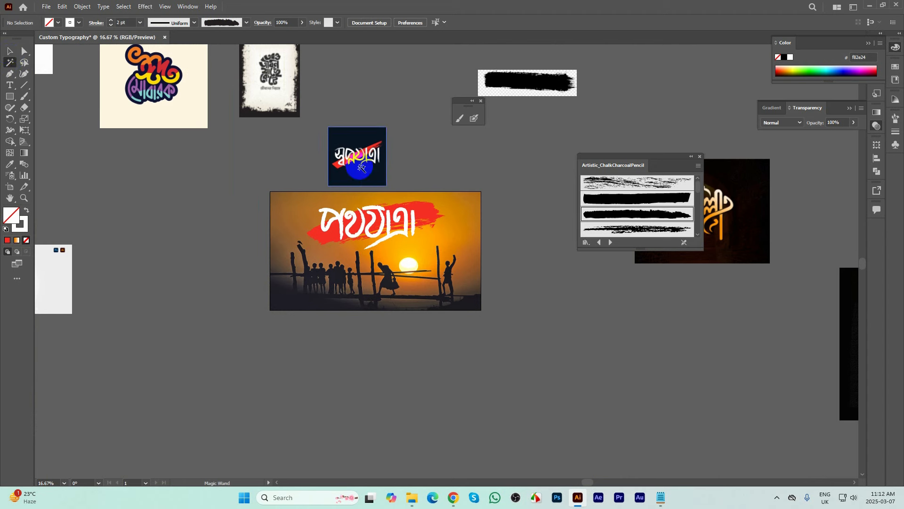
drag(384, 177, 160, 229)
click(436, 253)
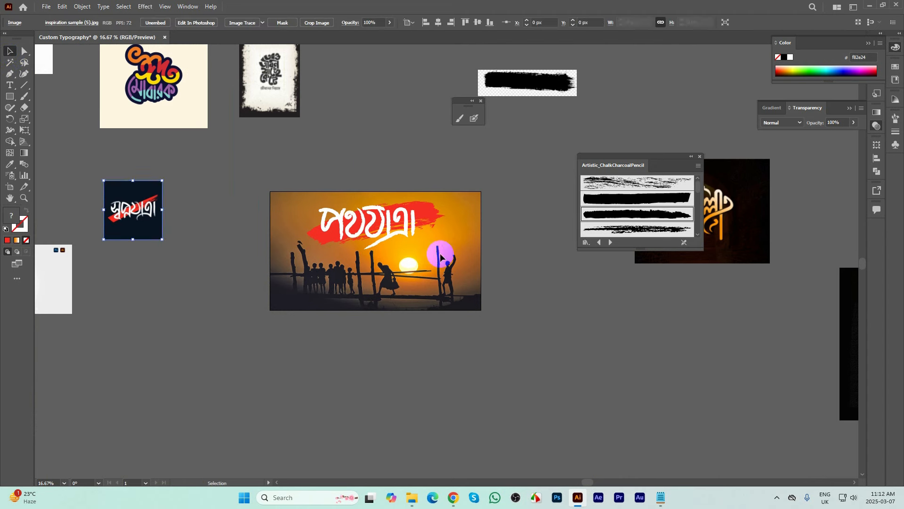
scroll(443, 252, up, 2)
click(480, 101)
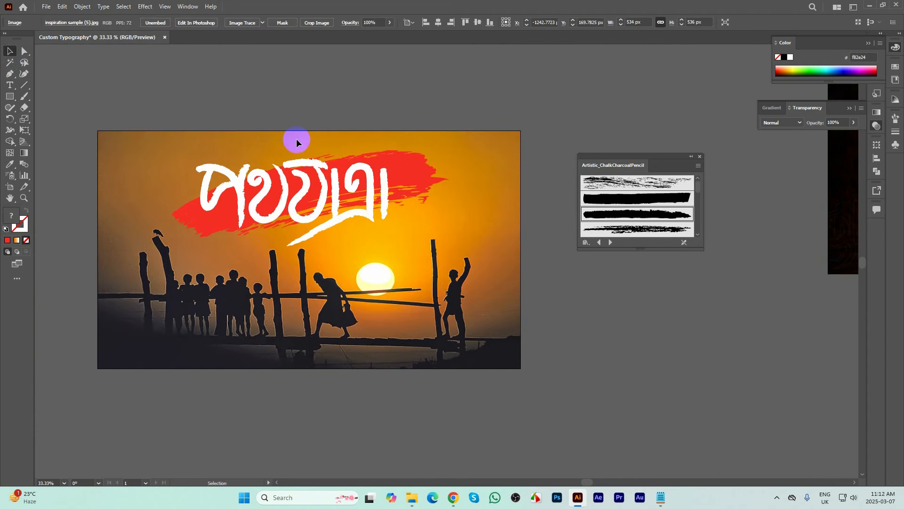
- Select all white strokes of the পথযাত্রা lettering with the Magic Wand and set their stroke colour to cream f9f2e4
drag(552, 343, 561, 345)
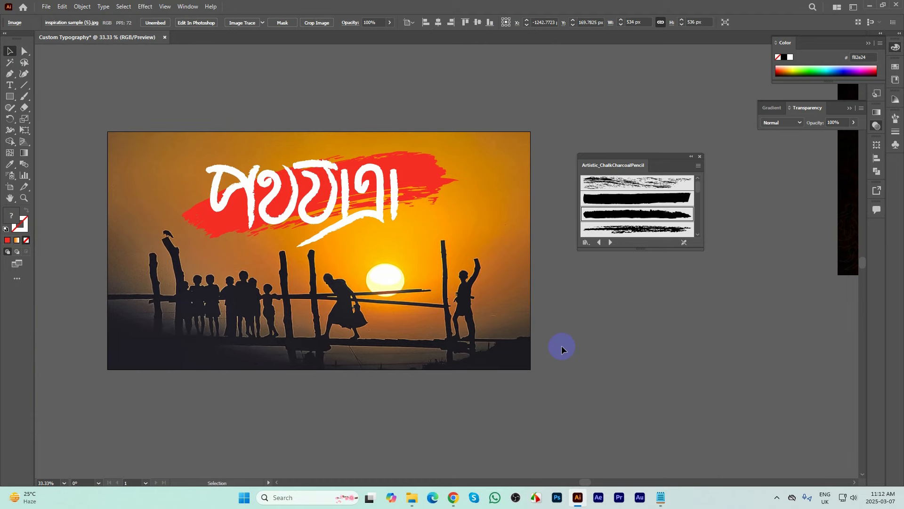
scroll(292, 205, up, 2)
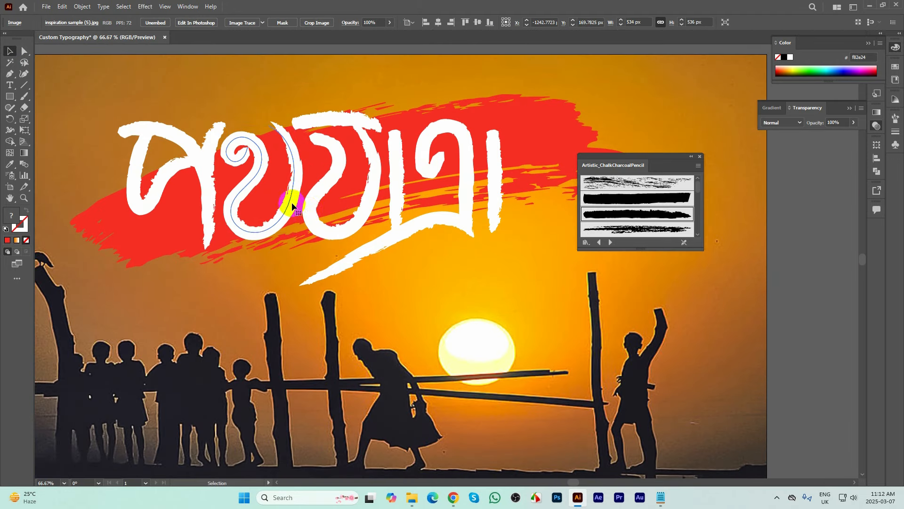
click(292, 205)
click(9, 61)
click(168, 137)
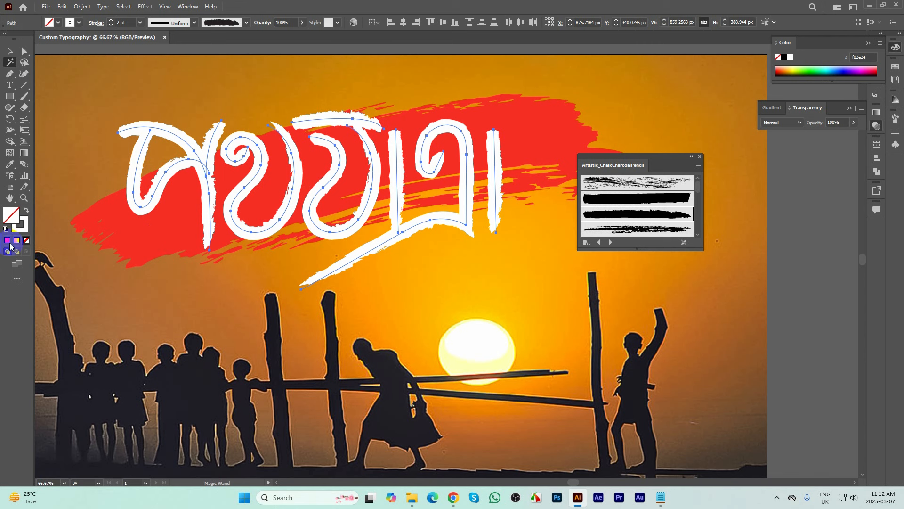
click(20, 225)
double_click(24, 230)
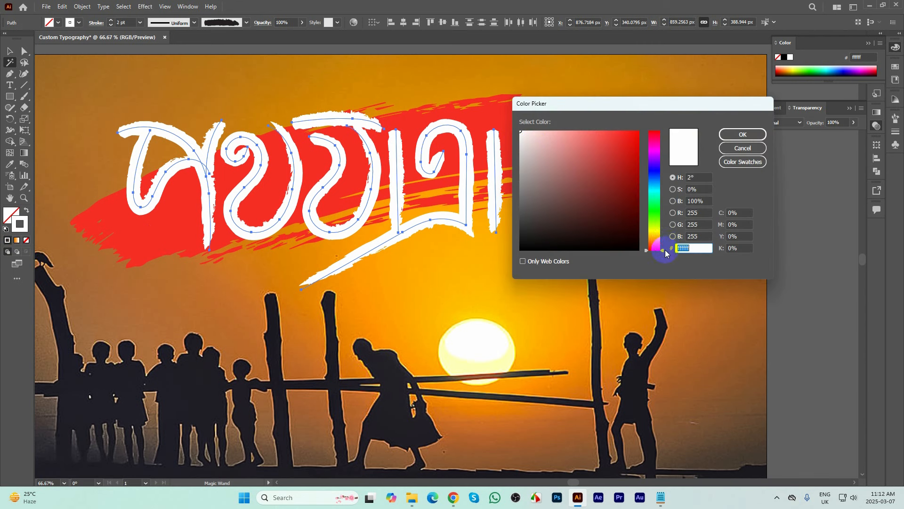
drag(662, 248, 664, 238)
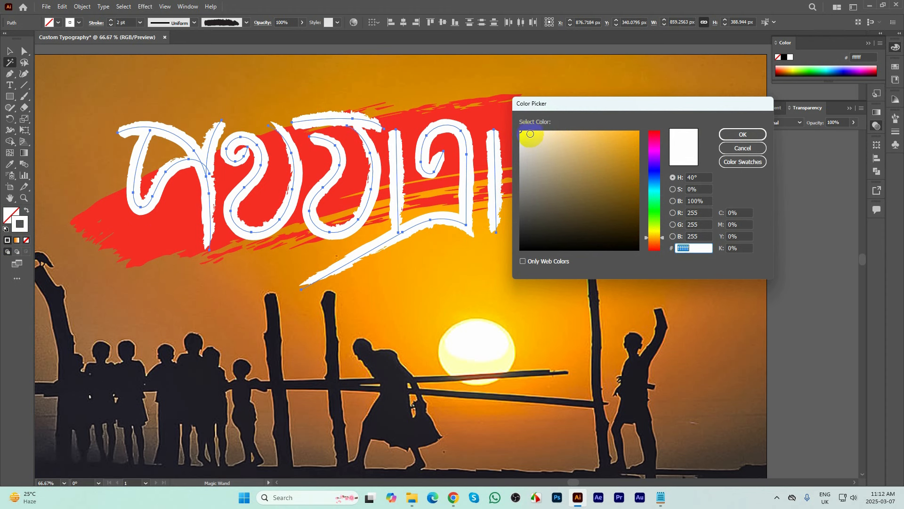
click(529, 133)
click(738, 134)
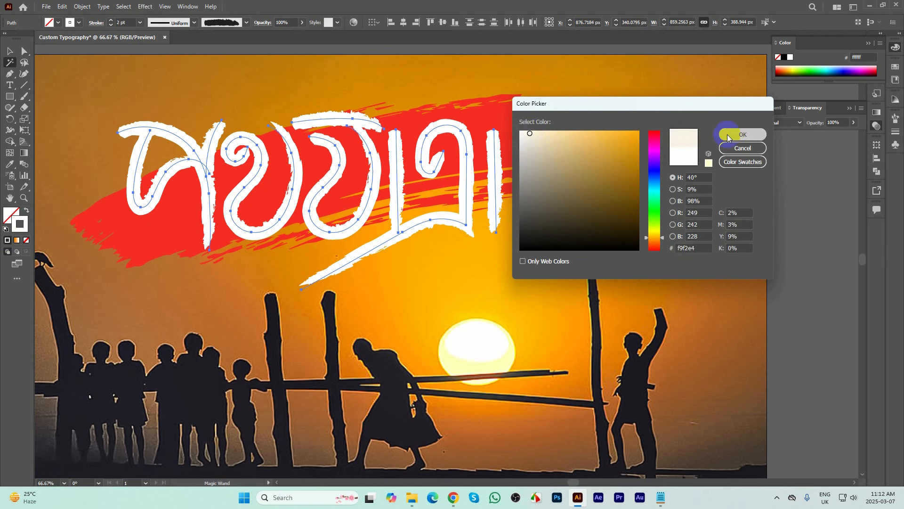
click(9, 51)
click(151, 171)
key(ctrl+minus)
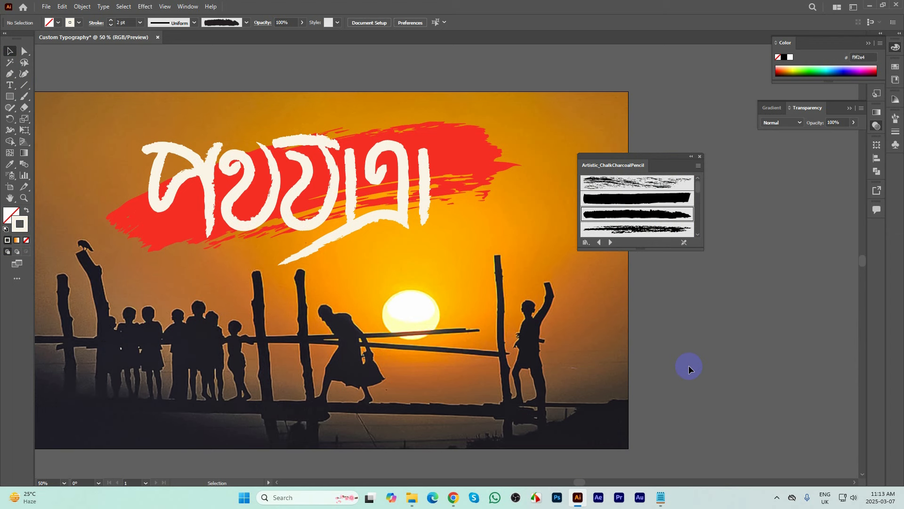
- Examine the finished cream lettering over the red brush stroke on the sunset picture, up close and as a whole
scroll(264, 179, down, 2)
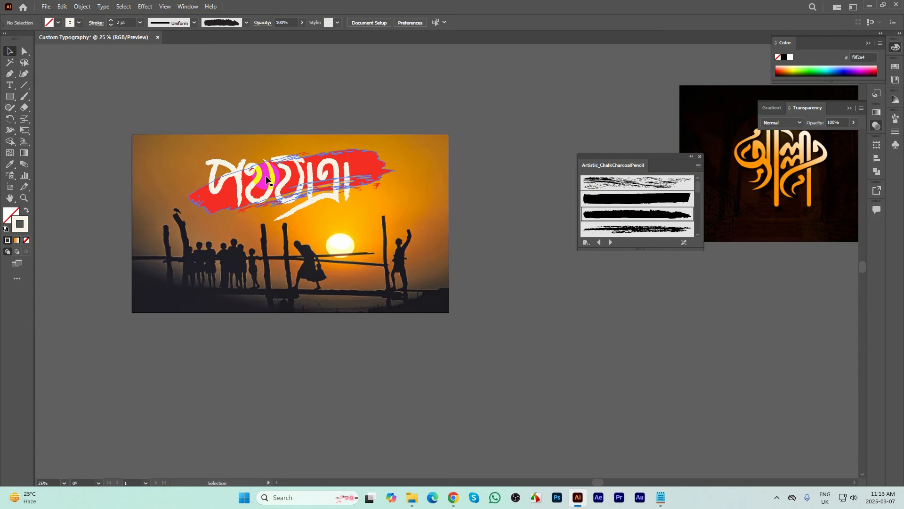
scroll(267, 178, down, 1)
drag(425, 206, 441, 269)
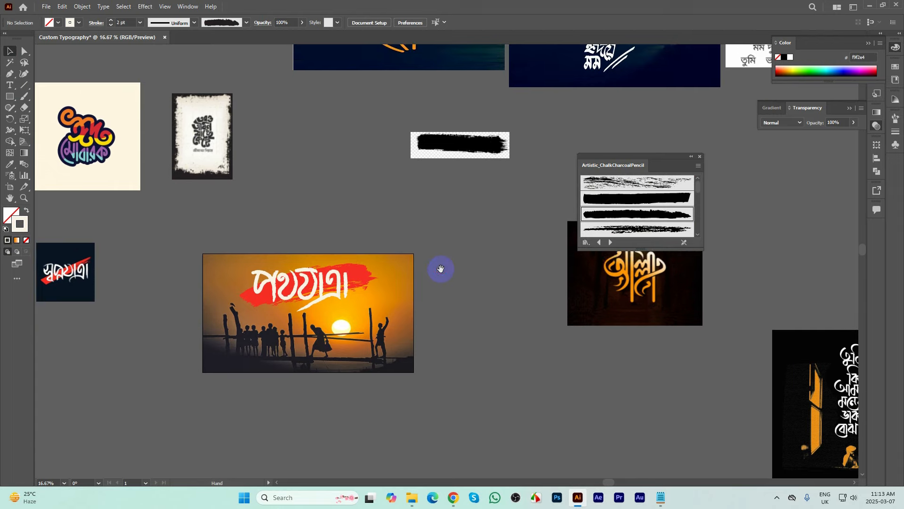
scroll(338, 262, up, 2)
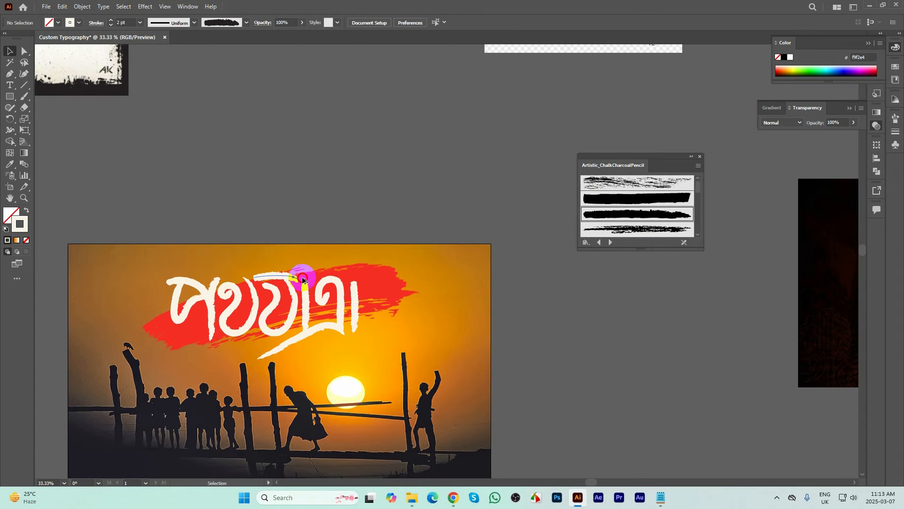
mouse_move(312, 278)
mouse_down()
mouse_move(354, 279)
mouse_move(365, 252)
mouse_up()
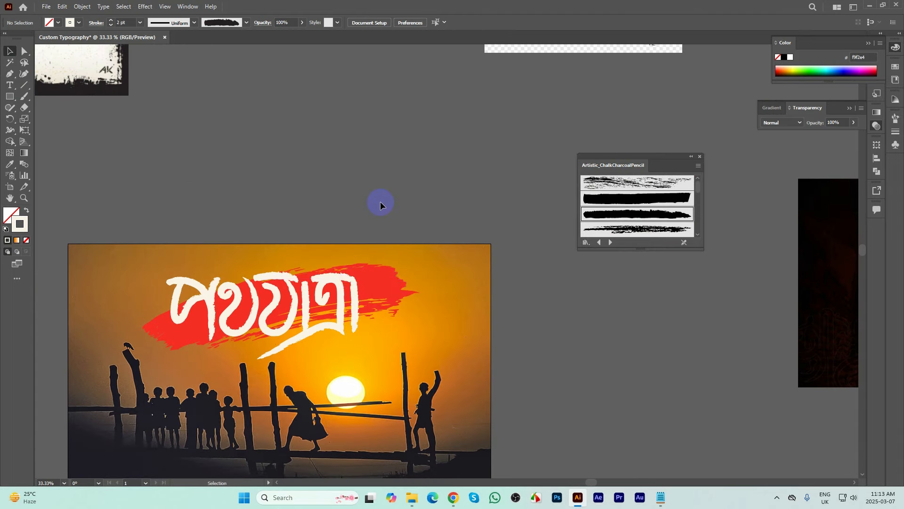
scroll(380, 203, down, 1)
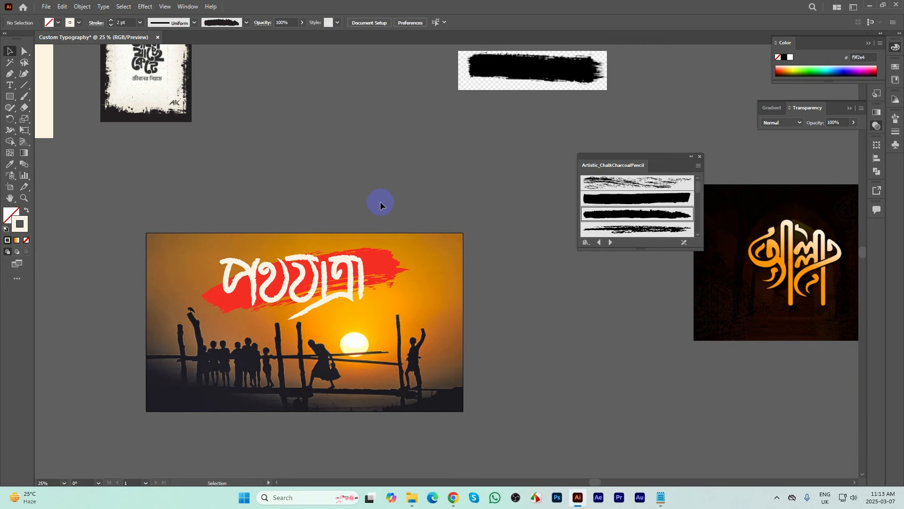
scroll(380, 202, down, 1)
scroll(353, 230, up, 2)
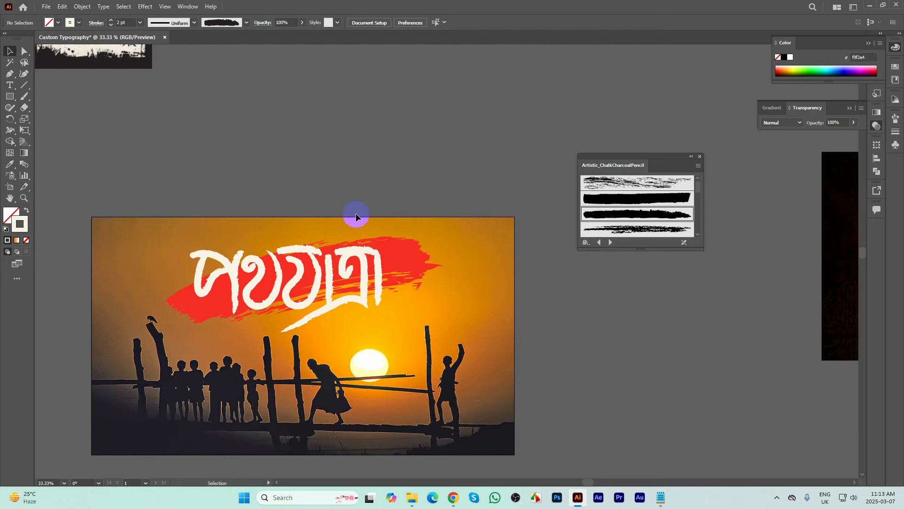
scroll(355, 214, down, 1)
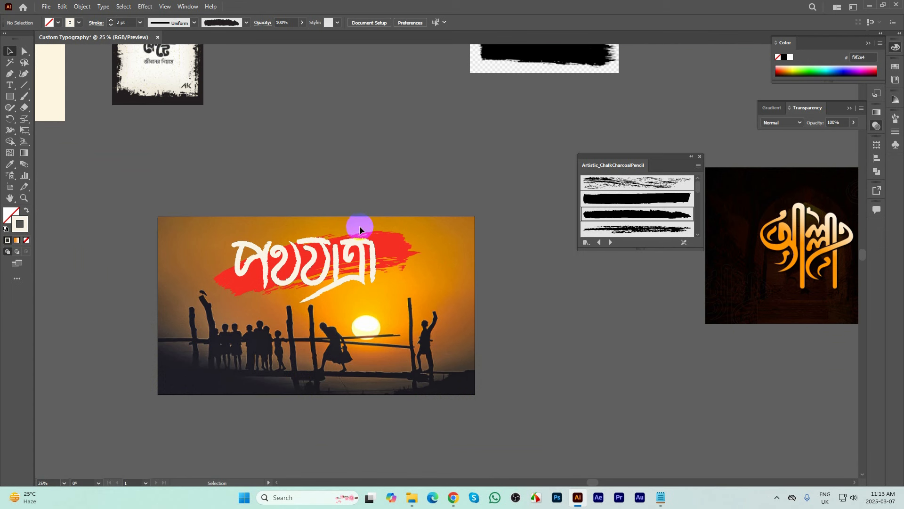
- Try pulling the short horizontal bar strokes off the top of the lettering, and undo both moves
drag(360, 227, 354, 192)
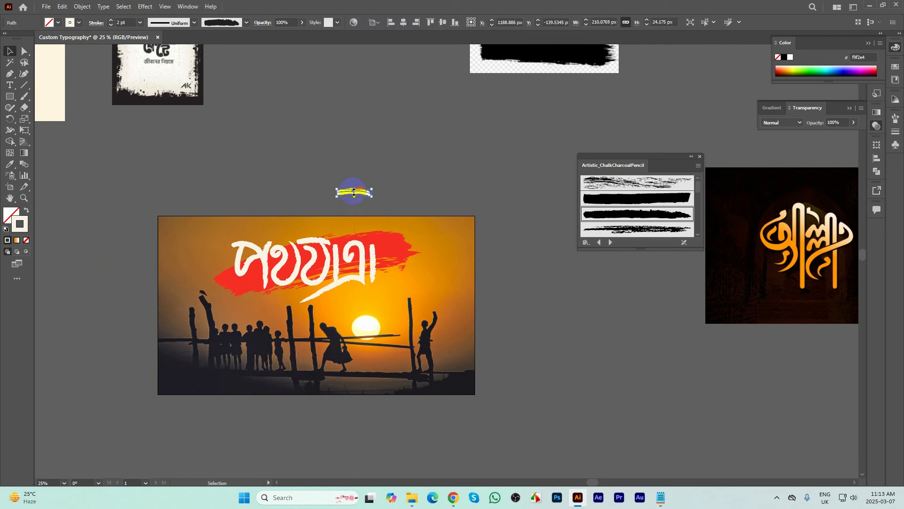
drag(317, 235, 332, 180)
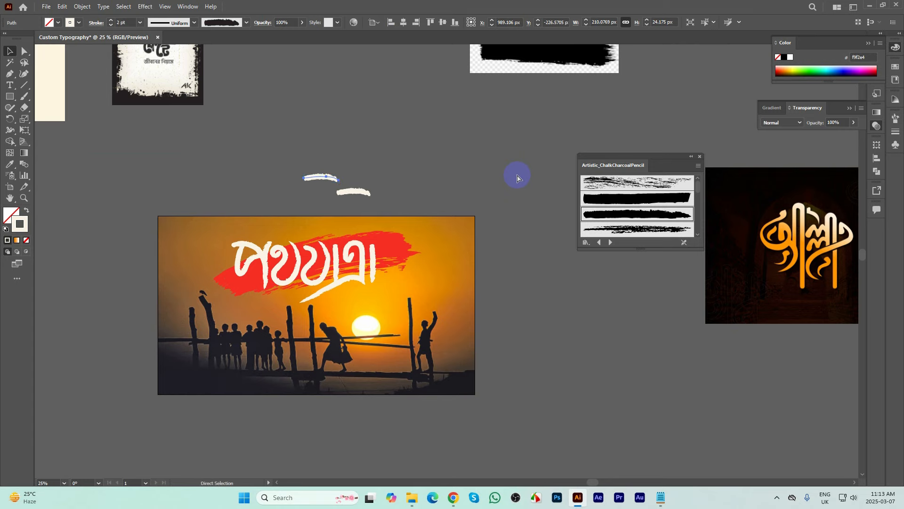
key(ctrl+z)
key(ctrl+z)
- Select the sunset picture with its lettering and red brush stroke and move them off the artboard, above the samples
click(389, 165)
scroll(347, 247, up, 2)
scroll(328, 142, down, 2)
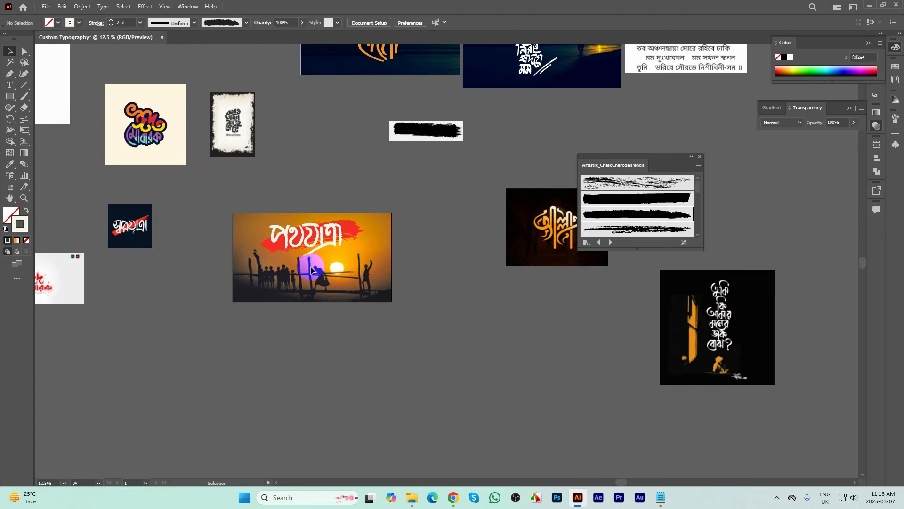
scroll(311, 268, down, 2)
key(ctrl+z)
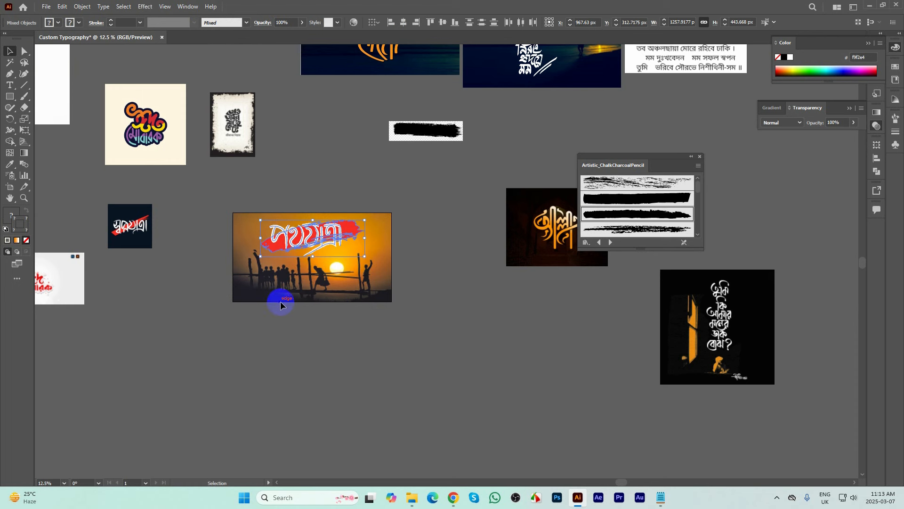
key(a)
click(223, 214)
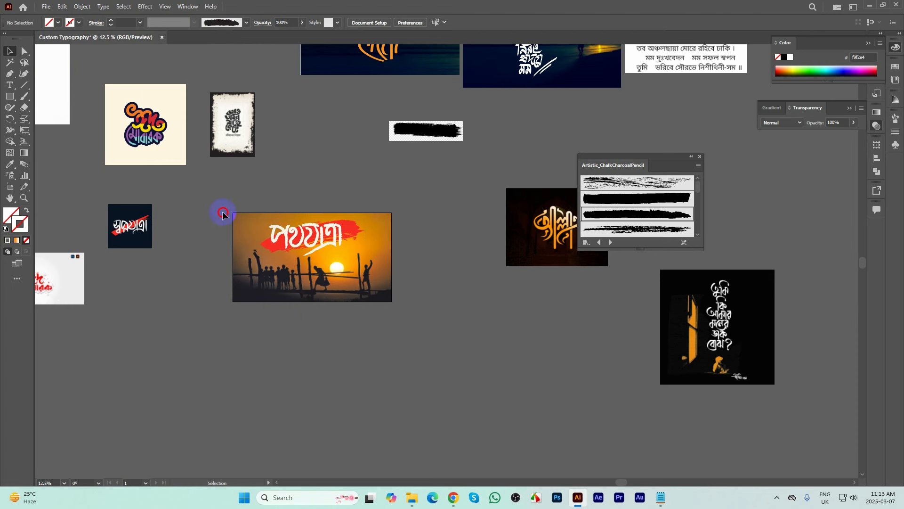
drag(283, 292, 343, 94)
key(ctrl+minus)
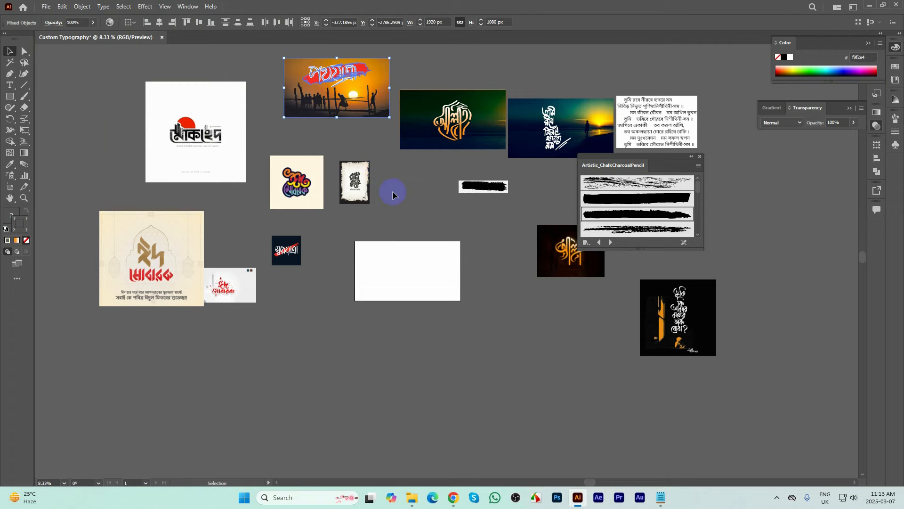
- Place the logo sample with the red sun over the artboard, shifted up so its lettering sits above the artboard's upper edge
scroll(392, 191, up, 1)
scroll(393, 190, down, 1)
drag(204, 178, 420, 271)
scroll(442, 258, up, 4)
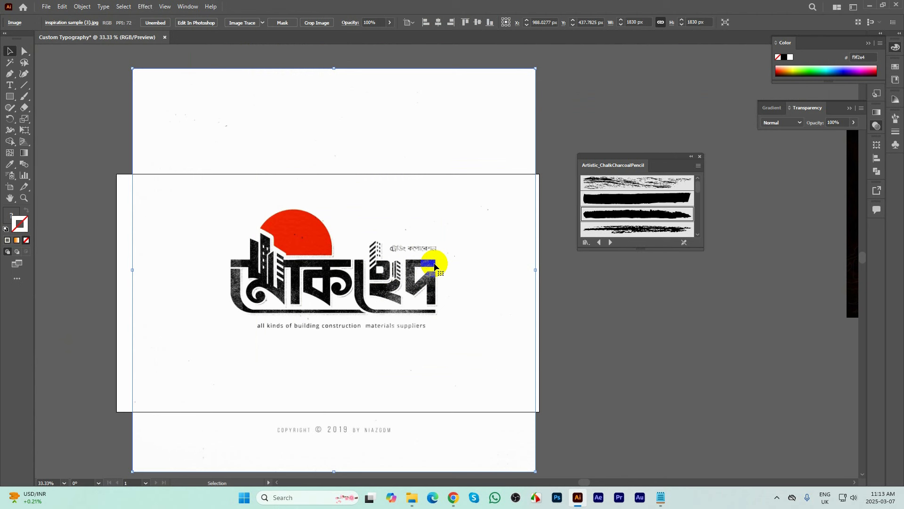
drag(377, 332, 375, 168)
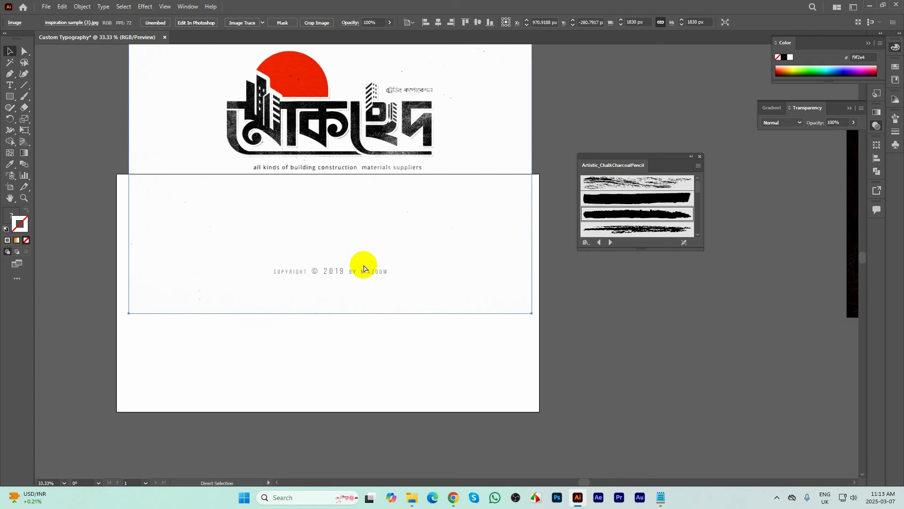
key(ctrl+shift+a)
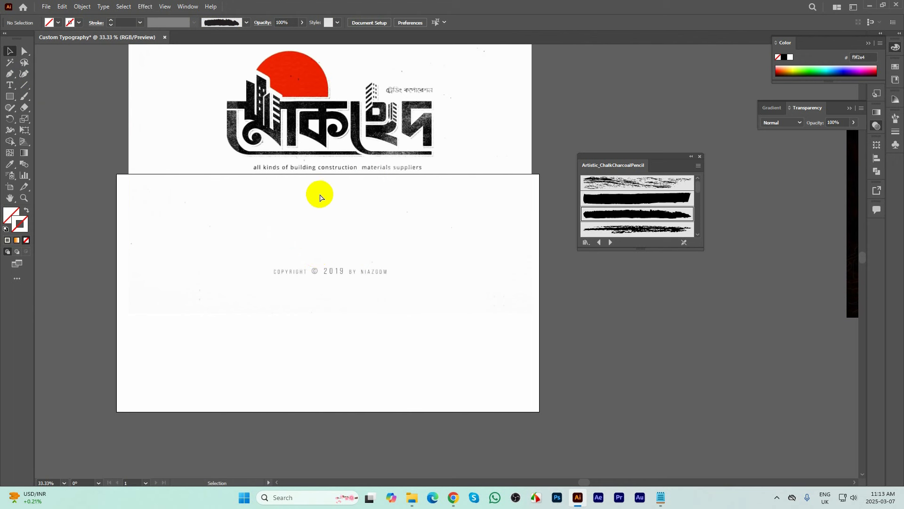
- Crop the red-sun logo image to its full width, cutting off the copyright line at its lower end
click(306, 208)
click(371, 347)
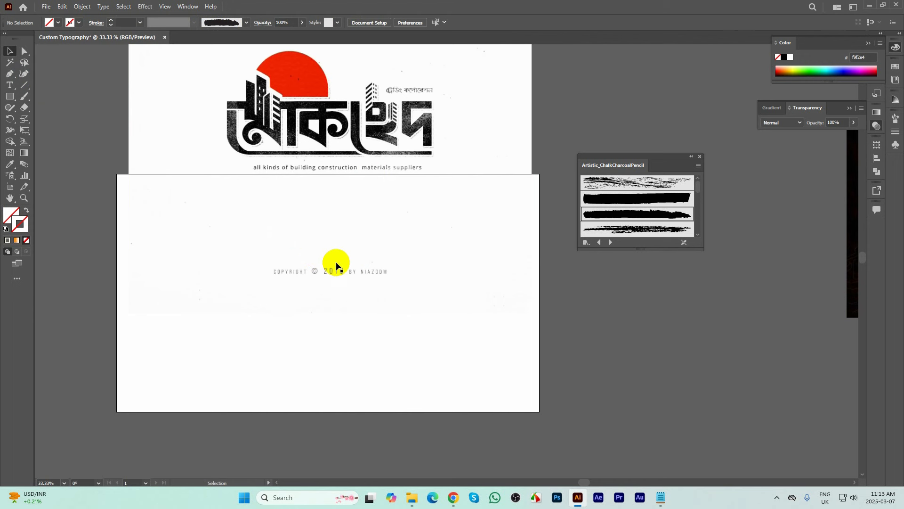
click(335, 263)
click(302, 97)
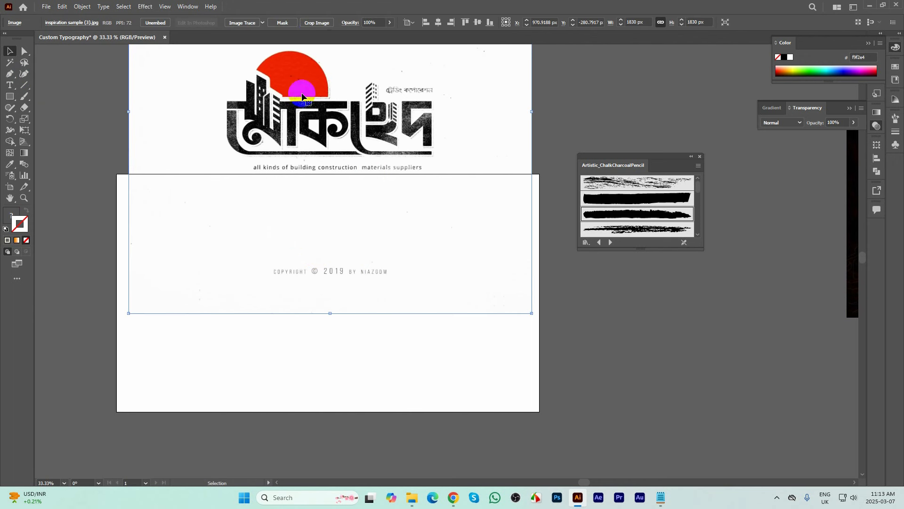
click(314, 25)
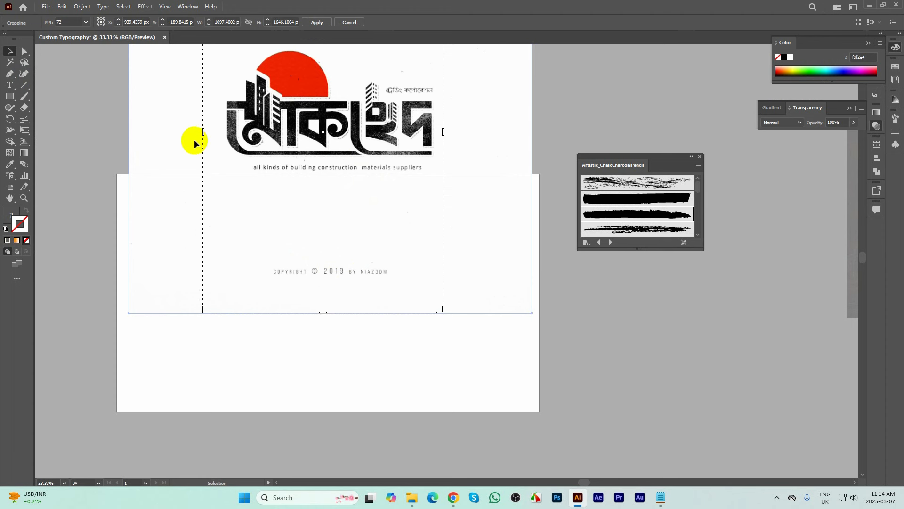
drag(203, 130, 99, 130)
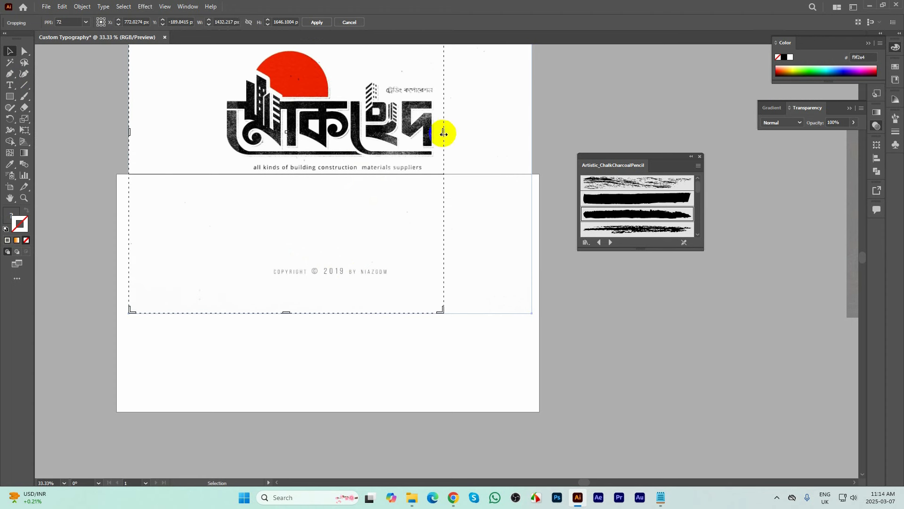
drag(443, 134, 534, 134)
drag(330, 313, 329, 265)
click(314, 22)
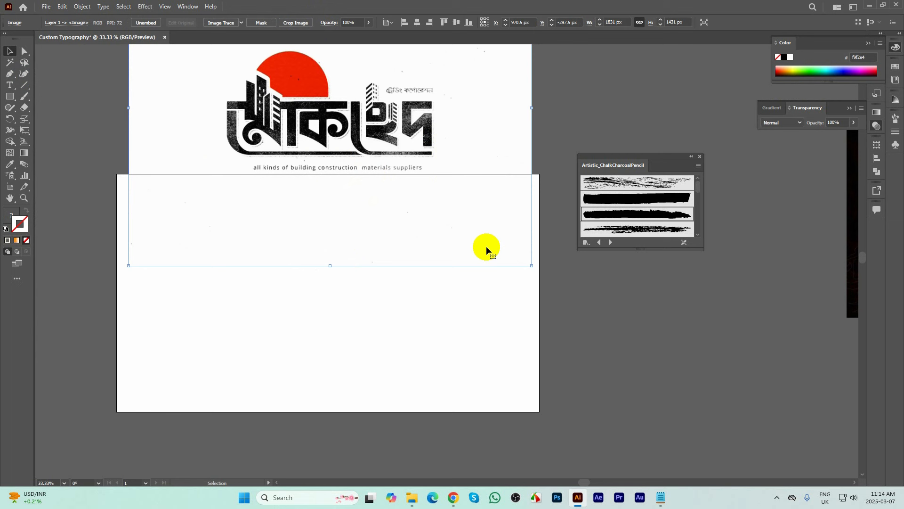
click(448, 315)
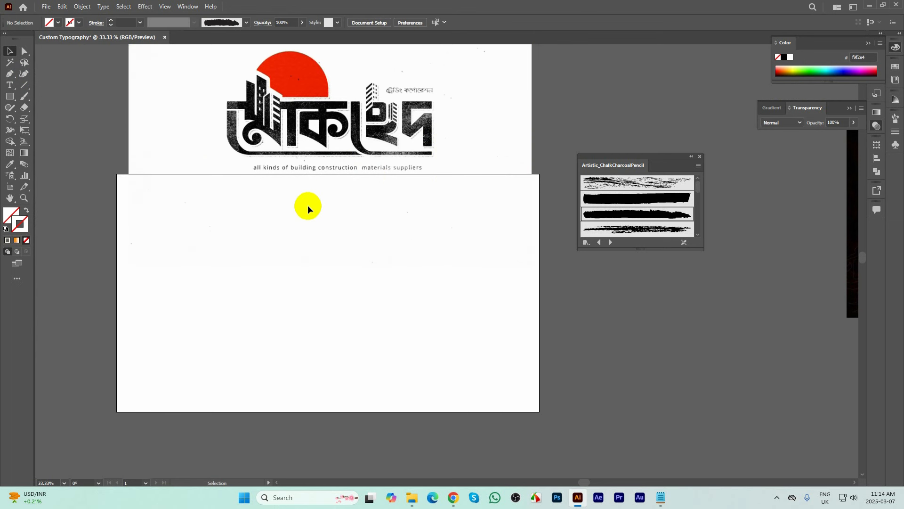
- Move the grunge-framed black lettering sample down beside the artboard's left edge as a second reference
scroll(327, 272, down, 2)
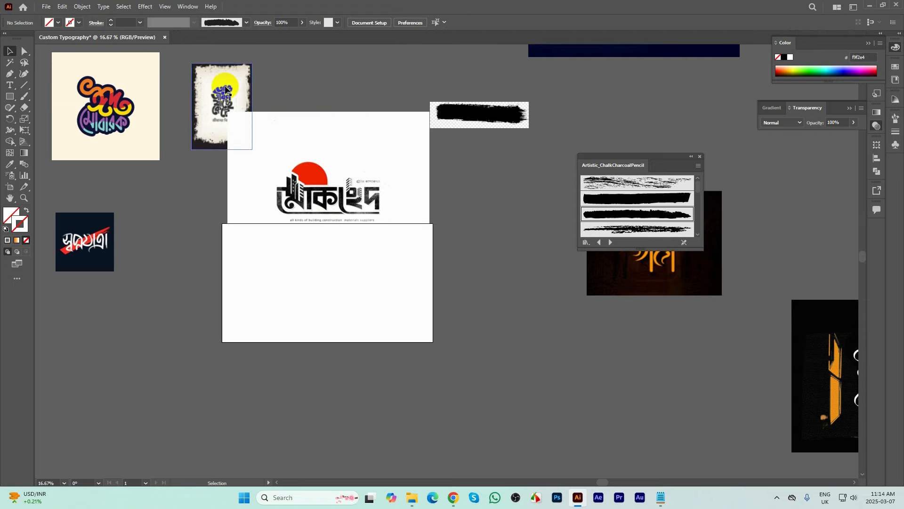
drag(217, 100, 187, 254)
scroll(187, 254, up, 4)
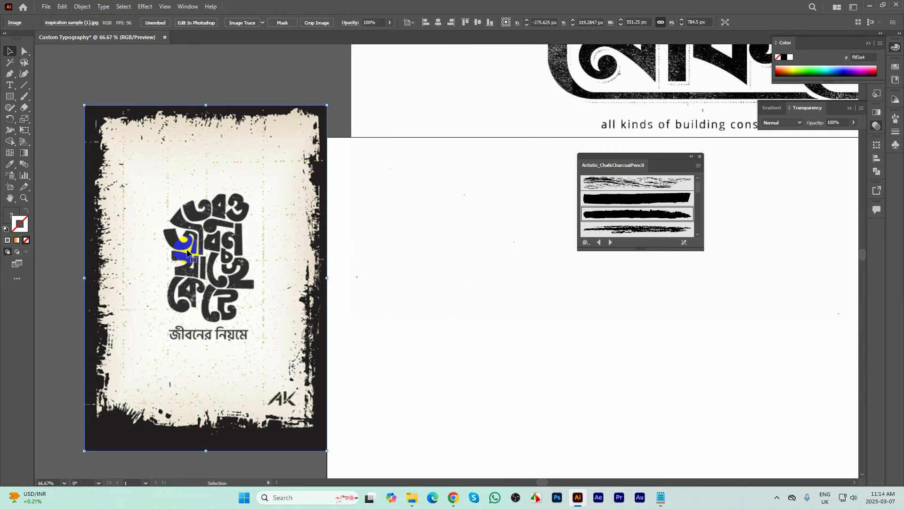
scroll(187, 255, up, 3)
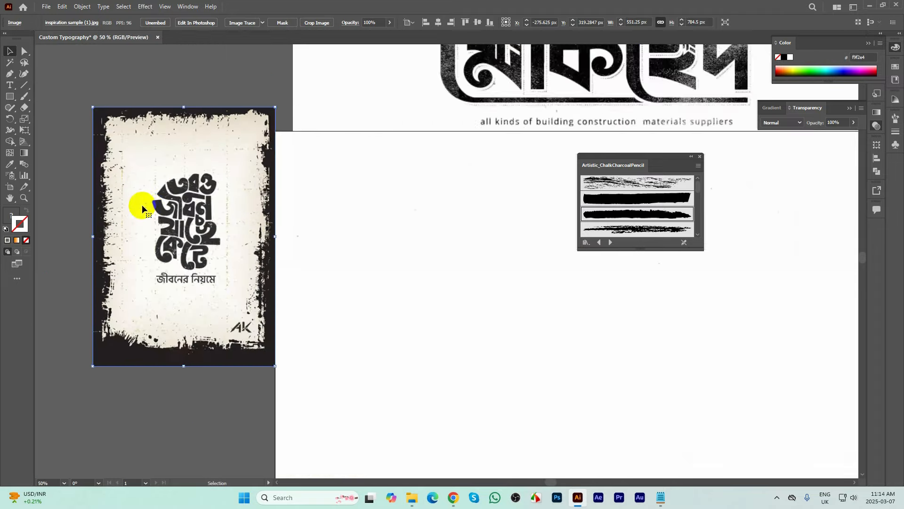
scroll(141, 204, down, 6)
scroll(333, 122, up, 1)
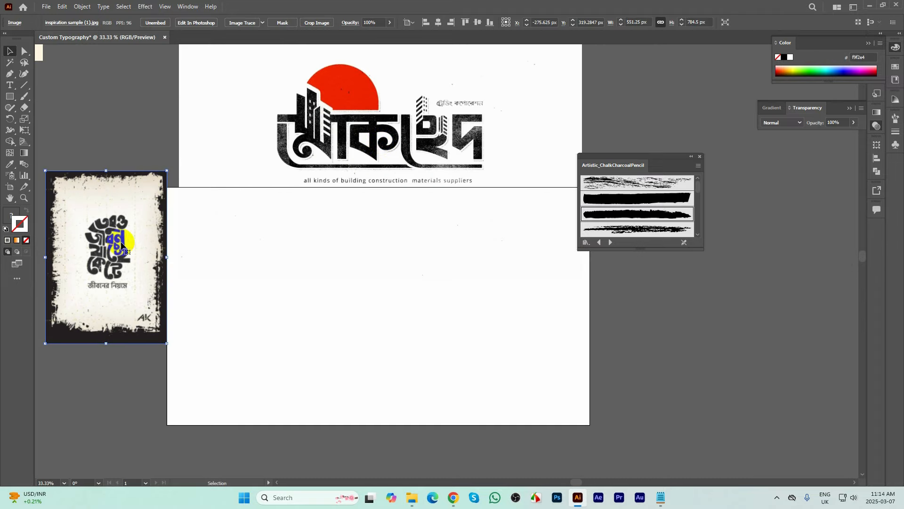
click(402, 281)
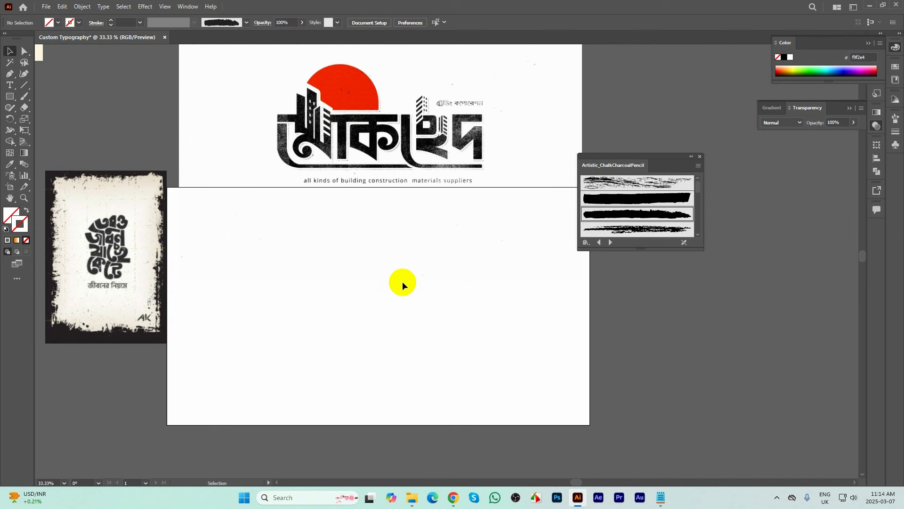
- Draw a thin horizontal rectangle about 542 by 43 px in the artboard's upper-left area and fill it with black 000000
scroll(250, 257, down, 1)
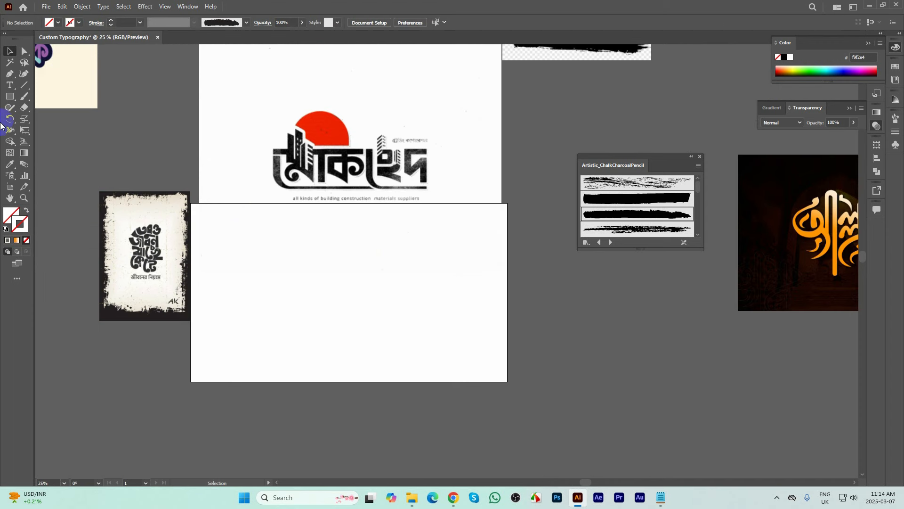
drag(9, 99, 50, 100)
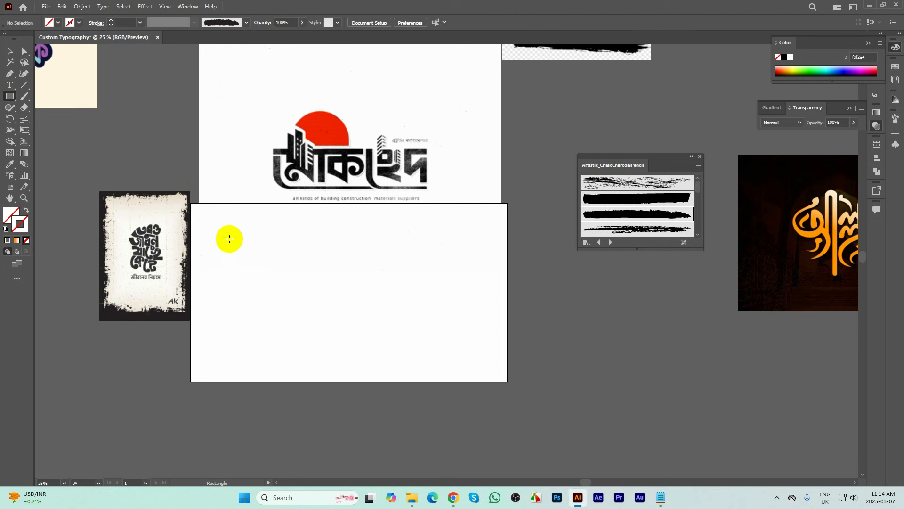
drag(213, 230, 304, 236)
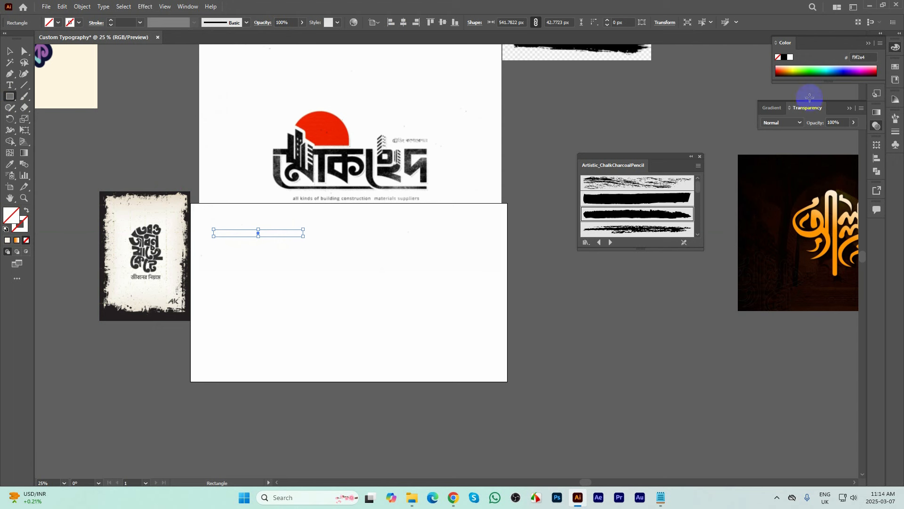
click(776, 58)
click(785, 57)
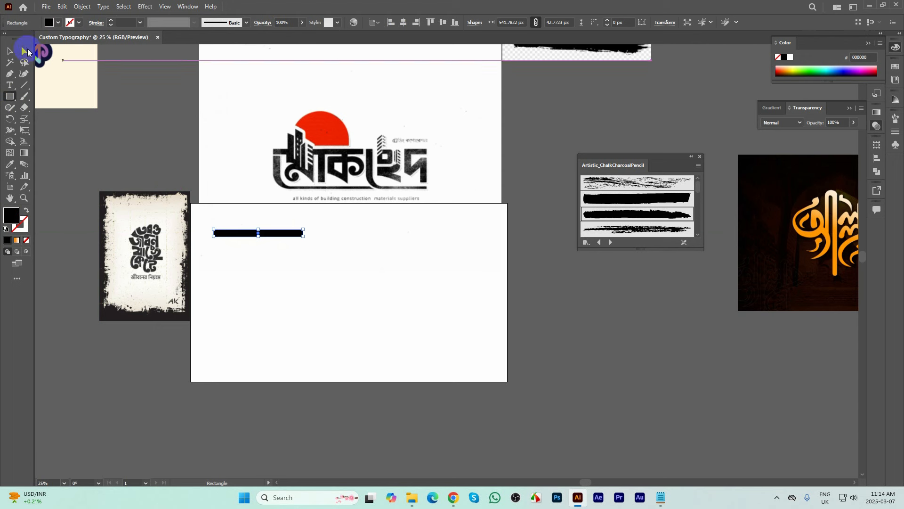
click(10, 51)
click(259, 240)
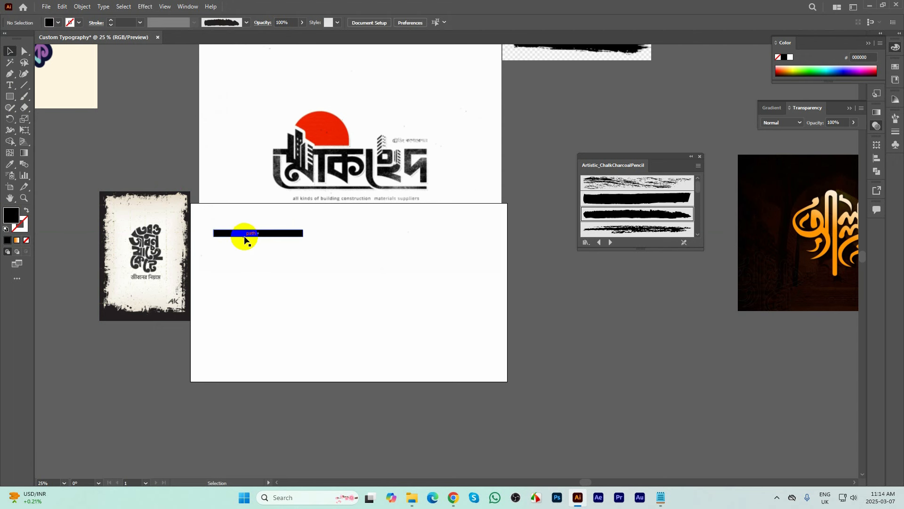
- Taper the black bar with Free Transform's Perspective Distort, widening its left end to about 103 px high
scroll(242, 239, up, 2)
scroll(311, 233, up, 1)
click(309, 231)
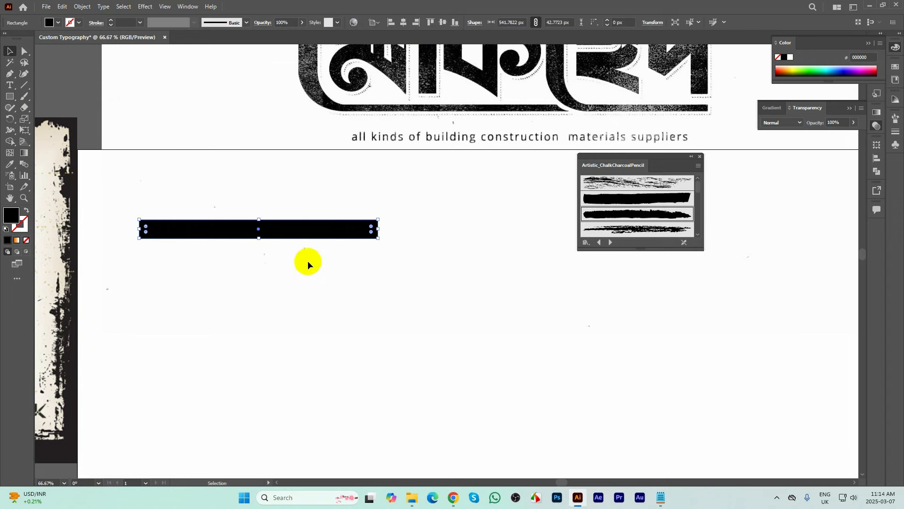
scroll(126, 229, up, 1)
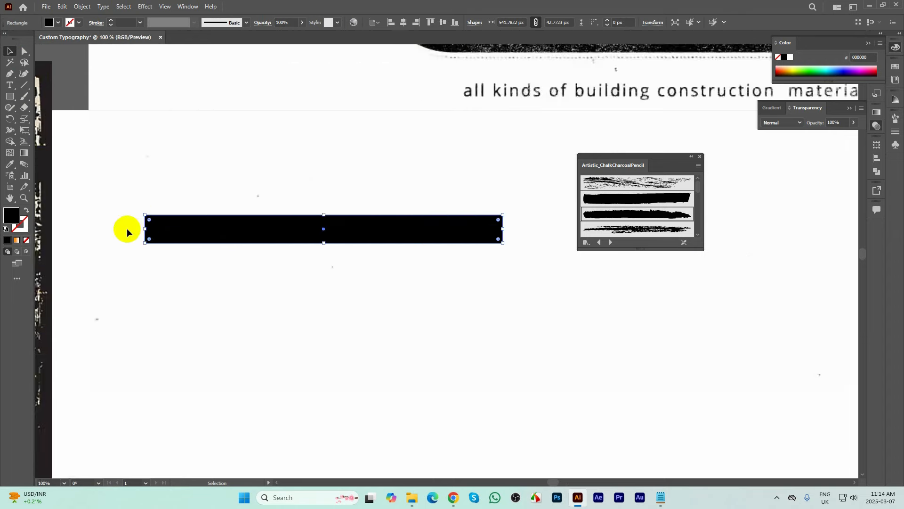
scroll(127, 229, down, 1)
click(205, 240)
scroll(206, 240, down, 2)
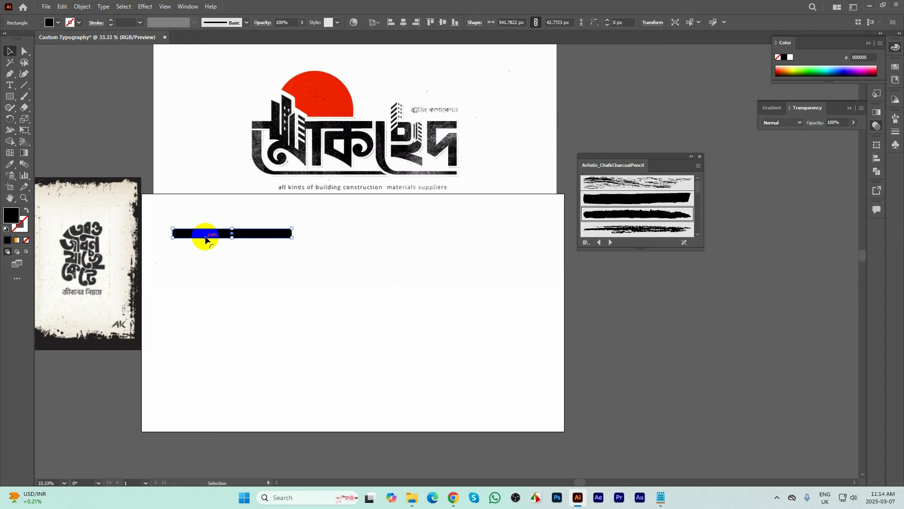
scroll(207, 238, up, 4)
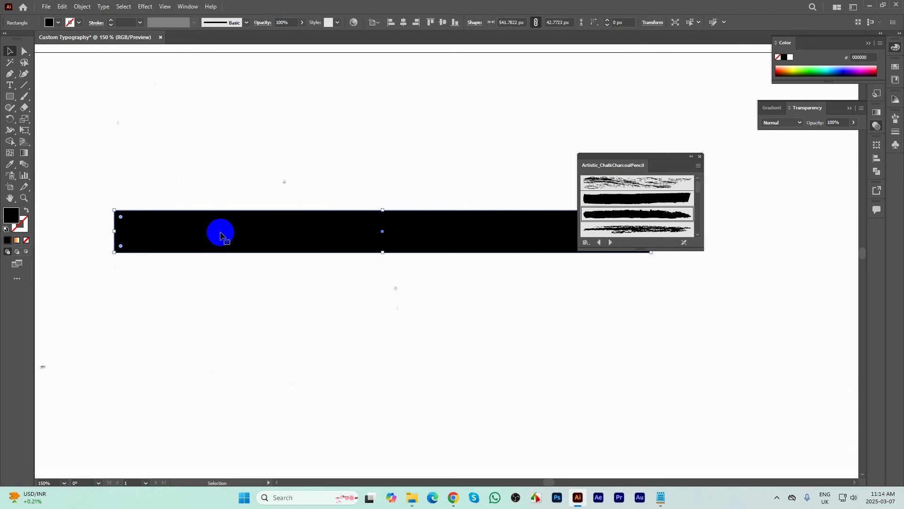
click(26, 131)
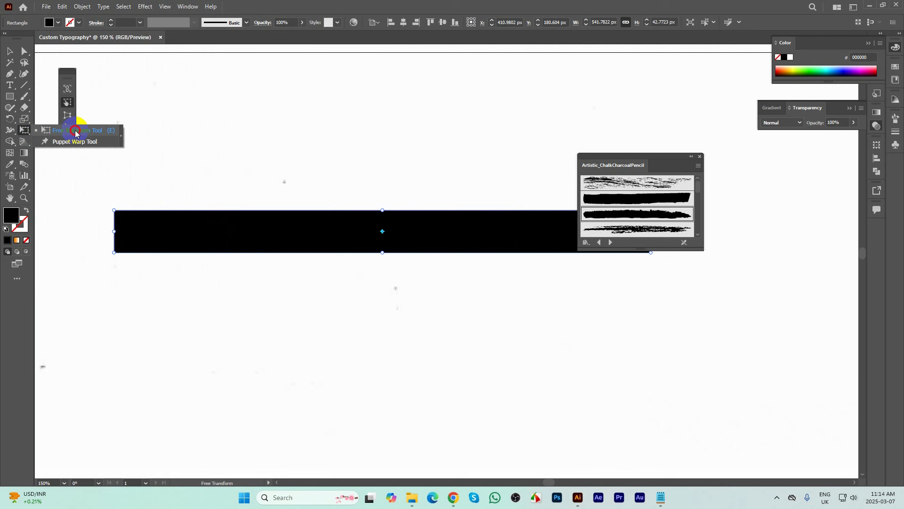
click(75, 134)
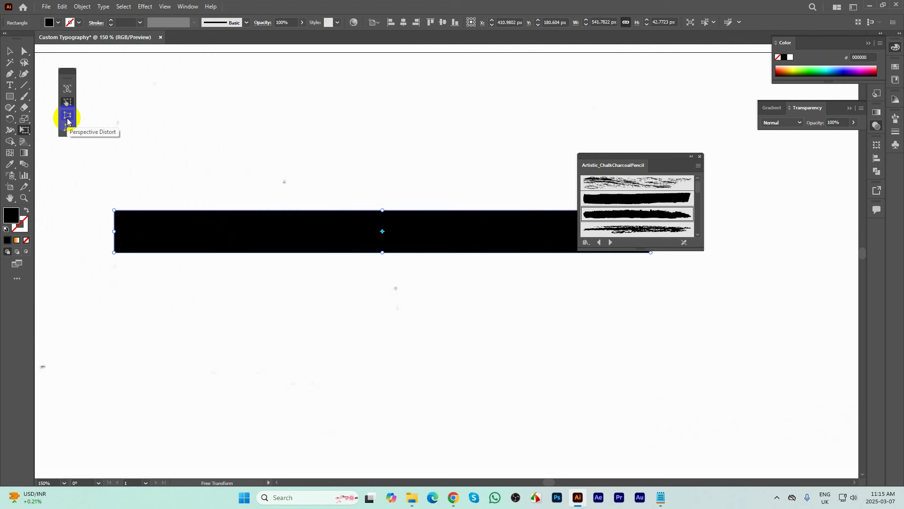
click(67, 121)
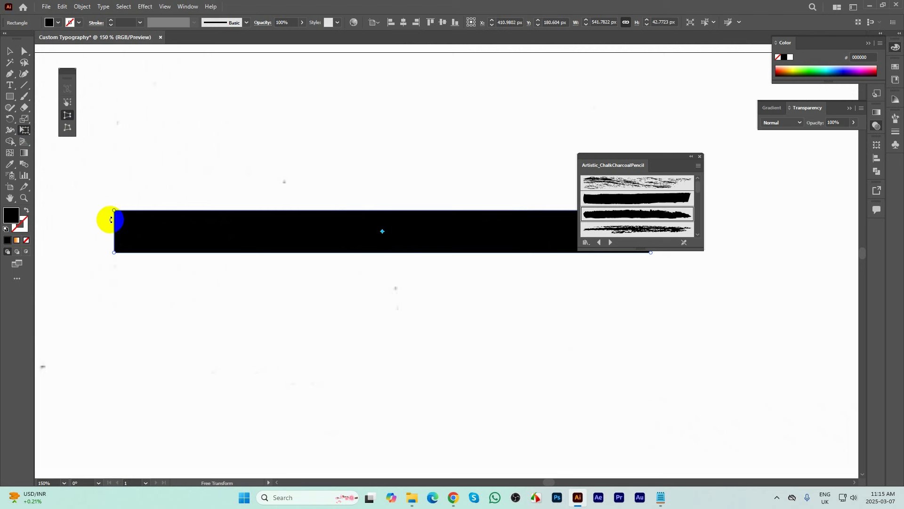
drag(114, 210, 115, 178)
scroll(100, 228, down, 2)
drag(355, 226, 349, 227)
drag(109, 203, 109, 208)
scroll(331, 249, down, 2)
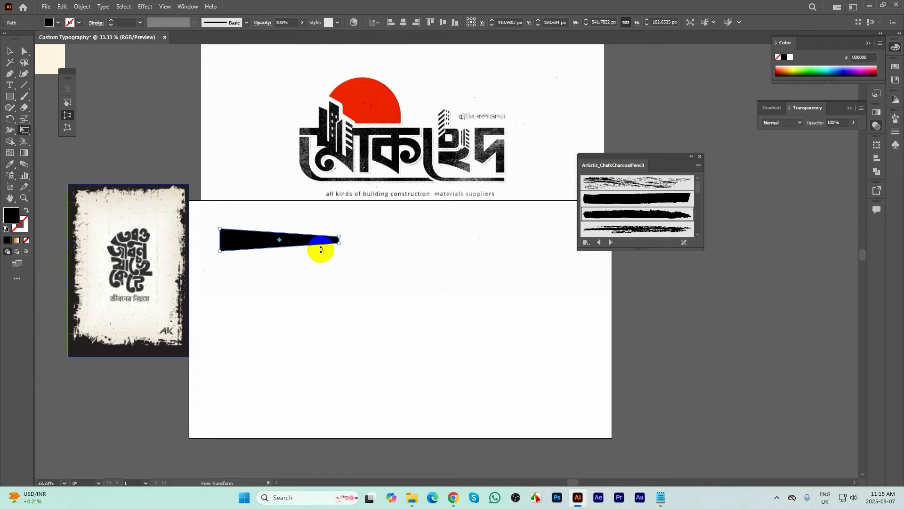
scroll(238, 241, up, 1)
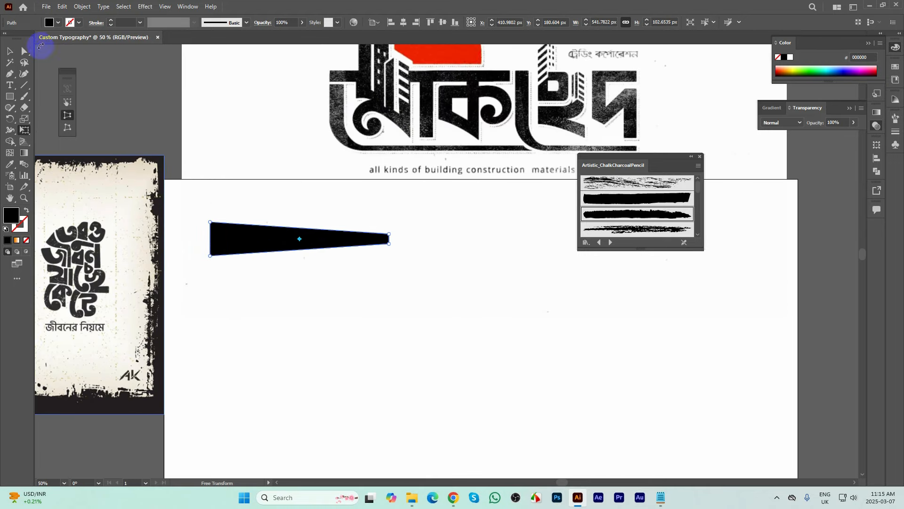
- Slant both ends of the tapered bar by pulling its upper-left and lower-right corner points outward
click(26, 52)
click(289, 281)
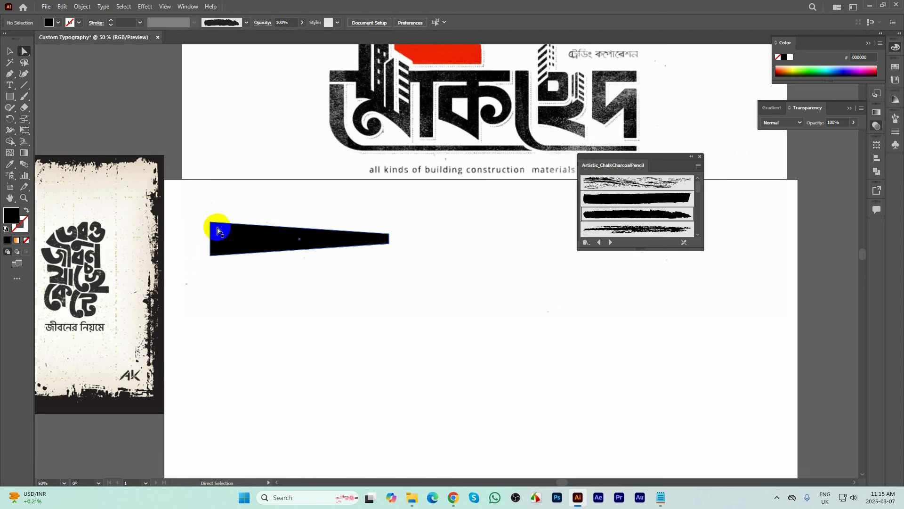
scroll(216, 226, up, 1)
drag(205, 221, 187, 216)
click(410, 263)
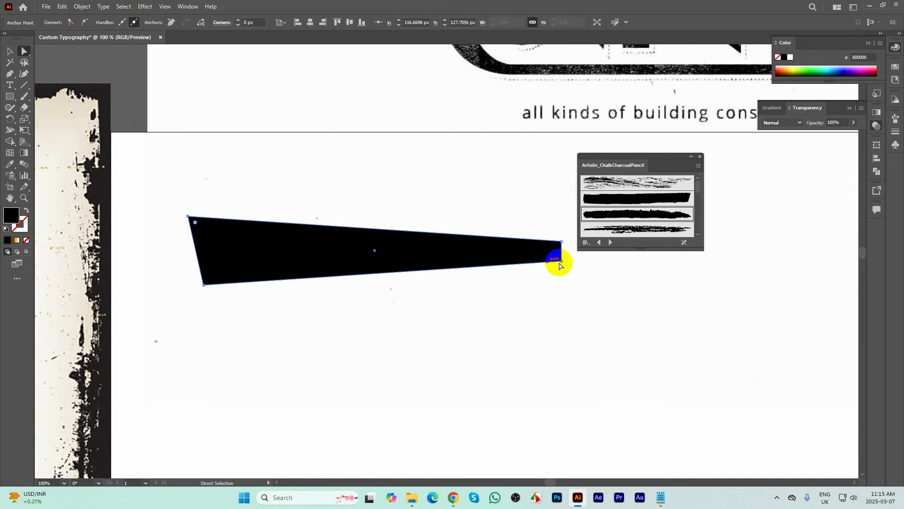
drag(561, 262, 567, 260)
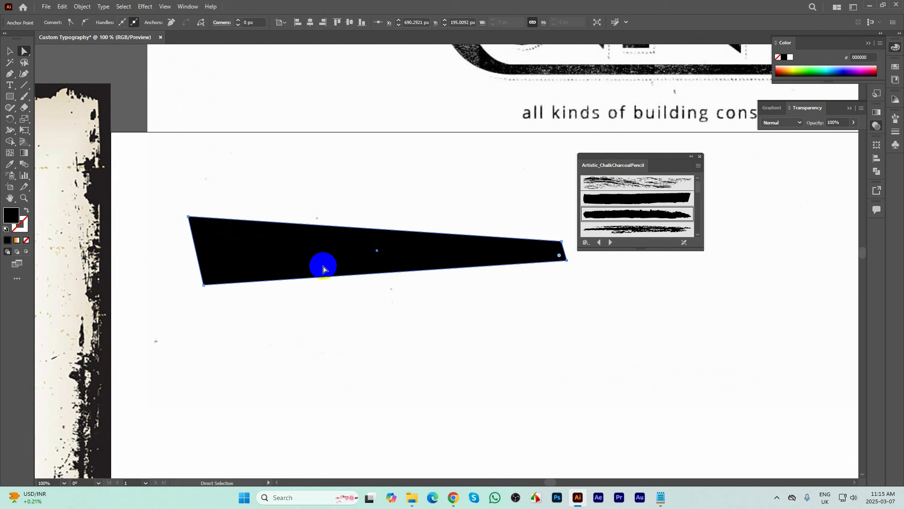
click(346, 246)
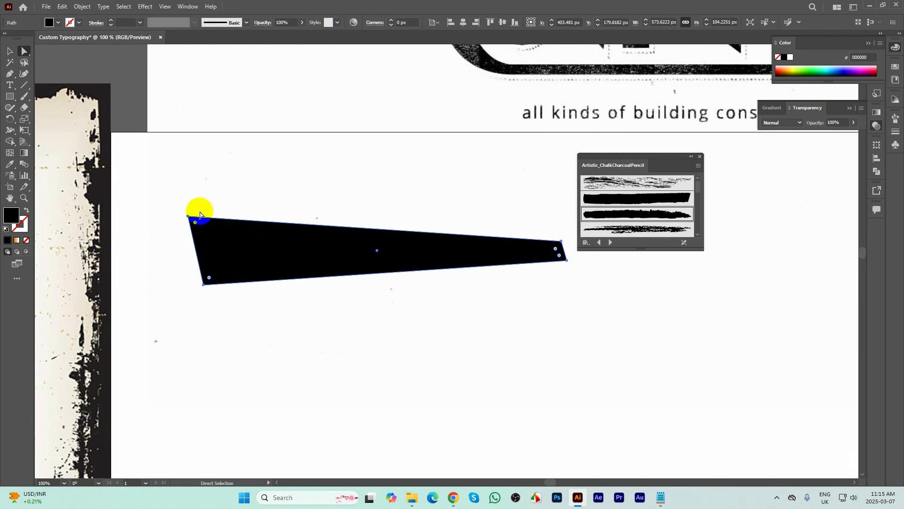
- Bend the bar's long edges into gentle curves with the Curvature tool, adding two points above and three below
click(24, 74)
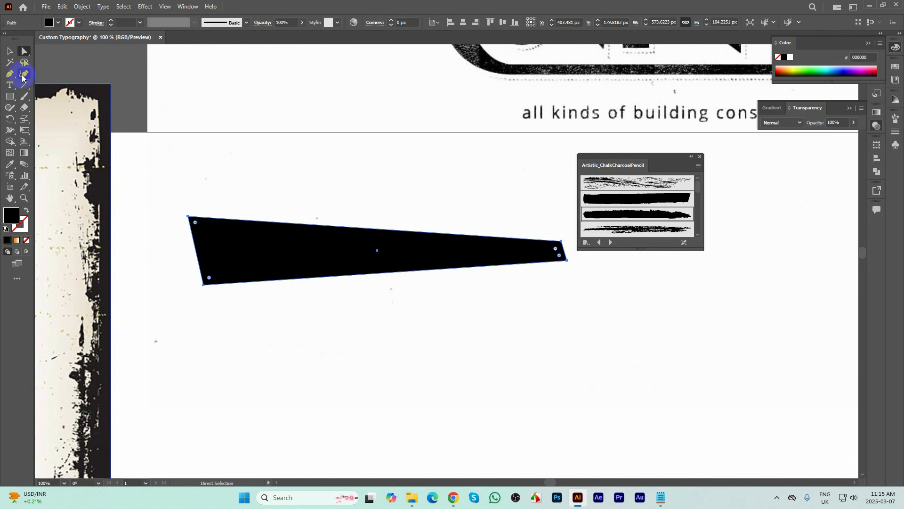
click(286, 226)
drag(470, 236, 471, 231)
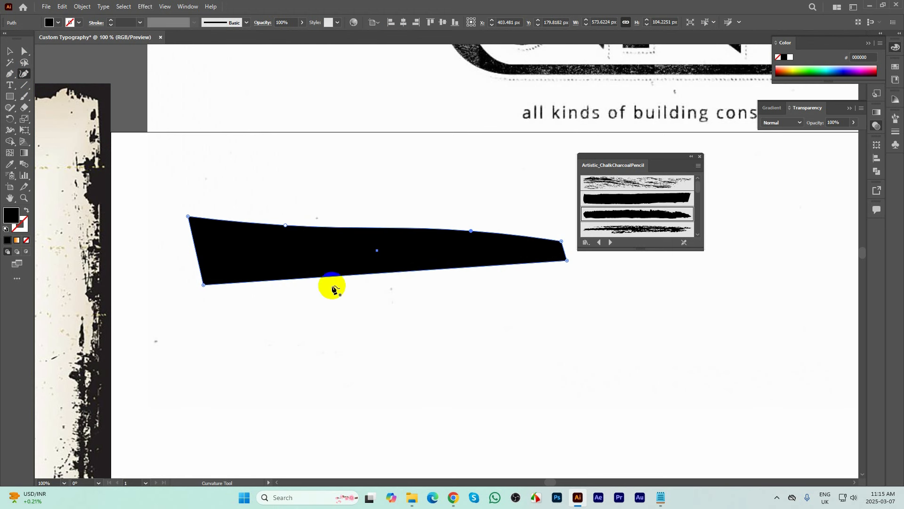
drag(279, 279, 279, 276)
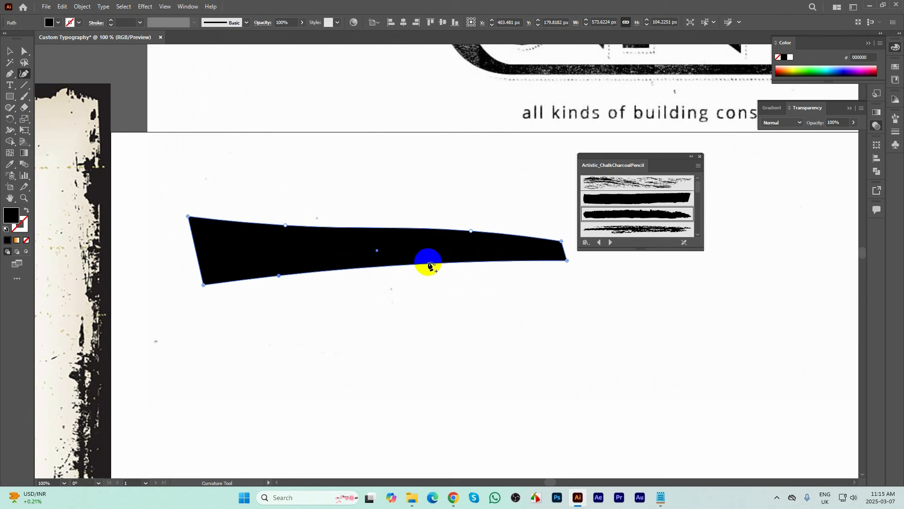
drag(477, 262, 476, 259)
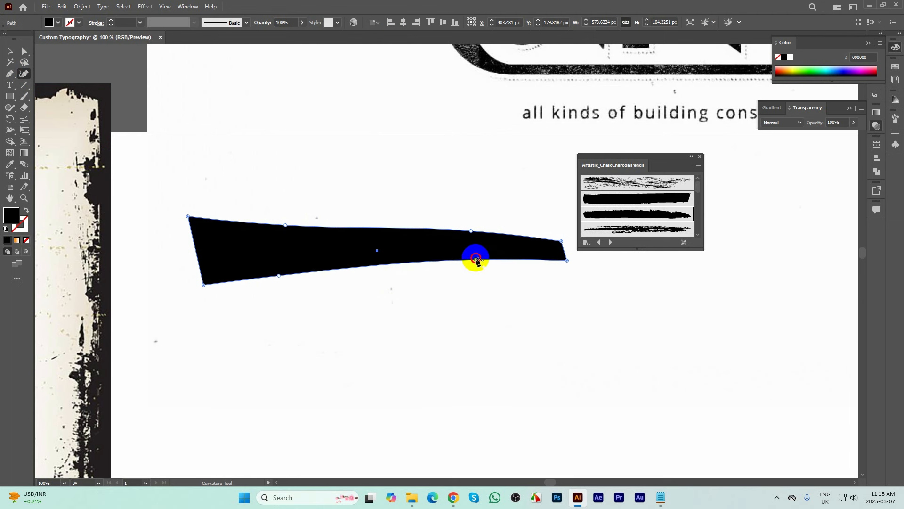
click(347, 271)
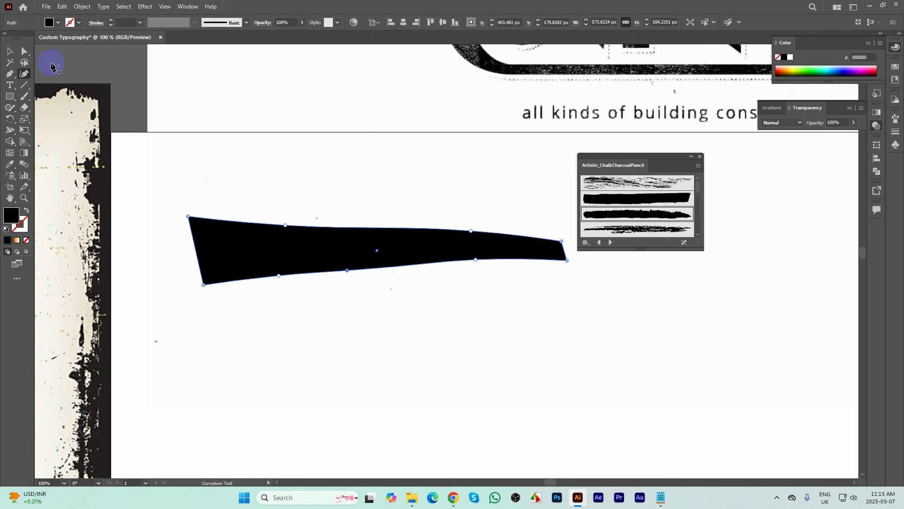
click(8, 51)
click(242, 167)
scroll(247, 300, down, 1)
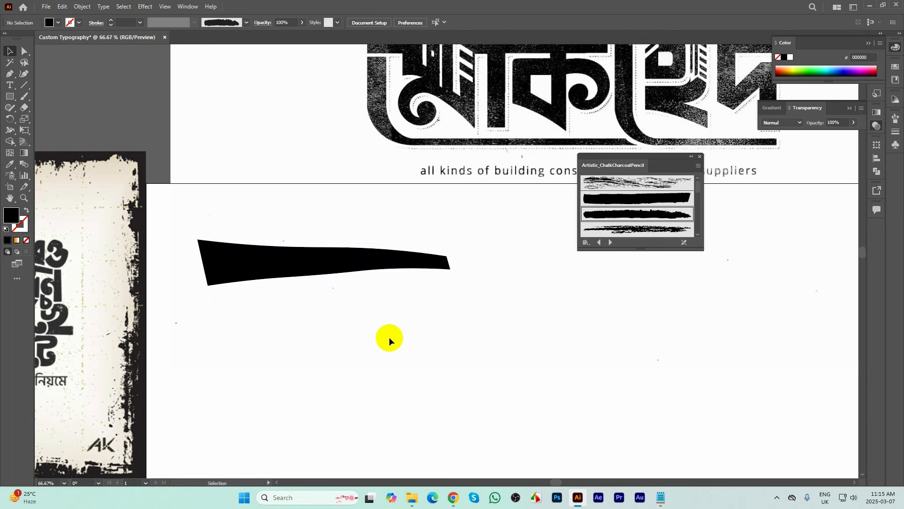
- Refine the bar's upper edge near its narrow right end by adjusting anchor points with Direct Selection
scroll(370, 208, up, 3)
scroll(414, 208, down, 2)
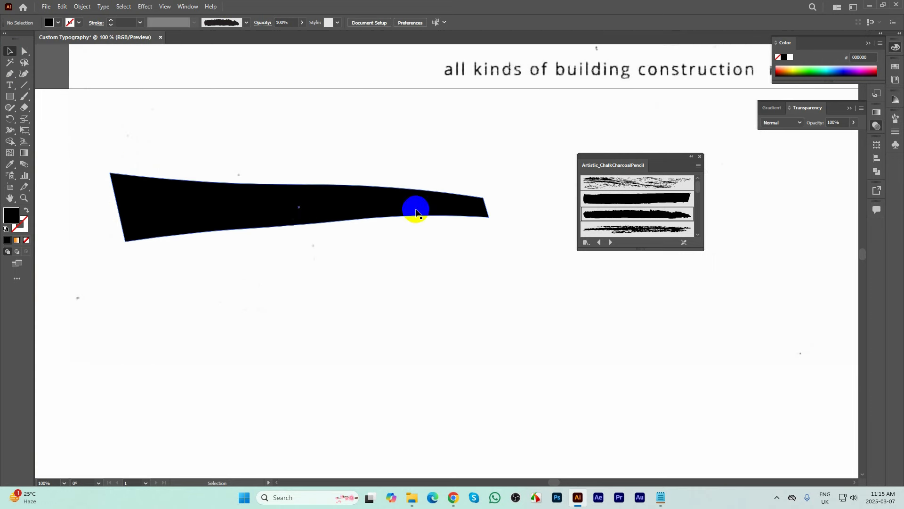
click(295, 216)
click(24, 51)
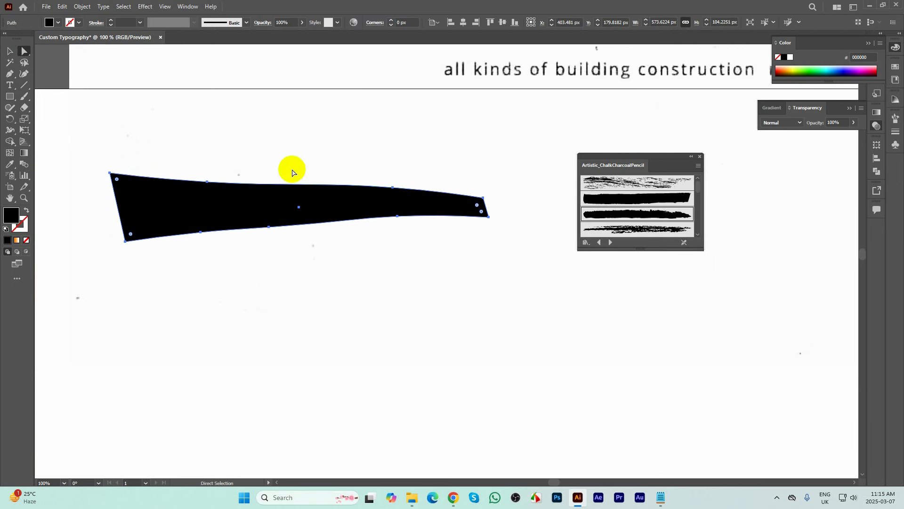
click(390, 189)
drag(319, 182, 317, 186)
drag(483, 198, 480, 195)
click(390, 243)
scroll(391, 243, down, 2)
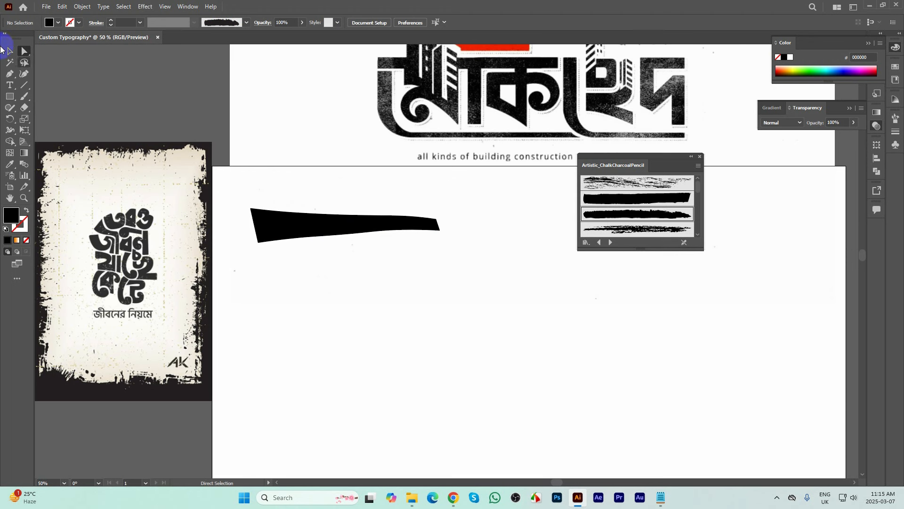
click(10, 50)
click(278, 230)
click(392, 249)
scroll(377, 248, up, 1)
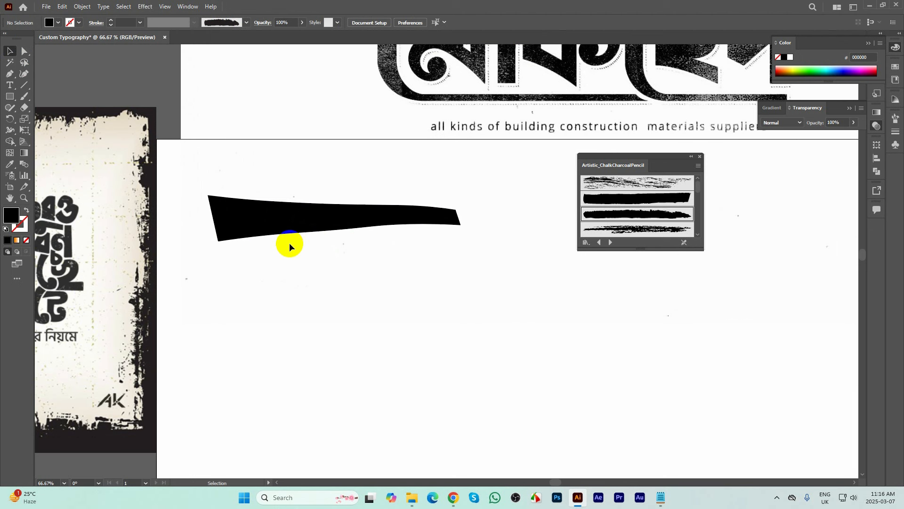
- Close the Artistic_ChalkCharcoalPencil brush library and stretch the black bar horizontally to about 603 px wide
click(299, 224)
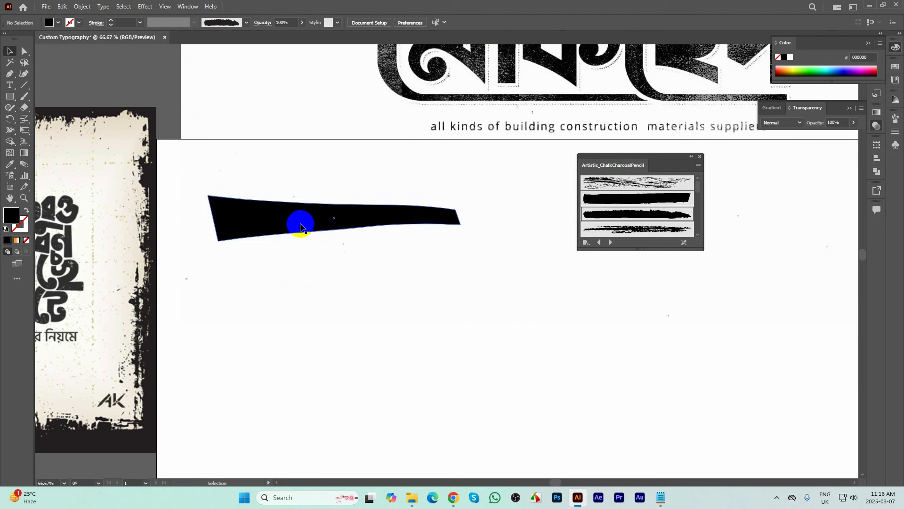
click(700, 157)
drag(461, 218, 476, 218)
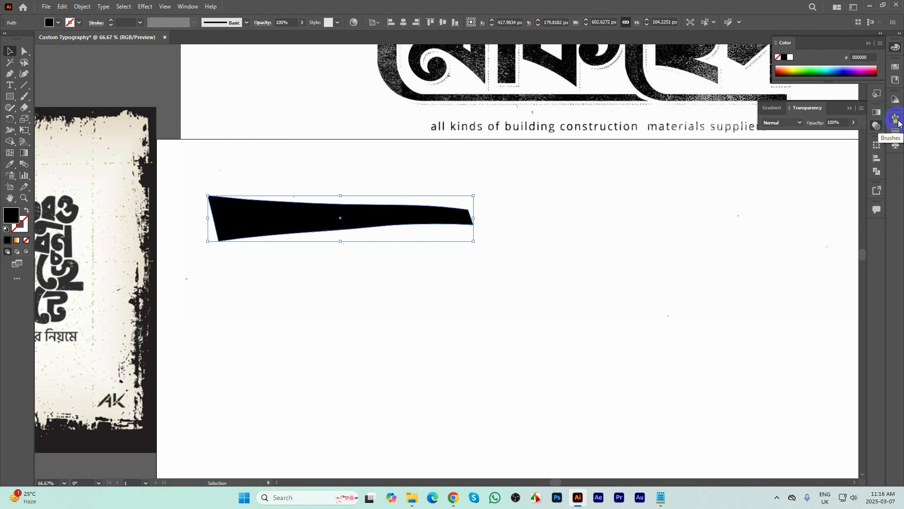
- Create an art brush named My Brush from the black bar, keeping Stretch to Fit Stroke Length
click(187, 7)
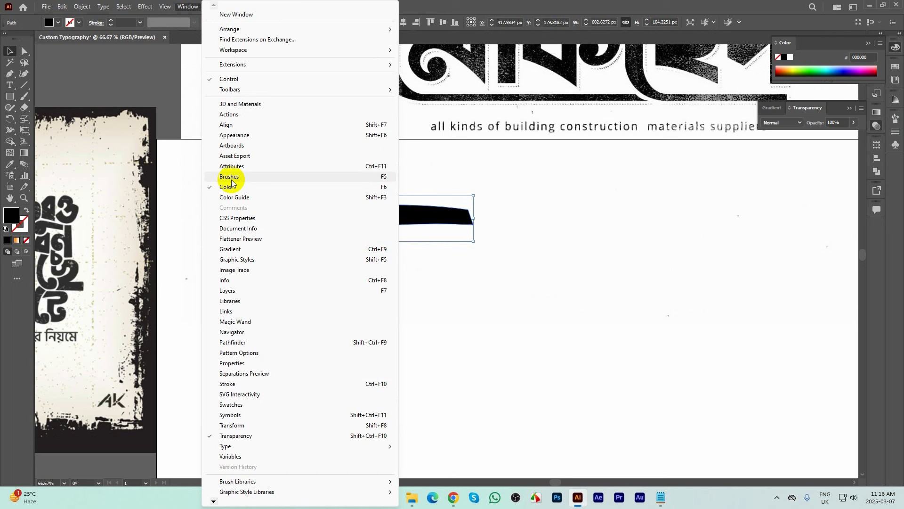
mouse_move(241, 486)
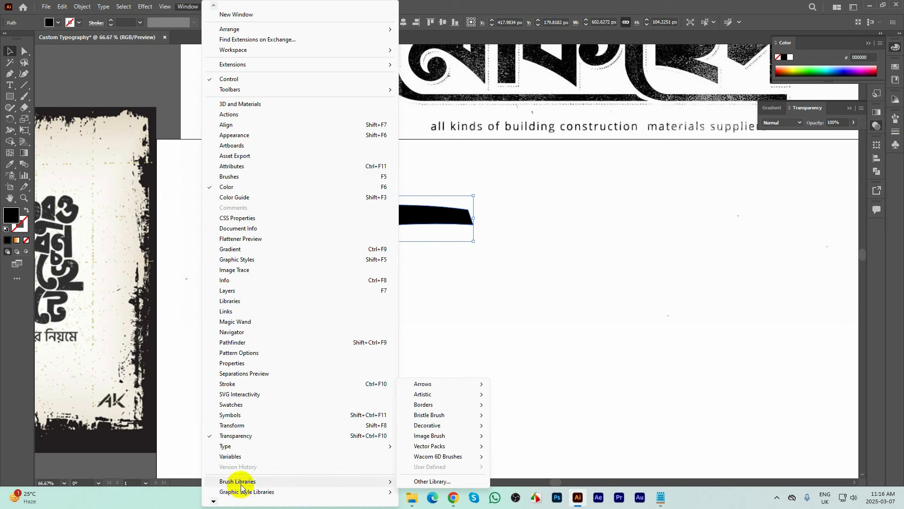
click(231, 177)
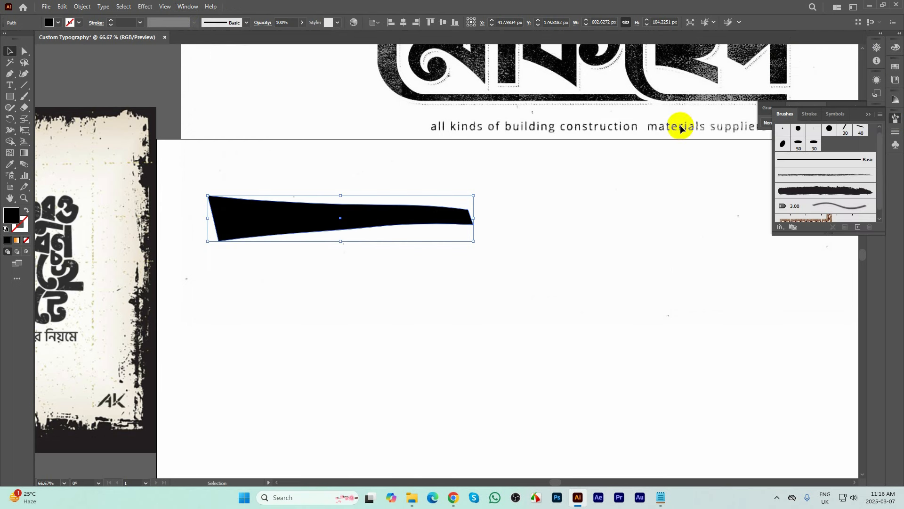
mouse_move(807, 178)
mouse_down()
mouse_move(243, 232)
mouse_move(258, 222)
mouse_move(418, 227)
mouse_move(652, 206)
mouse_move(307, 166)
mouse_move(473, 235)
mouse_move(793, 208)
mouse_move(813, 189)
mouse_up()
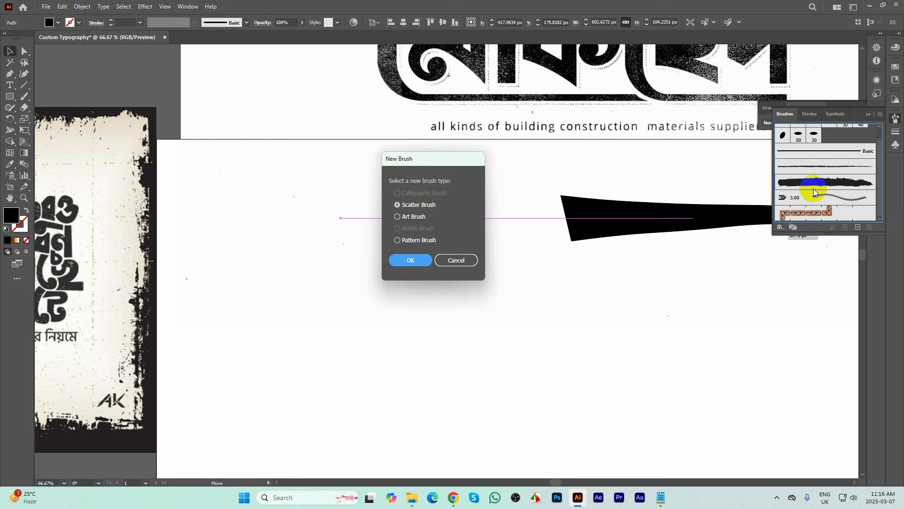
click(408, 220)
click(412, 266)
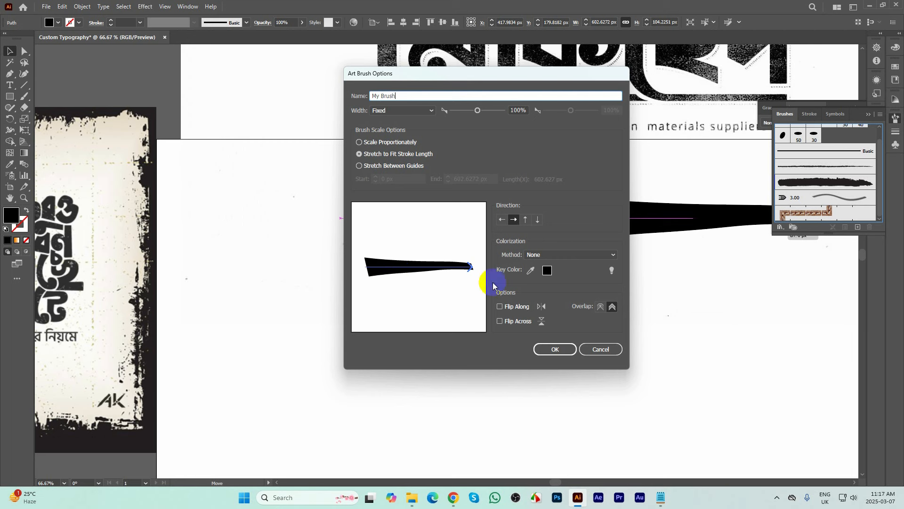
click(556, 350)
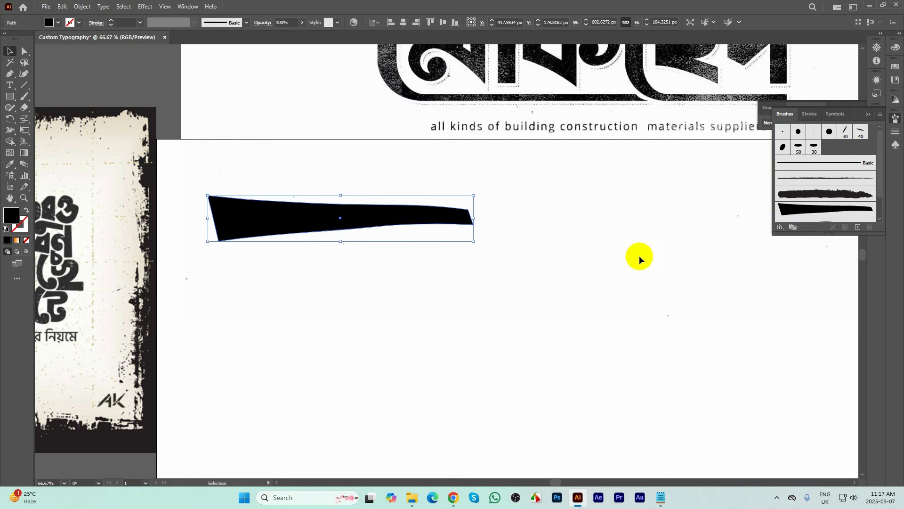
- Move the black bar to the artboard's lower-right corner and deselect it
scroll(207, 262, down, 2)
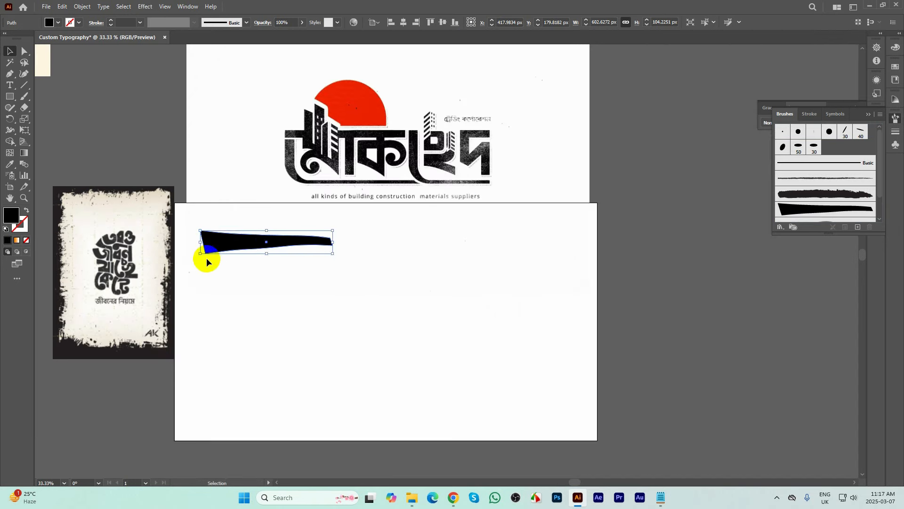
mouse_move(266, 244)
mouse_down()
mouse_move(559, 390)
mouse_move(525, 418)
mouse_up()
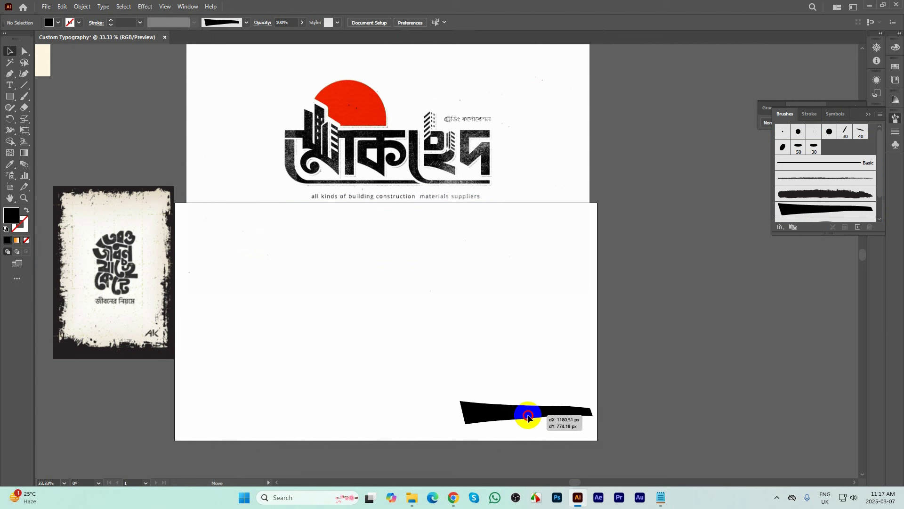
click(220, 267)
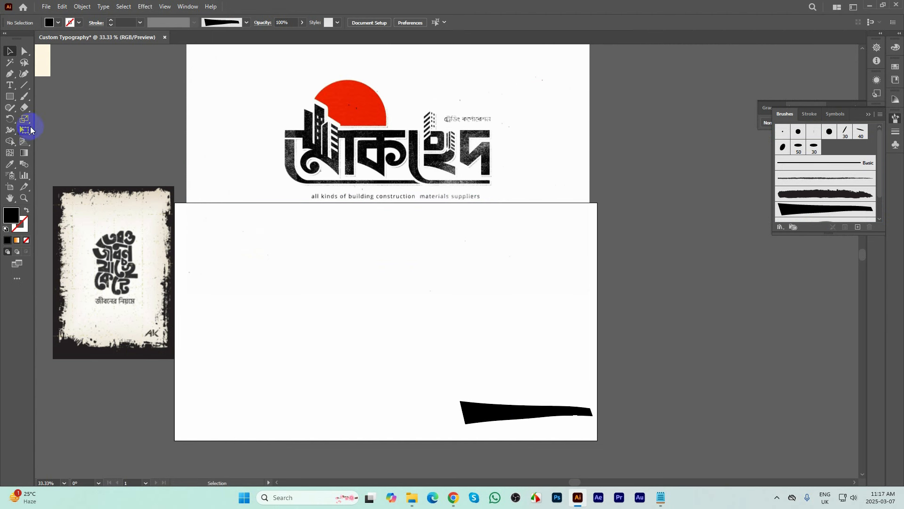
- Detach the Paintbrush and Blob Brush tools as a floating palette and place it over the artboard
click(24, 96)
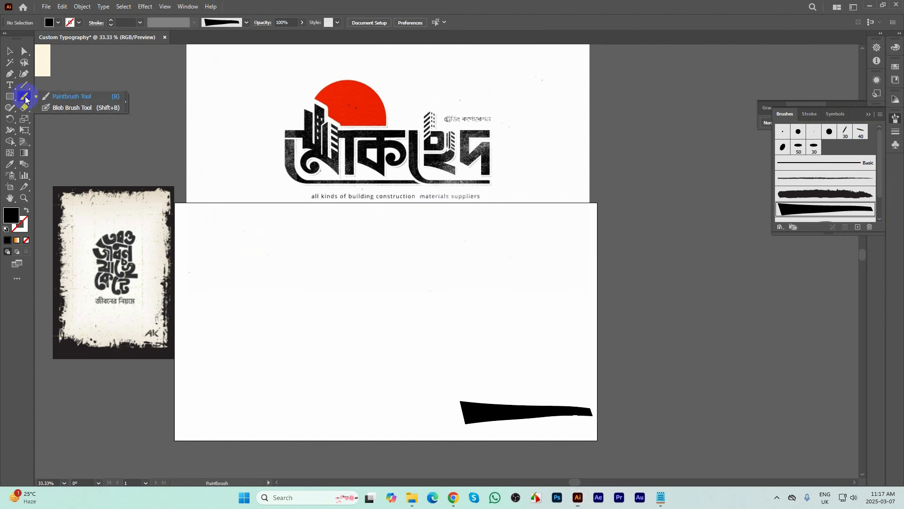
click(126, 99)
mouse_move(35, 105)
mouse_down()
mouse_move(427, 182)
mouse_move(436, 233)
mouse_up()
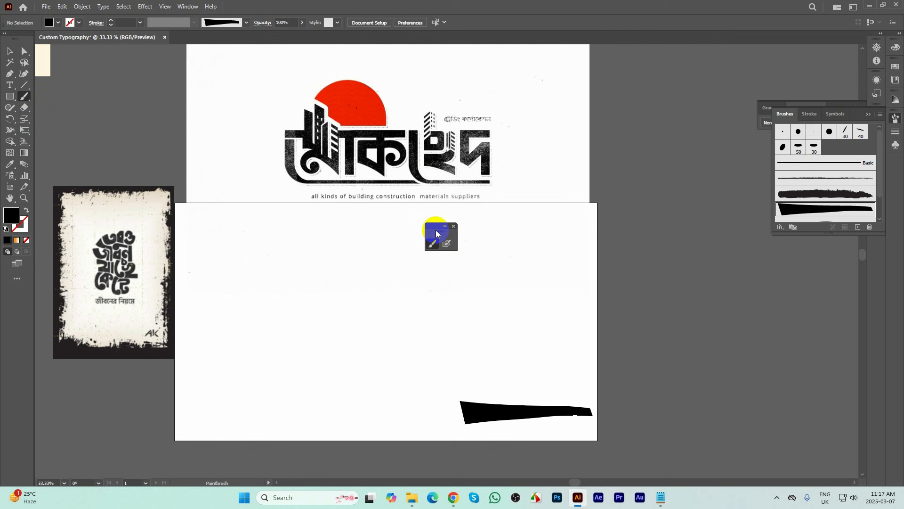
- Try a freehand Blob Brush stroke in the artboard's upper-left area, then undo it
click(460, 246)
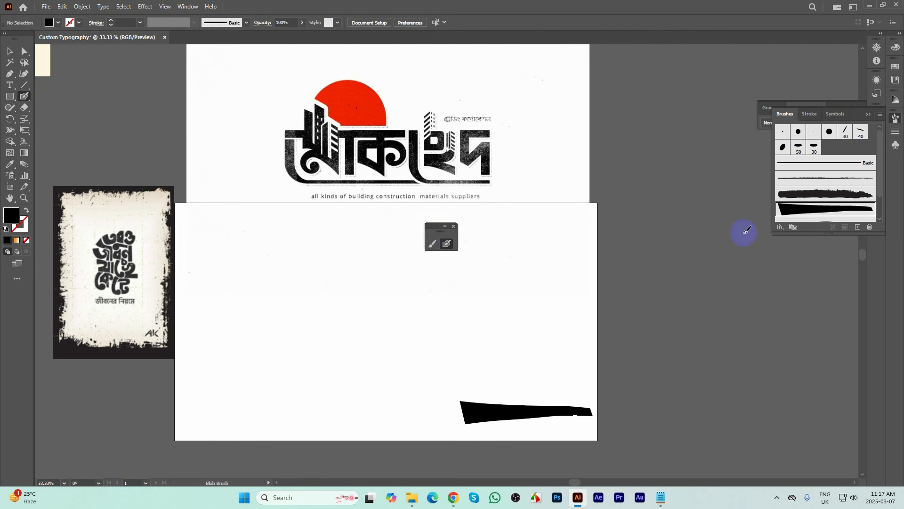
drag(216, 253, 201, 327)
key(ctrl+z)
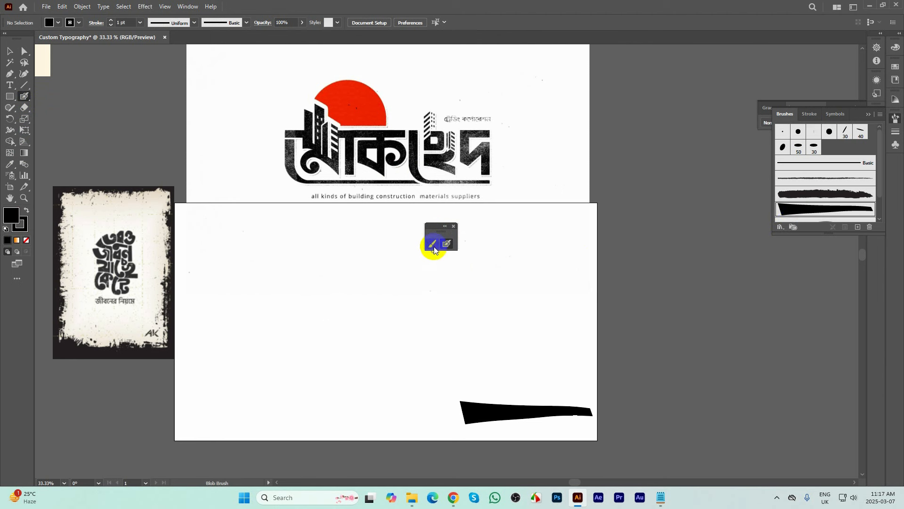
- Activate the Paintbrush with the new bar-shaped brush, setting the fill to none and keeping a black stroke
click(432, 243)
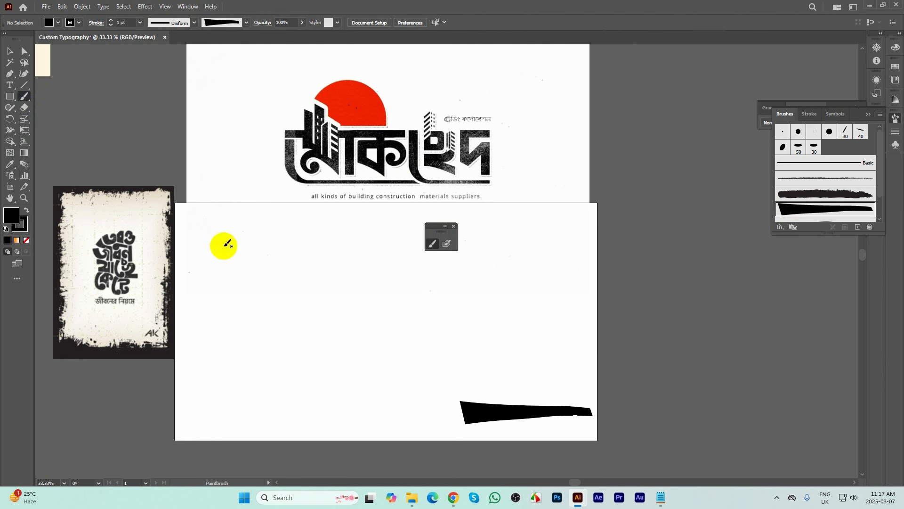
click(25, 242)
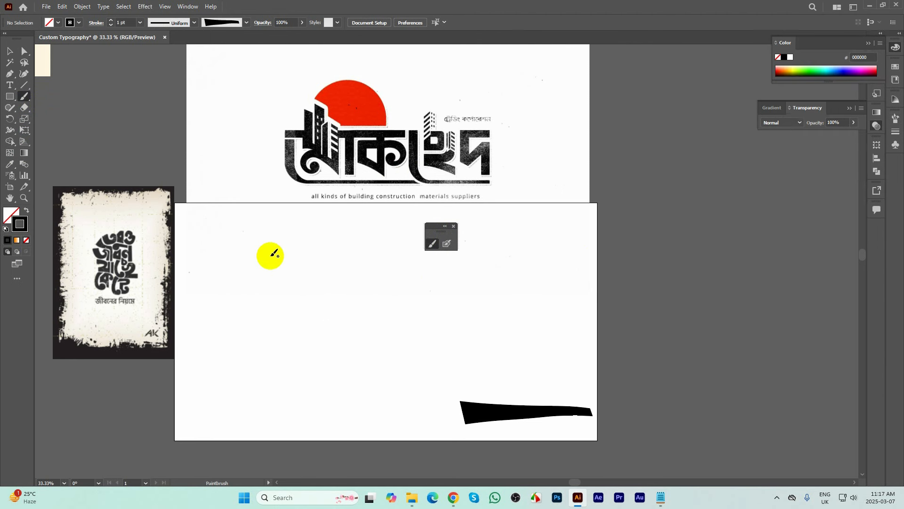
- Test the new brush with a zigzag stroke and an L-shaped stroke in the artboard's upper-left area, undoing each
drag(252, 273, 236, 323)
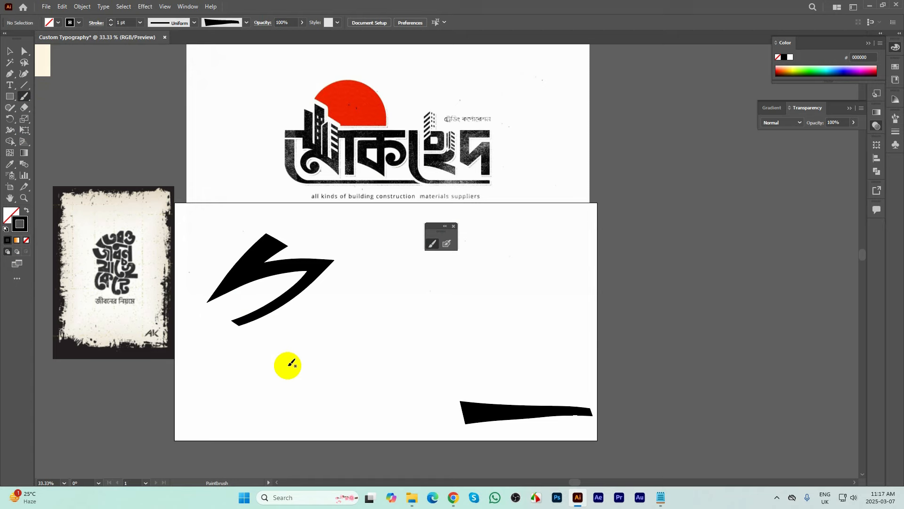
scroll(278, 301, up, 1)
key(ctrl+z)
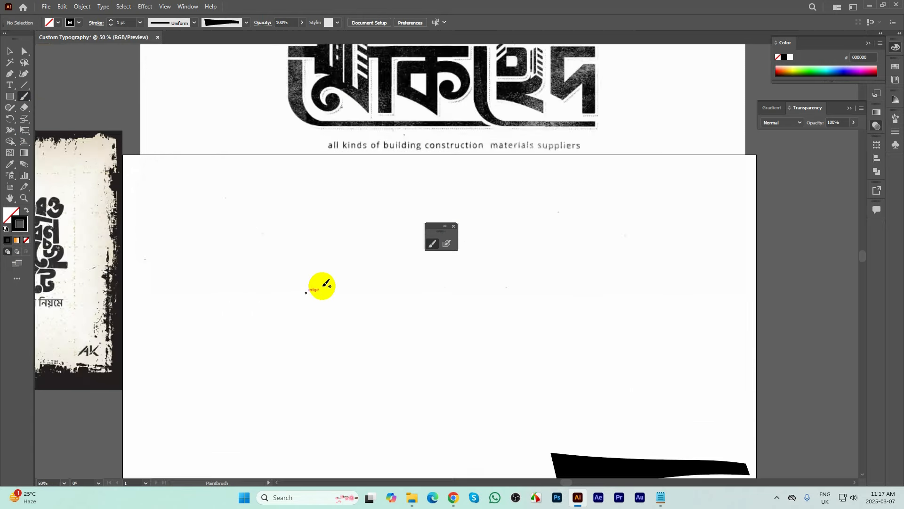
scroll(306, 278, down, 1)
mouse_move(250, 242)
mouse_down()
mouse_move(228, 329)
mouse_move(361, 335)
mouse_up()
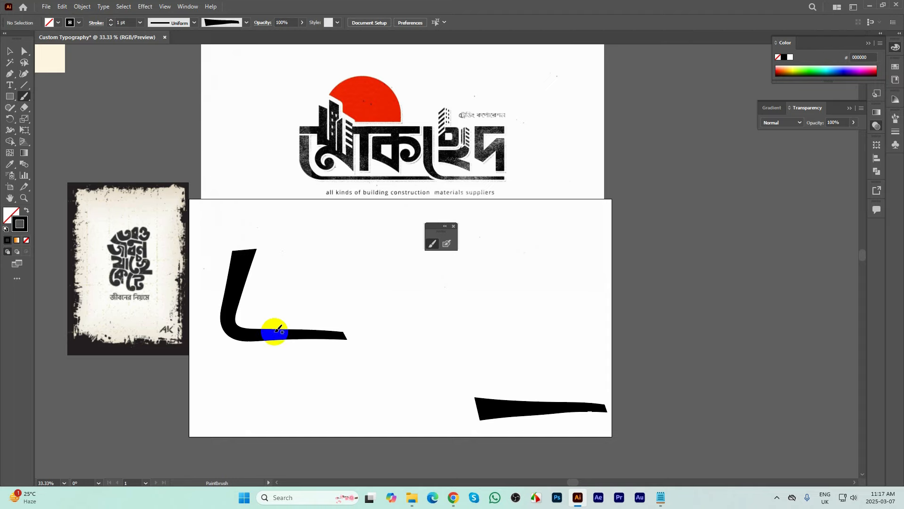
scroll(276, 330, up, 2)
scroll(292, 347, down, 1)
key(ctrl+z)
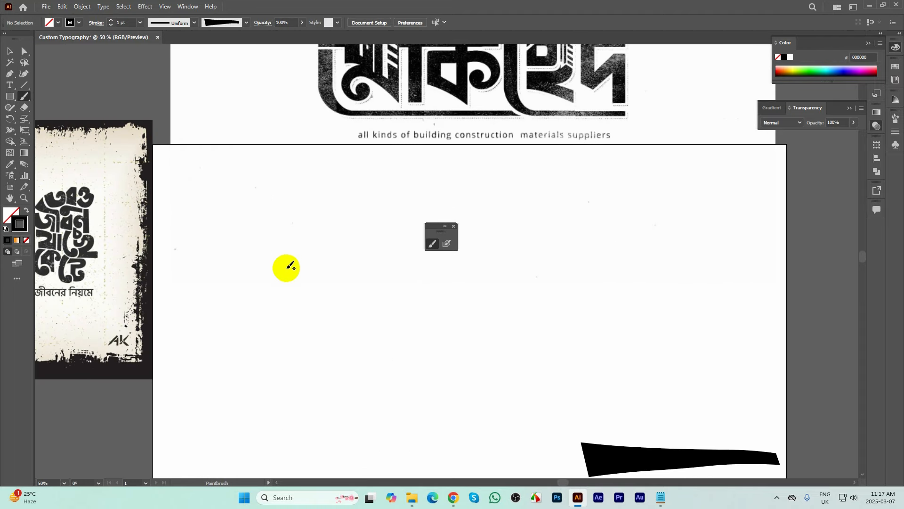
- Test the brush with a curled hook and a pair of mirrored curved strokes, undoing them all
mouse_move(283, 203)
mouse_down()
mouse_move(297, 234)
mouse_move(269, 258)
mouse_move(272, 236)
mouse_up()
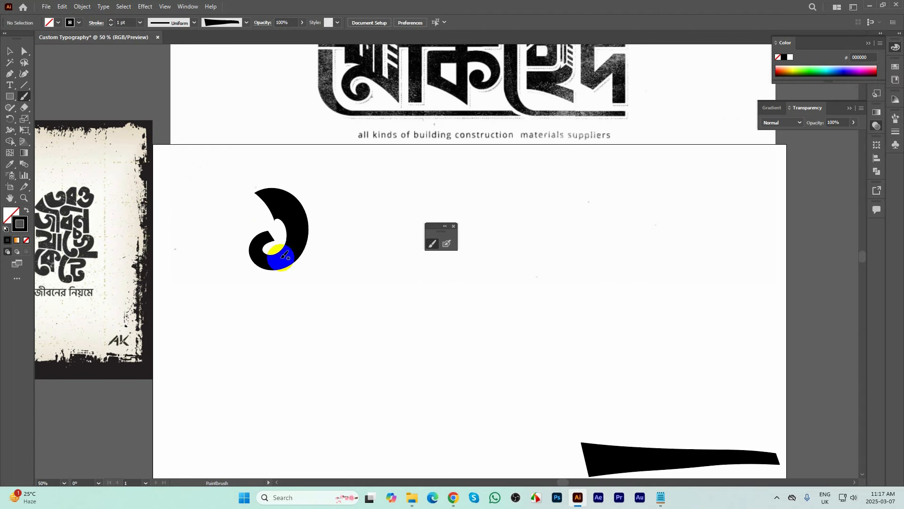
key(ctrl+z)
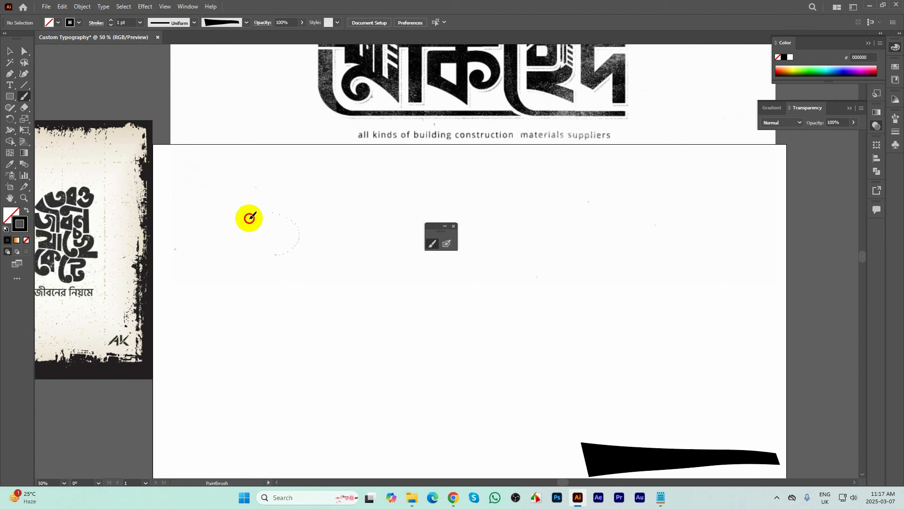
mouse_move(250, 206)
mouse_down()
mouse_move(298, 259)
mouse_move(283, 270)
mouse_up()
drag(359, 207, 310, 272)
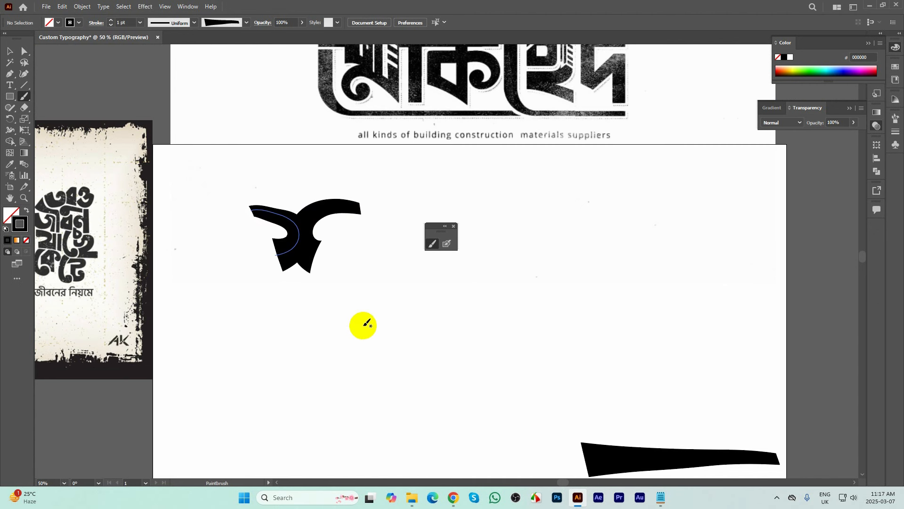
key(ctrl+z)
key(ctrl+z)
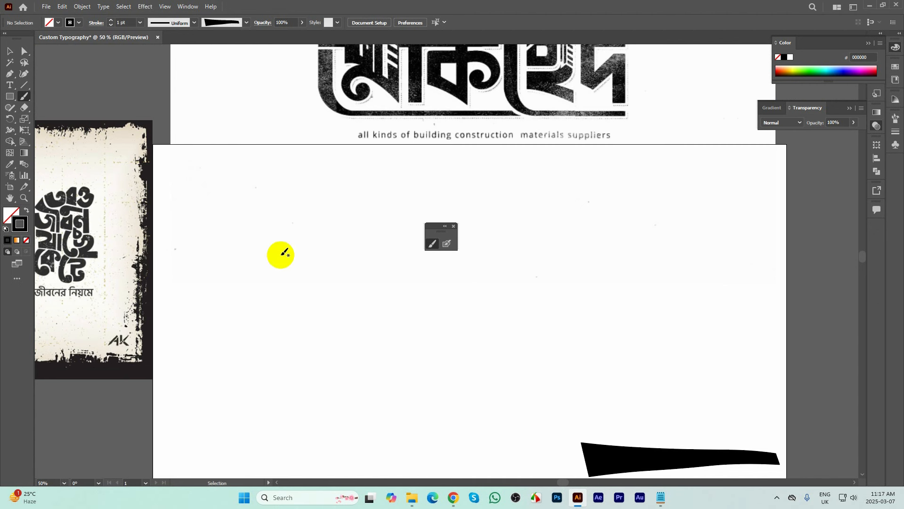
- Move the floating brush-tool palette farther right to clear the artboard's drawing area
scroll(278, 259, down, 1)
drag(343, 234, 297, 239)
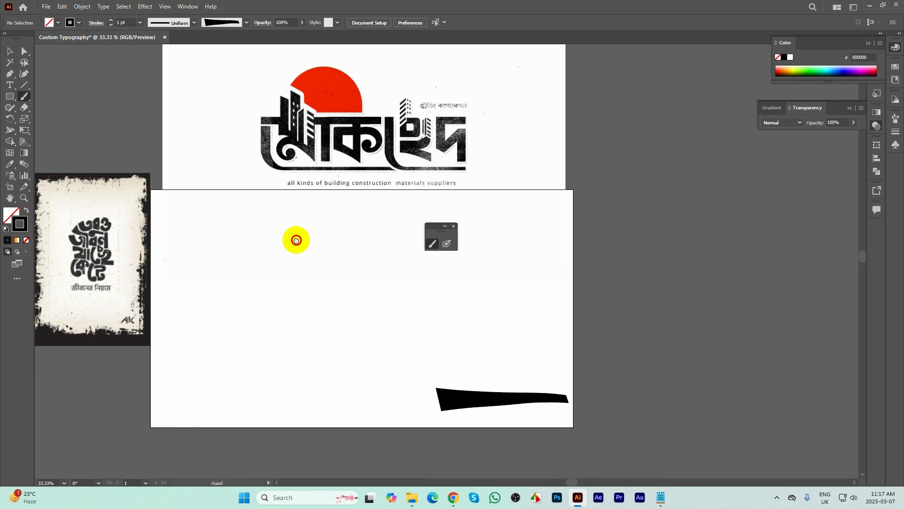
drag(493, 225, 504, 223)
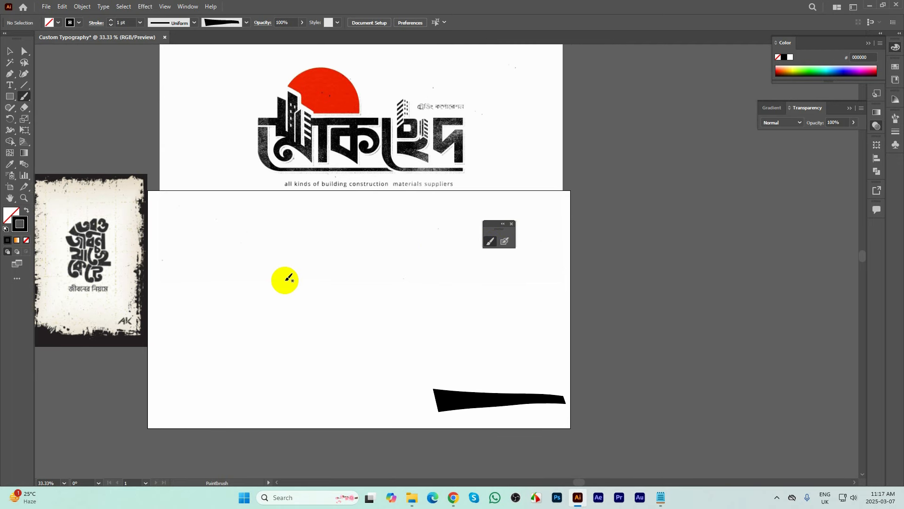
- Paint the Bengali letter শ with a left hook, a joining right curve and a tapered vertical stem
scroll(298, 272, up, 1)
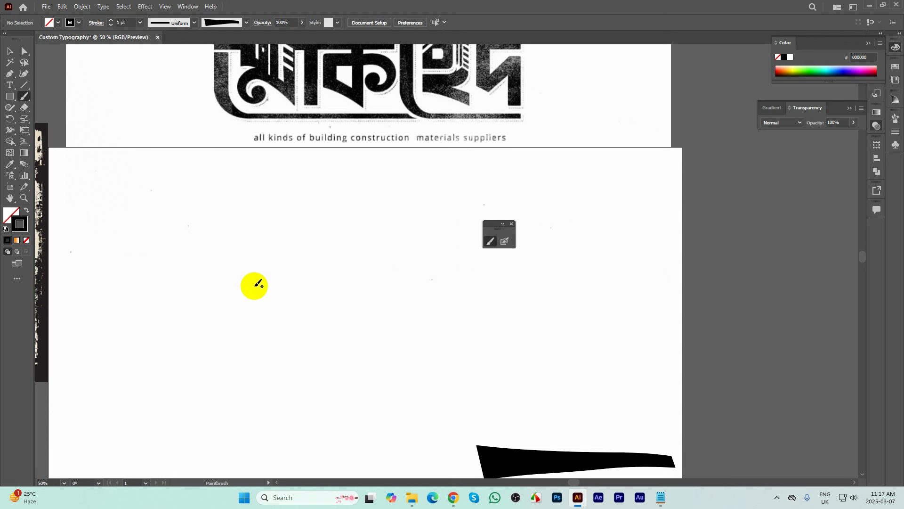
mouse_move(265, 291)
mouse_down()
mouse_move(287, 269)
mouse_move(281, 244)
mouse_move(236, 223)
mouse_up()
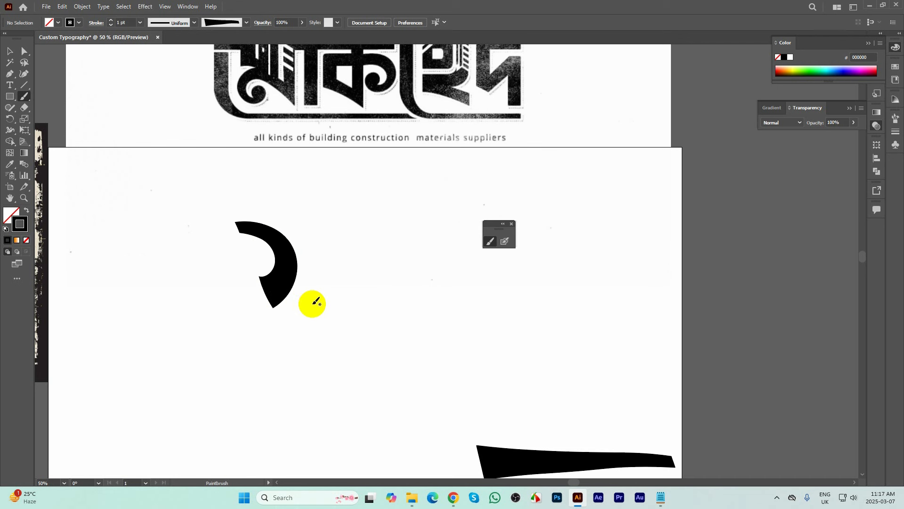
mouse_move(301, 298)
mouse_down()
mouse_move(293, 279)
mouse_move(318, 235)
mouse_move(347, 248)
mouse_up()
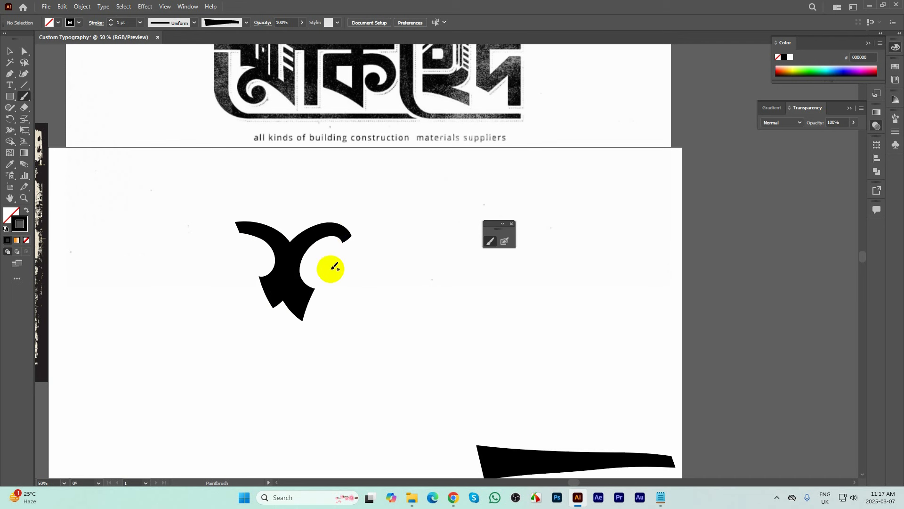
key(ctrl+z)
mouse_move(308, 297)
mouse_down()
mouse_move(290, 274)
mouse_move(338, 246)
mouse_up()
drag(328, 210, 325, 330)
- Paint the 2-shaped main stroke of the Bengali letter হ beside the stem of শ, replacing the first attempt
mouse_move(366, 280)
mouse_down()
mouse_move(311, 334)
mouse_move(296, 323)
mouse_move(282, 268)
mouse_move(309, 276)
mouse_move(303, 327)
mouse_move(284, 359)
mouse_move(317, 357)
mouse_move(368, 380)
mouse_up()
key(ctrl+z)
mouse_move(286, 312)
mouse_down()
mouse_move(286, 272)
mouse_move(316, 319)
mouse_move(284, 351)
mouse_move(356, 370)
mouse_up()
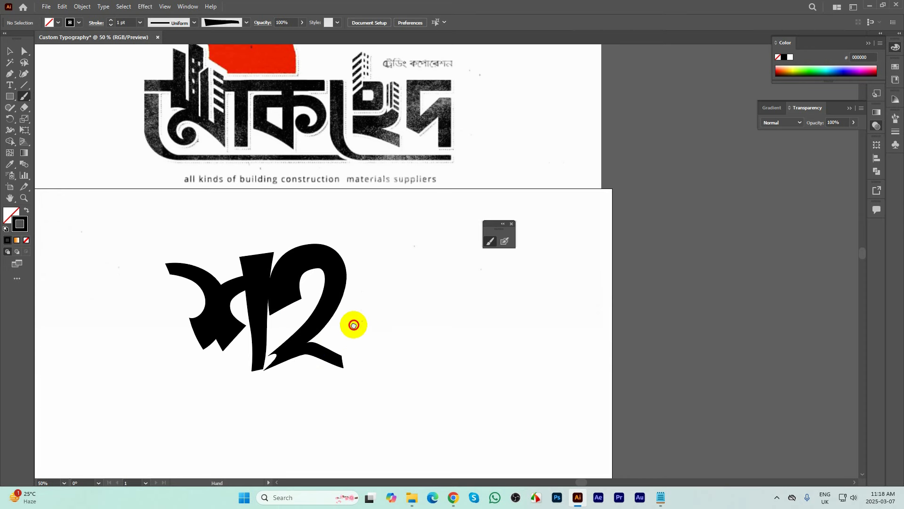
drag(353, 324, 299, 369)
mouse_move(332, 291)
mouse_down()
mouse_move(291, 357)
mouse_move(340, 387)
mouse_move(337, 253)
mouse_up()
key(ctrl+shift+a)
key(z)
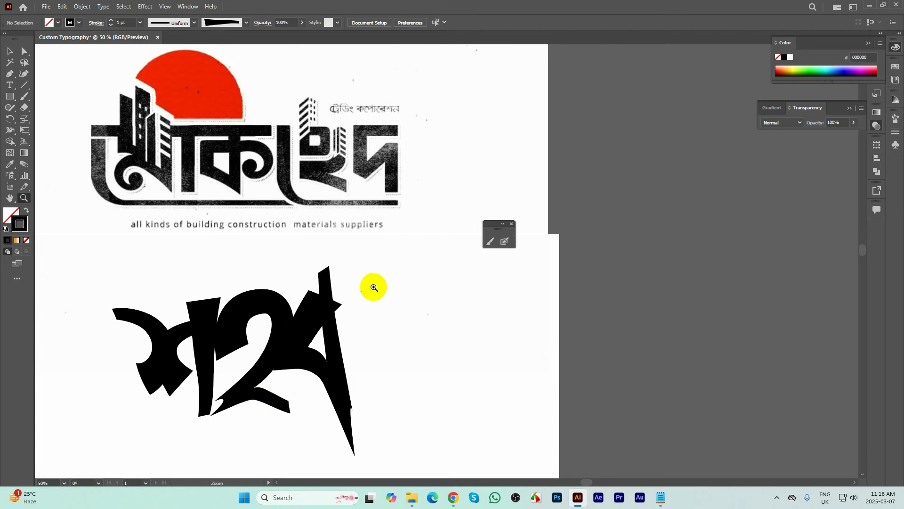
click(490, 241)
key(ctrl+z)
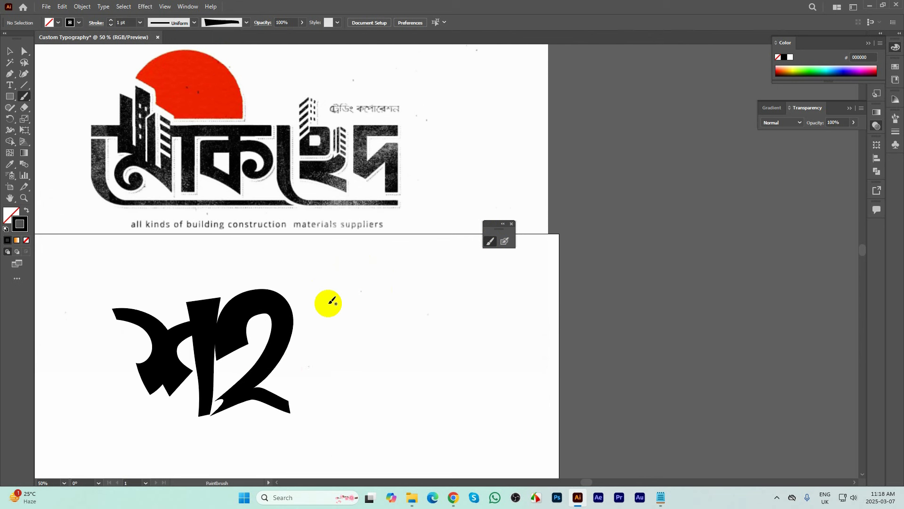
- Paint a triangular ব-shaped letter beside হ in one stroke and move it slightly up and to the right
mouse_move(329, 301)
mouse_down()
mouse_move(289, 369)
mouse_move(300, 364)
mouse_move(318, 382)
mouse_move(343, 310)
mouse_up()
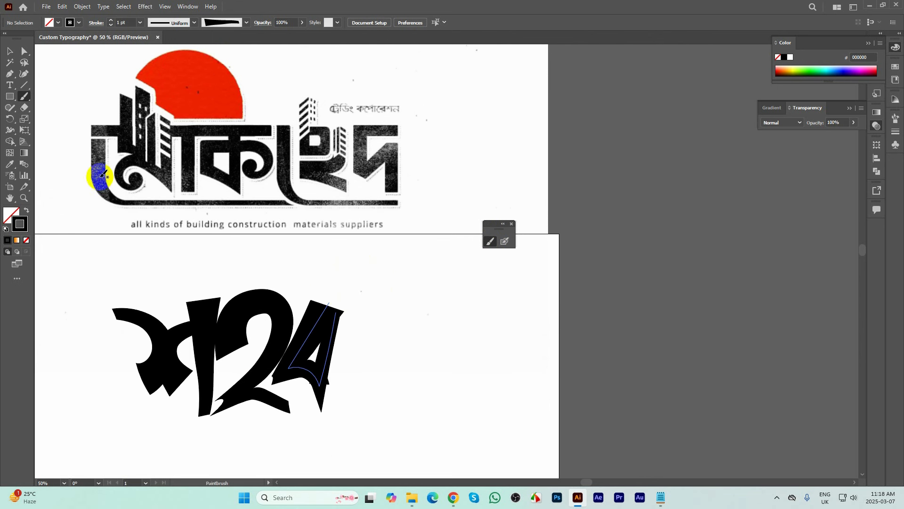
click(9, 51)
click(390, 255)
drag(334, 331, 346, 313)
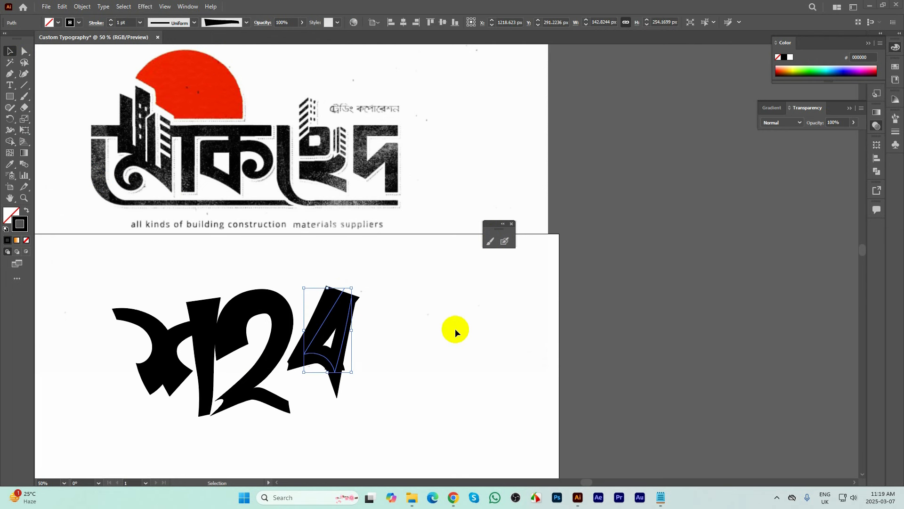
drag(413, 332, 479, 302)
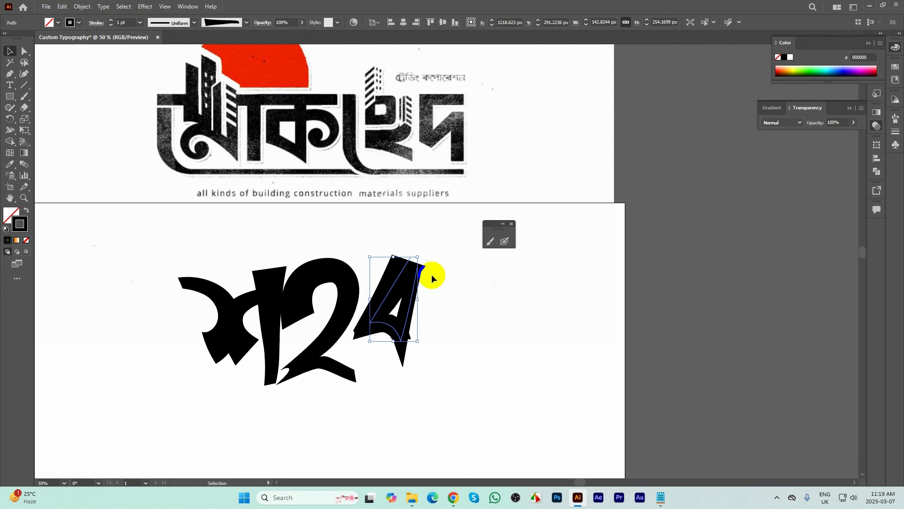
- Pull the ব-shaped letter's lower-left corner outward and its bottom tip down and to the right
click(29, 53)
scroll(372, 325, up, 2)
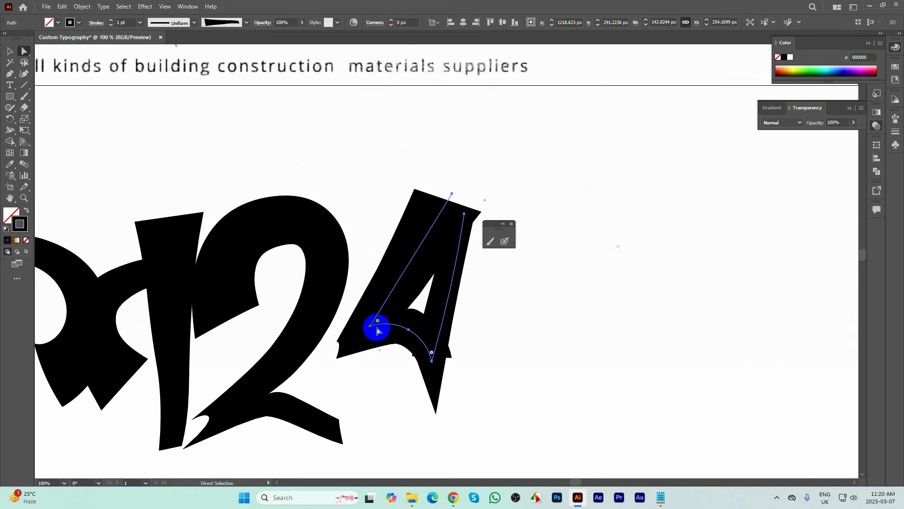
drag(372, 329, 364, 334)
drag(433, 363, 447, 377)
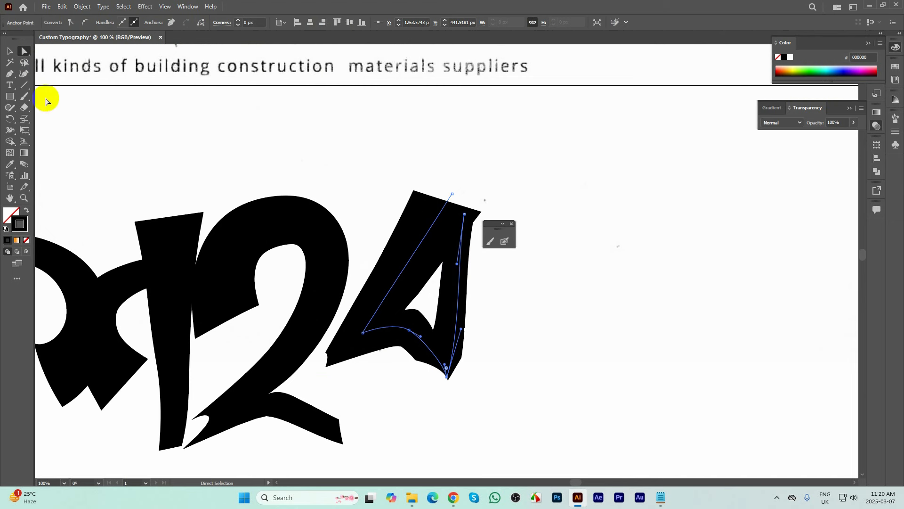
- Delete the middle anchor on the ব-shaped letter's bottom edge and bend that edge into one smooth curve
click(10, 74)
click(410, 331)
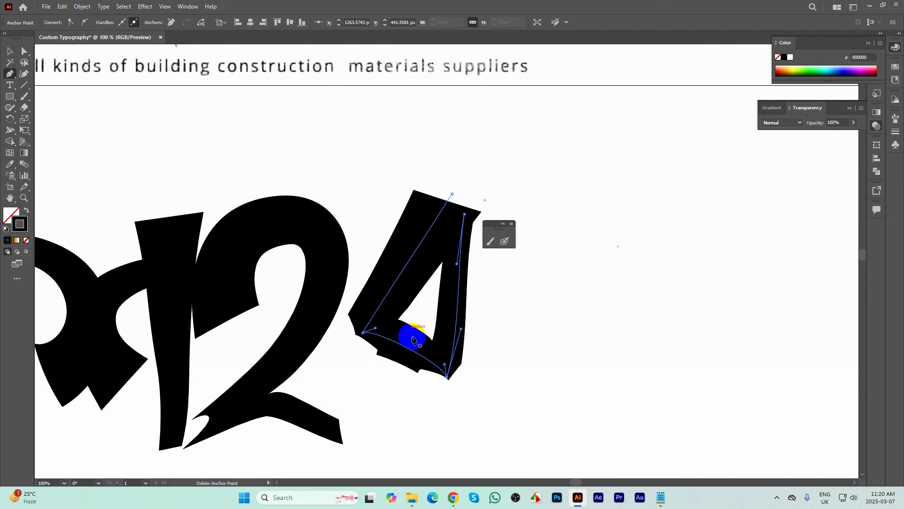
click(370, 333)
drag(370, 336, 418, 323)
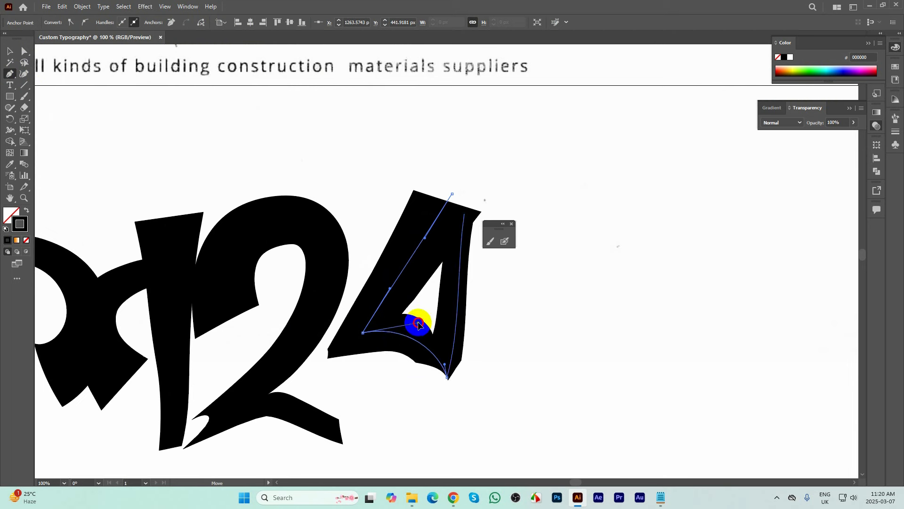
- Lengthen the ব-shaped letter's bottom tip, straighten its right side and join that side's upper end to the apex
drag(447, 377, 453, 395)
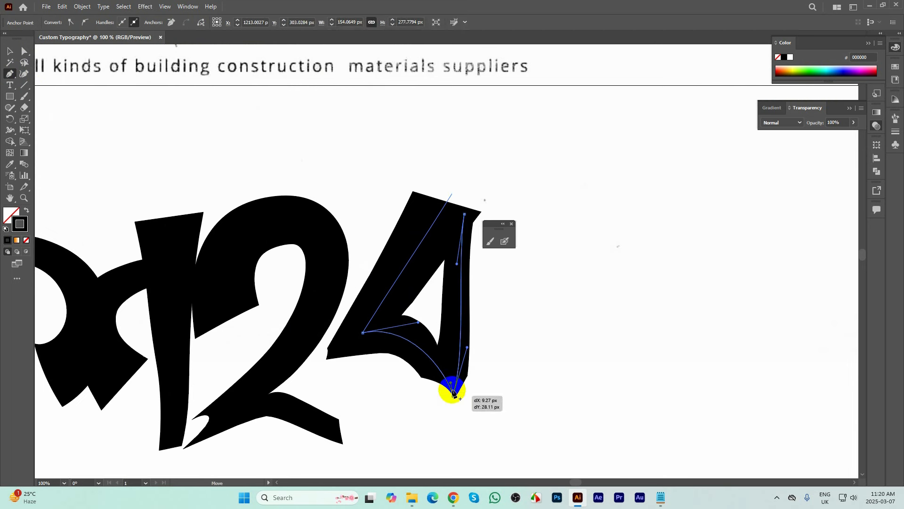
drag(467, 347, 456, 333)
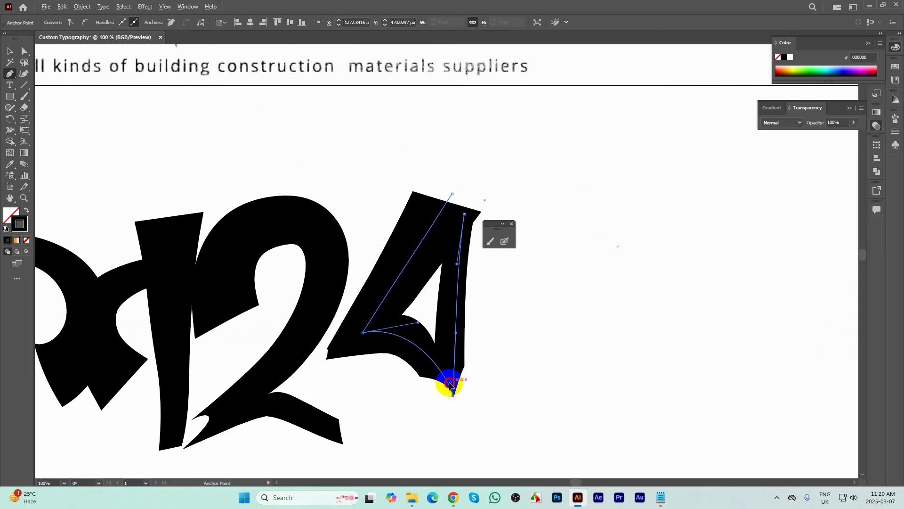
drag(450, 392, 425, 361)
drag(453, 221, 425, 233)
drag(418, 283, 431, 289)
click(428, 239)
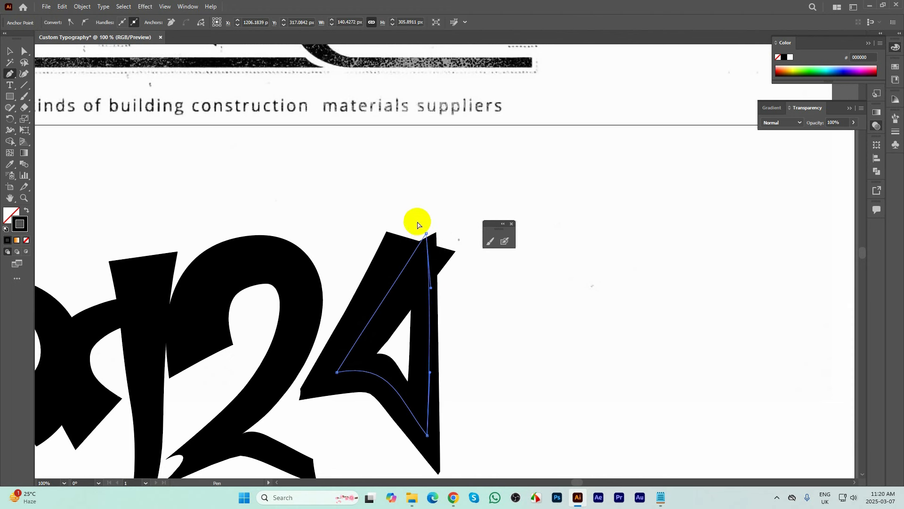
click(428, 238)
- Stretch the ব-shaped letter's apex upward and its bottom tip outward, and flatten the curve of its bottom edge
drag(429, 238, 447, 197)
scroll(391, 307, down, 3)
drag(339, 376, 363, 325)
click(459, 371)
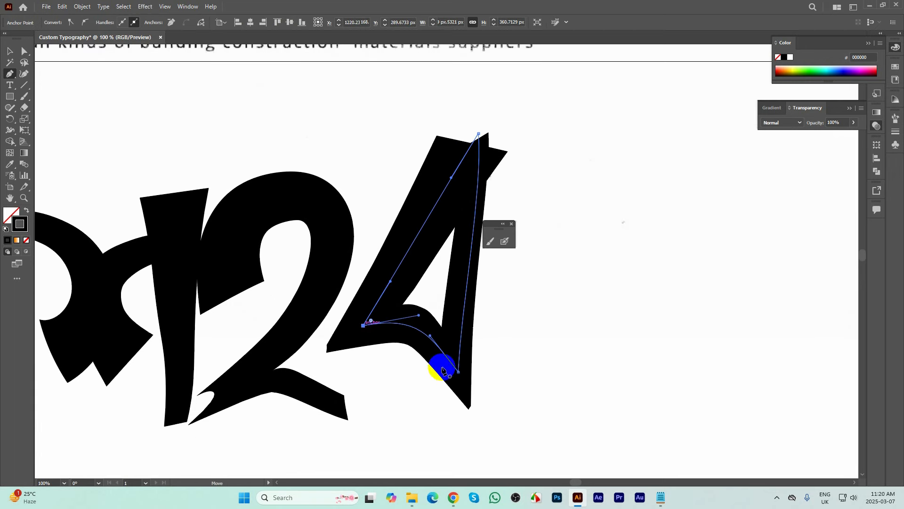
drag(463, 375, 474, 390)
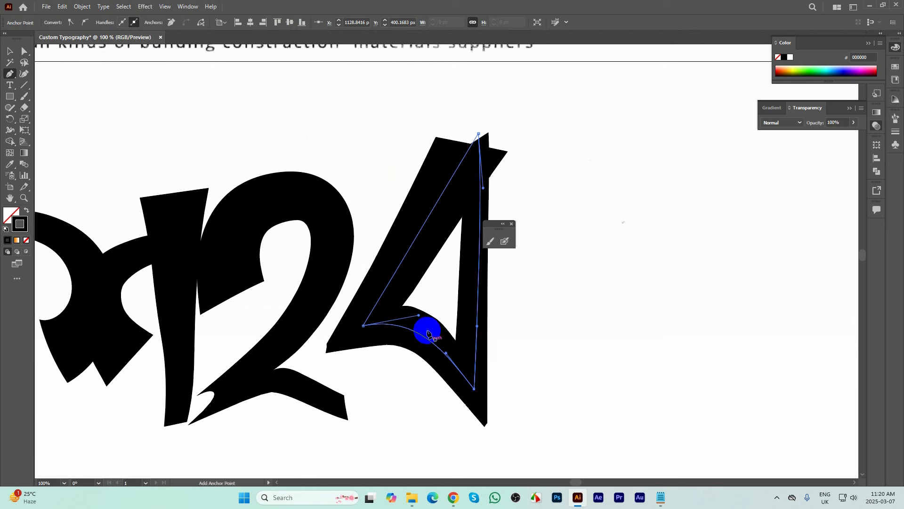
mouse_move(428, 327)
mouse_down()
mouse_move(420, 317)
mouse_move(416, 333)
mouse_up()
- Extend the tail of হ to the right beneath the ব-shaped letter and adjust the bend where the tail starts
click(349, 412)
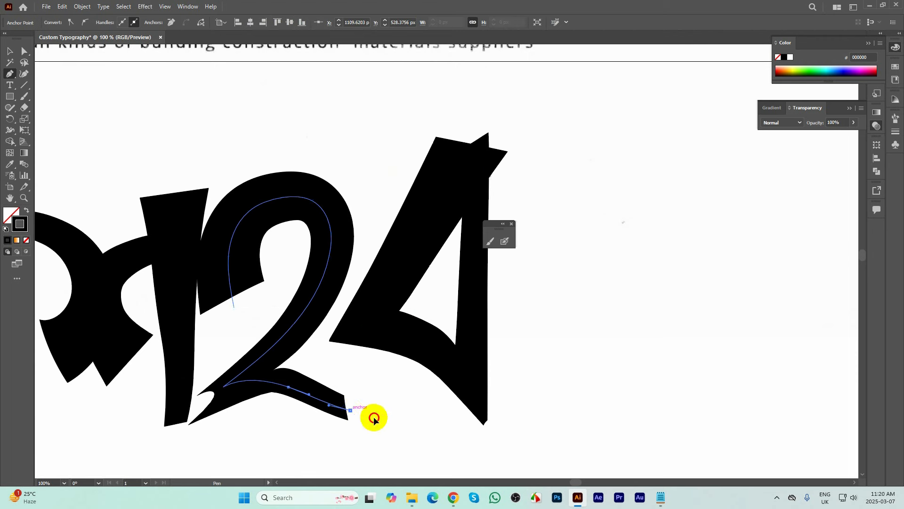
drag(351, 414, 446, 433)
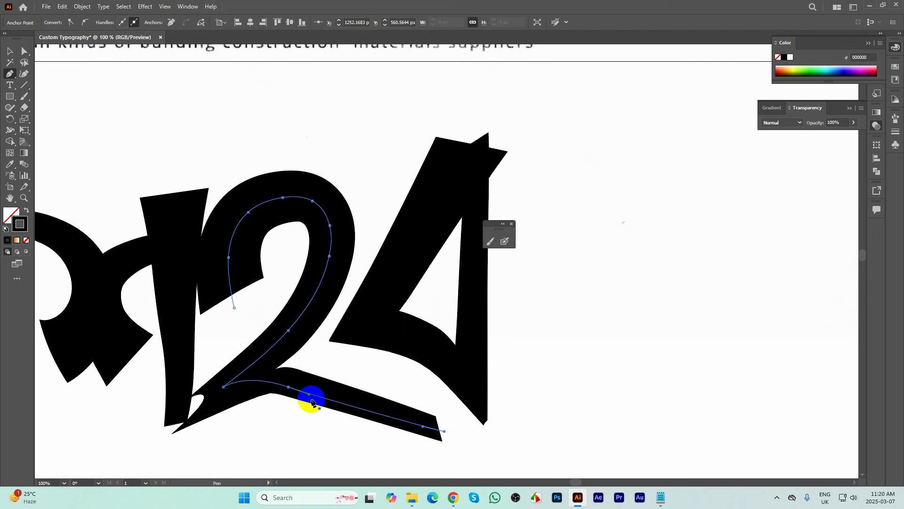
mouse_move(309, 398)
mouse_down()
mouse_move(317, 382)
mouse_move(312, 397)
mouse_move(304, 381)
mouse_move(313, 386)
mouse_up()
mouse_move(226, 387)
mouse_down()
mouse_move(208, 402)
mouse_move(241, 388)
mouse_up()
scroll(354, 390, down, 2)
scroll(345, 402, up, 1)
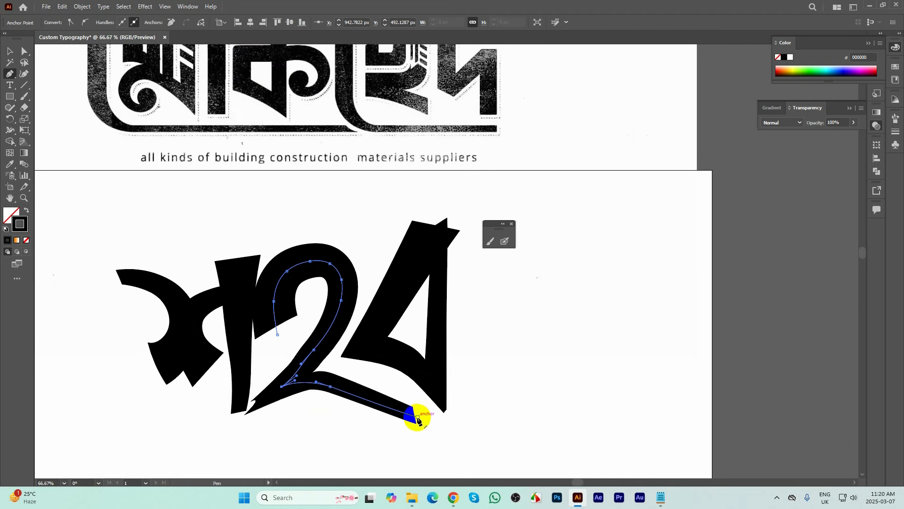
- Reshape the extended tail of হ into a smooth downward curve following the ব-shaped letter's bottom edge
drag(414, 418, 414, 413)
drag(335, 387, 362, 395)
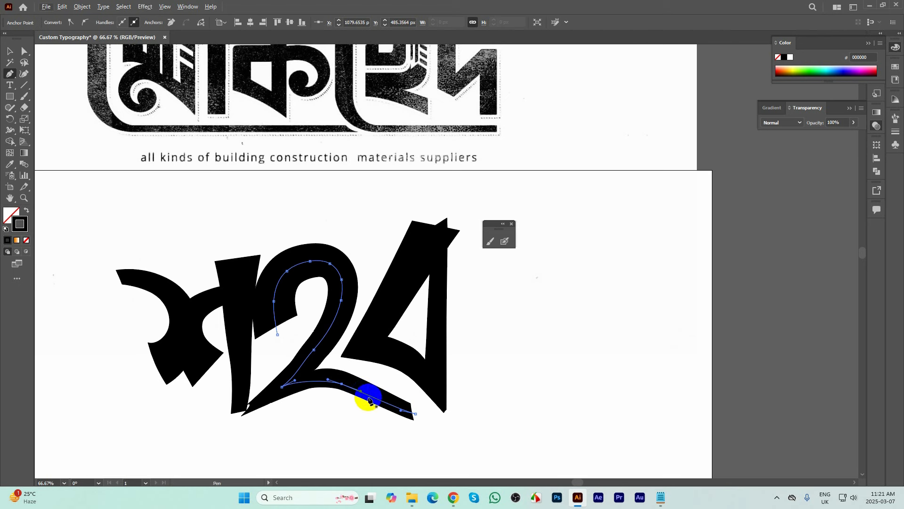
click(363, 390)
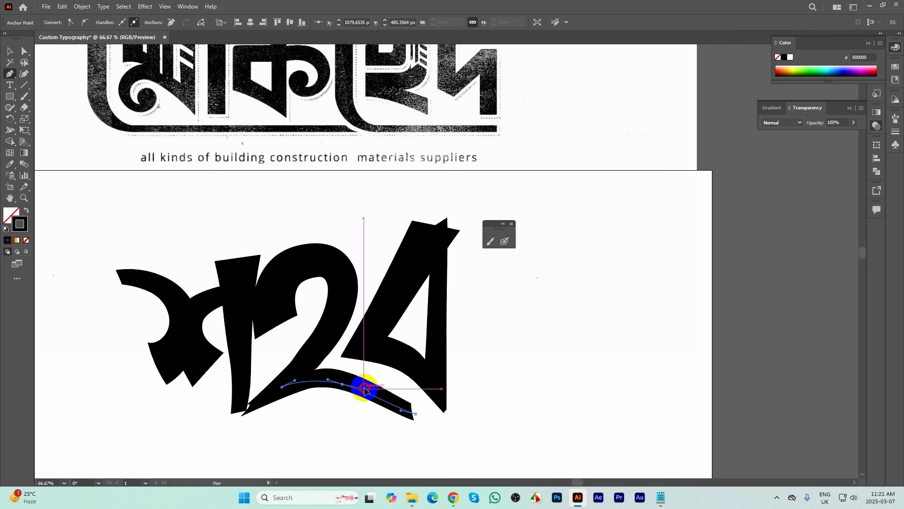
click(406, 404)
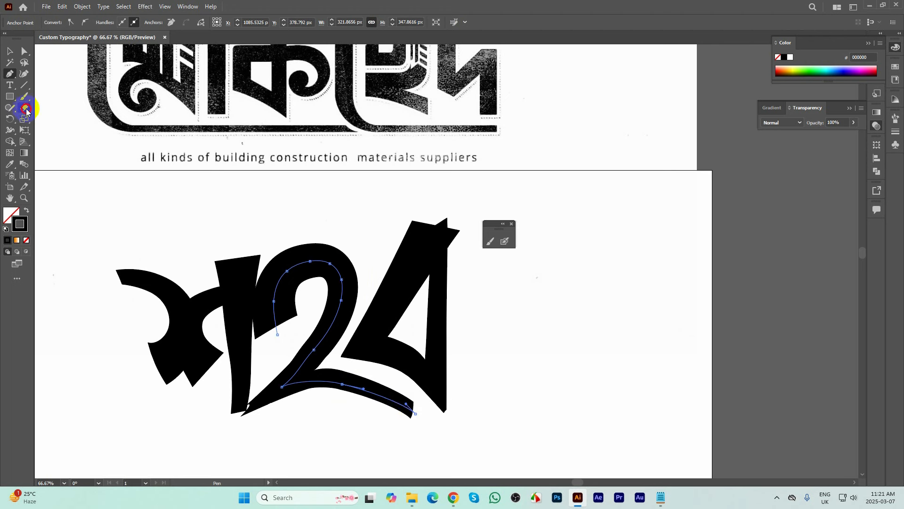
- Cut the tail of হ partway along its path with the Scissors tool
drag(26, 111, 62, 126)
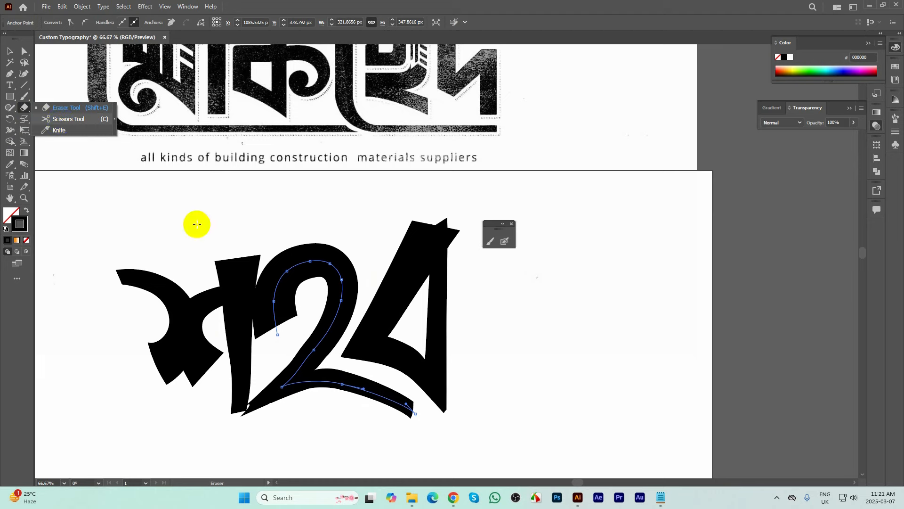
key(c)
scroll(374, 397, up, 1)
click(385, 396)
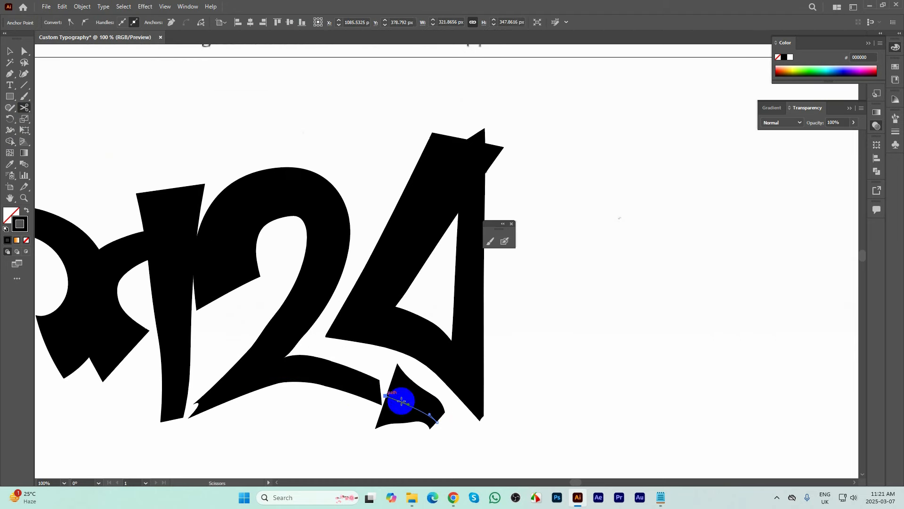
click(12, 53)
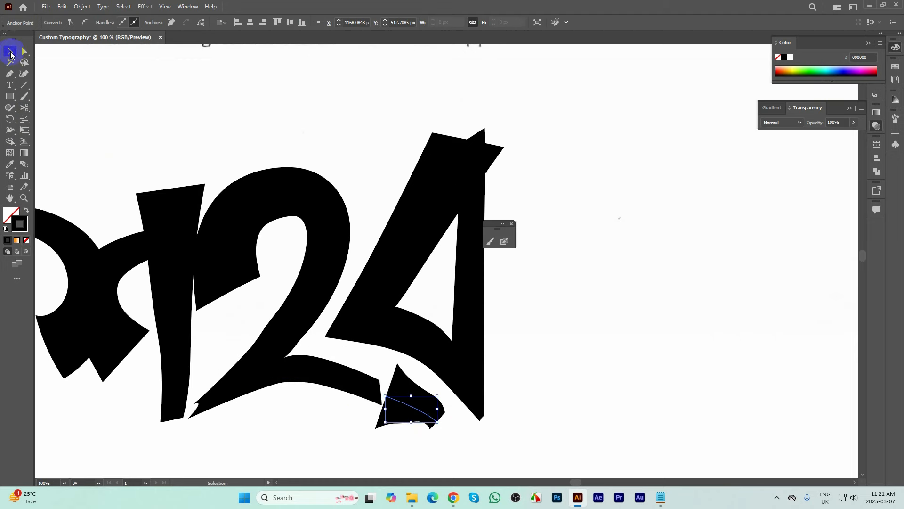
- Switch to the Google Meet call in Chrome to check it, and return to the lettering in Illustrator
click(447, 494)
click(403, 447)
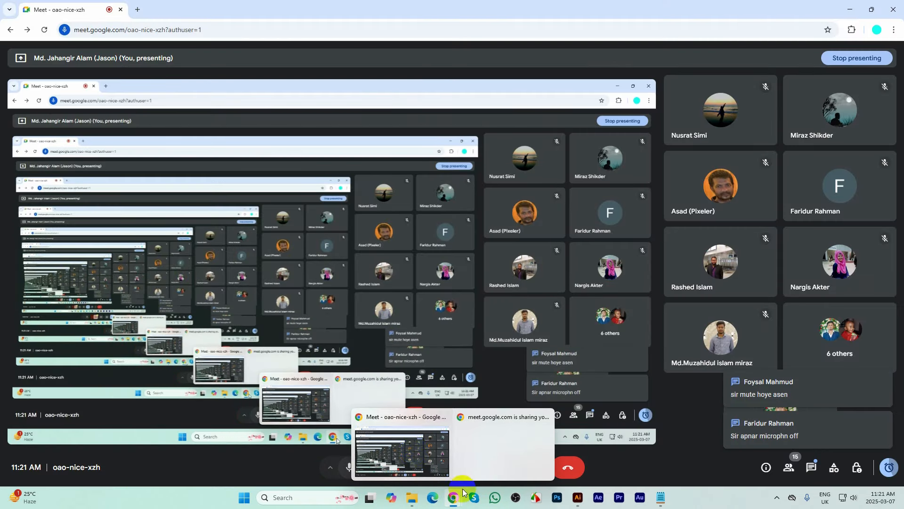
click(578, 497)
click(429, 412)
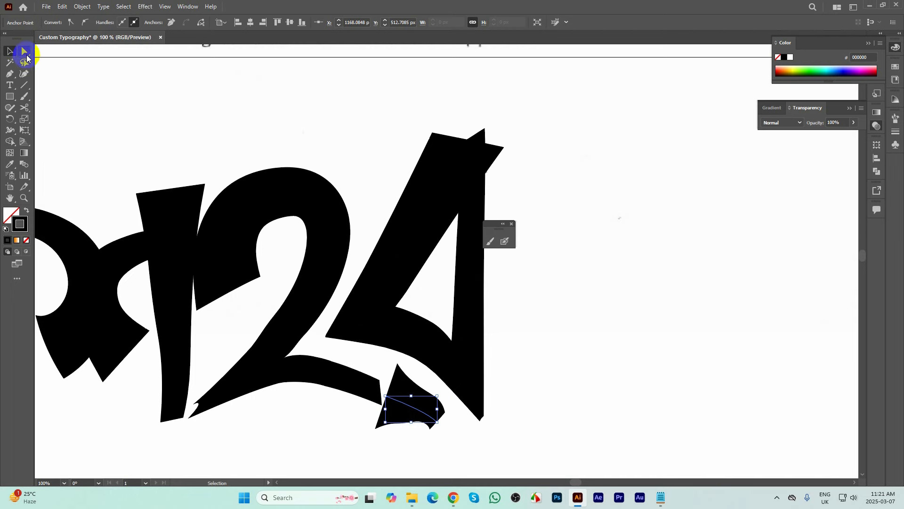
- Try straightening the cut-off tail piece of হ through its anchors and handles, and delete the piece
click(25, 51)
click(398, 400)
scroll(410, 418, up, 1)
drag(440, 424, 375, 380)
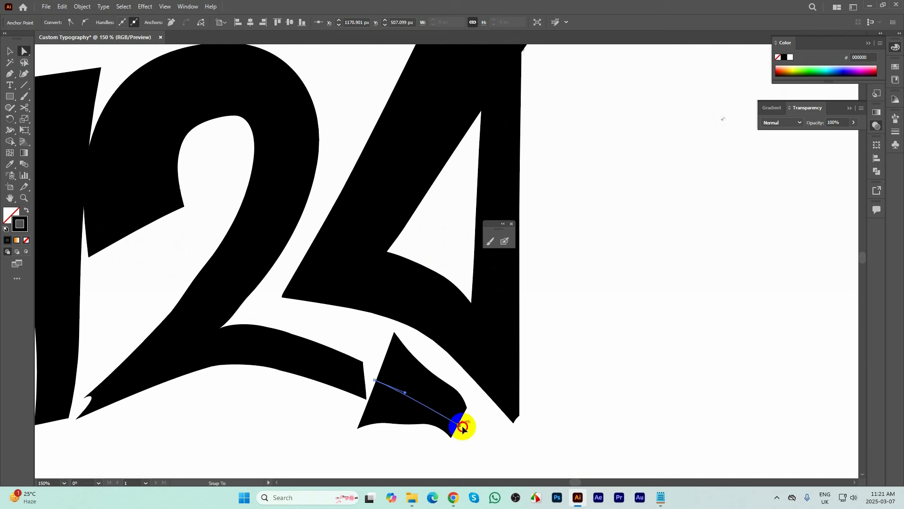
drag(461, 426, 458, 426)
drag(406, 397, 373, 379)
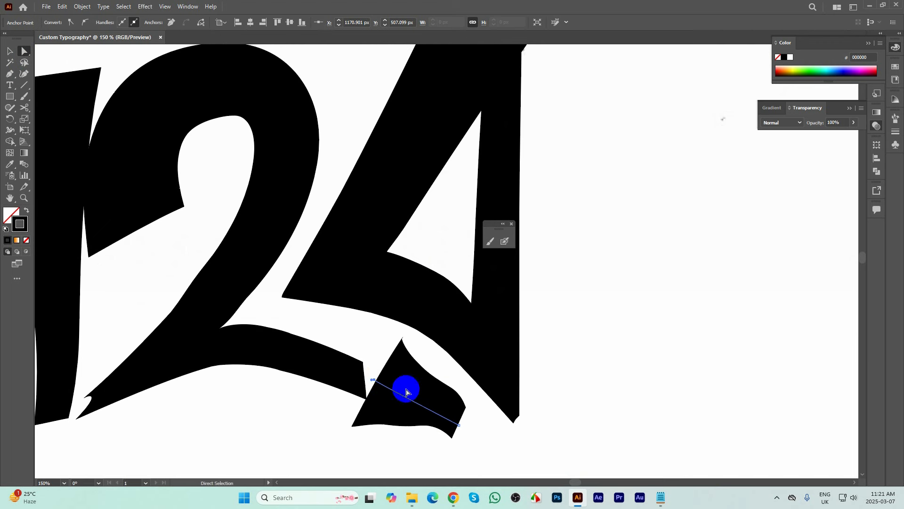
scroll(420, 389, down, 1)
click(430, 408)
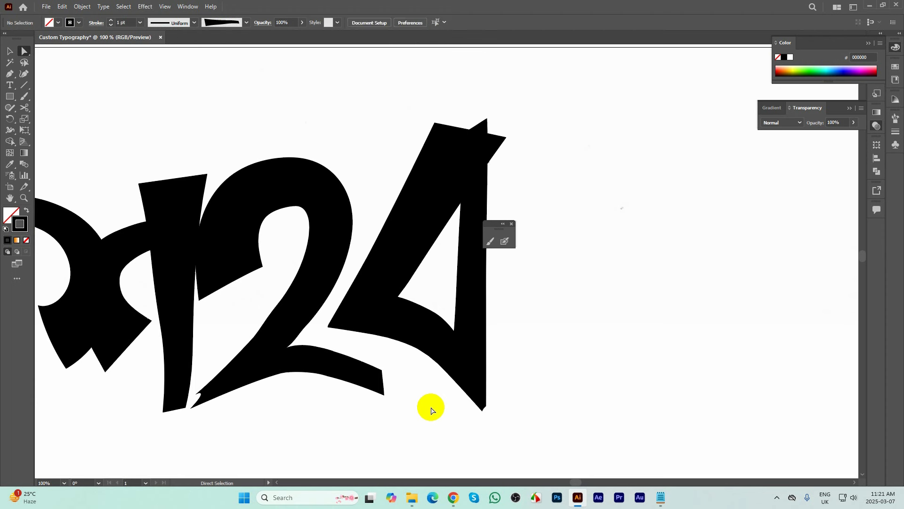
- Try painting a short tail stroke with the tapered art brush between হ and the ব-shaped letter, and undo each attempt
click(10, 75)
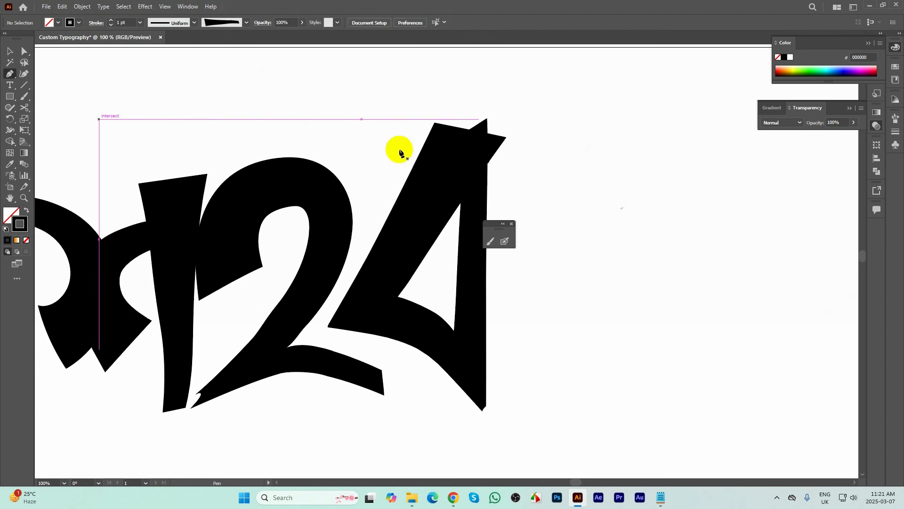
click(534, 215)
click(490, 240)
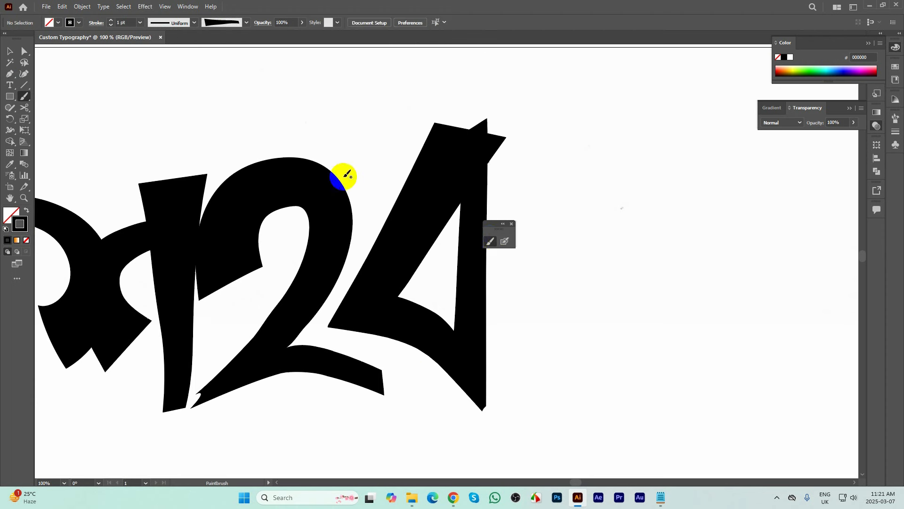
scroll(358, 172, down, 2)
scroll(384, 255, up, 2)
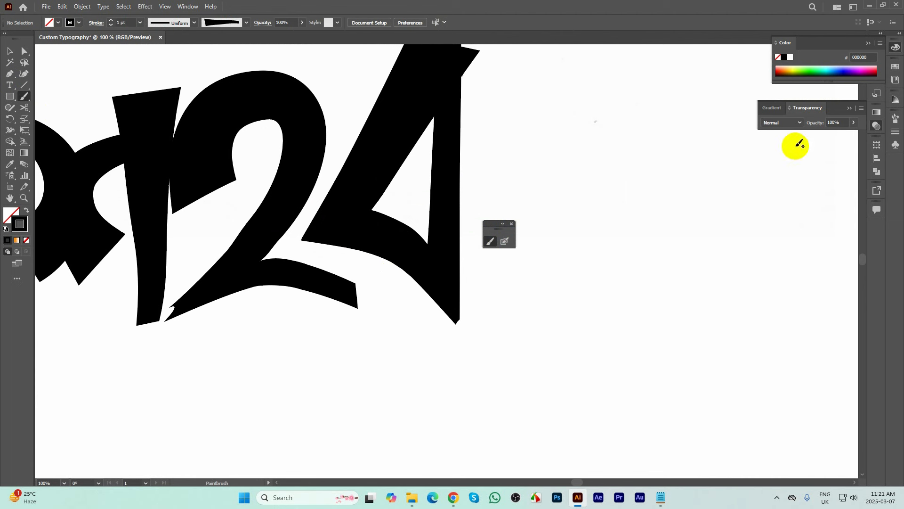
click(896, 121)
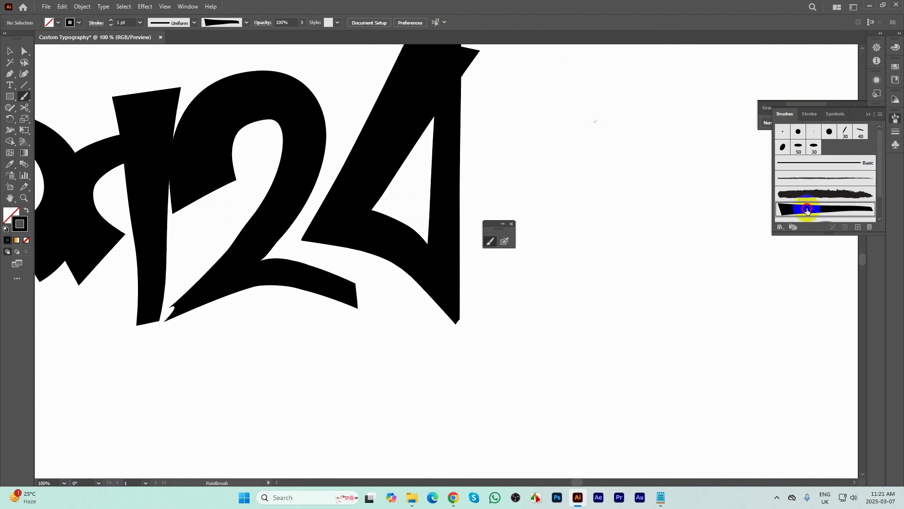
drag(360, 261, 420, 317)
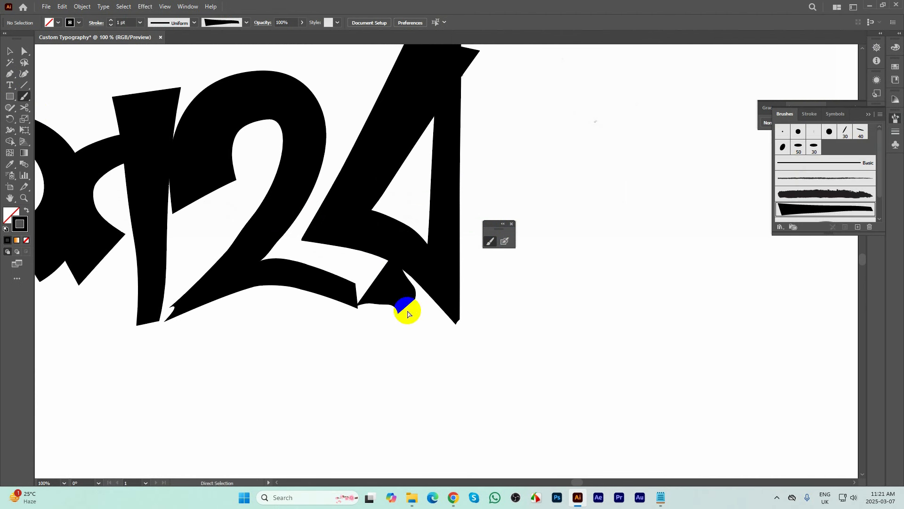
key(ctrl+z)
drag(338, 250, 433, 286)
key(ctrl+z)
scroll(808, 197, down, 1)
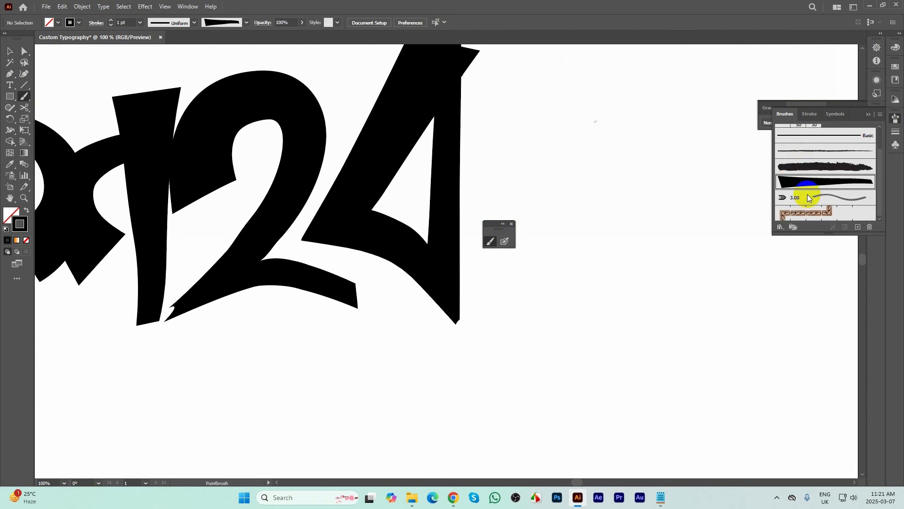
scroll(809, 197, up, 1)
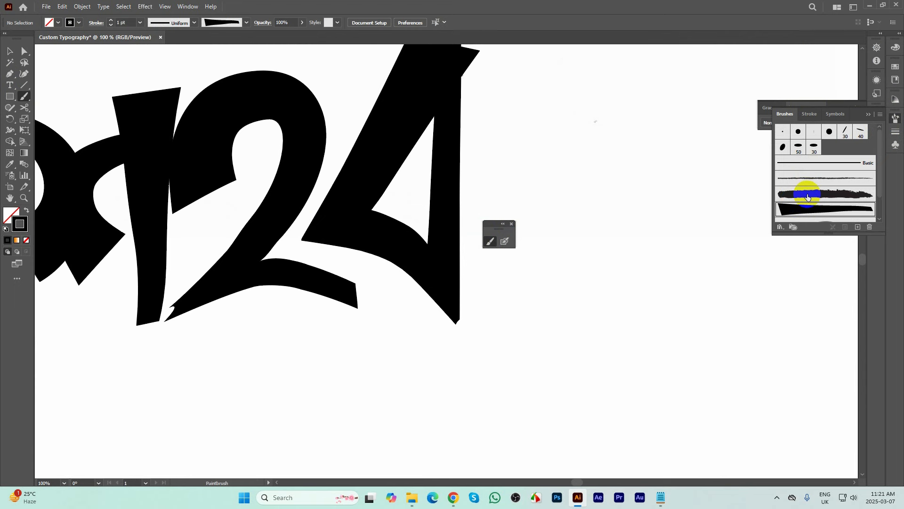
scroll(389, 287, up, 2)
scroll(395, 285, down, 2)
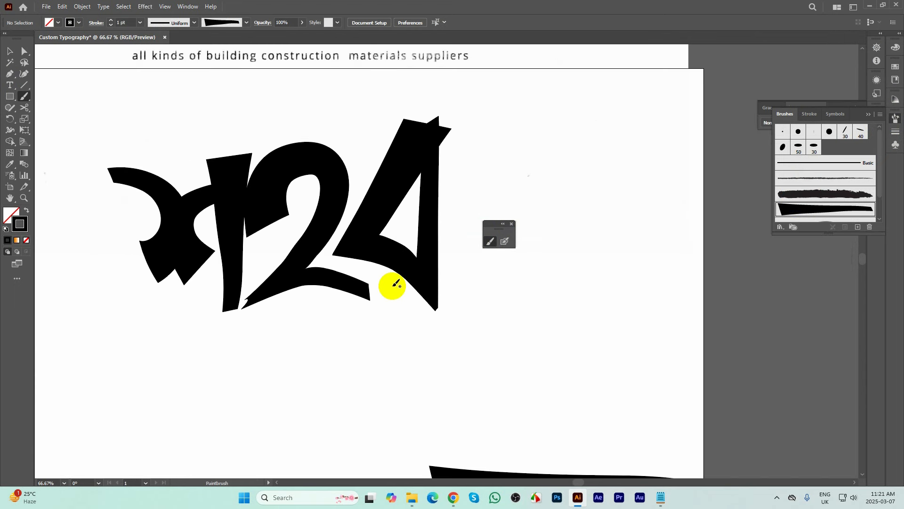
- Undo the cut of হ's tail to restore its full length, and nudge the anchor in the middle of the tail
click(25, 50)
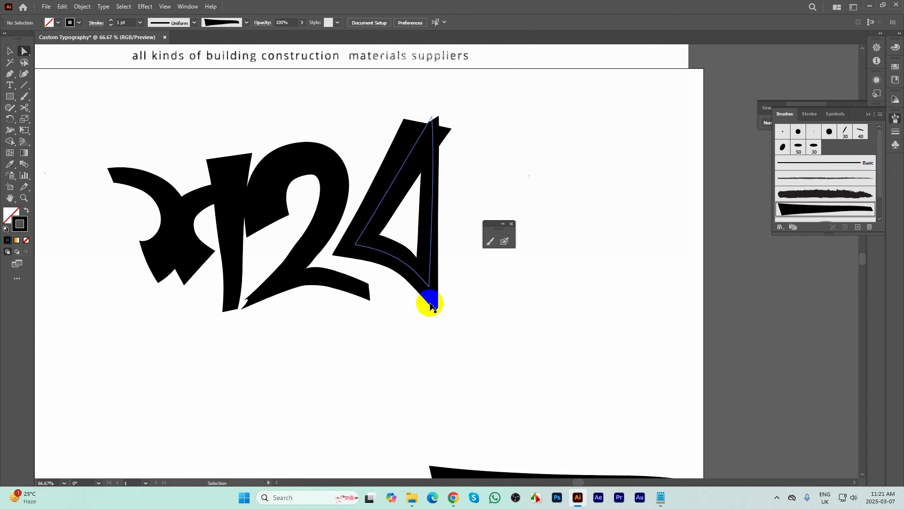
click(430, 306)
key(ctrl+z)
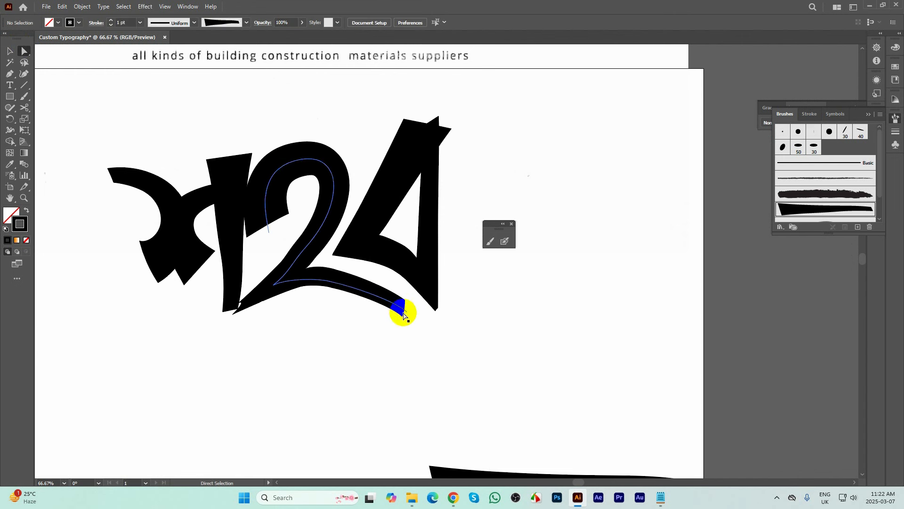
click(356, 288)
drag(357, 288, 364, 286)
- Remove surplus anchors from হ's tail with the Pen tool and bend the tail from the lower corner into one long, smooth sweep
click(9, 74)
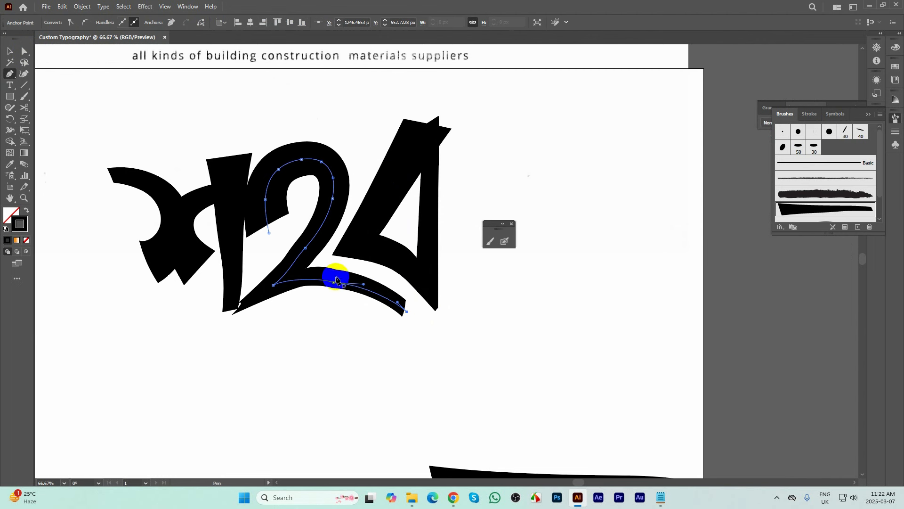
click(333, 284)
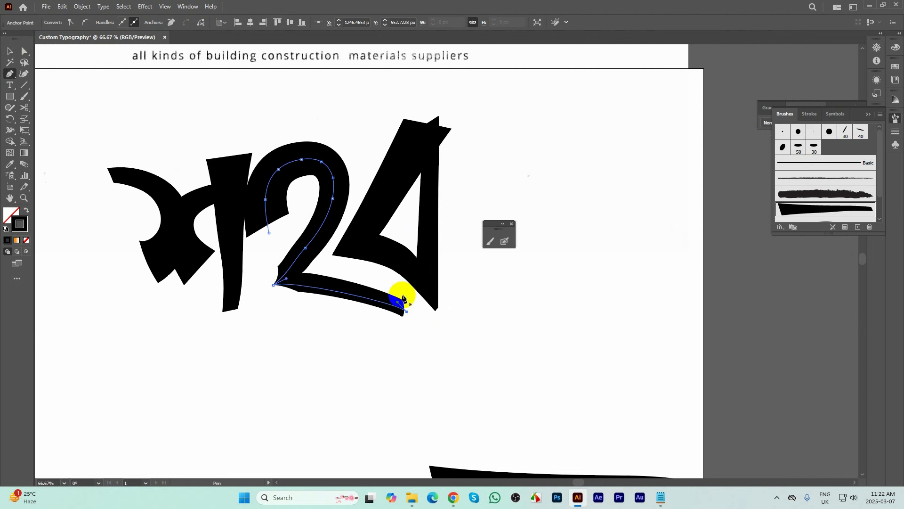
drag(399, 305, 235, 316)
ctrl+click(336, 304)
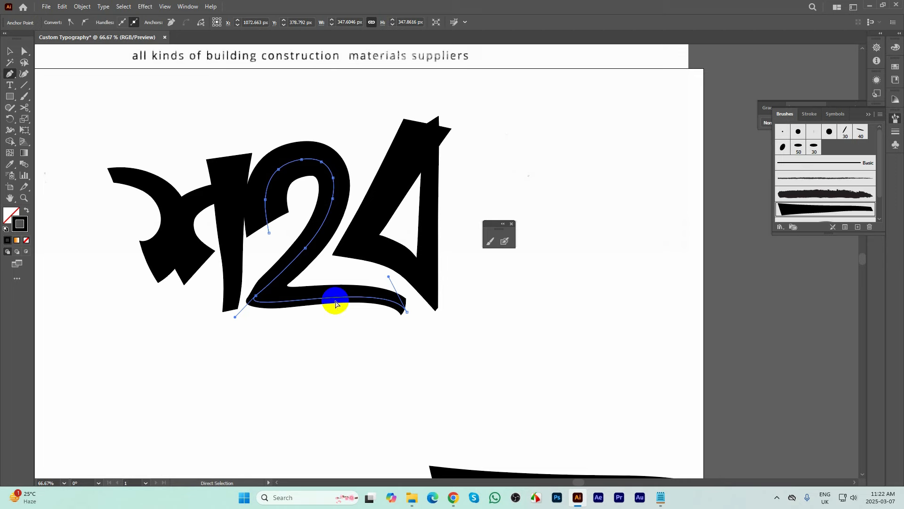
scroll(356, 302, down, 2)
click(7, 50)
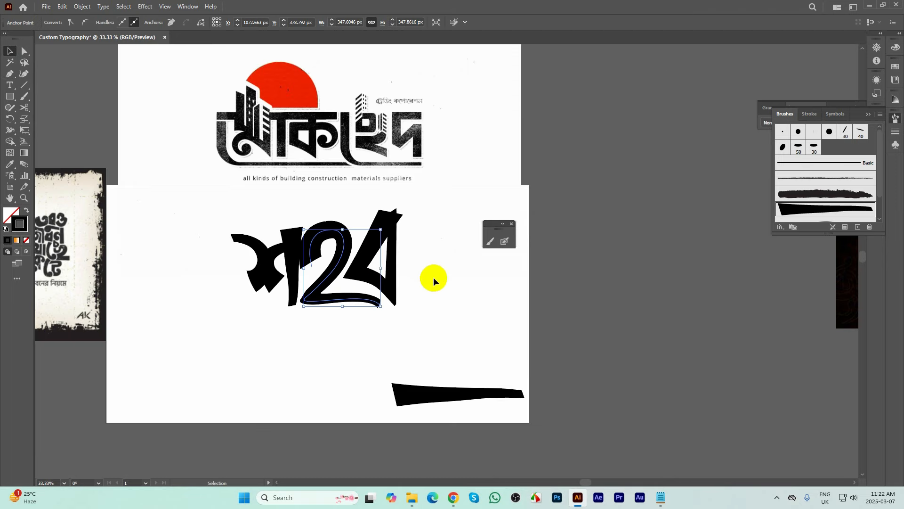
click(435, 287)
scroll(300, 302, up, 3)
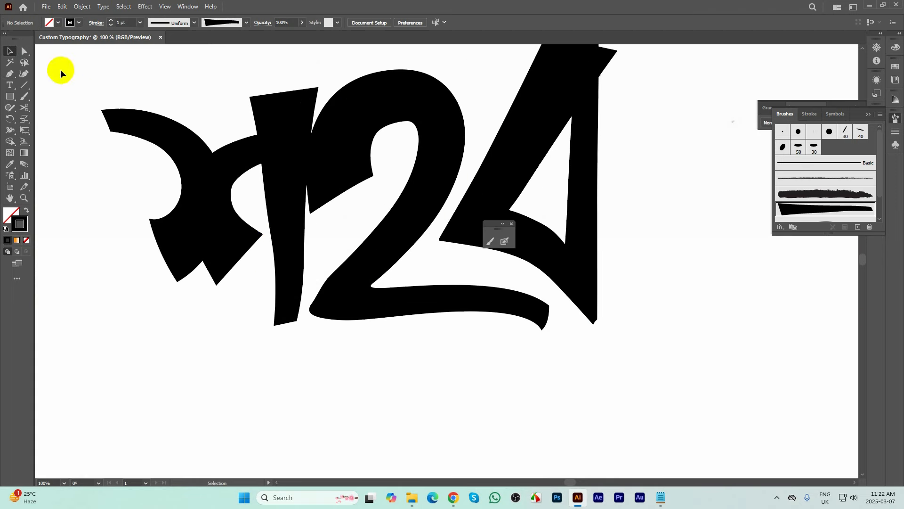
- Refine the curve at হ's lower-left turn by adjusting its path directly, and deselect the letter
click(25, 51)
click(323, 300)
click(324, 301)
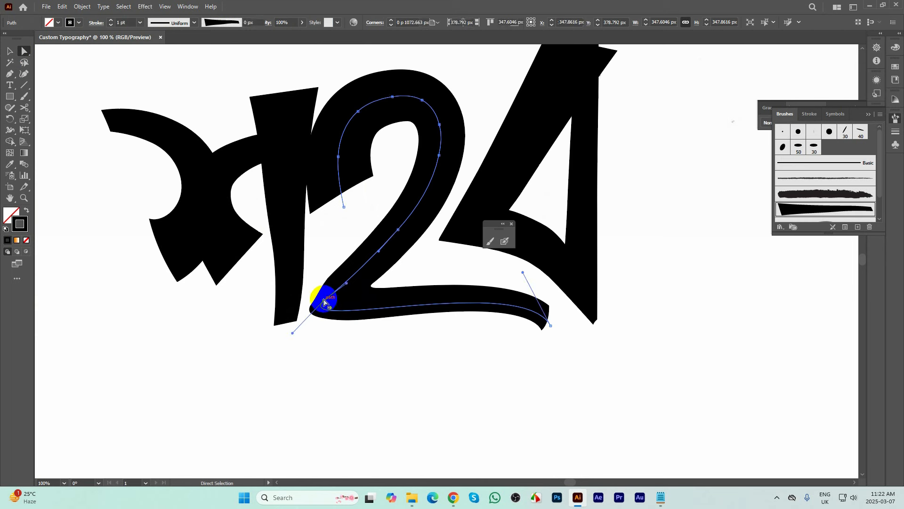
drag(353, 284, 366, 305)
key(ctrl+shift+a)
scroll(362, 316, down, 3)
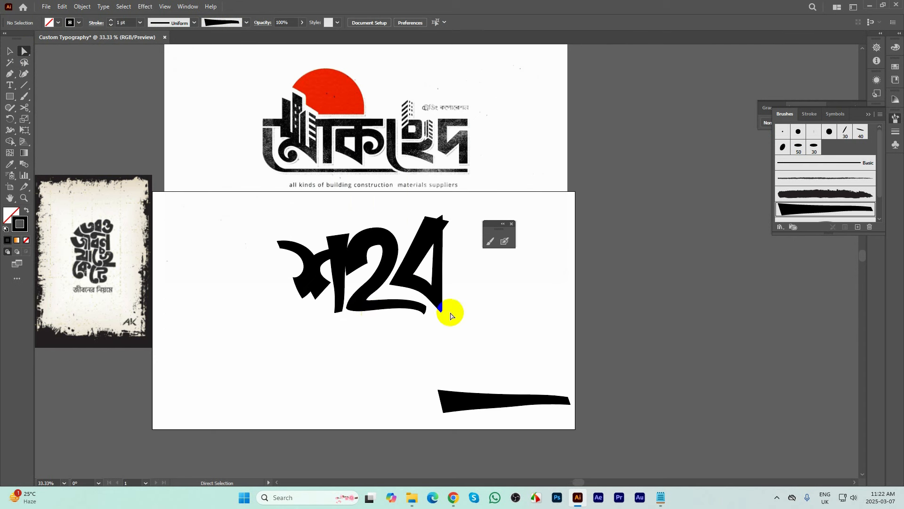
drag(439, 302, 441, 311)
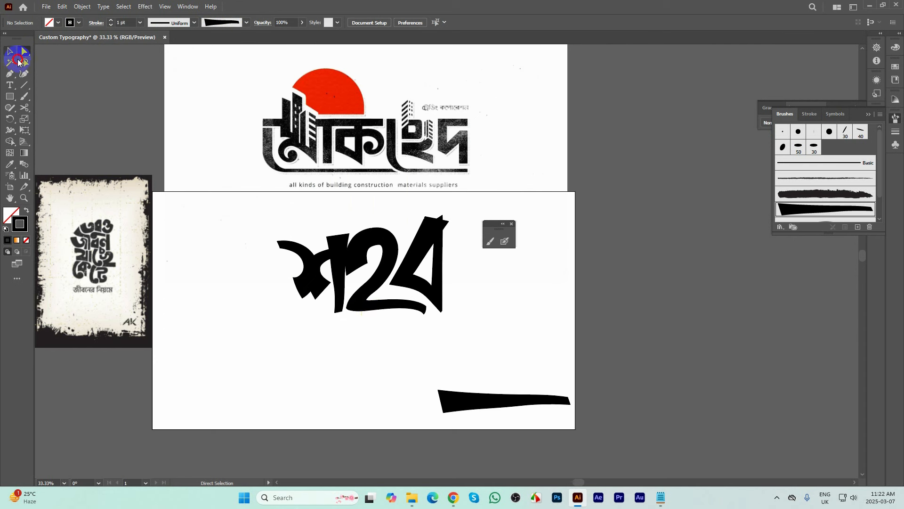
- Move the lettering down and left on the artboard, and shift the tapered brush shape partly past the artboard's right edge
click(10, 51)
click(336, 254)
drag(410, 256, 382, 273)
drag(413, 230, 423, 237)
drag(471, 395, 532, 399)
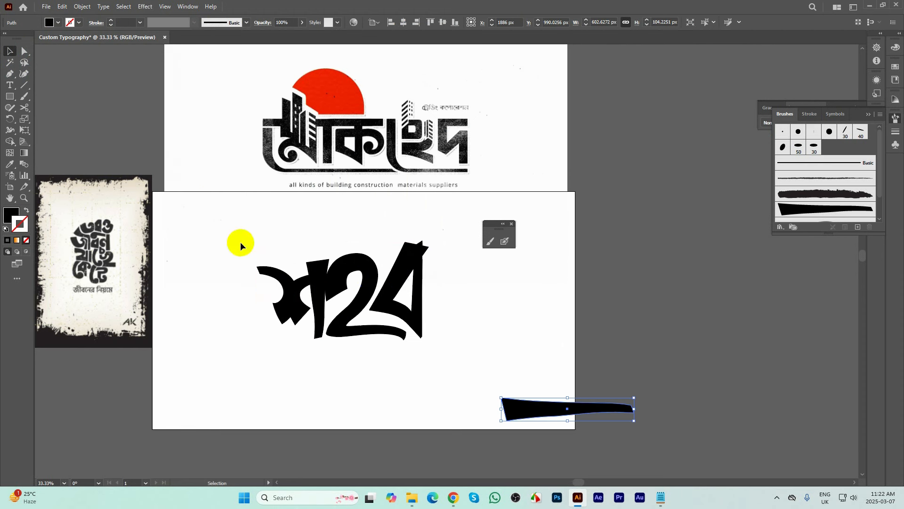
- Select all the brush-stroke letters and expand their appearance into filled outlines
drag(241, 243, 467, 348)
scroll(380, 307, up, 1)
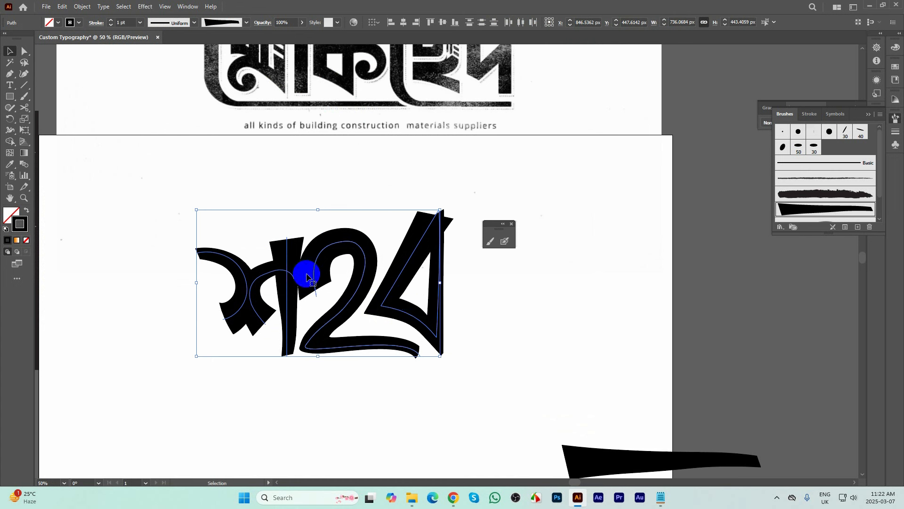
click(218, 227)
click(286, 288)
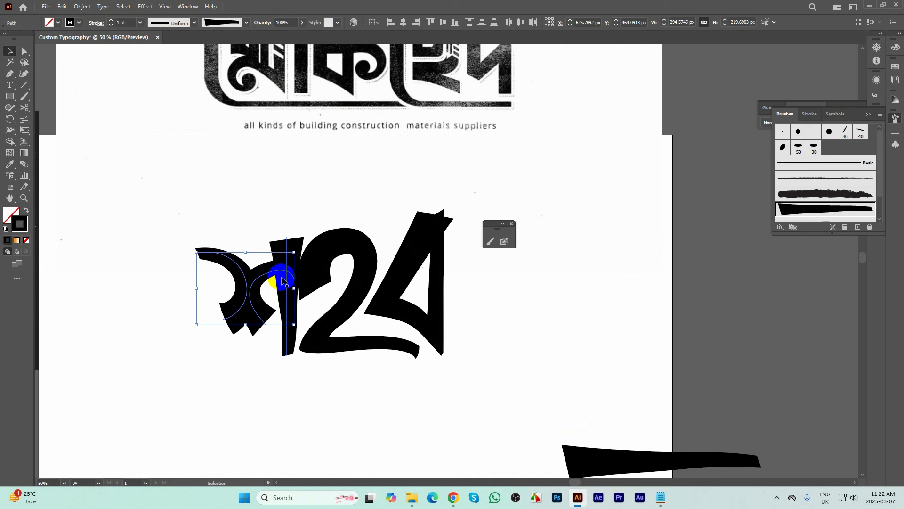
click(286, 280)
drag(212, 232, 445, 372)
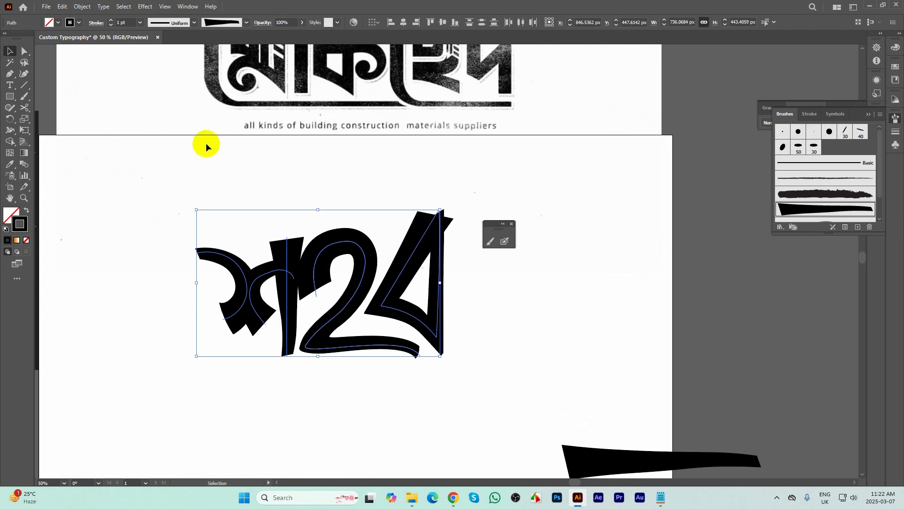
click(83, 7)
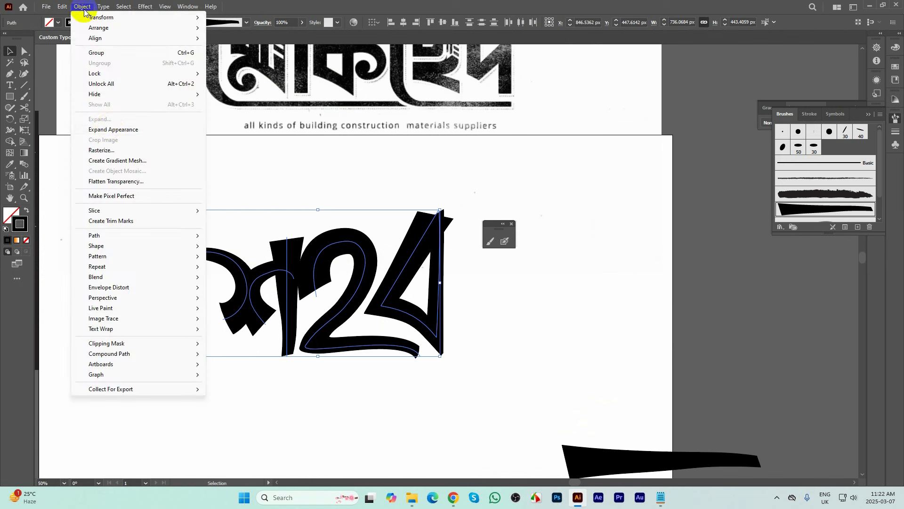
click(112, 130)
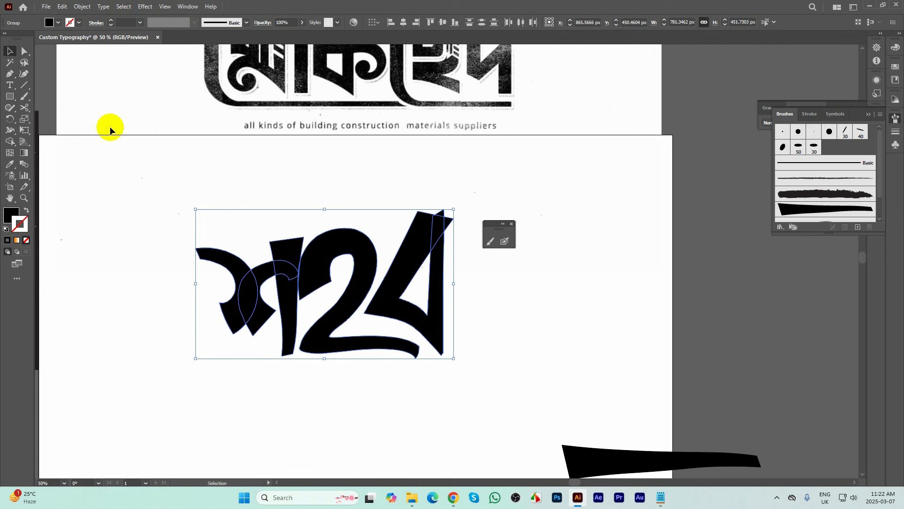
- Merge the overlapping pieces of শ into one solid shape with the Shape Builder tool
click(493, 309)
drag(203, 225, 291, 377)
scroll(283, 347, up, 1)
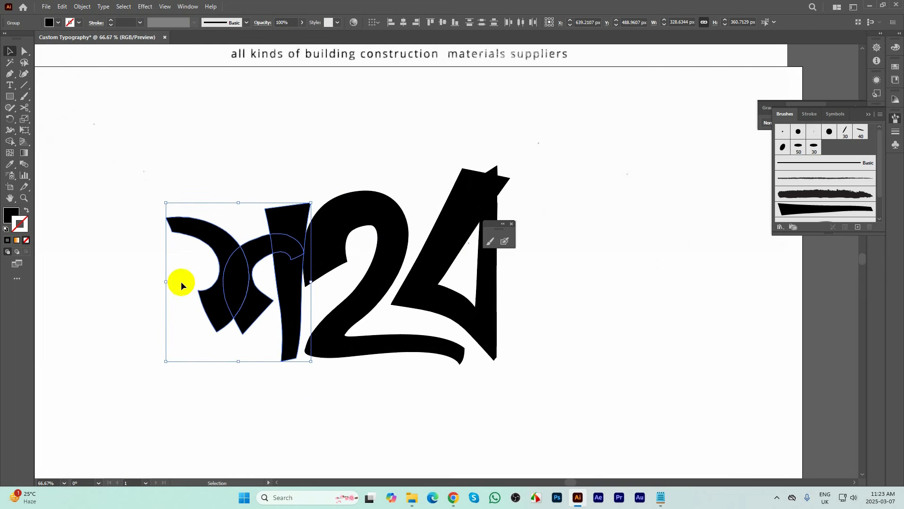
key(shift+m)
mouse_move(236, 264)
mouse_down()
mouse_move(223, 294)
mouse_move(256, 252)
mouse_move(284, 245)
mouse_move(260, 254)
mouse_move(295, 230)
mouse_move(287, 279)
mouse_move(262, 282)
mouse_up()
drag(188, 236, 212, 252)
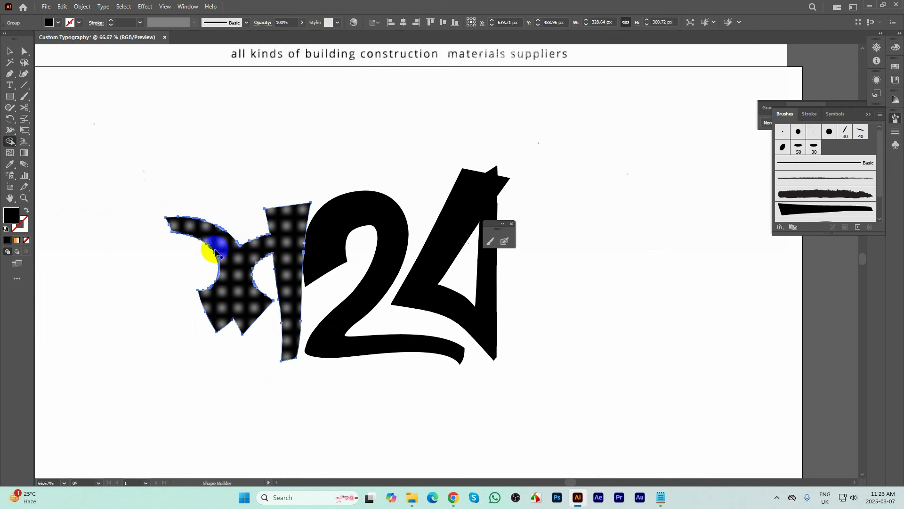
- Remove the spike protruding above the ব-shaped letter and merge its overlapping pieces with the Shape Builder tool
click(10, 51)
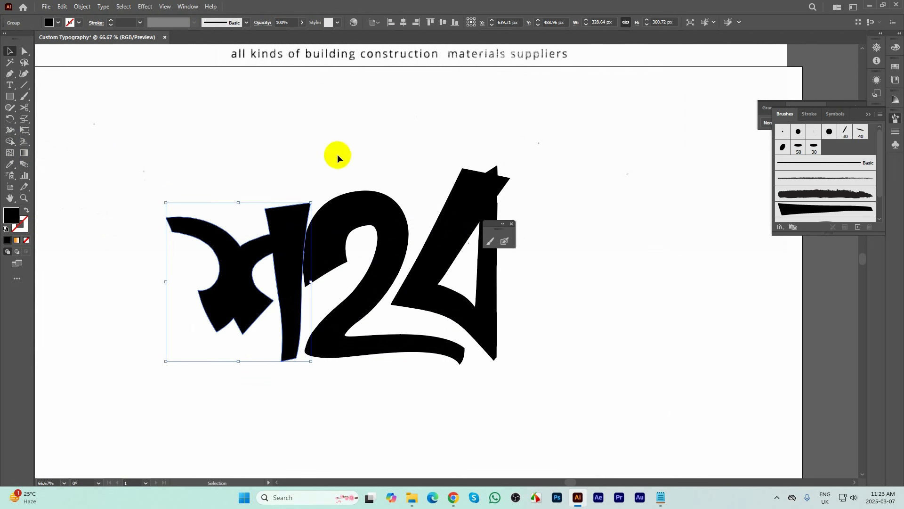
click(346, 208)
click(489, 190)
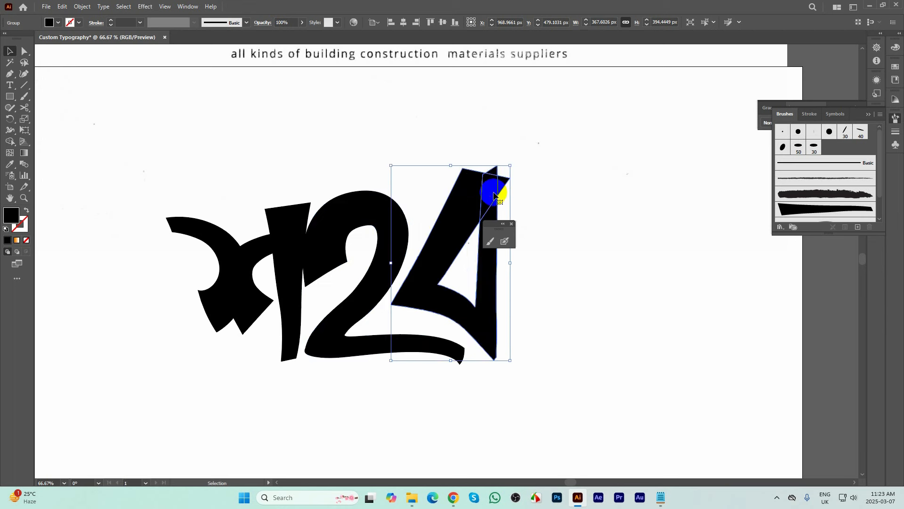
click(9, 141)
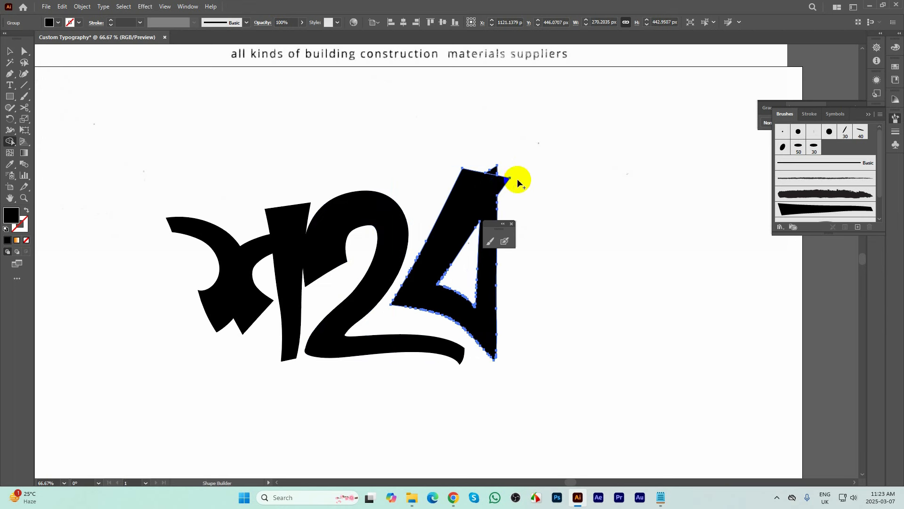
scroll(509, 185, up, 1)
scroll(509, 184, up, 1)
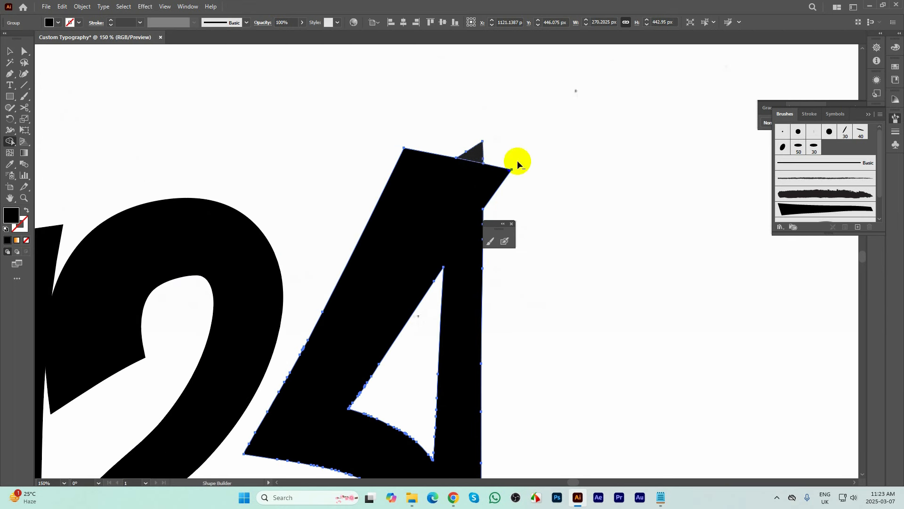
alt+click(488, 162)
scroll(428, 183, down, 1)
mouse_move(459, 194)
mouse_down()
mouse_move(447, 240)
mouse_move(411, 279)
mouse_move(414, 245)
mouse_up()
scroll(412, 238, down, 2)
click(9, 52)
click(345, 361)
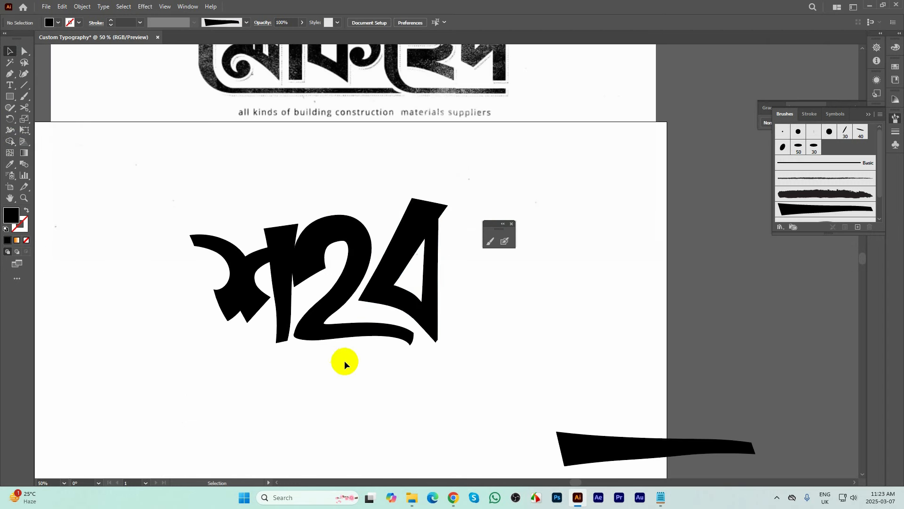
- Move হ slightly left to X 960 px so that it overlaps the vertical stem of শ
scroll(340, 351, up, 1)
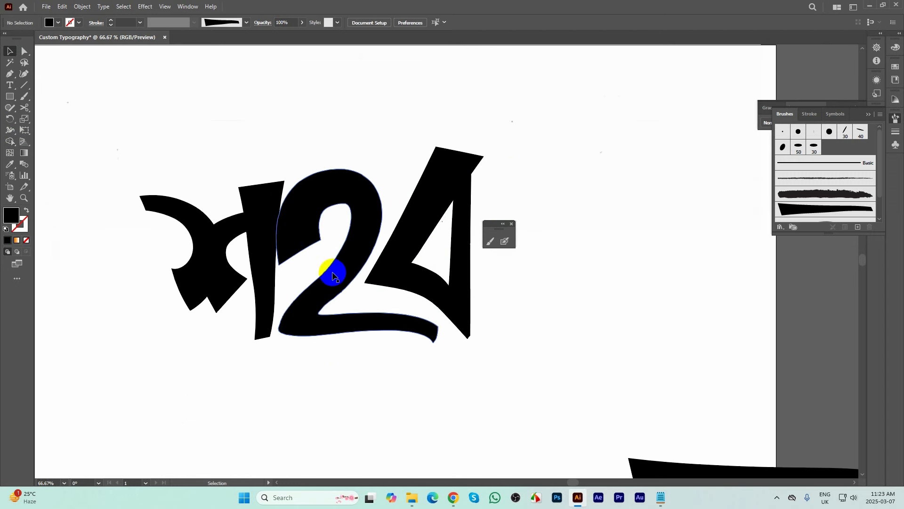
scroll(291, 237, up, 1)
click(296, 237)
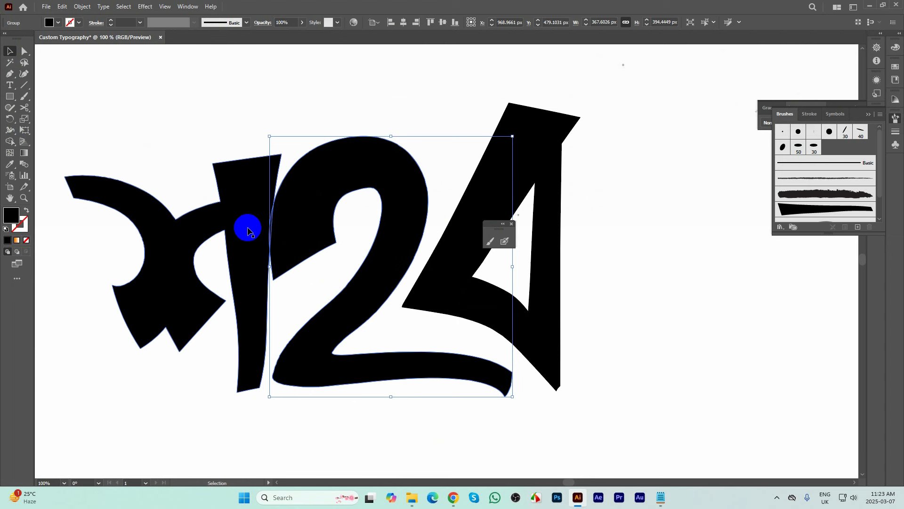
click(347, 243)
click(320, 223)
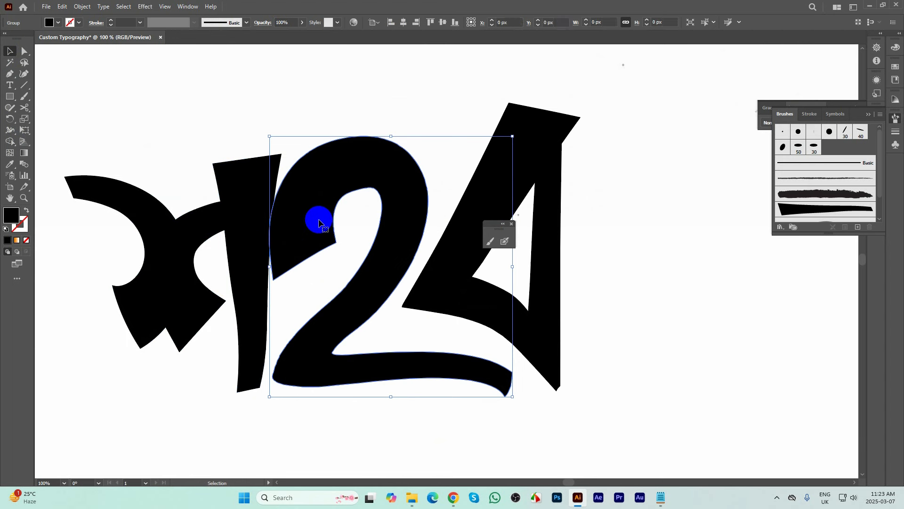
drag(318, 223, 312, 222)
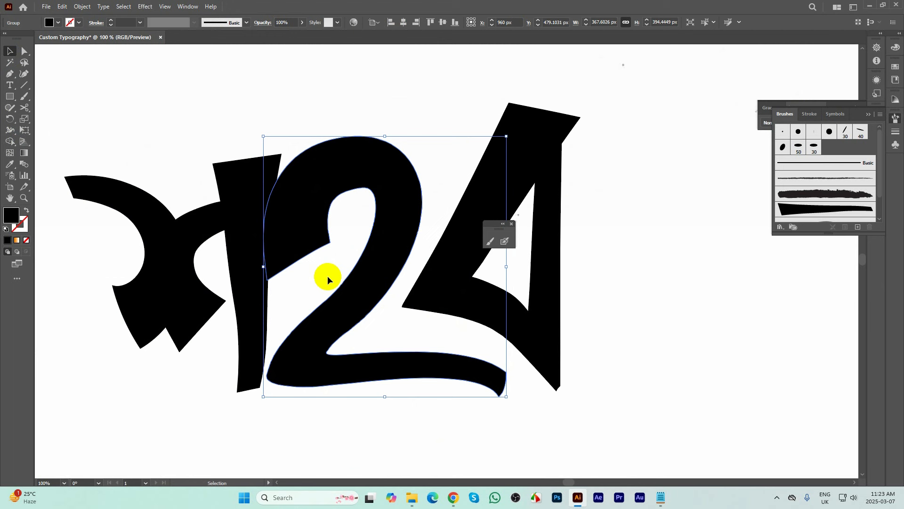
- Create an Offset Path copy of হ, 10 px outward with miter joins
click(82, 6)
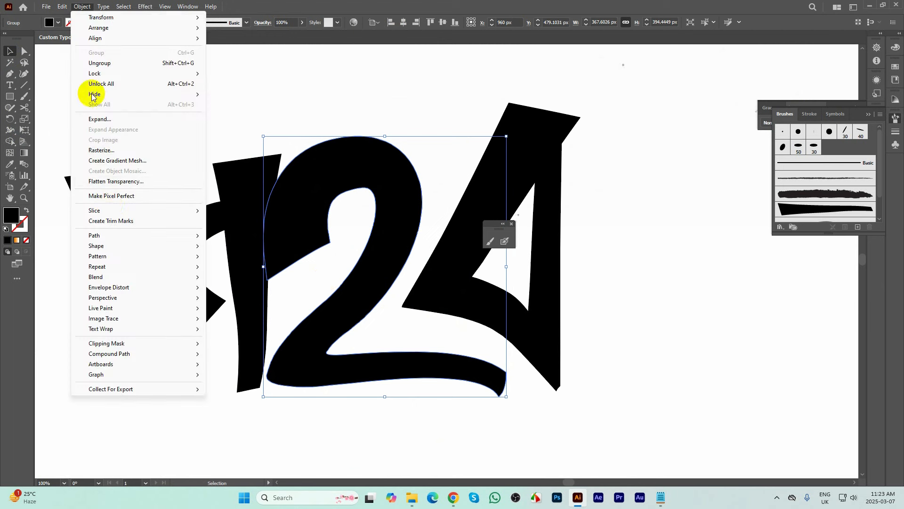
mouse_move(103, 236)
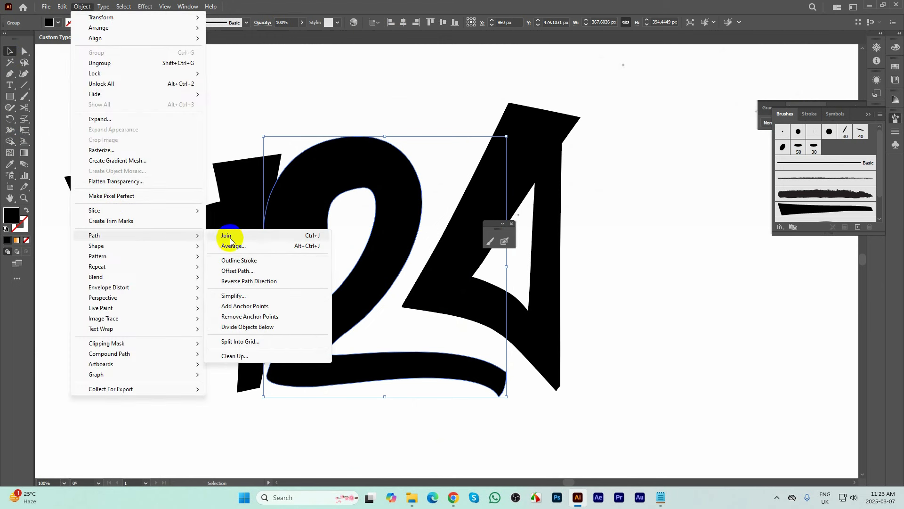
click(244, 271)
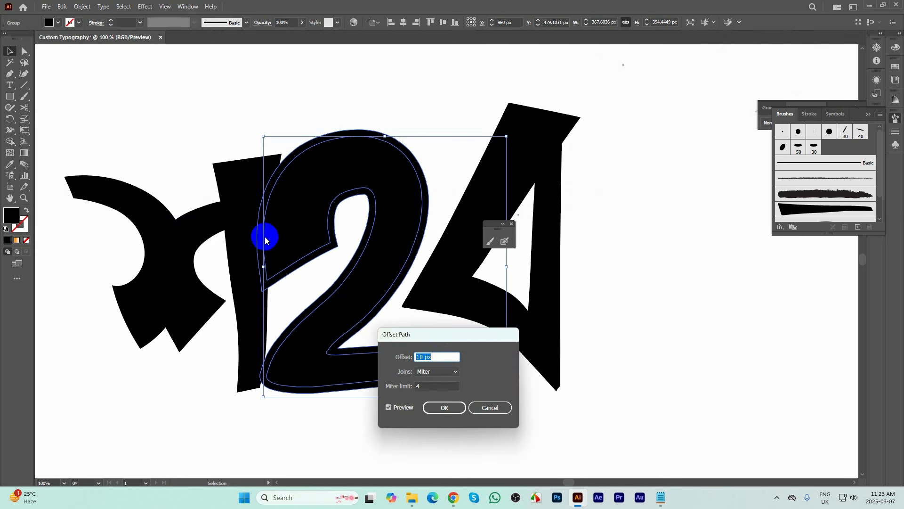
click(444, 410)
- Cut the offset copy of হ away from the stem of শ with the Shape Builder tool, leaving a thin gap between the letters
click(375, 140)
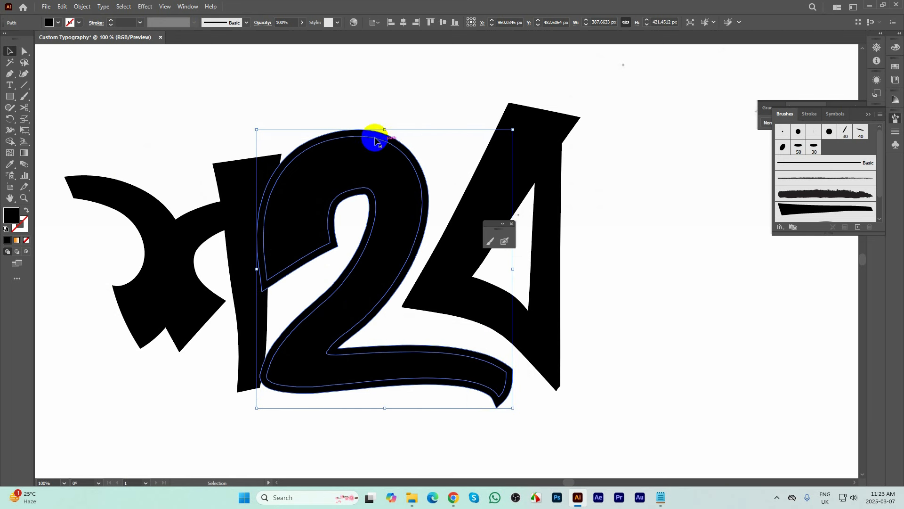
shift+click(231, 173)
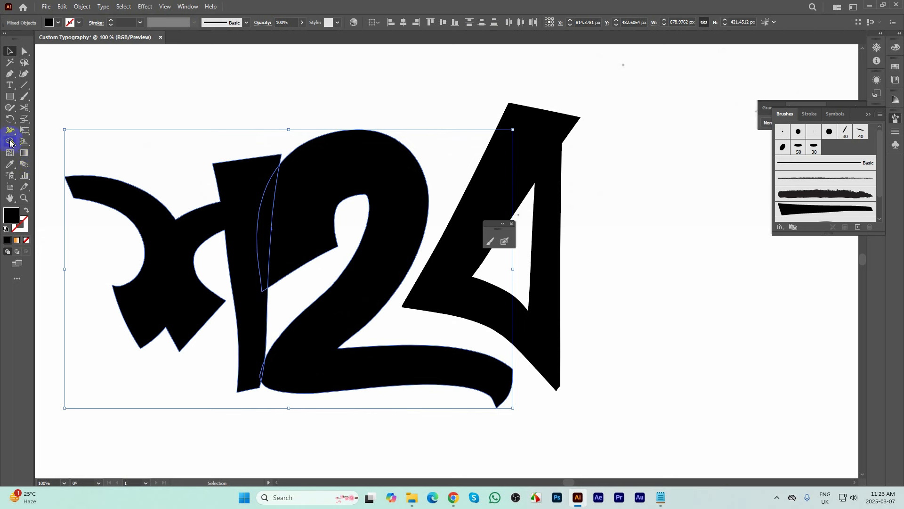
click(10, 142)
drag(281, 199, 202, 217)
click(12, 54)
click(347, 243)
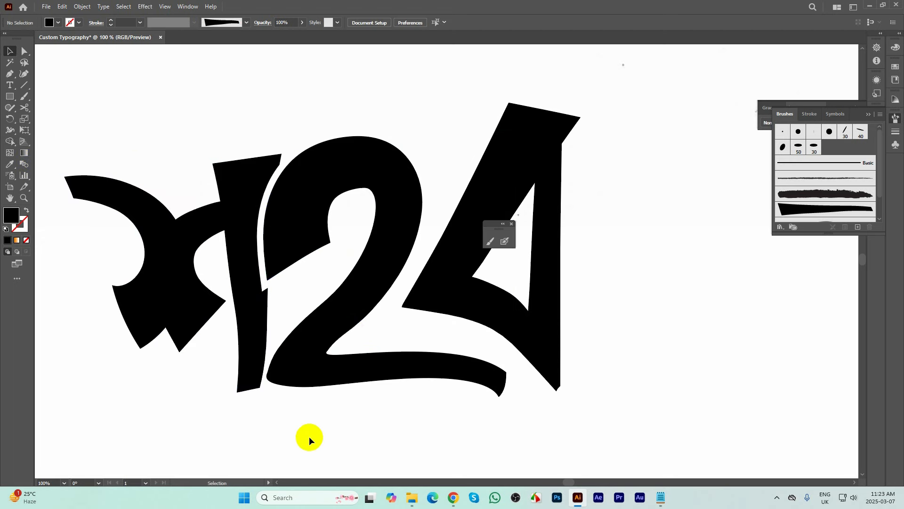
- Rotate the ব-shaped letter about 4° clockwise and move it to about X 1099 px, Y 429 px so that it overlaps হ
scroll(311, 438, down, 3)
scroll(294, 450, up, 2)
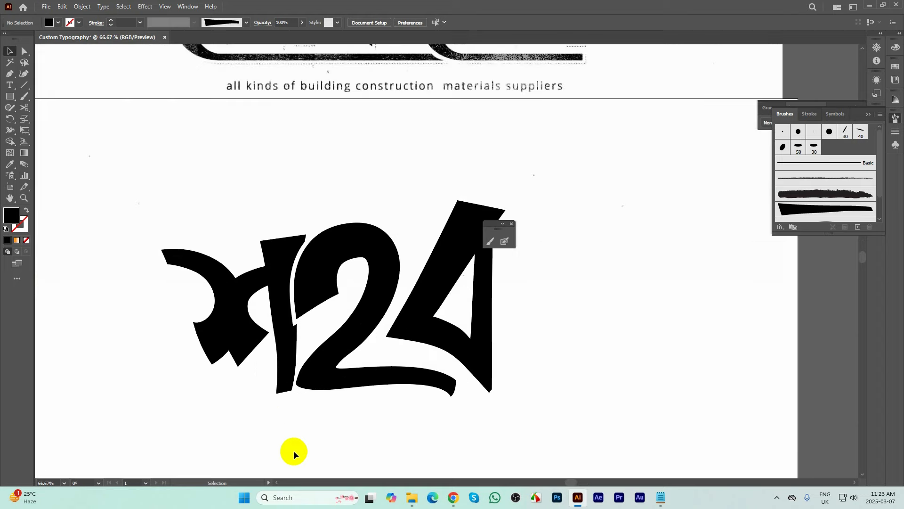
scroll(298, 441, down, 1)
scroll(383, 367, up, 2)
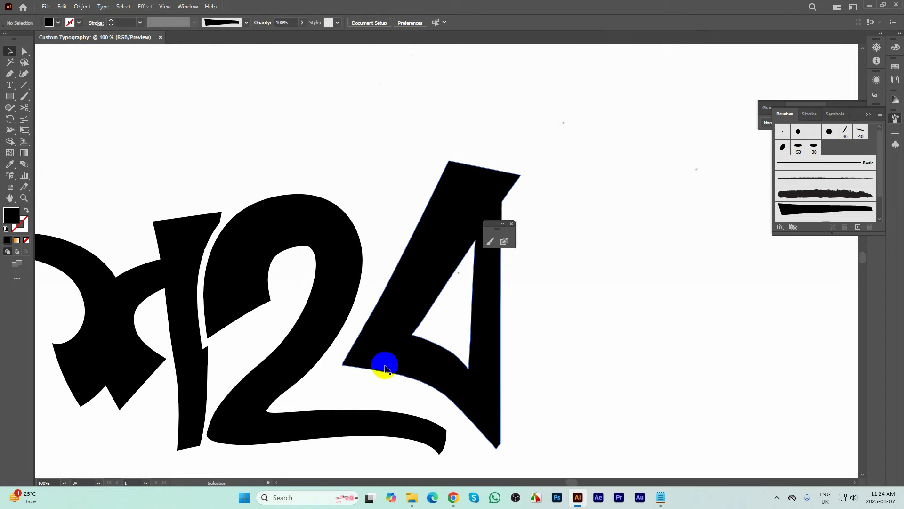
click(383, 368)
drag(523, 157, 529, 169)
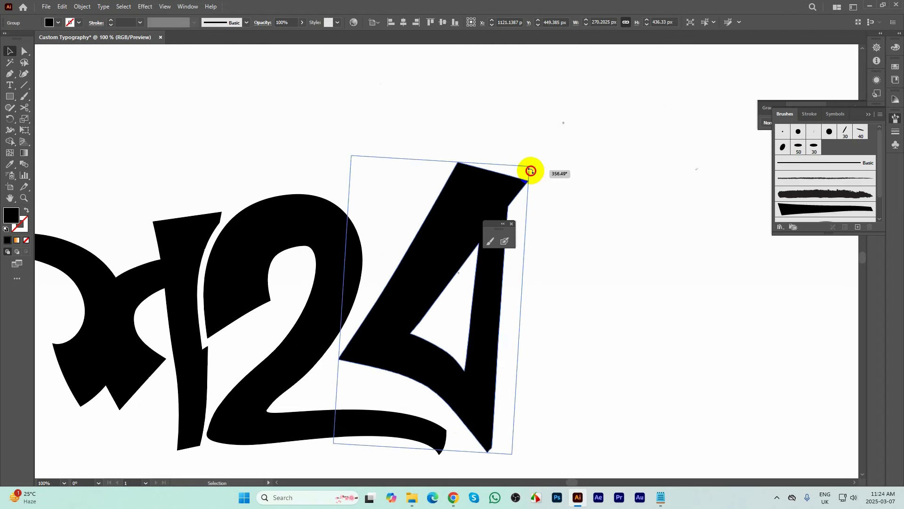
drag(374, 349, 355, 338)
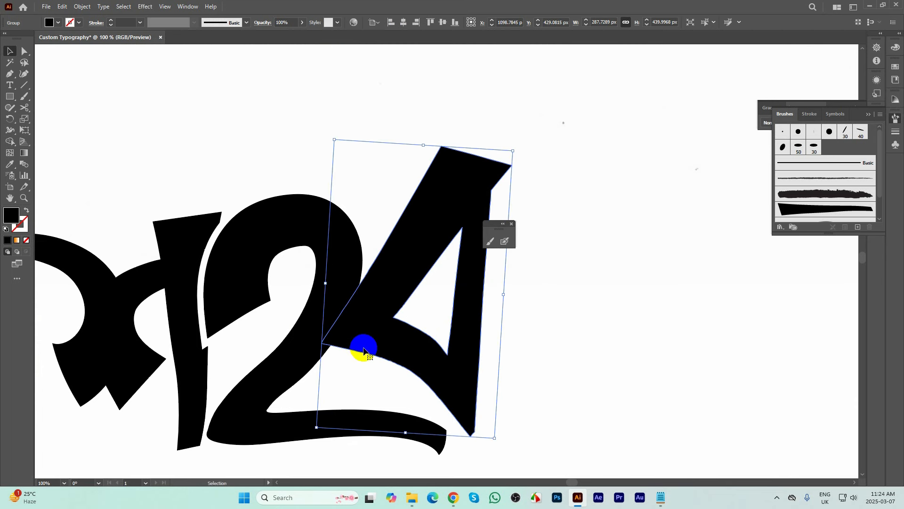
- Create an Offset Path copy of the ব-shaped letter, 10 px outward
click(83, 6)
mouse_move(101, 236)
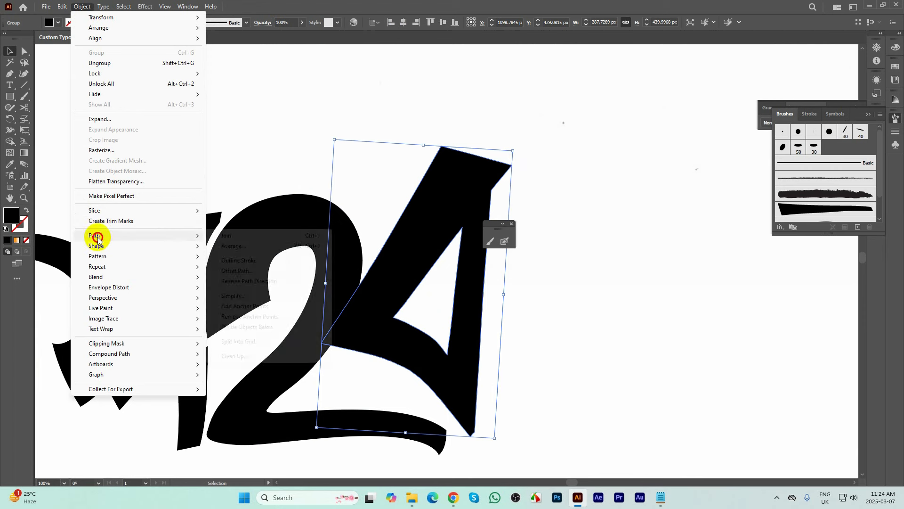
click(245, 271)
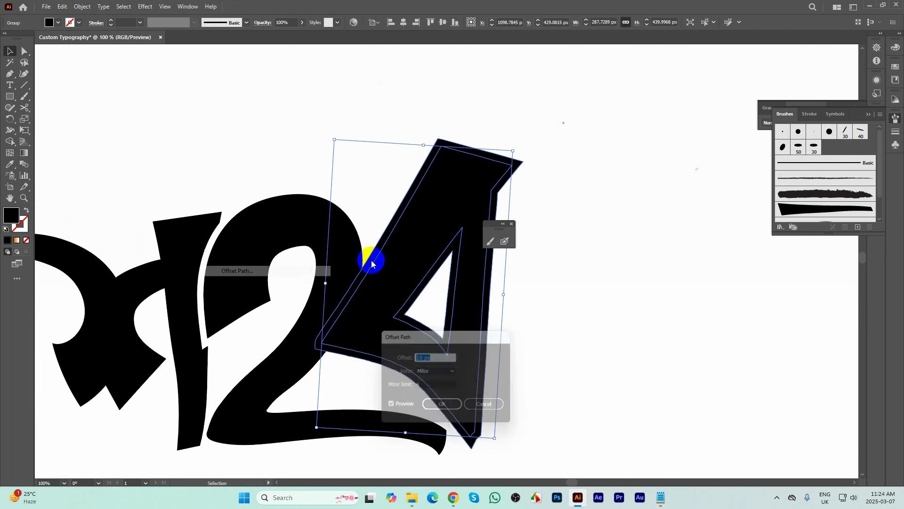
click(445, 408)
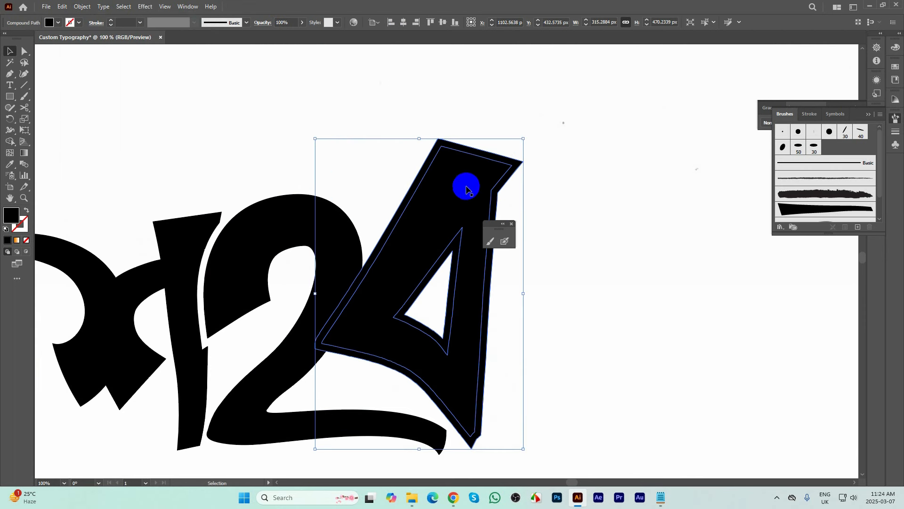
- Subtract the offset outline of the ব-shaped letter from হ with the Shape Builder tool to leave a gap between them
click(286, 203)
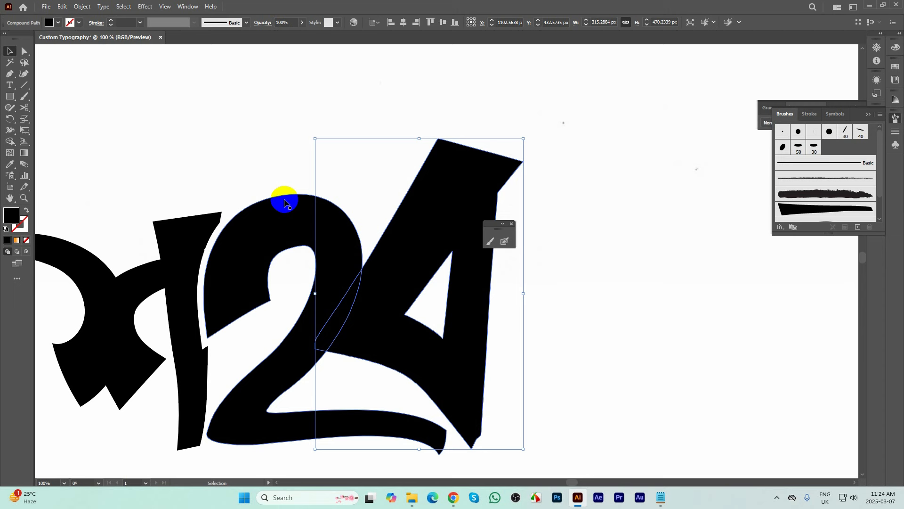
shift+click(285, 202)
click(11, 142)
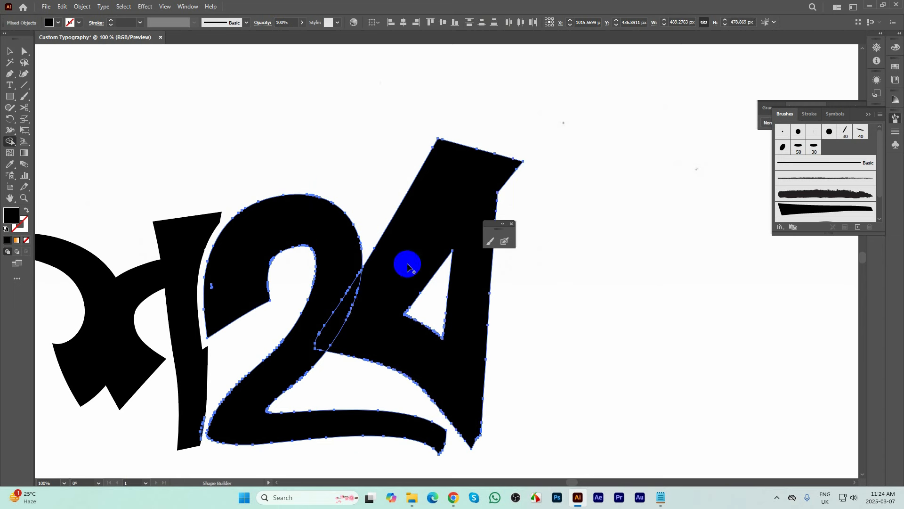
mouse_move(372, 294)
mouse_down()
mouse_move(351, 299)
mouse_move(471, 240)
mouse_up()
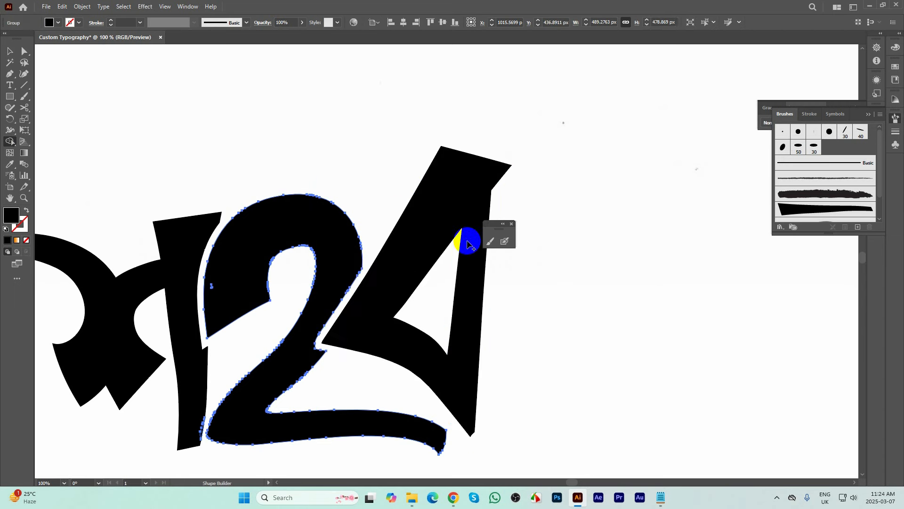
click(10, 51)
click(286, 109)
- Place a copy of the tapered brush shape on the artboard below the lettering at about X 941 px, Y 839 px
key(ctrl+minus)
key(ctrl+minus)
key(ctrl+minus)
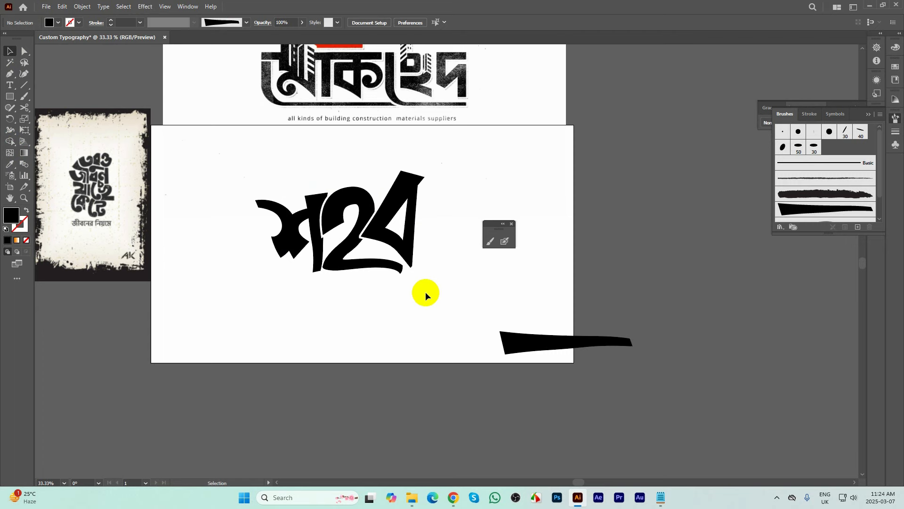
key(ctrl+plus)
key(ctrl+plus)
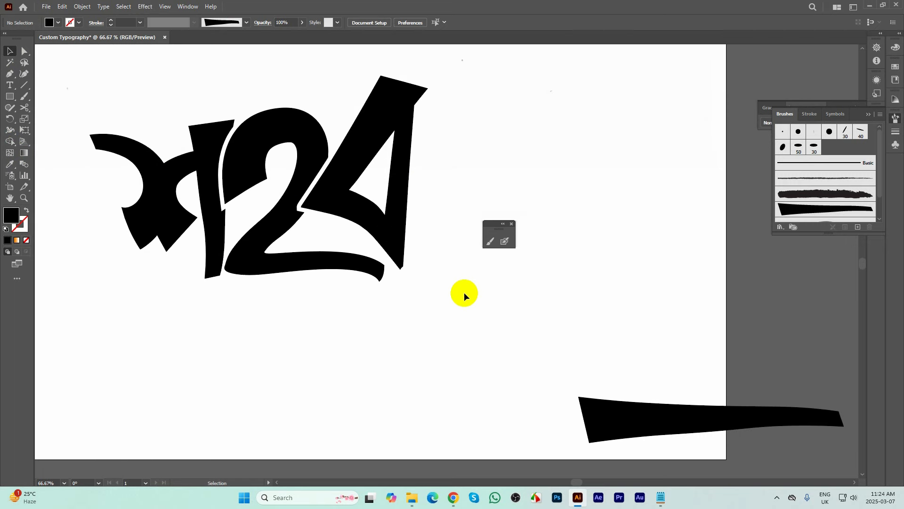
key(ctrl+minus)
click(589, 386)
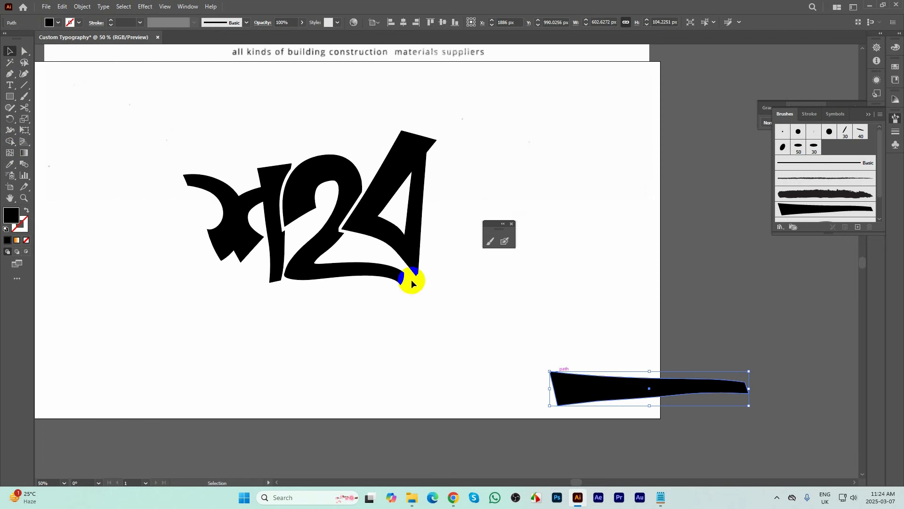
drag(565, 384, 253, 333)
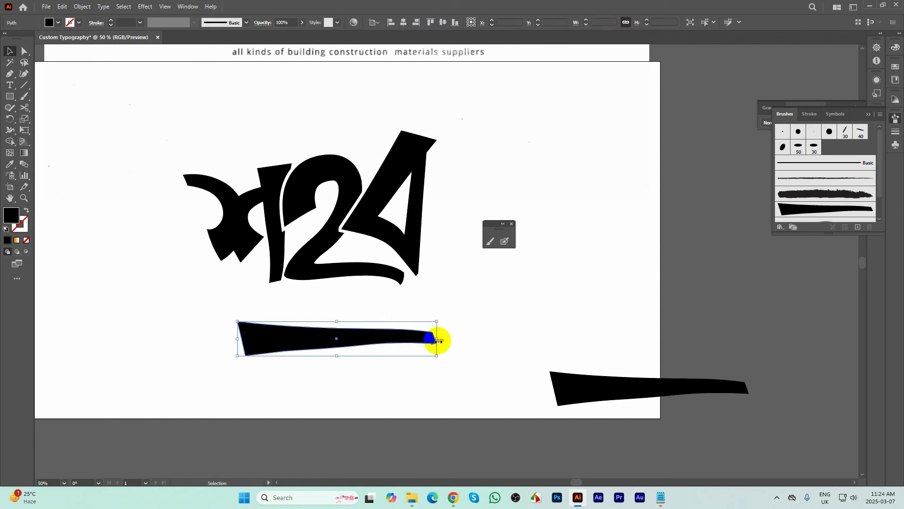
drag(437, 321, 328, 322)
key(ctrl+z)
click(336, 348)
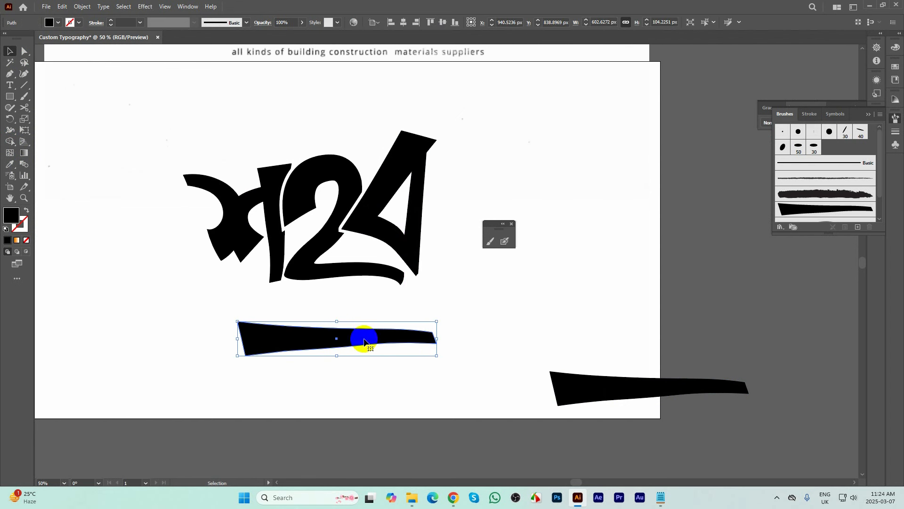
- Cut the copied tapered shape crosswise with the Knife tool and delete its wider part
scroll(364, 351, up, 1)
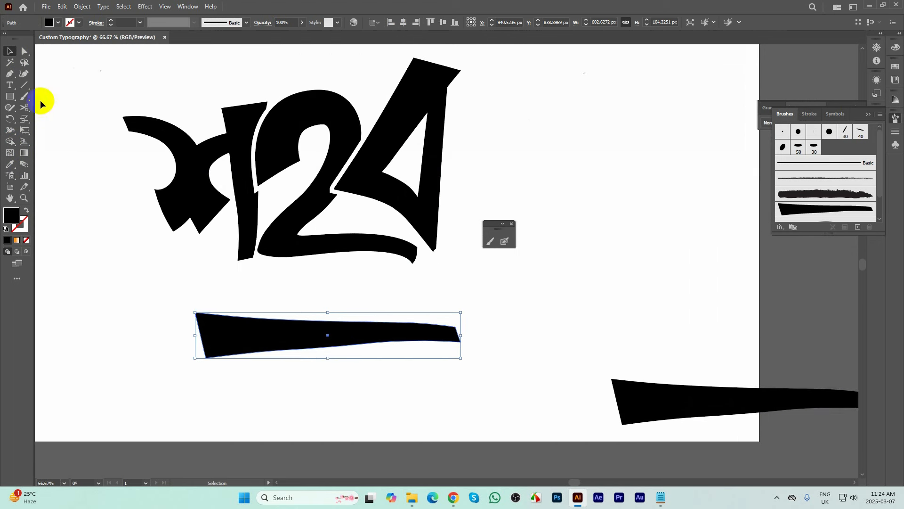
drag(28, 108, 47, 129)
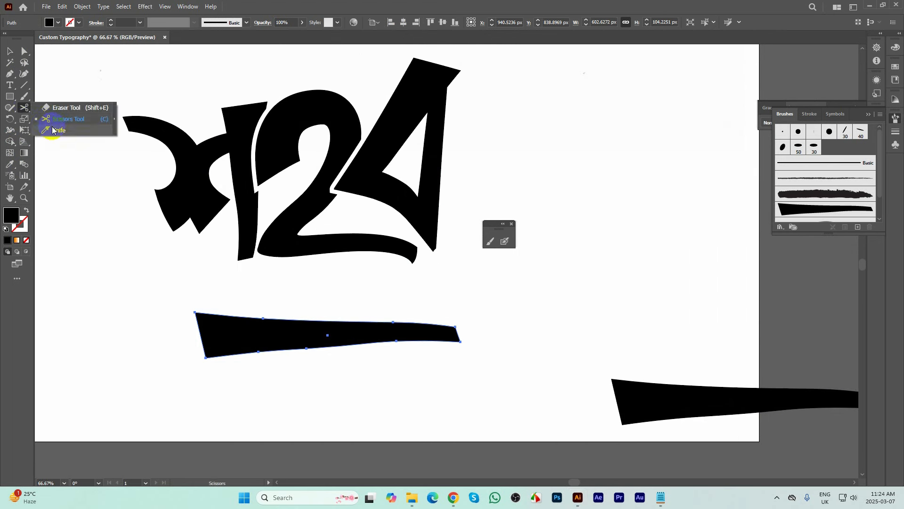
drag(363, 311, 346, 431)
key(v)
click(443, 390)
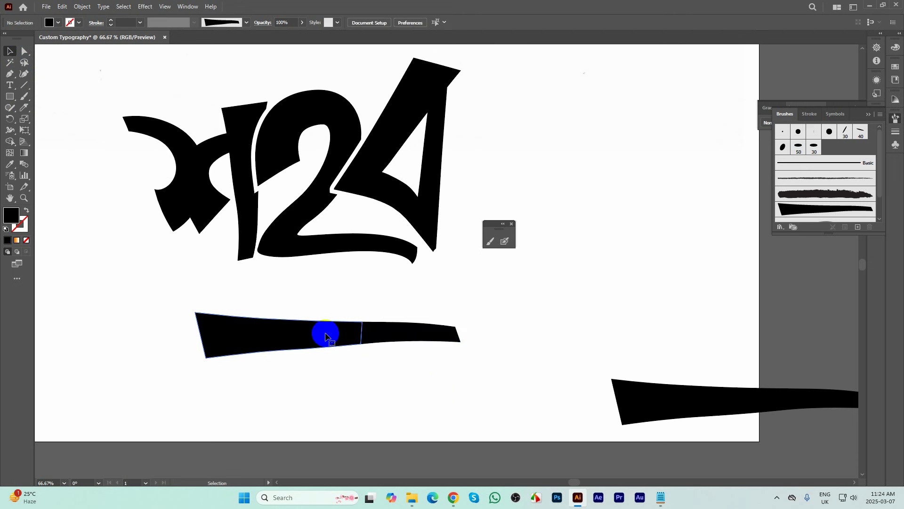
click(323, 332)
key(Delete)
- Place the remaining piece under the ব-shaped letter as the dot of র, angled along its lower curve and about 103 px wide
mouse_move(400, 338)
mouse_down()
mouse_move(389, 289)
mouse_move(379, 292)
mouse_move(383, 303)
mouse_move(396, 228)
mouse_move(383, 226)
mouse_move(409, 231)
mouse_move(383, 214)
mouse_move(370, 218)
mouse_move(403, 213)
mouse_up()
scroll(389, 219, up, 1)
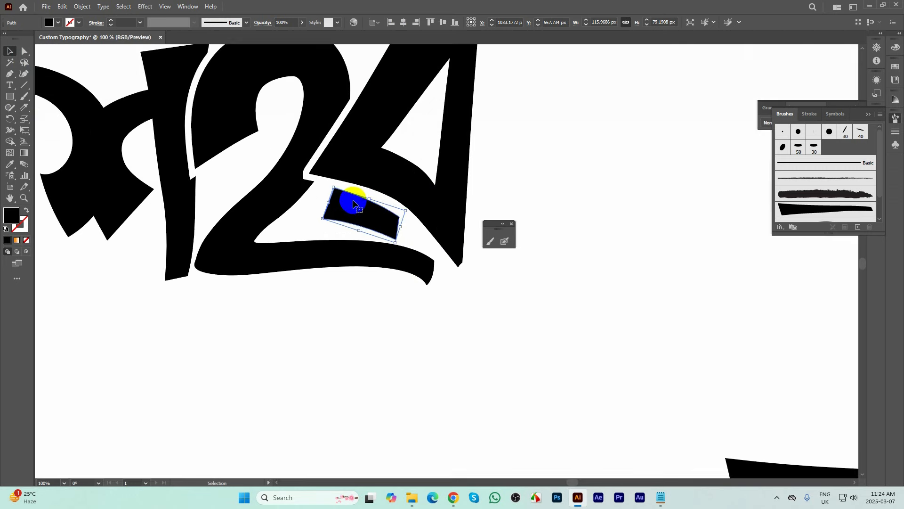
drag(330, 187, 380, 213)
scroll(413, 235, up, 3)
drag(381, 210, 381, 210)
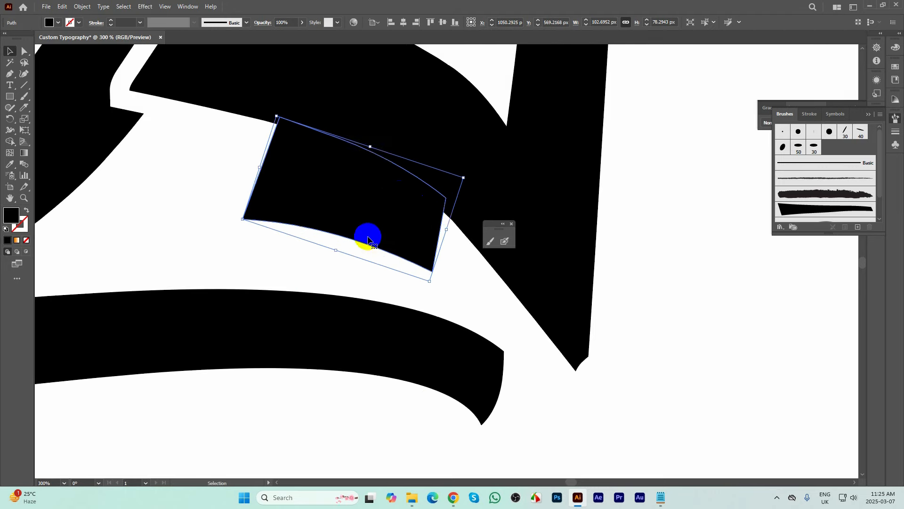
scroll(367, 234, down, 1)
click(87, 10)
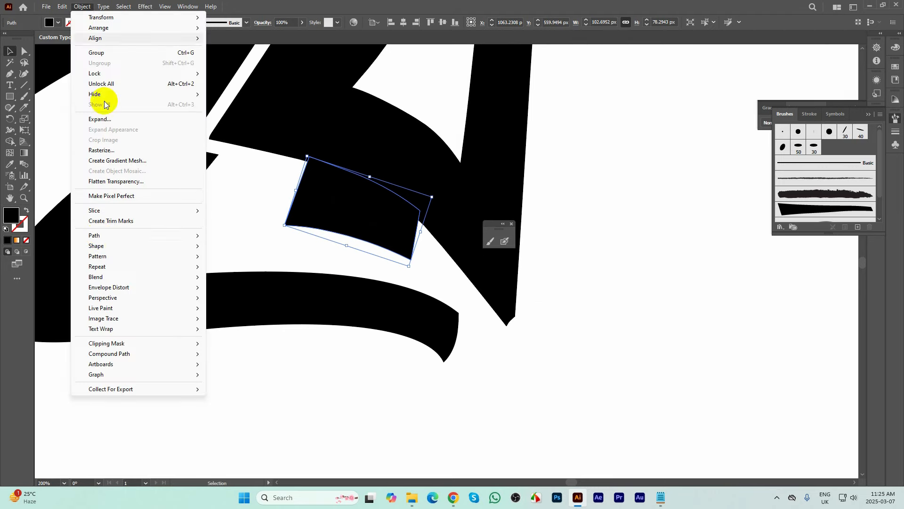
mouse_move(101, 235)
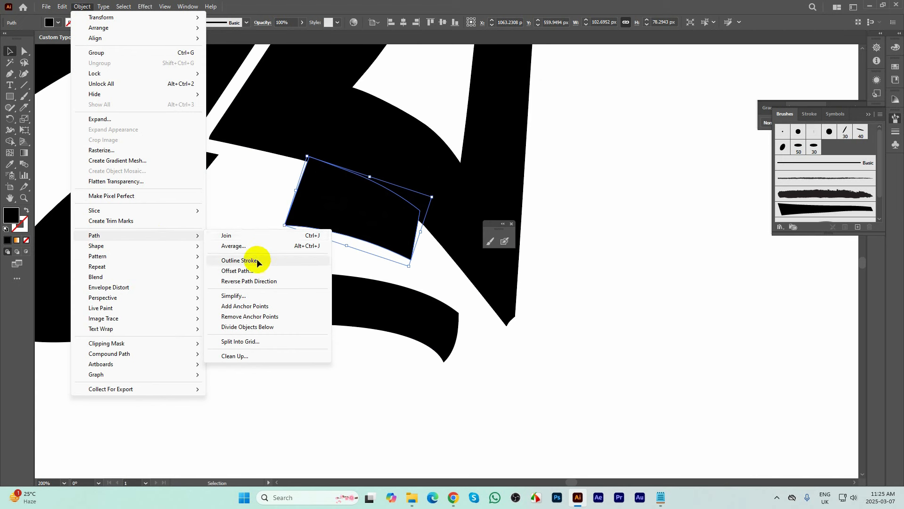
click(258, 258)
key(ctrl+z)
- Nudge the dot to about X 1067 px, Y 559 px and create an outward Offset Path copy around it with the preset settings
drag(312, 218, 335, 200)
click(82, 7)
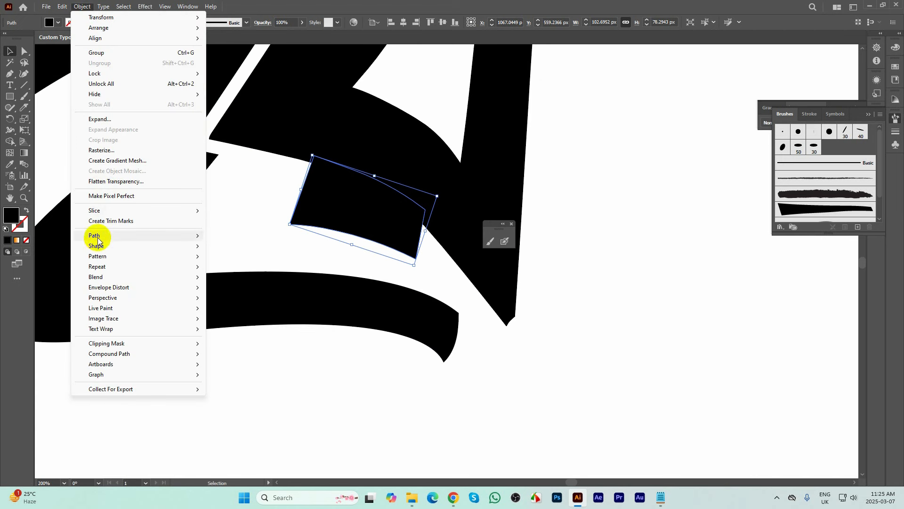
mouse_move(94, 235)
click(244, 272)
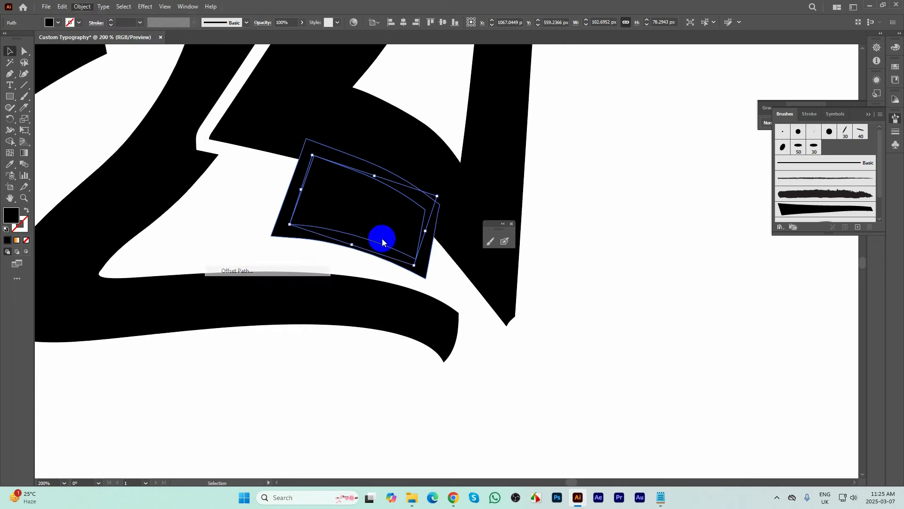
click(439, 407)
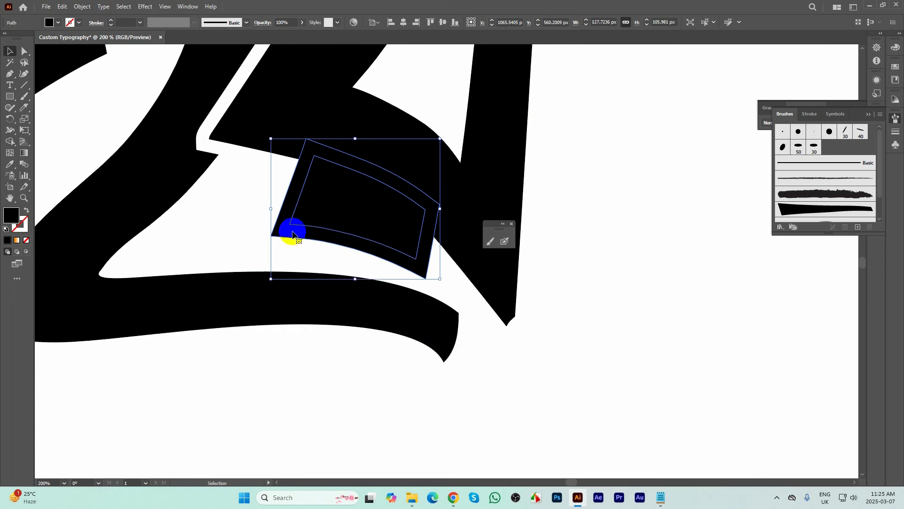
- Select the dot together with its offset copy and shift both slightly down and to the left
scroll(323, 279, down, 1)
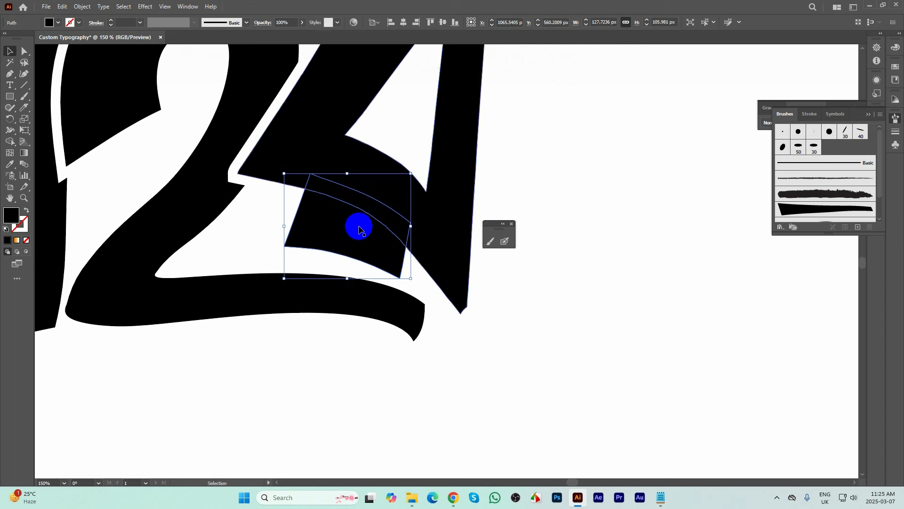
shift+click(326, 211)
drag(326, 212, 324, 214)
click(504, 184)
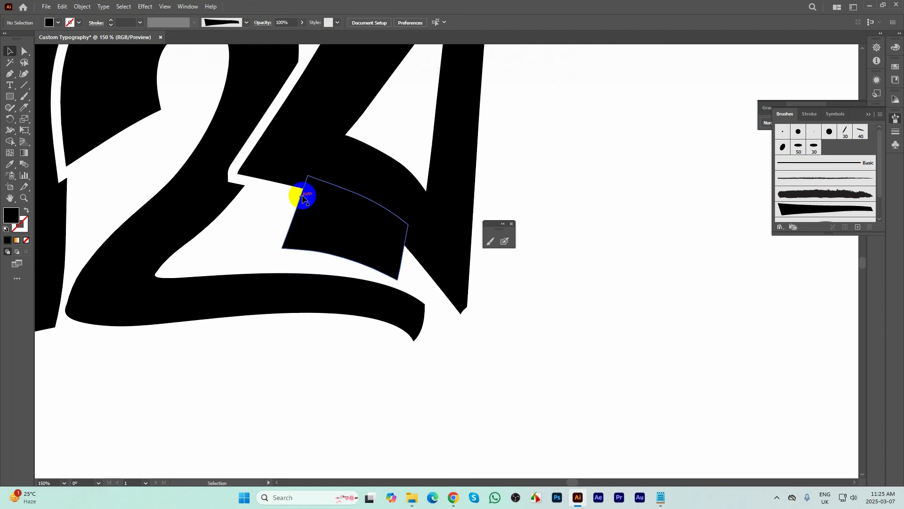
- Cut the dot's offset copy out of the ব-shaped letter with the Shape Builder tool so that a gap surrounds the dot
click(375, 184)
shift+click(446, 168)
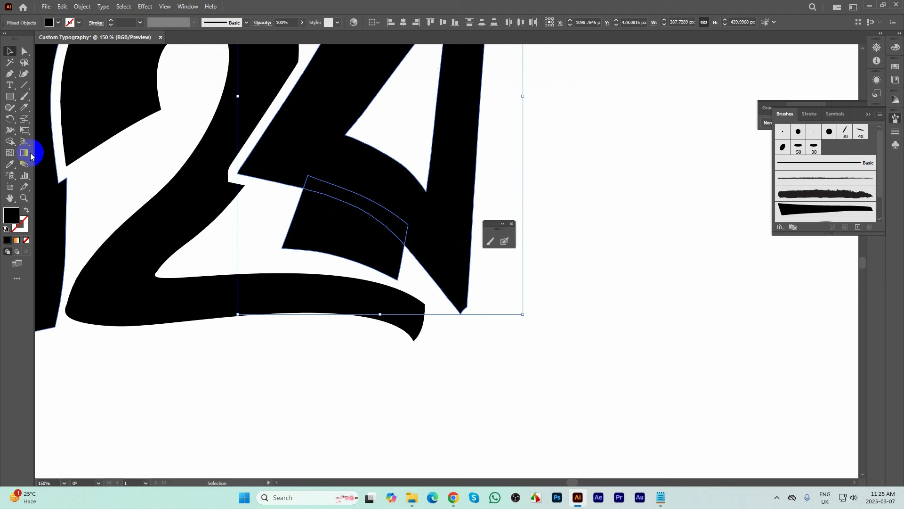
click(9, 141)
drag(334, 215, 273, 242)
click(9, 51)
click(438, 338)
scroll(438, 338, down, 4)
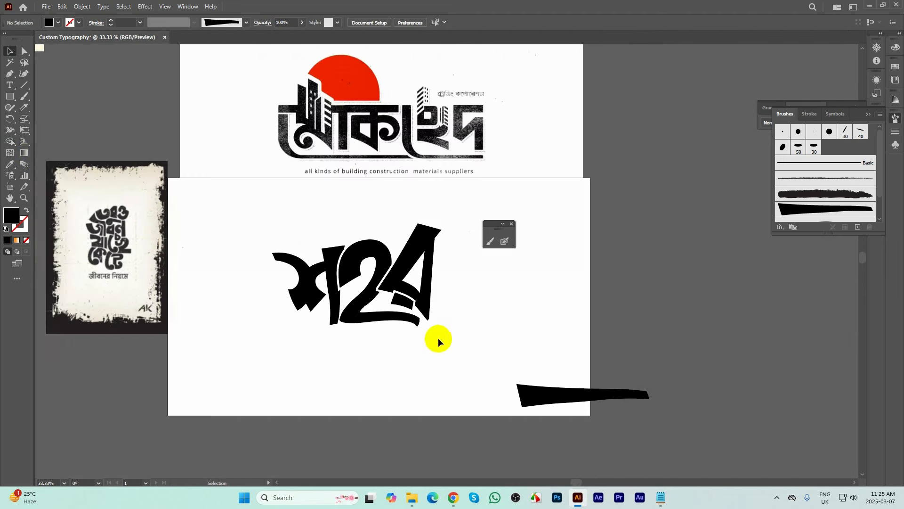
- Draw an upward-bending Pen path about 532 px wide over the letters from শ past র's top, with a black stroke and no fill
drag(443, 285, 424, 277)
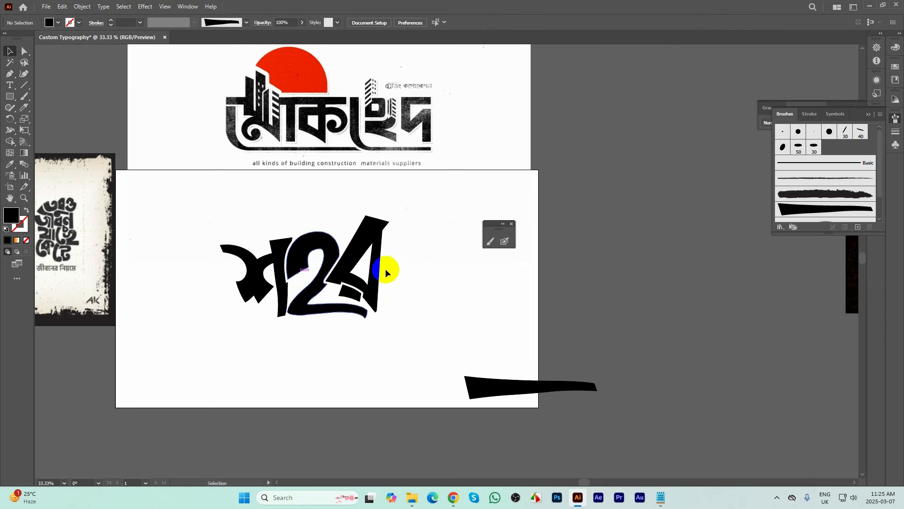
scroll(386, 269, down, 1)
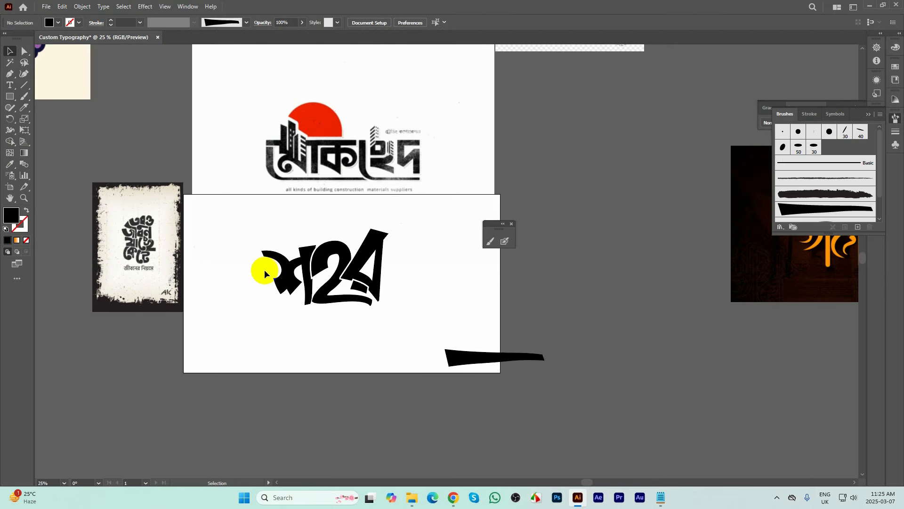
scroll(264, 269, up, 1)
drag(493, 227, 541, 226)
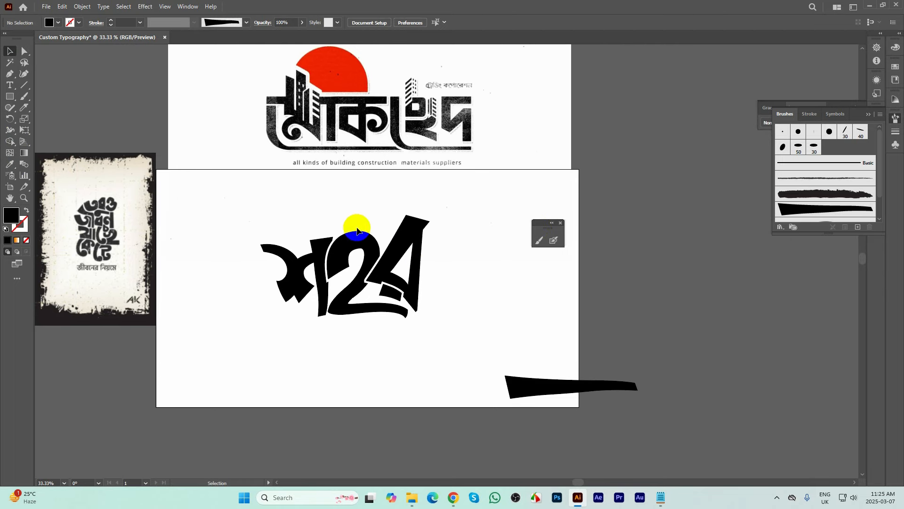
scroll(349, 231, up, 1)
drag(505, 192, 474, 200)
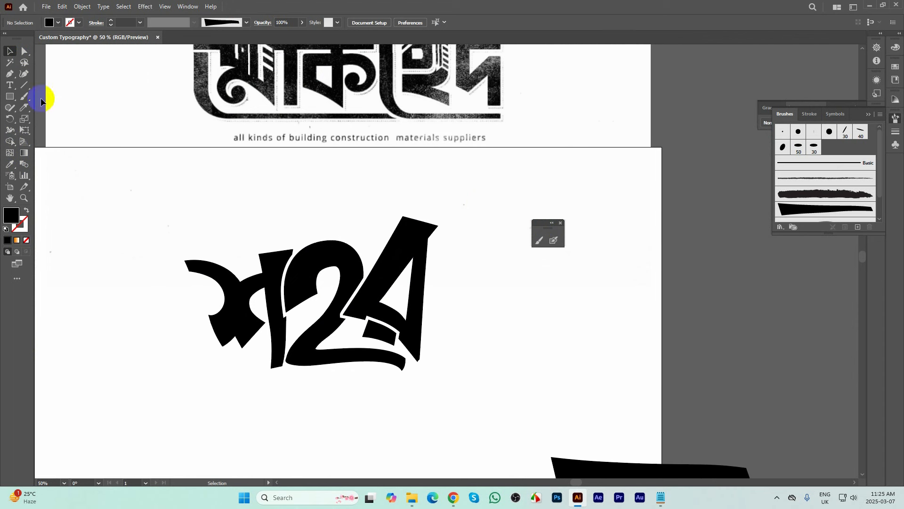
click(10, 75)
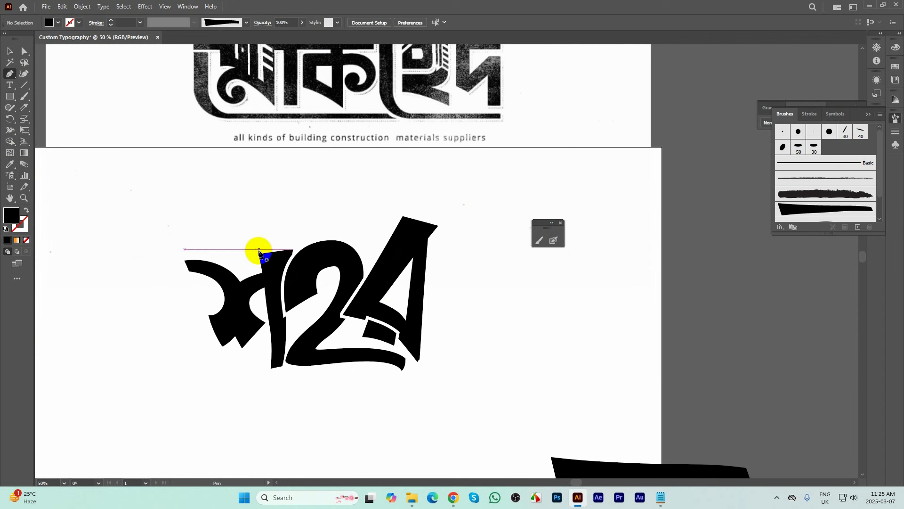
click(259, 252)
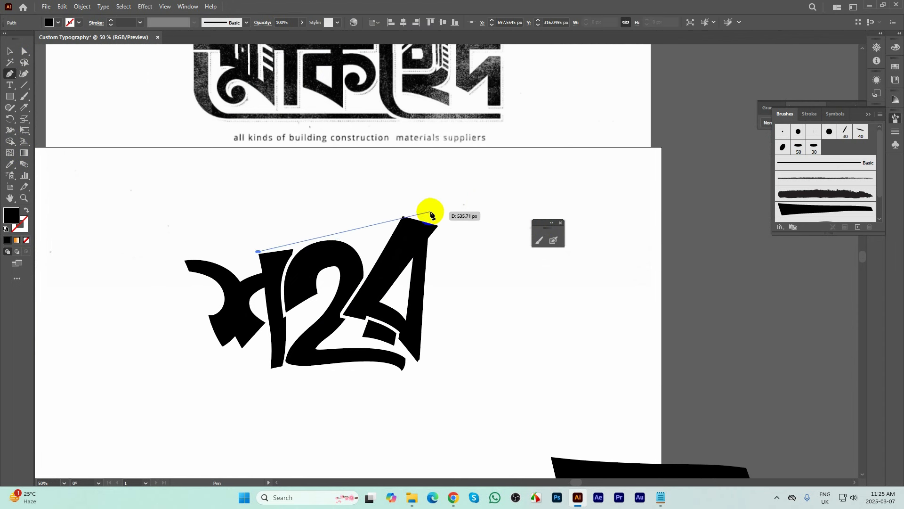
drag(431, 205, 471, 169)
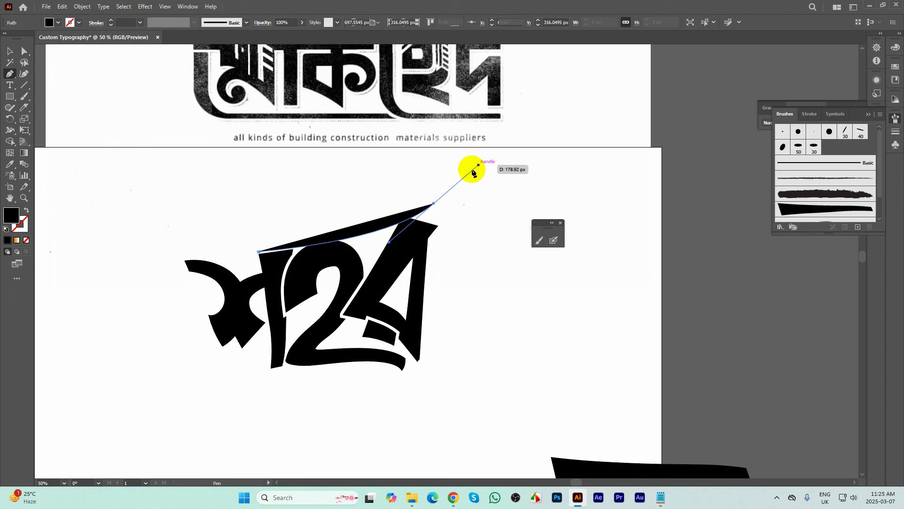
key(ctrl)
click(26, 210)
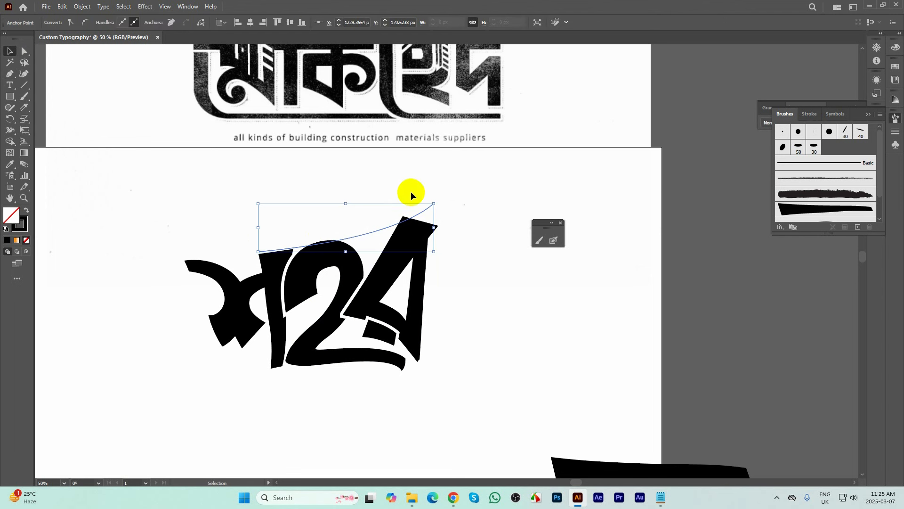
click(452, 196)
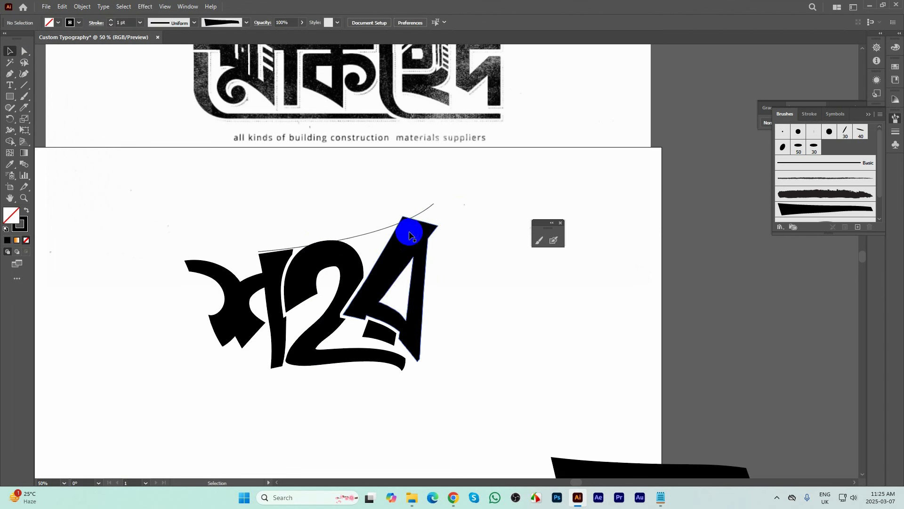
click(378, 232)
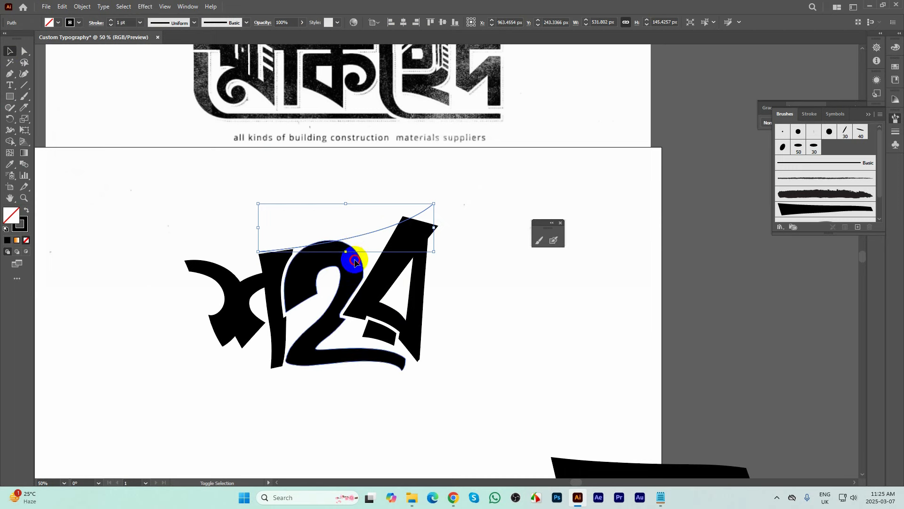
shift+click(383, 259)
click(10, 142)
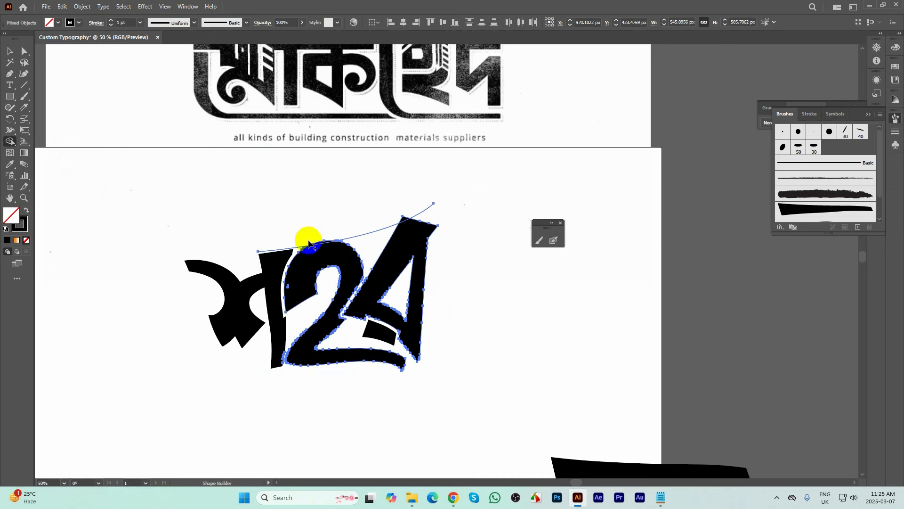
scroll(303, 238, up, 3)
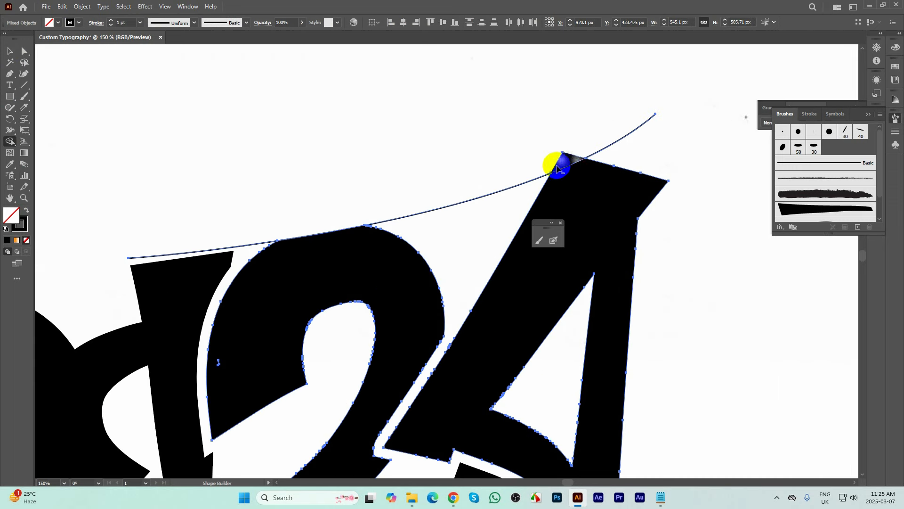
scroll(415, 185, down, 2)
click(6, 52)
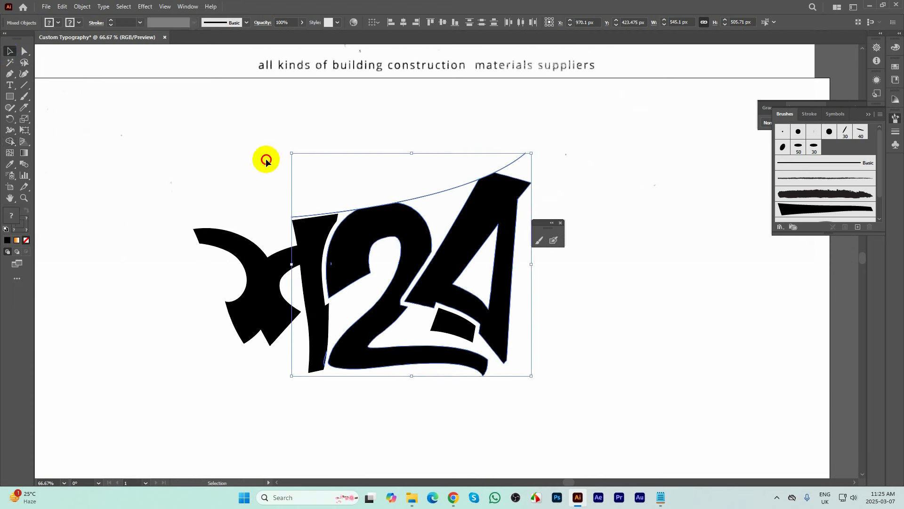
click(264, 157)
click(439, 193)
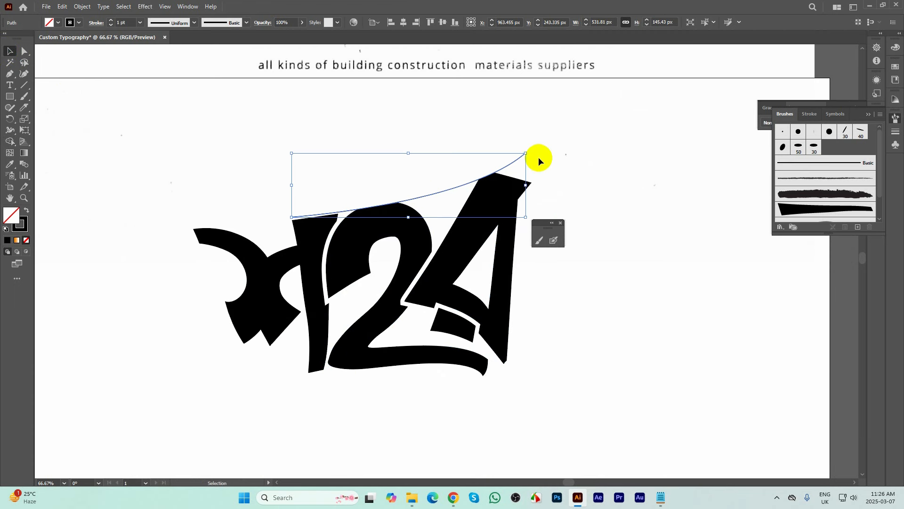
scroll(306, 206, up, 2)
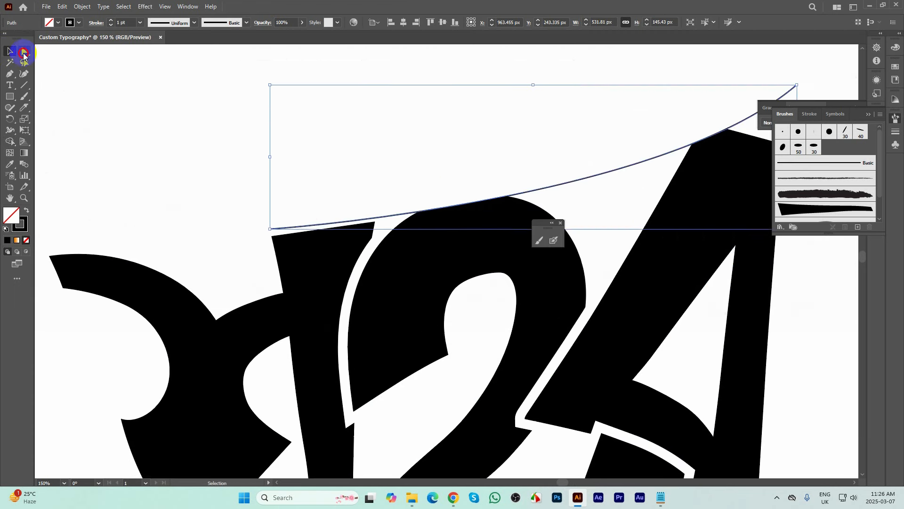
click(23, 54)
click(345, 272)
scroll(404, 297, down, 3)
drag(495, 212, 359, 187)
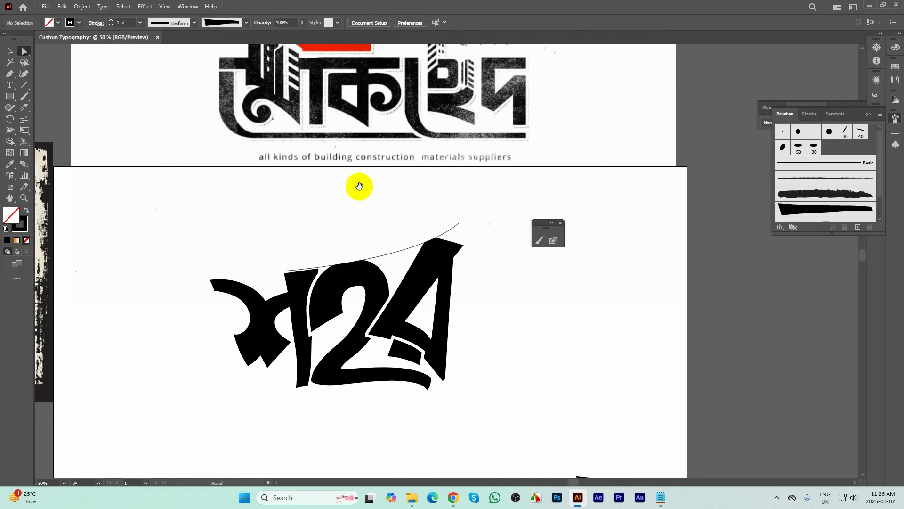
- Apply the width profile that tapers from thick to pointed to the curve and raise its stroke weight to 12 pt
click(394, 254)
scroll(393, 253, up, 2)
click(192, 23)
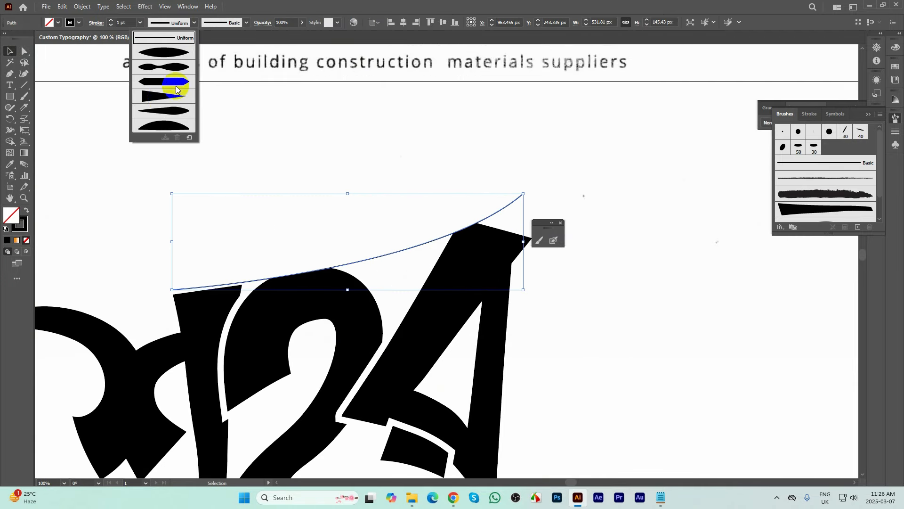
click(162, 101)
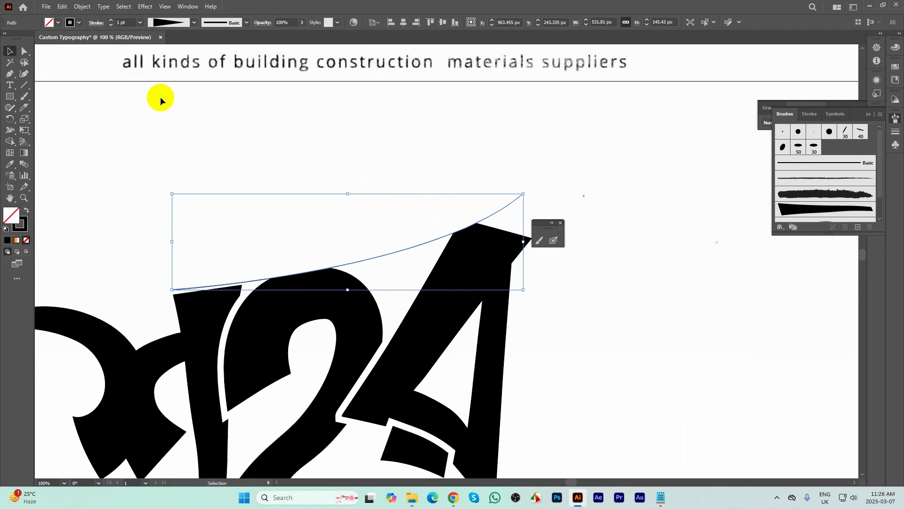
click(111, 22)
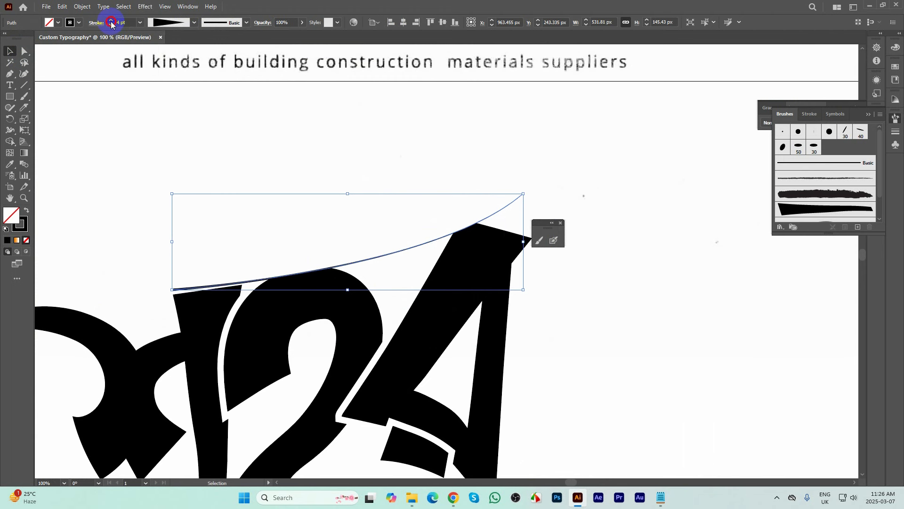
click(111, 22)
click(111, 22)
click(112, 22)
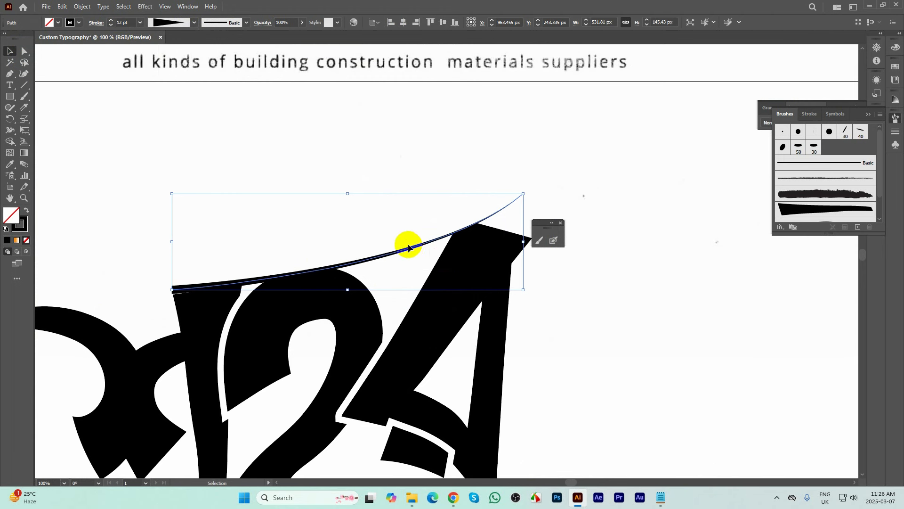
- Move the tapered curve slightly up, away from the letters, and set its stroke weight to 15 pt
drag(408, 242, 408, 238)
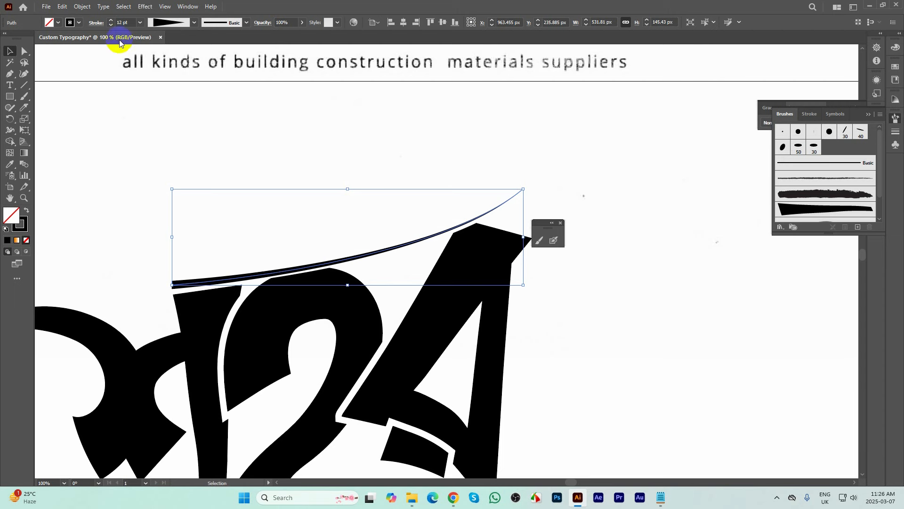
text(15)
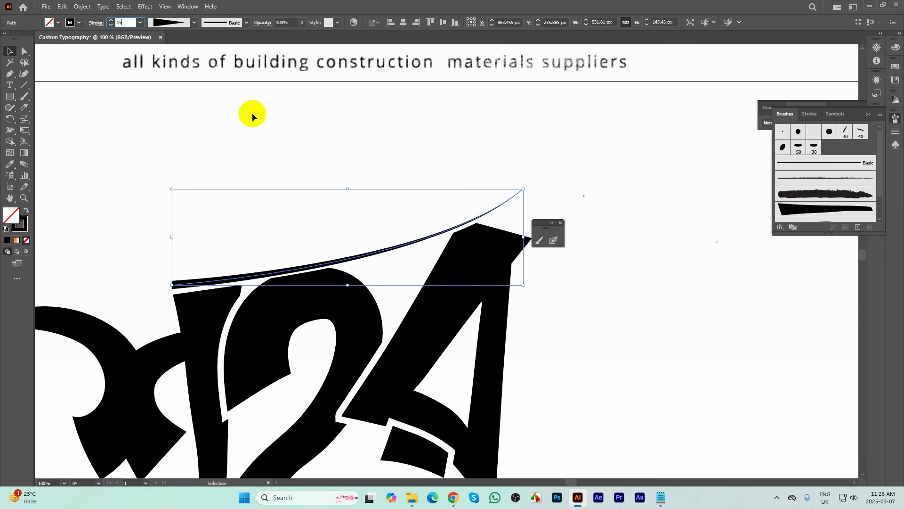
key(Return)
click(375, 150)
scroll(377, 151, down, 2)
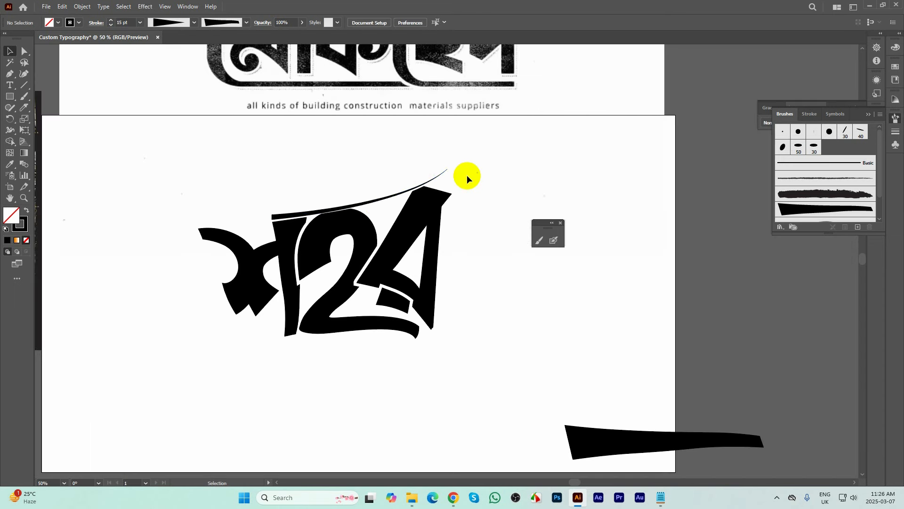
- Expand the tapered curve above the letters into a filled black shape without a stroke
click(416, 205)
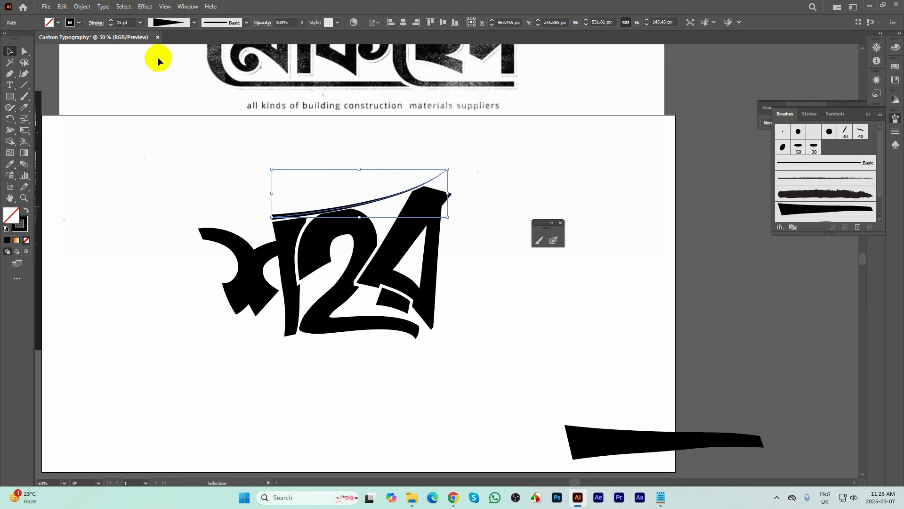
click(81, 6)
click(107, 130)
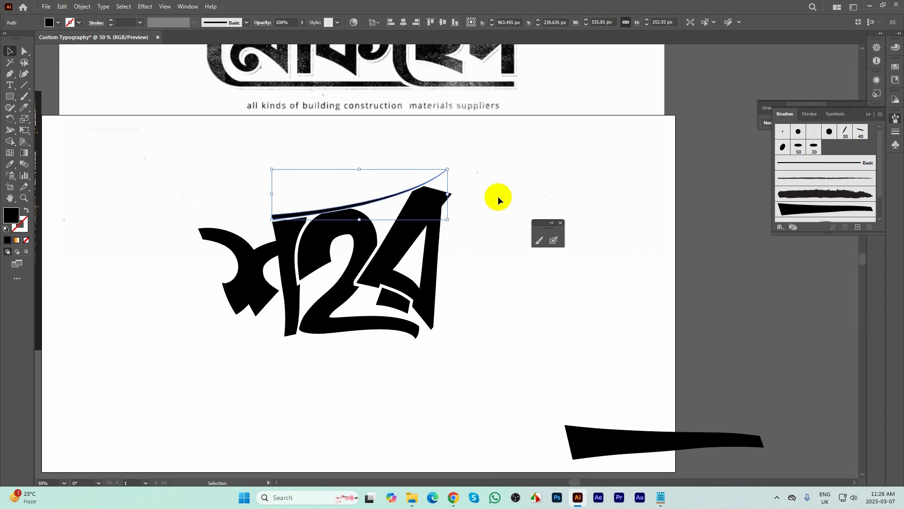
click(498, 195)
scroll(453, 214, down, 2)
scroll(454, 194, up, 2)
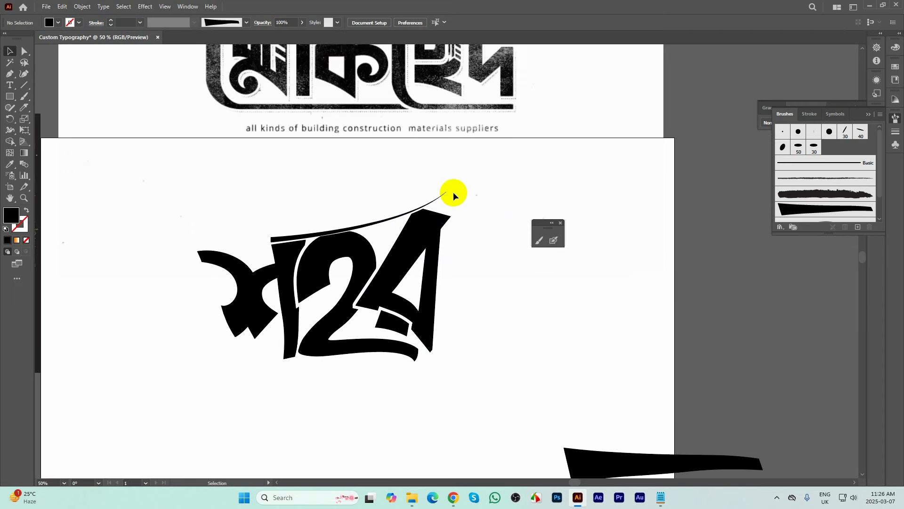
- Select র's letter shape and remove the extra anchor points along its slanted top edge with the Pen tool
click(24, 51)
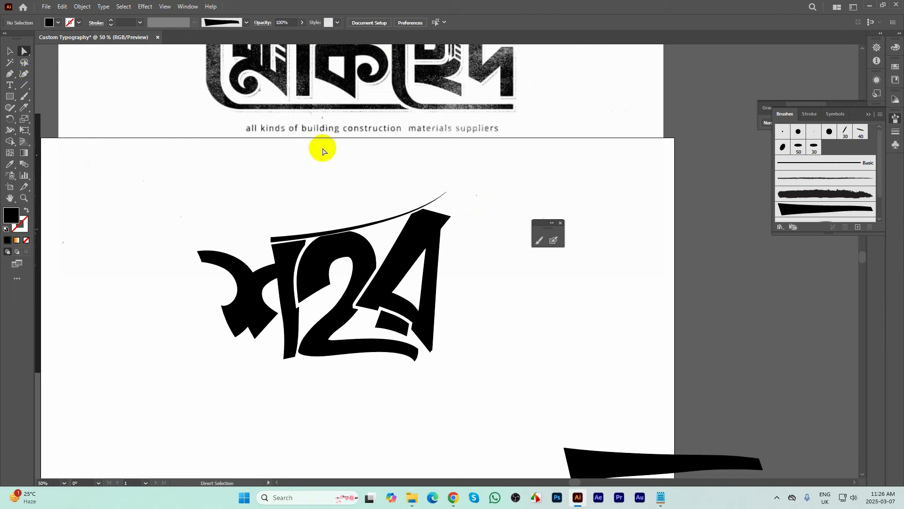
scroll(506, 222, up, 1)
click(430, 214)
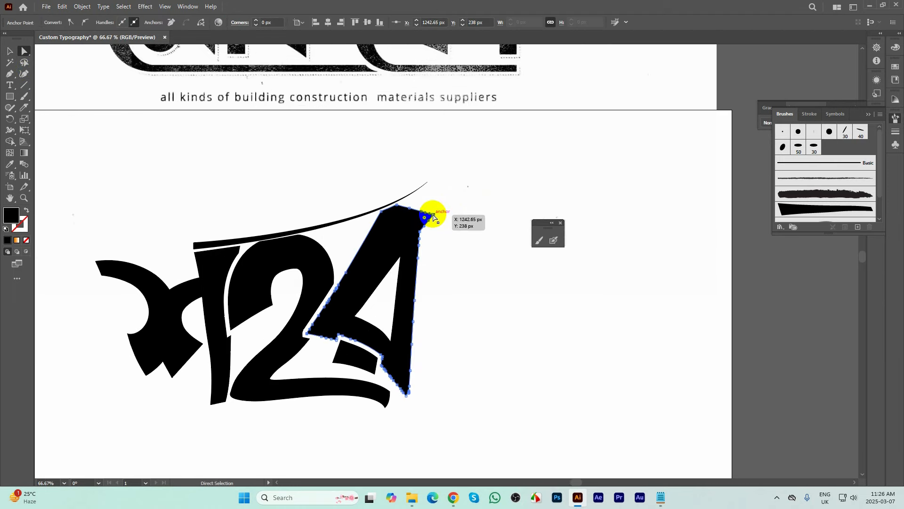
scroll(431, 215, up, 2)
click(14, 75)
click(372, 199)
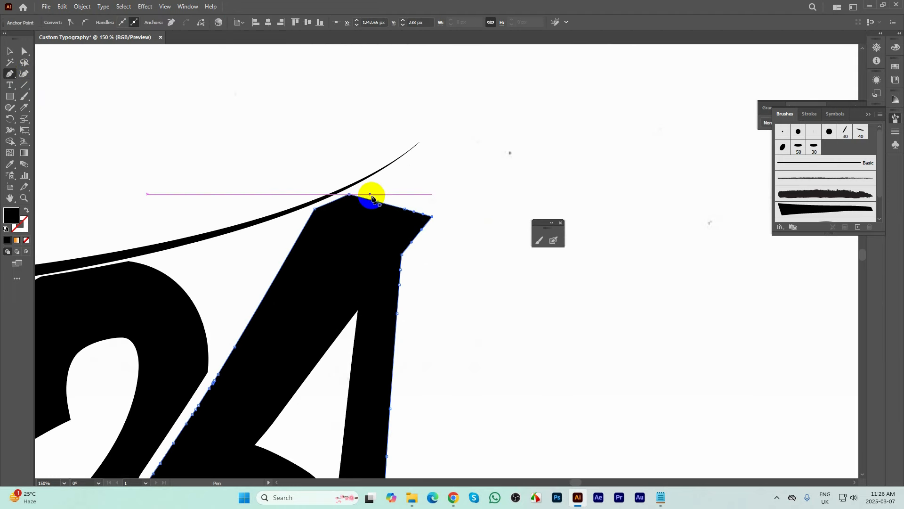
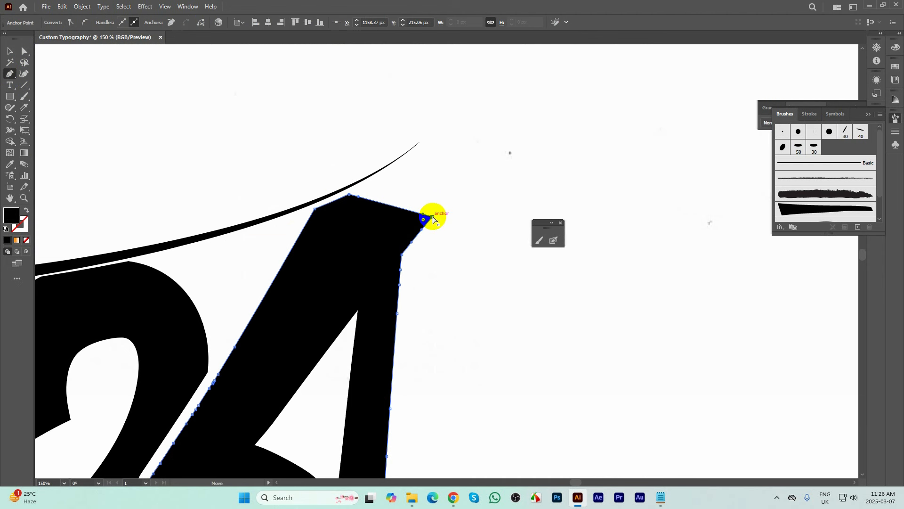
- Pull র's upper right corner up to just below the curve's tip and simplify the edge beneath it into a smooth taper
drag(433, 218, 419, 165)
click(411, 243)
drag(411, 243, 404, 236)
drag(421, 163, 410, 158)
- Remove the middle anchor from র's top edge and bend that edge to run parallel to the curve above it
click(349, 194)
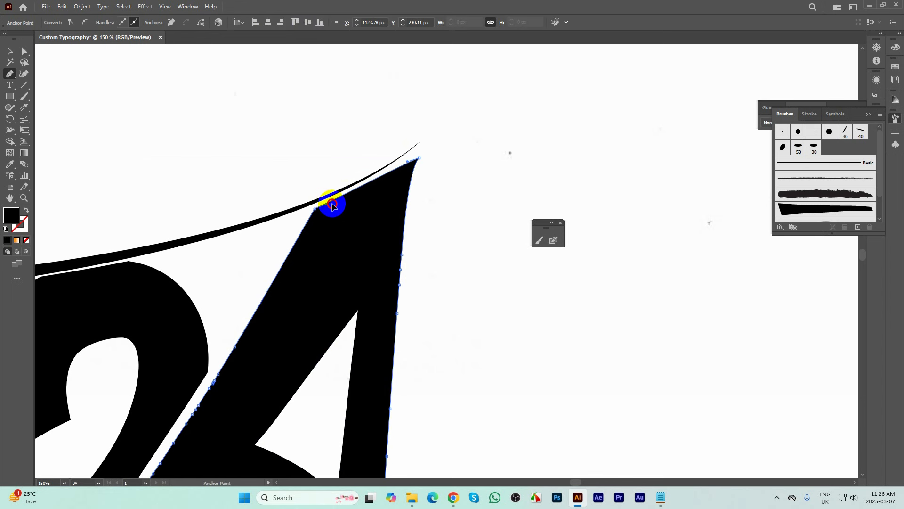
drag(332, 206, 376, 188)
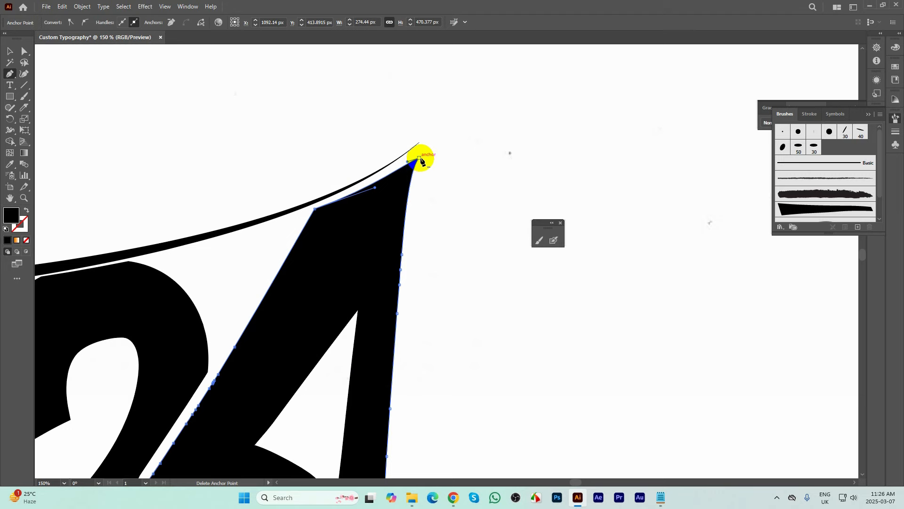
key(v)
click(242, 101)
key(ctrl+minus)
key(ctrl+minus)
key(ctrl+minus)
key(ctrl+minus)
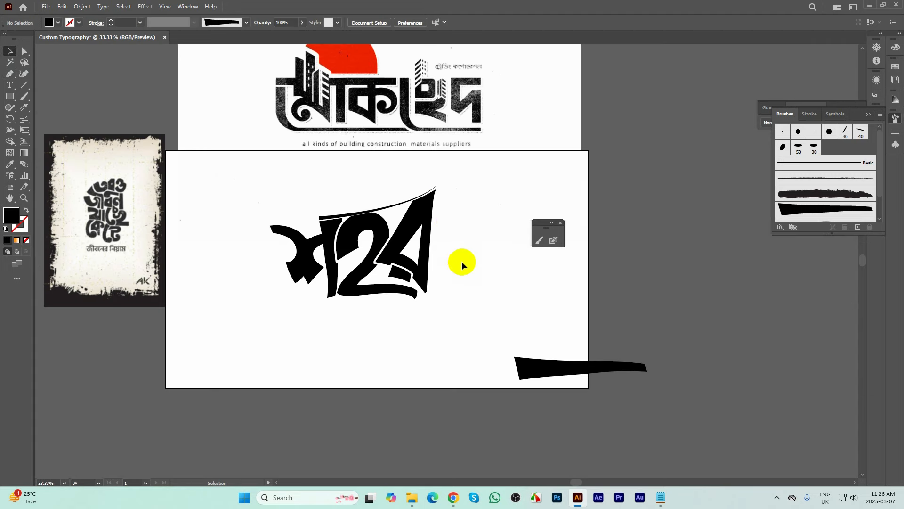
- Switch to the Resources folder and place the skyline and building images vector (1), vector (3) and vector (4) into the Illustrator document
drag(461, 196, 427, 253)
key(ctrl+minus)
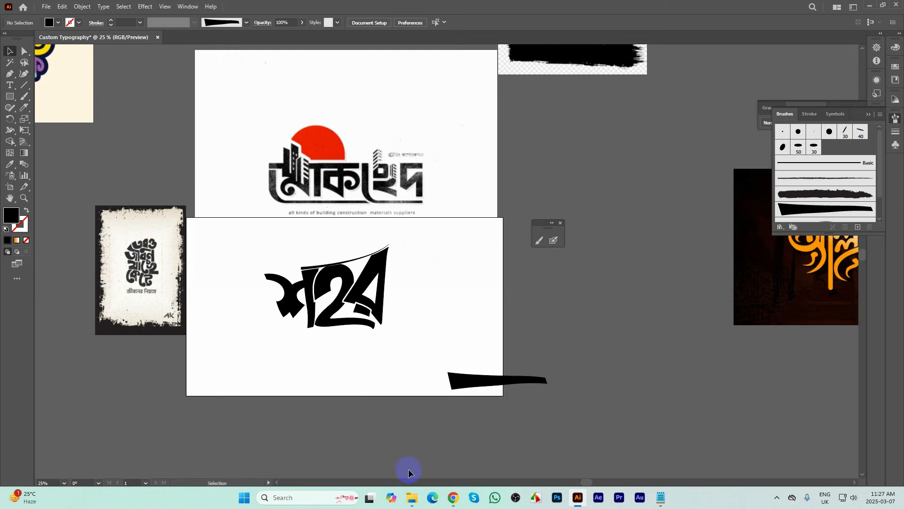
click(412, 497)
click(451, 263)
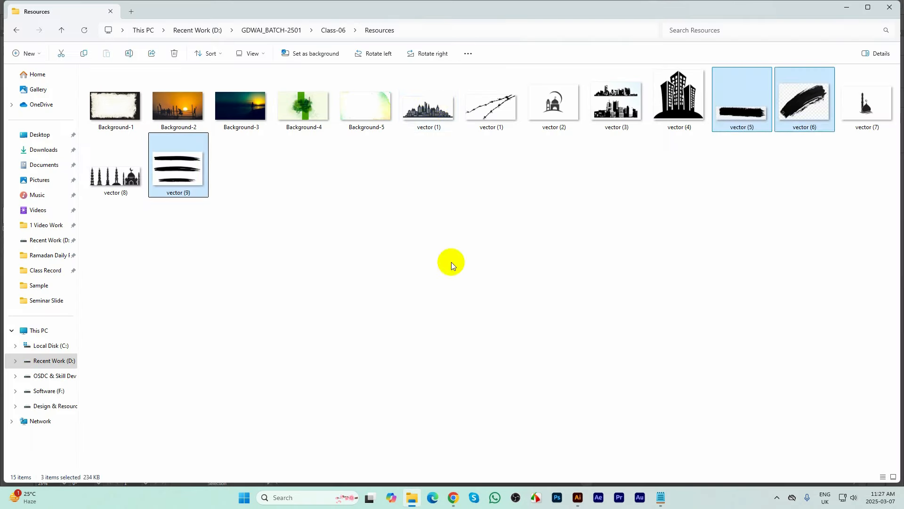
click(438, 108)
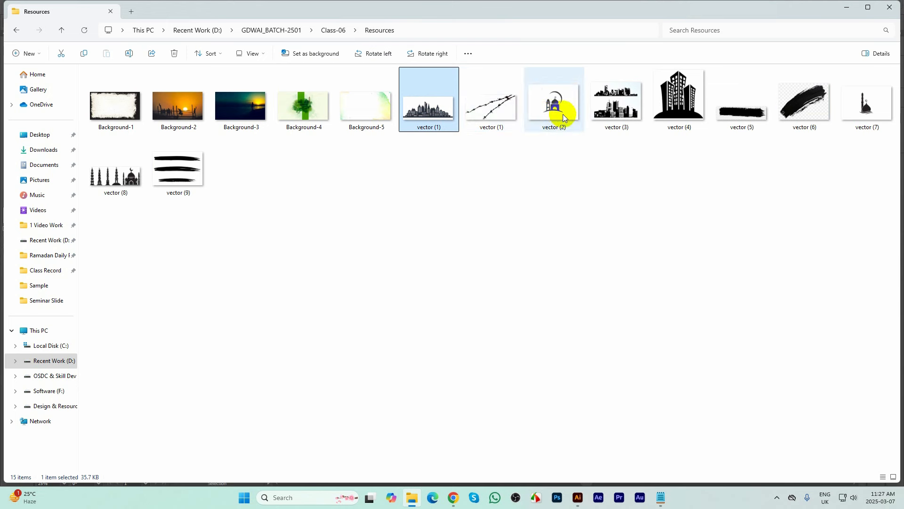
ctrl+click(636, 112)
ctrl+click(655, 110)
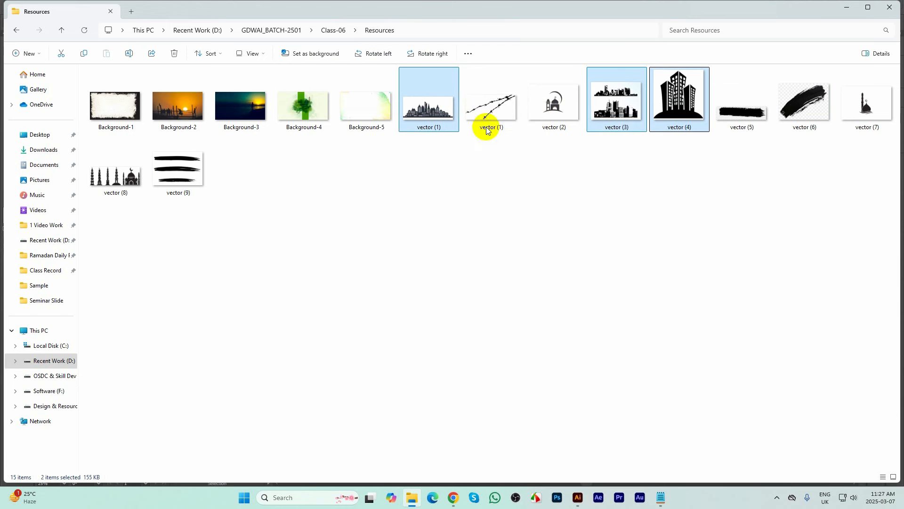
drag(397, 116, 567, 359)
scroll(346, 237, down, 1)
click(567, 359)
scroll(532, 346, up, 1)
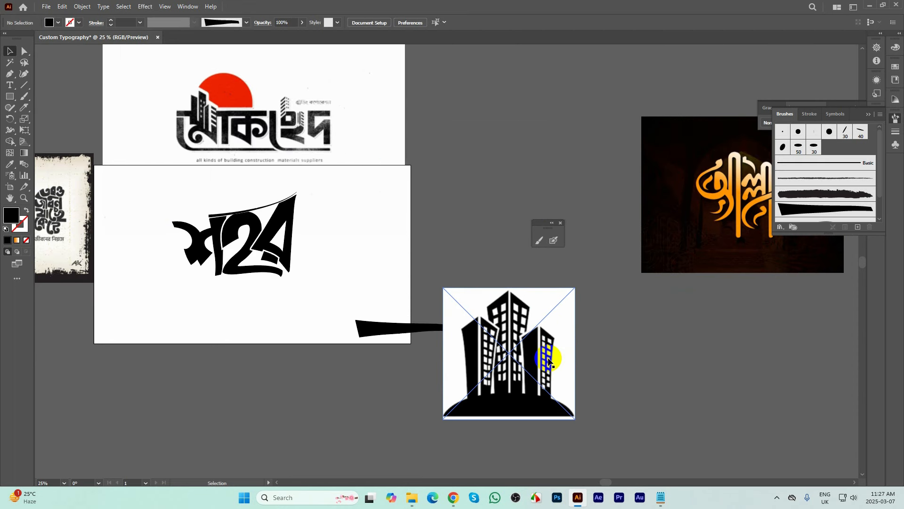
- Try placing the tall buildings image right beside র with a slight counterclockwise tilt
drag(548, 361, 398, 216)
mouse_move(430, 140)
mouse_down()
mouse_move(400, 129)
mouse_move(415, 142)
mouse_up()
drag(356, 202, 520, 166)
key(ctrl+z)
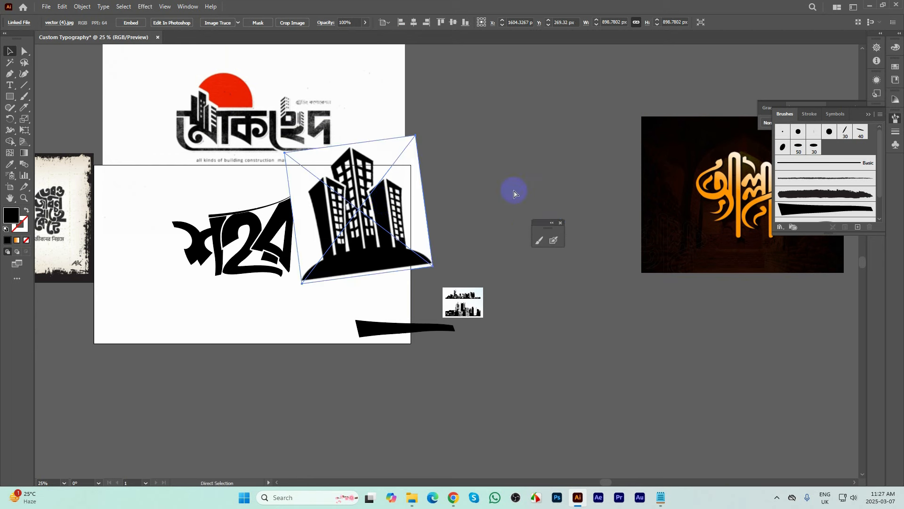
key(ctrl+z)
- Move the tall buildings image to the empty canvas beside the artboard and delete the two small skyline images
drag(410, 212, 519, 181)
drag(463, 301, 514, 329)
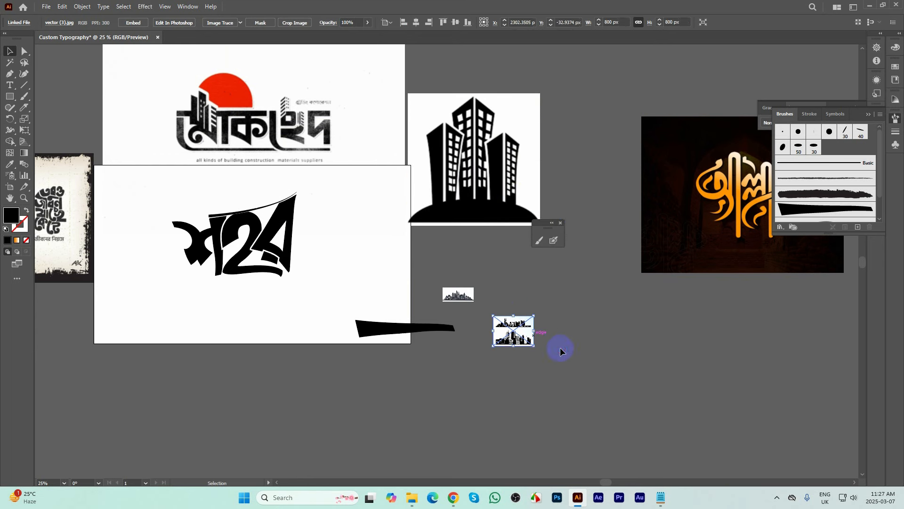
key(Delete)
drag(508, 178, 410, 224)
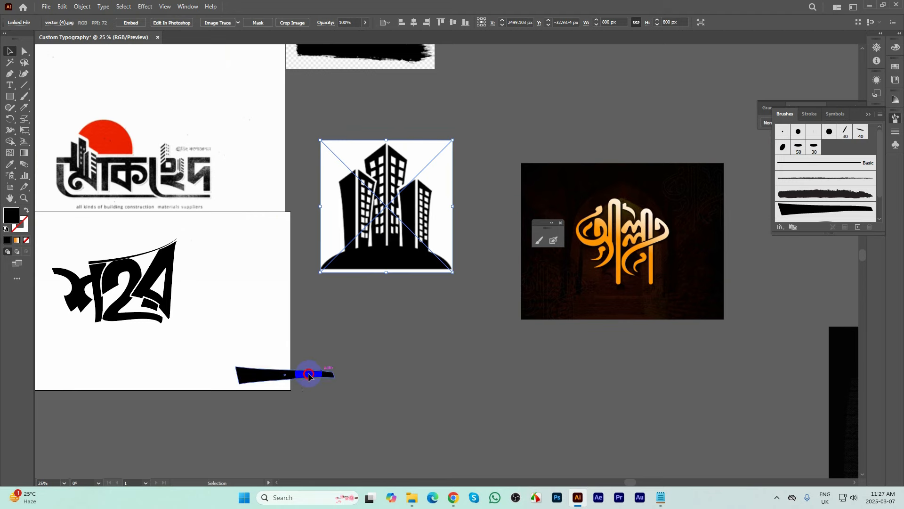
- Move the loose tapered brush shape fully inside the artboard and open the list of available panels
drag(309, 376, 240, 375)
key(ctrl+equal)
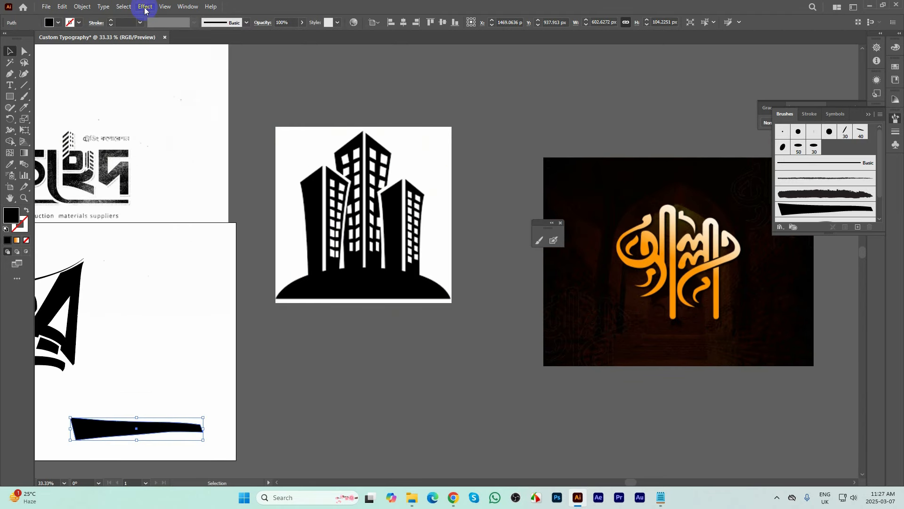
click(190, 6)
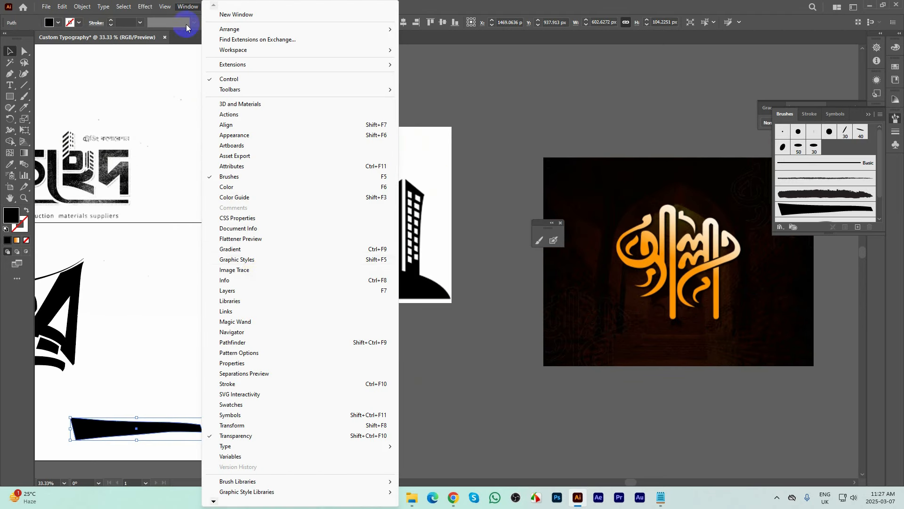
- Image-trace the city buildings picture in black and white with threshold 163 and paths 55%
click(245, 272)
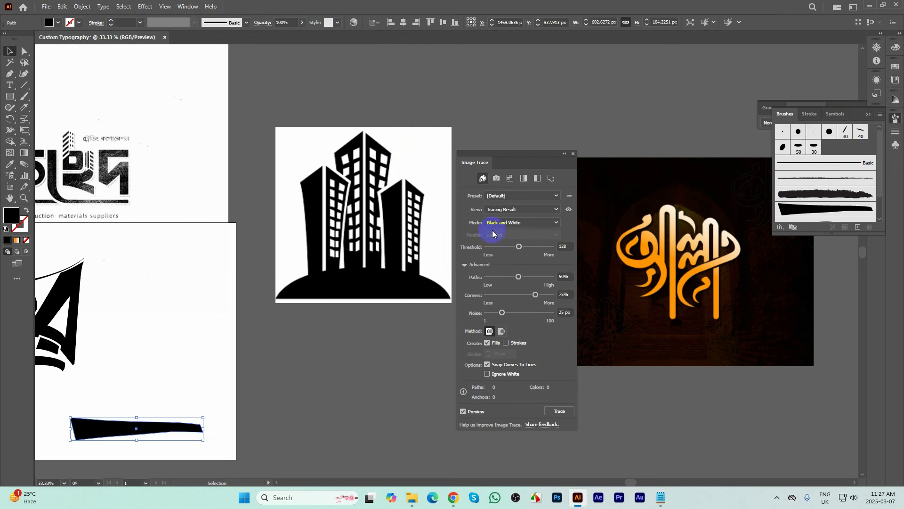
click(394, 234)
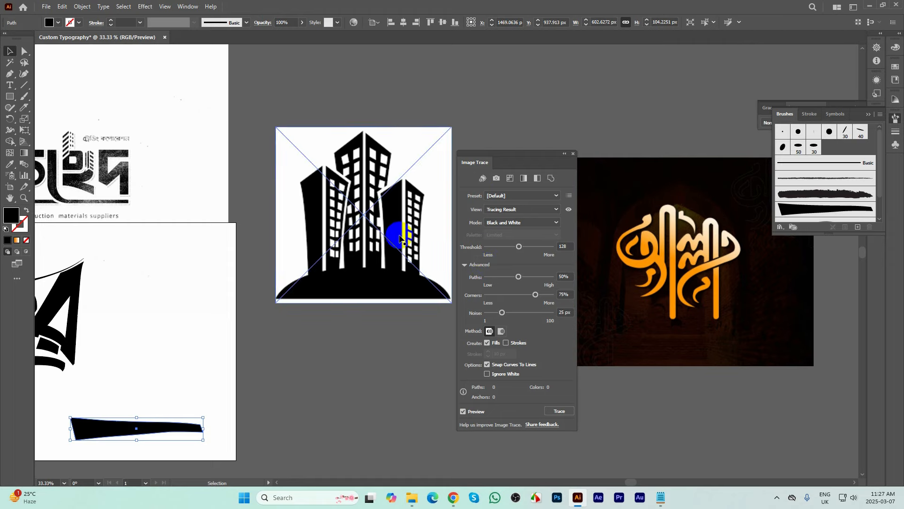
scroll(394, 234, up, 1)
click(463, 412)
click(464, 412)
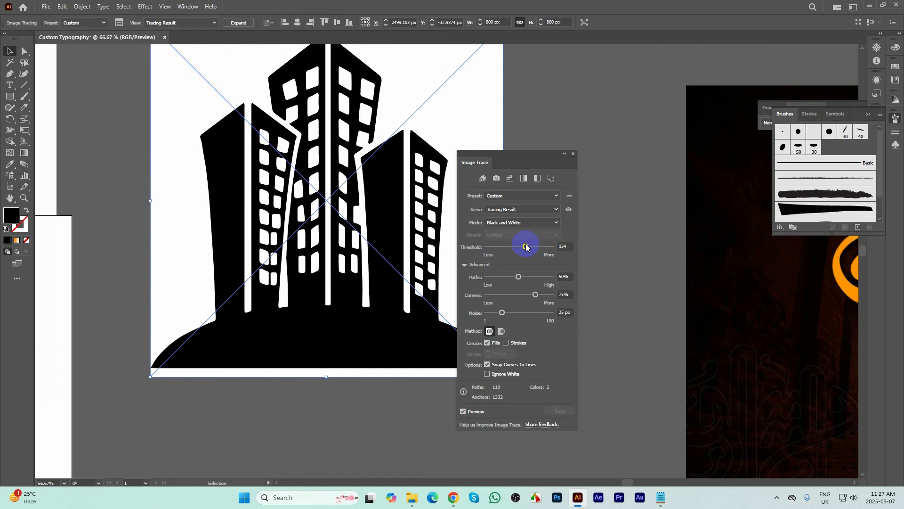
drag(526, 247, 528, 247)
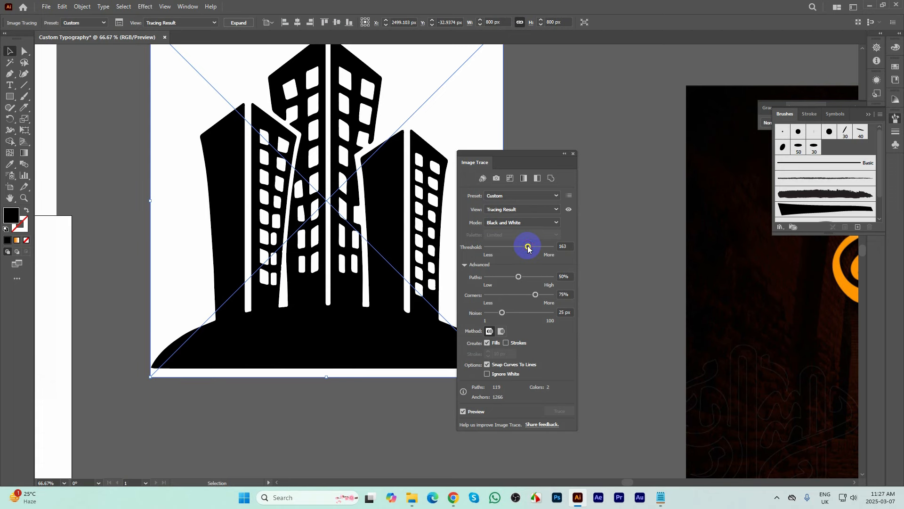
click(517, 276)
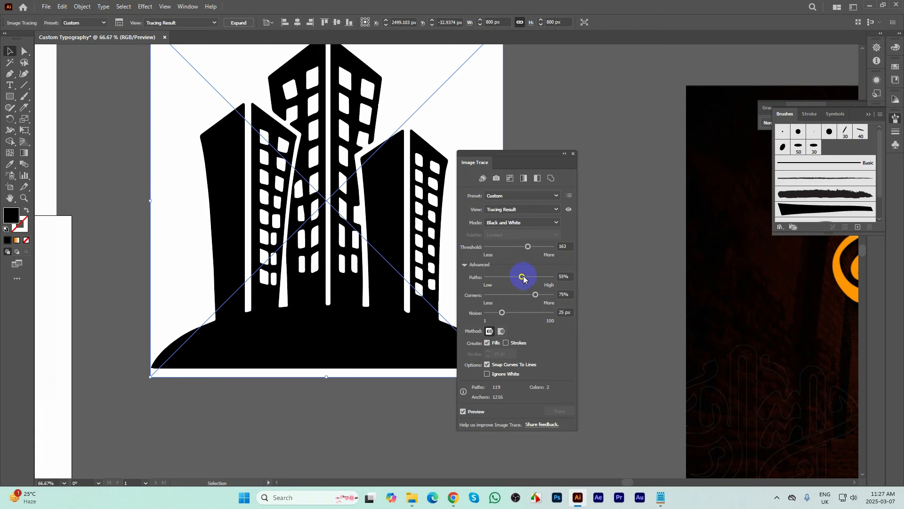
- Expand the buildings tracing into vector shapes and ungroup them
scroll(409, 285, down, 6)
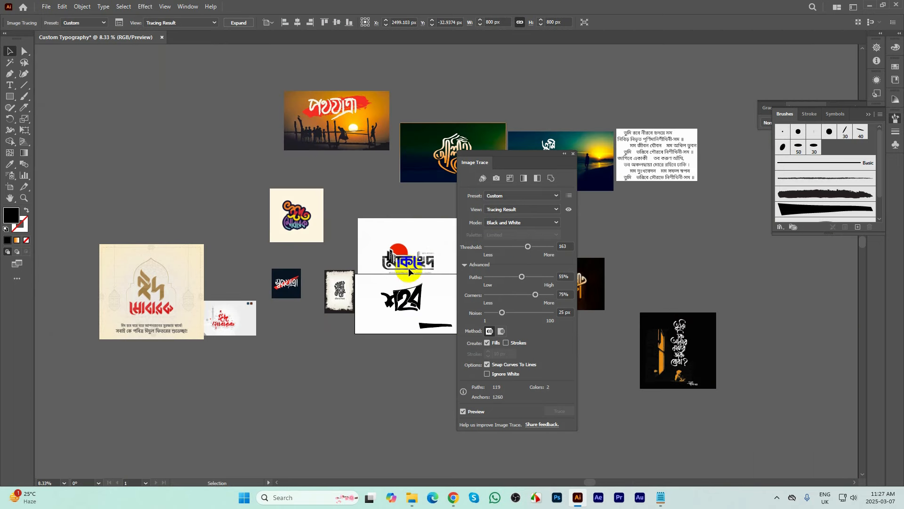
drag(408, 272, 236, 244)
scroll(304, 267, up, 4)
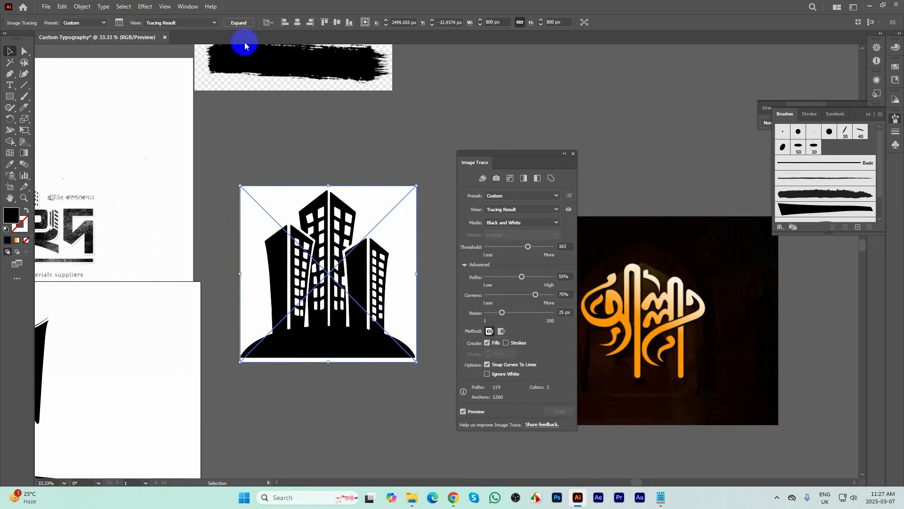
click(239, 22)
right_click(318, 213)
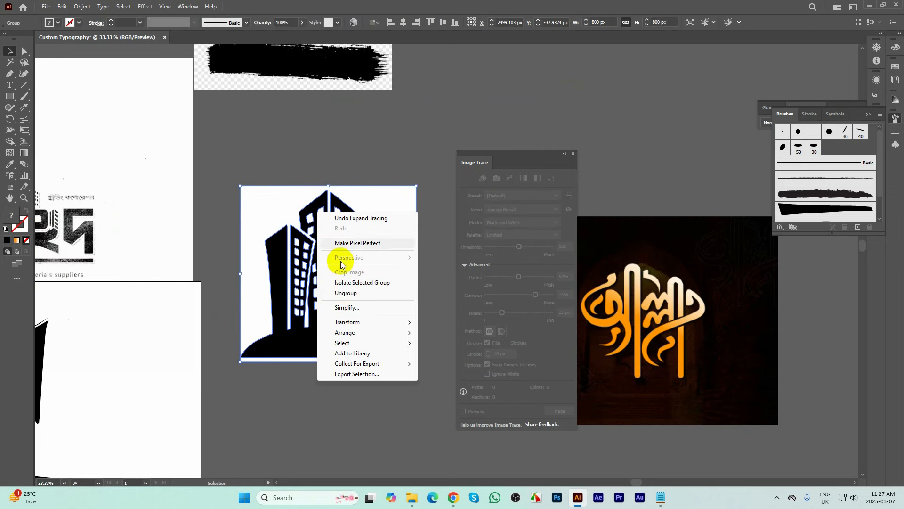
click(345, 293)
click(363, 345)
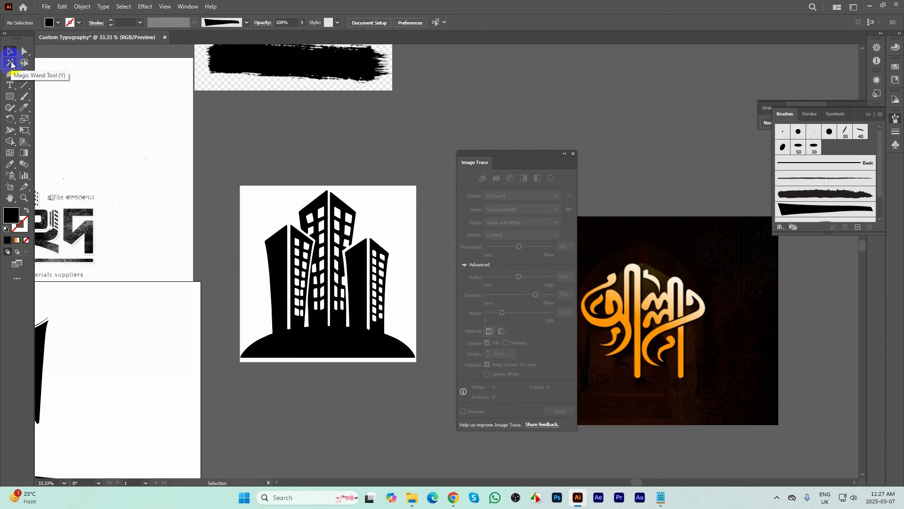
- Select all white areas of the traced buildings with the Magic Wand and delete them
click(11, 64)
click(267, 197)
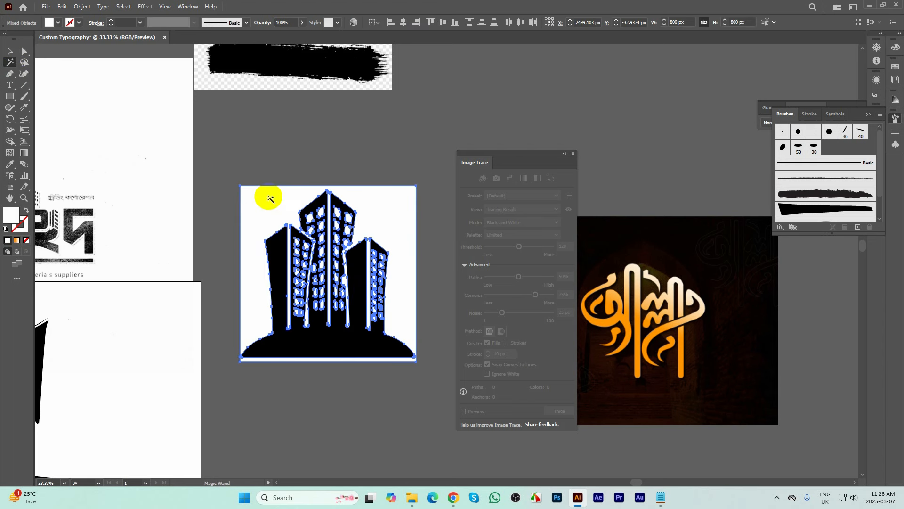
key(Delete)
- Move the Image Trace panel aside, then scale down the black buildings and place them above the শহর lettering
scroll(366, 308, down, 5)
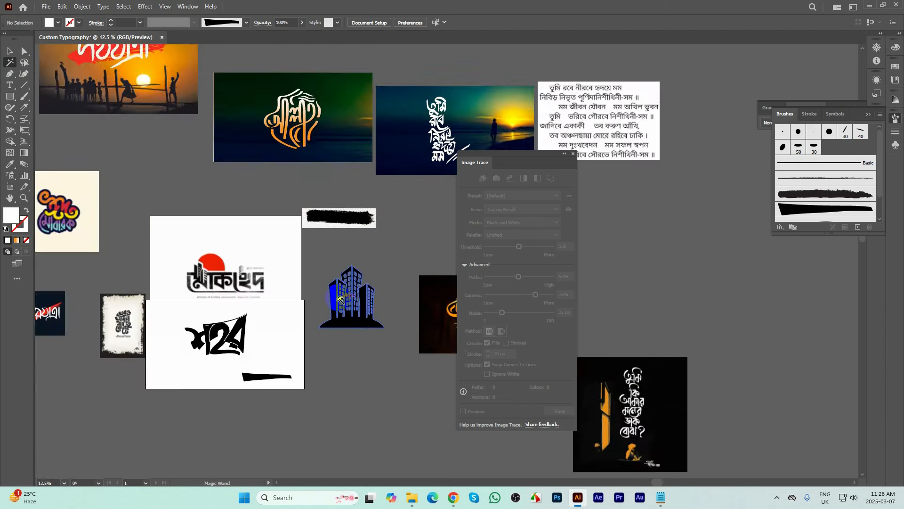
drag(423, 221, 192, 186)
scroll(7, 215, up, 3)
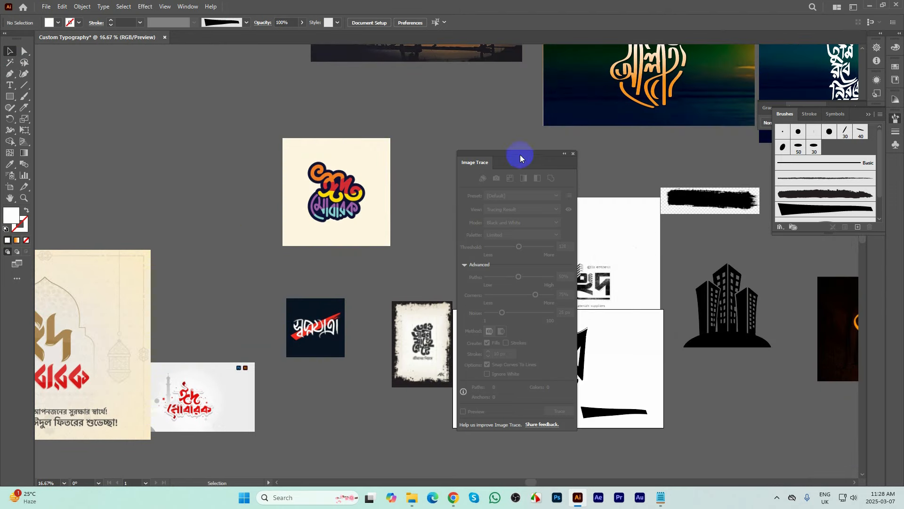
drag(521, 157, 654, 157)
scroll(319, 315, down, 2)
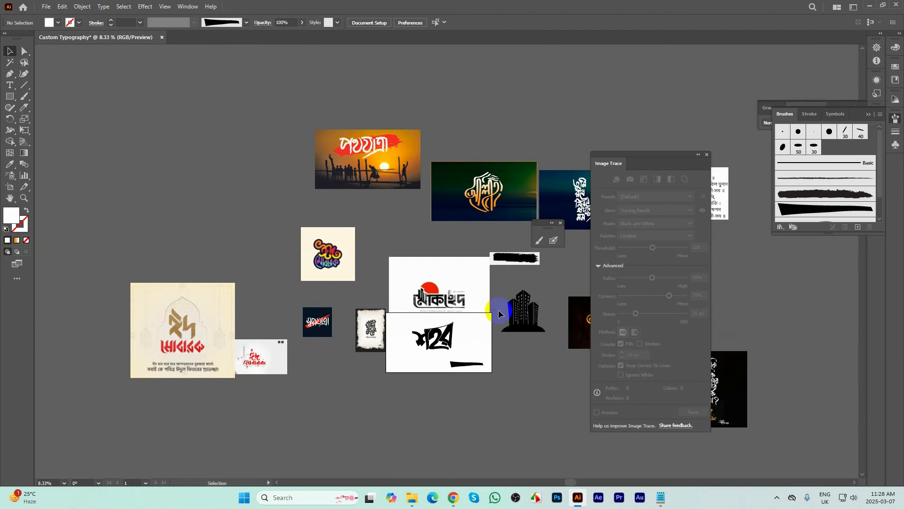
scroll(499, 314, up, 2)
click(536, 313)
scroll(536, 314, up, 1)
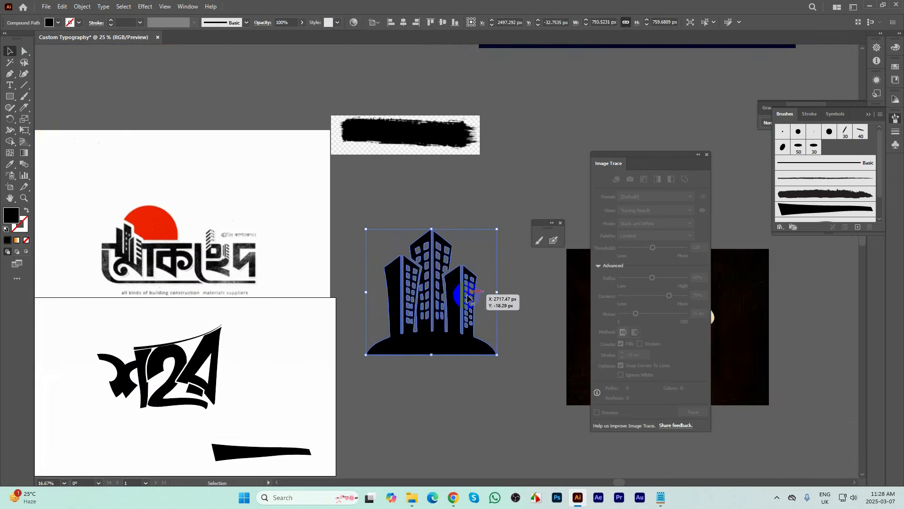
drag(497, 230, 413, 309)
drag(386, 349, 172, 338)
- Tilt the buildings to match the slope of the curved stroke over the lettering and position them just above it
scroll(170, 330, up, 3)
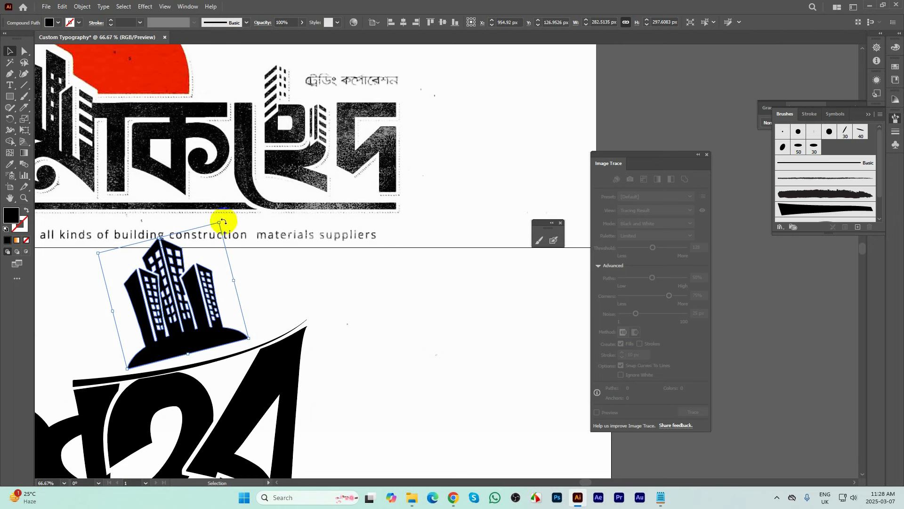
drag(222, 219, 230, 224)
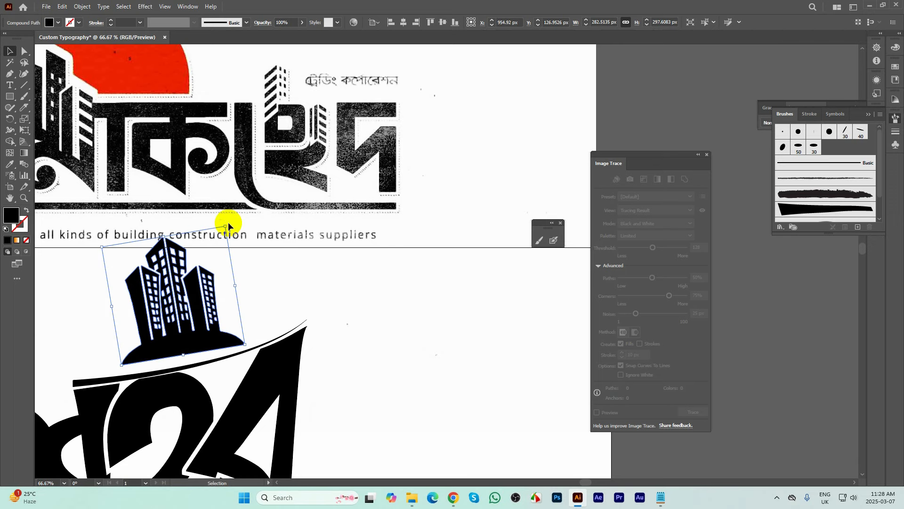
scroll(296, 304, down, 2)
scroll(295, 300, up, 1)
drag(306, 241, 326, 244)
drag(285, 300, 272, 307)
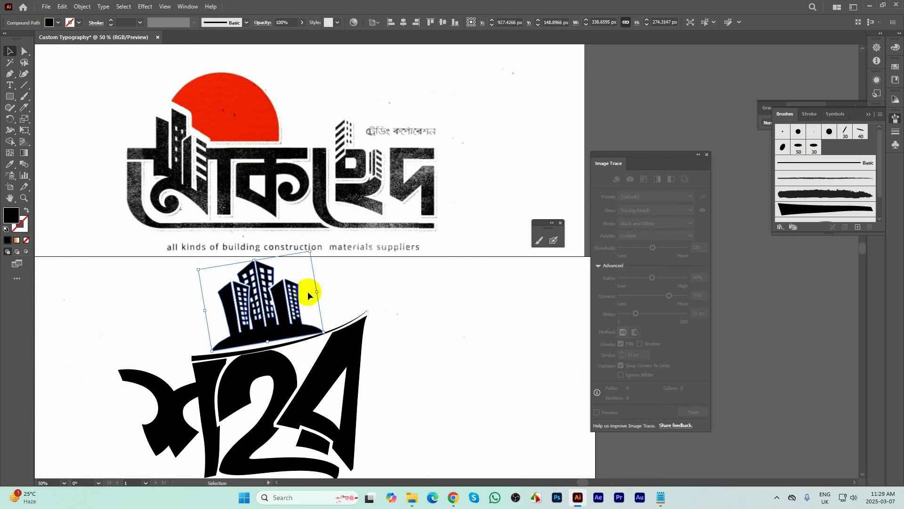
drag(314, 250, 312, 249)
drag(278, 323, 258, 324)
scroll(254, 329, up, 3)
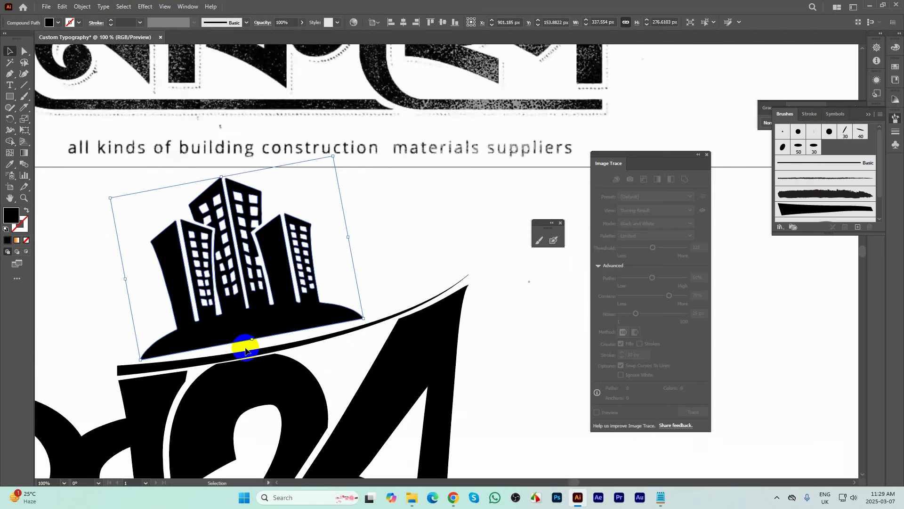
click(433, 254)
- Select the anchor points at both ends of the straight lower edge of the buildings' mound
scroll(379, 276, down, 1)
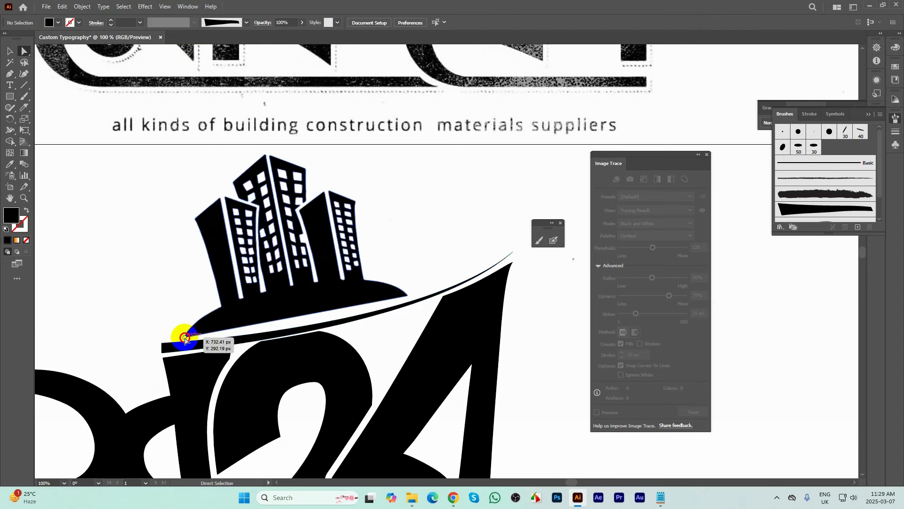
click(182, 333)
scroll(264, 337, up, 1)
click(190, 343)
scroll(445, 301, up, 3)
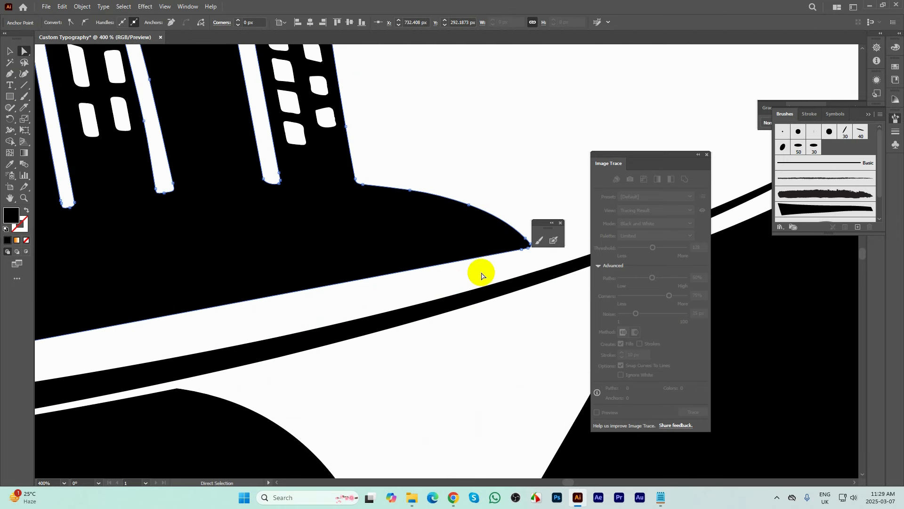
drag(524, 251, 522, 251)
scroll(462, 261, down, 2)
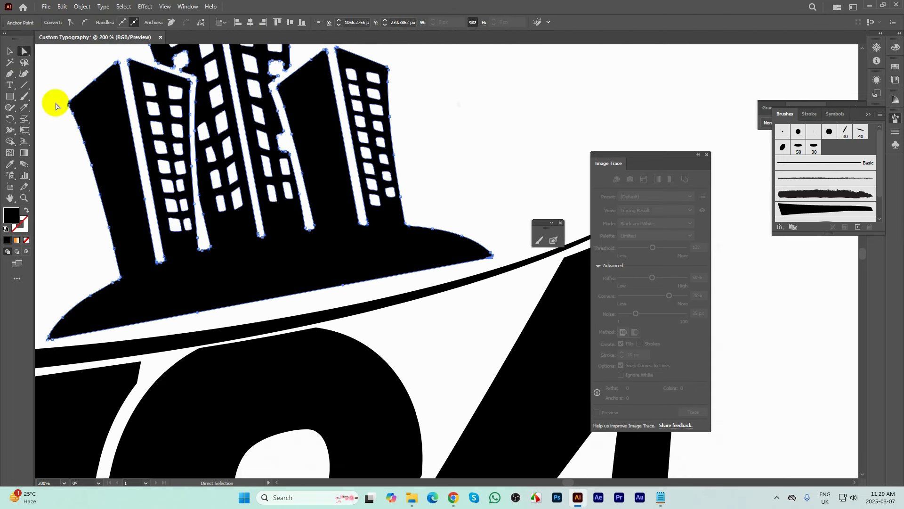
- Clean up the mound's lower edge with the Pen tool and bend it into a curve parallel to the stroke beneath
click(9, 74)
scroll(59, 337, up, 1)
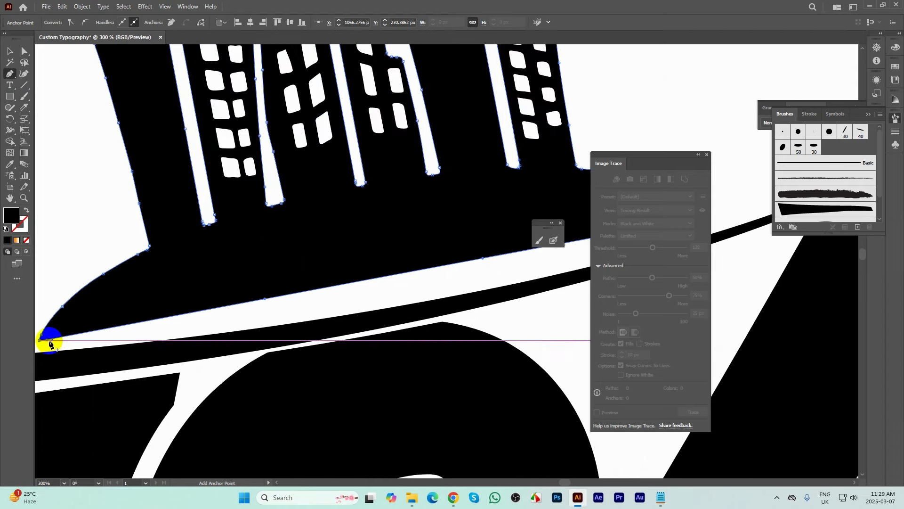
scroll(73, 340, down, 1)
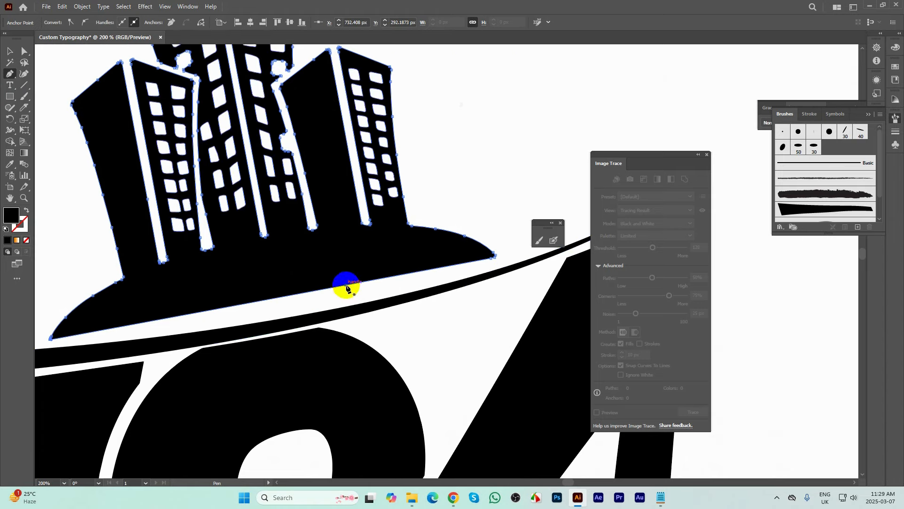
click(492, 261)
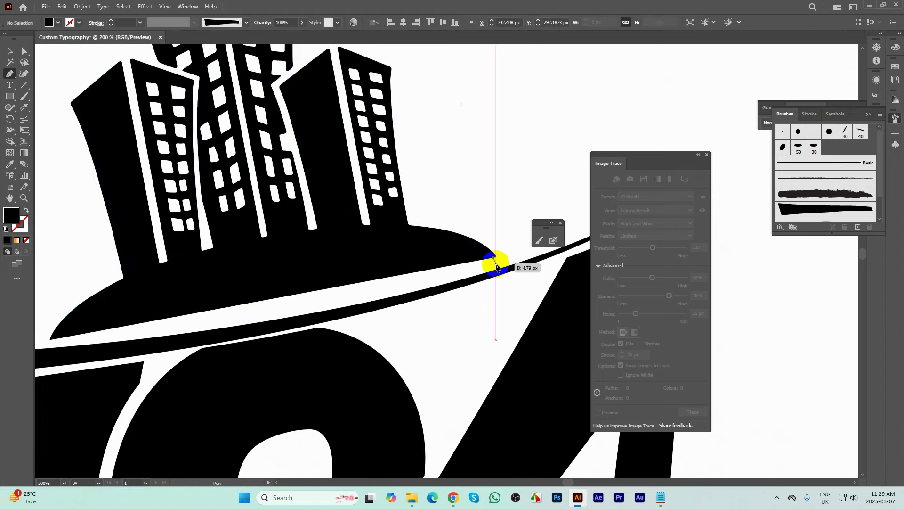
scroll(493, 262, up, 4)
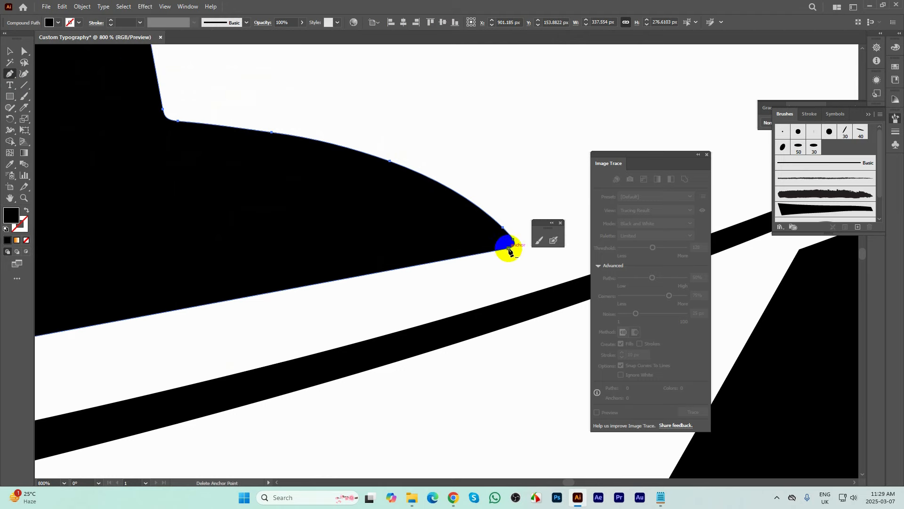
scroll(504, 259, down, 4)
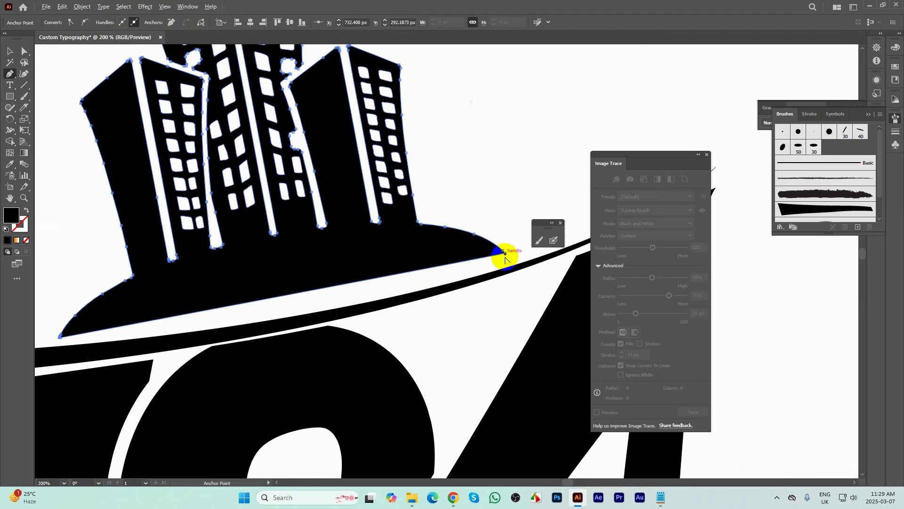
drag(505, 259, 389, 297)
scroll(365, 276, down, 3)
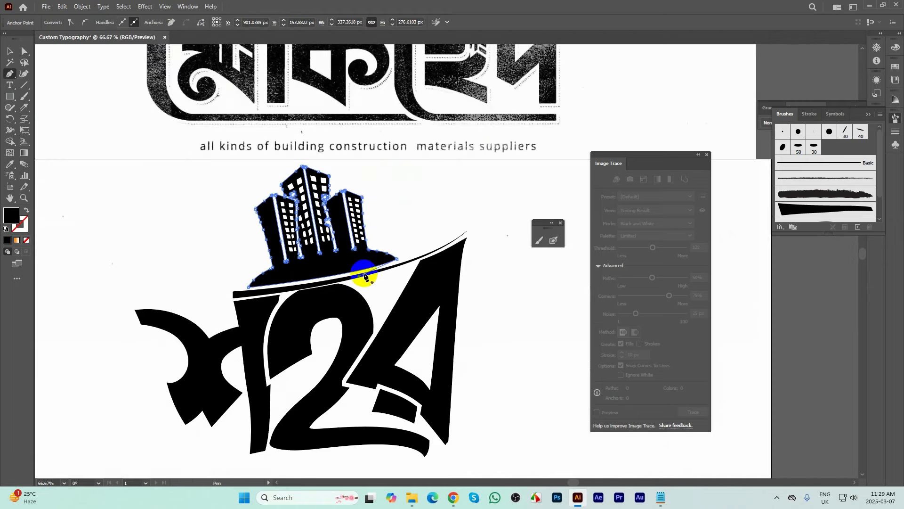
key(v)
key(ctrl+shift+a)
scroll(365, 259, down, 1)
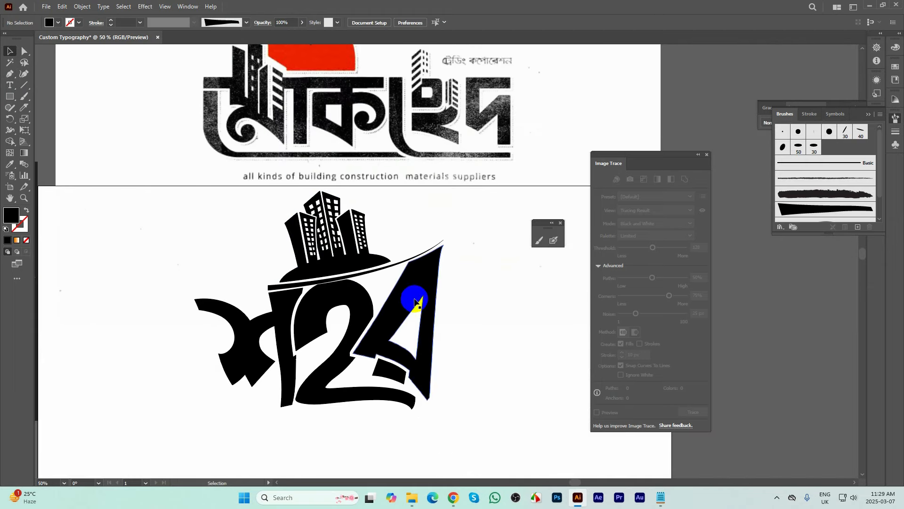
scroll(395, 221, up, 1)
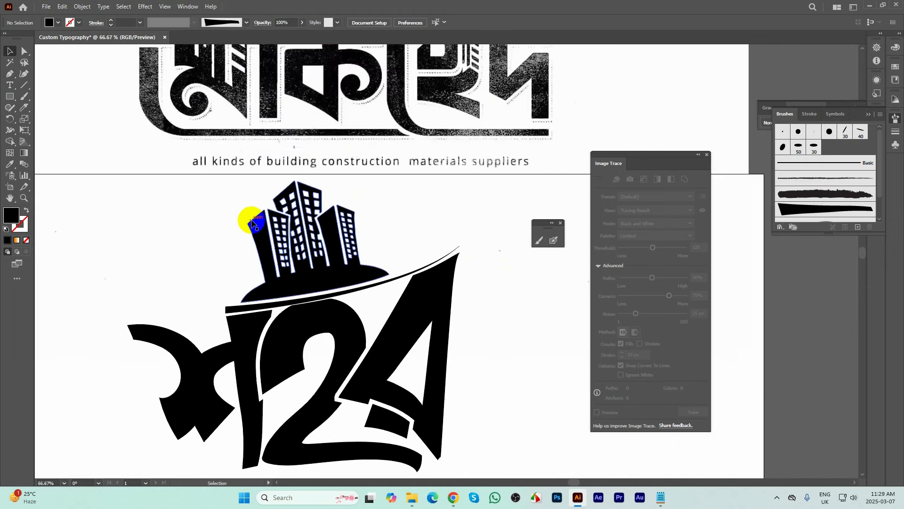
scroll(236, 221, down, 1)
click(327, 239)
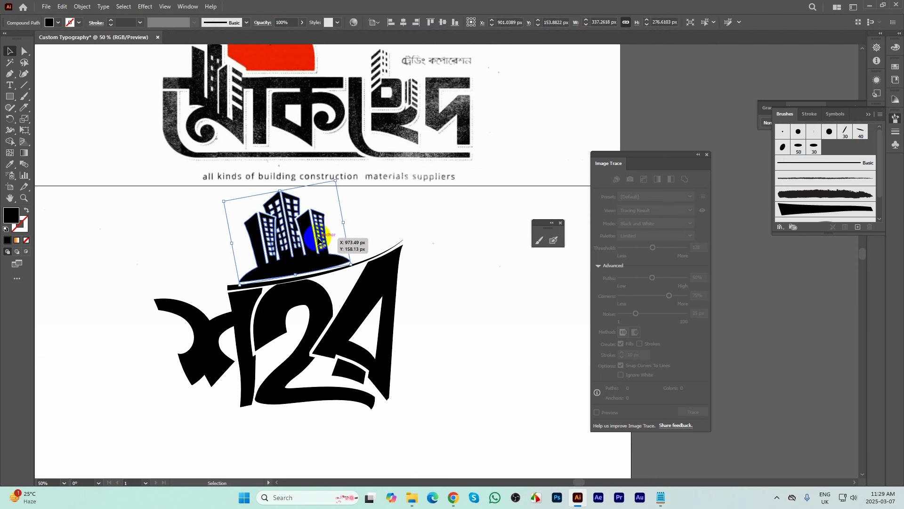
click(356, 235)
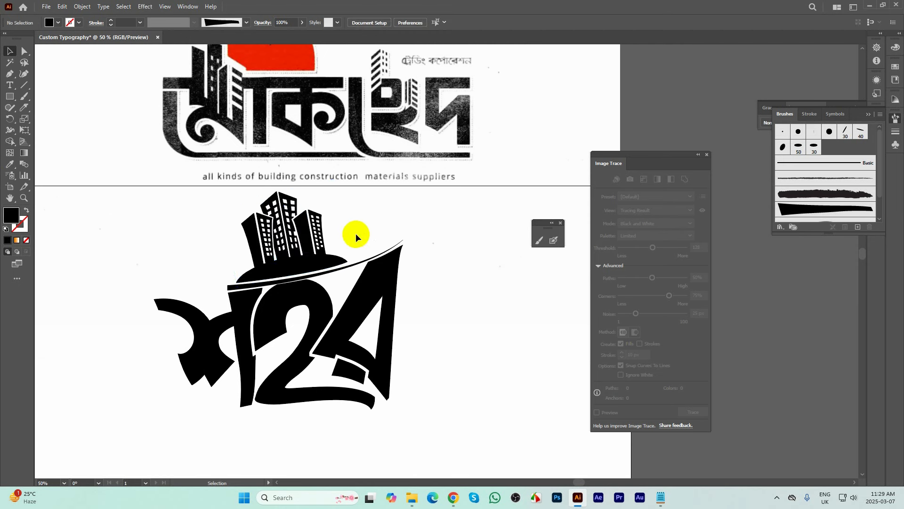
- Move the reference logo image upward, farther from the শহর lettering and buildings
scroll(353, 231, down, 1)
click(446, 196)
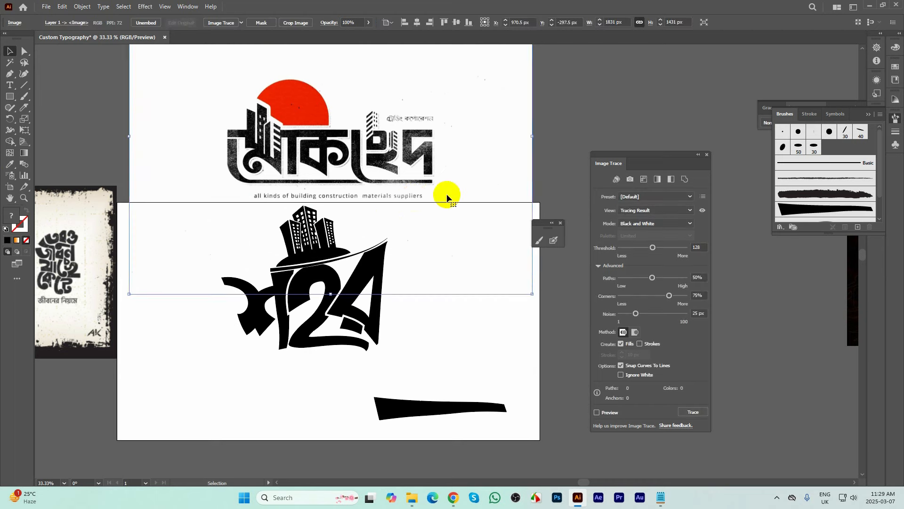
drag(446, 197, 441, 103)
click(371, 217)
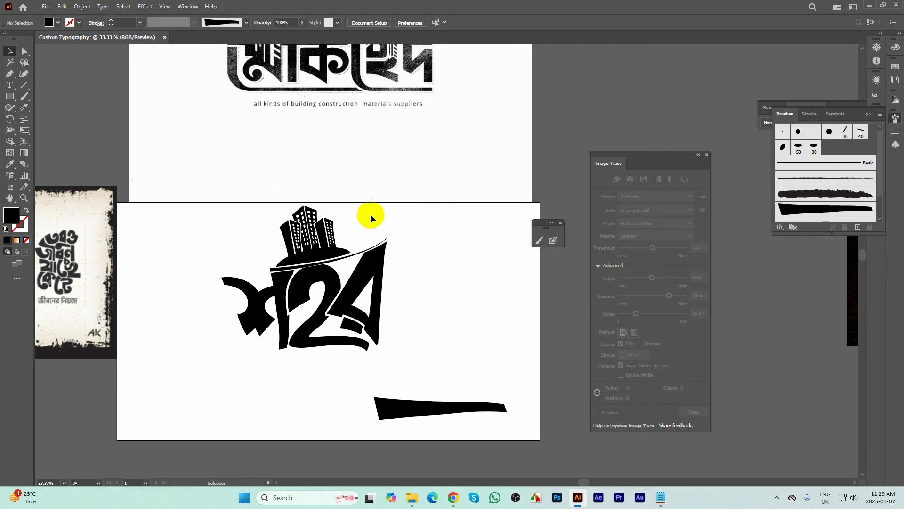
- Draw a filled circle about 292 px in diameter beside the buildings, over the upper end of the curved stroke
scroll(371, 218, up, 3)
click(9, 97)
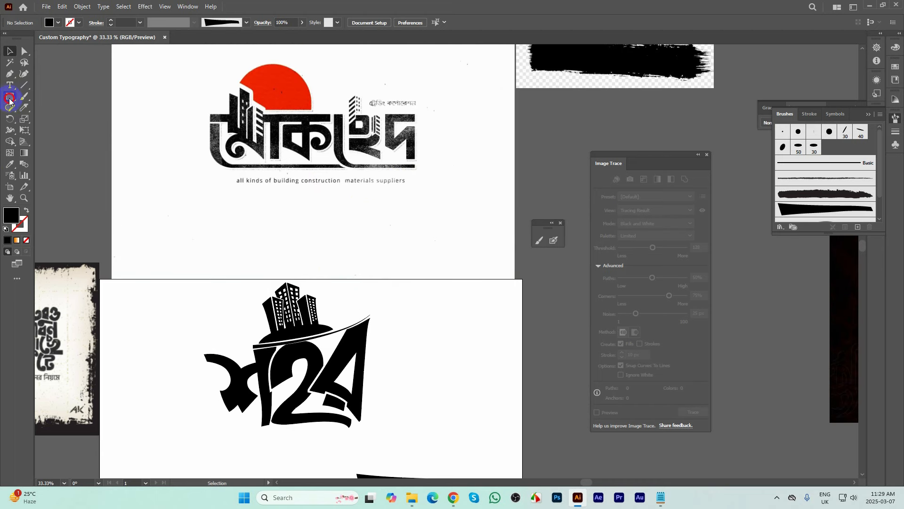
click(42, 120)
scroll(353, 310, up, 2)
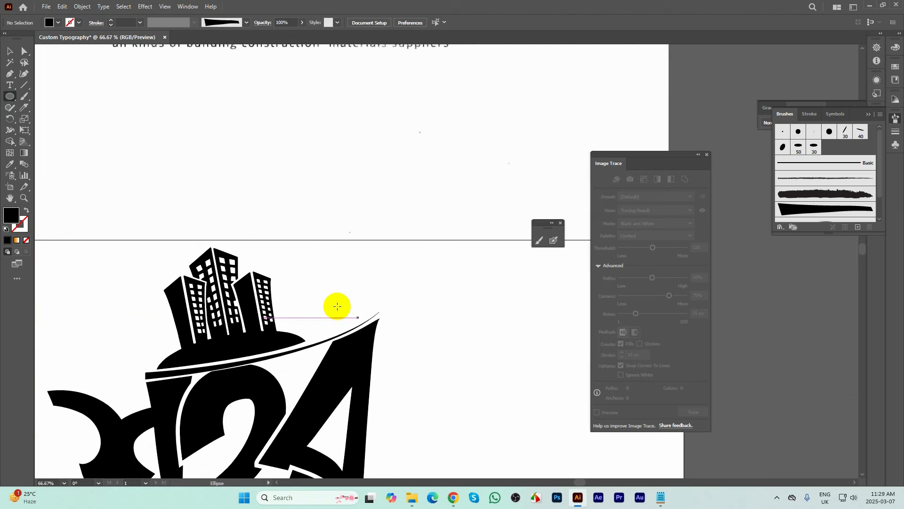
drag(315, 277, 442, 405)
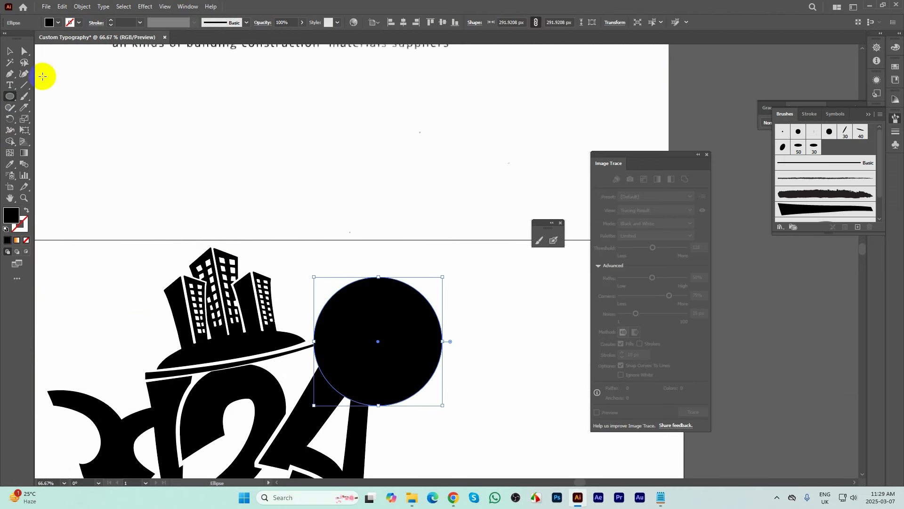
- Move the circle over the right-hand building, shrink it to about 274 px and swap its black fill for an outline
key(v)
drag(371, 317, 292, 299)
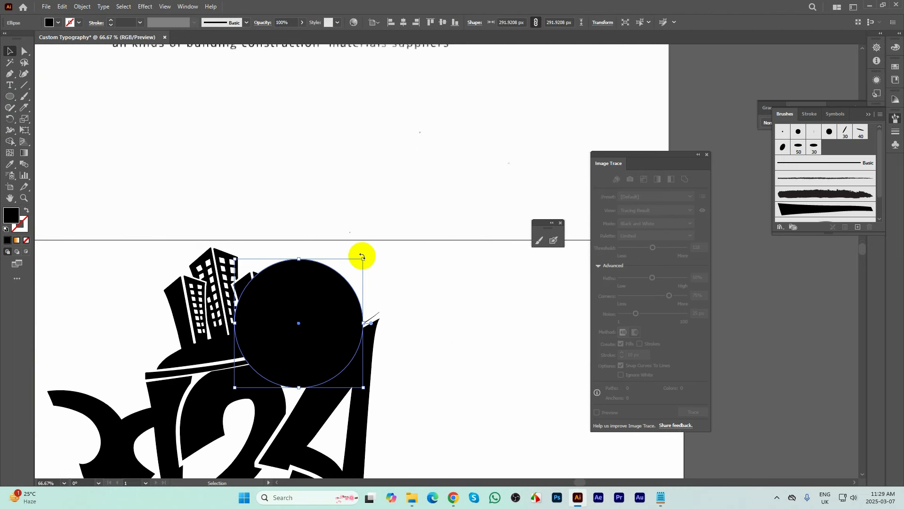
drag(363, 256, 355, 261)
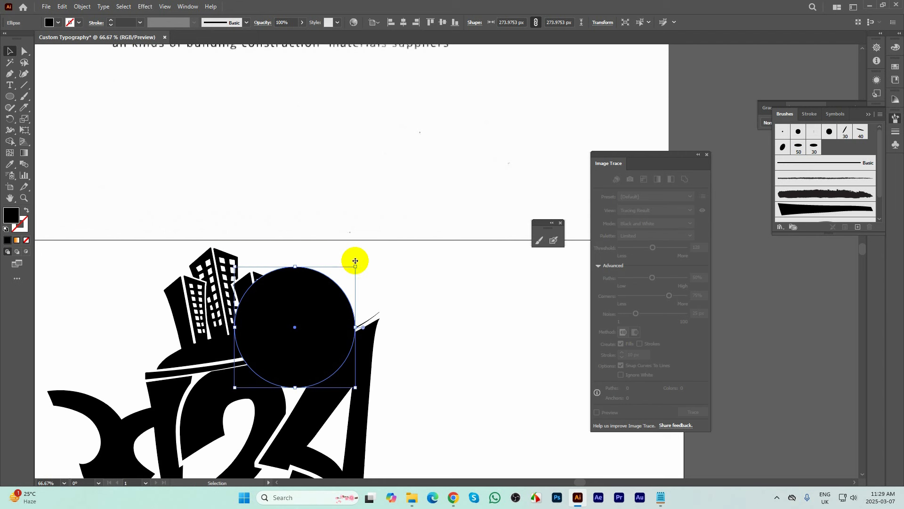
key(shift+x)
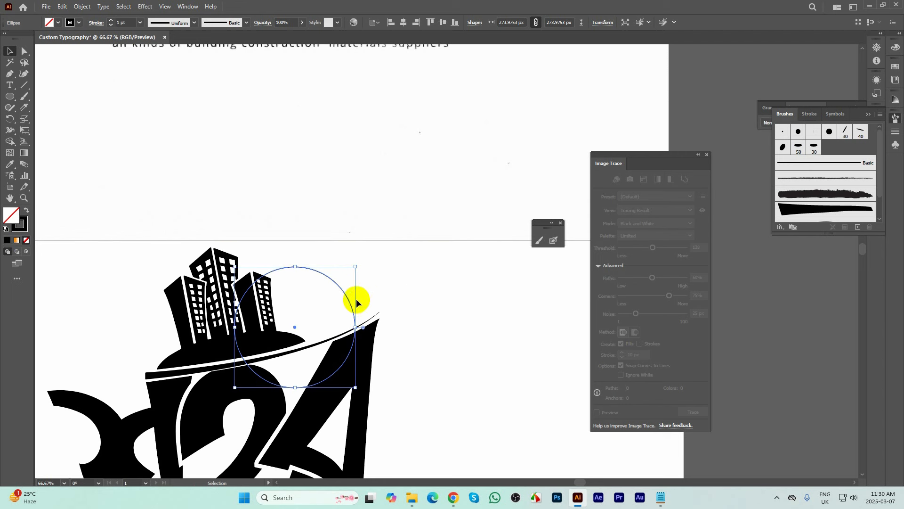
drag(347, 298, 375, 295)
click(394, 279)
- Draw an open Pen path across the circle, following the right-hand building, the mound and the curved stroke with an even gap
scroll(356, 305, up, 1)
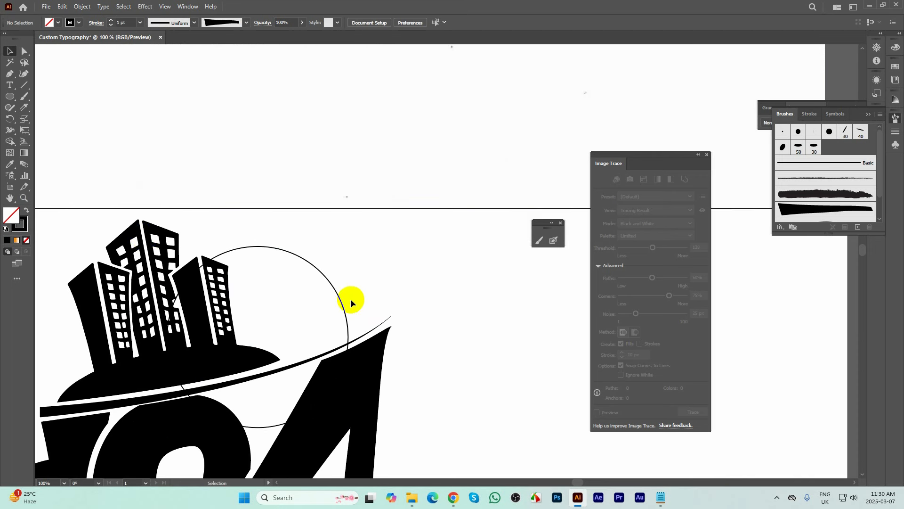
click(9, 74)
scroll(231, 250, up, 1)
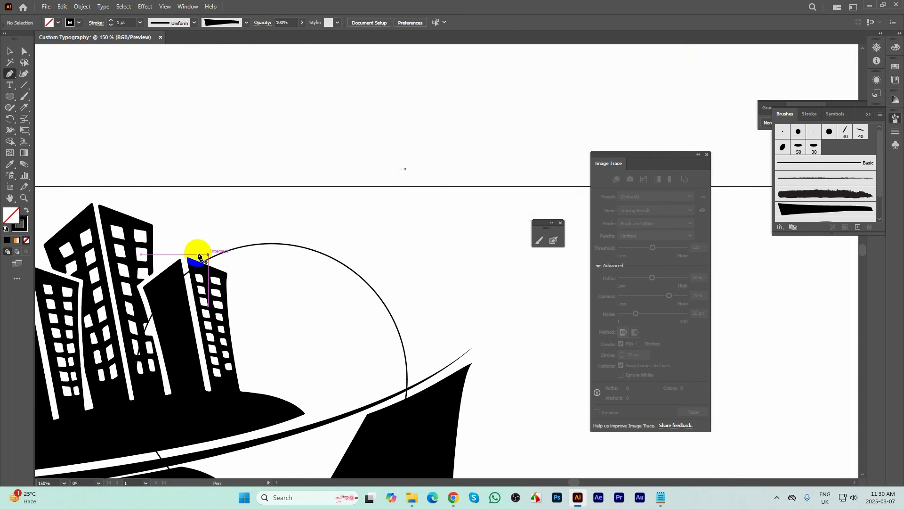
drag(196, 251, 237, 266)
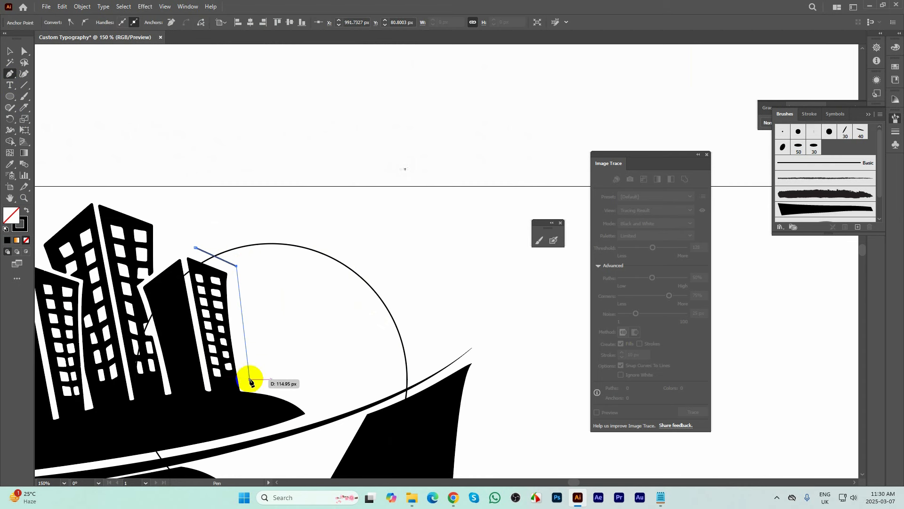
click(250, 380)
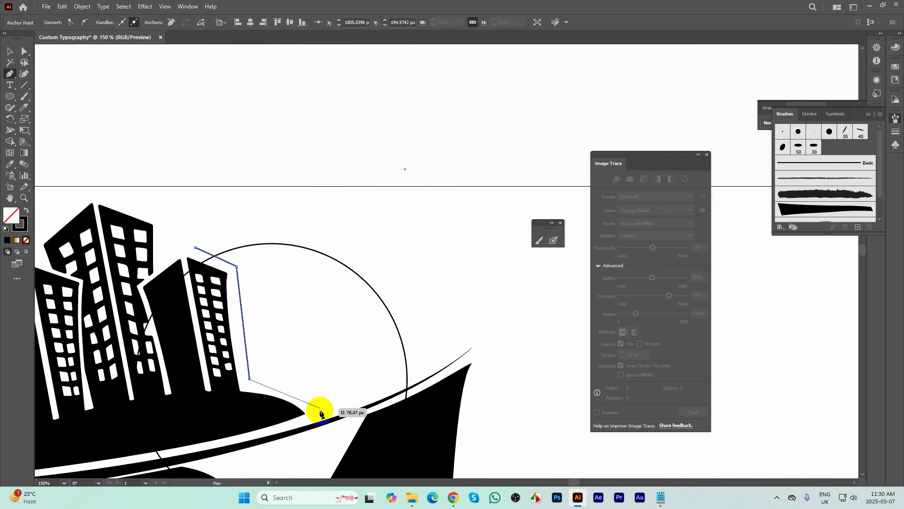
drag(322, 410, 334, 432)
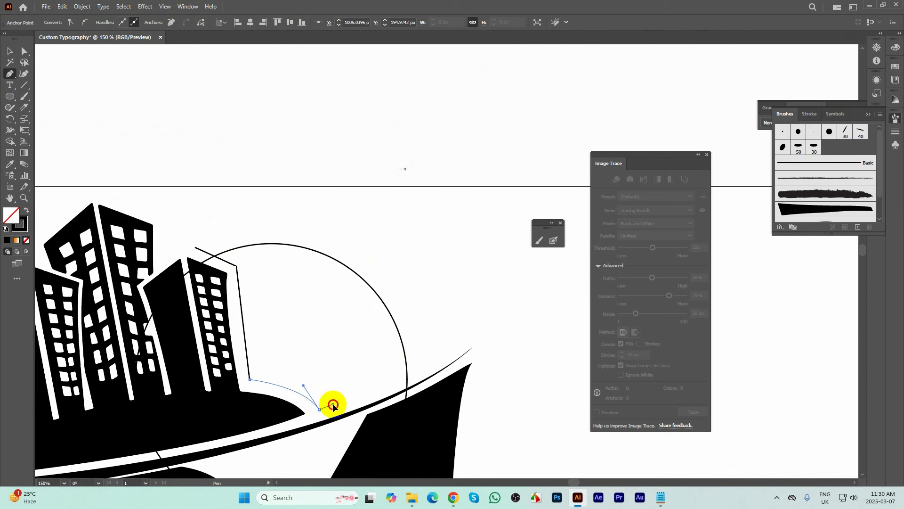
drag(457, 333, 483, 302)
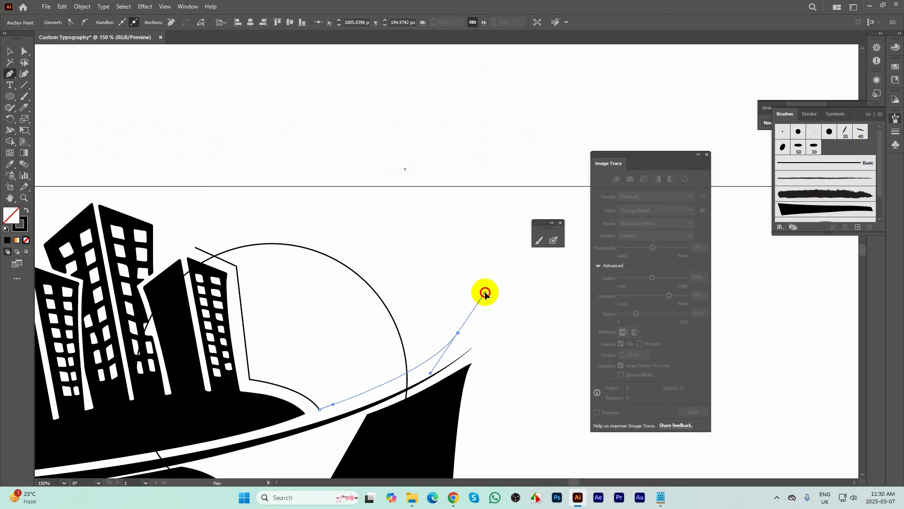
- Round the path's corners, about 10 px beside the building's roof and about 13 px at the building's foot
click(24, 51)
scroll(222, 257, up, 3)
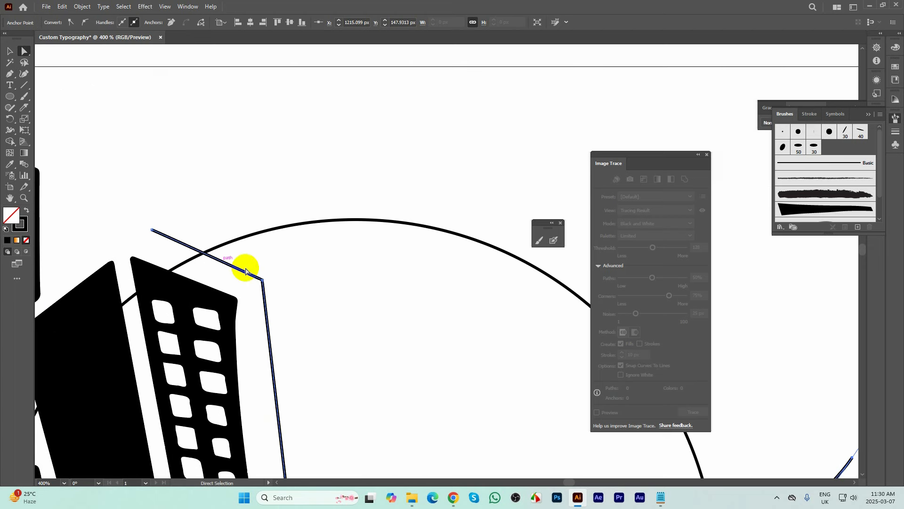
click(263, 281)
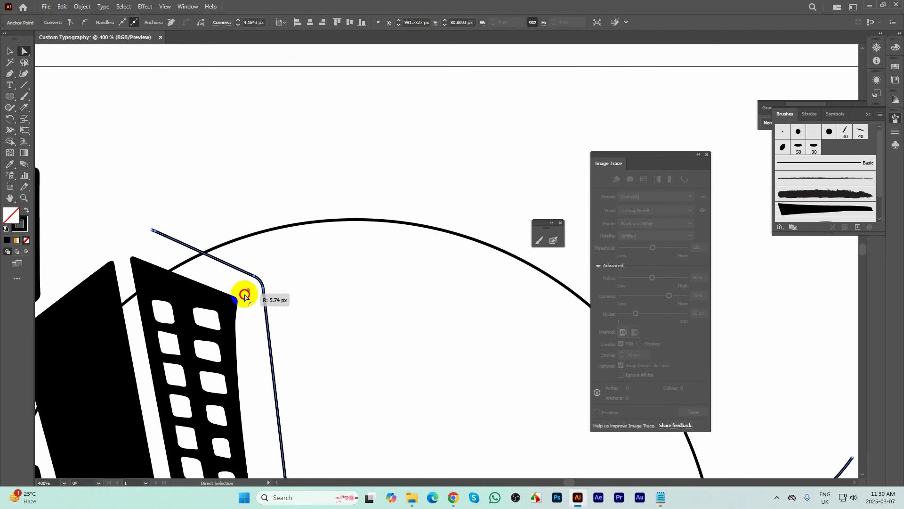
drag(243, 298, 238, 303)
scroll(307, 210, down, 3)
scroll(310, 359, up, 2)
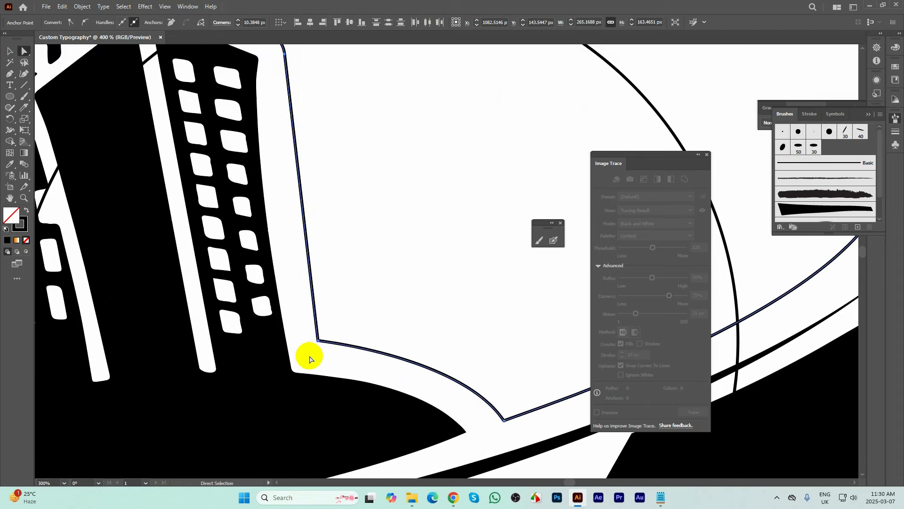
click(318, 344)
drag(323, 329, 352, 314)
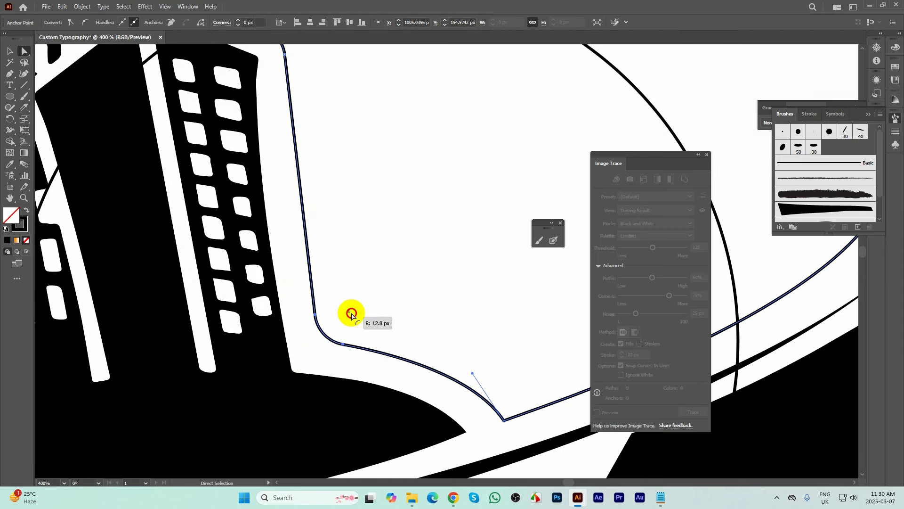
scroll(329, 339, down, 5)
click(333, 186)
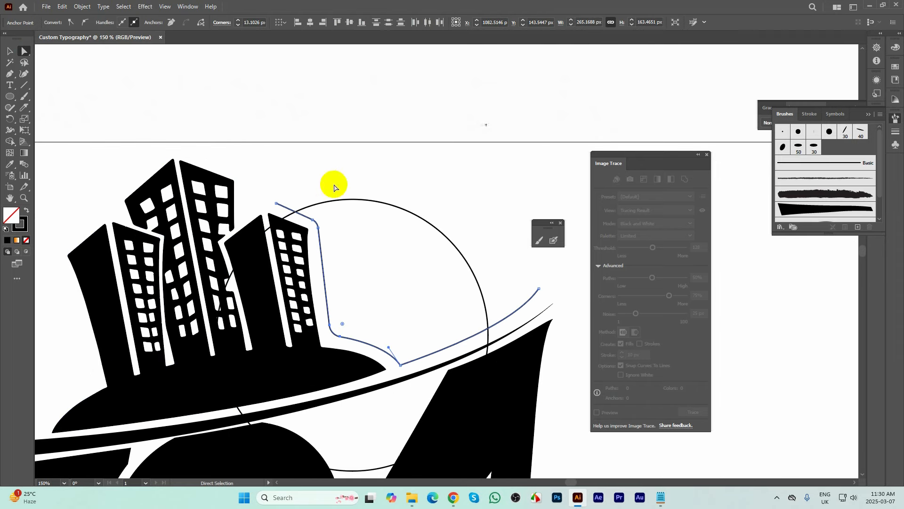
- Cut away the circle's part over the buildings and lettering with the Shape Builder, using the Pen path as the boundary
click(9, 51)
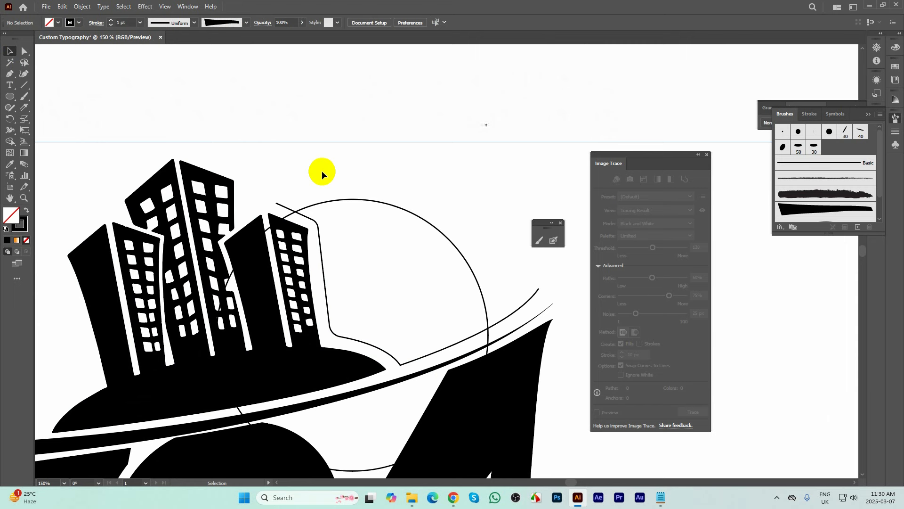
click(369, 203)
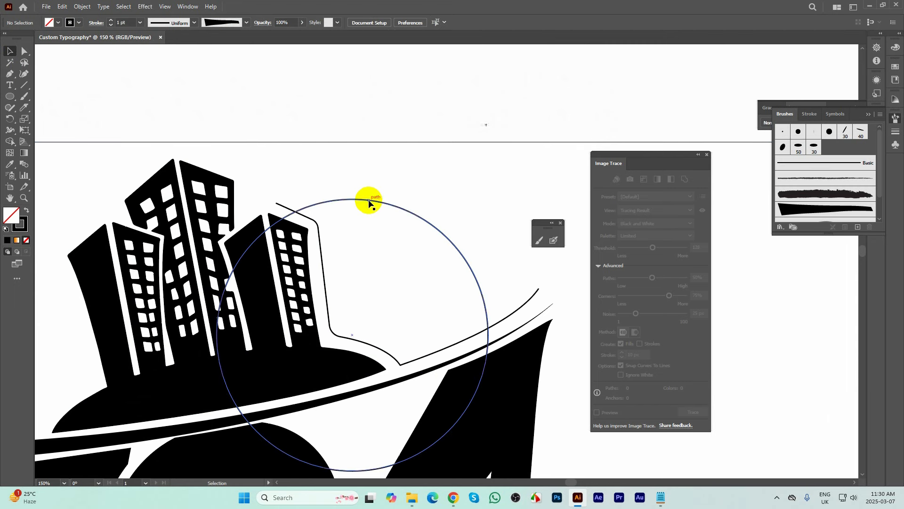
shift+click(319, 230)
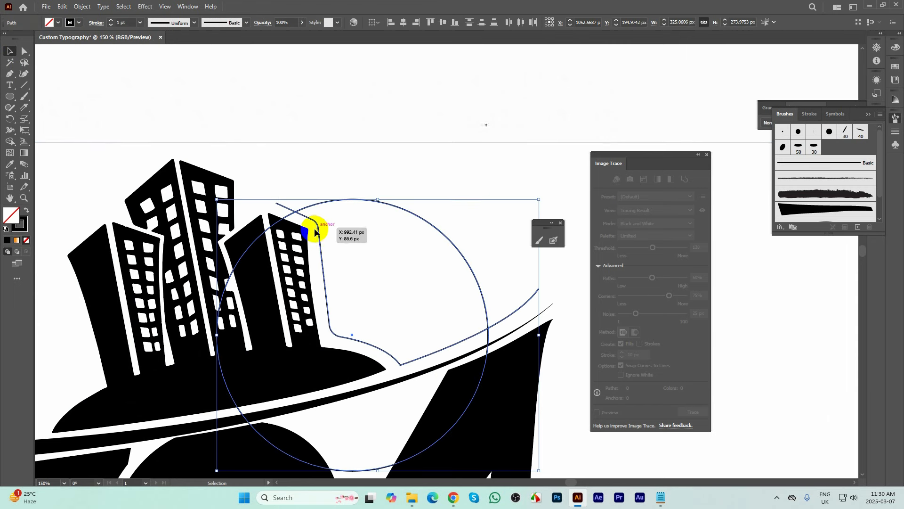
click(11, 152)
drag(201, 268, 327, 409)
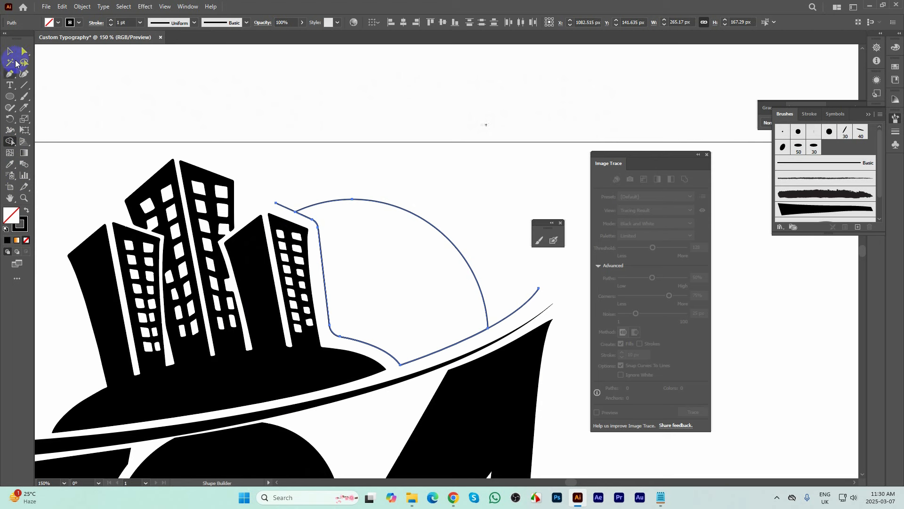
- Delete the leftover Pen path around the trimmed sun shape
click(10, 52)
click(294, 179)
click(284, 209)
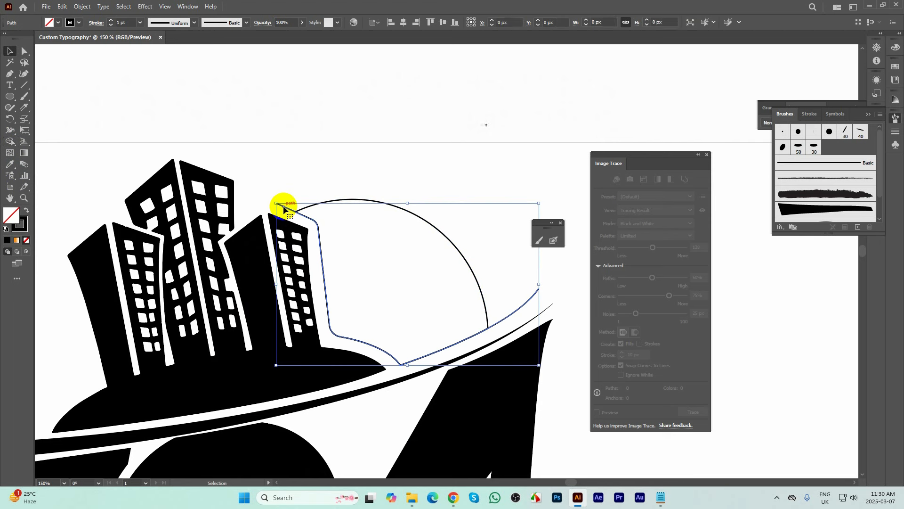
key(Delete)
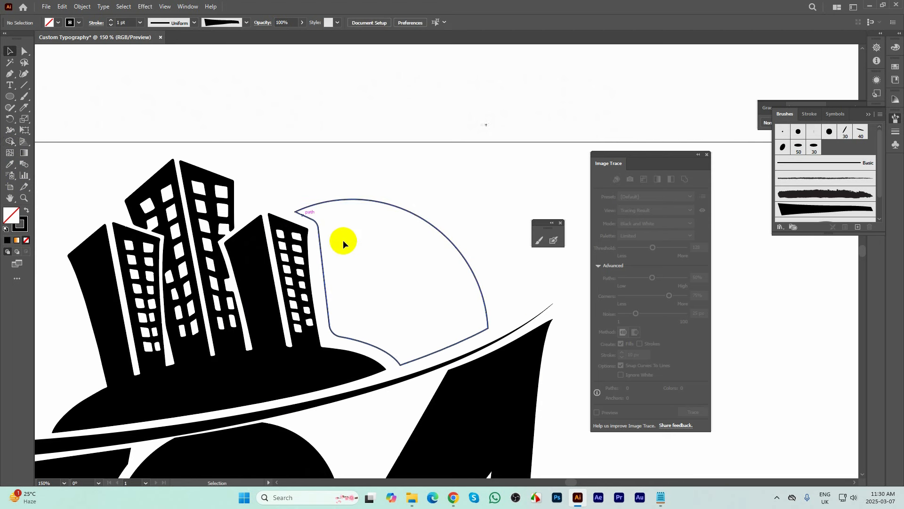
- Swap the sun shape's outline for a solid fill and try to color it red, fc2b27
click(357, 199)
scroll(316, 256, down, 1)
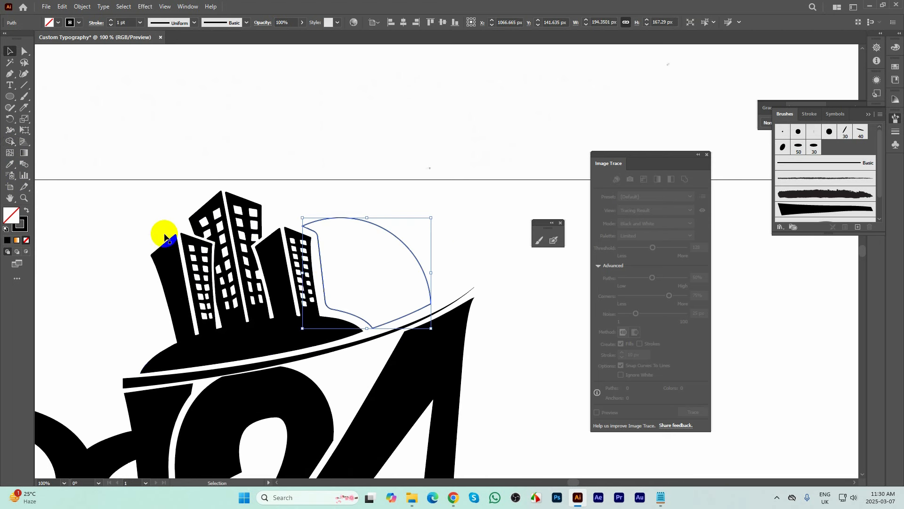
click(26, 210)
double_click(11, 216)
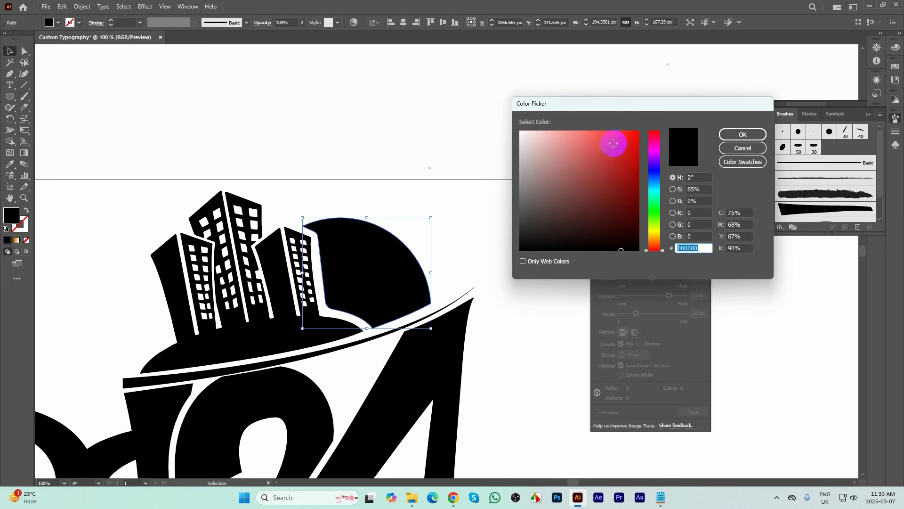
drag(613, 143, 616, 135)
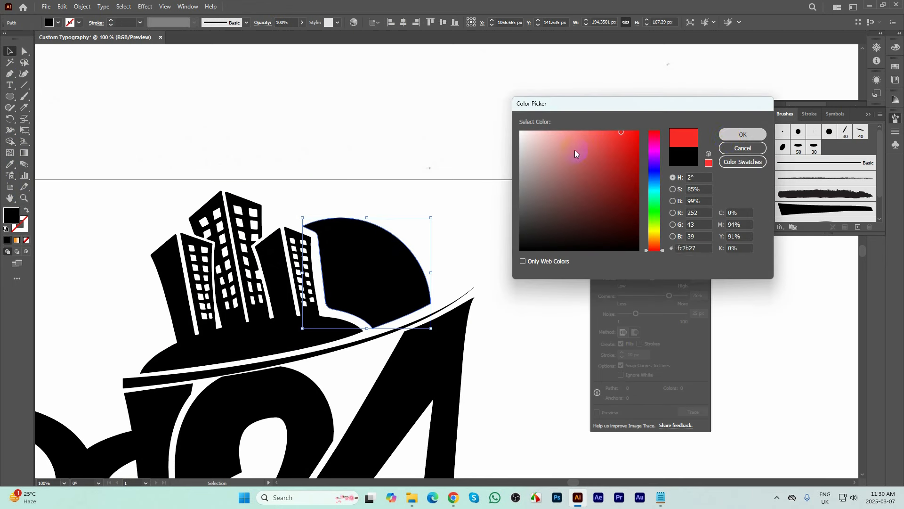
key(Return)
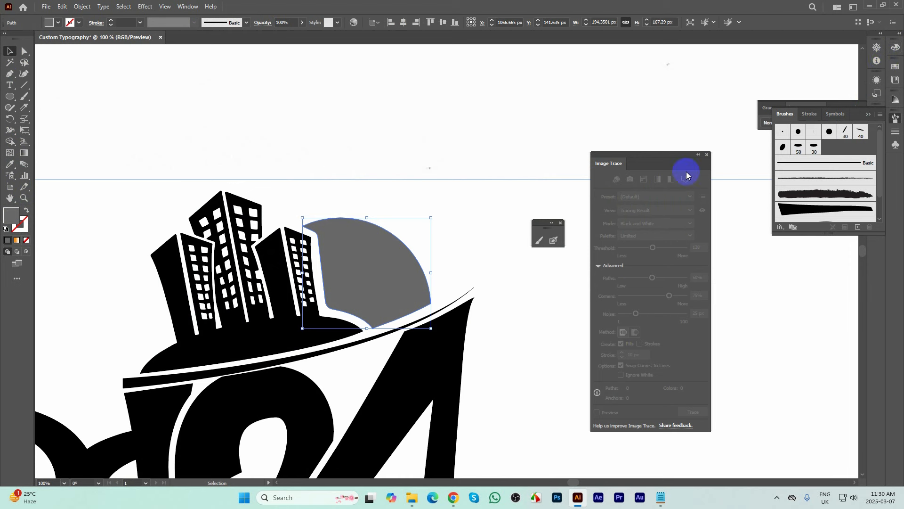
- Switch the sun's color mode from Grayscale to RGB, apply the red fill fc2b27 and deselect the shape
click(707, 156)
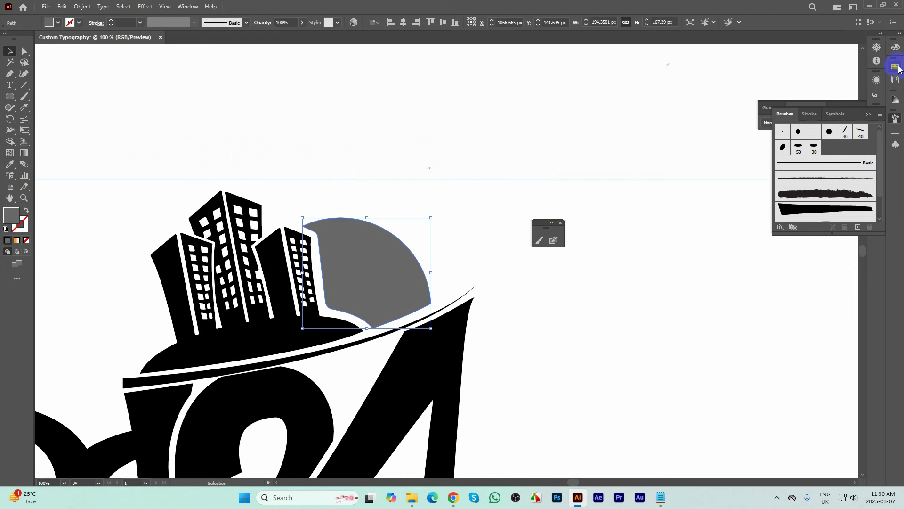
click(896, 49)
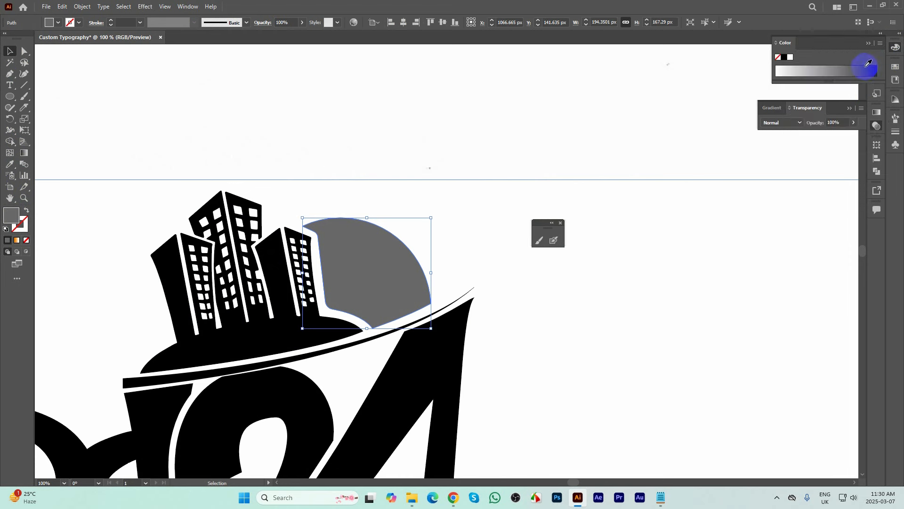
click(880, 45)
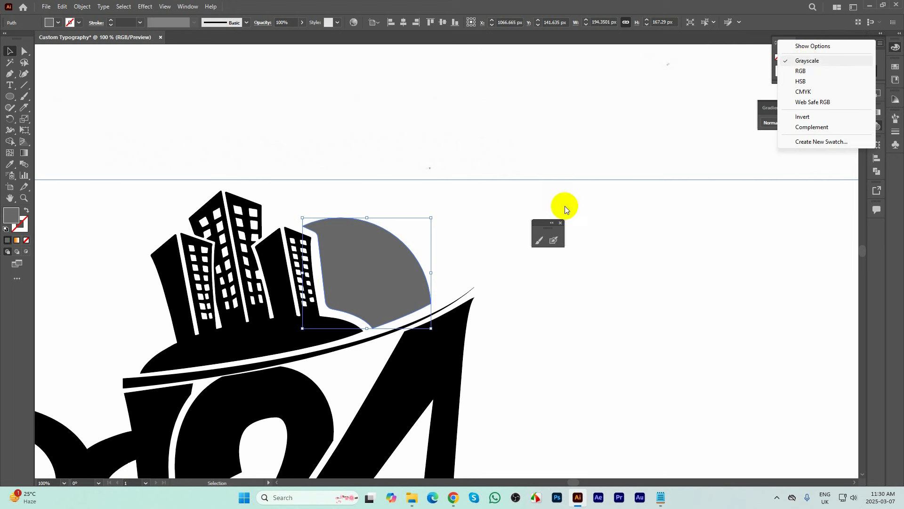
click(397, 254)
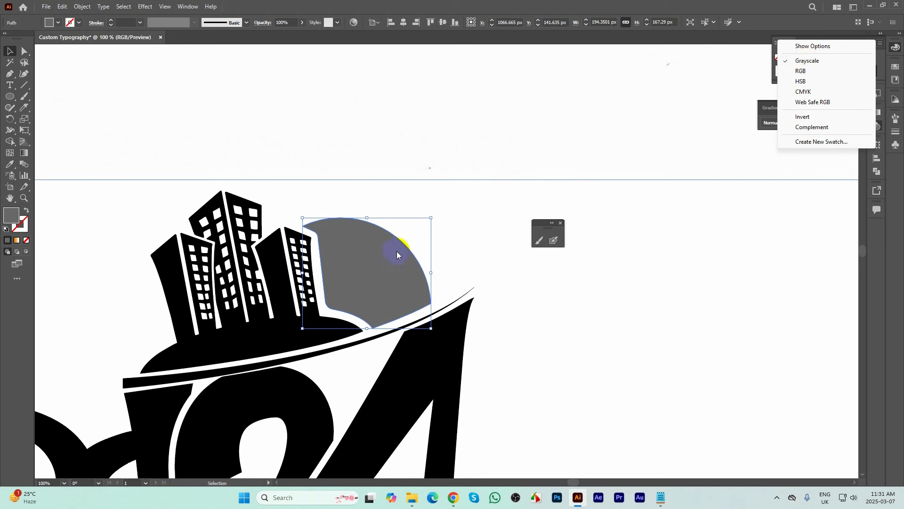
click(803, 73)
click(777, 71)
scroll(412, 243, down, 3)
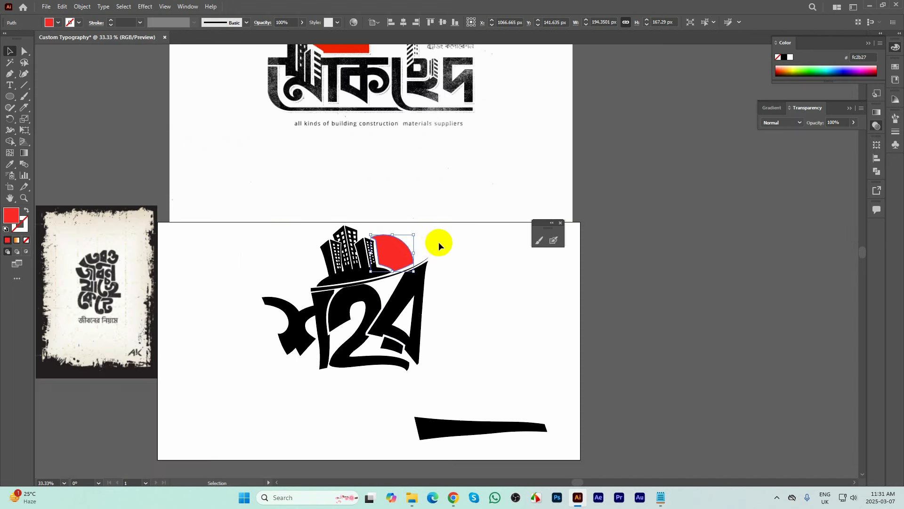
click(452, 278)
drag(425, 269, 393, 284)
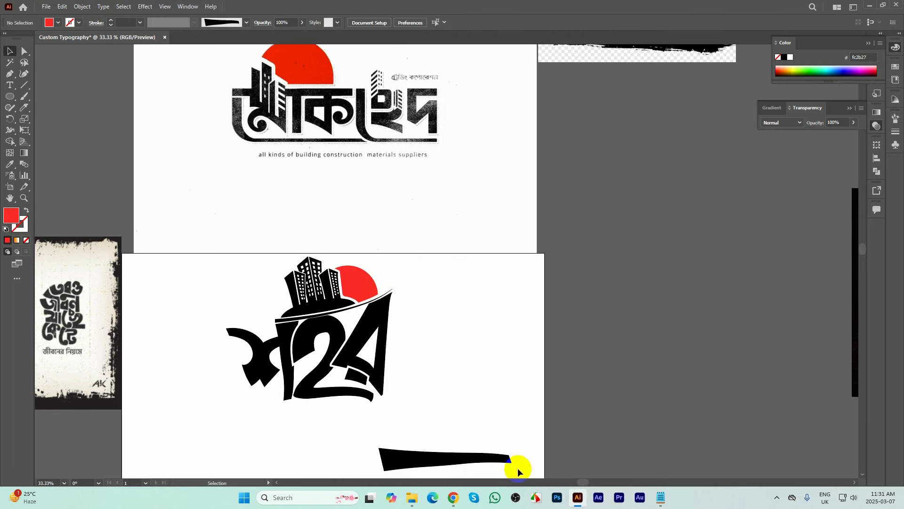
- Switch to Chrome and search Google Images for "bird vector" in a new tab
mouse_move(459, 493)
click(423, 453)
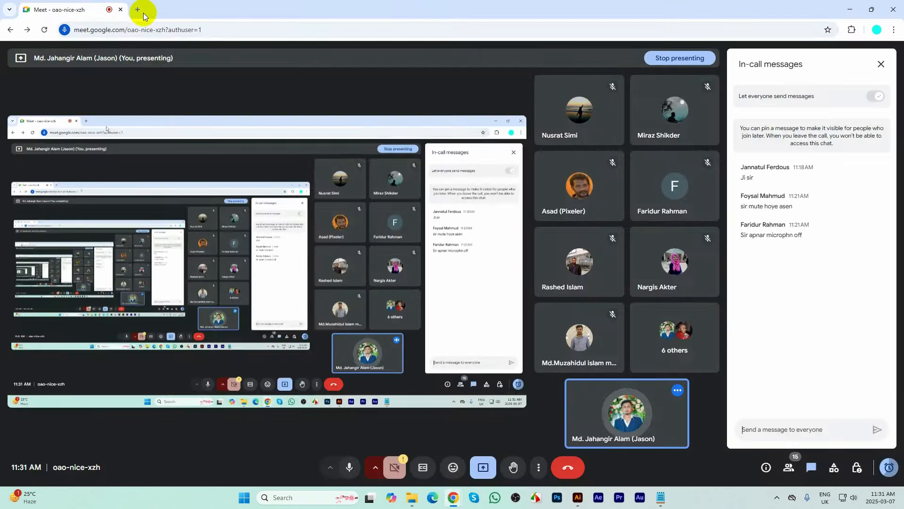
click(137, 9)
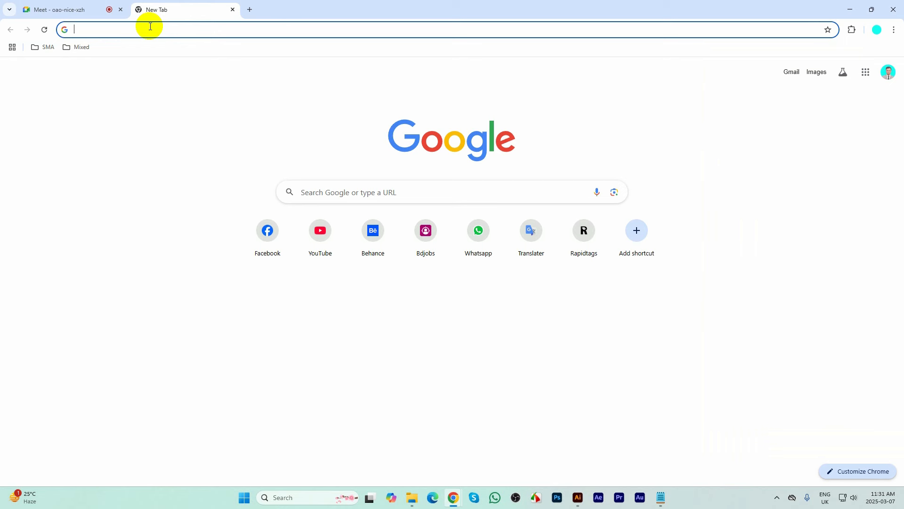
text(bird ve)
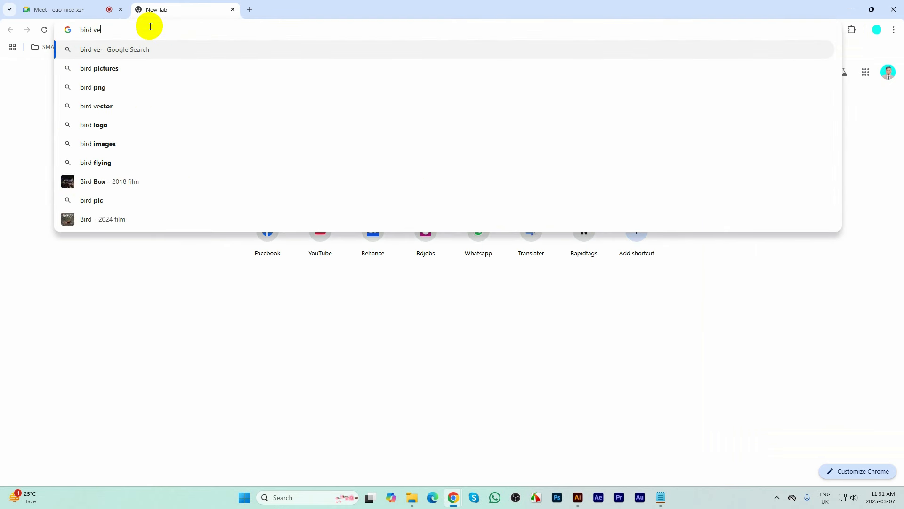
text(ctor)
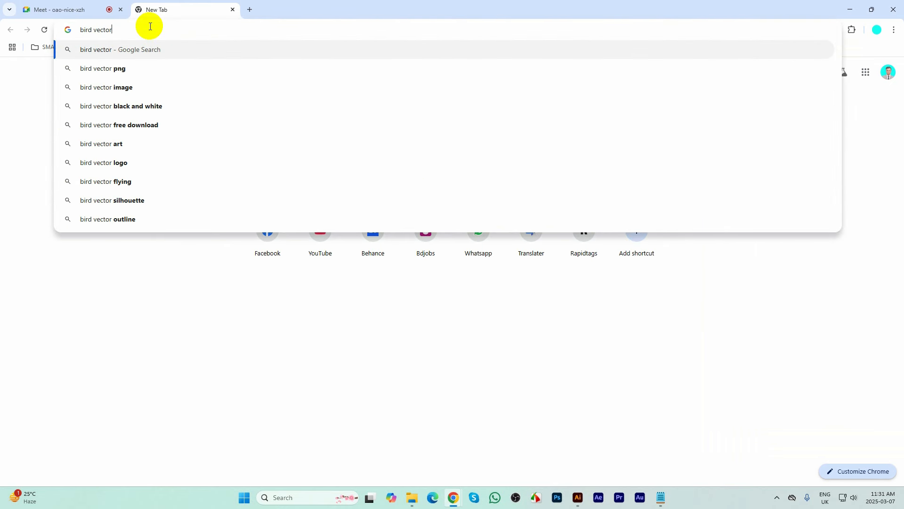
key(Return)
click(137, 102)
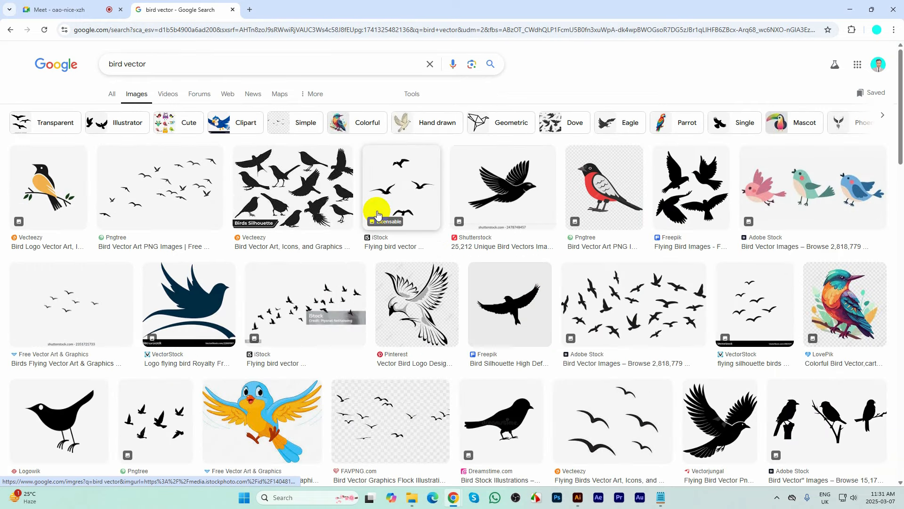
- Preview several bird results and copy the Adobe Stock image of the black flying flock
click(151, 429)
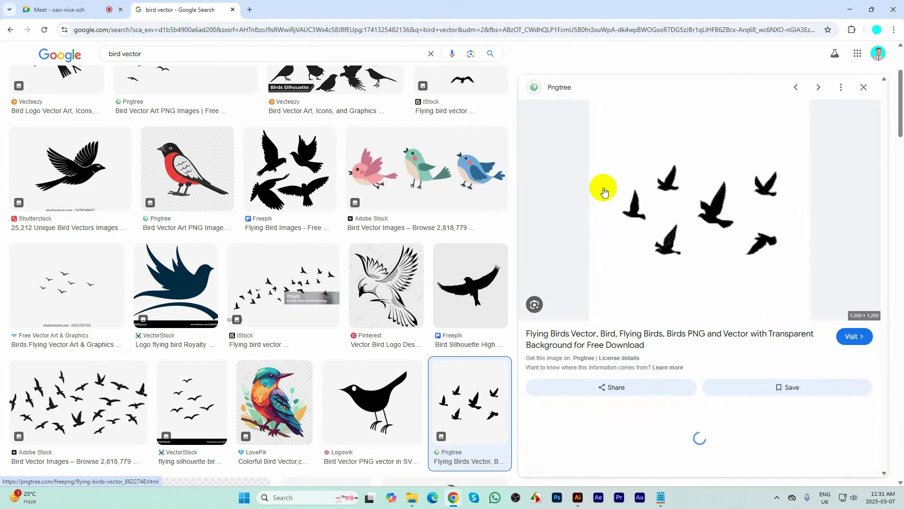
click(384, 391)
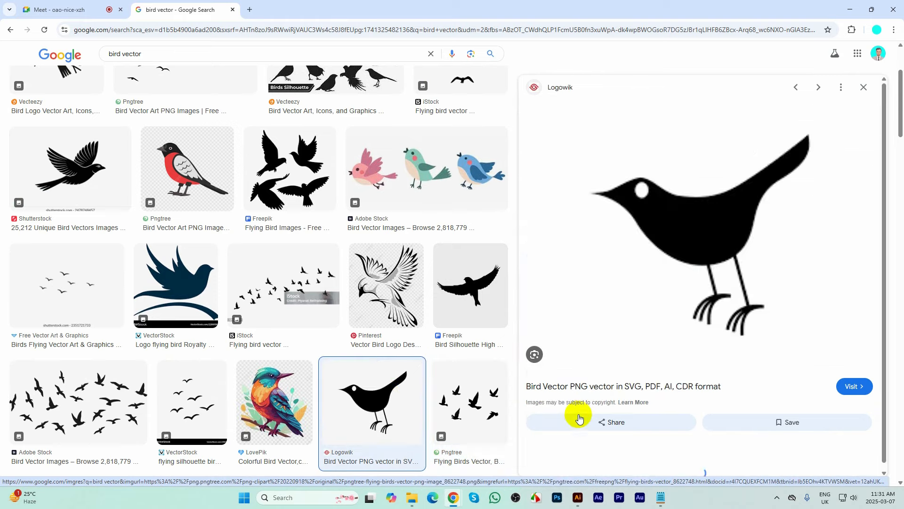
scroll(534, 383, down, 4)
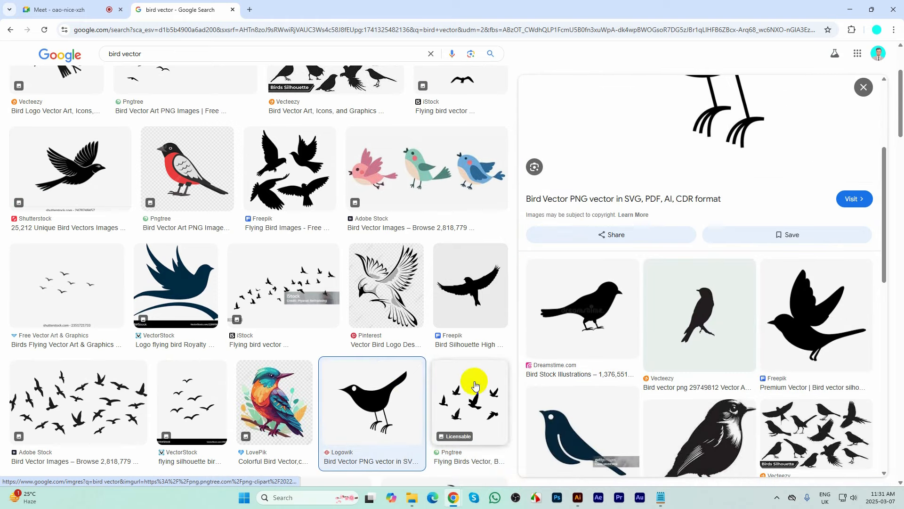
right_click(90, 383)
click(95, 401)
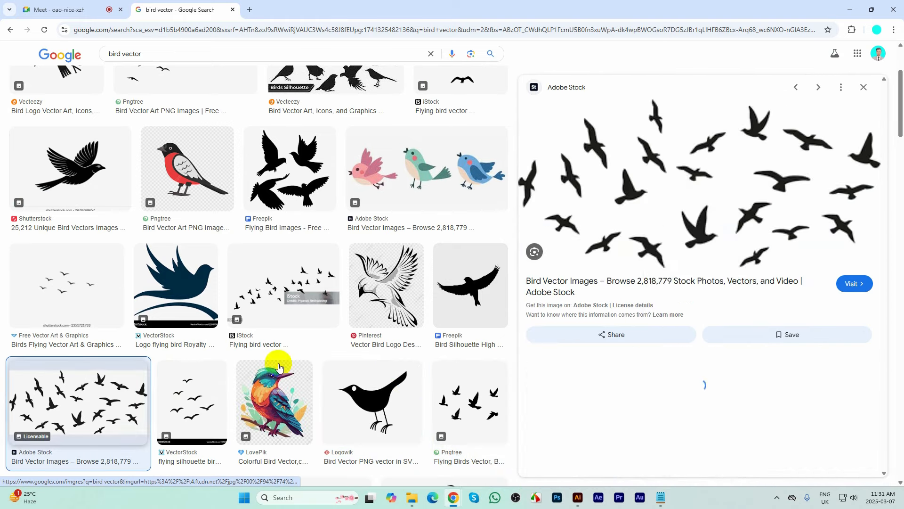
right_click(645, 145)
click(677, 291)
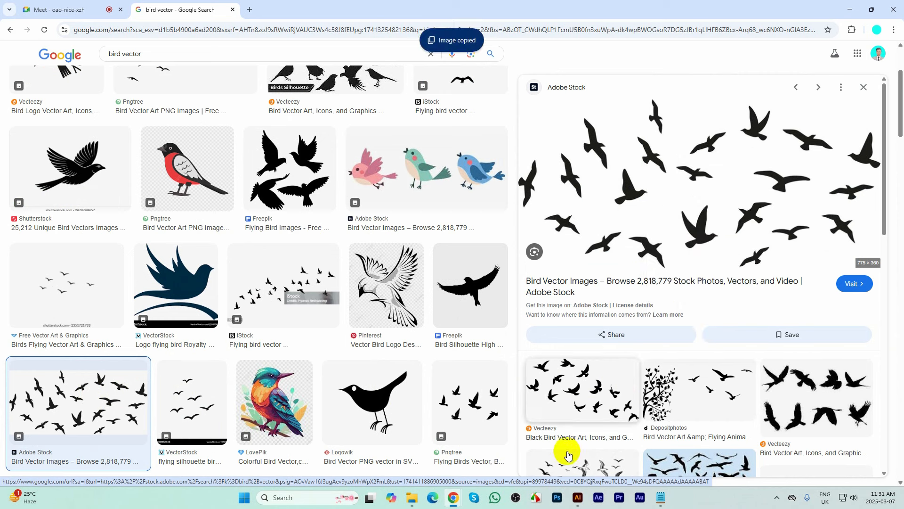
- Save the Adobe Stock bird flock image to the Desktop as a JPEG
mouse_move(579, 501)
right_click(661, 185)
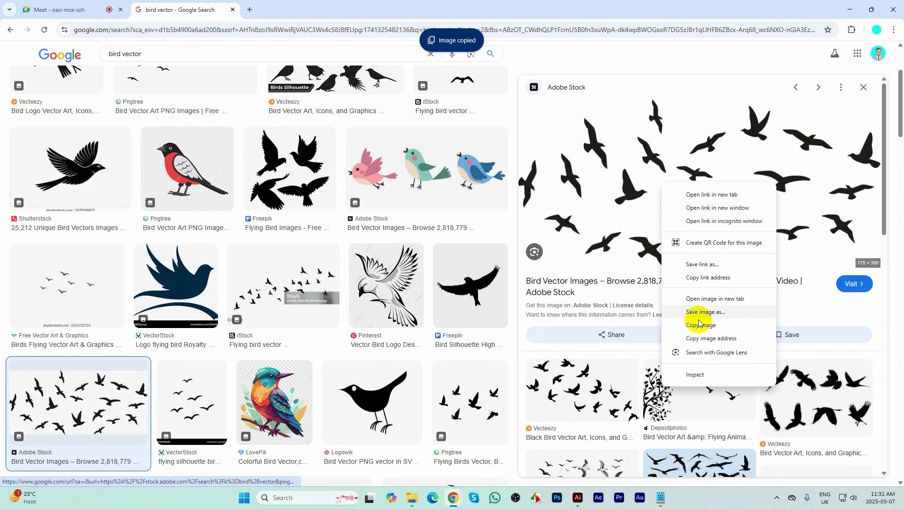
click(692, 309)
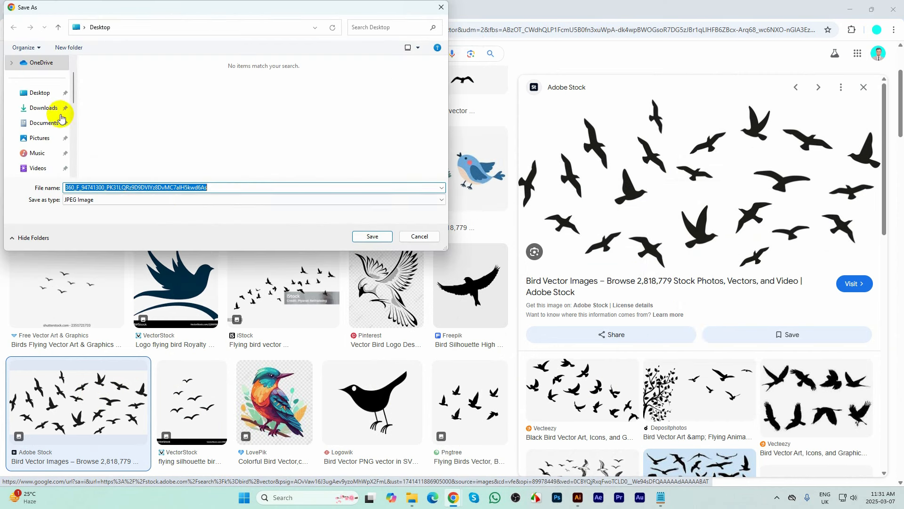
click(43, 93)
click(372, 236)
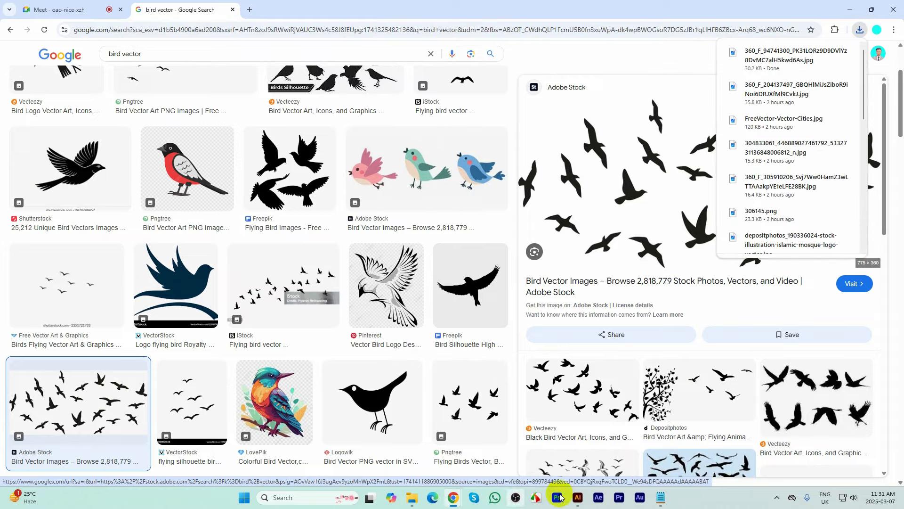
- Switch to Illustrator, paste the copied bird flock image and move it onto the empty canvas beside the artboards
click(578, 498)
key(ctrl+v)
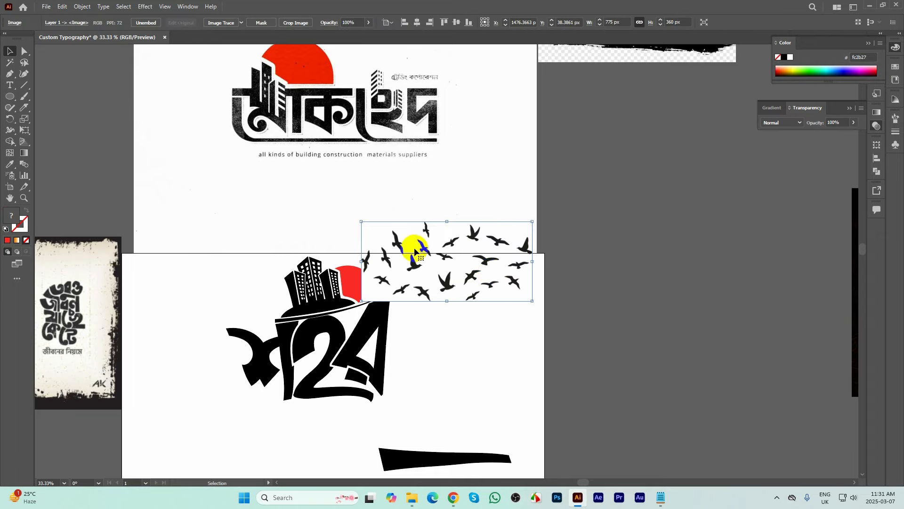
drag(414, 247, 710, 228)
scroll(624, 263, right, 5)
- Image Trace the bird flock picture with the default preset, expand the tracing and ungroup it
click(230, 25)
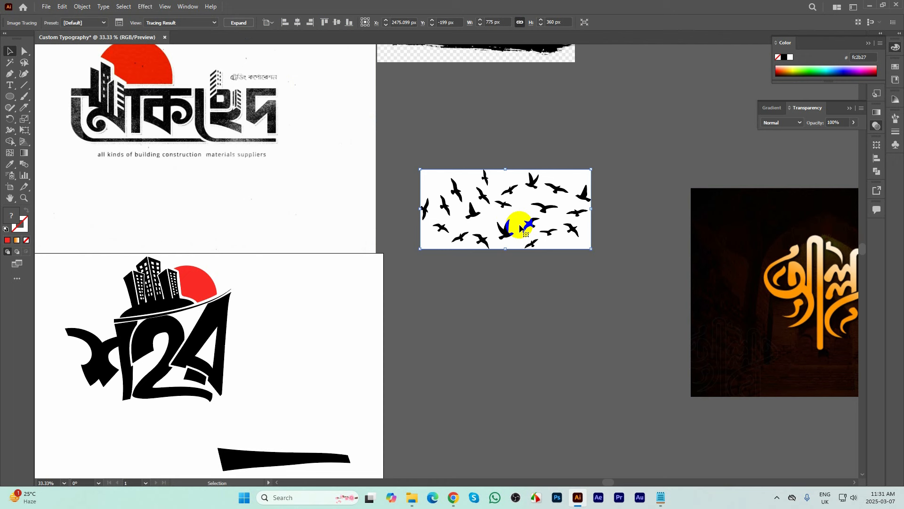
click(298, 23)
click(243, 24)
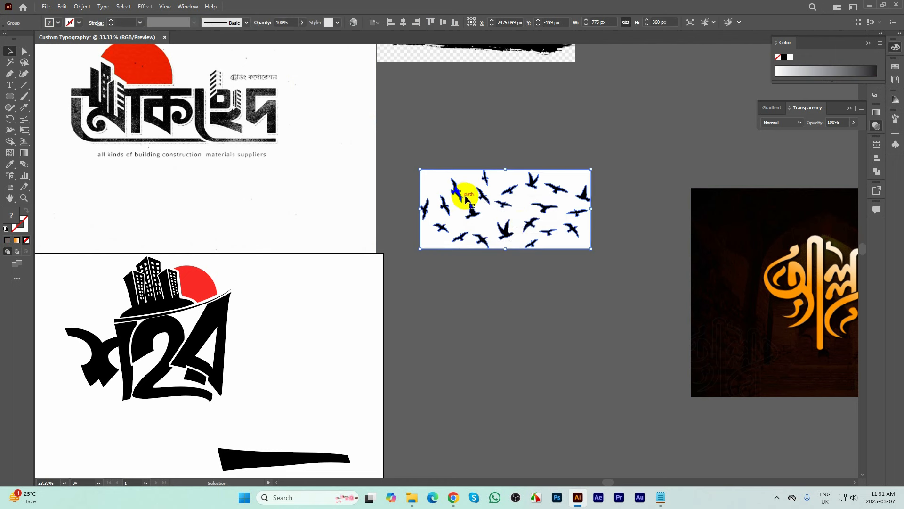
right_click(454, 183)
click(492, 277)
click(556, 315)
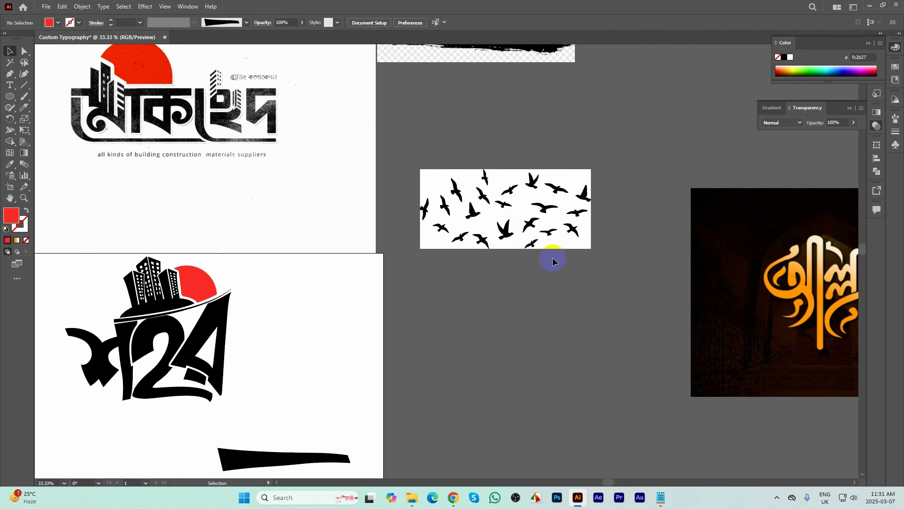
- Pull four bird silhouettes out of the traced flock and place them together on the artboard beside the sun
scroll(590, 298, left, 3)
drag(528, 206, 377, 272)
drag(501, 196, 352, 271)
mouse_move(497, 198)
mouse_down()
mouse_move(515, 185)
mouse_move(466, 239)
mouse_move(494, 211)
mouse_up()
drag(549, 175, 361, 295)
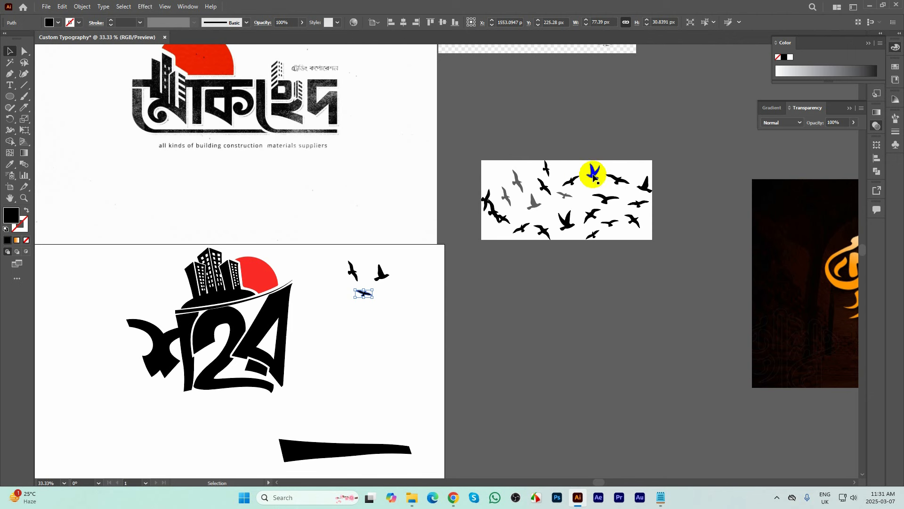
drag(593, 174, 391, 296)
- Apply Reflect to the last placed bird and shrink it to about 23 by 28 px
right_click(391, 295)
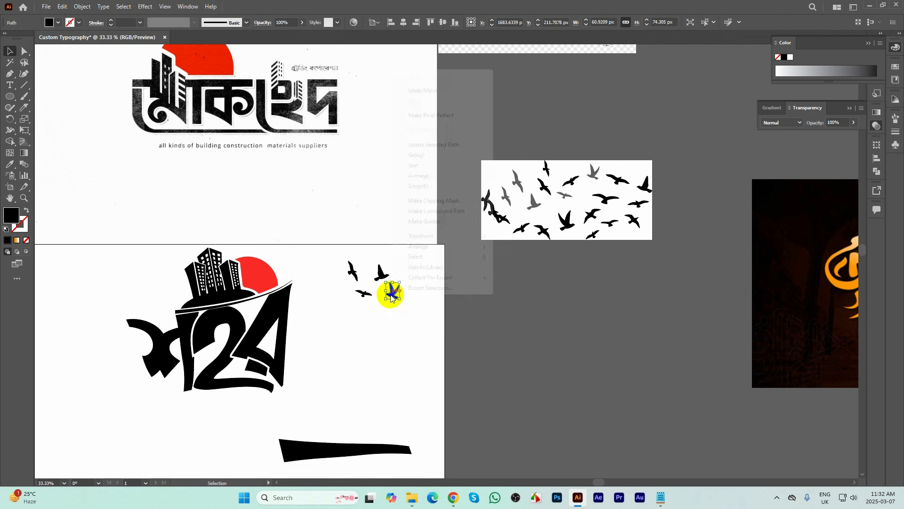
mouse_move(424, 236)
click(528, 270)
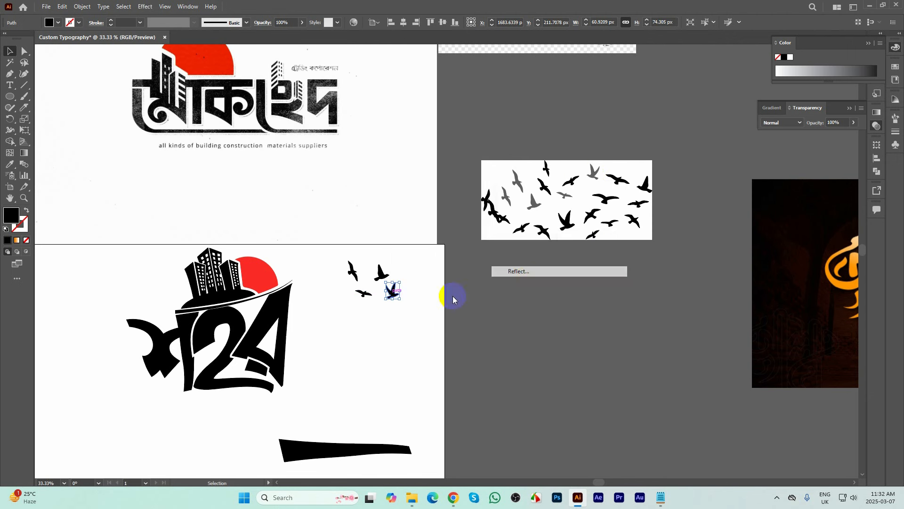
click(586, 339)
scroll(398, 298, up, 1)
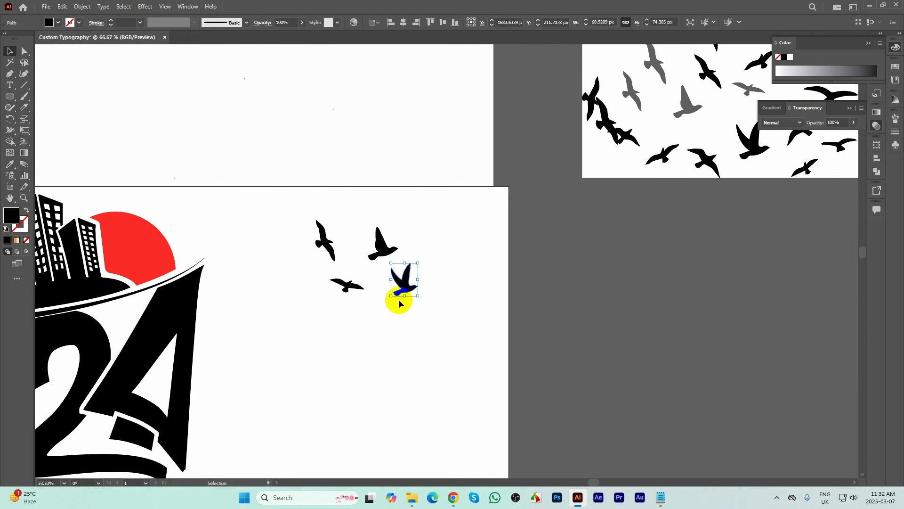
click(427, 288)
click(416, 266)
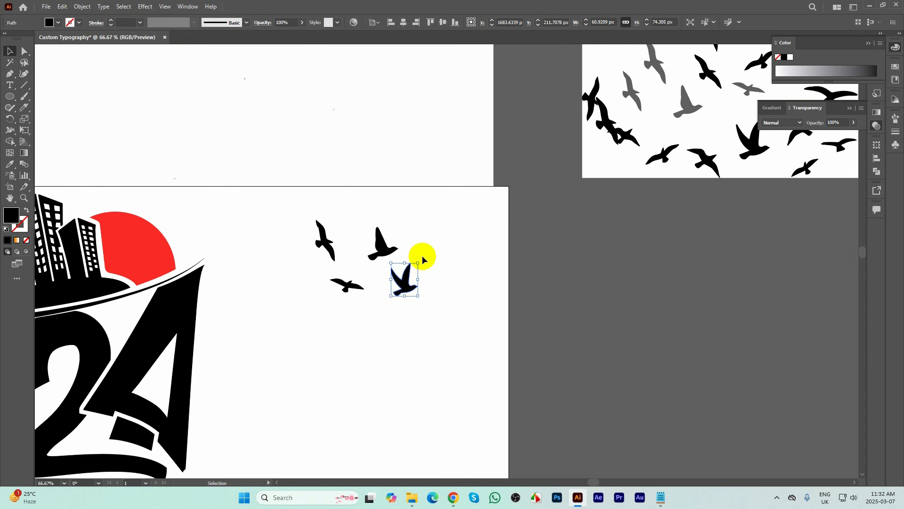
drag(419, 260, 402, 282)
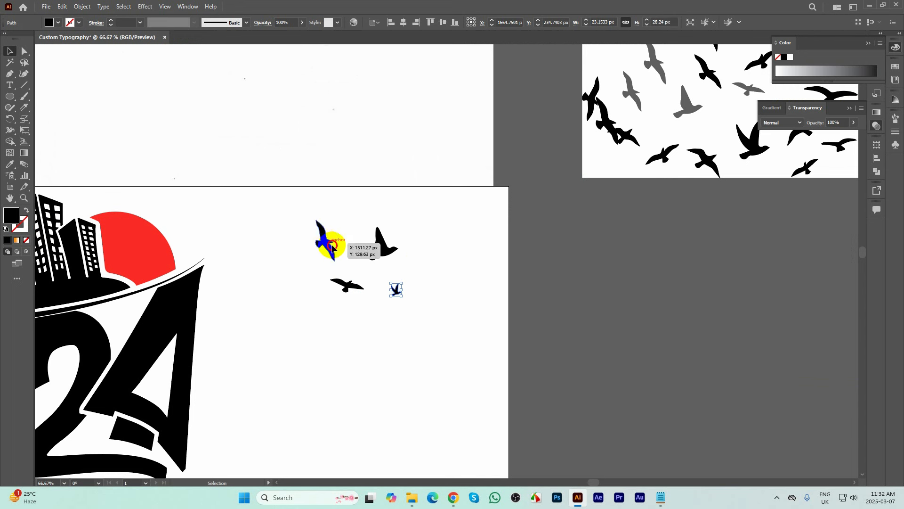
- Enlarge the tall bird to about 52 by 110 px and shrink its neighbour to about 46 by 50 px, tightening the spacing
drag(332, 246, 318, 216)
click(381, 243)
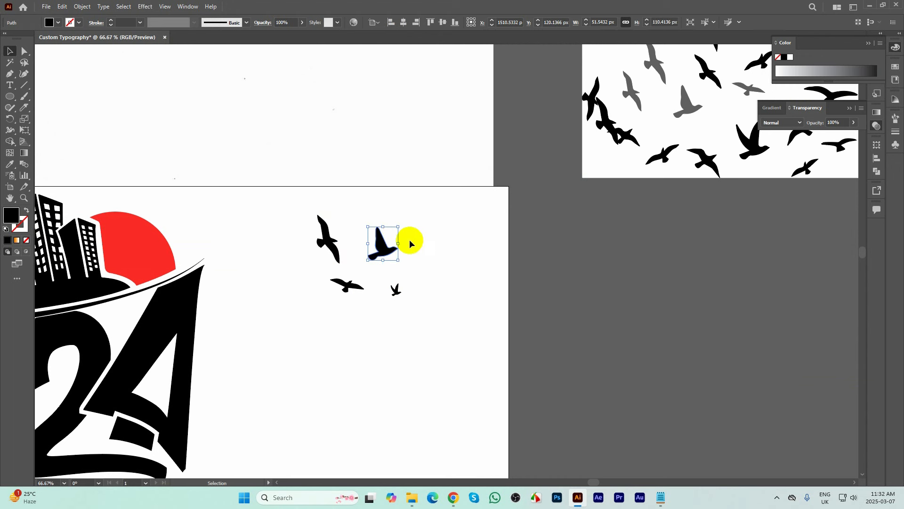
drag(396, 226, 385, 238)
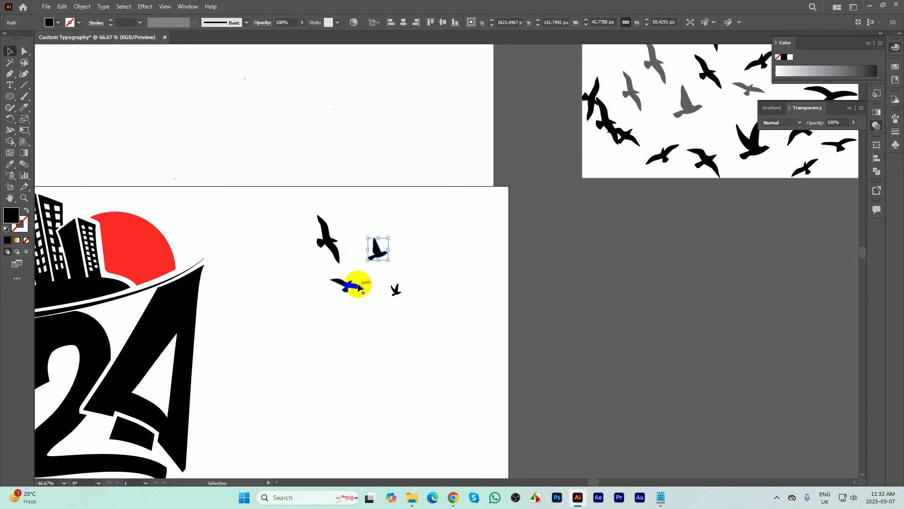
click(421, 273)
drag(397, 294, 394, 284)
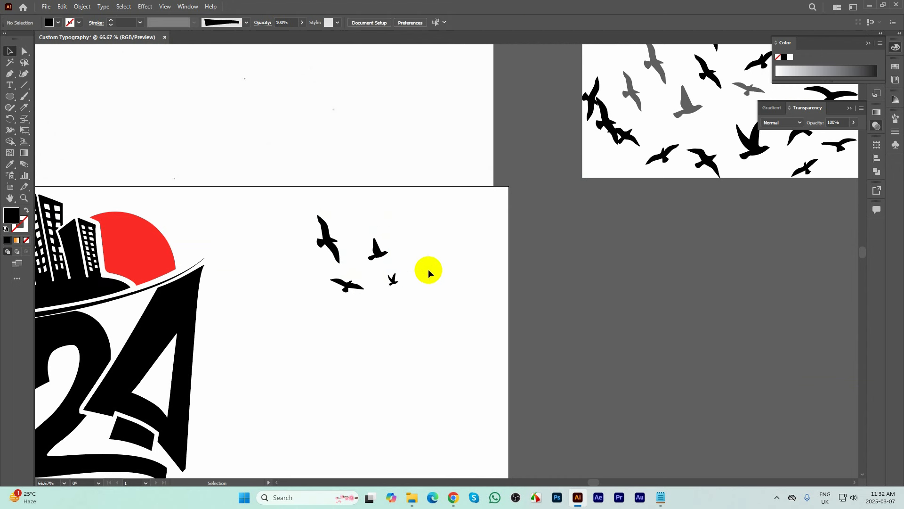
click(428, 269)
- Add a fifth bird from the traced flock above the others, shrink it and even out the spacing between the birds
scroll(428, 269, down, 1)
drag(426, 312, 459, 289)
click(460, 289)
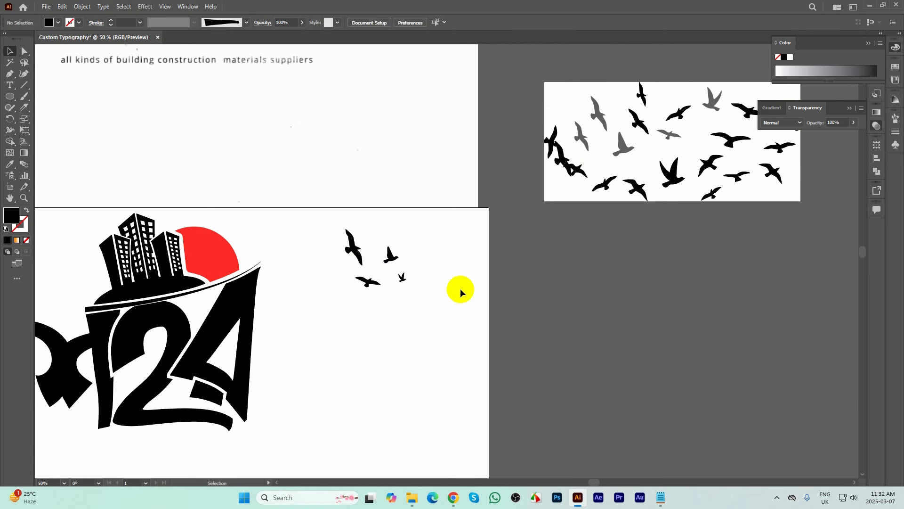
drag(638, 185, 386, 228)
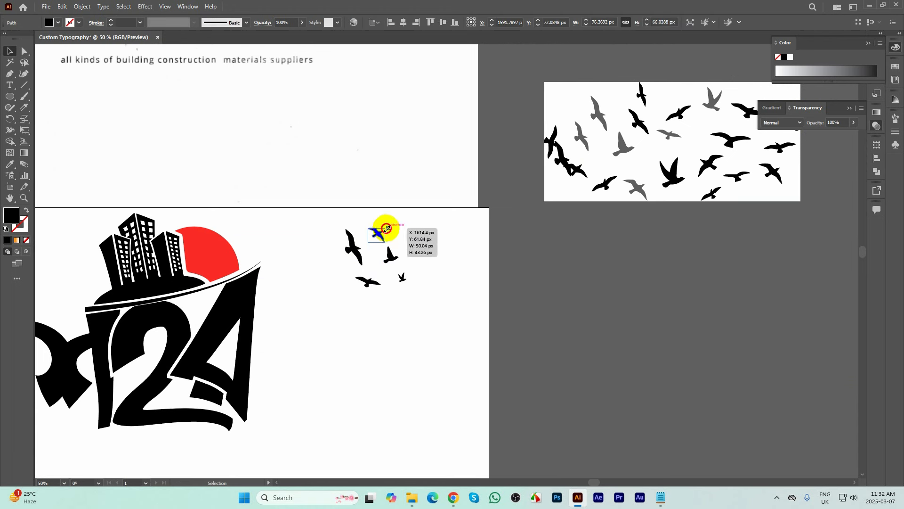
drag(387, 246, 394, 236)
mouse_move(403, 277)
mouse_down()
mouse_move(395, 283)
mouse_move(402, 270)
mouse_up()
- Group the five birds, scale the group down and place it over the red sun's outer edge
drag(433, 303, 314, 222)
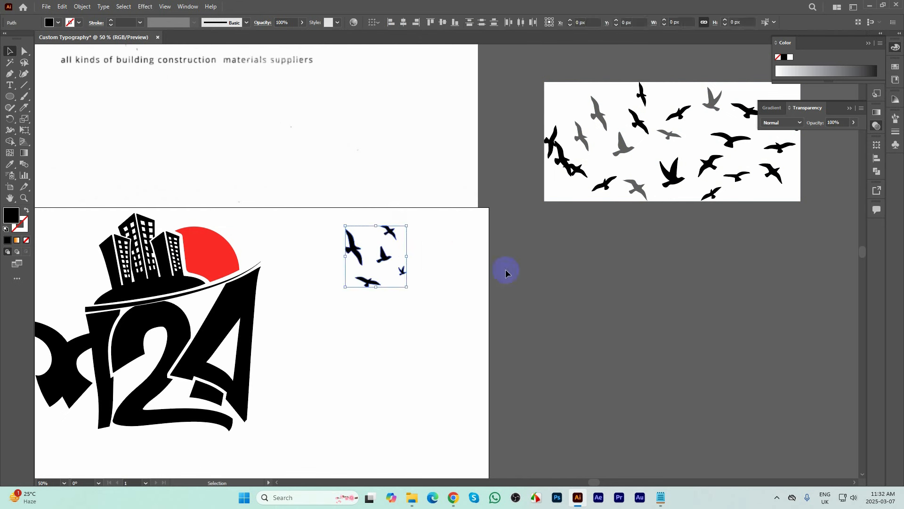
key(ctrl+g)
key(a)
key(v)
drag(405, 224, 235, 242)
click(420, 242)
scroll(420, 242, down, 2)
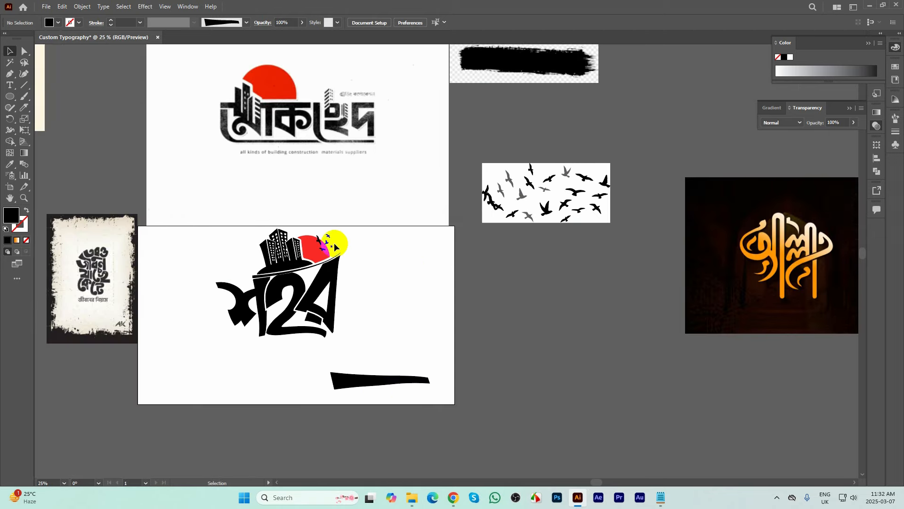
scroll(406, 239, up, 1)
scroll(406, 240, down, 1)
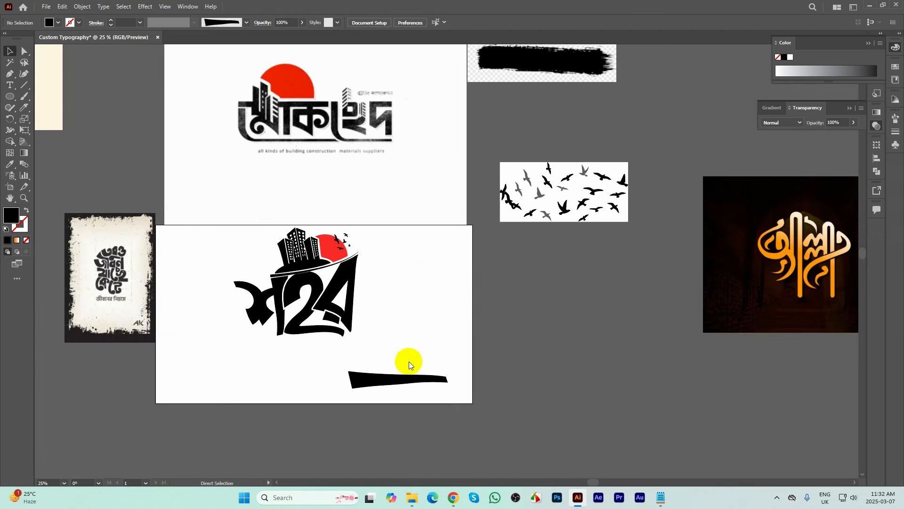
- Save the document to the Desktop as Custom Typography in Adobe Illustrator format, version Illustrator 2020
key(ctrl+s)
click(33, 97)
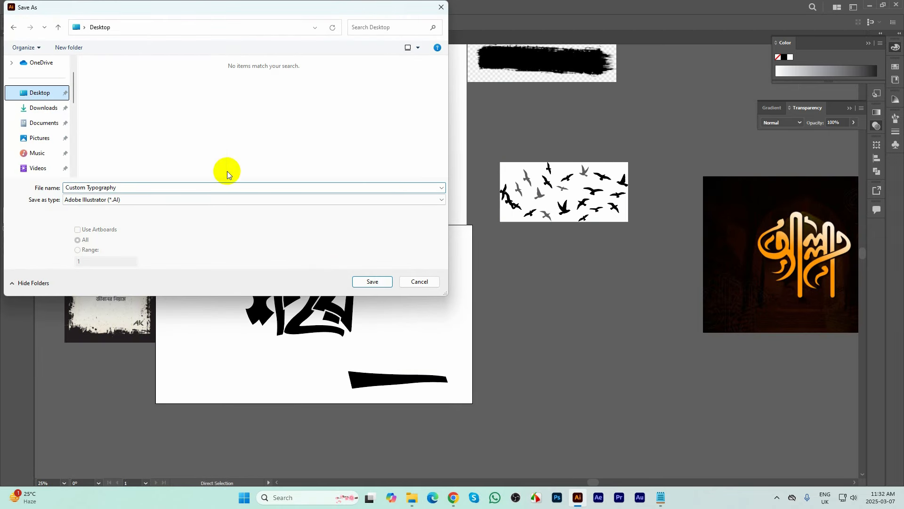
click(374, 282)
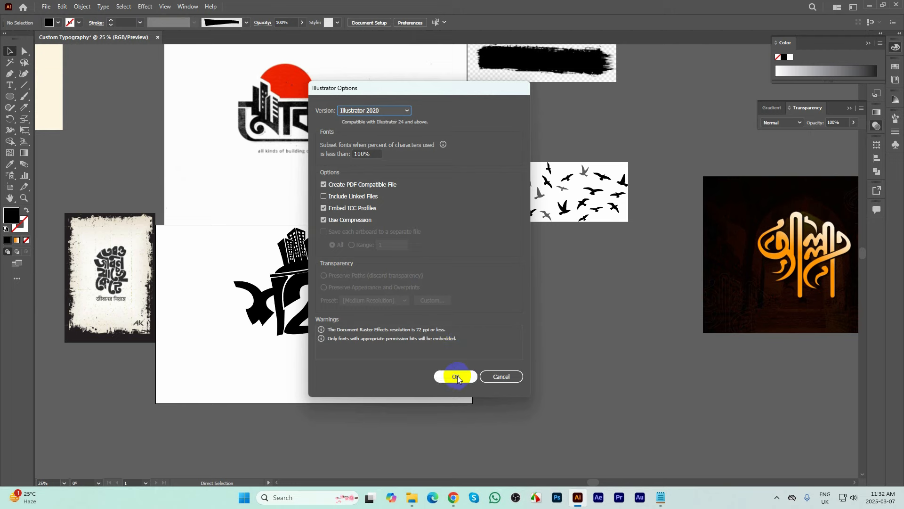
click(455, 376)
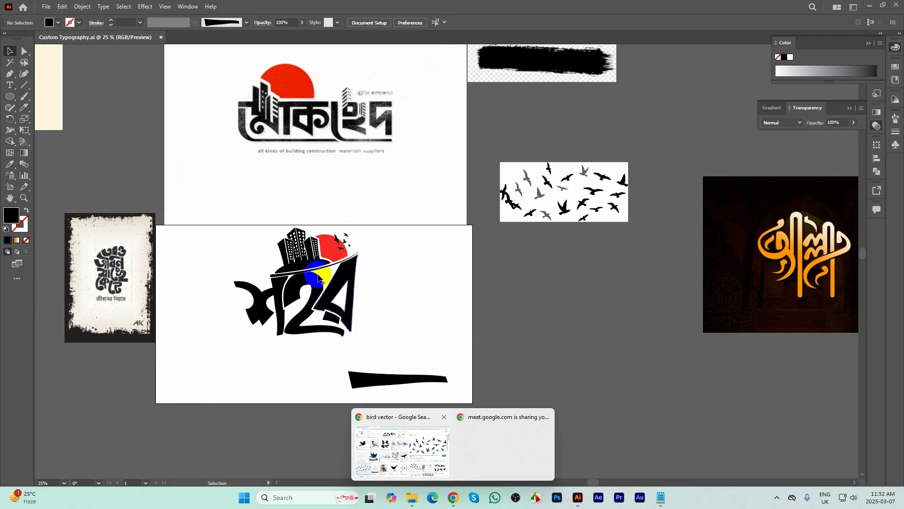
- Switch to Chrome and replace the image search with "city lamp vector"
click(398, 444)
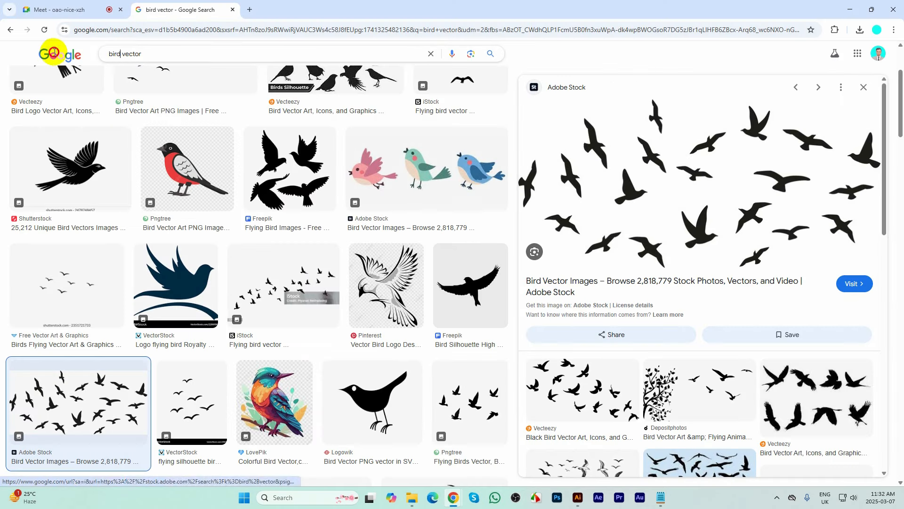
key(ctrl+shift+Left)
text(city )
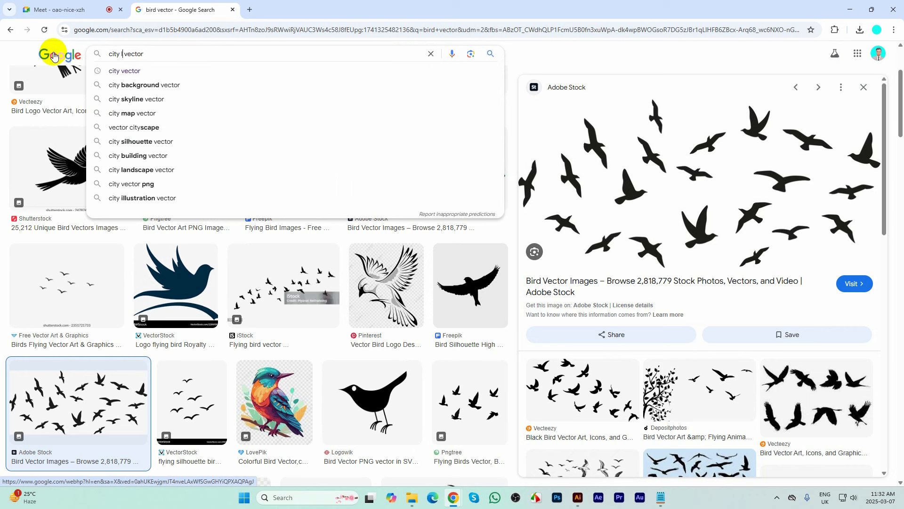
text(lan)
key(BackSpace)
key(BackSpace)
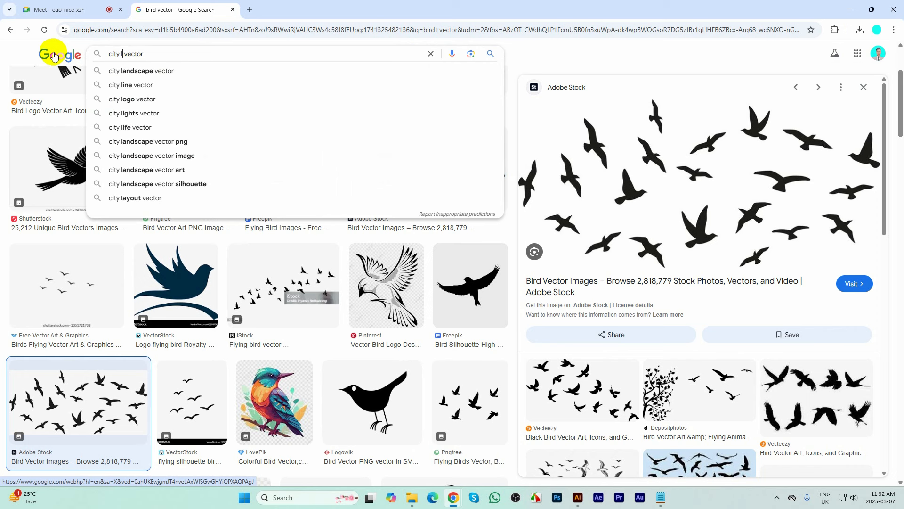
text(amp)
key(Return)
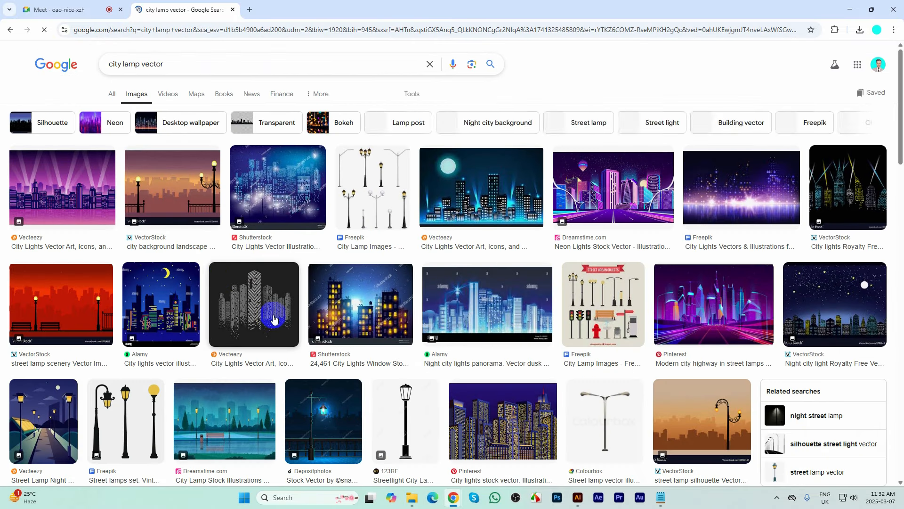
- Examine the street lamp image results and previews, including the 123RF curved lamp and the Vector4Free lamp, for a simple shape
scroll(379, 347, down, 3)
scroll(518, 330, down, 1)
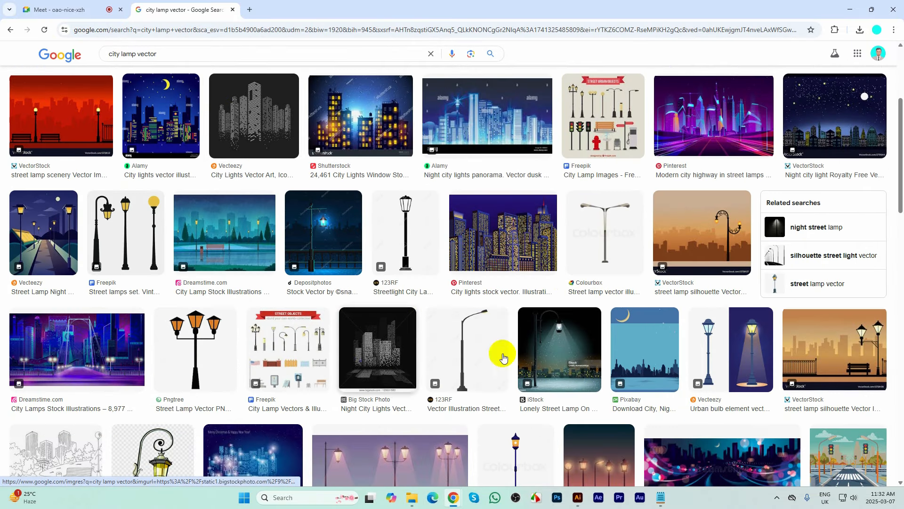
click(477, 333)
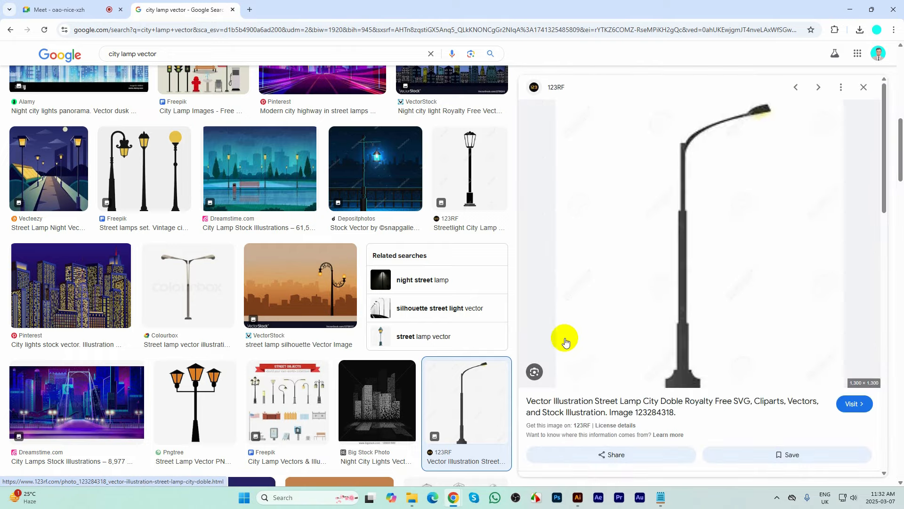
scroll(682, 256, down, 6)
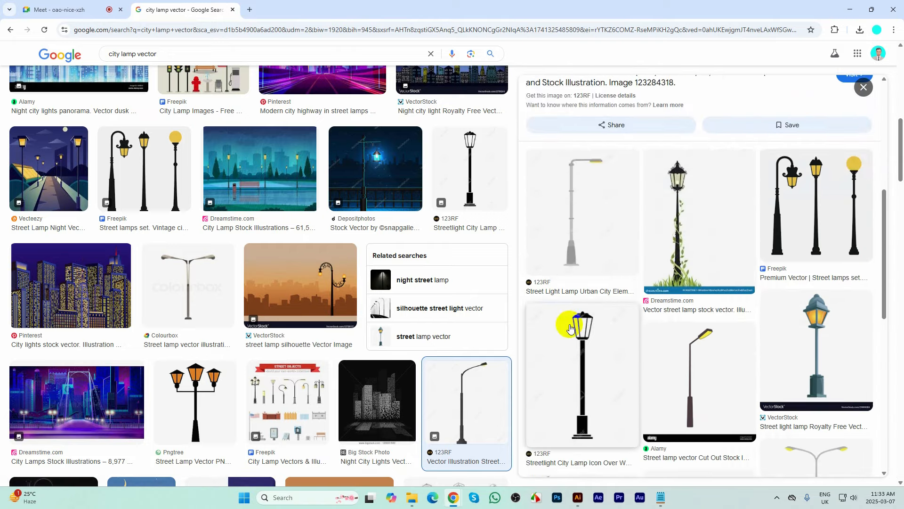
scroll(306, 298, down, 5)
scroll(520, 329, down, 2)
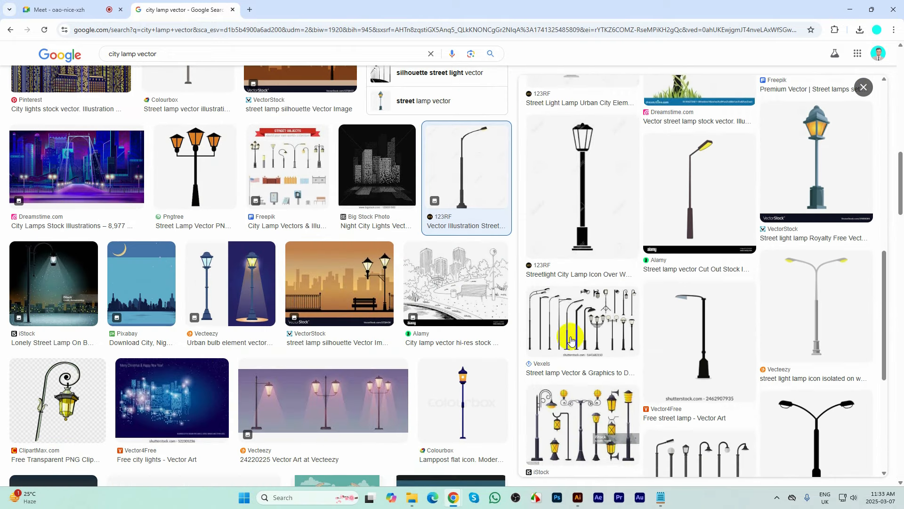
click(712, 346)
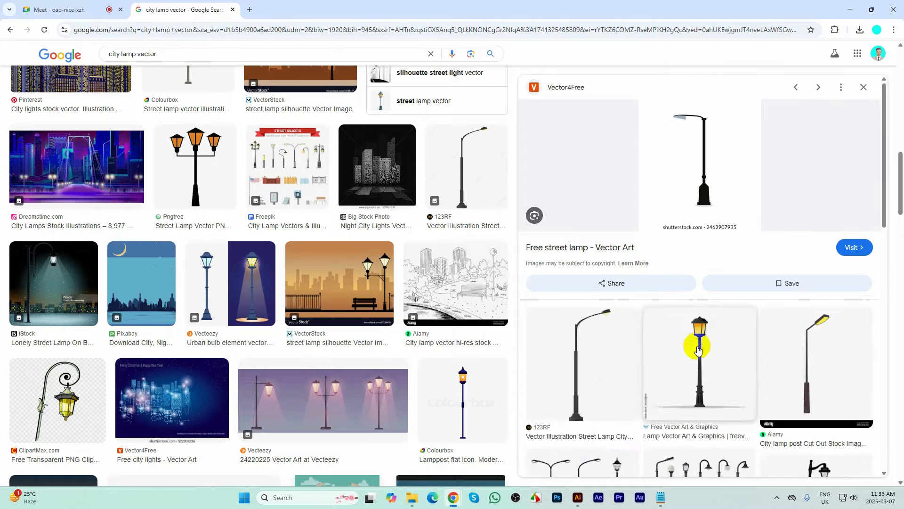
scroll(699, 350, down, 2)
- Reopen the preview of the 123RF curved street lamp and copy its image
click(579, 498)
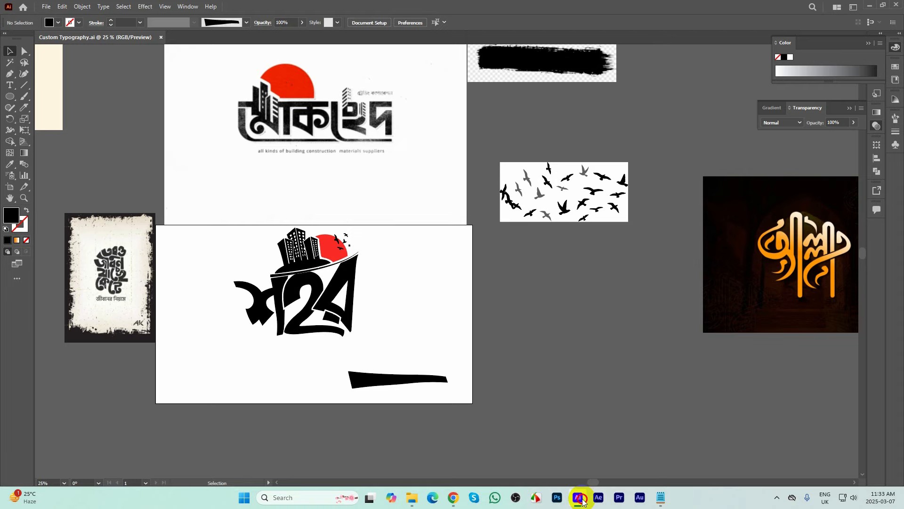
click(580, 497)
click(585, 263)
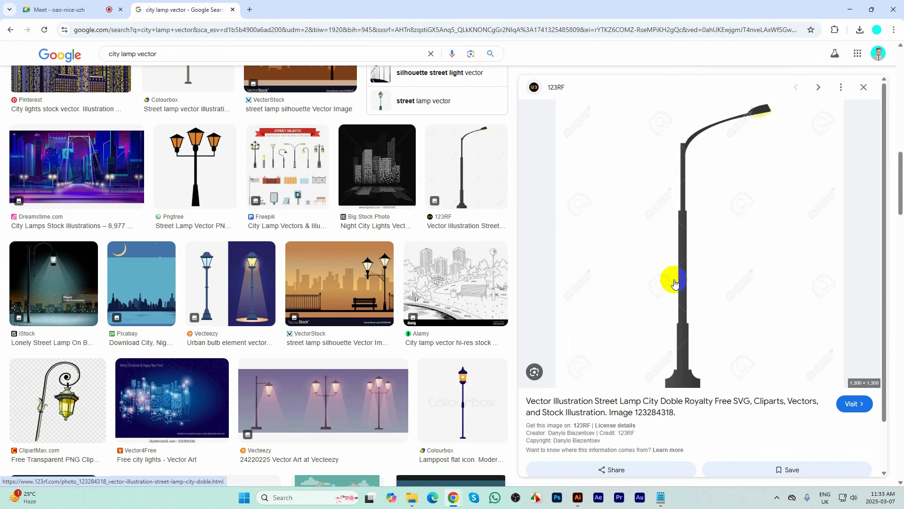
right_click(689, 195)
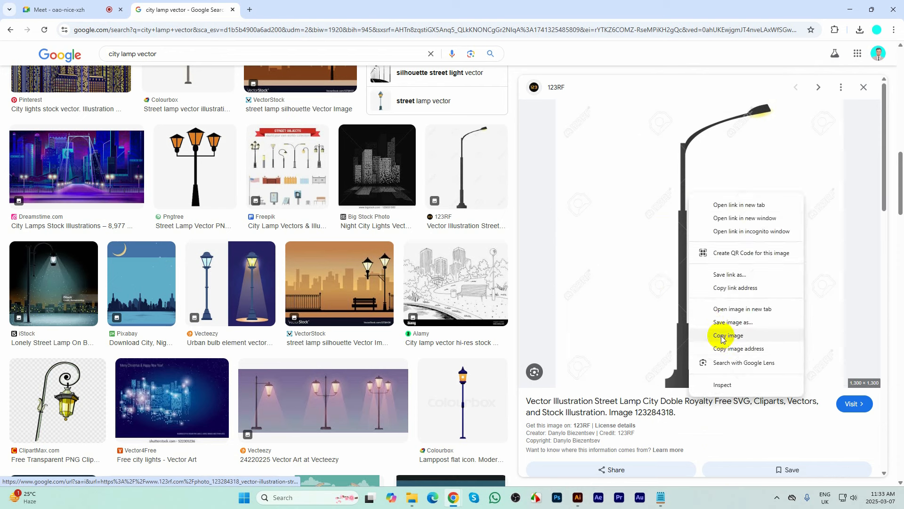
click(711, 338)
- Open the Alamy street lamp with the yellow light from the related images and copy its image
scroll(684, 322, down, 2)
scroll(702, 298, down, 3)
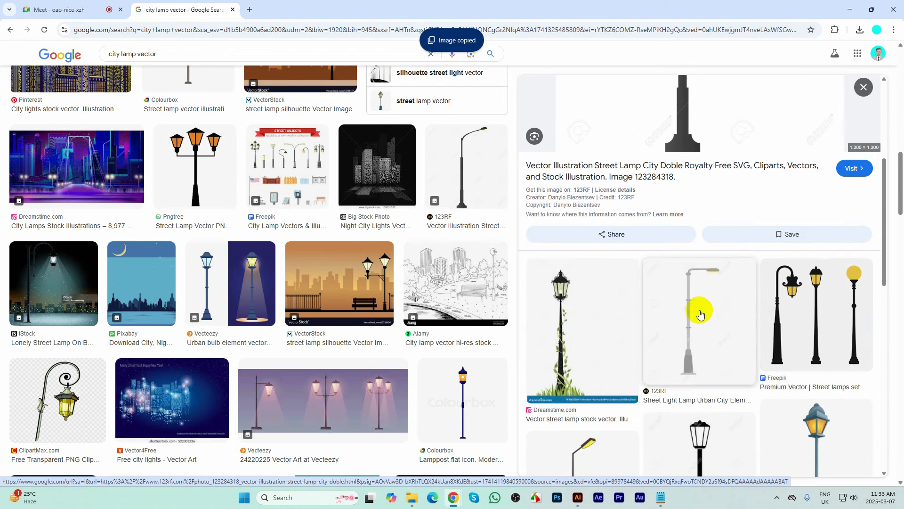
scroll(698, 321, down, 2)
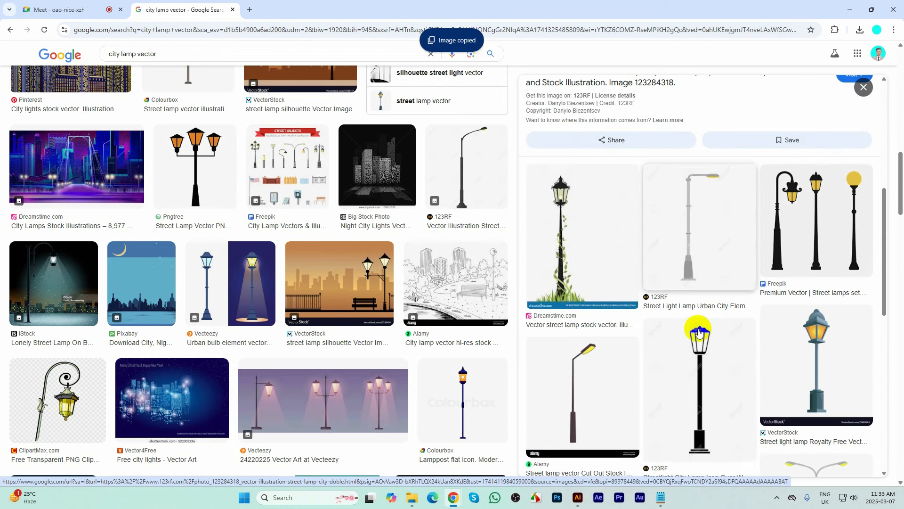
click(547, 410)
right_click(697, 178)
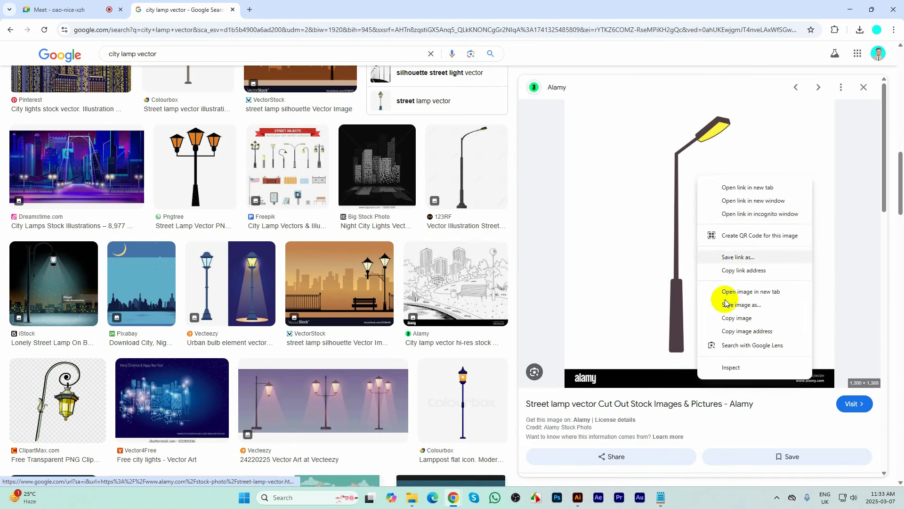
click(723, 317)
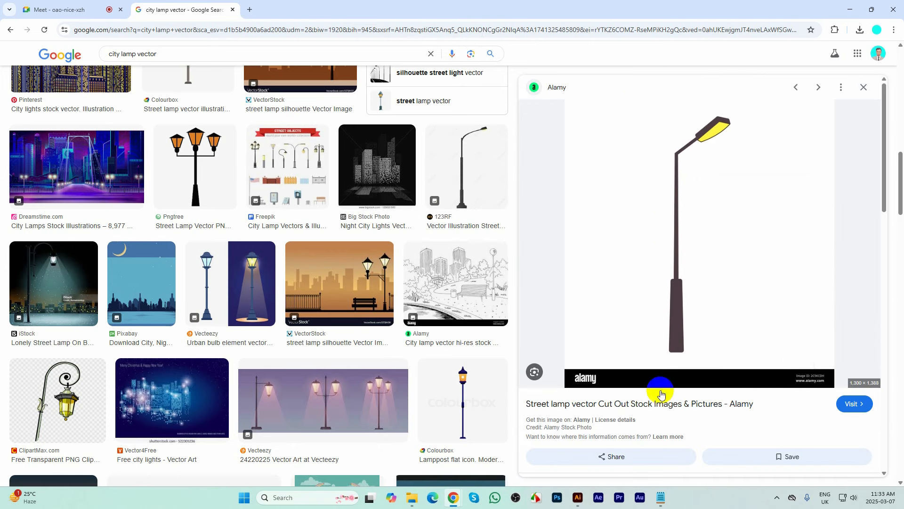
- Save the Alamy street lamp image to the Desktop as a JPEG under its suggested file name
right_click(648, 233)
click(687, 363)
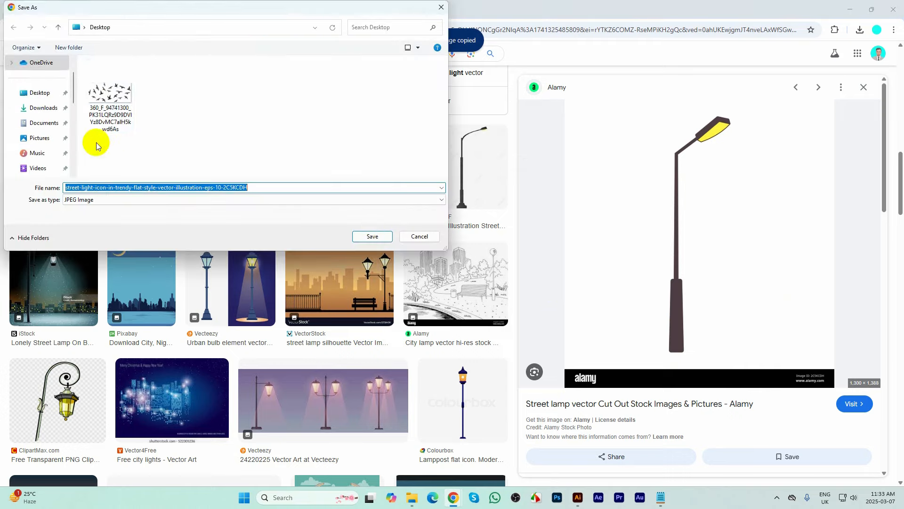
click(41, 93)
click(370, 236)
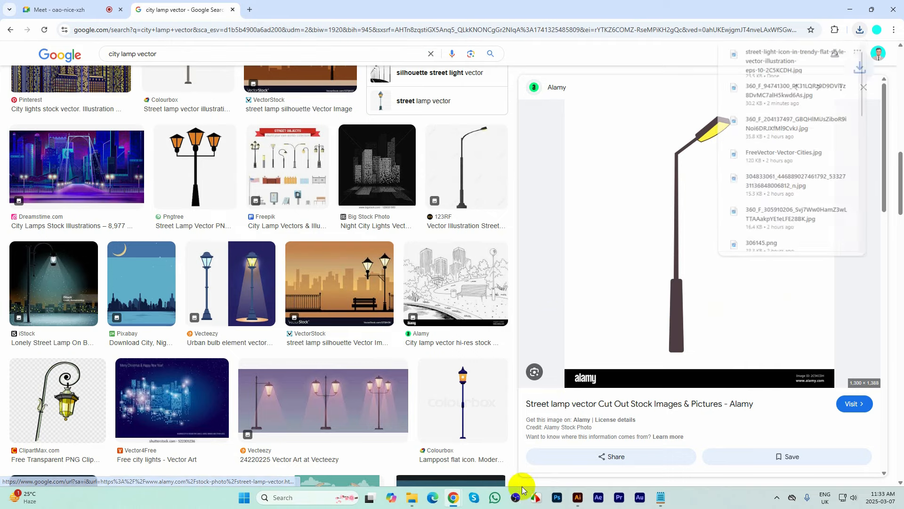
- Switch to Illustrator, paste the lamp image, scale it to about 906 by 968 px and place it below the bird flock image
click(578, 498)
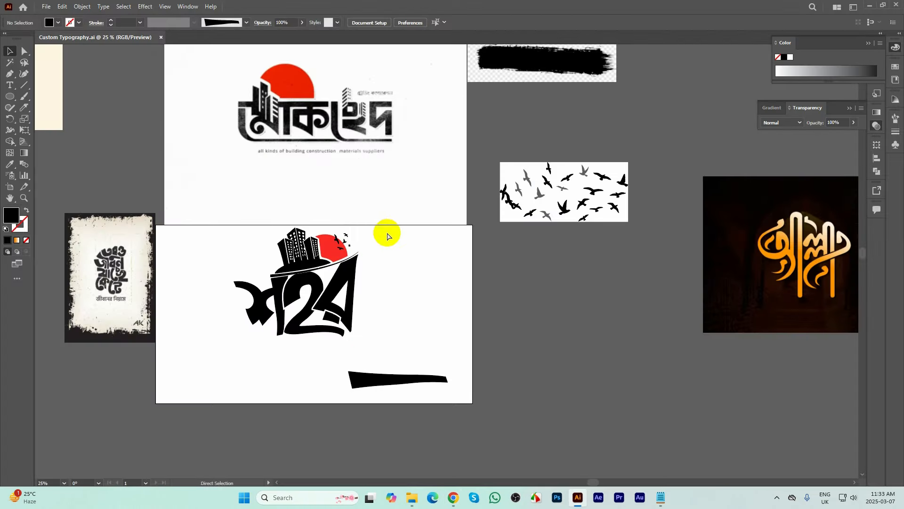
key(ctrl+v)
drag(443, 265, 462, 283)
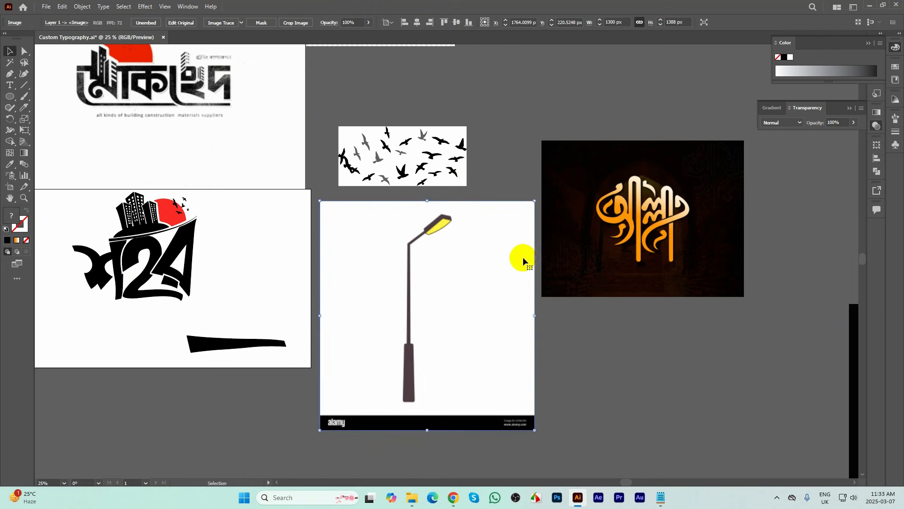
drag(534, 201, 471, 270)
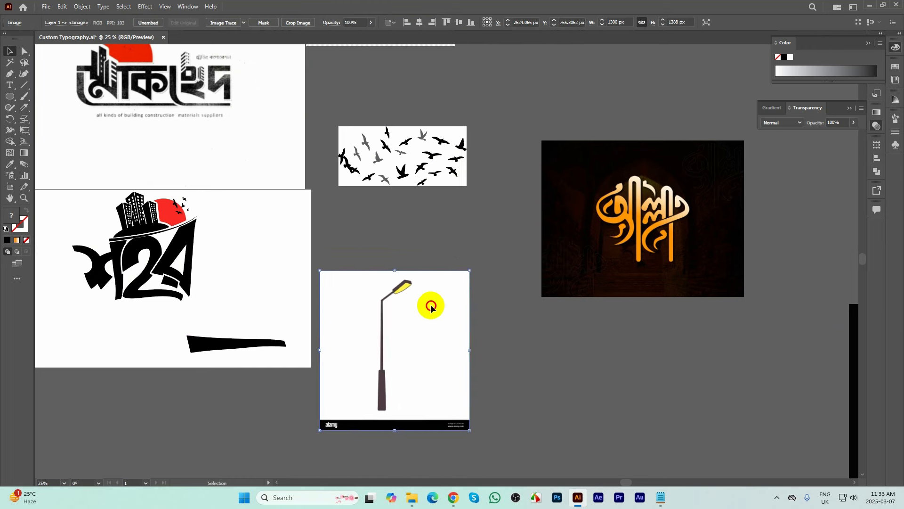
drag(431, 305, 412, 242)
- Trace the lamp image with Image Trace using the 3 Colors preset and preview turned on
scroll(412, 241, up, 3)
scroll(414, 237, down, 3)
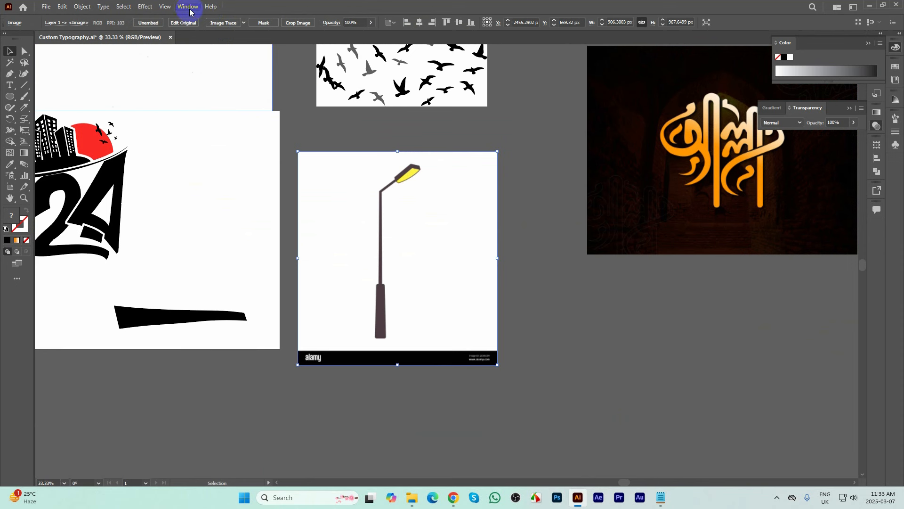
click(244, 23)
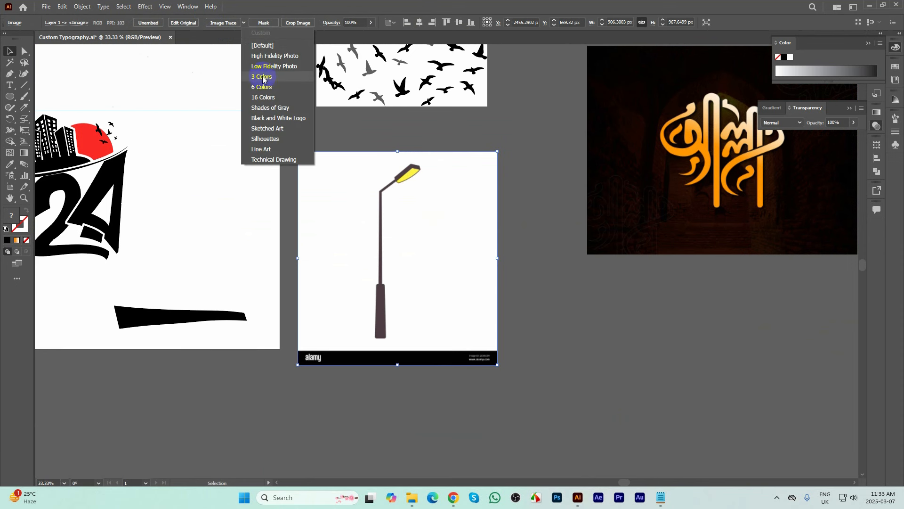
click(187, 12)
click(187, 11)
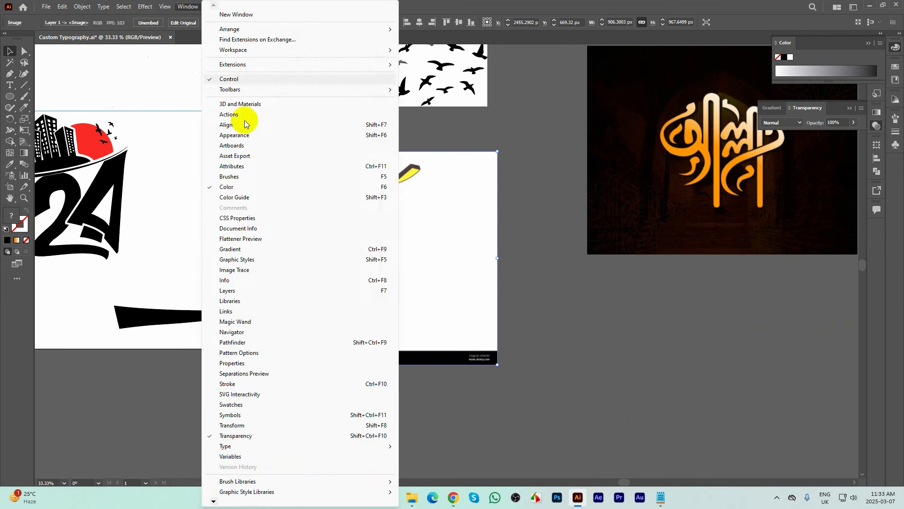
click(238, 271)
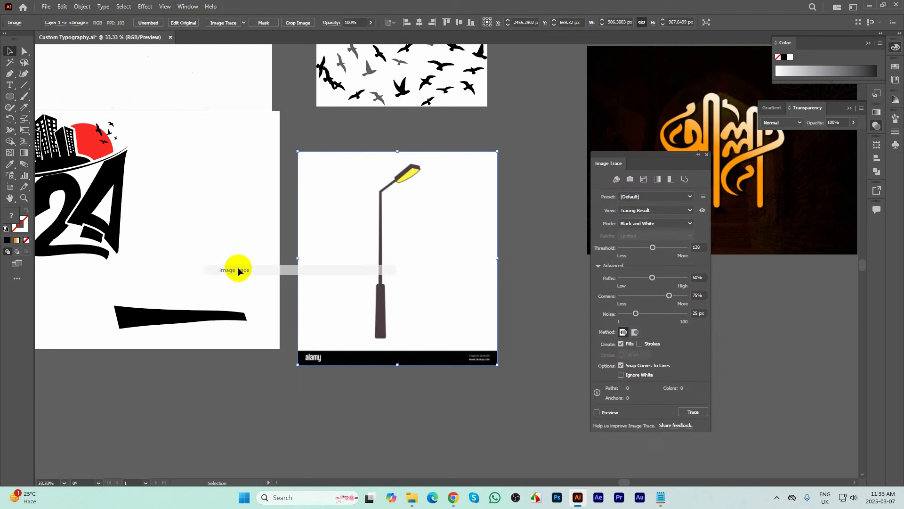
click(629, 211)
click(630, 197)
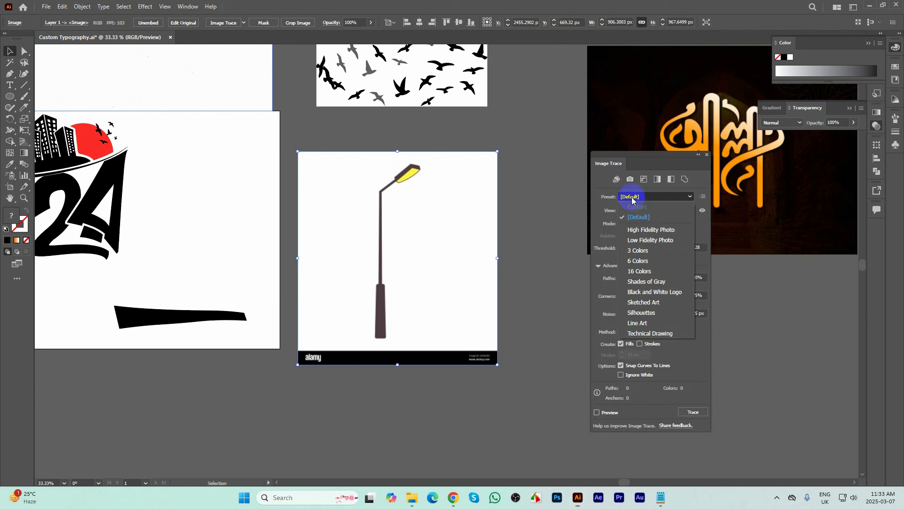
click(641, 250)
click(602, 413)
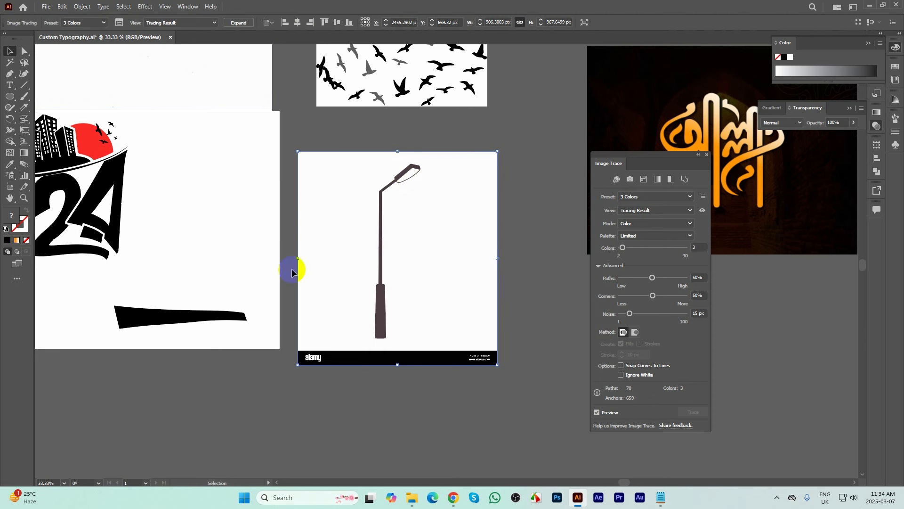
- Expand the lamp tracing, ungroup it and clear the selection
click(236, 23)
right_click(479, 194)
click(509, 277)
click(536, 207)
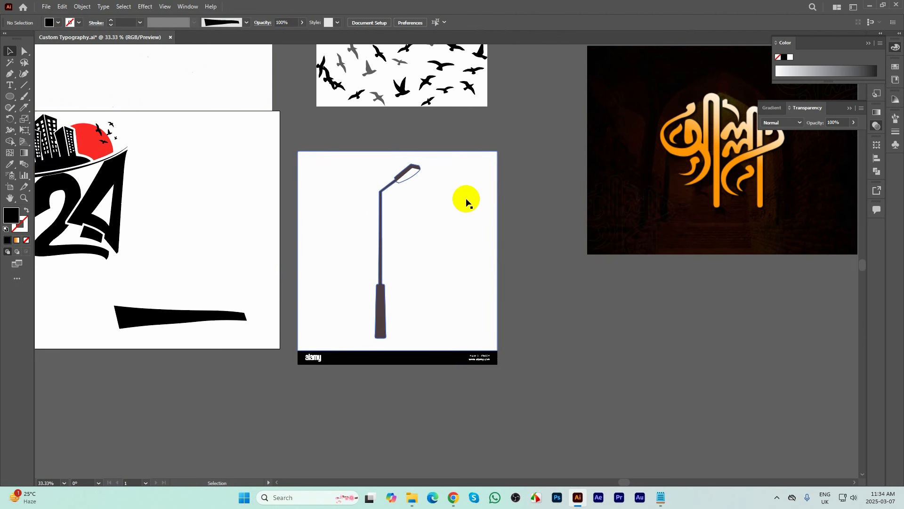
- Delete the white background and the black Alamy strip from the traced lamp
click(465, 197)
key(Delete)
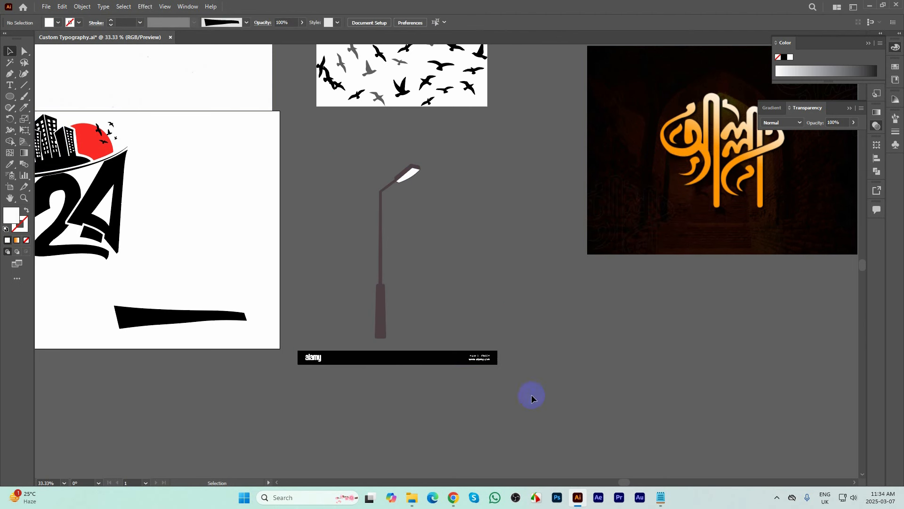
click(292, 353)
key(Delete)
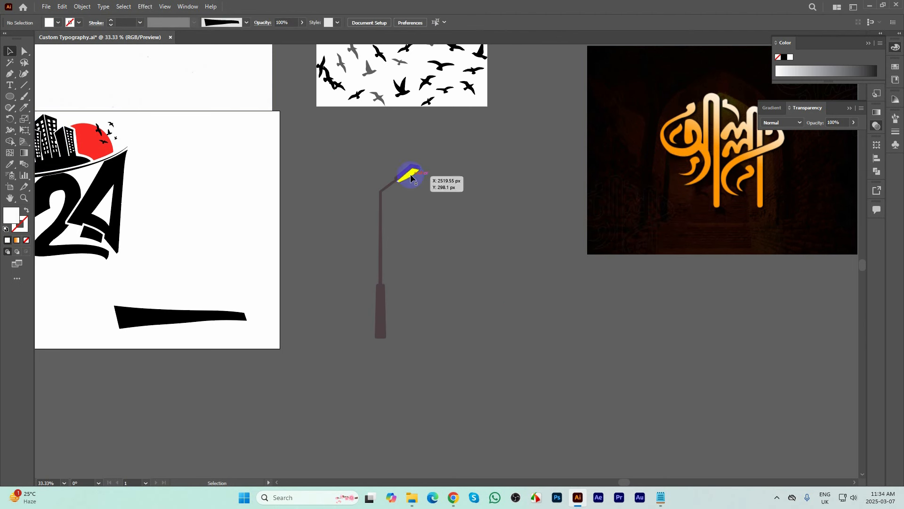
- Try the red sun's colour as the fill of the lamp's white light panel, sampling it with the Eyedropper
click(25, 52)
click(414, 177)
scroll(212, 202, left, 3)
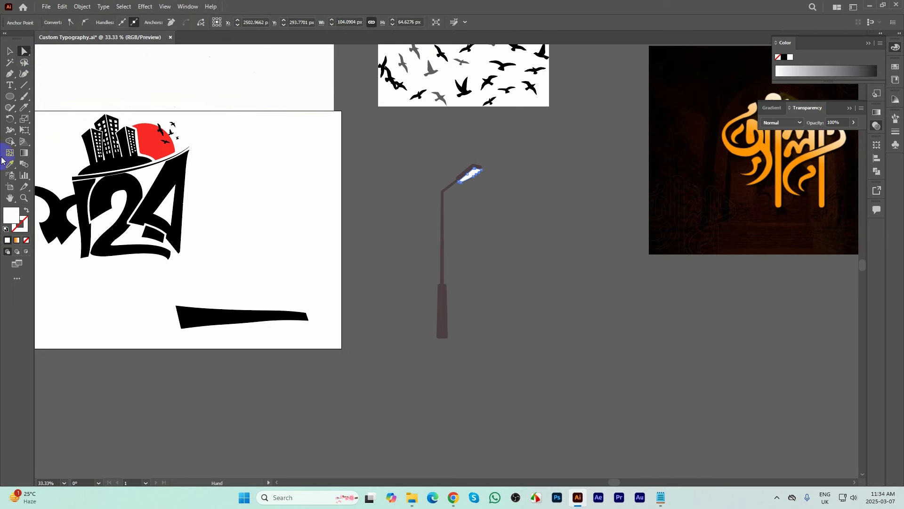
key(i)
click(160, 137)
key(v)
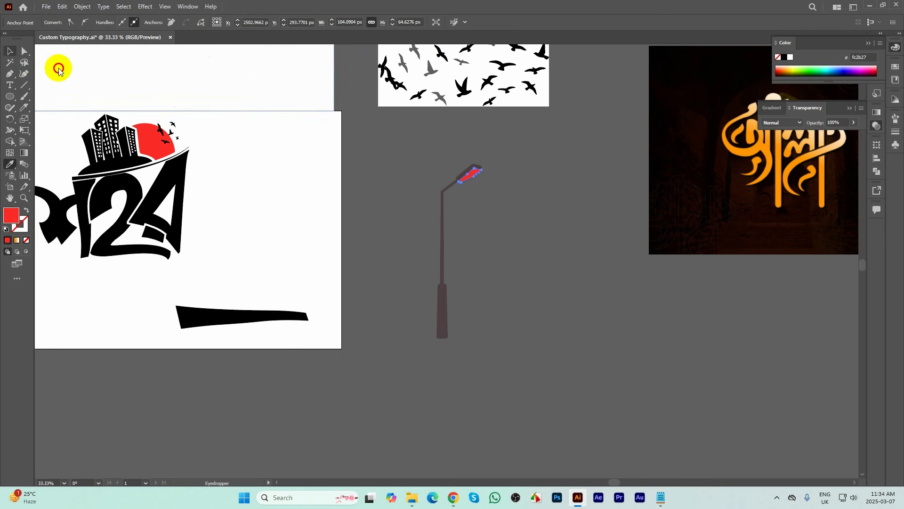
click(417, 135)
click(476, 176)
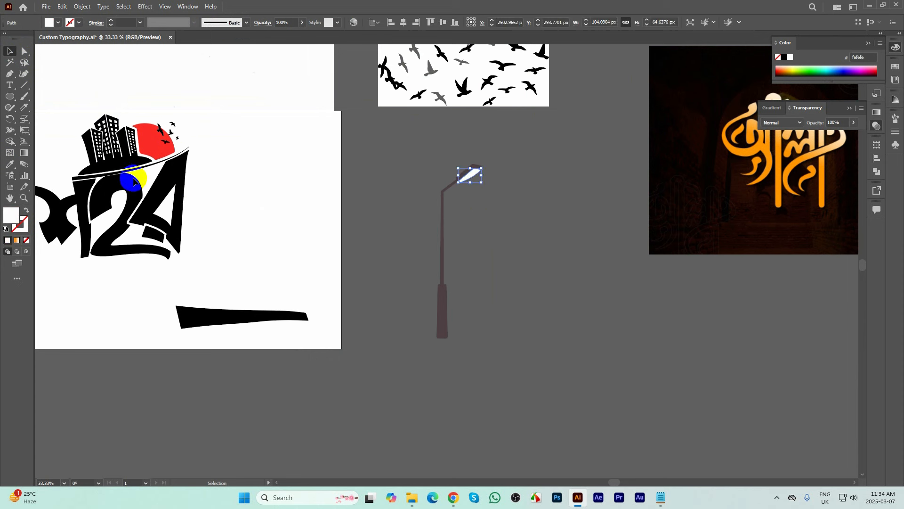
drag(654, 241, 654, 231)
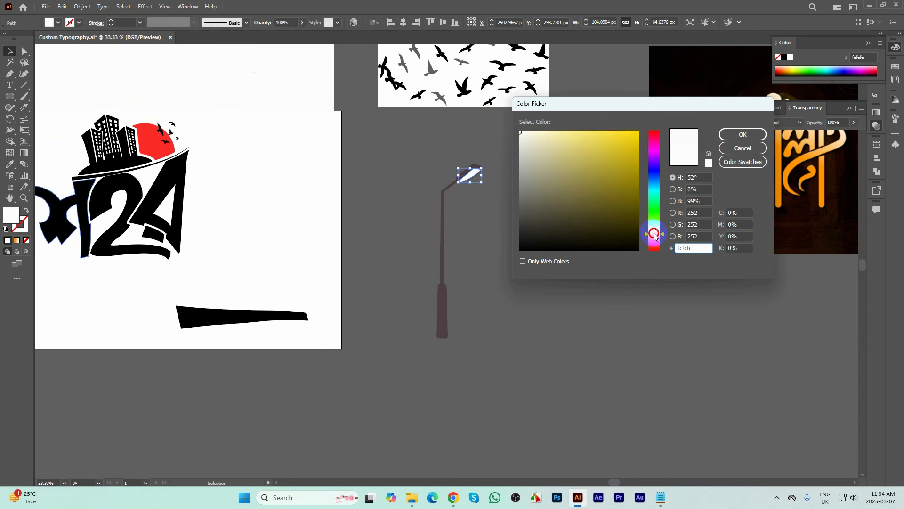
click(634, 133)
click(661, 236)
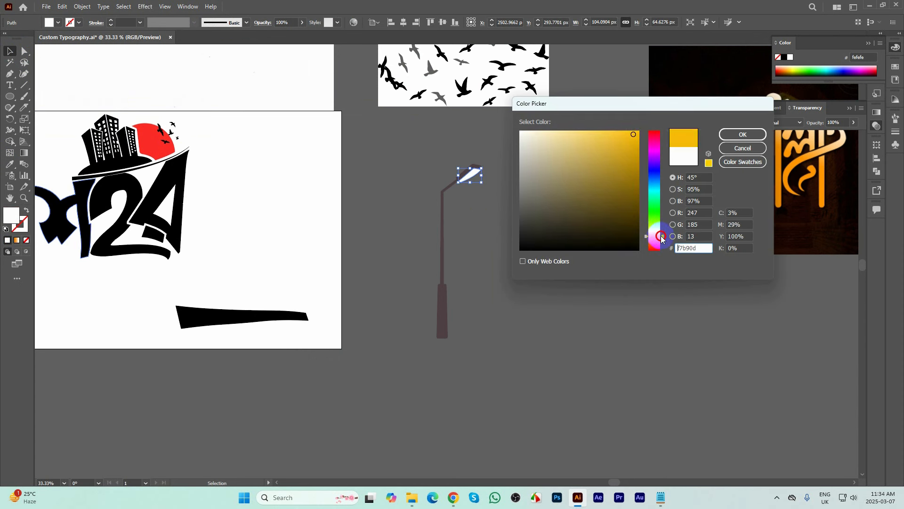
click(730, 150)
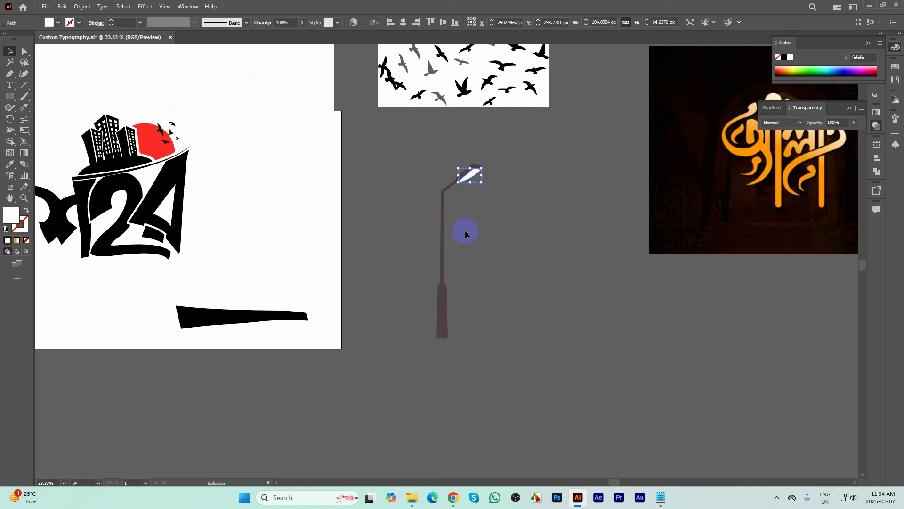
click(466, 231)
key(ctrl+z)
click(464, 222)
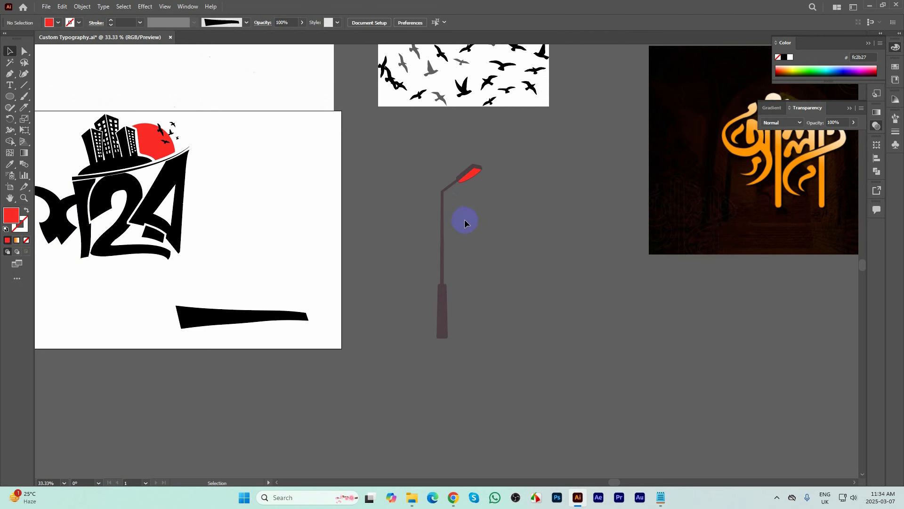
- Recolour the lamp post black by sampling the lettering's fill with the Eyedropper
click(448, 204)
click(10, 163)
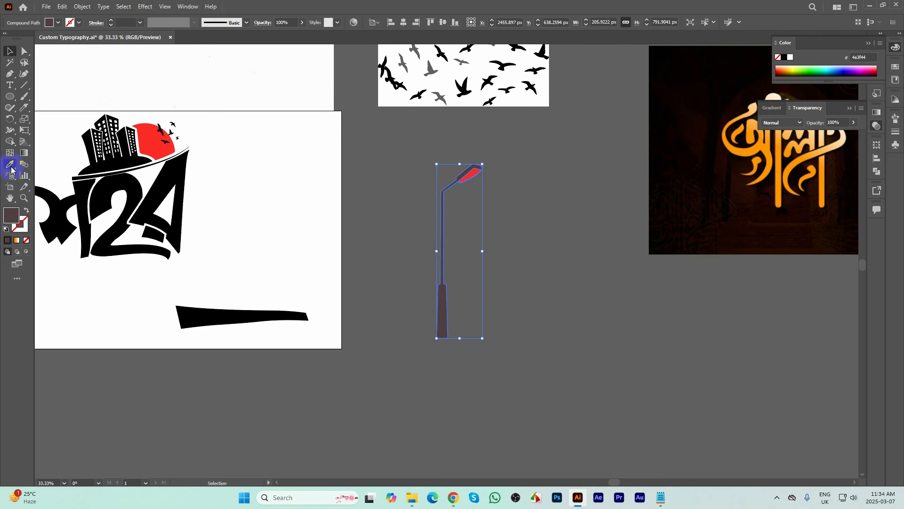
click(114, 189)
key(v)
- Move the lamp onto the artboard beside the leftmost building and scale it down to about 281 px high
click(295, 167)
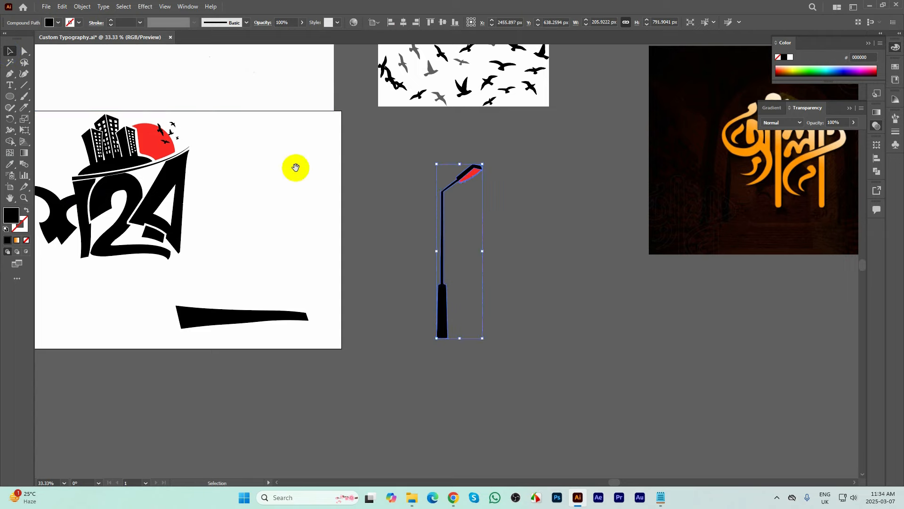
drag(295, 167, 506, 217)
drag(712, 389, 292, 184)
scroll(296, 166, up, 3)
click(300, 172)
click(293, 166)
key(a)
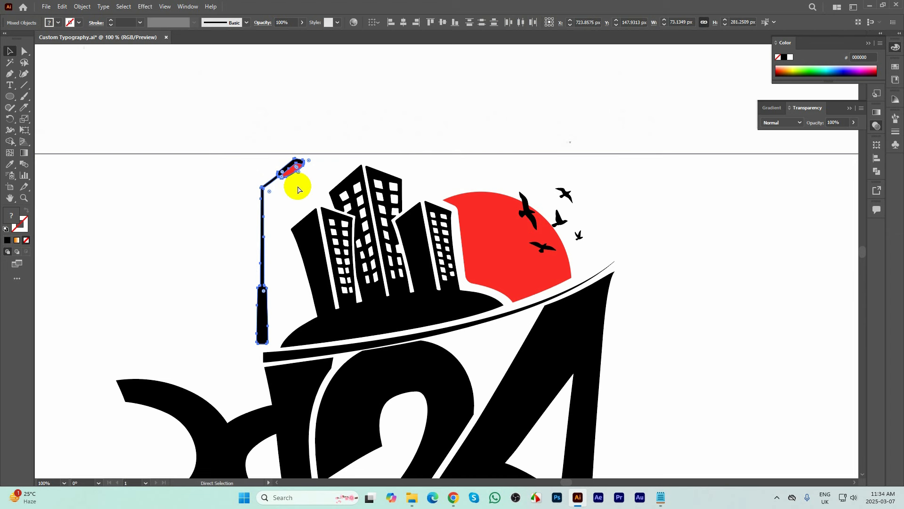
- Group the lamp and tilt it slightly counter-clockwise, standing its base on the left end of the curved line under the buildings
key(v)
drag(309, 152, 298, 186)
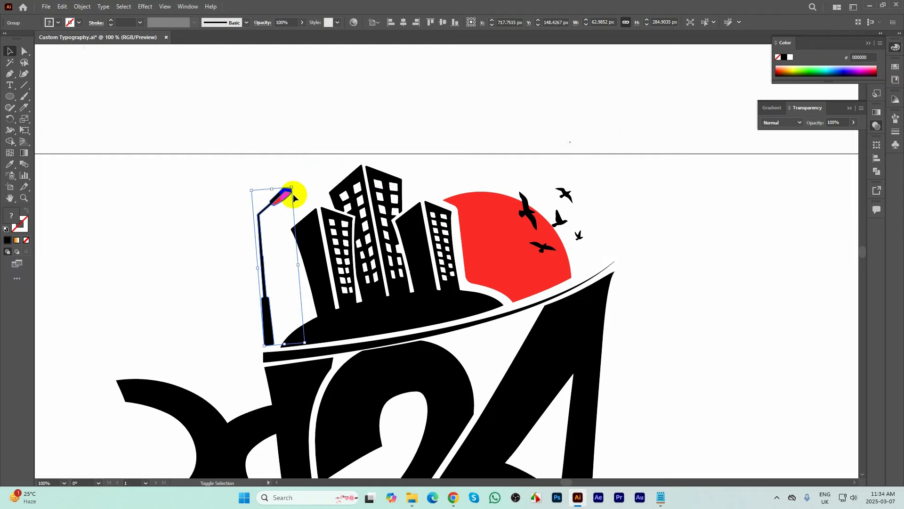
scroll(264, 271, up, 3)
drag(265, 360, 263, 364)
scroll(263, 349, down, 3)
click(306, 187)
scroll(435, 224, down, 2)
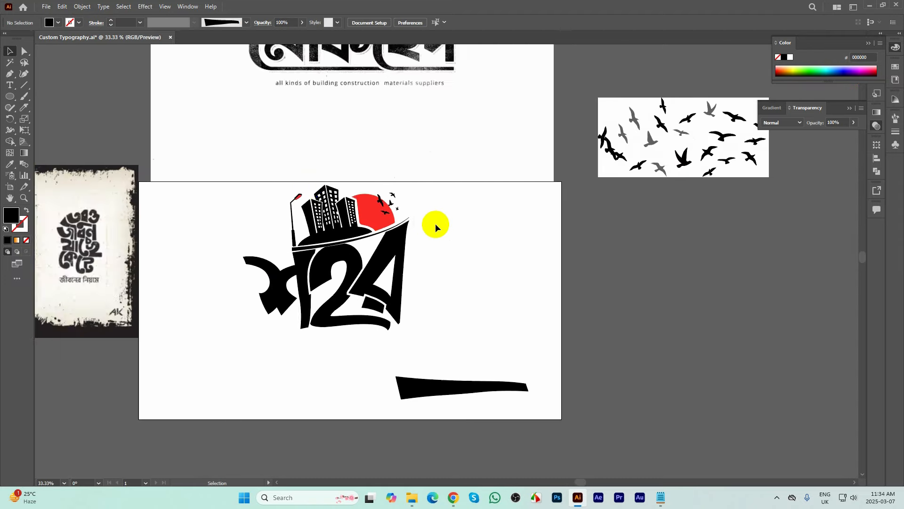
- Shift the logo down towards the artboard's middle and move the tapered black shape off the artboard, saving the document
drag(373, 140, 598, 121)
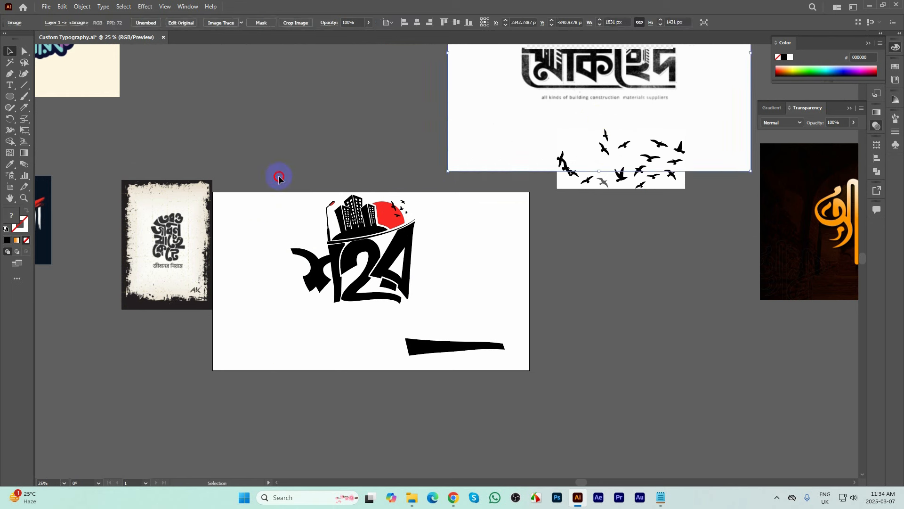
mouse_move(390, 224)
mouse_down()
mouse_move(393, 214)
mouse_move(385, 246)
mouse_move(393, 216)
mouse_up()
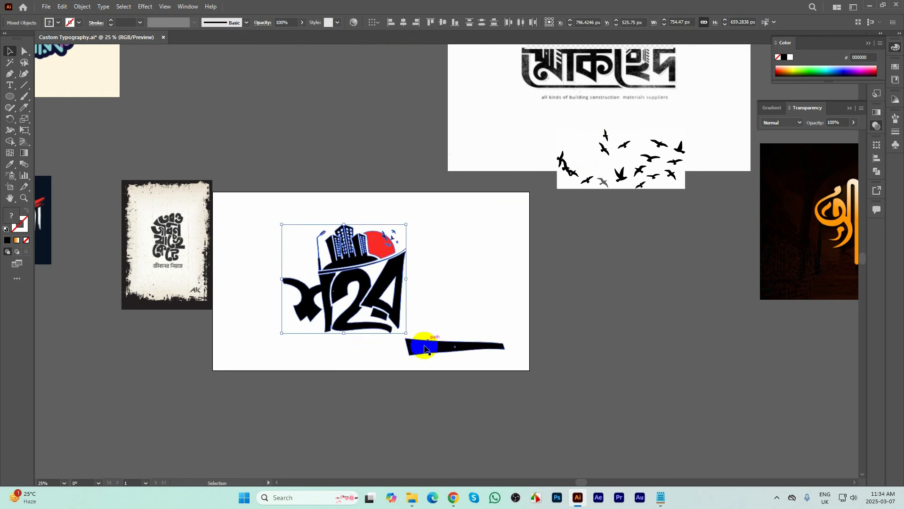
drag(414, 337, 579, 340)
key(ctrl+s)
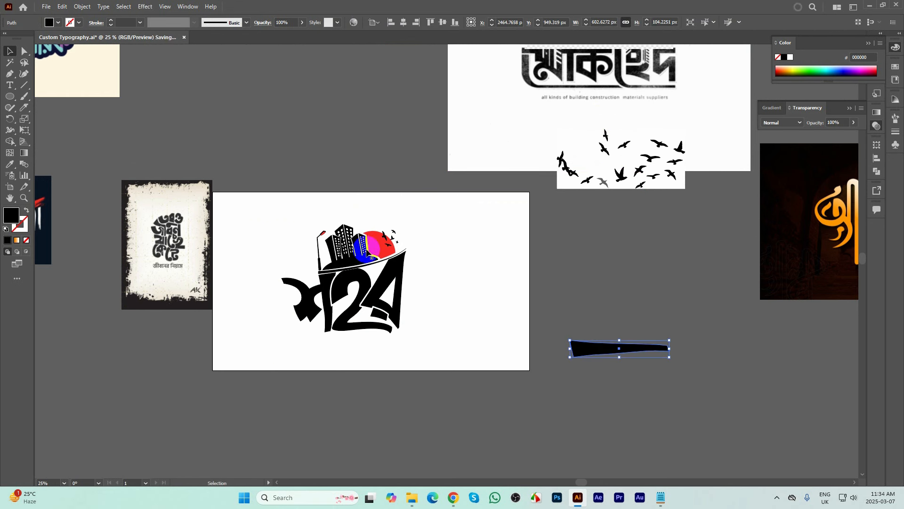
- Group all parts of the শহর logo and clear the selection
drag(263, 212, 425, 366)
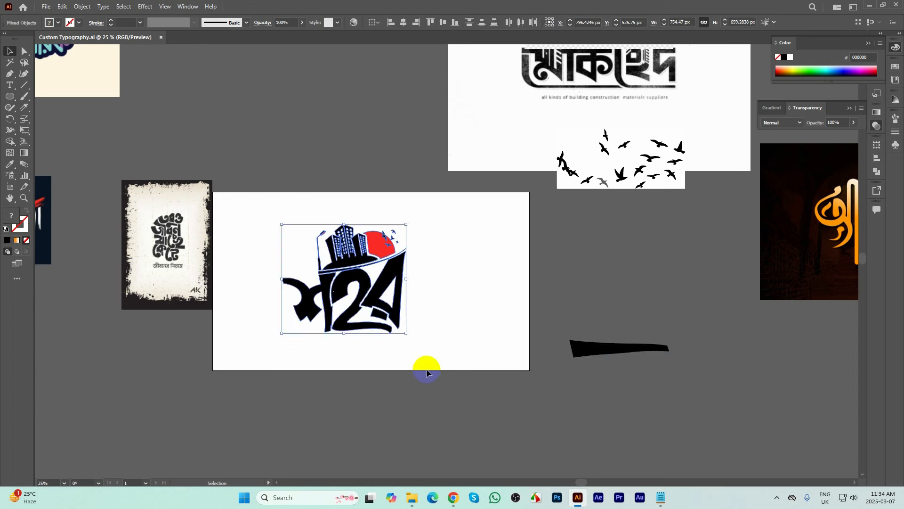
click(434, 299)
- Try to select the logo's black shapes with the Magic Wand from outside the group
scroll(386, 279, up, 1)
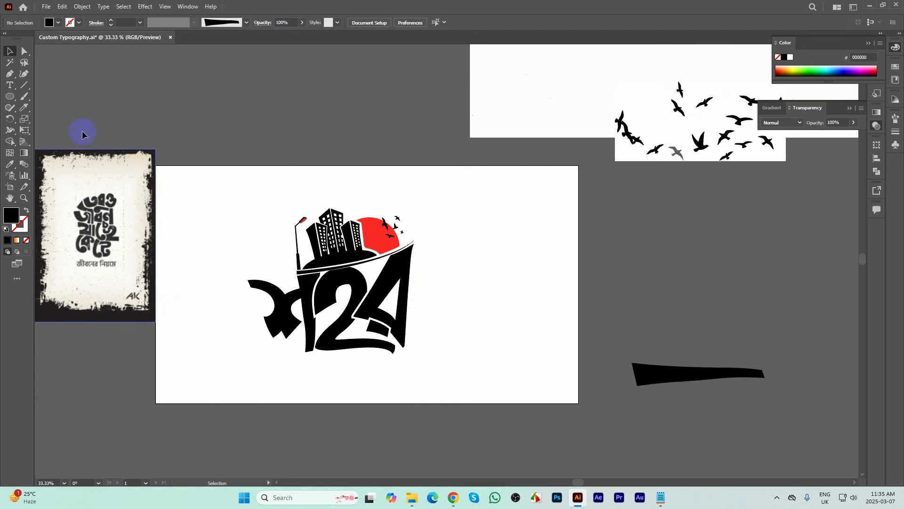
click(10, 62)
click(333, 259)
click(331, 265)
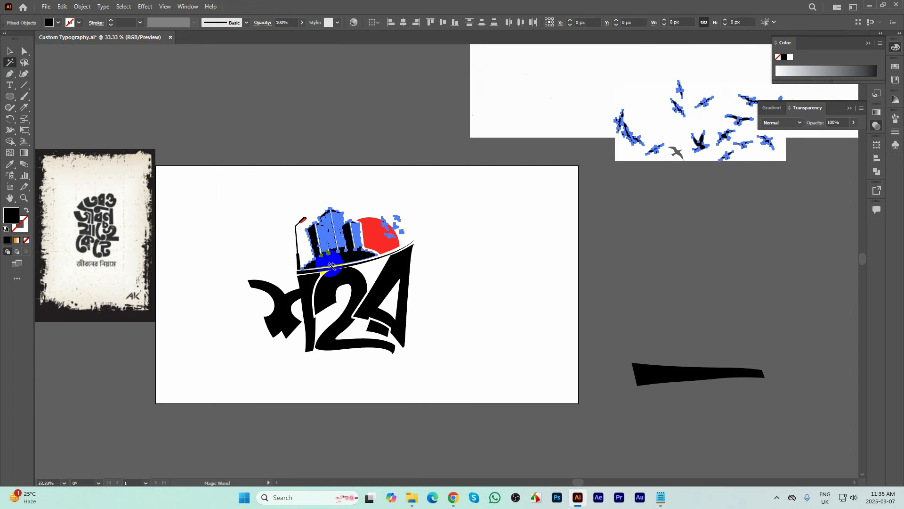
scroll(333, 266, down, 1)
key(v)
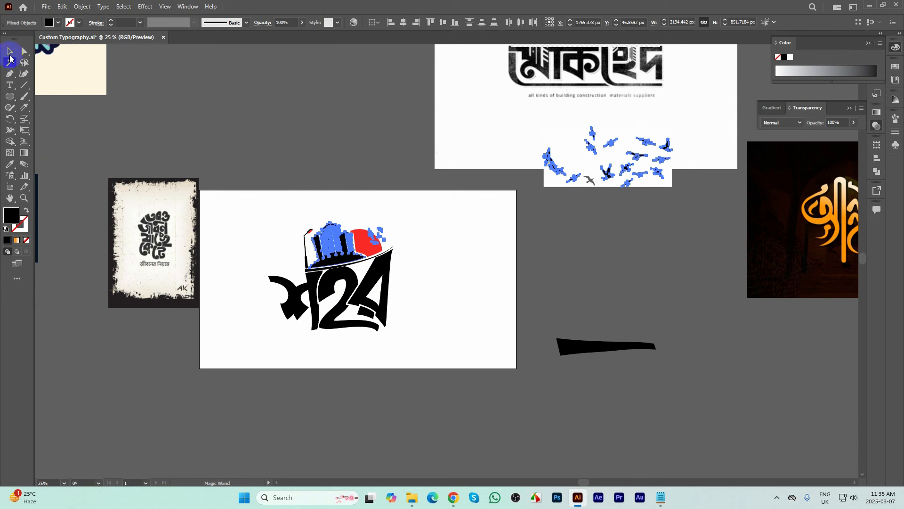
click(412, 226)
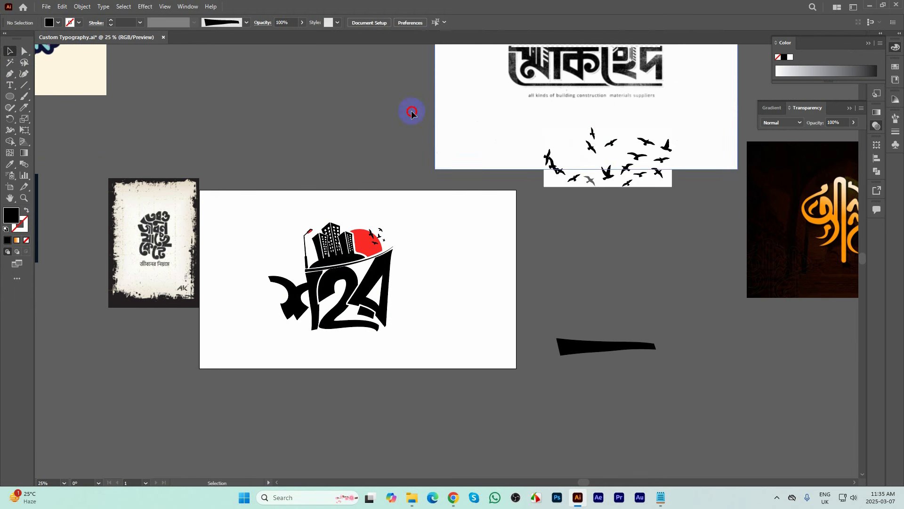
- Move the large white reference image aside and delete the flying-birds artwork and the spare tapered black shape
drag(414, 111, 272, 99)
click(617, 160)
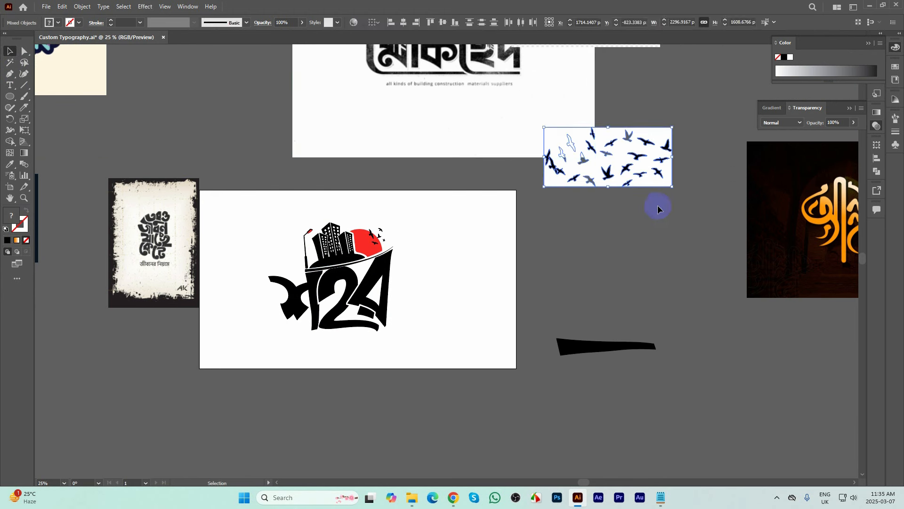
key(Delete)
click(580, 345)
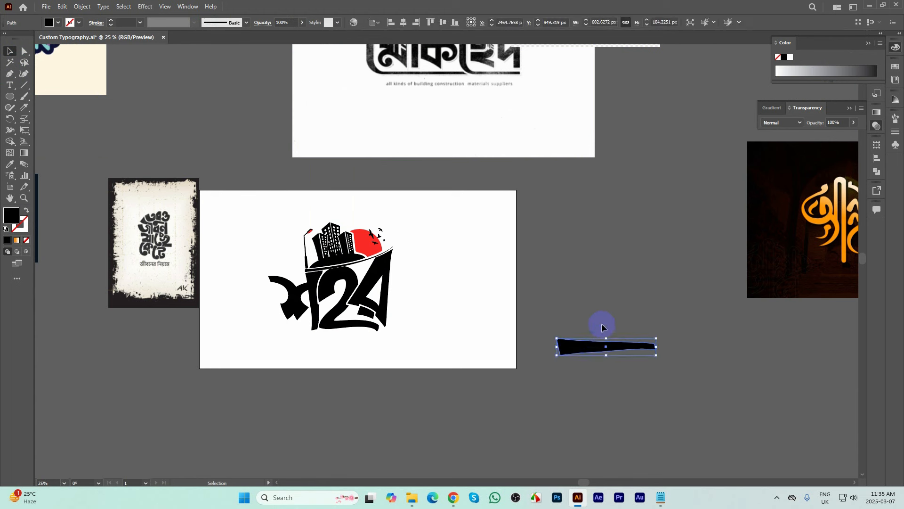
key(Delete)
- Isolate the logo group and select all its black lettering, buildings, birds and lamp parts with the Magic Wand
drag(369, 288, 298, 275)
double_click(297, 276)
key(ctrl+plus)
click(10, 62)
click(348, 236)
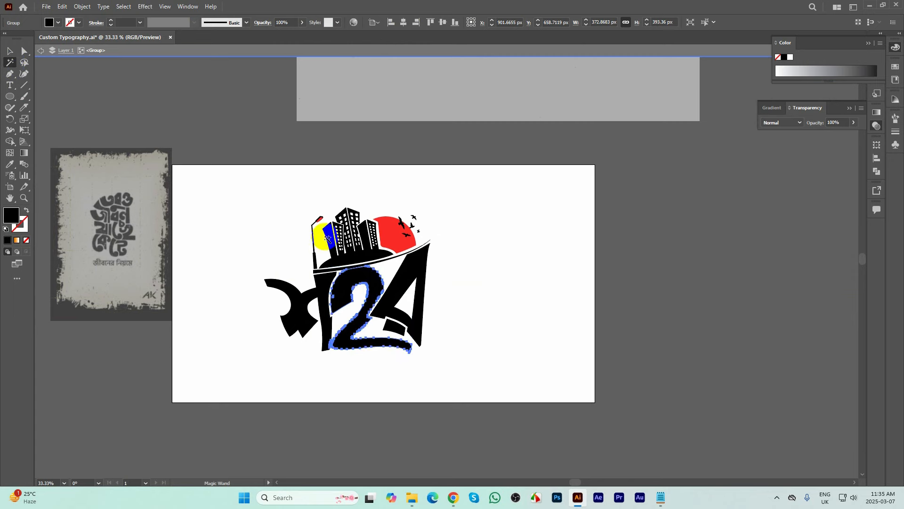
key(ctrl+plus)
key(ctrl+plus)
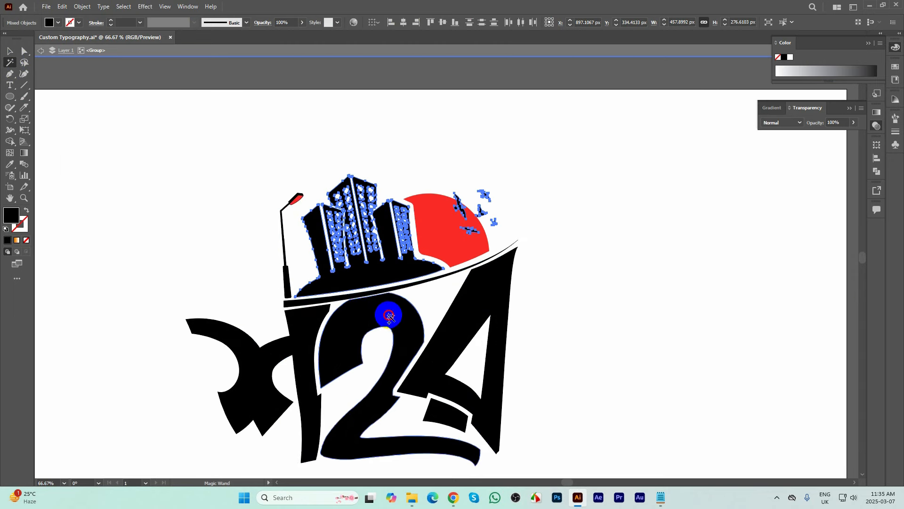
shift+click(357, 321)
scroll(357, 315, down, 2)
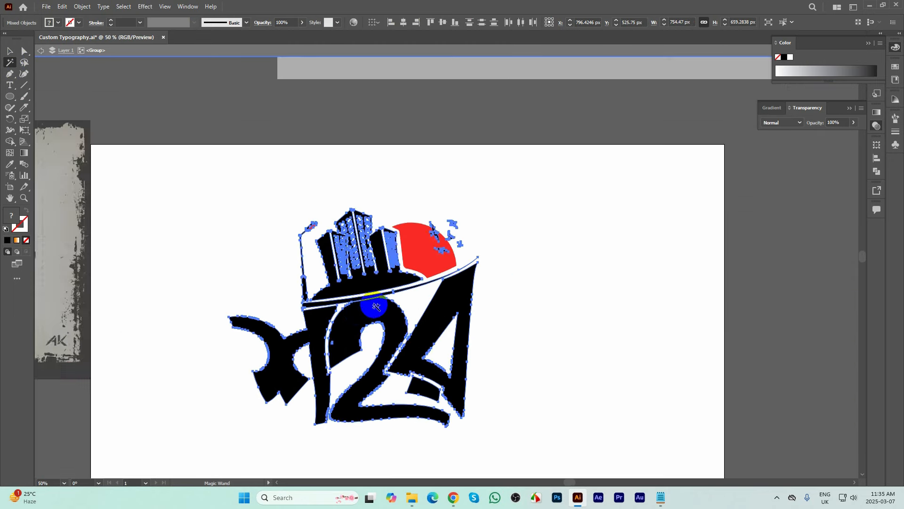
scroll(376, 306, down, 2)
scroll(376, 306, up, 3)
scroll(412, 309, down, 2)
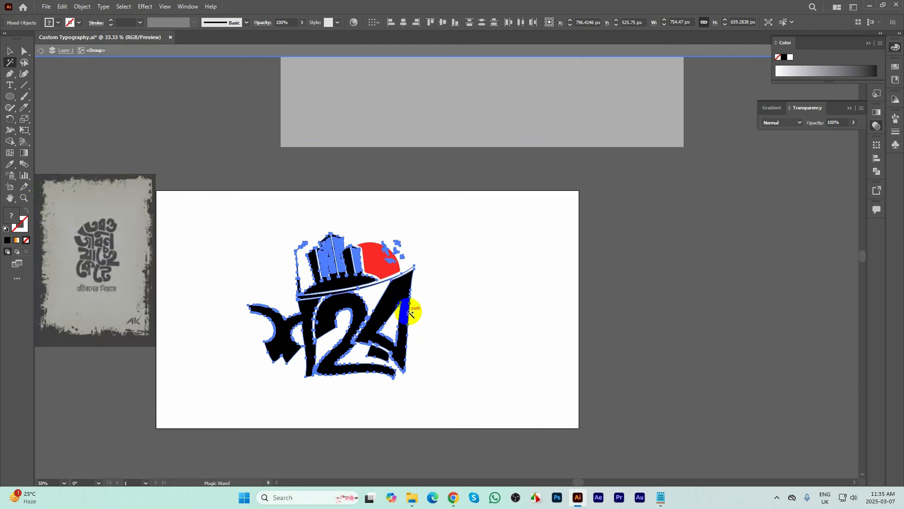
- Fill the selected black shapes with dark grey #282525 and leave isolation mode
double_click(14, 218)
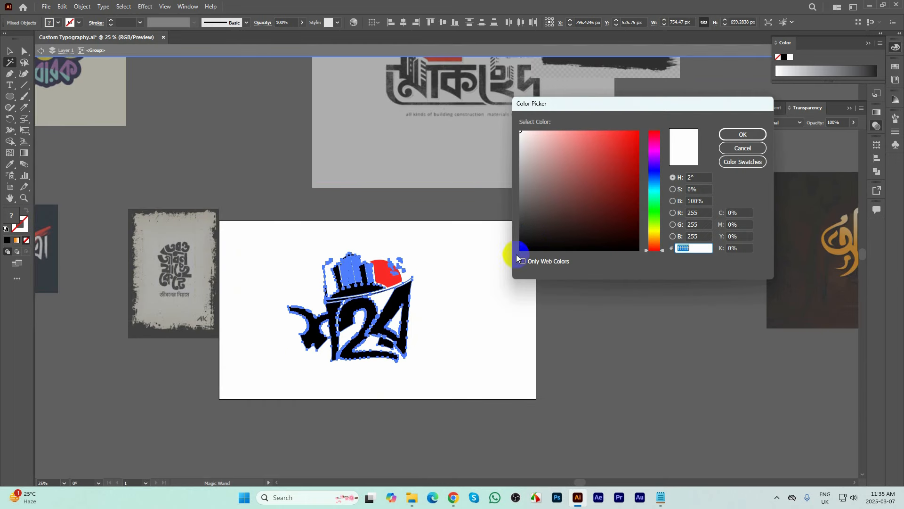
click(528, 232)
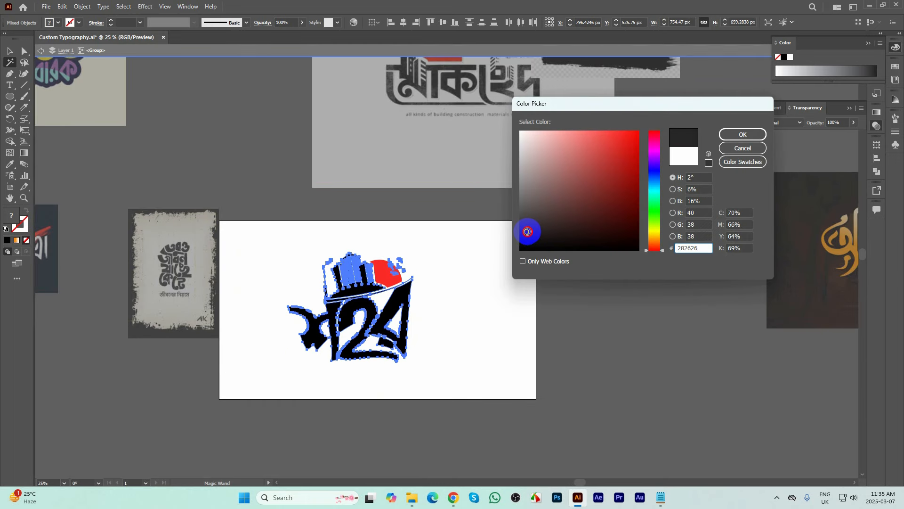
click(743, 134)
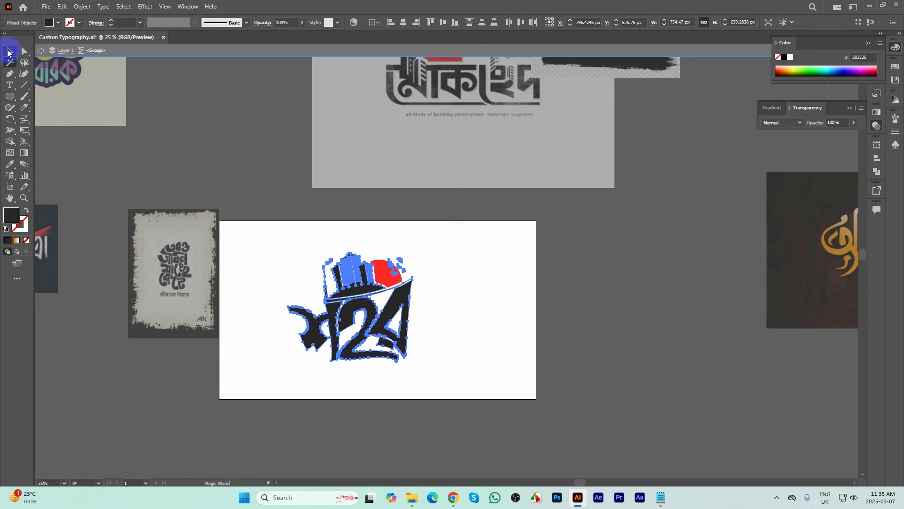
click(9, 50)
double_click(182, 77)
click(383, 365)
scroll(357, 360, up, 2)
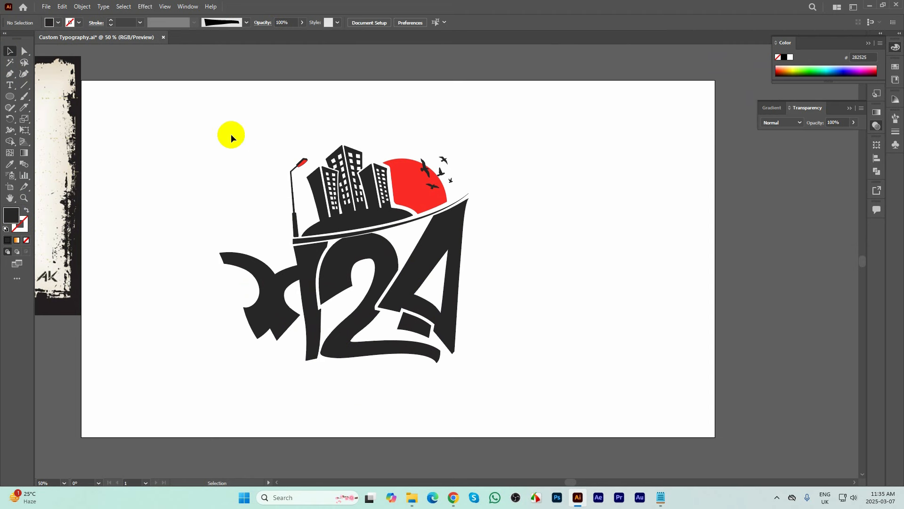
- Scale the whole logo down slightly and reposition it near the artboard's centre
drag(216, 135, 540, 414)
scroll(504, 274, down, 2)
click(504, 275)
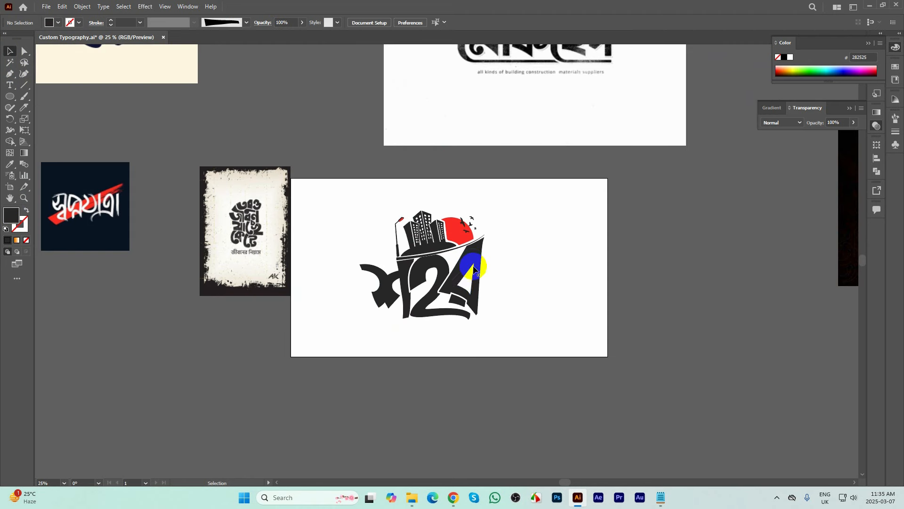
click(478, 249)
drag(484, 266, 492, 265)
click(526, 266)
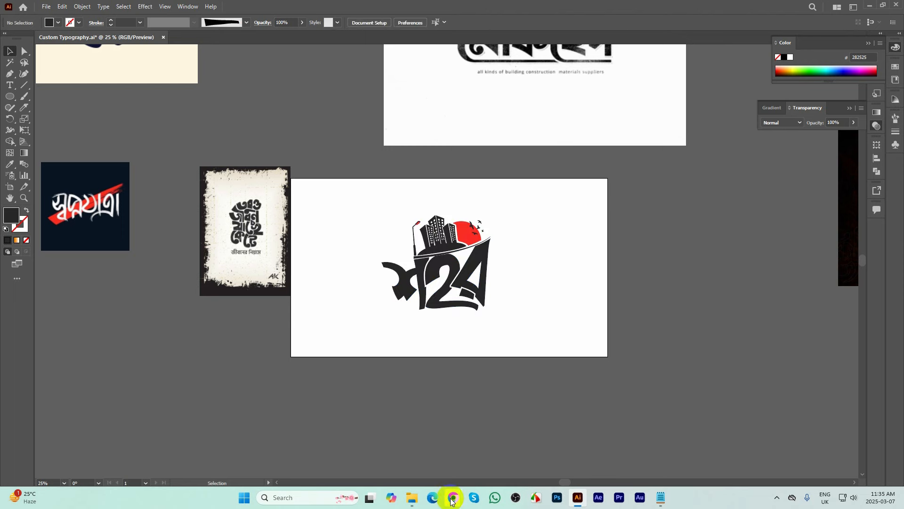
- Switch to File Explorer, place Background-1 from the Resources folder in the document, and centre it on the artboard behind the logo
mouse_move(451, 500)
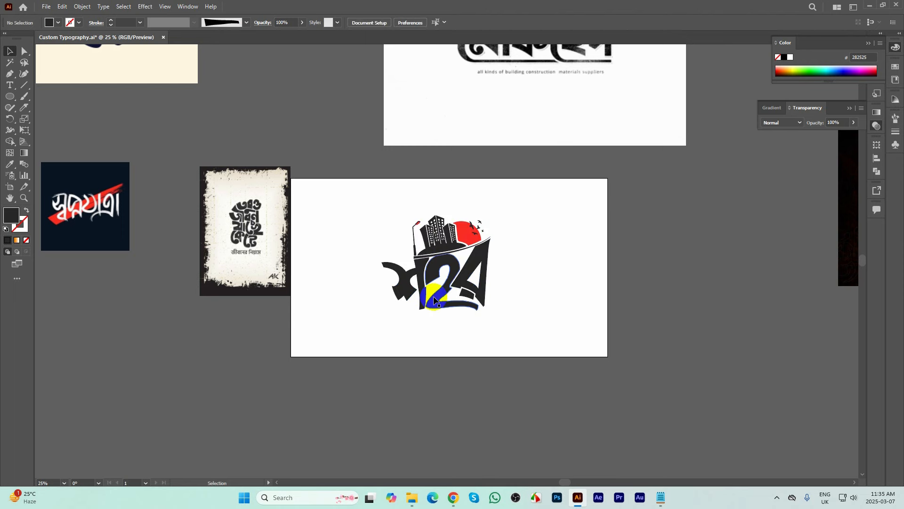
scroll(438, 295, down, 4)
scroll(481, 293, up, 3)
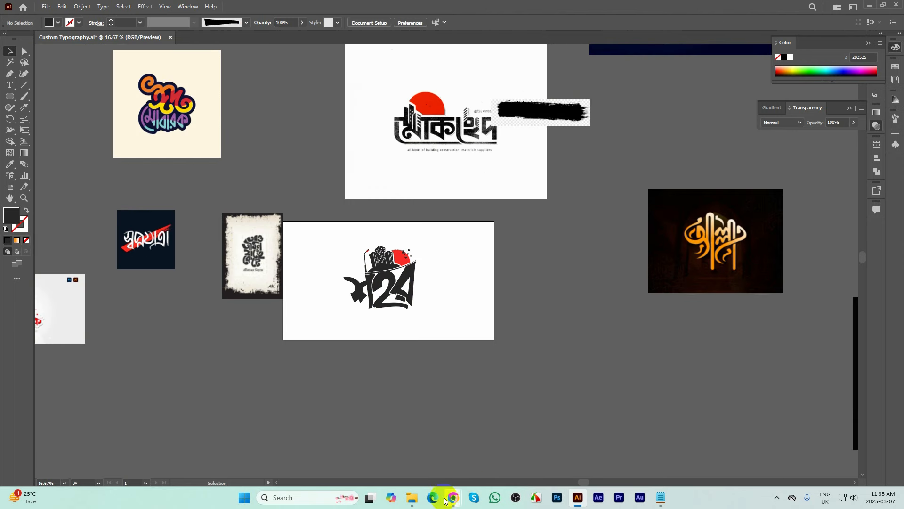
click(412, 497)
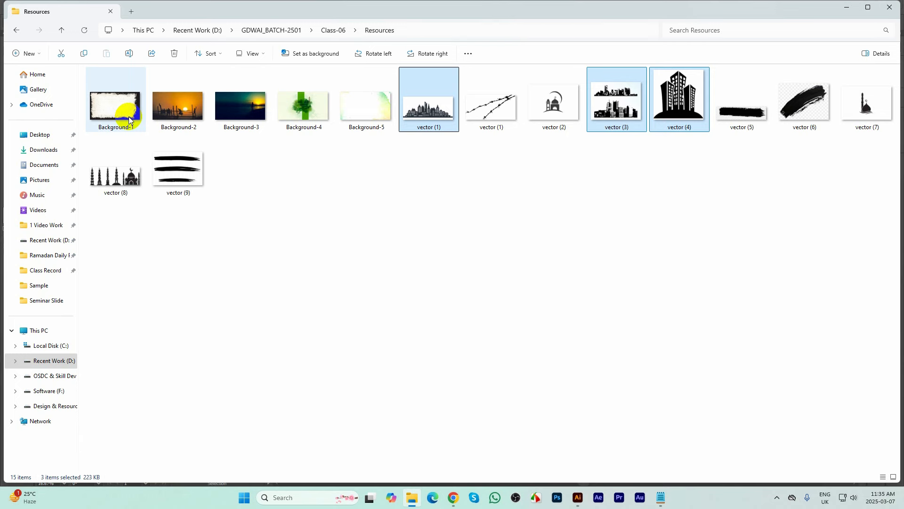
drag(129, 120, 424, 307)
click(440, 26)
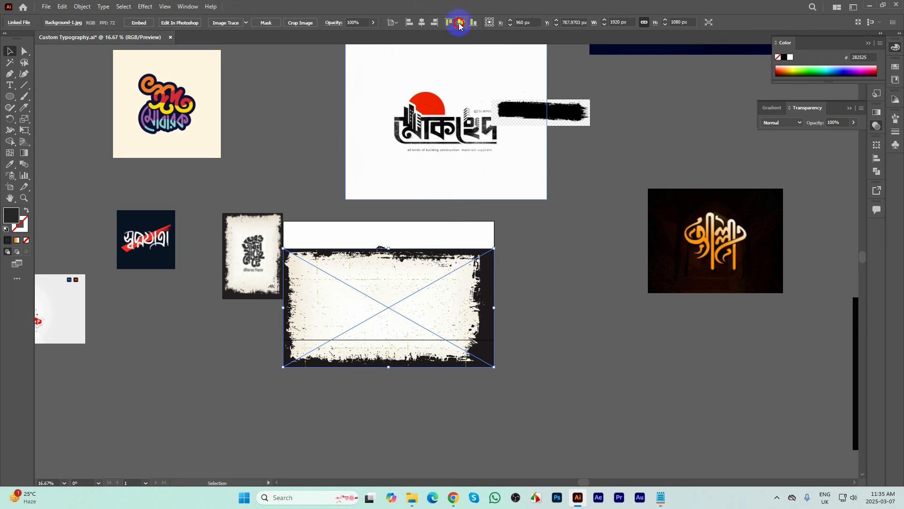
click(459, 22)
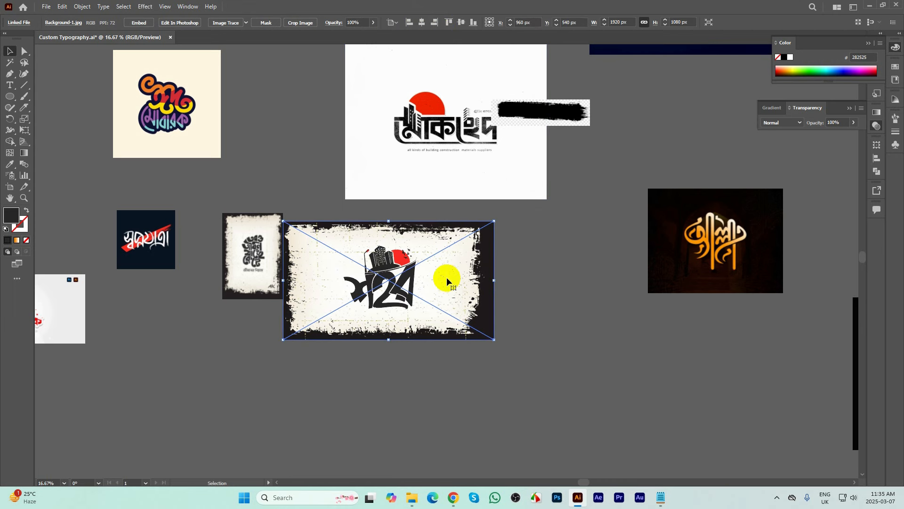
- Scale the placed background image up to about 2179 by 1226 px around the artboard and embed it
scroll(447, 276, up, 1)
drag(519, 193, 548, 182)
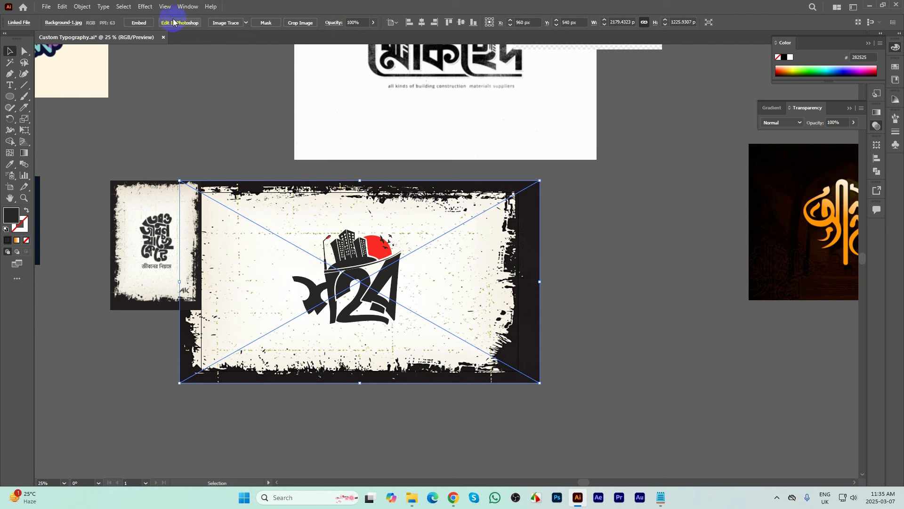
click(140, 23)
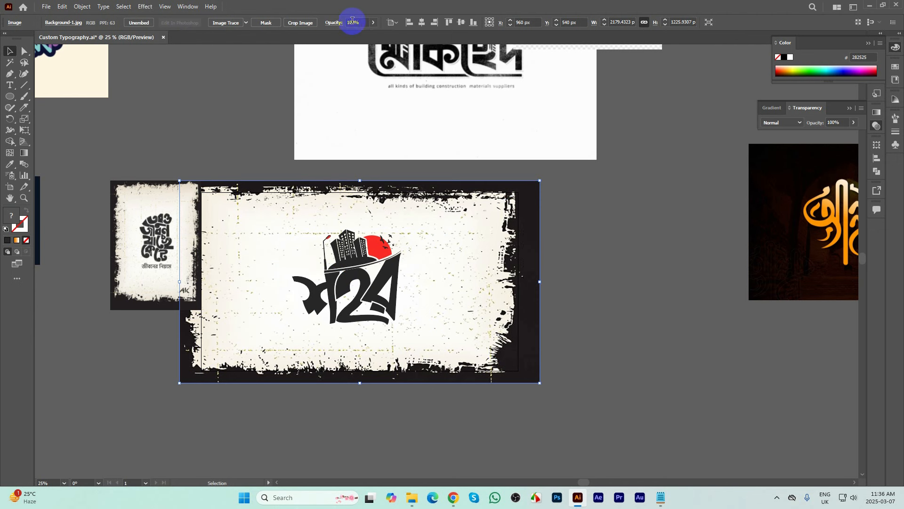
- Lower the background image's opacity to 70% and move the overlapping grunge poster sample clear of it
key(Return)
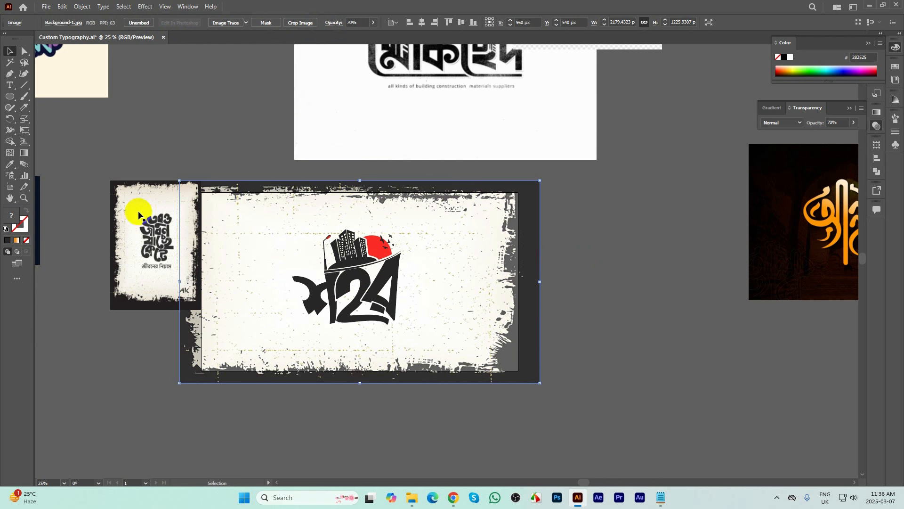
drag(133, 210, 77, 194)
- Crop the background image on all four sides to the artboard's edges, about 1920 by 1080 px
click(265, 216)
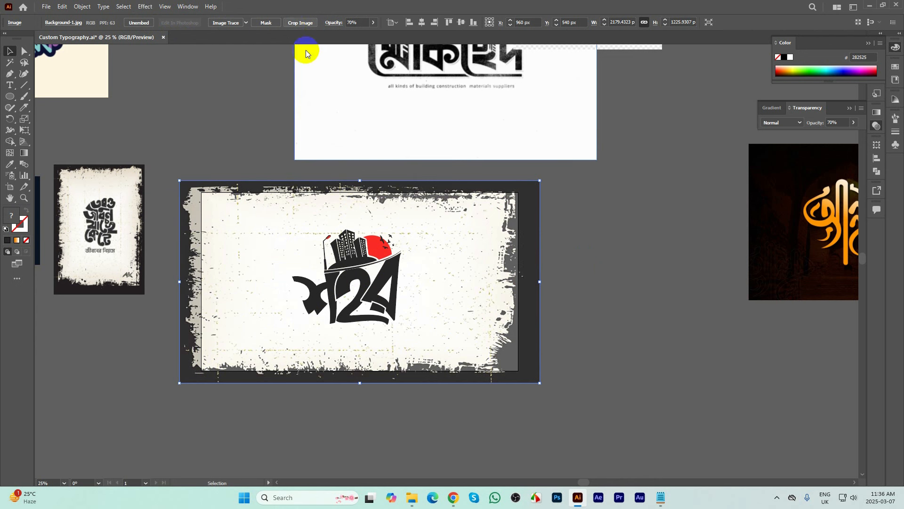
click(298, 28)
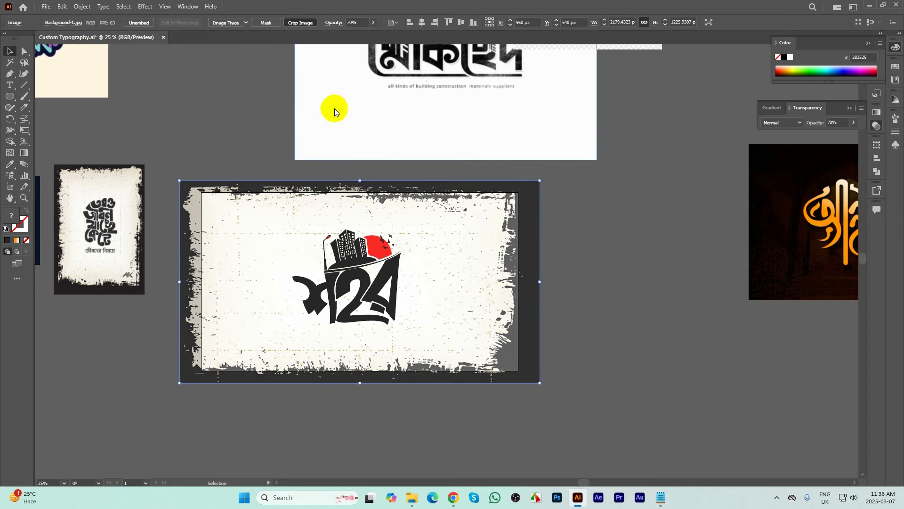
drag(341, 283, 203, 269)
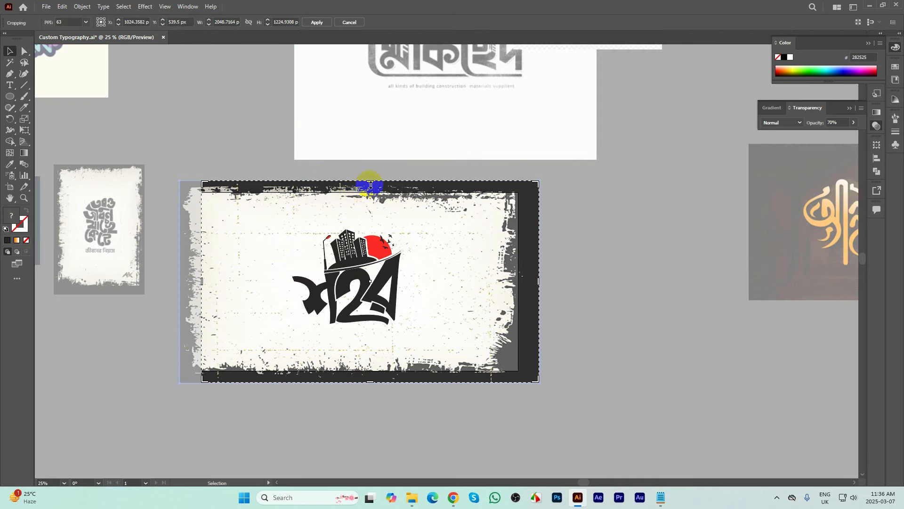
drag(371, 186, 369, 192)
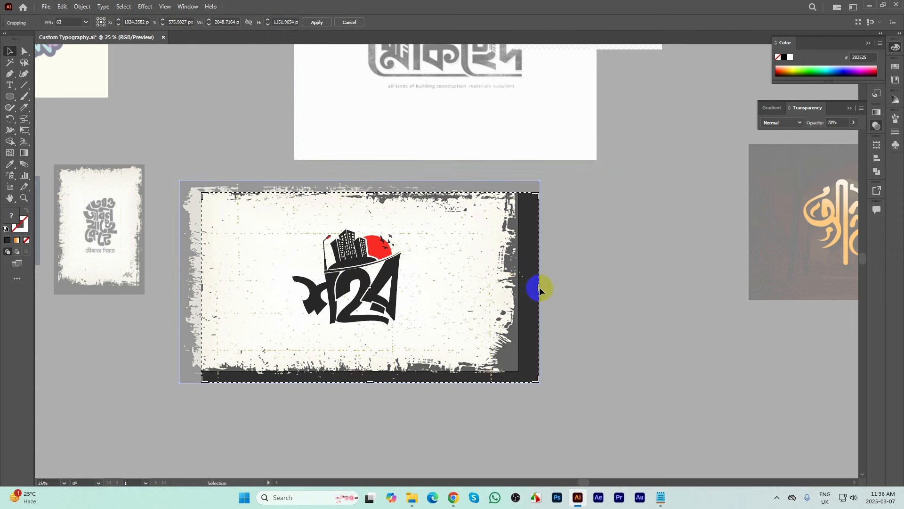
drag(538, 288, 518, 285)
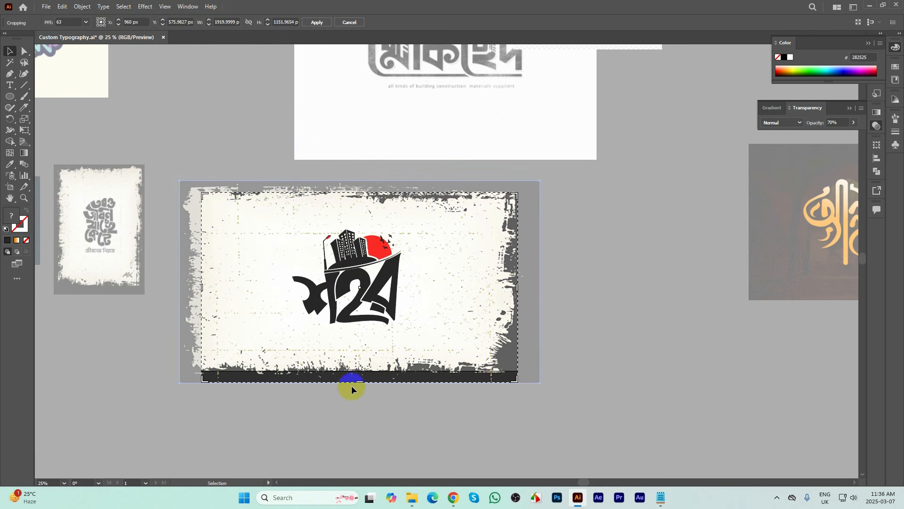
drag(359, 382, 357, 371)
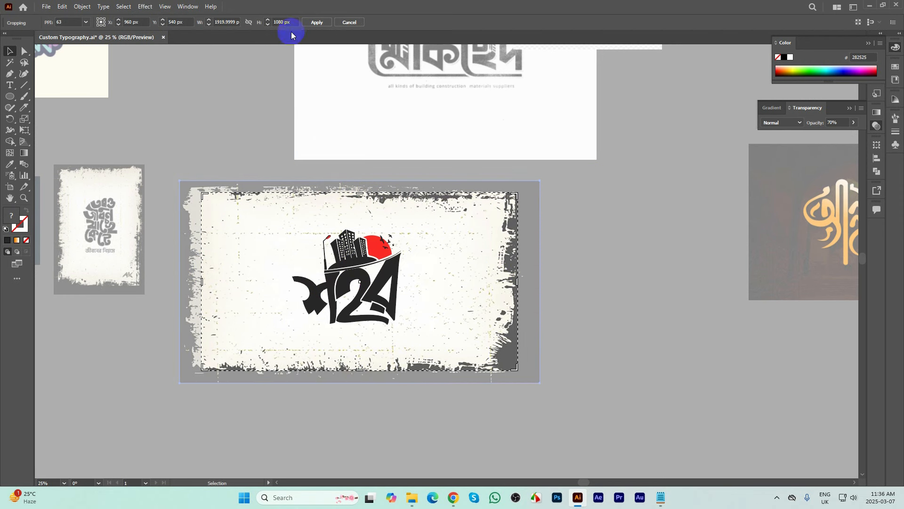
click(318, 24)
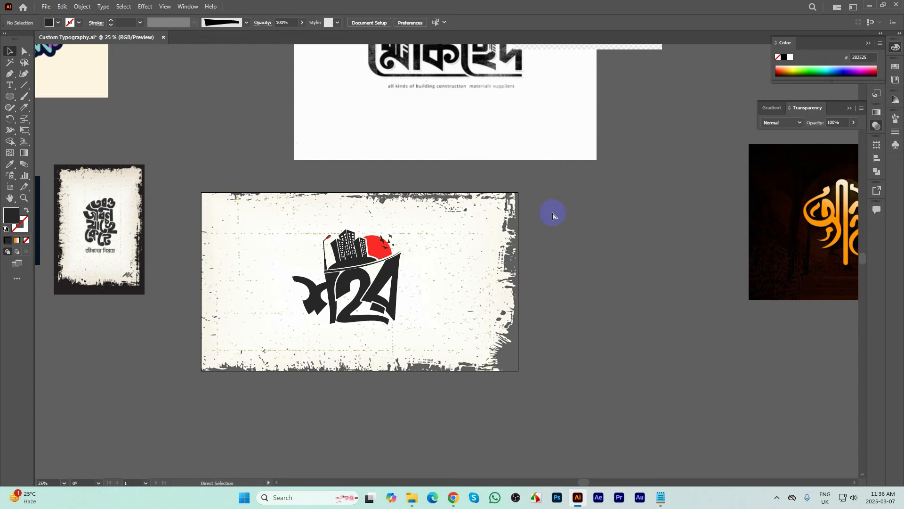
- Set the cropped background image's opacity to 85% and deselect it
scroll(490, 272, up, 1)
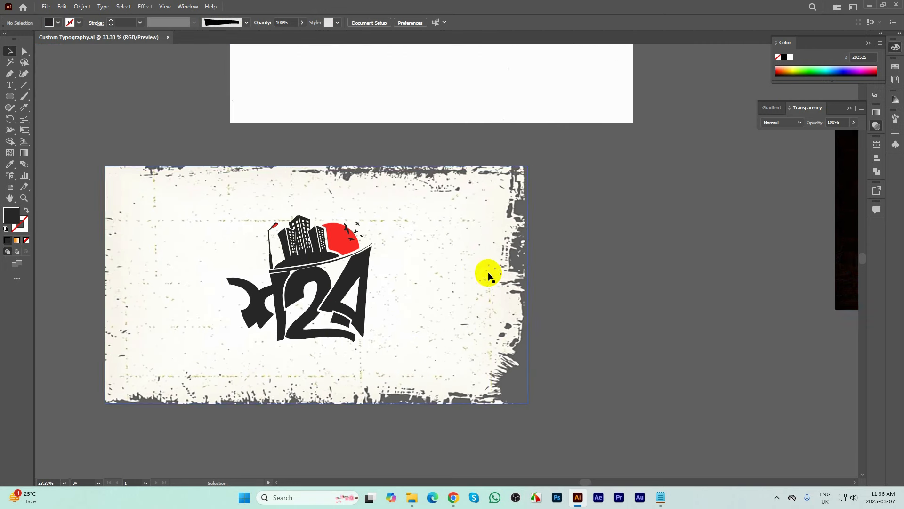
drag(560, 302, 624, 277)
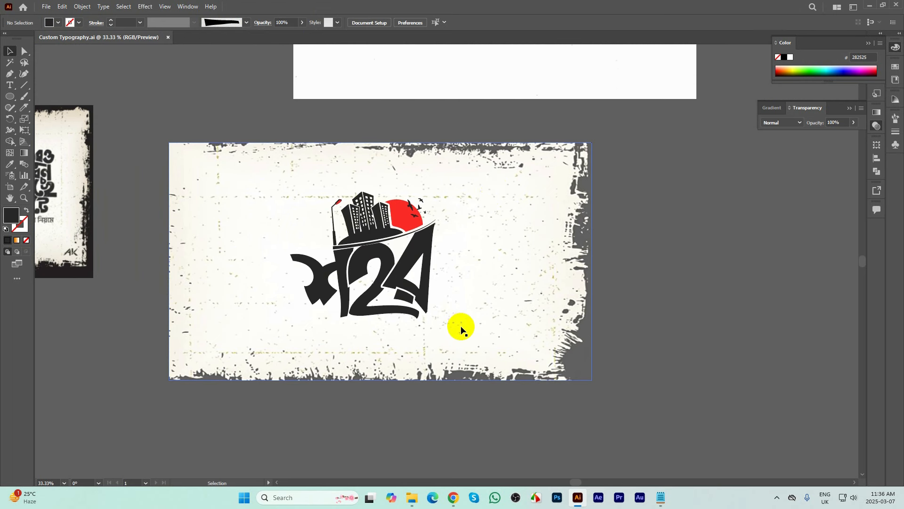
scroll(461, 326, down, 1)
drag(598, 401, 207, 201)
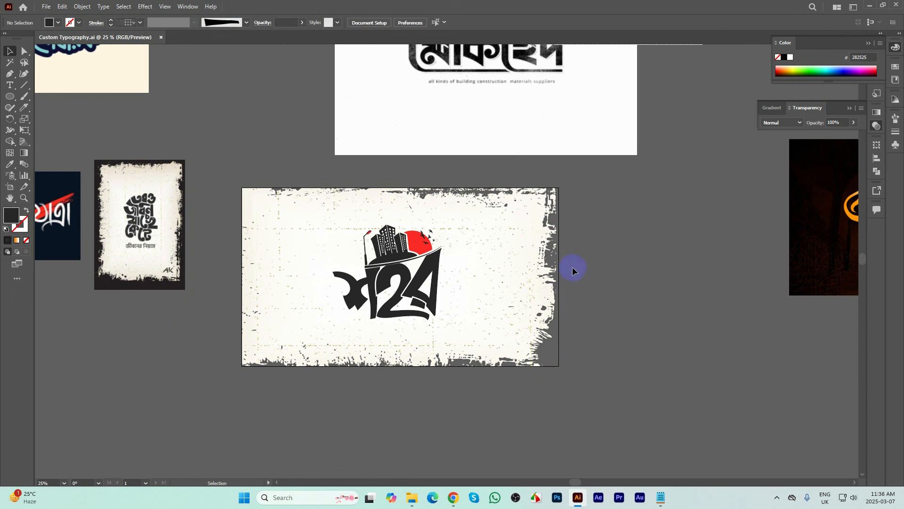
key(7)
click(350, 22)
click(369, 23)
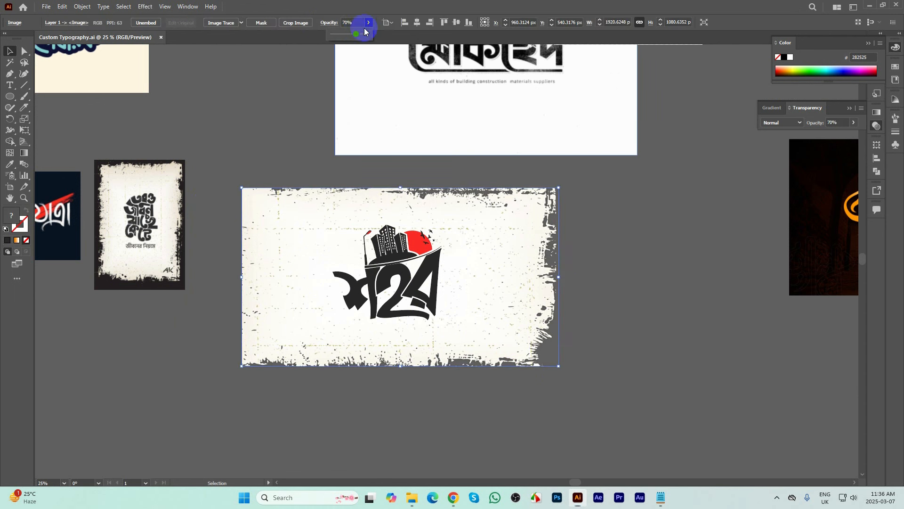
drag(361, 34, 361, 34)
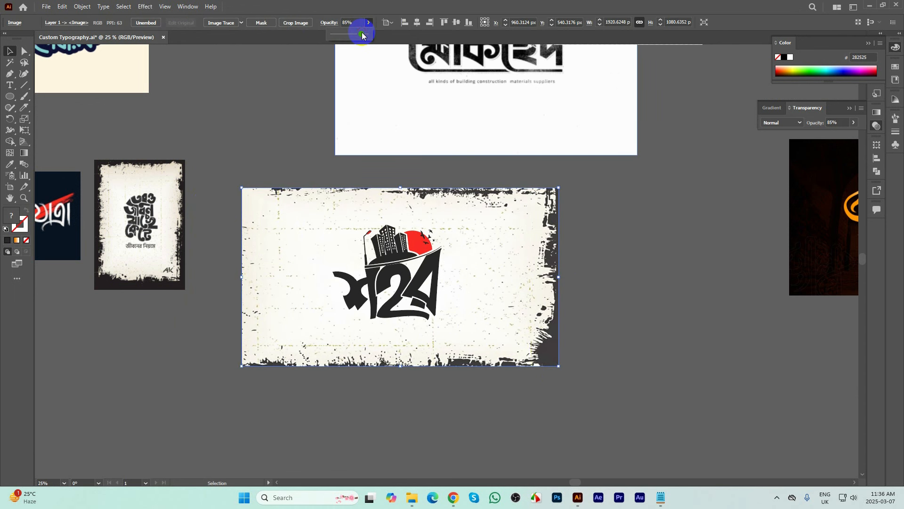
click(334, 20)
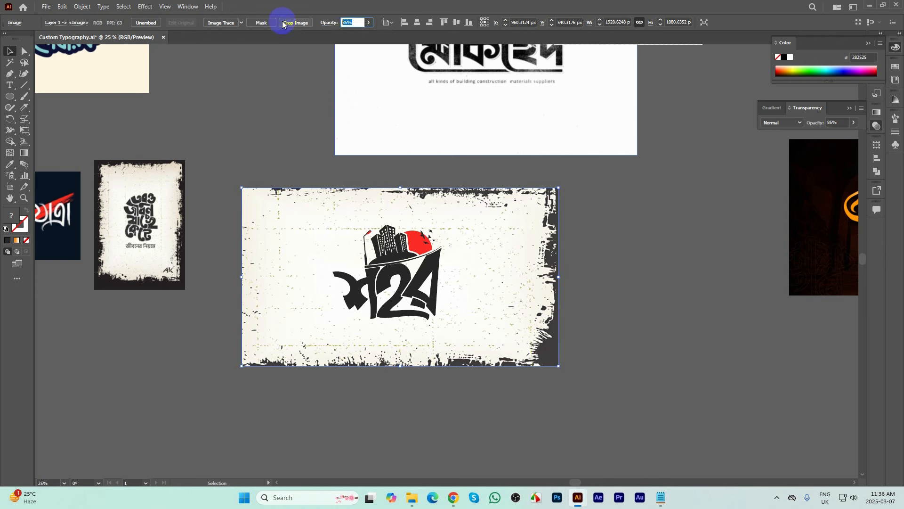
click(612, 311)
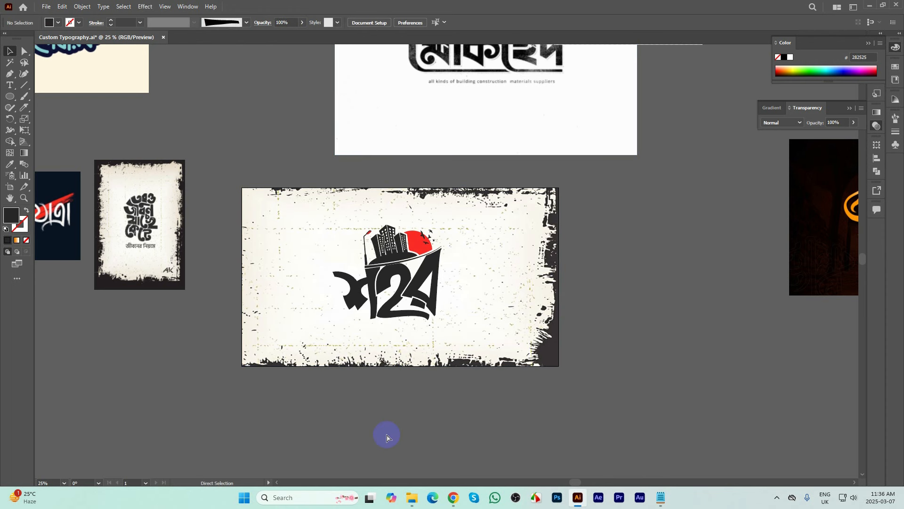
- Move the construction-supplier logo sample with the red sun aside, inspect its lettering up close, and delete it
key(ctrl+minus)
key(ctrl+minus)
key(v)
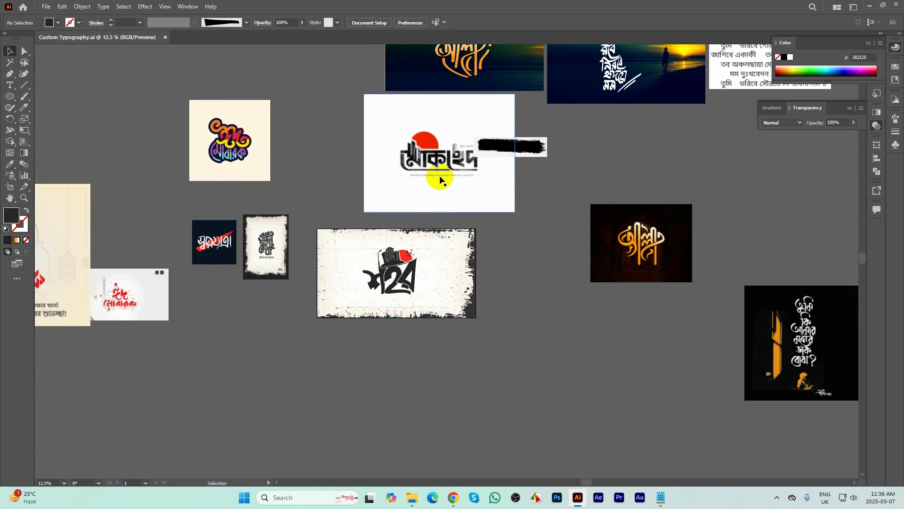
drag(440, 178, 394, 172)
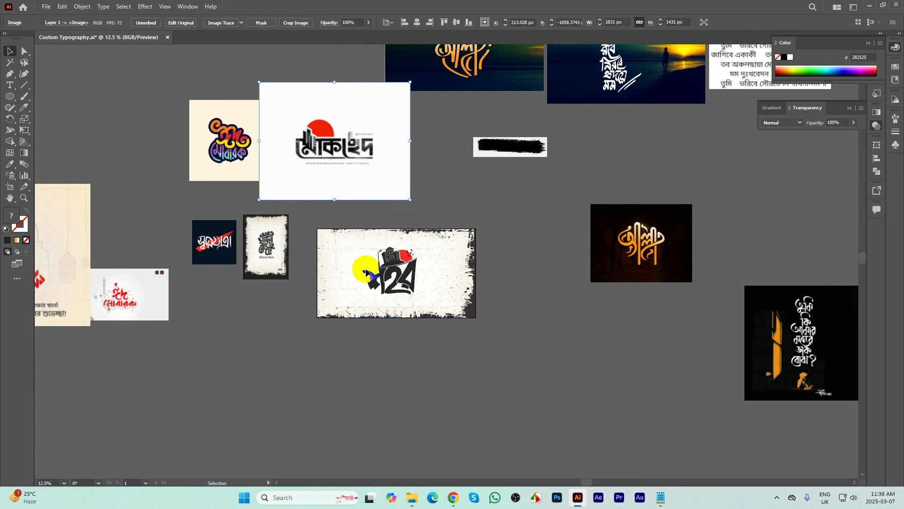
scroll(360, 271, up, 2)
drag(358, 288, 335, 412)
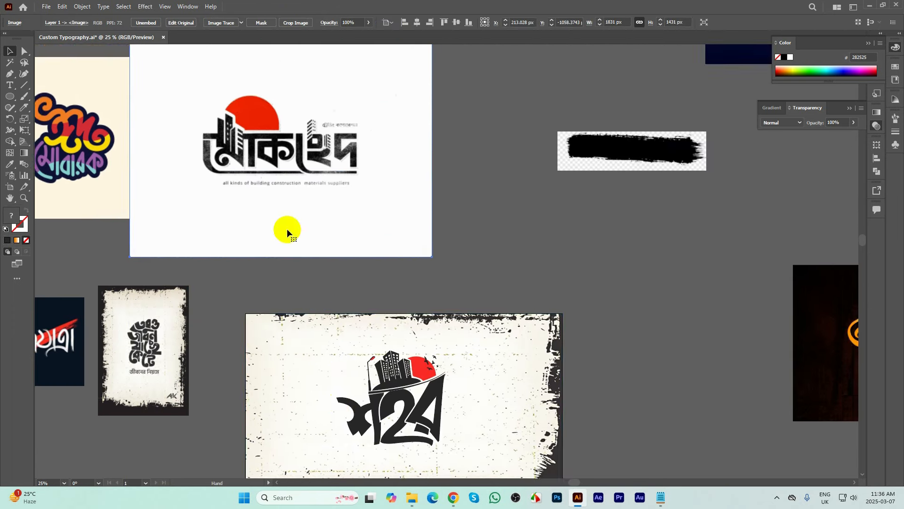
scroll(261, 160, up, 2)
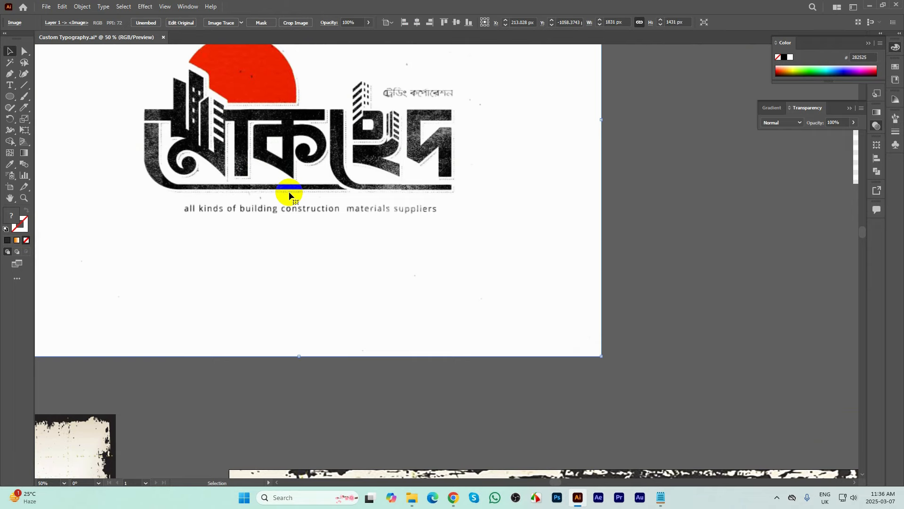
scroll(307, 181, down, 2)
scroll(306, 181, down, 1)
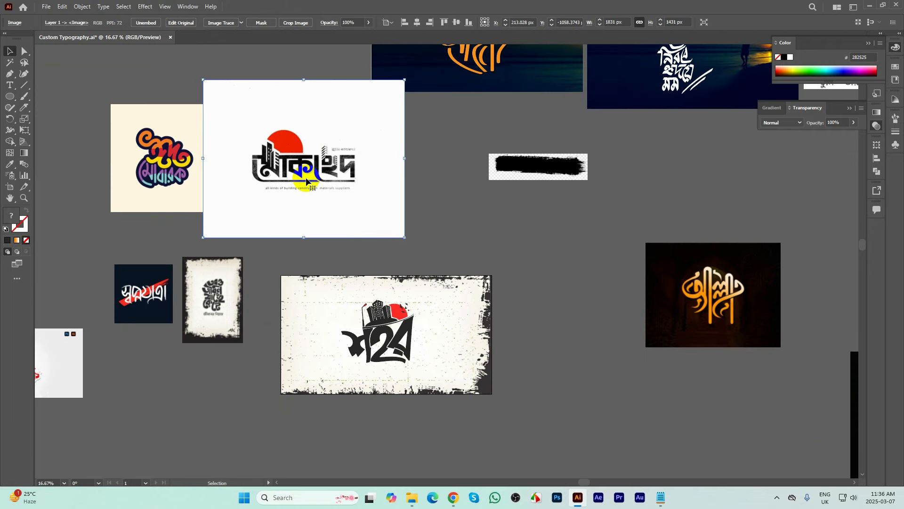
scroll(306, 182, up, 3)
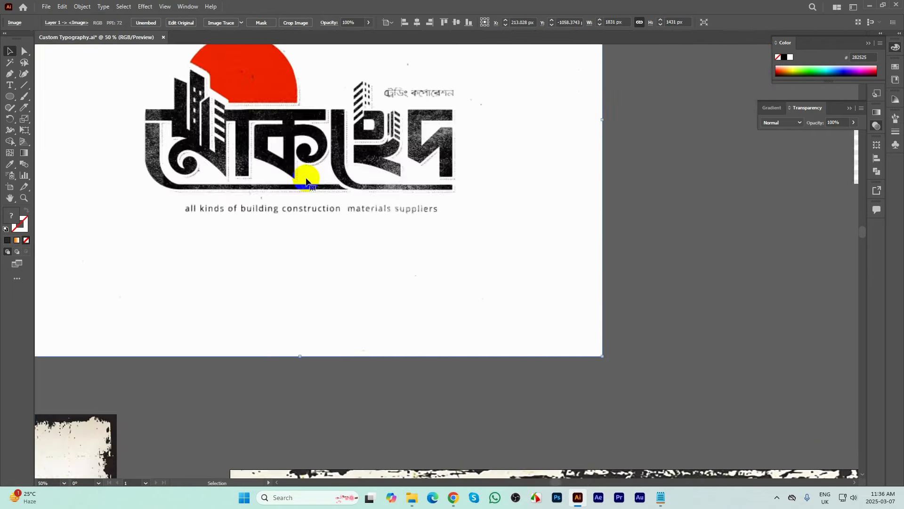
scroll(307, 181, down, 3)
key(Delete)
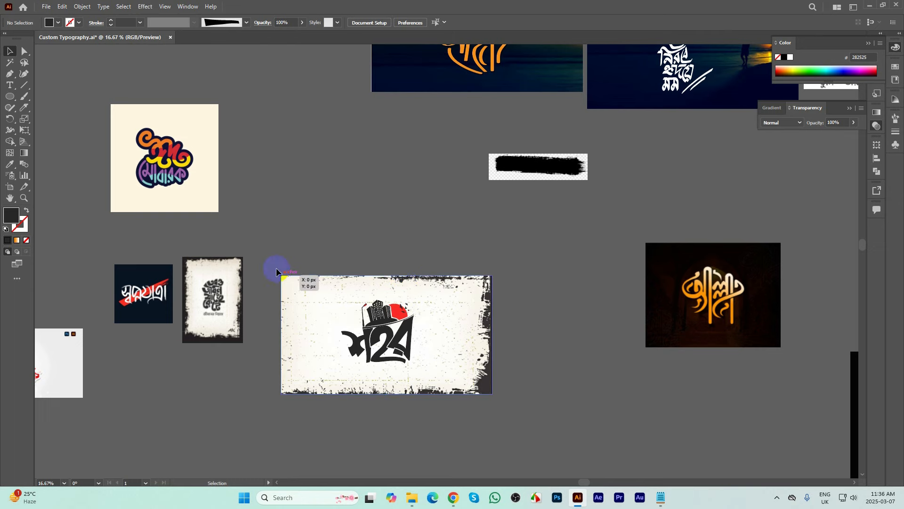
- Move the শহর logo together with its background off the artboard to above the other finished designs
click(428, 334)
scroll(428, 334, down, 1)
drag(419, 345, 400, 232)
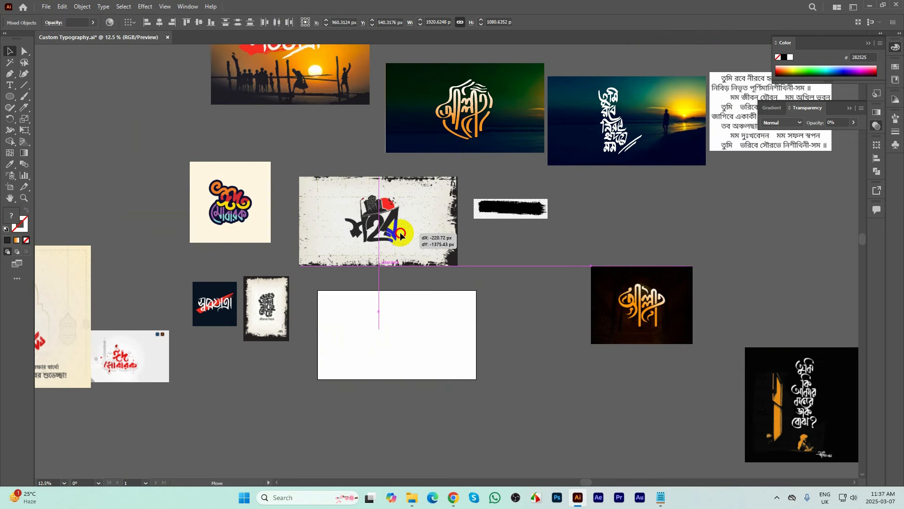
drag(502, 247, 429, 374)
drag(323, 339, 436, 94)
scroll(513, 182, down, 1)
key(a)
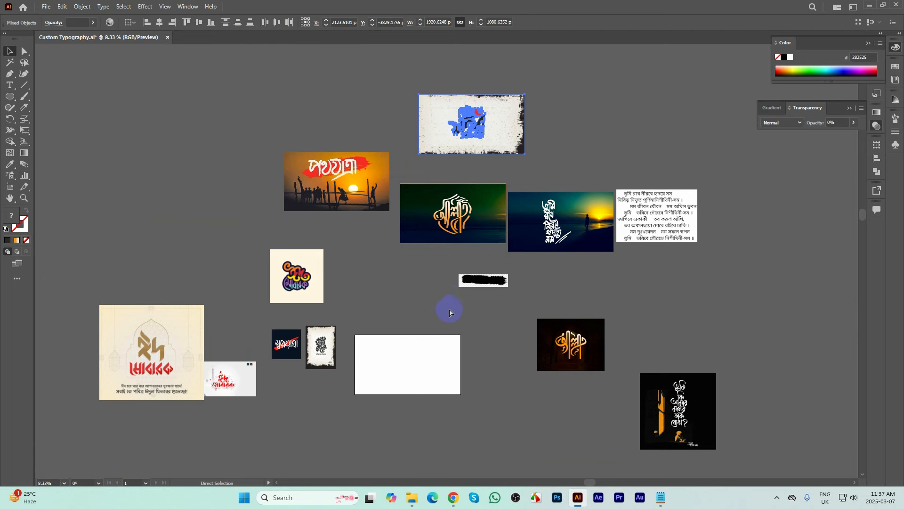
- Delete the স্বপ্নযাত্রা and grunge poster samples and rearrange the two small ঈদ মোবারক samples in the freed space
key(v)
scroll(383, 305, up, 1)
shift+click(537, 269)
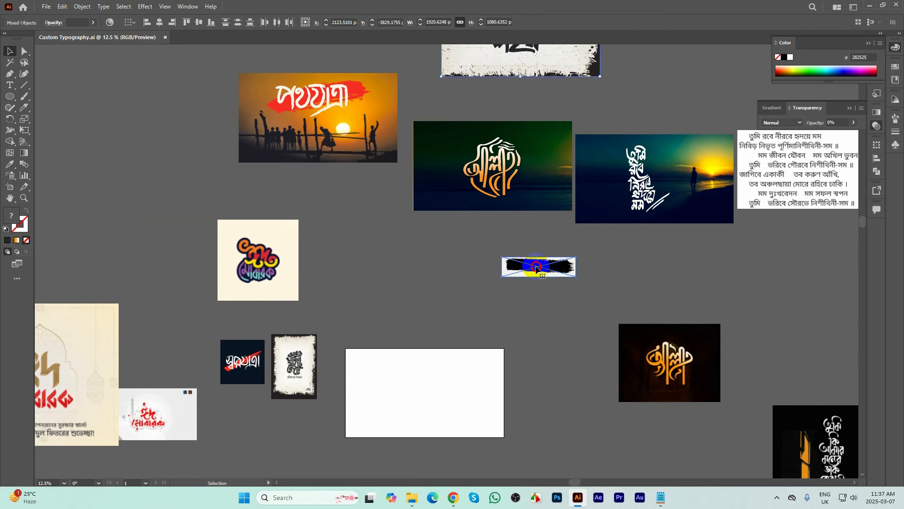
drag(252, 371, 187, 288)
key(Delete)
scroll(374, 299, down, 1)
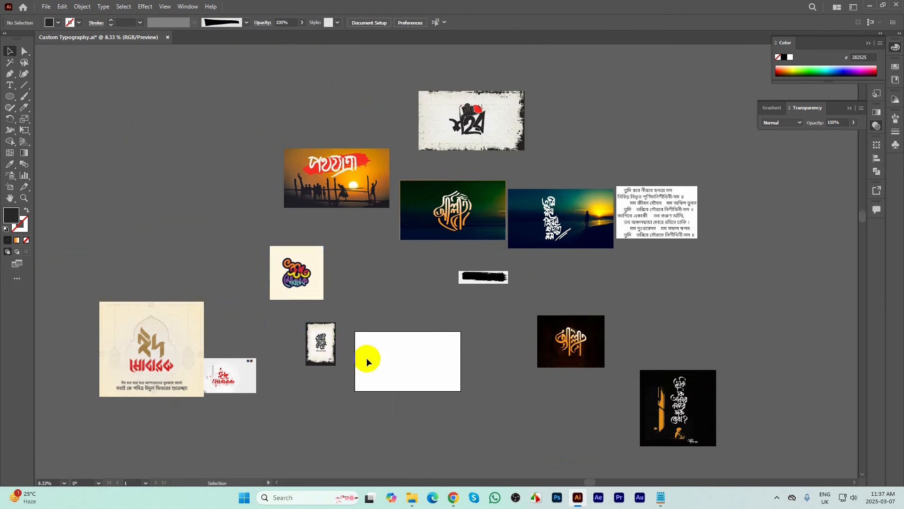
drag(290, 298, 341, 286)
- Delete the black brush-stroke image, the glowing orange lettering sample, the black quote poster and the poem text image
click(487, 280)
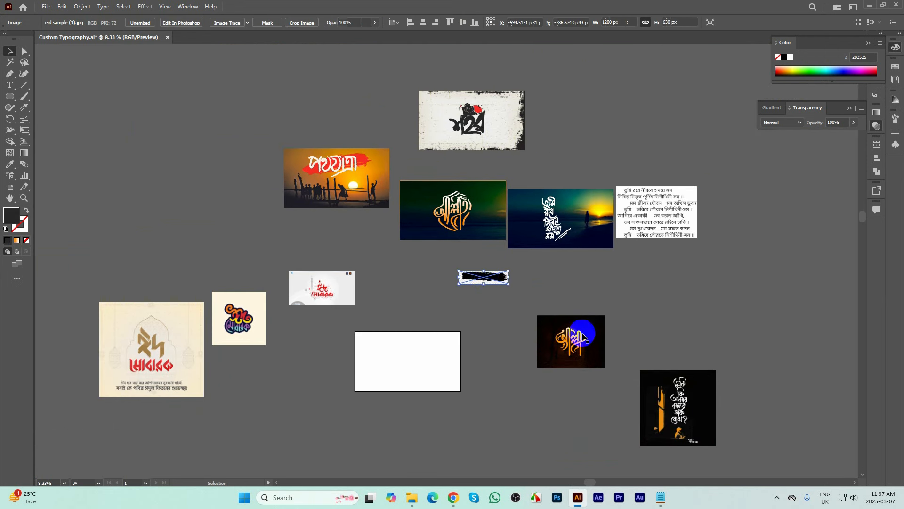
key(Delete)
click(570, 341)
key(Delete)
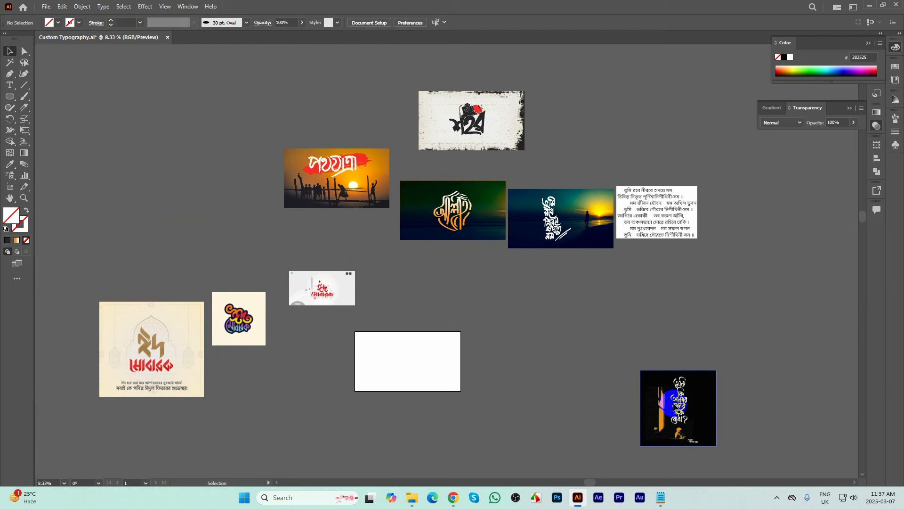
drag(678, 410, 605, 309)
key(Delete)
click(653, 231)
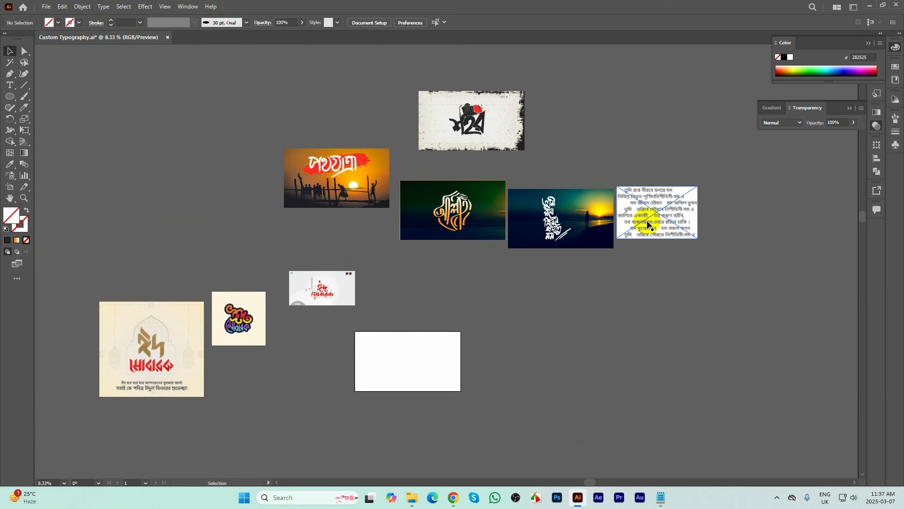
key(Delete)
- Gather the multicoloured and beige ঈদ মোবারক samples near the empty artboard and inspect the beige one's lettering up close
scroll(355, 332, up, 2)
drag(174, 306, 289, 372)
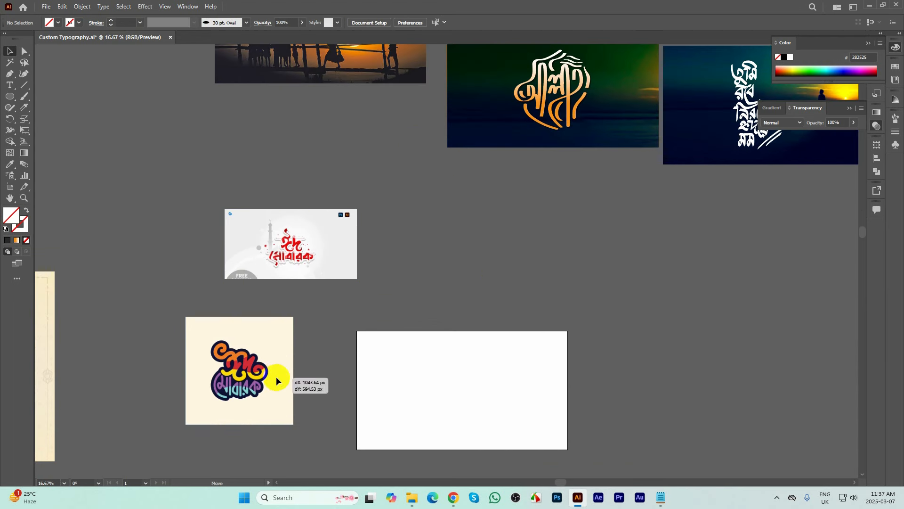
drag(45, 314, 212, 152)
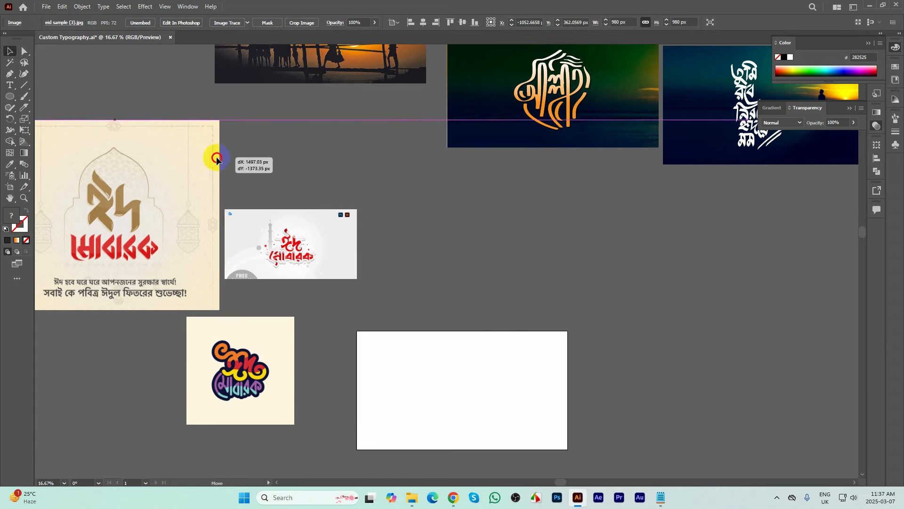
click(184, 254)
scroll(130, 214, up, 5)
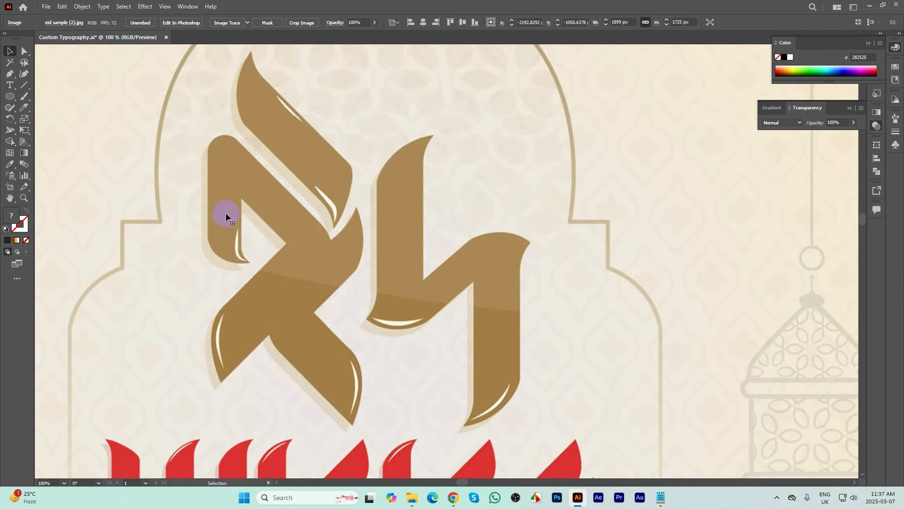
scroll(310, 233, down, 5)
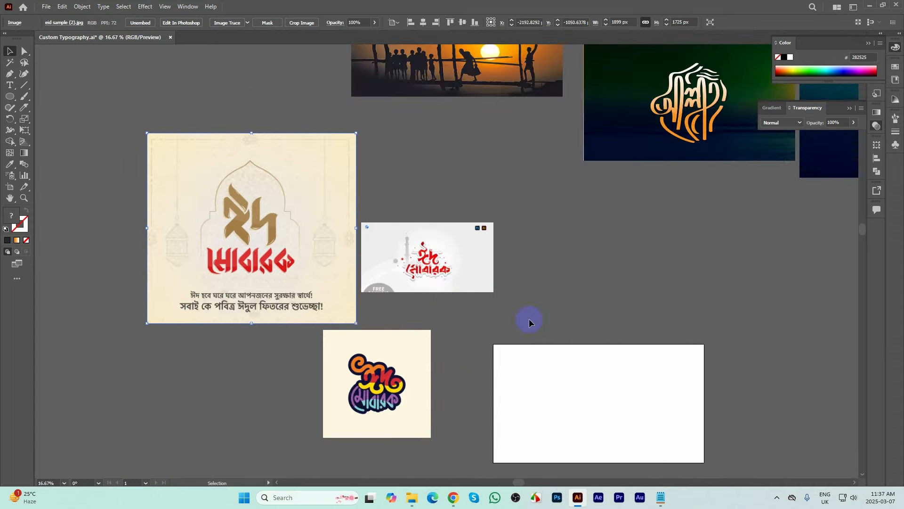
- Move the white ঈদ মোবারক sample with red lettering to above the empty artboard and enlarge it to about 1903 px wide
scroll(378, 191, up, 3)
scroll(378, 190, down, 1)
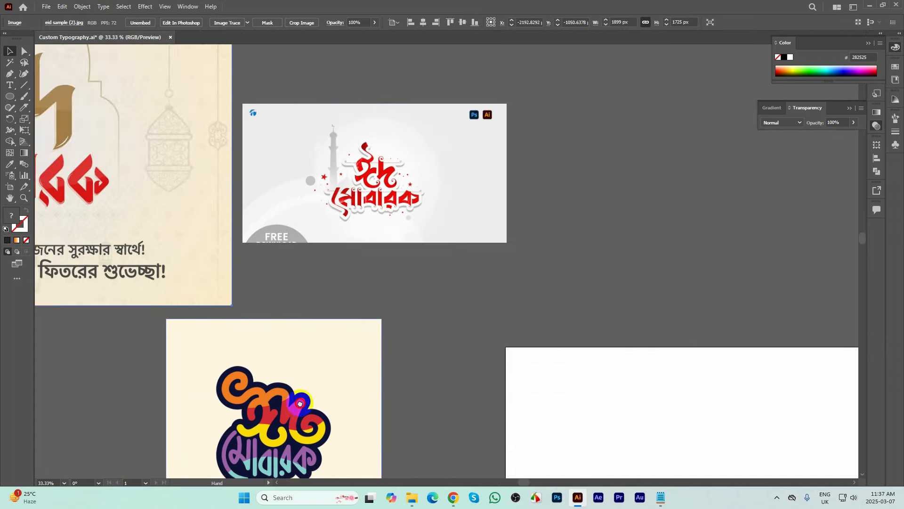
drag(292, 403, 277, 308)
scroll(246, 359, down, 2)
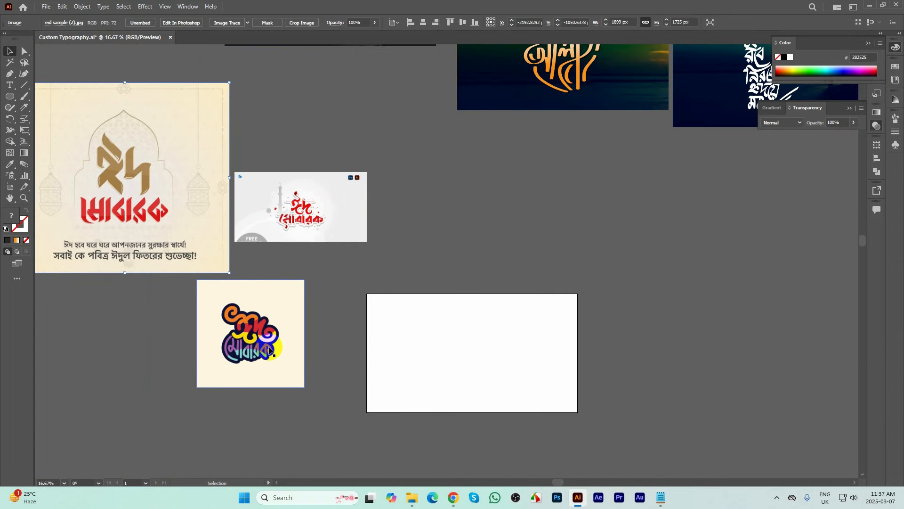
scroll(265, 336, up, 1)
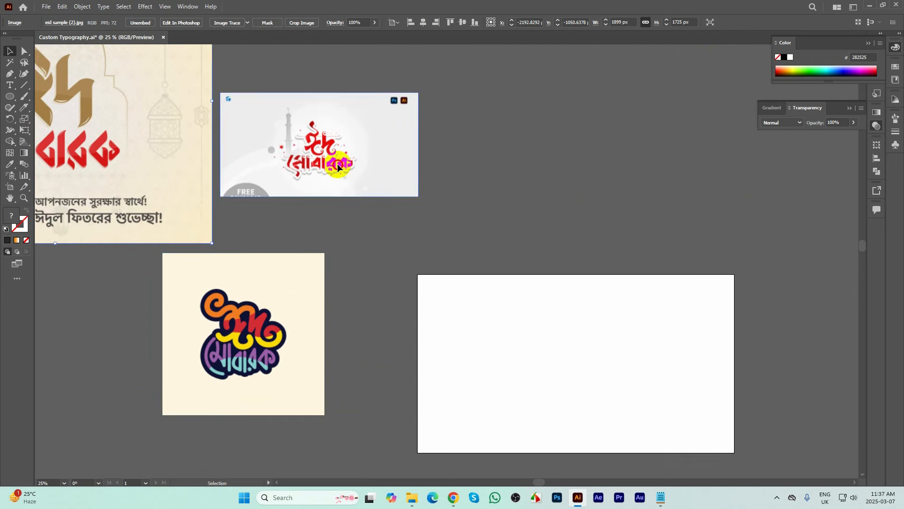
drag(338, 163, 529, 214)
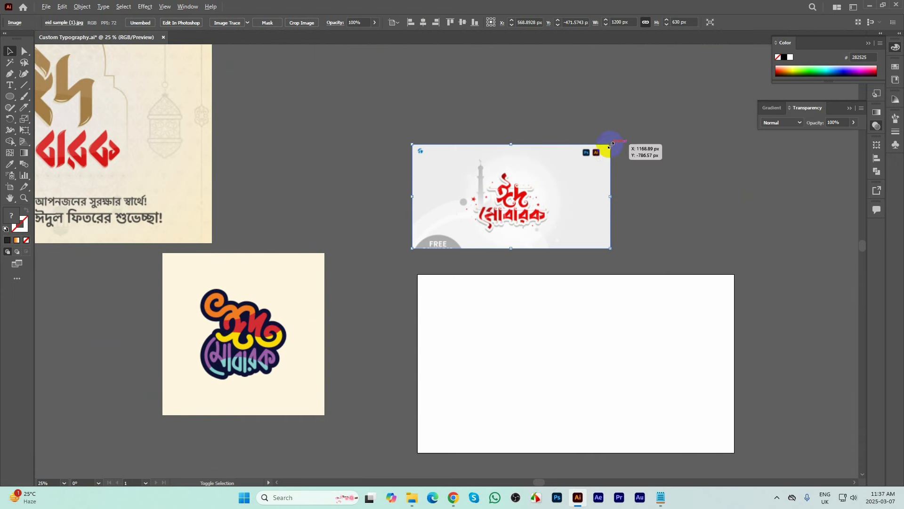
drag(609, 147, 666, 116)
drag(712, 326, 578, 282)
key(ctrl+shift+a)
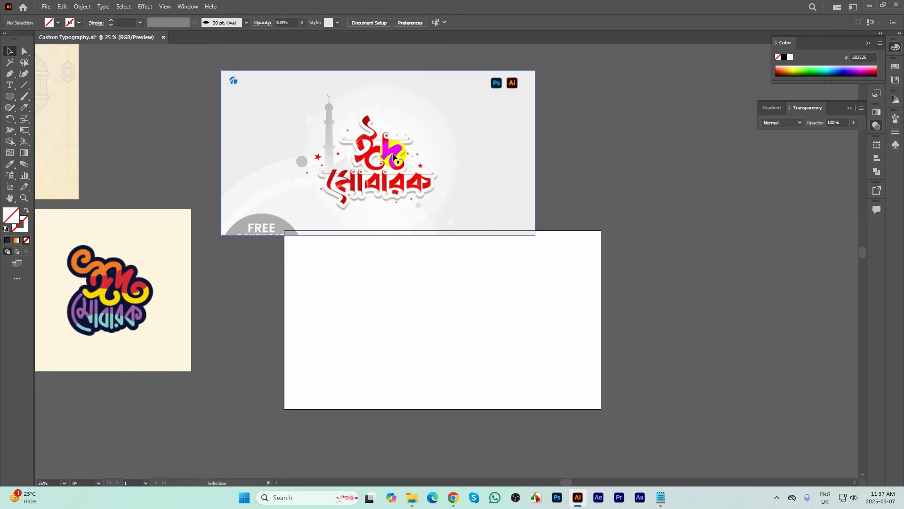
key(ctrl+equal)
drag(403, 224, 450, 267)
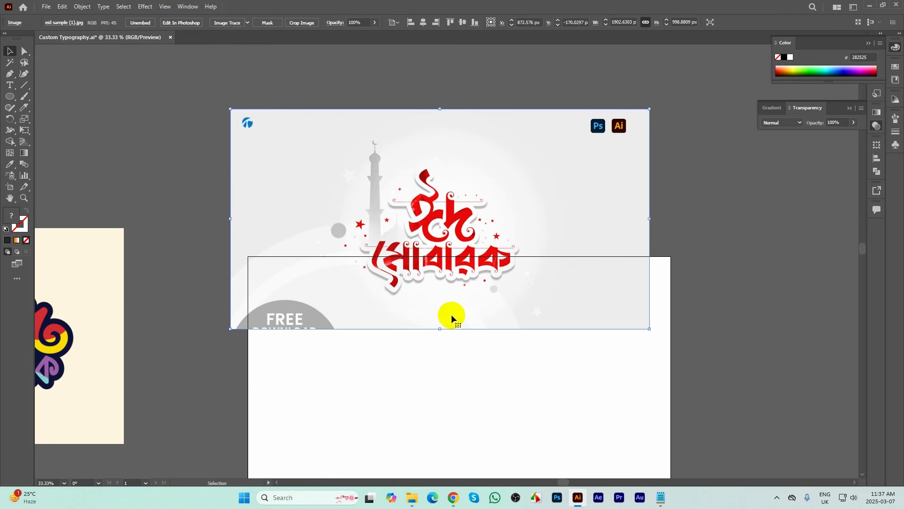
- Crop the red-lettered sample around its lettering and minaret to about 951 × 901 px and place it just above the artboard
mouse_move(441, 325)
mouse_down()
mouse_move(439, 307)
mouse_move(441, 327)
mouse_up()
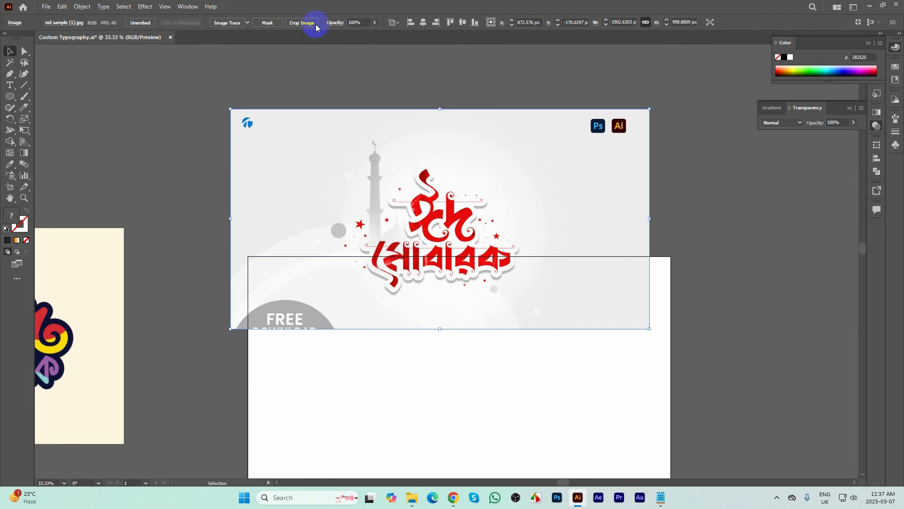
click(310, 23)
drag(470, 299, 467, 298)
drag(520, 216, 535, 218)
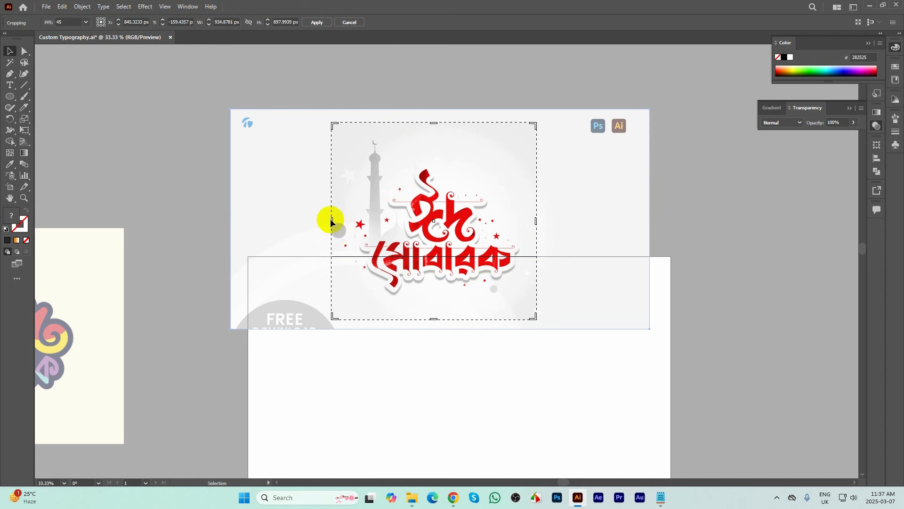
drag(329, 221, 329, 220)
drag(433, 304, 430, 299)
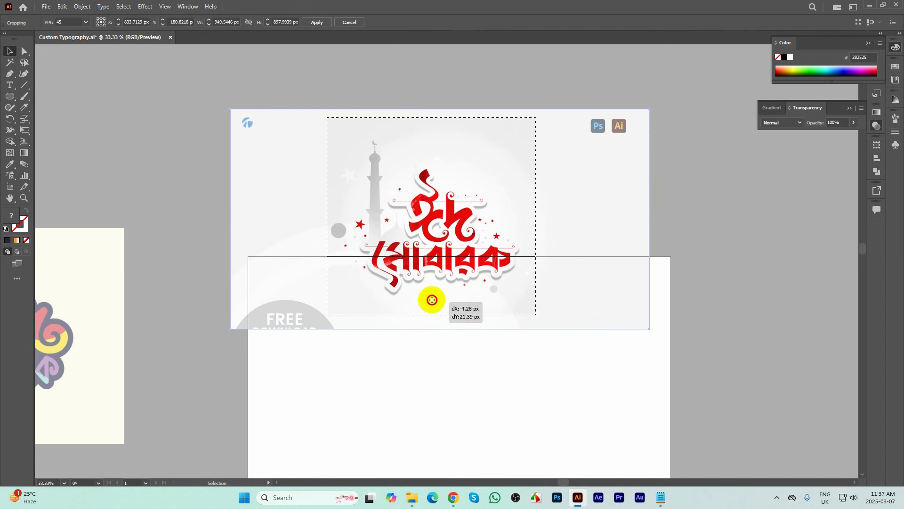
key(Return)
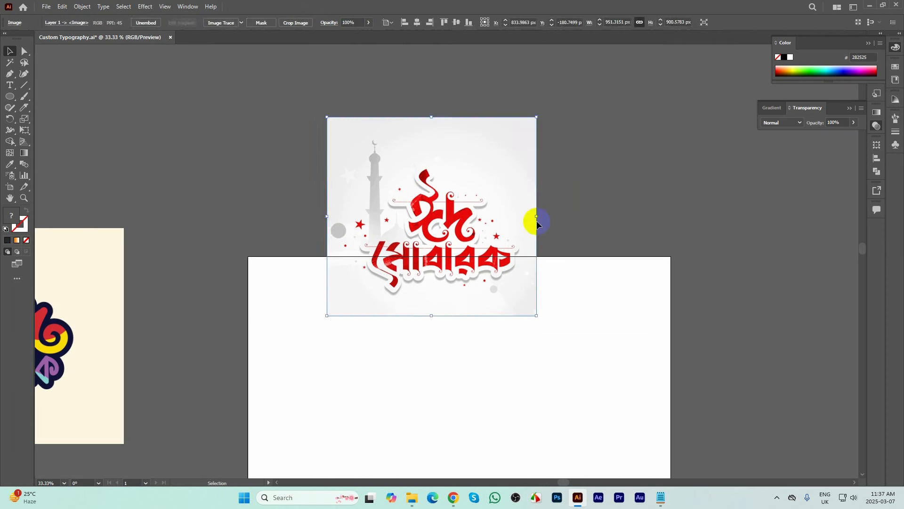
drag(531, 222, 560, 149)
click(595, 283)
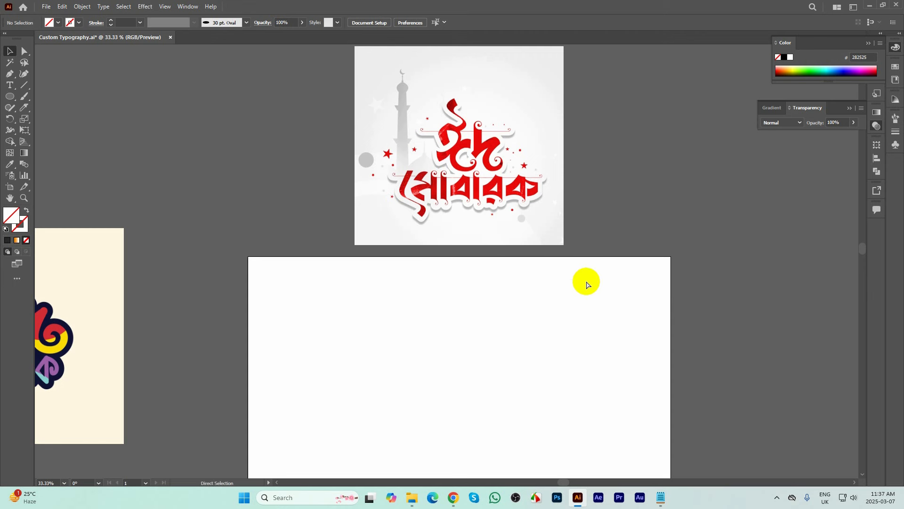
- Open the Artistic_Calligraphic brush library and enlarge it to show all of its brushes
scroll(462, 328, down, 1)
scroll(461, 329, right, 1)
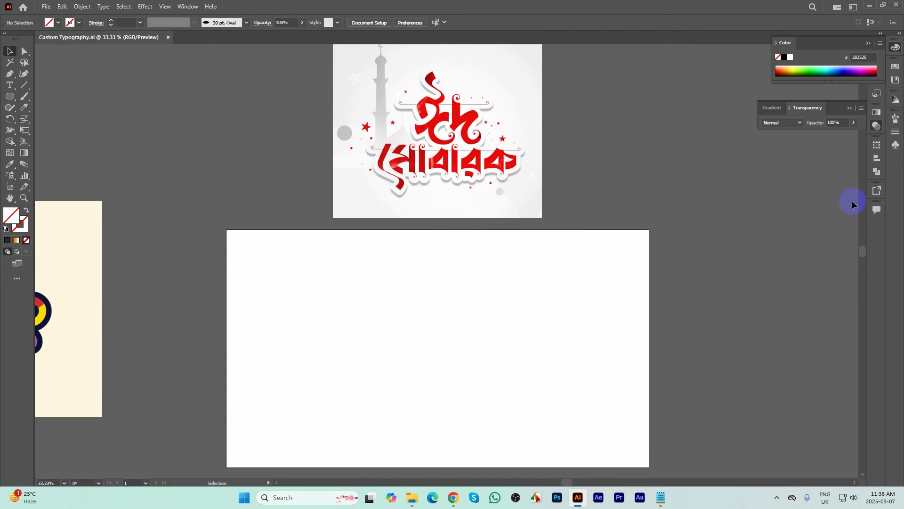
click(895, 121)
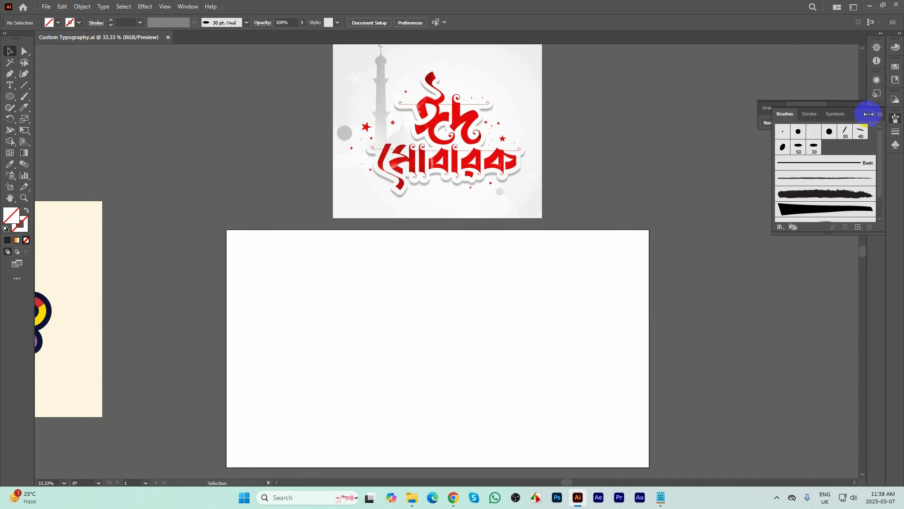
click(869, 114)
click(895, 120)
click(882, 116)
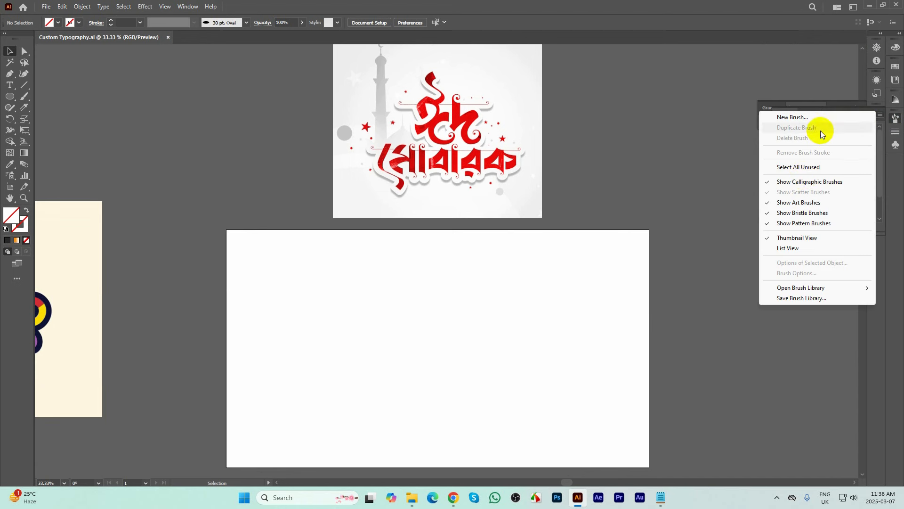
mouse_move(801, 286)
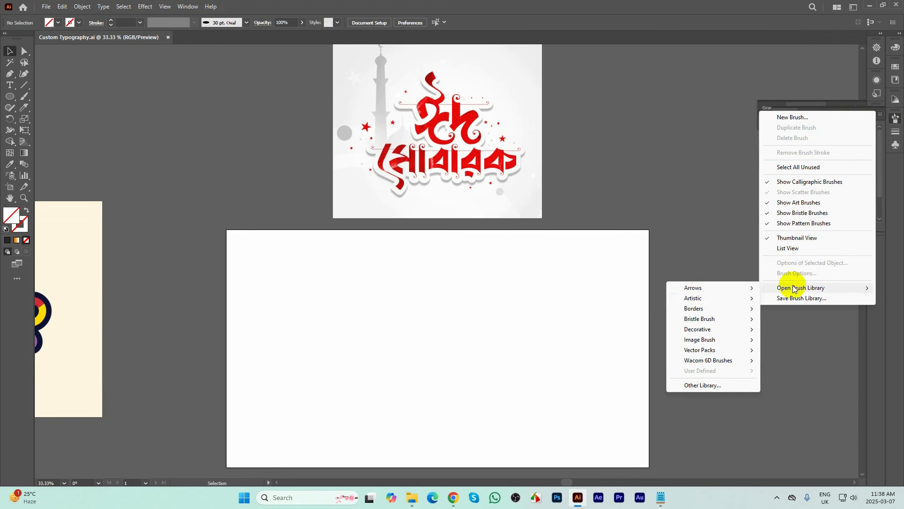
mouse_move(753, 300)
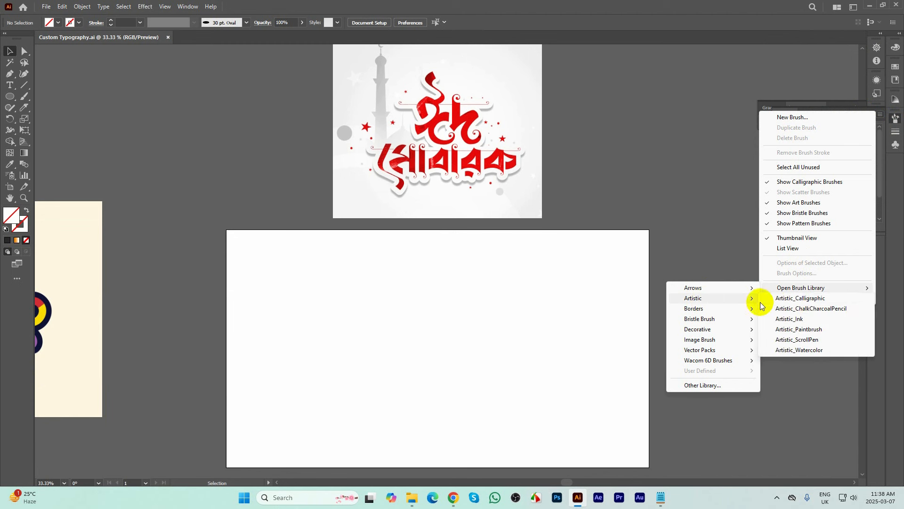
click(797, 300)
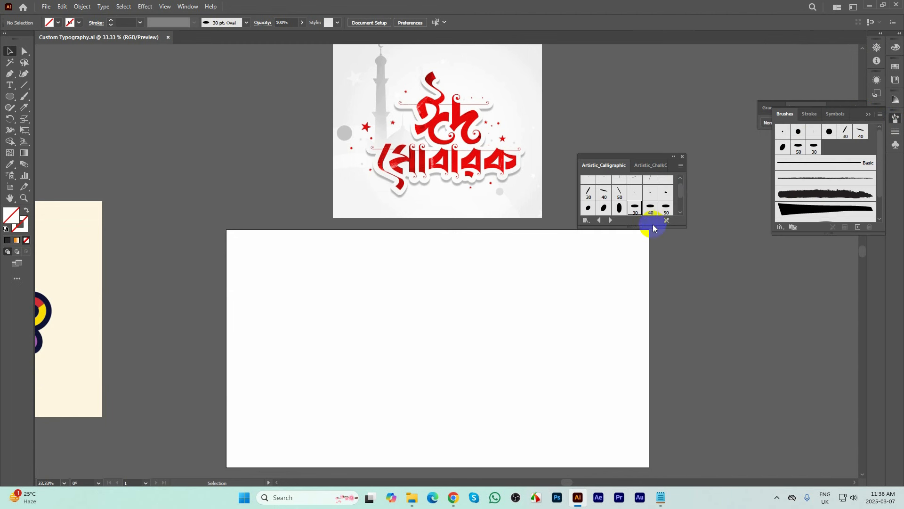
drag(651, 257, 650, 274)
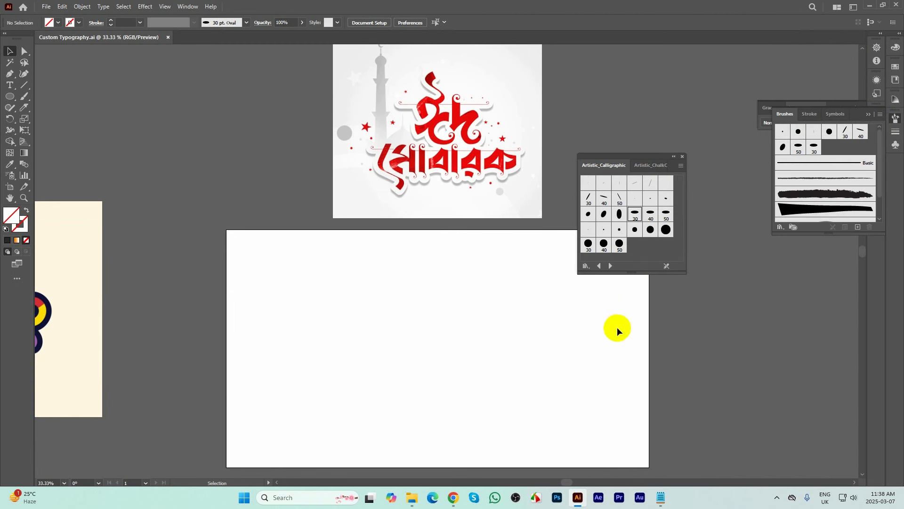
- Choose the 40 pt. Flat calligraphic brush, activate the stroke colour, and float the Paintbrush tool group over the artboard
click(607, 202)
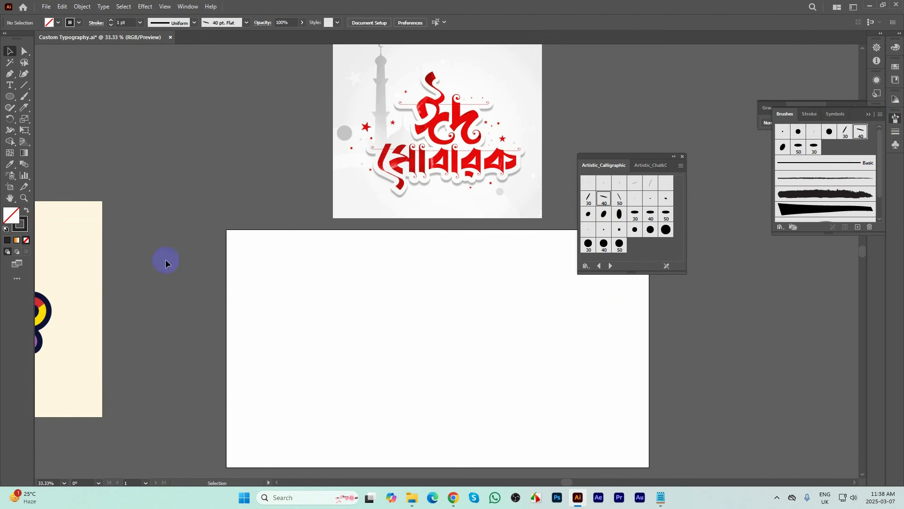
click(24, 229)
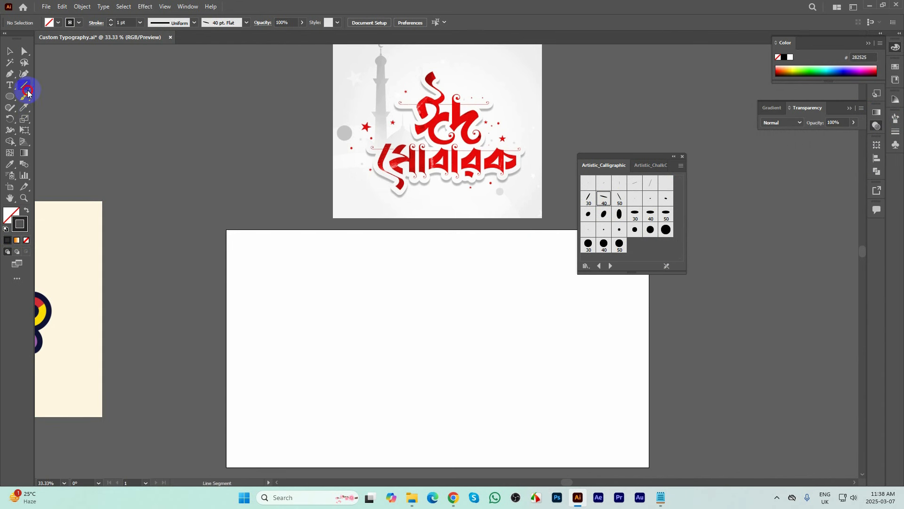
drag(24, 96, 121, 100)
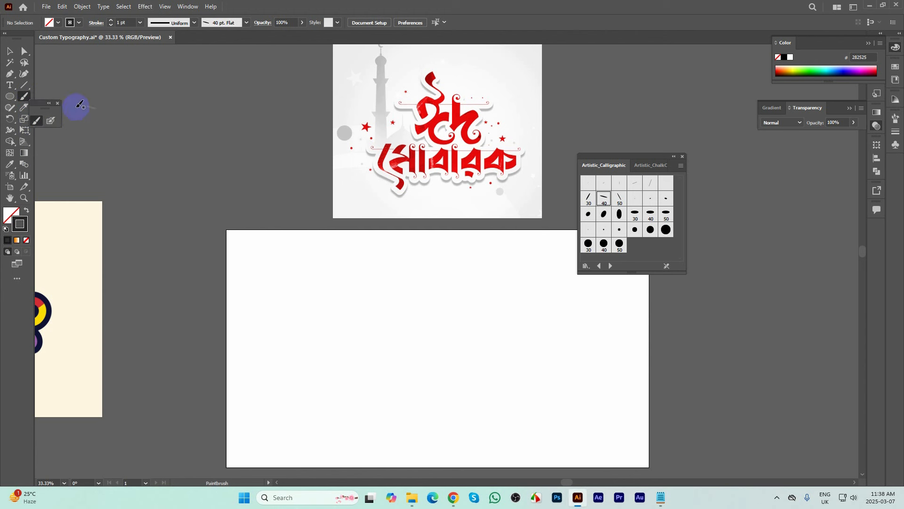
drag(55, 113, 489, 250)
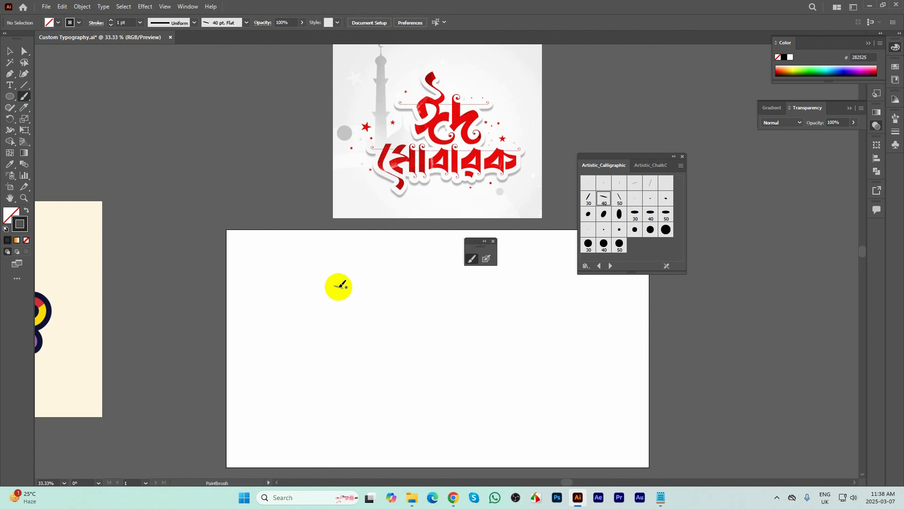
drag(352, 283, 338, 279)
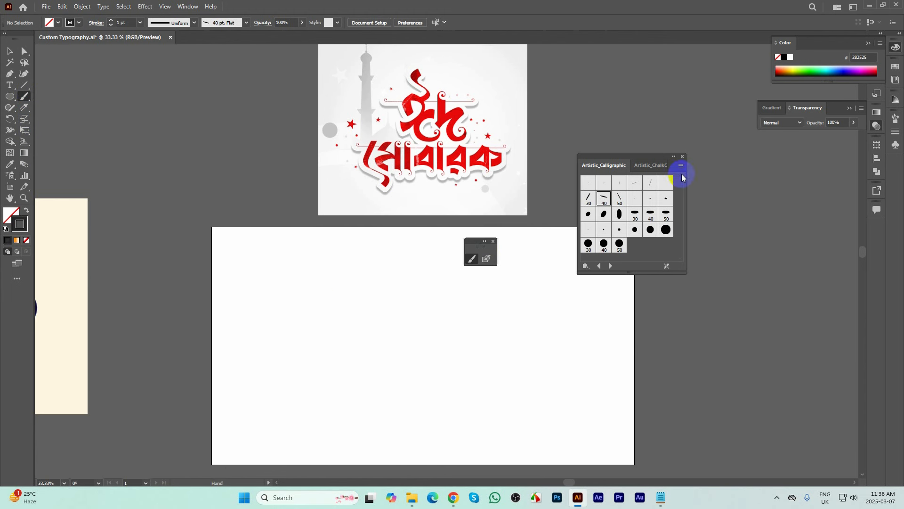
- Try S-shaped test strokes over the red ঈদ lettering with the 30 pt. Flat and 40 pt. Flat brushes, removing both
click(587, 197)
key(ctrl+equal)
key(ctrl+equal)
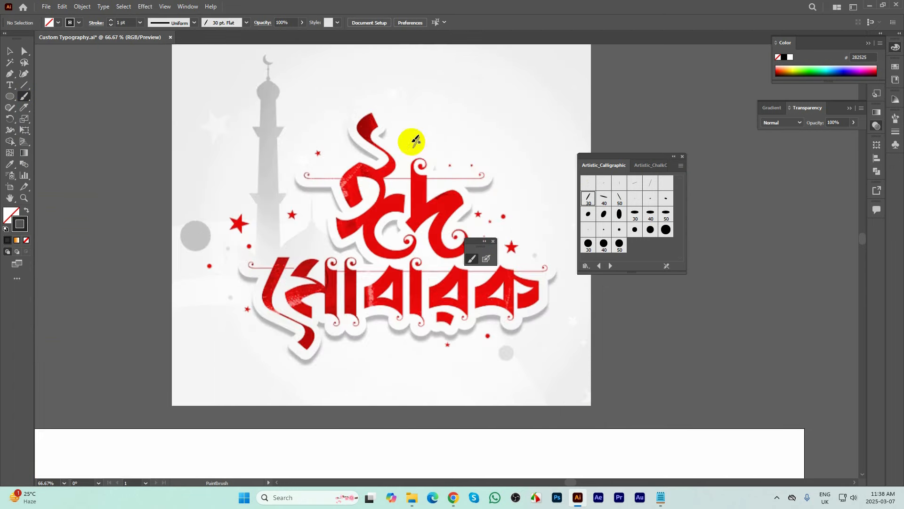
mouse_move(427, 112)
mouse_down()
mouse_move(400, 129)
mouse_move(411, 153)
mouse_move(400, 200)
mouse_up()
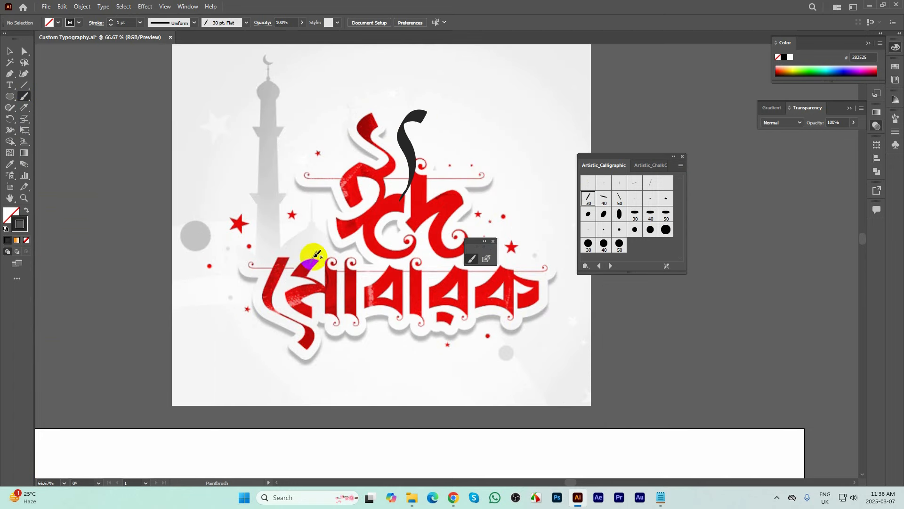
click(604, 198)
mouse_move(462, 111)
mouse_down()
mouse_move(441, 138)
mouse_move(435, 203)
mouse_up()
key(ctrl+minus)
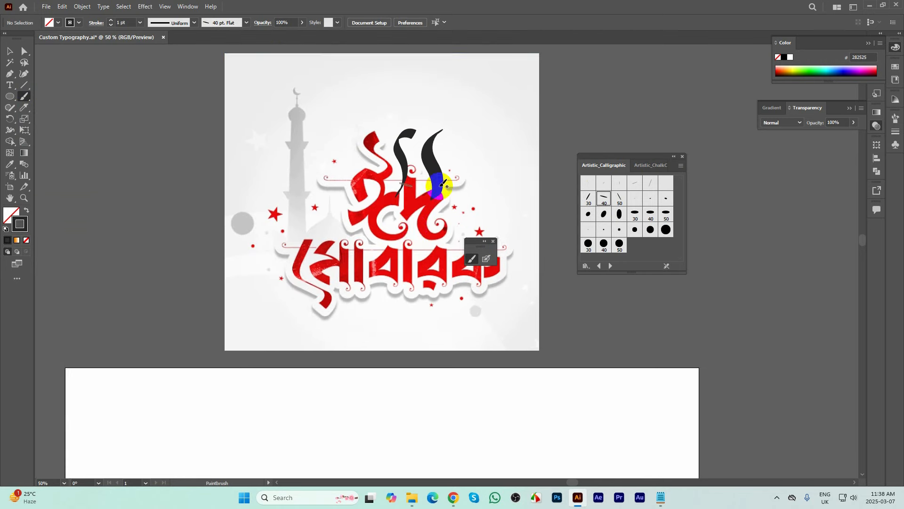
key(ctrl+z)
drag(371, 244, 379, 180)
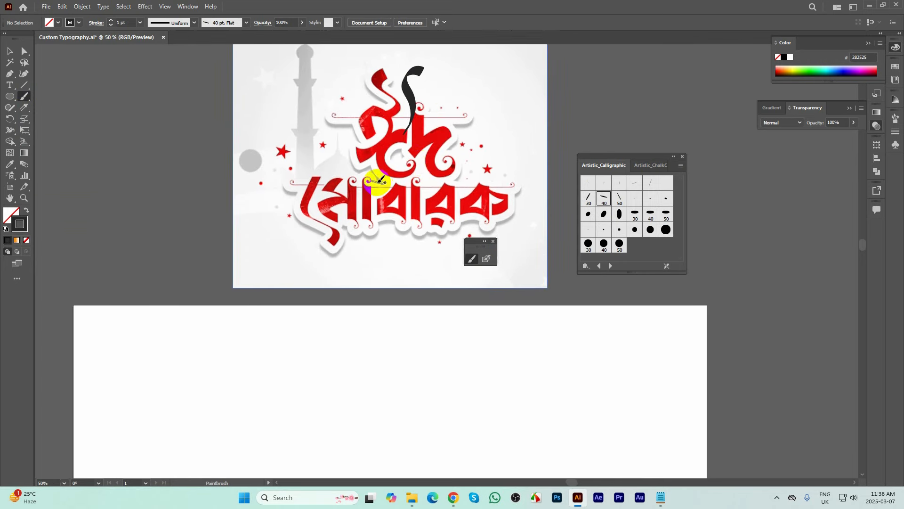
scroll(380, 182, down, 1)
scroll(381, 127, up, 1)
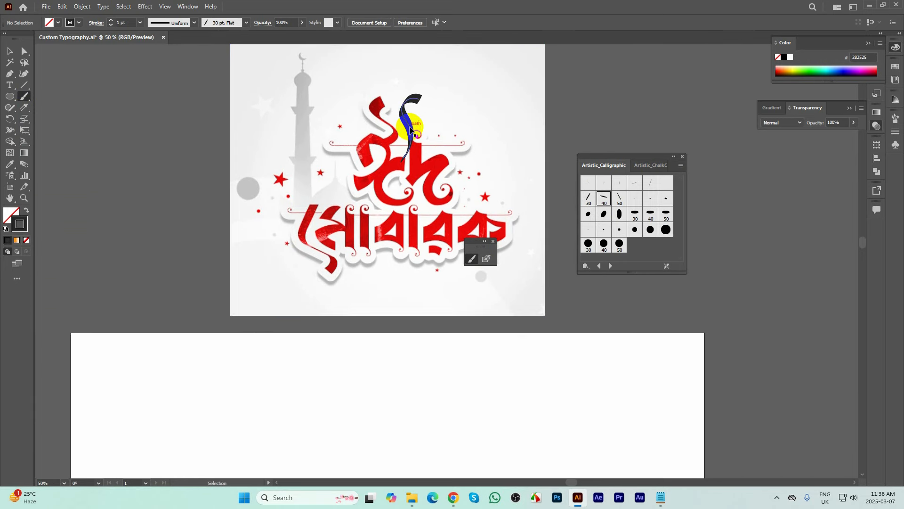
key(ctrl+z)
- Try painting the top curl of the letter ঈ beside the red sample lettering and undo each attempt
scroll(400, 122, up, 1)
scroll(400, 123, right, 1)
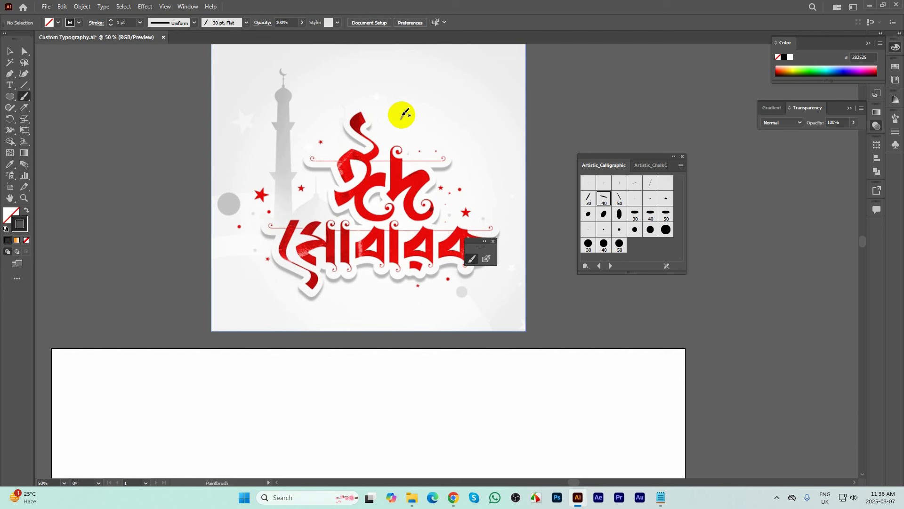
mouse_move(394, 113)
mouse_down()
mouse_move(377, 118)
mouse_move(393, 150)
mouse_move(349, 167)
mouse_up()
key(ctrl+z)
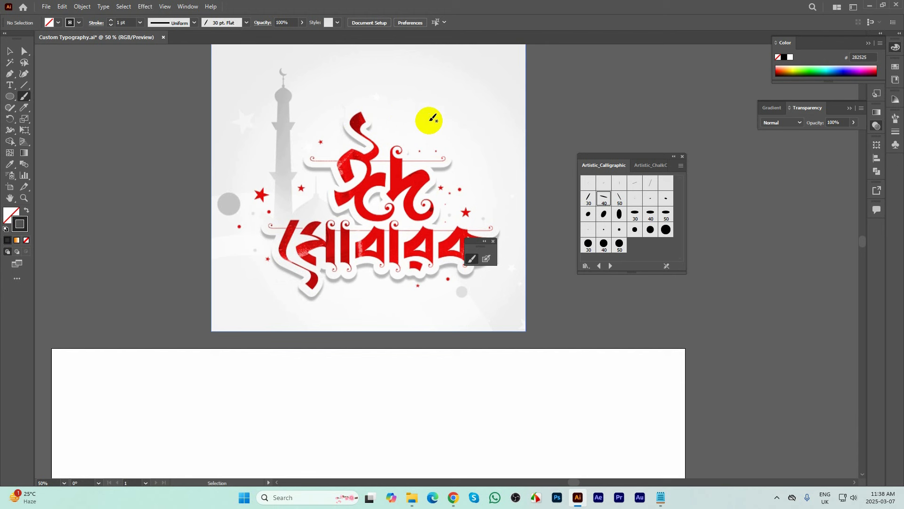
mouse_move(408, 111)
mouse_down()
mouse_move(395, 110)
mouse_move(391, 132)
mouse_move(402, 141)
mouse_move(382, 164)
mouse_up()
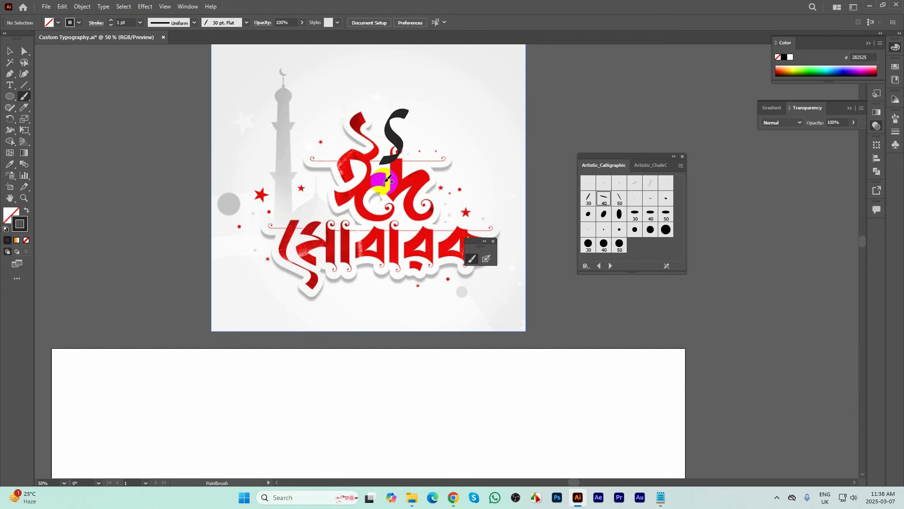
scroll(387, 178, up, 1)
key(ctrl+z)
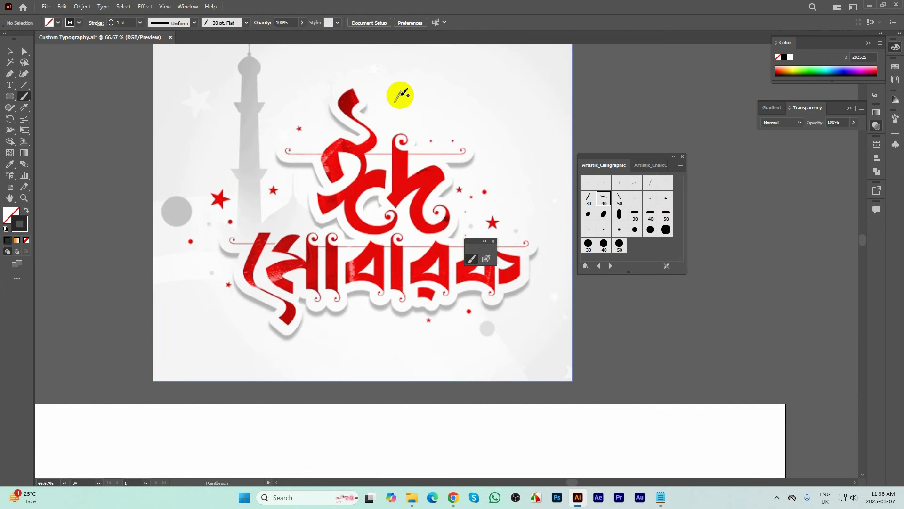
- Paint the letter ঈ over the red sample in dark 30 pt. Flat brush strokes, from the top curl to the lower hook
mouse_move(402, 93)
mouse_down()
mouse_move(387, 105)
mouse_move(403, 136)
mouse_move(379, 150)
mouse_move(371, 173)
mouse_move(365, 154)
mouse_move(396, 146)
mouse_move(399, 174)
mouse_move(373, 198)
mouse_move(343, 208)
mouse_up()
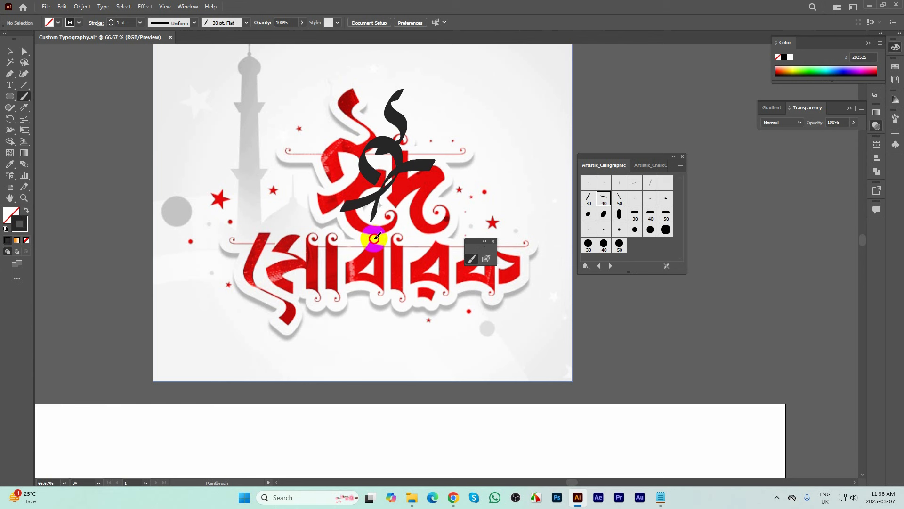
mouse_move(419, 166)
mouse_down()
mouse_move(374, 206)
mouse_move(402, 219)
mouse_move(417, 202)
mouse_up()
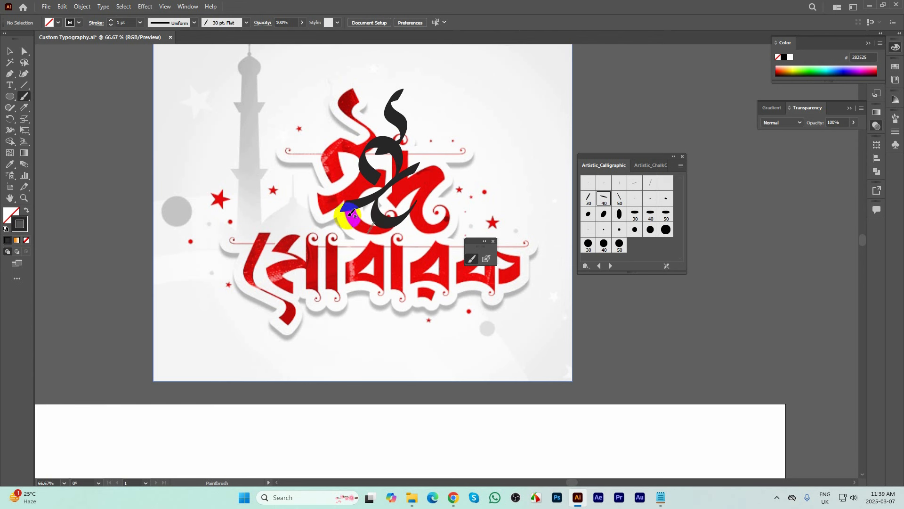
drag(439, 153, 416, 157)
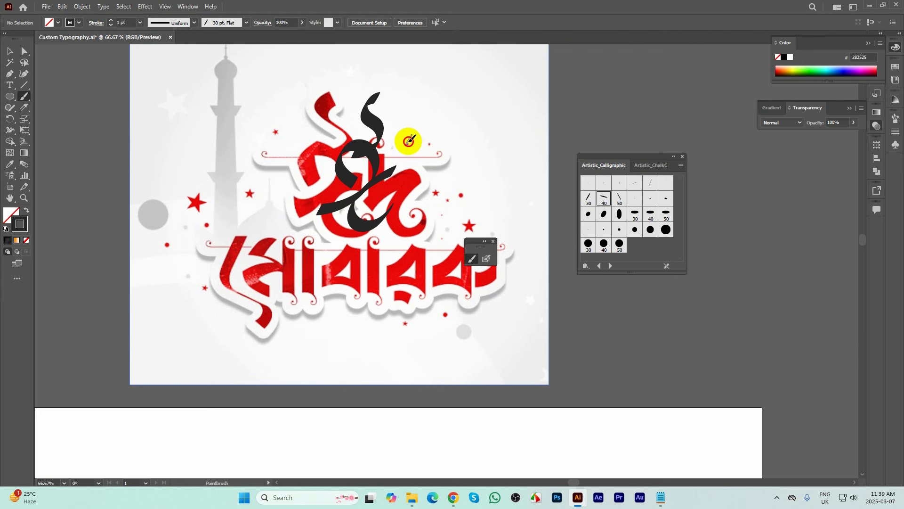
- Paint the letter দ beside the ঈ in 30 pt. Flat strokes: vertical stem, hooked body and a horizontal bar across its top
drag(409, 137, 411, 193)
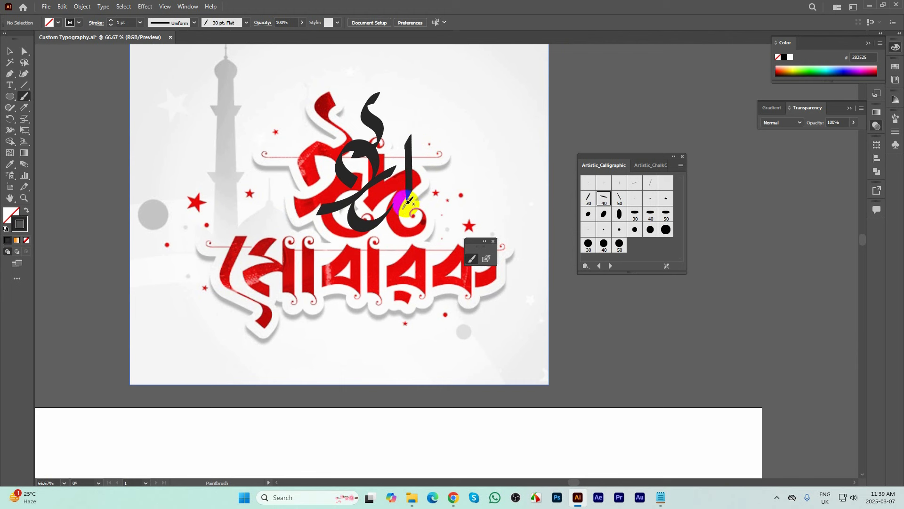
mouse_move(406, 199)
mouse_down()
mouse_move(451, 175)
mouse_move(416, 209)
mouse_move(426, 226)
mouse_move(455, 197)
mouse_up()
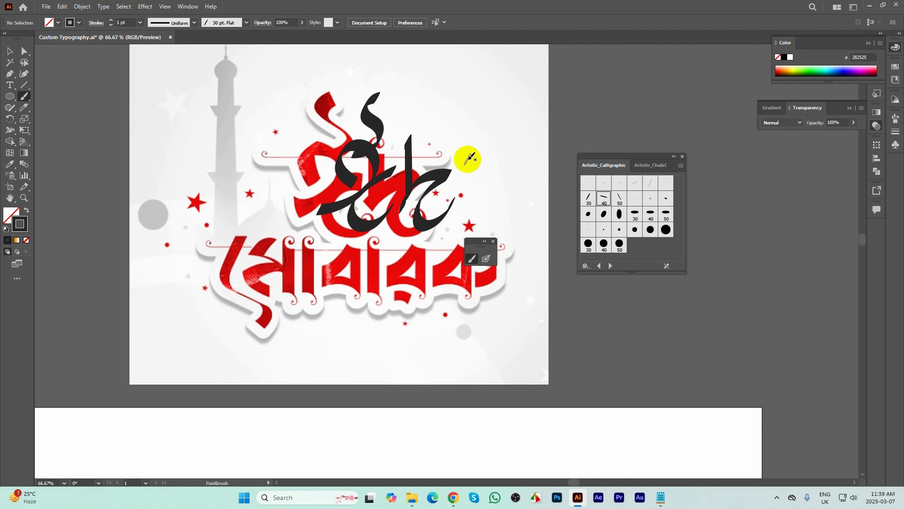
scroll(464, 156, down, 1)
drag(431, 153, 488, 145)
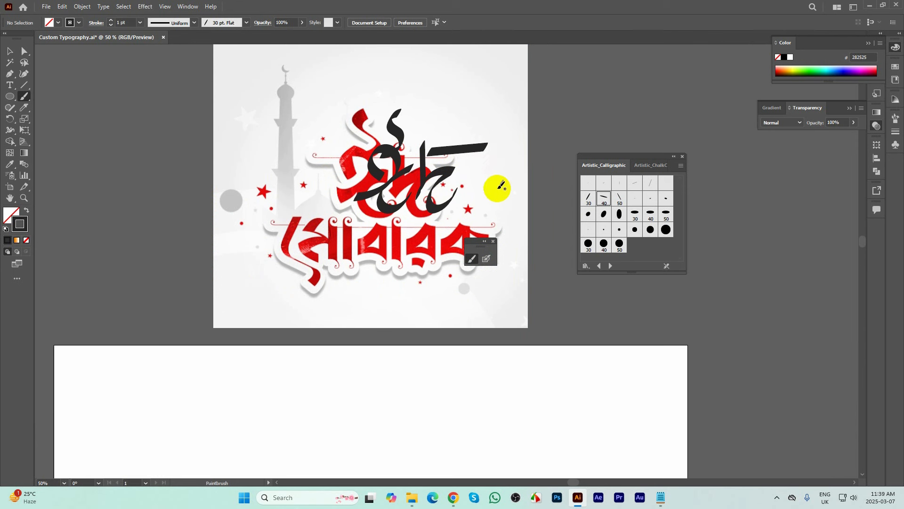
key(ctrl+z)
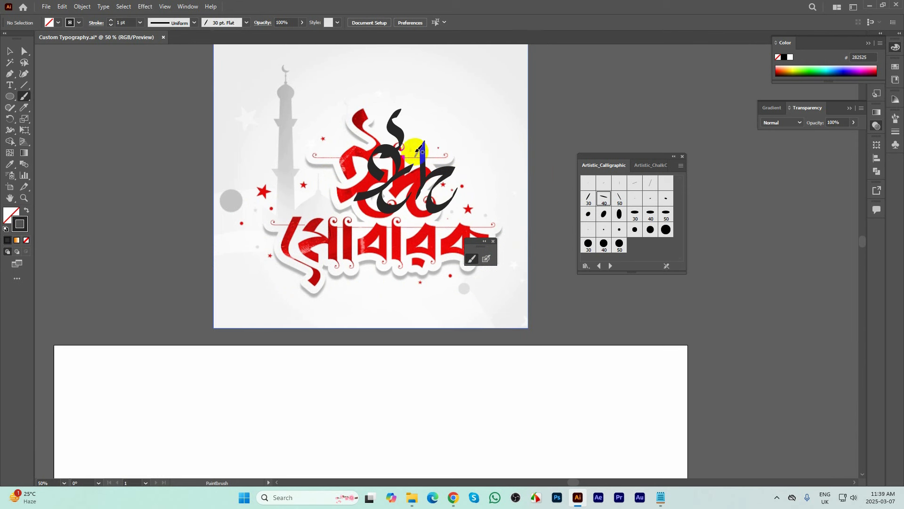
drag(414, 143, 472, 147)
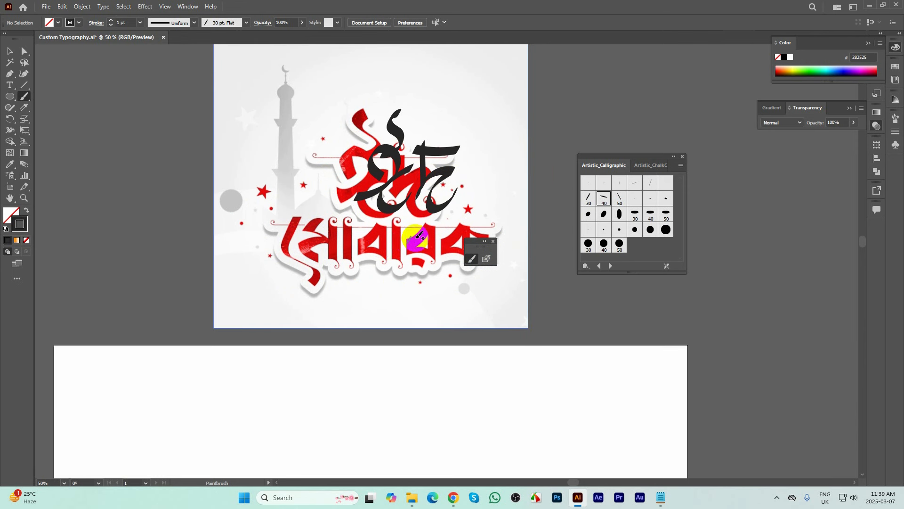
- Paint the sweeping ে stroke and the letter ম with its vertical stem over the red মোবারক sample
drag(362, 256, 320, 238)
mouse_move(269, 207)
mouse_down()
mouse_move(236, 232)
mouse_move(274, 254)
mouse_move(275, 263)
mouse_move(246, 298)
mouse_up()
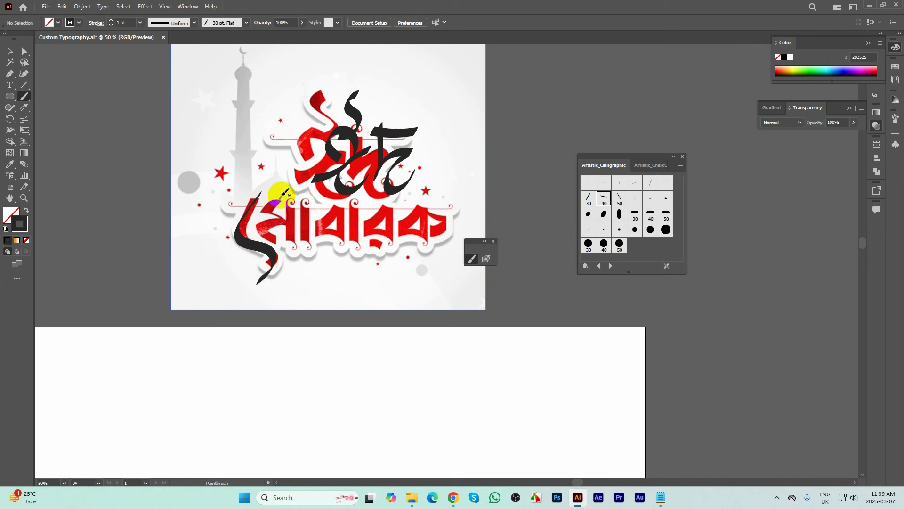
mouse_move(285, 192)
mouse_down()
mouse_move(258, 215)
mouse_move(287, 224)
mouse_move(255, 230)
mouse_move(289, 248)
mouse_up()
key(ctrl+z)
mouse_move(278, 201)
mouse_down()
mouse_move(292, 225)
mouse_move(282, 238)
mouse_move(270, 226)
mouse_move(299, 246)
mouse_up()
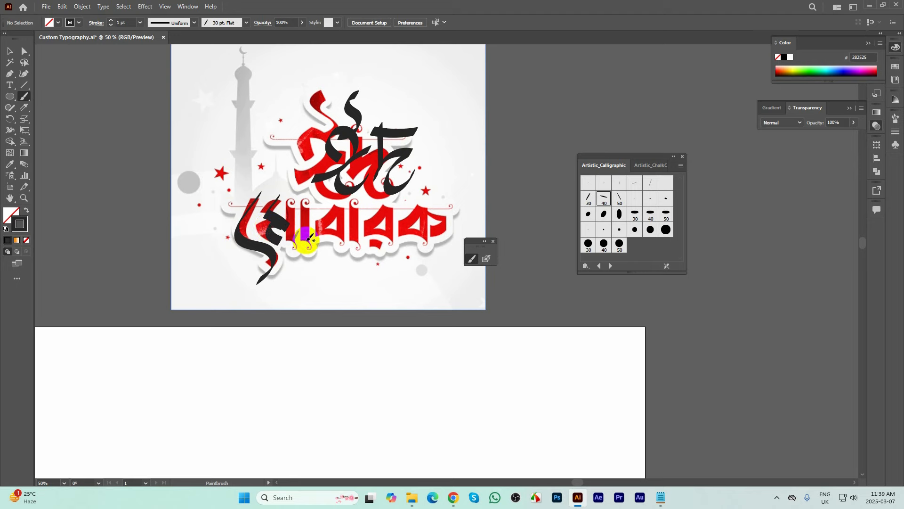
drag(293, 196, 289, 249)
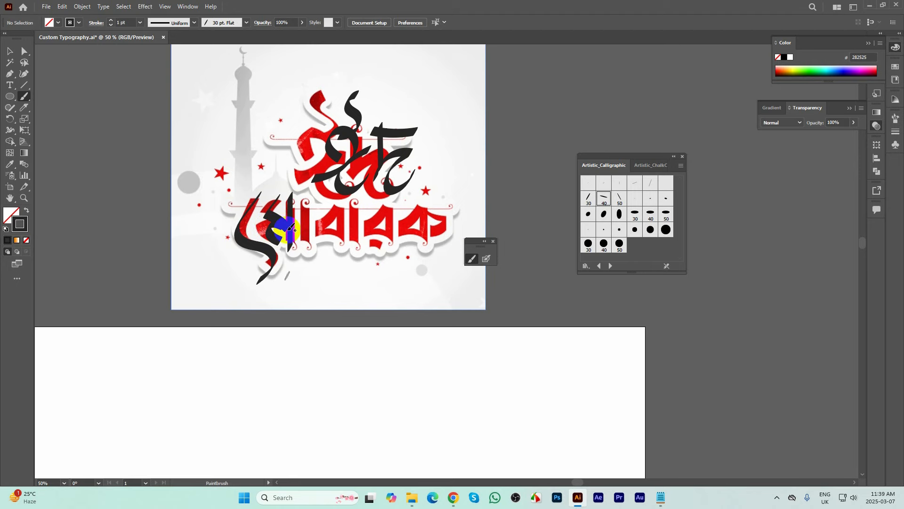
- Paint a triangular ব form with a short slanted mark beneath it, over the red ব following the painted ম
alt+scroll(286, 229, up, 3)
drag(327, 286, 353, 271)
key(space)
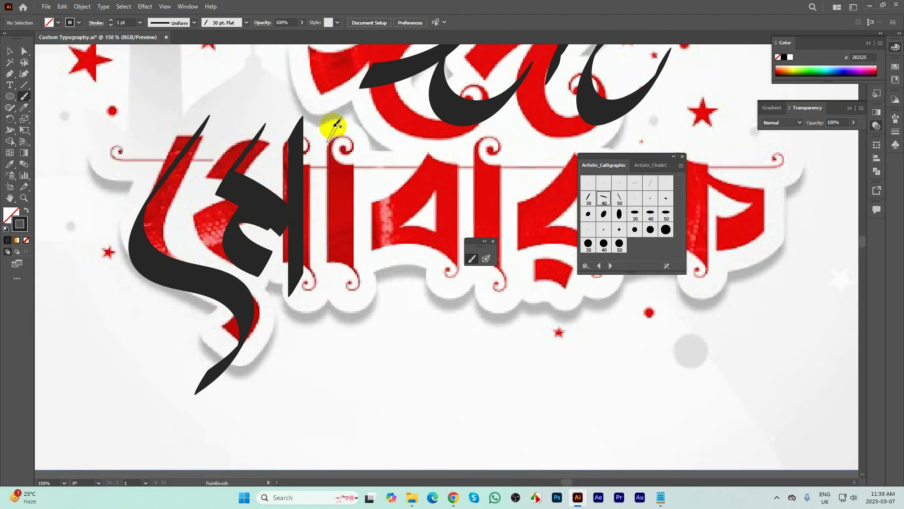
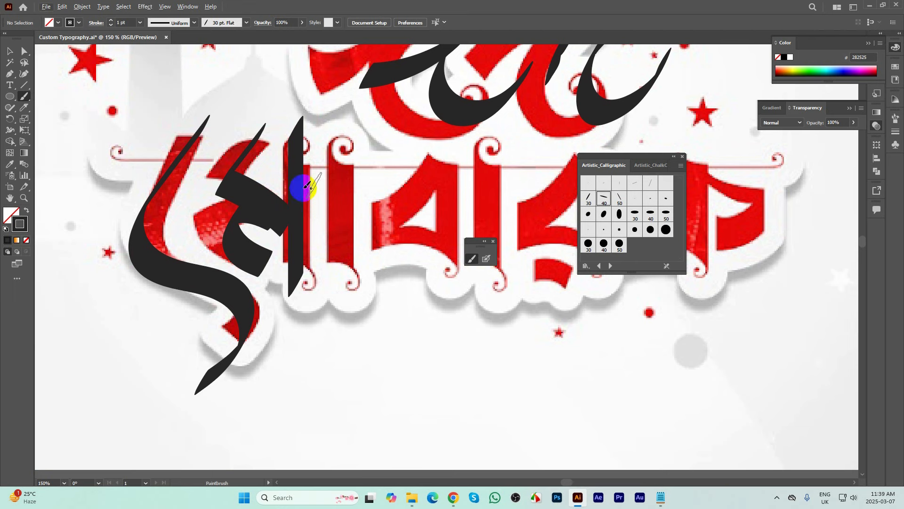
key(space)
drag(363, 217, 309, 223)
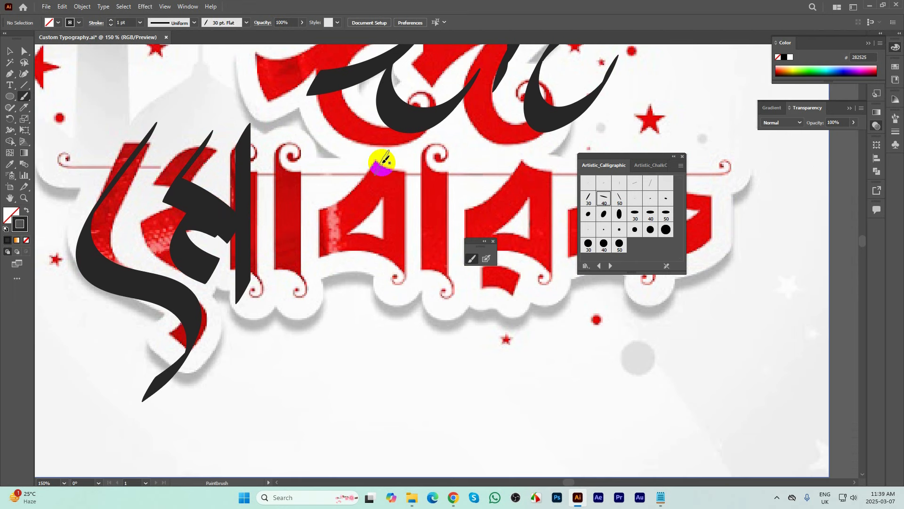
mouse_move(382, 161)
mouse_down()
mouse_move(369, 191)
mouse_move(314, 210)
mouse_move(315, 240)
mouse_move(367, 237)
mouse_move(397, 274)
mouse_move(387, 128)
mouse_up()
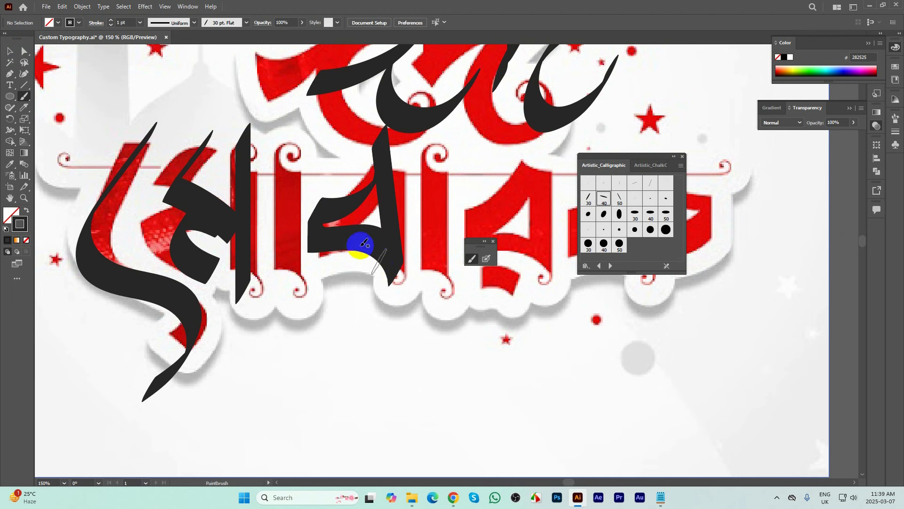
scroll(359, 247, right, 5)
scroll(333, 223, down, 1)
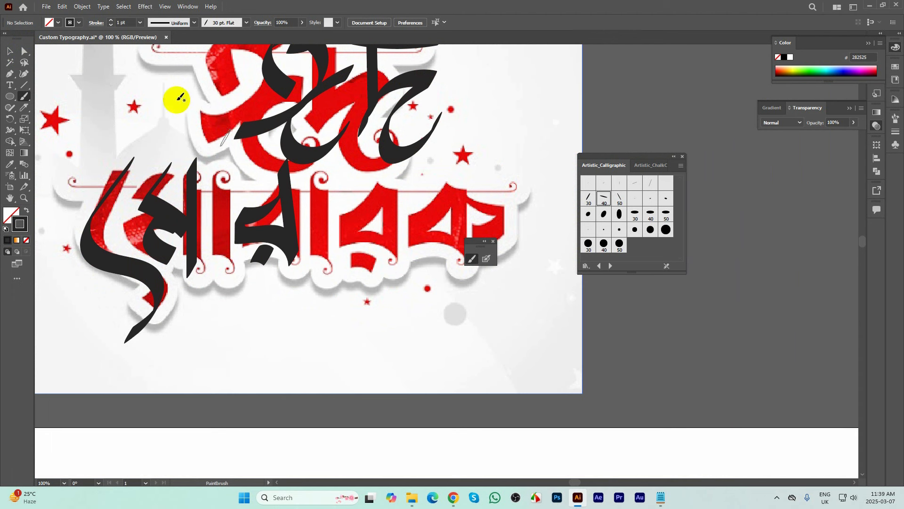
- Try painting a ক-style angular hook from the stem of the painted ব, undoing and repainting it for a better shape
scroll(348, 200, right, 3)
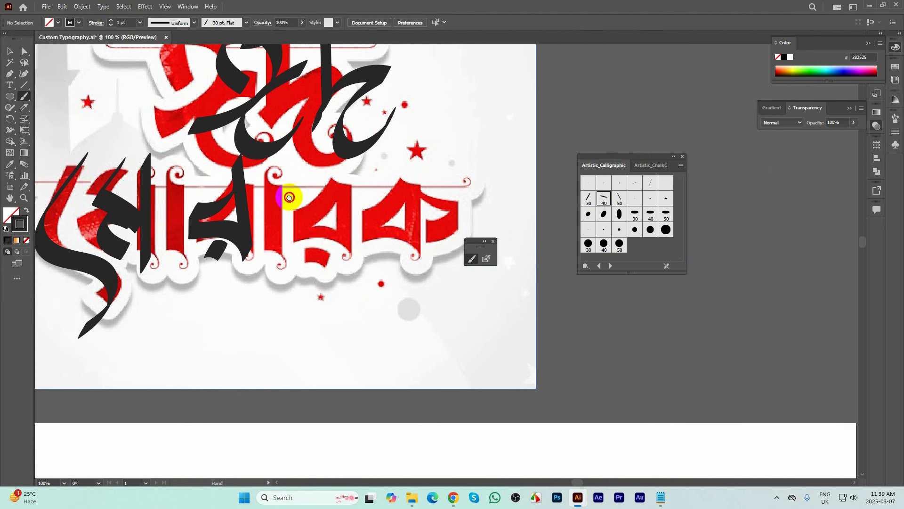
mouse_move(234, 180)
mouse_down()
mouse_move(276, 193)
mouse_move(247, 211)
mouse_up()
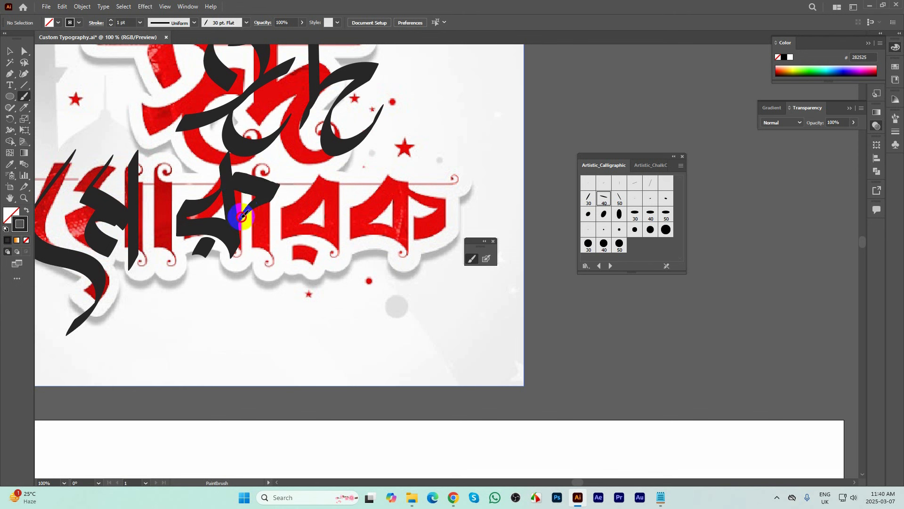
key(ctrl+z)
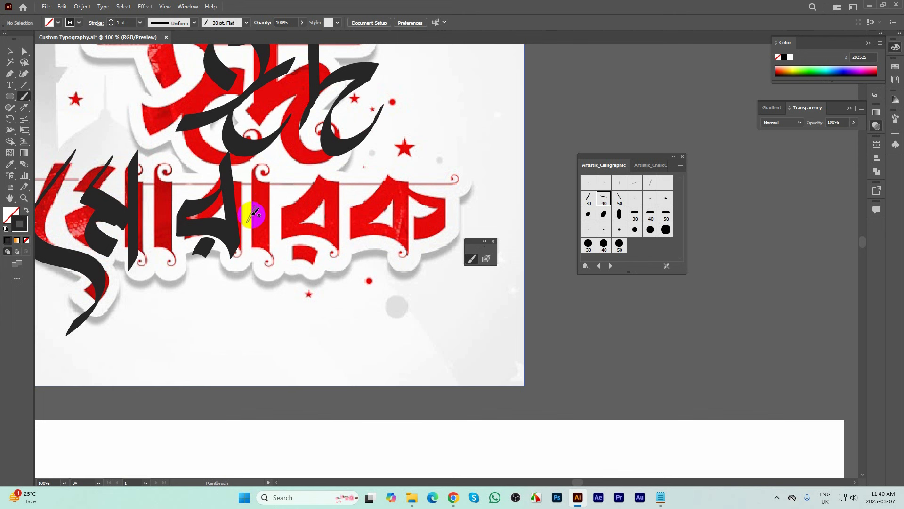
mouse_move(248, 214)
mouse_down()
mouse_move(278, 198)
mouse_move(234, 169)
mouse_up()
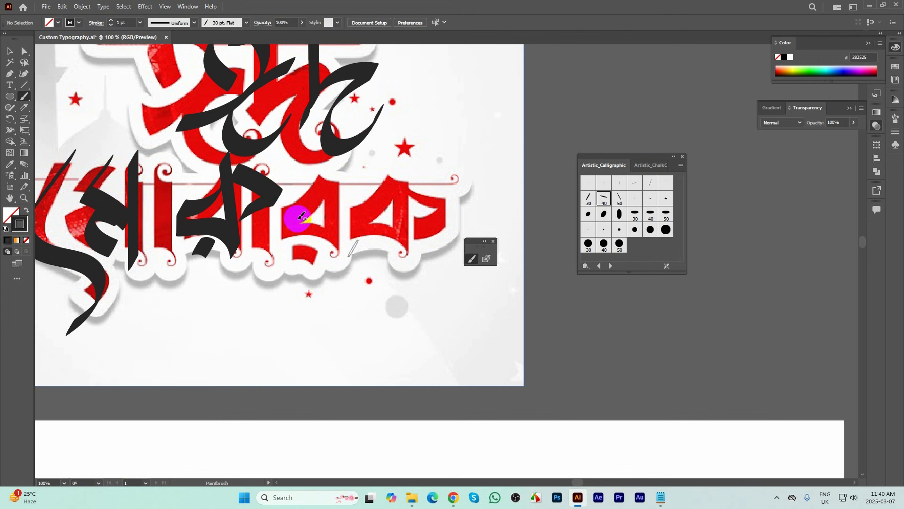
key(ctrl+z)
mouse_move(249, 216)
mouse_down()
mouse_move(262, 198)
mouse_move(256, 173)
mouse_move(223, 165)
mouse_up()
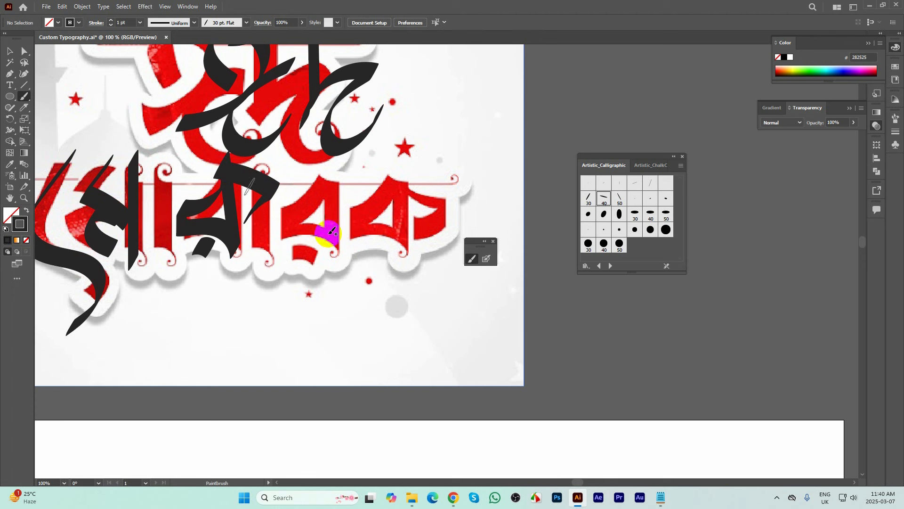
- Move the angular hook stroke away from the ব stem onto the red ক and reflect it across the vertical axis
click(10, 51)
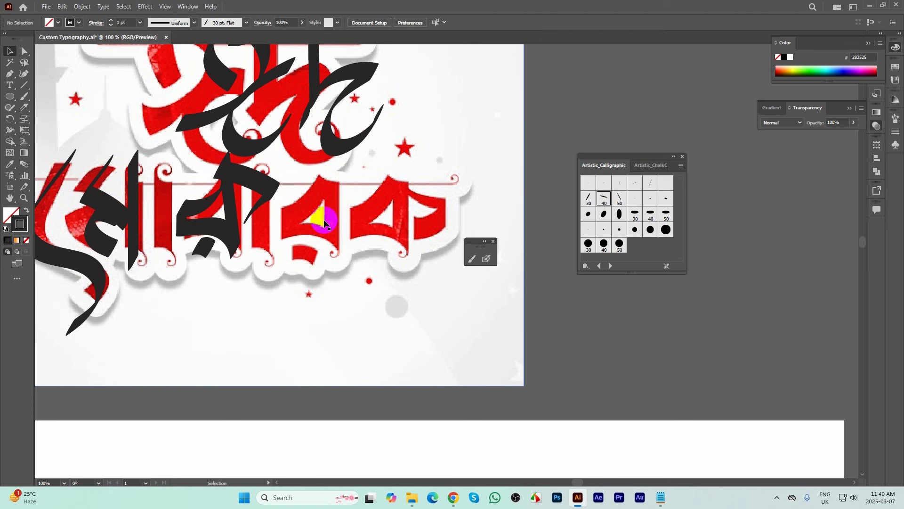
drag(263, 188, 396, 200)
right_click(395, 200)
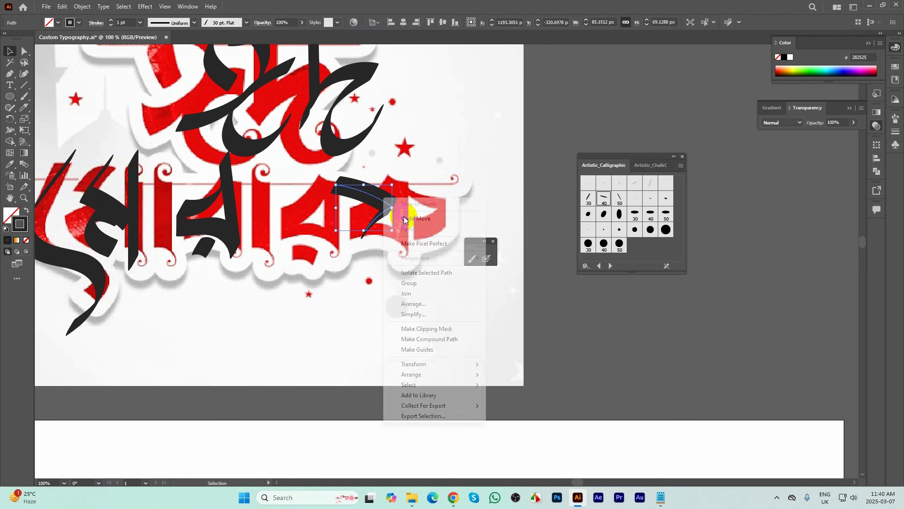
mouse_move(415, 364)
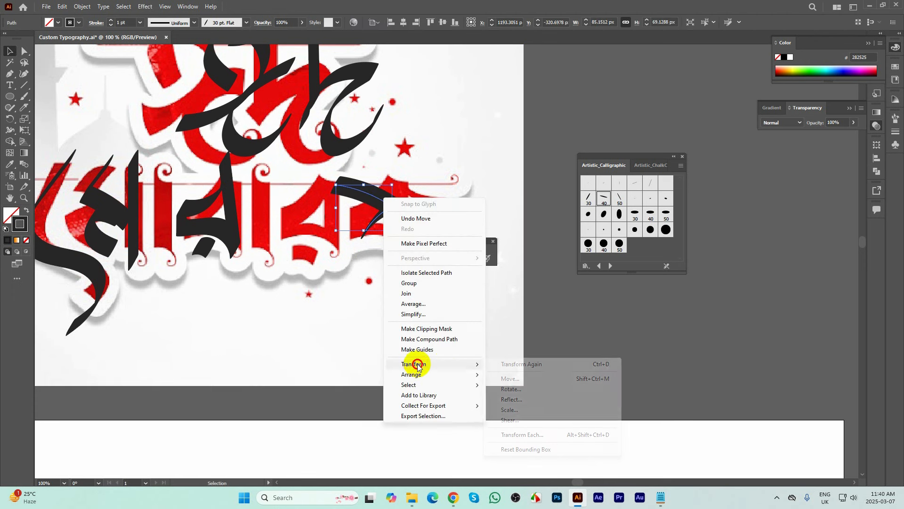
click(513, 400)
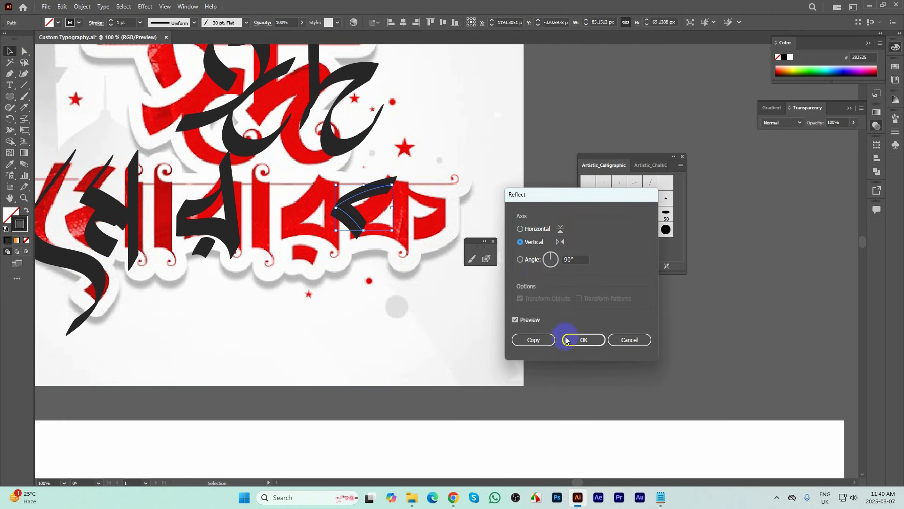
click(579, 339)
- Reflect the detached hook stroke across the horizontal axis
right_click(347, 207)
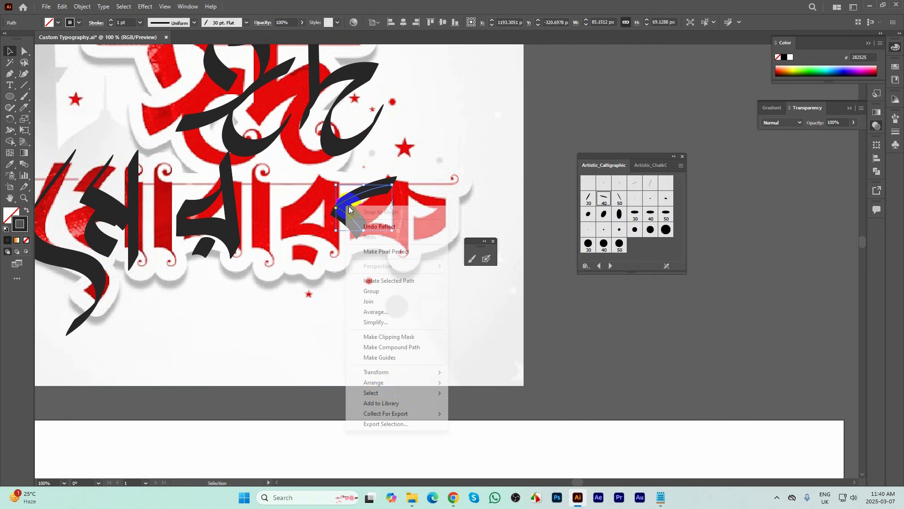
mouse_move(377, 372)
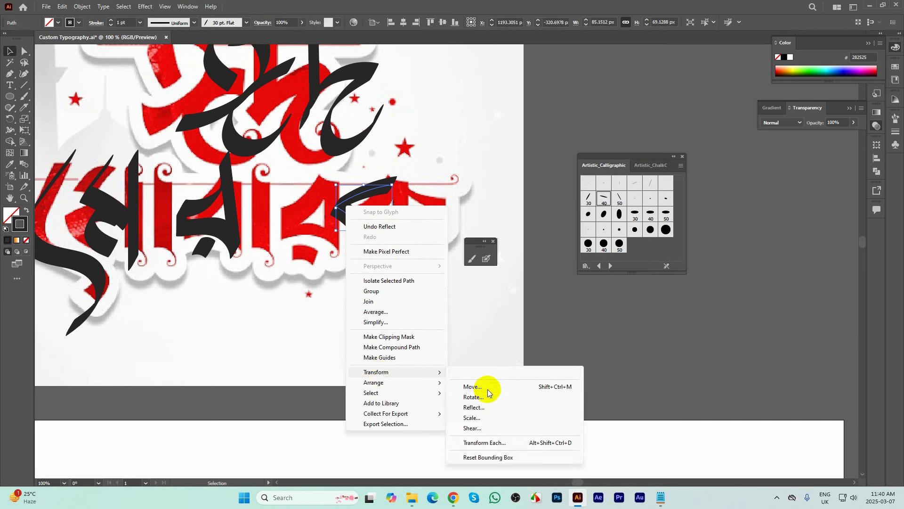
click(485, 408)
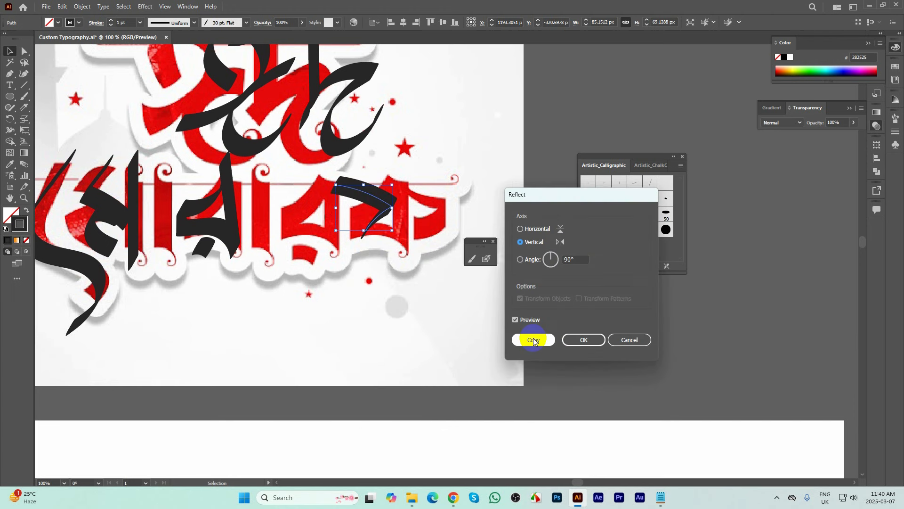
click(521, 229)
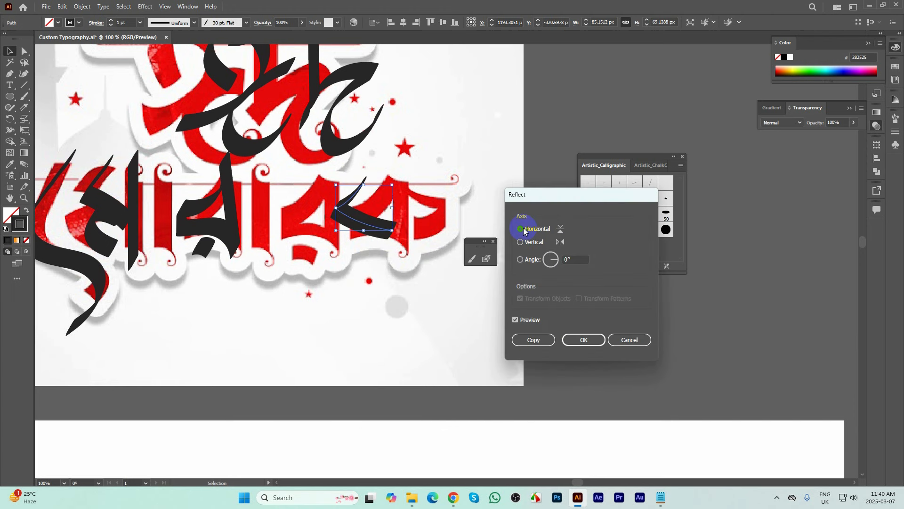
click(569, 341)
- Try repositioning and reshaping the reflected hook stroke over the red র, and delete it
click(391, 225)
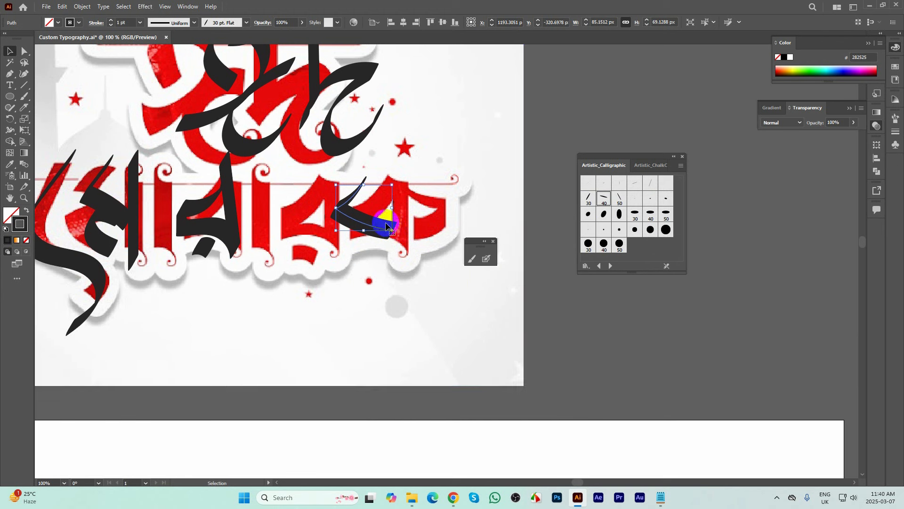
mouse_move(381, 224)
mouse_down()
mouse_move(394, 202)
mouse_move(293, 208)
mouse_move(263, 232)
mouse_move(277, 242)
mouse_move(403, 232)
mouse_move(319, 227)
mouse_move(304, 212)
mouse_move(309, 241)
mouse_up()
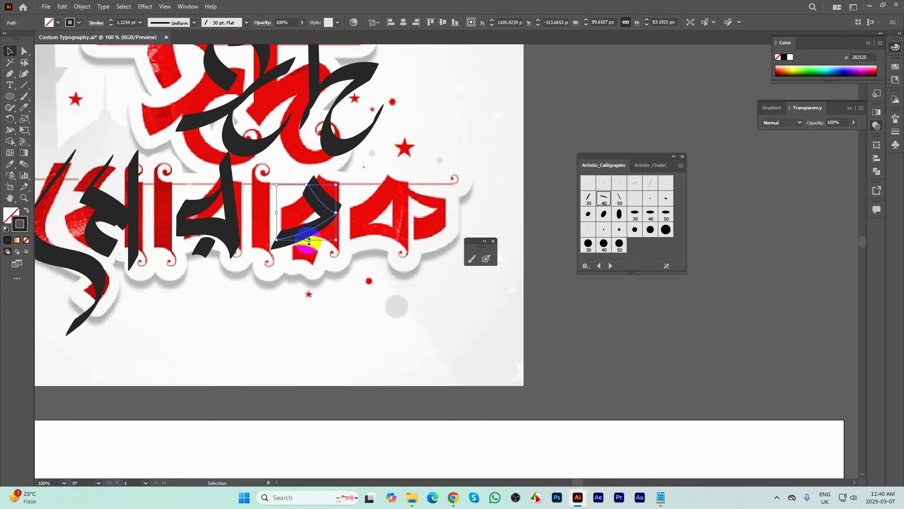
key(Delete)
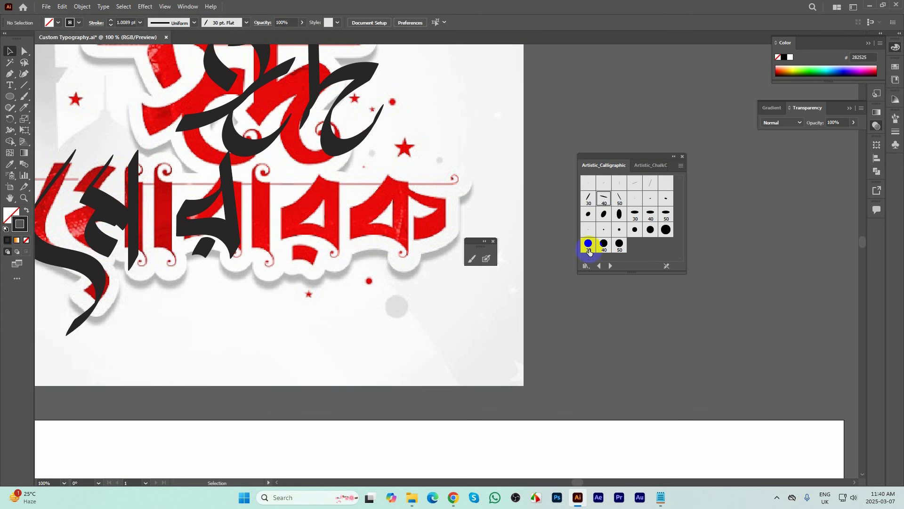
- Try hook strokes beside the ব stem with the 30 pt. Flat, 50 pt. Flat and 15 pt. Flat brushes, undoing each
click(589, 198)
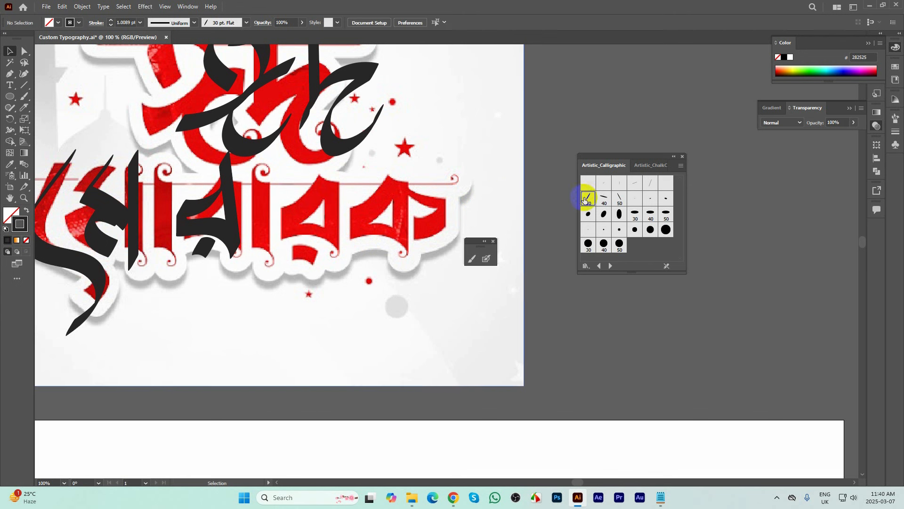
click(471, 258)
mouse_move(278, 210)
mouse_down()
mouse_move(242, 190)
mouse_move(285, 207)
mouse_move(240, 255)
mouse_up()
key(ctrl+z)
click(619, 198)
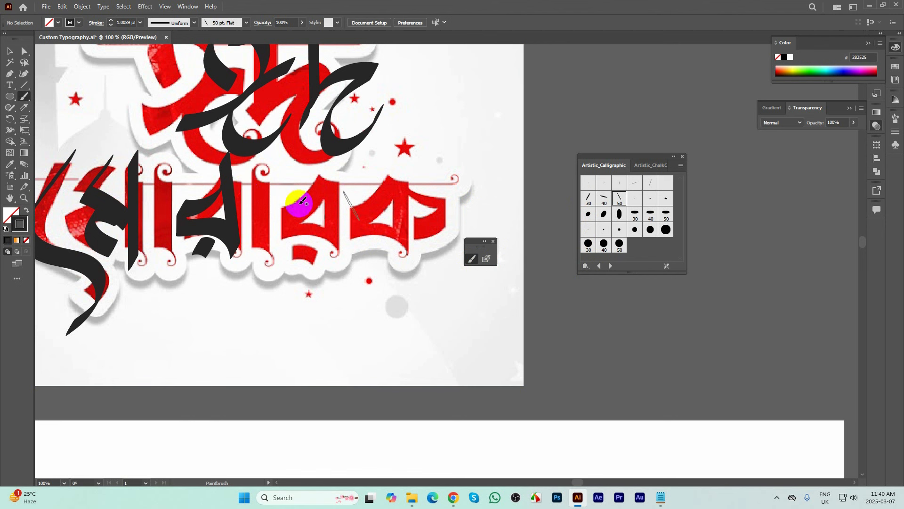
mouse_move(240, 193)
mouse_down()
mouse_move(293, 202)
mouse_move(245, 256)
mouse_up()
key(ctrl+z)
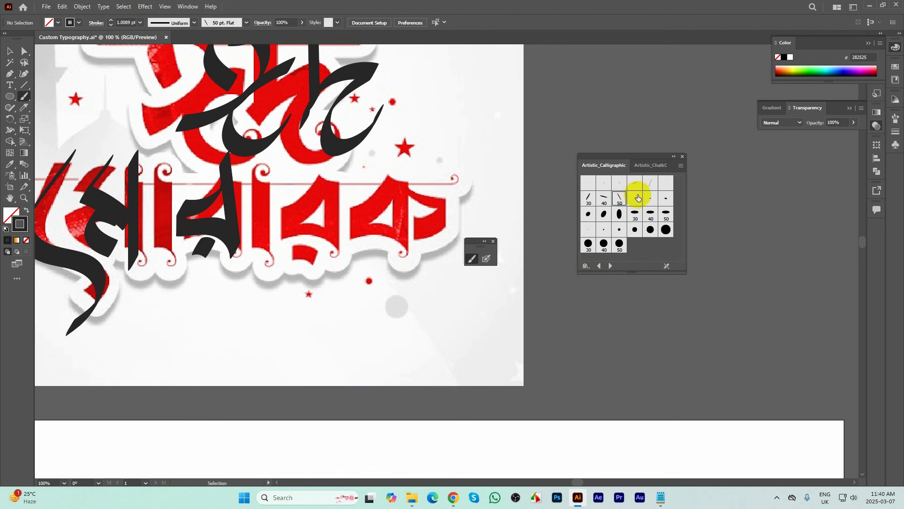
click(649, 186)
mouse_move(228, 188)
mouse_down()
mouse_move(288, 208)
mouse_move(260, 248)
mouse_move(277, 258)
mouse_move(266, 252)
mouse_up()
key(ctrl+z)
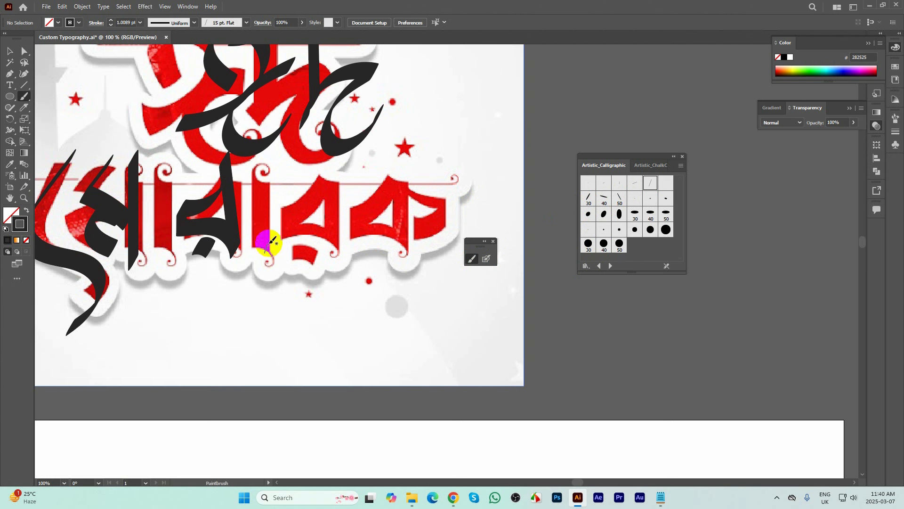
- Try a short 30 pt. Flat stroke and 40 pt. Flat hook strokes beside the ব stem, undoing the hooks
click(588, 199)
drag(287, 204, 245, 225)
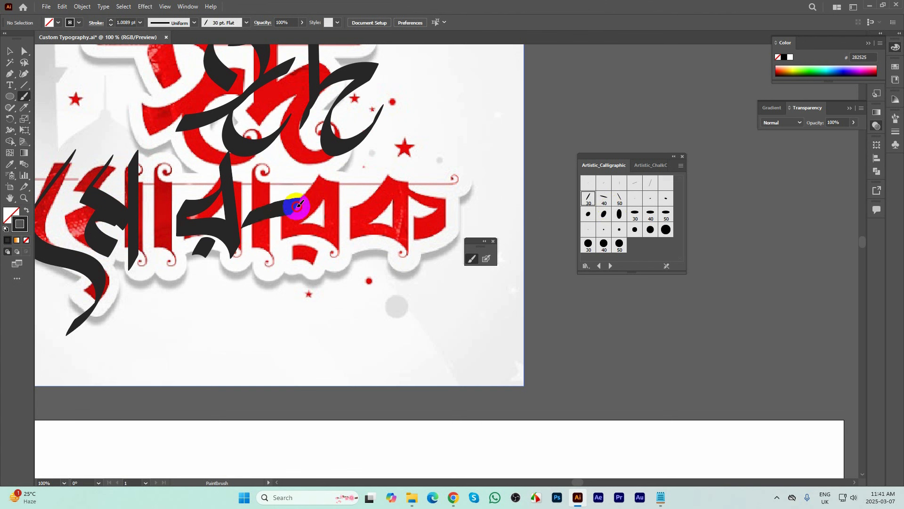
drag(241, 176, 299, 203)
key(ctrl+z)
click(612, 202)
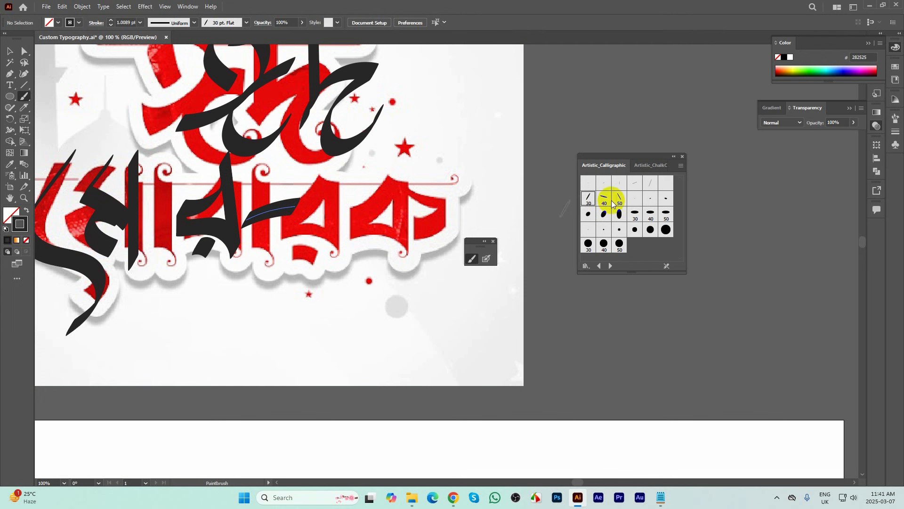
click(605, 199)
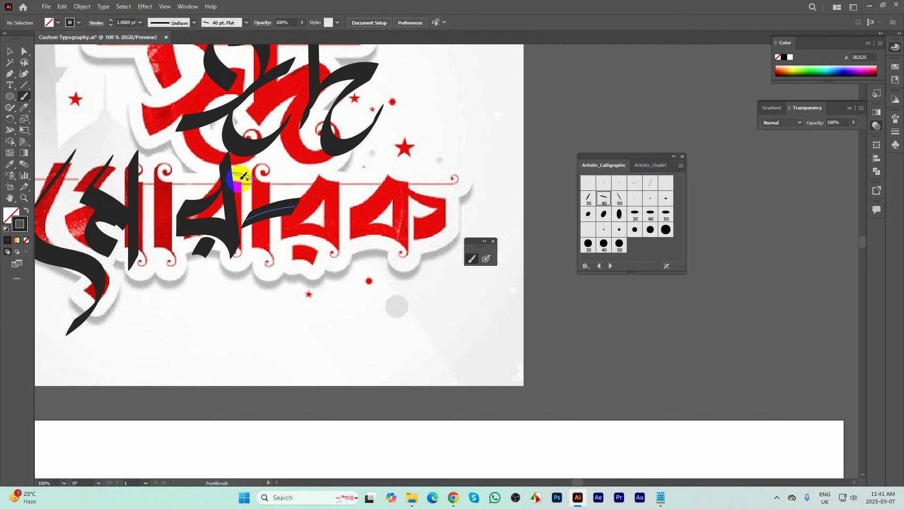
mouse_move(249, 178)
mouse_down()
mouse_move(289, 204)
mouse_move(279, 201)
mouse_up()
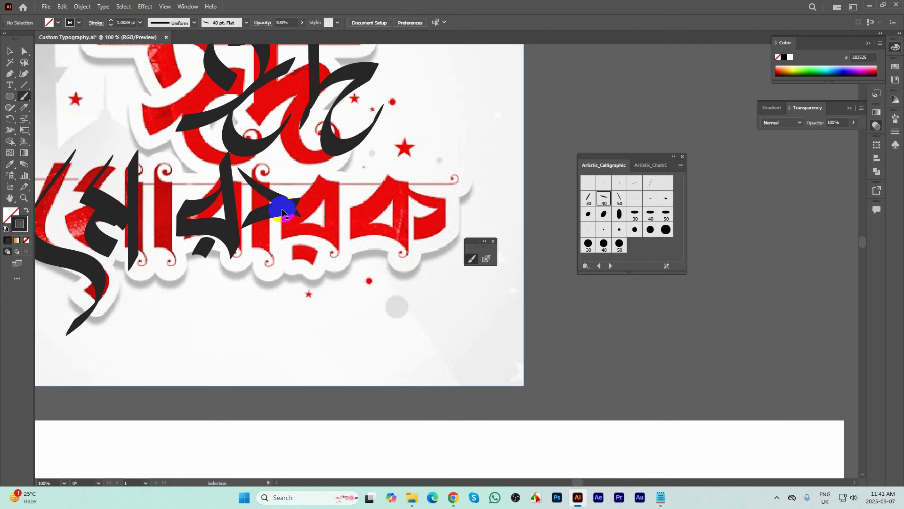
key(ctrl+z)
key(ctrl+z)
mouse_move(242, 172)
mouse_down()
mouse_move(294, 205)
mouse_move(261, 210)
mouse_move(245, 238)
mouse_up()
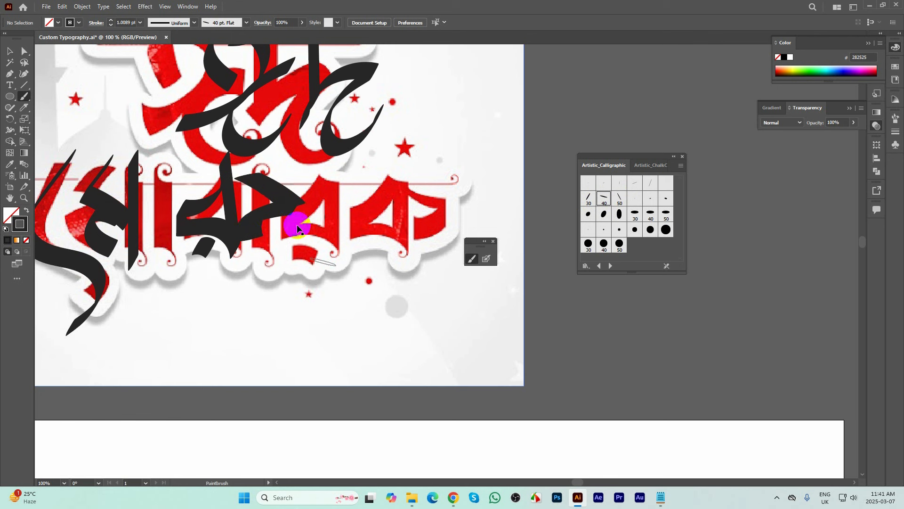
key(ctrl+z)
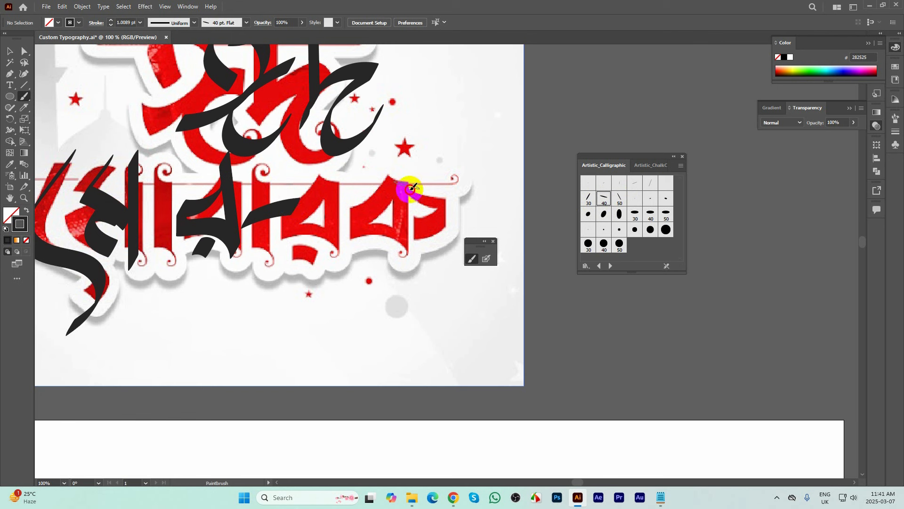
- Paint an angular hook over the right side of the red ক with the 40 pt. Flat brush, undoing unsuitable attempts
mouse_move(411, 188)
mouse_down()
mouse_move(443, 205)
mouse_move(421, 240)
mouse_up()
key(ctrl+z)
mouse_move(404, 179)
mouse_down()
mouse_move(455, 213)
mouse_move(417, 250)
mouse_up()
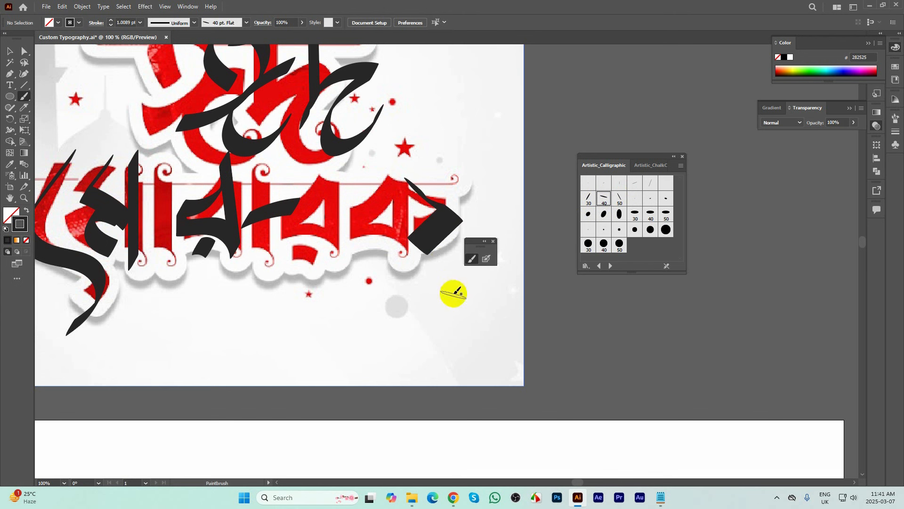
key(ctrl+z)
mouse_move(405, 187)
mouse_down()
mouse_move(454, 216)
mouse_move(408, 247)
mouse_up()
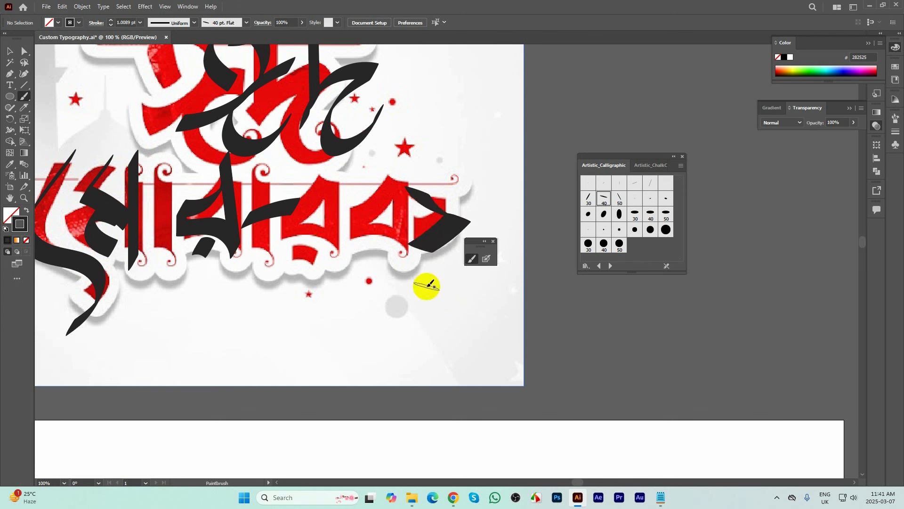
key(ctrl+z)
mouse_move(401, 177)
mouse_down()
mouse_move(428, 208)
mouse_move(450, 203)
mouse_move(414, 175)
mouse_move(425, 204)
mouse_move(443, 206)
mouse_move(414, 257)
mouse_move(432, 254)
mouse_up()
key(ctrl+z)
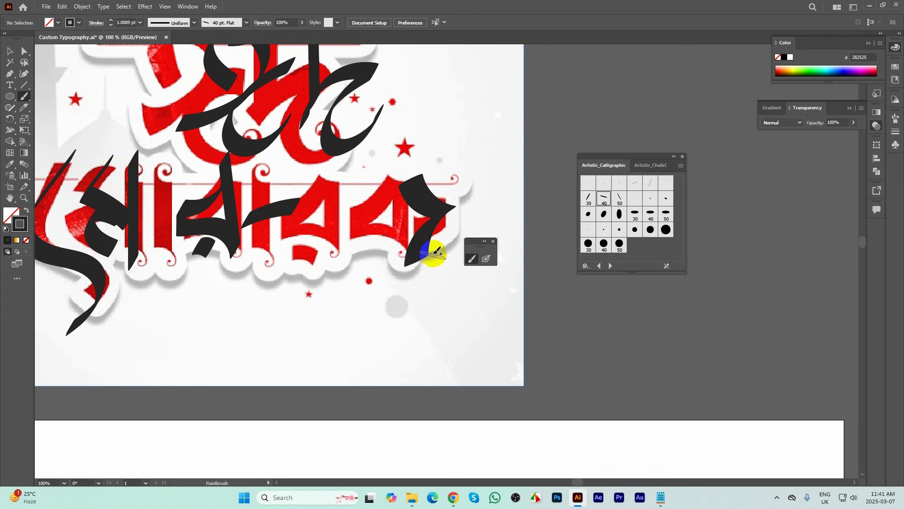
- Shorten the ক hook stroke by moving its upper starting anchor down and its lower end anchor up
click(25, 51)
click(416, 262)
mouse_move(417, 262)
mouse_down()
mouse_move(399, 260)
mouse_move(414, 246)
mouse_up()
drag(409, 186, 404, 196)
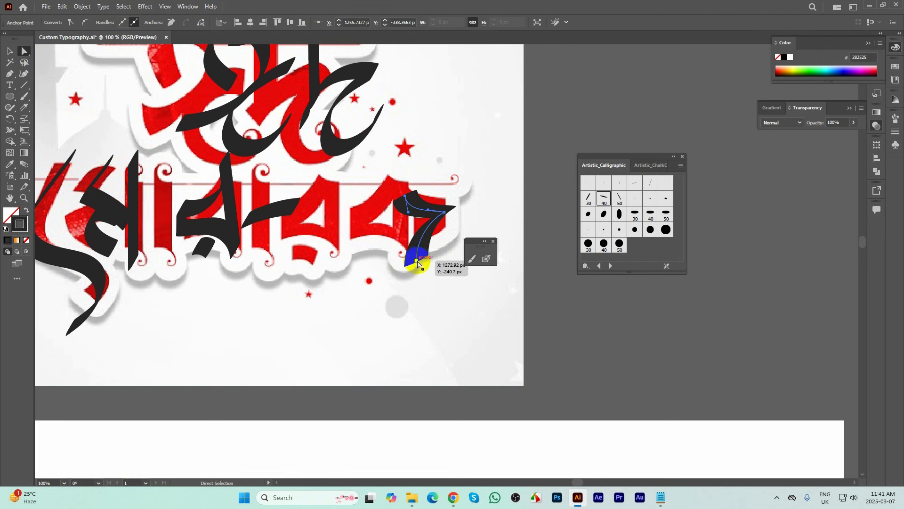
drag(417, 262, 418, 254)
click(44, 34)
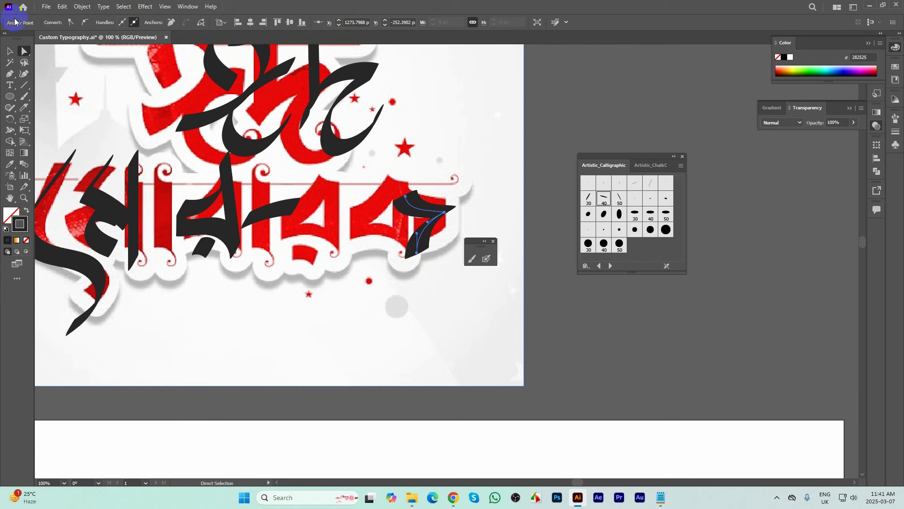
- Delete the short stroke beside the ব stem and move the red reference image left, clear of the painted lettering
click(10, 50)
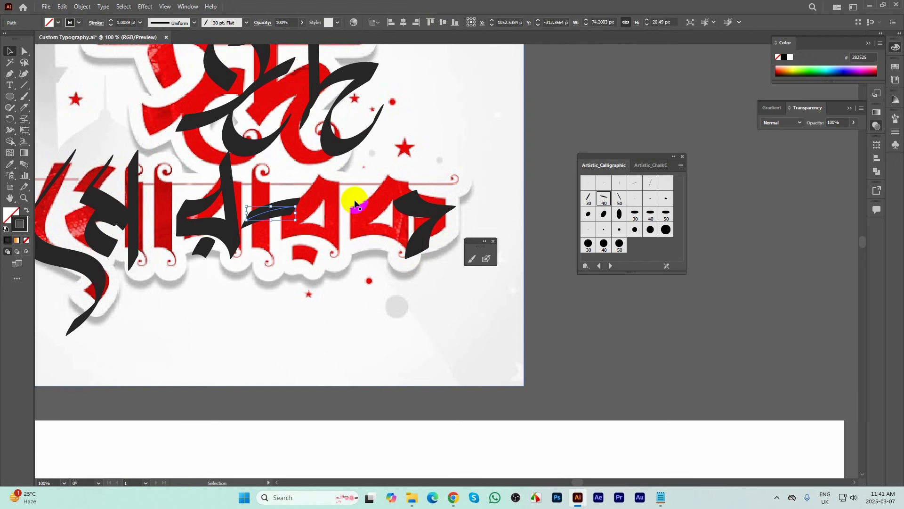
scroll(354, 200, down, 4)
drag(343, 136, 228, 145)
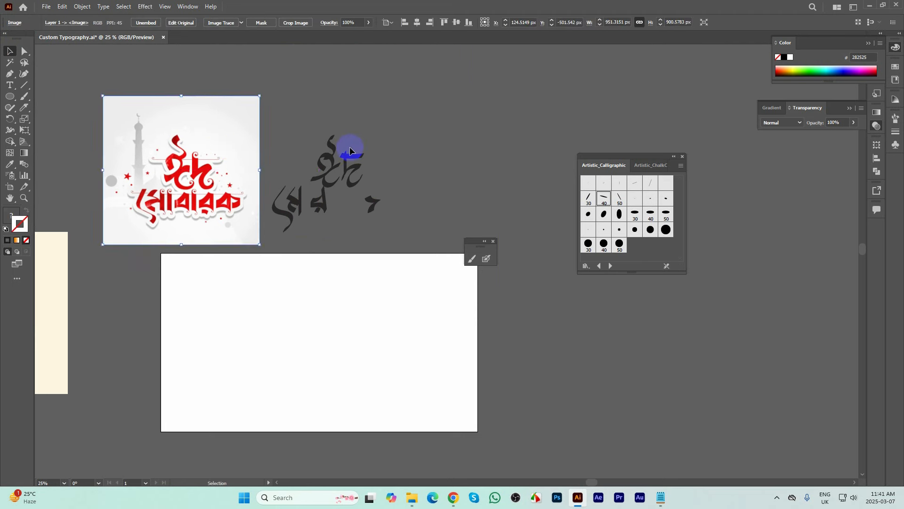
- Shift the headline stroke over the দ and extend its right end well past the letter
scroll(347, 147, up, 4)
mouse_move(313, 166)
mouse_down()
mouse_move(300, 166)
mouse_move(309, 155)
mouse_move(347, 168)
mouse_up()
click(408, 166)
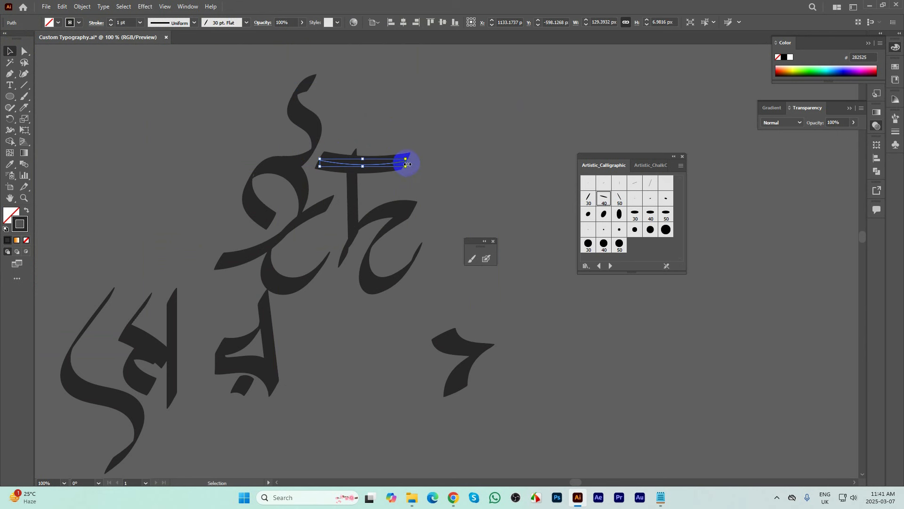
drag(408, 165, 466, 154)
key(ctrl+z)
click(25, 51)
click(447, 190)
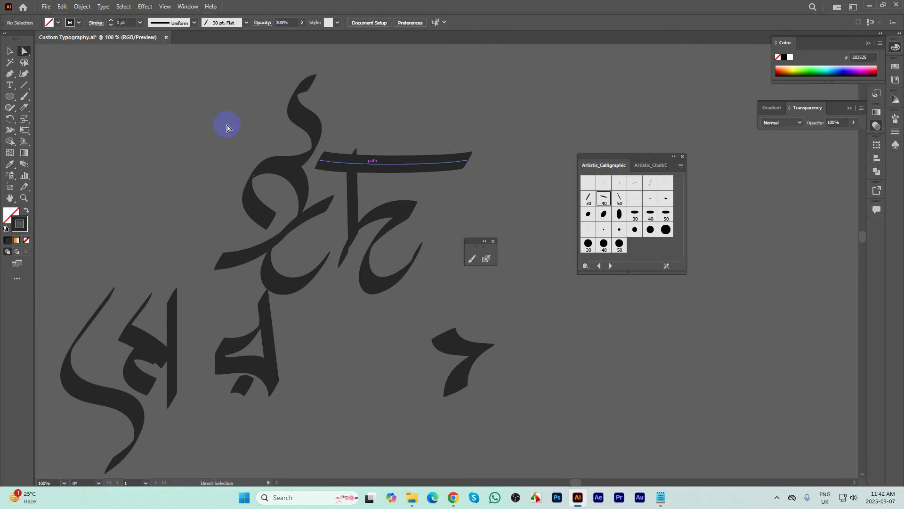
- Try an elliptical width profile on the দ headline stroke, and restore the Uniform profile
click(391, 179)
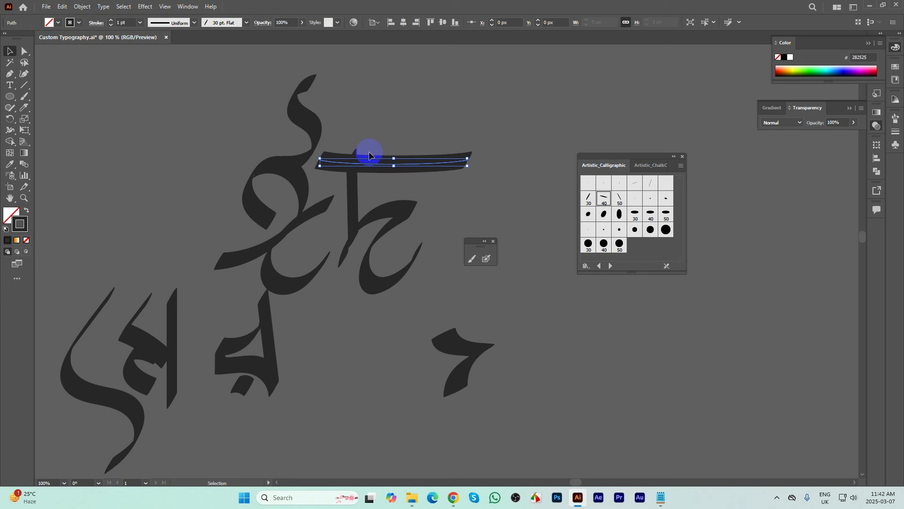
click(194, 23)
click(170, 60)
click(404, 168)
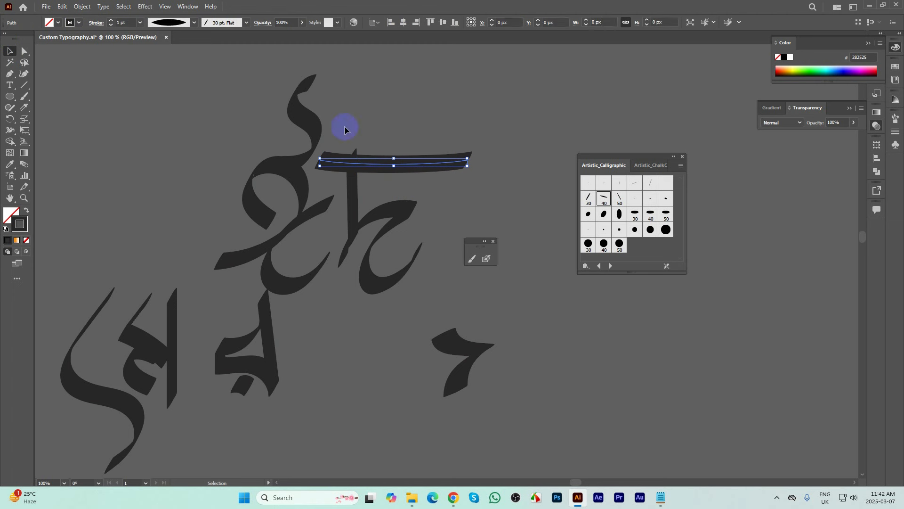
click(194, 23)
click(167, 50)
click(427, 123)
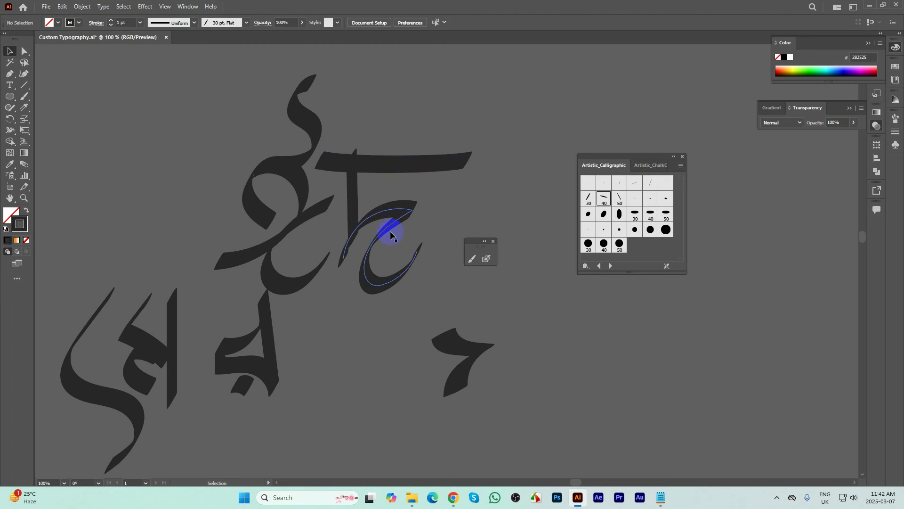
- Move the curved body stroke of the দ slightly up and to the right, closer to its headline
drag(374, 257, 373, 250)
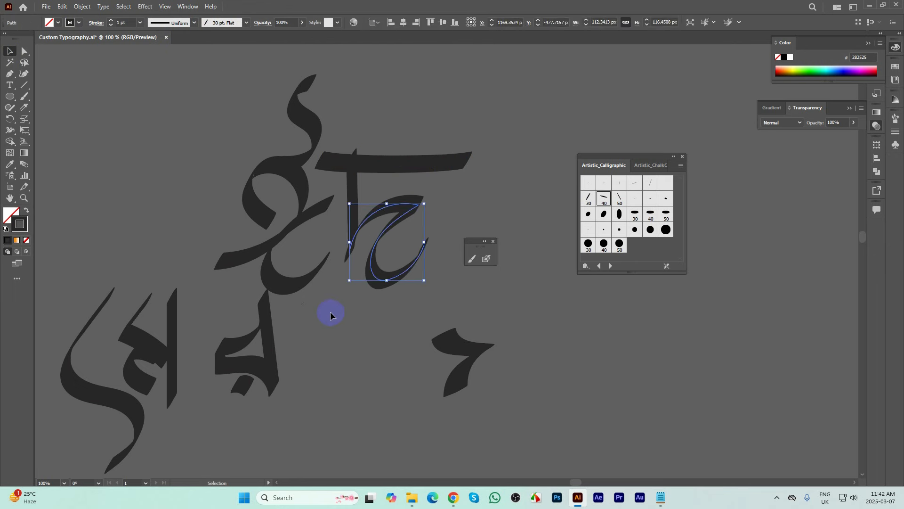
click(330, 312)
scroll(349, 279, down, 1)
scroll(298, 307, up, 1)
scroll(286, 307, down, 2)
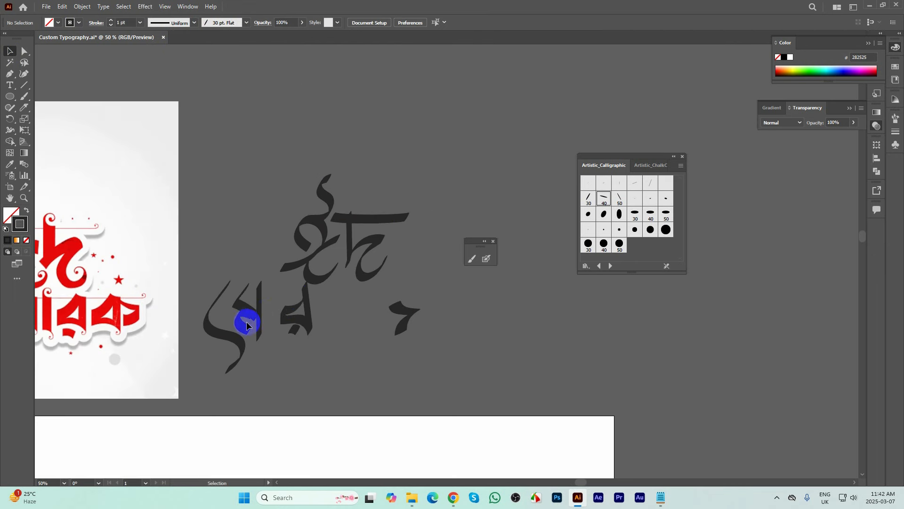
- Widen the lower curve of the ম by moving its left anchors outward and its upper end toward the stem
scroll(247, 321, up, 5)
mouse_move(210, 291)
mouse_down()
mouse_move(221, 287)
mouse_move(222, 295)
mouse_move(202, 284)
mouse_up()
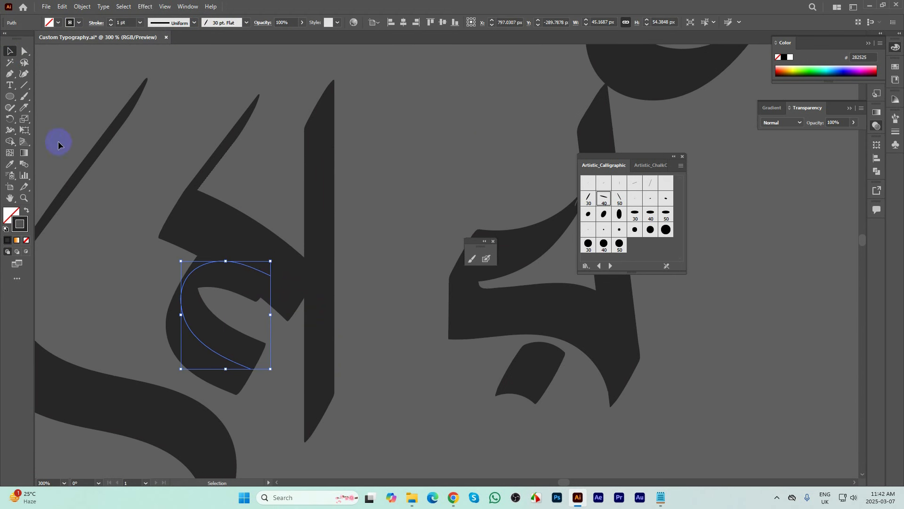
click(24, 51)
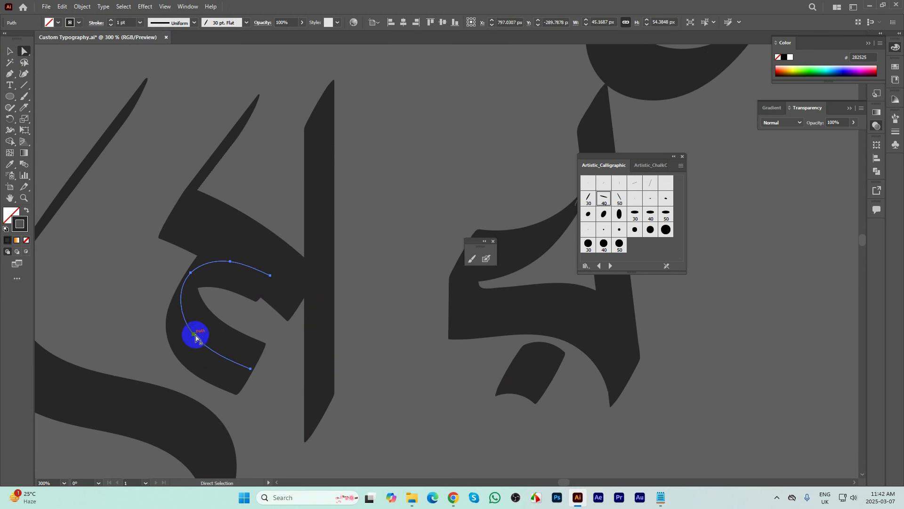
click(191, 274)
drag(191, 276, 166, 263)
drag(270, 276, 298, 287)
- Remove the surplus anchor on top of the ম's lower curve and smooth the arc with the neighbouring anchor's handle
click(9, 74)
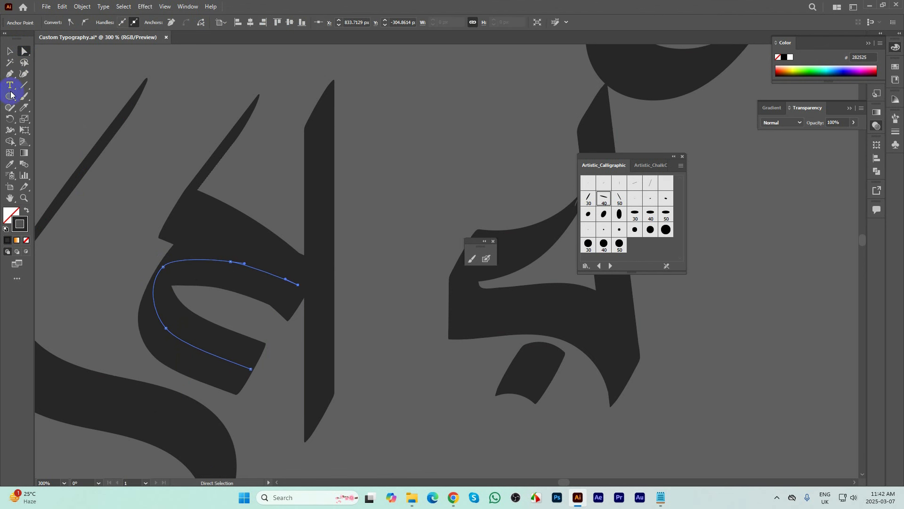
click(230, 262)
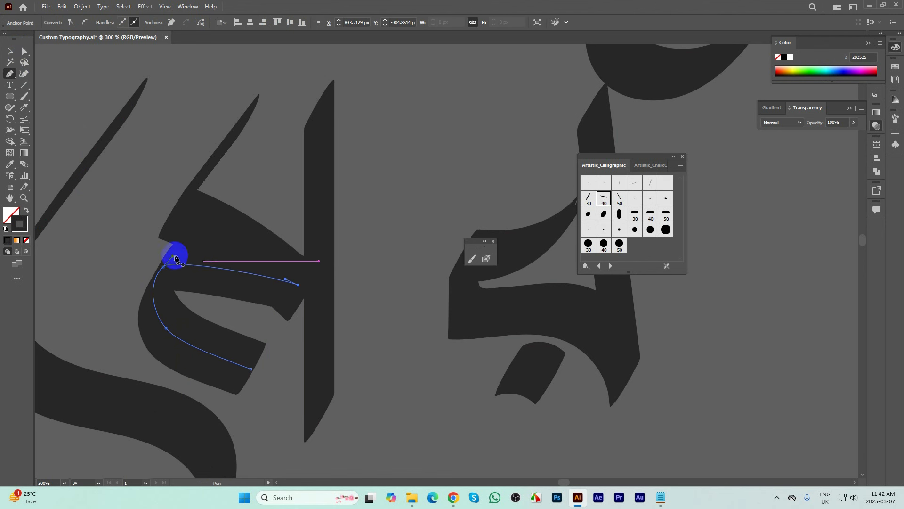
drag(174, 254, 187, 227)
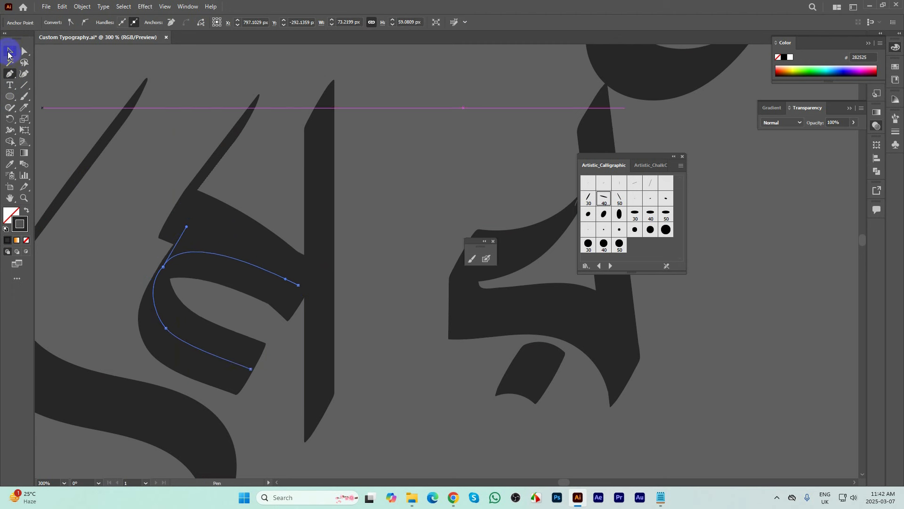
- Rotate the lower curve of the ম slightly counterclockwise and nudge it down below the upper stroke
click(9, 51)
click(151, 208)
mouse_move(221, 357)
mouse_down()
mouse_move(236, 358)
mouse_move(225, 367)
mouse_up()
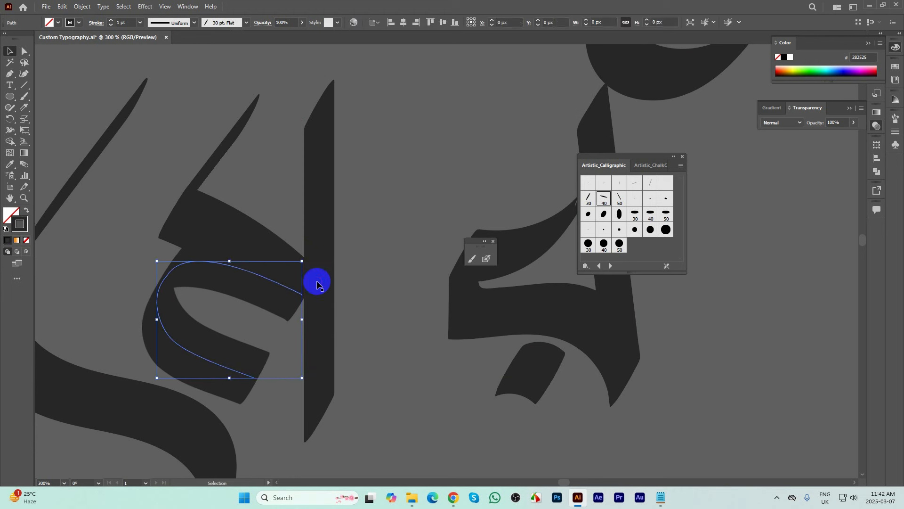
drag(317, 281, 292, 241)
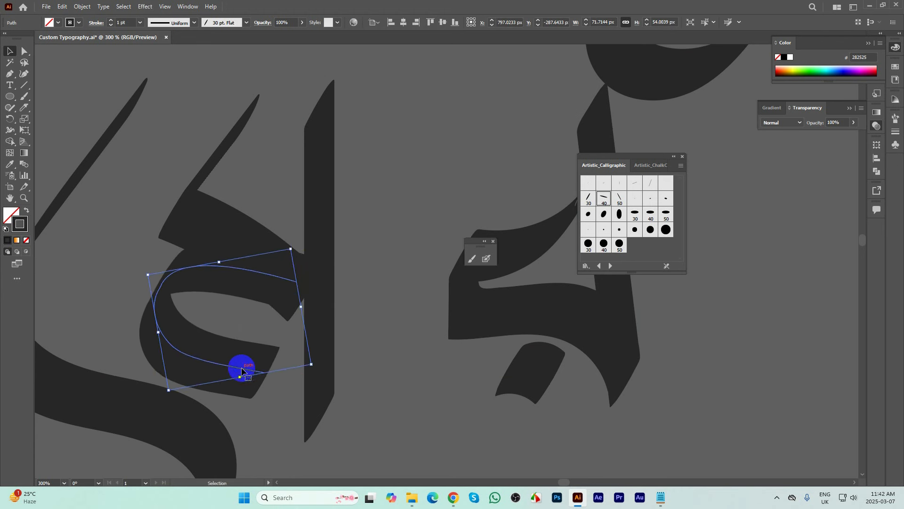
drag(242, 369, 246, 381)
scroll(317, 256, down, 2)
click(336, 257)
scroll(336, 257, down, 3)
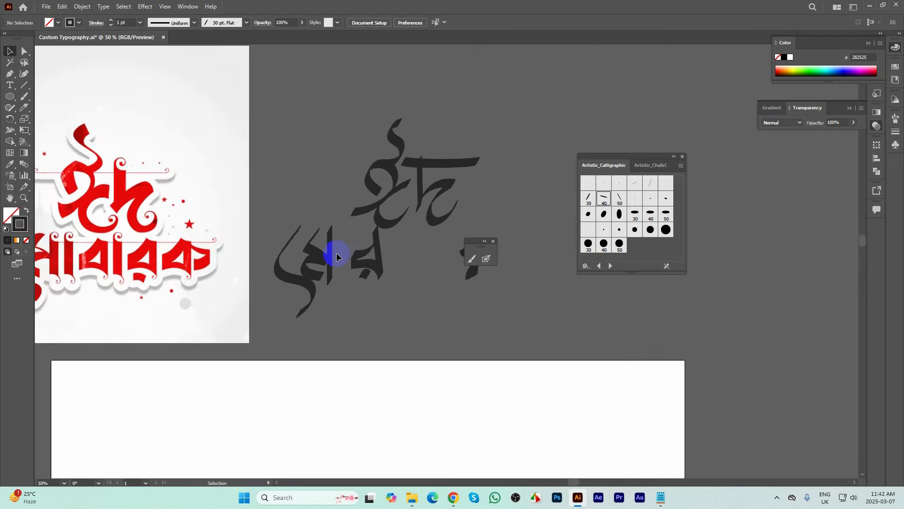
scroll(334, 253, down, 1)
- Shift the left corner of the ম's upper stroke outward and bend its upper arm into a curve
scroll(324, 251, up, 5)
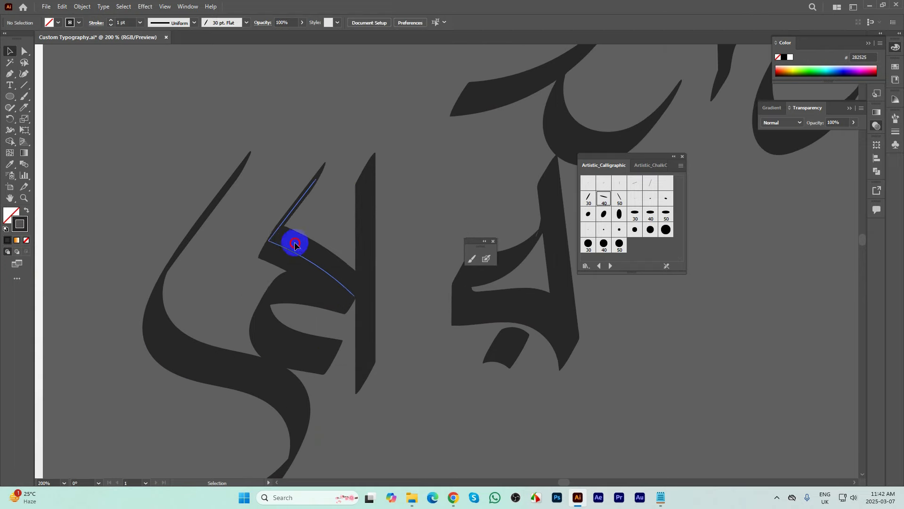
click(295, 243)
click(25, 51)
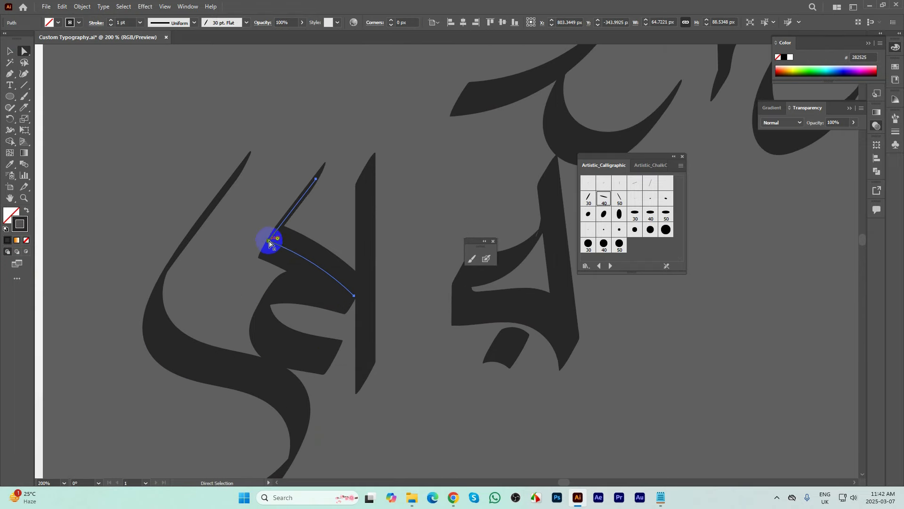
drag(269, 242, 248, 234)
click(301, 212)
drag(304, 200, 347, 303)
key(ctrl+z)
mouse_move(319, 185)
mouse_down()
mouse_move(329, 180)
mouse_move(296, 196)
mouse_up()
click(314, 206)
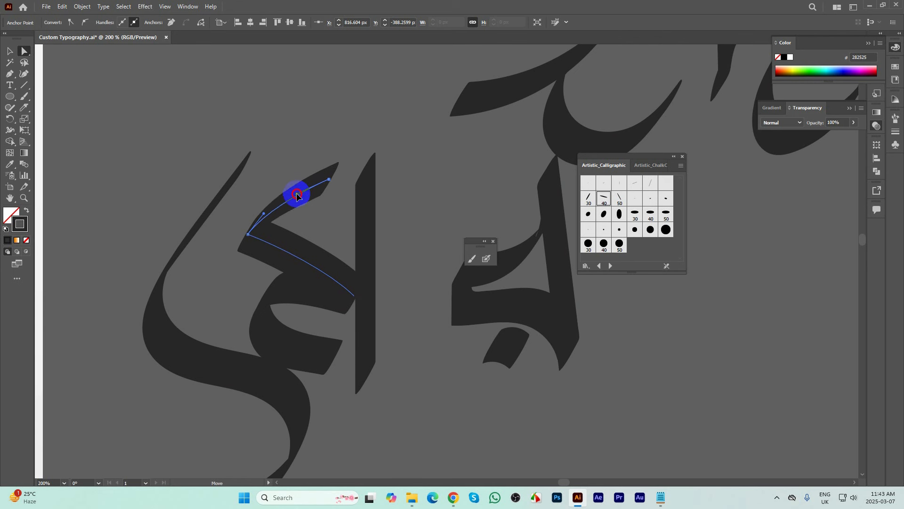
- Adjust the left corner of the ম's upper stroke slightly to the right
click(248, 234)
drag(254, 234, 269, 233)
click(337, 222)
scroll(337, 222, down, 3)
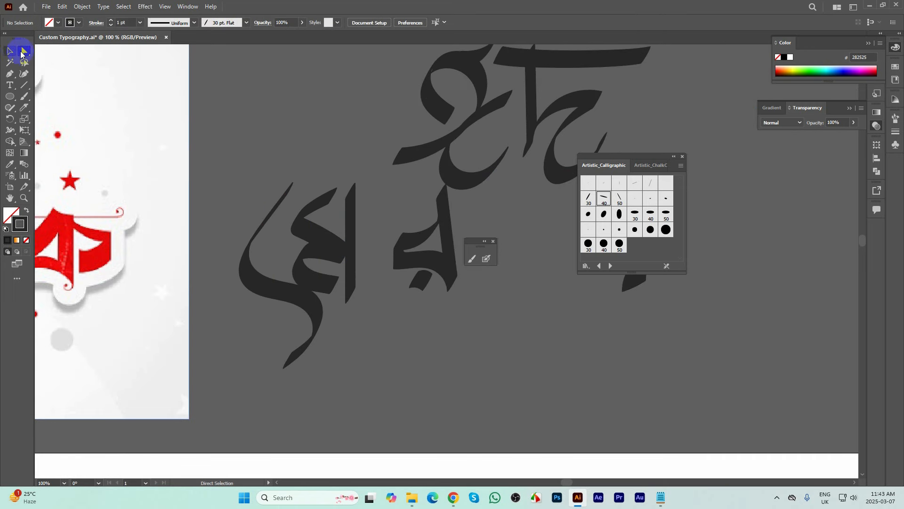
- Extend the upper end of the ম's lower curve into the vertical stem
mouse_move(346, 254)
mouse_down()
mouse_move(352, 264)
mouse_move(347, 257)
mouse_up()
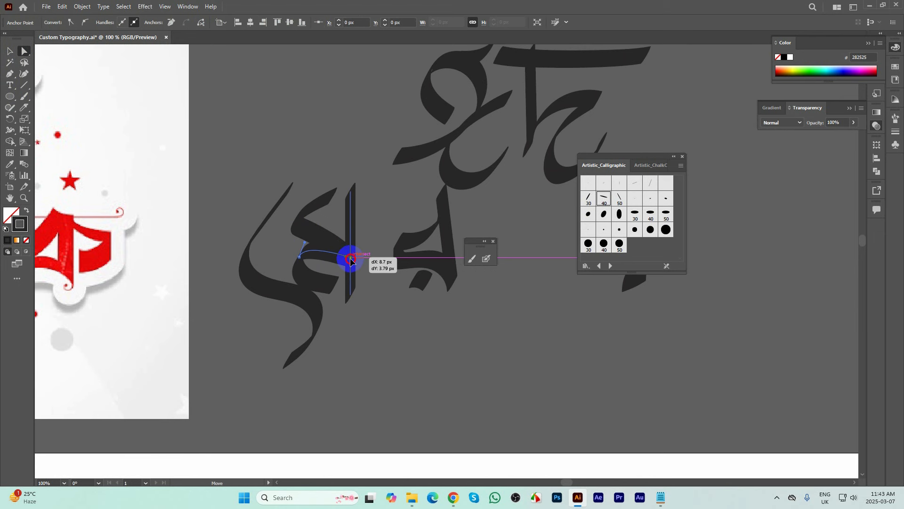
click(368, 316)
scroll(368, 316, down, 2)
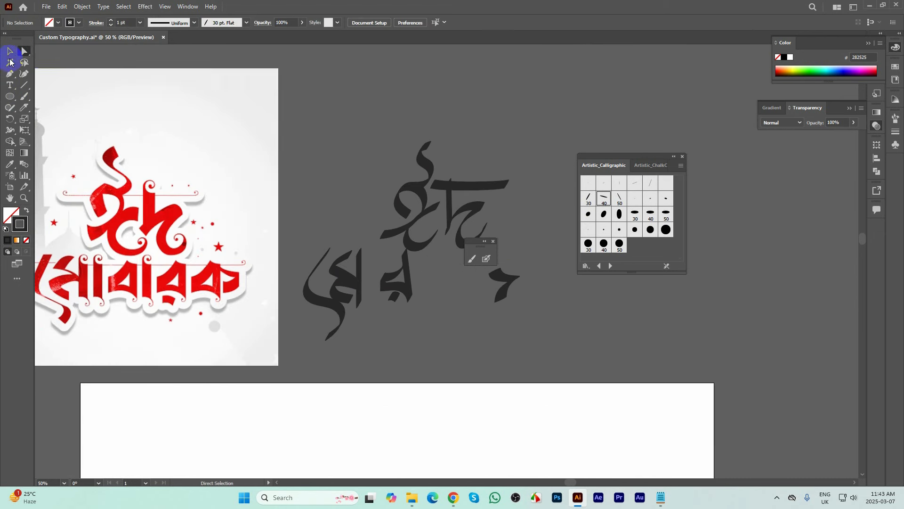
- Rotate the long tail stroke beside the ম slightly counterclockwise and add a longer vertical stem after the letter
click(9, 52)
click(332, 306)
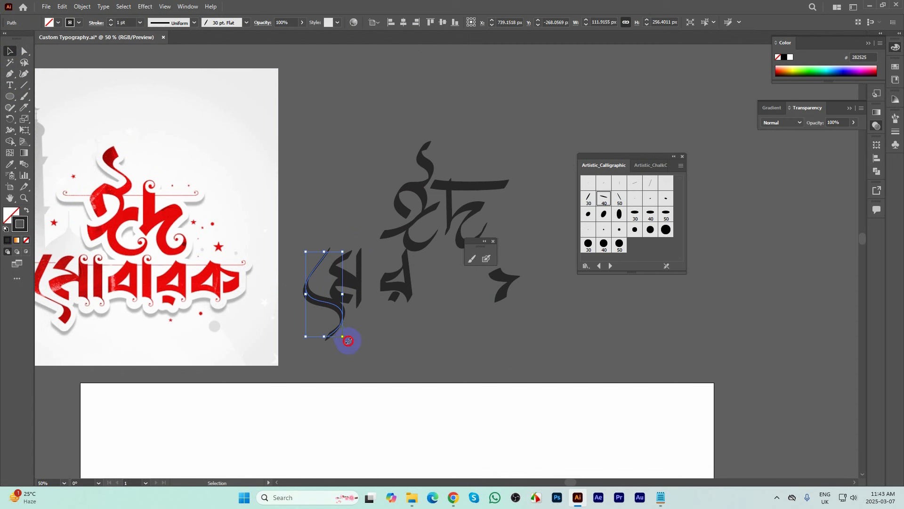
mouse_move(348, 341)
mouse_down()
mouse_move(333, 302)
mouse_move(337, 314)
mouse_move(323, 303)
mouse_move(360, 299)
mouse_move(365, 344)
mouse_up()
click(401, 317)
scroll(369, 296, up, 1)
- Rotate the র's body about 6° clockwise and shift it and its dot left, closer to the tall vertical stem
click(418, 258)
scroll(418, 259, up, 2)
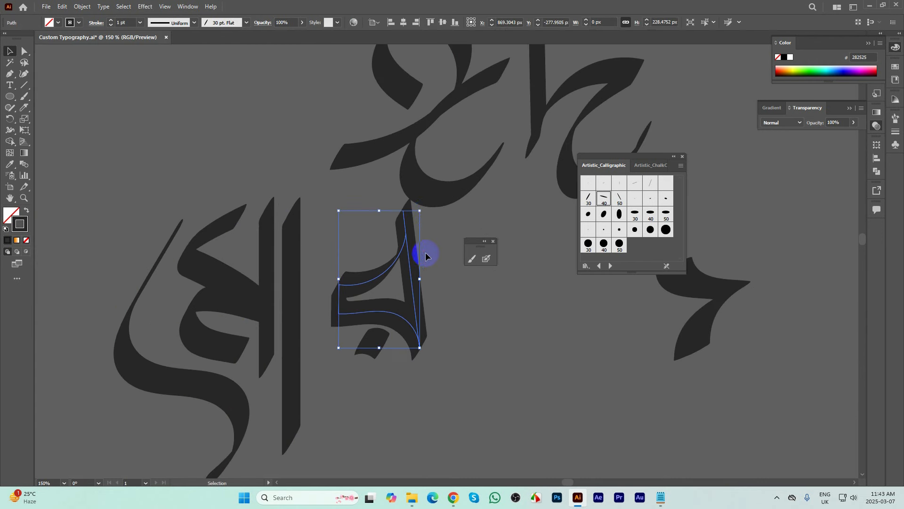
drag(427, 210, 430, 218)
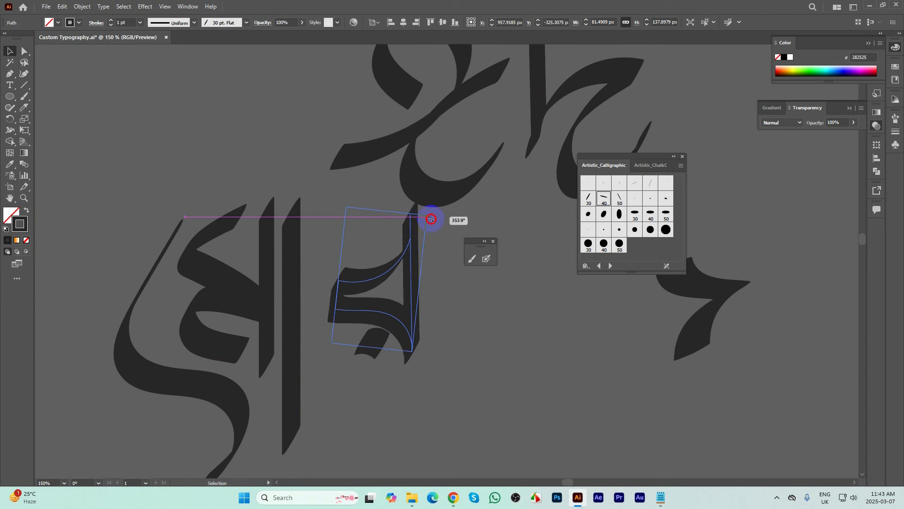
drag(412, 252, 396, 252)
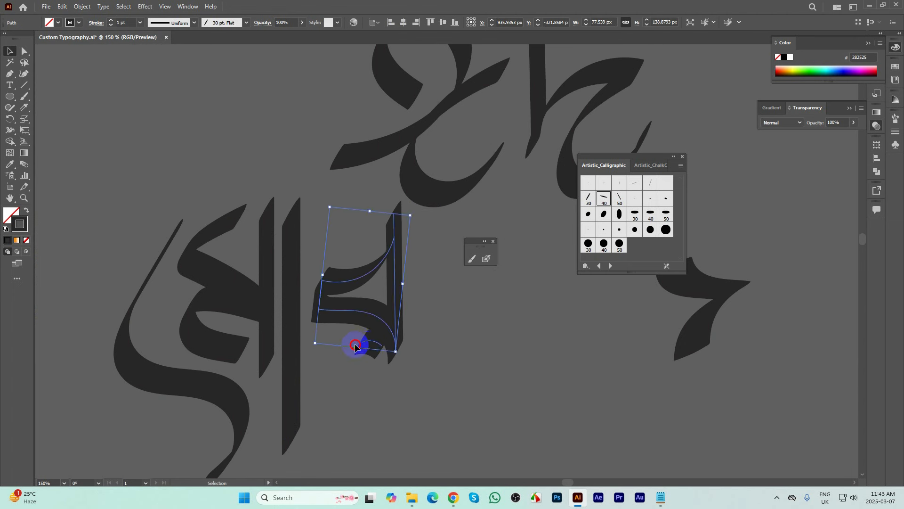
drag(355, 347, 334, 348)
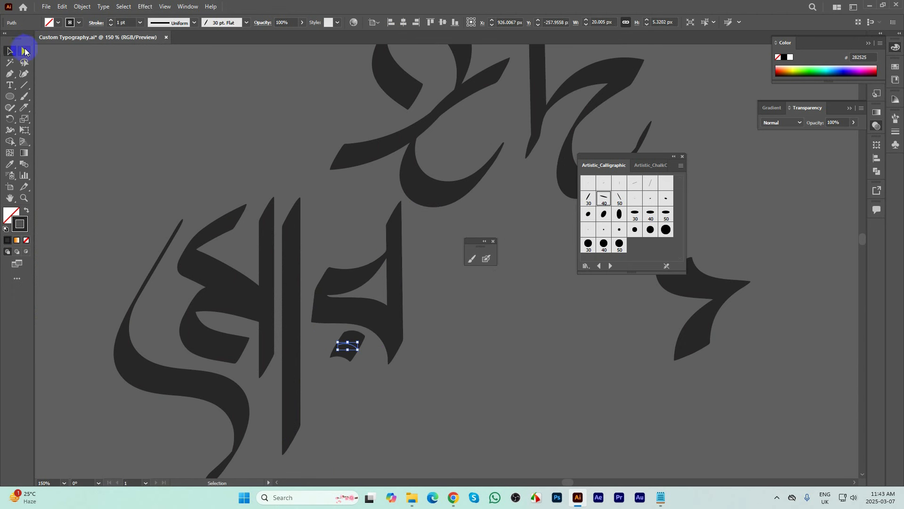
- Copy the tall vertical stem to just after the র
click(25, 51)
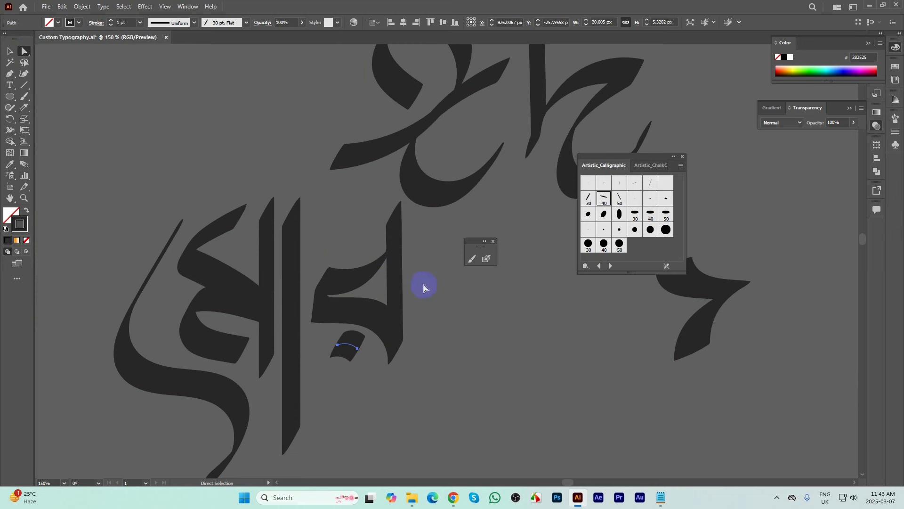
scroll(301, 275, down, 2)
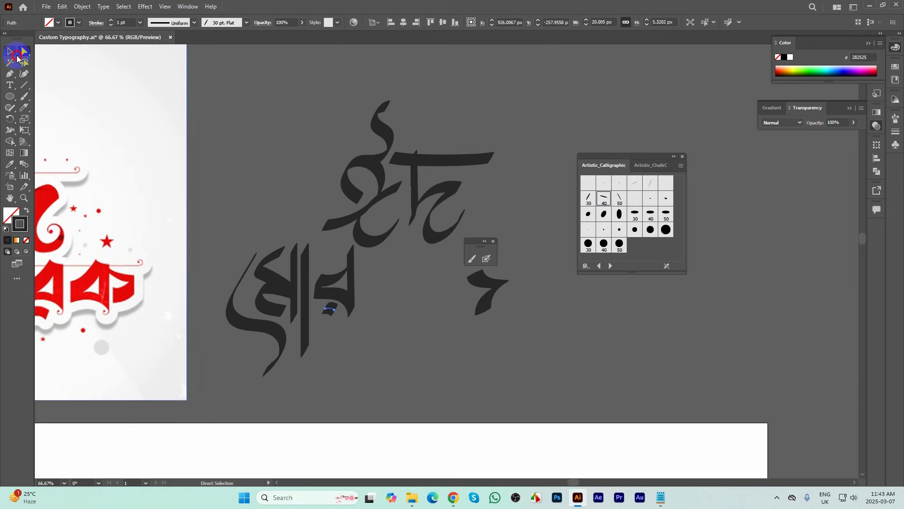
click(15, 55)
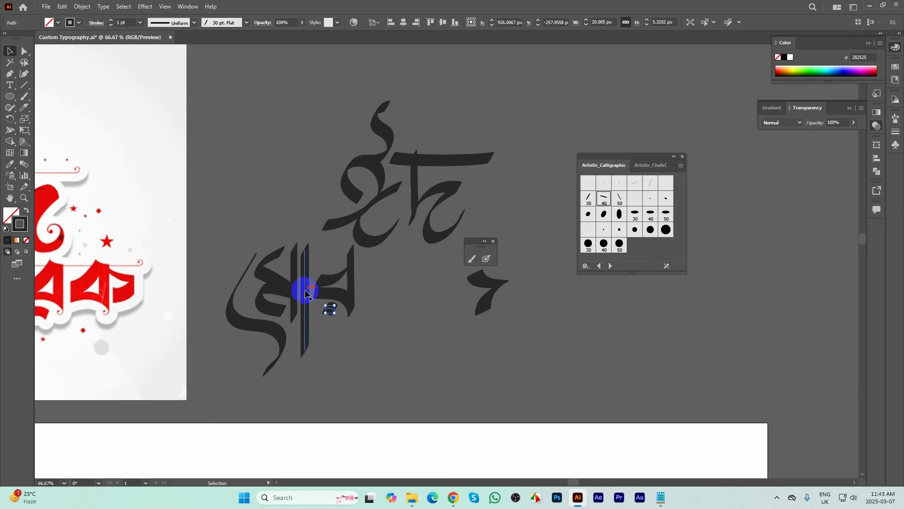
drag(307, 299, 368, 298)
click(412, 297)
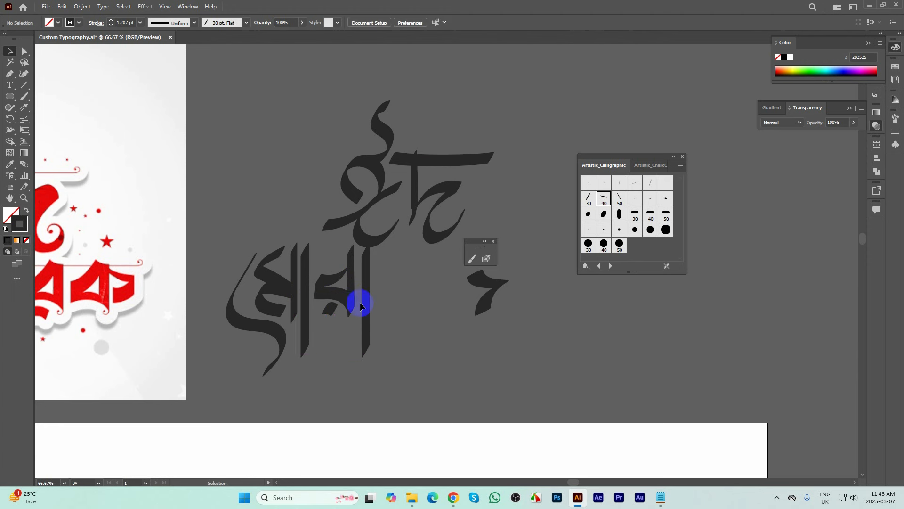
- Complete মোবারক with copies of the র's body, placing the dot under the second one and joining the hooked stroke to the last as ক
scroll(361, 306, down, 1)
mouse_move(343, 318)
mouse_down()
mouse_move(336, 291)
mouse_move(363, 283)
mouse_move(433, 293)
mouse_move(454, 276)
mouse_up()
click(409, 324)
click(460, 312)
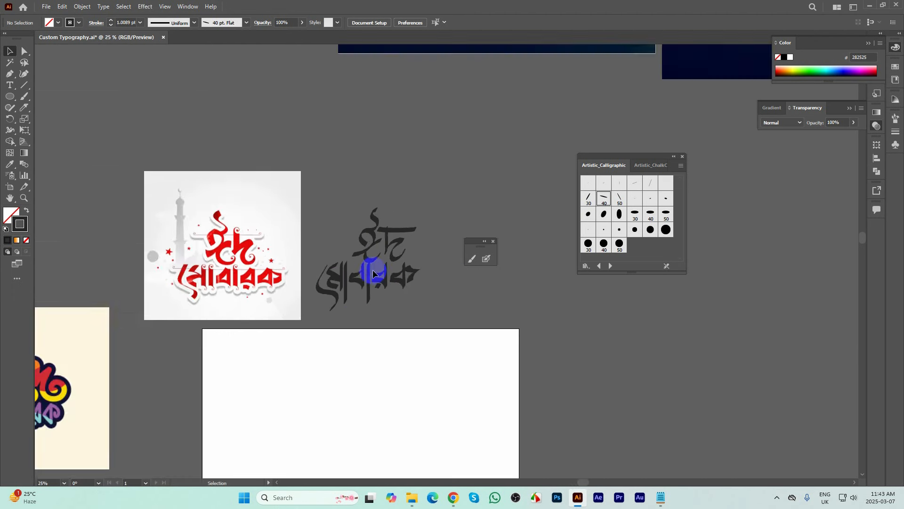
- Move ঈদ about 80 px left over মোবারক and shift the red reference image up and to the left
drag(372, 270, 395, 273)
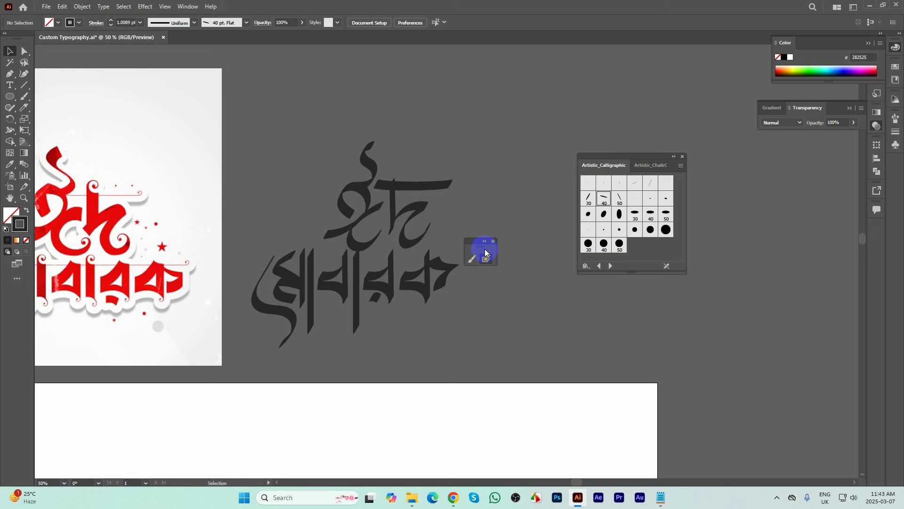
drag(485, 253, 531, 250)
scroll(505, 237, down, 1)
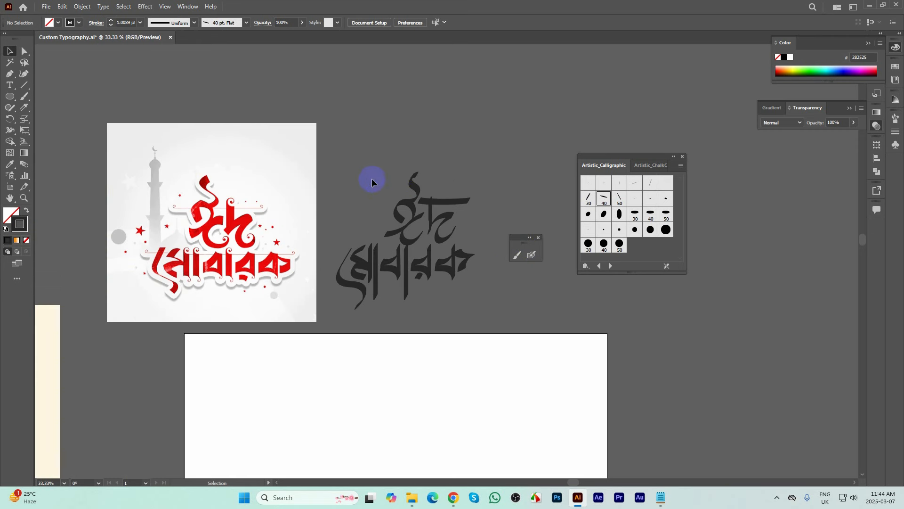
click(453, 217)
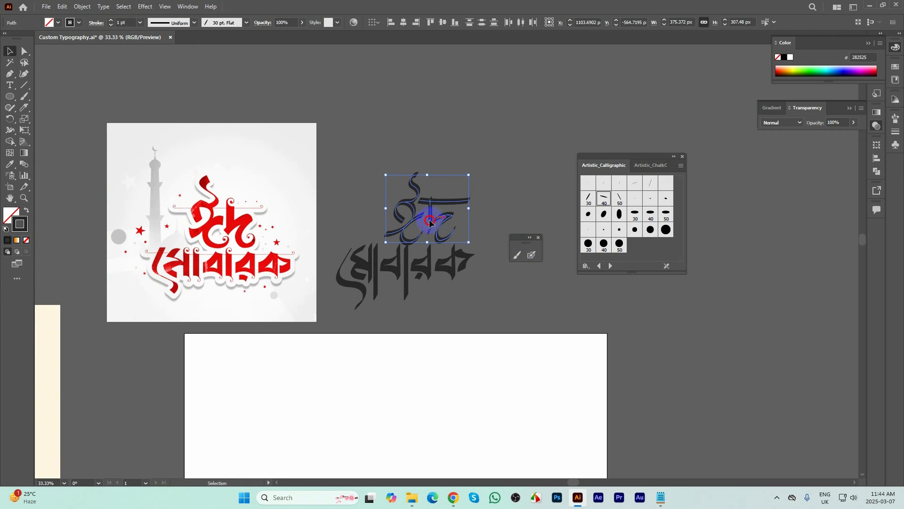
drag(430, 223, 416, 221)
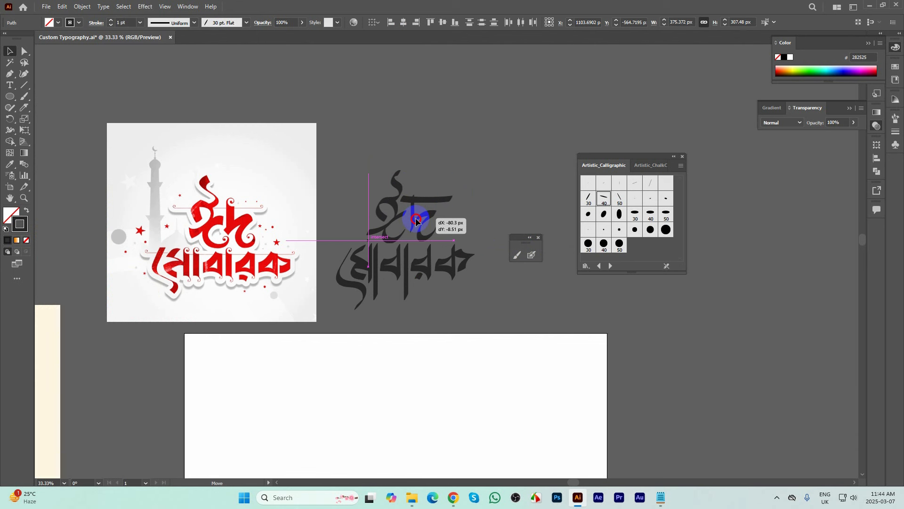
click(464, 204)
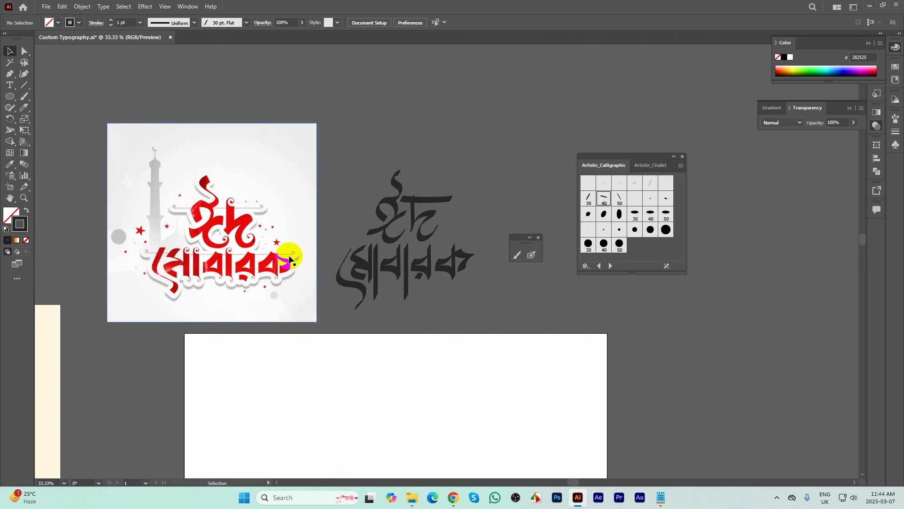
drag(290, 260, 256, 241)
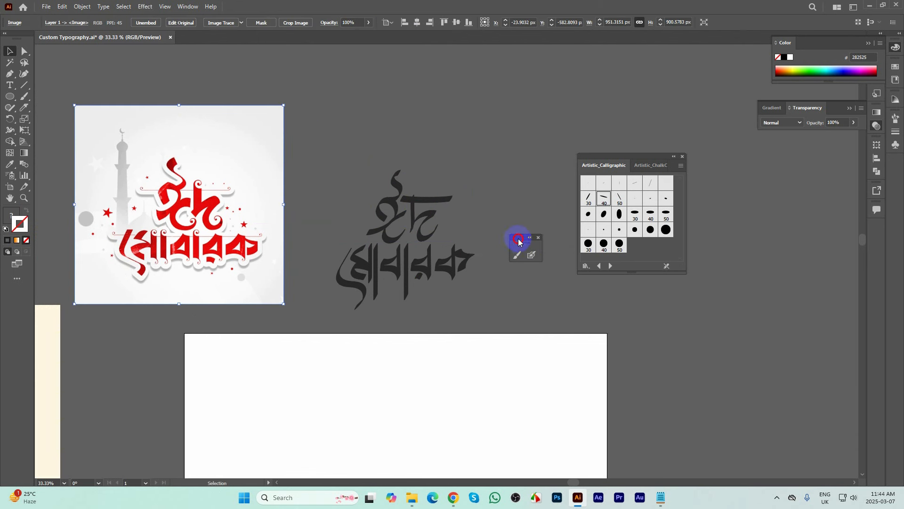
drag(518, 242, 535, 243)
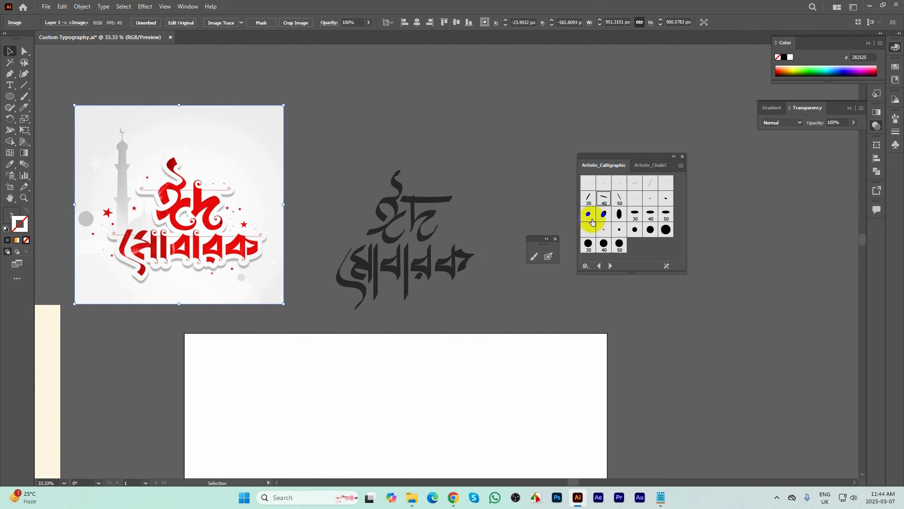
- Draw a horizontal headline about 704 px long across the top of মোবারক with a 5 pt stroke
click(24, 85)
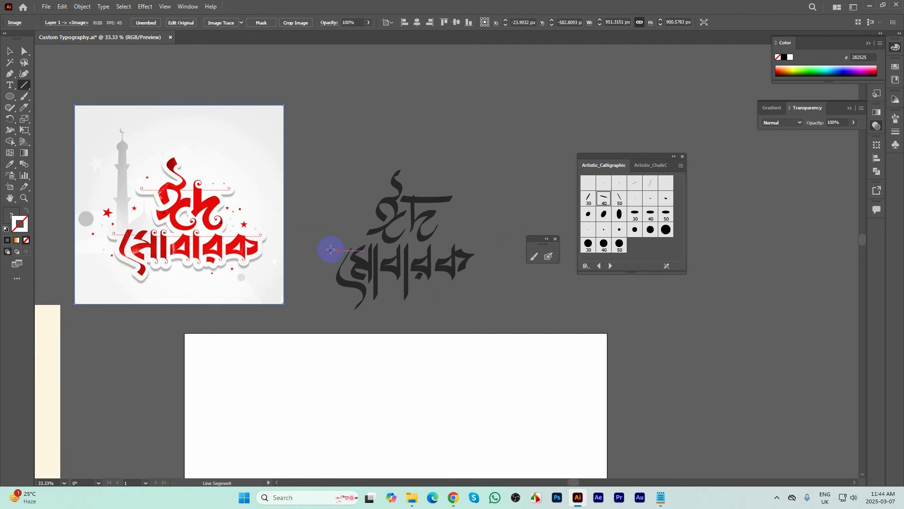
drag(329, 247, 485, 247)
click(11, 54)
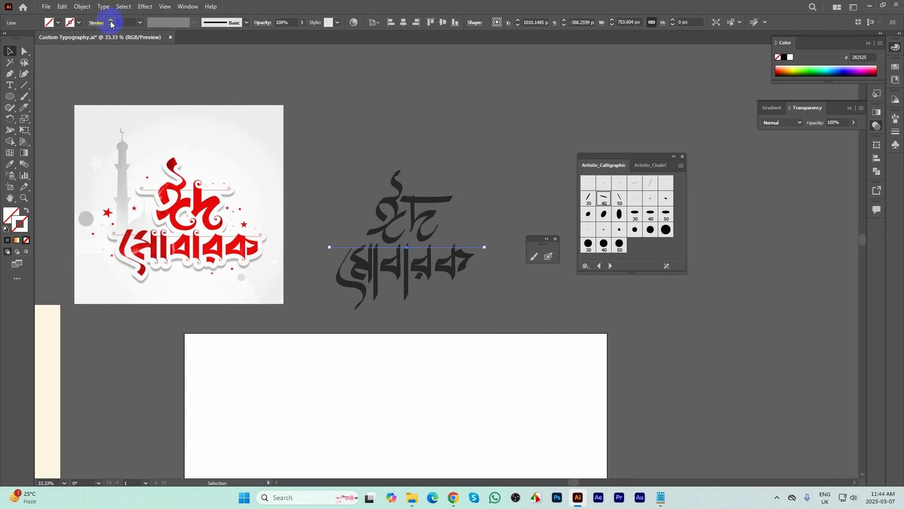
click(111, 21)
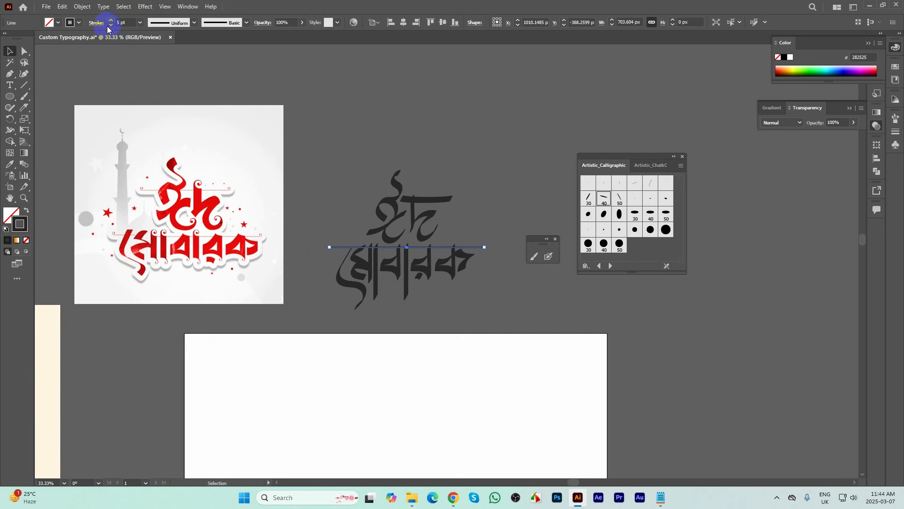
click(414, 253)
scroll(440, 262, up, 2)
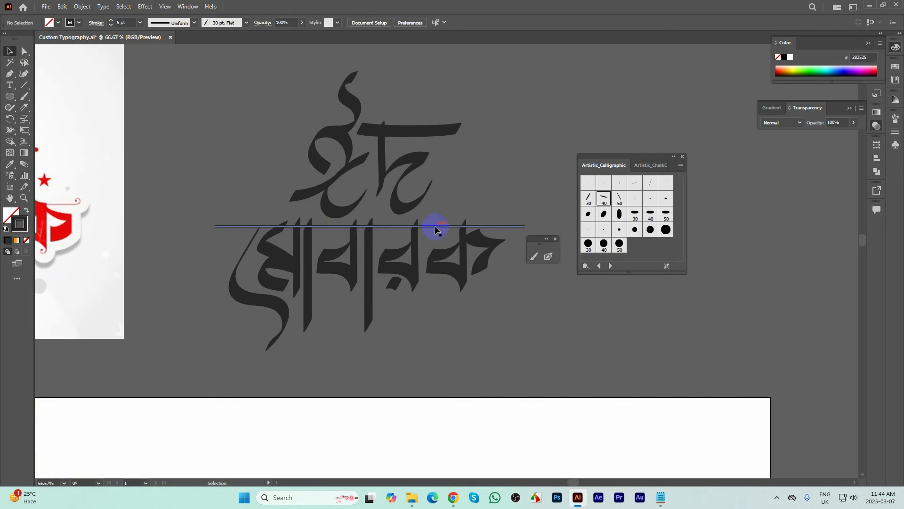
- Delete the thick horizontal headline stroke on top of the দ
scroll(439, 239, down, 1)
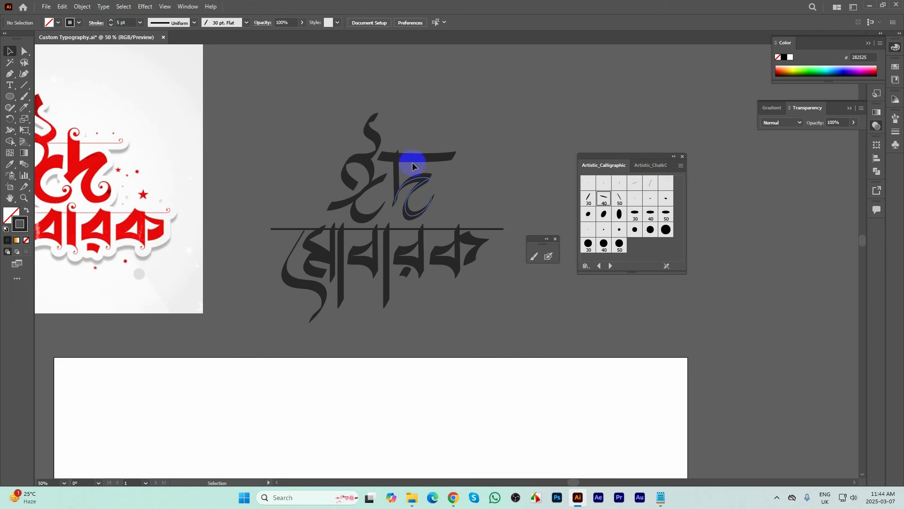
mouse_move(411, 162)
mouse_down()
mouse_move(428, 339)
mouse_move(413, 306)
mouse_up()
scroll(413, 286, down, 2)
click(423, 289)
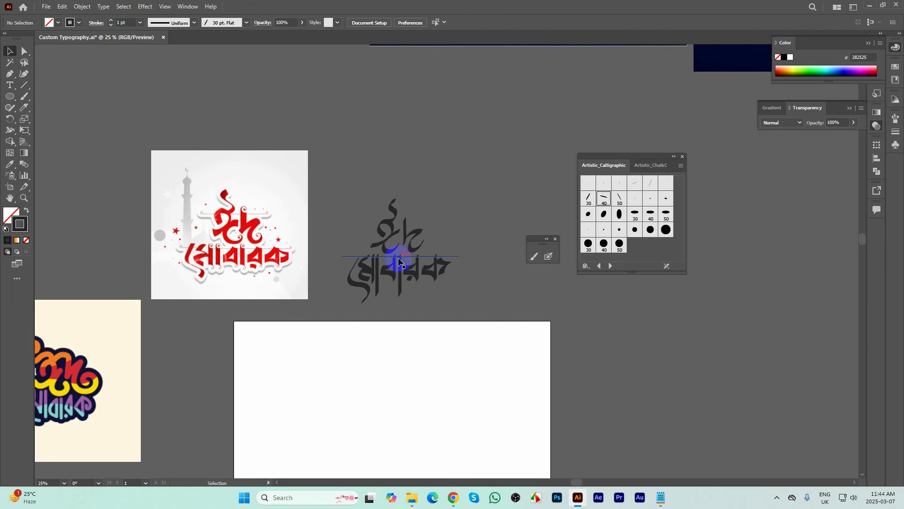
- Copy the মোবারক headline up to the top of ঈদ and shorten both ends so it spans just that word
drag(396, 257, 413, 222)
scroll(412, 222, up, 1)
scroll(413, 223, down, 1)
scroll(414, 223, up, 1)
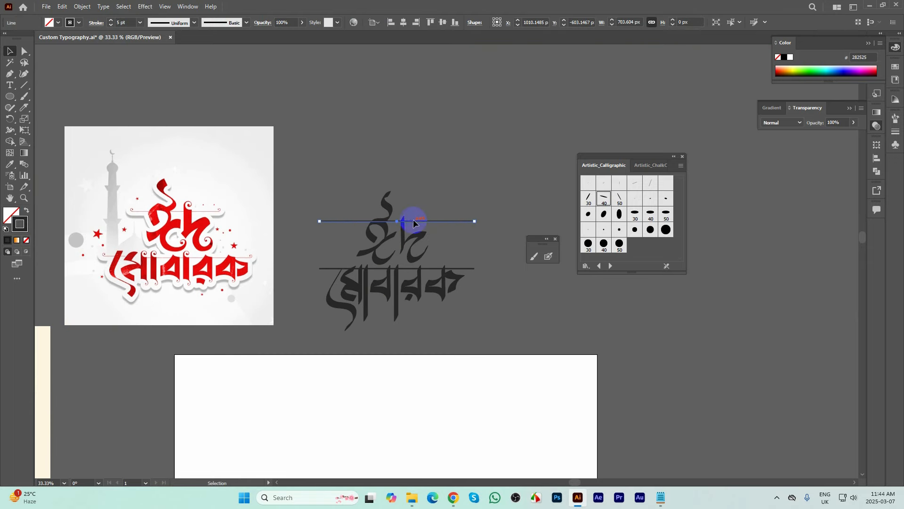
drag(320, 222, 351, 221)
drag(474, 220, 438, 228)
- Set both headlines to a 3 pt stroke and close the Artistic_Calligraphic brush library
shift+click(426, 268)
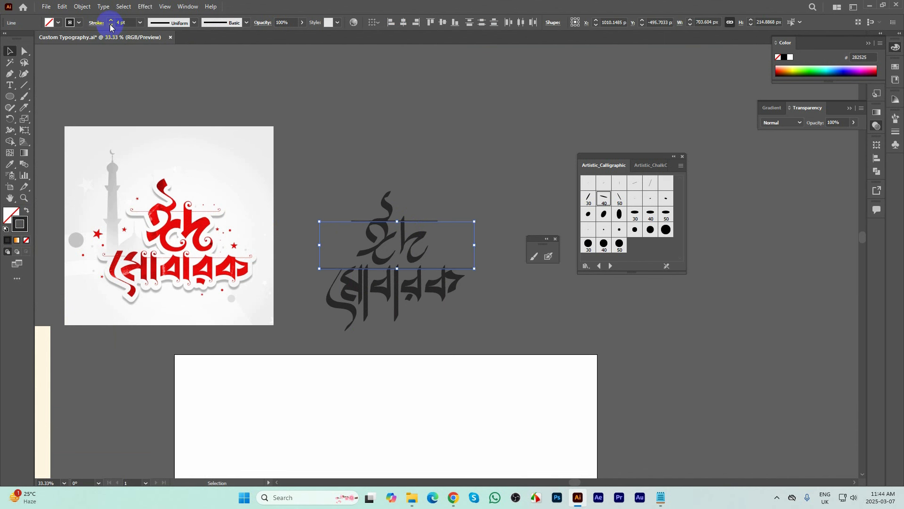
click(417, 163)
scroll(424, 289, up, 1)
scroll(424, 290, down, 1)
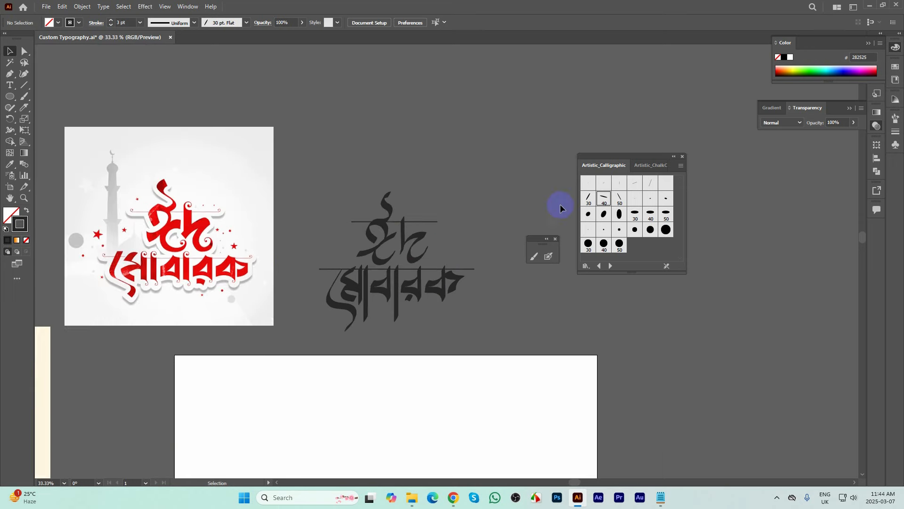
click(683, 157)
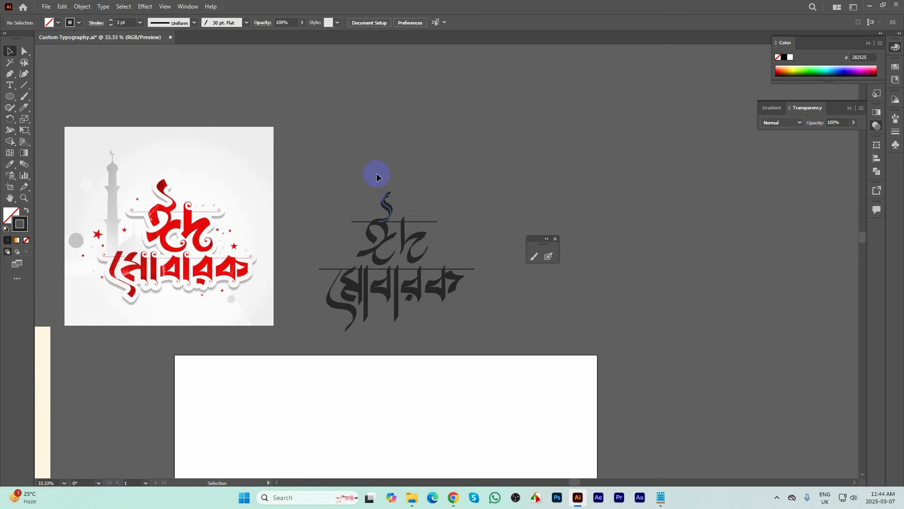
scroll(377, 177, down, 2)
scroll(400, 213, up, 2)
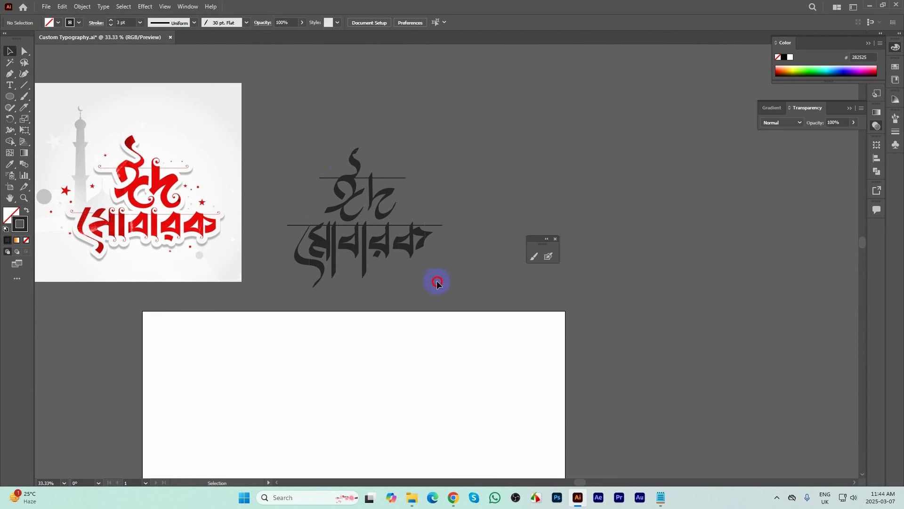
- Move the complete ঈদ মোবারক lettering with both headlines onto the middle of the white artboard
drag(437, 283, 386, 211)
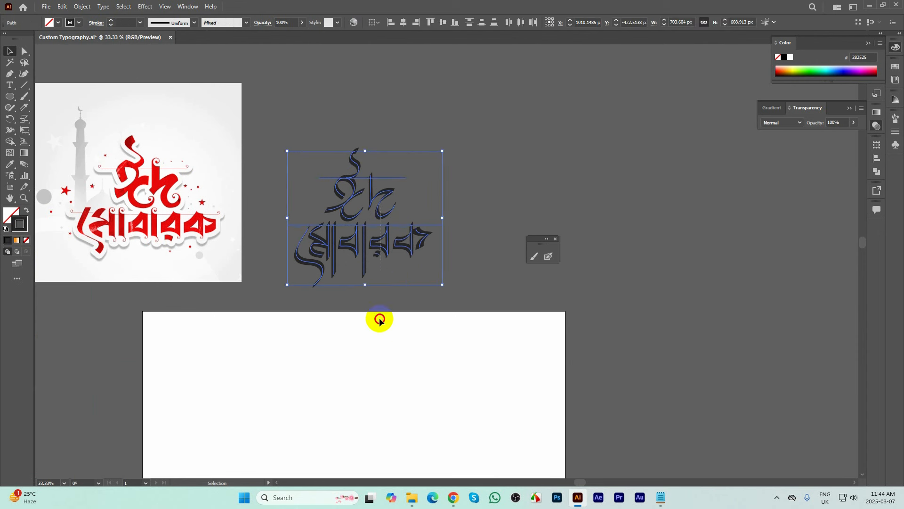
shift+click(316, 188)
click(419, 272)
scroll(414, 206, down, 1)
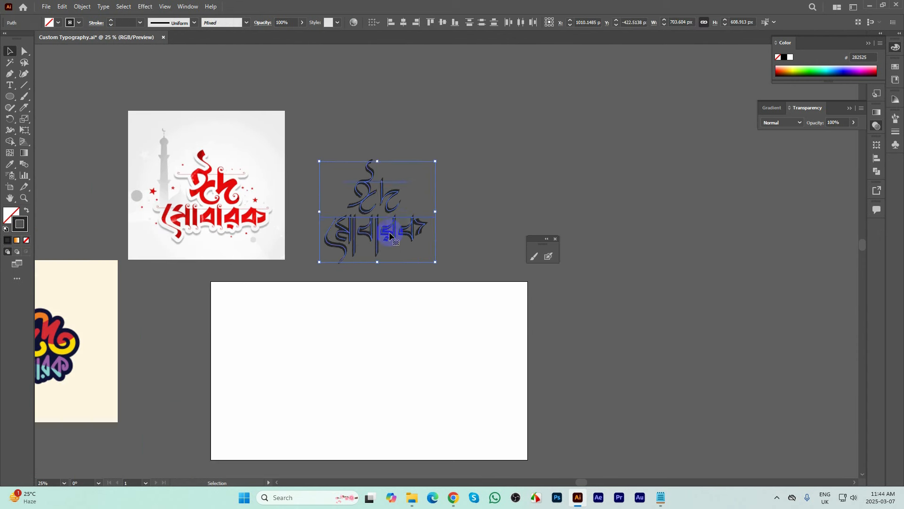
drag(378, 243, 369, 395)
click(476, 363)
scroll(387, 418, up, 2)
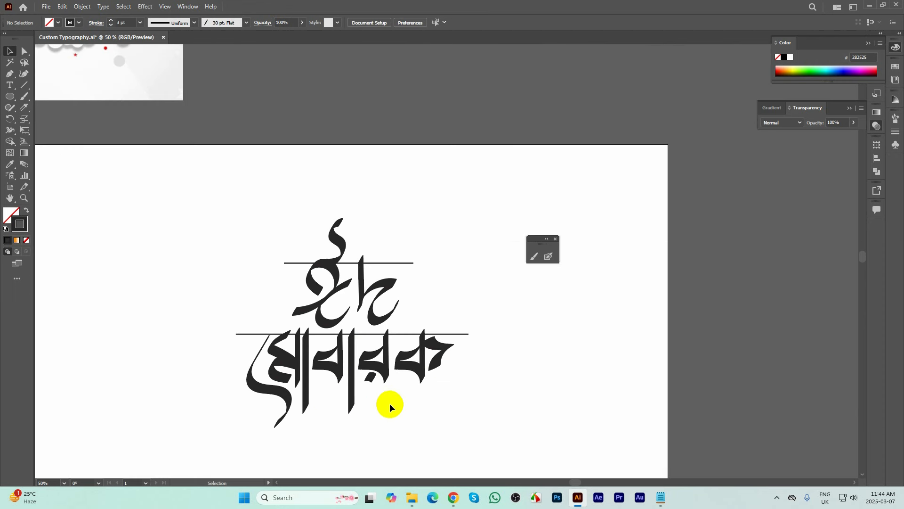
scroll(394, 391, down, 2)
- Move the red reference image into the empty space just above the artboard
drag(232, 201, 386, 245)
scroll(379, 200, up, 3)
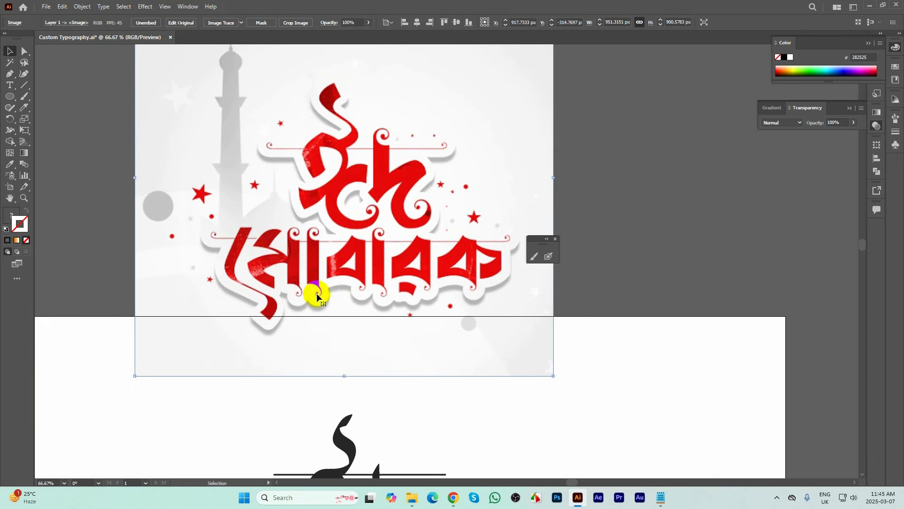
scroll(299, 215, down, 3)
drag(306, 212, 391, 146)
- Examine the curled ends of the headlines and stems in the red reference image
drag(245, 308, 386, 406)
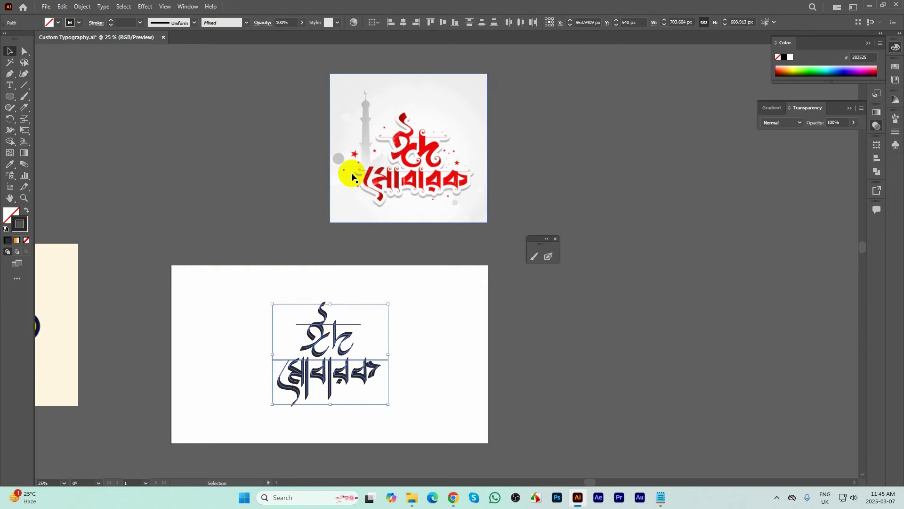
scroll(353, 176, up, 5)
scroll(389, 167, down, 2)
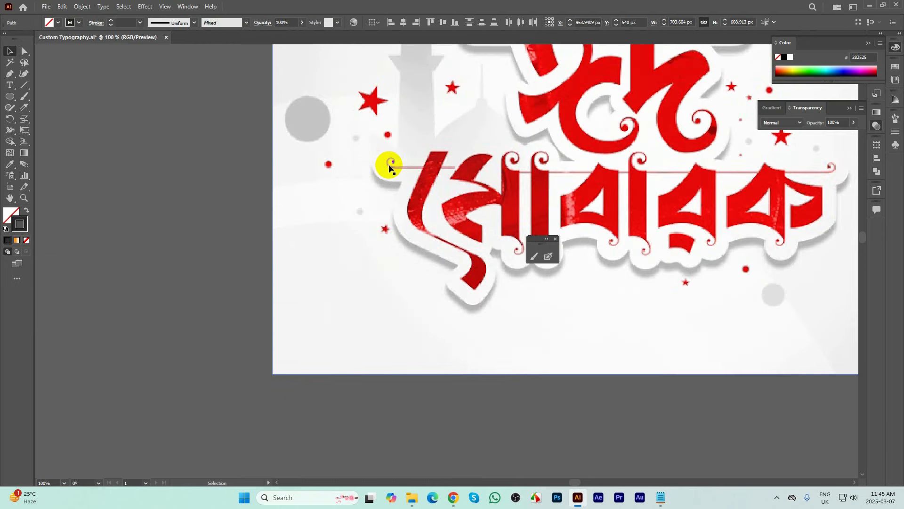
scroll(389, 167, down, 2)
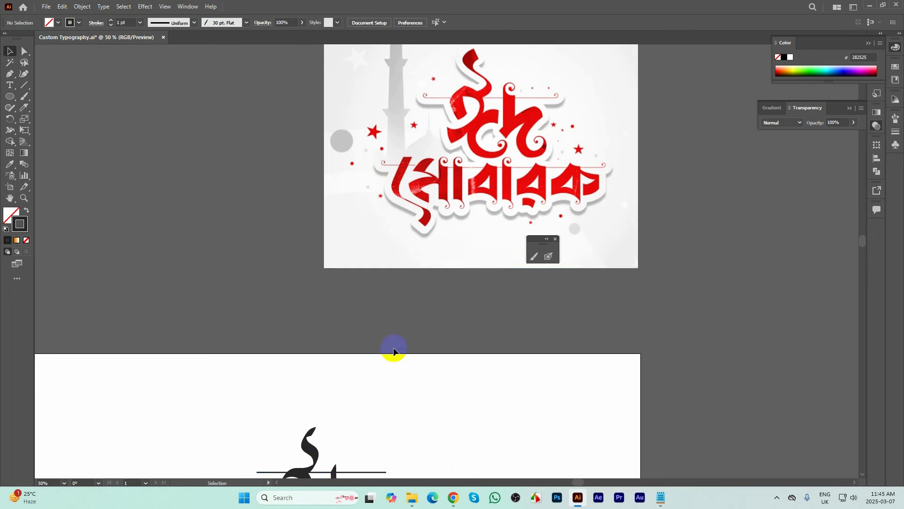
- Duplicate the complete ঈদ মোবারক lettering with both headlines into the empty area to the right of the artboard
drag(372, 300, 362, 133)
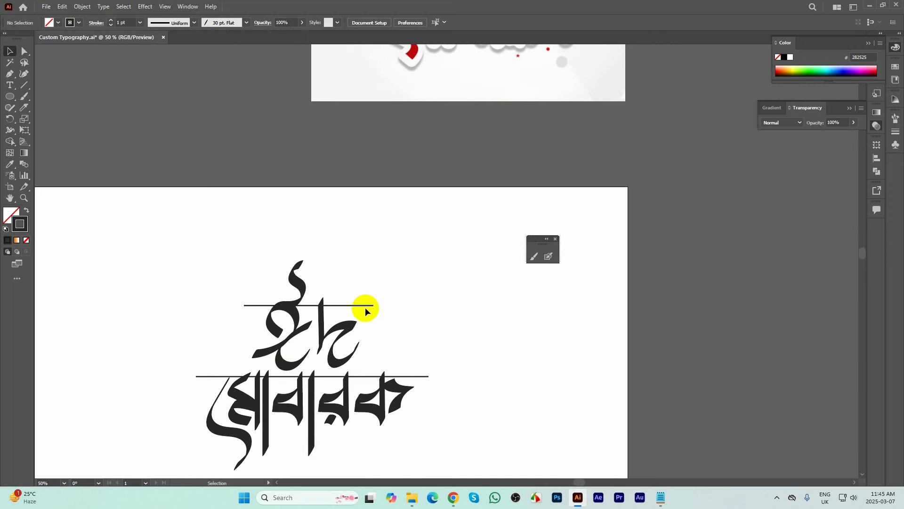
scroll(366, 253, down, 1)
click(377, 360)
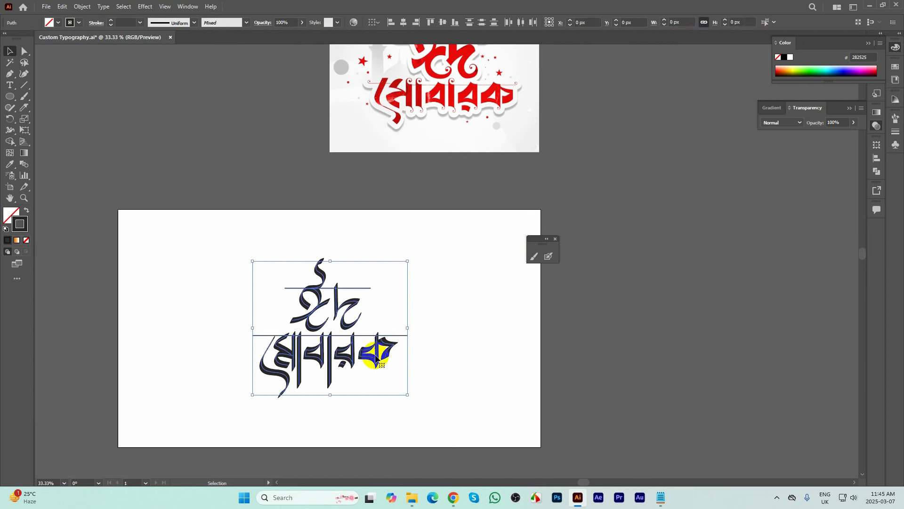
drag(377, 360, 659, 348)
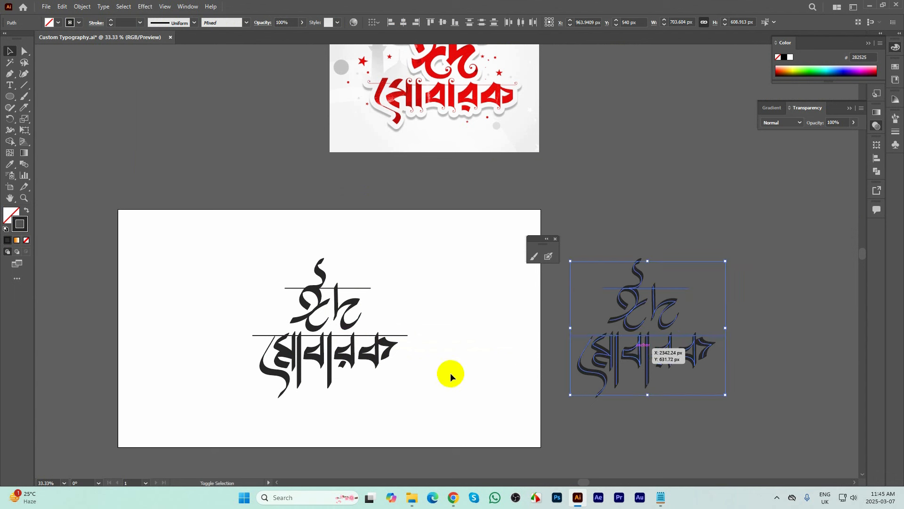
- Expand the appearance of the original lettering's brush strokes on the artboard into filled outlines
drag(231, 247, 437, 417)
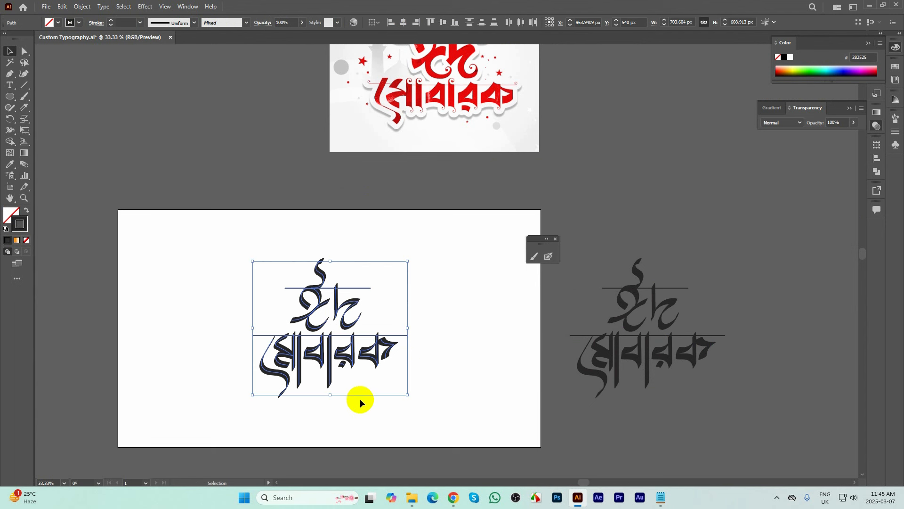
click(83, 6)
click(118, 129)
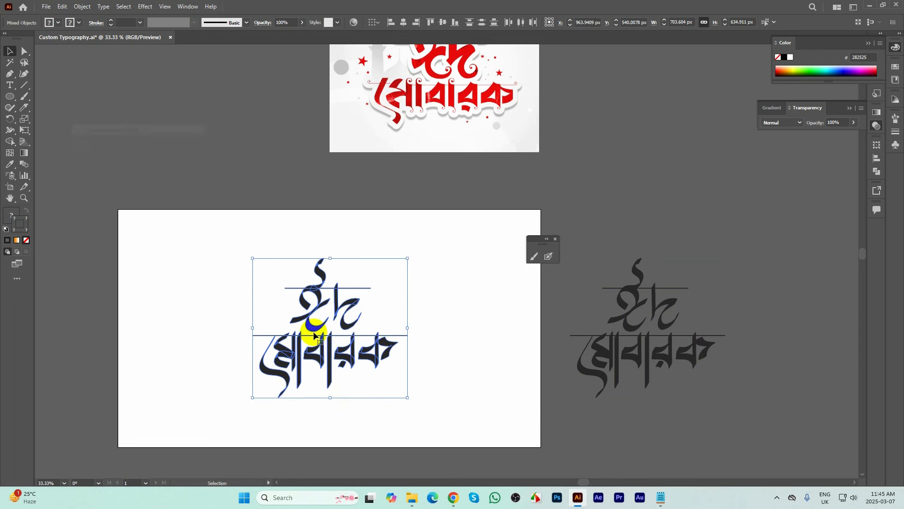
scroll(315, 336, up, 4)
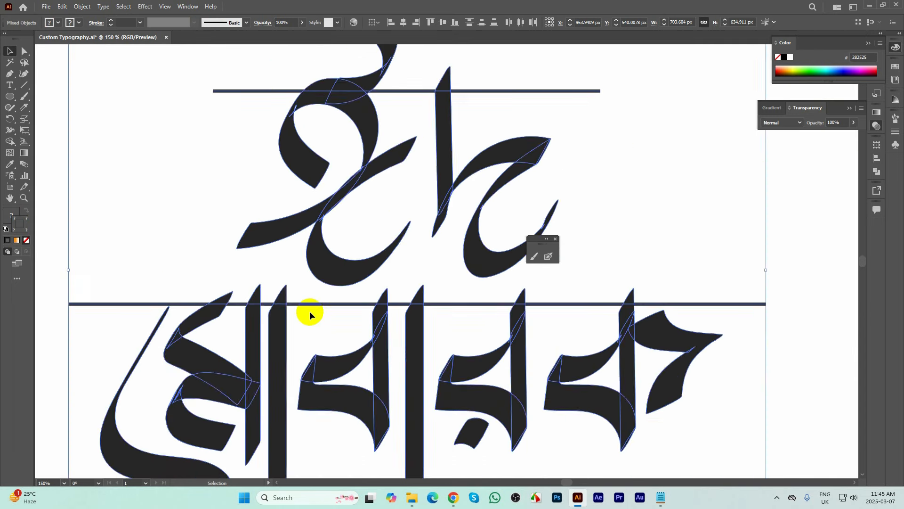
click(401, 272)
- Expand the fill and stroke of the two headlines above ঈদ and মোবারক into shapes
click(253, 90)
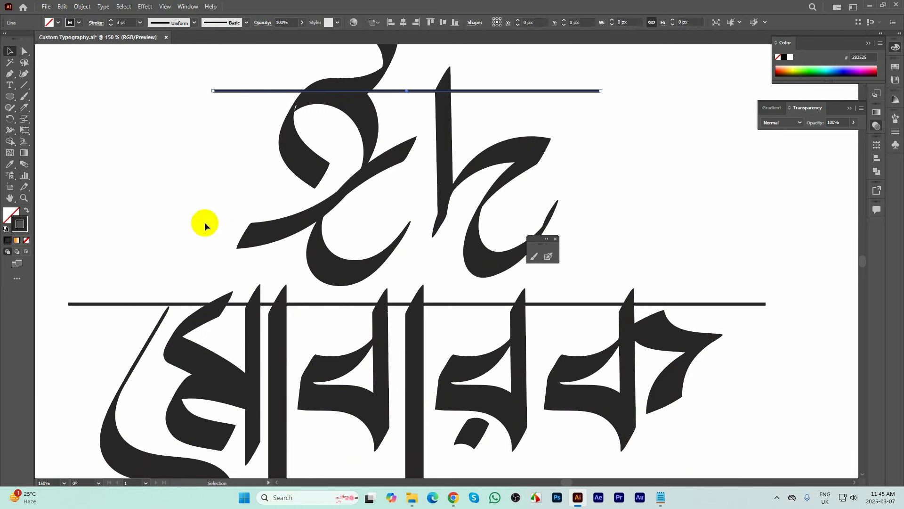
shift+click(141, 303)
scroll(261, 249, down, 2)
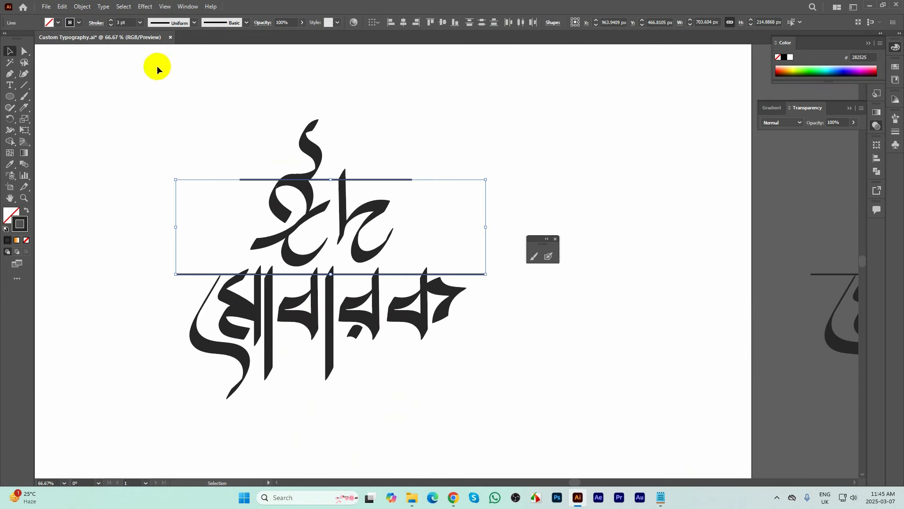
click(93, 13)
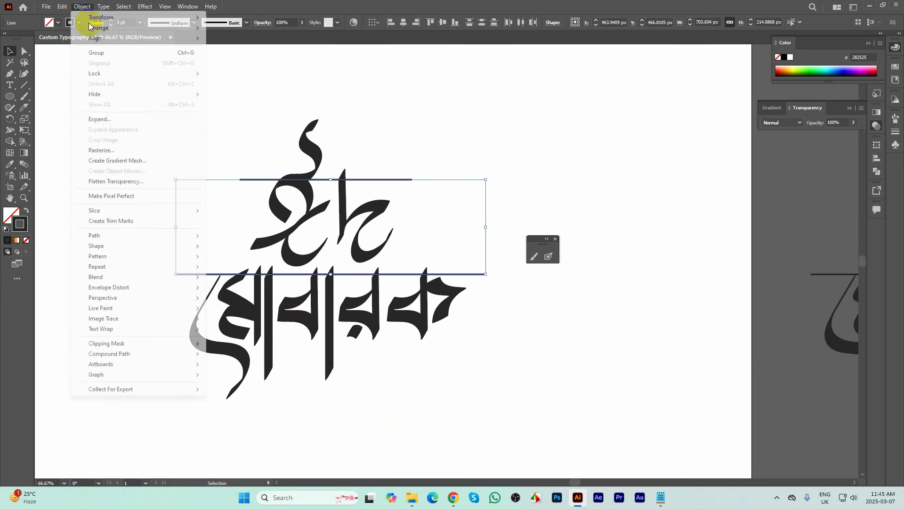
click(115, 121)
click(429, 298)
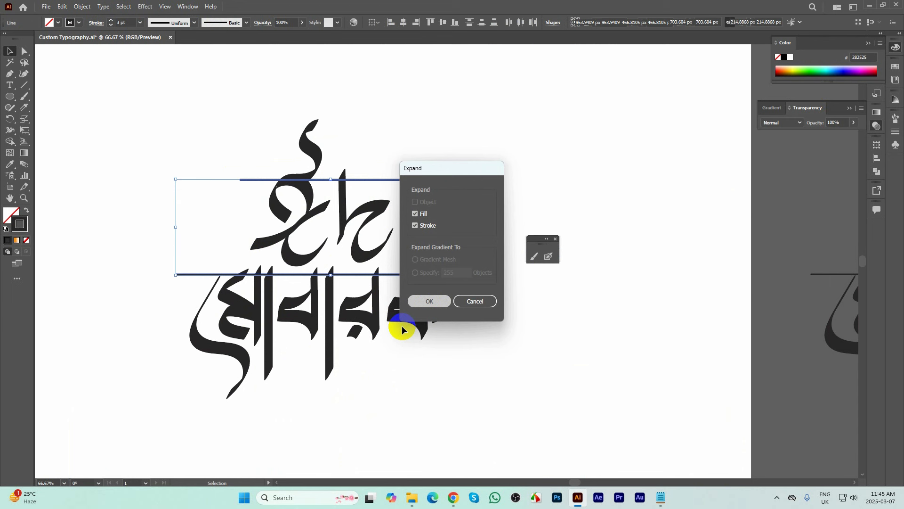
click(392, 392)
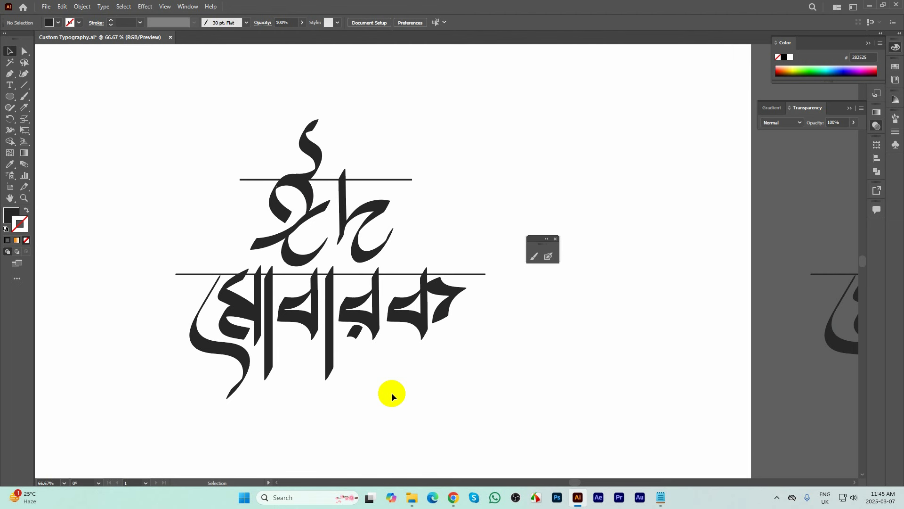
- Examine the overlapping outlines inside the expanded flourish above ঈ
scroll(392, 374, down, 1)
scroll(366, 360, down, 2)
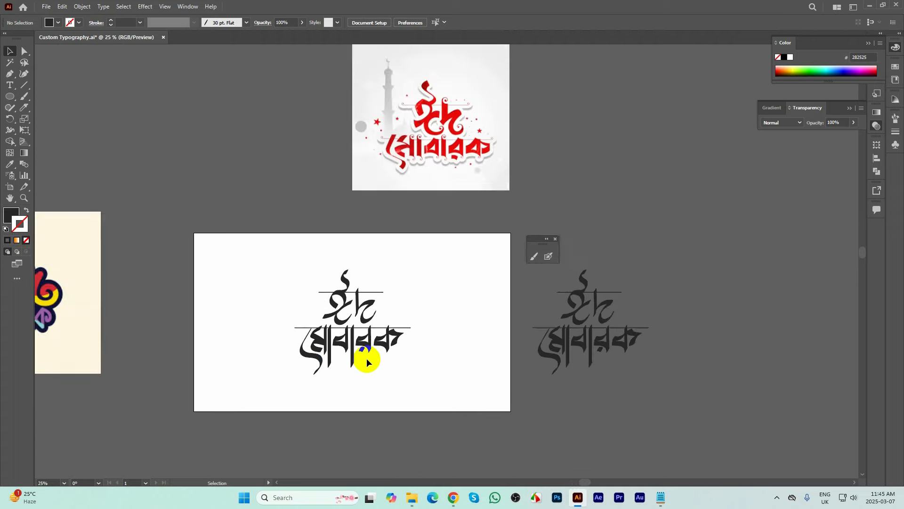
scroll(306, 358, up, 2)
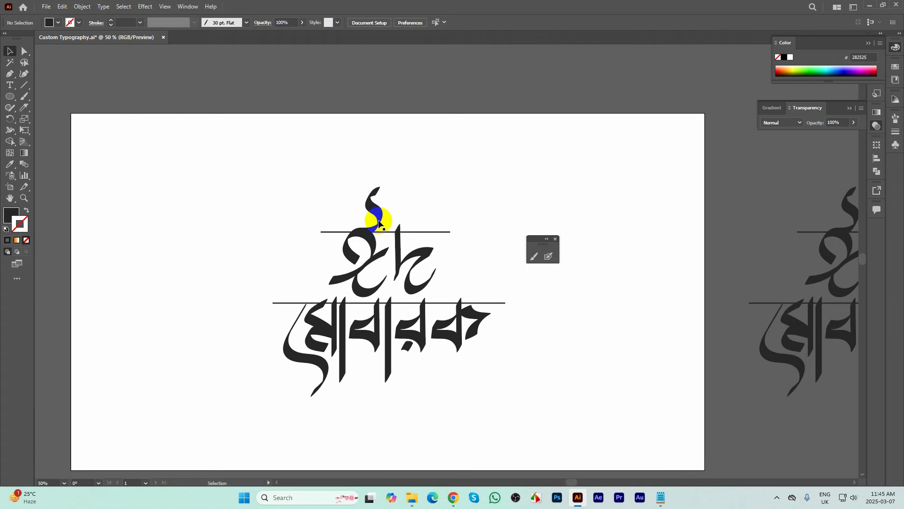
scroll(367, 218, up, 5)
click(369, 212)
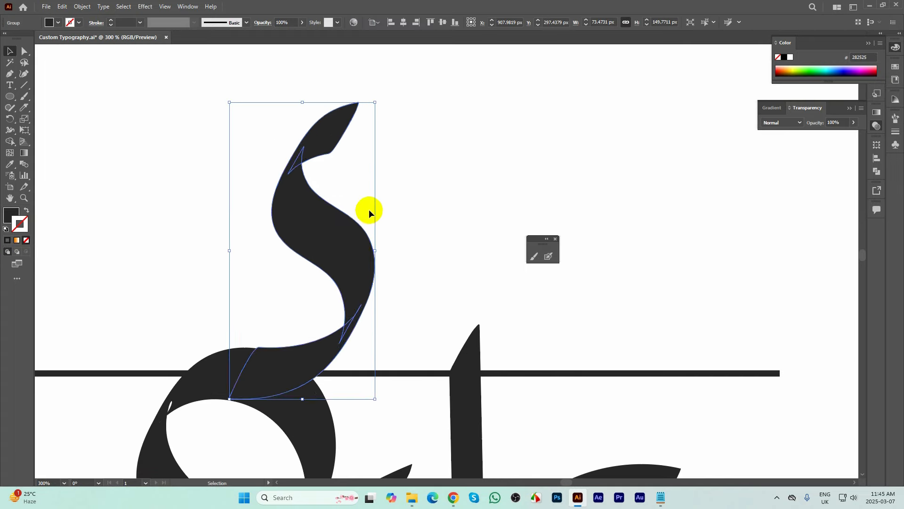
scroll(290, 170, down, 1)
scroll(236, 156, down, 3)
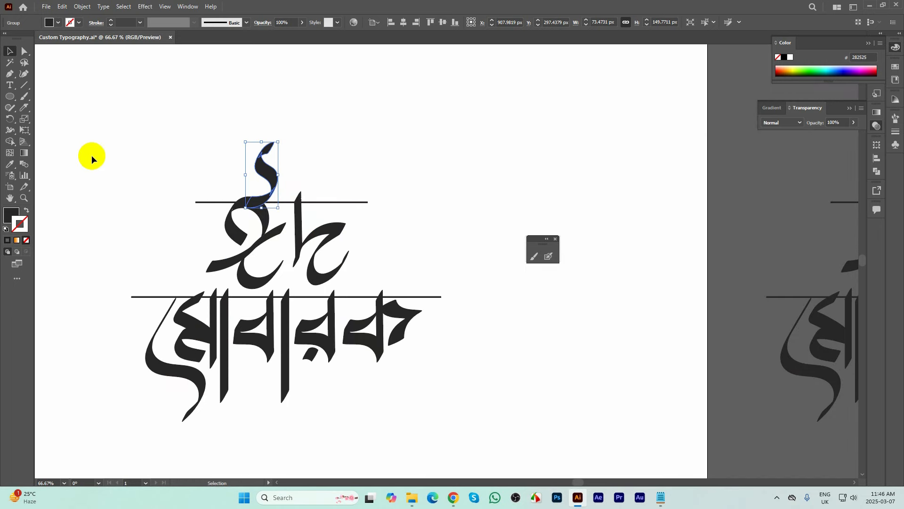
click(10, 141)
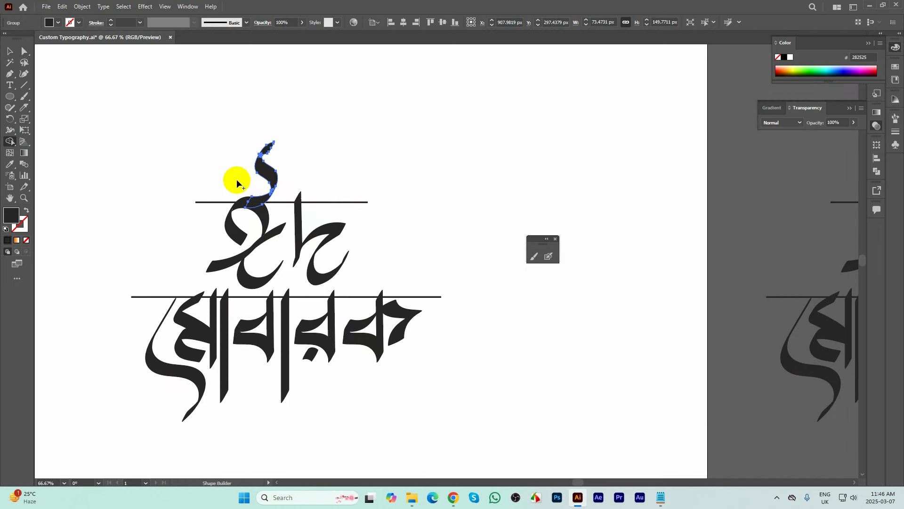
scroll(239, 179, up, 2)
scroll(239, 179, down, 2)
click(9, 51)
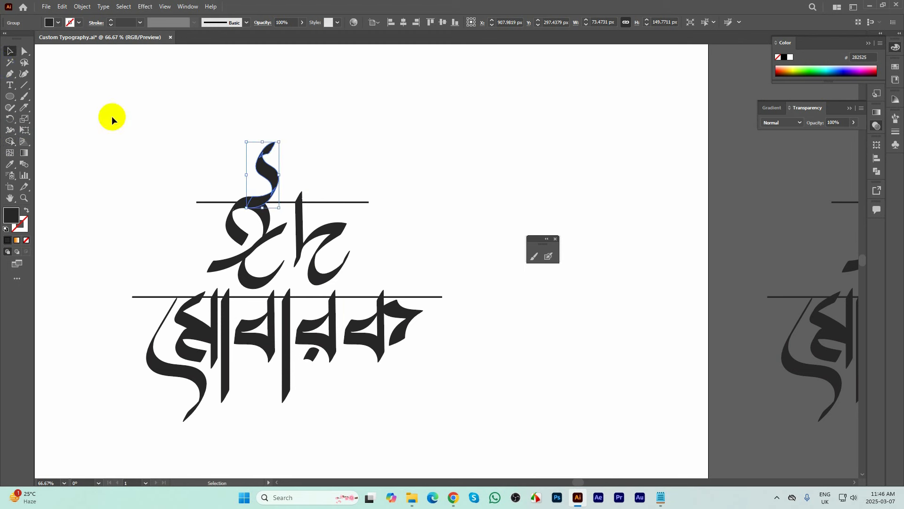
- Save the document and merge the overlapping pieces of the flourish above ঈ with the Shape Builder
drag(101, 105, 414, 427)
key(ctrl+s)
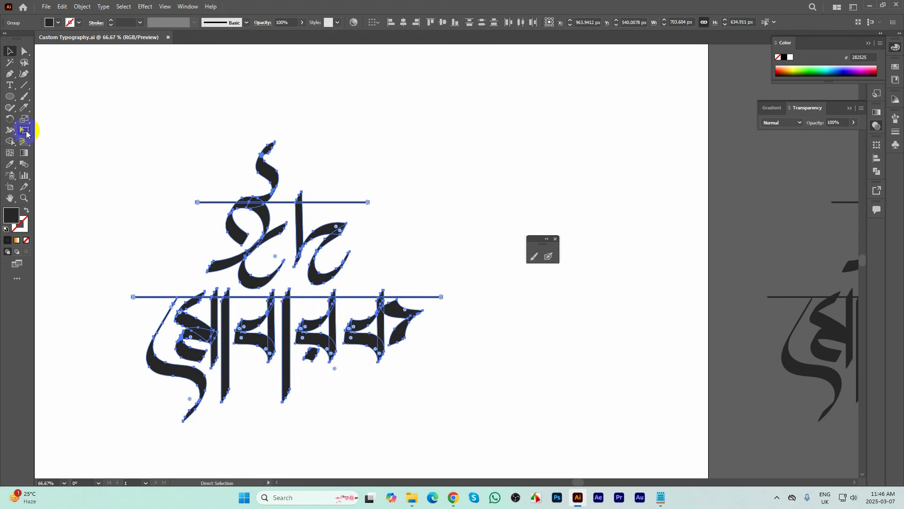
key(v)
click(17, 142)
scroll(263, 184, up, 3)
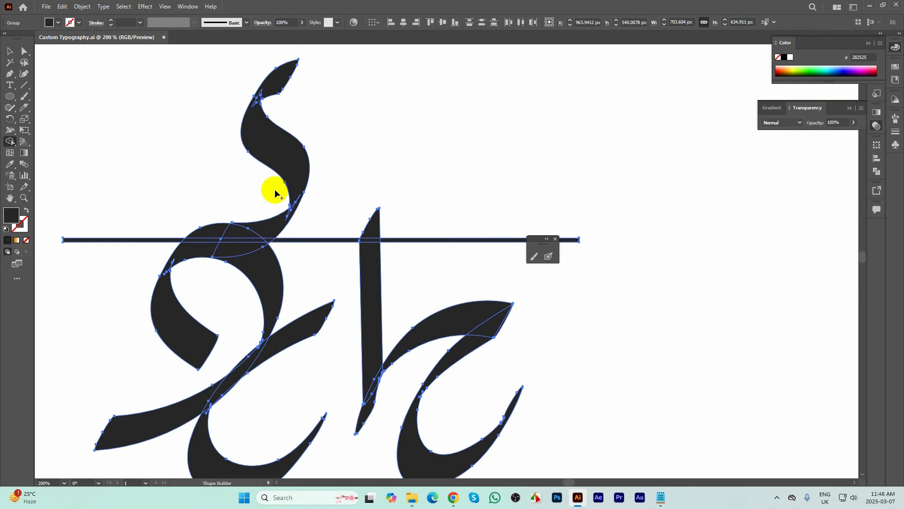
mouse_move(282, 190)
mouse_down()
mouse_move(271, 235)
mouse_move(306, 187)
mouse_move(317, 213)
mouse_move(314, 203)
mouse_move(271, 258)
mouse_up()
click(299, 191)
scroll(302, 200, up, 3)
scroll(270, 258, down, 3)
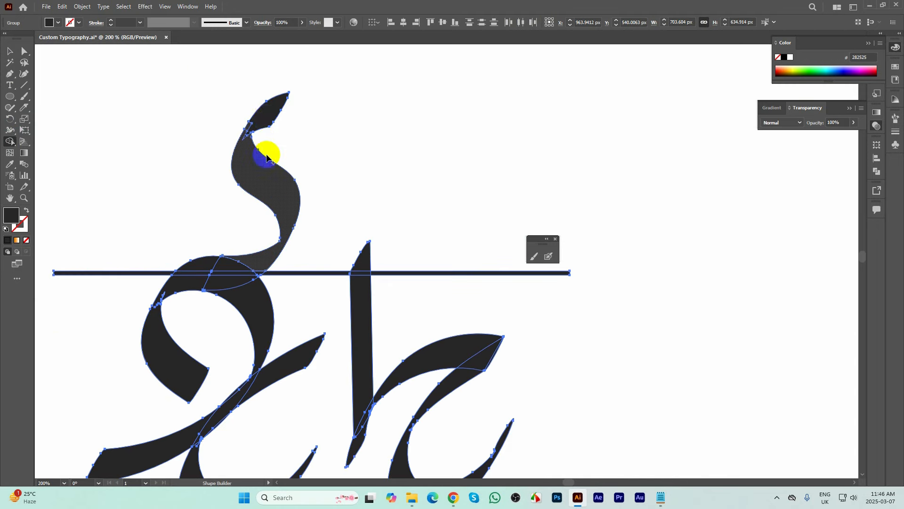
drag(258, 111, 265, 133)
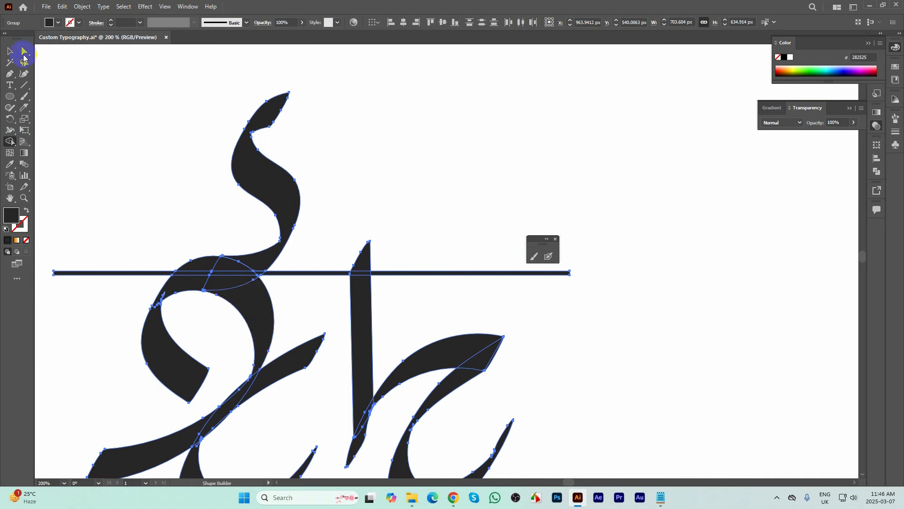
key(v)
click(152, 87)
scroll(295, 234, down, 2)
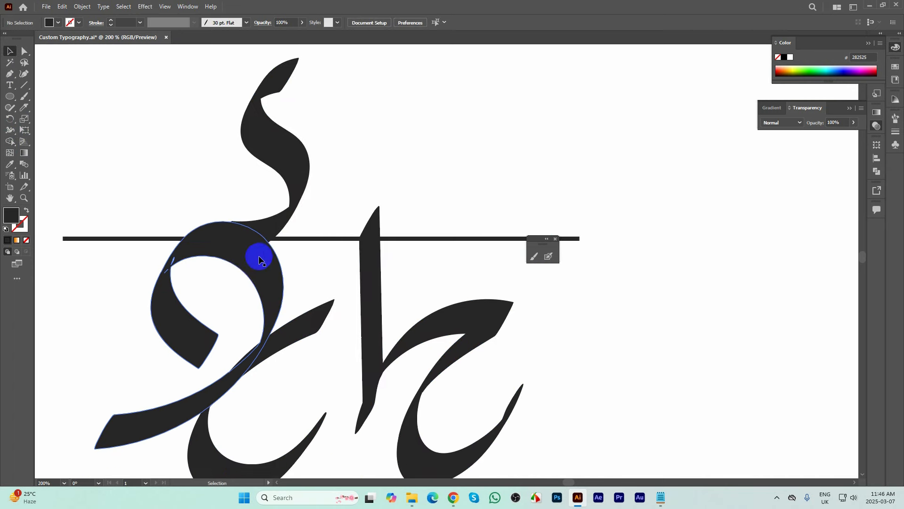
- Merge the overlapping pieces at the joints of ঈ's round loop with the Shape Builder
click(220, 242)
click(11, 143)
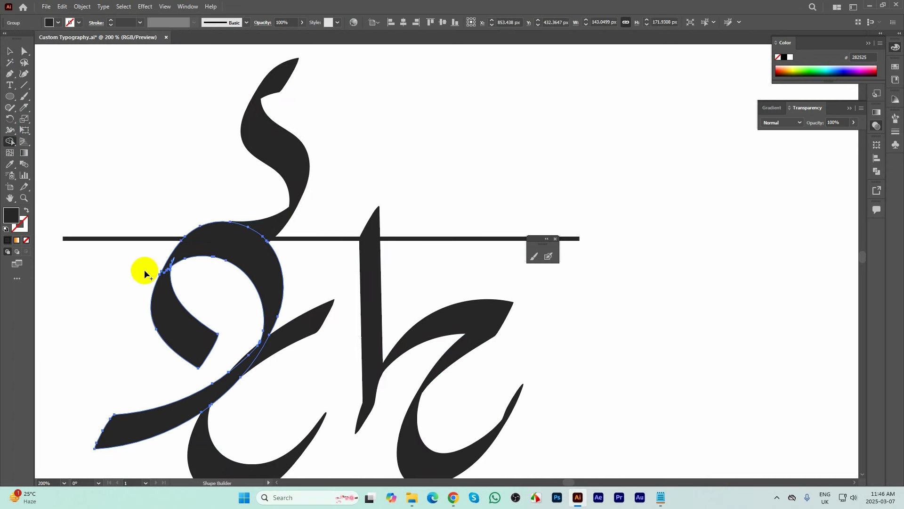
scroll(146, 268, up, 3)
mouse_move(222, 243)
mouse_down()
mouse_move(259, 235)
mouse_move(218, 303)
mouse_move(222, 256)
mouse_up()
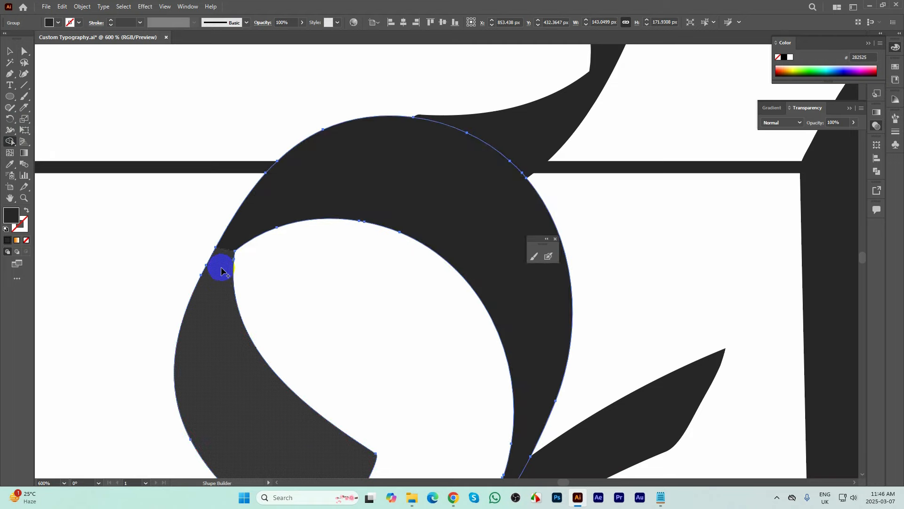
scroll(228, 246, down, 2)
scroll(233, 255, up, 3)
scroll(457, 327, down, 4)
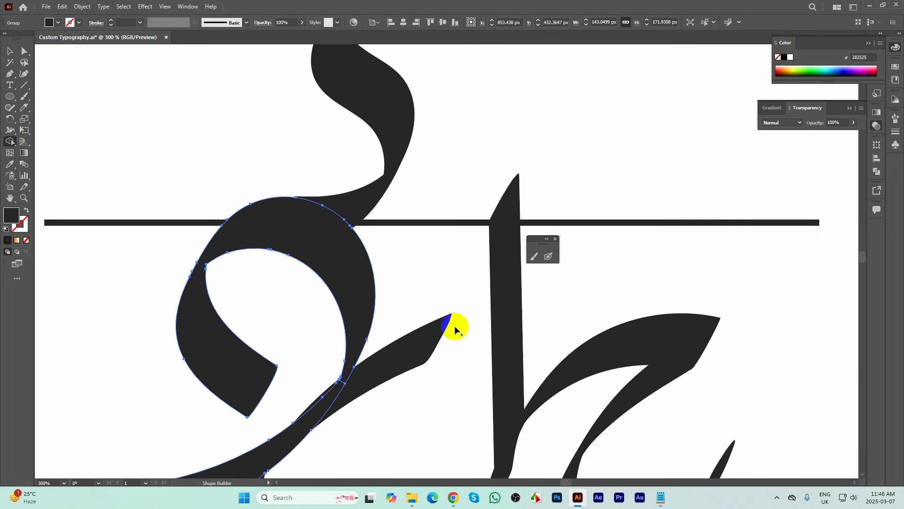
scroll(348, 410, down, 2)
drag(360, 383, 355, 307)
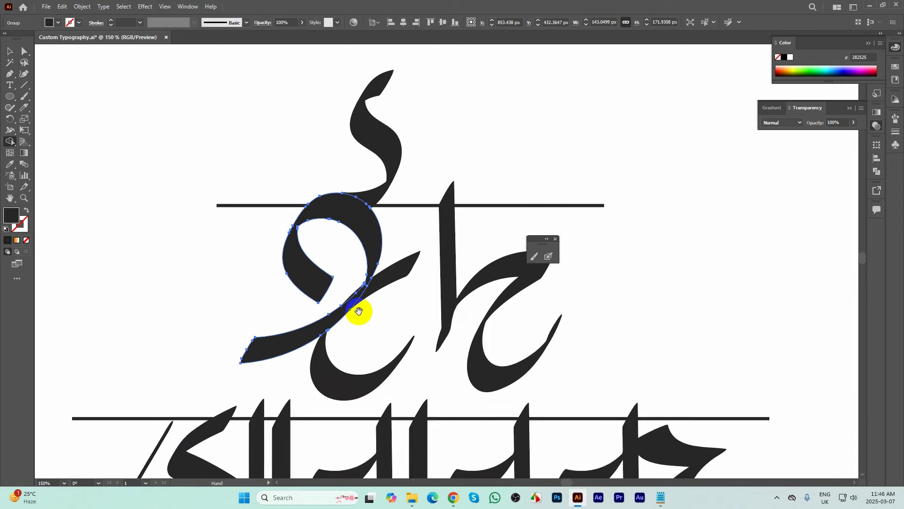
scroll(376, 255, up, 3)
click(350, 279)
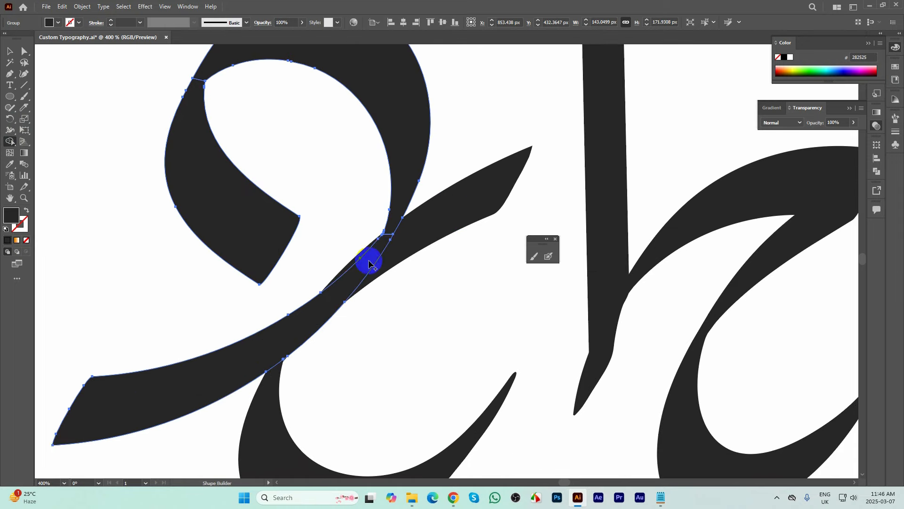
scroll(371, 252, down, 2)
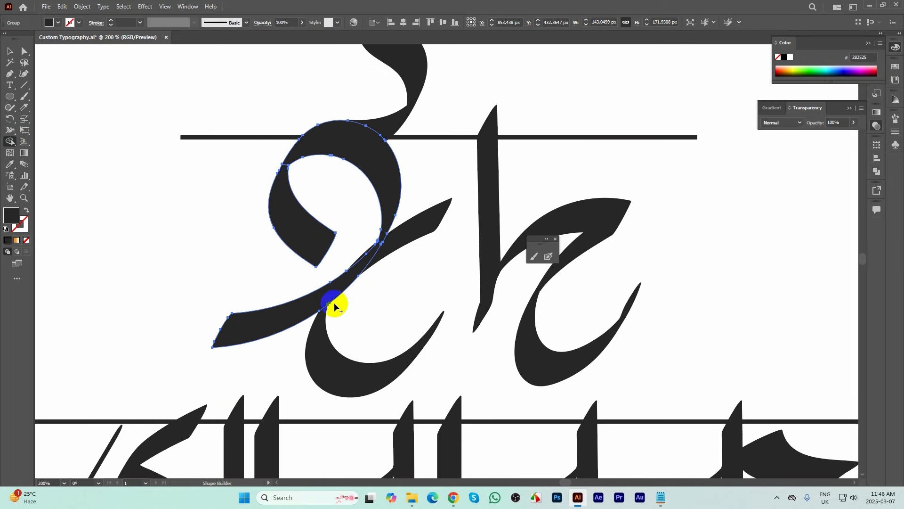
- Add ঈ's lower hook stroke to the loop selection and merge the overlapping areas where the two strokes cross
click(9, 51)
click(419, 234)
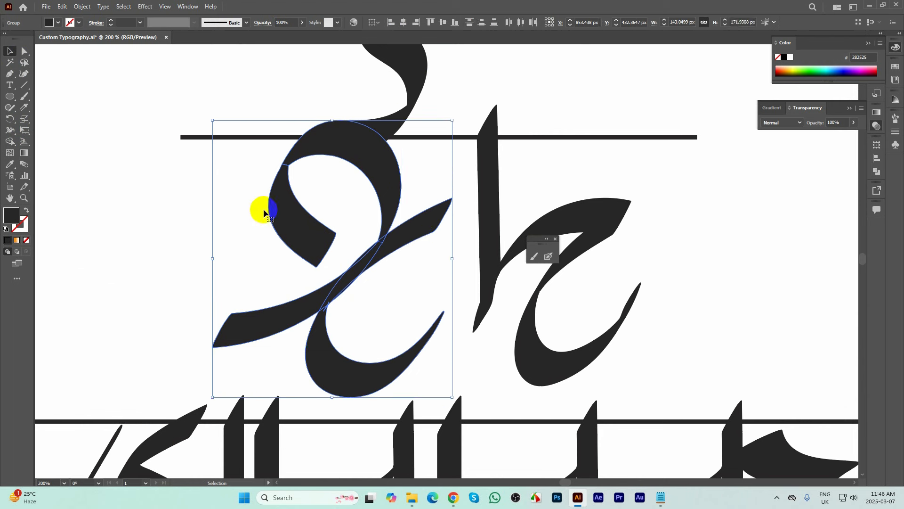
click(10, 141)
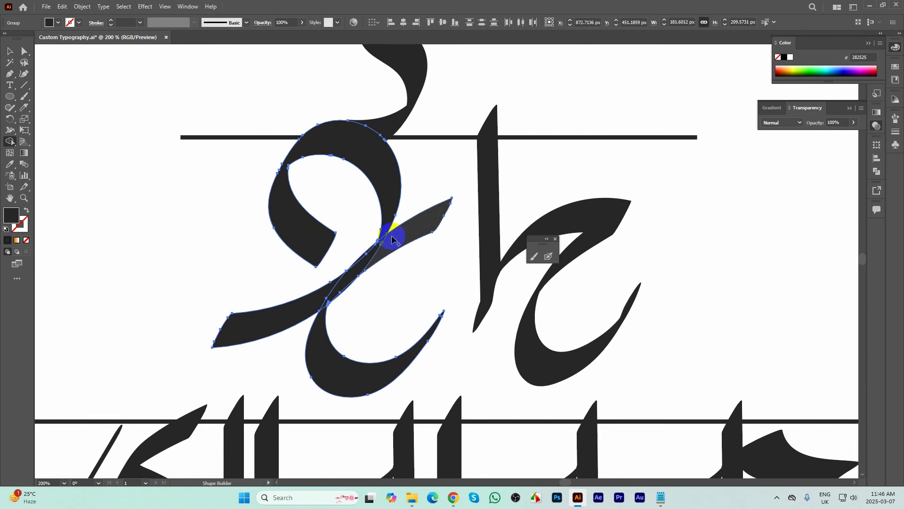
click(290, 301)
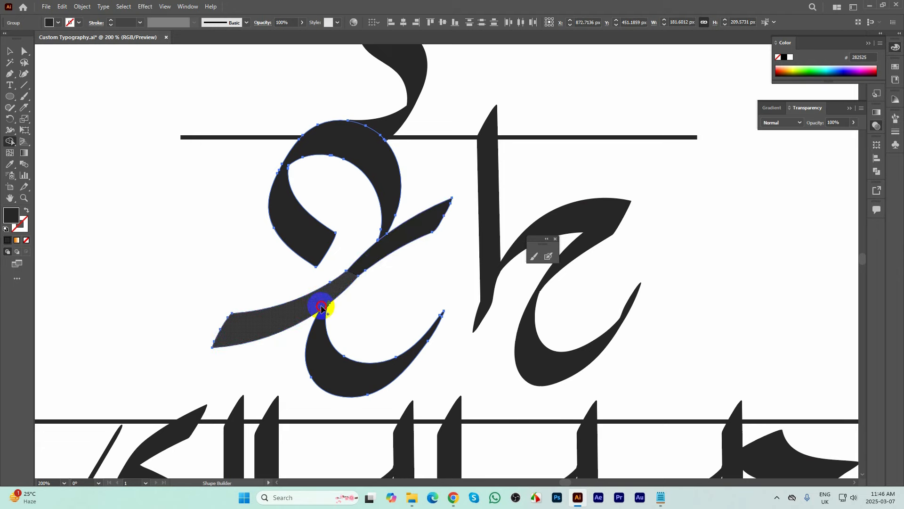
scroll(388, 247, up, 3)
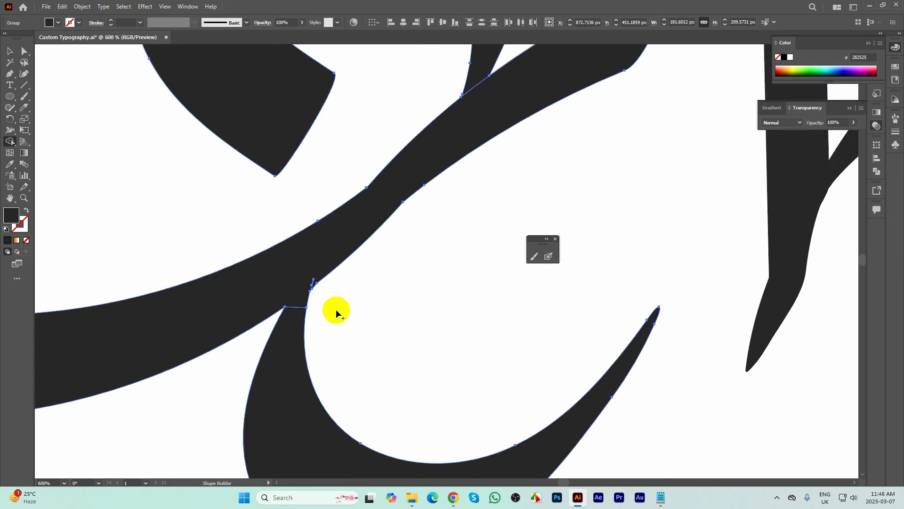
scroll(425, 150, up, 3)
scroll(495, 51, down, 2)
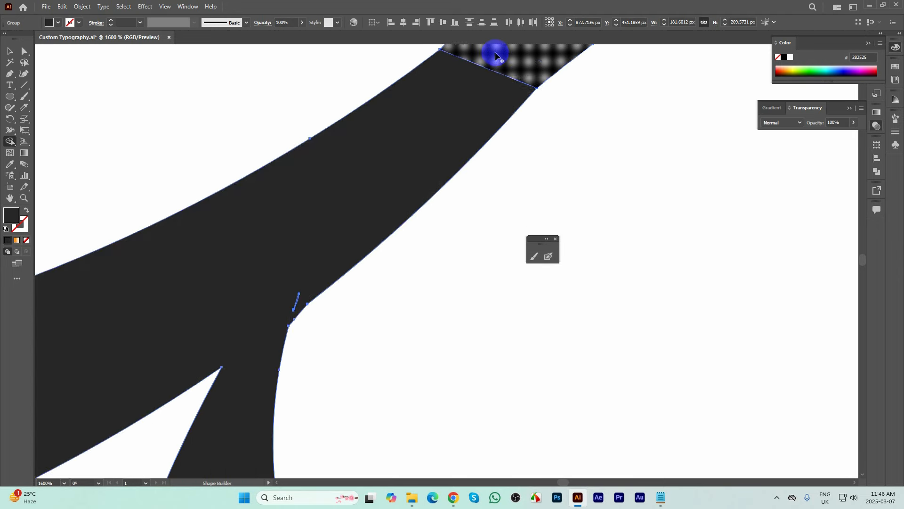
scroll(349, 222, down, 4)
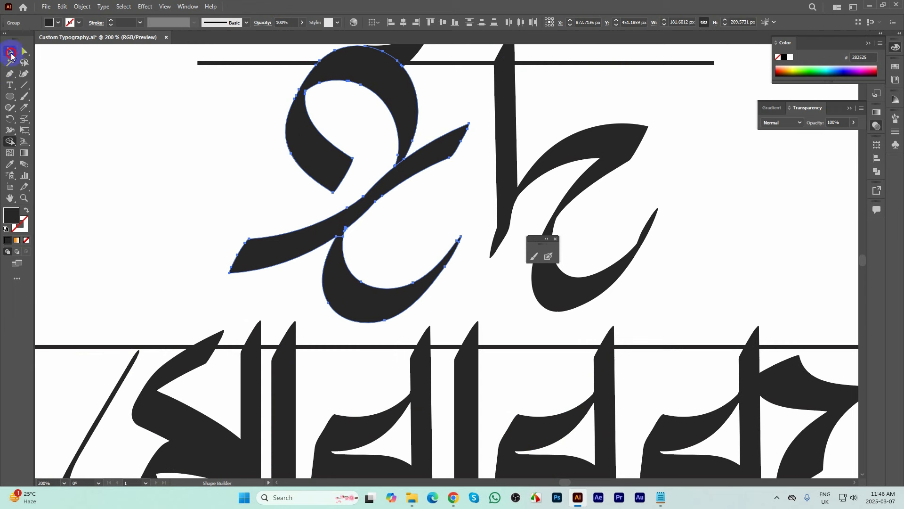
- Reselect ঈ's loop and hook together and try to merge the two halves of the diagonal stroke with the Shape Builder
click(12, 56)
mouse_move(402, 196)
mouse_down()
mouse_move(283, 187)
mouse_move(402, 178)
mouse_up()
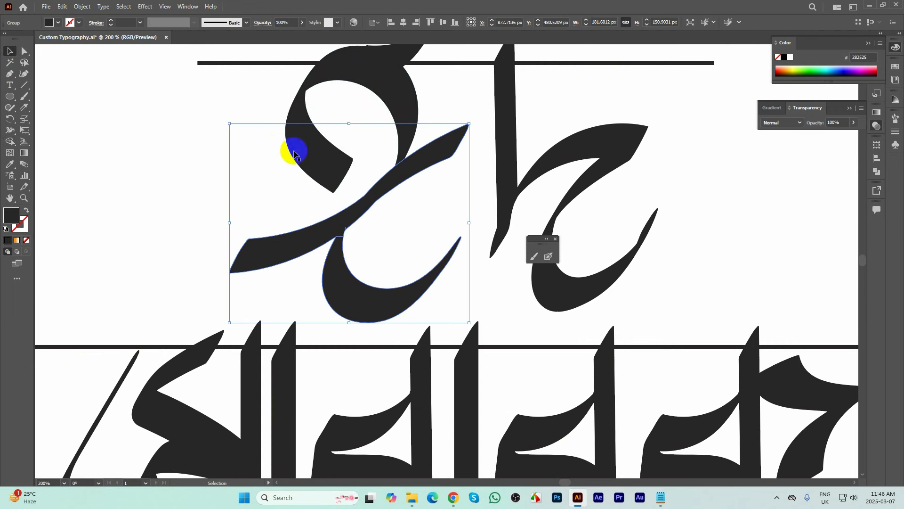
mouse_move(294, 154)
mouse_down()
mouse_move(409, 284)
mouse_move(404, 288)
mouse_up()
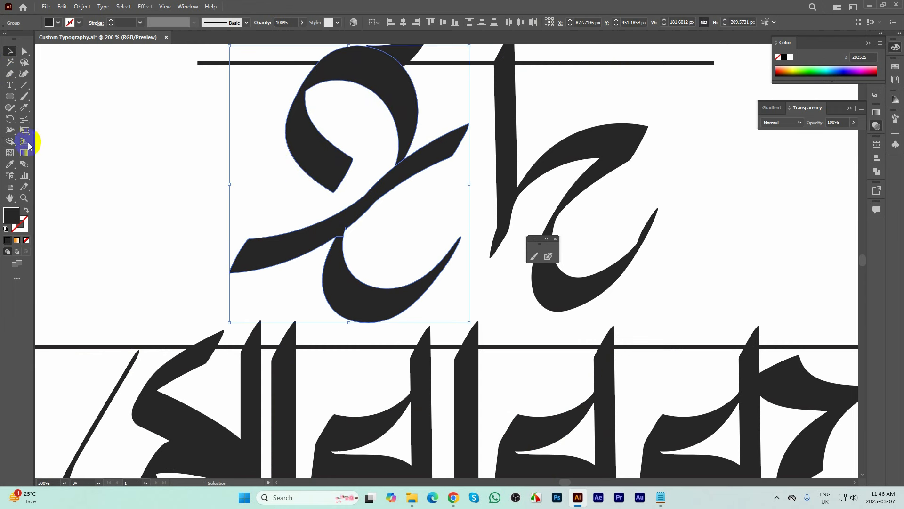
click(10, 141)
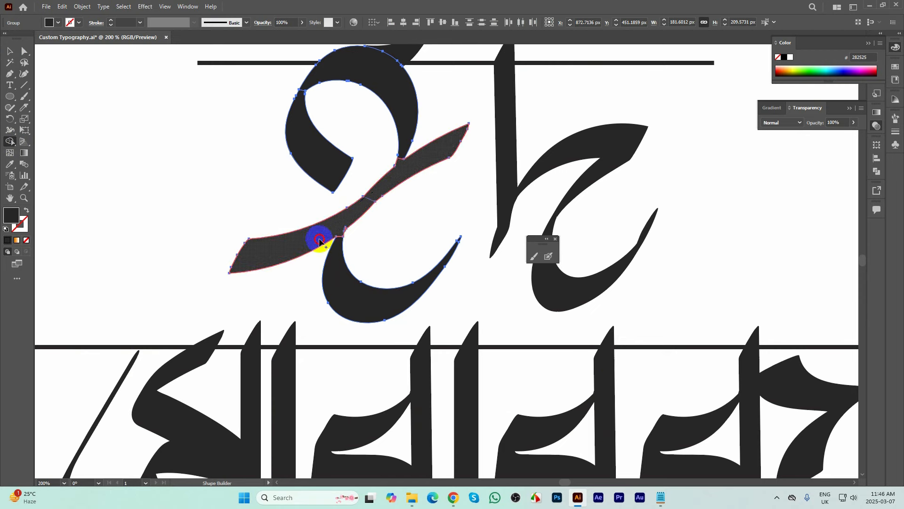
scroll(333, 270, down, 3)
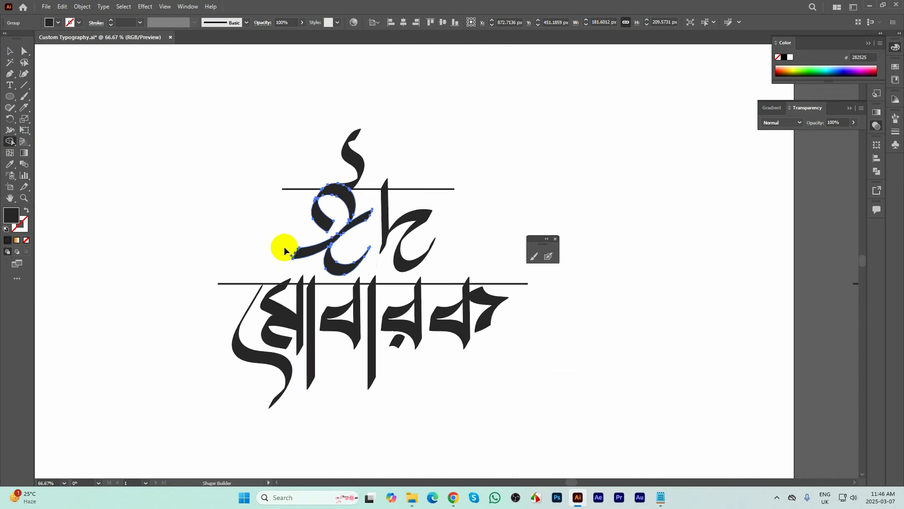
scroll(372, 257, up, 2)
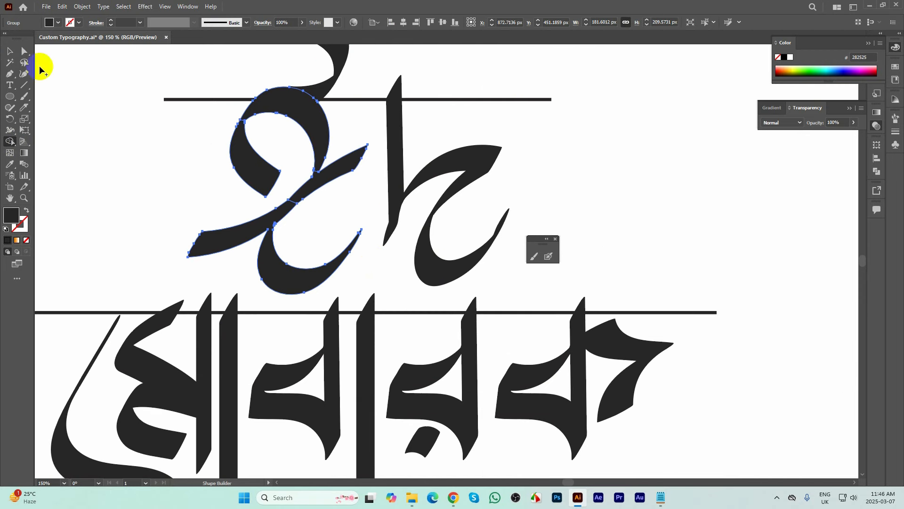
- Merge the overlapping pieces of the letter দ in the upper word using the Shape Builder tool
click(10, 50)
click(430, 244)
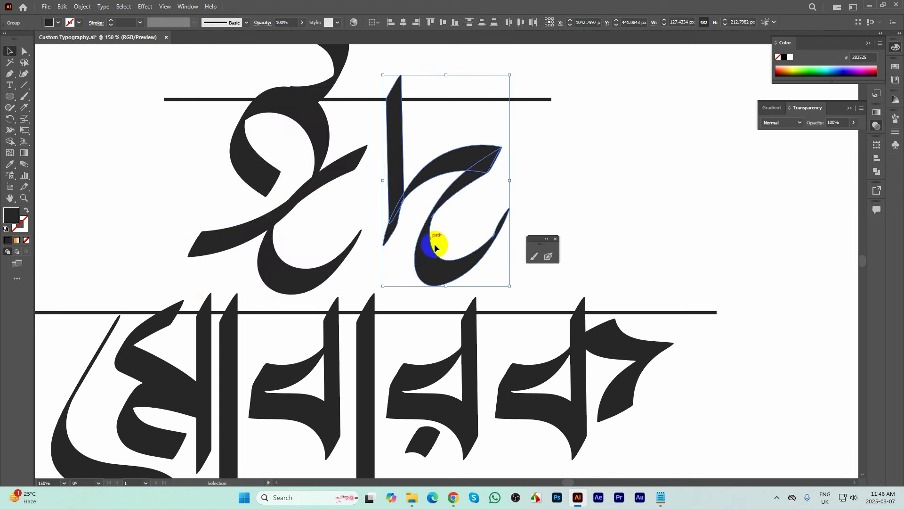
click(10, 141)
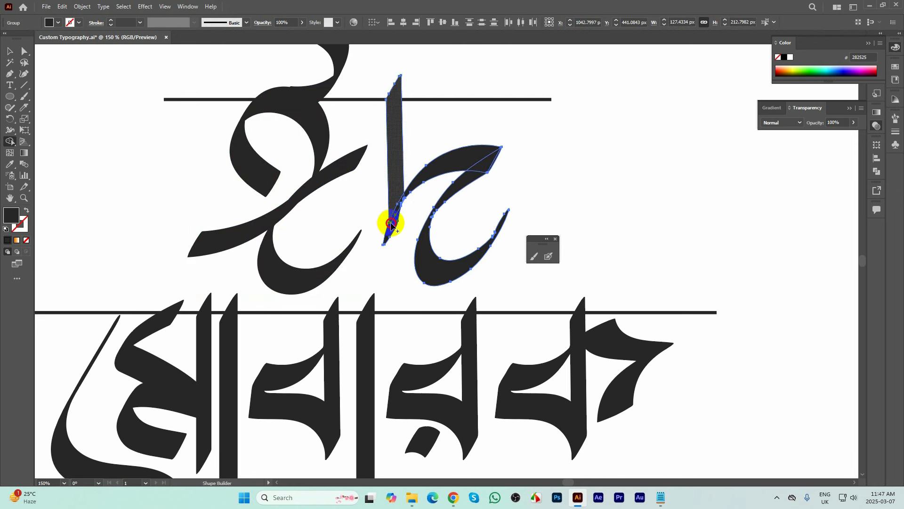
mouse_move(470, 179)
mouse_down()
mouse_move(403, 272)
mouse_move(439, 259)
mouse_up()
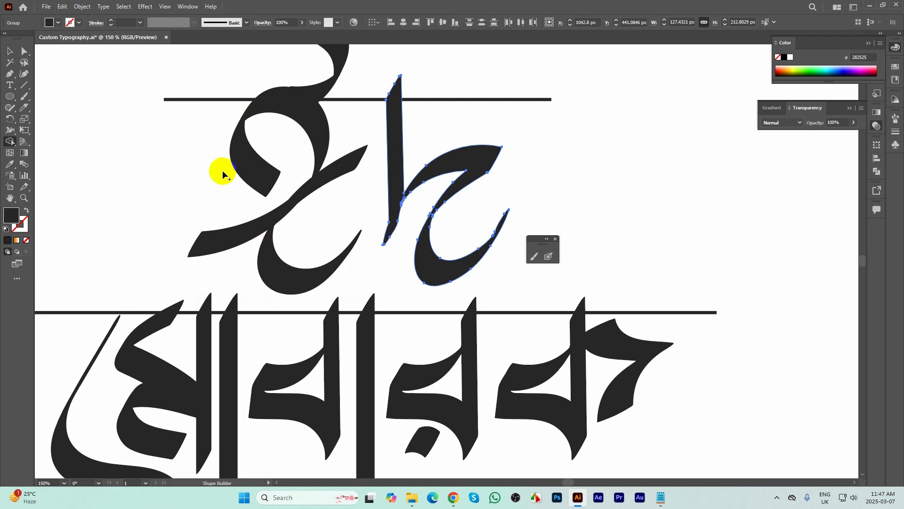
- Review the whole black lettering and compare it with the red reference design above the artboard
click(10, 51)
key(ctrl+minus)
key(ctrl+minus)
key(ctrl+minus)
click(473, 184)
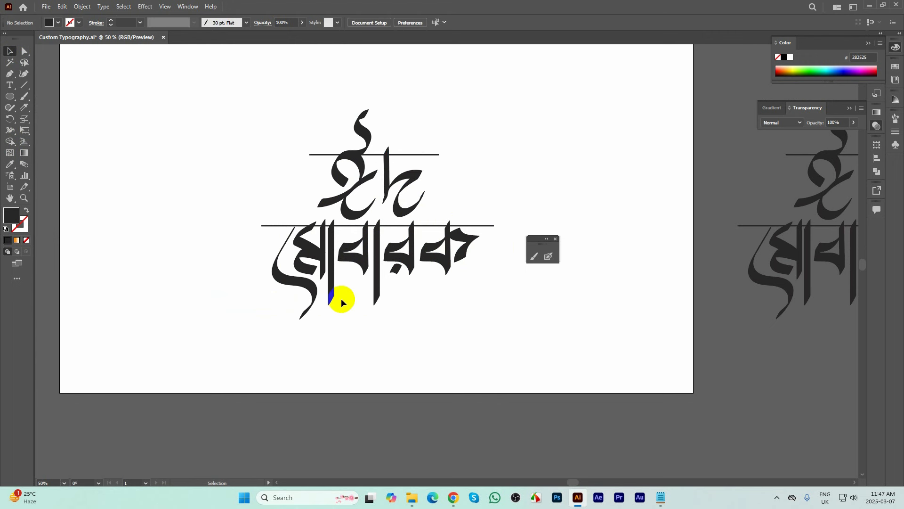
scroll(346, 264, down, 2)
scroll(405, 88, up, 3)
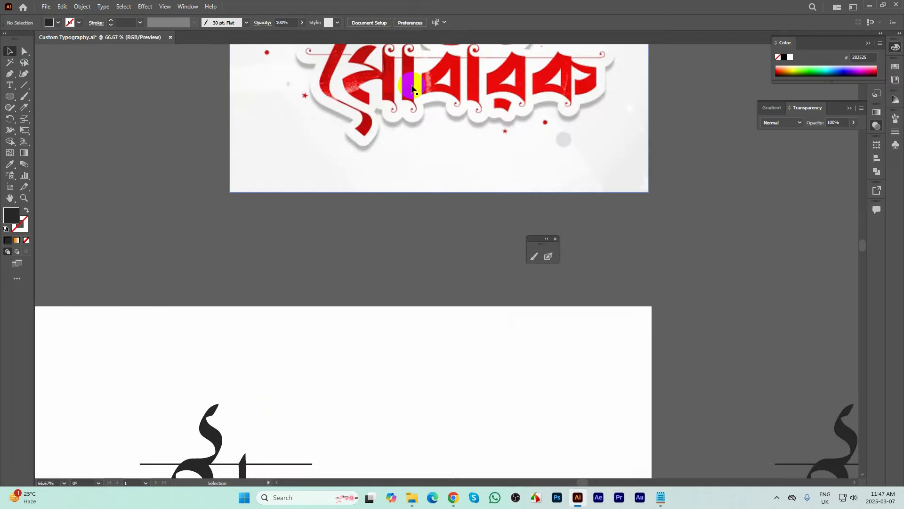
scroll(412, 89, down, 3)
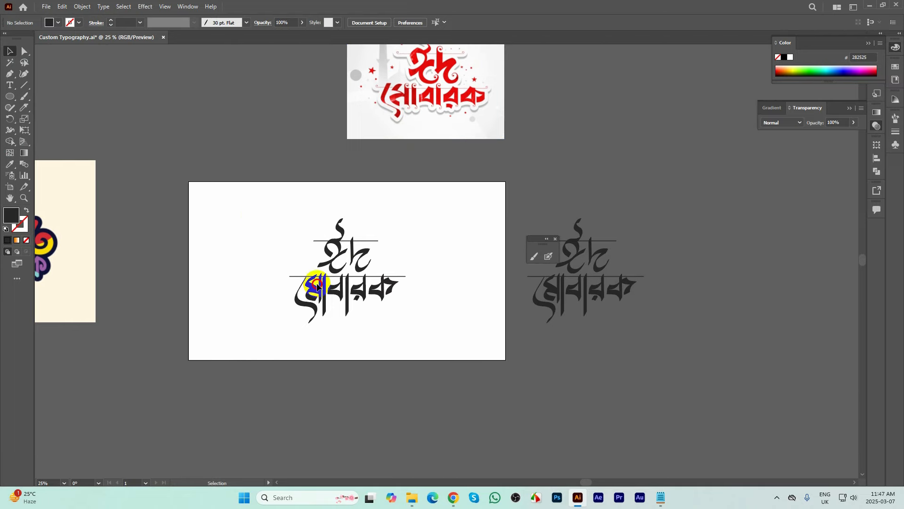
- Fill the whole lettering group with a linear gradient at a 90° angle
click(317, 285)
click(357, 272)
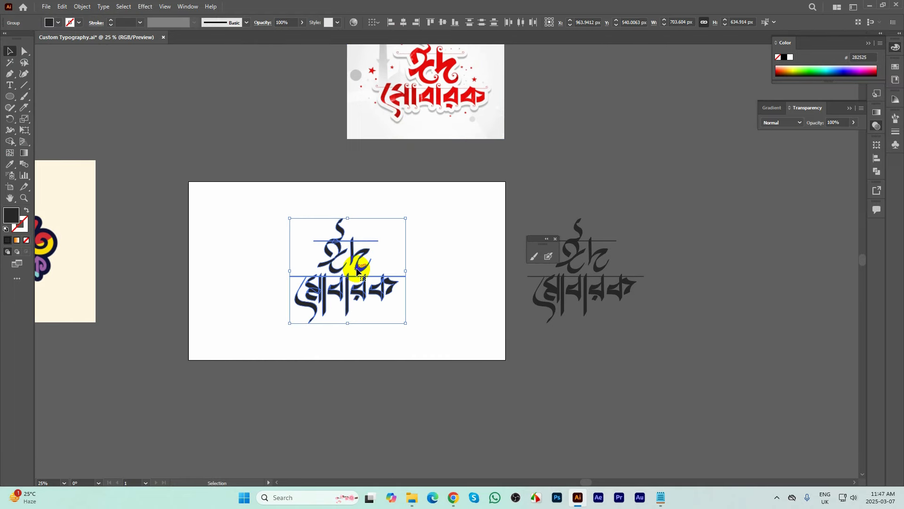
click(878, 114)
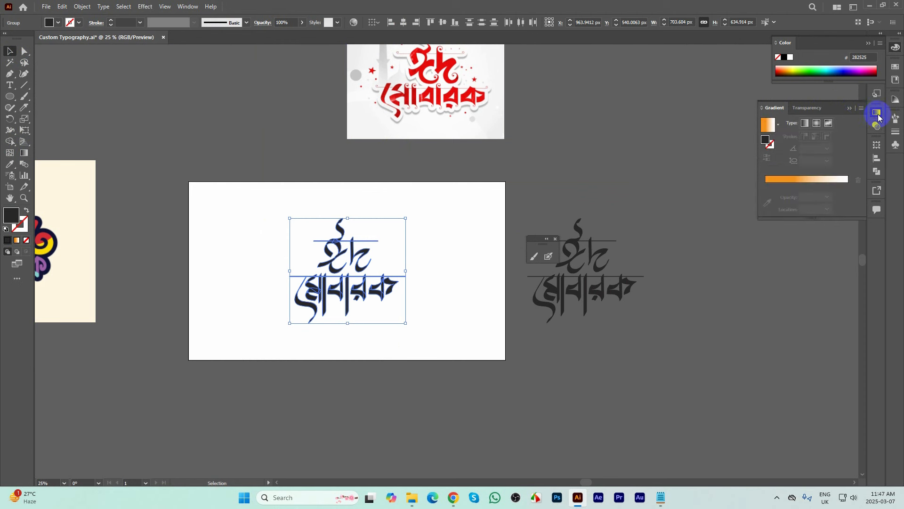
click(795, 182)
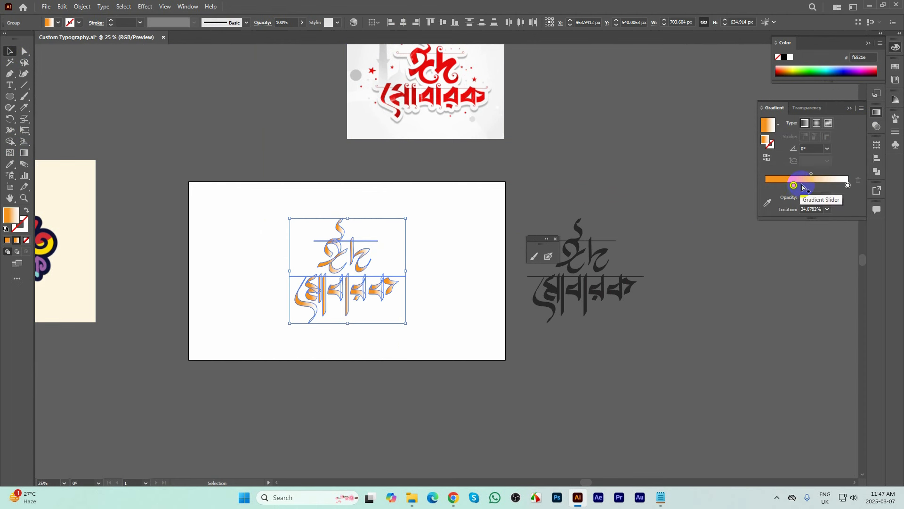
click(828, 150)
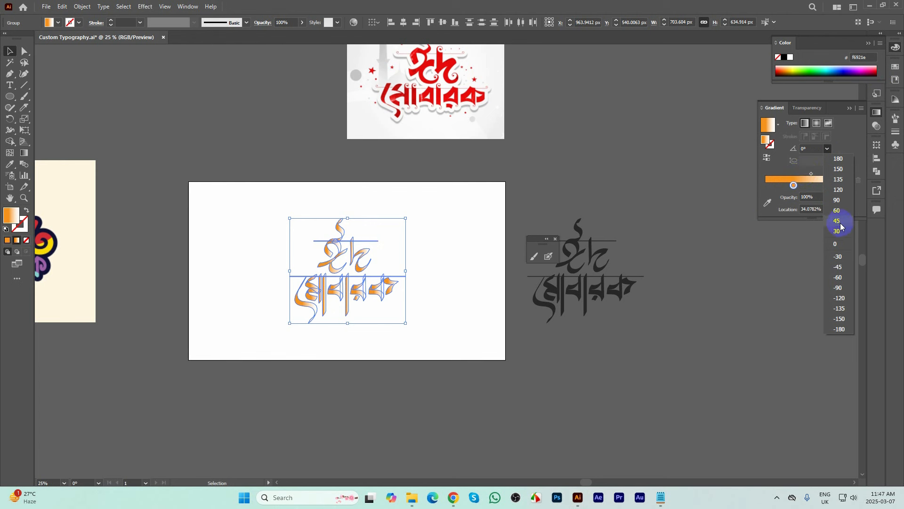
click(838, 200)
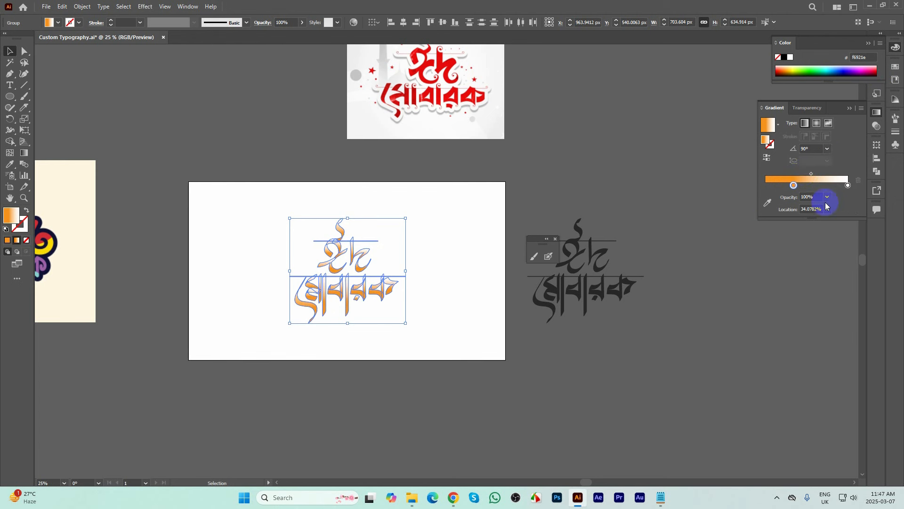
- Set the lettering gradient's stops to red (ec1c24) and orange (R=247 G=147 B=30), and deselect the artwork
double_click(794, 185)
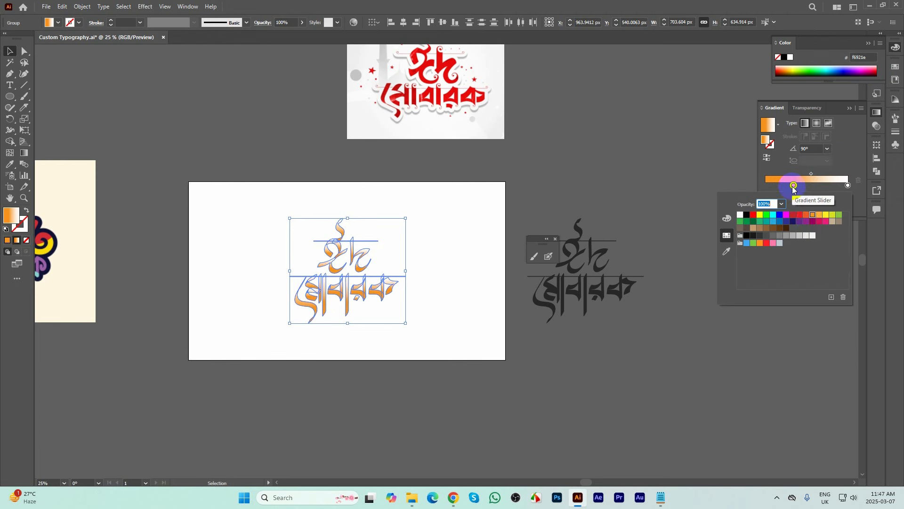
click(800, 216)
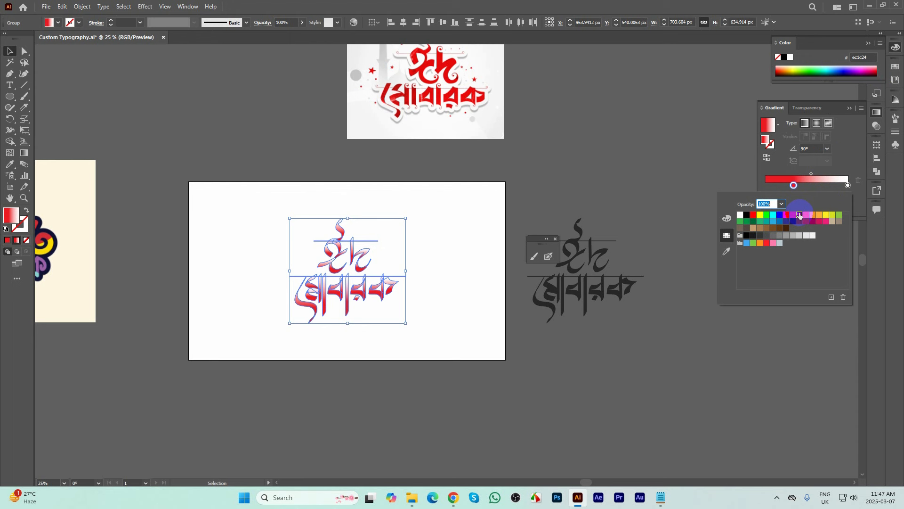
double_click(848, 186)
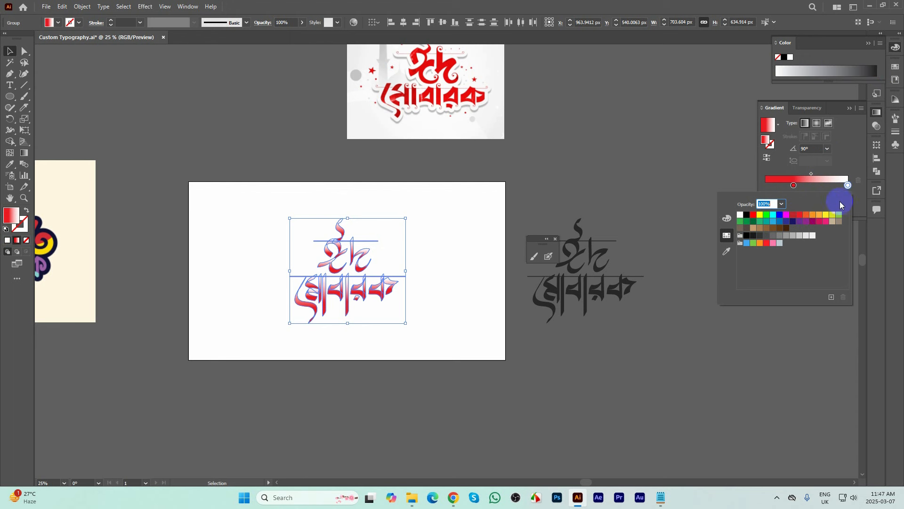
click(813, 215)
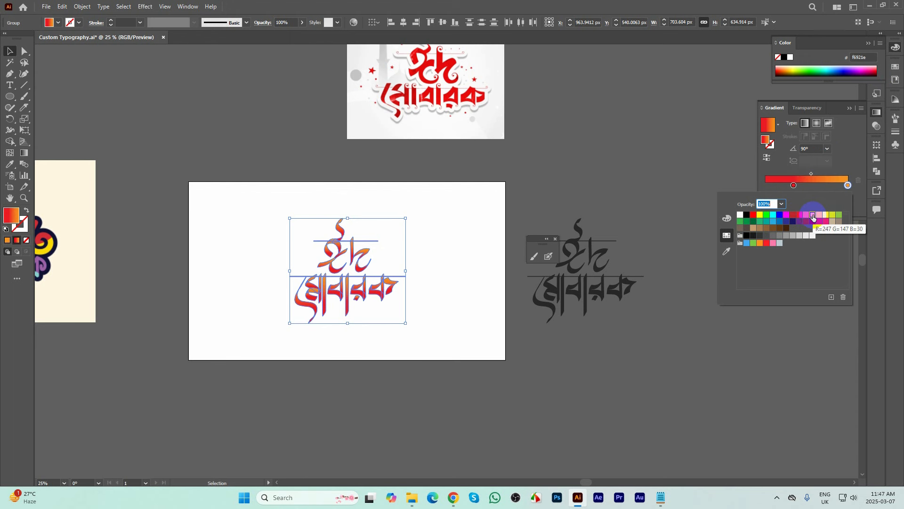
click(445, 265)
scroll(349, 323, up, 3)
click(390, 364)
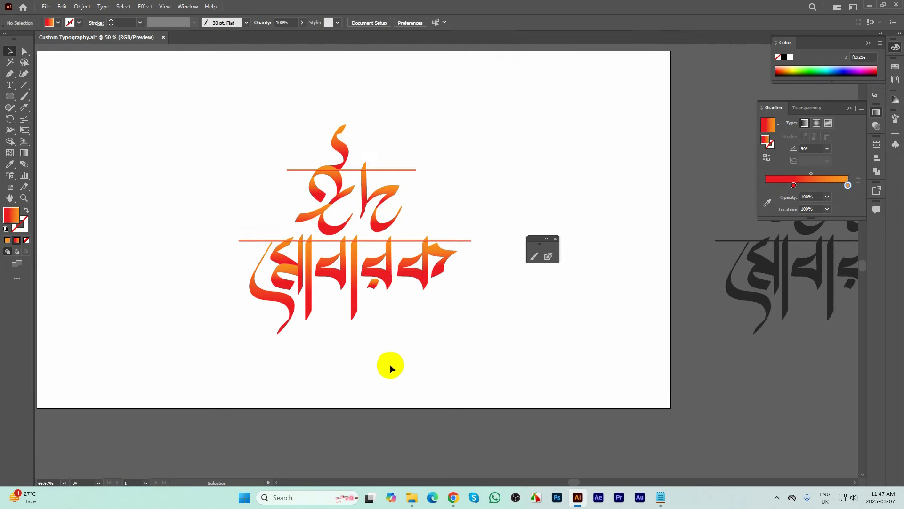
- Combine the pieces of the letter ই and of the letter দ into one path each with Pathfinder
scroll(405, 359, down, 1)
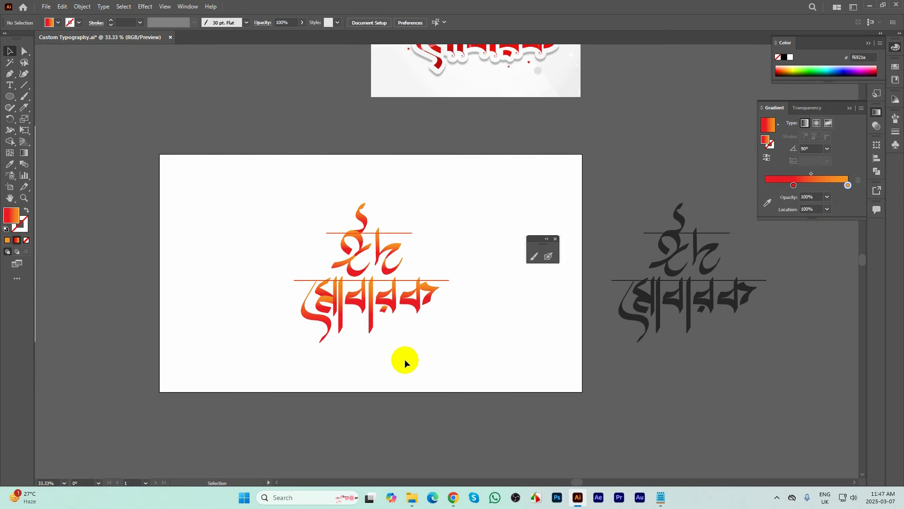
scroll(405, 359, up, 1)
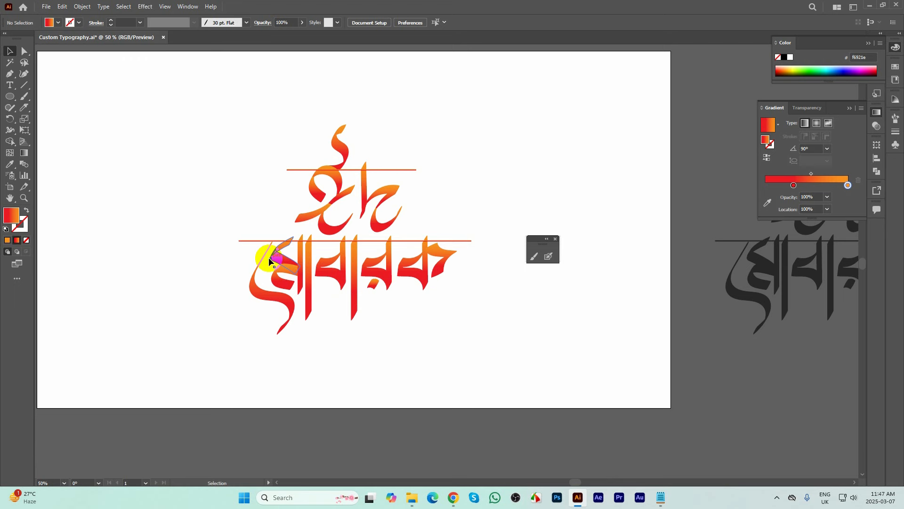
scroll(337, 291, up, 1)
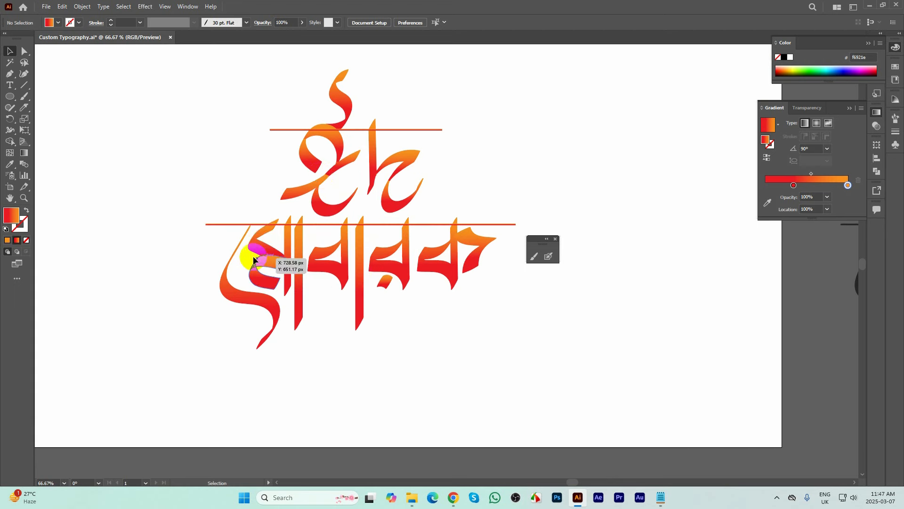
click(314, 165)
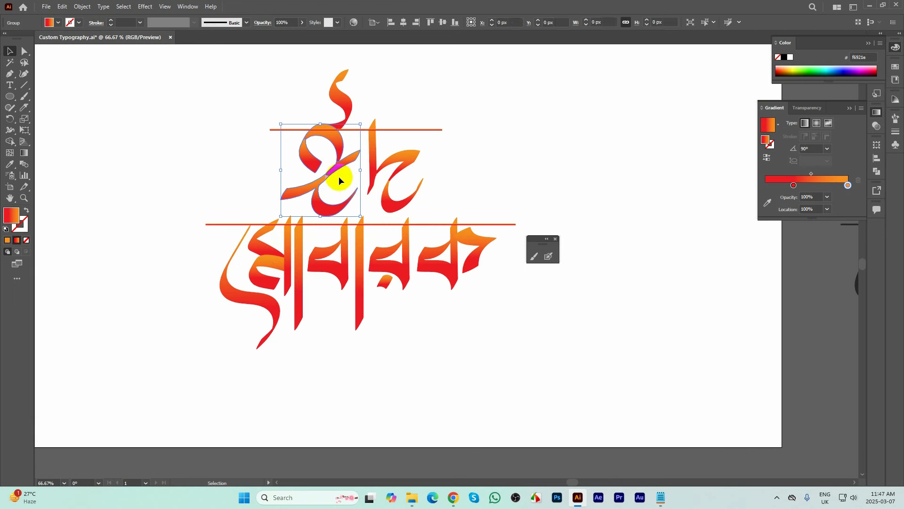
click(877, 171)
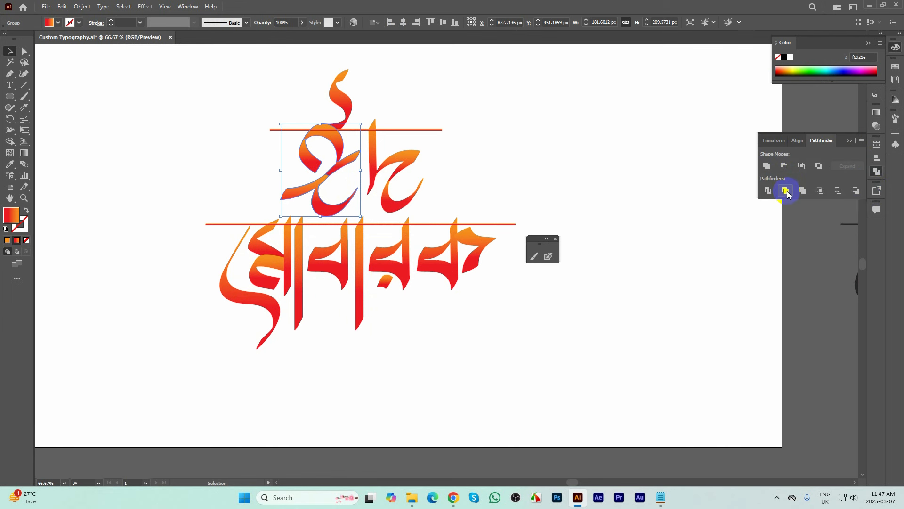
click(786, 191)
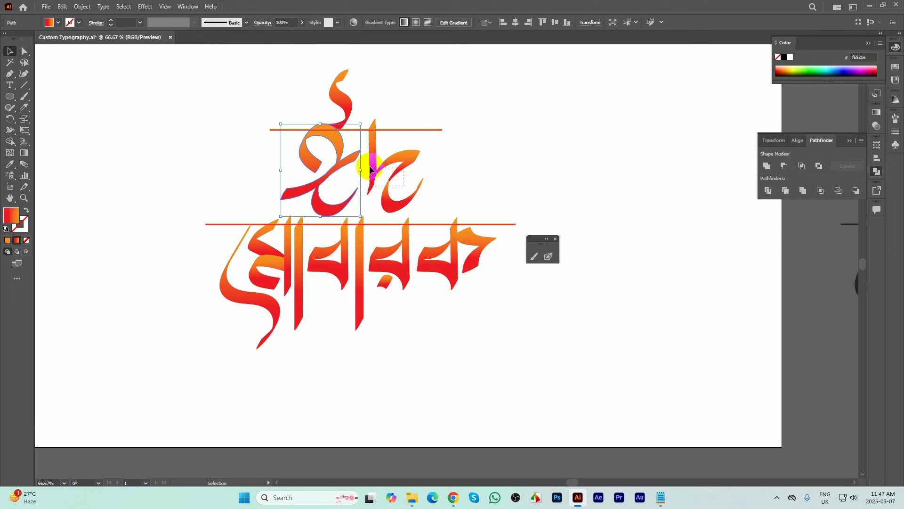
click(367, 172)
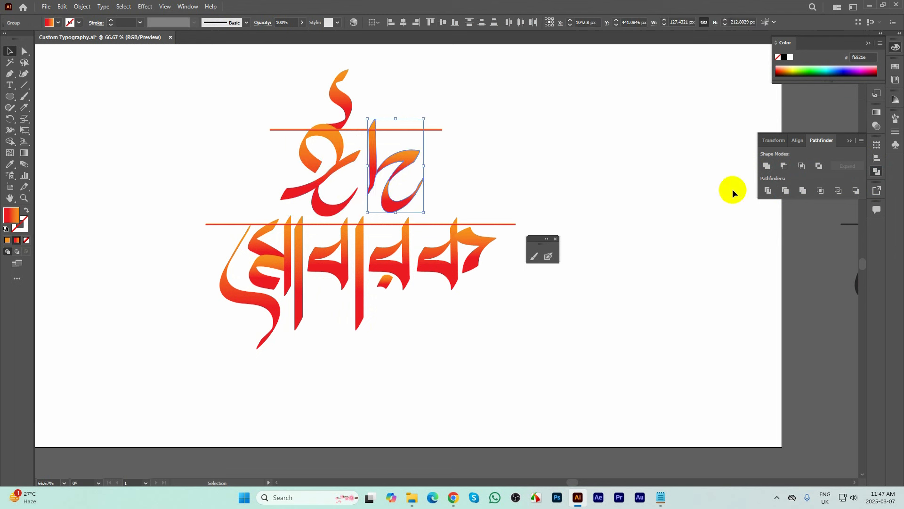
click(804, 191)
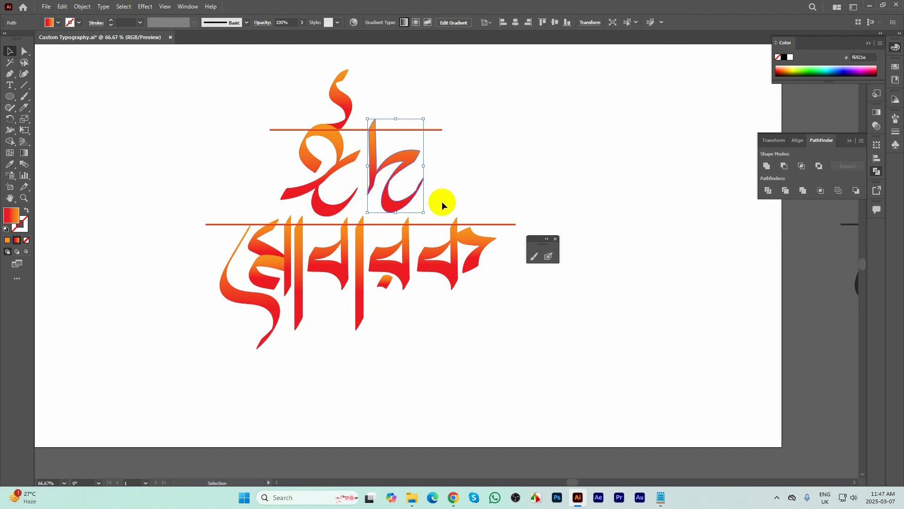
- Combine the overlapping pieces of the letter ম in the lower word into a single path with Pathfinder
click(244, 257)
shift+click(288, 264)
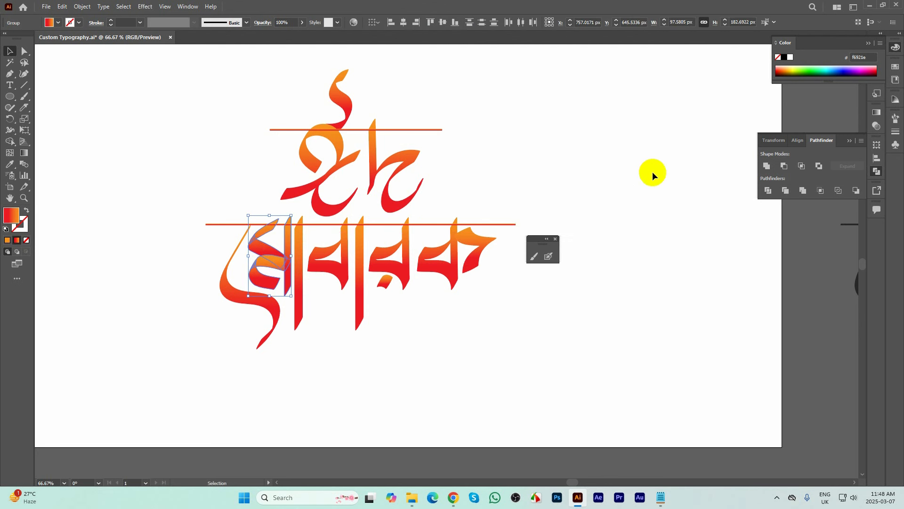
click(785, 190)
click(803, 191)
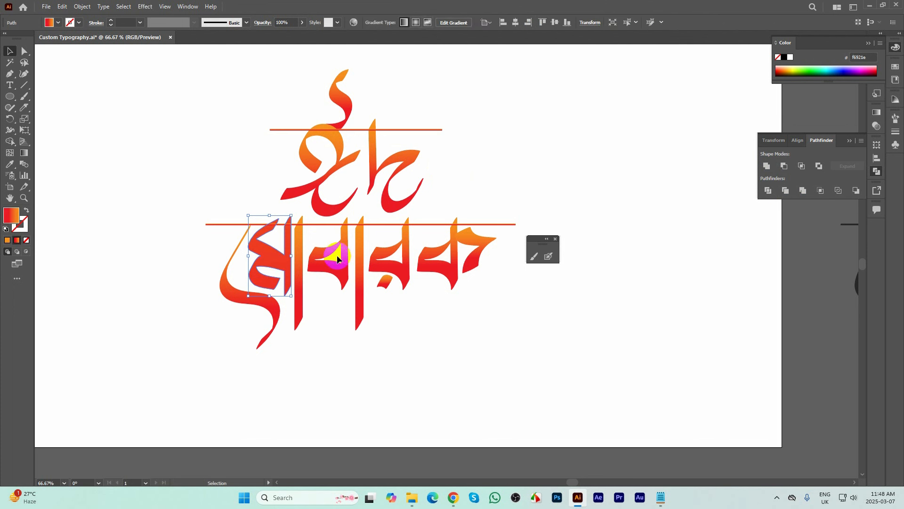
- Try moving the red gradient stop of the letter ম to location 0%, and resample the gradient from a neighbouring letter
click(875, 113)
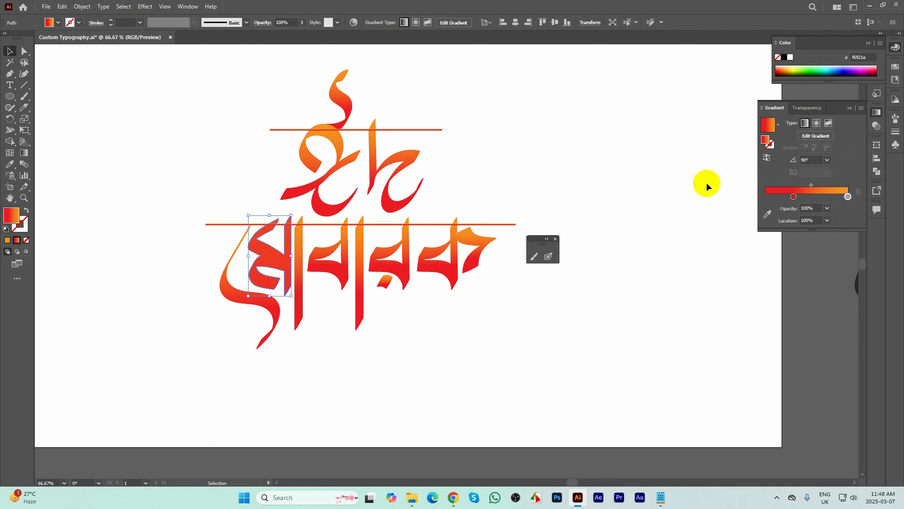
click(765, 158)
click(766, 158)
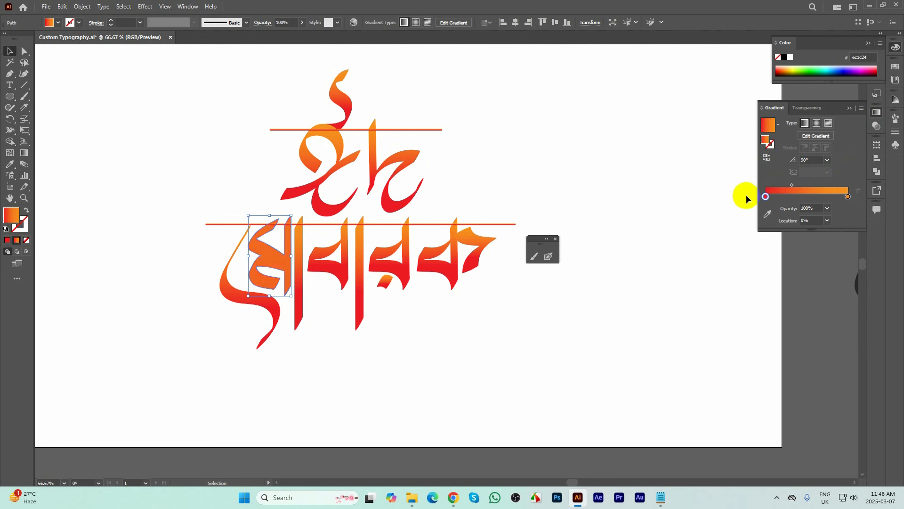
shift+click(337, 242)
key(i)
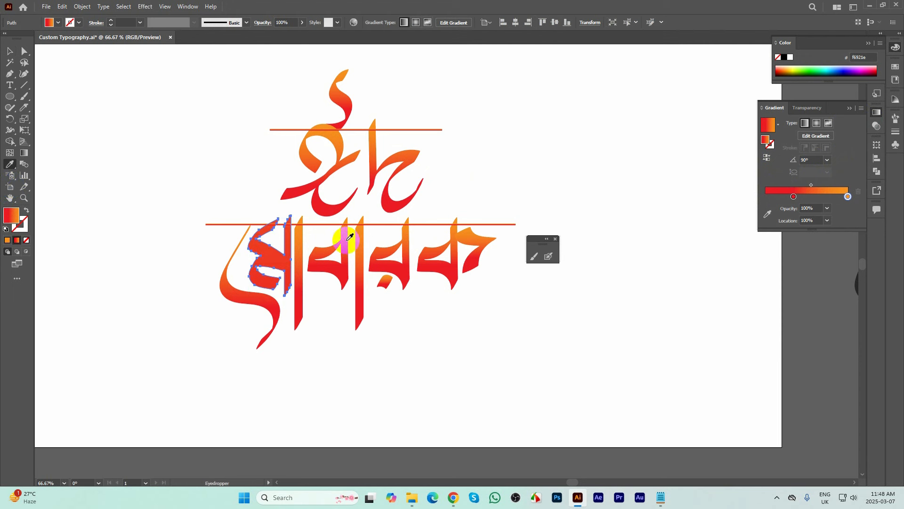
click(9, 51)
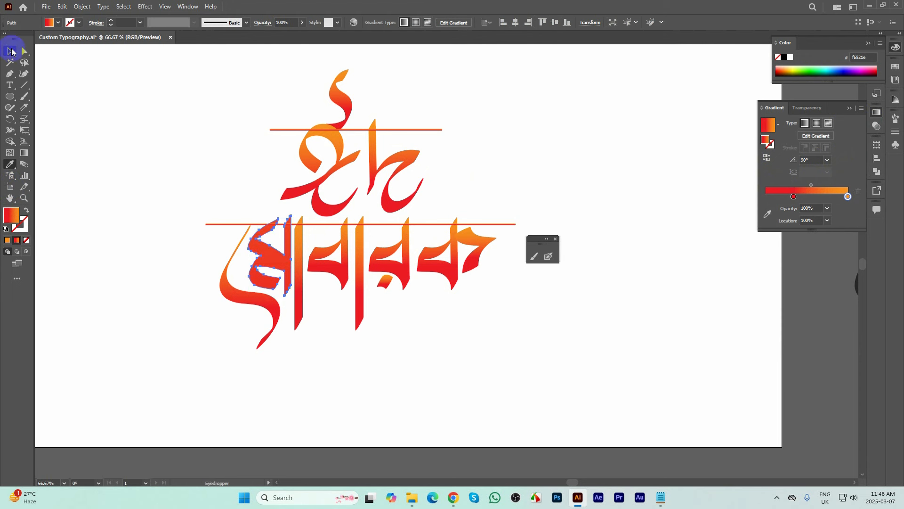
- Unite the curved stroke above the upper word with the letter ই beneath it into one path
click(346, 139)
shift+click(341, 147)
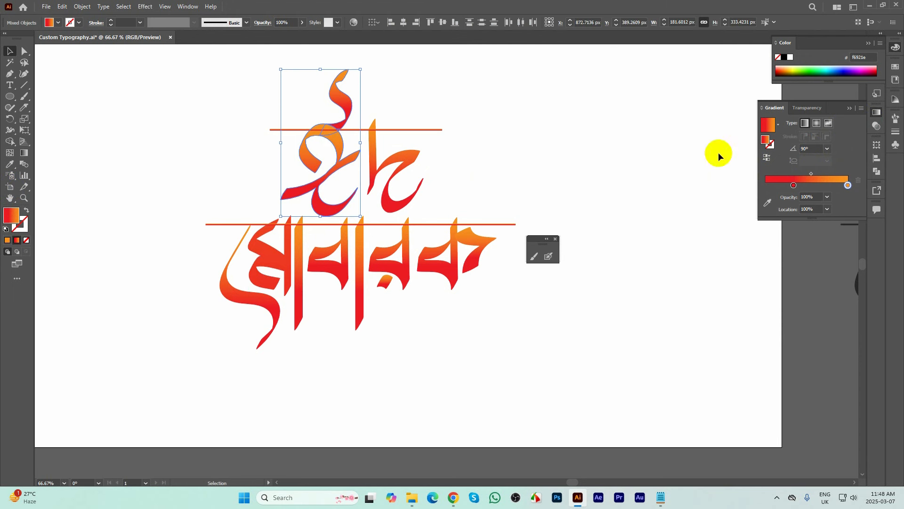
click(854, 118)
click(876, 171)
click(803, 190)
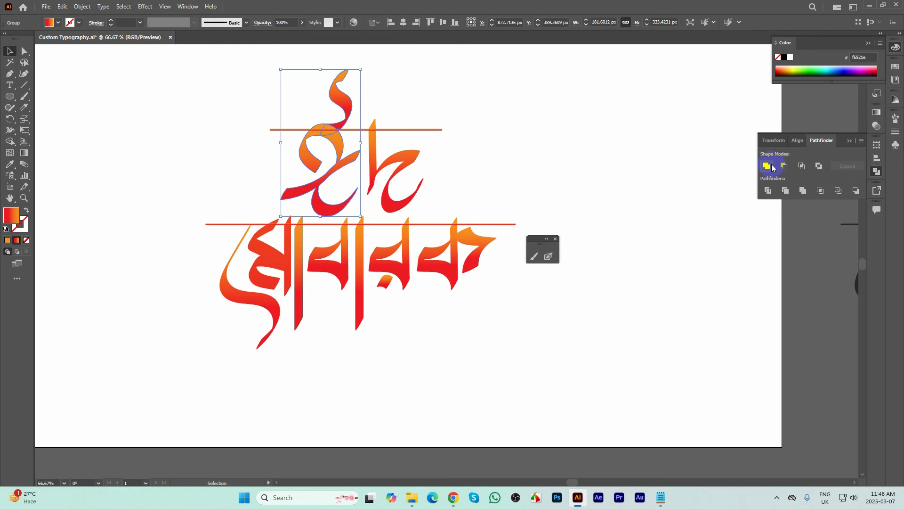
click(850, 140)
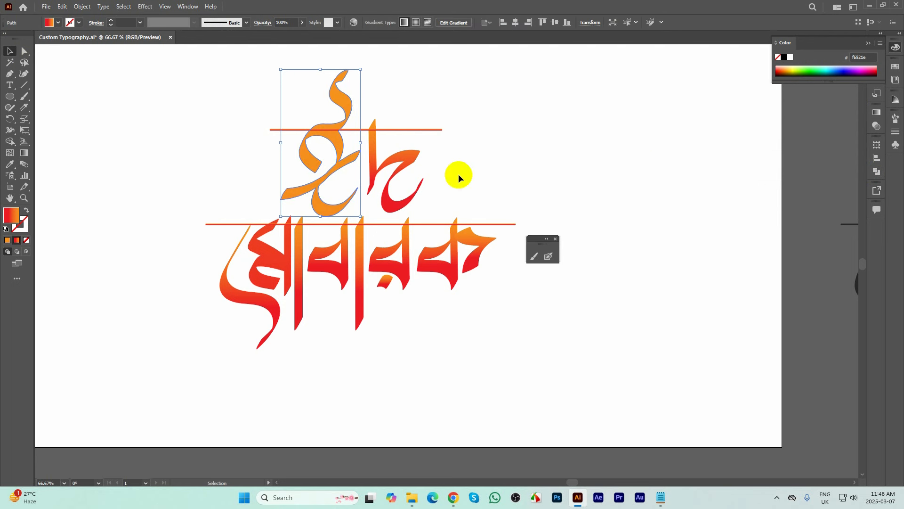
- Replace the fill of the entire lettering with the default white-to-black linear gradient
drag(177, 95, 512, 379)
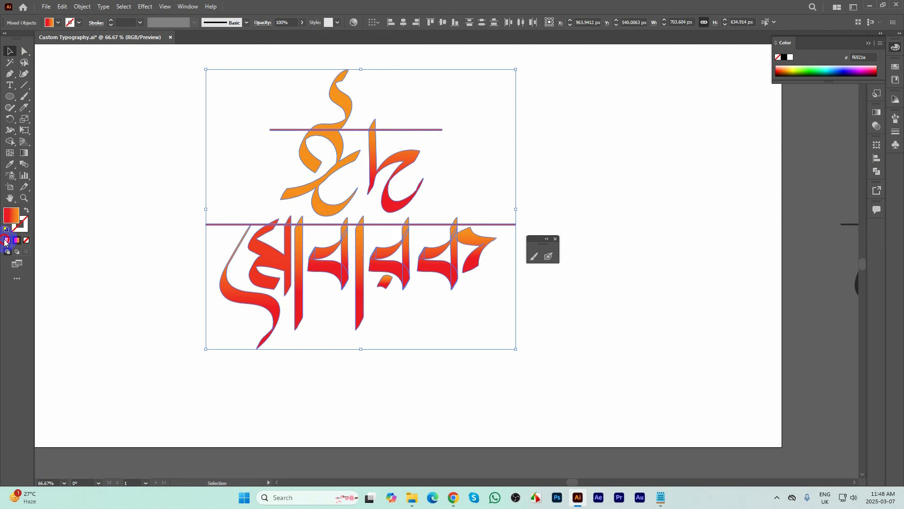
click(6, 240)
click(16, 240)
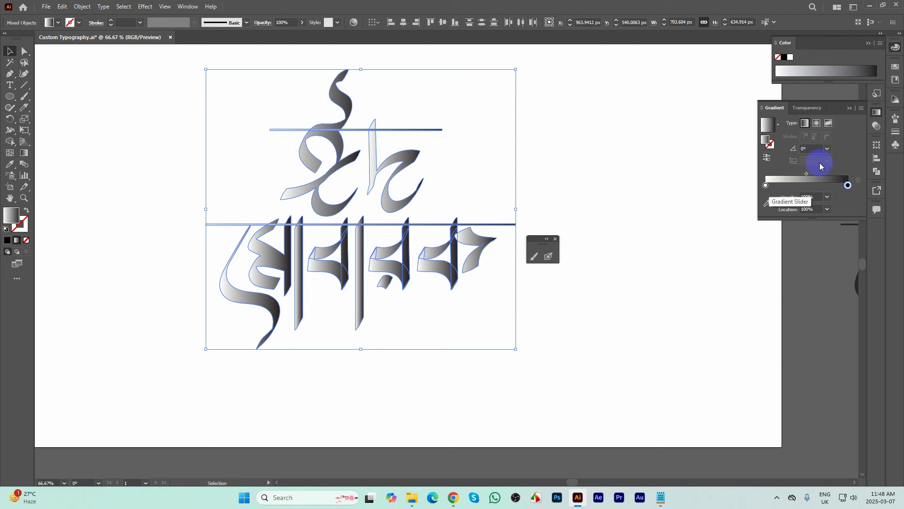
- Set the gradient angle of the whole lettering to 90° and reverse the gradient direction
click(828, 148)
click(843, 202)
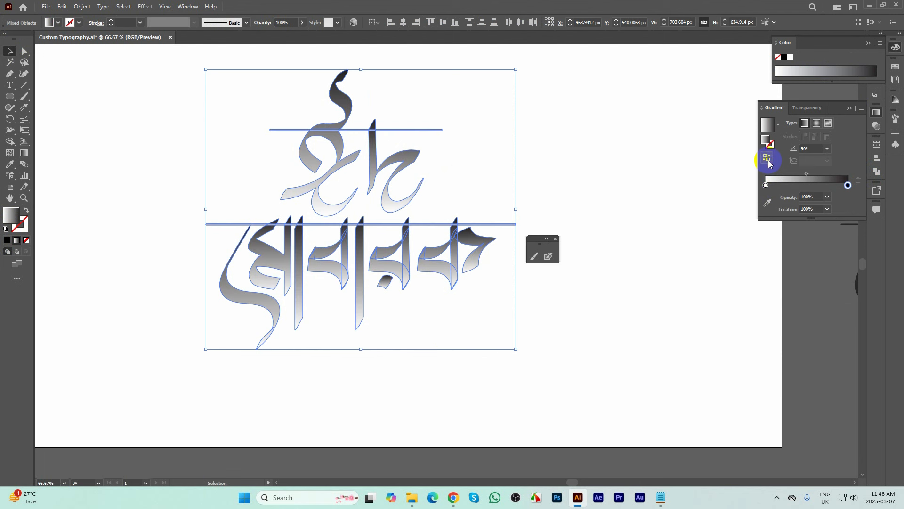
click(767, 160)
- Colour the lettering's black gradient stop red (ec1c24) and the white stop orange (f6921e), then deselect the lettering
click(766, 185)
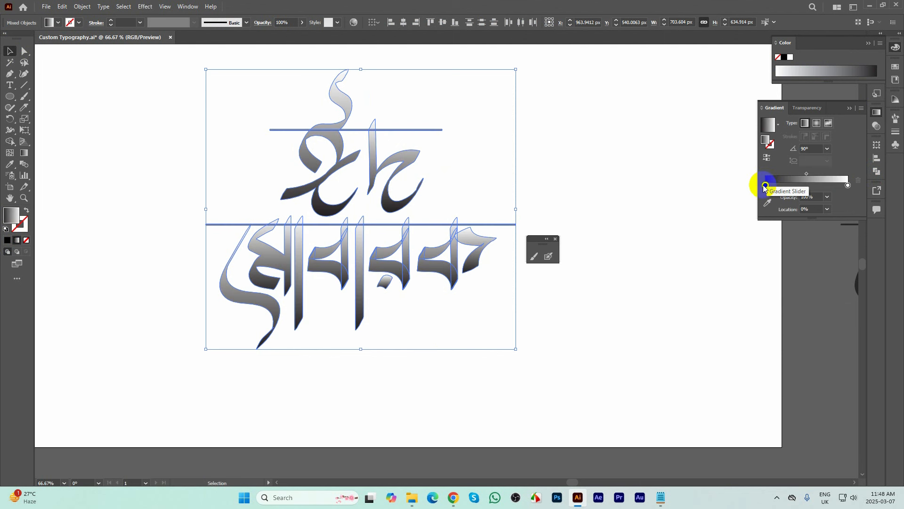
double_click(766, 186)
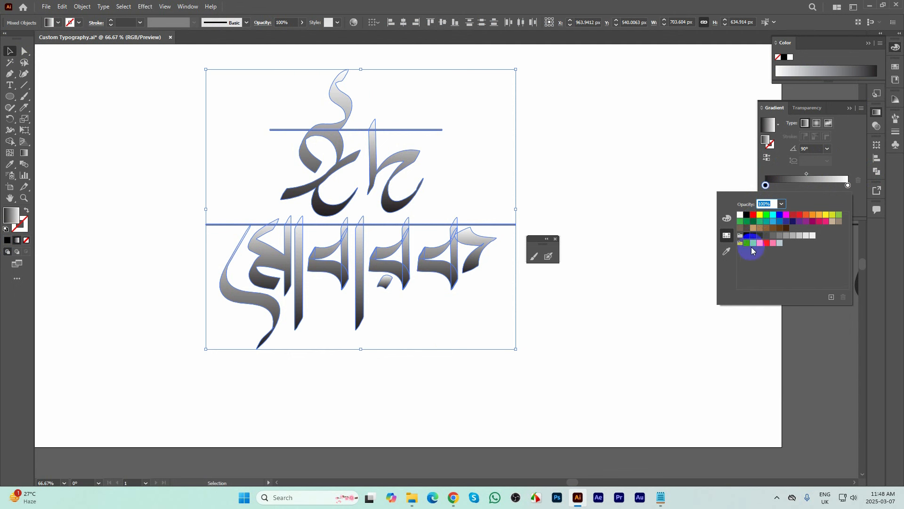
click(795, 216)
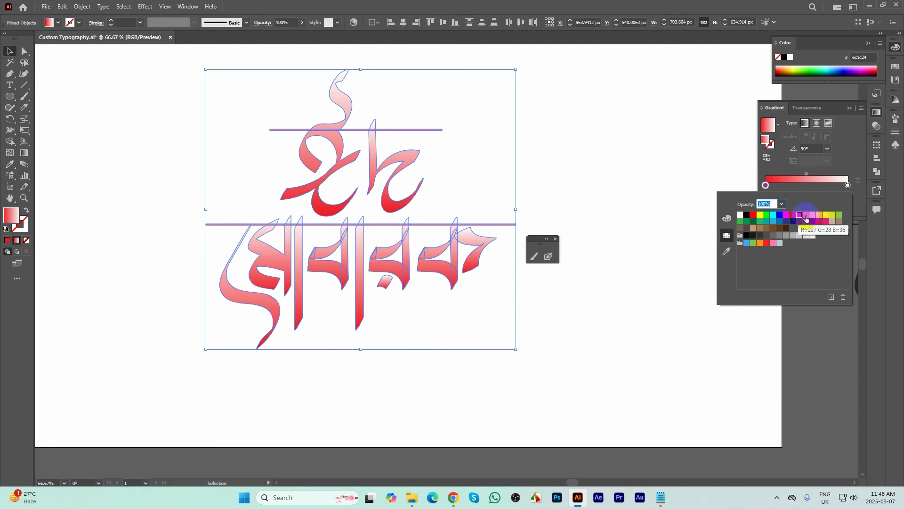
click(848, 185)
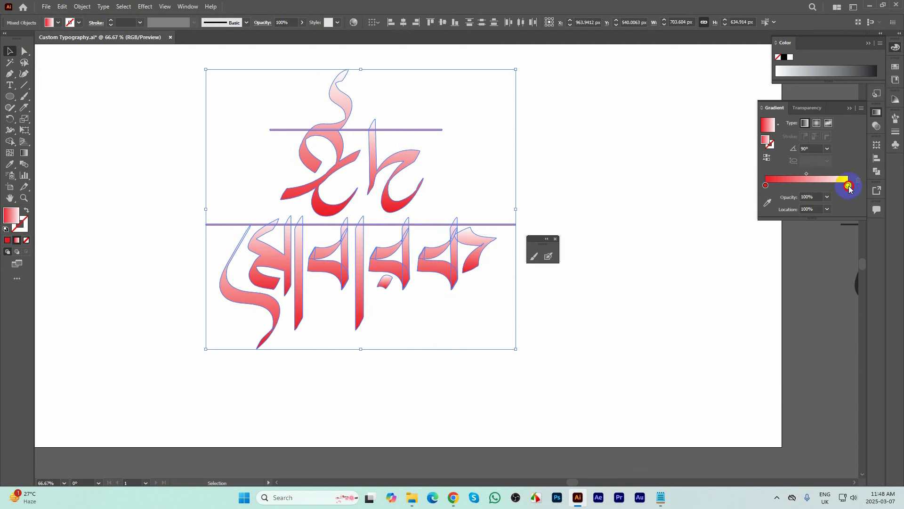
double_click(849, 186)
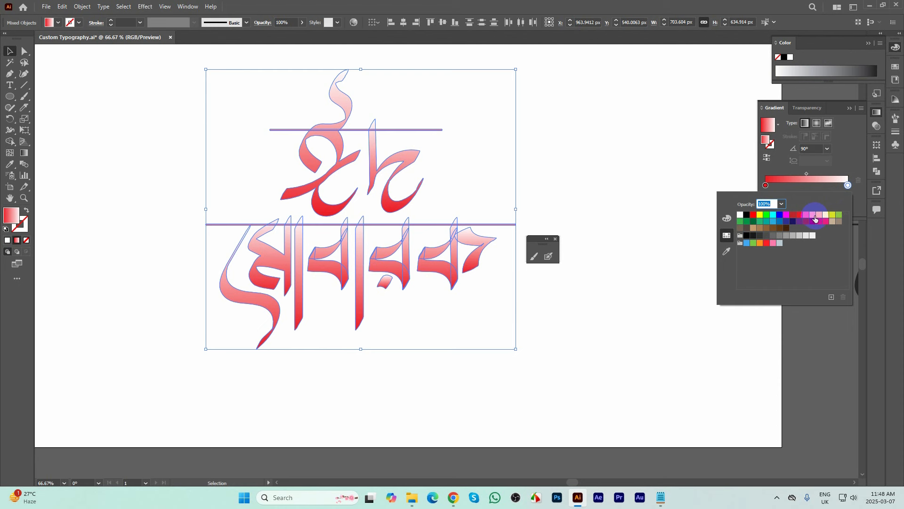
click(813, 216)
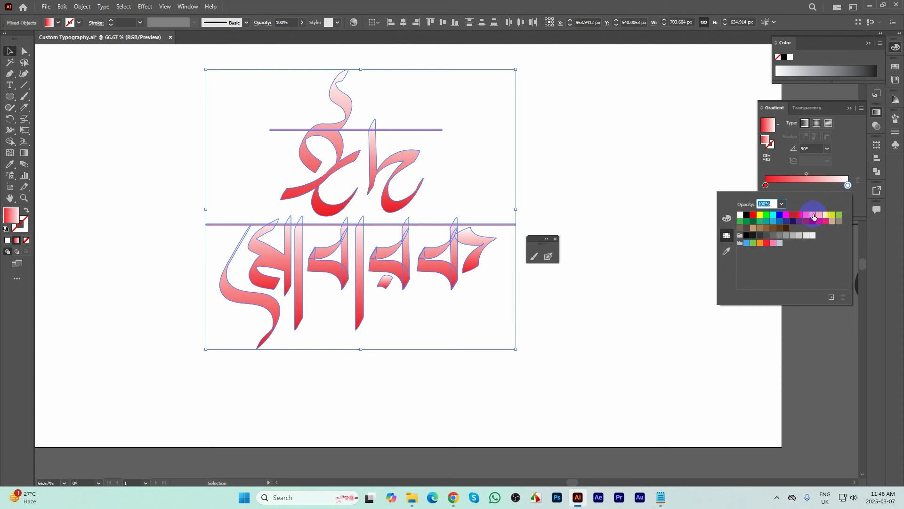
click(601, 193)
click(188, 287)
key(ctrl+minus)
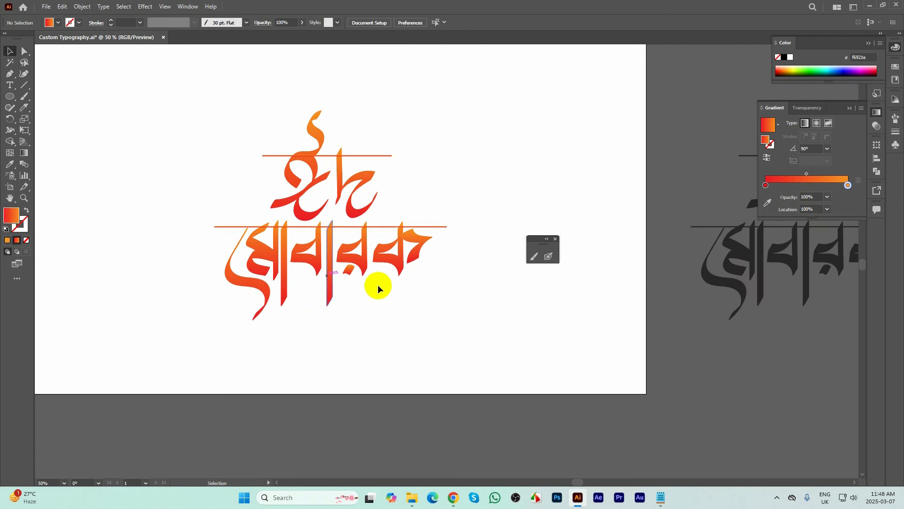
- Fill the horizontal headlines of both words with solid orange (f6921e) and save the document
scroll(332, 158, up, 1)
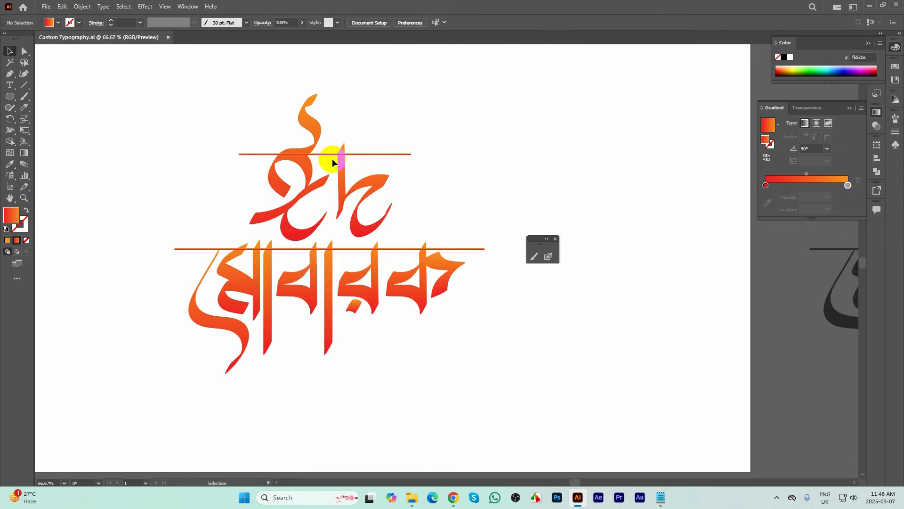
click(325, 155)
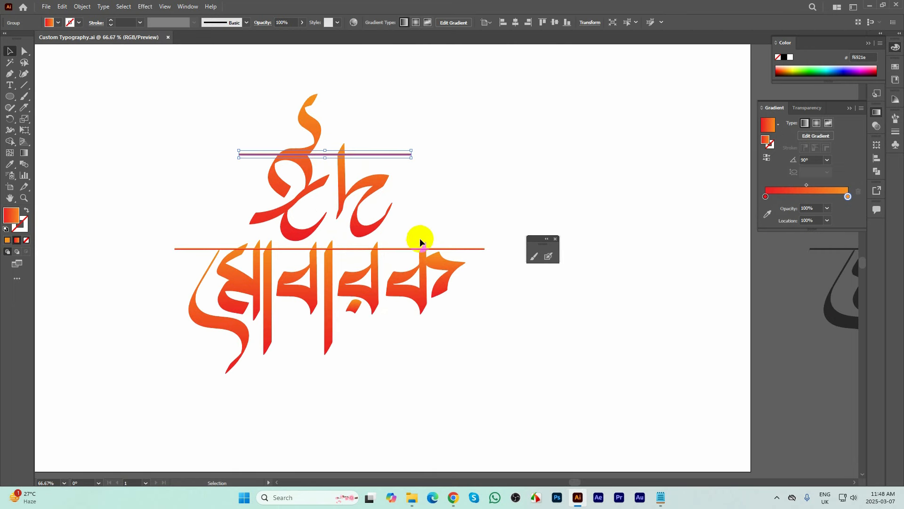
scroll(399, 252, down, 2)
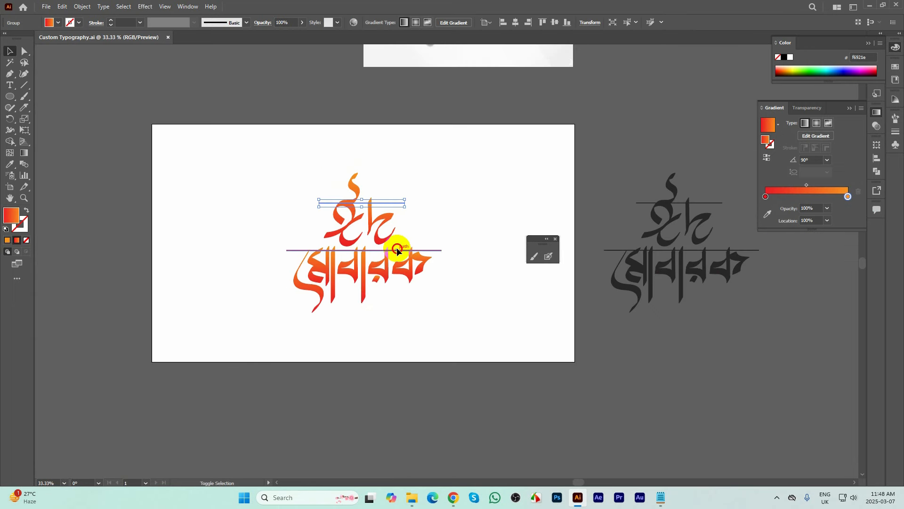
ctrl+shift+click(397, 251)
click(451, 196)
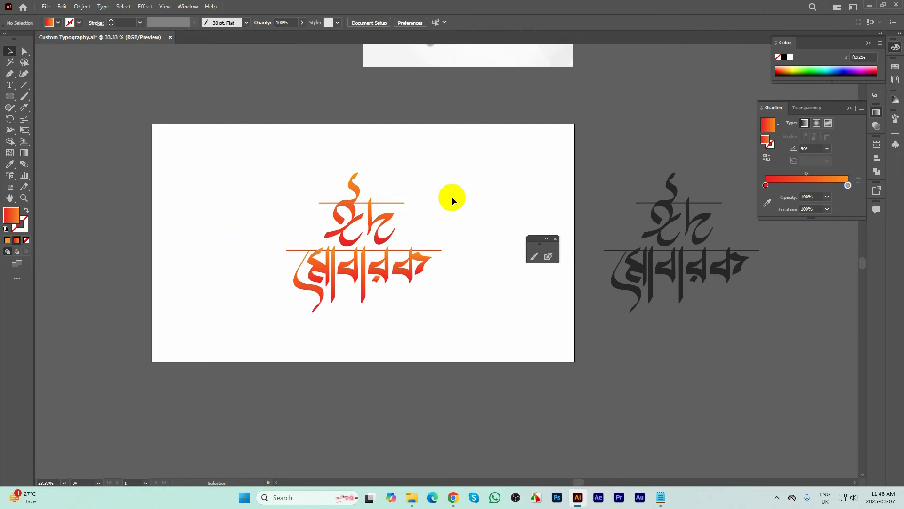
scroll(381, 238, up, 2)
click(419, 265)
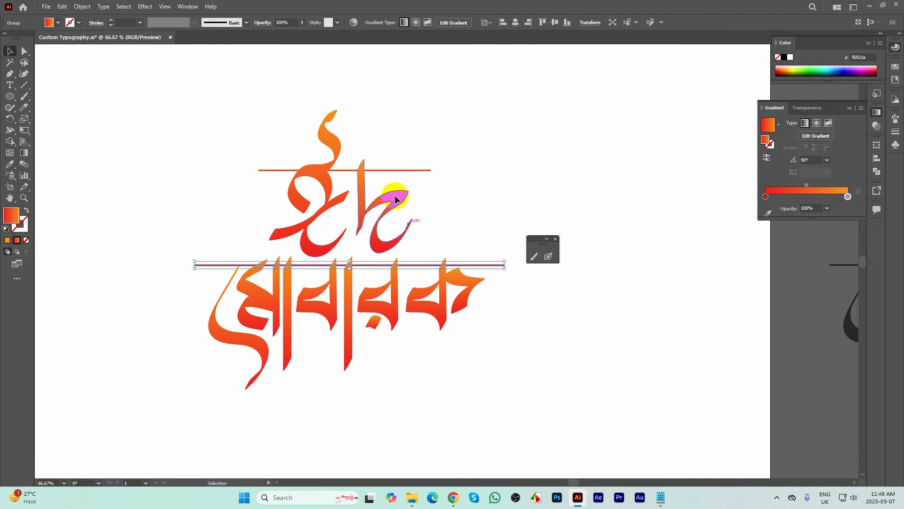
shift+click(384, 171)
click(8, 241)
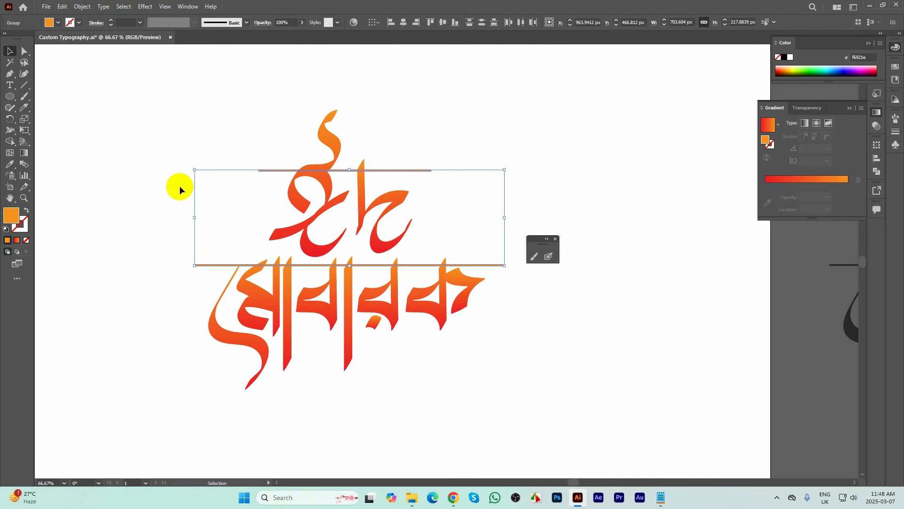
click(180, 173)
scroll(339, 304, down, 1)
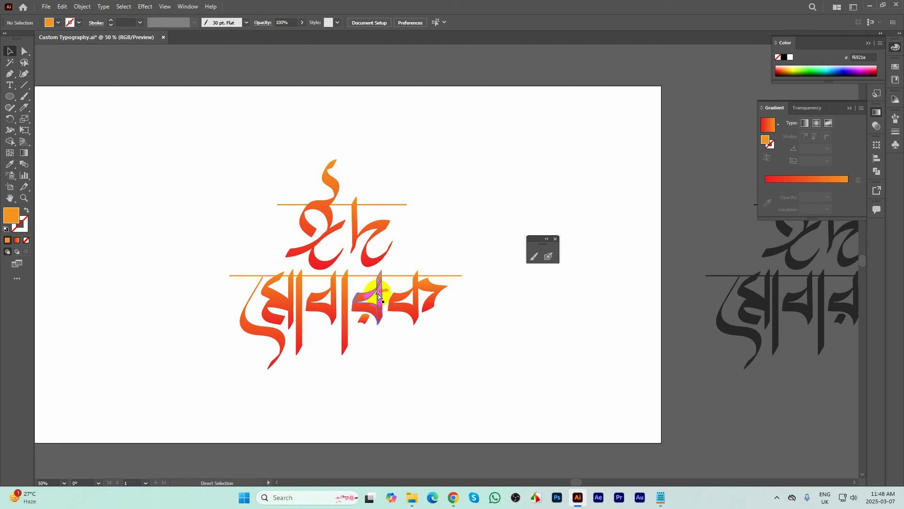
key(ctrl+s)
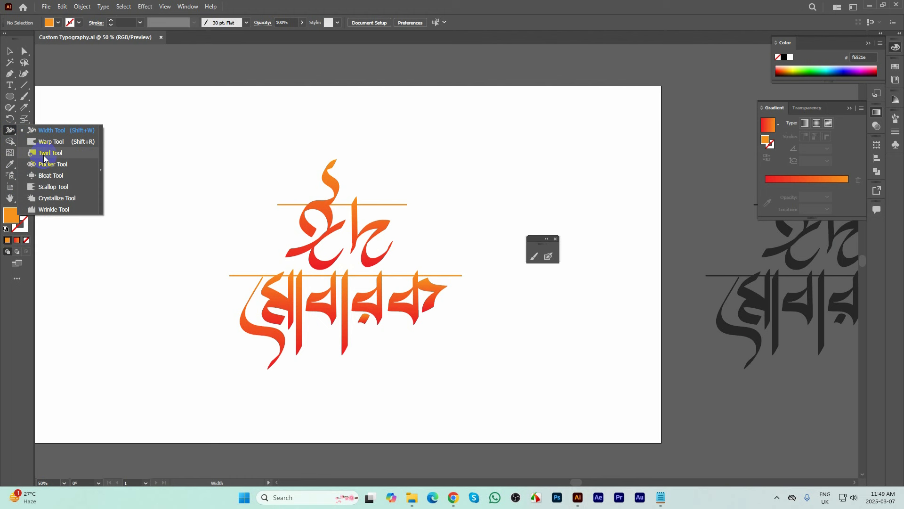
- Choose the Twirl Tool and set its twirl rate to 50°
click(43, 155)
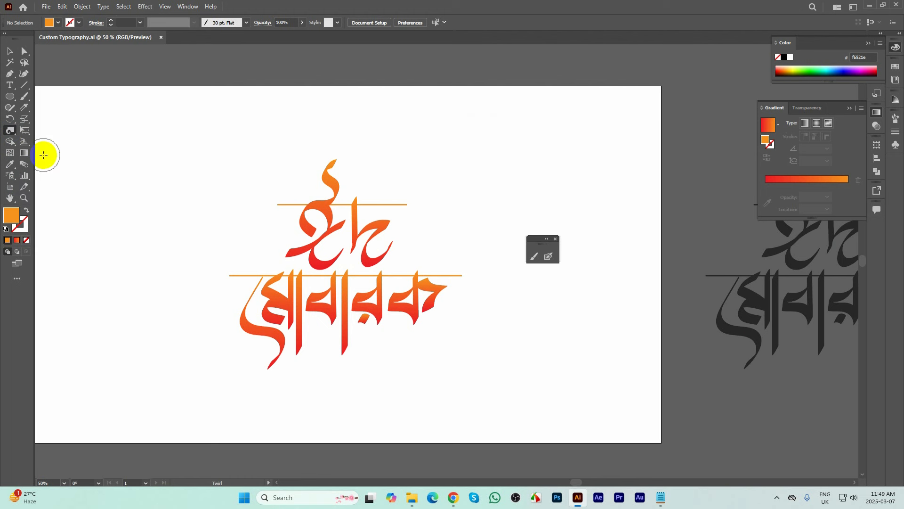
double_click(10, 131)
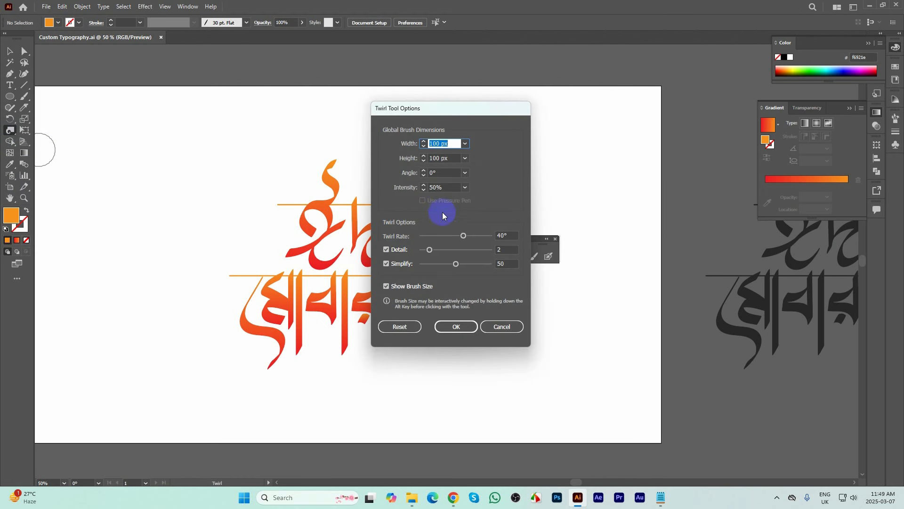
click(440, 172)
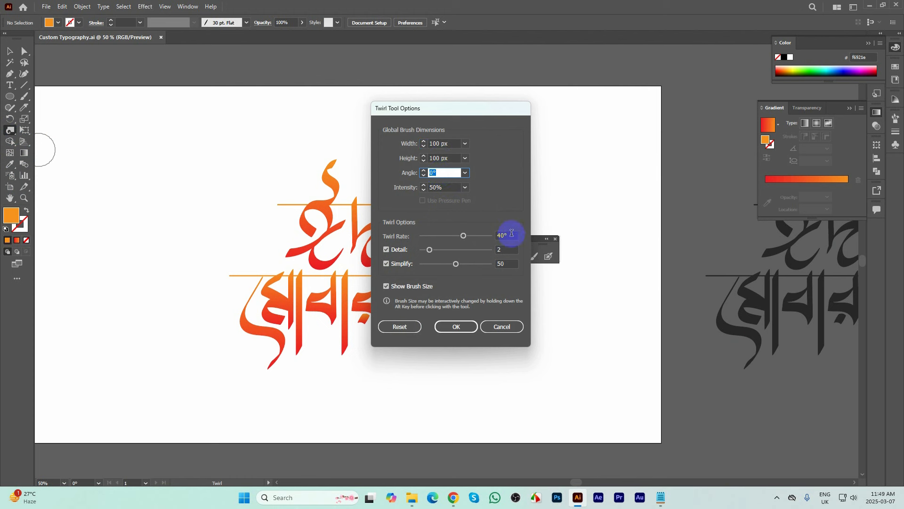
click(497, 235)
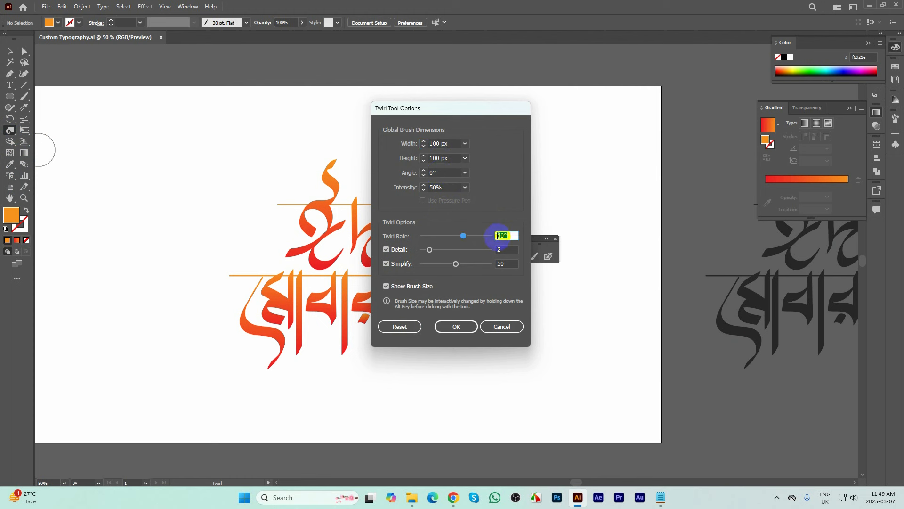
text(50)
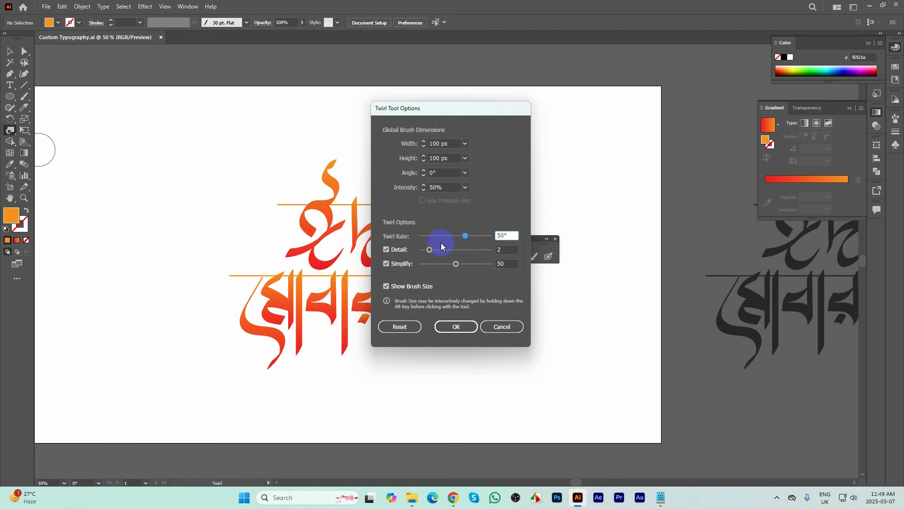
click(455, 326)
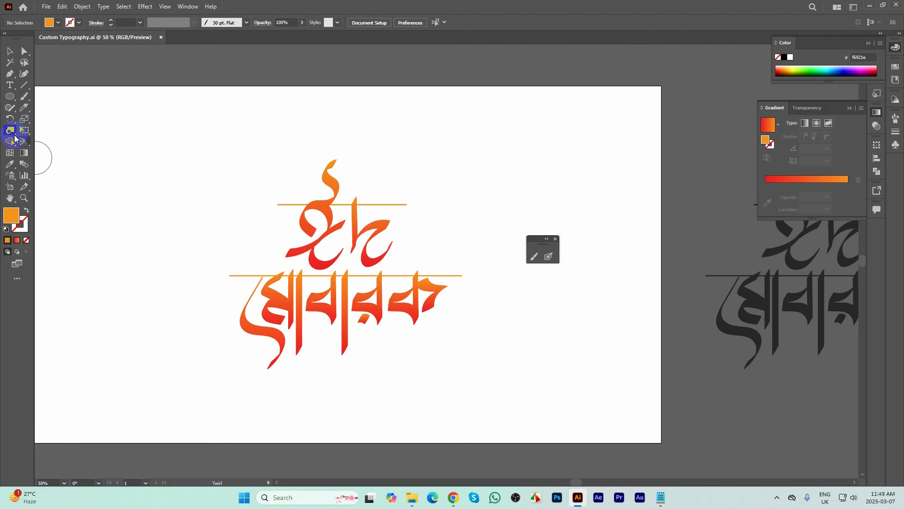
- Detach the Width and Twirl tool group as a floating toolbar and set the Twirl brush width and height to 50 px
drag(13, 134, 101, 173)
drag(54, 137, 562, 139)
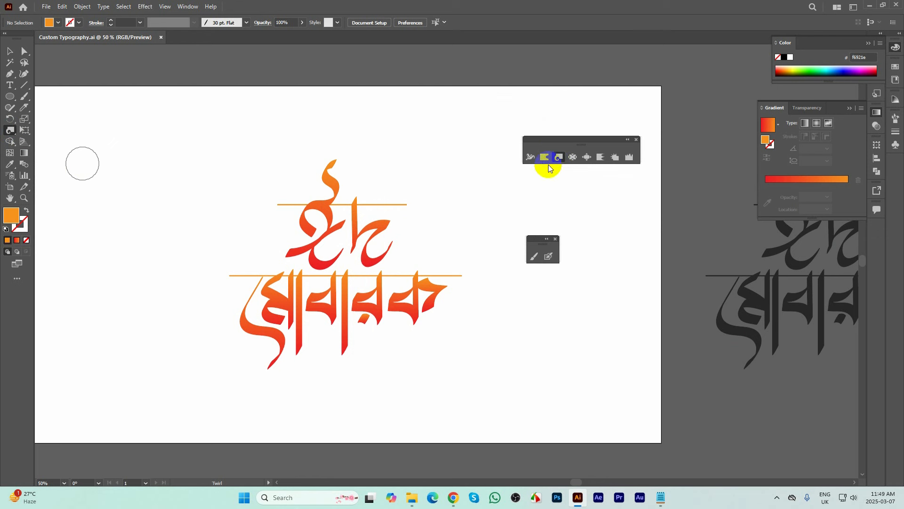
double_click(557, 158)
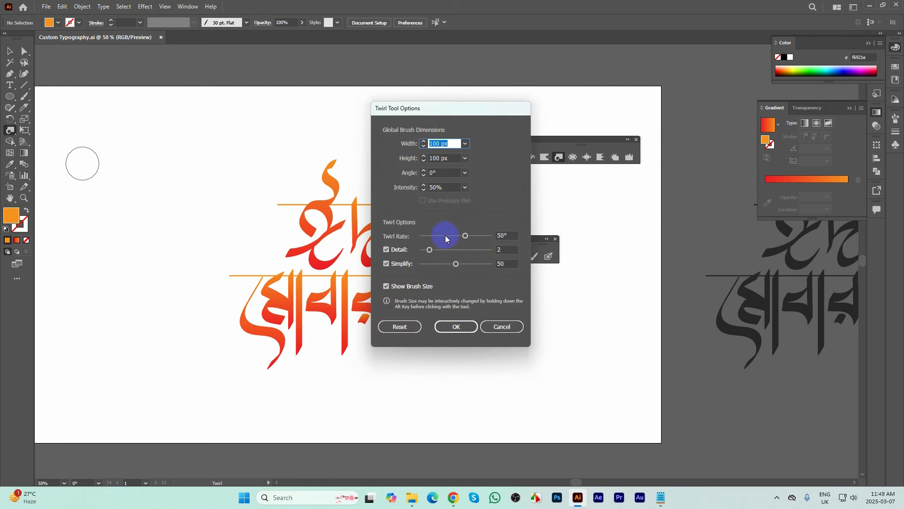
double_click(437, 143)
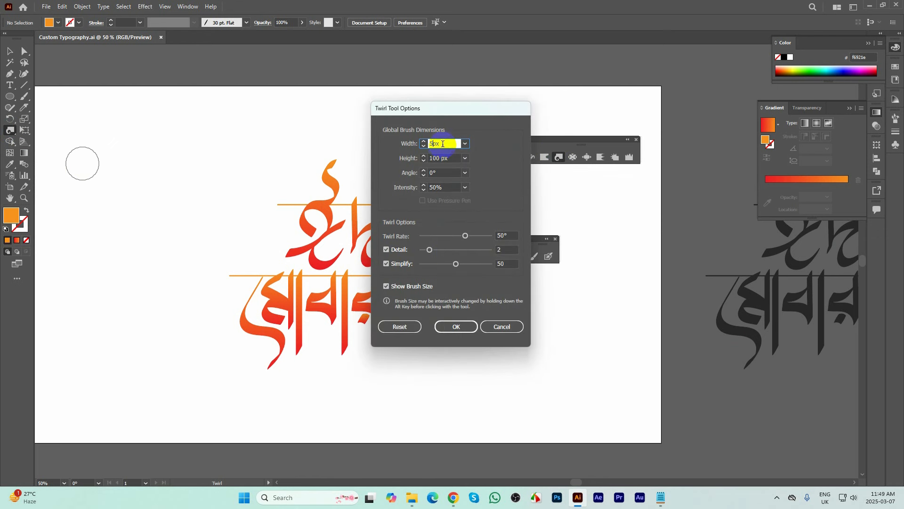
text(50)
key(Tab)
text(50)
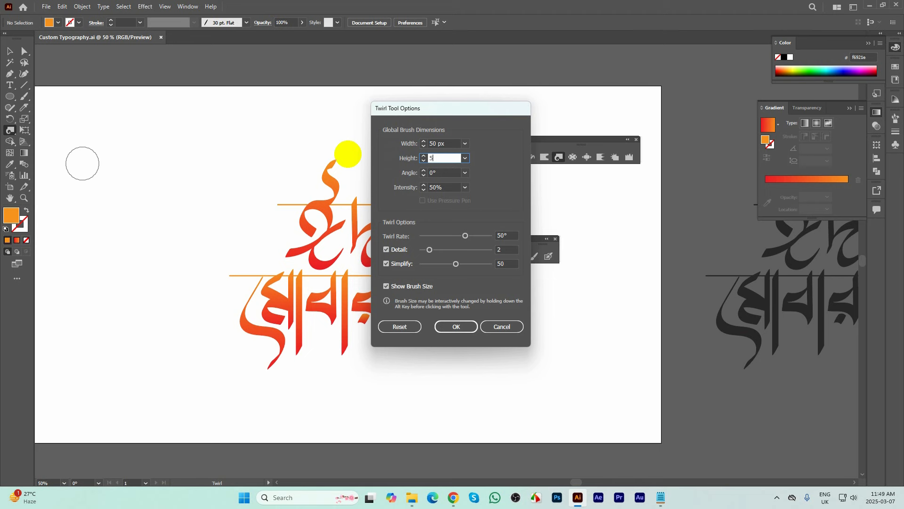
click(455, 327)
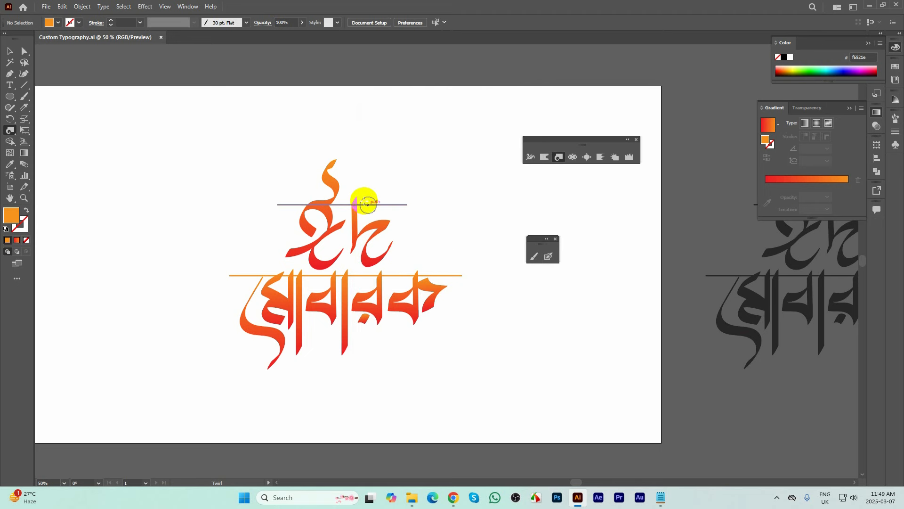
- Twirl the bottom tip of the long vertical stem between ব and র into a spiral, undoing the trial attempts
scroll(355, 181, up, 1)
scroll(348, 410, up, 2)
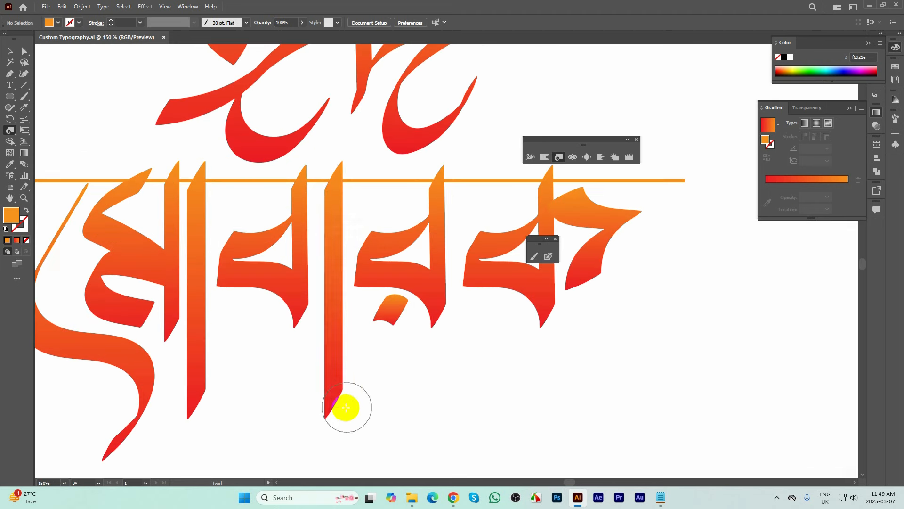
mouse_move(347, 406)
mouse_down()
mouse_move(332, 406)
mouse_move(347, 388)
mouse_move(327, 390)
mouse_move(337, 393)
mouse_move(324, 418)
mouse_up()
key(ctrl+z)
key(ctrl+z)
key(ctrl+z)
key(ctrl+z)
scroll(542, 410, down, 5)
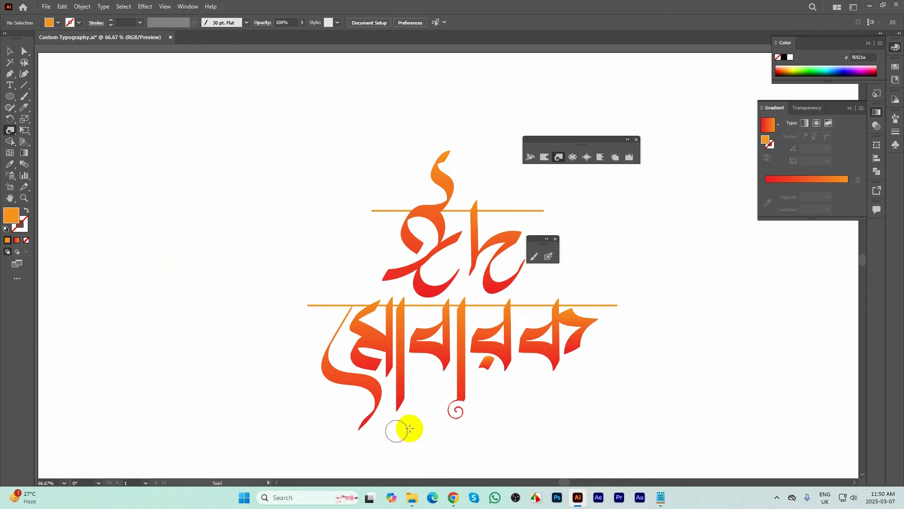
- Twirl the bottom tip of the long vertical stem beside ম into a matching spiral
scroll(400, 419, up, 5)
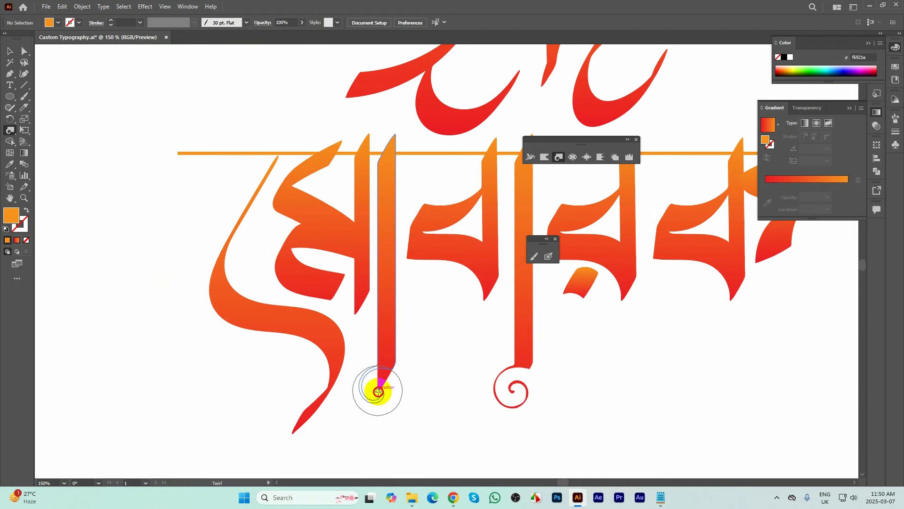
drag(379, 392, 378, 391)
scroll(314, 424, down, 5)
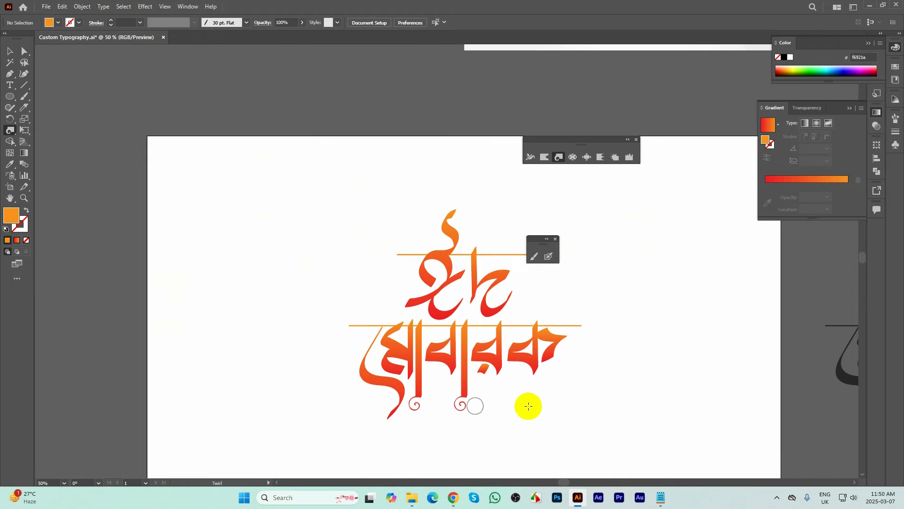
- Twirl the top tips of the দ stem and of the curved stroke above ঈ in the upper word into spirals
scroll(518, 391, up, 5)
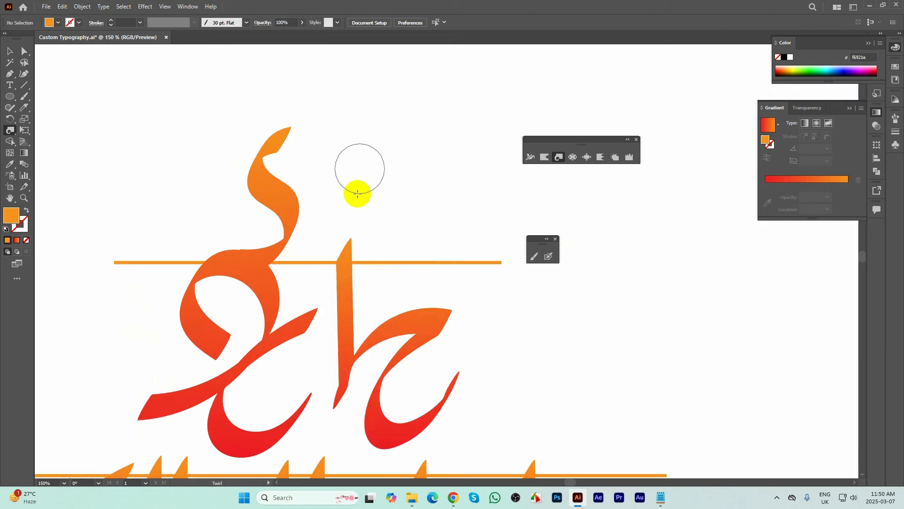
drag(352, 239, 352, 239)
scroll(424, 238, down, 3)
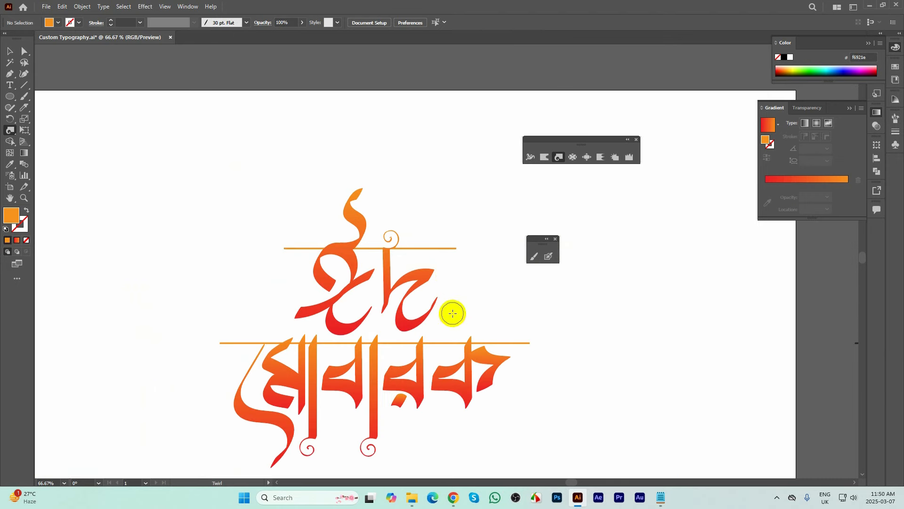
drag(434, 285, 429, 277)
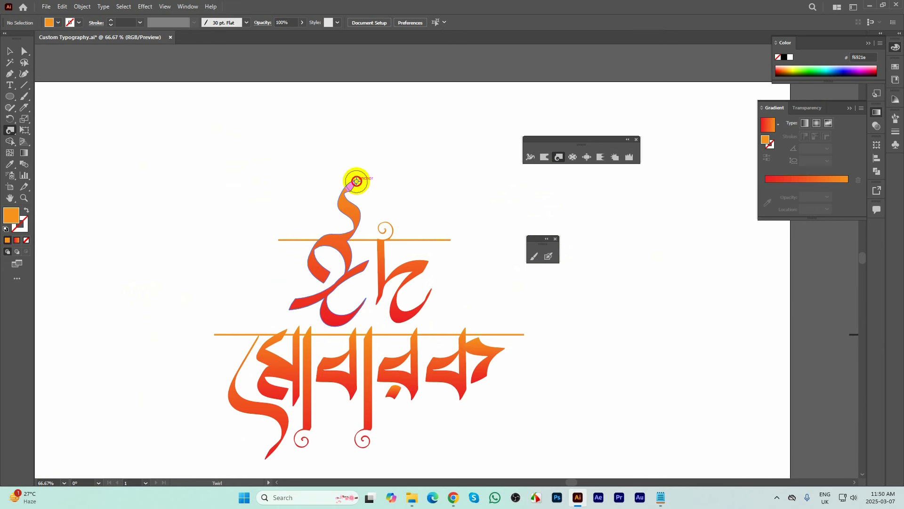
drag(356, 181, 356, 181)
scroll(471, 306, down, 2)
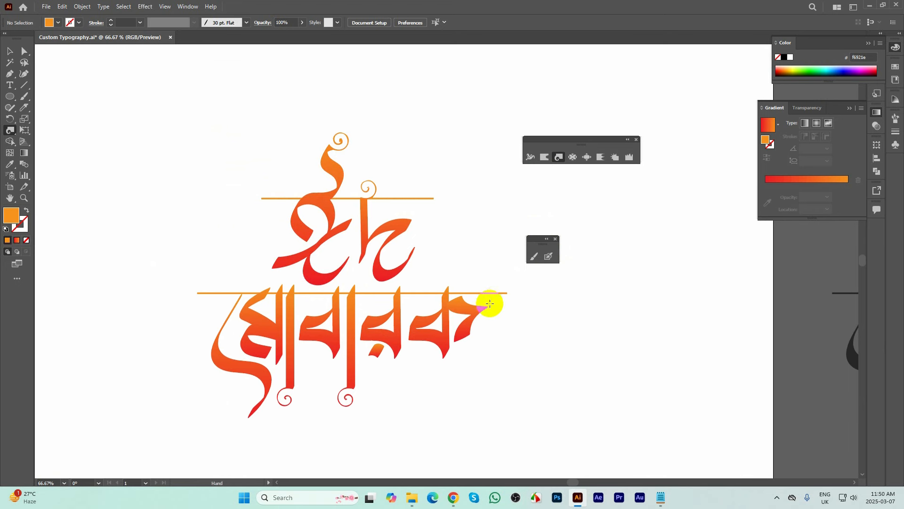
- Twirl the bottom tips of the ক, র and ব stems in the lower word into small spirals
click(443, 359)
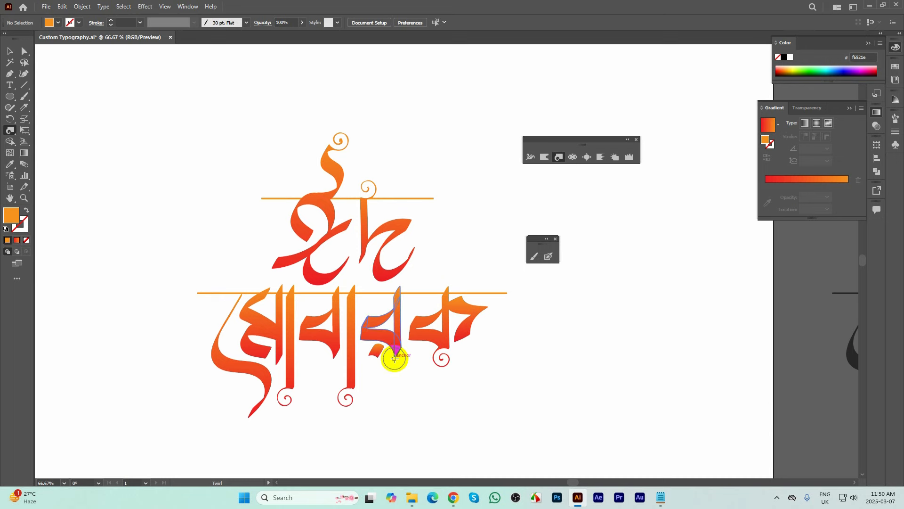
scroll(395, 358, down, 2)
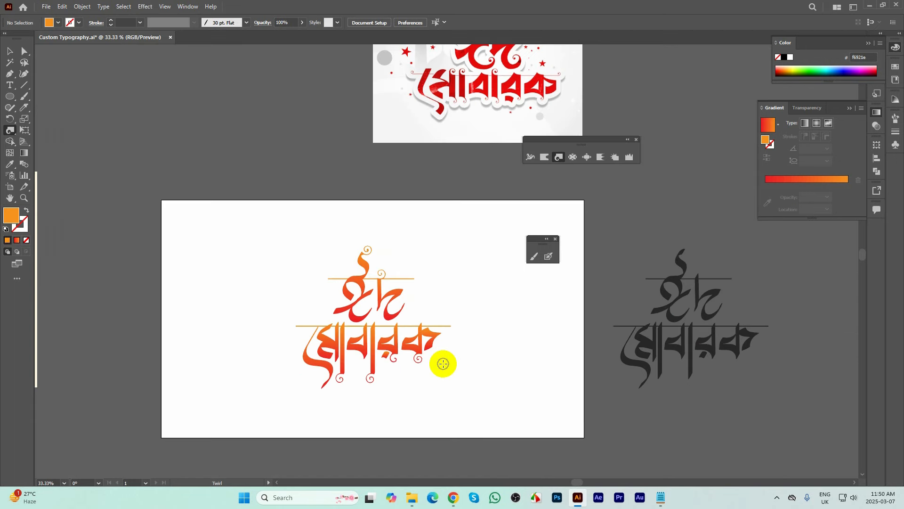
scroll(407, 366, up, 1)
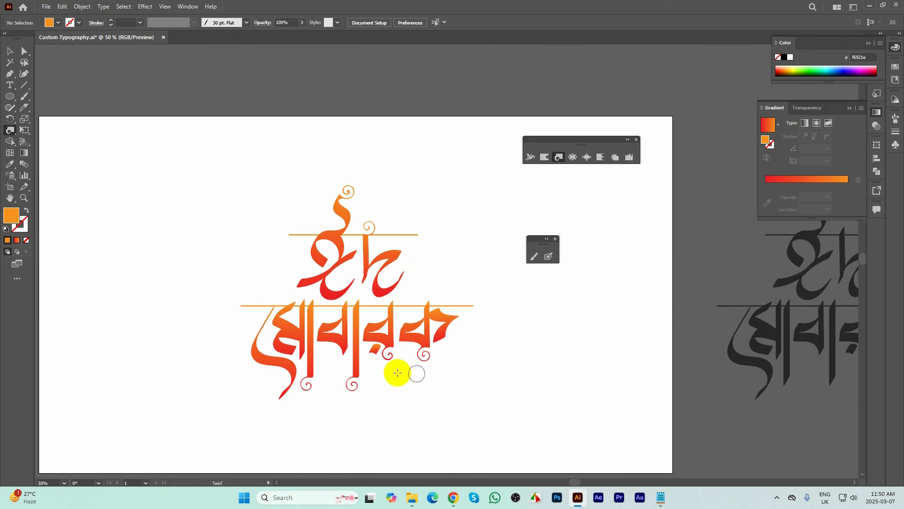
click(343, 355)
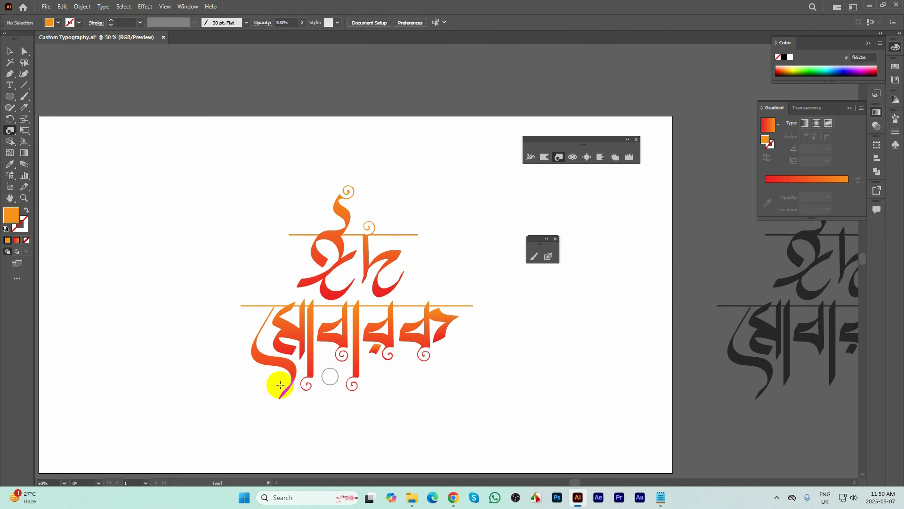
click(300, 358)
scroll(320, 377, up, 3)
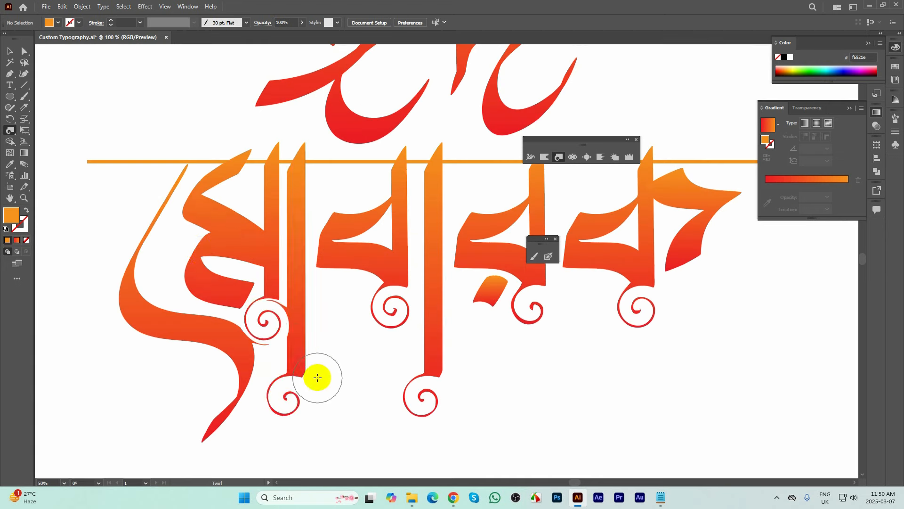
key(ctrl+z)
- Isolate the ম letter by selecting it, and twirl only its stem's bottom tip into a spiral
click(10, 51)
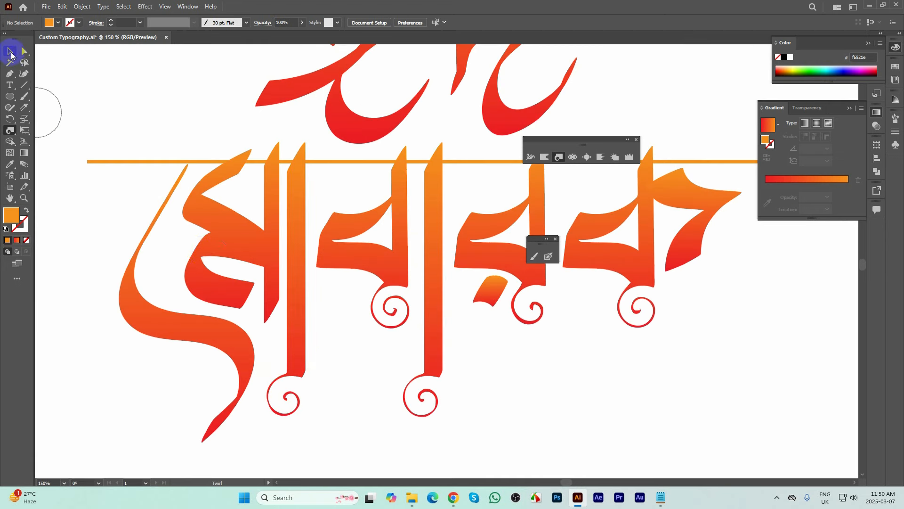
click(269, 283)
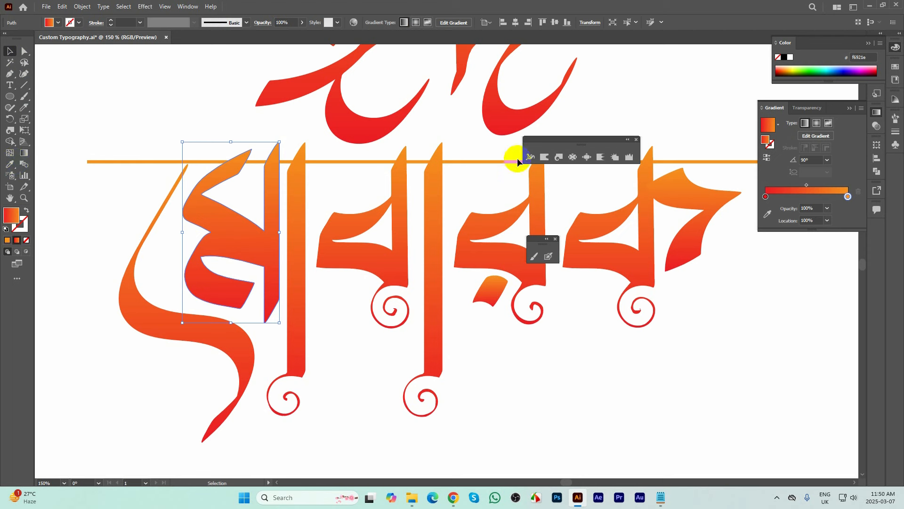
click(559, 157)
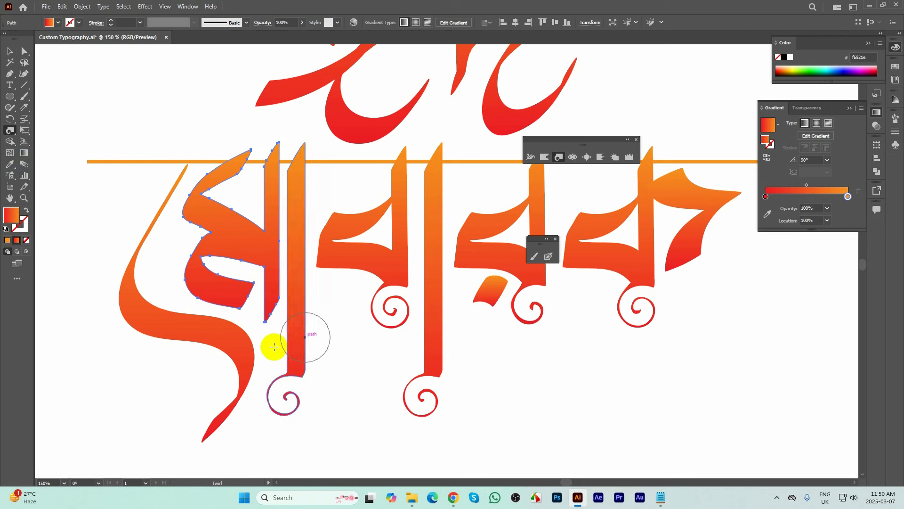
click(264, 322)
scroll(311, 367, down, 1)
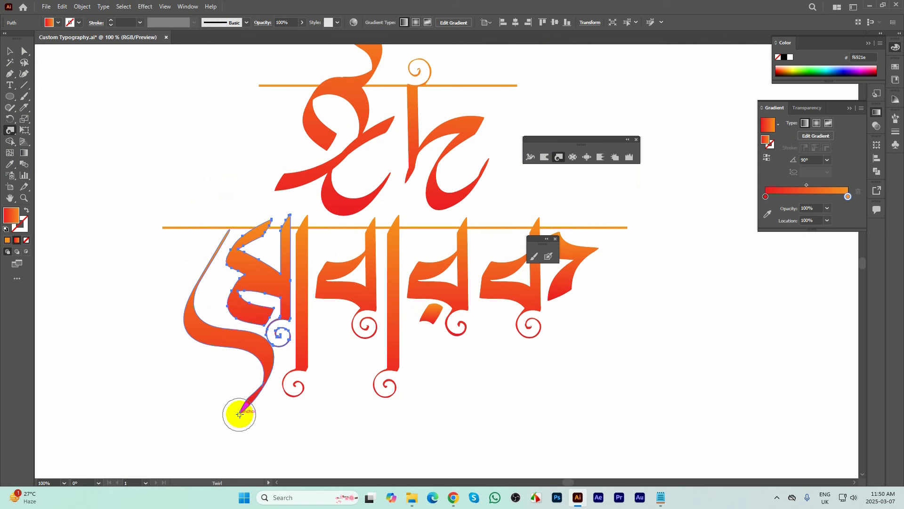
- Try to twirl the bottom tip of the long curved stroke before ম into a spiral, with only that stroke selected
key(v)
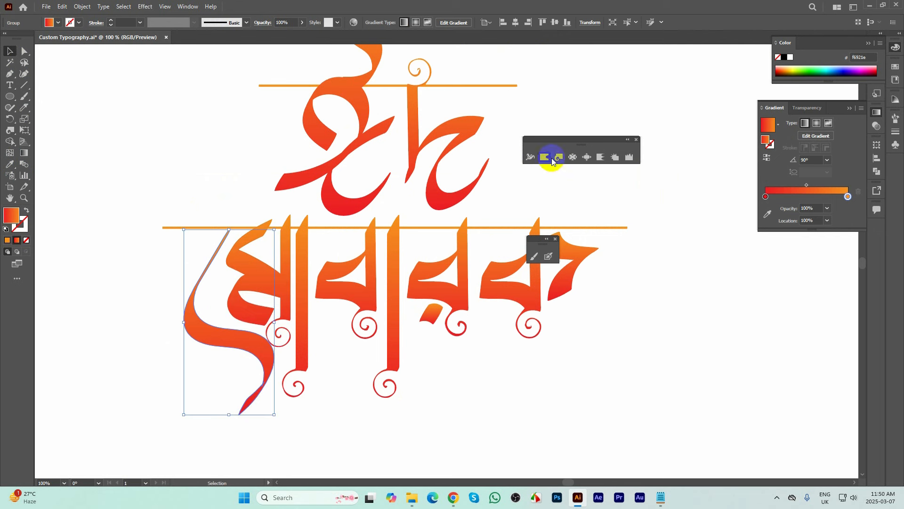
click(553, 159)
drag(244, 397, 240, 414)
scroll(313, 414, down, 3)
scroll(326, 412, up, 2)
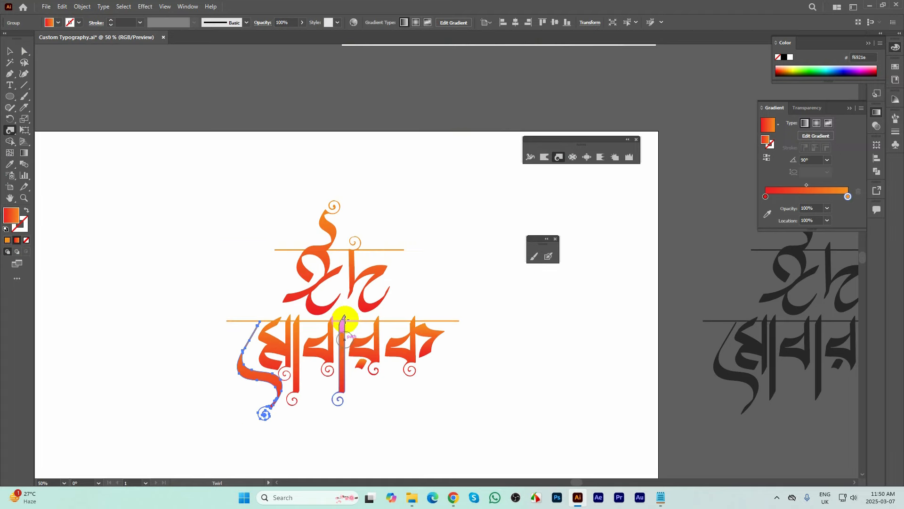
click(10, 51)
click(338, 259)
scroll(342, 313, down, 1)
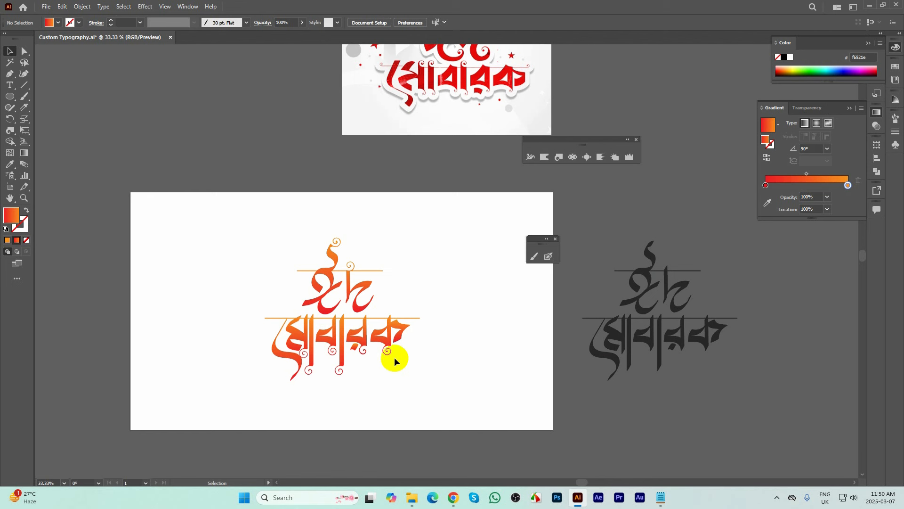
- Copy the lettering with spiral ends, and undo the twirls to bring back the plain version
key(space)
drag(395, 359, 386, 360)
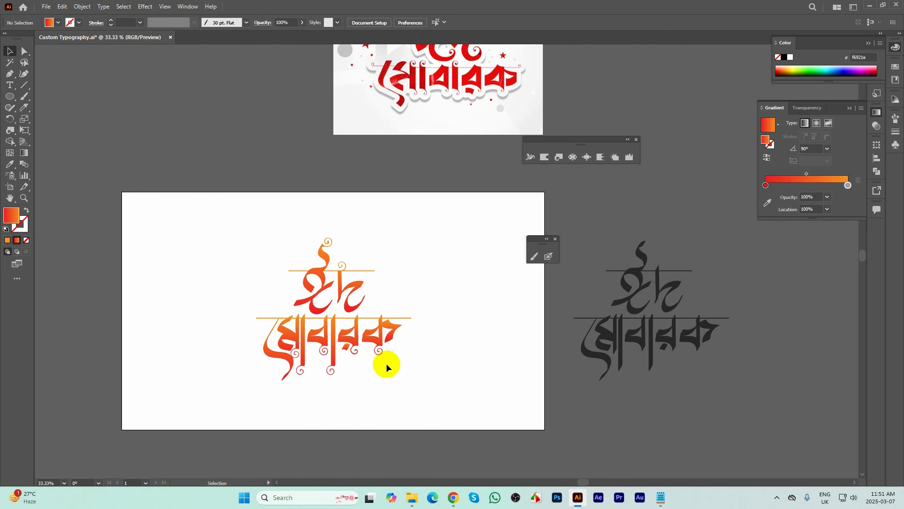
scroll(359, 358, up, 1)
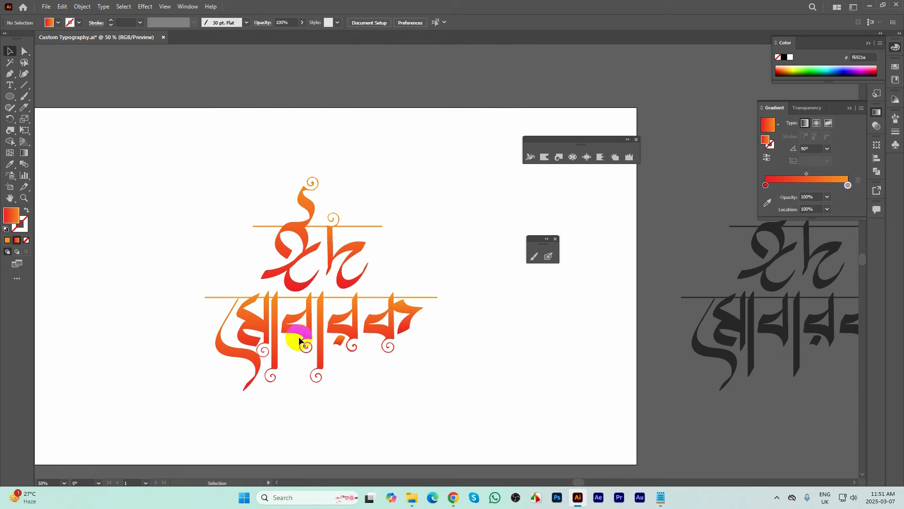
scroll(262, 320, down, 1)
key(ctrl+a)
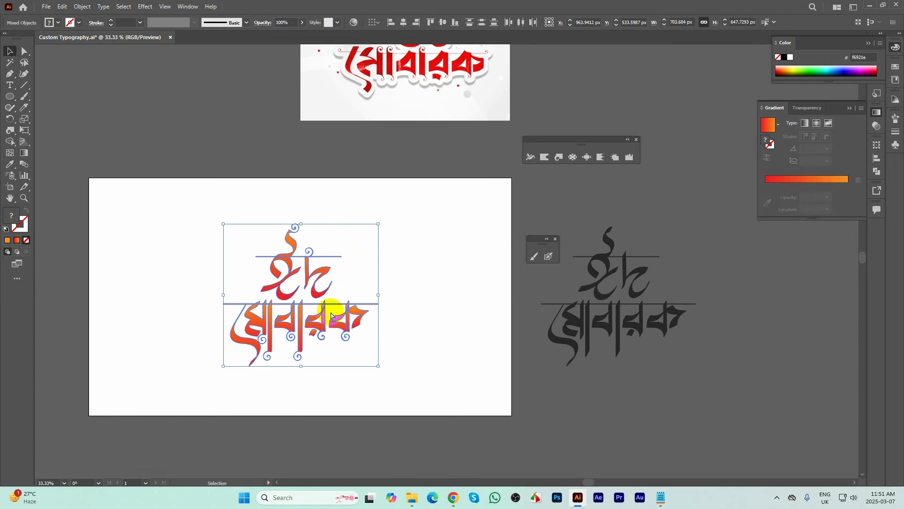
key(a)
click(405, 340)
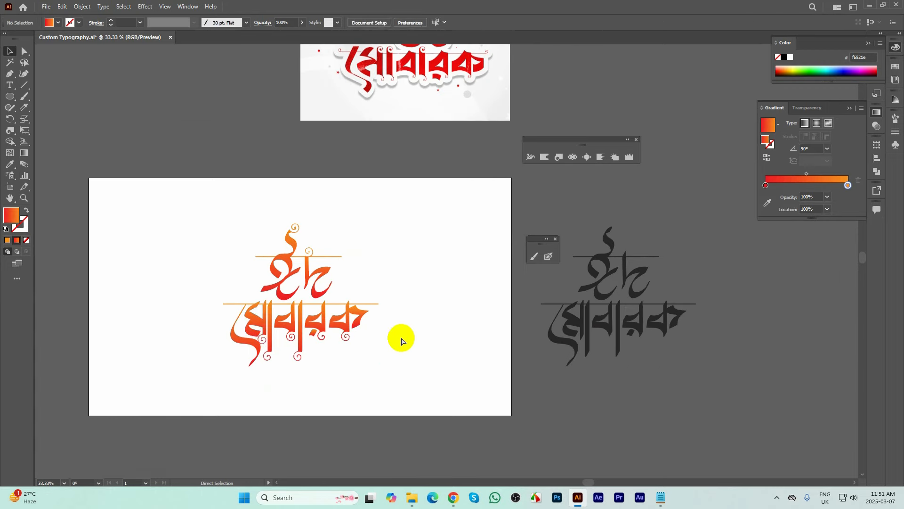
key(ctrl+a)
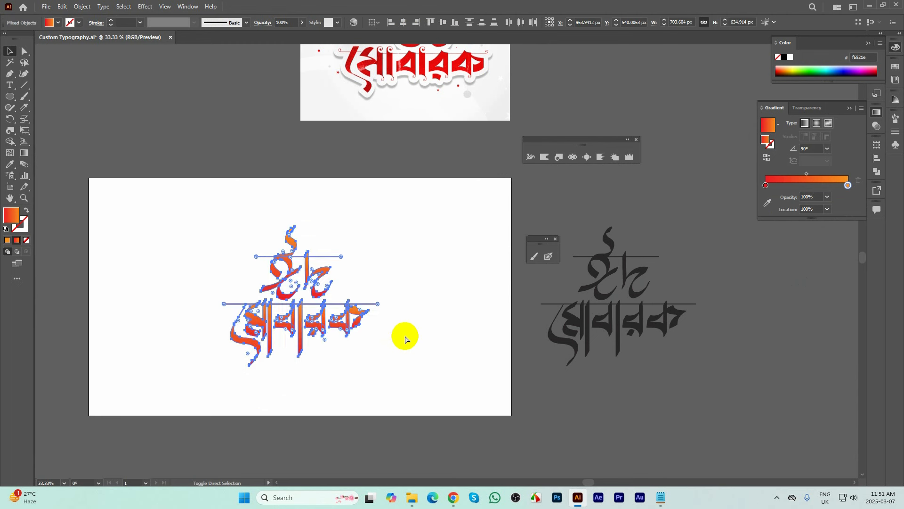
click(406, 339)
- Move the plain lettering to the left part of the artboard and paste the spiral version in its original place
drag(202, 208, 398, 420)
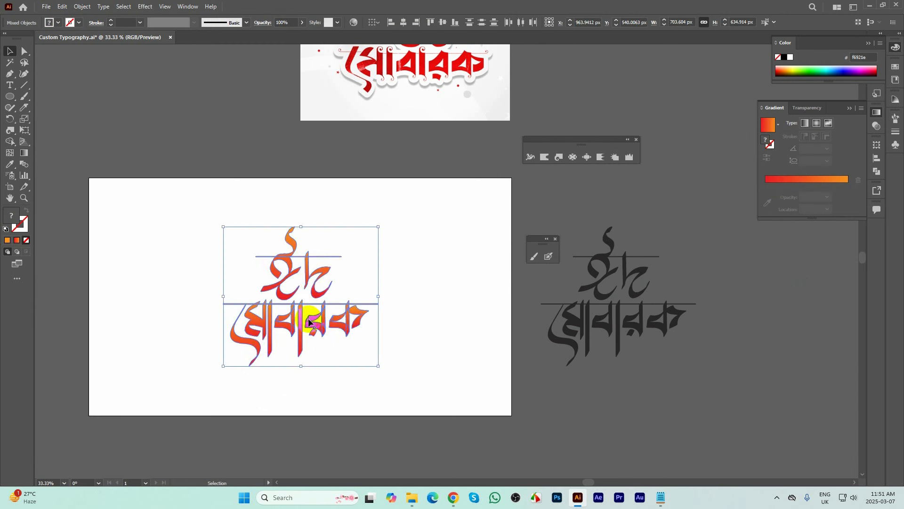
drag(308, 318, 186, 316)
click(282, 311)
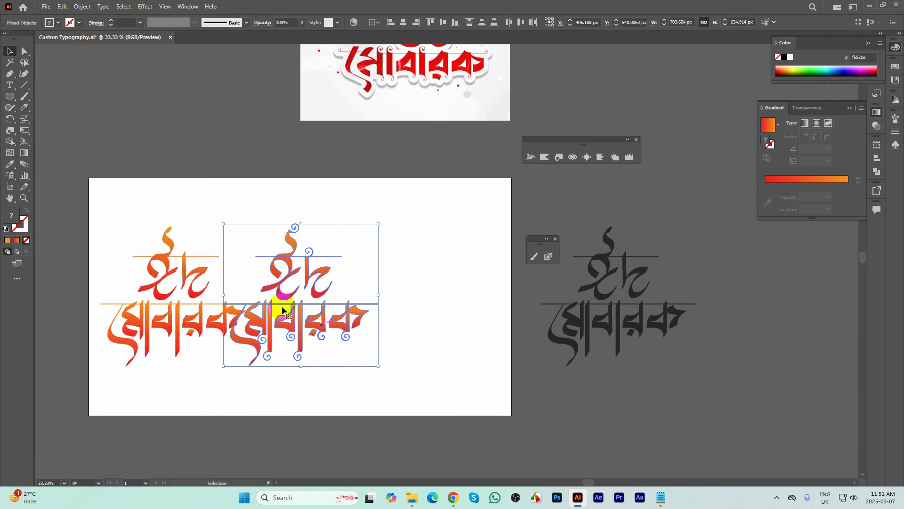
- Arrange the plain and spiral versions side by side on the artboard, with the plain one on the left
drag(324, 387, 115, 325)
drag(287, 275, 427, 317)
drag(443, 370, 282, 210)
drag(302, 320, 345, 328)
click(233, 379)
scroll(214, 339, up, 1)
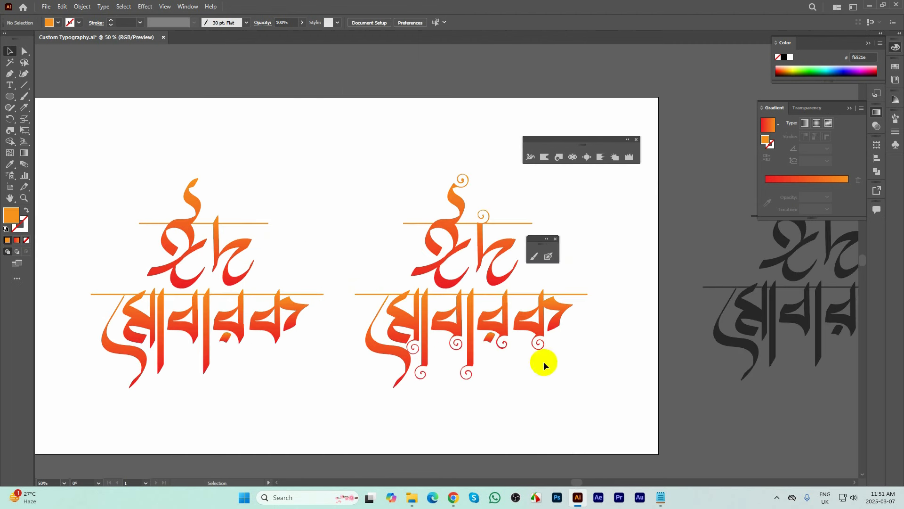
- Close the two floating toolbars for the brush and Twirl tools, and save the document
click(555, 239)
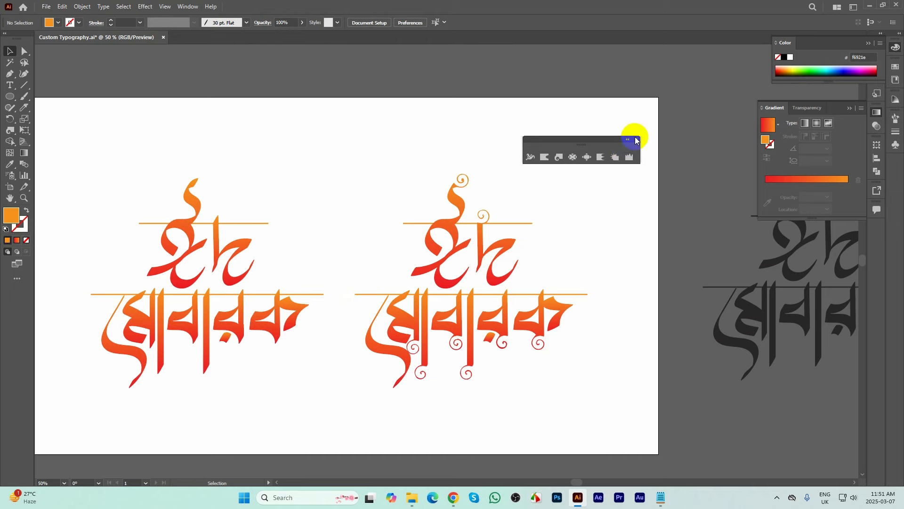
click(636, 140)
scroll(369, 238, down, 4)
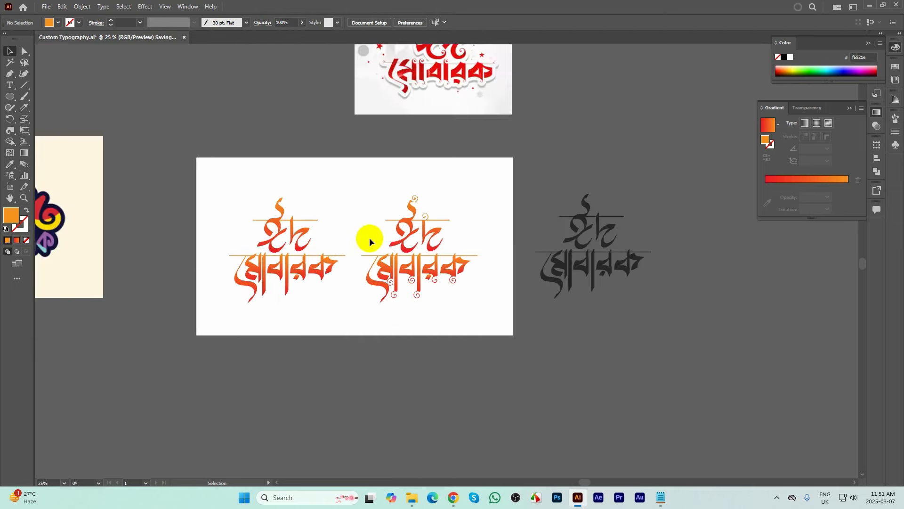
- Place the Background-4 image from the Class-06 Resources folder into the Illustrator document
click(412, 497)
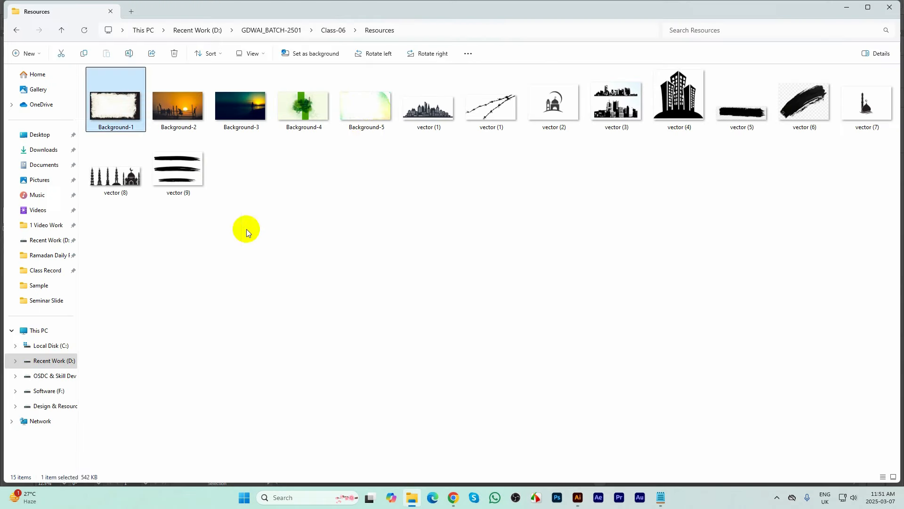
drag(304, 106, 361, 296)
scroll(409, 282, up, 1)
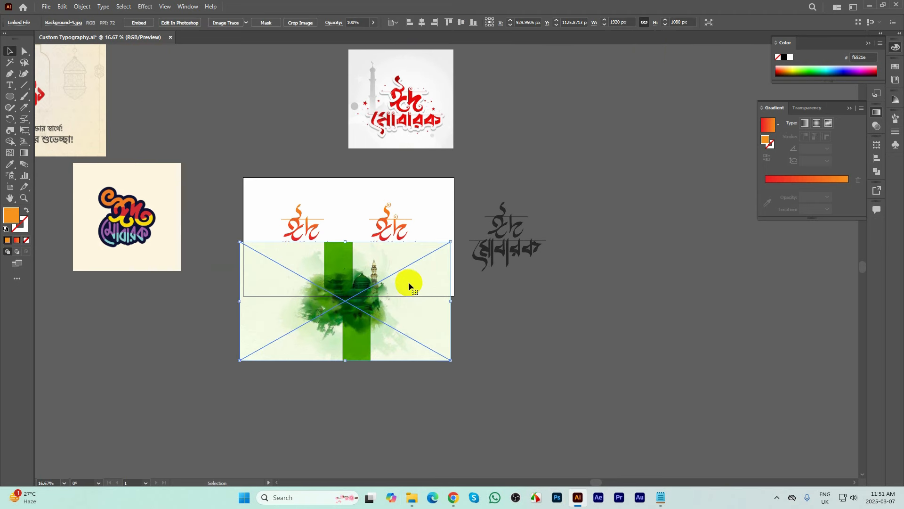
- Send the background image behind the lettering, align it to fill the artboard, and lock it
key(ctrl+shift+bracketleft)
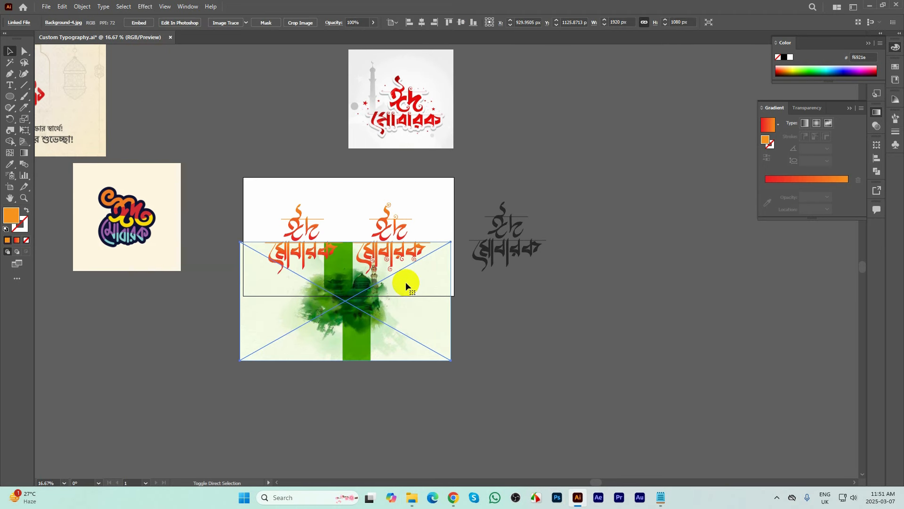
click(461, 22)
click(462, 24)
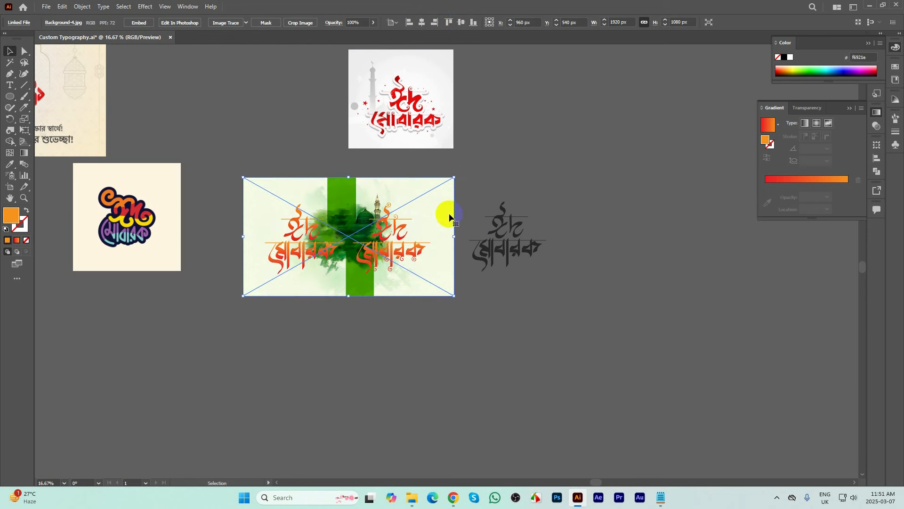
key(ctrl+2)
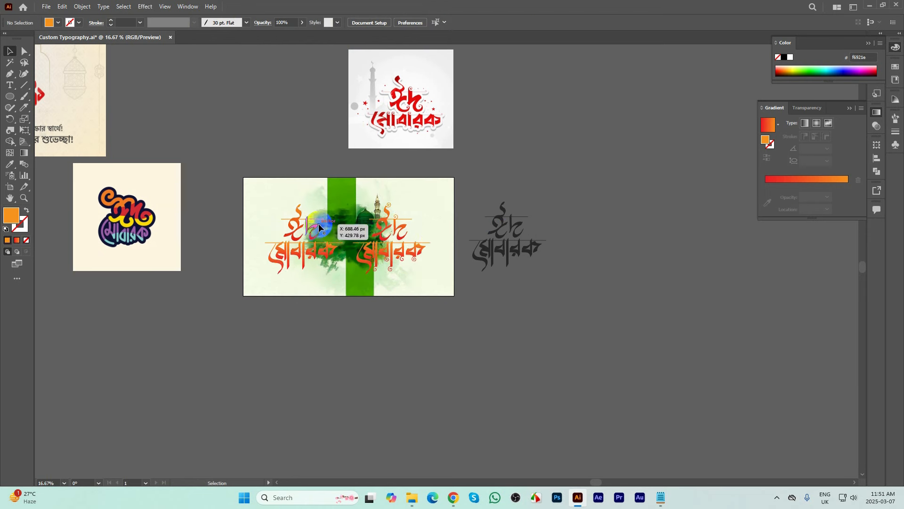
- Move the spiral version of the lettering off the artboard to below the black lettering copy
scroll(318, 224, up, 1)
drag(421, 227, 532, 361)
key(ctrl+z)
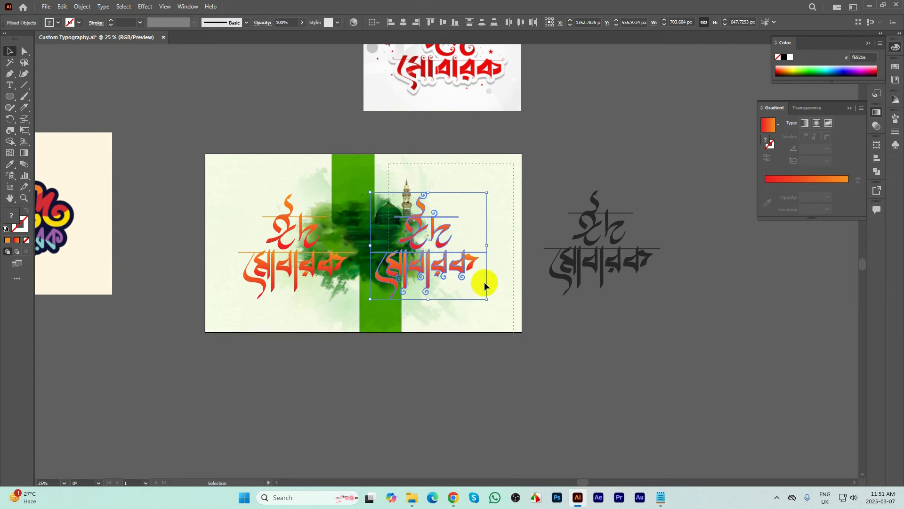
drag(421, 227, 607, 334)
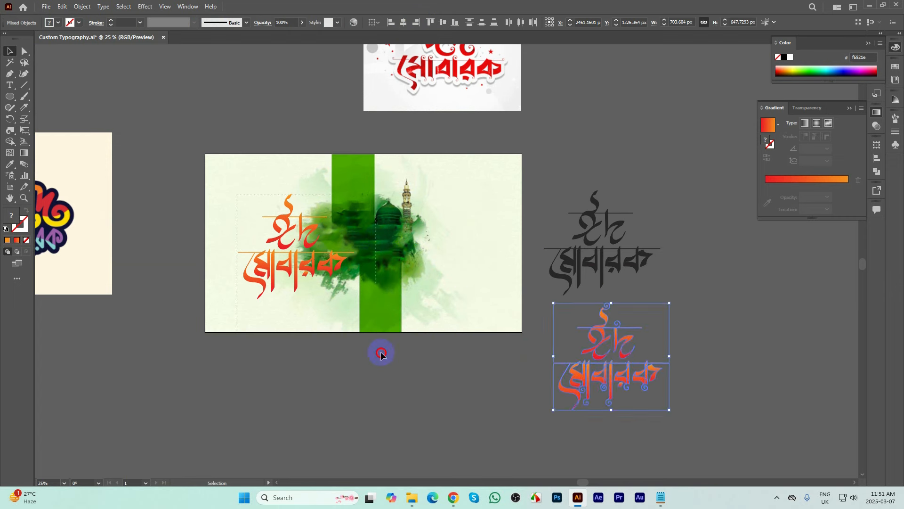
- Group the plain lettering, scale it down to about 530 px wide, and centre it over the green mosque brush artwork
scroll(346, 256, up, 2)
drag(378, 352, 354, 235)
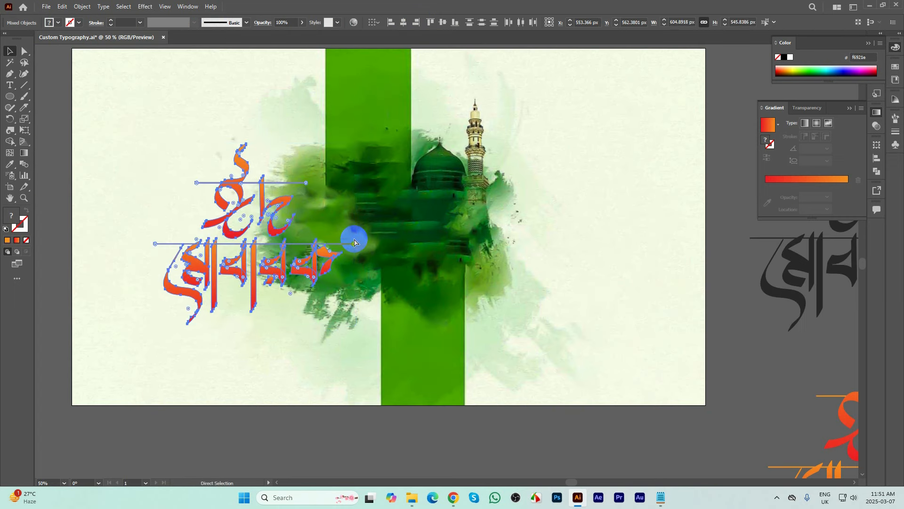
click(297, 238)
drag(274, 211, 406, 198)
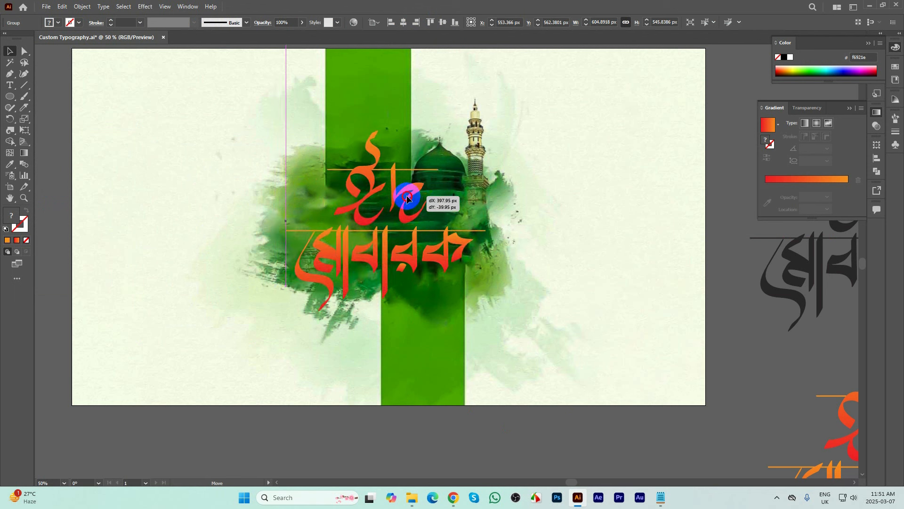
drag(487, 223, 472, 222)
scroll(403, 245, down, 1)
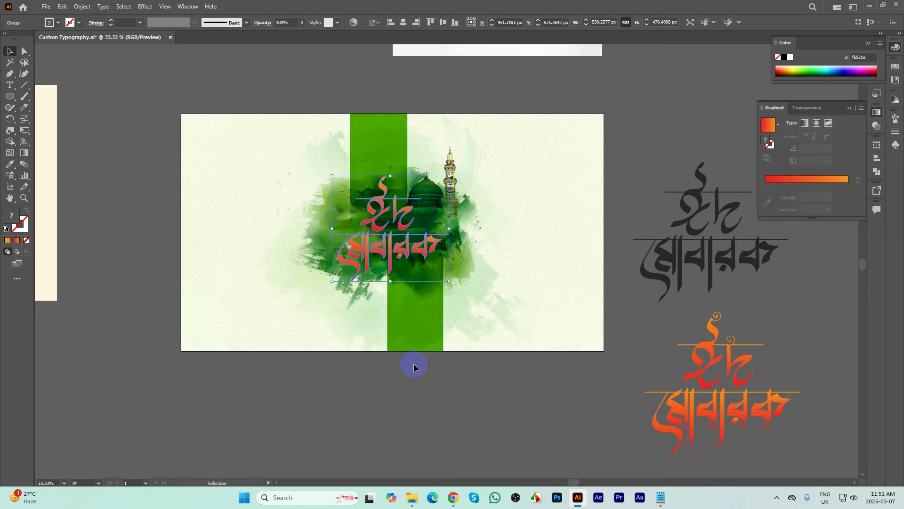
scroll(415, 363, down, 2)
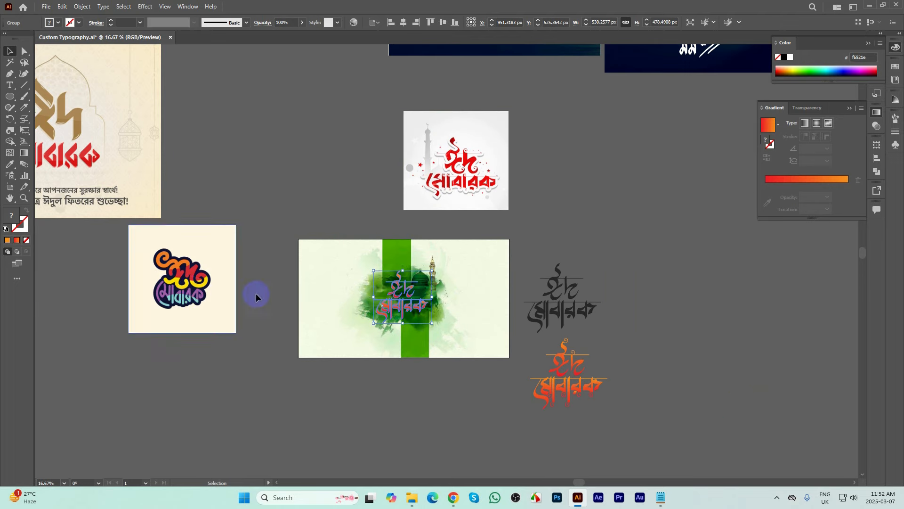
scroll(156, 281, up, 3)
scroll(175, 281, up, 1)
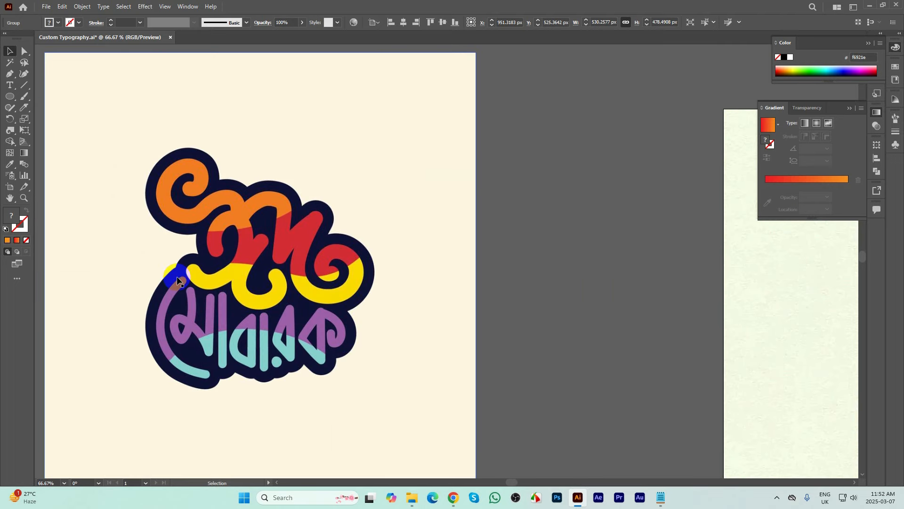
scroll(177, 281, down, 3)
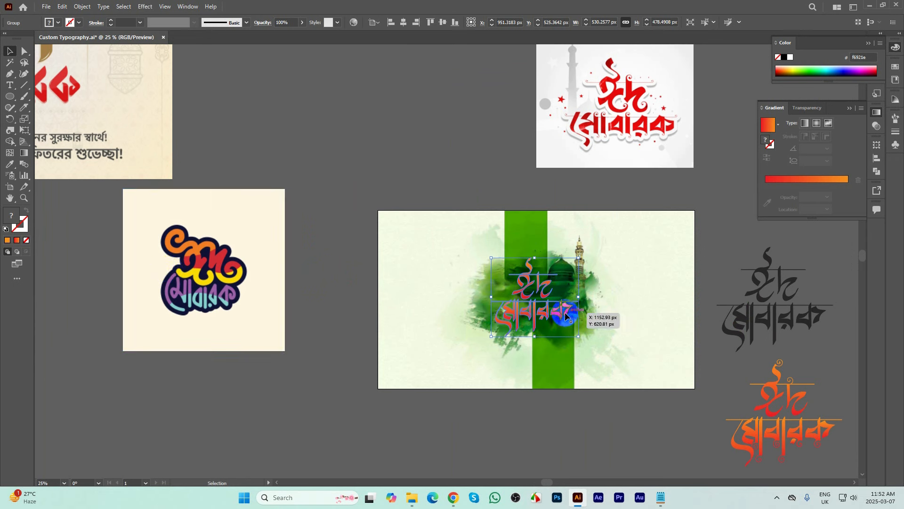
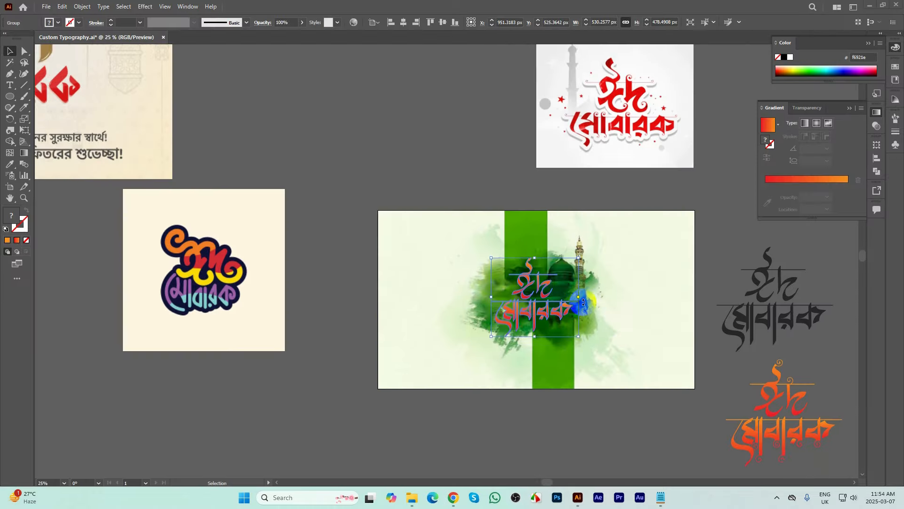
- Offset the paths of the grouped ঈদ মোবারক lettering outward by 17 px with mitered joins
scroll(583, 302, up, 1)
scroll(512, 250, down, 1)
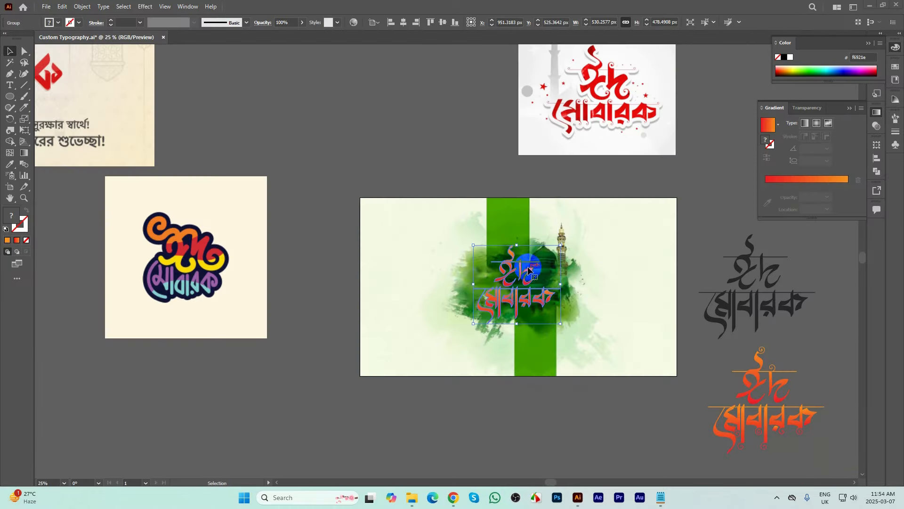
scroll(528, 269, up, 2)
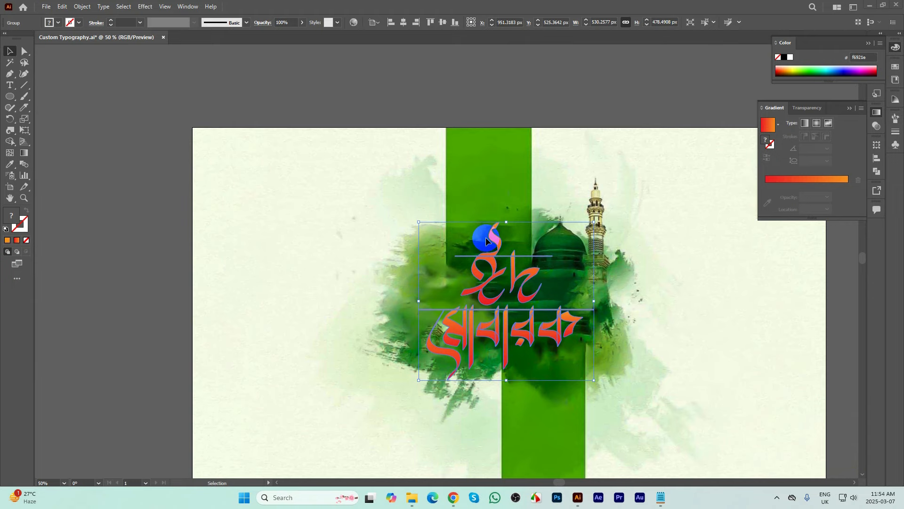
scroll(485, 236, down, 1)
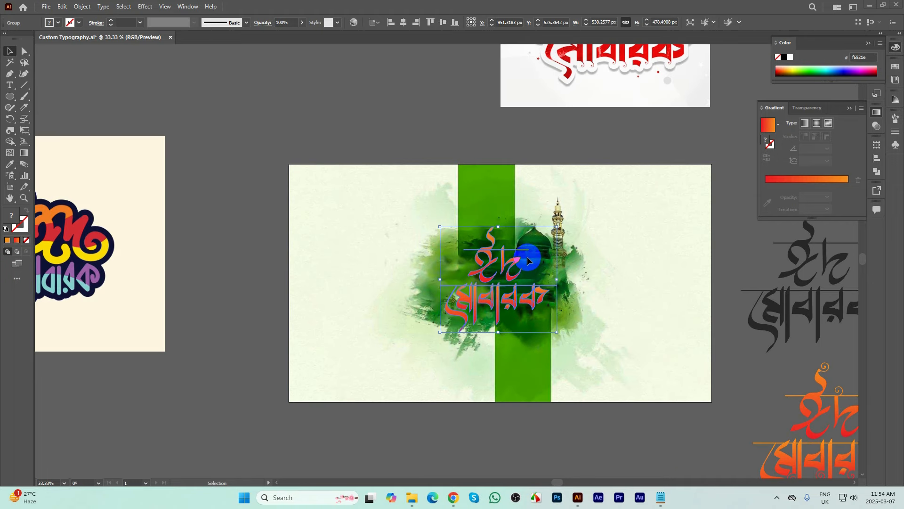
scroll(565, 288, up, 1)
scroll(566, 285, up, 1)
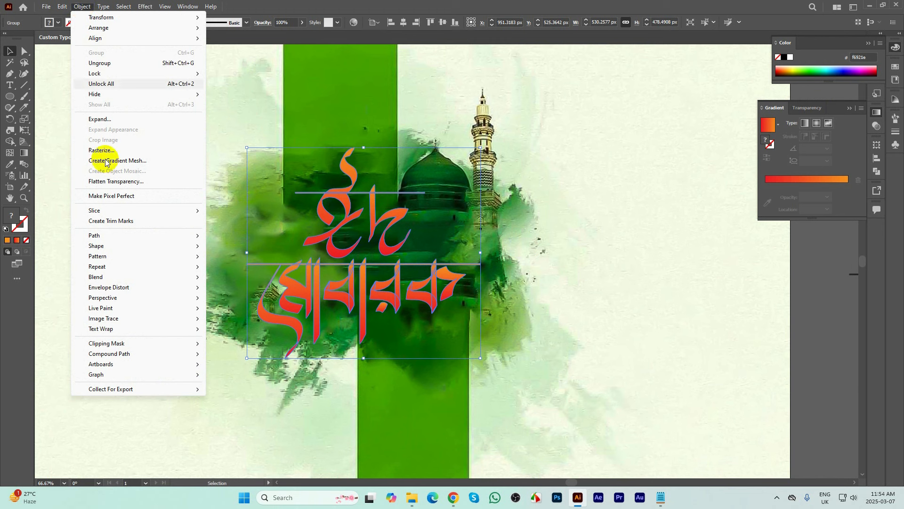
mouse_move(101, 237)
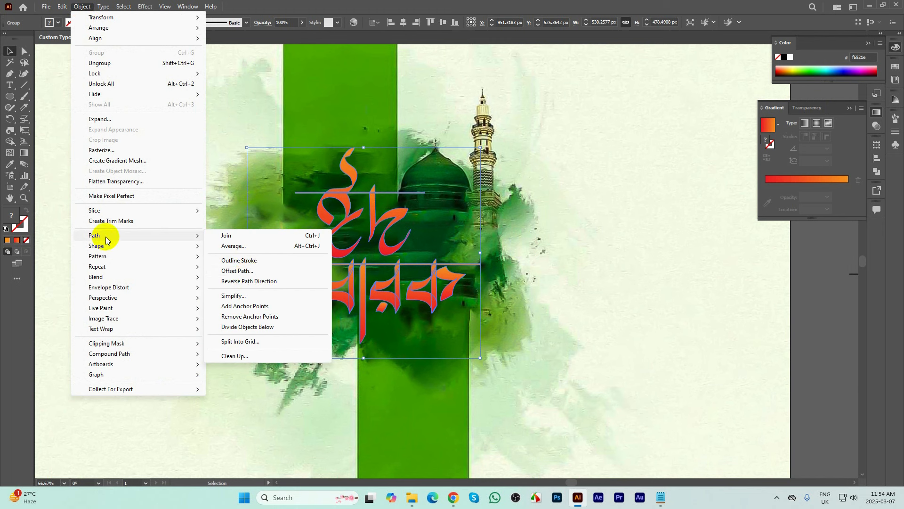
click(246, 271)
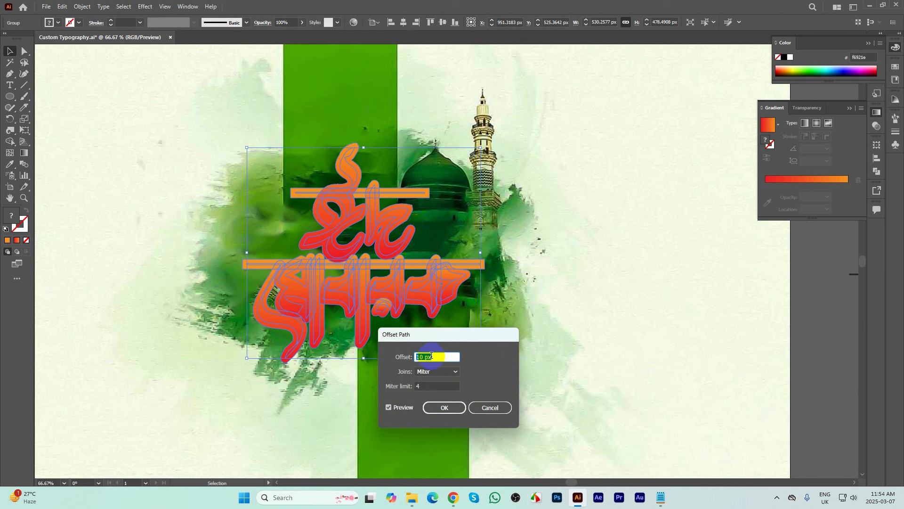
key(Up)
key(Up)
key(Up)
key(Up)
key(Up)
key(Up)
key(Up)
key(Up)
key(Up)
key(Up)
key(Up)
key(Up)
key(Up)
key(Up)
key(Up)
key(Up)
key(Up)
key(Up)
key(Up)
key(Up)
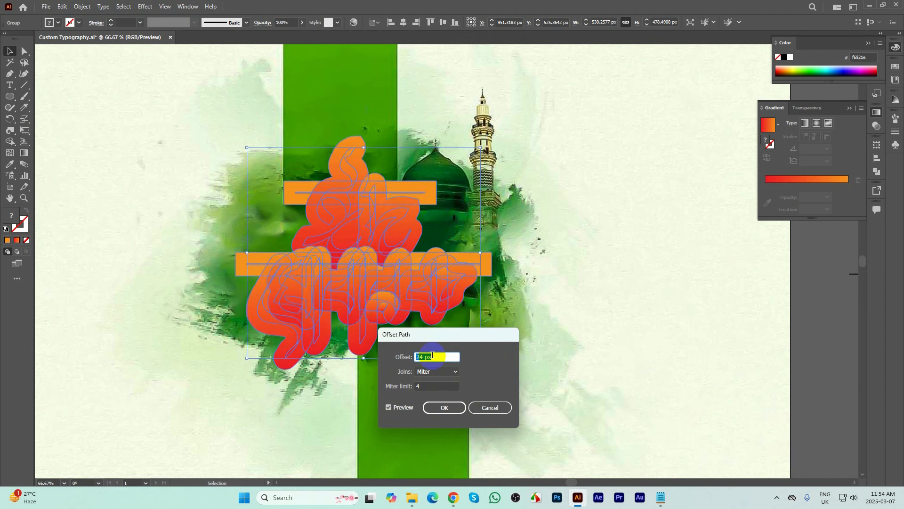
key(Up)
key(Up)
key(Up)
key(Up)
key(Up)
key(Up)
key(Up)
key(Up)
key(Up)
key(Up)
key(Up)
key(Up)
key(Up)
key(Up)
key(Up)
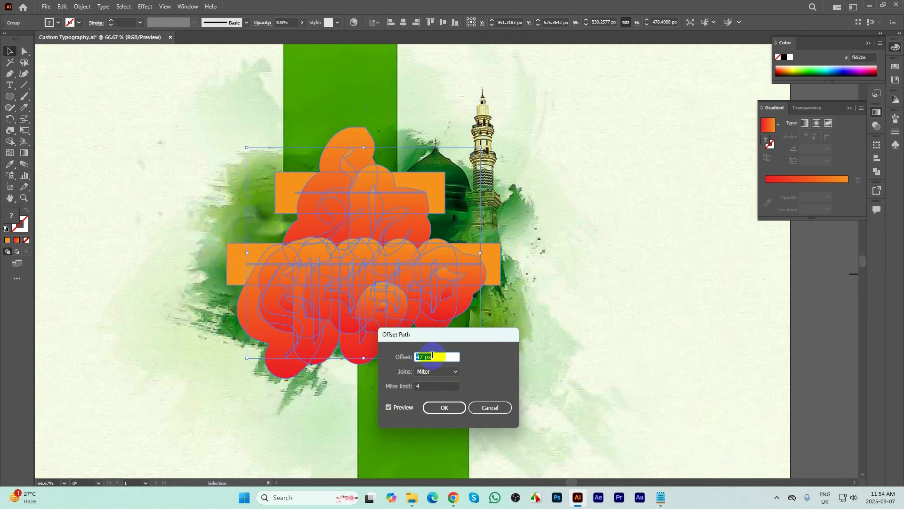
key(Down)
key(Down)
key(Down)
key(Down)
key(Down)
key(Down)
key(Down)
key(Down)
key(Down)
key(Down)
key(Down)
key(Down)
key(Down)
key(Down)
key(Down)
key(Down)
key(Down)
key(Down)
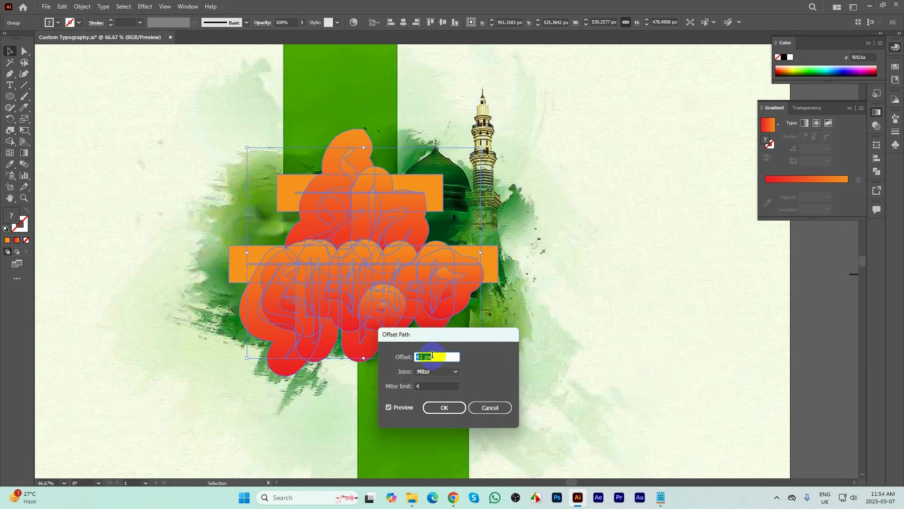
key(Down)
key(Down)
key(Down)
key(Down)
key(Down)
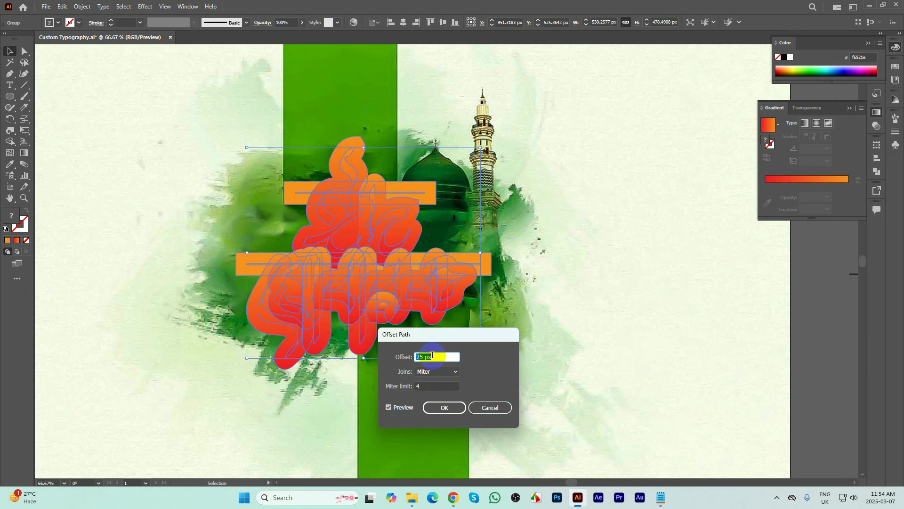
key(Down)
key(Down)
key(Down)
key(Down)
key(Down)
key(Down)
key(Down)
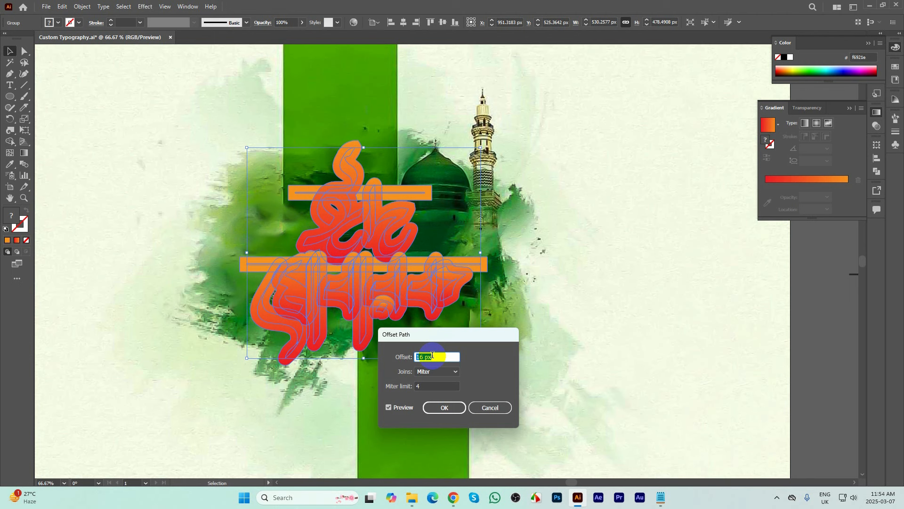
key(Down)
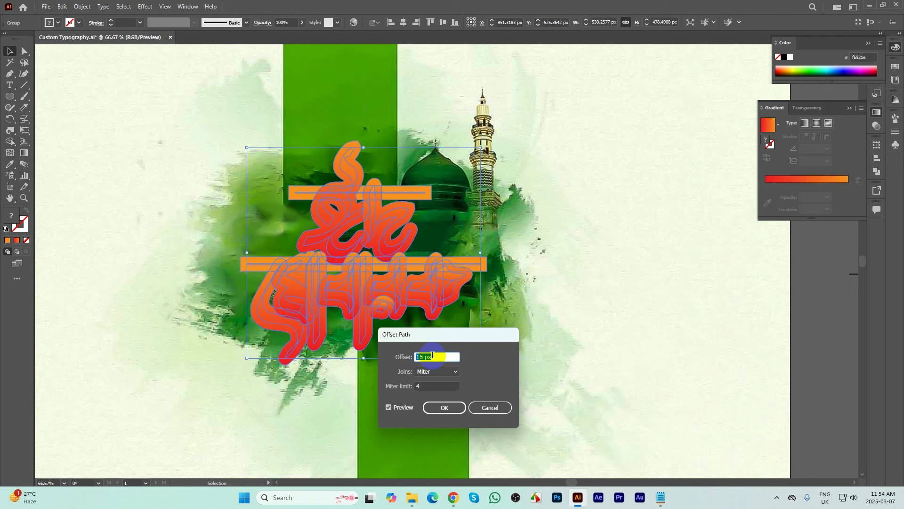
key(Up)
key(Up)
click(454, 414)
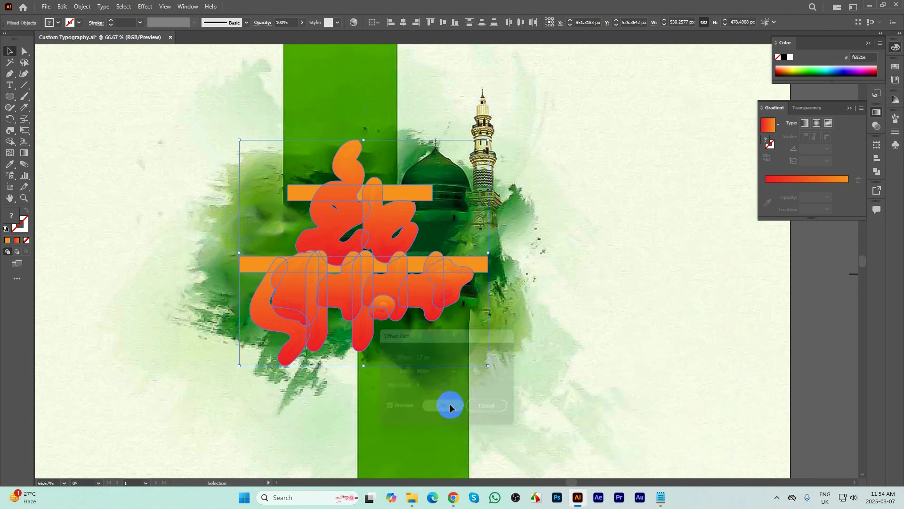
- Unite all the offset shapes into one solid backing silhouette with Pathfinder
click(825, 127)
click(874, 162)
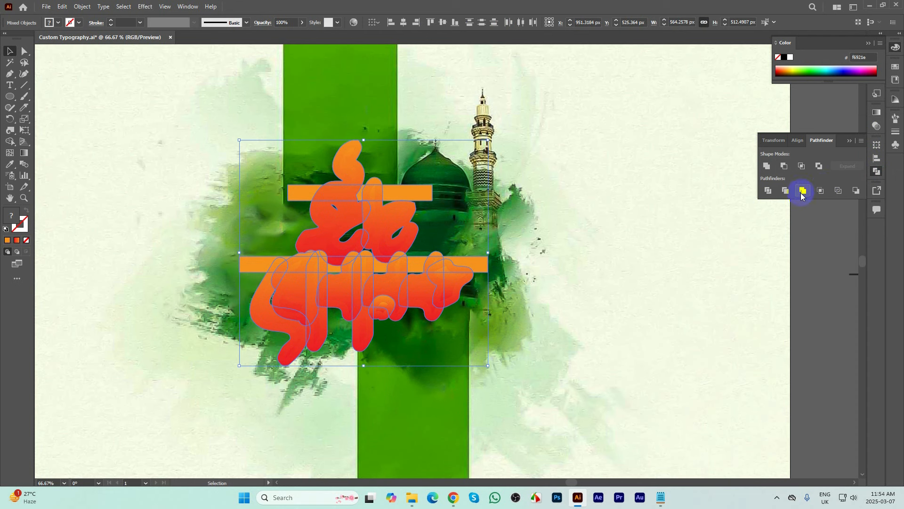
click(803, 191)
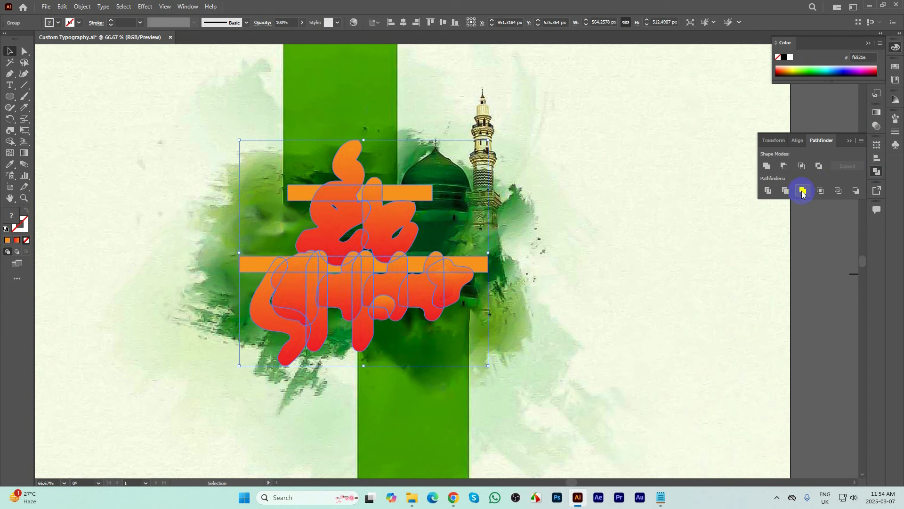
click(767, 166)
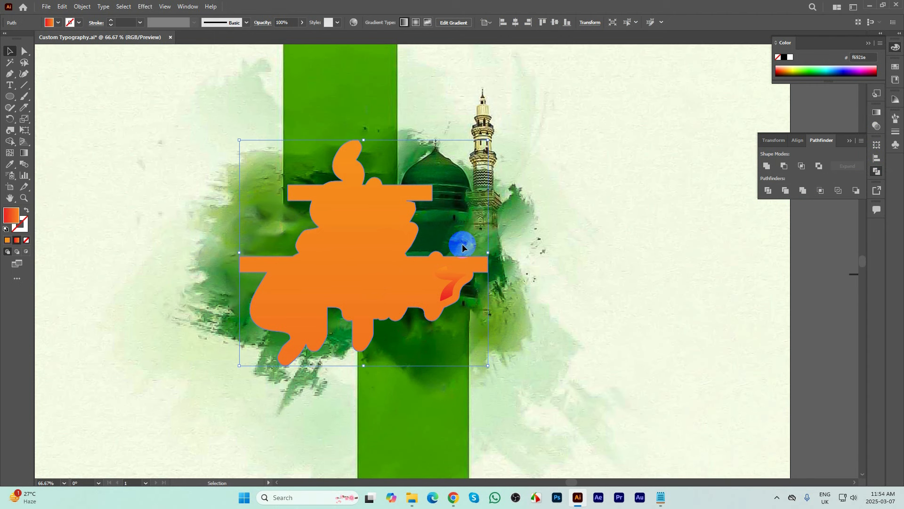
- Try to send the united backing shape behind the lettering
right_click(373, 213)
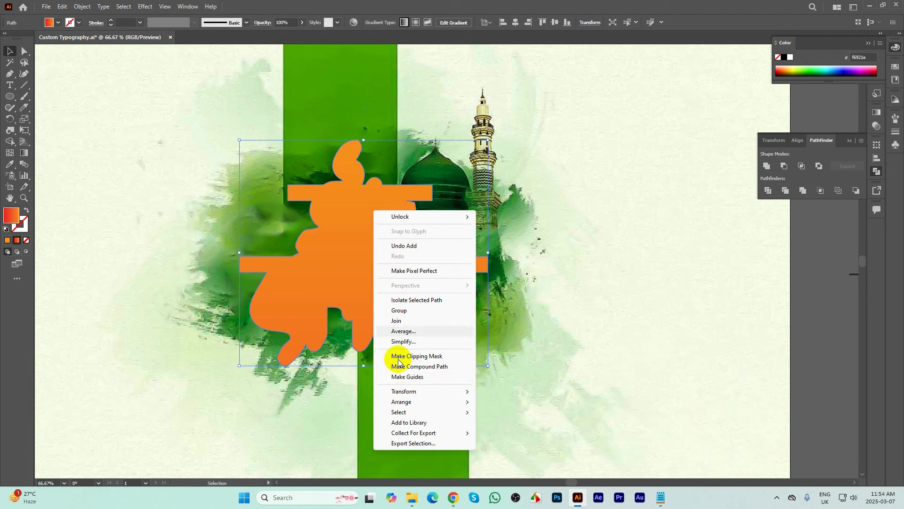
mouse_move(418, 402)
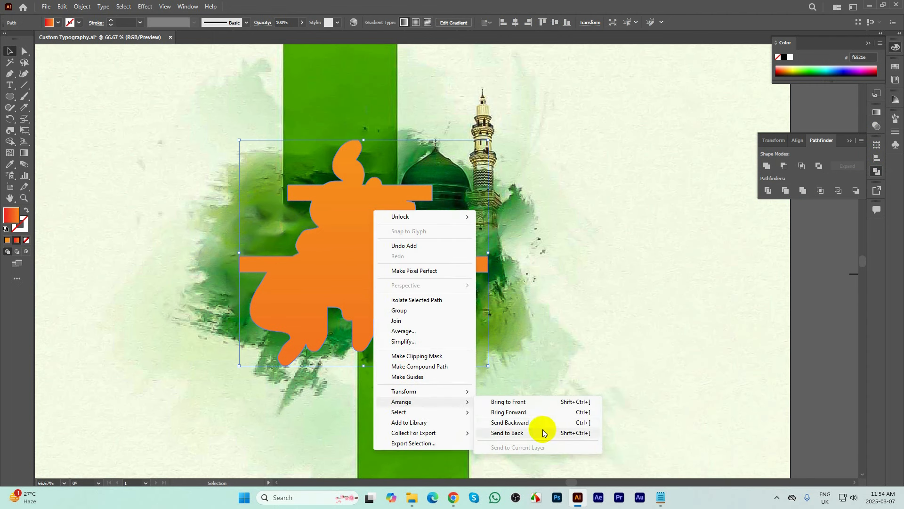
click(504, 220)
key(a)
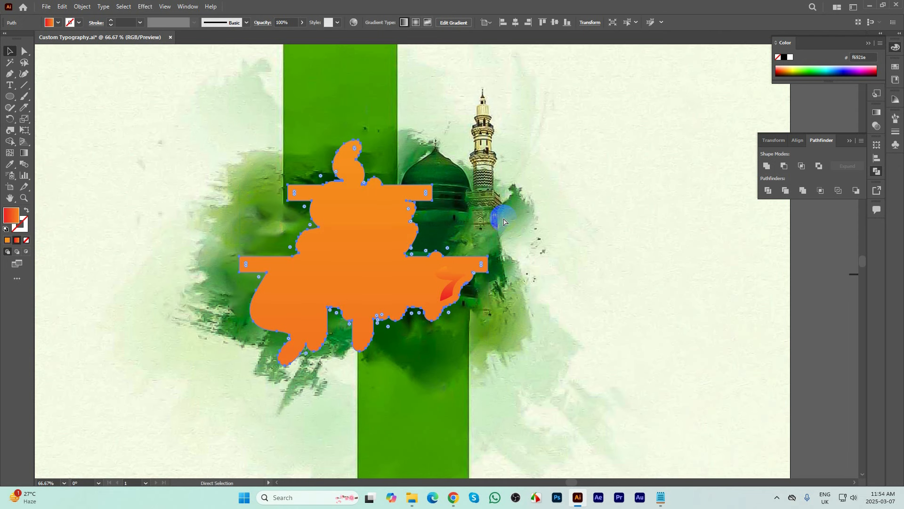
key(ctrl+minus)
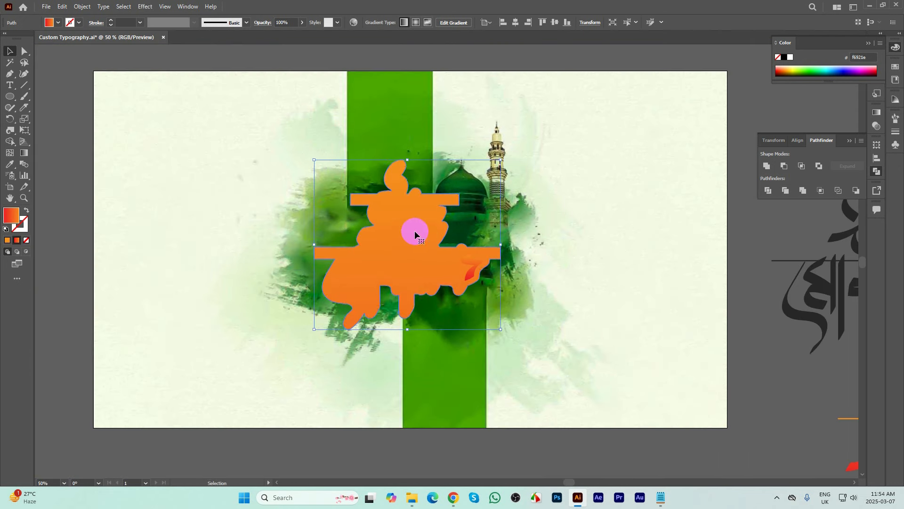
mouse_move(415, 230)
mouse_down()
mouse_move(236, 228)
mouse_move(415, 239)
mouse_up()
click(450, 236)
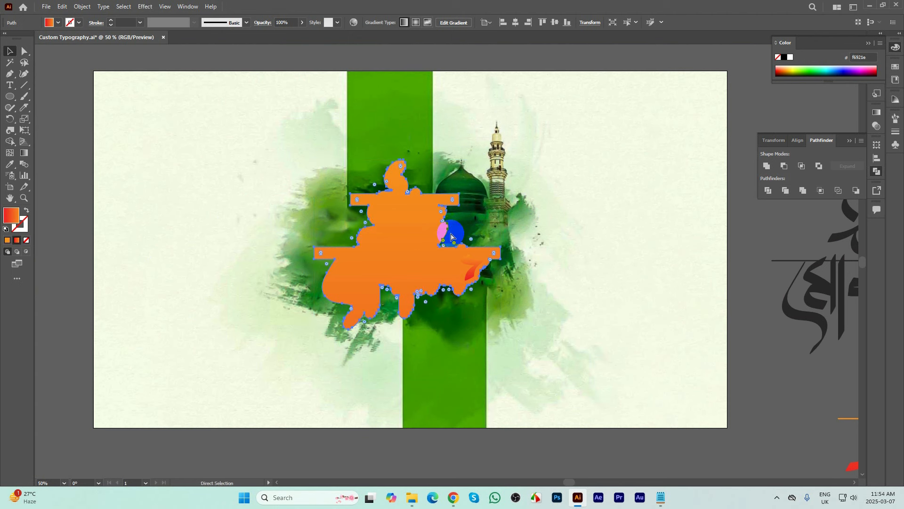
click(365, 210)
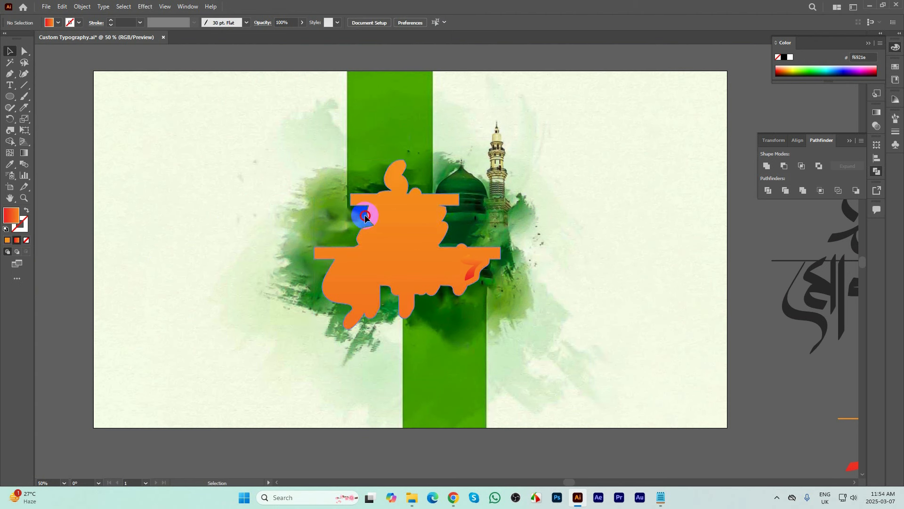
key(ctrl+z)
key(ctrl+z)
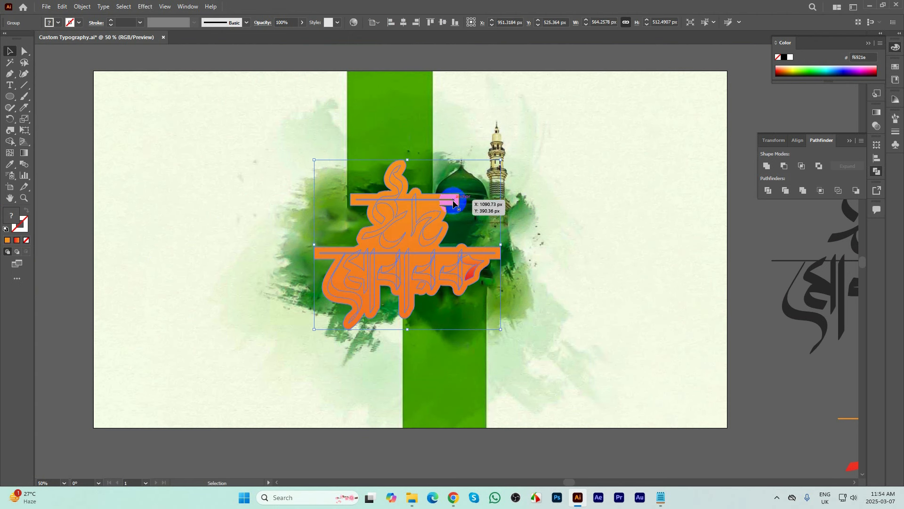
- Rearrange the united backing shape so that it sits behind the lettering
right_click(454, 204)
click(485, 297)
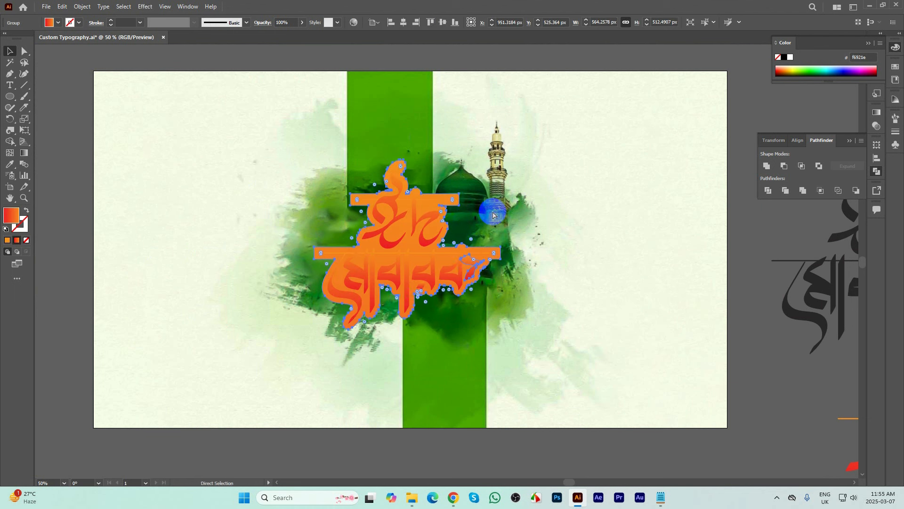
click(492, 211)
- Replace the backing shape's orange gradient with a solid cream fill, #fcf4d9
click(791, 57)
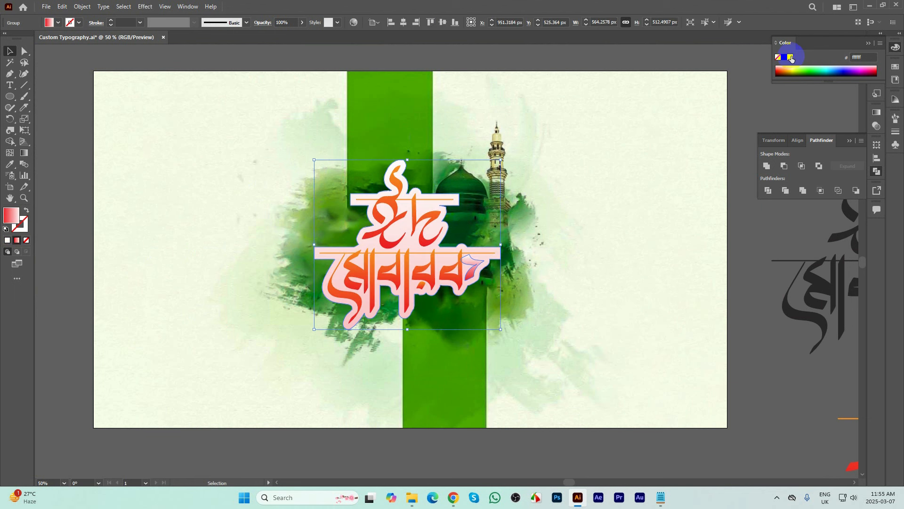
click(448, 183)
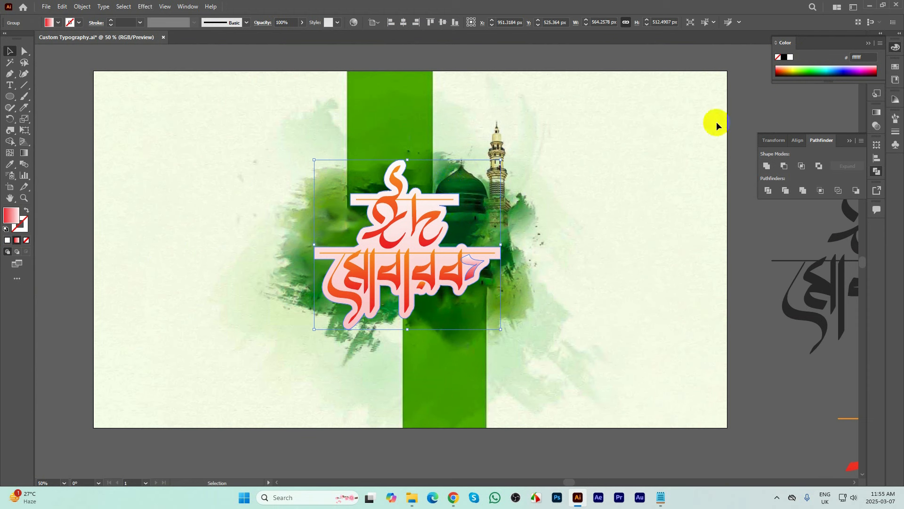
click(36, 255)
click(7, 241)
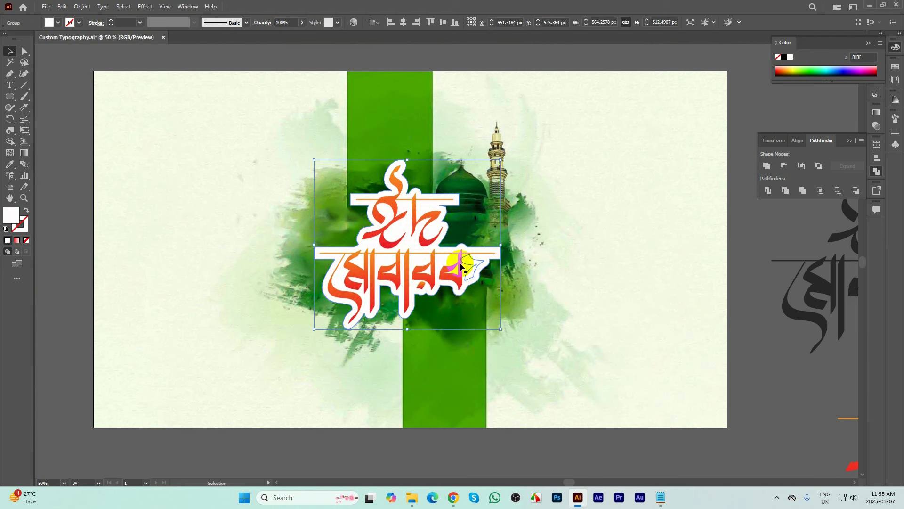
click(17, 225)
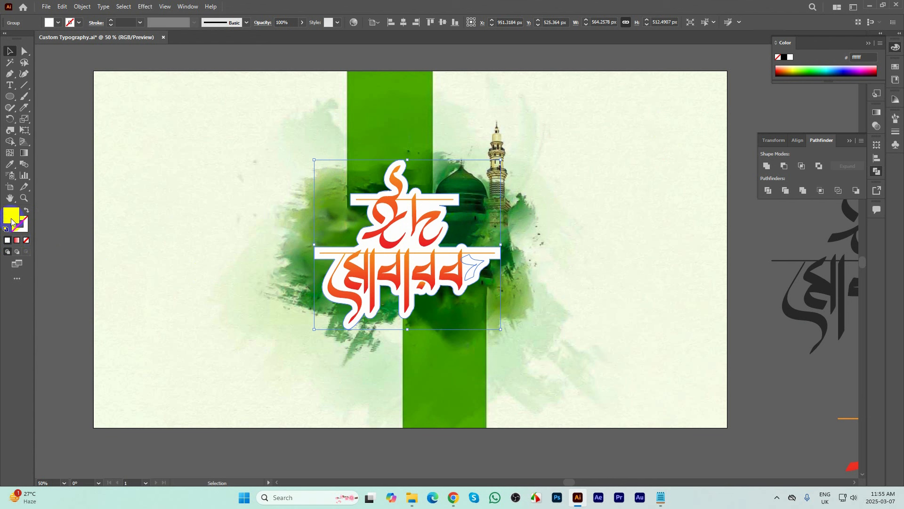
double_click(12, 218)
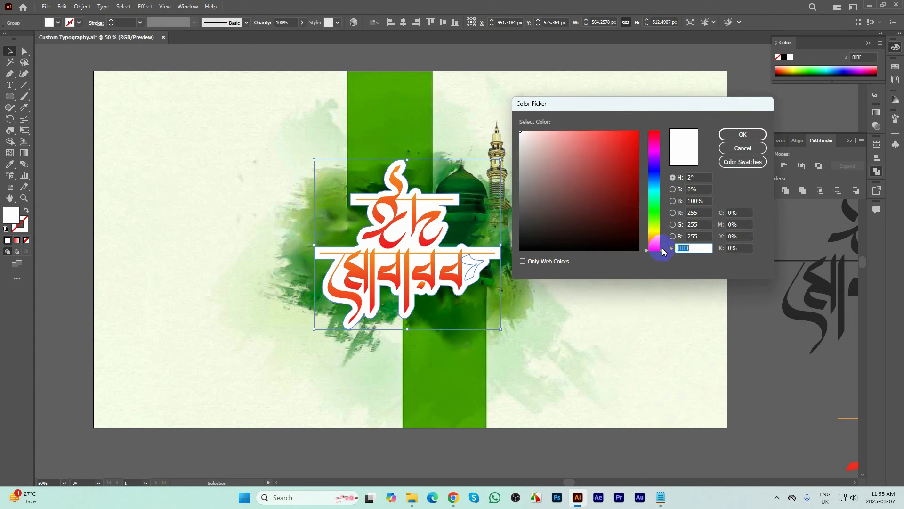
drag(662, 251, 655, 235)
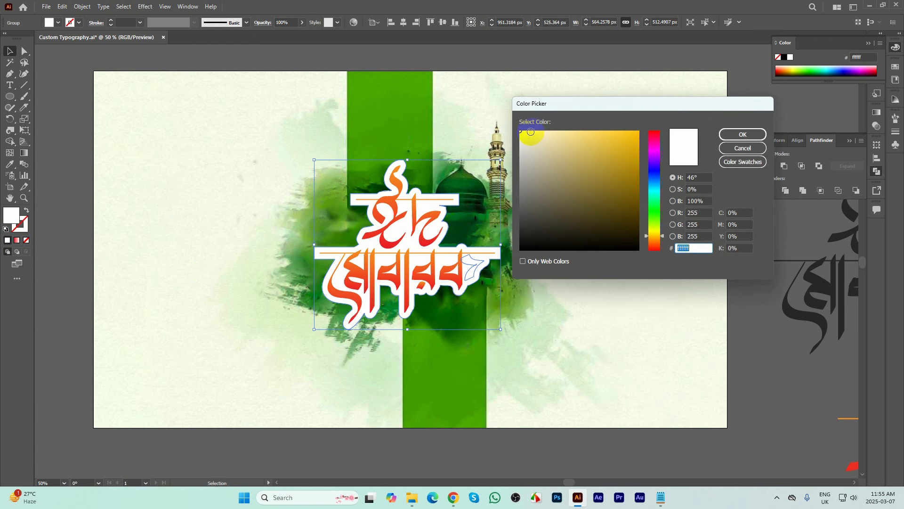
click(532, 132)
click(743, 135)
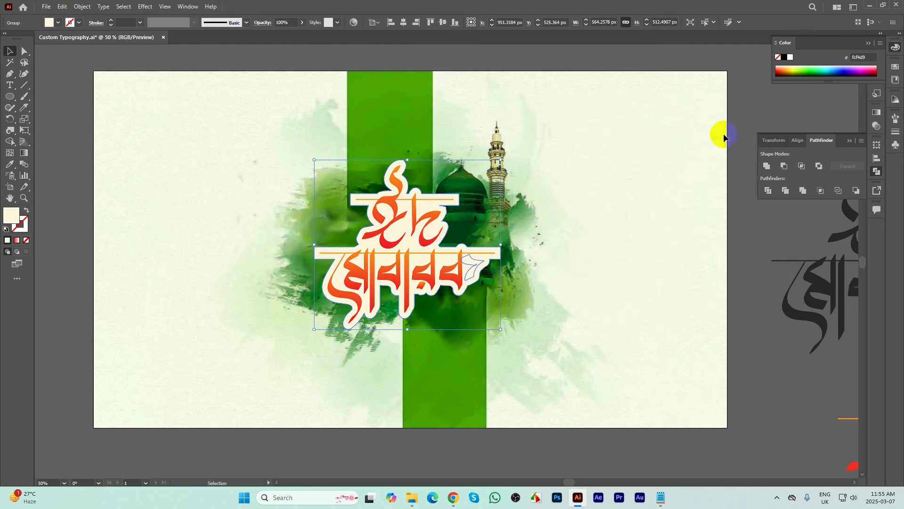
- Select the separate cream-filled end stroke of the letter ক in মোবারক
click(490, 275)
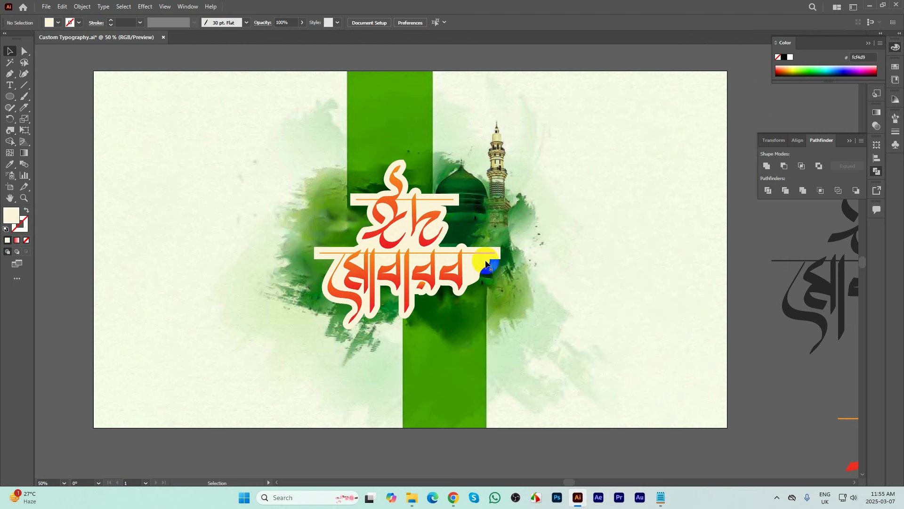
click(473, 266)
double_click(474, 266)
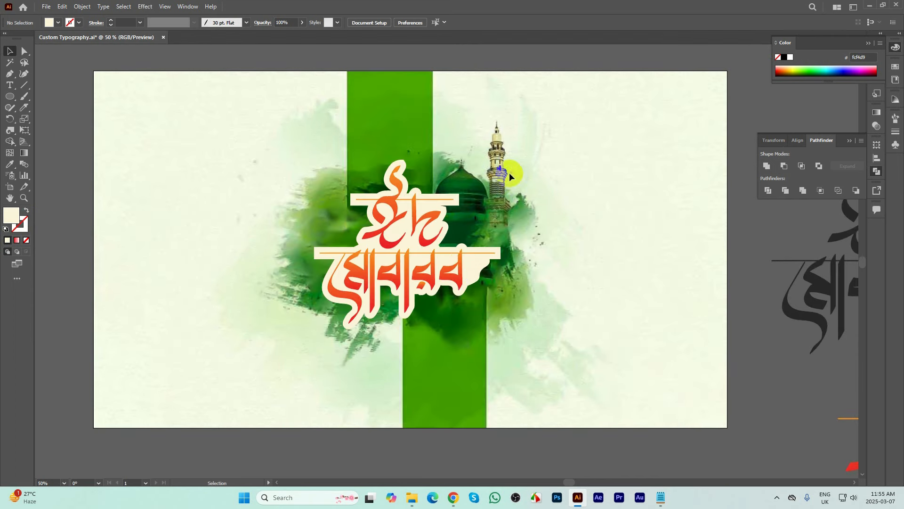
click(462, 266)
click(472, 269)
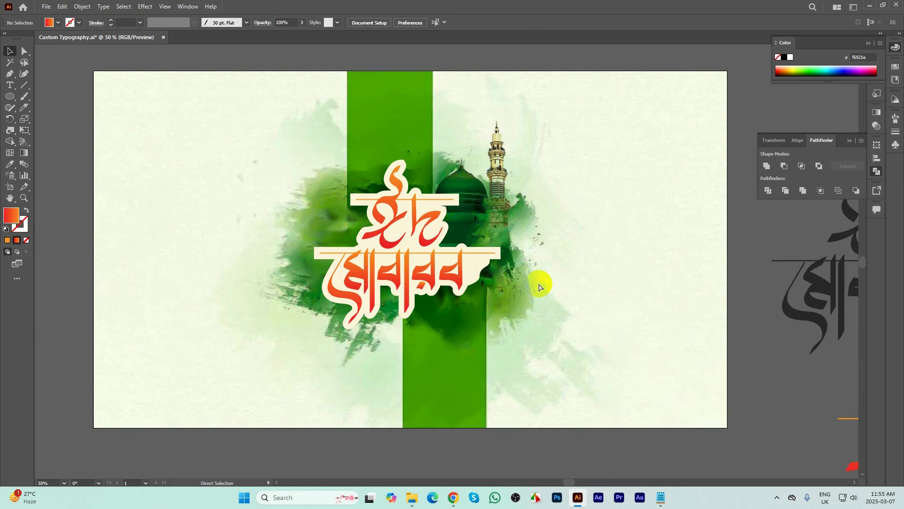
key(ctrl)
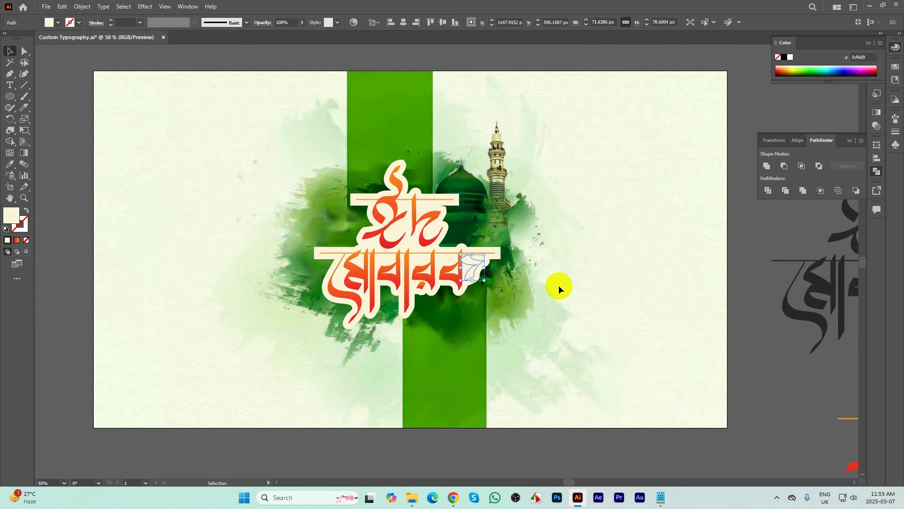
key(ctrl)
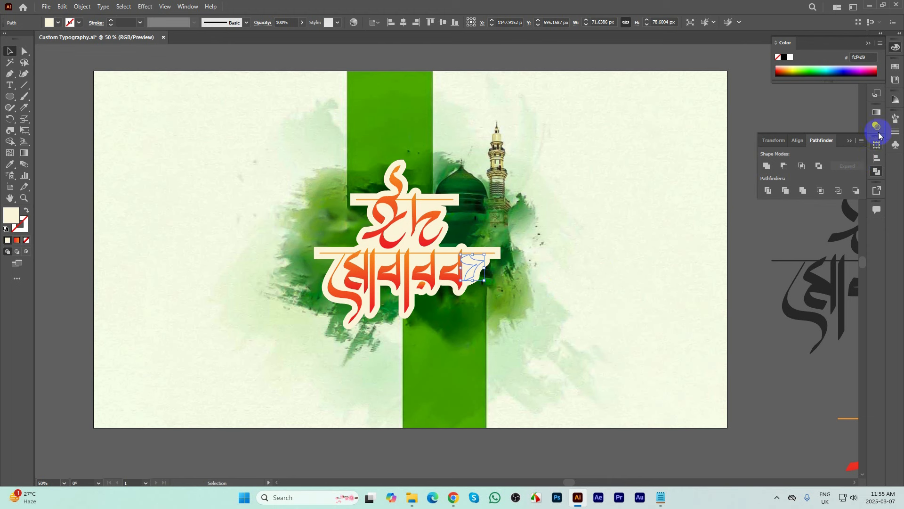
- Expand Layer 1 and look through its objects to locate the selected end stroke of ক
key(F7)
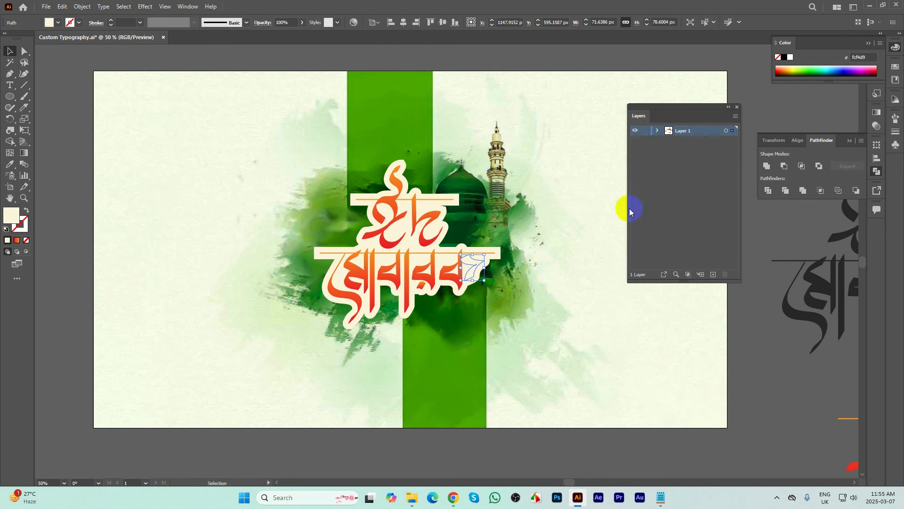
click(658, 133)
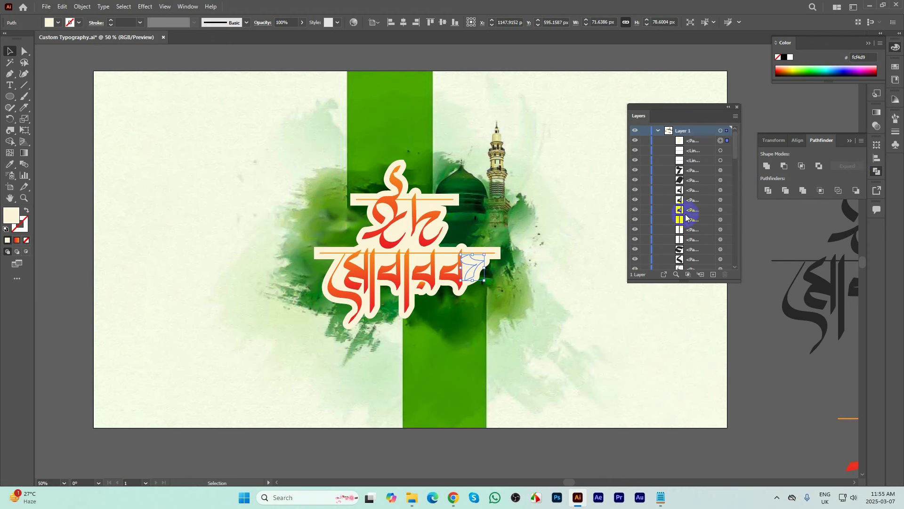
scroll(685, 213, down, 4)
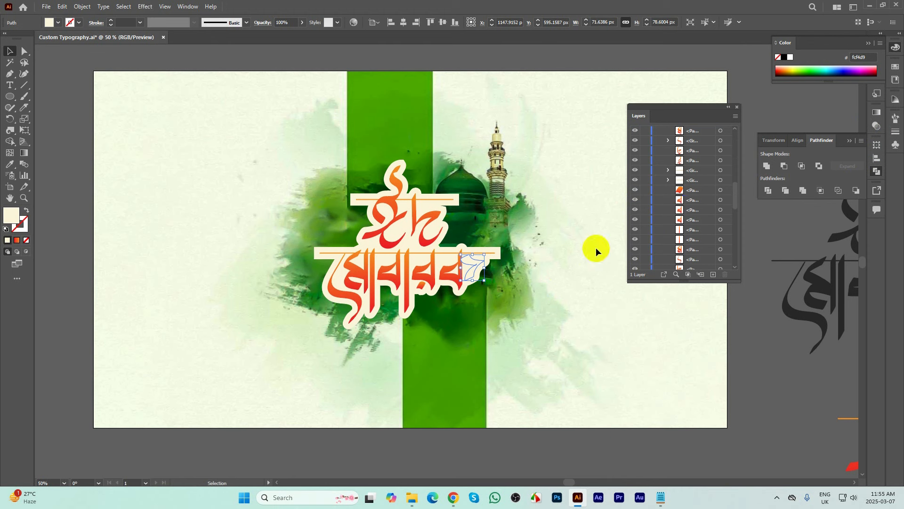
scroll(697, 234, down, 5)
scroll(699, 234, down, 1)
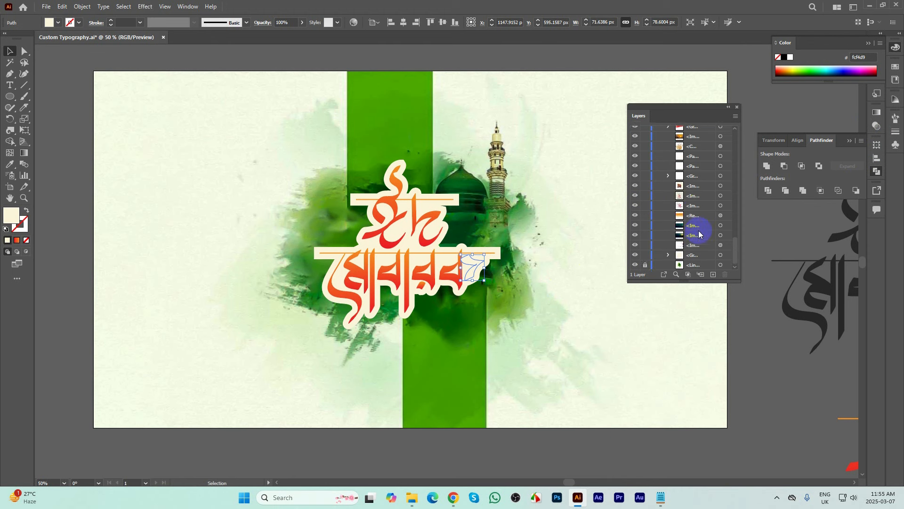
scroll(699, 235, up, 15)
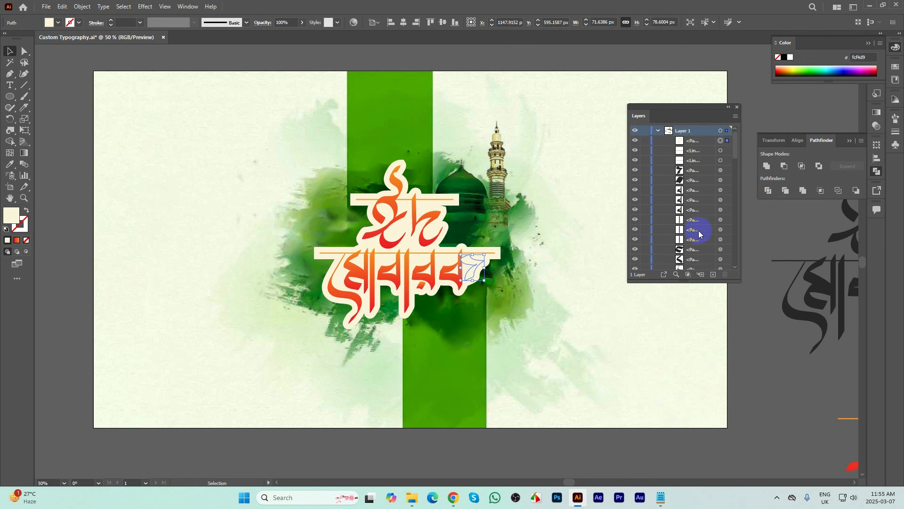
- Hide the end stroke of ক briefly to check what lies beneath it, and show it again
click(693, 142)
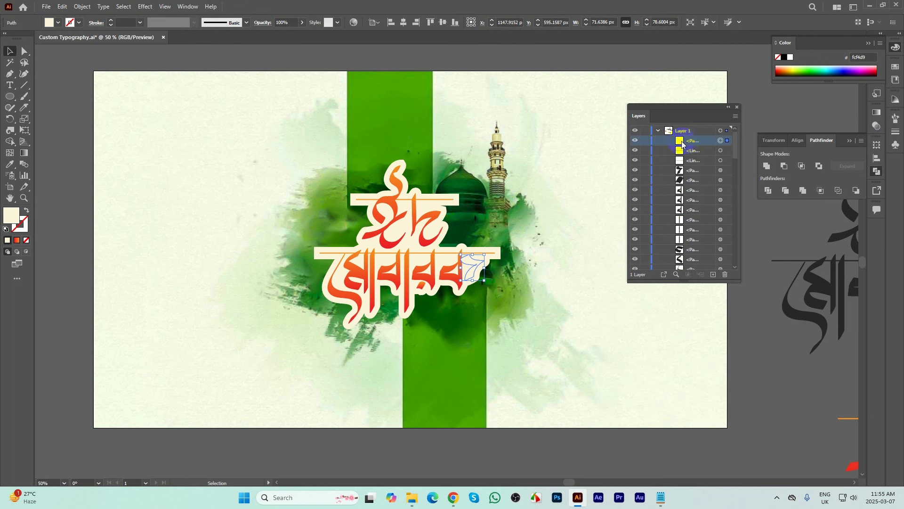
click(636, 142)
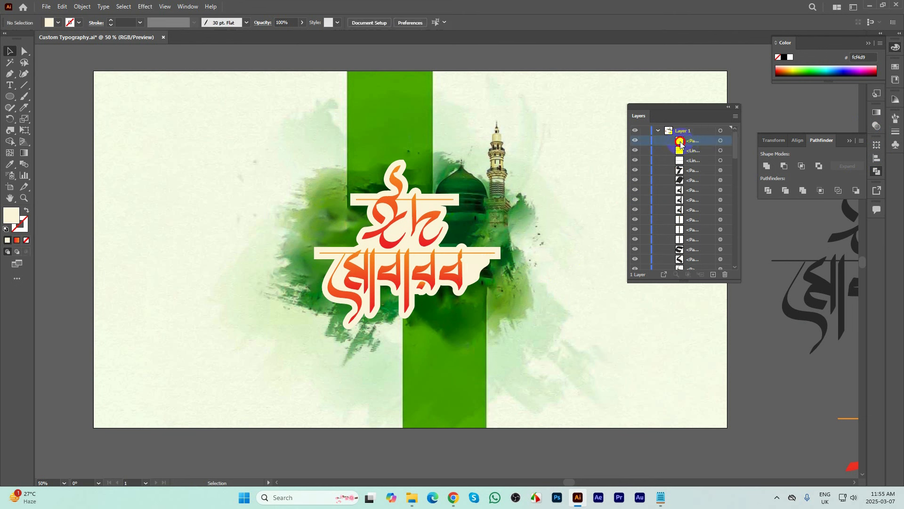
click(524, 262)
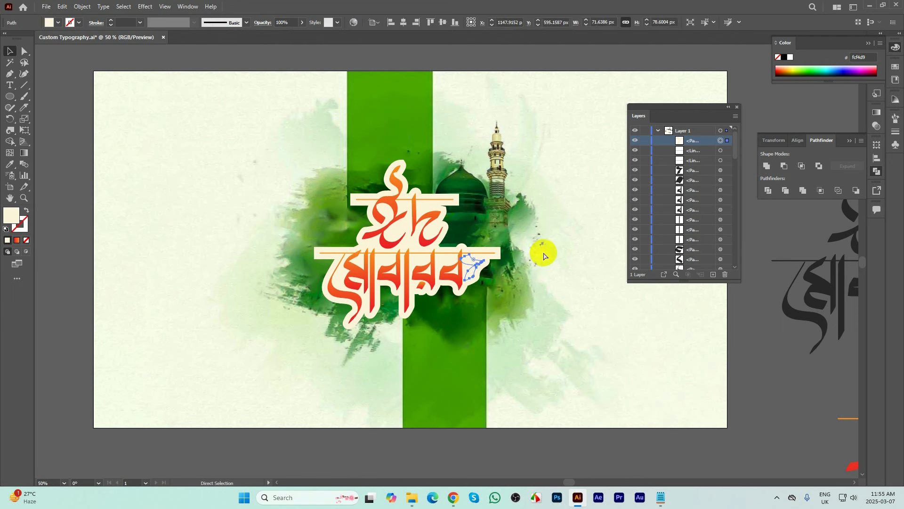
key(ctrl+3)
click(489, 266)
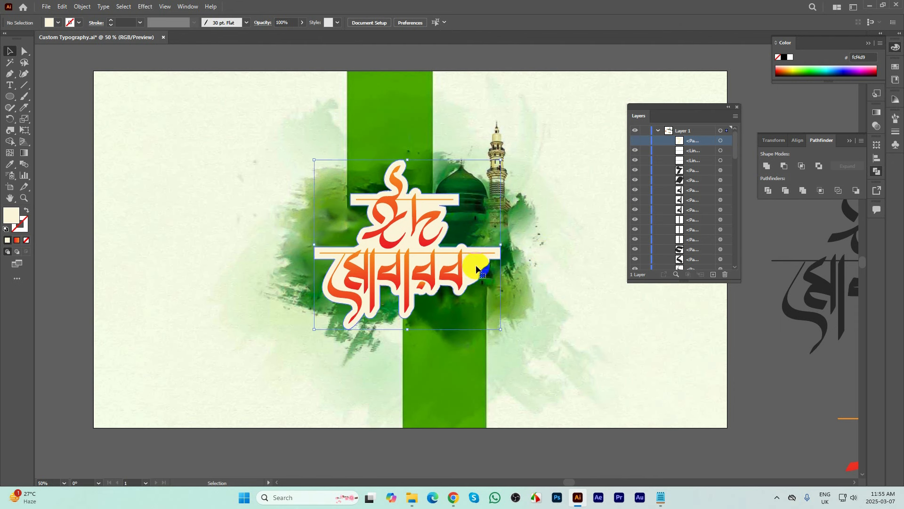
key(ctrl+alt+3)
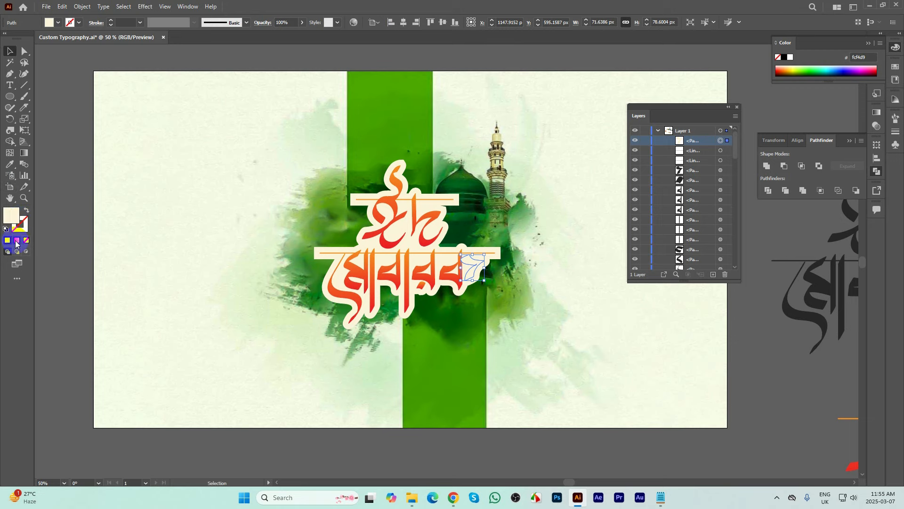
- Fill the end stroke of ক with the red-to-orange gradient and unite it with the rest of the letter
click(16, 240)
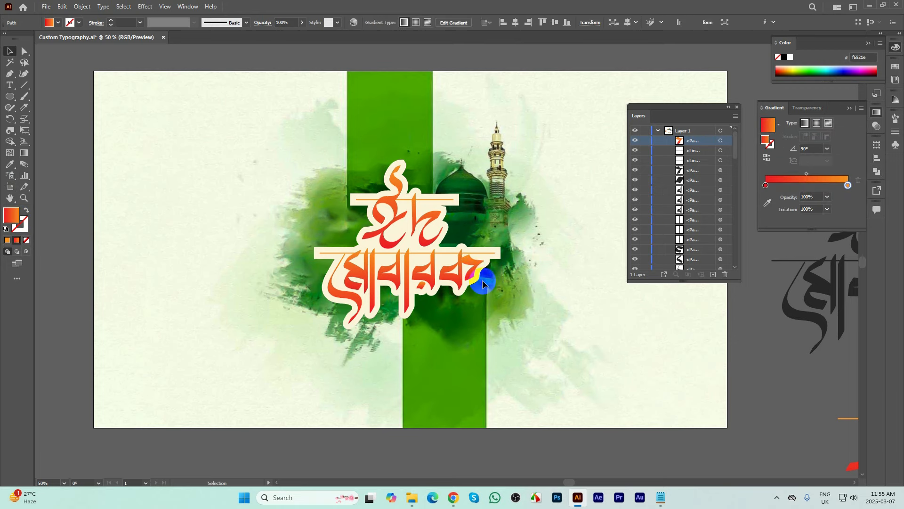
scroll(483, 282, up, 3)
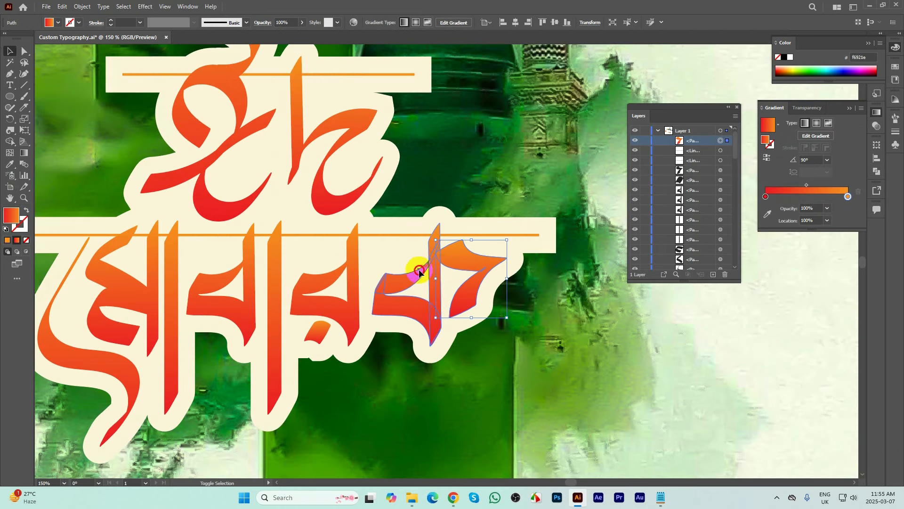
click(856, 196)
key(ctrl+1)
click(877, 171)
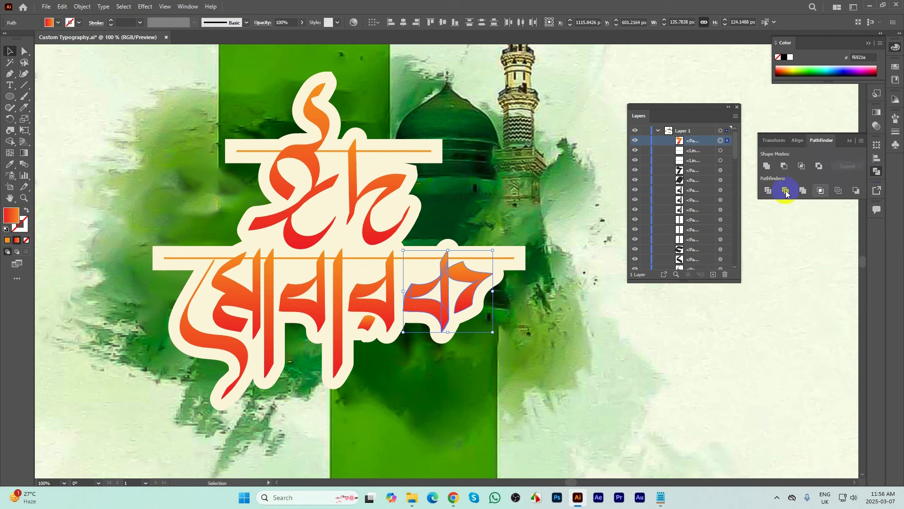
click(767, 166)
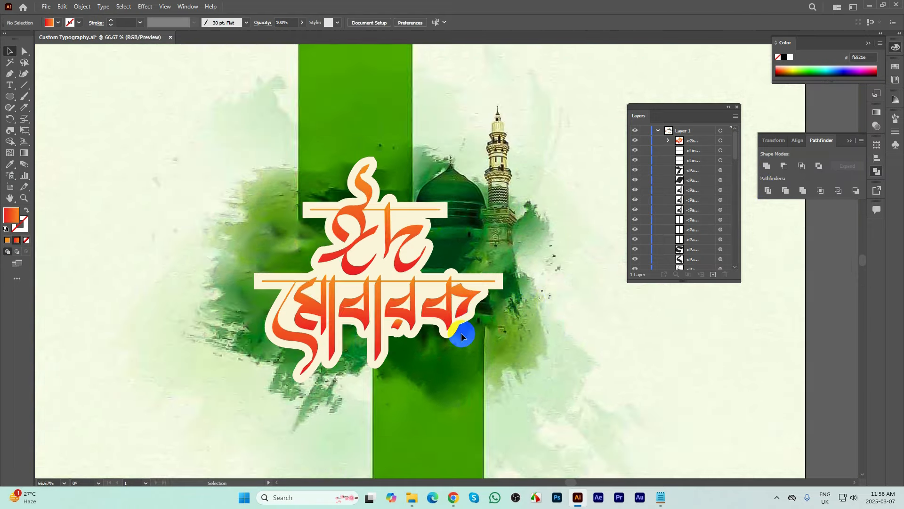
- Change the fill of the backing silhouette behind the lettering to off-white, #f9f6ed
key(ctrl+minus)
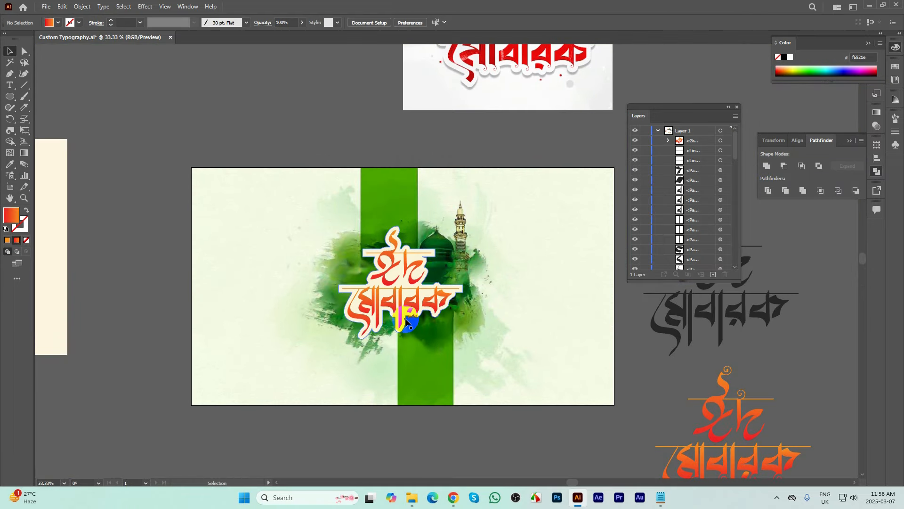
scroll(406, 321, up, 2)
click(268, 260)
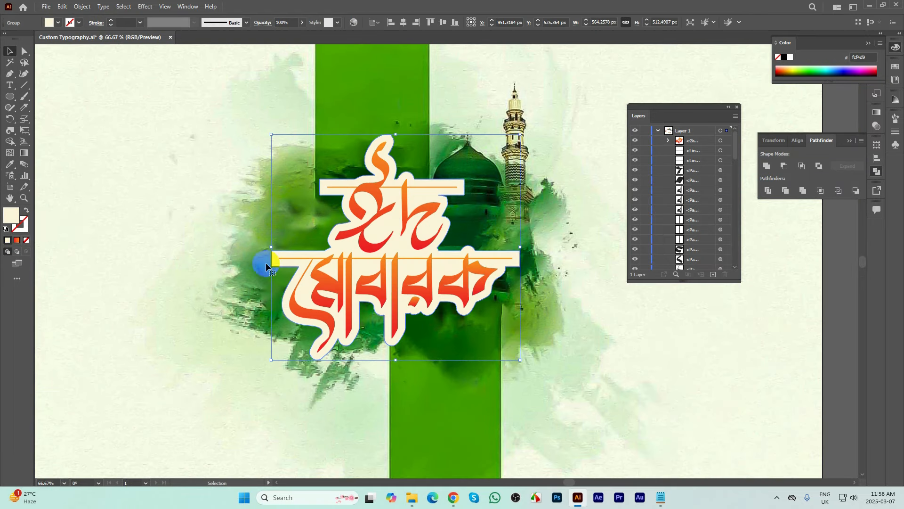
double_click(13, 214)
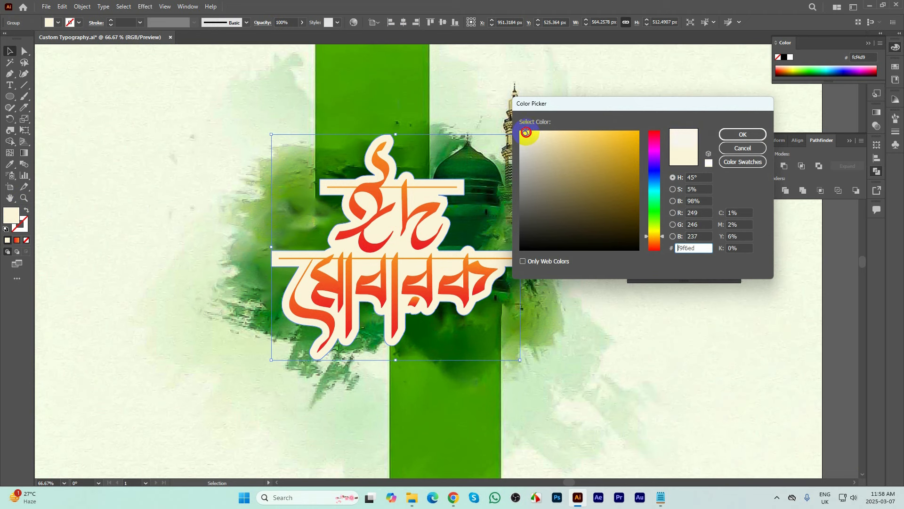
click(733, 135)
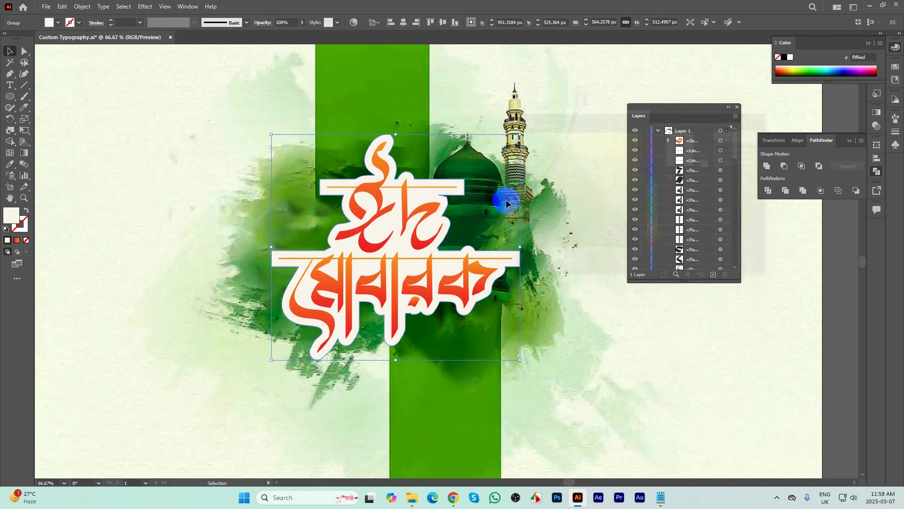
scroll(447, 248, up, 1)
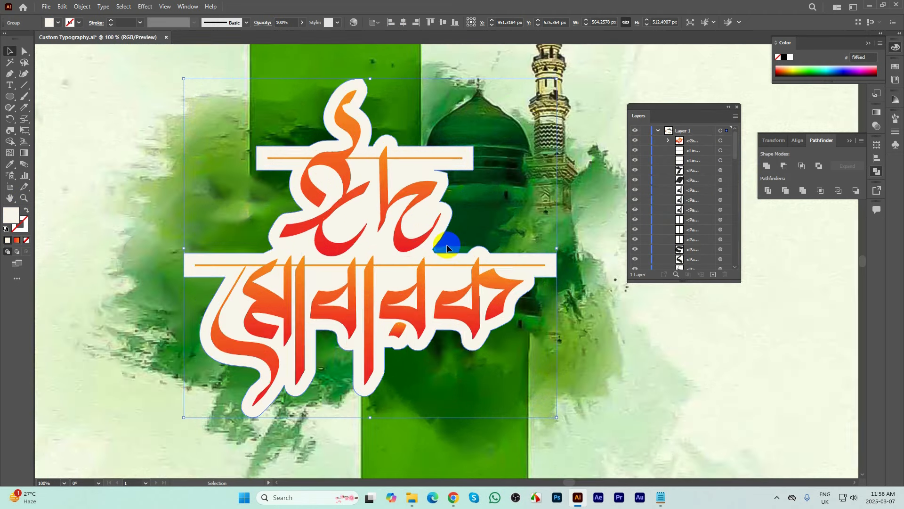
scroll(447, 248, down, 1)
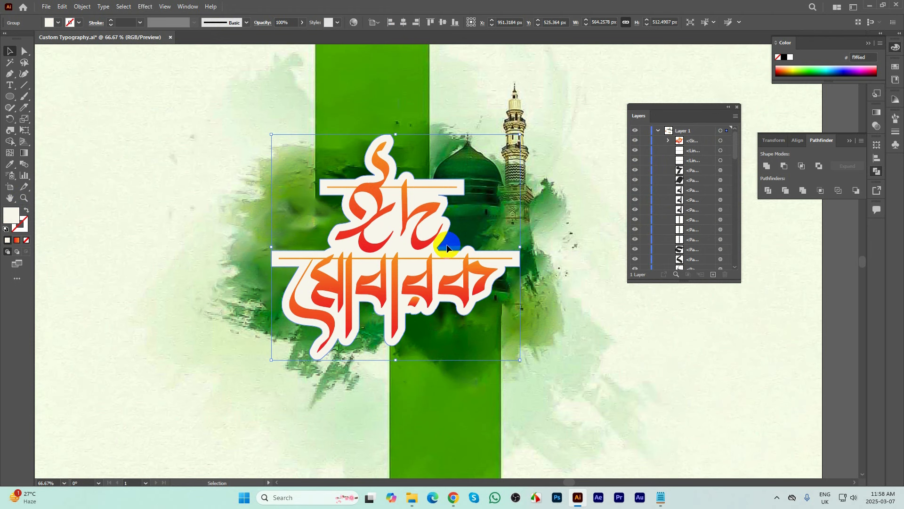
- Round the square corners at both ends of the two headline bars in the backing silhouette with the Direct Selection tool
click(24, 50)
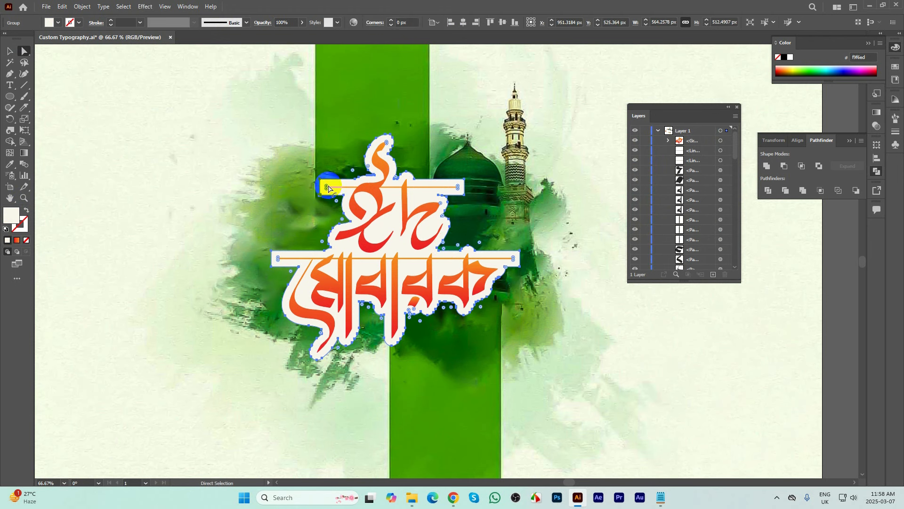
click(328, 189)
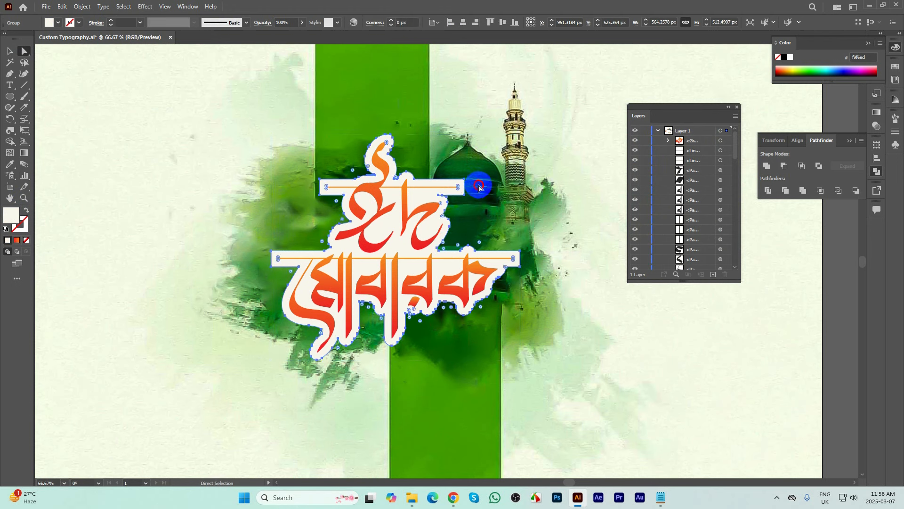
click(478, 187)
scroll(475, 183, up, 3)
click(478, 170)
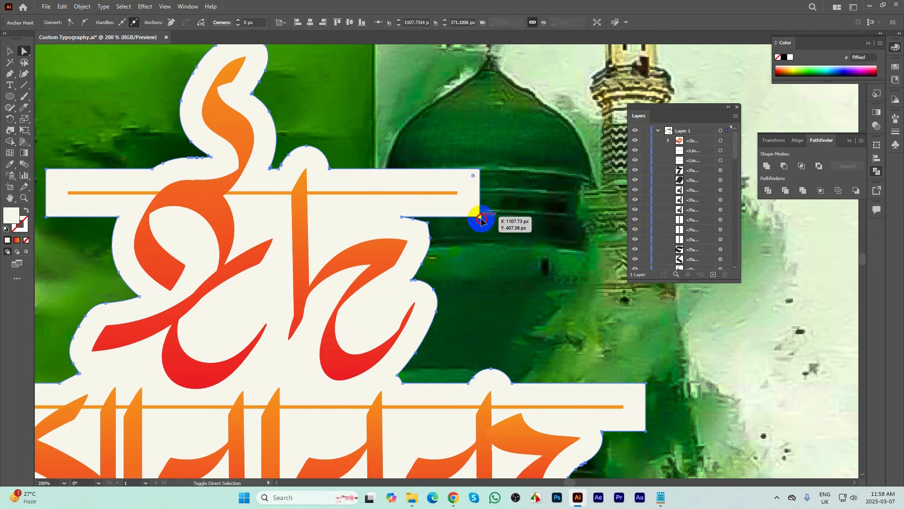
click(46, 171)
click(46, 218)
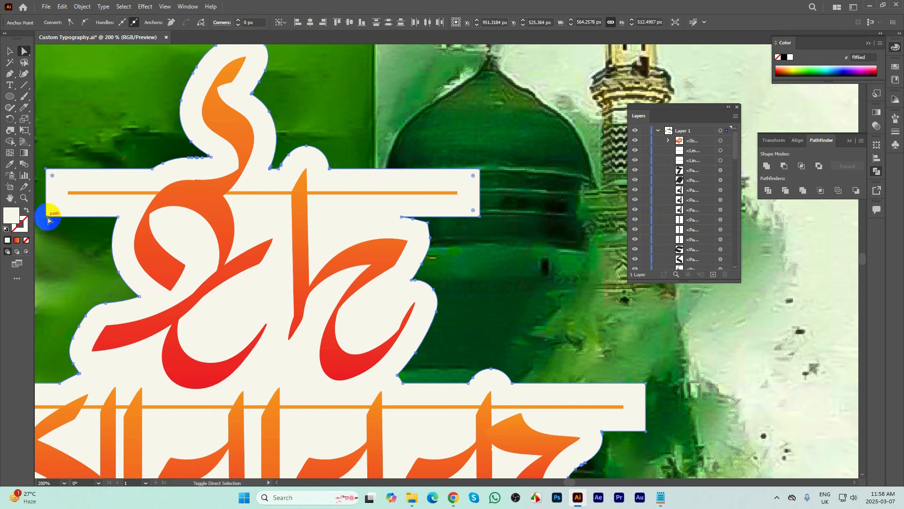
scroll(327, 197, down, 2)
drag(103, 285, 130, 328)
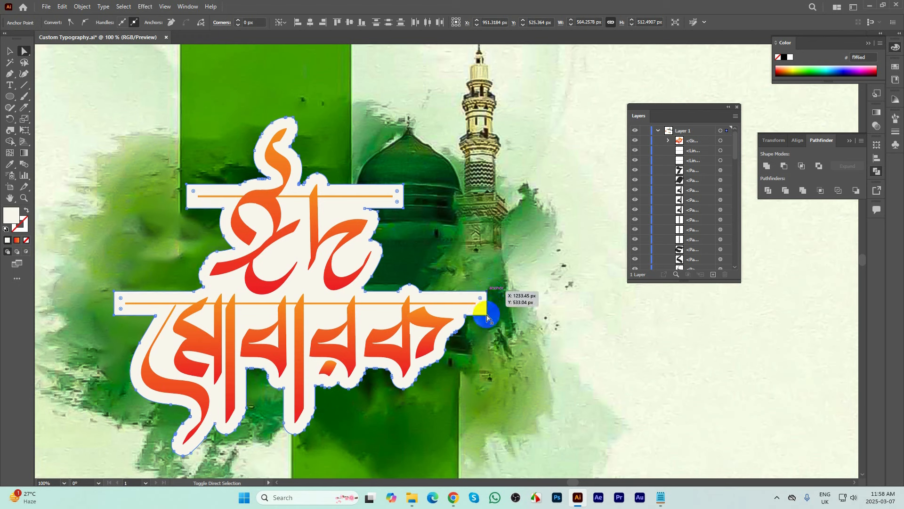
click(475, 300)
drag(476, 300, 458, 298)
click(188, 201)
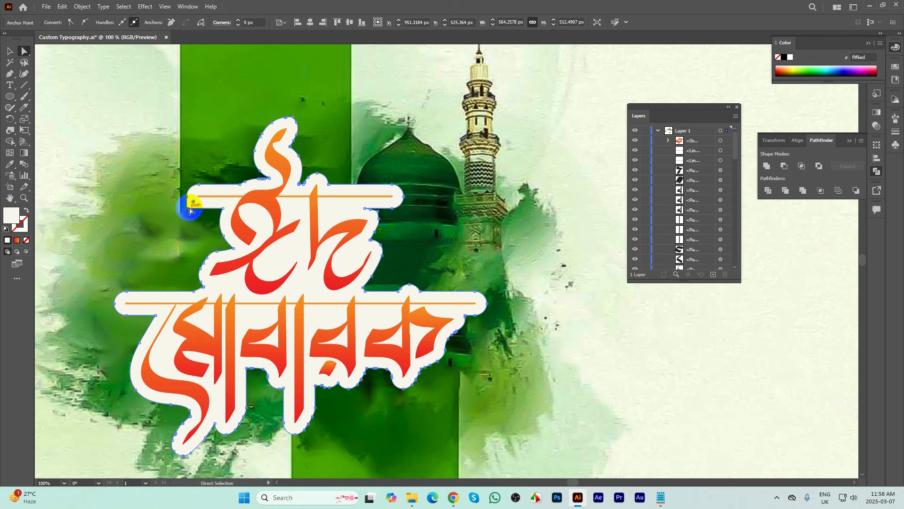
drag(190, 198, 202, 200)
key(v)
key(ctrl+shift+a)
key(ctrl+minus)
key(ctrl+minus)
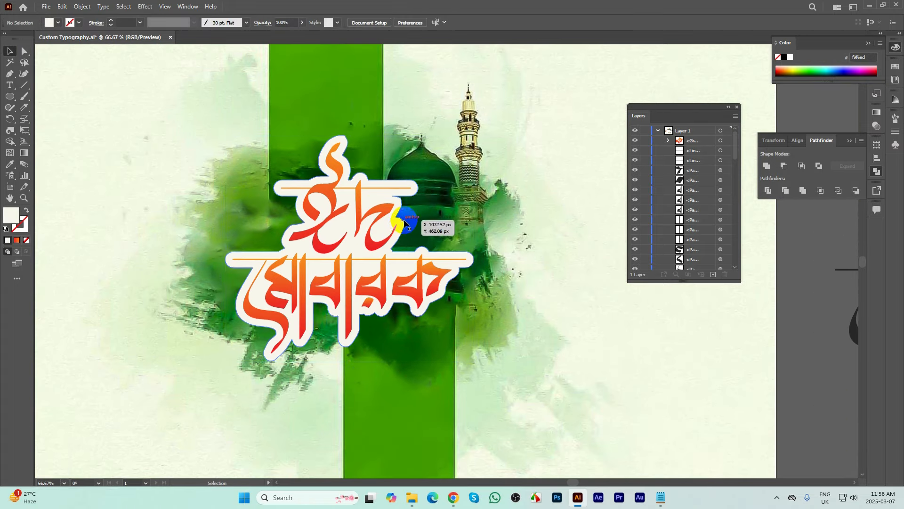
- Create an inward offset path of -8 px from the off-white backing silhouette behind the lettering
click(386, 217)
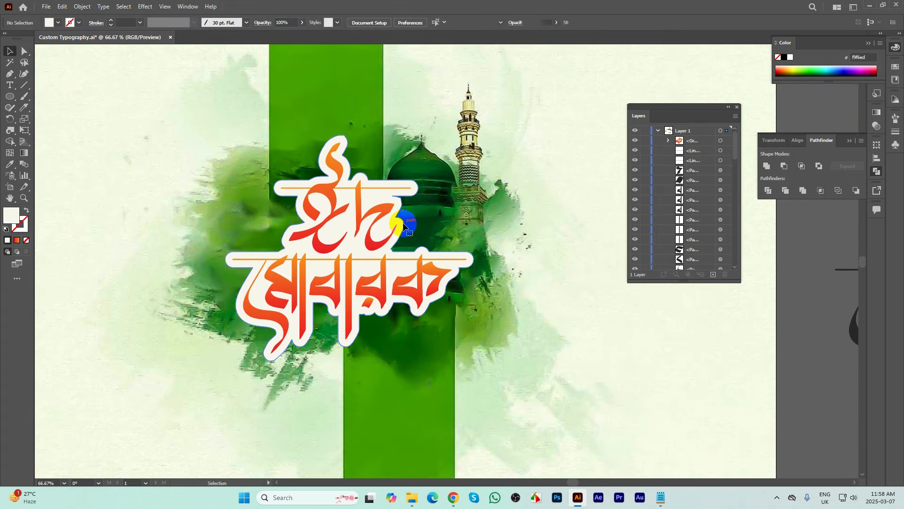
key(ctrl+plus)
key(ctrl+plus)
click(82, 6)
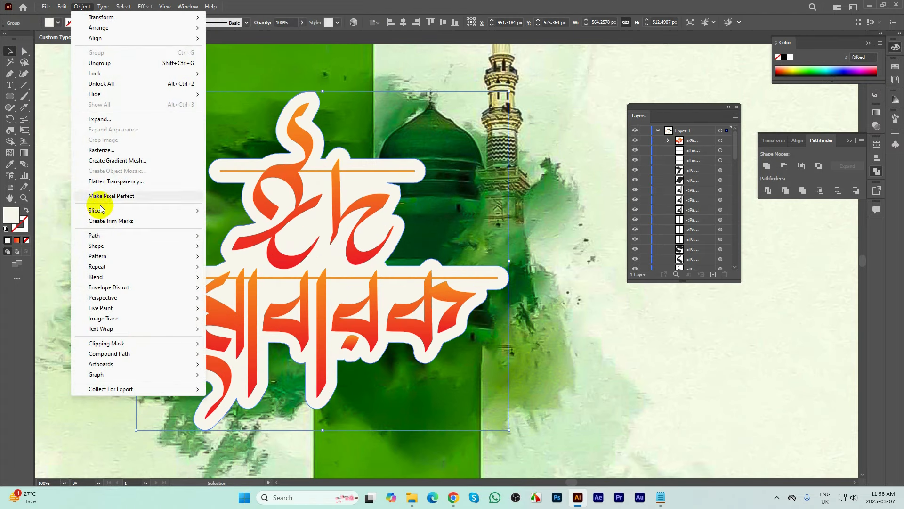
mouse_move(101, 235)
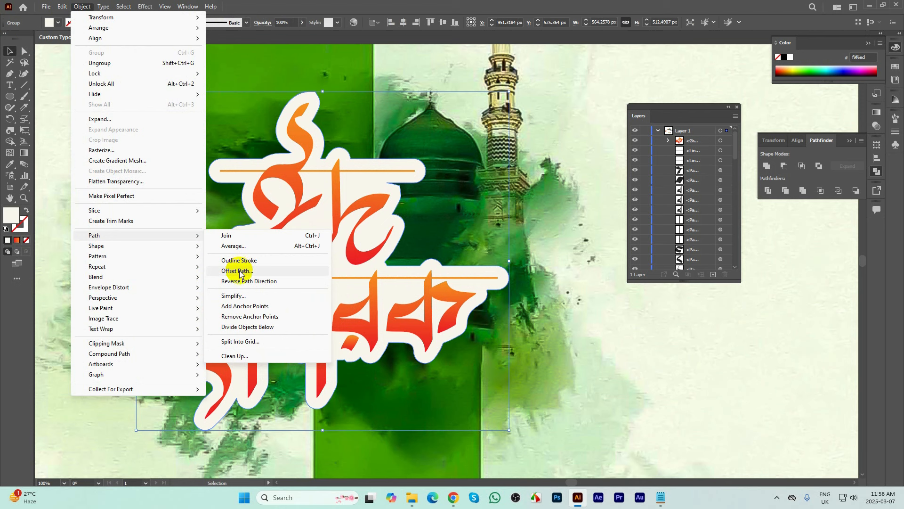
click(238, 271)
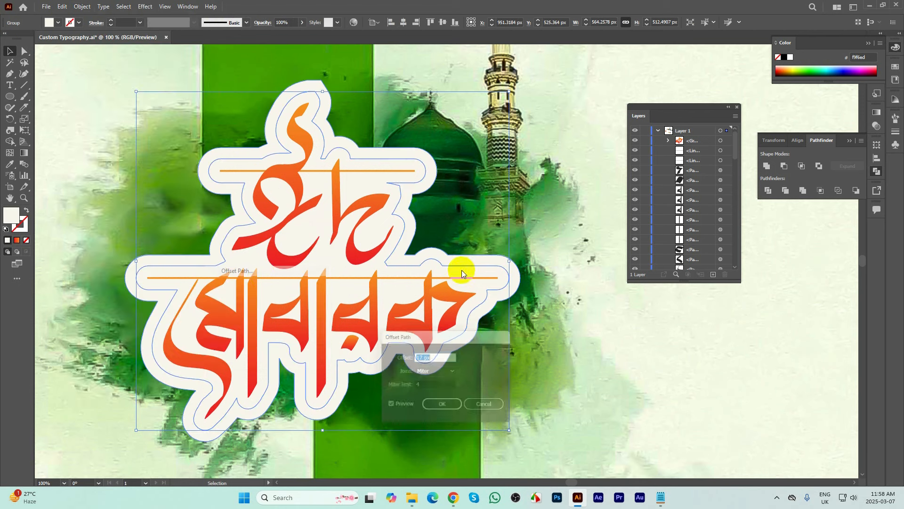
scroll(441, 356, down, 20)
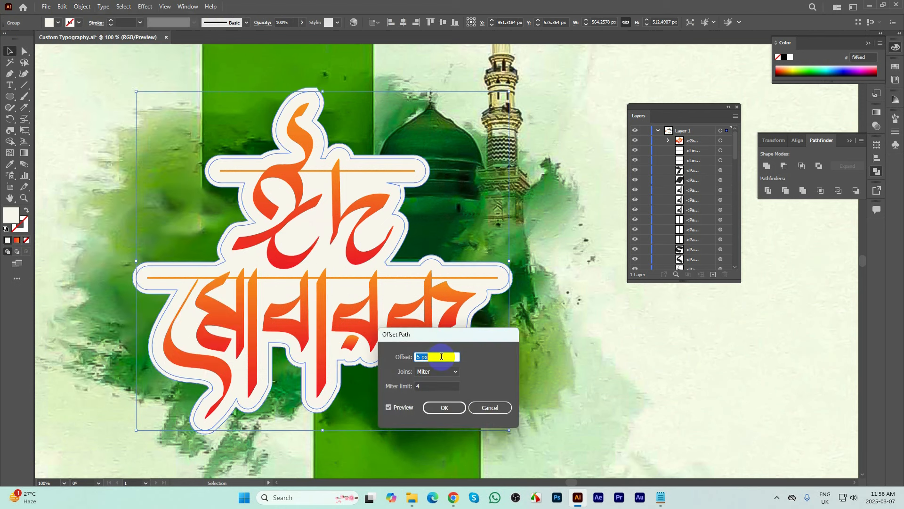
scroll(441, 357, down, 2)
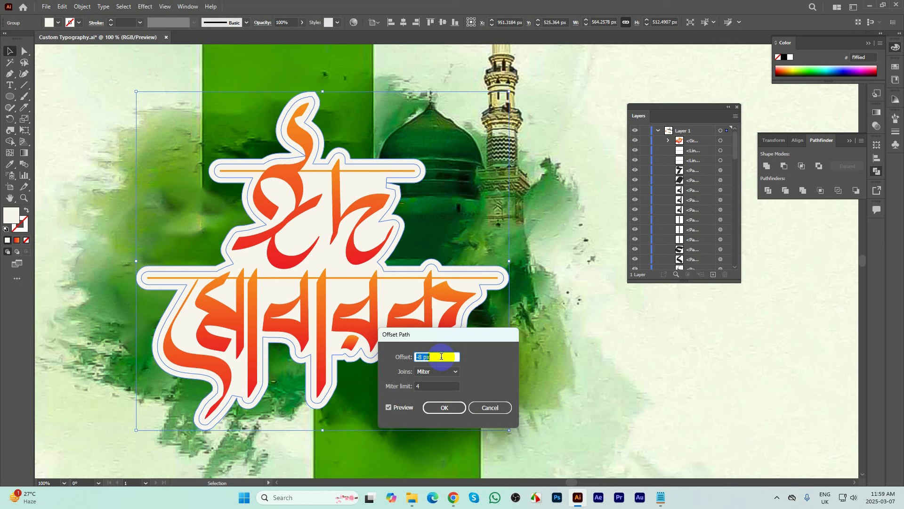
click(448, 412)
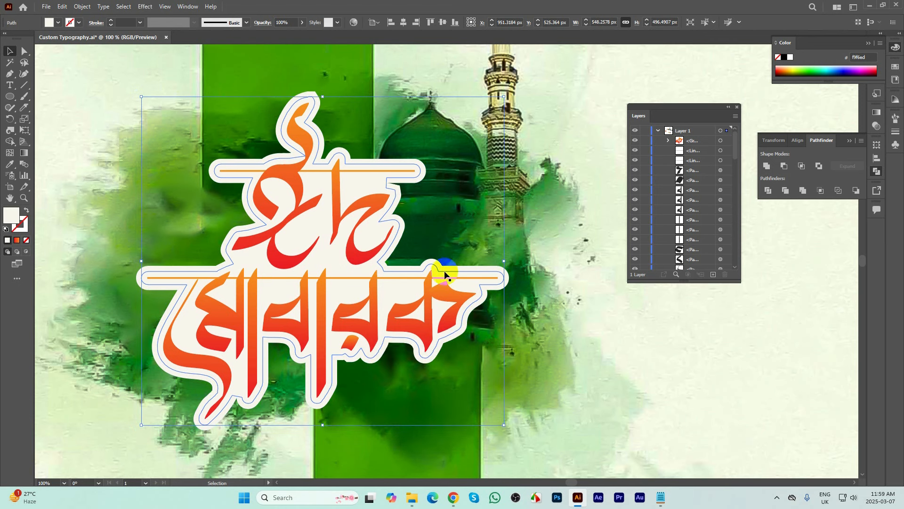
- Fill the inset shape with dark green, #035b00, sampled from the background artwork with the Eyedropper
click(14, 178)
click(263, 115)
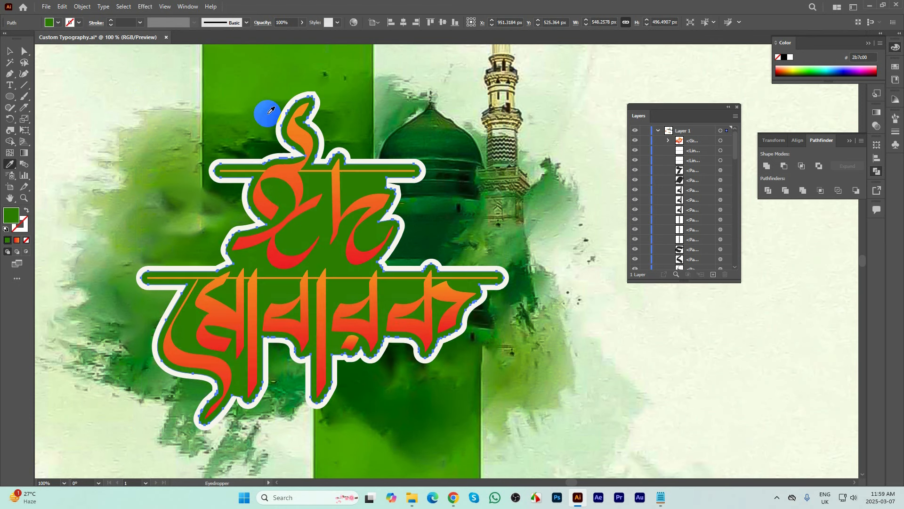
click(394, 428)
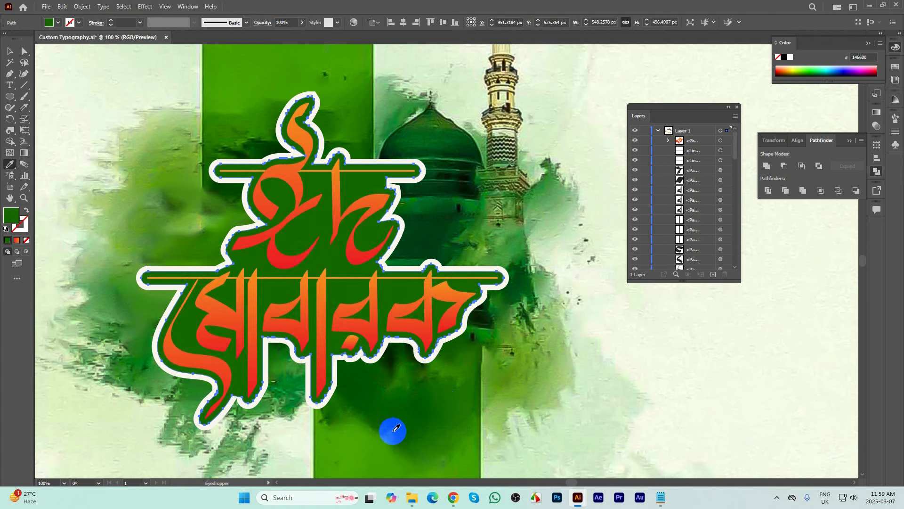
click(360, 455)
click(396, 407)
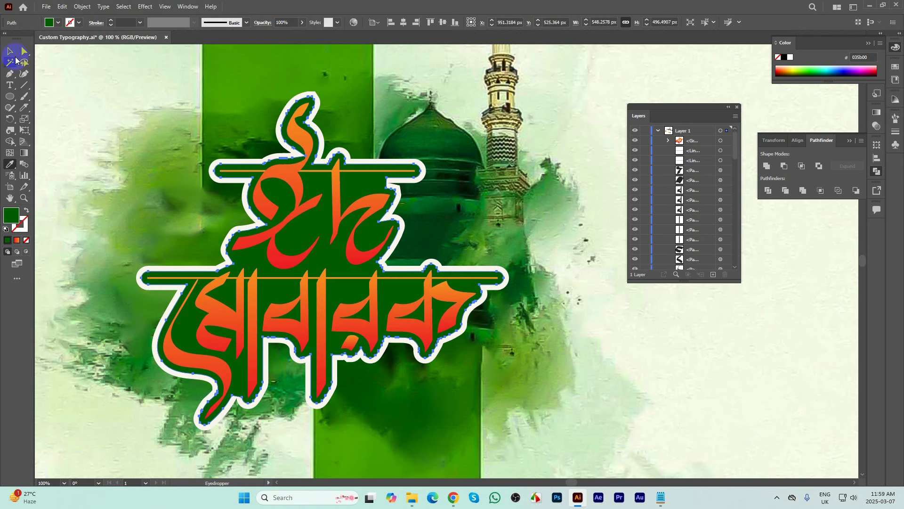
click(9, 51)
- Create another, narrower inward offset path from the dark green shape and fill it with white
click(87, 7)
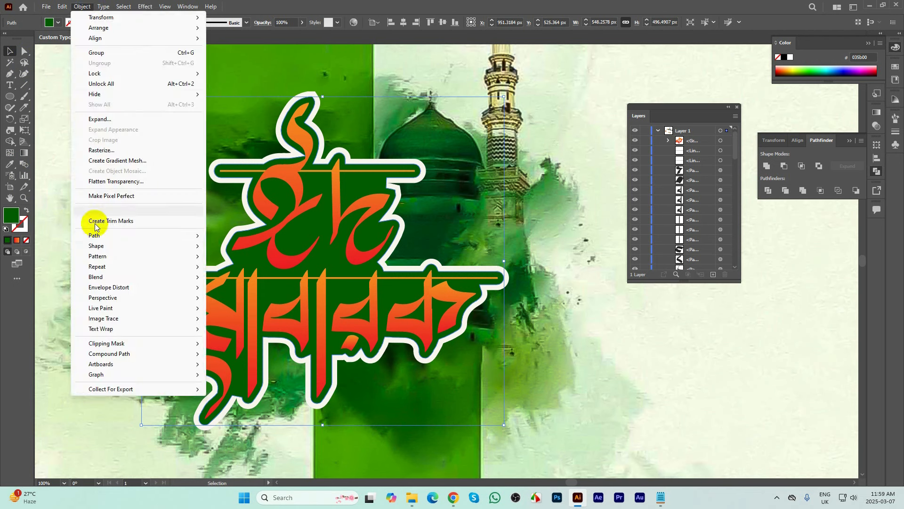
mouse_move(97, 235)
click(245, 270)
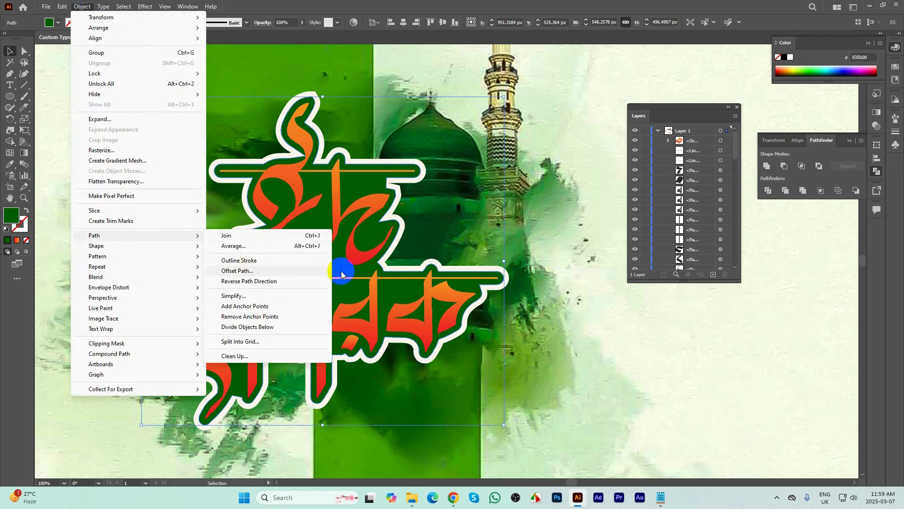
key(Up)
key(Up)
key(Up)
key(Up)
key(Up)
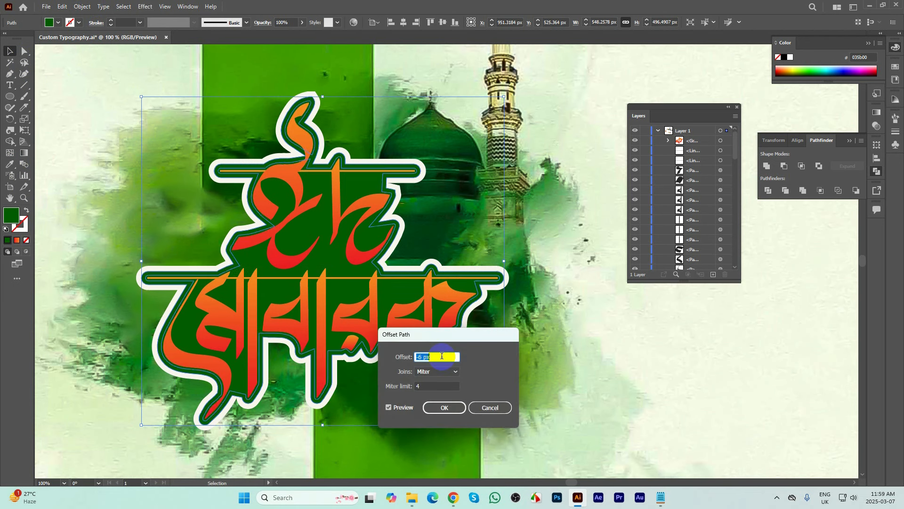
click(443, 407)
click(792, 57)
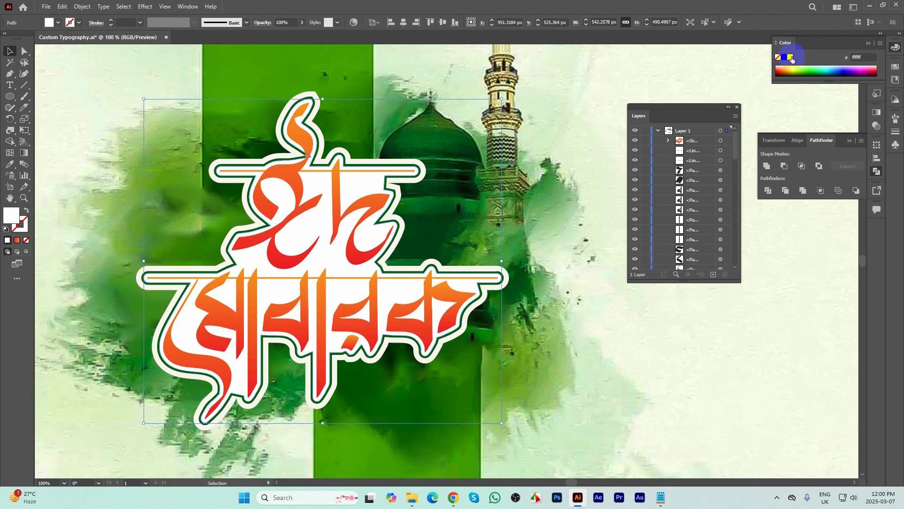
click(432, 117)
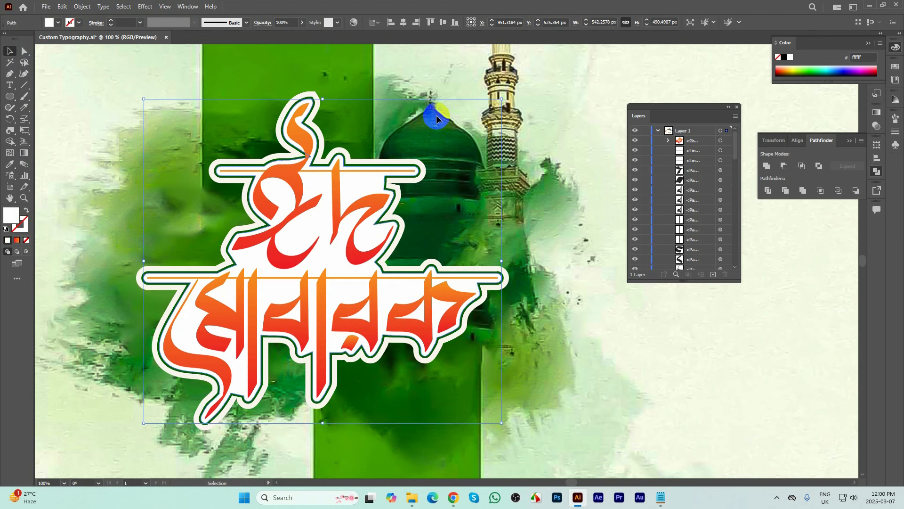
- Move the white inner shape up to Y 520.364 px, and shift the whole backing group to Y 529.364 px
drag(463, 318, 463, 315)
key(ctrl+minus)
click(380, 361)
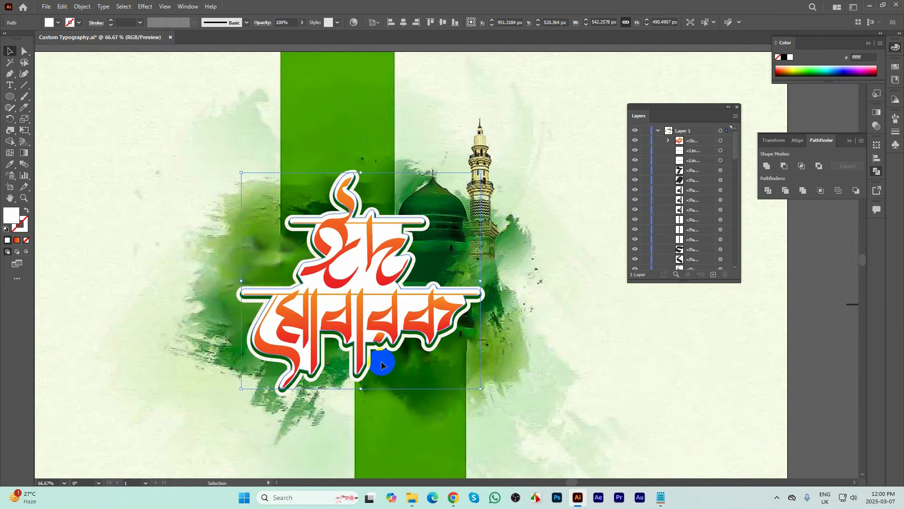
click(338, 202)
key(ctrl+minus)
key(ctrl+minus)
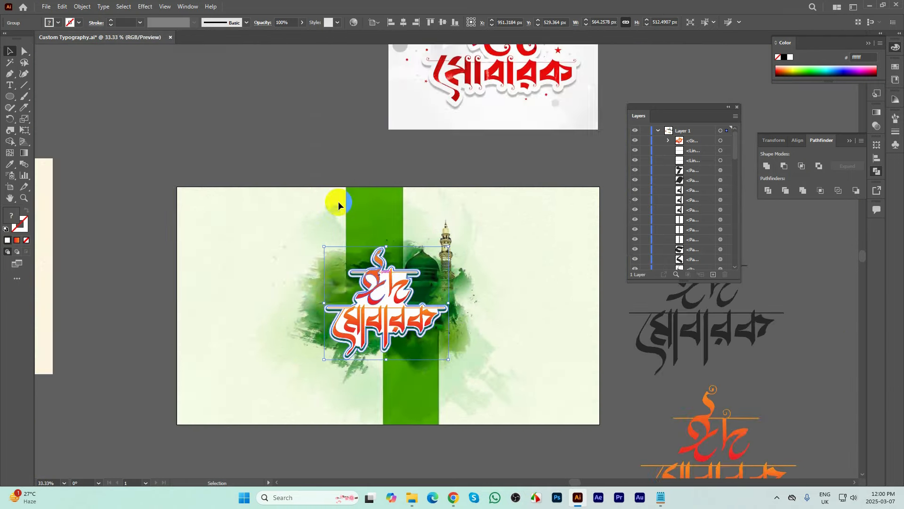
click(489, 366)
- Examine the finished lettering on the green mosque background and compare it with the multicoloured ঈদ মোবারক design nearby
scroll(457, 383, up, 2)
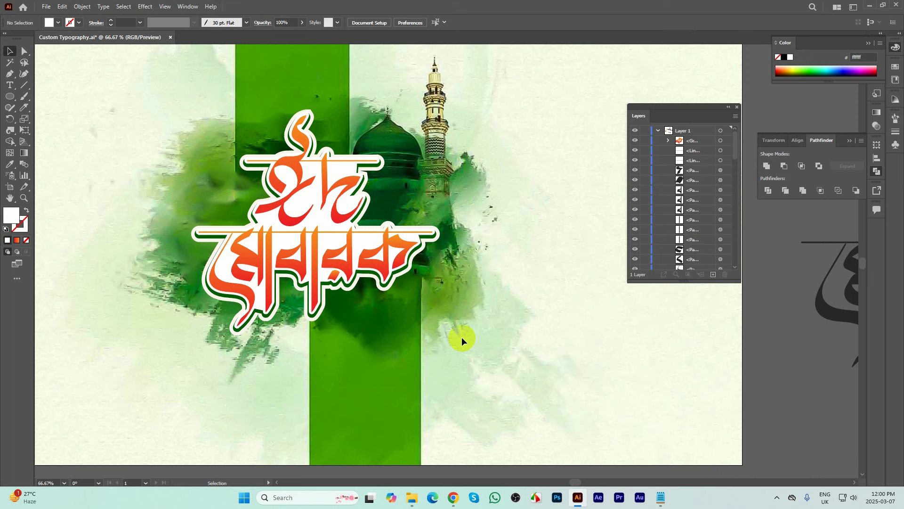
scroll(445, 380, down, 2)
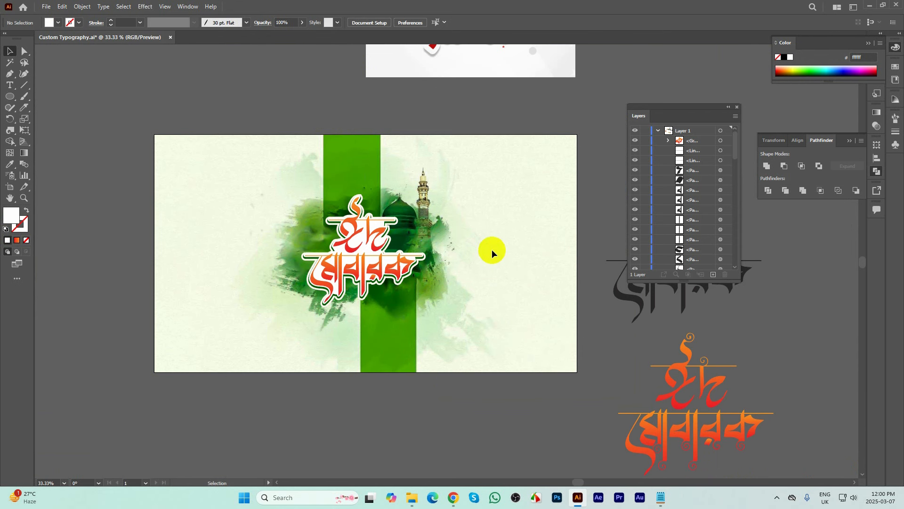
scroll(367, 200, down, 1)
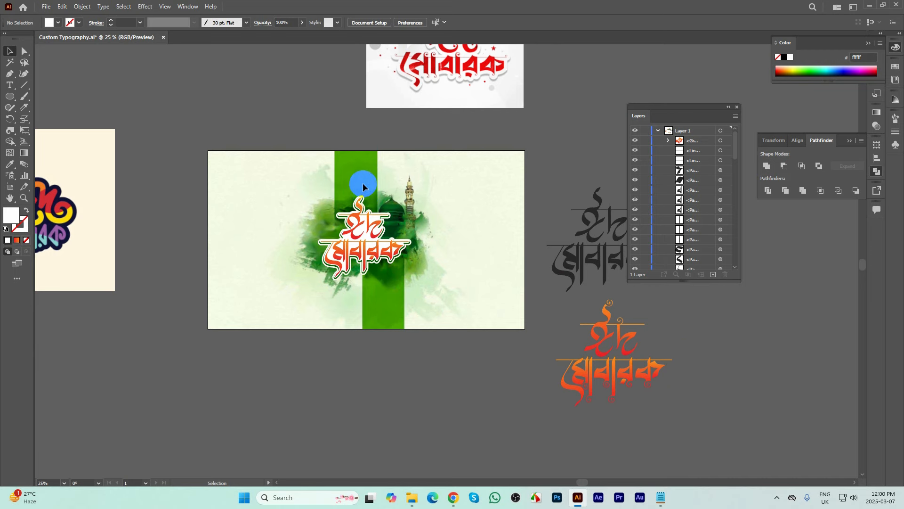
scroll(351, 164, down, 3)
click(358, 152)
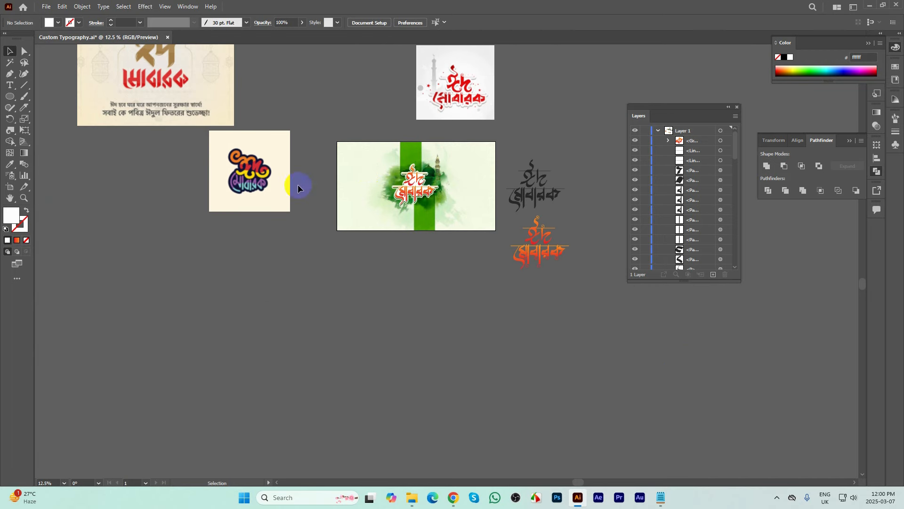
scroll(298, 185, up, 4)
scroll(366, 199, up, 2)
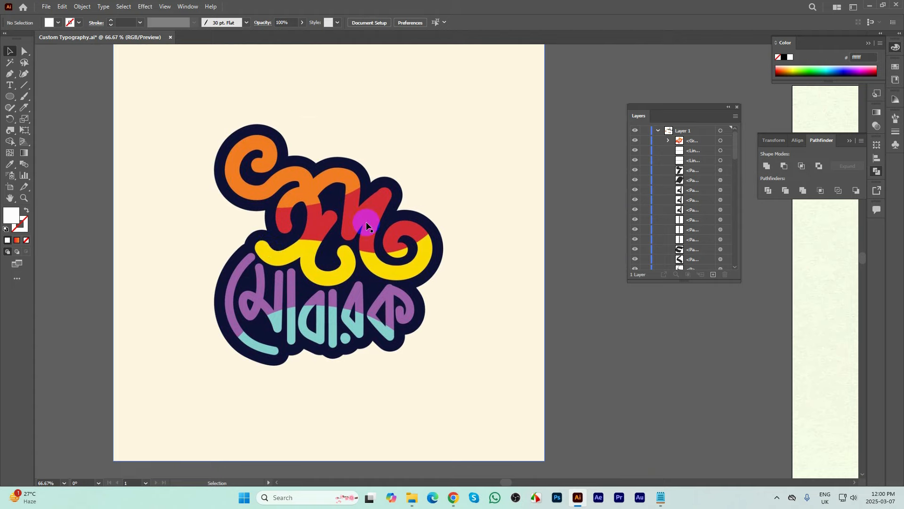
scroll(212, 238, down, 5)
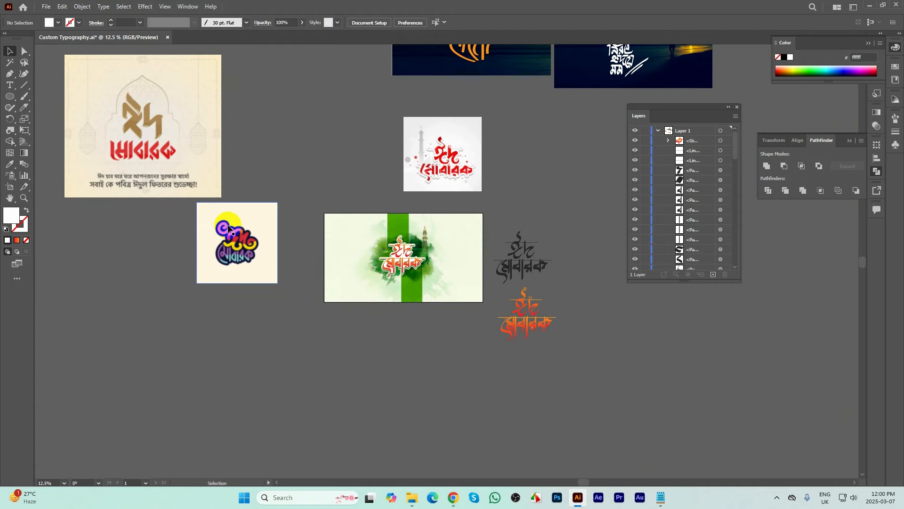
- Delete the three reference designs around the artboard: the beige greeting, the multicoloured lettering and the red lettering on light grey
click(212, 135)
key(Delete)
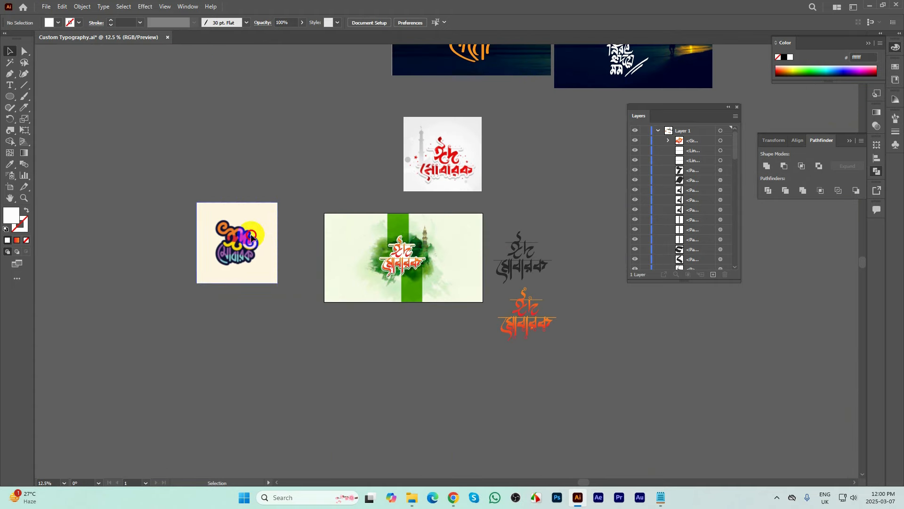
click(250, 235)
key(Delete)
click(453, 167)
key(Delete)
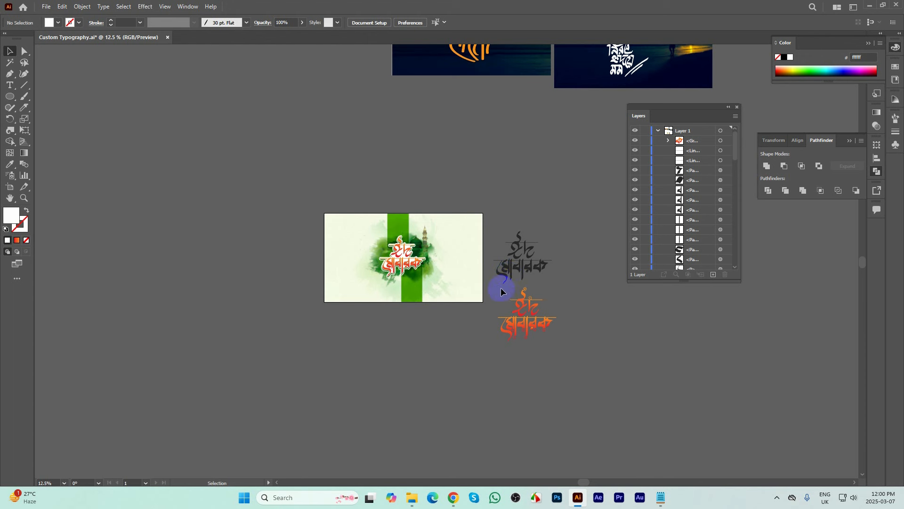
- Scale down the orange gradient lettering with the curls and place it in the lower-right part of the artboard
drag(501, 286, 555, 343)
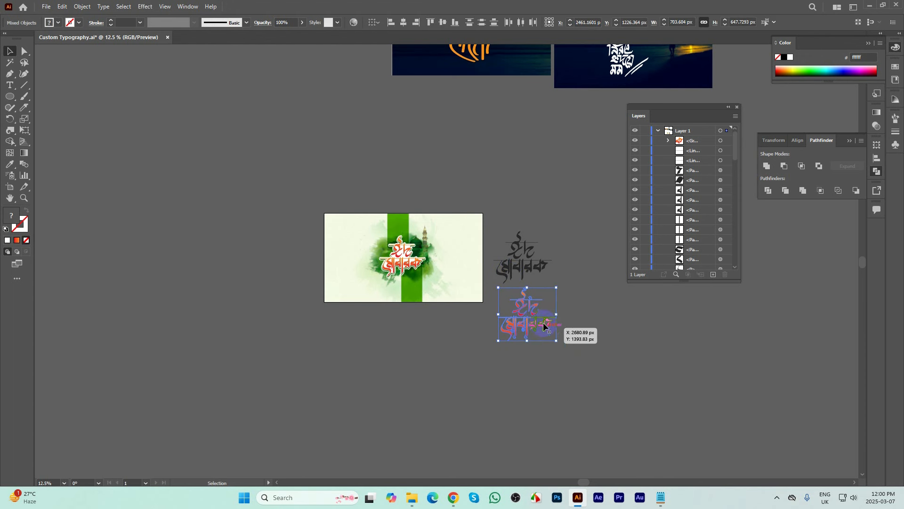
scroll(540, 319, up, 1)
scroll(522, 295, up, 1)
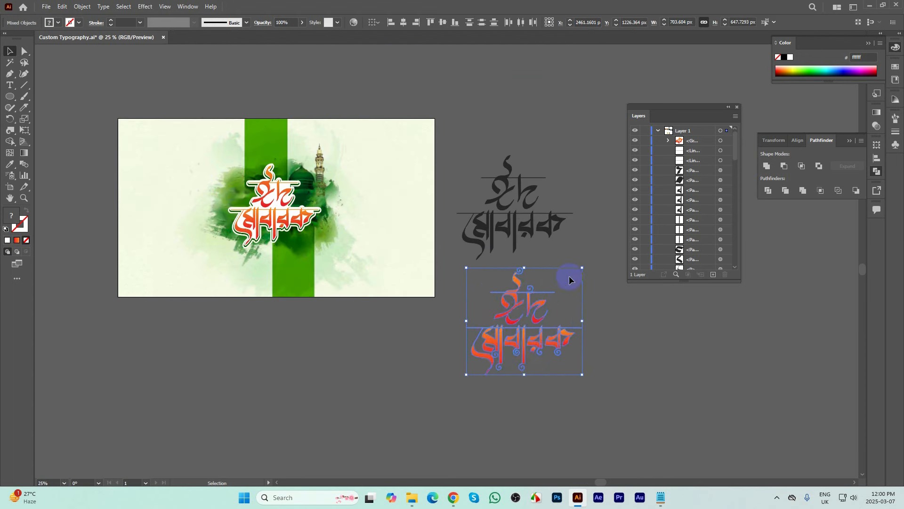
drag(562, 277, 393, 240)
- Scale down the black ঈদ মোবারক lettering and place it in the upper-left part of the artboard
drag(464, 158, 568, 228)
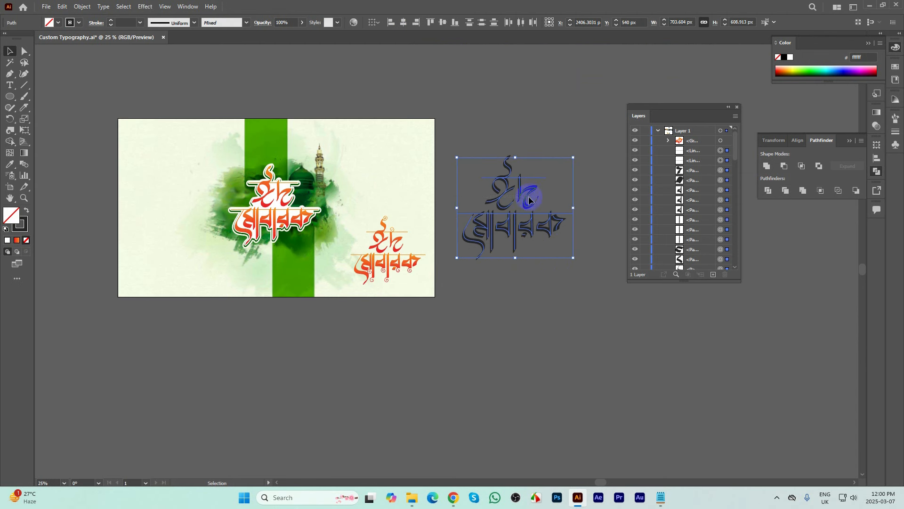
click(493, 221)
drag(492, 222, 179, 192)
click(373, 129)
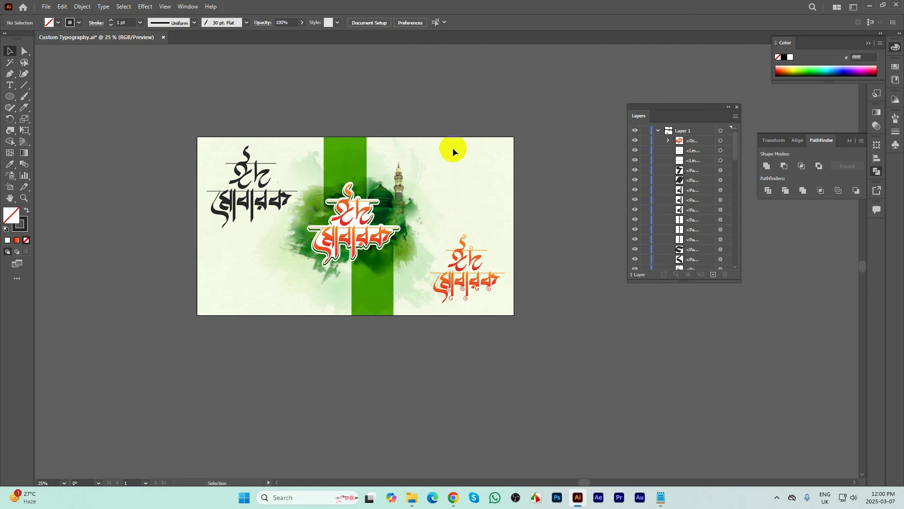
key(ctrl+0)
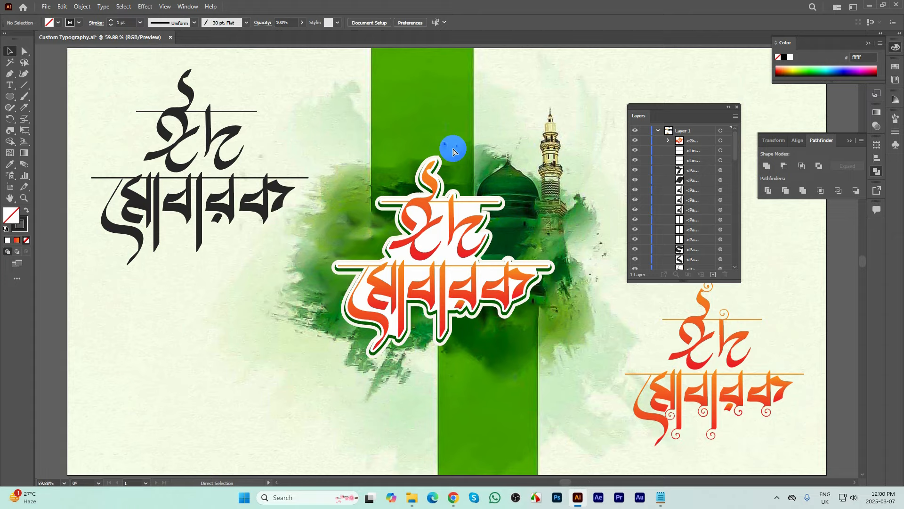
- Select the complete Eid composition with its background and move it off the artboard, up beside the other typography designs
scroll(329, 185, down, 4)
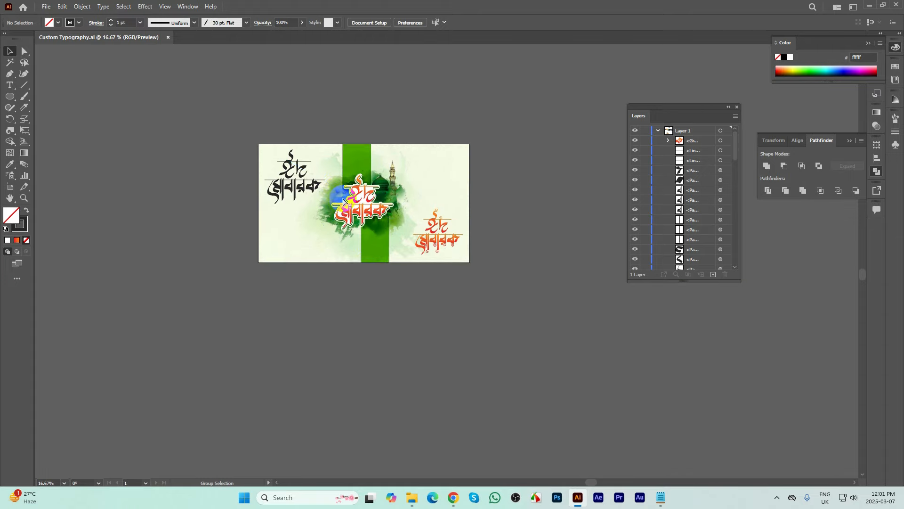
scroll(337, 189, down, 1)
drag(260, 162, 407, 230)
scroll(405, 301, up, 3)
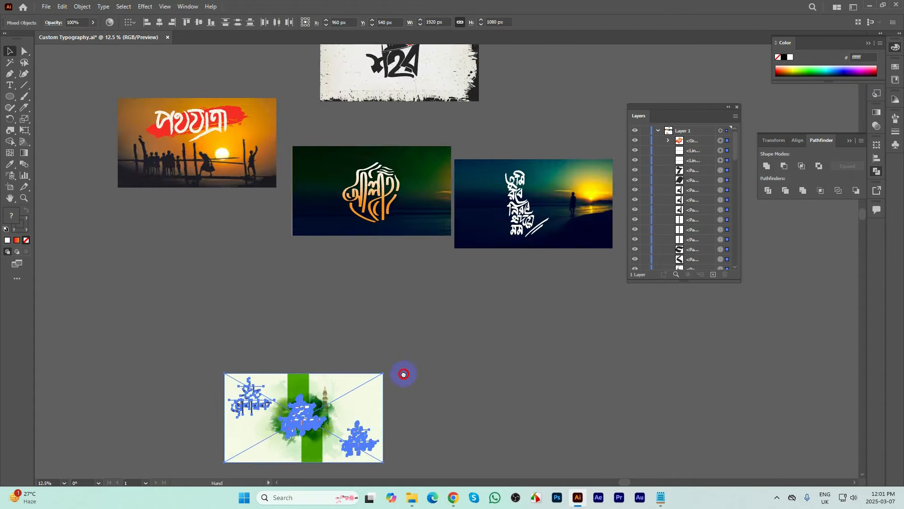
scroll(404, 373, down, 2)
drag(448, 371, 592, 206)
drag(592, 206, 406, 218)
- Rearrange the পথযাত্রা design and the other typography designs into two compact rows above the empty artboard, with the Eid composition alongside
scroll(100, 221, up, 2)
drag(198, 202, 366, 323)
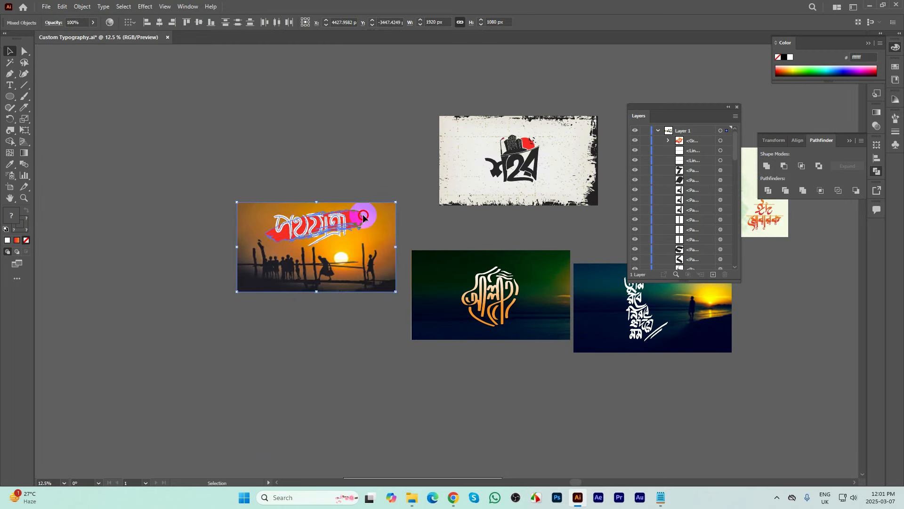
drag(330, 273, 342, 228)
drag(529, 279, 330, 257)
drag(396, 255, 430, 252)
drag(371, 151, 366, 172)
key(ctrl+minus)
drag(517, 316, 427, 283)
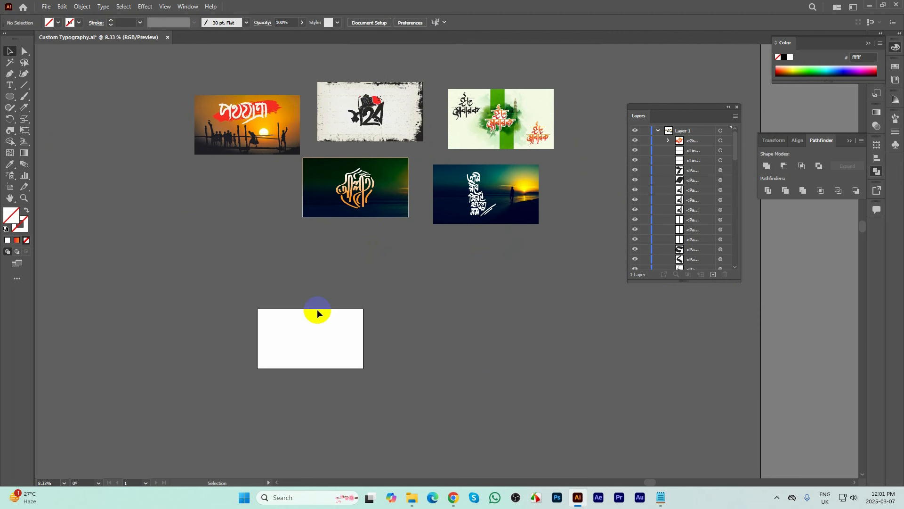
scroll(286, 329, up, 2)
scroll(311, 341, up, 3)
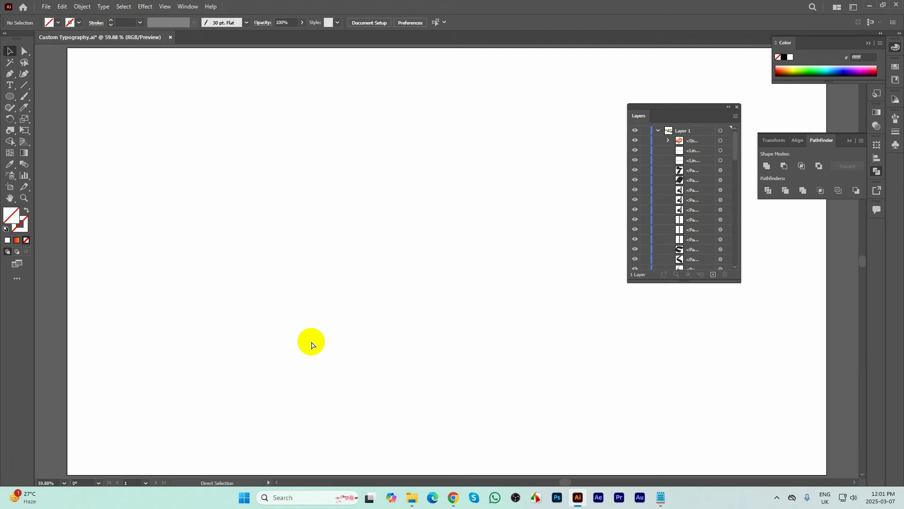
- Close the floating Layers panel to clear the view of the empty artboard
scroll(347, 305, down, 1)
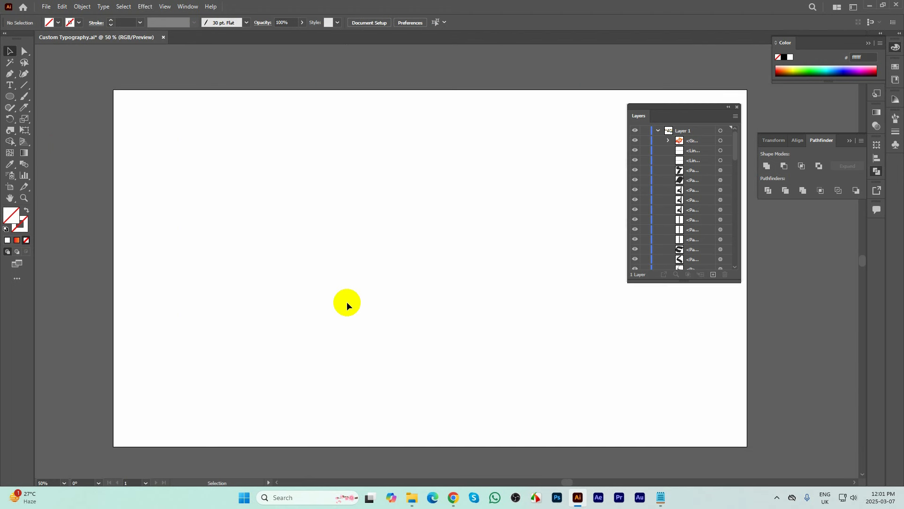
click(736, 108)
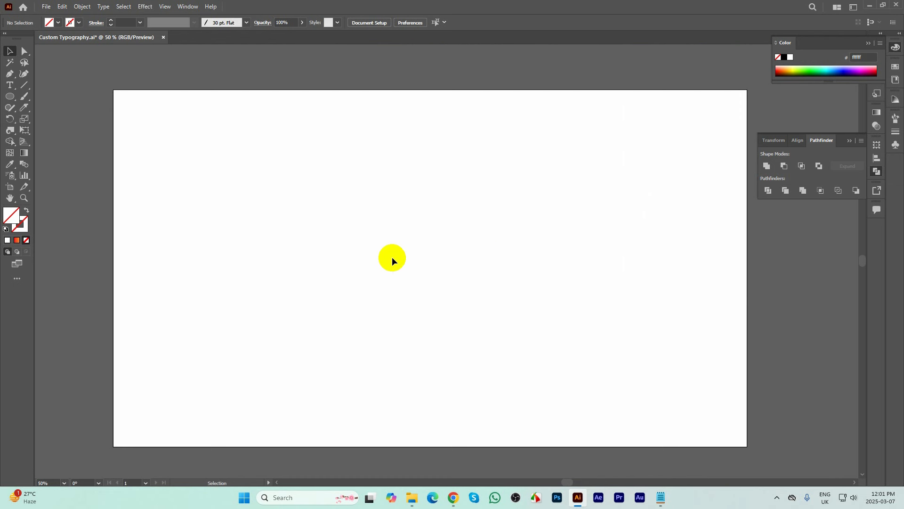
- Switch to File Explorer and browse the Open Type Font folder inside Font, Pofessional Font on the Design & Resource File (G:) drive
click(413, 497)
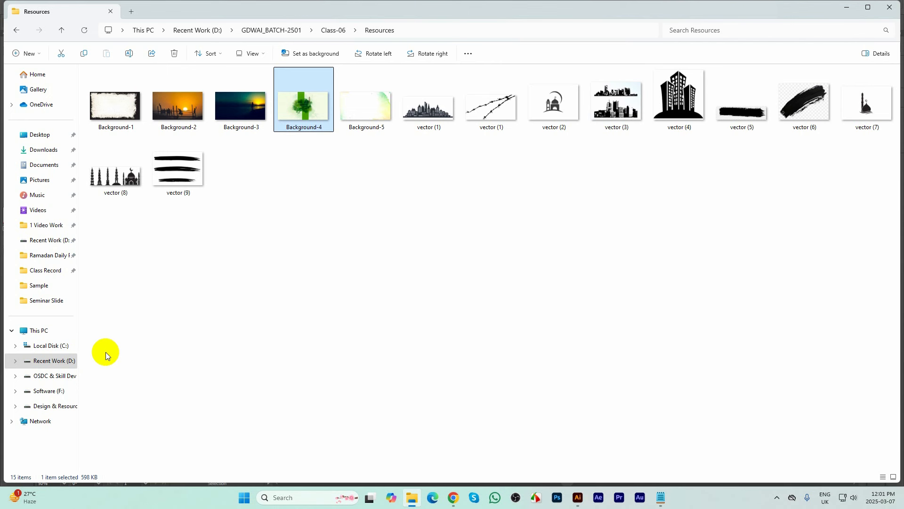
click(58, 376)
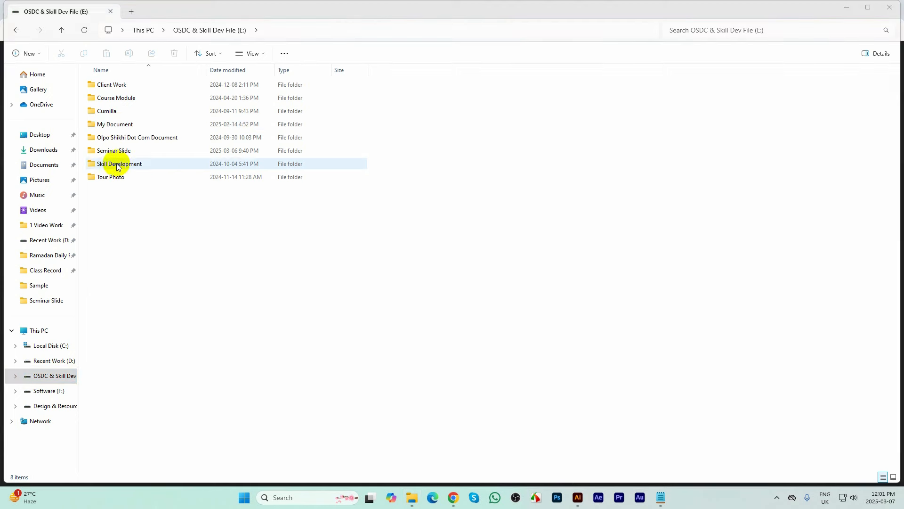
click(66, 407)
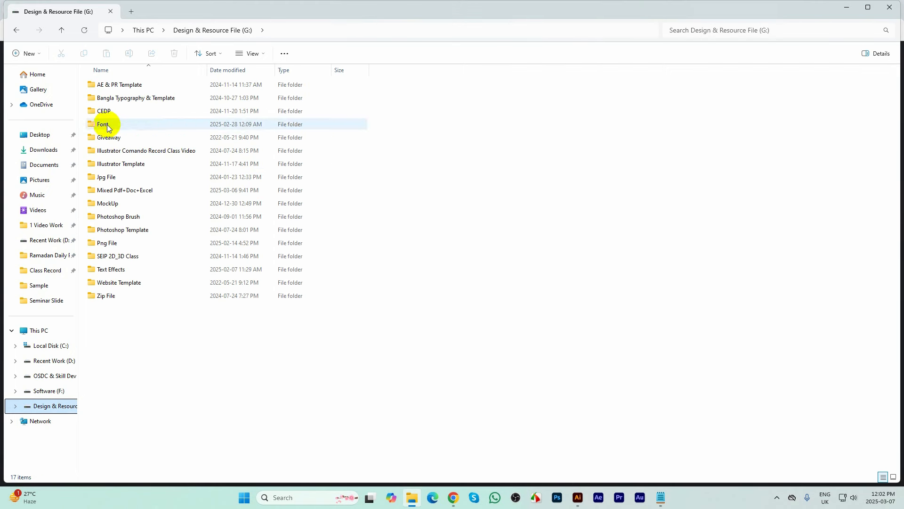
double_click(107, 124)
double_click(127, 180)
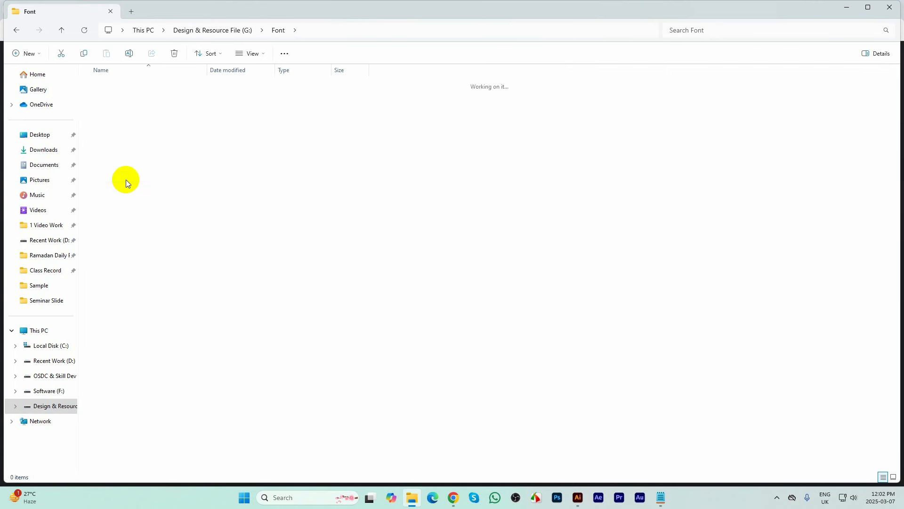
click(117, 101)
double_click(117, 101)
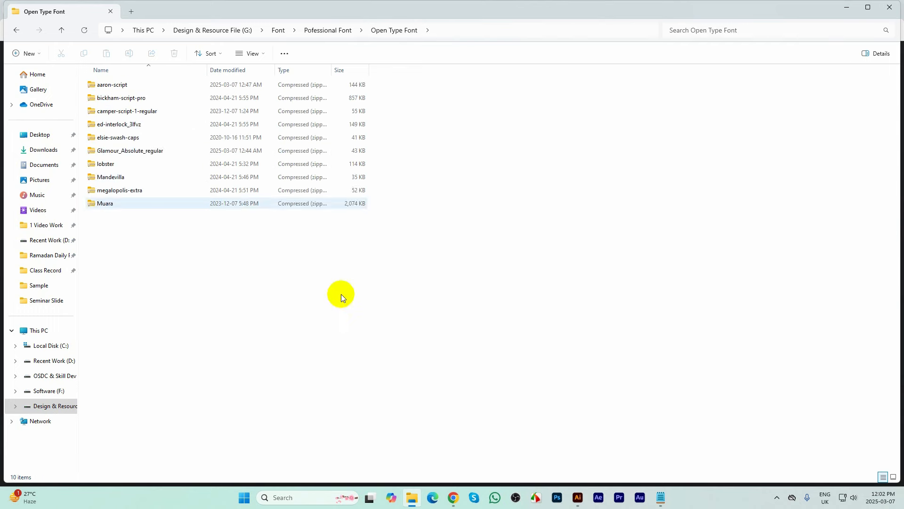
drag(433, 324, 73, 98)
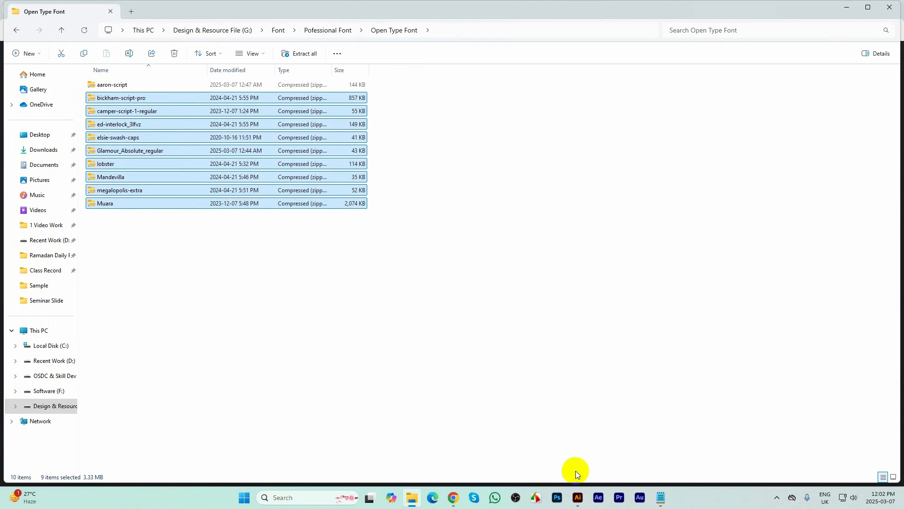
- Switch back to Illustrator and add the point text "Eid Mubarak" at 72 pt in the upper part of the artboard
click(578, 497)
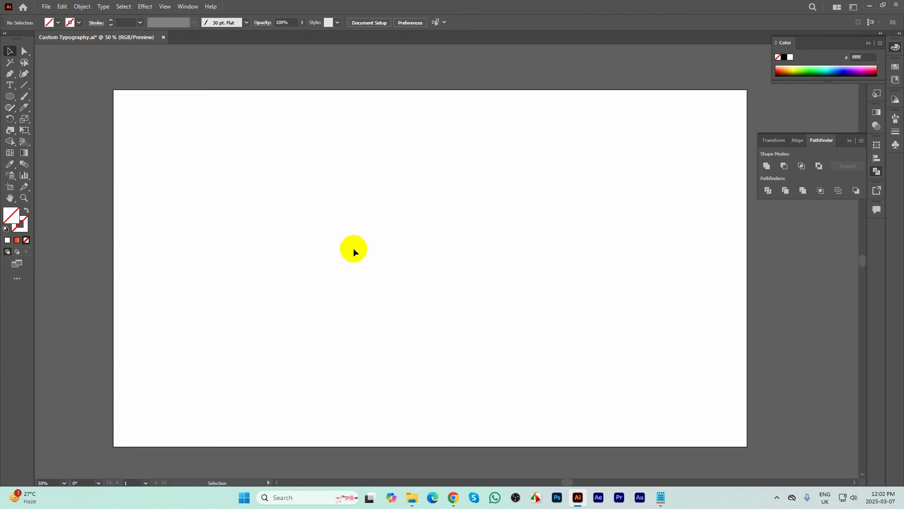
click(10, 86)
click(279, 193)
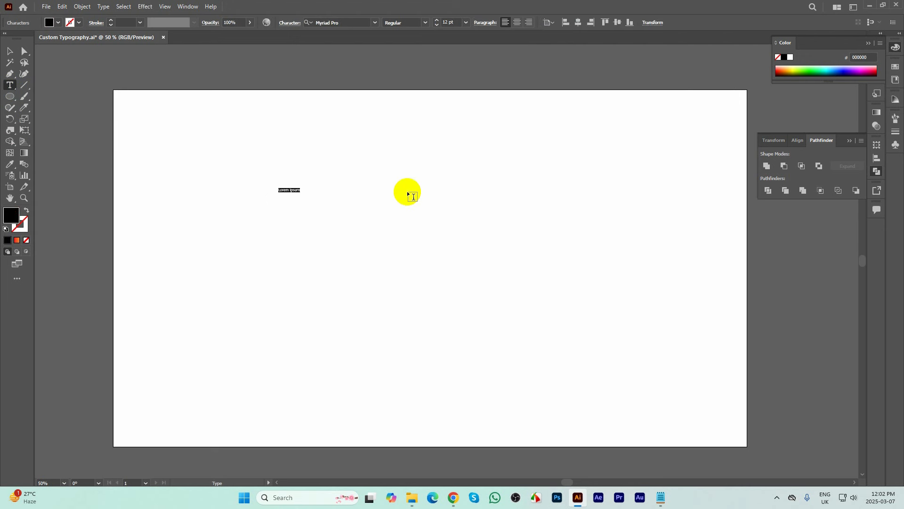
click(466, 23)
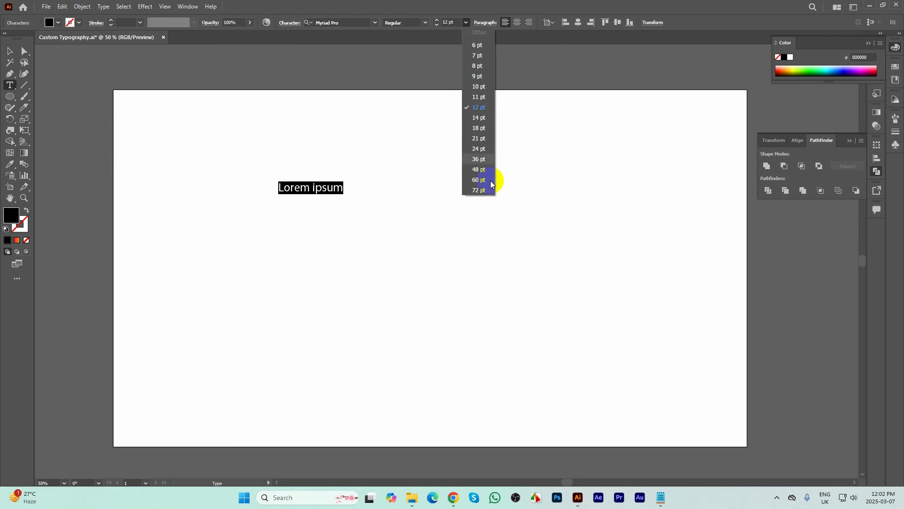
click(480, 188)
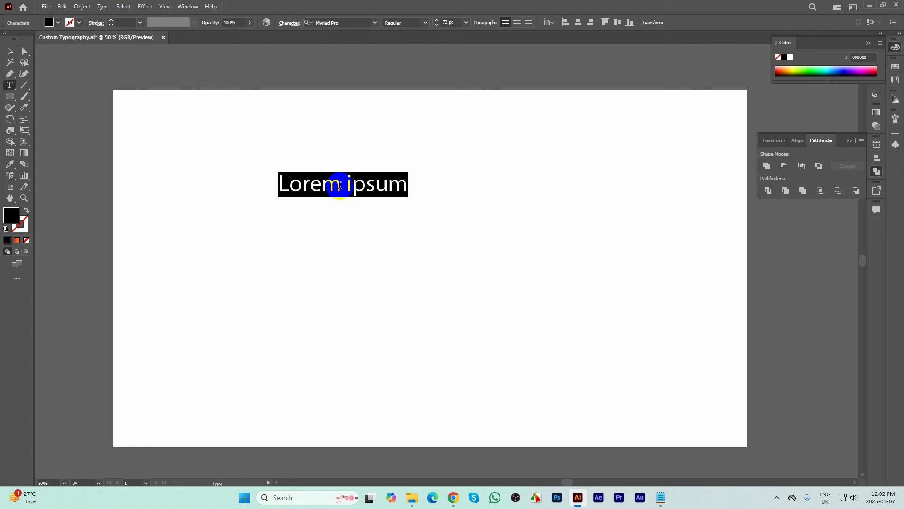
text(Eid)
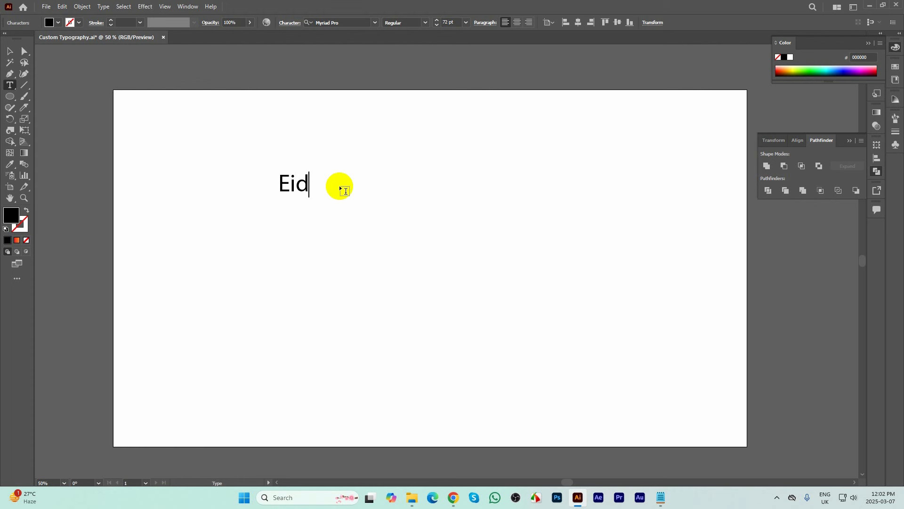
text( Mubarak)
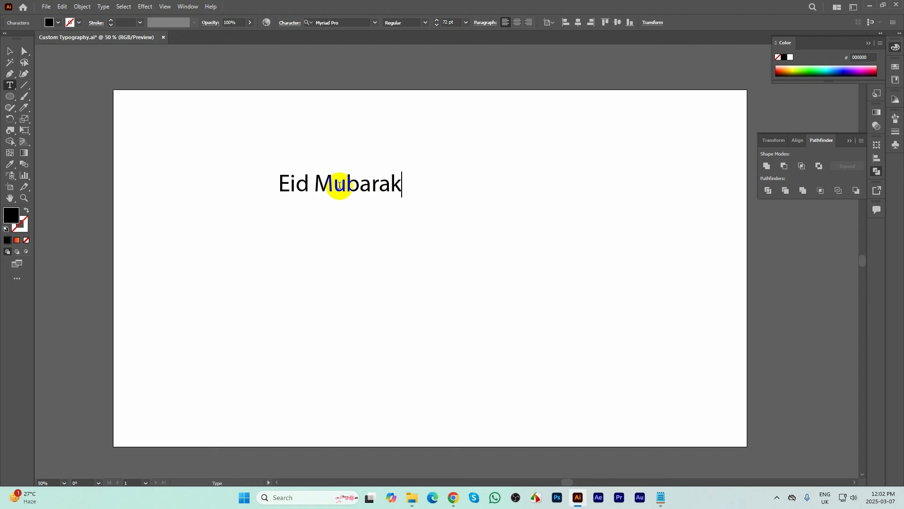
- Enlarge the Eid Mubarak text to about 125 pt, centre-align its paragraph and place it near the artboard's upper middle
click(9, 51)
drag(402, 172, 614, 153)
click(521, 28)
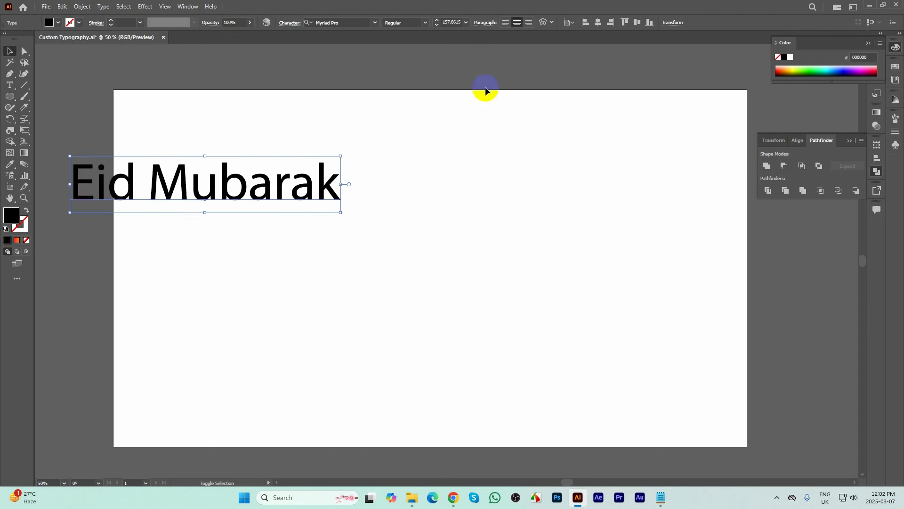
drag(340, 183, 527, 152)
- Duplicate the Eid Mubarak text straight down three times at equal spacing to form a column of four lines
drag(518, 151, 464, 226)
key(ctrl+d)
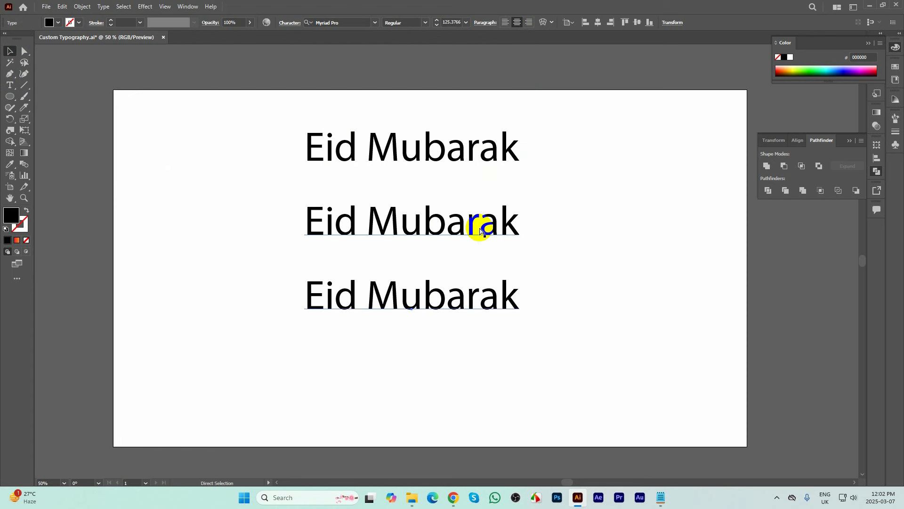
key(ctrl+d)
click(569, 224)
- Copy the top Eid Mubarak line to the space above the artboard and fill the copy with white
click(473, 162)
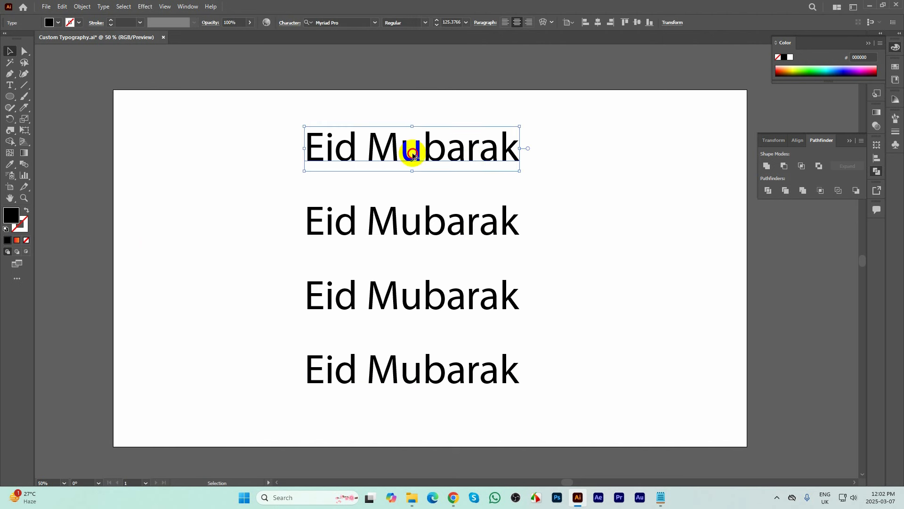
alt+drag(420, 151, 428, 65)
scroll(471, 103, up, 2)
drag(465, 101, 462, 87)
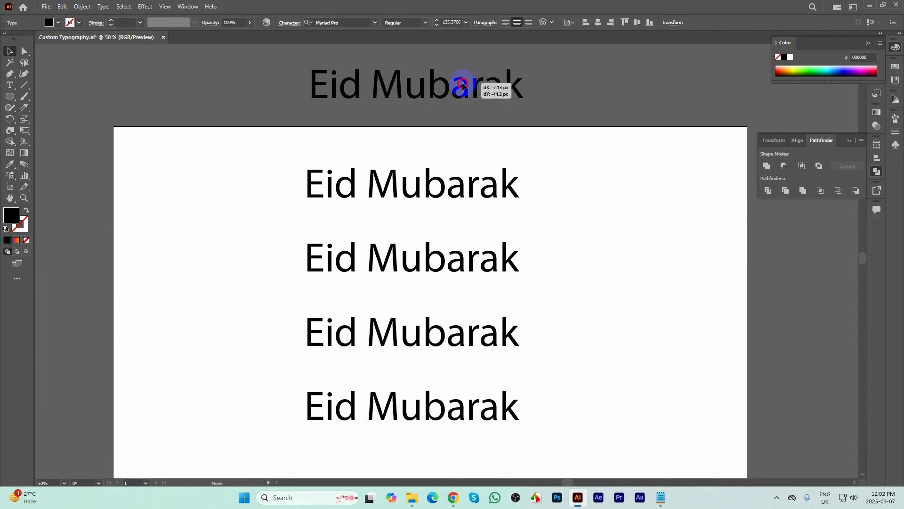
click(797, 47)
click(791, 58)
click(525, 145)
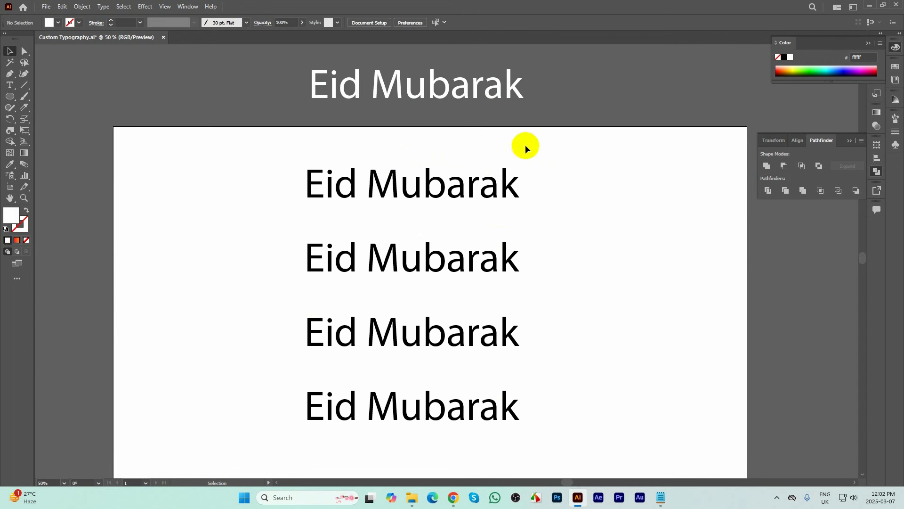
- Examine the OpenType options, including Swash, for the top Eid Mubarak line on the artboard
click(434, 178)
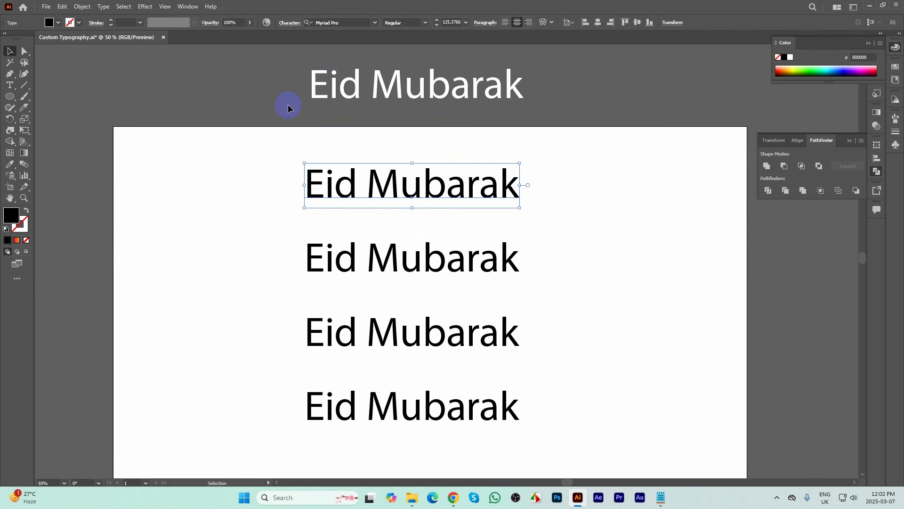
key(ctrl+t)
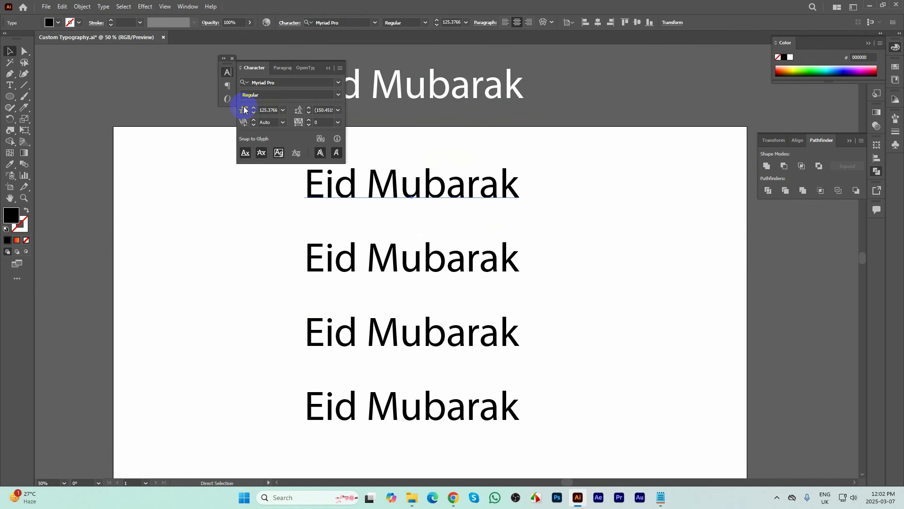
click(305, 67)
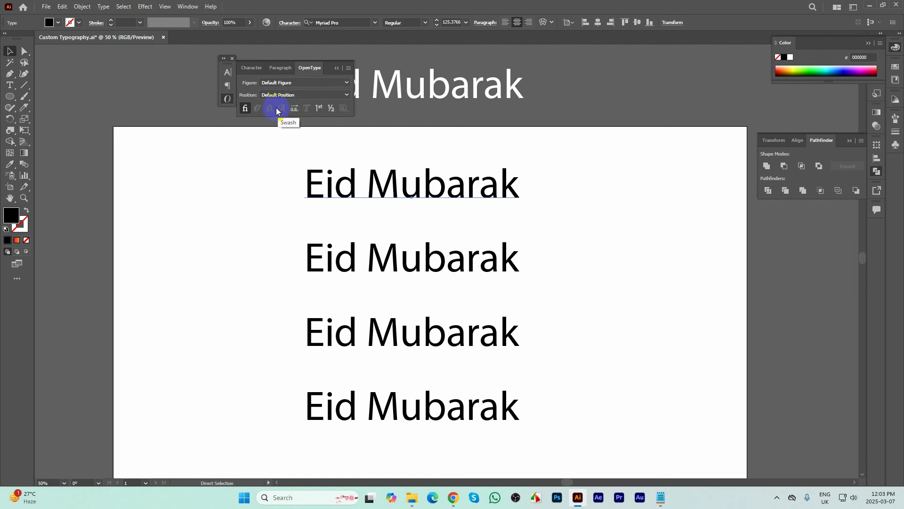
click(336, 69)
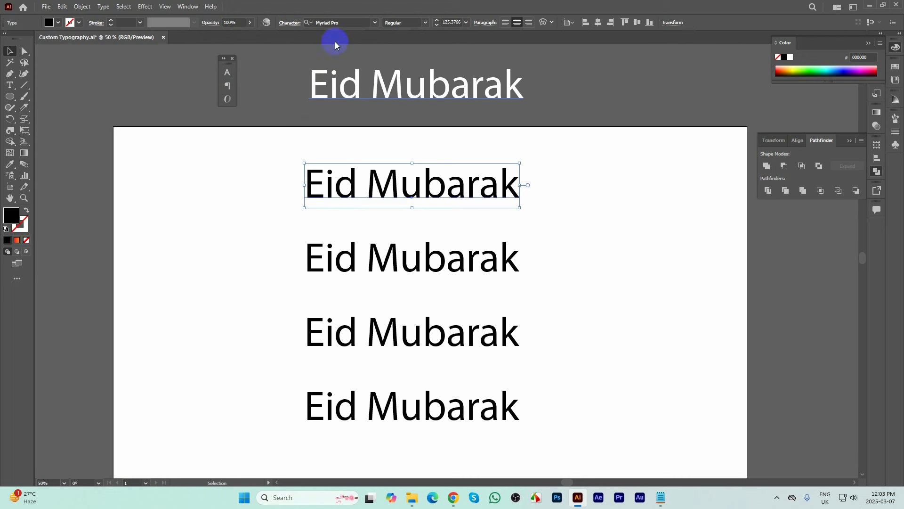
- Set the font of the top Eid Mubarak line on the artboard to Muara Rough and inspect its texture
click(339, 22)
text(Muar)
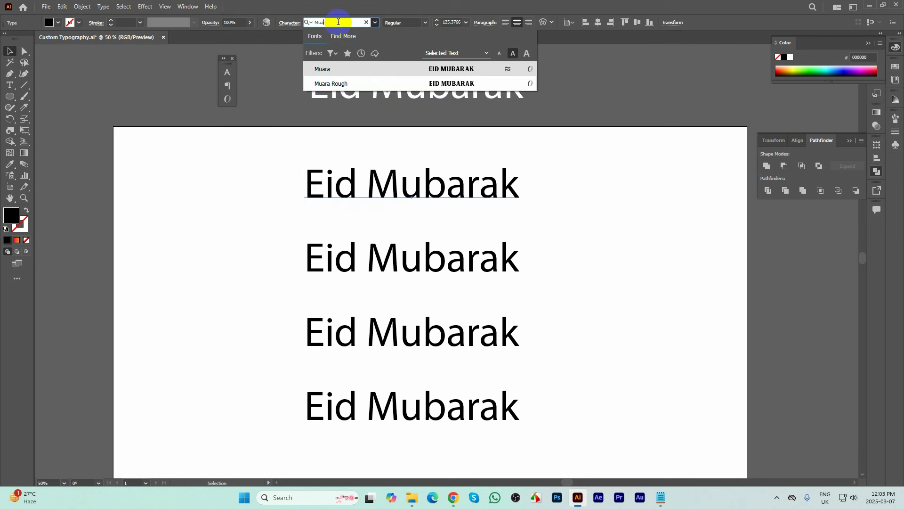
click(332, 84)
scroll(396, 193, up, 7)
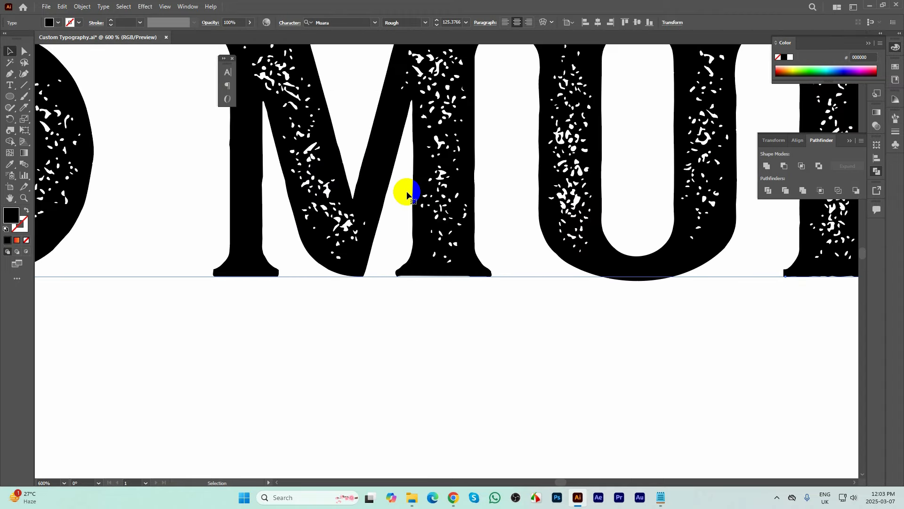
scroll(397, 190, down, 7)
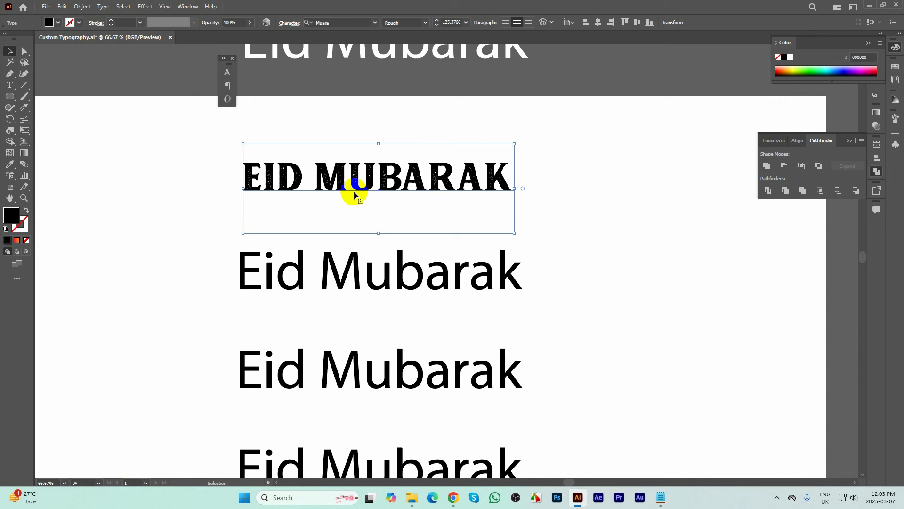
- Set the font of the second Eid Mubarak line to Camper Script 1
click(360, 262)
click(324, 22)
text(cam)
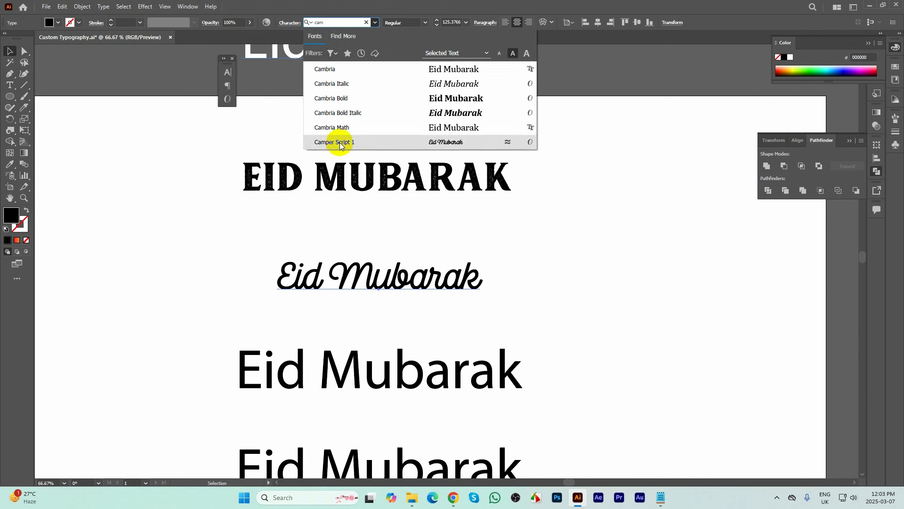
click(332, 142)
- Set the font of the third Eid Mubarak line to Aaron Script
drag(516, 293, 485, 251)
click(404, 307)
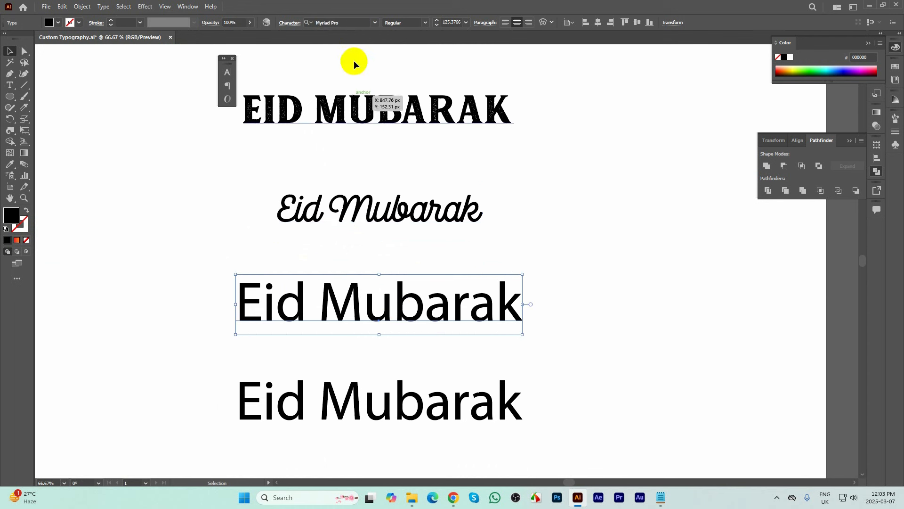
click(340, 21)
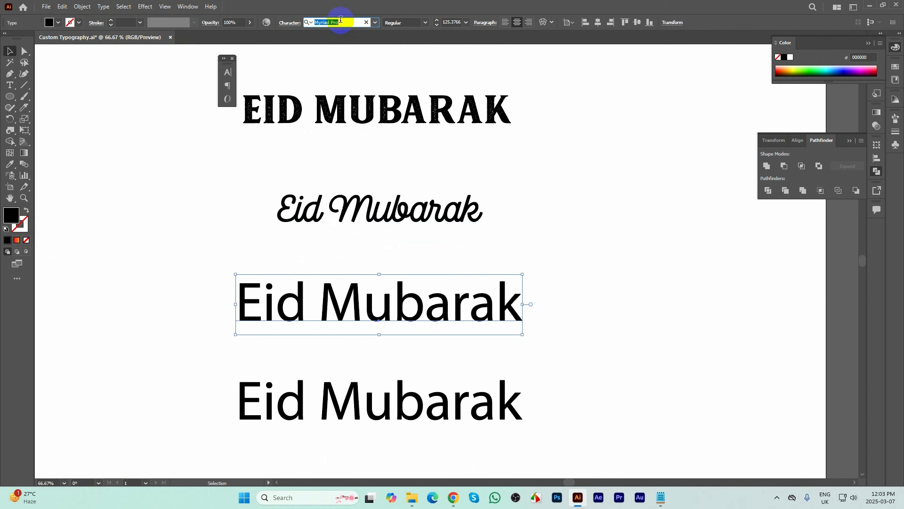
text(aron)
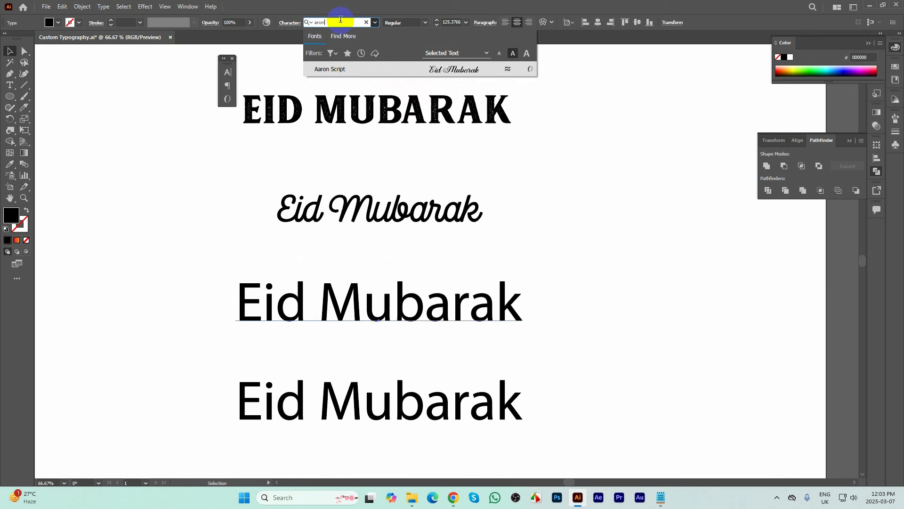
click(347, 69)
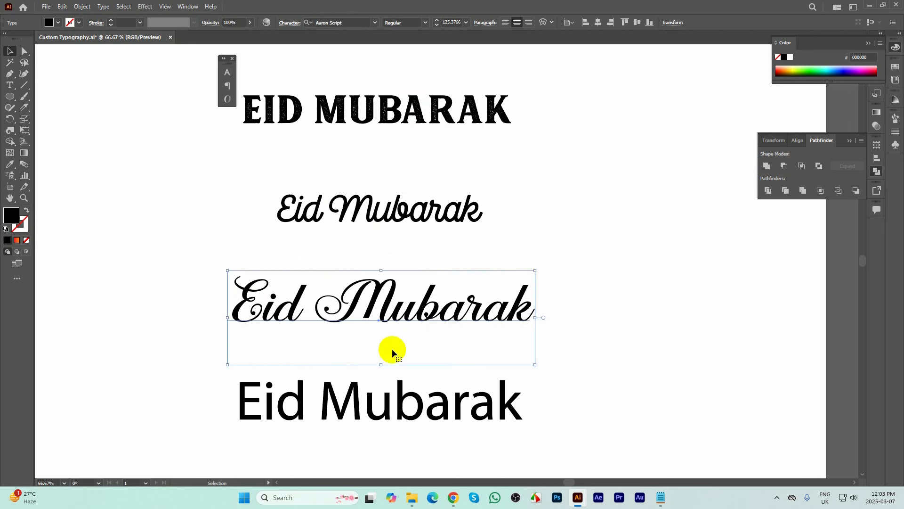
- Set the font of the fourth Eid Mubarak line to Glamour Absolute regular
click(369, 394)
click(333, 22)
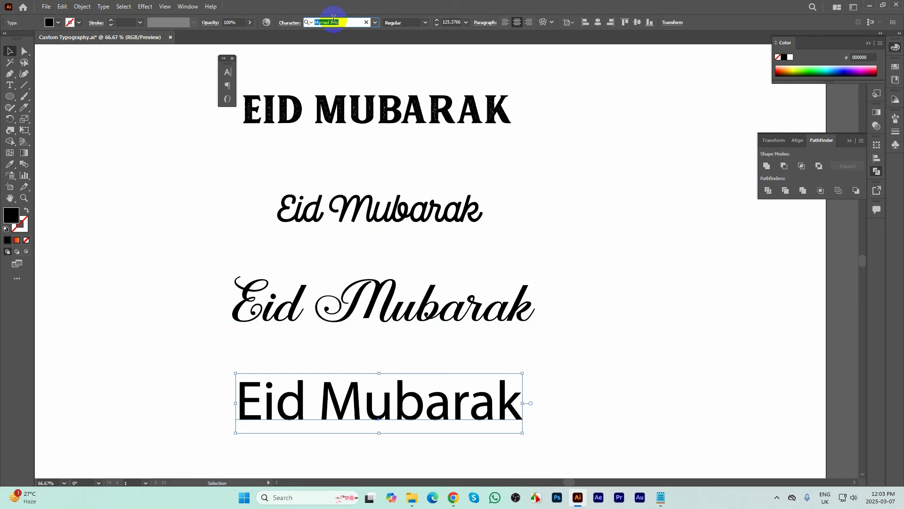
text(gla)
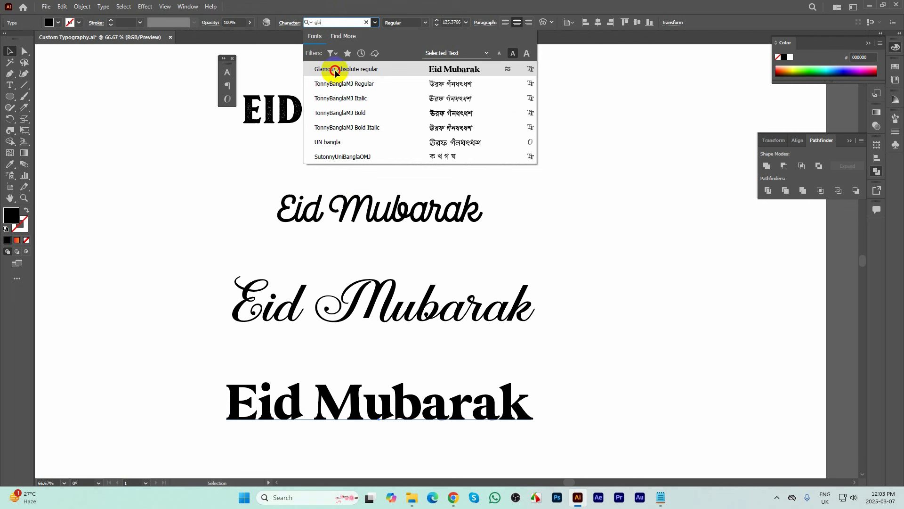
click(335, 70)
click(613, 227)
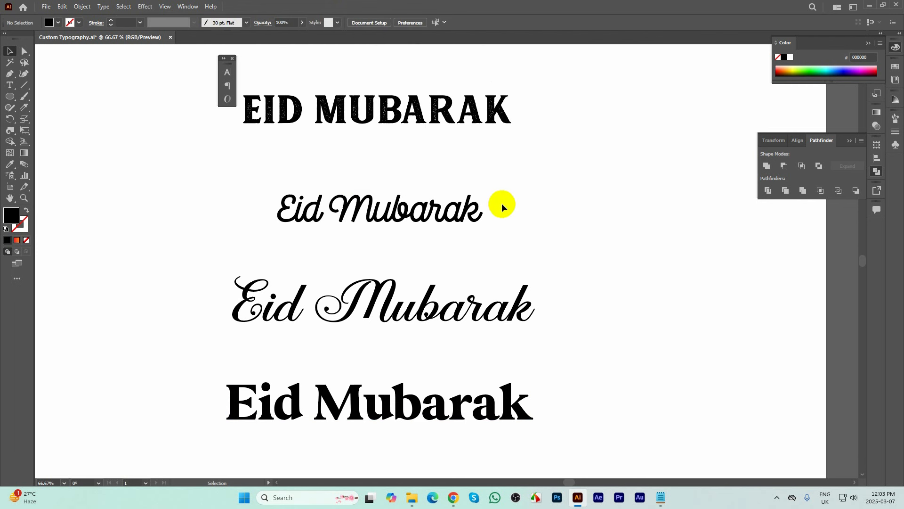
mouse_move(396, 129)
mouse_down()
mouse_move(404, 151)
mouse_move(401, 143)
mouse_up()
key(ctrl+z)
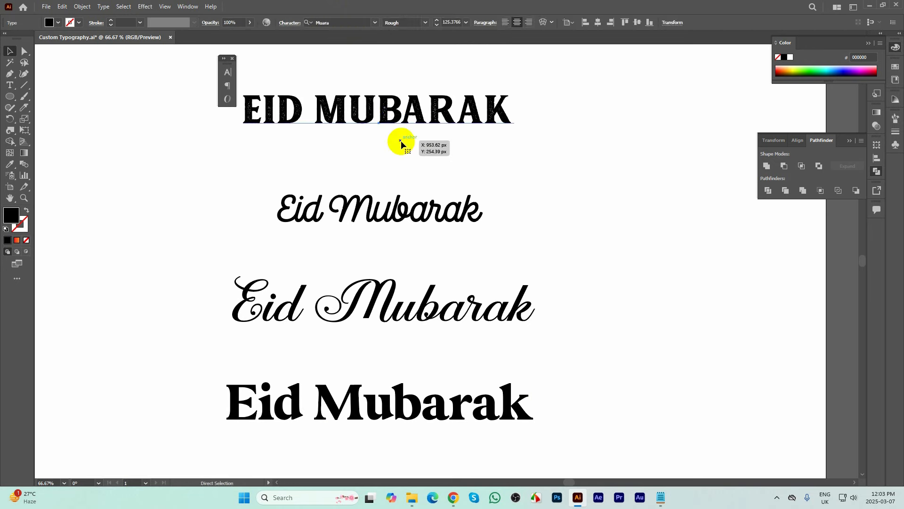
- Browse the available Muara Rough glyphs for the top Eid Mubarak line
key(space)
drag(323, 177, 336, 200)
click(280, 141)
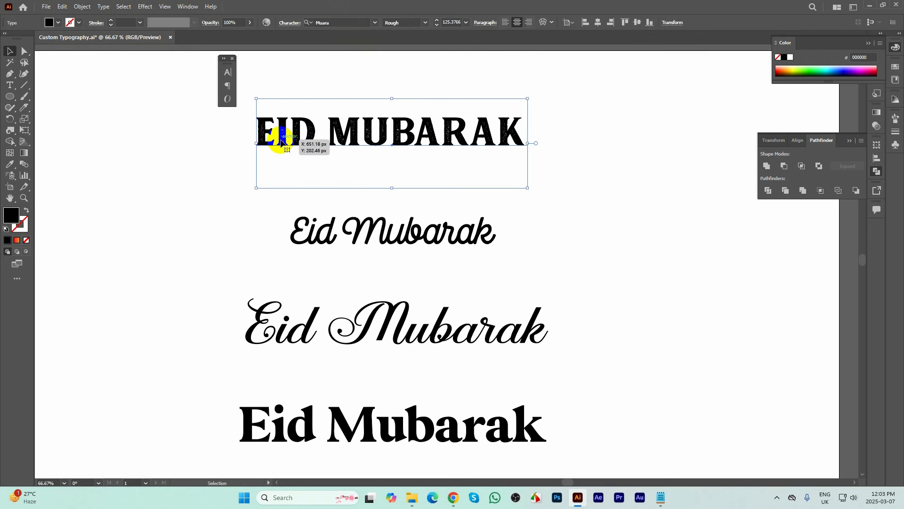
click(103, 6)
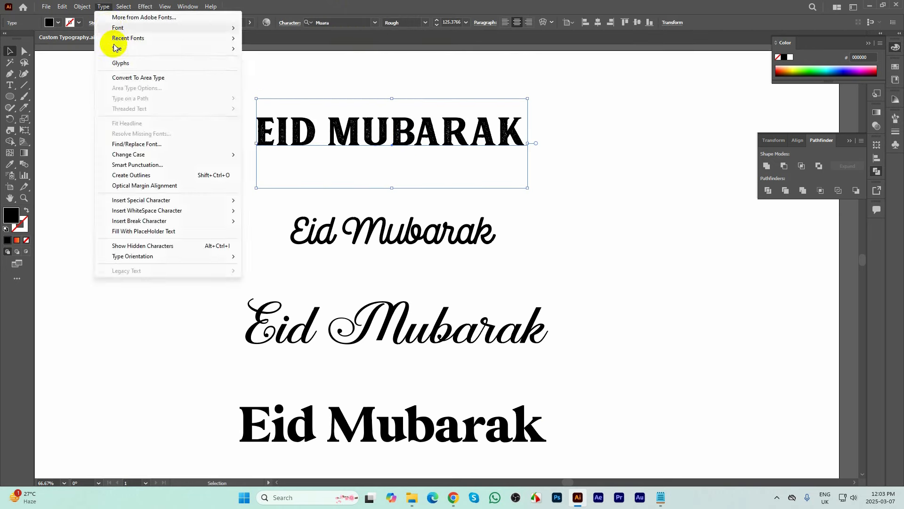
click(117, 63)
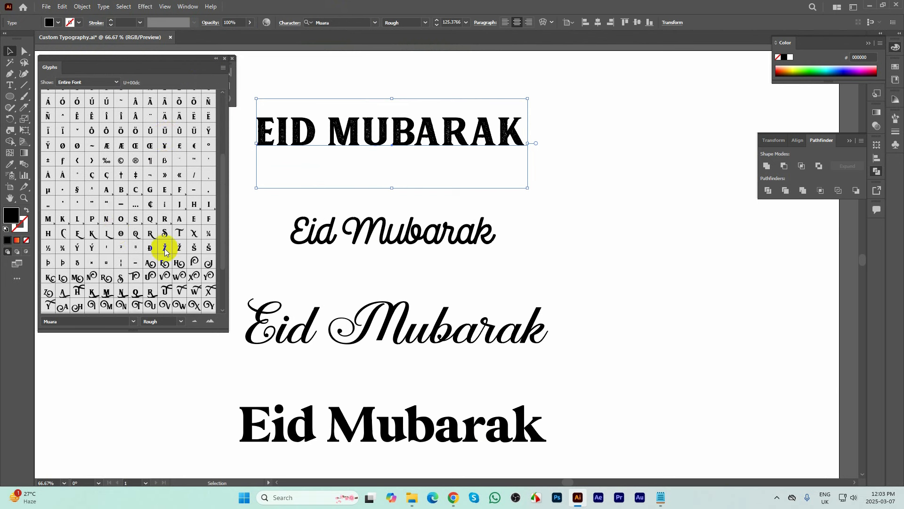
scroll(165, 249, down, 3)
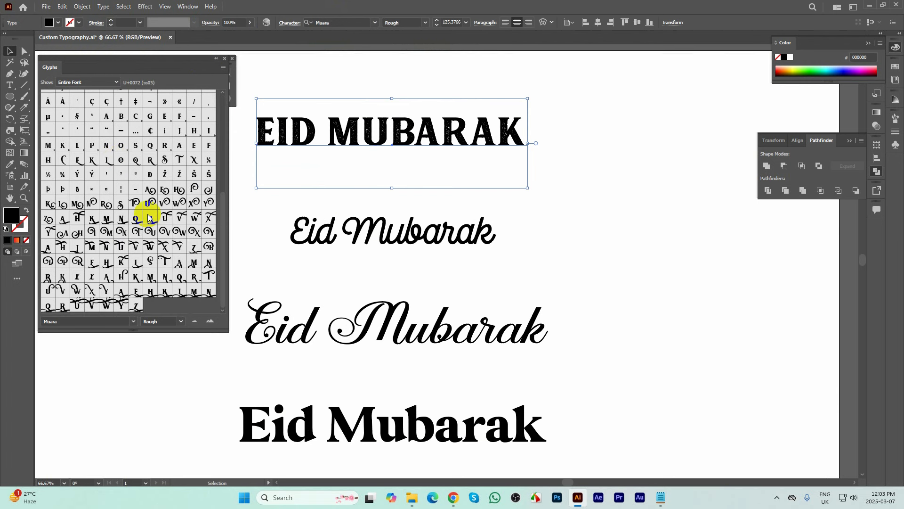
click(232, 59)
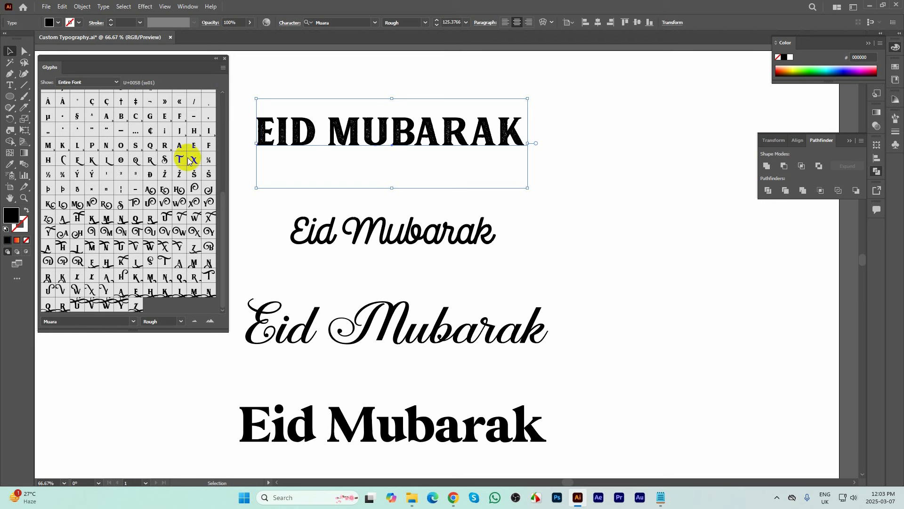
click(225, 58)
- Replace the E of the top Eid Mubarak line with its alternate that has a wide looping flourish underneath
triple_click(264, 134)
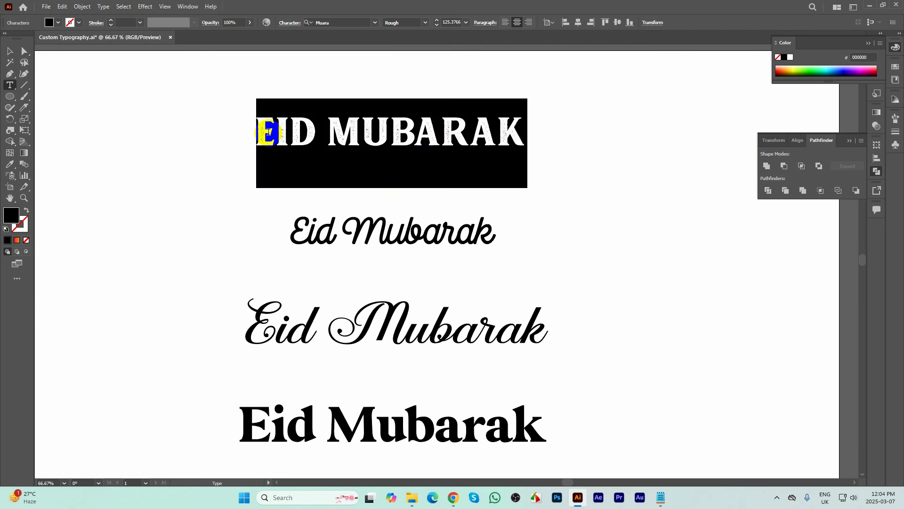
click(266, 133)
drag(276, 130, 250, 125)
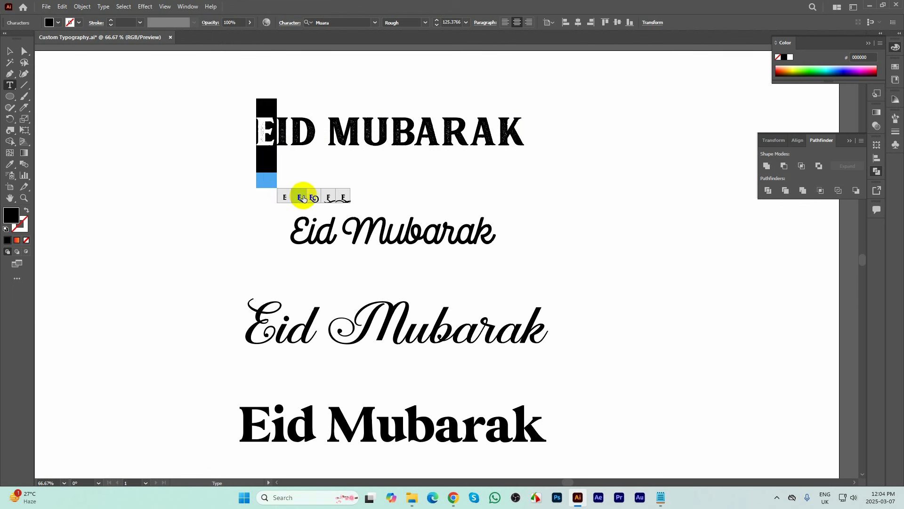
click(345, 201)
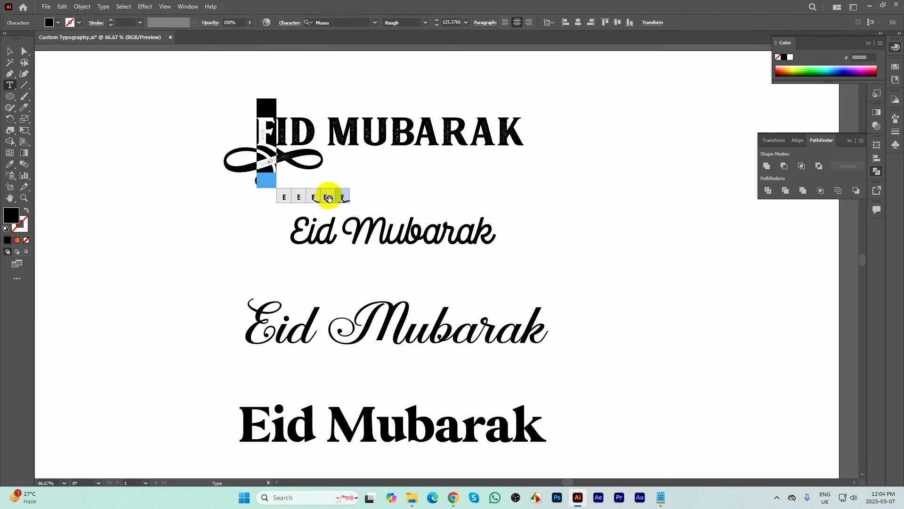
- Try the curled alternate for the I in the top line and restore its plain form
drag(297, 130, 277, 131)
click(336, 172)
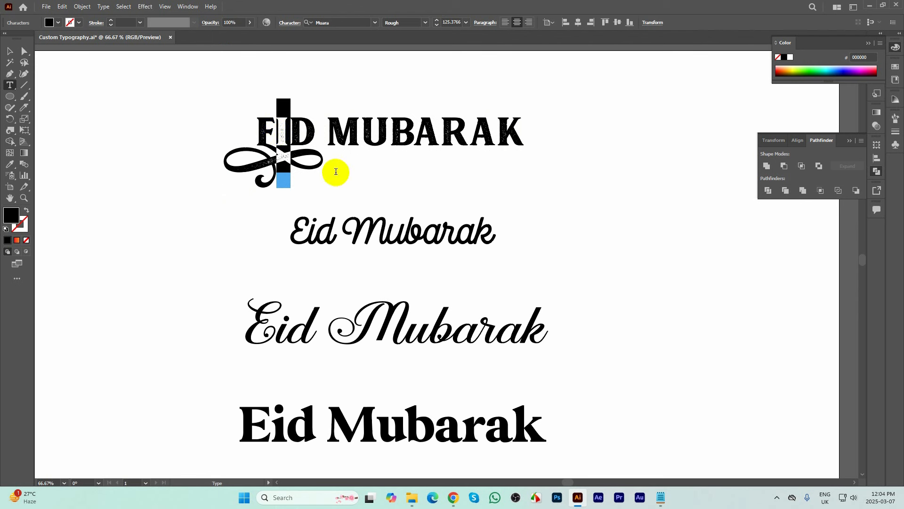
click(313, 198)
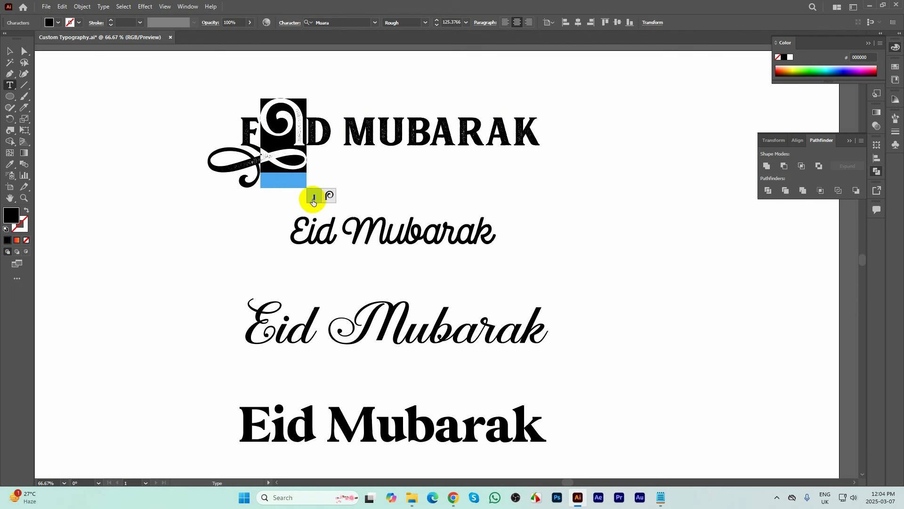
click(313, 201)
- Replace the top line's M with its alternate looping above to the left, and the U with its upward-curling alternate
drag(363, 157, 351, 130)
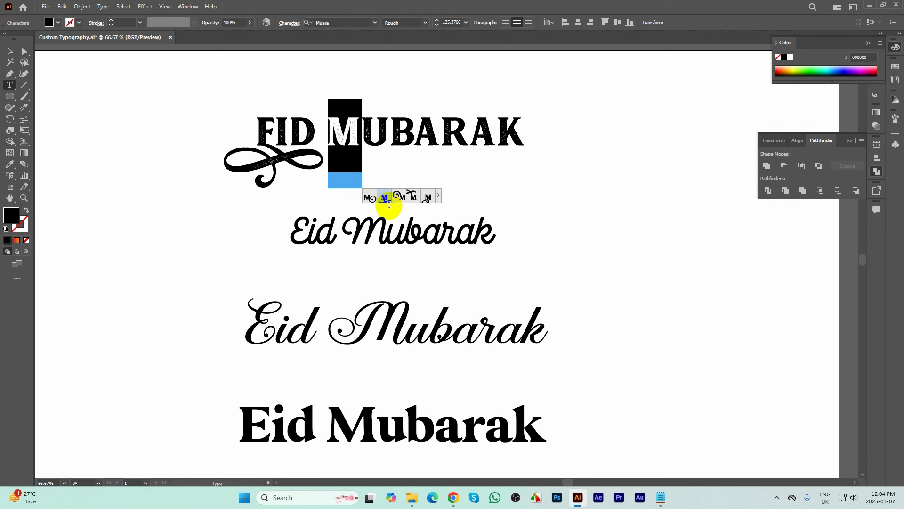
click(413, 197)
click(384, 134)
drag(384, 135, 374, 132)
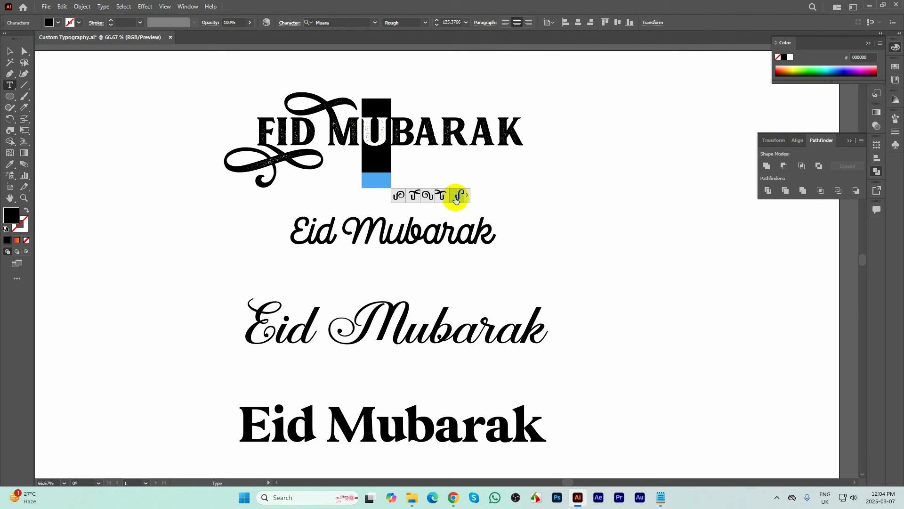
click(456, 199)
- Give the first A of MUBARAK in the top line its lower-loop alternate and the K its extended-leg alternate
drag(438, 126, 414, 127)
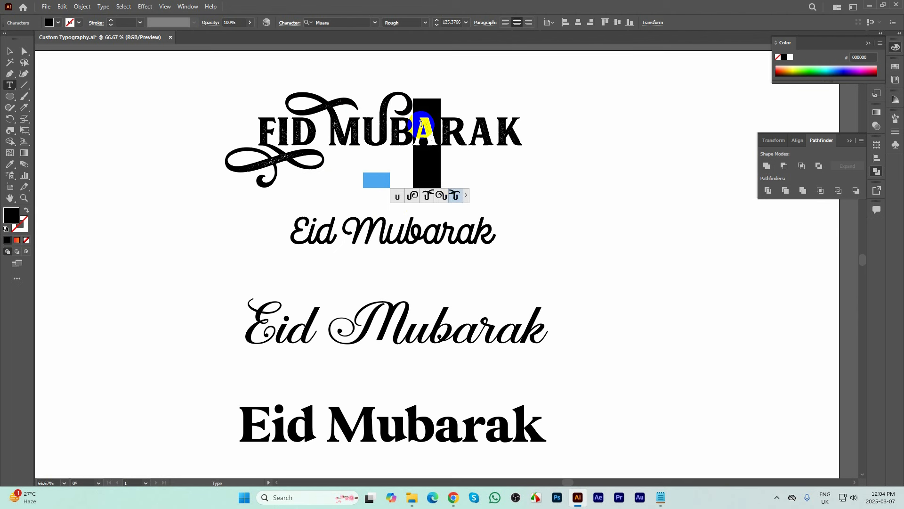
click(480, 201)
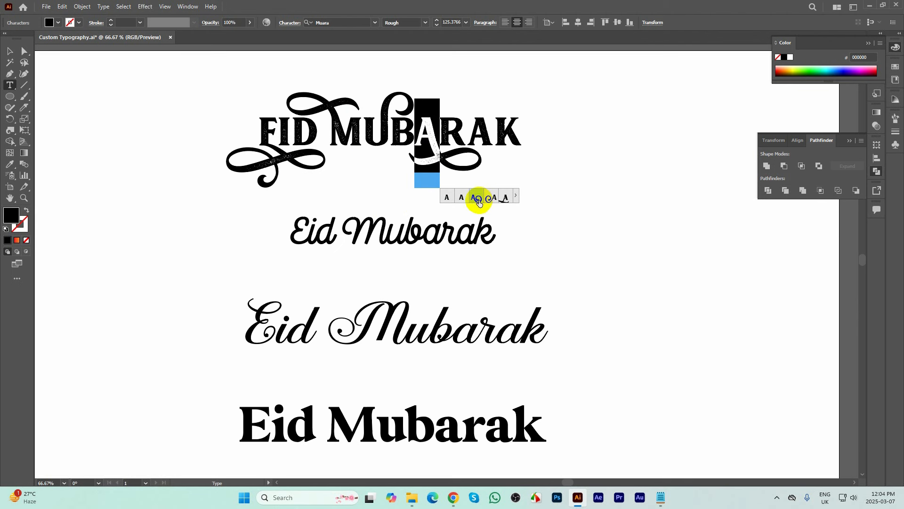
drag(495, 126, 532, 151)
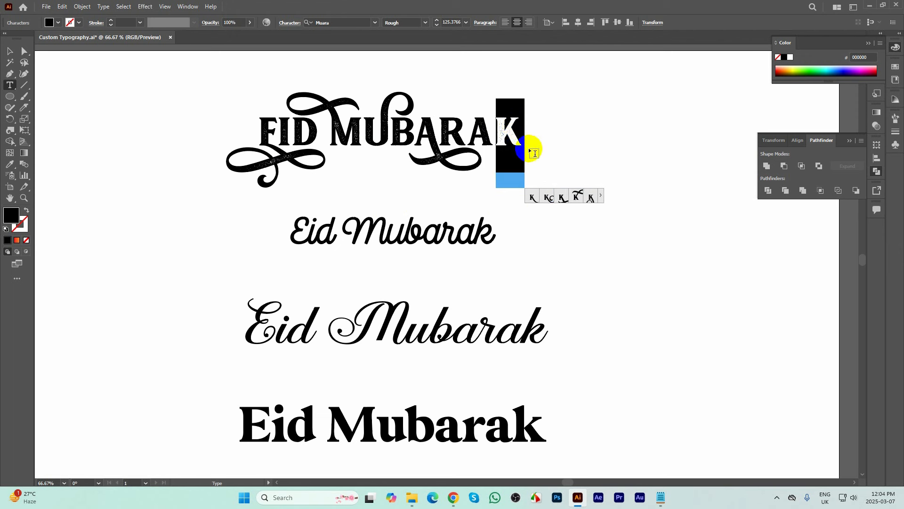
click(532, 197)
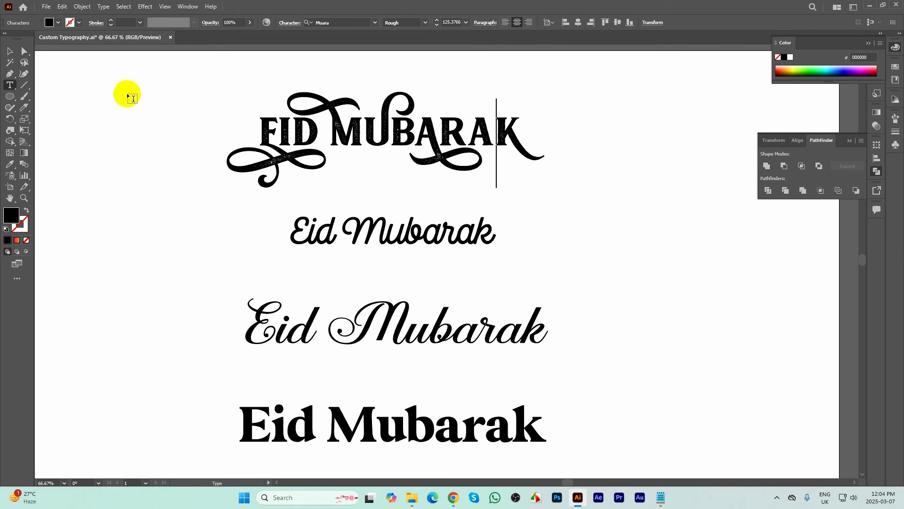
click(10, 51)
click(581, 139)
scroll(465, 98, up, 1)
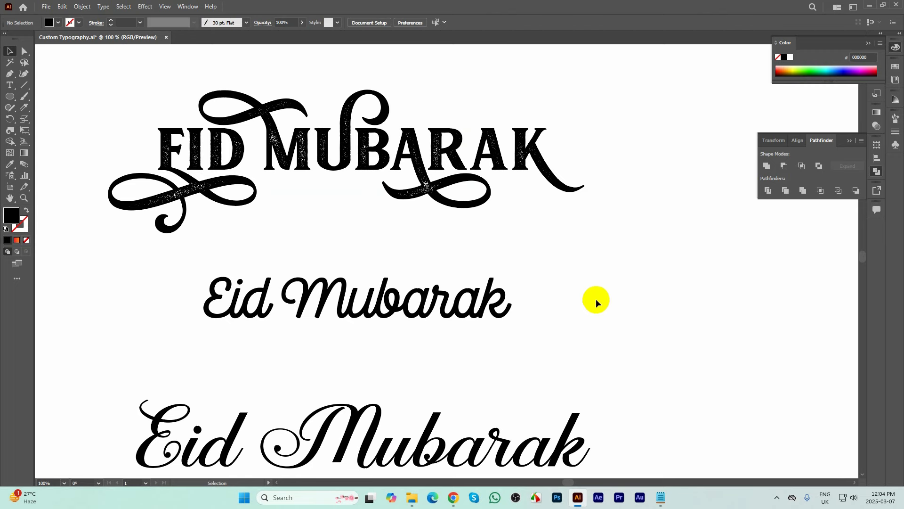
scroll(508, 272, down, 1)
- Replace the d in the second Eid Mubarak line with its alternate whose long swash extends over the word Eid
click(451, 292)
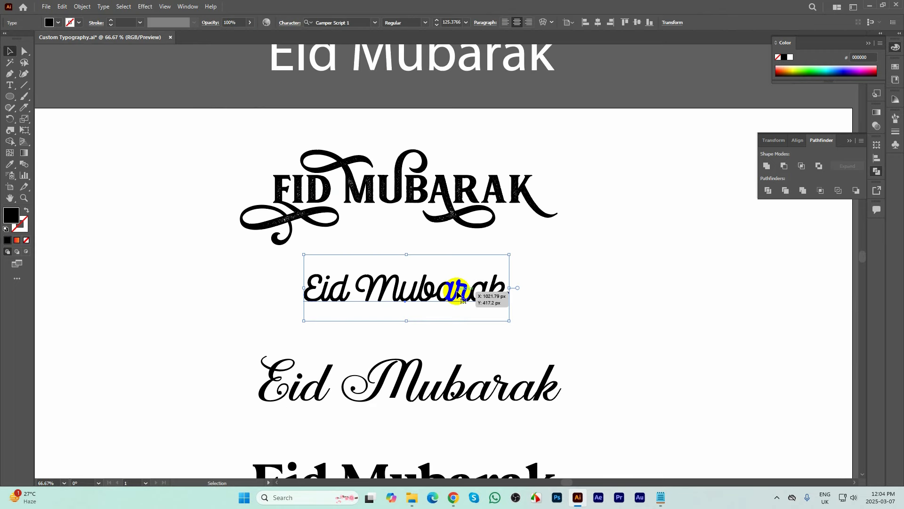
scroll(377, 299, up, 1)
triple_click(297, 280)
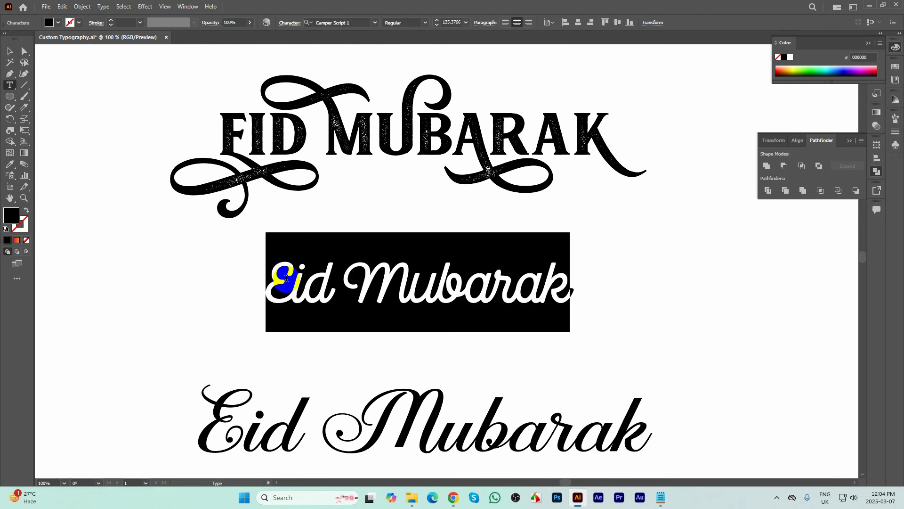
drag(296, 279, 265, 277)
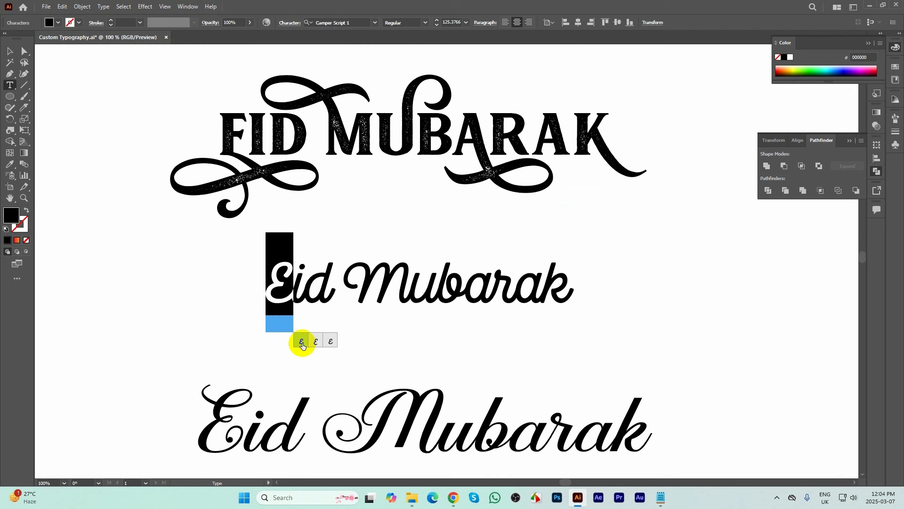
mouse_move(329, 283)
mouse_down()
mouse_move(295, 278)
mouse_move(331, 278)
mouse_up()
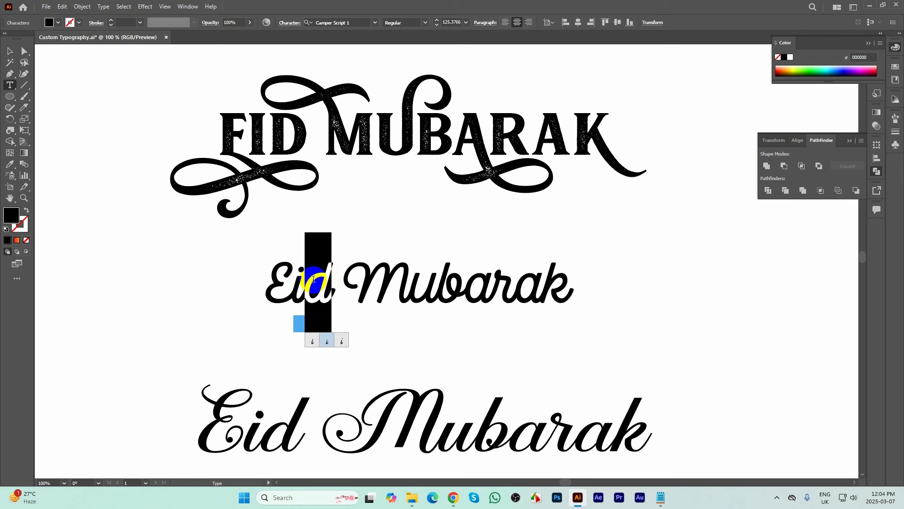
click(355, 344)
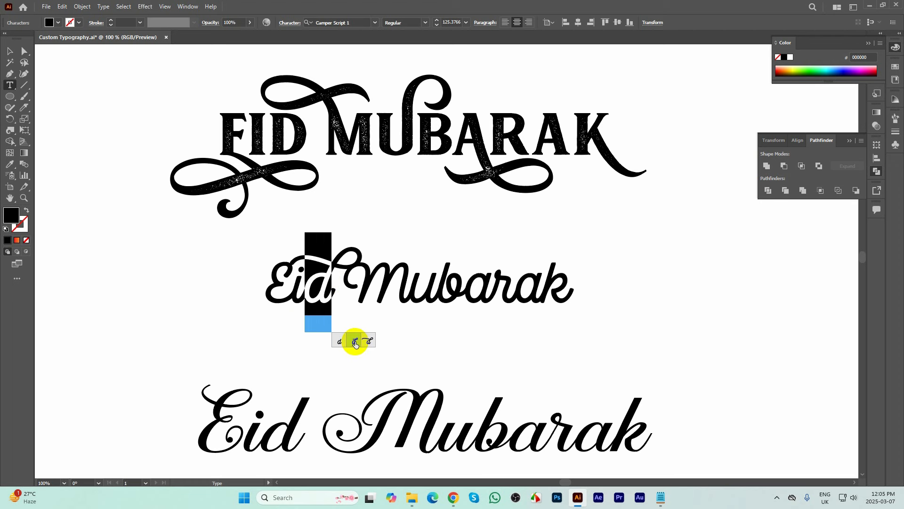
click(365, 344)
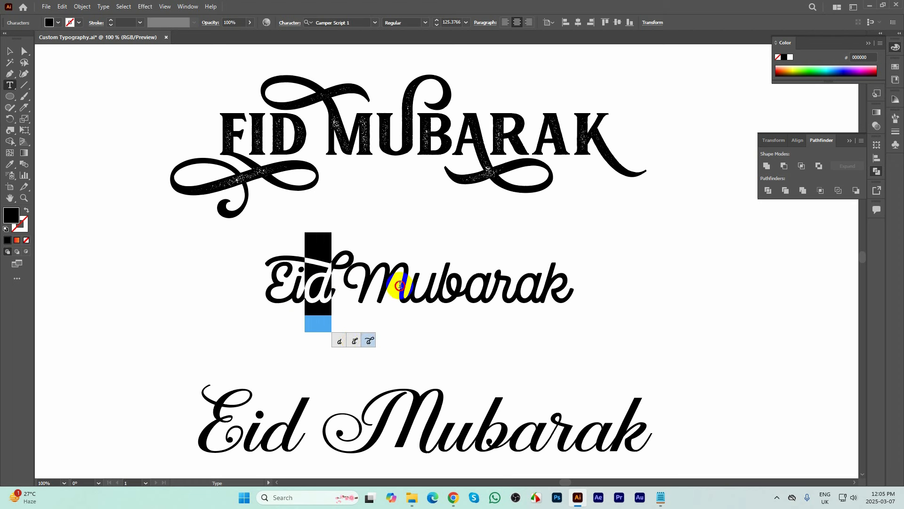
- Replace the M of the second line with its alternate with a descending tail, and the u with its lower-swash alternate
drag(349, 282, 412, 284)
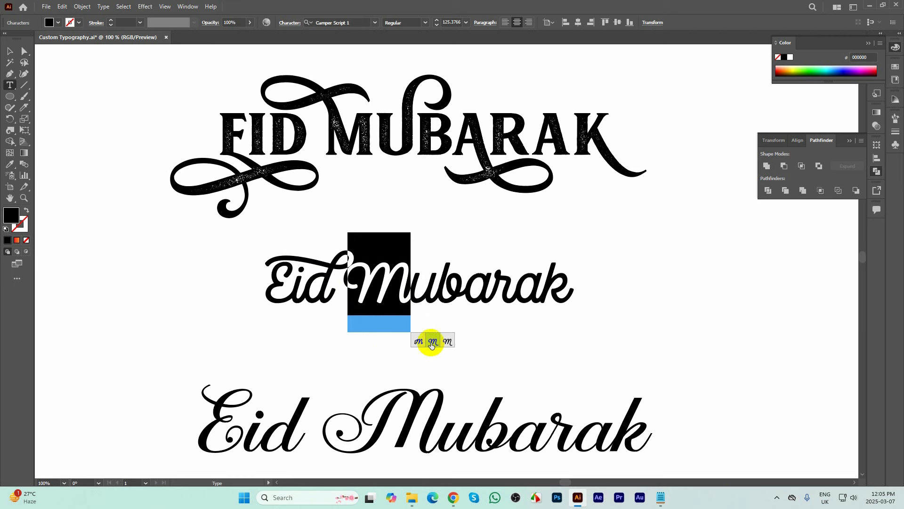
click(448, 343)
click(420, 342)
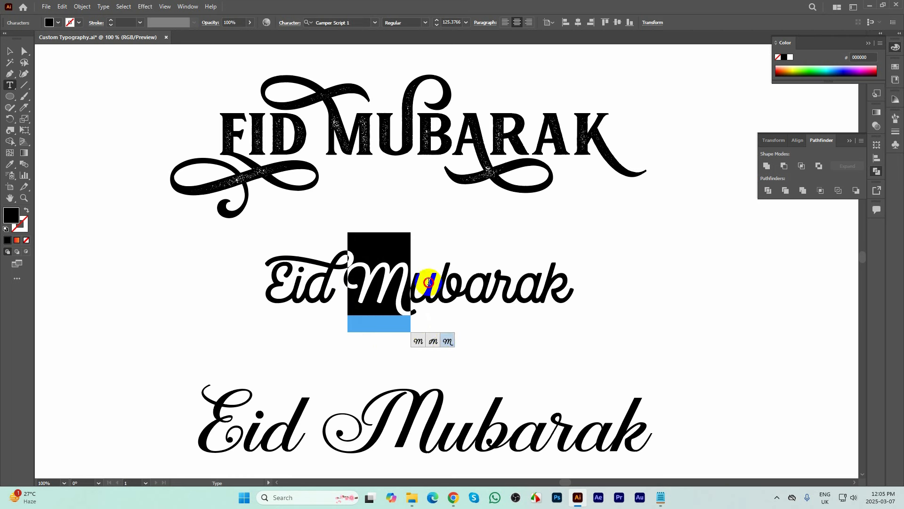
drag(423, 255, 437, 323)
click(458, 346)
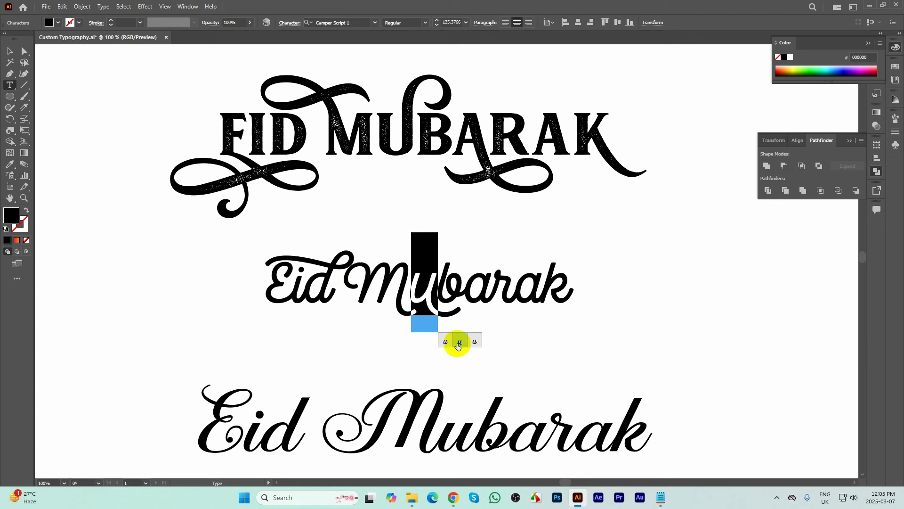
- Give the b in the second line its looped overhead swash alternate and the r its long underlining swash alternate
drag(464, 273, 443, 277)
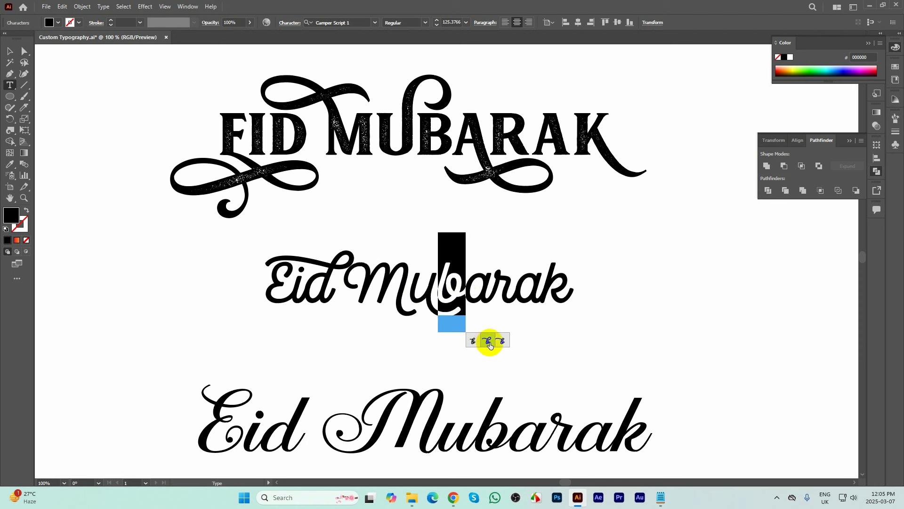
click(490, 344)
drag(516, 295, 491, 279)
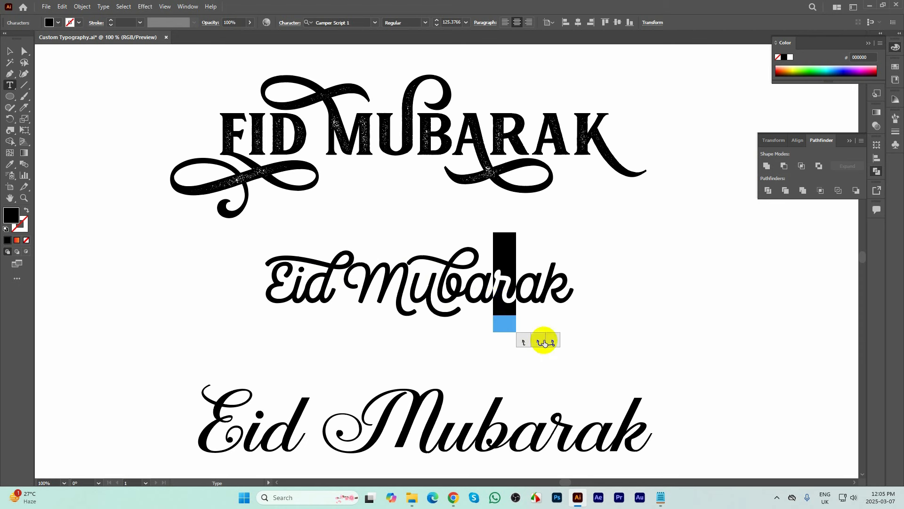
click(553, 342)
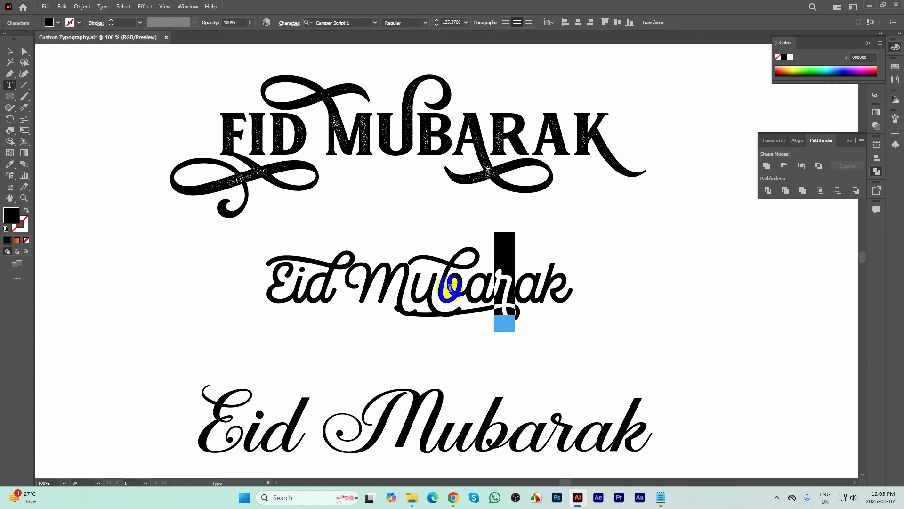
- Restore the plain u in the second line and replace the final k with its looped overhead swash alternate
drag(440, 287, 414, 278)
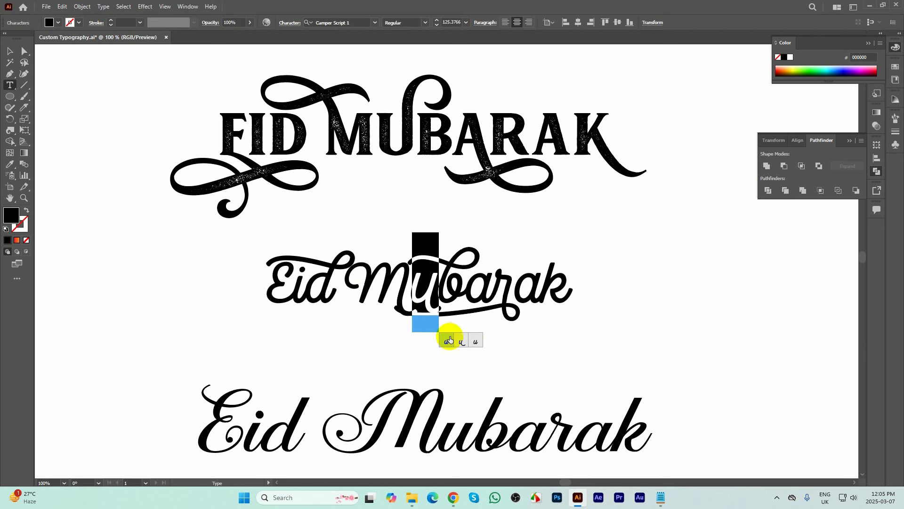
click(412, 297)
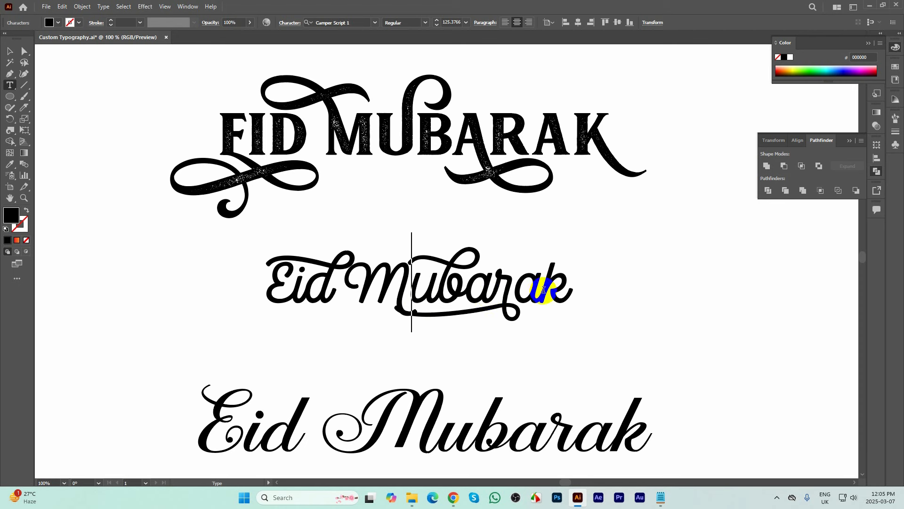
mouse_move(544, 290)
mouse_down()
mouse_move(521, 285)
mouse_move(544, 278)
mouse_up()
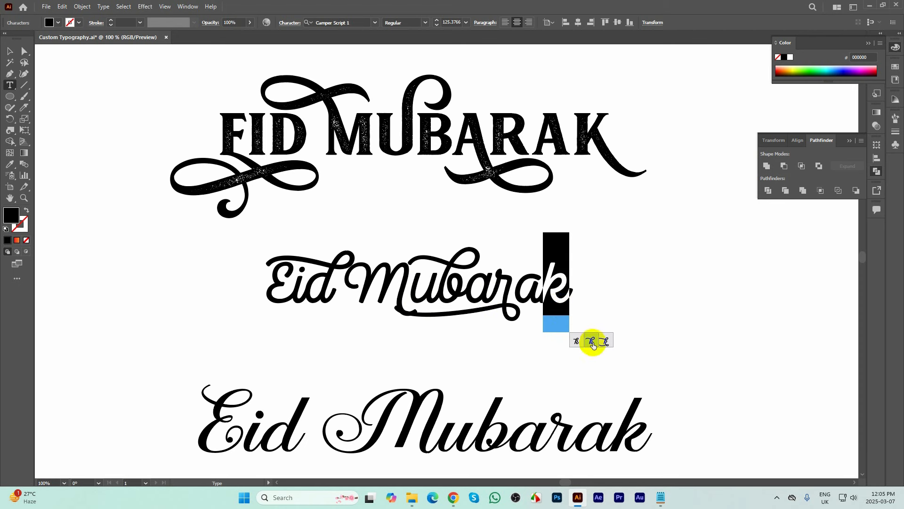
click(592, 341)
click(549, 283)
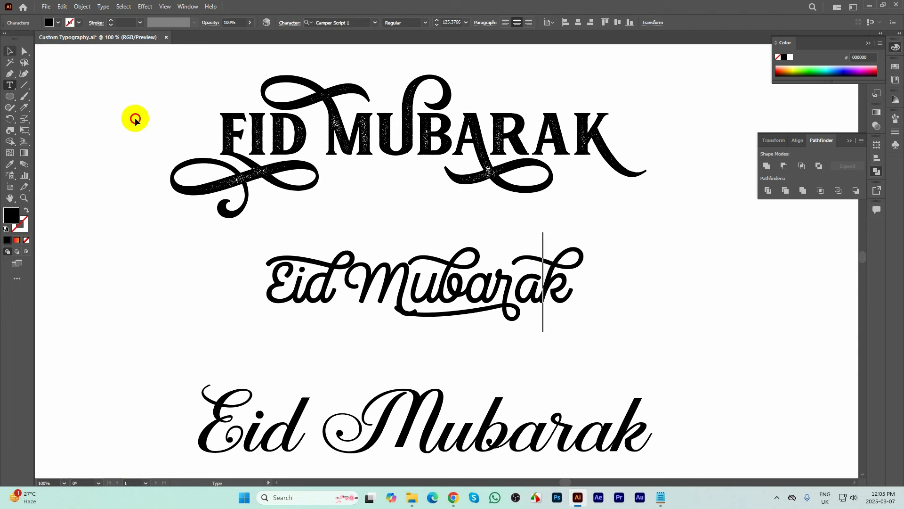
- Enlarge the second Eid Mubarak line to nearly the width of the top line and deselect it
key(Escape)
drag(422, 229, 474, 218)
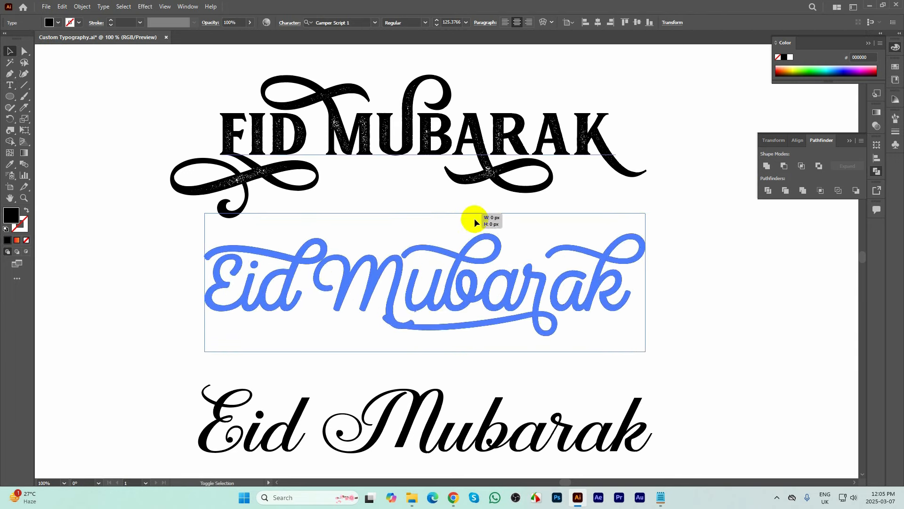
click(663, 260)
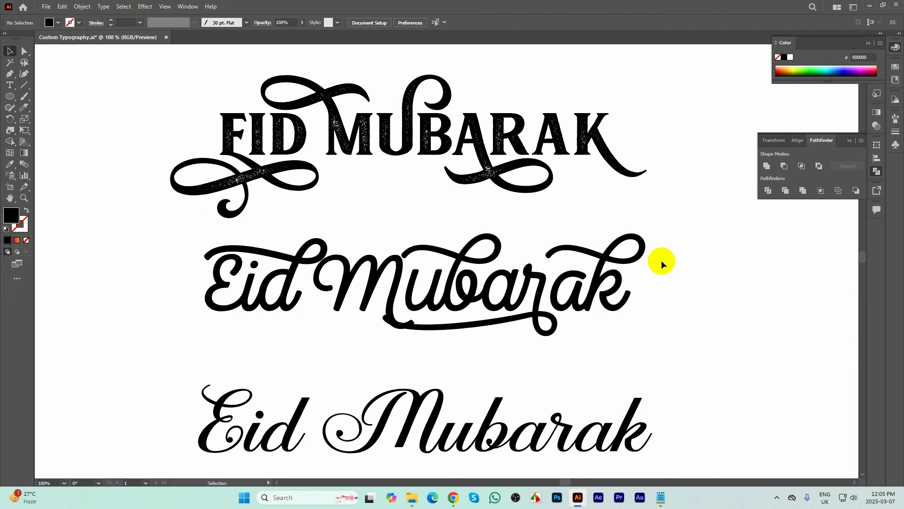
- Replace the E and the final k of the third line with their alternates that have a long underlining swash
scroll(519, 260, down, 2)
click(422, 354)
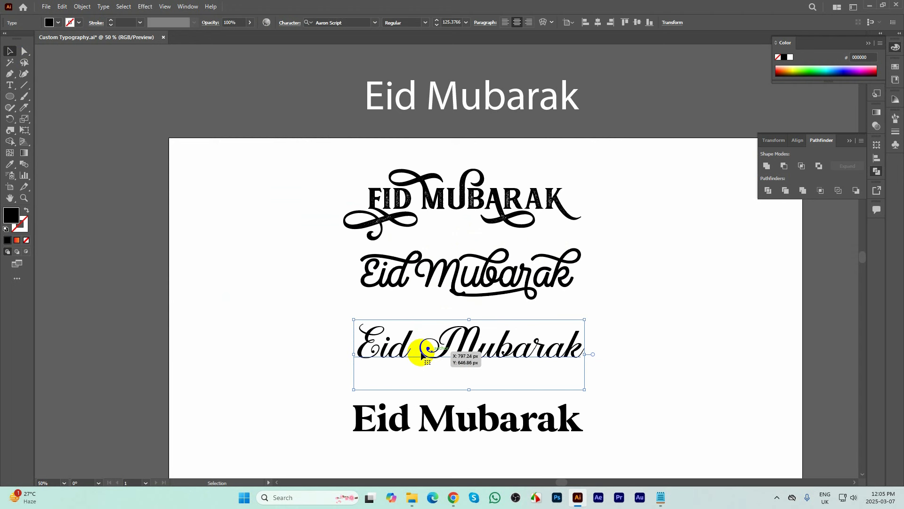
double_click(375, 348)
drag(357, 351, 380, 353)
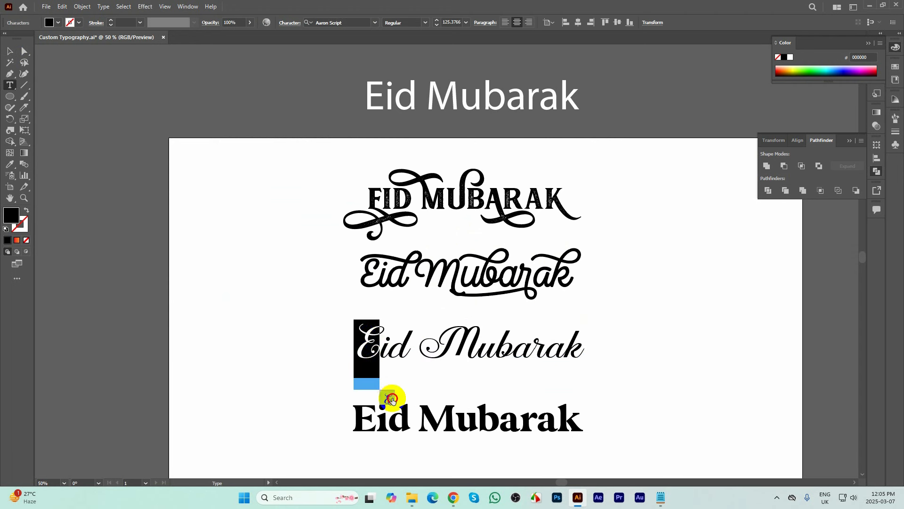
click(388, 399)
drag(577, 351, 588, 351)
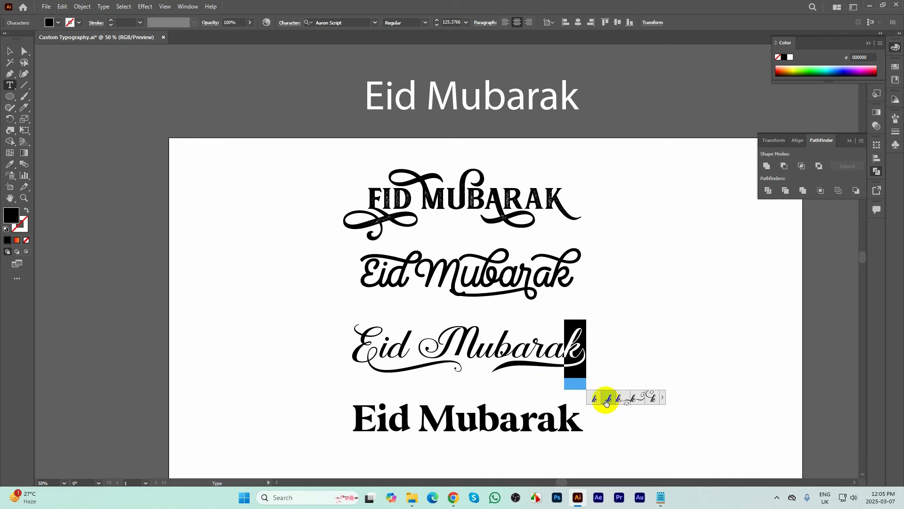
click(608, 401)
- Enlarge the third Eid Mubarak line about its centre until it is wider than the two lines above, and deselect it
scroll(557, 381, up, 1)
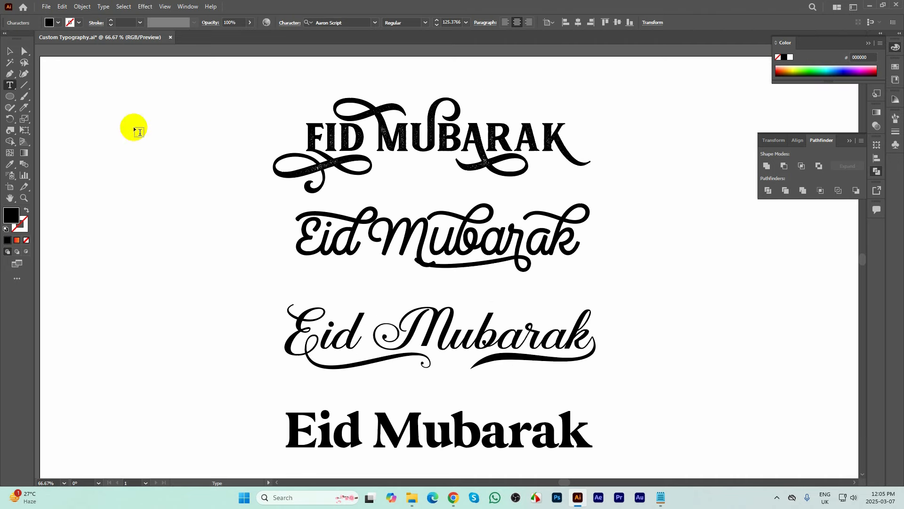
click(10, 51)
drag(597, 298, 635, 282)
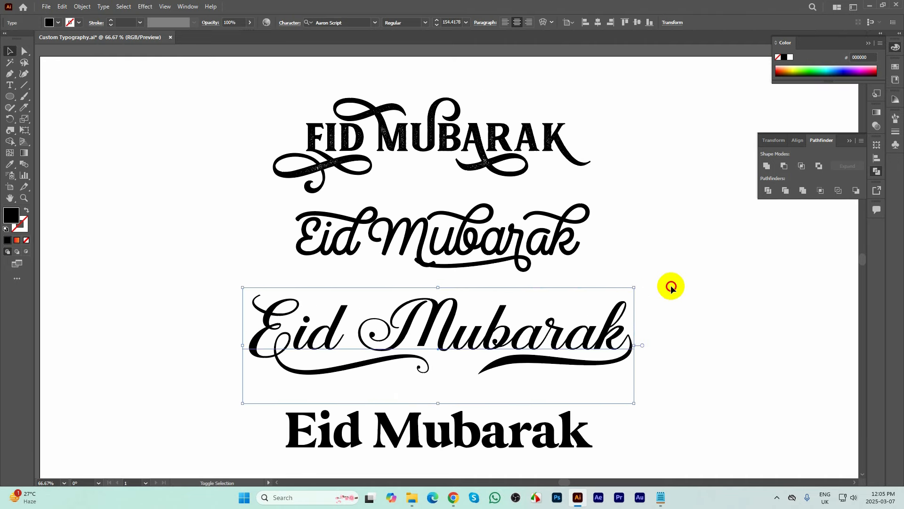
click(657, 296)
- Enlarge the fourth Eid Mubarak line to about the width of the third line
scroll(410, 262, down, 1)
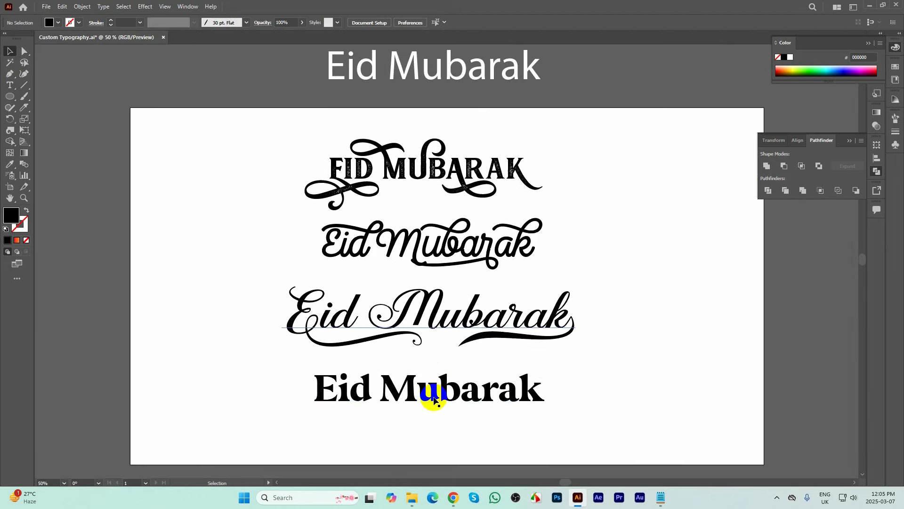
click(430, 400)
drag(546, 365, 574, 362)
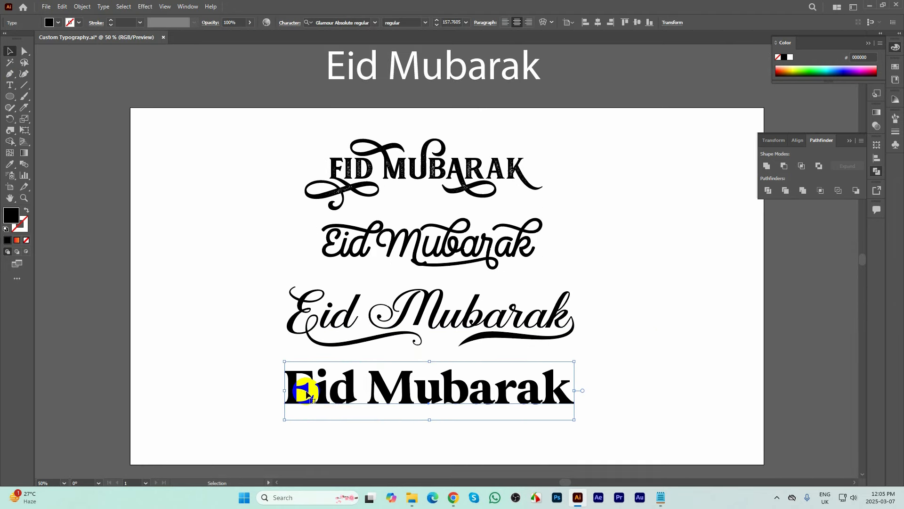
- Replace the E of the fourth line with its curled swash alternate and the d with its overhead swash alternate
double_click(302, 389)
drag(303, 390, 359, 401)
click(323, 428)
click(367, 428)
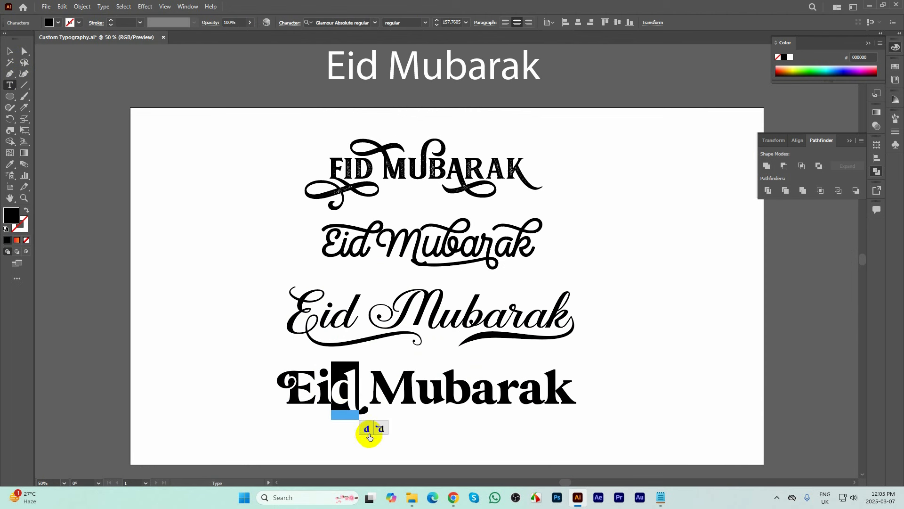
click(359, 409)
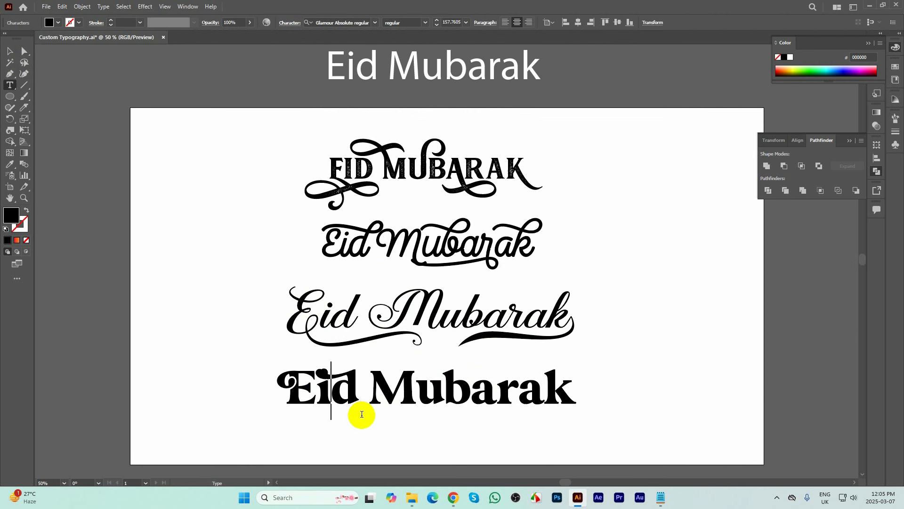
scroll(362, 415, up, 1)
scroll(323, 367, down, 1)
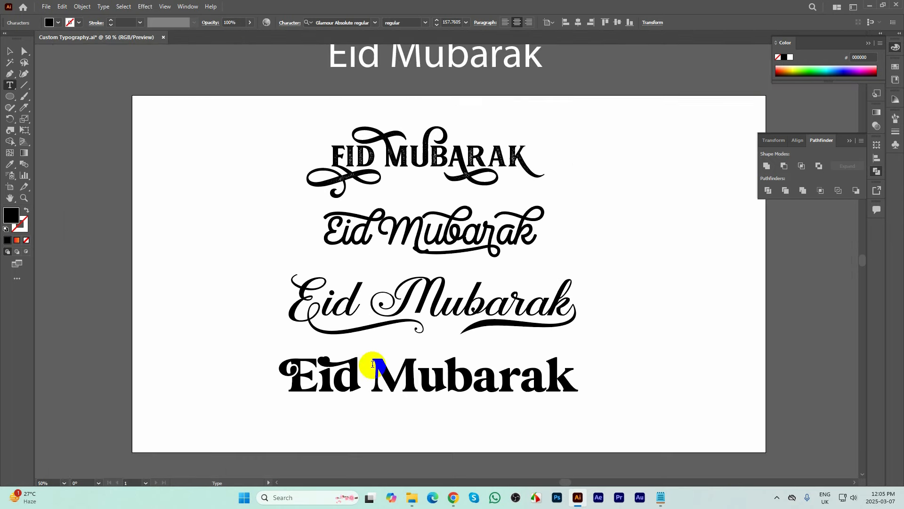
- Set alternates in the fourth line: the M with a descending tail, the r with an overhead swash and the k with a curled tail
drag(415, 372, 383, 366)
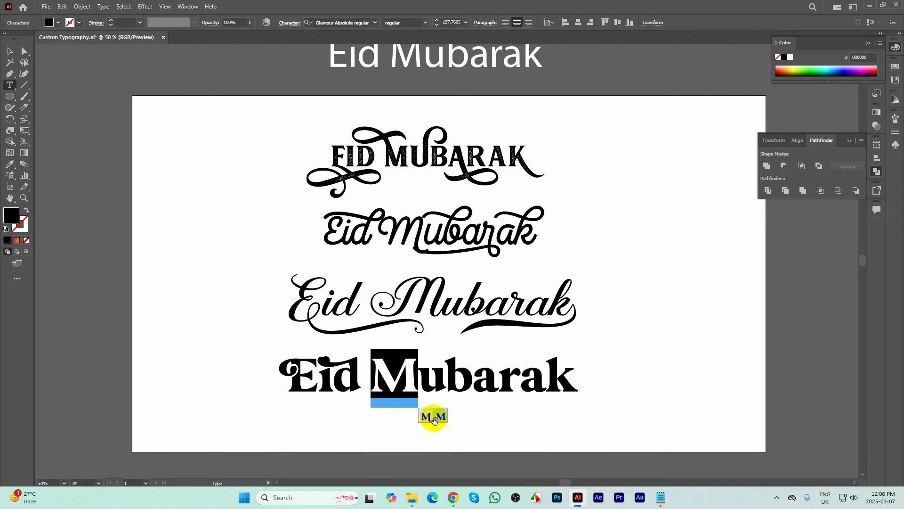
click(434, 418)
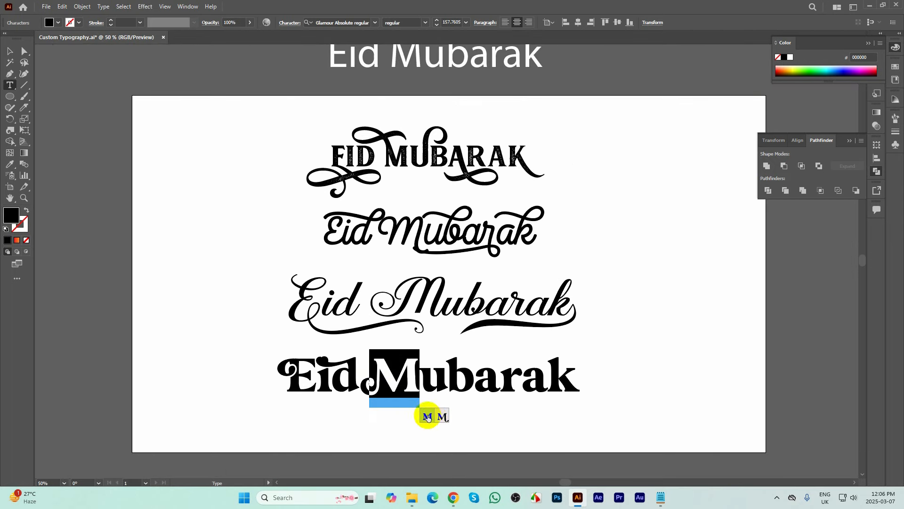
click(427, 417)
click(430, 416)
drag(445, 375, 571, 373)
click(579, 417)
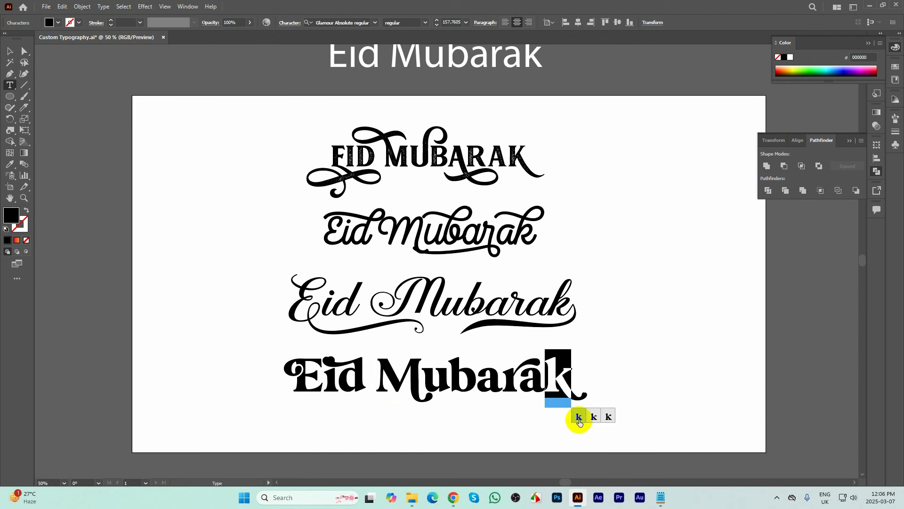
- Enlarge the fourth line slightly beyond the width of the third and convert its text to outlines
click(12, 58)
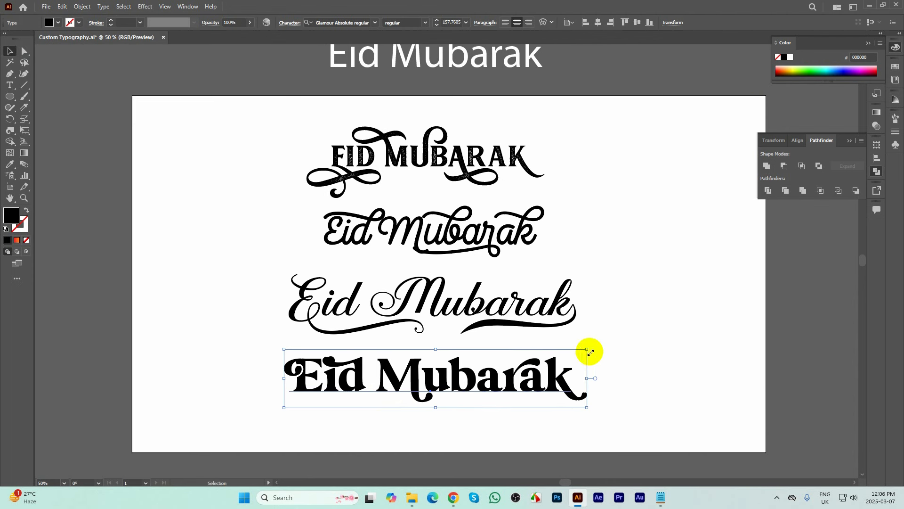
drag(589, 349, 608, 344)
scroll(325, 386, up, 5)
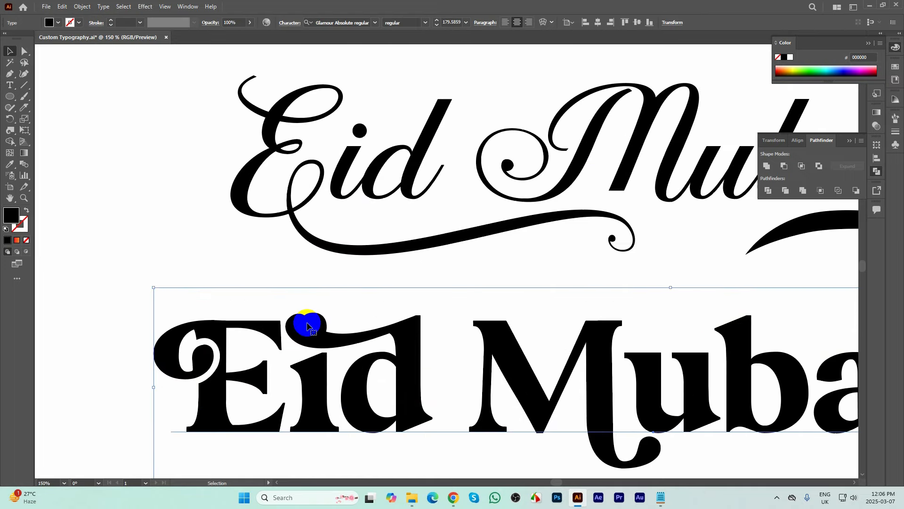
scroll(305, 323, down, 5)
right_click(392, 336)
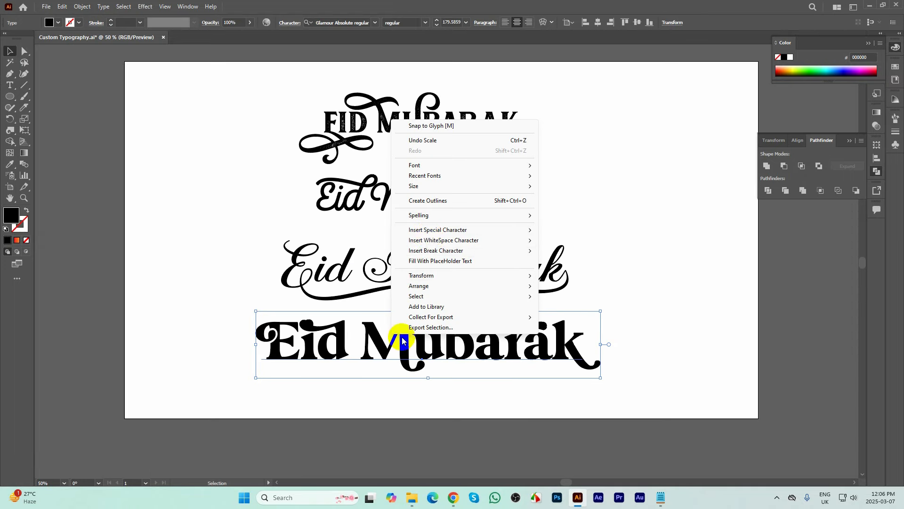
click(428, 200)
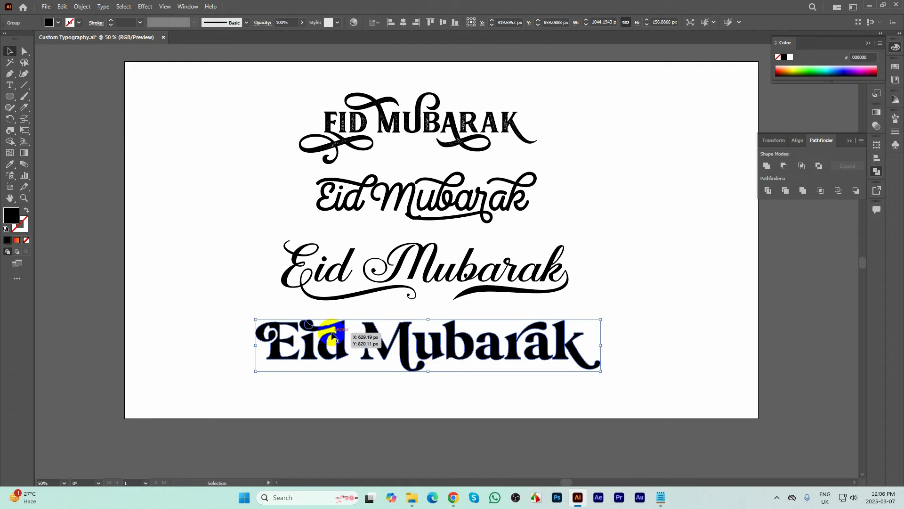
- Isolate the i of the outlined line, raise its dot above the d's overhead swash, and leave isolation mode
scroll(312, 313, up, 3)
double_click(303, 334)
click(305, 332)
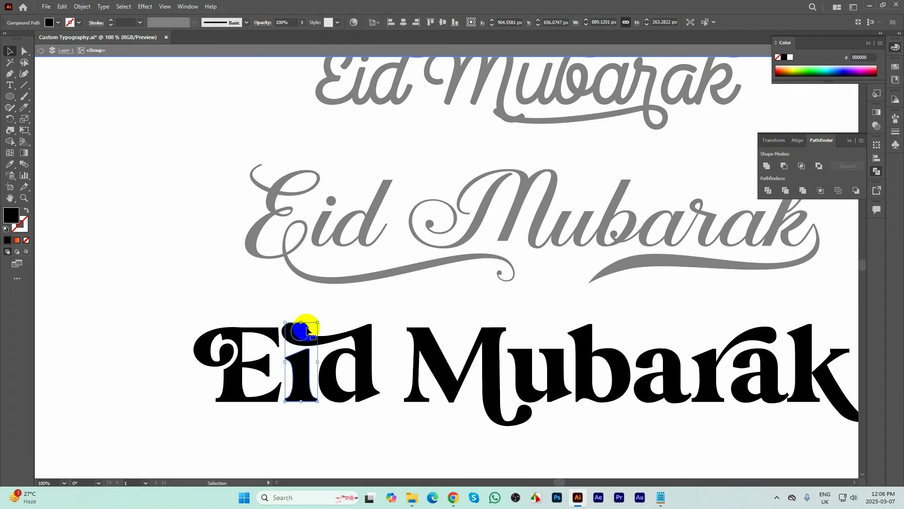
double_click(306, 330)
mouse_move(306, 335)
mouse_down()
mouse_move(304, 315)
mouse_move(308, 322)
mouse_up()
click(358, 51)
click(358, 354)
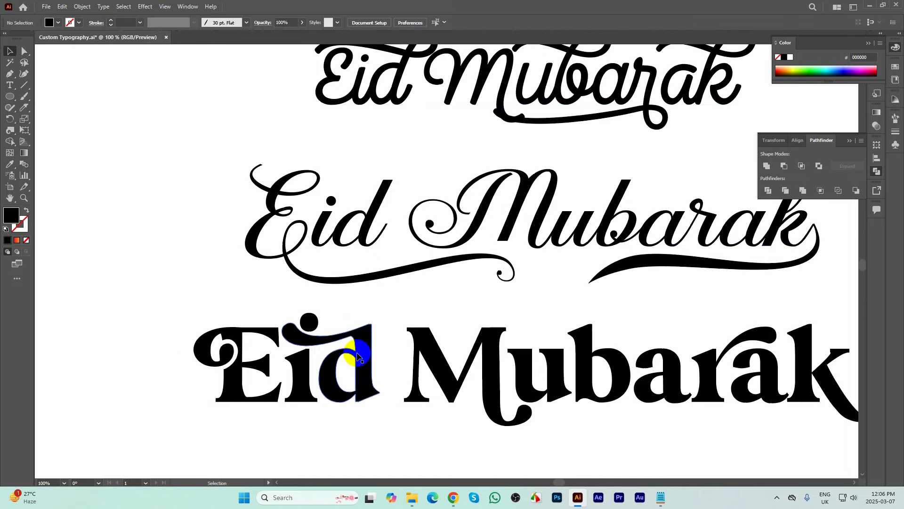
- Isolate the i again, shift its dot down into the curl of the d's swash, and leave isolation mode
scroll(358, 355, down, 2)
scroll(315, 355, up, 2)
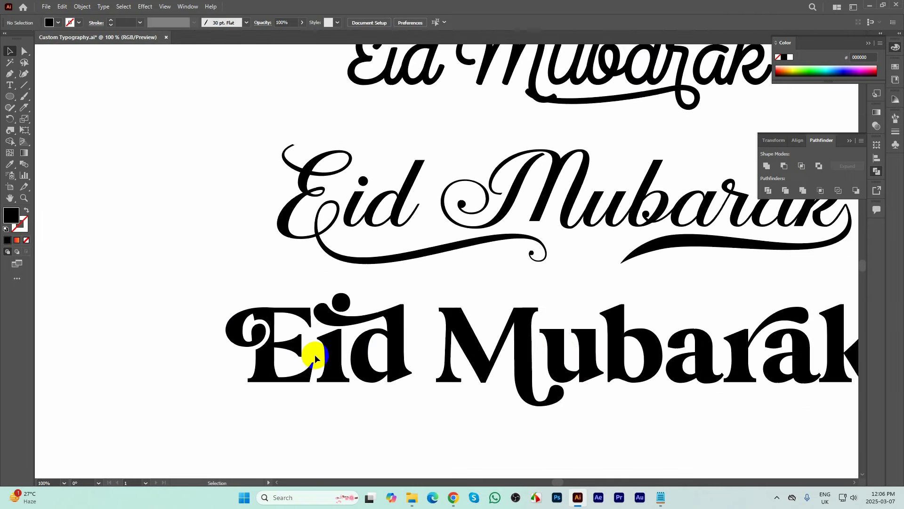
scroll(314, 354, up, 2)
double_click(314, 353)
click(340, 288)
scroll(341, 290, up, 3)
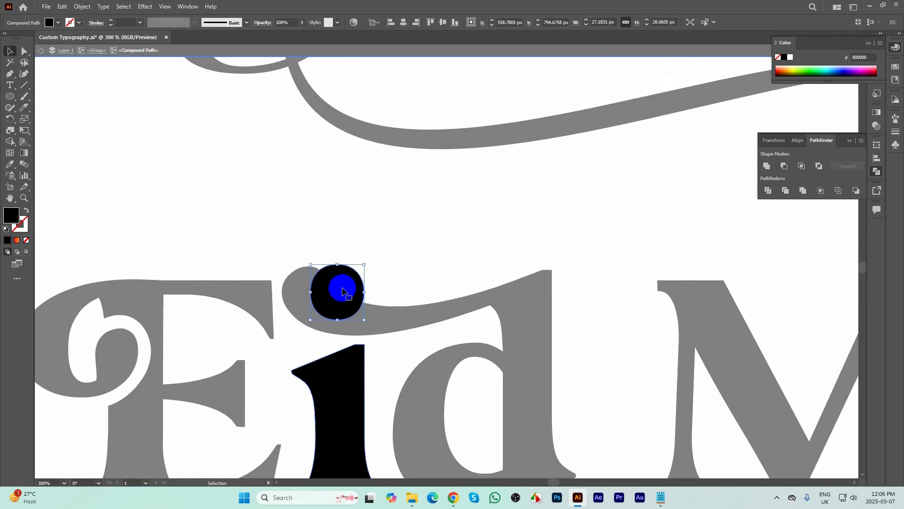
scroll(378, 264, up, 1)
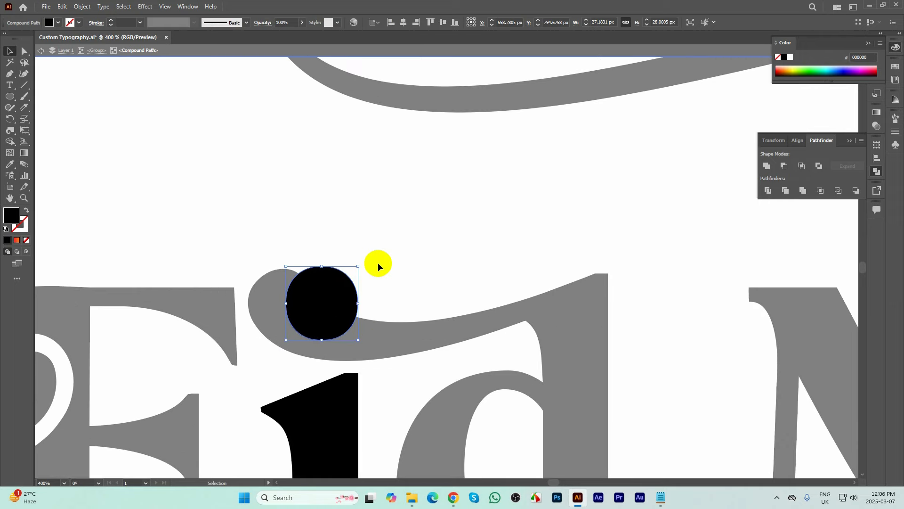
click(377, 261)
double_click(343, 288)
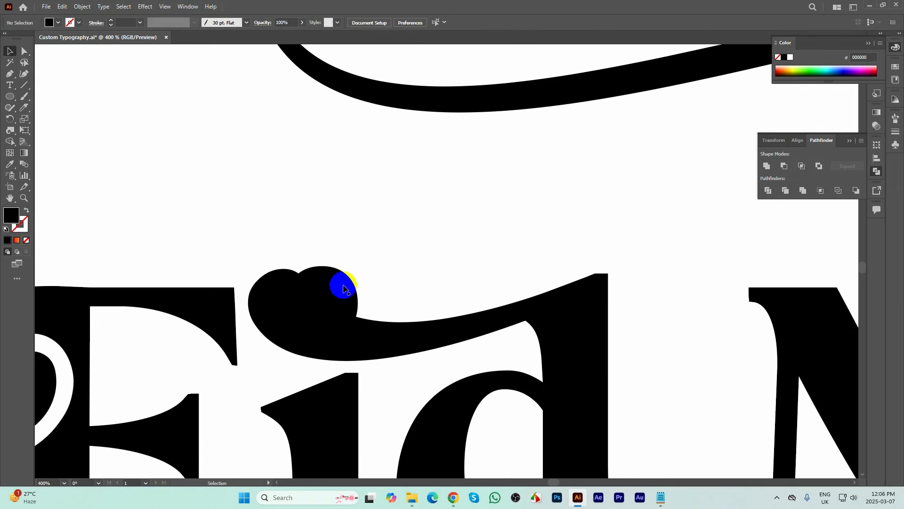
- Ungroup the outlined letters of the fourth line
scroll(343, 288, down, 3)
right_click(365, 306)
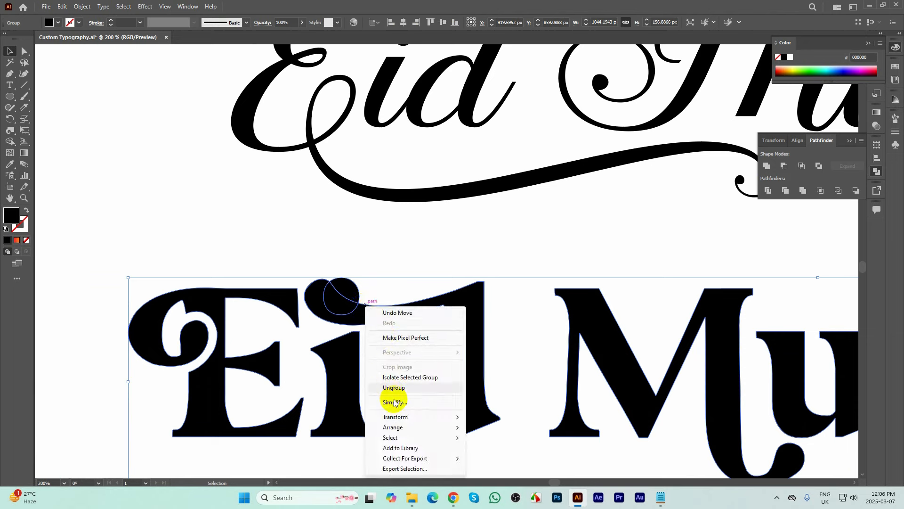
click(395, 403)
click(343, 289)
- Create an outward offset path of 3 px with miter joins around the d of the fourth line
scroll(363, 313, up, 1)
click(365, 319)
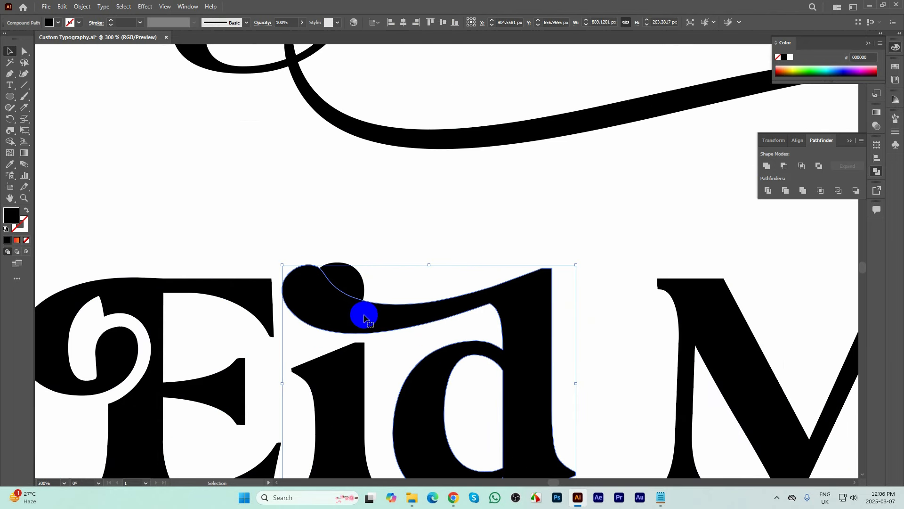
click(81, 6)
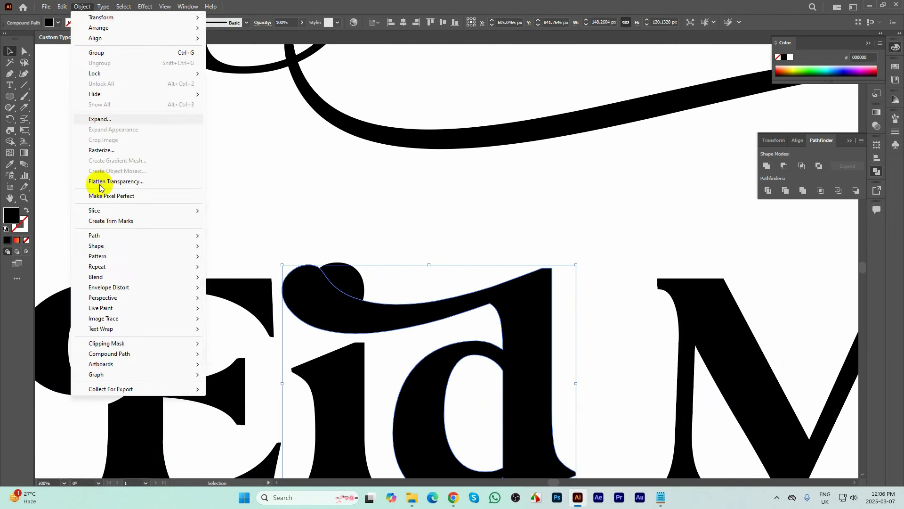
mouse_move(101, 235)
click(238, 271)
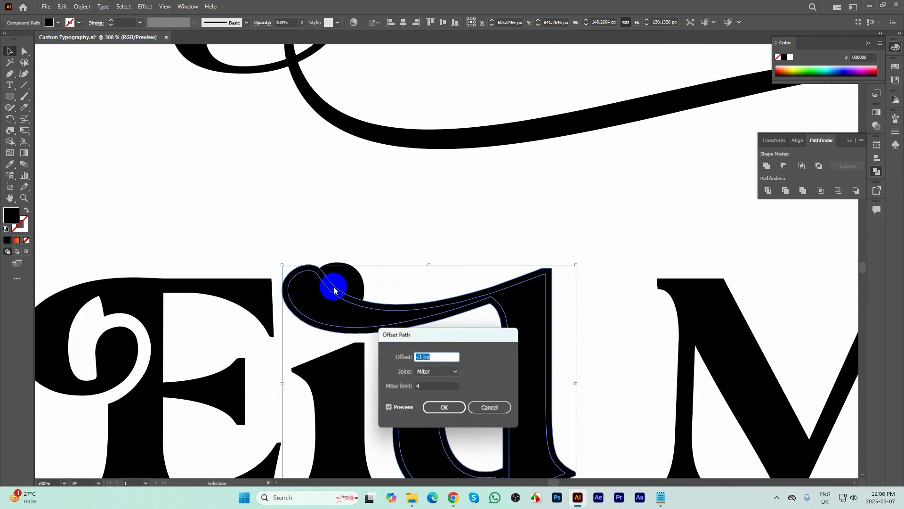
text(3)
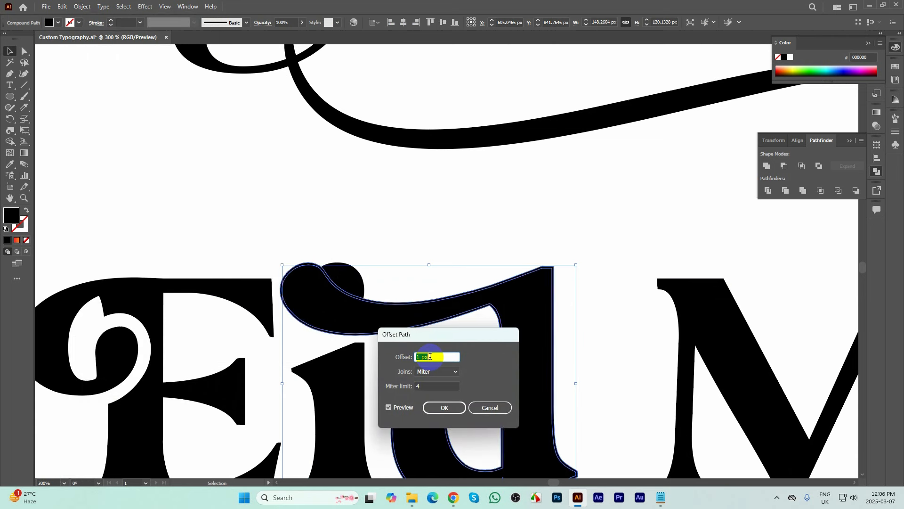
click(444, 407)
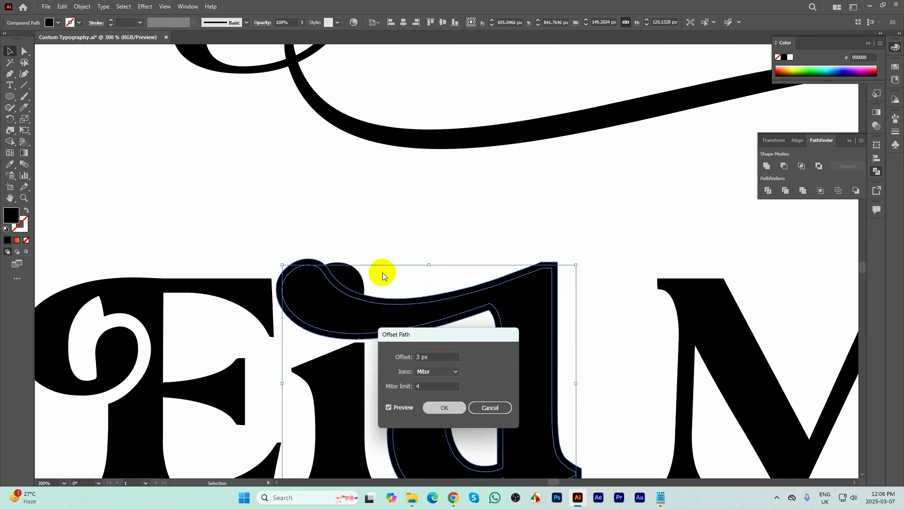
- Isolate the i and move its dot slightly up and to the right over the d's swash, then leave isolation mode
click(347, 279)
double_click(345, 281)
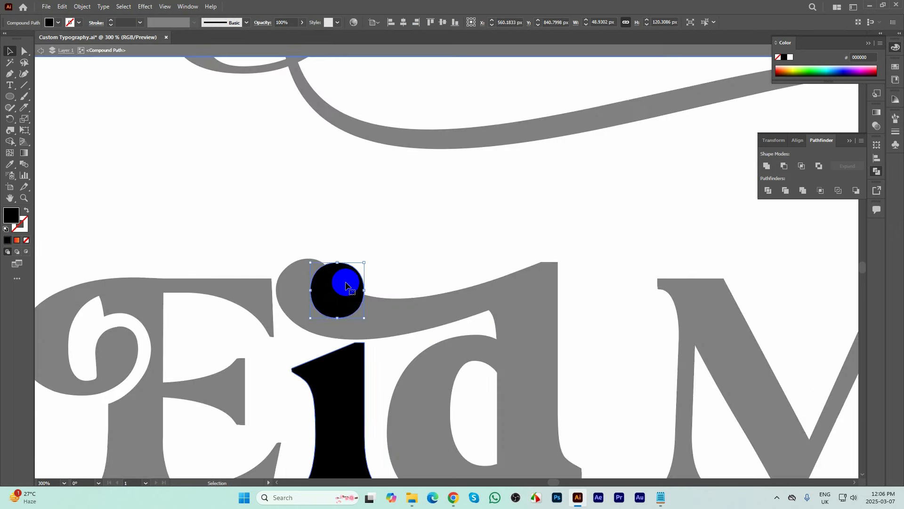
drag(346, 281, 348, 276)
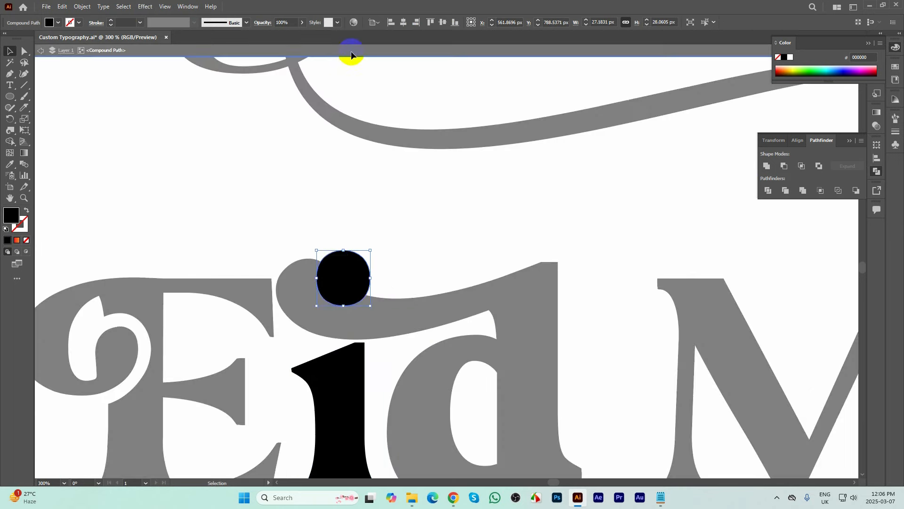
click(351, 53)
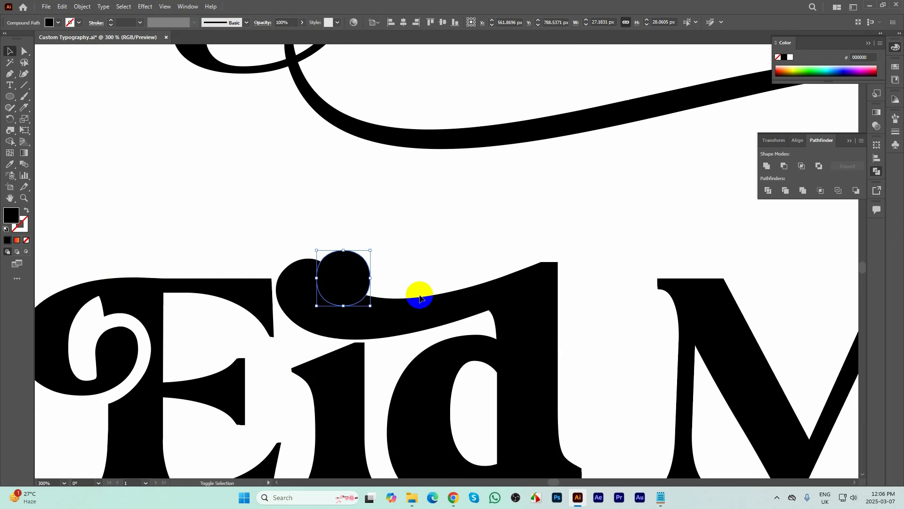
- Cut the dot's overlap away using the Shape Builder and remove the d's offset shape, leaving a gap between dot and swash
click(418, 298)
click(10, 141)
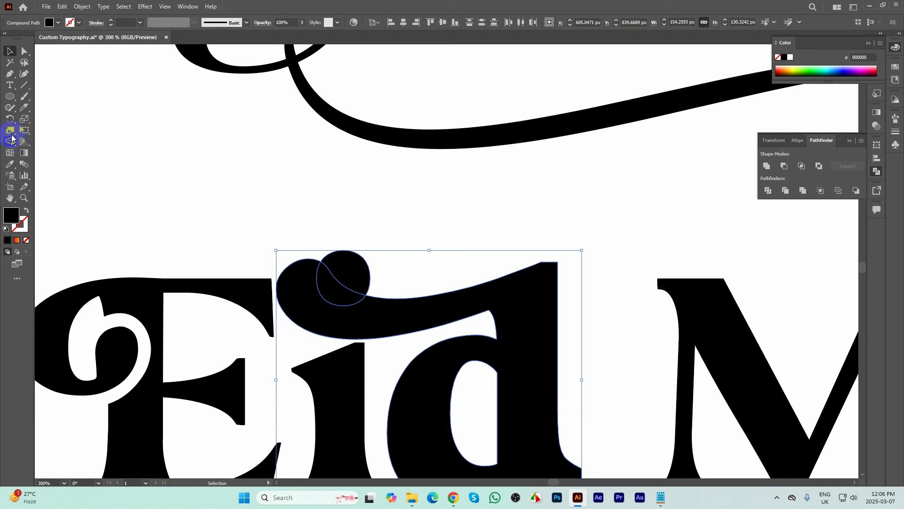
alt+click(341, 282)
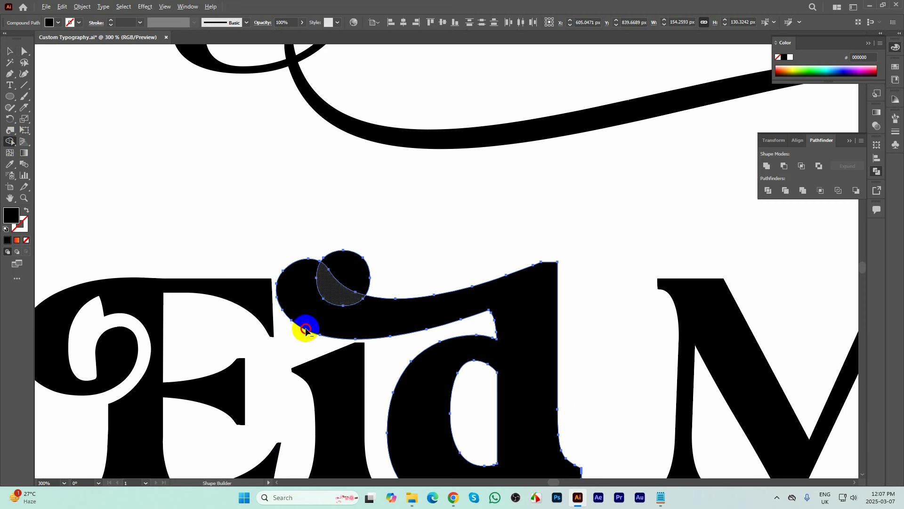
click(338, 323)
click(10, 51)
click(176, 148)
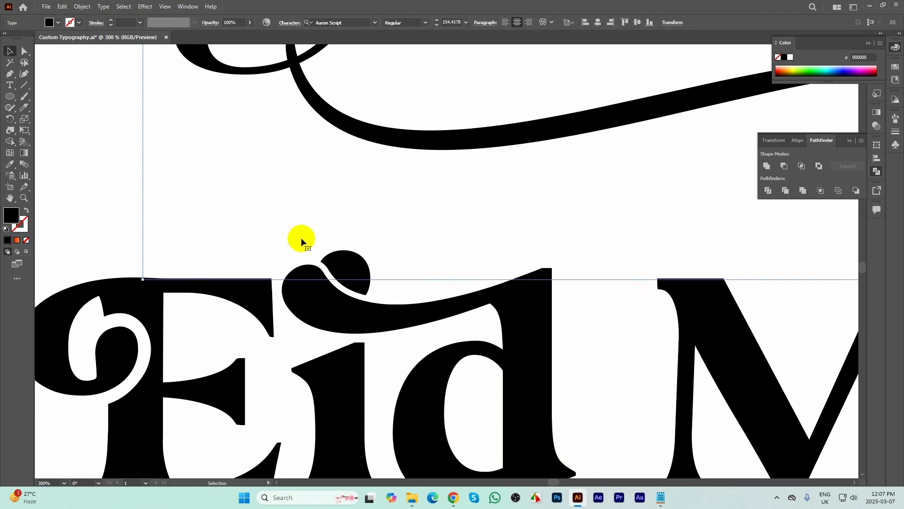
- Duplicate the plain Eid Mubarak text above the artboard, retype the copy as "Valentine", and delete that copy
key(ctrl+0)
click(404, 360)
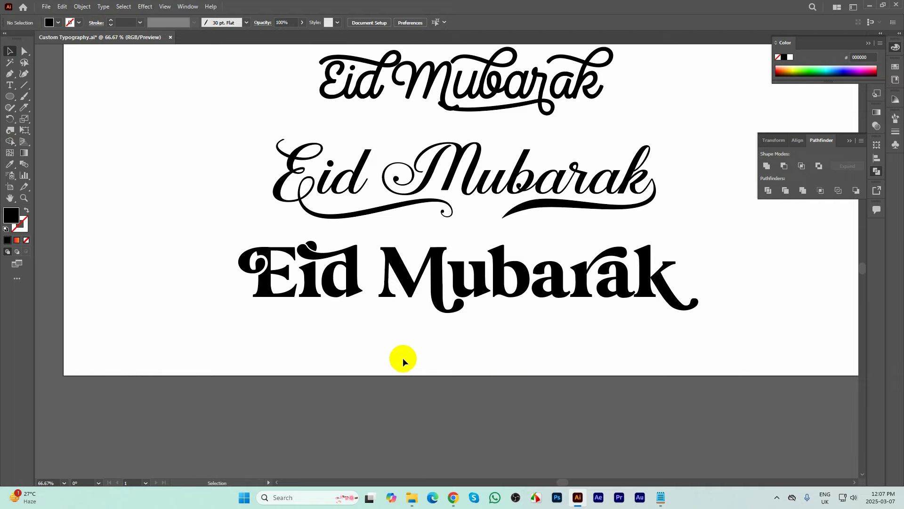
key(ctrl+minus)
key(ctrl+minus)
key(ctrl+minus)
key(ctrl+plus)
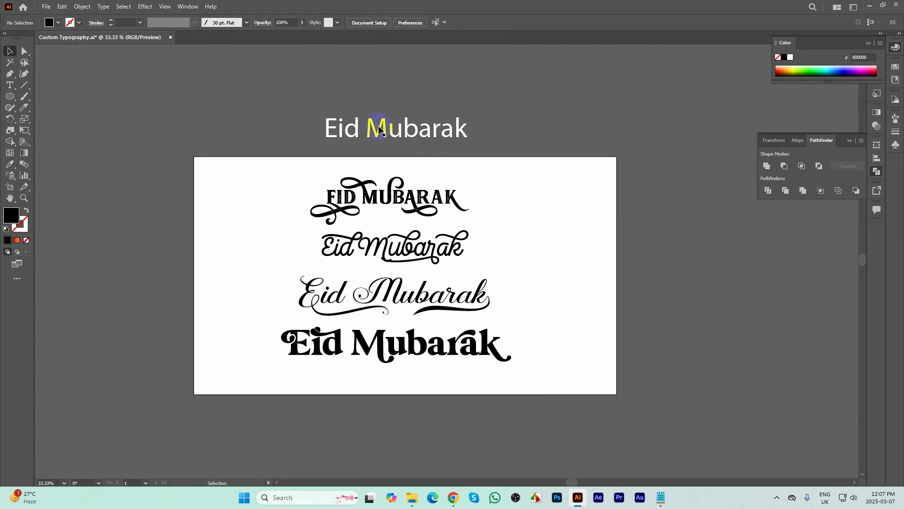
click(380, 129)
drag(380, 130, 388, 87)
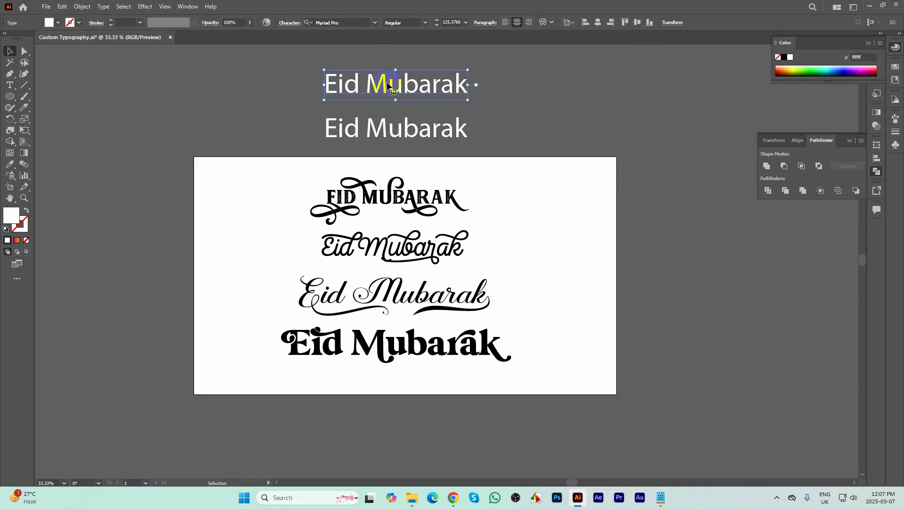
triple_click(389, 87)
text(Va)
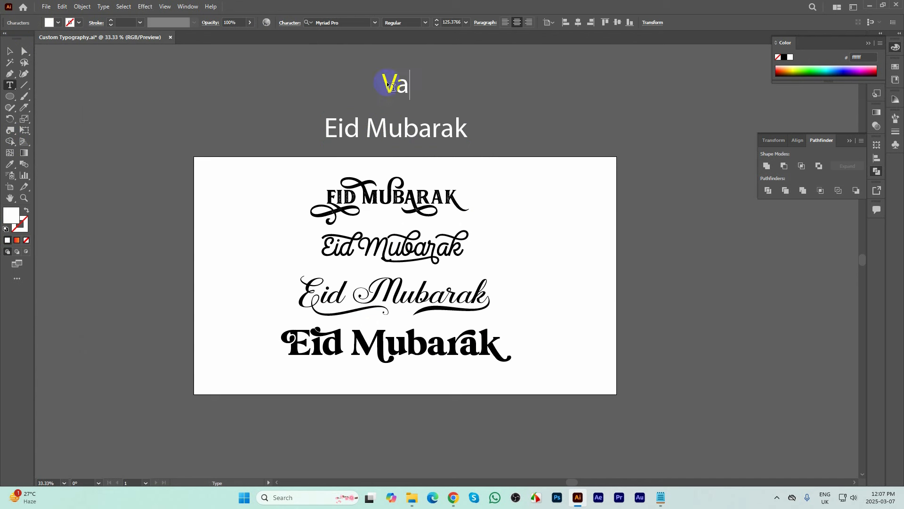
text(lentine)
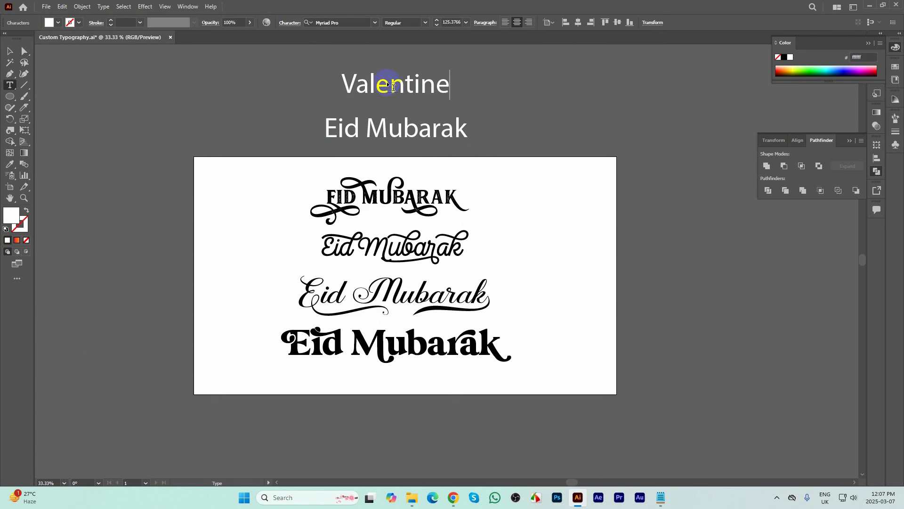
double_click(372, 82)
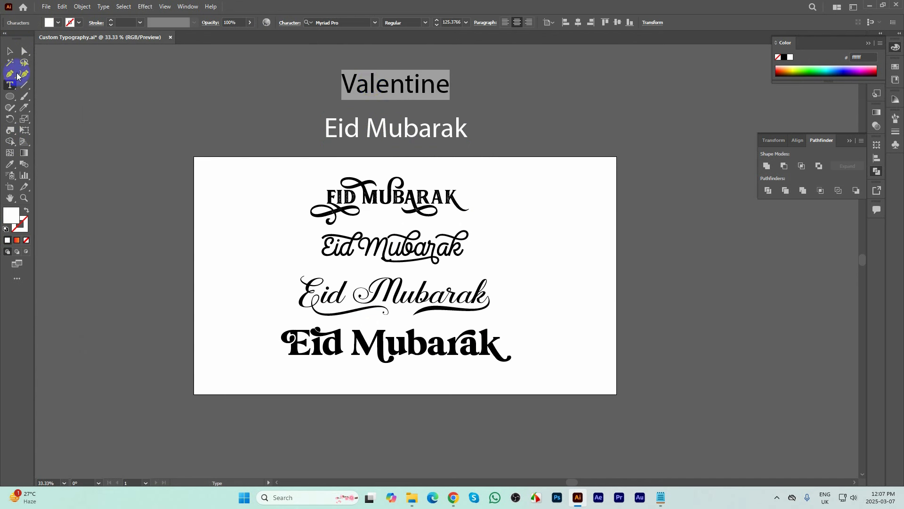
click(14, 53)
key(Delete)
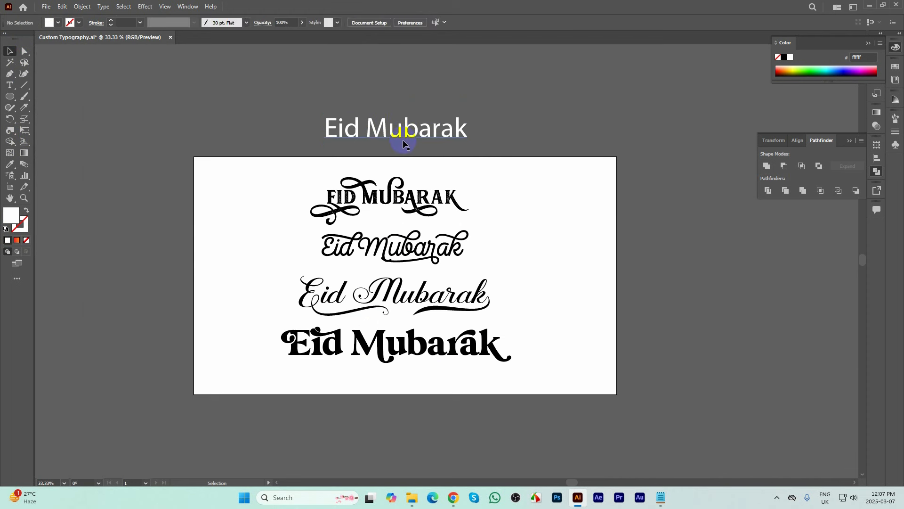
- Place a copy of the plain white Eid Mubarak text over the right part of the artboard
drag(402, 134, 403, 94)
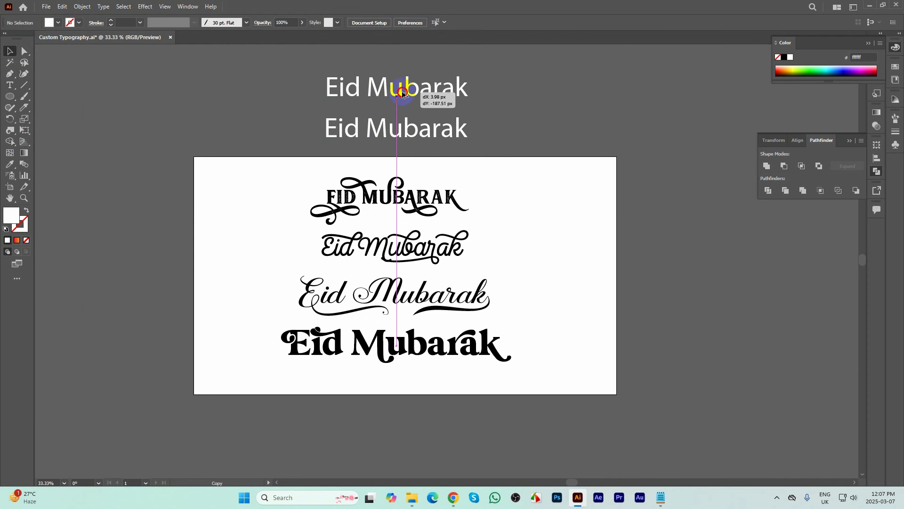
key(Delete)
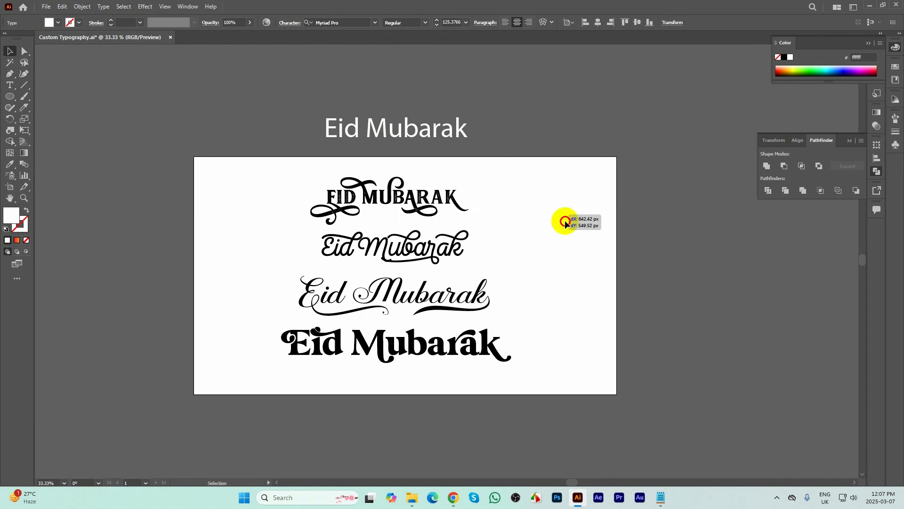
drag(323, 177, 410, 231)
drag(368, 200, 333, 211)
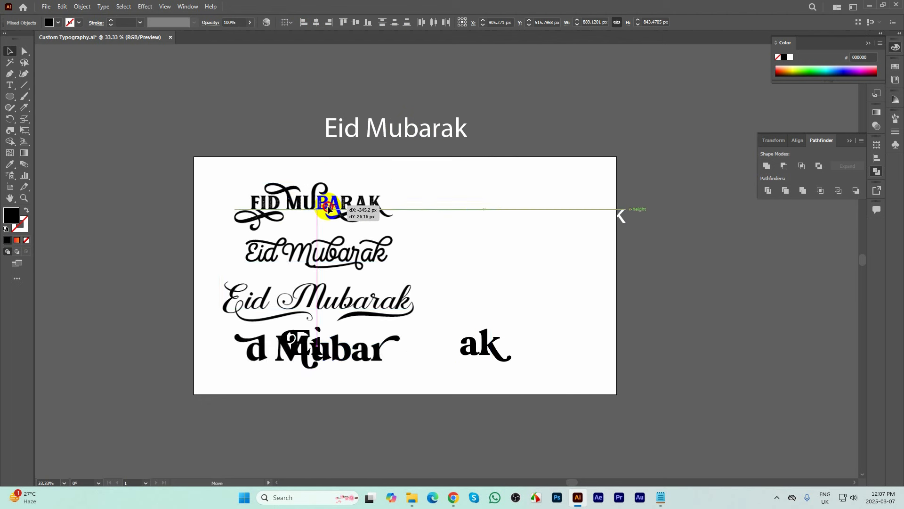
key(ctrl+z)
- Move the four styled Eid Mubarak lines together to the left half of the artboard
drag(259, 167, 513, 383)
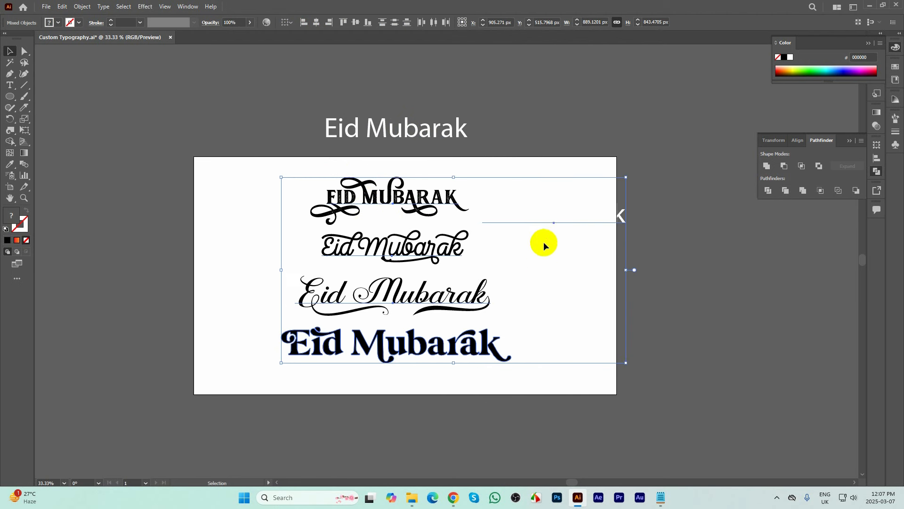
drag(440, 203, 361, 209)
key(ctrl+z)
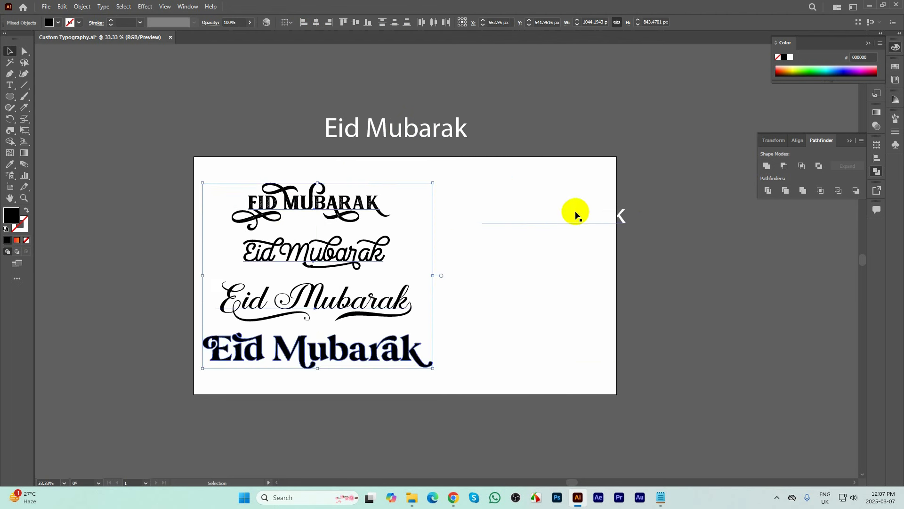
- Bring the white text copy fully onto the artboard and match its text style to the first line with the Eyedropper
drag(575, 210, 515, 235)
click(12, 166)
click(306, 202)
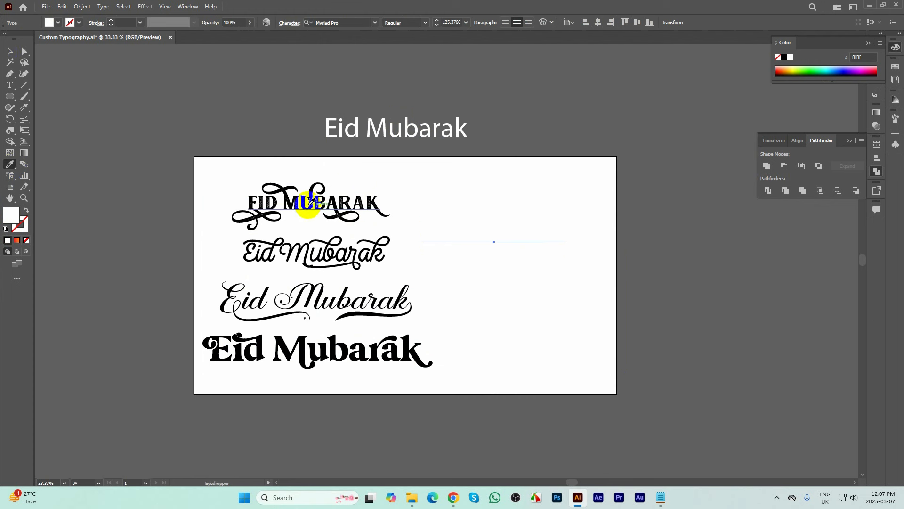
click(10, 51)
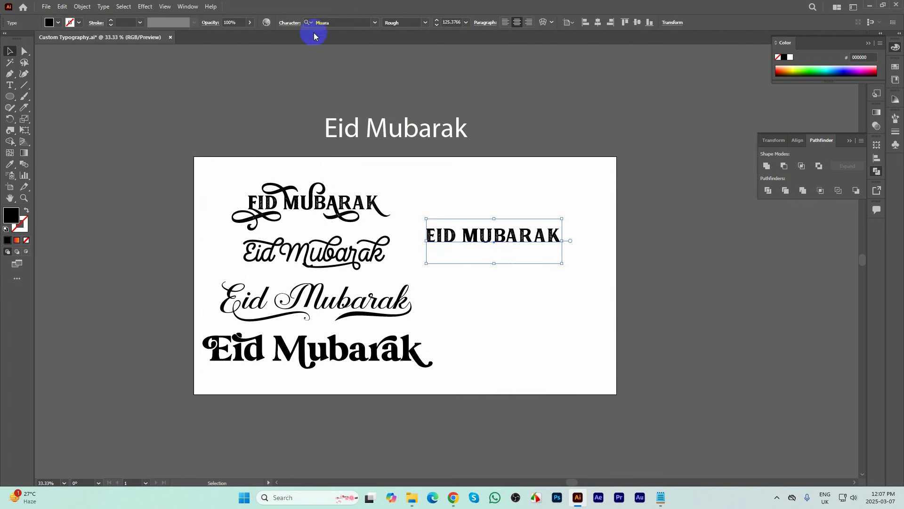
- Set the copied Eid Mubarak text's font to Valentine
click(325, 23)
text(val)
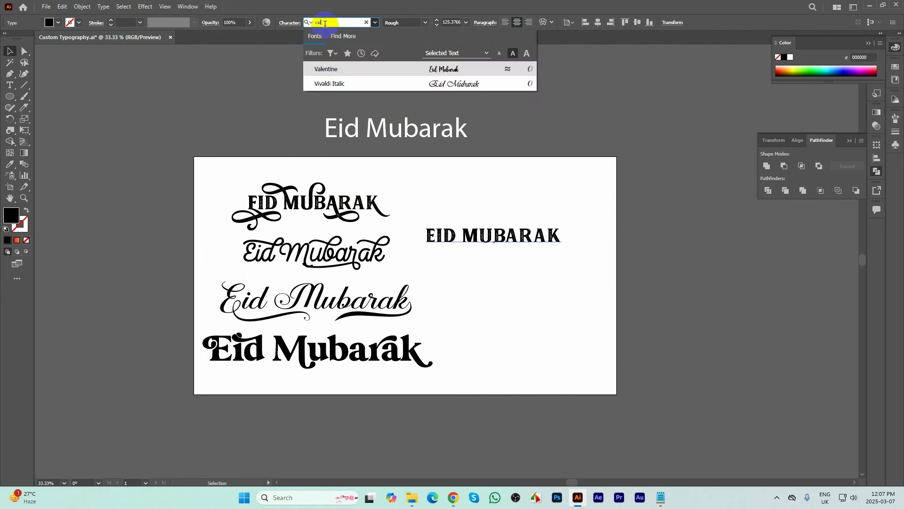
click(340, 69)
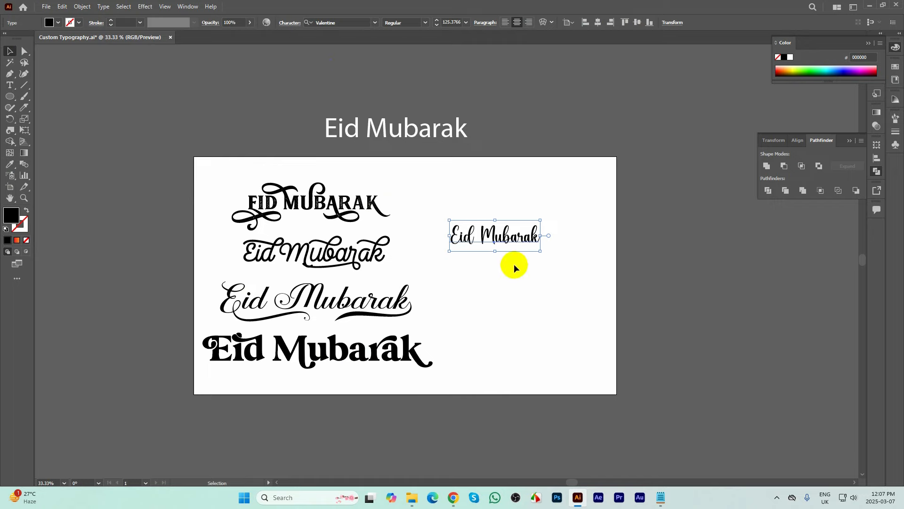
- Show the Valentine font's glyphs and replace the capital E of Eid with a lowercase e
scroll(490, 256, up, 2)
double_click(426, 222)
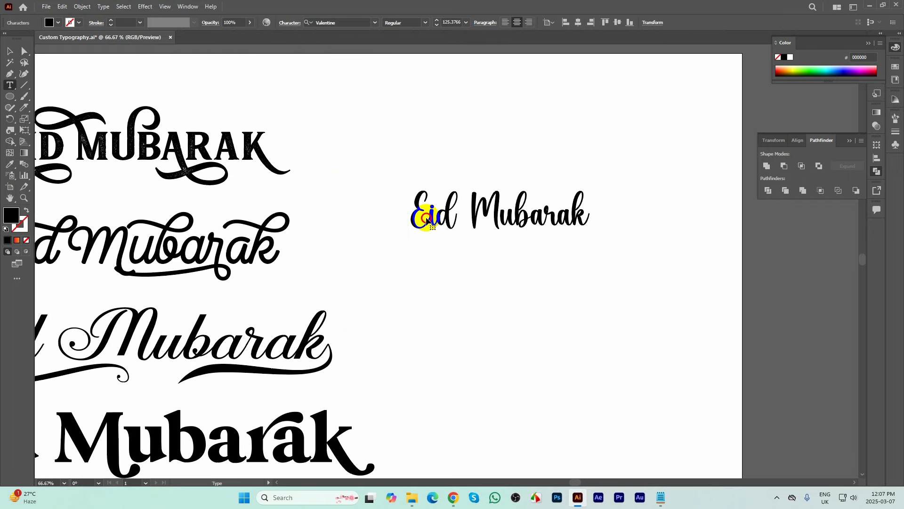
triple_click(424, 219)
drag(429, 221, 410, 235)
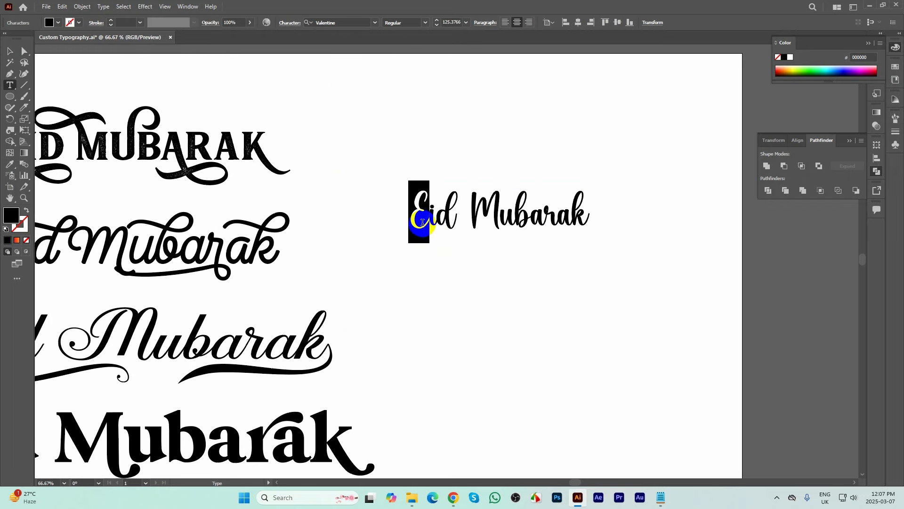
click(104, 7)
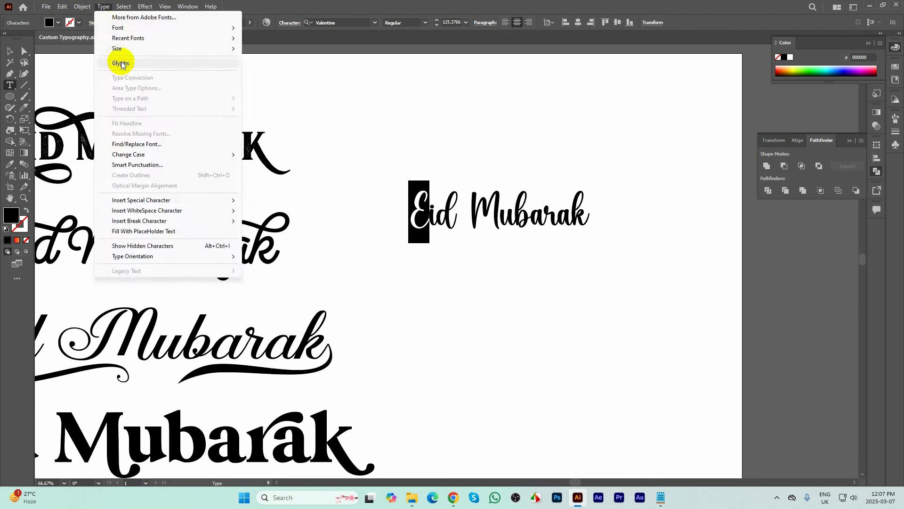
click(115, 60)
scroll(137, 252, down, 1)
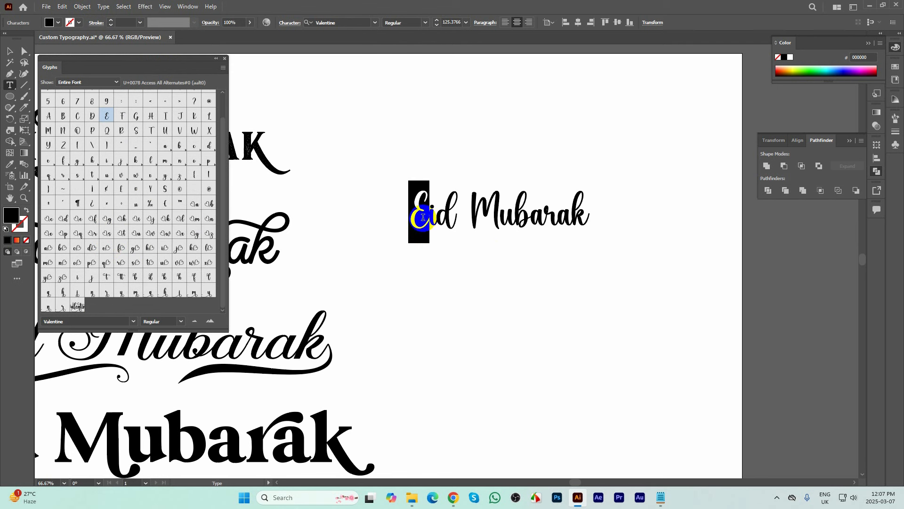
mouse_move(422, 208)
mouse_down()
mouse_move(414, 215)
mouse_move(424, 216)
mouse_up()
text(e)
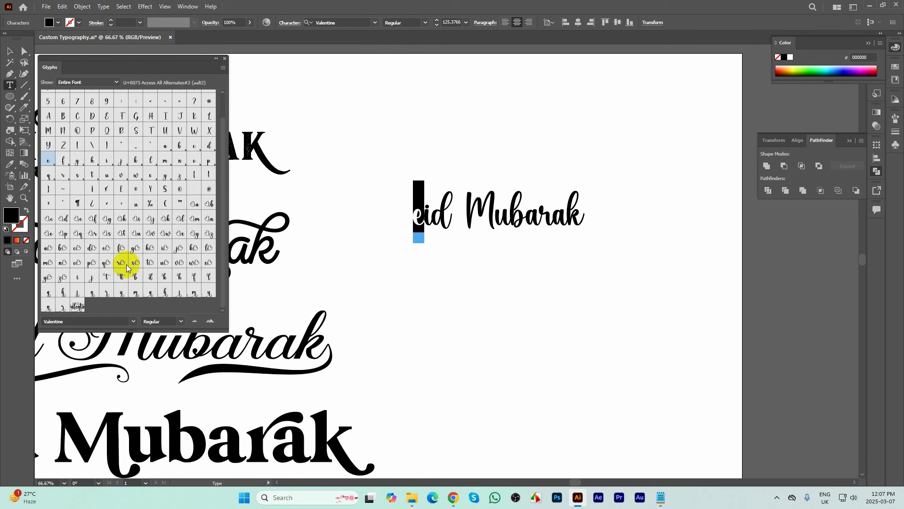
- Insert the alternate e with a leading heart swash before "id" and delete the original e and other trial heart glyphs
double_click(105, 251)
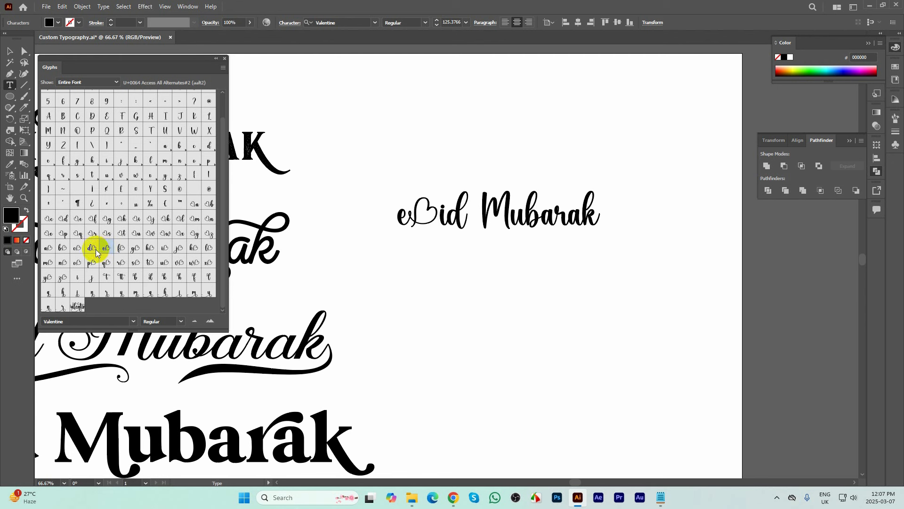
click(51, 235)
double_click(50, 236)
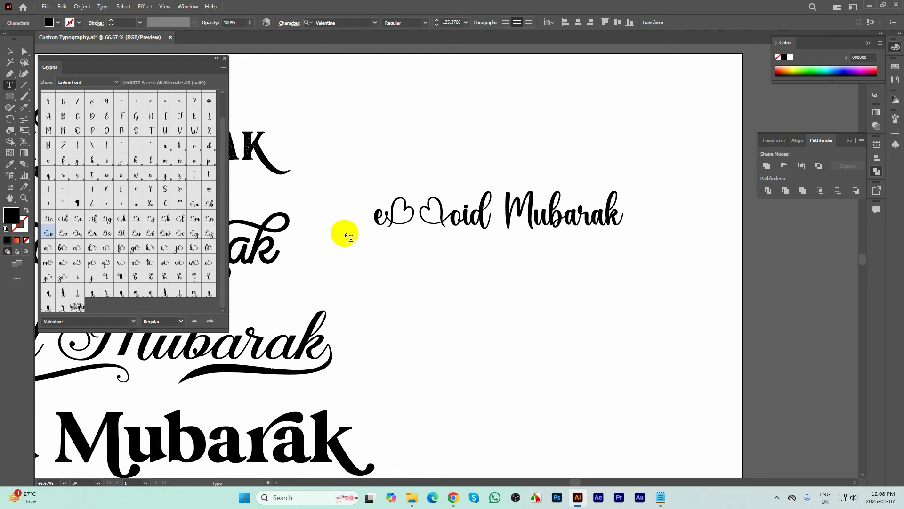
double_click(53, 222)
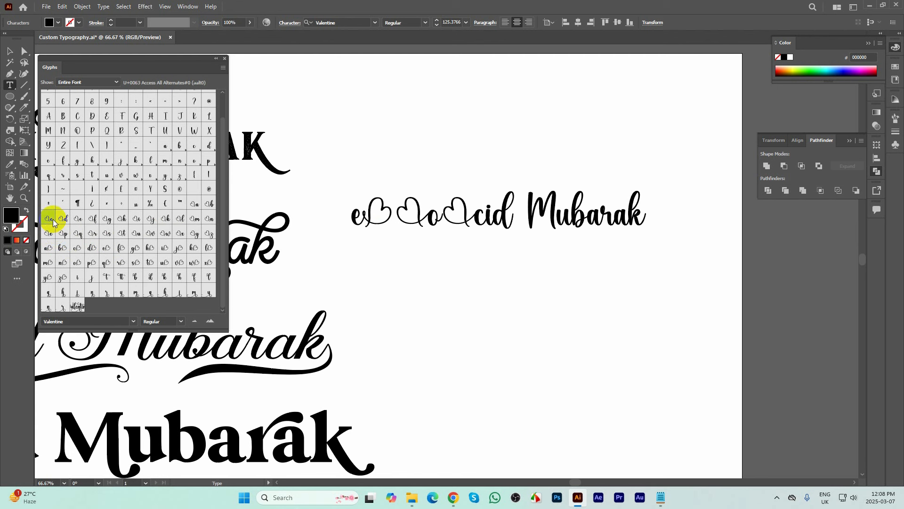
double_click(78, 218)
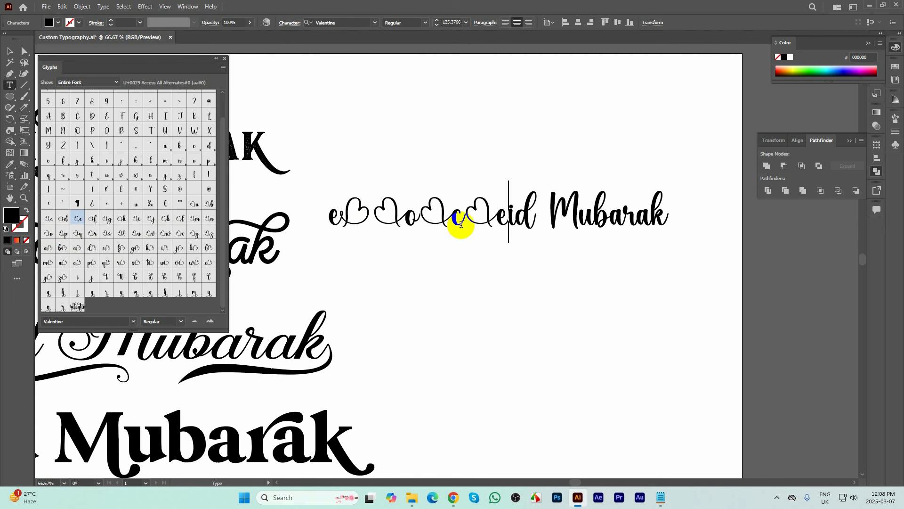
drag(463, 223, 337, 211)
key(BackSpace)
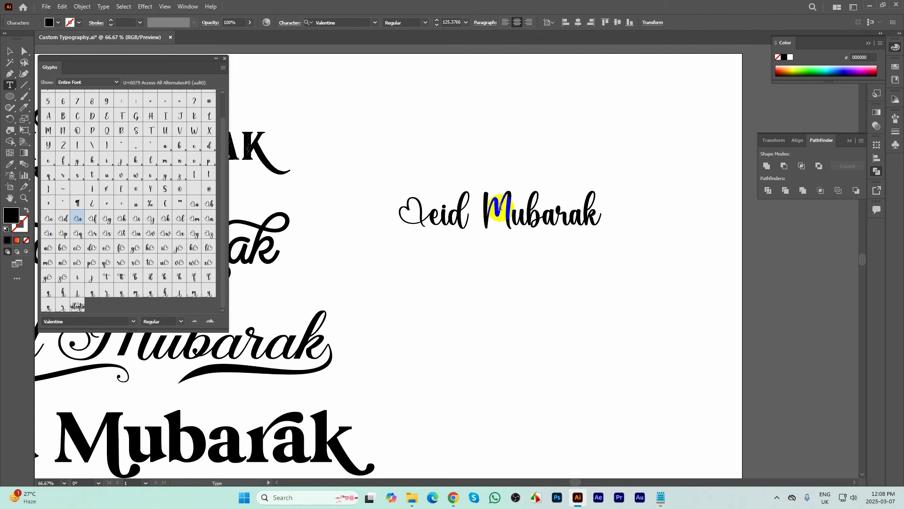
- Replace the final k of Mubarak with the alternate k ending in a heart swash, and close the glyph list
drag(602, 213, 584, 212)
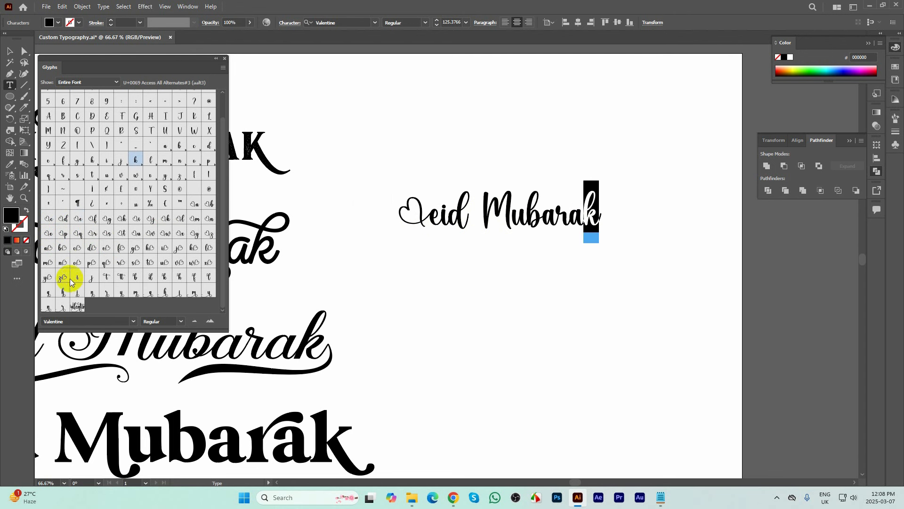
double_click(194, 248)
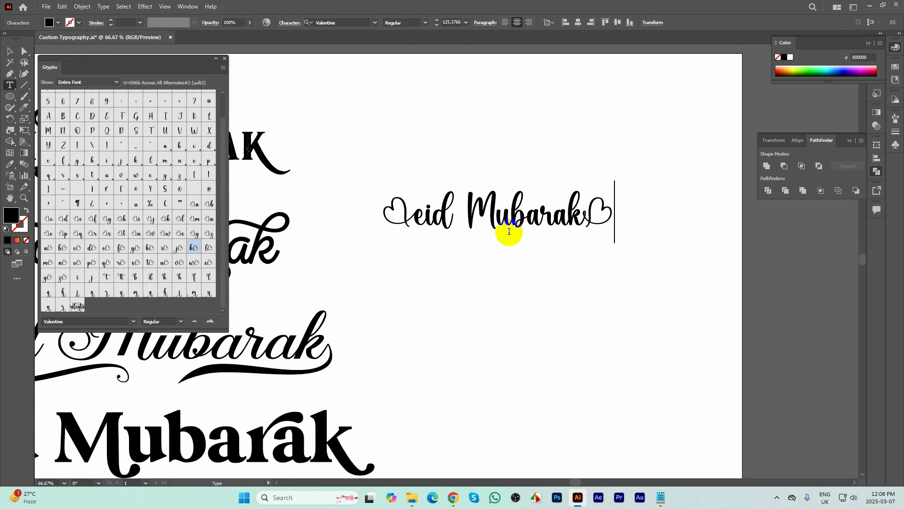
click(11, 51)
click(225, 58)
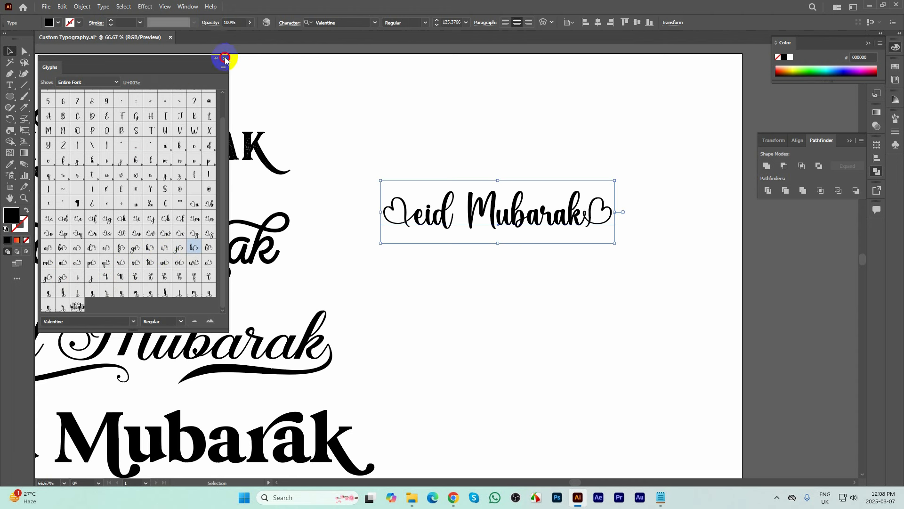
- Enlarge the heart-swash Eid Mubarak text and place it beside the first line
click(497, 160)
scroll(496, 160, down, 2)
click(506, 188)
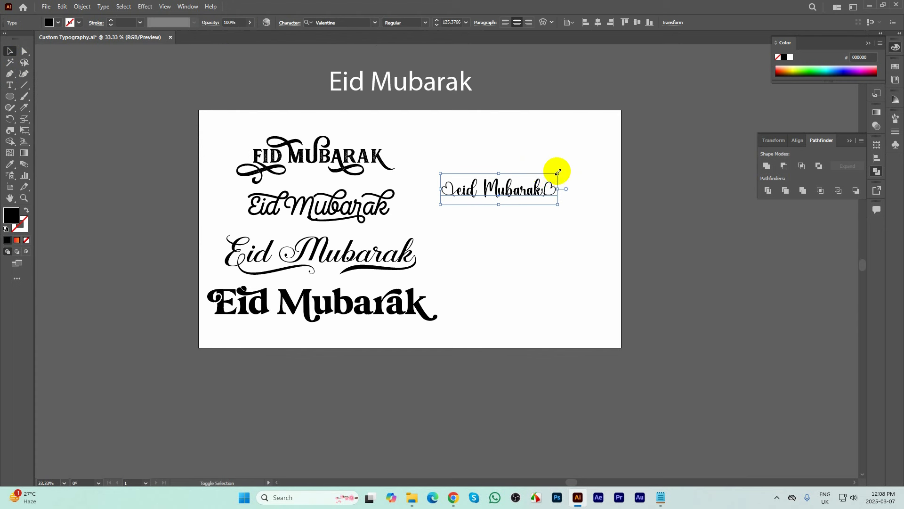
drag(558, 173, 588, 158)
drag(521, 187, 473, 187)
- Scale all five Eid Mubarak lines down together and move the heart-swash line beneath the fourth line
drag(244, 167, 435, 326)
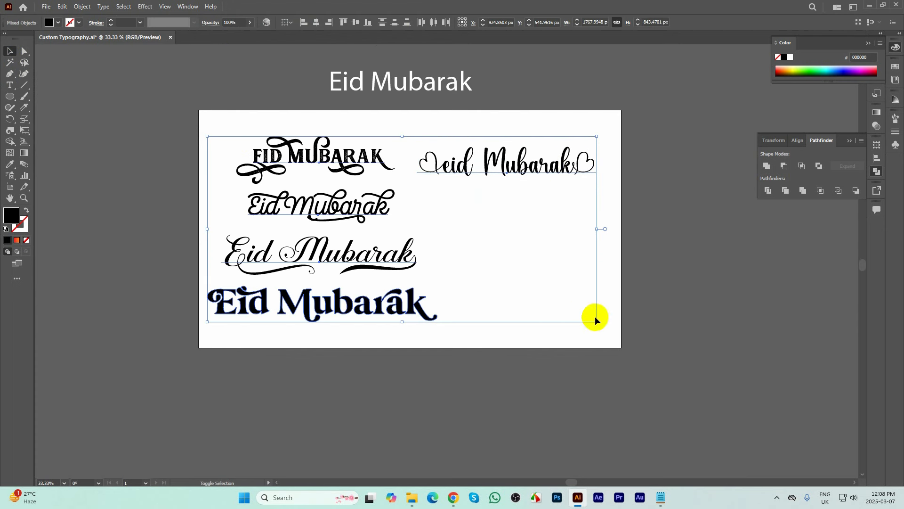
drag(596, 321, 514, 285)
click(476, 221)
drag(438, 157, 254, 313)
click(501, 239)
- Add the Bengali text "শুভেচ্ছা" as new point text in the empty right half of the artboard
click(10, 85)
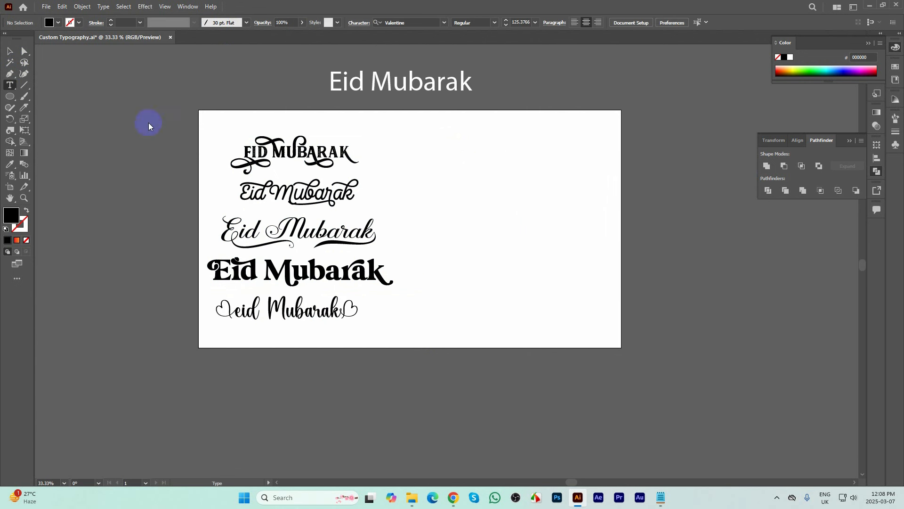
click(476, 185)
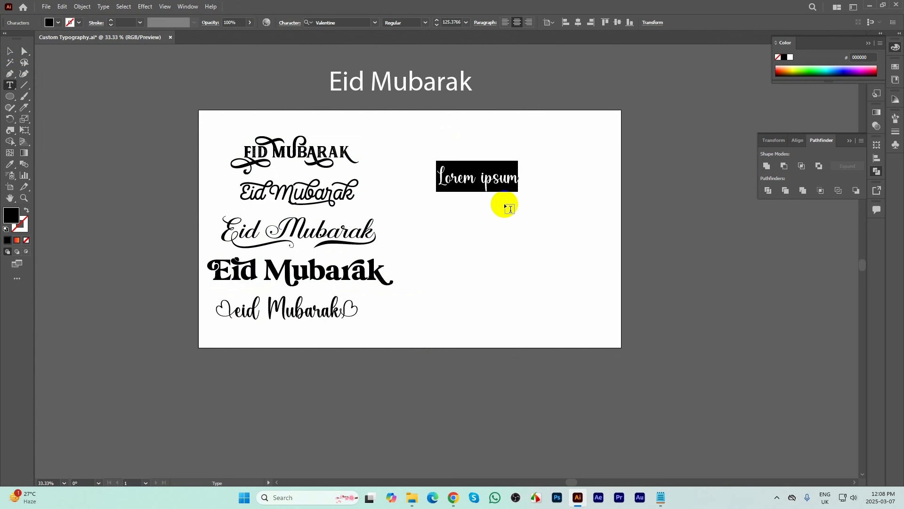
text(suveccha)
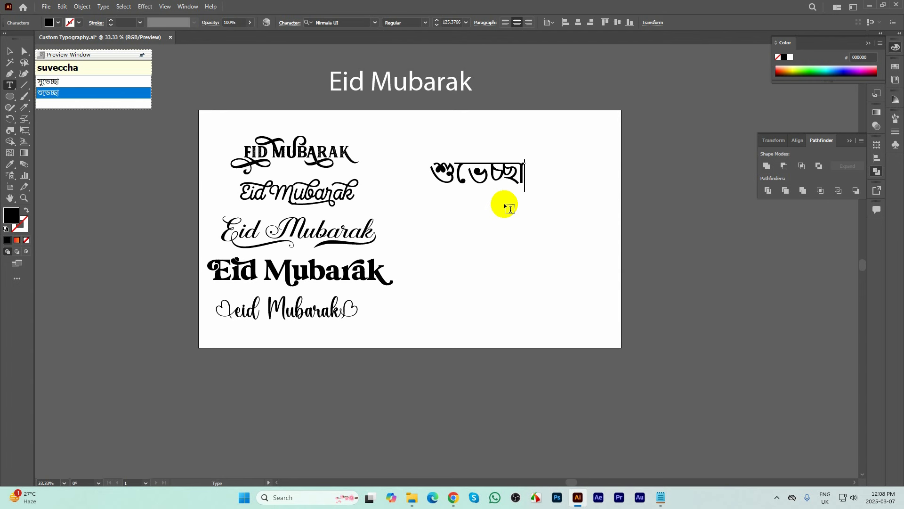
key(Return)
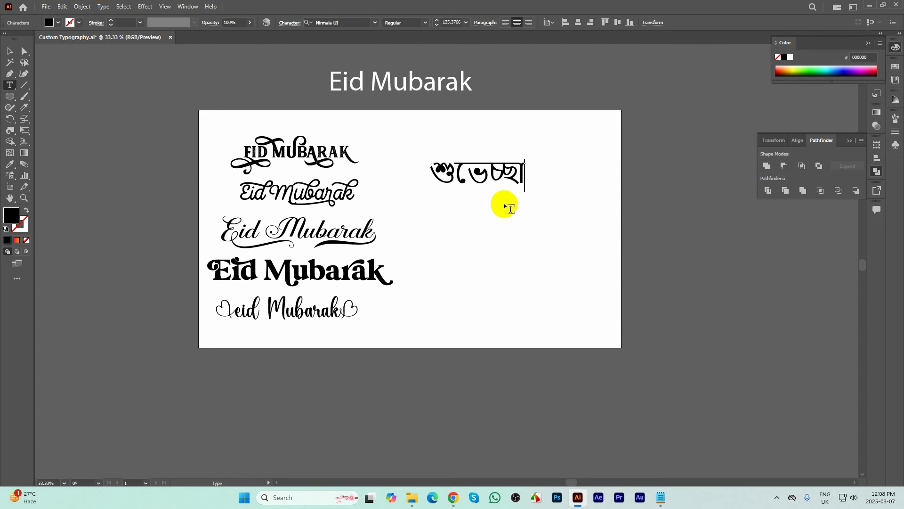
- Shift the Bengali "শুভেচ্ছা" text slightly up and right, and duplicate it straight down to make three stacked copies
click(9, 52)
drag(500, 181, 522, 167)
alt+shift+drag(522, 167, 535, 241)
- Set the font of the uppermost "শুভেচ্ছা" copy to Li Alinur Dristanto Unicode
click(525, 154)
click(335, 23)
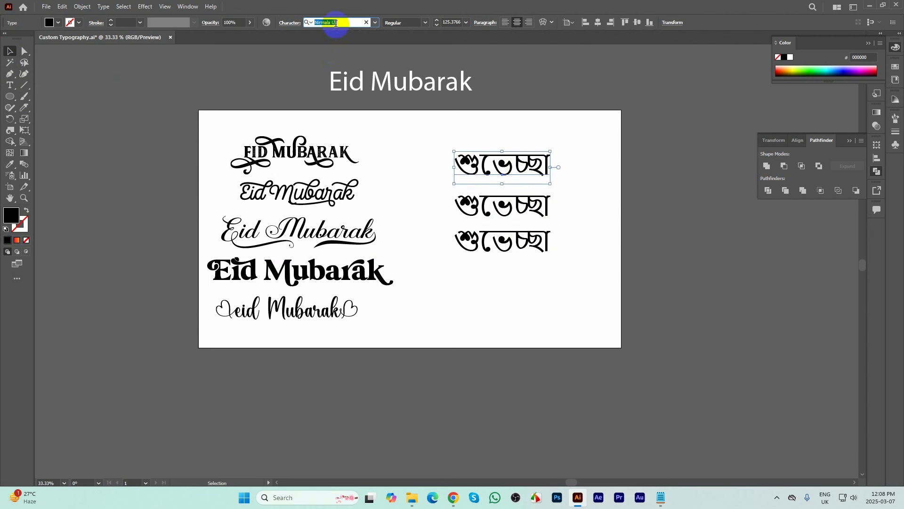
key(BackSpace)
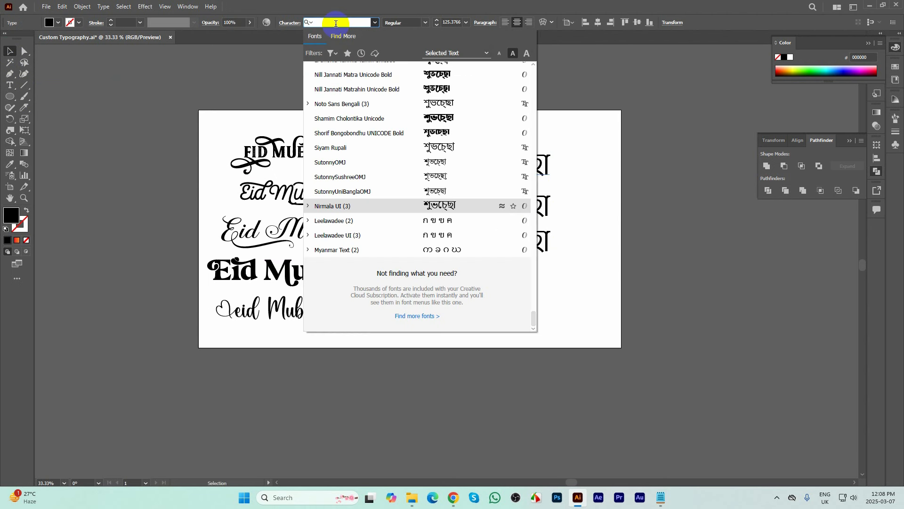
text(li al)
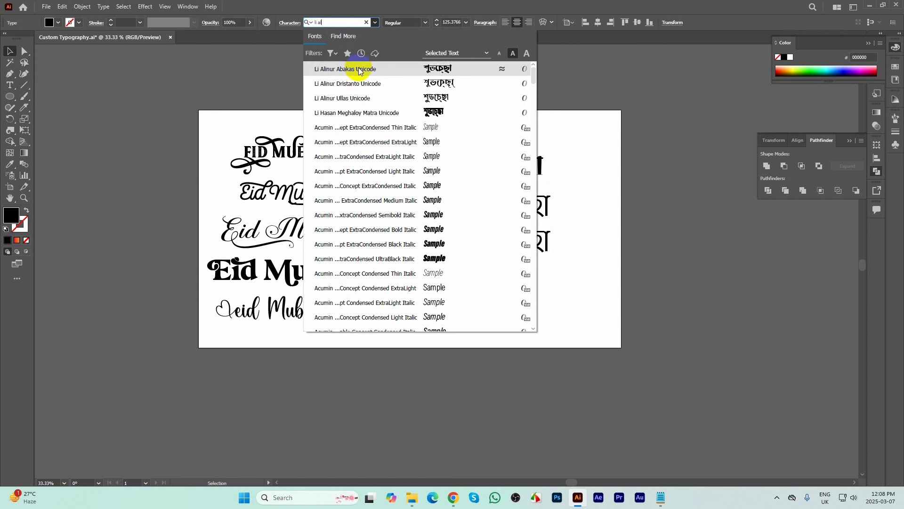
click(365, 83)
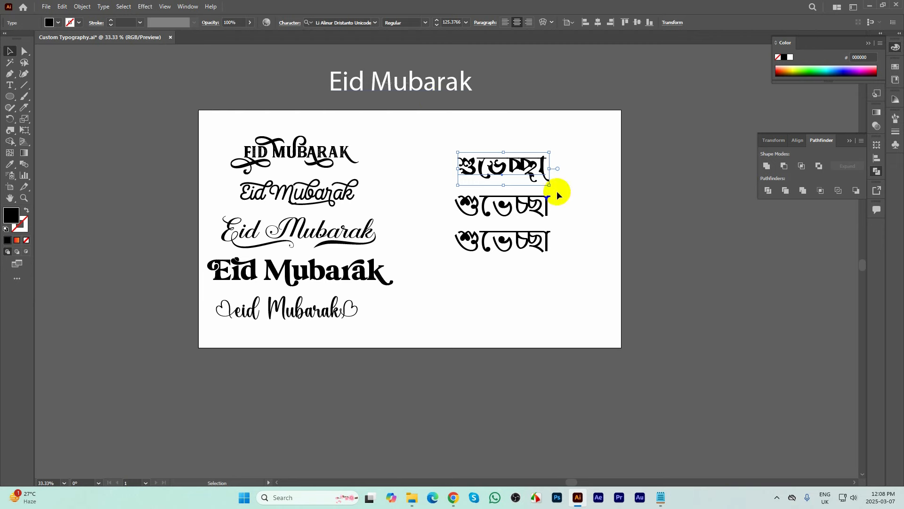
- Set the font of the middle "শুভেচ্ছা" copy to Li Alinur Ullas Unicode
scroll(527, 194, up, 1)
click(508, 209)
click(323, 23)
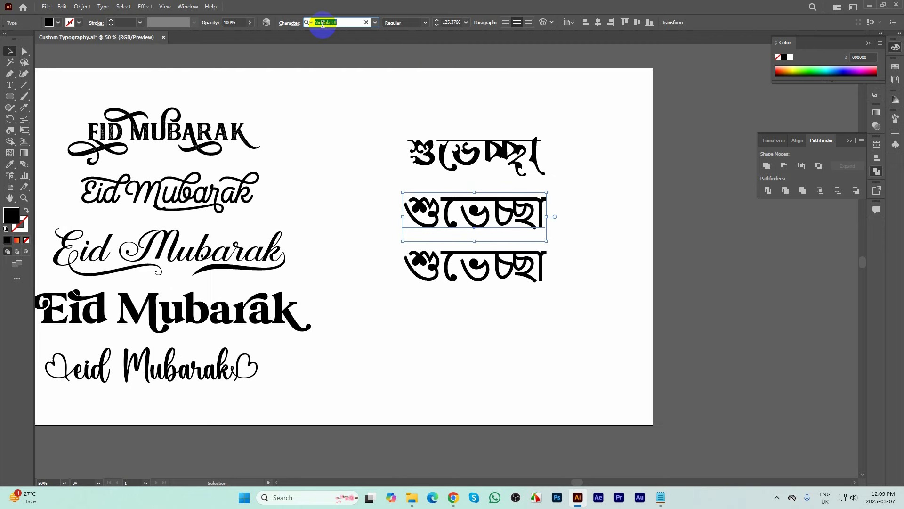
text(li a)
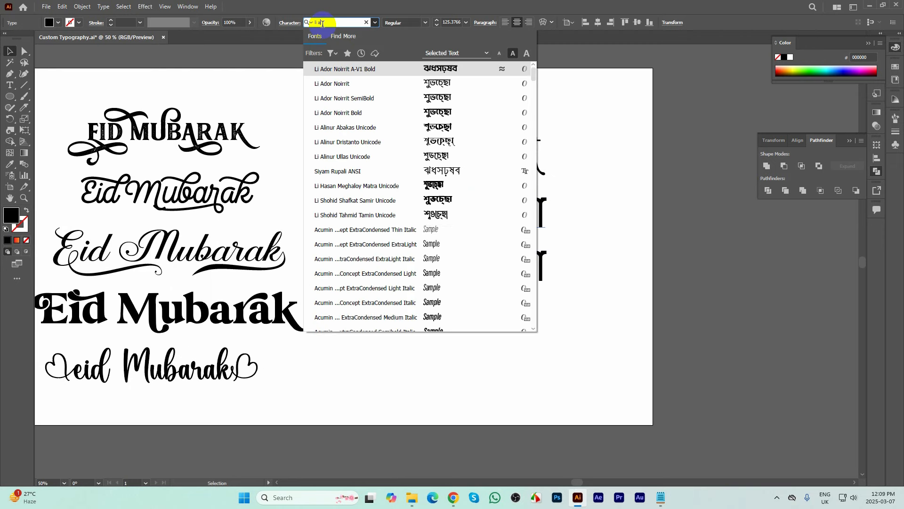
text(l)
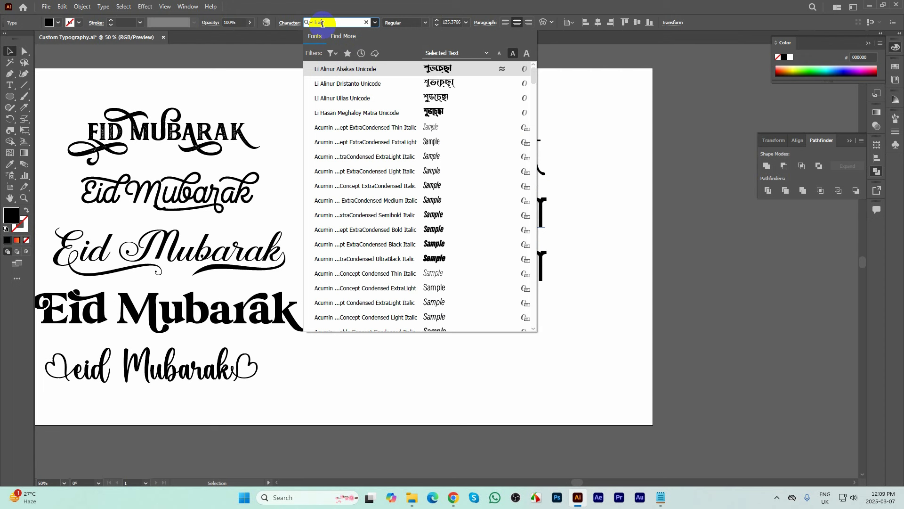
click(349, 97)
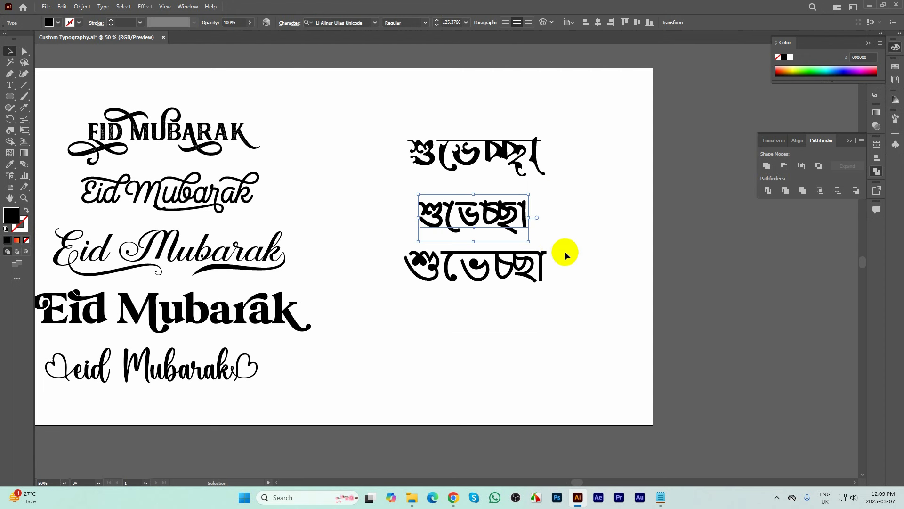
- Set the font of the lowest "শুভেচ্ছা" copy to Li Ador Noirrit and deselect it
click(519, 270)
click(329, 23)
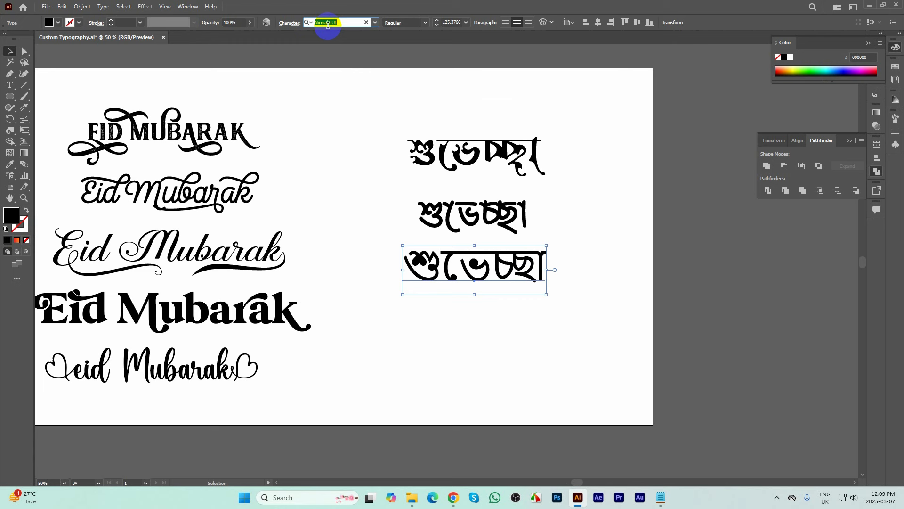
text(ador)
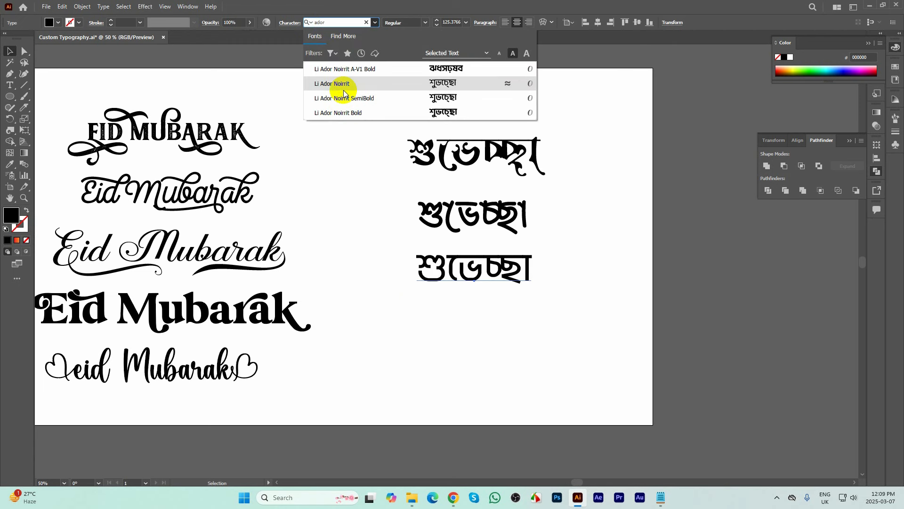
click(343, 87)
click(613, 191)
- Insert the font's paired leaf-like flourish glyphs before and after the uppermost "শুভেচ্ছা" word
scroll(523, 181, up, 1)
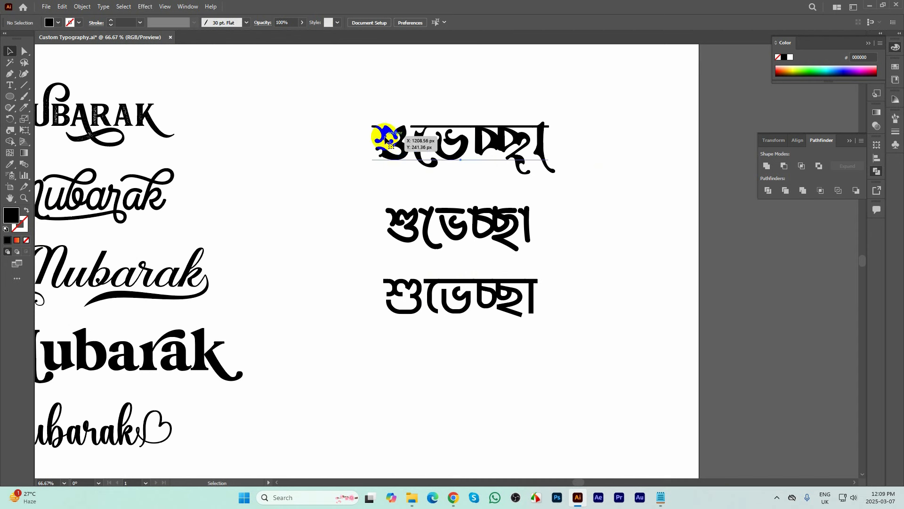
double_click(373, 129)
click(374, 131)
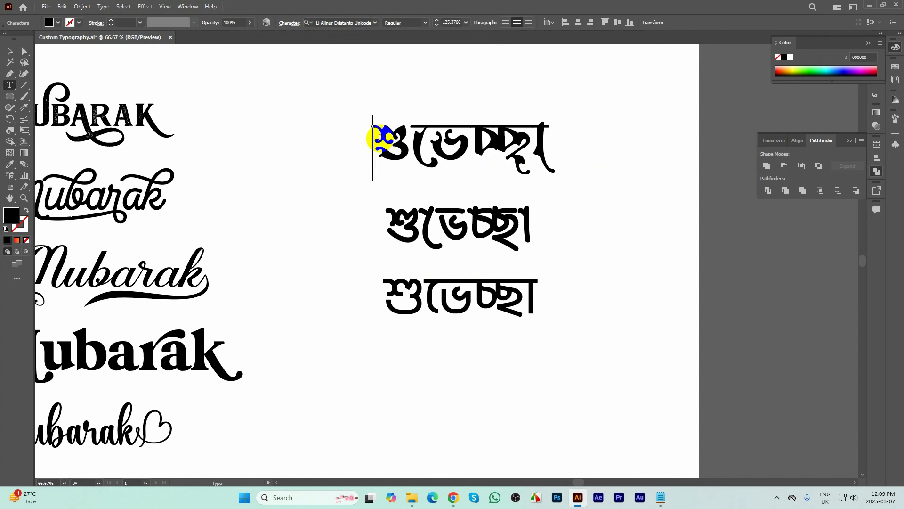
click(104, 6)
click(120, 66)
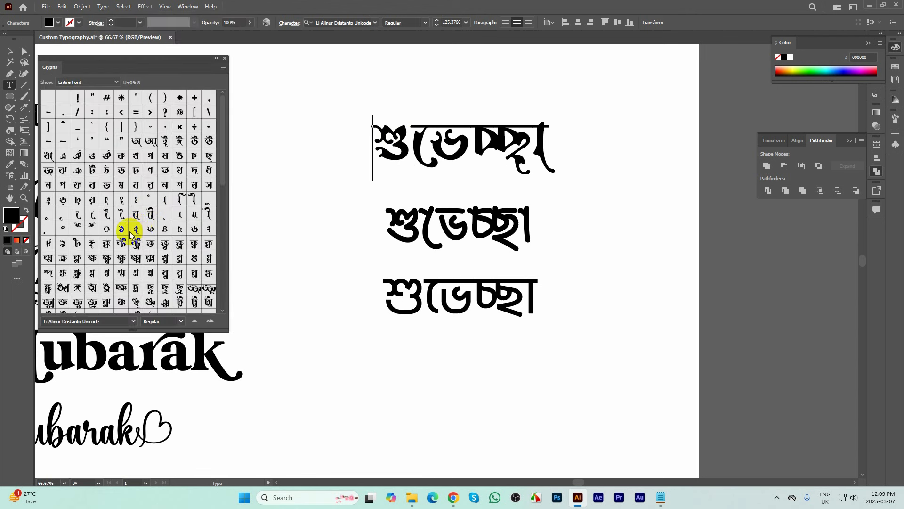
double_click(78, 228)
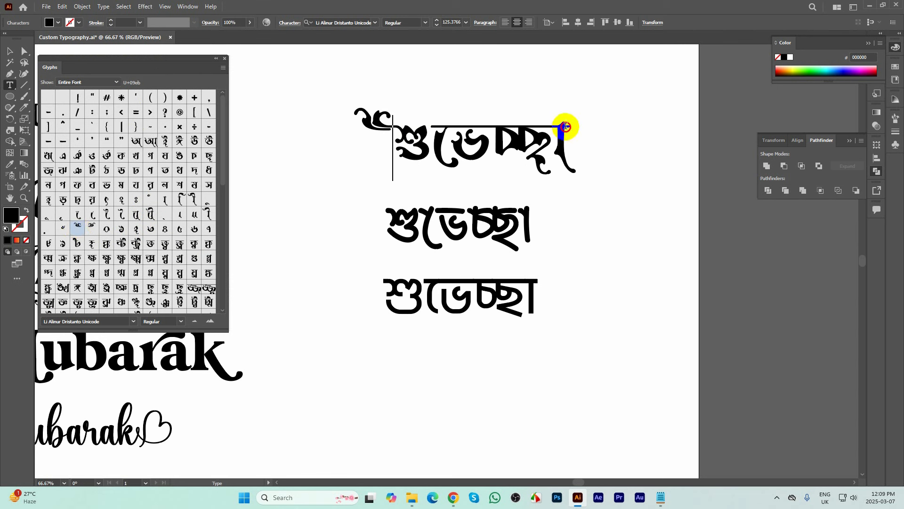
click(567, 126)
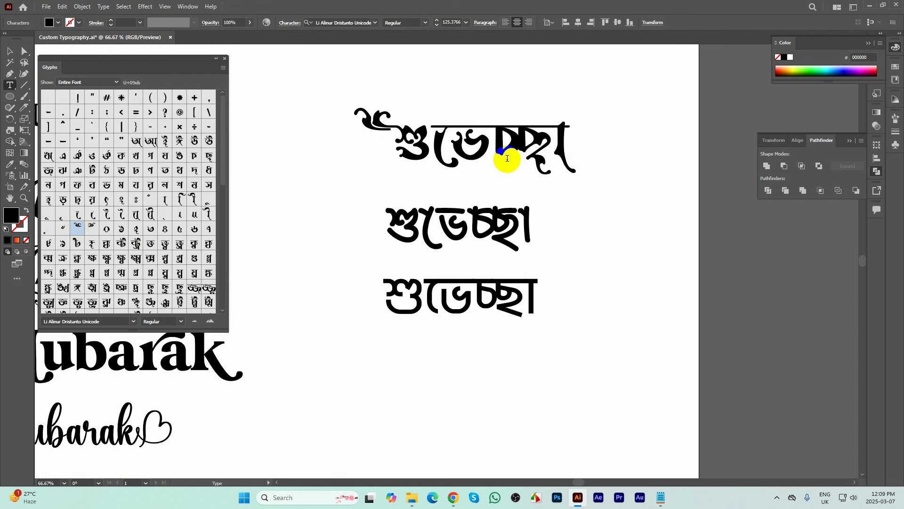
double_click(93, 226)
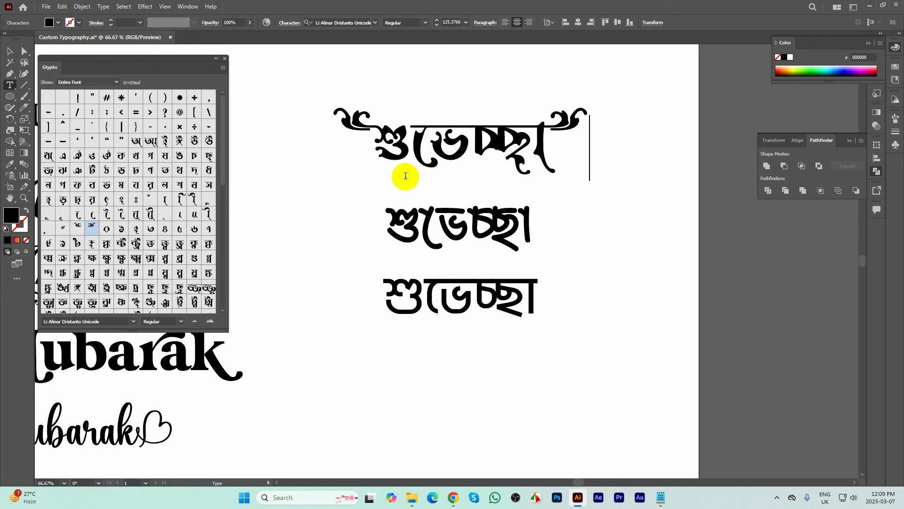
- Insert the Li Alinur Ullas flourish glyphs at the start and end of the middle "শুভেচ্ছা" word
drag(404, 213, 390, 210)
click(384, 221)
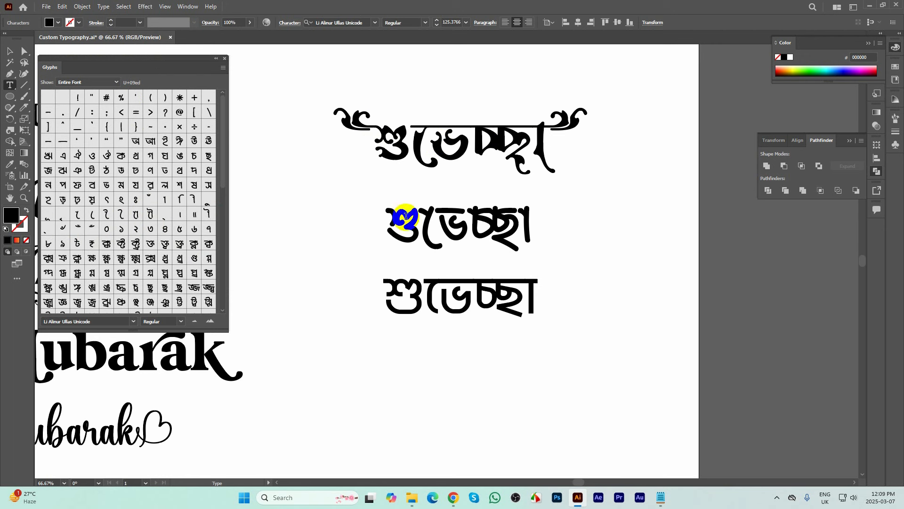
double_click(78, 227)
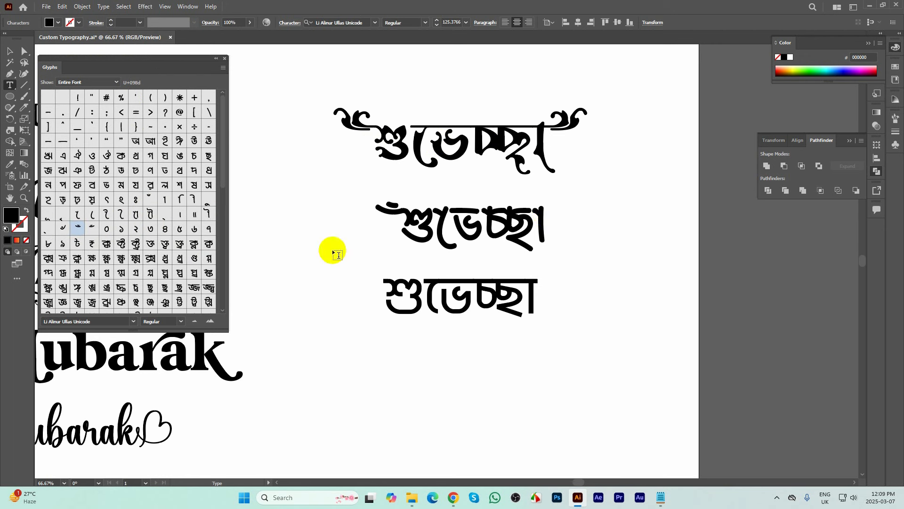
drag(536, 213, 546, 213)
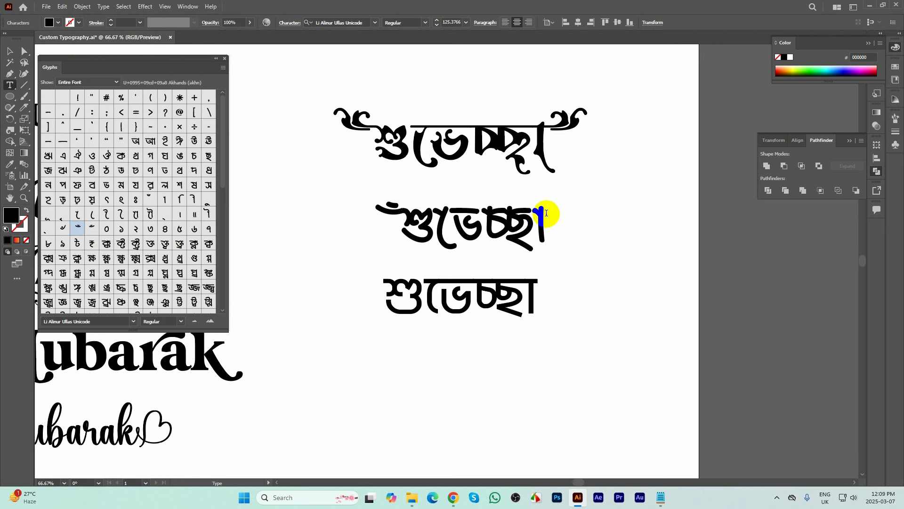
double_click(93, 228)
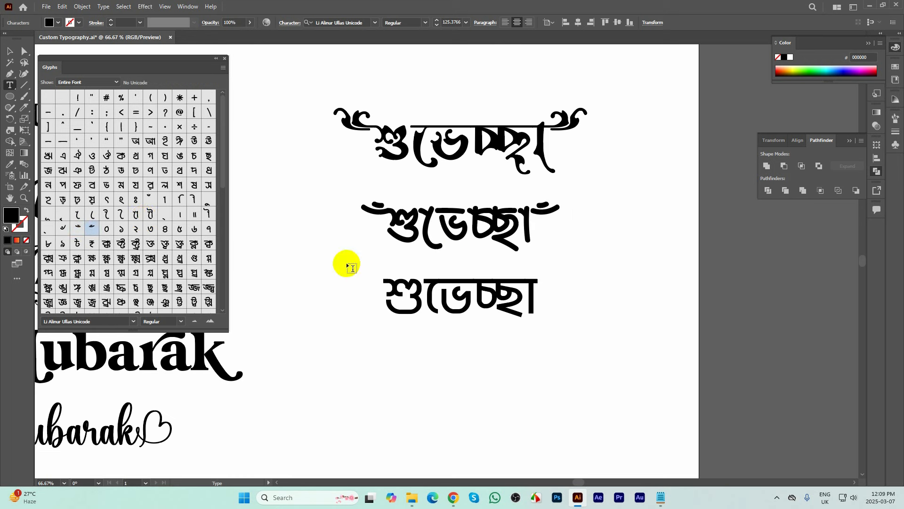
- Add the Li Ador Noirrit flourish glyphs to both ends of the lowest "শুভেচ্ছা" word, and close the glyph list
click(385, 282)
double_click(78, 227)
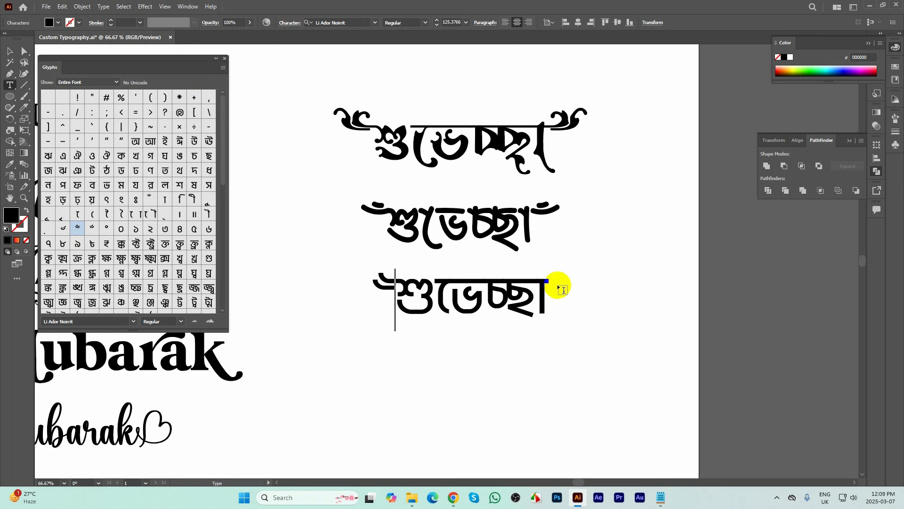
drag(560, 289, 545, 287)
double_click(92, 228)
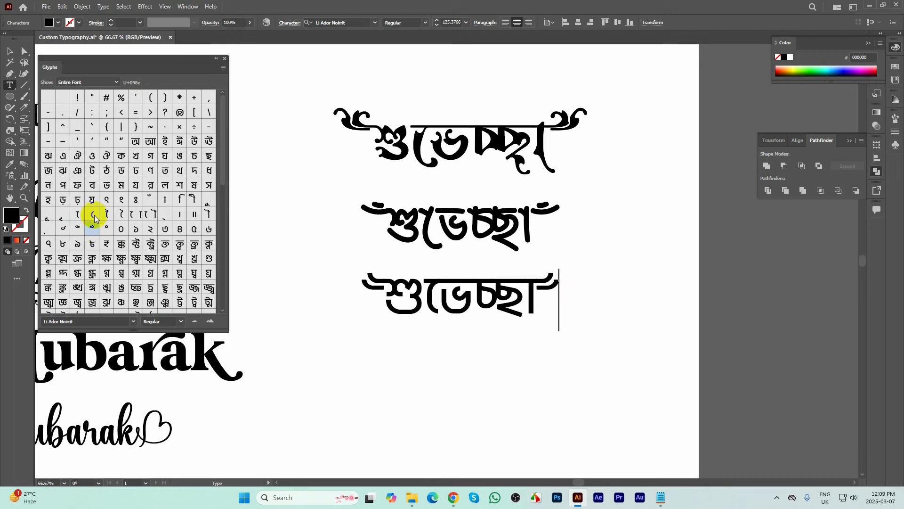
key(Escape)
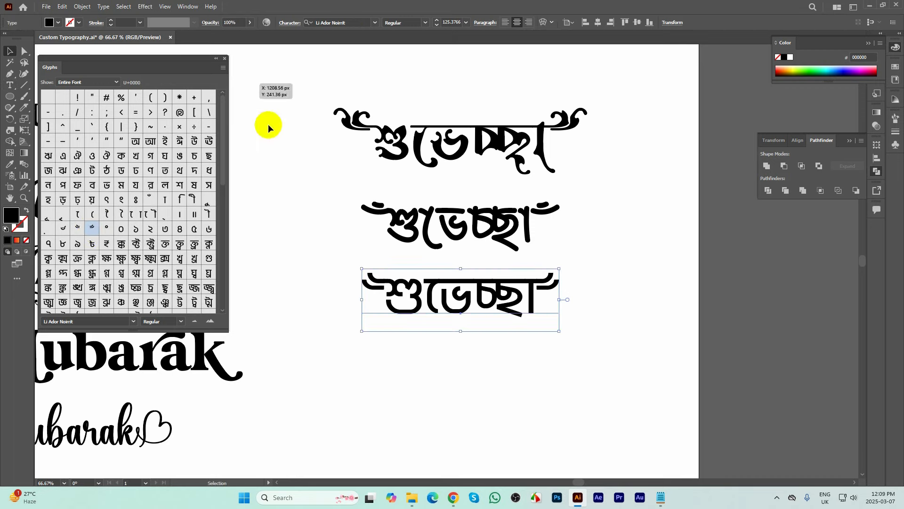
click(225, 59)
click(269, 128)
- Move the five Eid Mubarak lines slightly right and the three Bengali lines down to balance the artboard, and save the document
scroll(485, 230, down, 2)
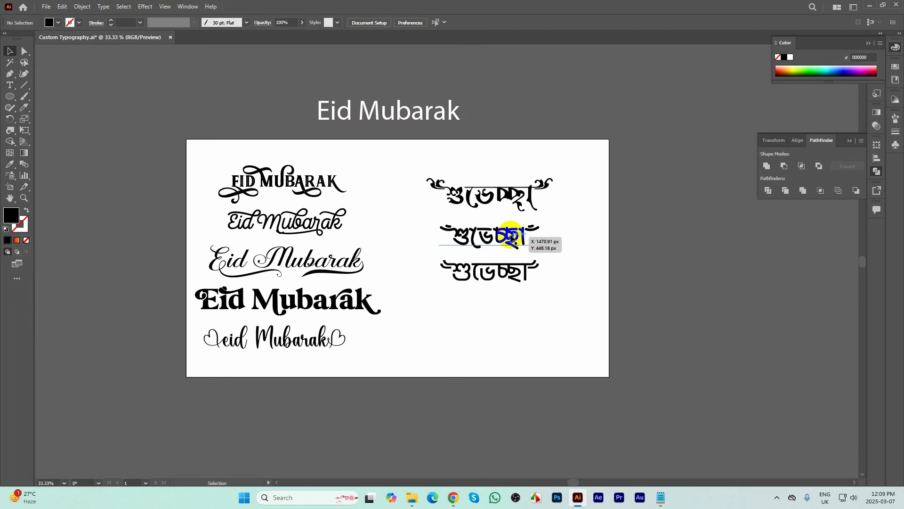
scroll(511, 237, up, 1)
scroll(511, 236, down, 1)
drag(191, 158, 370, 404)
drag(311, 215, 339, 214)
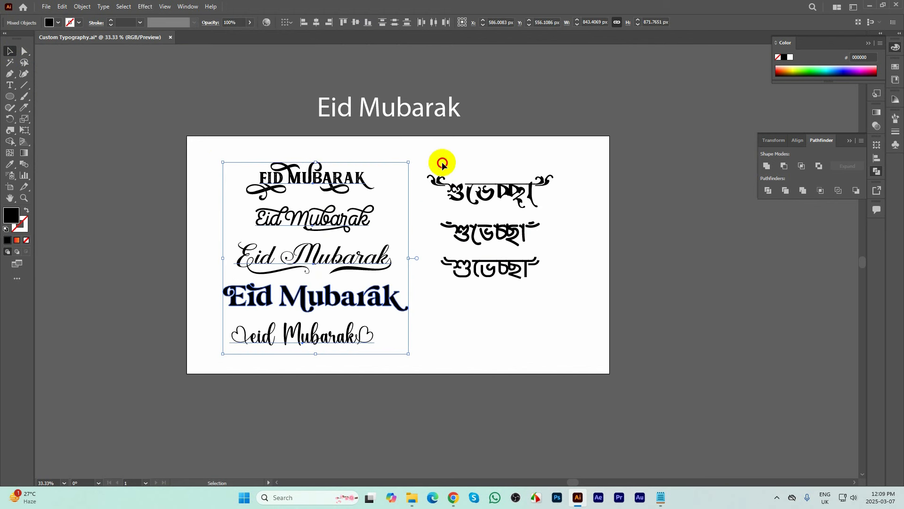
mouse_move(494, 203)
mouse_down()
mouse_move(504, 228)
mouse_move(495, 208)
mouse_up()
click(594, 253)
key(ctrl+s)
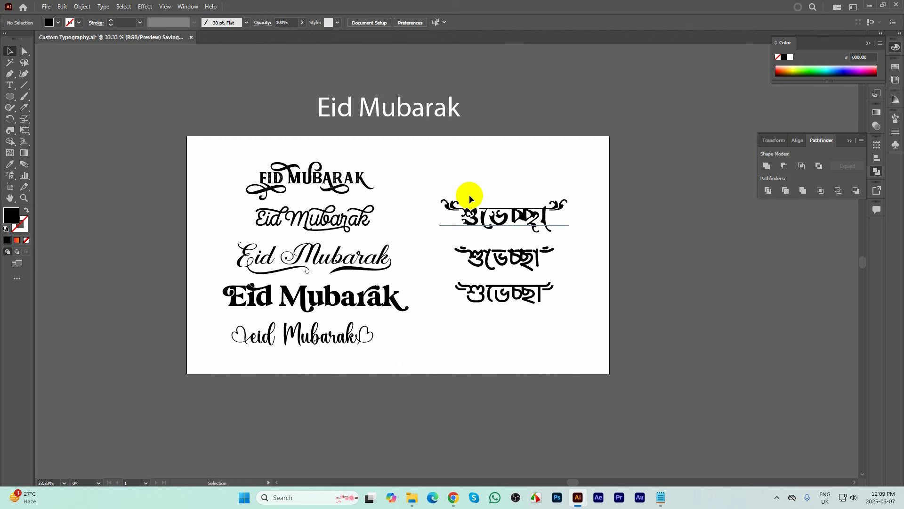
- Delete the plain white Eid Mubarak text above the artboard and save the document
click(415, 113)
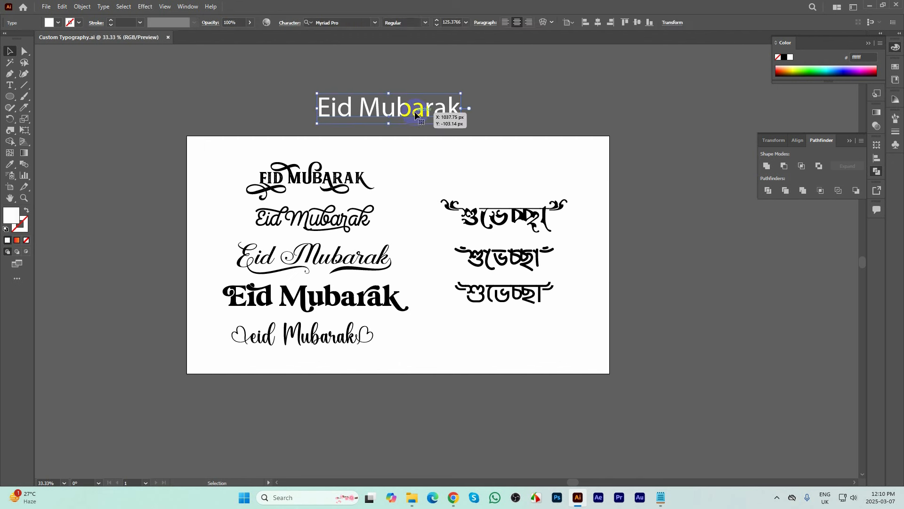
key(Delete)
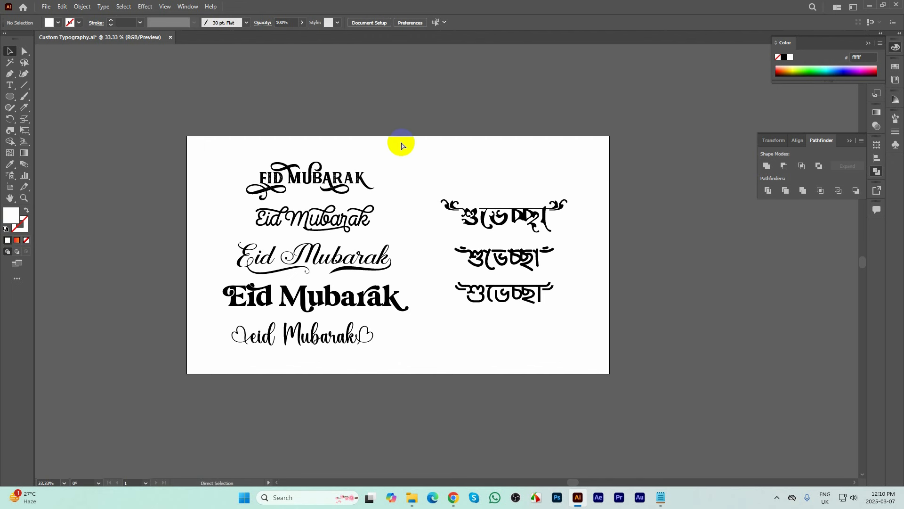
key(ctrl+s)
- Review the finished typography artboards across the whole document
scroll(400, 208, down, 4)
drag(502, 139, 333, 335)
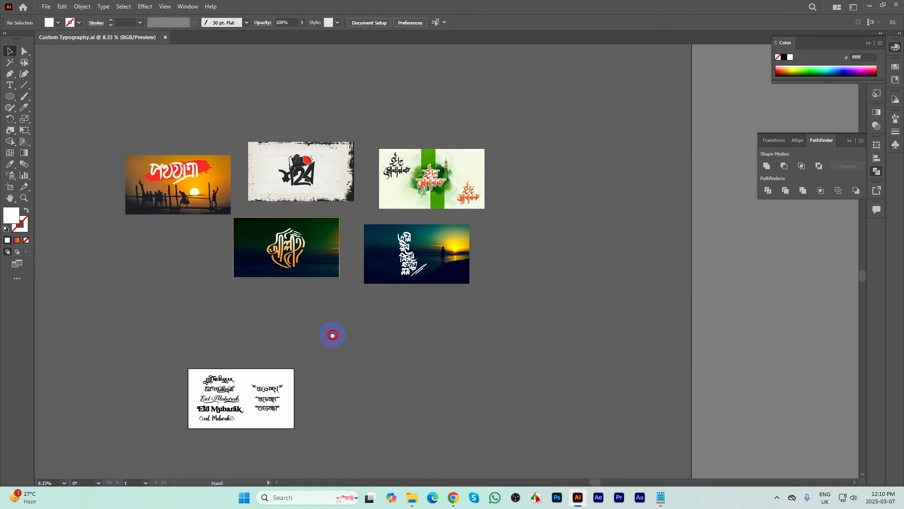
scroll(306, 252, up, 1)
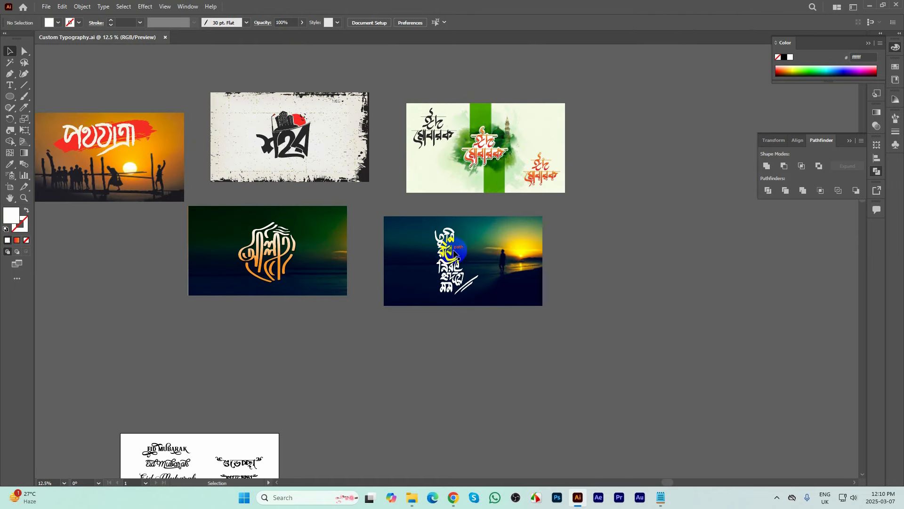
scroll(454, 254, down, 1)
scroll(553, 307, up, 1)
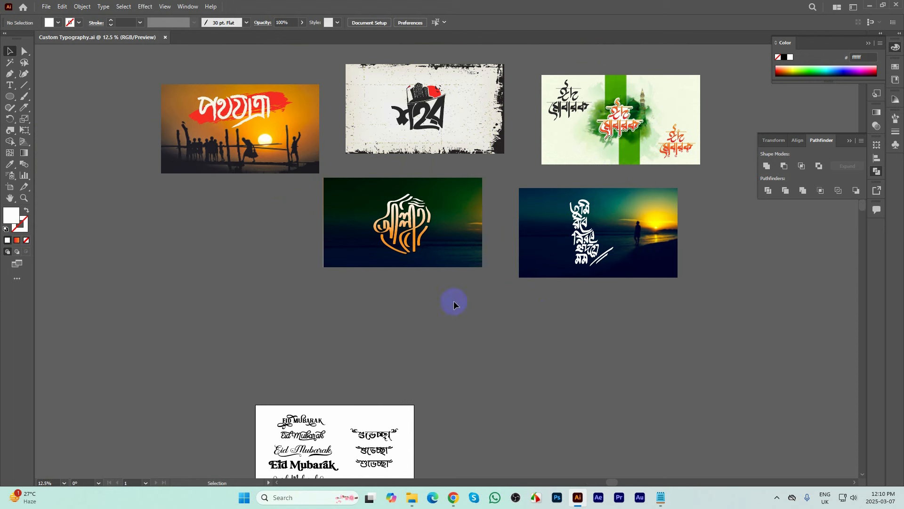
scroll(376, 256, down, 1)
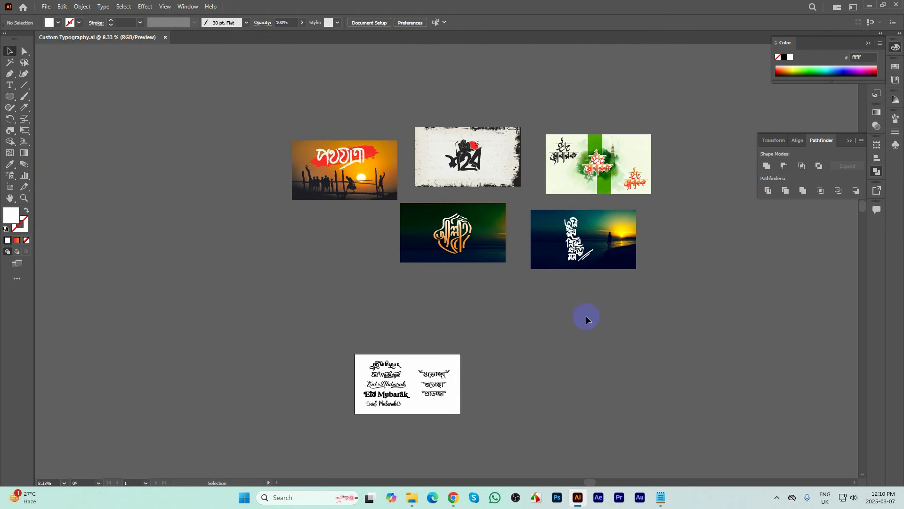
scroll(613, 266, up, 1)
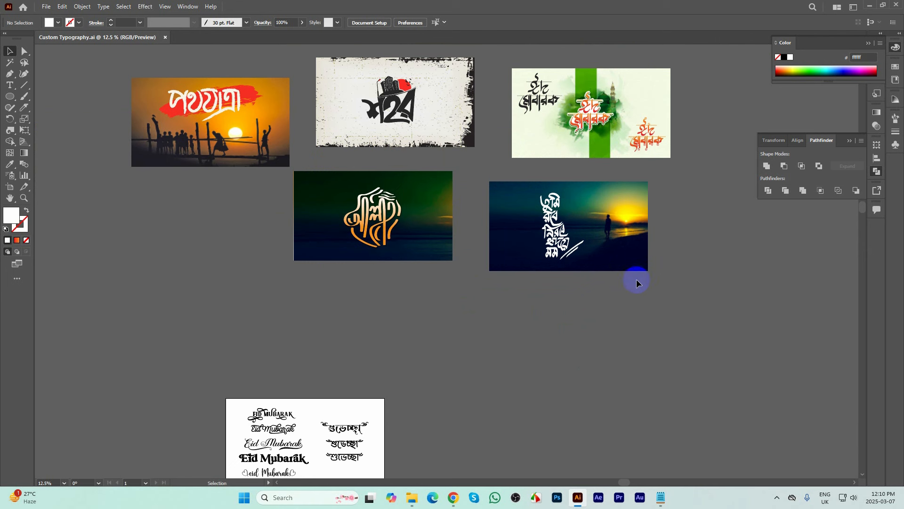